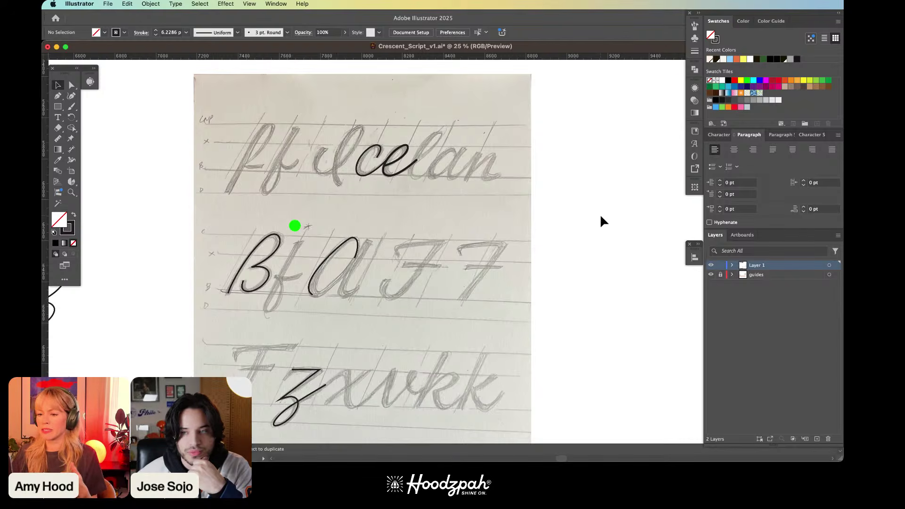
Step: Unlock the guides layer that holds the slanted red grid behind the Sprint lettering
{"action": "left_click_drag", "start_coordinate": [150, 292], "coordinate": [565, 123]}
{"action": "mouse_move", "coordinate": [376, 243]}
{"action": "left_mouse_down"}
{"action": "mouse_move", "coordinate": [527, 170]}
{"action": "mouse_move", "coordinate": [650, 134]}
{"action": "left_mouse_up"}
{"action": "left_click_drag", "start_coordinate": [391, 255], "coordinate": [481, 140]}
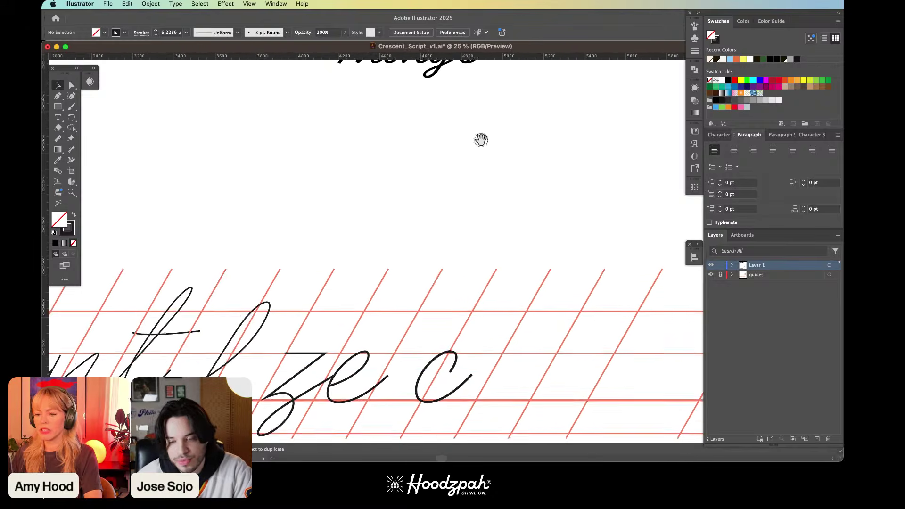
{"action": "scroll", "coordinate": [481, 140], "scroll_direction": "down", "scroll_amount": 5}
{"action": "scroll", "coordinate": [477, 184], "scroll_direction": "left", "scroll_amount": 10}
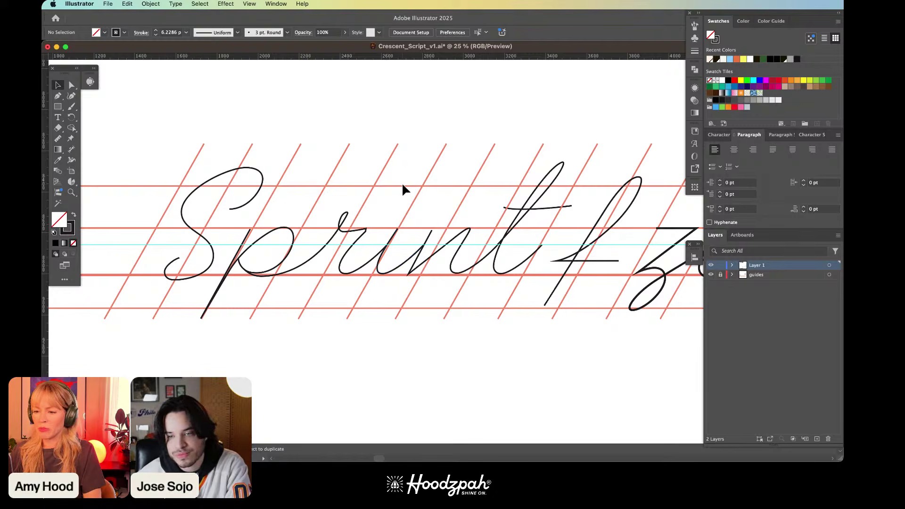
{"action": "left_click", "coordinate": [720, 274]}
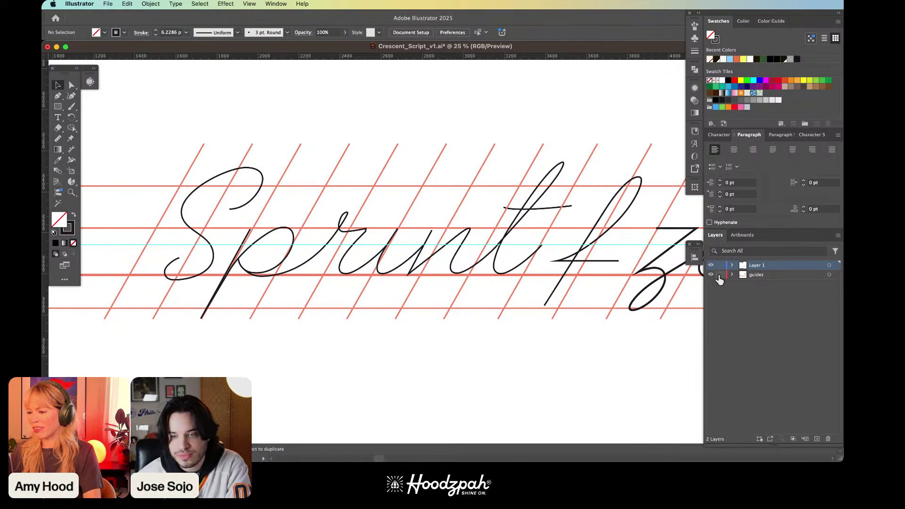
Step: Isolate the guide group, raise the cap-height line to just below the top of the S, and exit isolation mode
{"action": "left_click", "coordinate": [336, 185]}
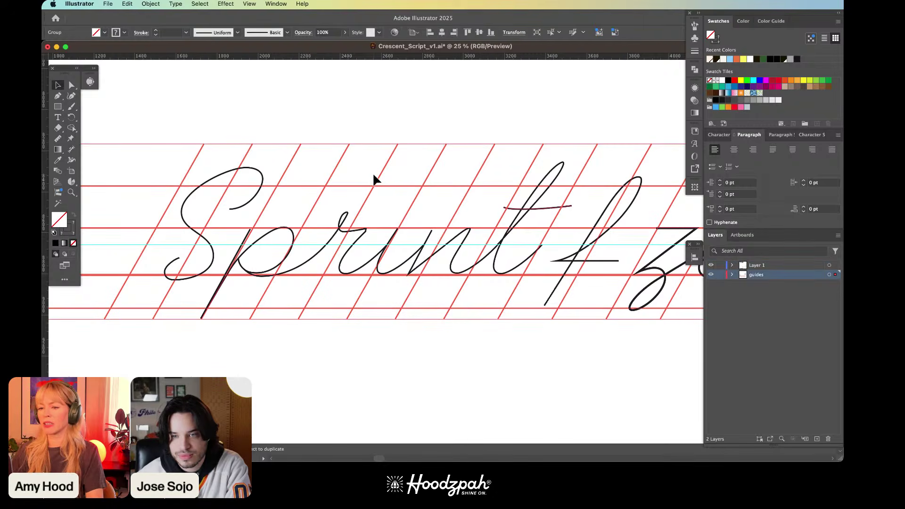
{"action": "double_click", "coordinate": [354, 186]}
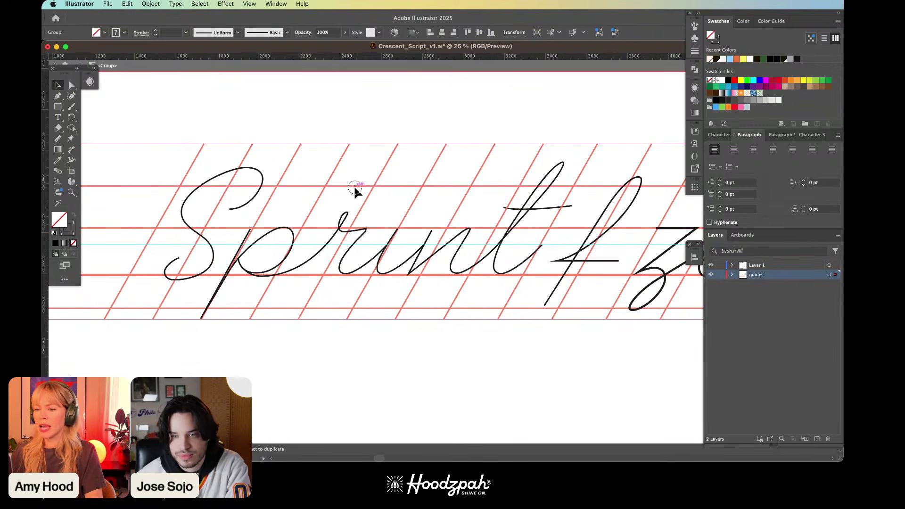
{"action": "key", "text": "shift+Up"}
{"action": "key", "text": "shift+Up"}
{"action": "key", "text": "Up"}
{"action": "key", "text": "Up"}
{"action": "key", "text": "Up"}
{"action": "key", "text": "Up"}
{"action": "key", "text": "Up"}
{"action": "key", "text": "Up"}
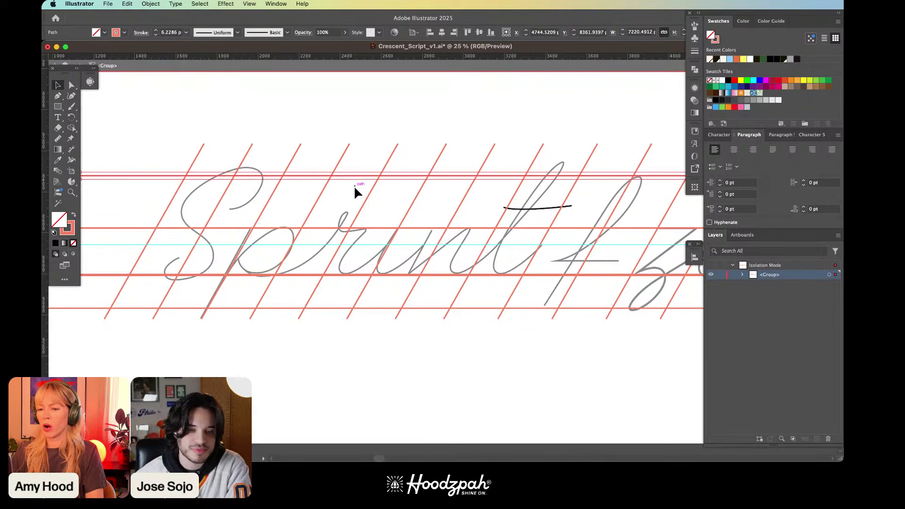
{"action": "key", "text": "Down"}
{"action": "key", "text": "Down"}
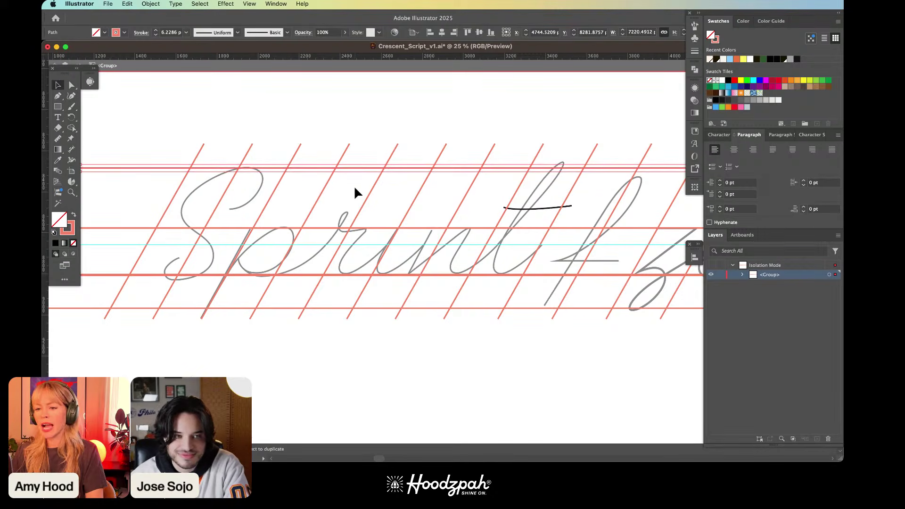
{"action": "left_click", "coordinate": [365, 135]}
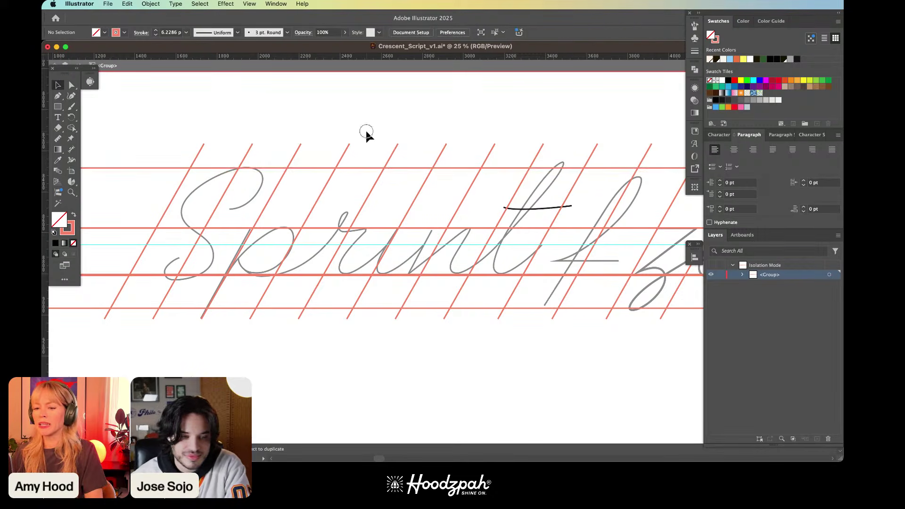
{"action": "left_click", "coordinate": [355, 170]}
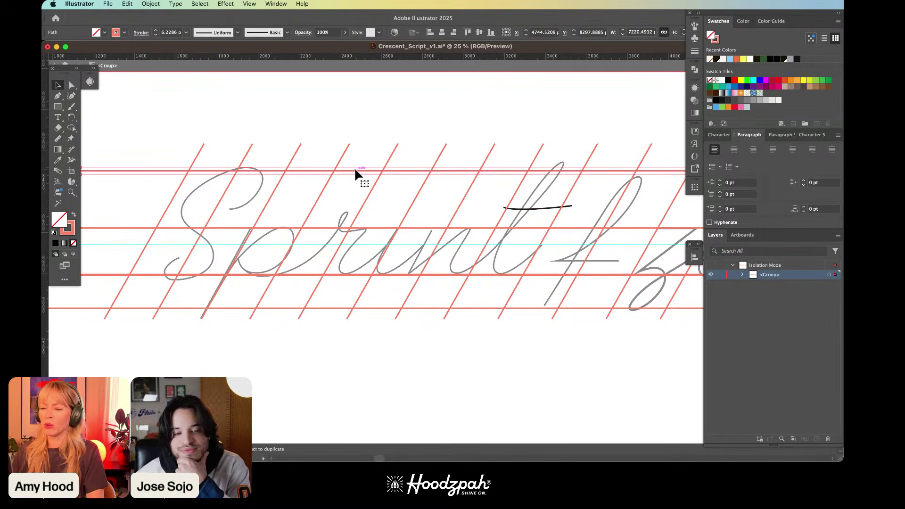
{"action": "double_click", "coordinate": [361, 142]}
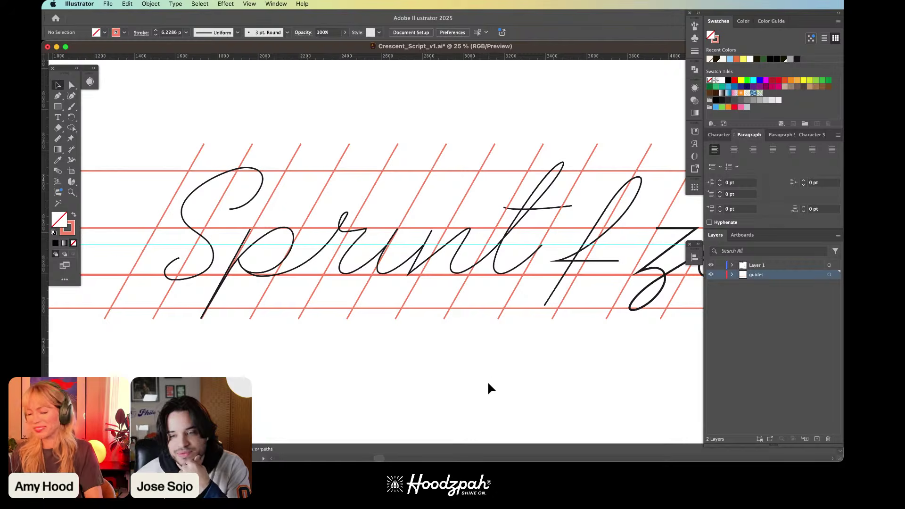
Step: Examine how the Sprint lettering and the letters f, z, e and c sit against the adjusted guides
{"action": "key", "text": "super+minus"}
{"action": "left_click_drag", "start_coordinate": [487, 386], "coordinate": [567, 329]}
{"action": "scroll", "coordinate": [366, 344], "scroll_direction": "right", "scroll_amount": 3}
{"action": "key", "text": "super+plus"}
{"action": "left_click_drag", "start_coordinate": [288, 352], "coordinate": [420, 363]}
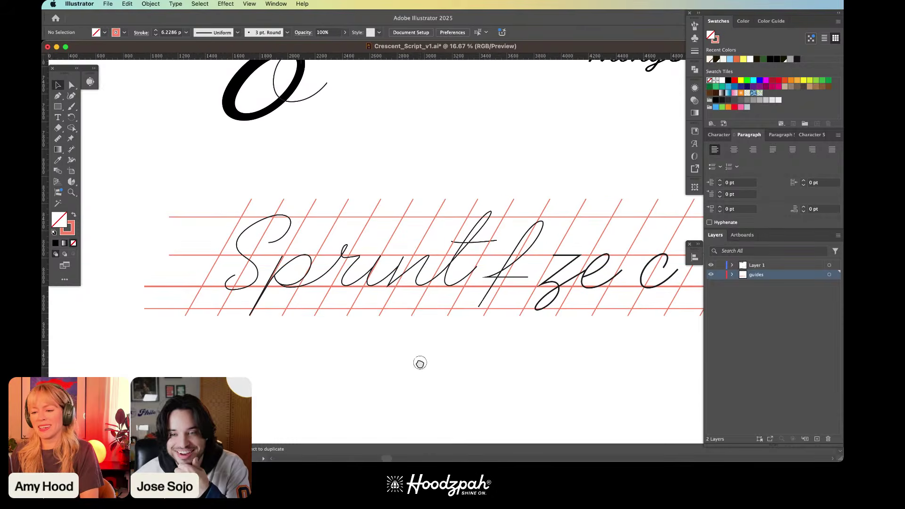
{"action": "left_click_drag", "start_coordinate": [572, 363], "coordinate": [473, 376]}
{"action": "key", "text": "super+plus"}
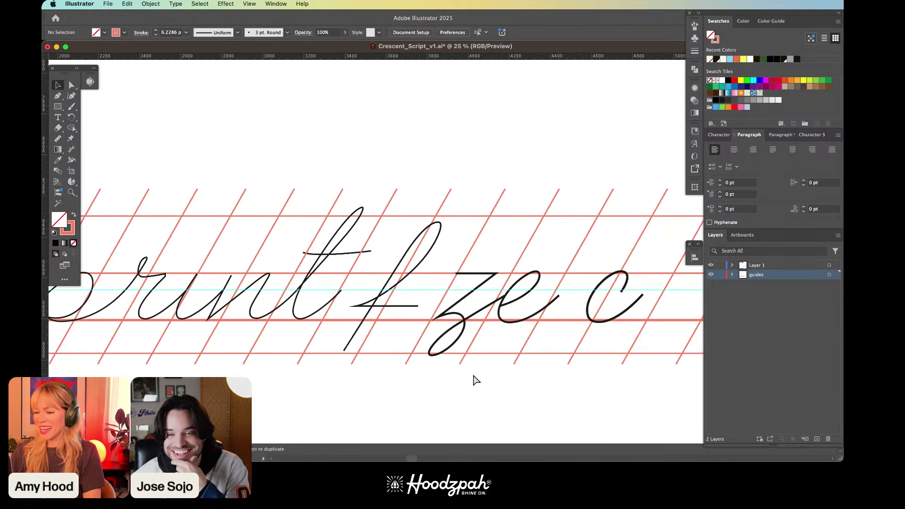
{"action": "left_click_drag", "start_coordinate": [372, 173], "coordinate": [532, 86]}
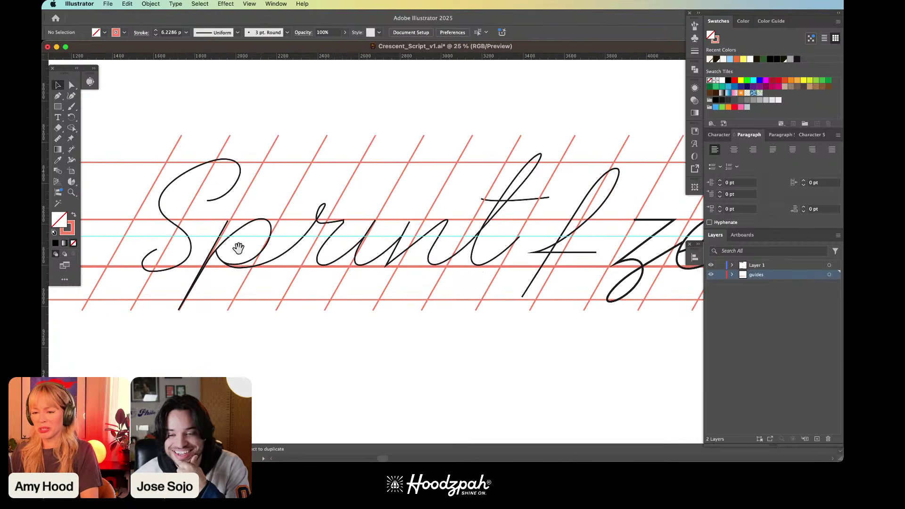
{"action": "scroll", "coordinate": [254, 327], "scroll_direction": "left", "scroll_amount": 3}
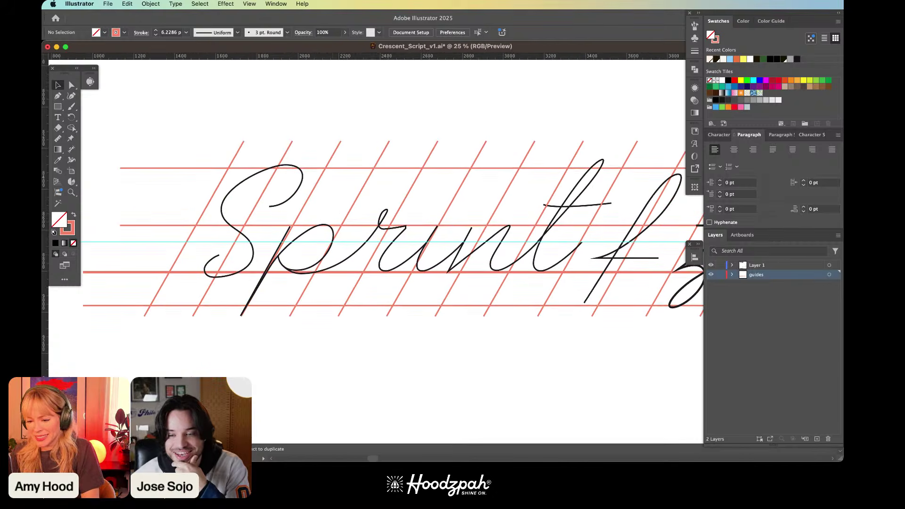
{"action": "key", "text": "f"}
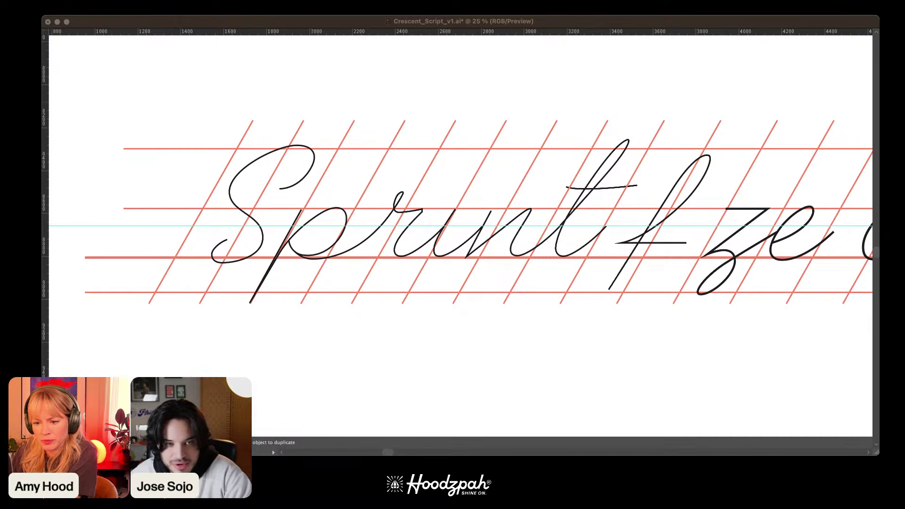
Step: Switch to the Glyphs font editor and close in on the top of the j between f and n
{"action": "key", "text": "super+Tab"}
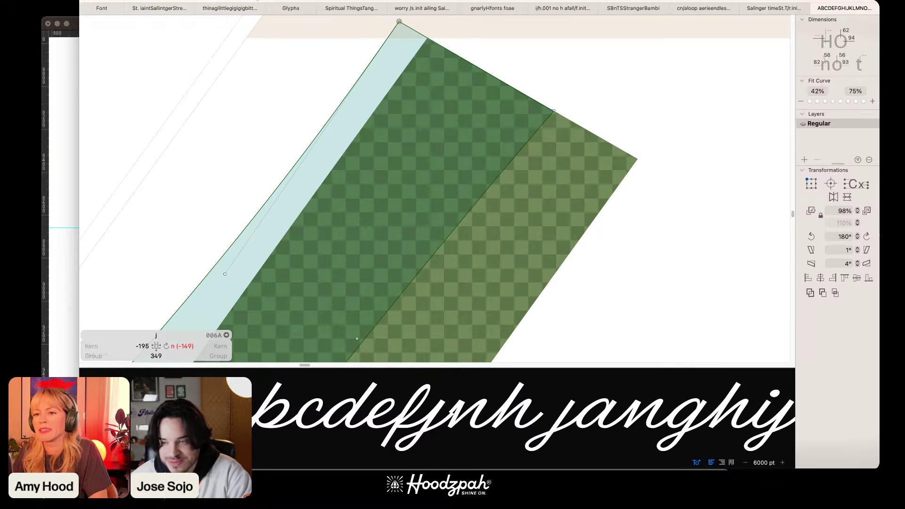
{"action": "key", "text": "super+0"}
{"action": "key", "text": "super+minus"}
{"action": "key", "text": "super+minus"}
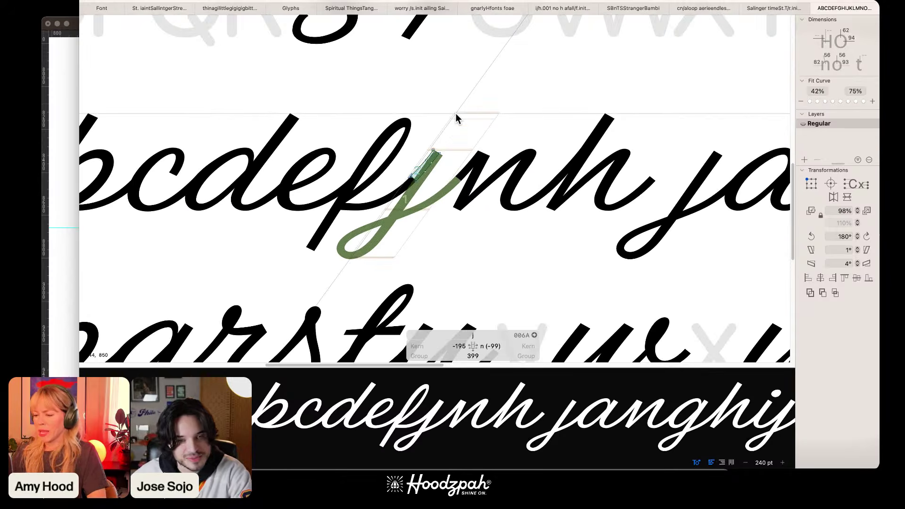
{"action": "scroll", "coordinate": [455, 113], "scroll_direction": "up", "scroll_amount": 3}
{"action": "scroll", "coordinate": [455, 113], "scroll_direction": "up", "scroll_amount": 2}
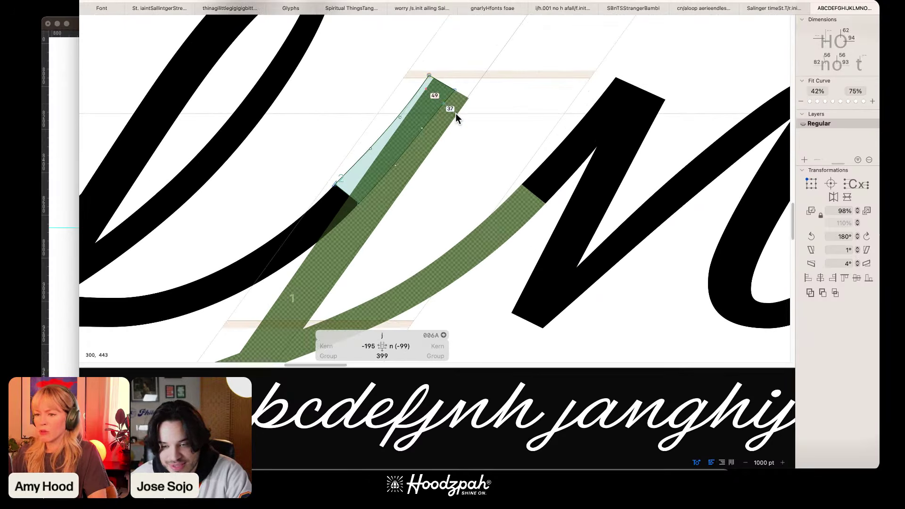
Step: Try shifting the two top nodes of the j's entry stroke 10 units to the right
{"action": "mouse_move", "coordinate": [476, 71]}
{"action": "left_mouse_down"}
{"action": "mouse_move", "coordinate": [400, 115]}
{"action": "mouse_move", "coordinate": [410, 105]}
{"action": "left_mouse_up"}
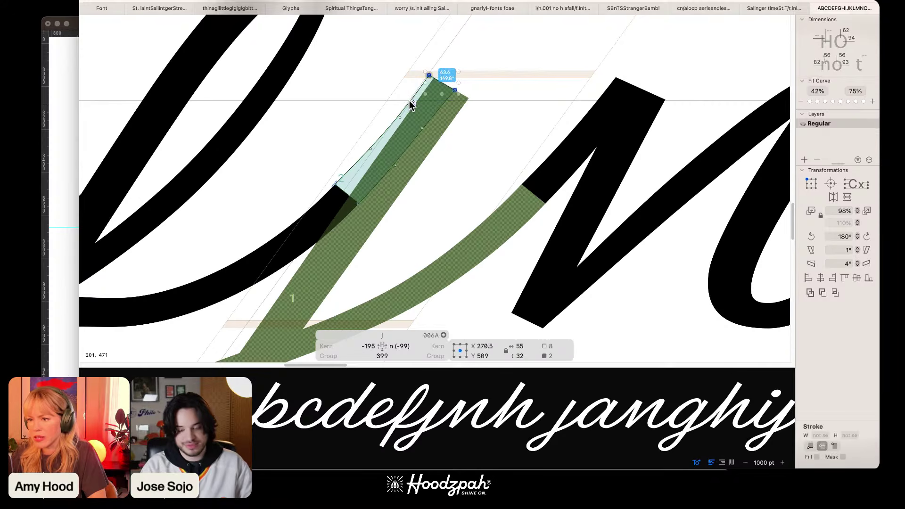
{"action": "key", "text": "shift+Right"}
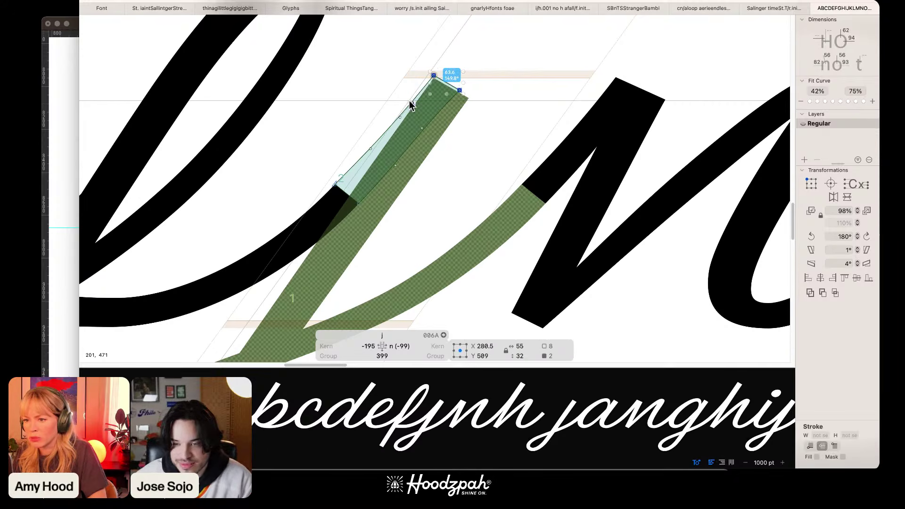
{"action": "key", "text": "shift+Right"}
{"action": "key", "text": "shift+Left"}
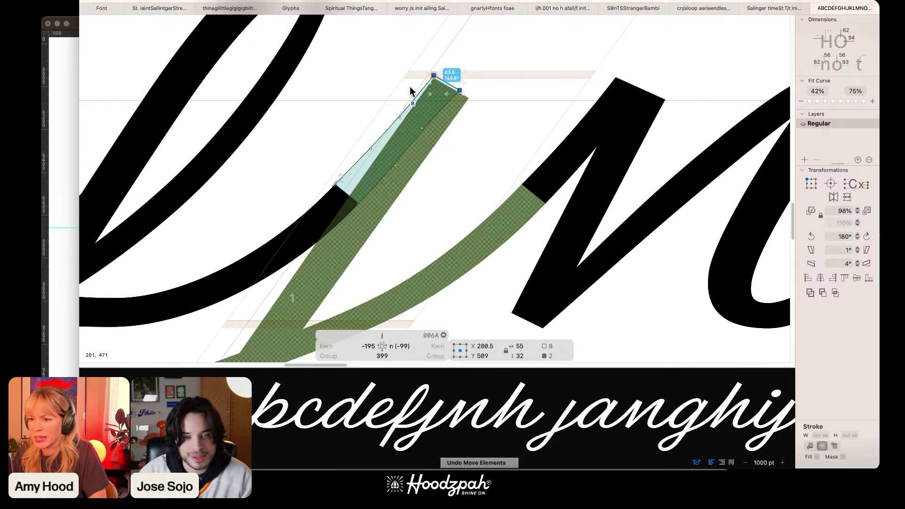
Step: Undo the shift of the j's top nodes and leave outline editing
{"action": "left_click_drag", "start_coordinate": [524, 49], "coordinate": [364, 170]}
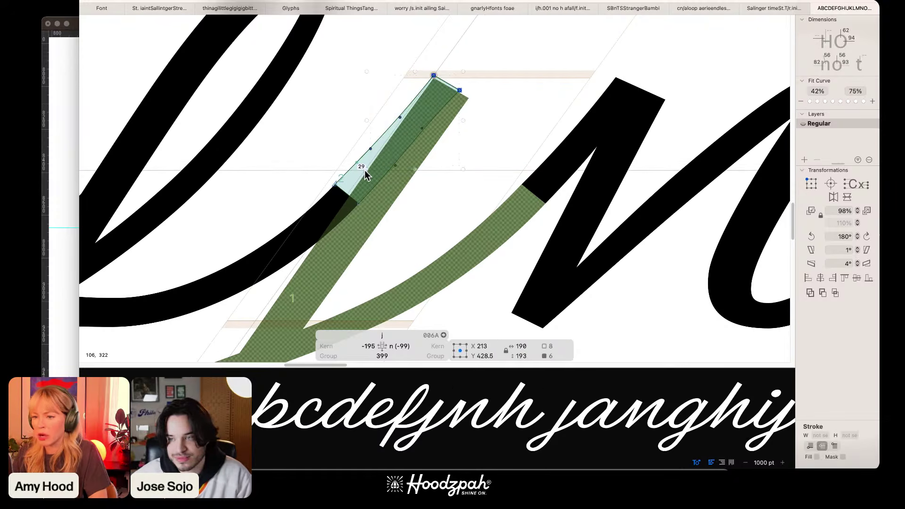
{"action": "key", "text": "super+z"}
{"action": "key", "text": "super+z"}
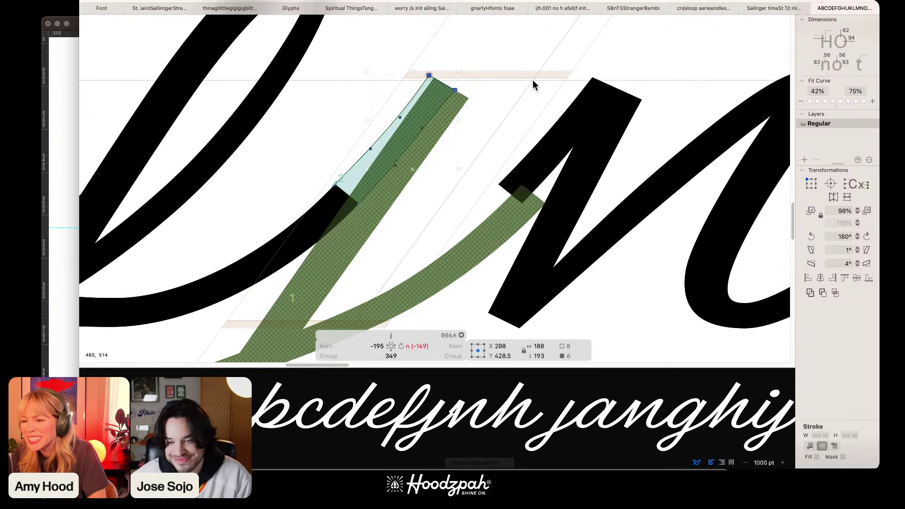
{"action": "key", "text": "super+shift+z"}
{"action": "left_click", "coordinate": [515, 83]}
{"action": "key", "text": "Escape"}
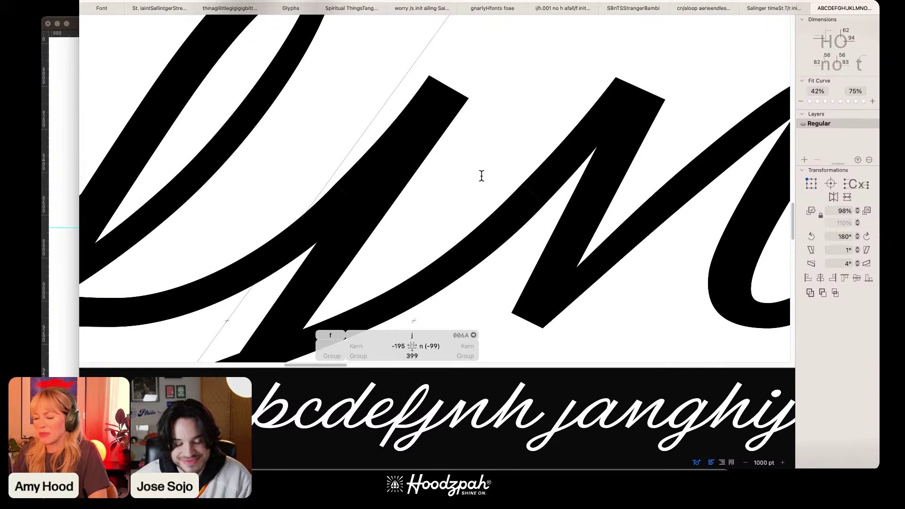
Step: Inspect how the j joins the neighbouring f and n at several magnifications
{"action": "scroll", "coordinate": [483, 169], "scroll_direction": "down", "scroll_amount": 4}
{"action": "scroll", "coordinate": [481, 179], "scroll_direction": "up", "scroll_amount": 2}
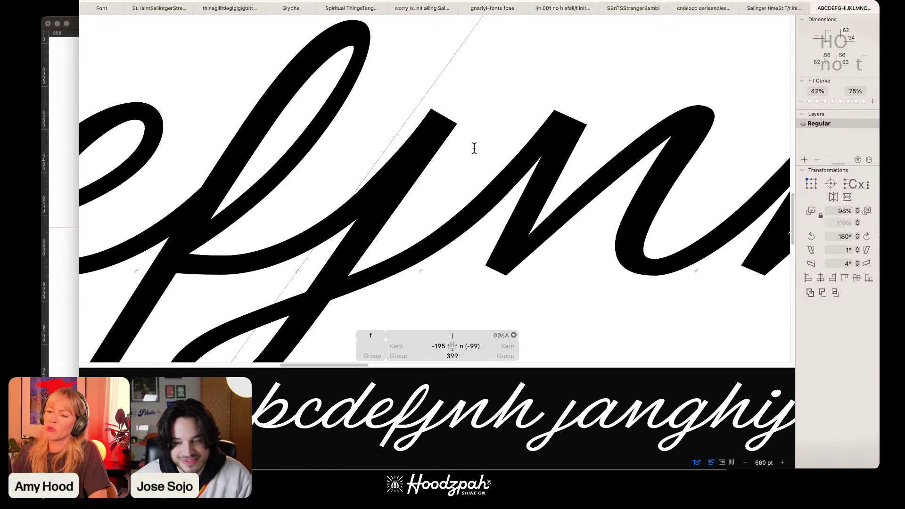
{"action": "scroll", "coordinate": [493, 173], "scroll_direction": "down", "scroll_amount": 2}
{"action": "key", "text": "super+minus"}
{"action": "key", "text": "super+minus"}
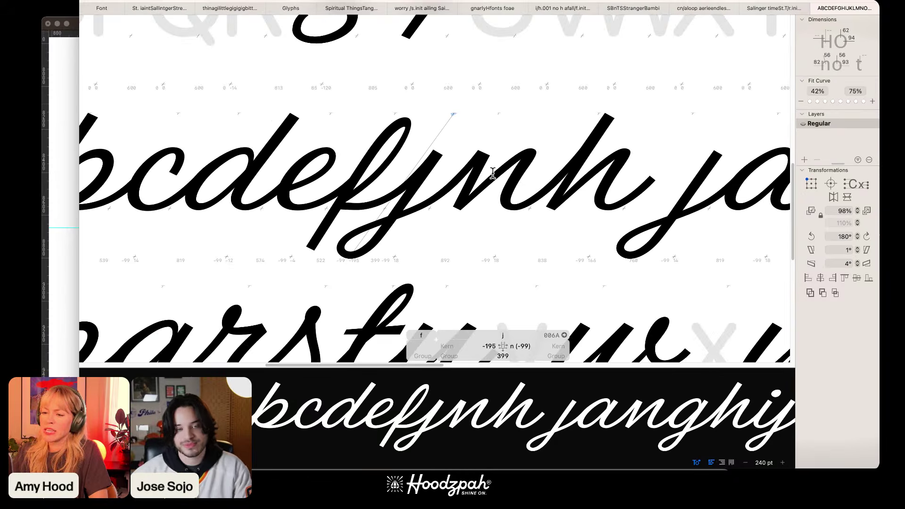
{"action": "key", "text": "super+plus"}
{"action": "key", "text": "super+plus"}
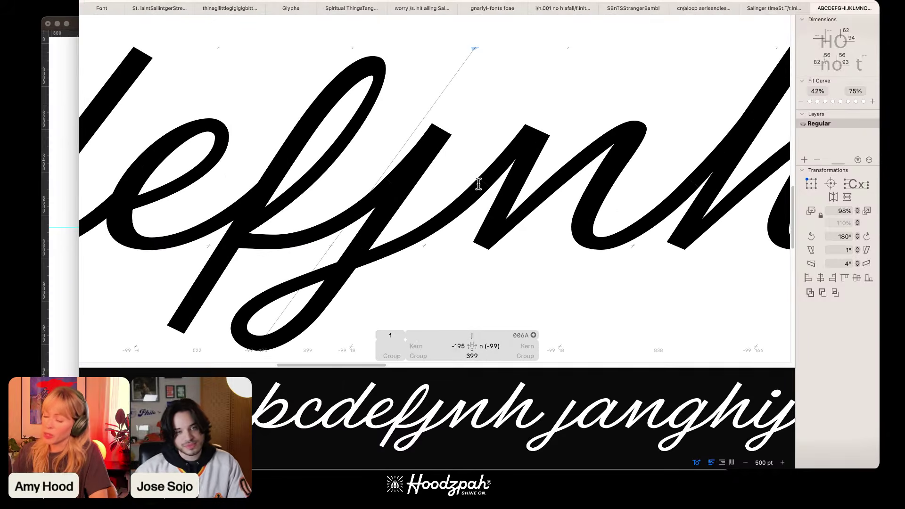
{"action": "double_click", "coordinate": [445, 115]}
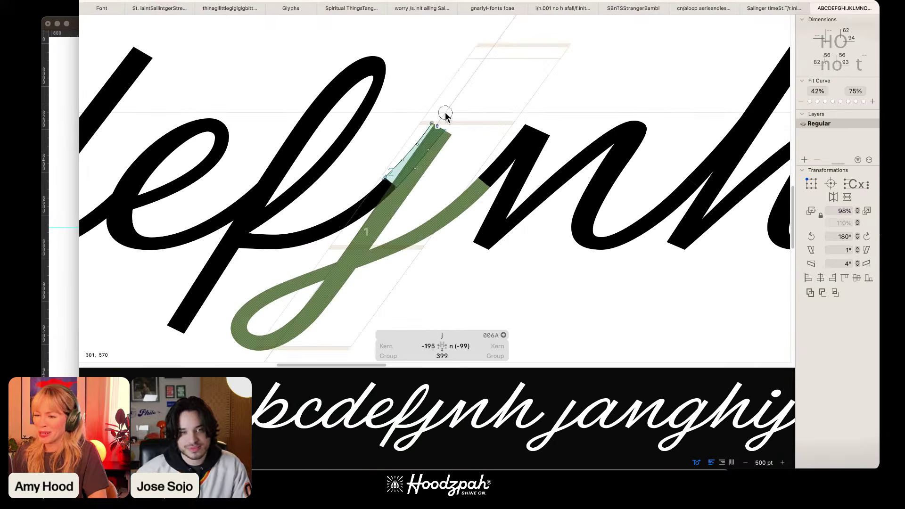
{"action": "right_click", "coordinate": [445, 114]}
{"action": "left_click", "coordinate": [483, 84]}
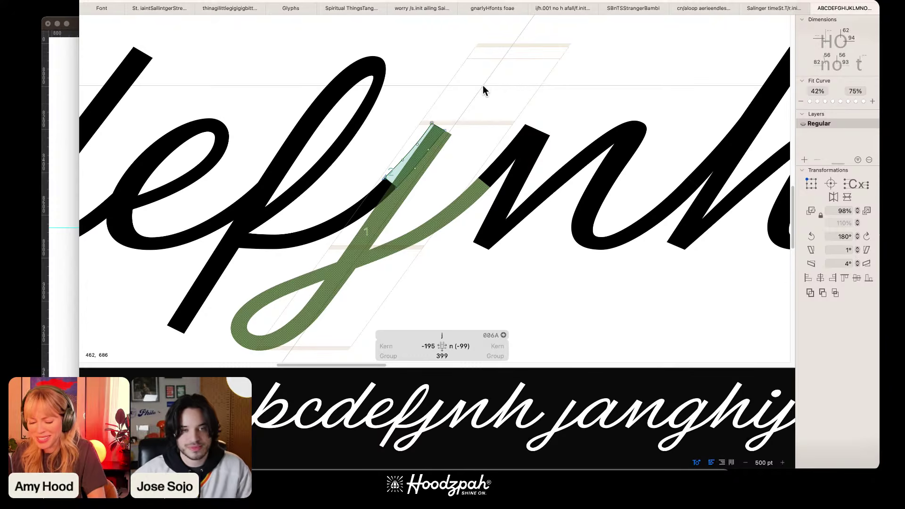
{"action": "right_click", "coordinate": [482, 86]}
{"action": "left_click", "coordinate": [502, 56]}
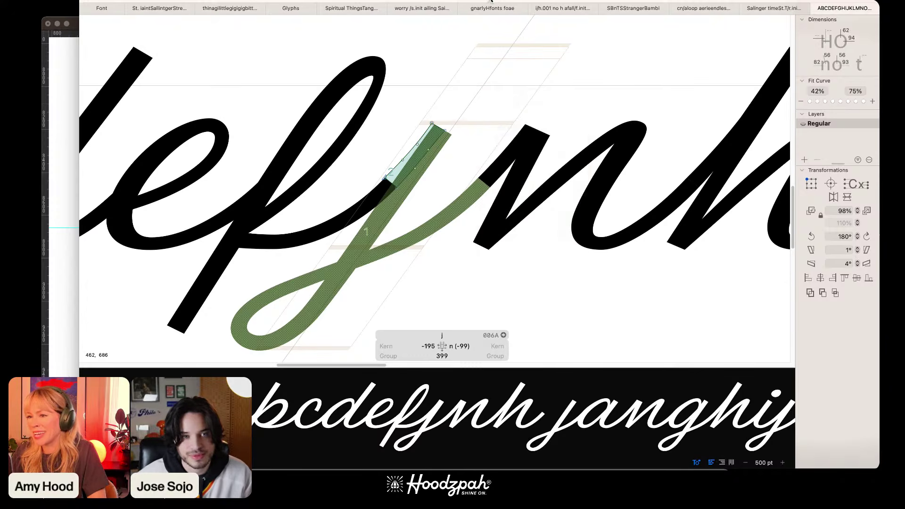
{"action": "left_click", "coordinate": [490, 1]}
{"action": "left_click", "coordinate": [571, 166]}
Step: Insert a period after the h in the lowercase sample line
{"action": "key", "text": "super+minus"}
{"action": "key", "text": "super+minus"}
{"action": "key", "text": "super+minus"}
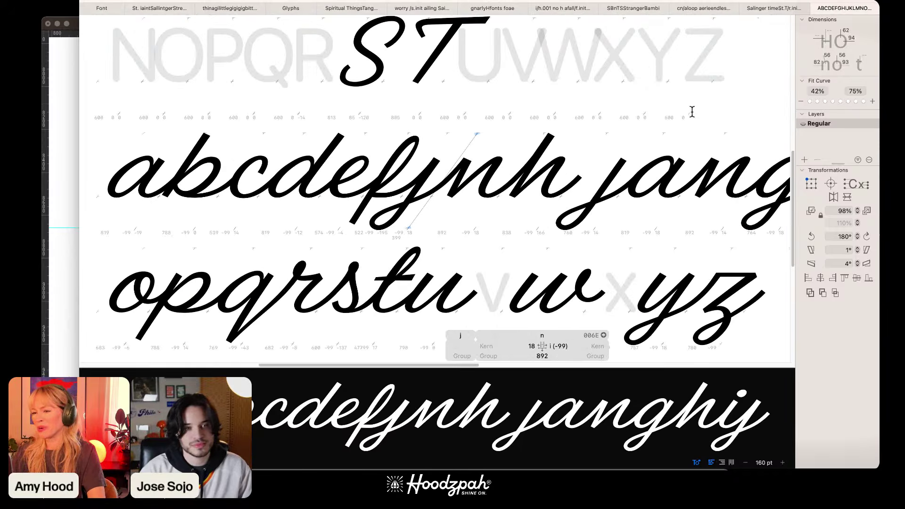
{"action": "left_click", "coordinate": [559, 179]}
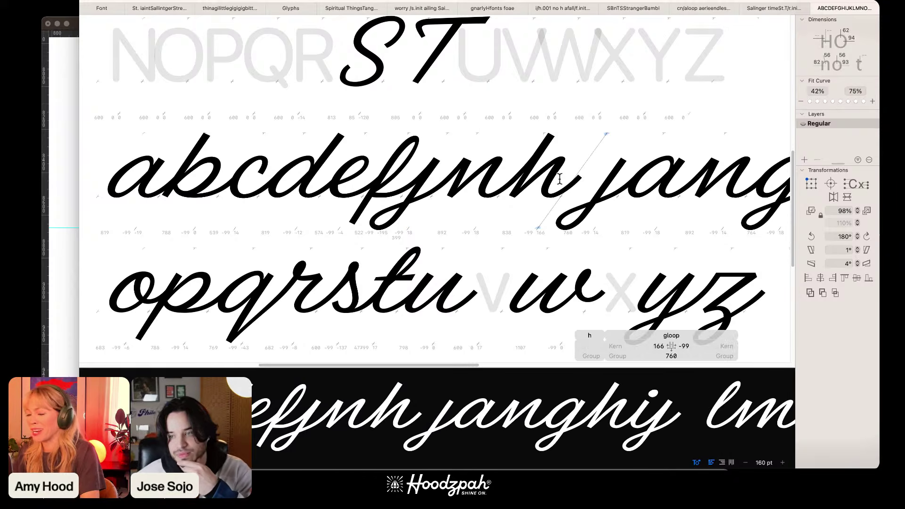
{"action": "type", "text": "."}
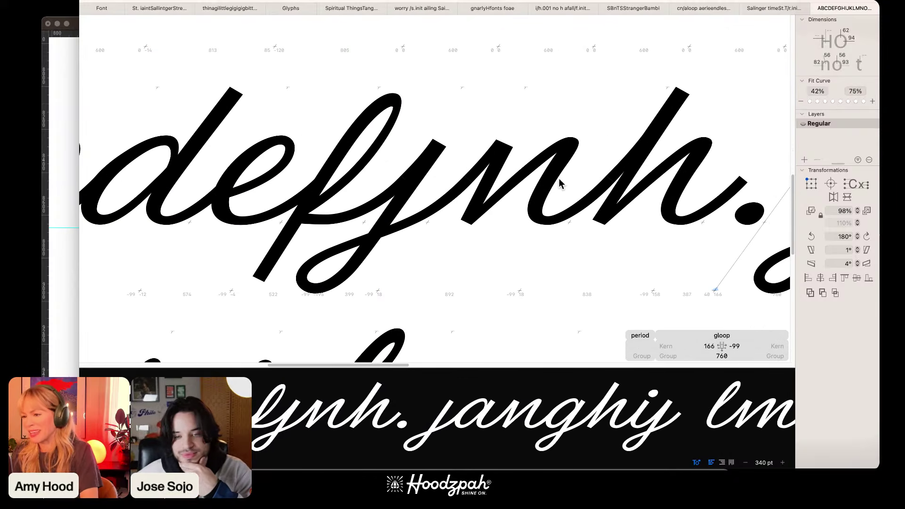
Step: Open the j glyph from the lowercase sample line and add the period glyph to it as a component
{"action": "scroll", "coordinate": [611, 172], "scroll_direction": "up", "scroll_amount": 5}
{"action": "double_click", "coordinate": [420, 153]}
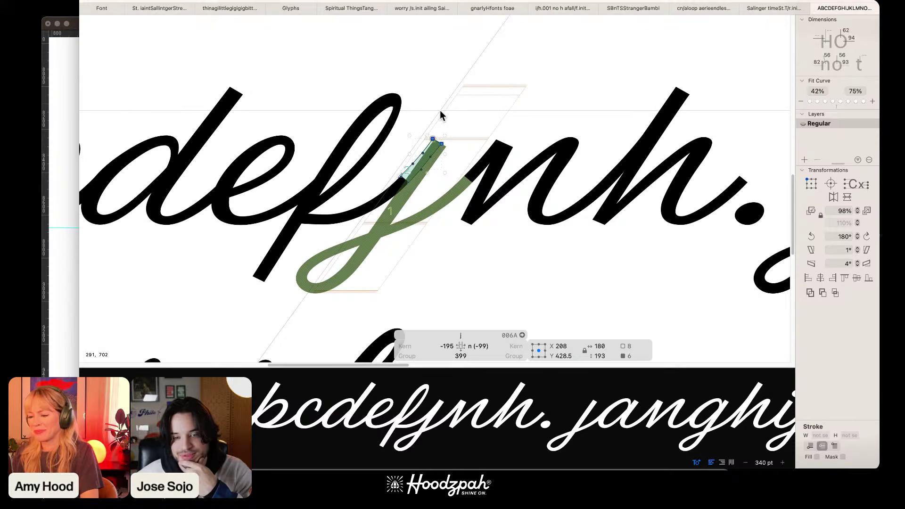
{"action": "scroll", "coordinate": [430, 153], "scroll_direction": "up", "scroll_amount": 5}
{"action": "left_click", "coordinate": [461, 90]}
{"action": "right_click", "coordinate": [461, 89]}
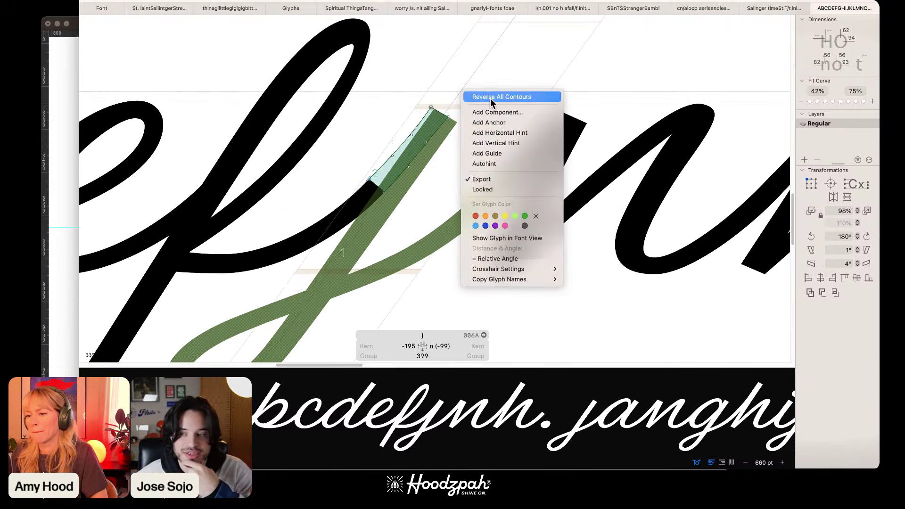
{"action": "left_click", "coordinate": [489, 113]}
{"action": "type", "text": "period"}
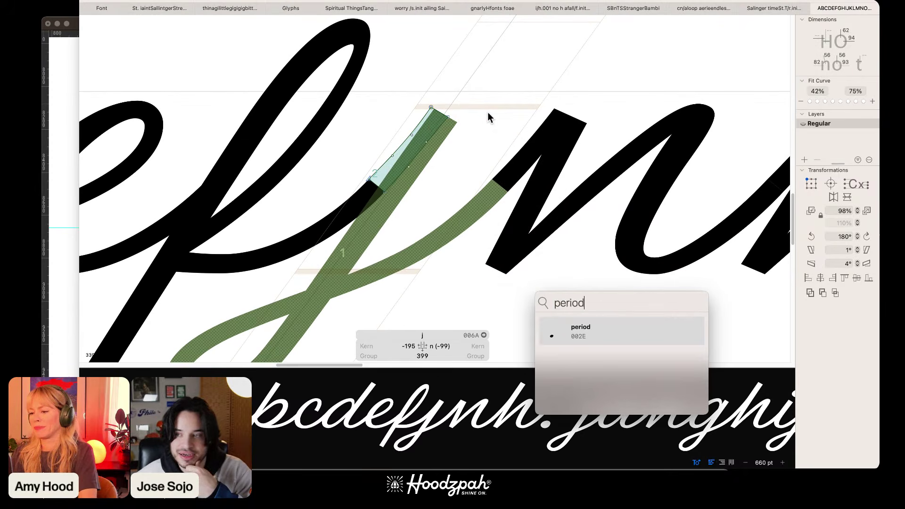
{"action": "left_click", "coordinate": [600, 341]}
Step: Position the period component above the j's stem as its dot, at X 277 and Y 597
{"action": "left_click_drag", "start_coordinate": [393, 251], "coordinate": [497, 60]}
{"action": "key", "text": "super+z"}
{"action": "key", "text": "shift+Up"}
{"action": "key", "text": "shift+Up"}
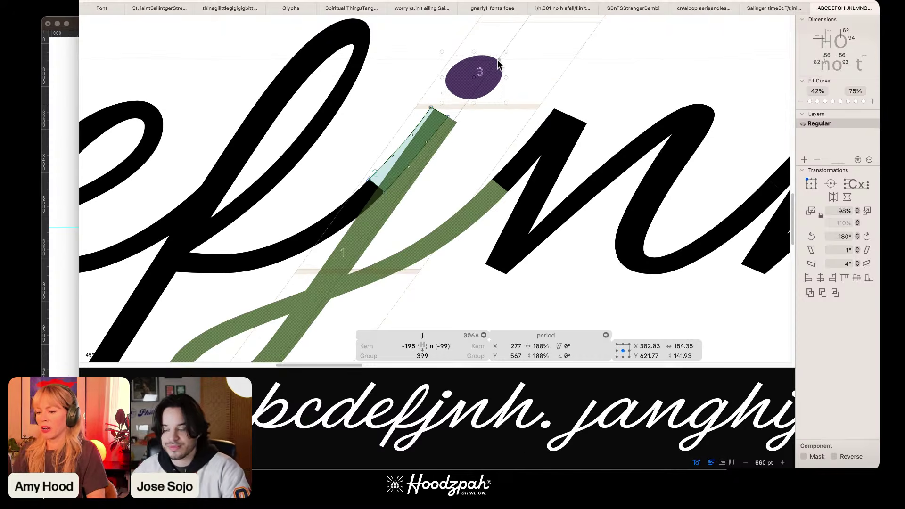
{"action": "key", "text": "shift+Right"}
{"action": "key", "text": "shift+Up"}
{"action": "key", "text": "shift+Up"}
{"action": "key", "text": "shift+Left"}
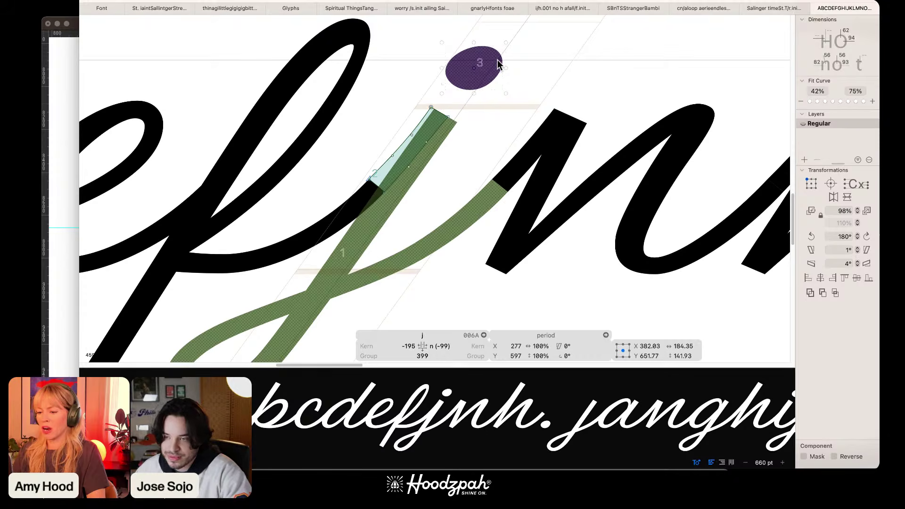
Step: Examine the dotted j in the sample line and how the f's exit stroke meets it, at several magnifications
{"action": "key", "text": "super+minus"}
{"action": "key", "text": "super+minus"}
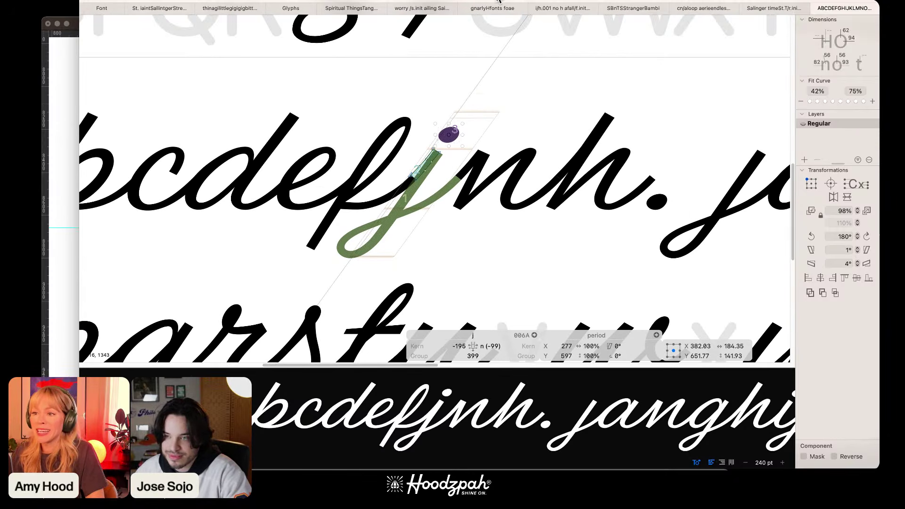
{"action": "key", "text": "Escape"}
{"action": "left_click", "coordinate": [461, 174]}
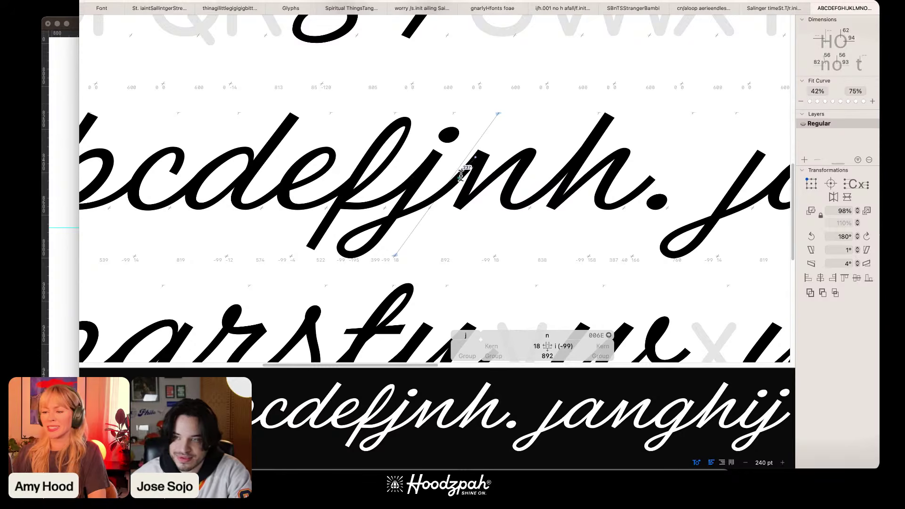
{"action": "key", "text": "super+plus"}
{"action": "key", "text": "super+plus"}
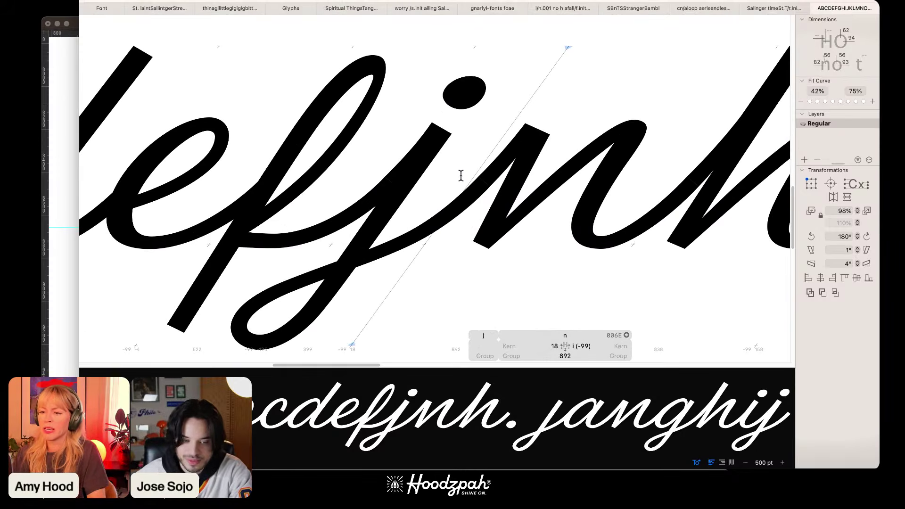
{"action": "left_click", "coordinate": [342, 225]}
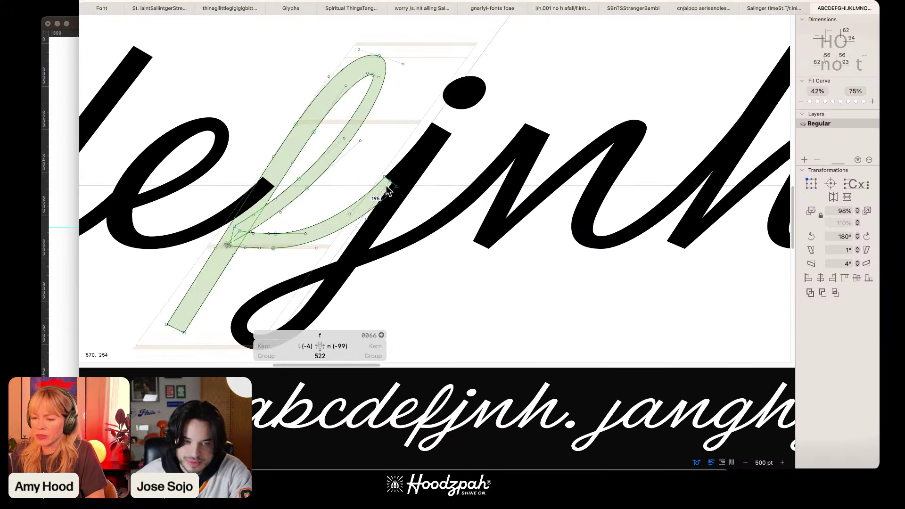
{"action": "scroll", "coordinate": [431, 165], "scroll_direction": "up", "scroll_amount": 5}
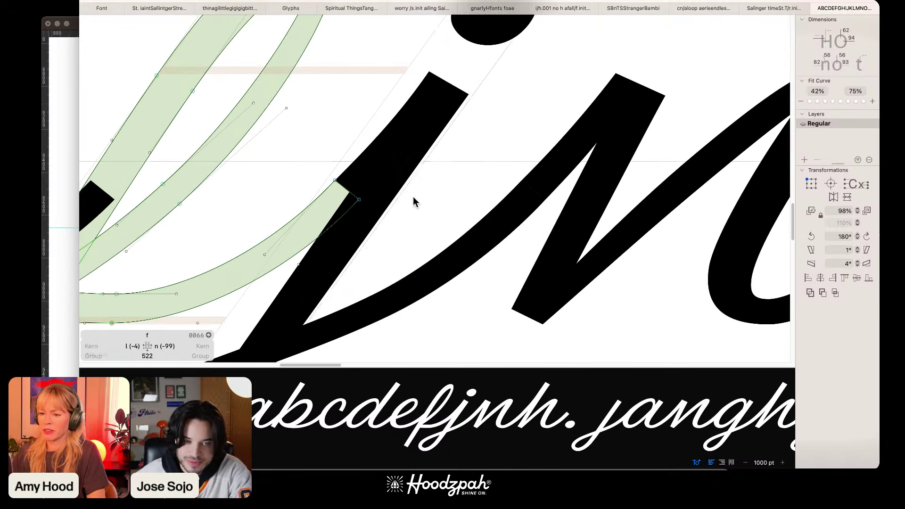
{"action": "key", "text": "t"}
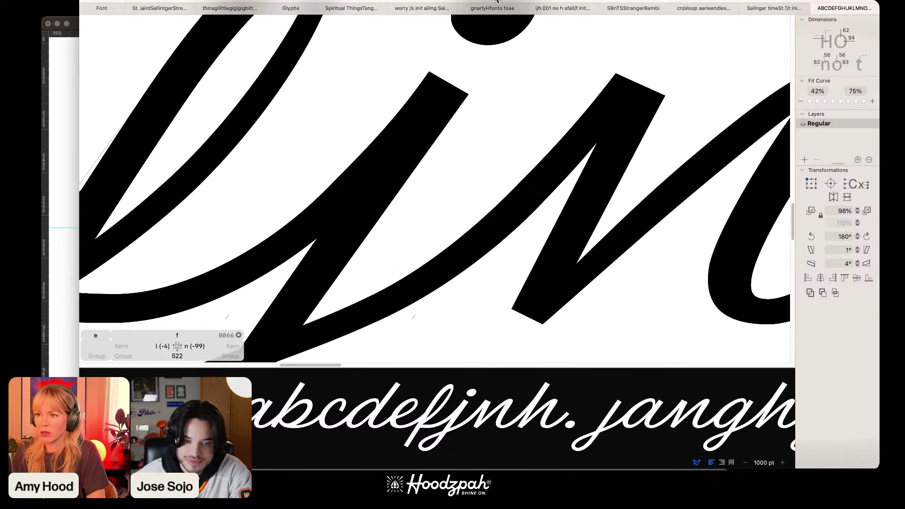
{"action": "scroll", "coordinate": [373, 233], "scroll_direction": "down", "scroll_amount": 2}
{"action": "scroll", "coordinate": [372, 233], "scroll_direction": "down", "scroll_amount": 3}
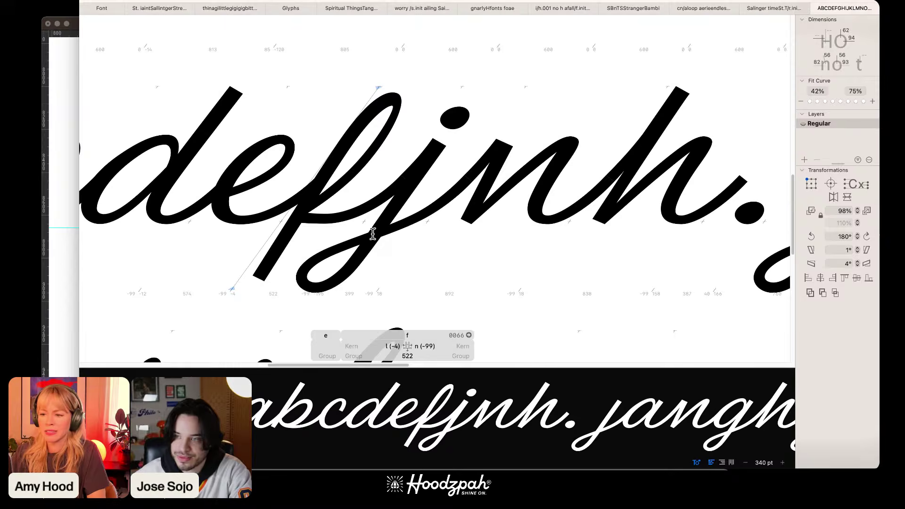
{"action": "scroll", "coordinate": [373, 232], "scroll_direction": "up", "scroll_amount": 3}
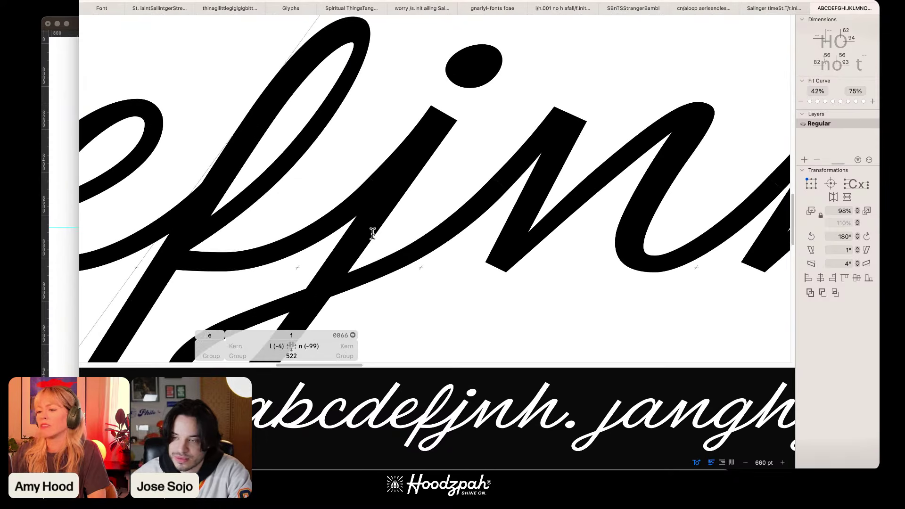
Step: Check the overlap of the j's entry stroke and stem up close, and compare the letter with the full alphabet
{"action": "double_click", "coordinate": [465, 134]}
{"action": "scroll", "coordinate": [450, 115], "scroll_direction": "up", "scroll_amount": 4}
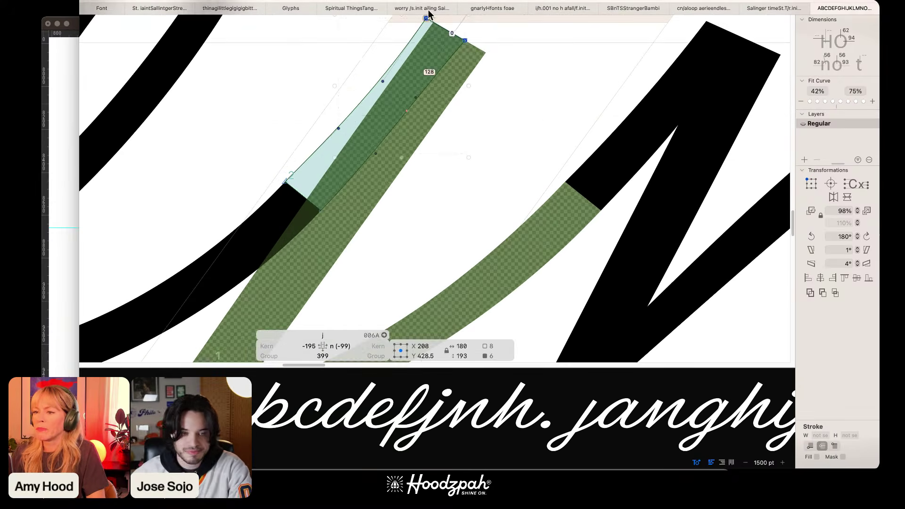
{"action": "left_click", "coordinate": [429, 41]}
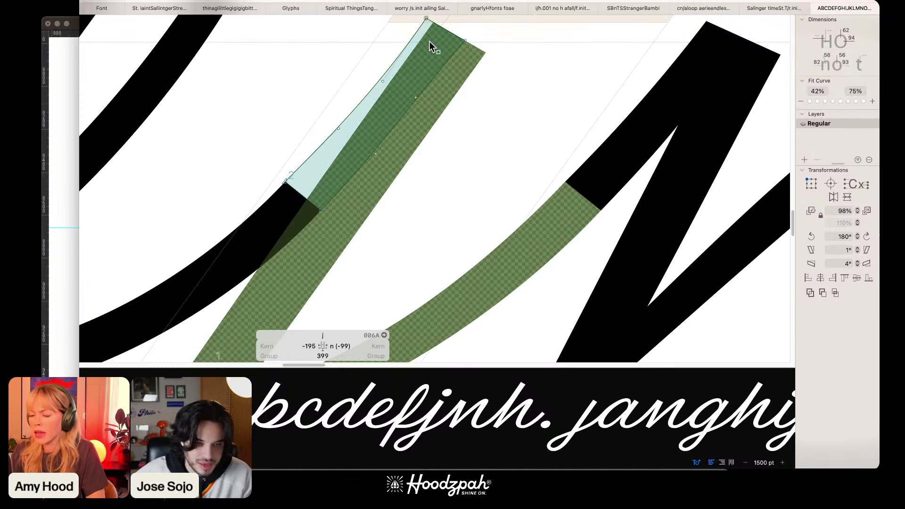
{"action": "scroll", "coordinate": [429, 41], "scroll_direction": "down", "scroll_amount": 5}
{"action": "scroll", "coordinate": [429, 41], "scroll_direction": "down", "scroll_amount": 3}
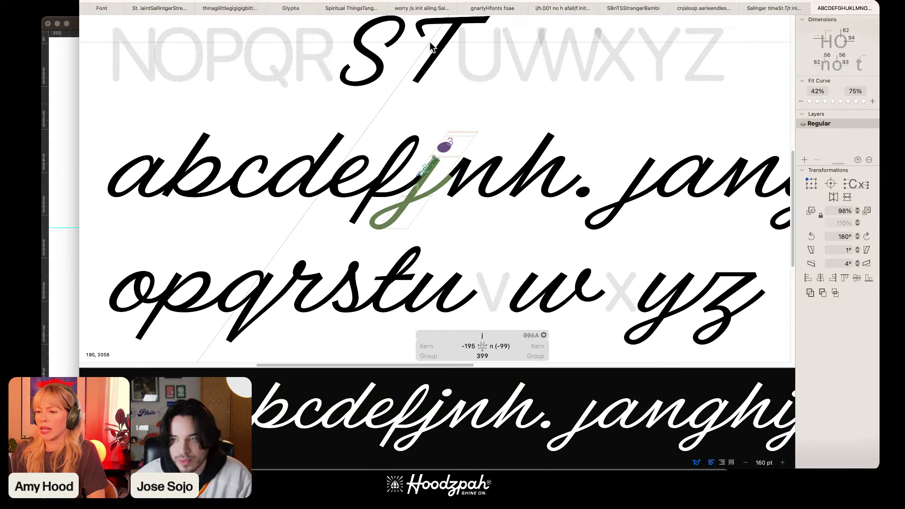
{"action": "key", "text": "t"}
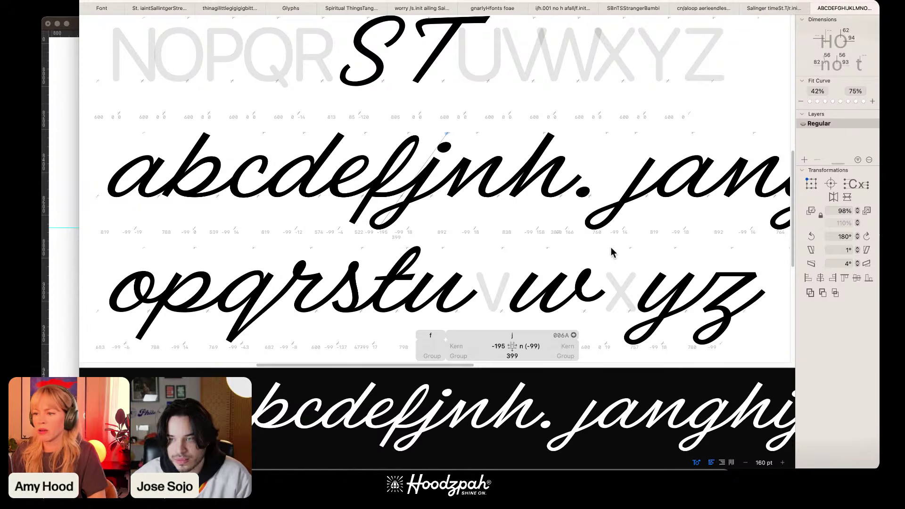
{"action": "left_click", "coordinate": [608, 203]}
{"action": "scroll", "coordinate": [608, 202], "scroll_direction": "down", "scroll_amount": 2}
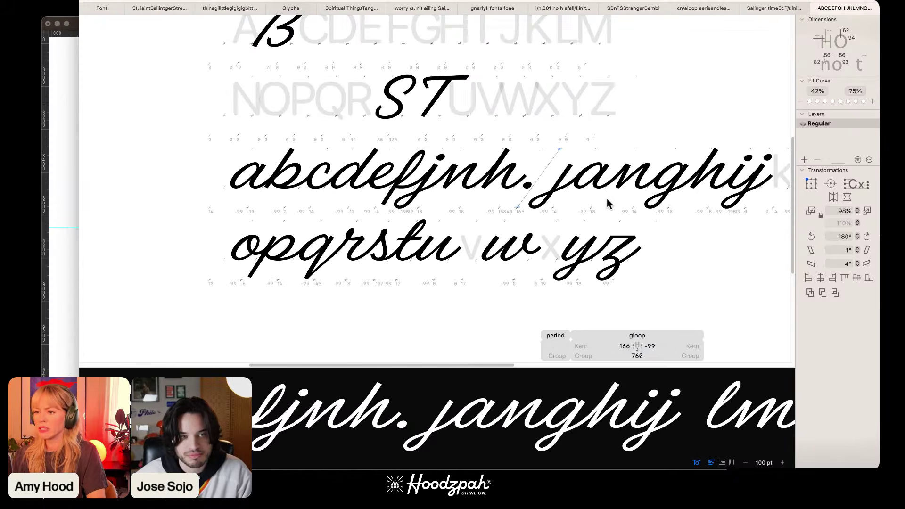
{"action": "scroll", "coordinate": [608, 203], "scroll_direction": "up", "scroll_amount": 6}
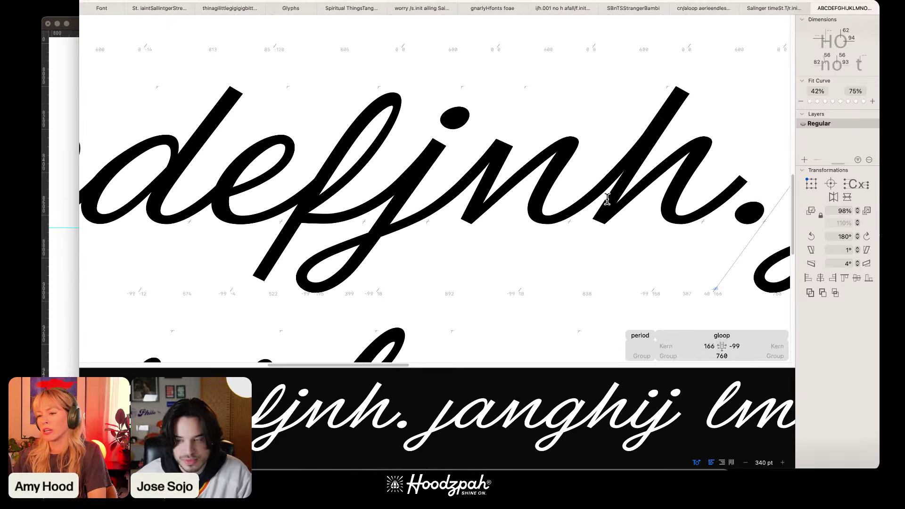
Step: Decompose the component that forms the j's main stroke into editable outlines, keeping the dot as a component
{"action": "left_click", "coordinate": [400, 177]}
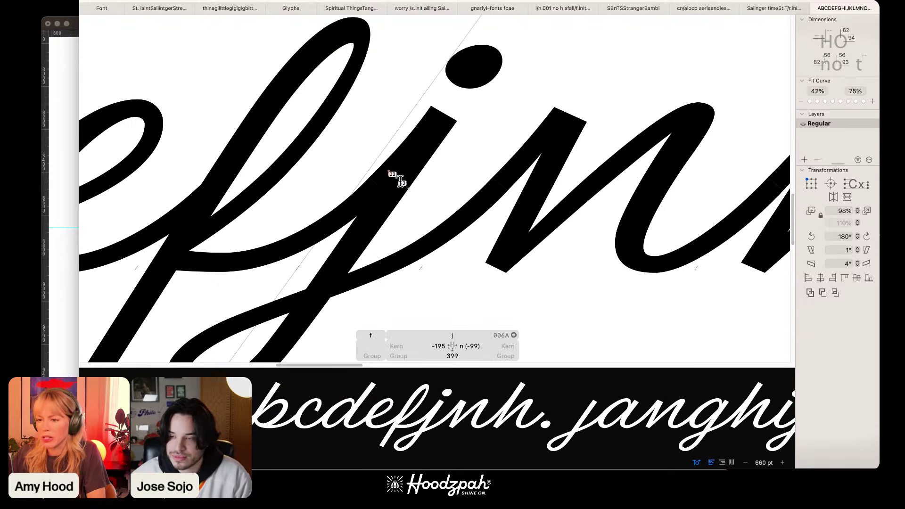
{"action": "double_click", "coordinate": [388, 210]}
{"action": "right_click", "coordinate": [384, 211]}
{"action": "left_click", "coordinate": [405, 214]}
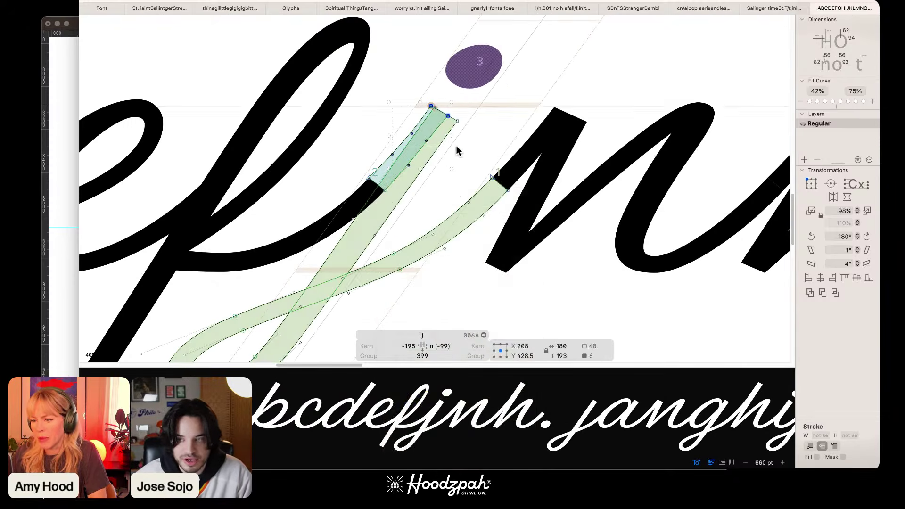
Step: Inspect how the j's entry stroke overlaps the decomposed stem, both up close and within the sample line
{"action": "scroll", "coordinate": [463, 145], "scroll_direction": "up", "scroll_amount": 4}
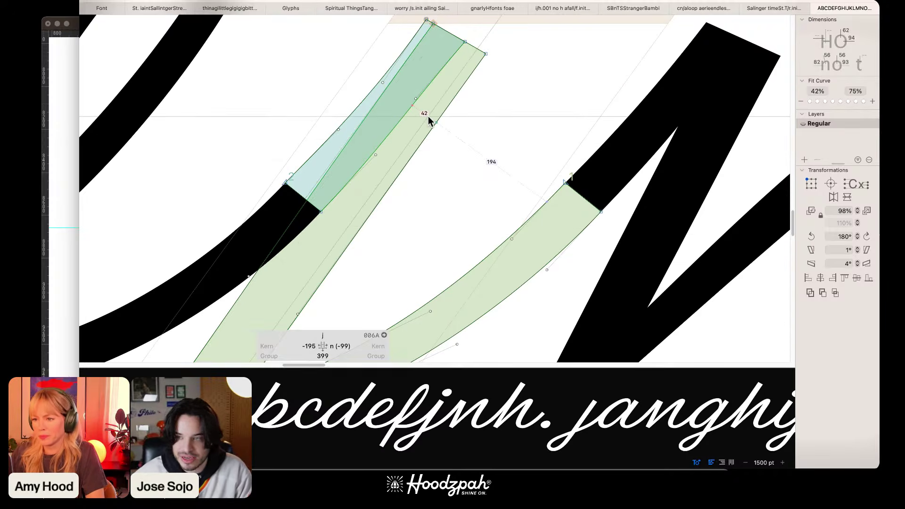
{"action": "scroll", "coordinate": [428, 116], "scroll_direction": "down", "scroll_amount": 4}
{"action": "scroll", "coordinate": [427, 116], "scroll_direction": "down", "scroll_amount": 3}
{"action": "key", "text": "space"}
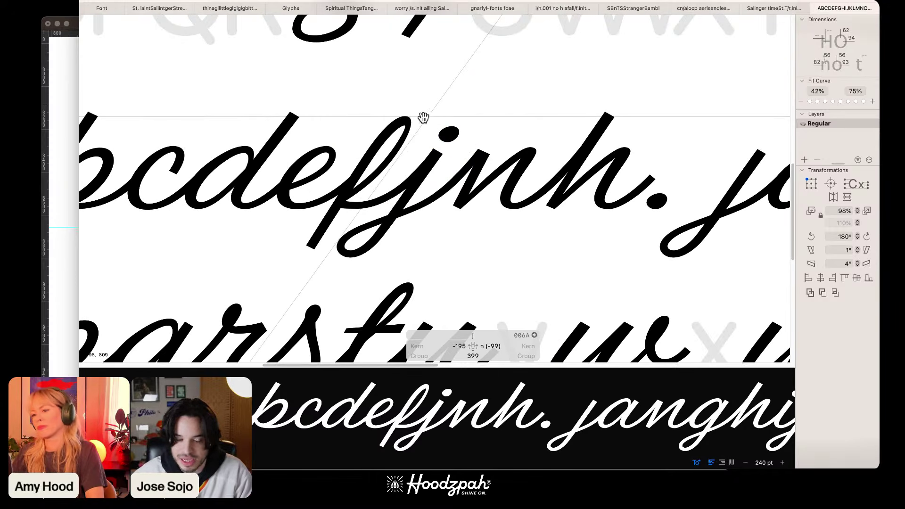
{"action": "scroll", "coordinate": [449, 107], "scroll_direction": "up", "scroll_amount": 6}
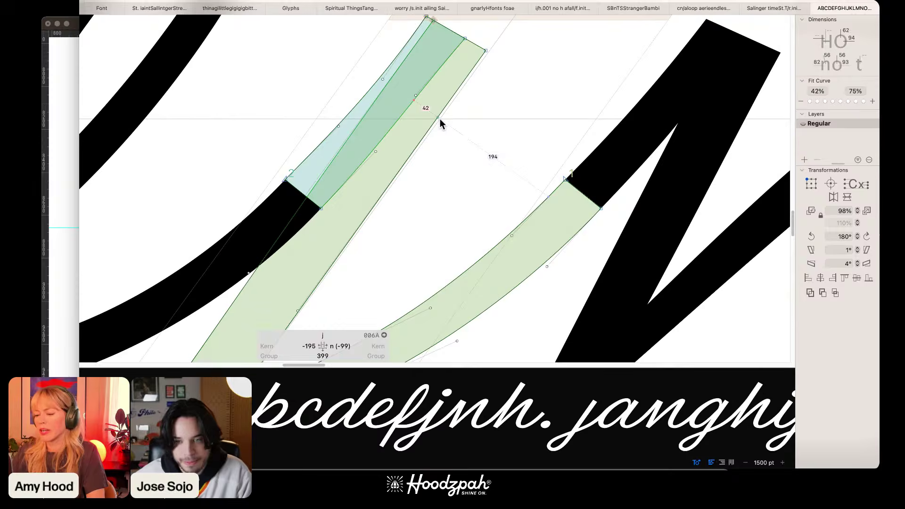
{"action": "scroll", "coordinate": [440, 119], "scroll_direction": "down", "scroll_amount": 4}
{"action": "scroll", "coordinate": [439, 118], "scroll_direction": "down", "scroll_amount": 1}
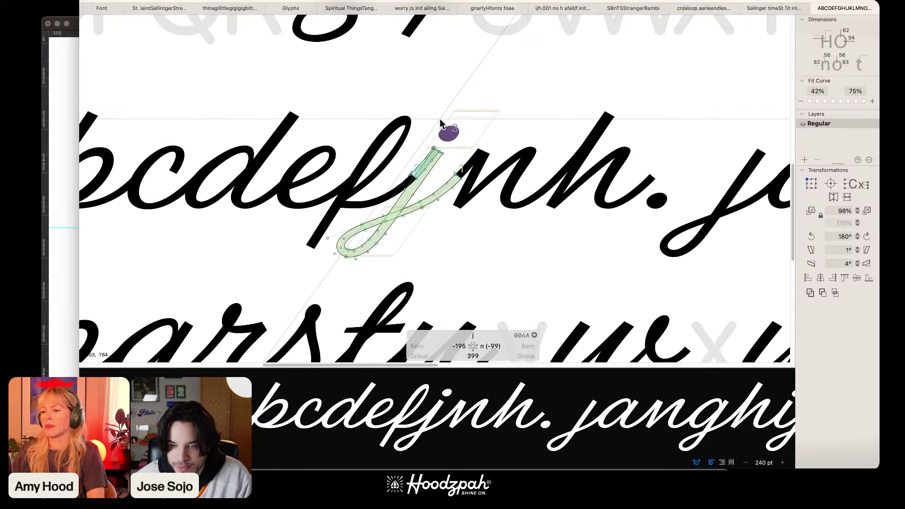
{"action": "scroll", "coordinate": [440, 119], "scroll_direction": "up", "scroll_amount": 3}
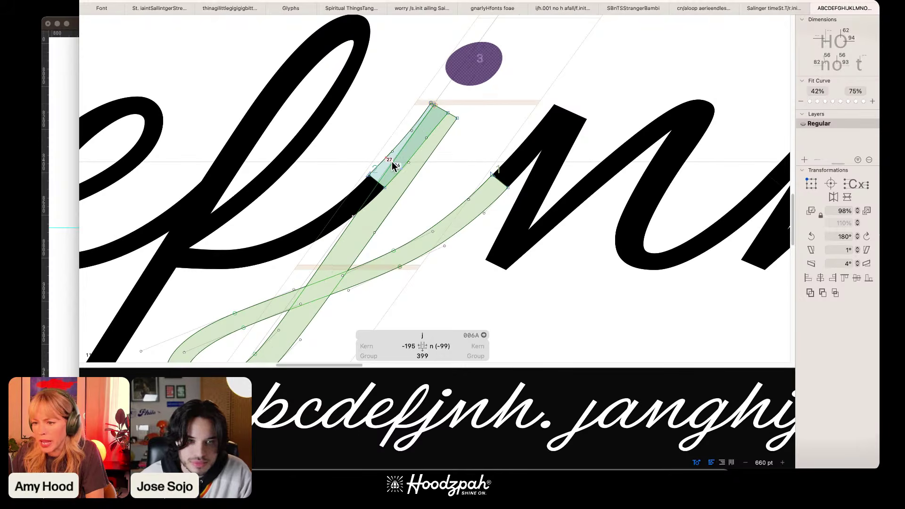
{"action": "scroll", "coordinate": [392, 161], "scroll_direction": "up", "scroll_amount": 4}
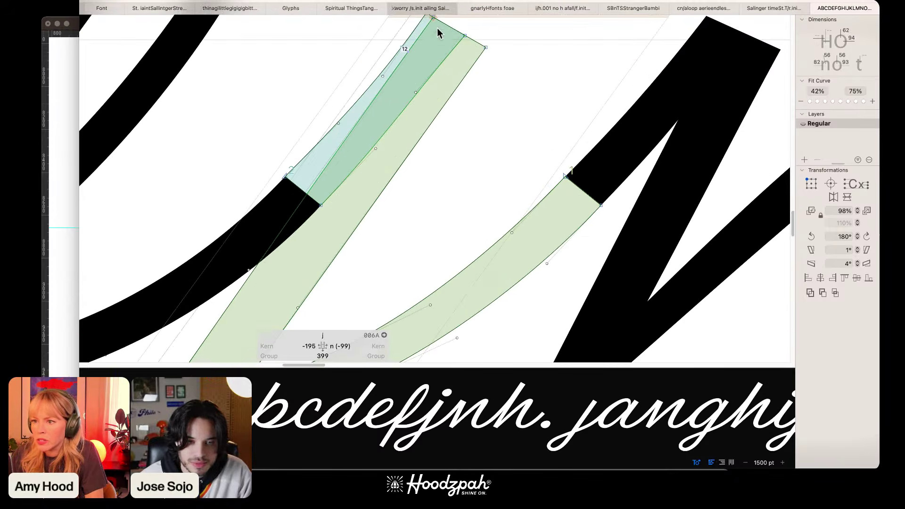
Step: Move the upper-left node of the j's stem slightly inward along the stroke's slanted top edge
{"action": "left_click", "coordinate": [437, 19]}
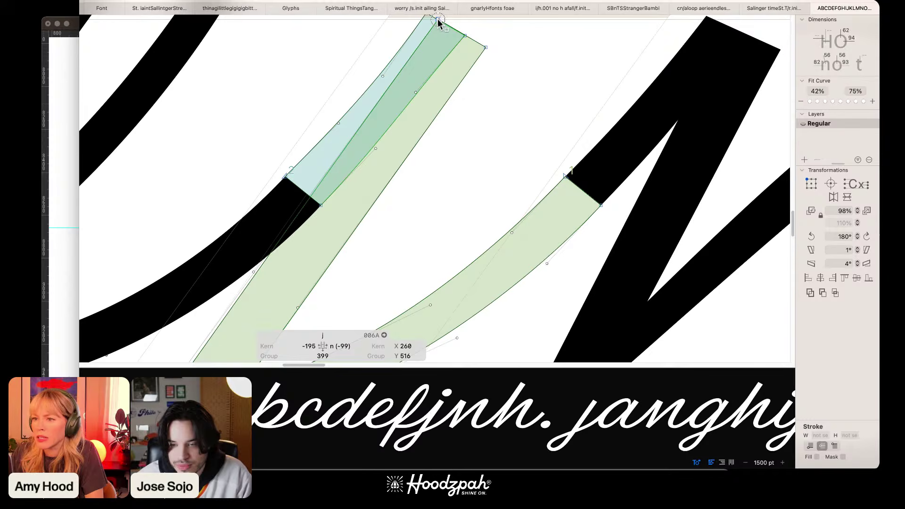
{"action": "left_click_drag", "start_coordinate": [437, 20], "coordinate": [427, 165]}
{"action": "key", "text": "space"}
{"action": "key", "text": "super+z"}
{"action": "left_click_drag", "start_coordinate": [365, 77], "coordinate": [498, 216]}
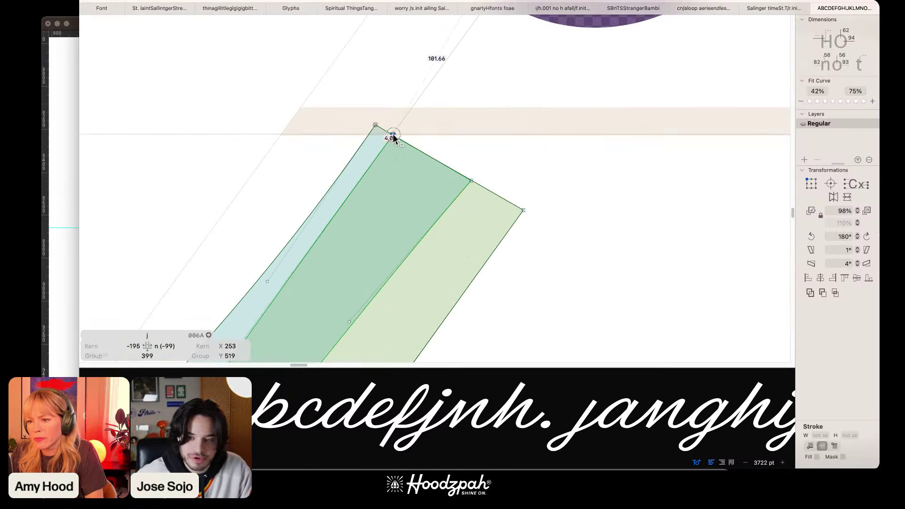
{"action": "left_click_drag", "start_coordinate": [393, 134], "coordinate": [402, 140]}
{"action": "left_click", "coordinate": [420, 106]}
{"action": "key", "text": "super+minus"}
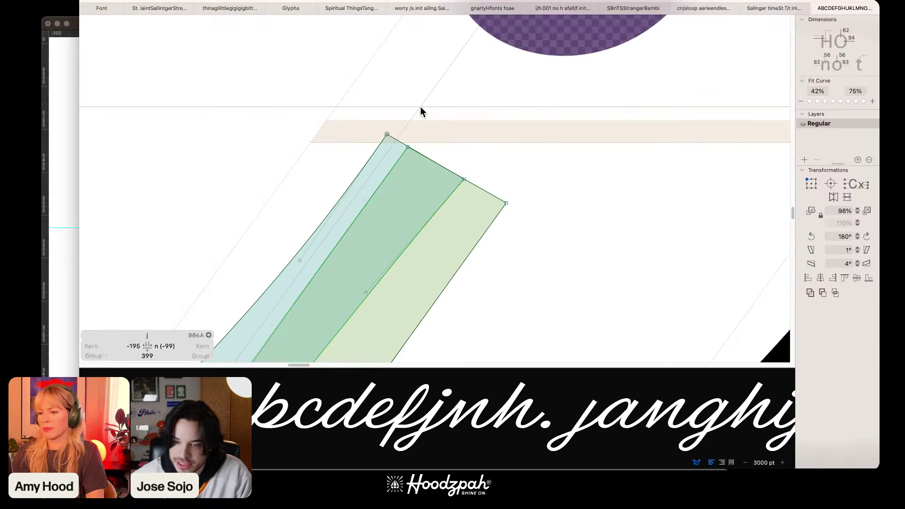
Step: Review the adjusted j beside the f and n and against the whole alphabet at several magnifications
{"action": "scroll", "coordinate": [421, 107], "scroll_direction": "down", "scroll_amount": 10}
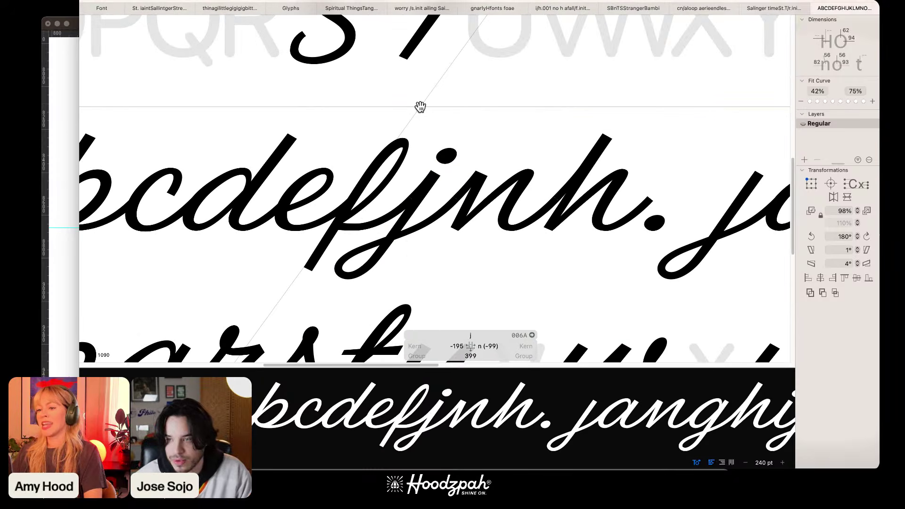
{"action": "scroll", "coordinate": [420, 107], "scroll_direction": "down", "scroll_amount": 4}
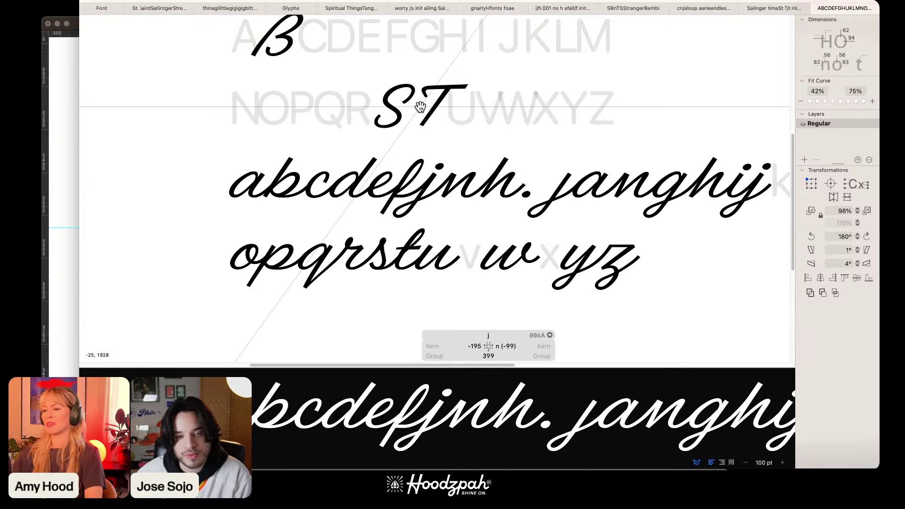
{"action": "key", "text": "super+plus"}
{"action": "key", "text": "super+plus"}
{"action": "key", "text": "super+plus"}
{"action": "key", "text": "super+plus"}
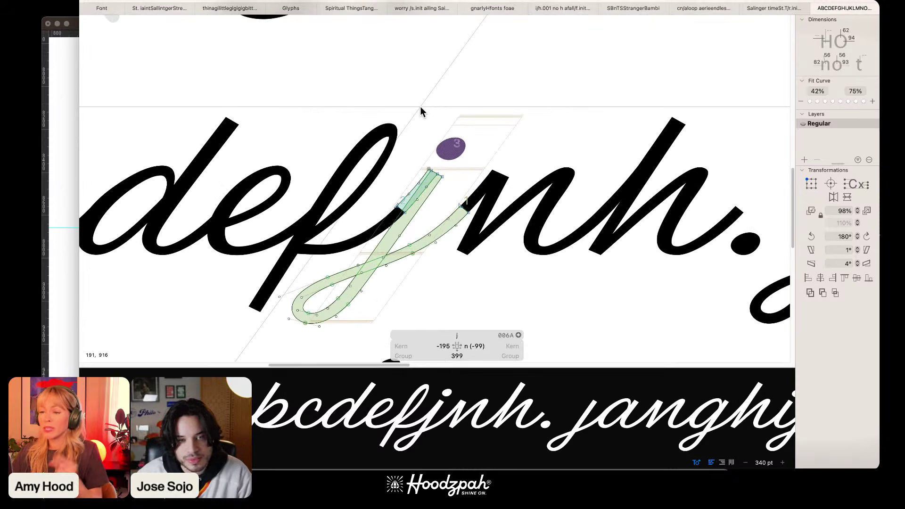
{"action": "double_click", "coordinate": [464, 194]}
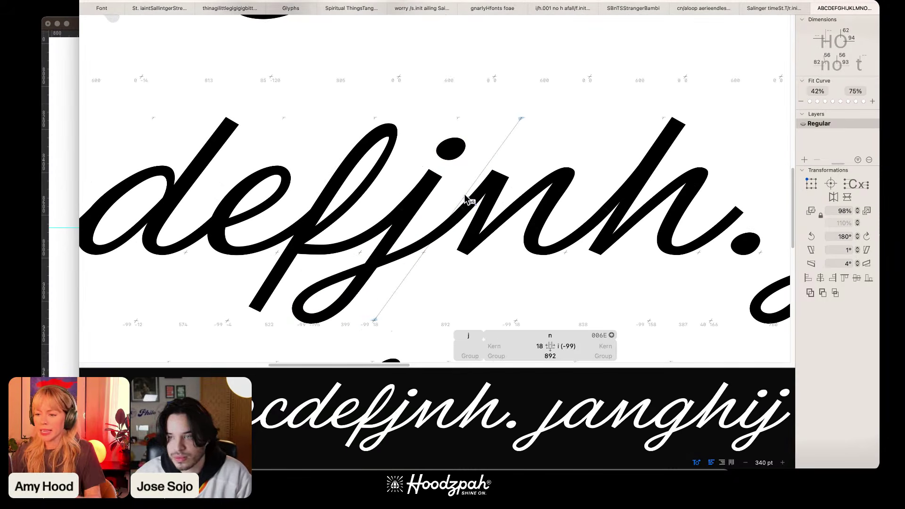
{"action": "scroll", "coordinate": [465, 193], "scroll_direction": "down", "scroll_amount": 3}
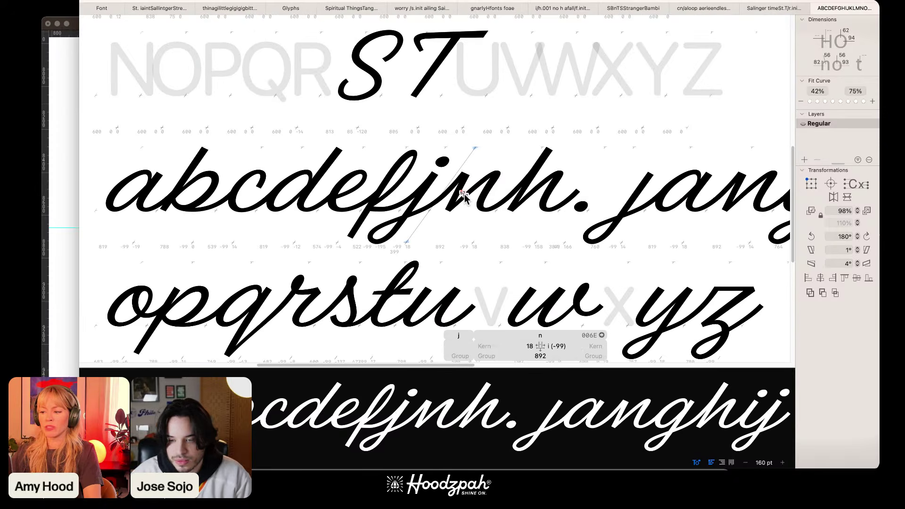
Step: Add a sample line reading "jingles bojangles" between the uppercase and lowercase alphabets
{"action": "scroll", "coordinate": [464, 194], "scroll_direction": "down", "scroll_amount": 2}
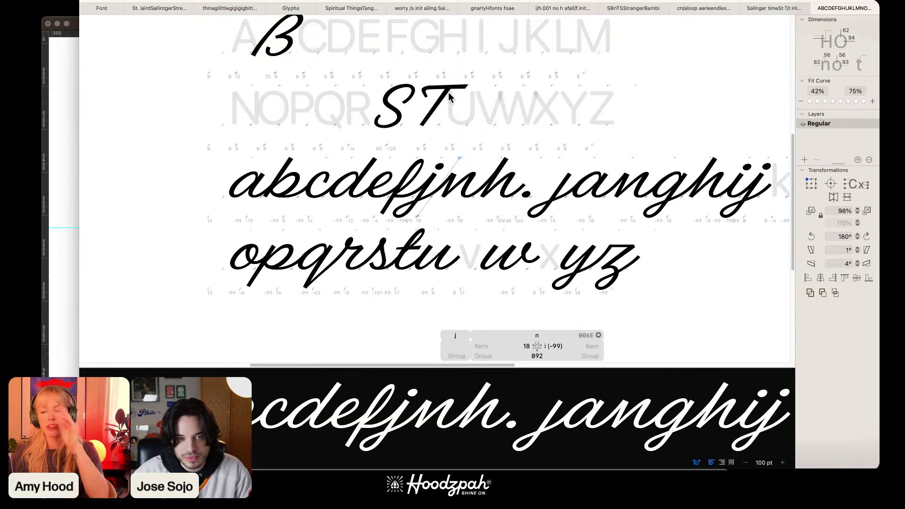
{"action": "key", "text": "super+plus"}
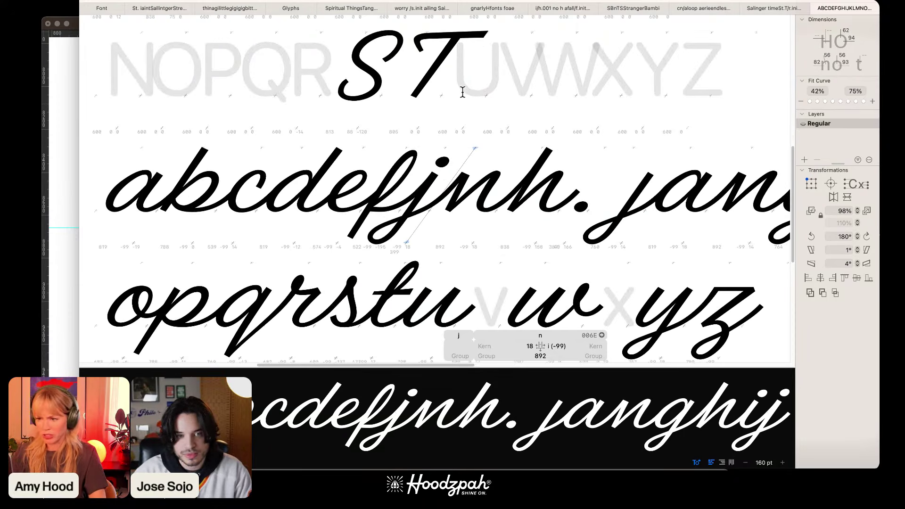
{"action": "scroll", "coordinate": [479, 127], "scroll_direction": "down", "scroll_amount": 1}
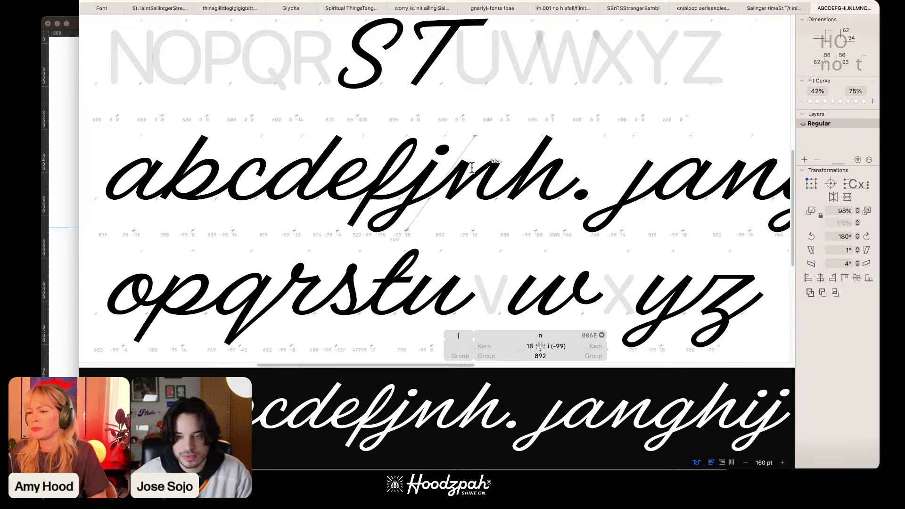
{"action": "key", "text": "super+plus"}
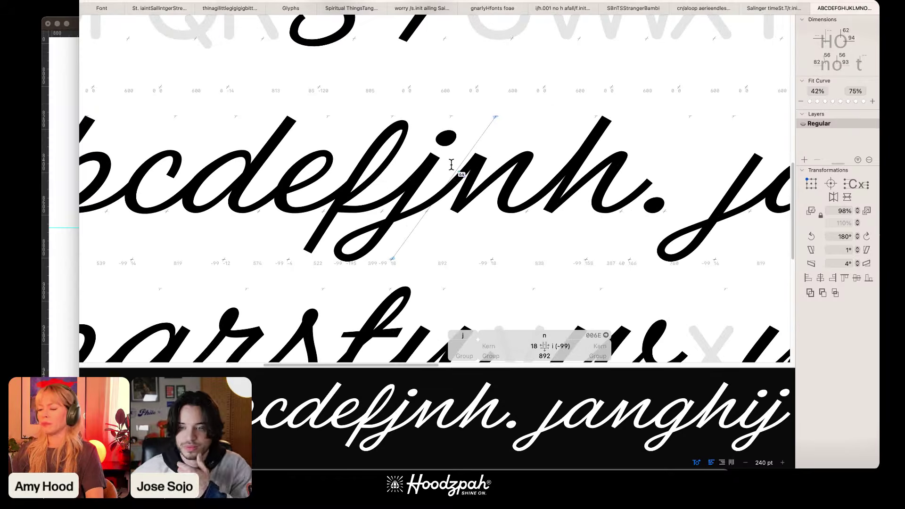
{"action": "key", "text": "super+minus"}
{"action": "key", "text": "super+minus"}
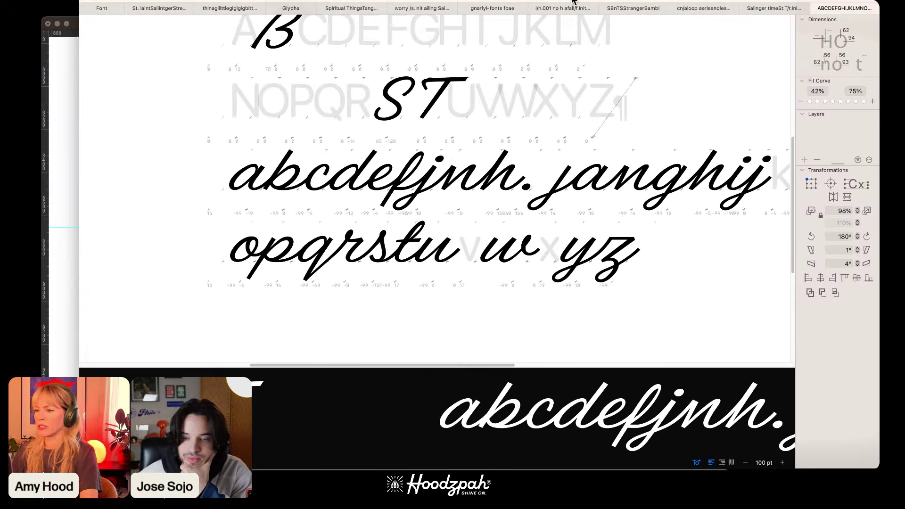
{"action": "key", "text": "Return"}
{"action": "type", "text": "jinge"}
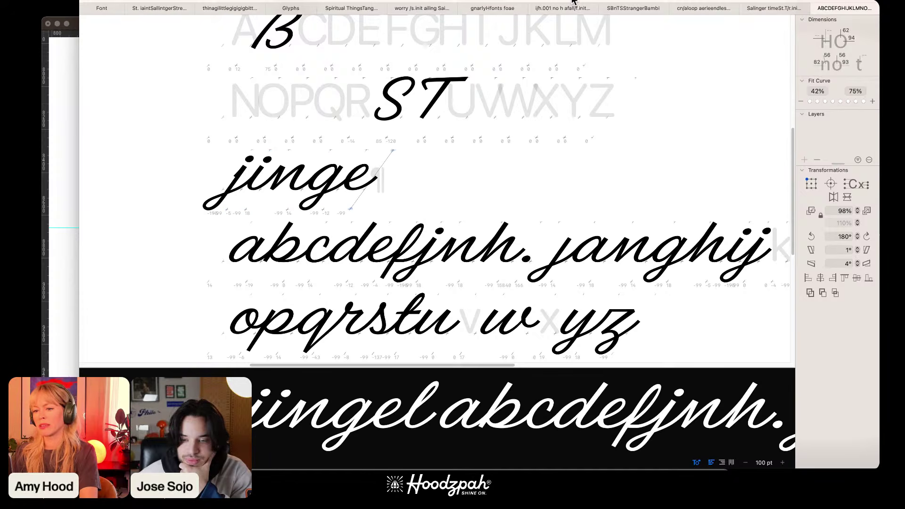
{"action": "key", "text": "BackSpace"}
{"action": "type", "text": "les bojangles"}
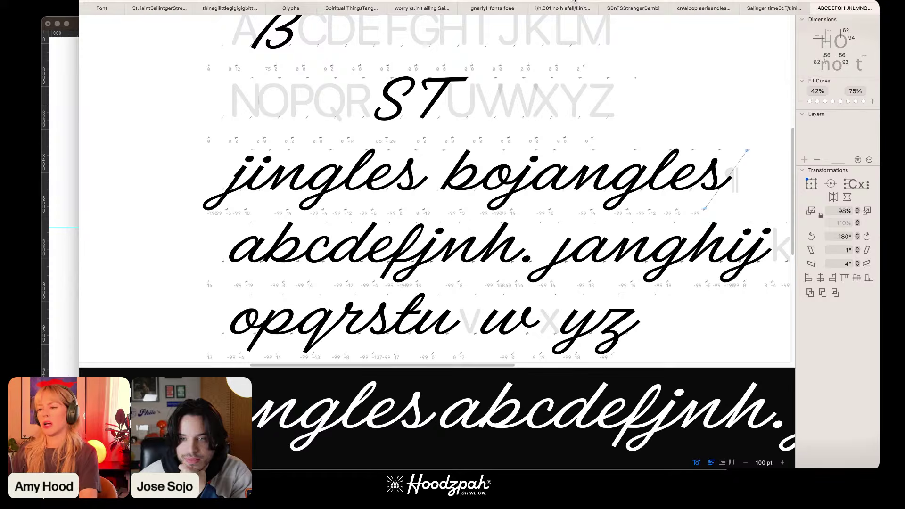
Step: Add another sample line reading "ojojojoj ololo" directly beneath "jingles bojangles"
{"action": "key", "text": "Return"}
{"action": "type", "text": "ojojojoj"}
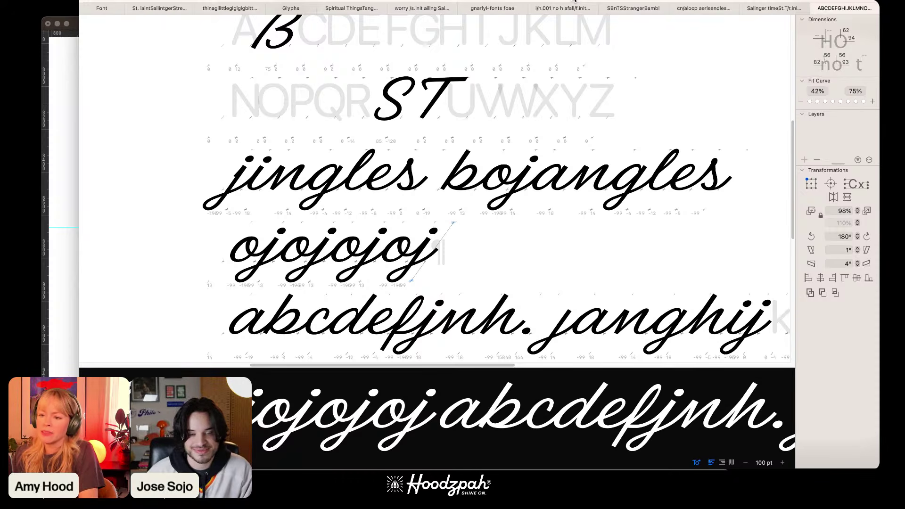
{"action": "type", "text": "ol"}
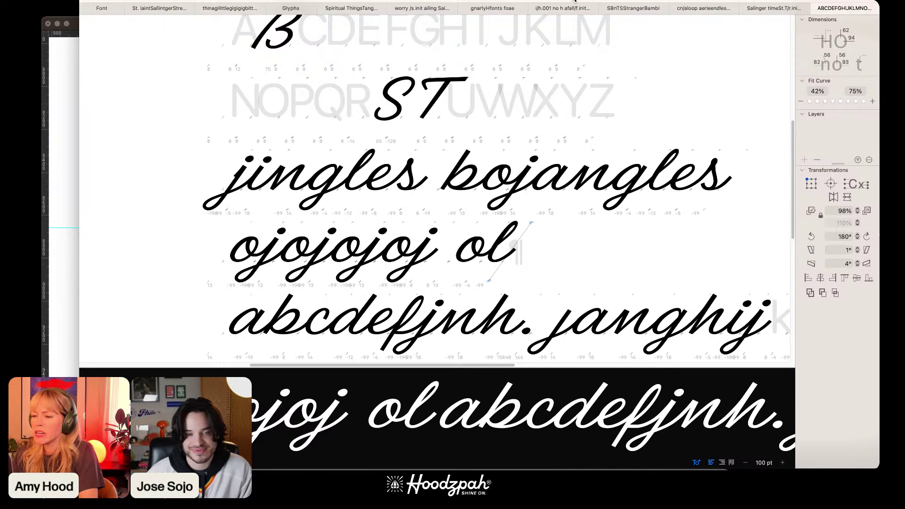
{"action": "type", "text": "olo"}
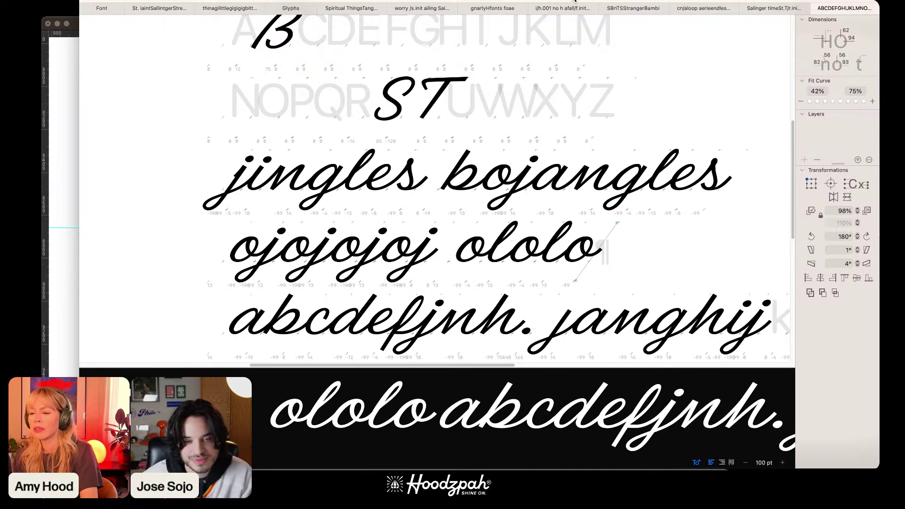
Step: Examine the joins between o and j in the new sample lines, comparing them with the o and l joins at several magnifications
{"action": "key", "text": "super+minus"}
{"action": "key", "text": "super+minus"}
{"action": "key", "text": "super+plus"}
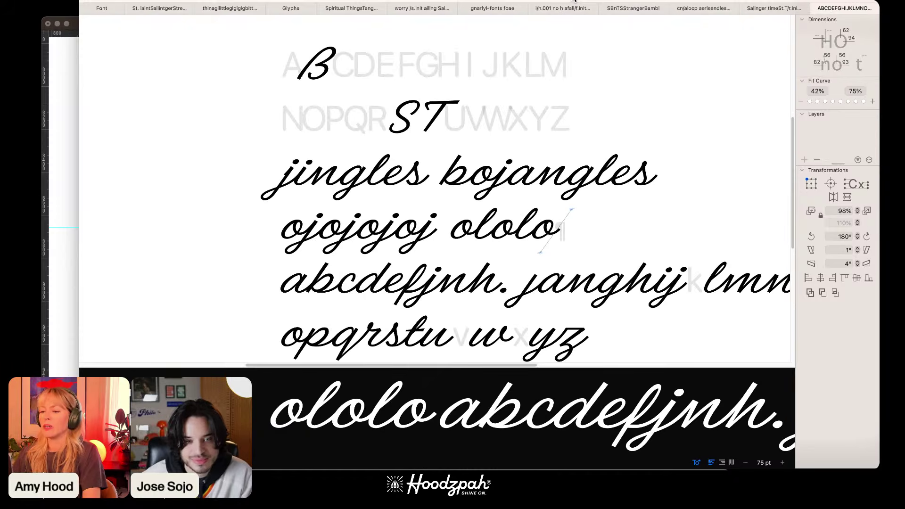
{"action": "key", "text": "super+plus"}
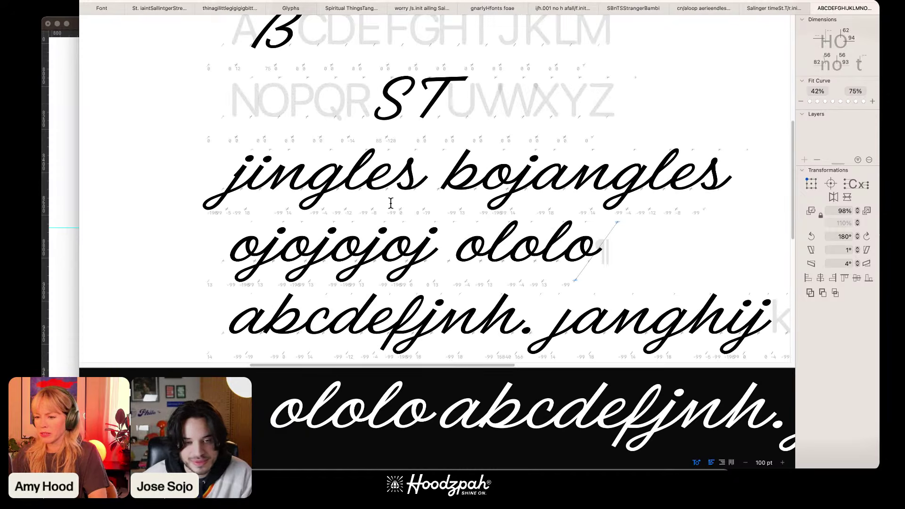
{"action": "key", "text": "super+minus"}
{"action": "key", "text": "super+plus"}
{"action": "key", "text": "super+plus"}
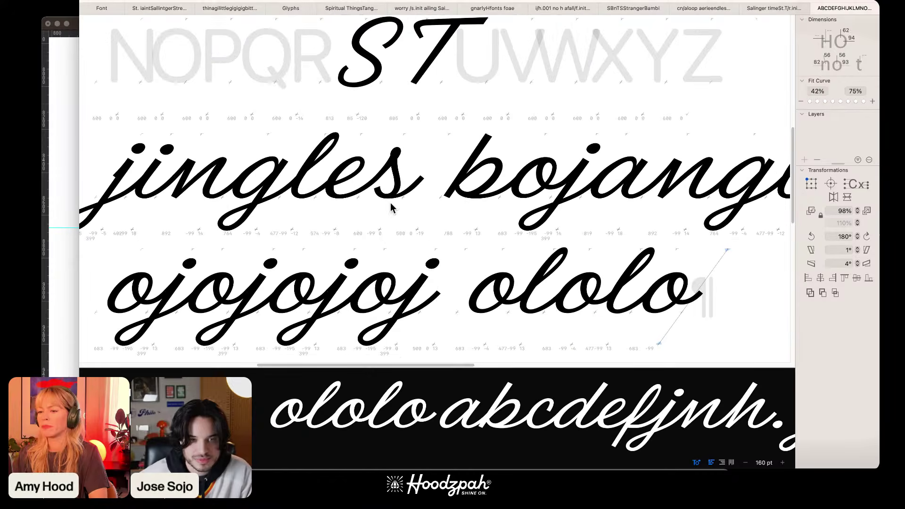
{"action": "key", "text": "super+plus"}
{"action": "scroll", "coordinate": [391, 203], "scroll_direction": "down", "scroll_amount": 5}
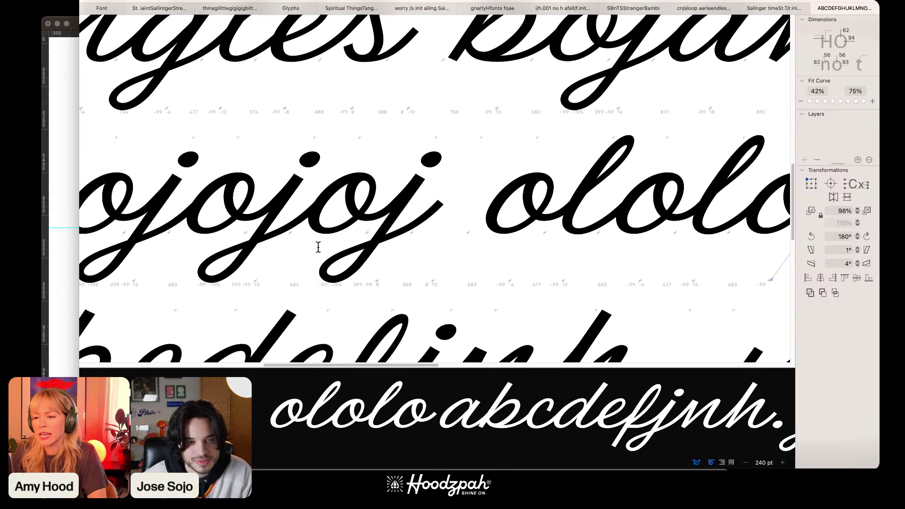
{"action": "key", "text": "super+plus"}
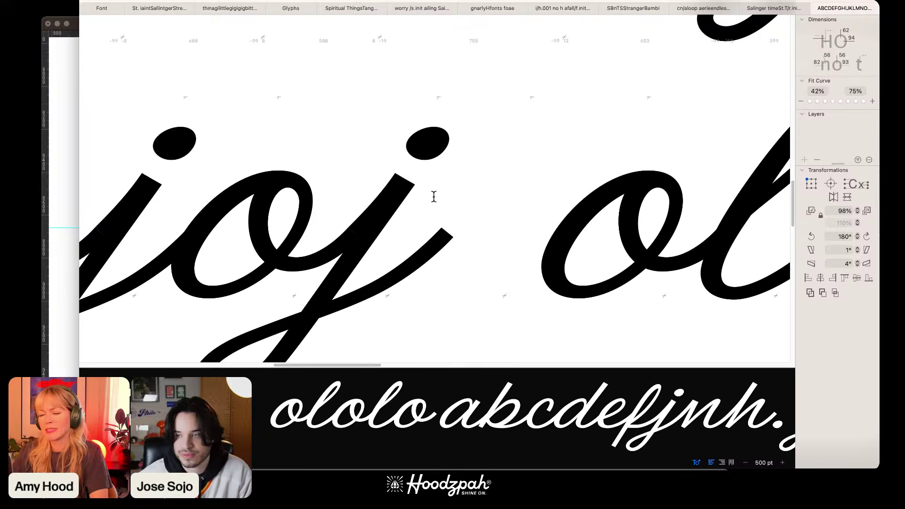
{"action": "key", "text": "super+minus"}
{"action": "key", "text": "super+minus"}
{"action": "key", "text": "super+minus"}
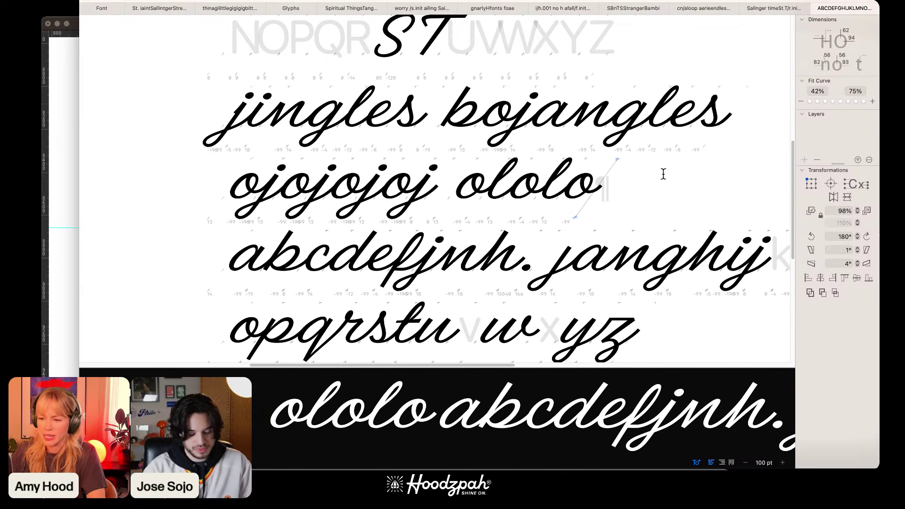
{"action": "scroll", "coordinate": [420, 191], "scroll_direction": "up", "scroll_amount": 5}
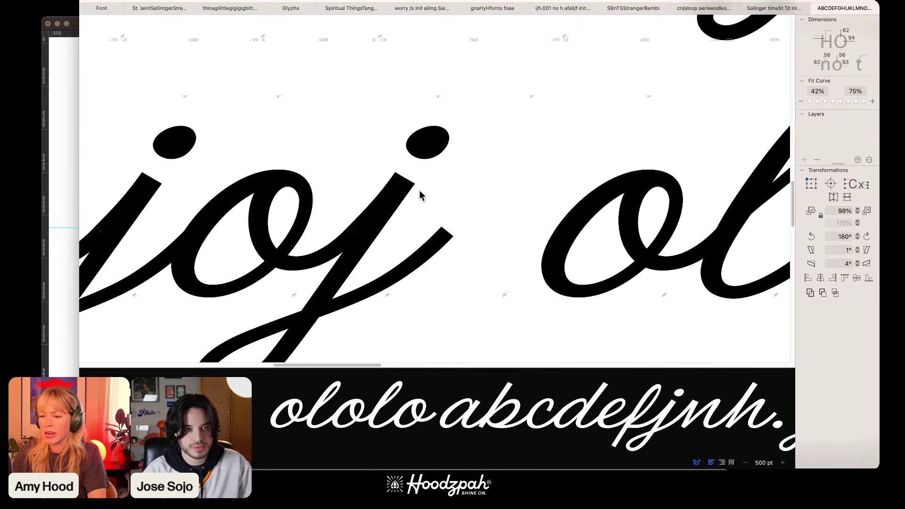
Step: Open the last j of "ojojojoj" for outline editing, close up on the overlap at the top of its stem
{"action": "left_click", "coordinate": [367, 222]}
{"action": "scroll", "coordinate": [365, 222], "scroll_direction": "up", "scroll_amount": 3}
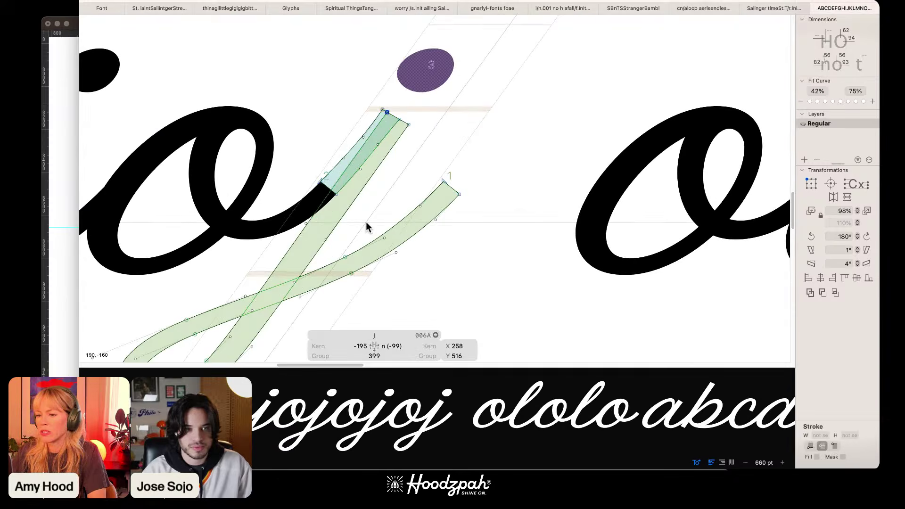
{"action": "key", "text": "super+plus"}
{"action": "key", "text": "space"}
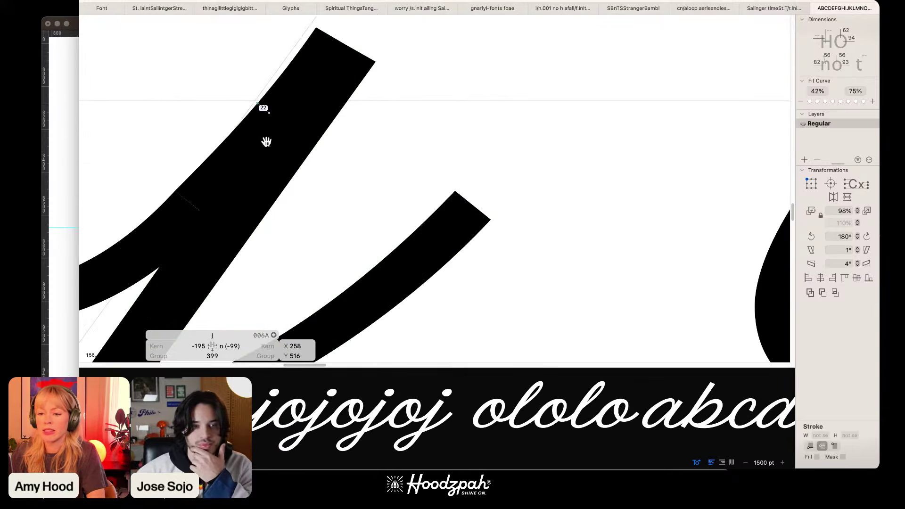
{"action": "left_click_drag", "start_coordinate": [266, 145], "coordinate": [445, 165]}
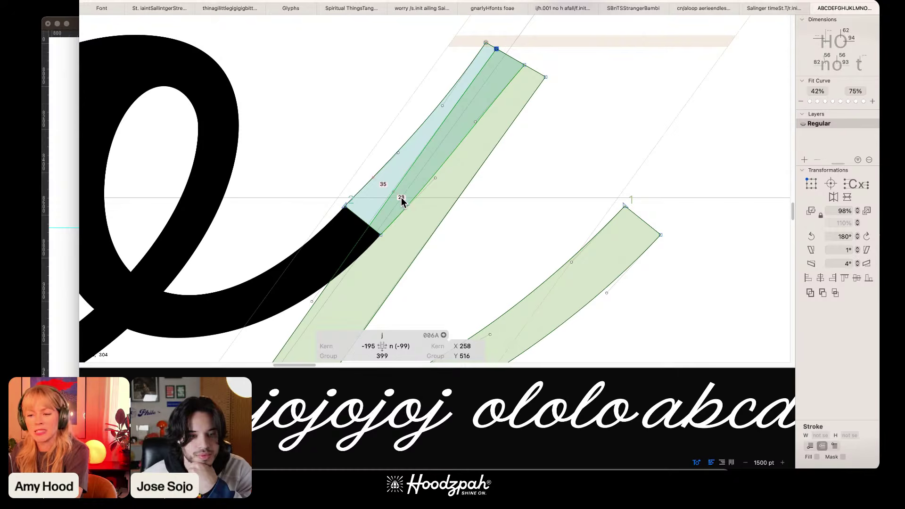
Step: Try adding a node partway along the left edge of the j's stem, inside the overlap with the entry stroke
{"action": "key", "text": "p"}
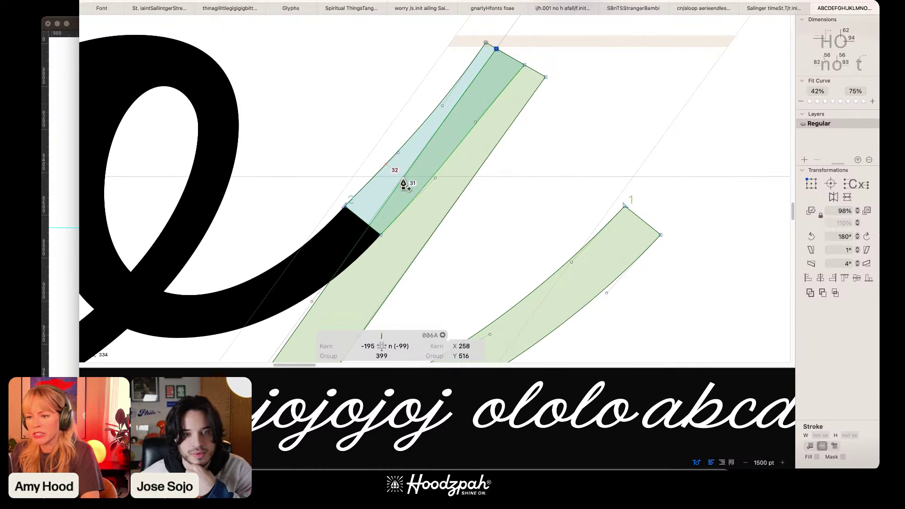
{"action": "left_click", "coordinate": [404, 177]}
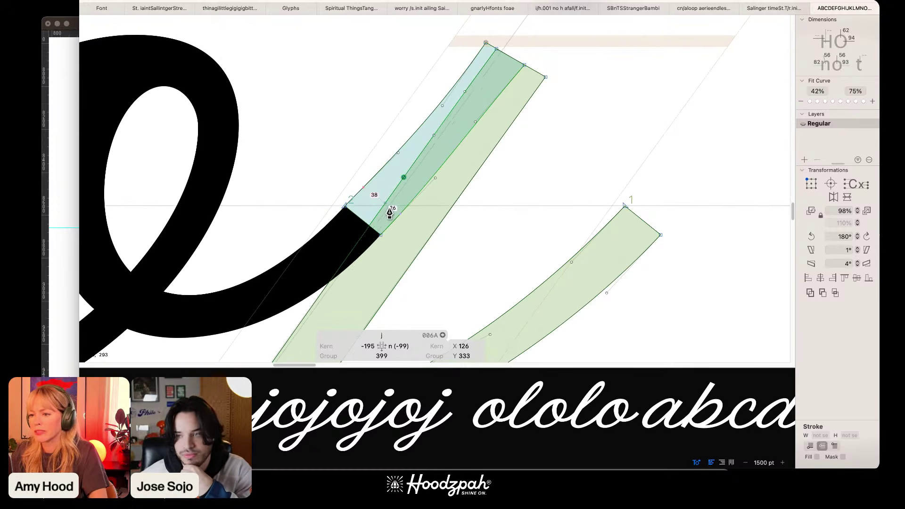
{"action": "key", "text": "super+z"}
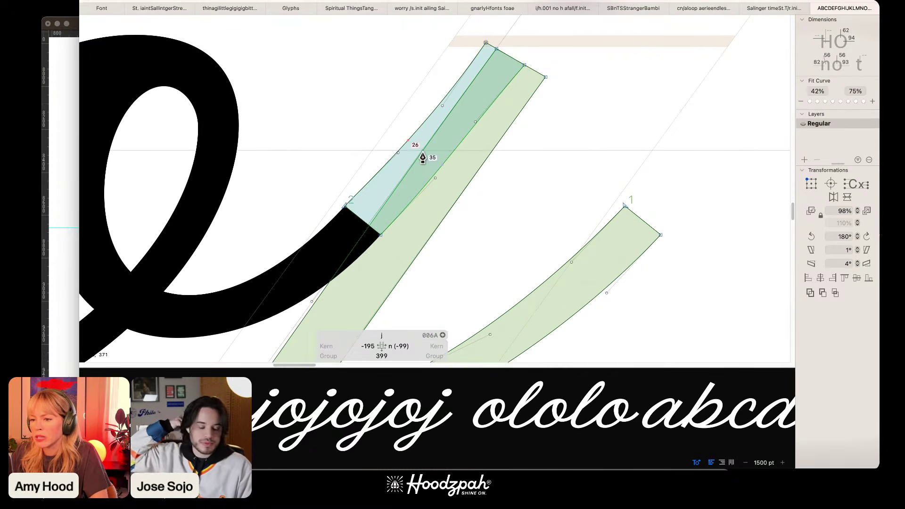
Step: Move the upper-left node of the j's stem further inward along the slanted top edge to X 265, Y 512
{"action": "key", "text": "space"}
{"action": "left_click_drag", "start_coordinate": [359, 262], "coordinate": [380, 247]}
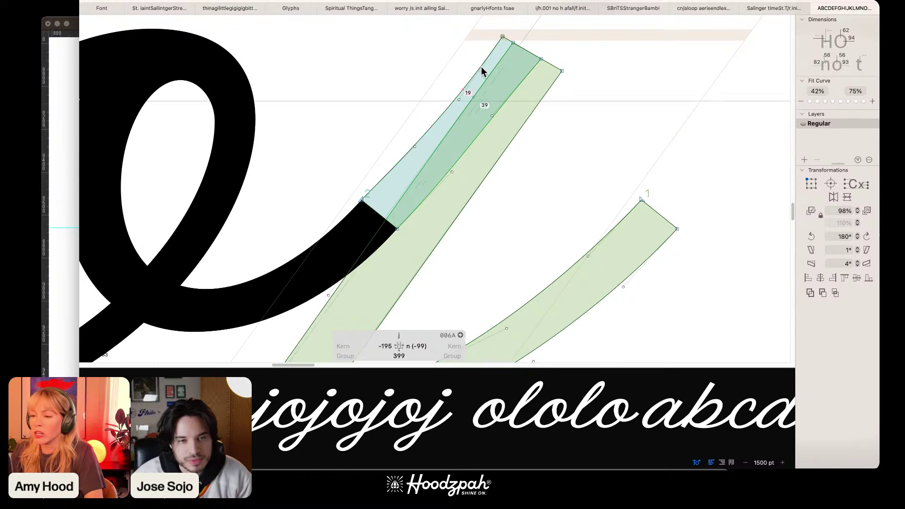
{"action": "left_click_drag", "start_coordinate": [513, 43], "coordinate": [518, 47]}
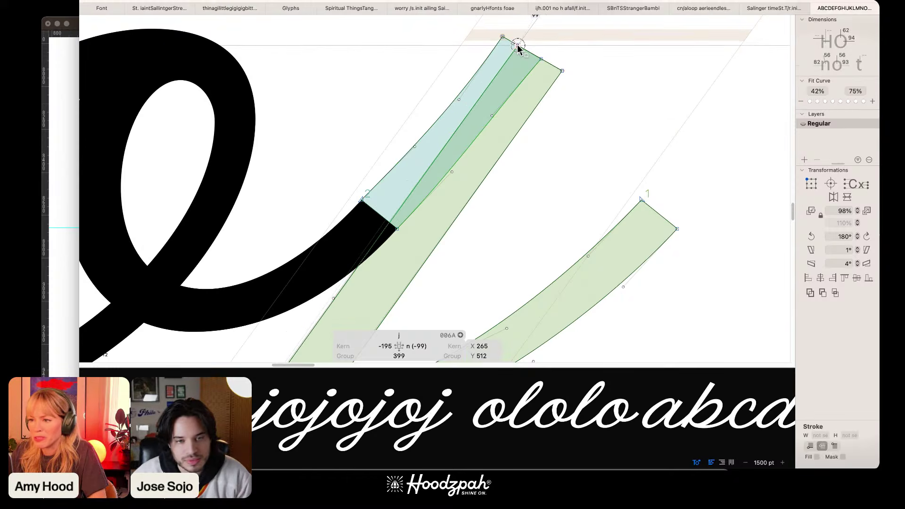
Step: Review the refined j stem and its join with the preceding o, both up close and within the sample lines
{"action": "key", "text": "space"}
{"action": "scroll", "coordinate": [625, 88], "scroll_direction": "down", "scroll_amount": 10}
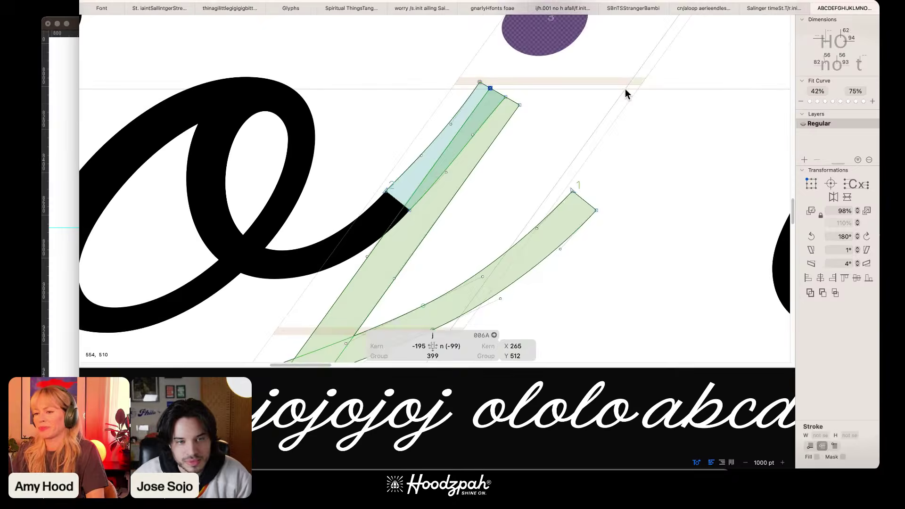
{"action": "scroll", "coordinate": [625, 90], "scroll_direction": "down", "scroll_amount": 3}
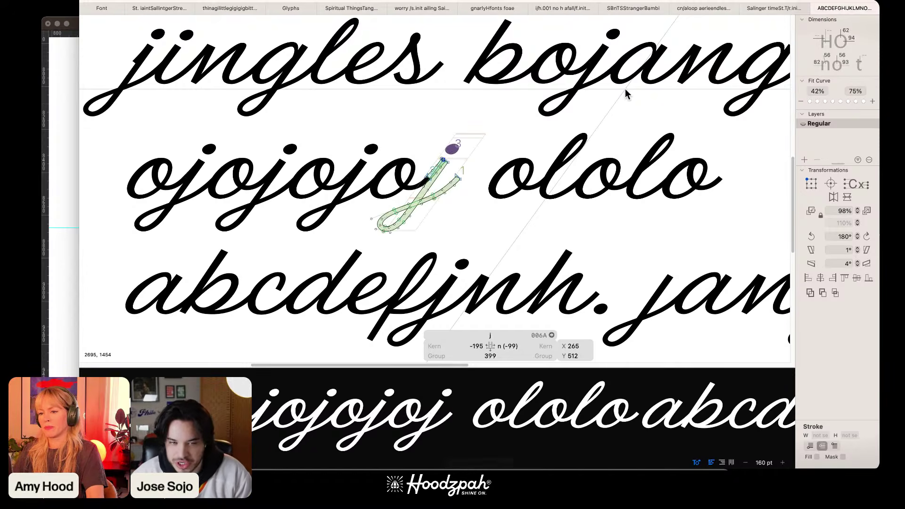
{"action": "key", "text": "super+plus"}
{"action": "key", "text": "super+plus"}
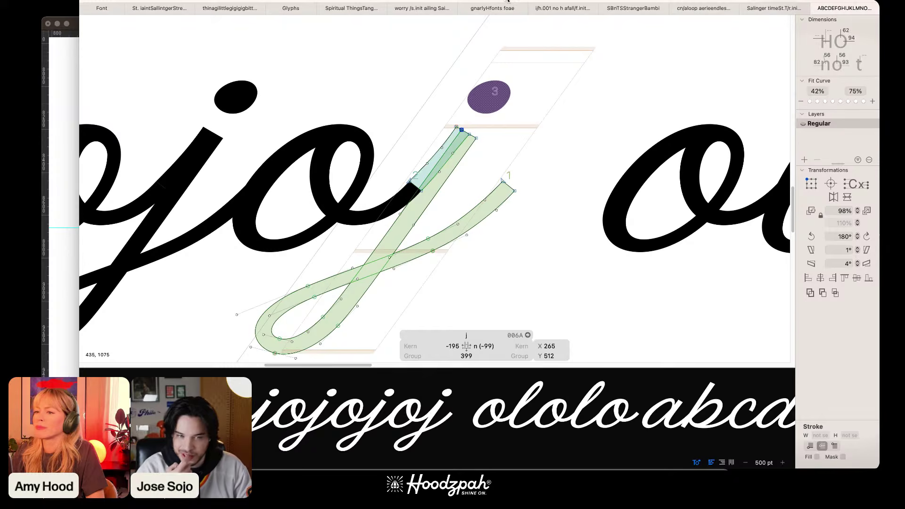
{"action": "key", "text": "super+minus"}
{"action": "key", "text": "super+minus"}
{"action": "key", "text": "super+minus"}
{"action": "key", "text": "super+minus"}
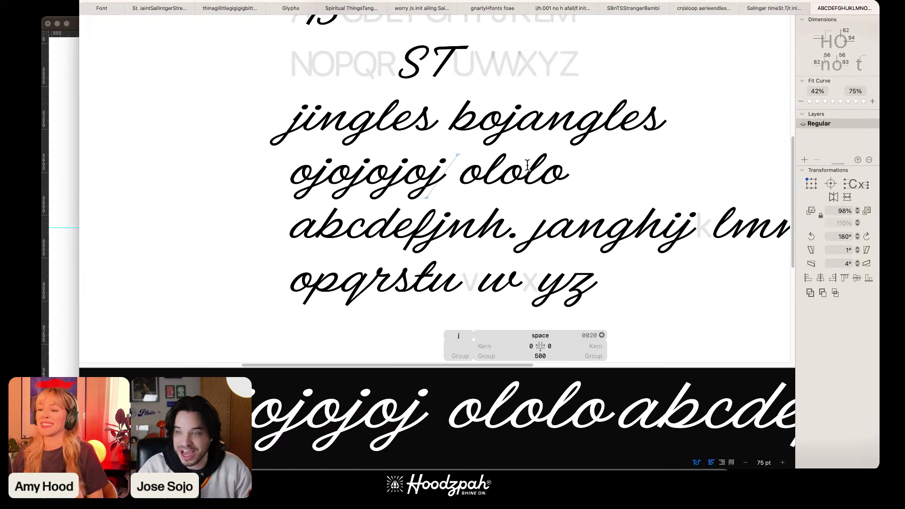
Step: Examine the drawn capitals B, S and T among the placeholder uppercase letters and against the lowercase sample lines
{"action": "scroll", "coordinate": [487, 132], "scroll_direction": "up", "scroll_amount": 5}
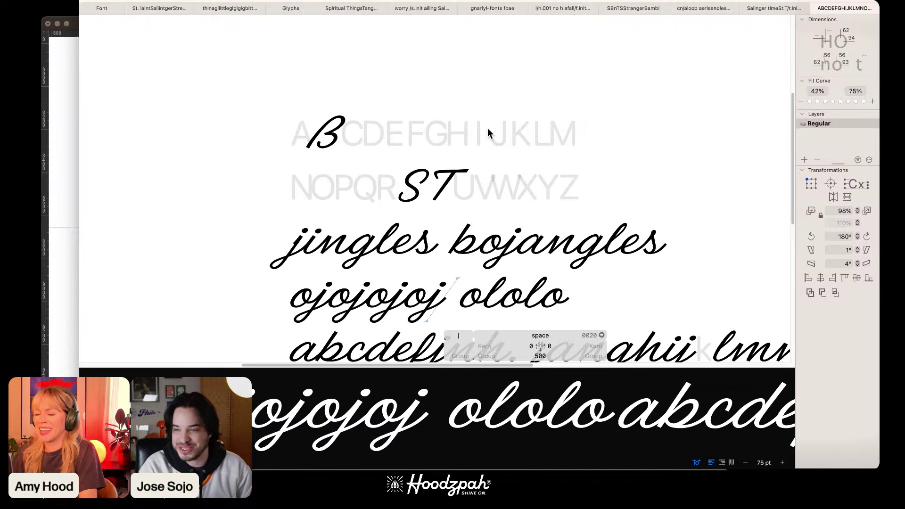
{"action": "key", "text": "super+plus"}
{"action": "key", "text": "super+plus"}
{"action": "left_click", "coordinate": [156, 93]}
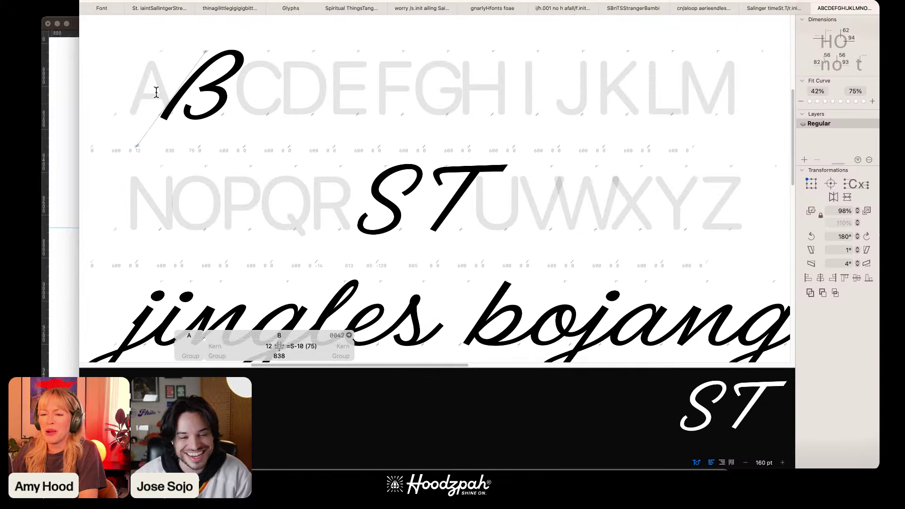
{"action": "left_click", "coordinate": [232, 88]}
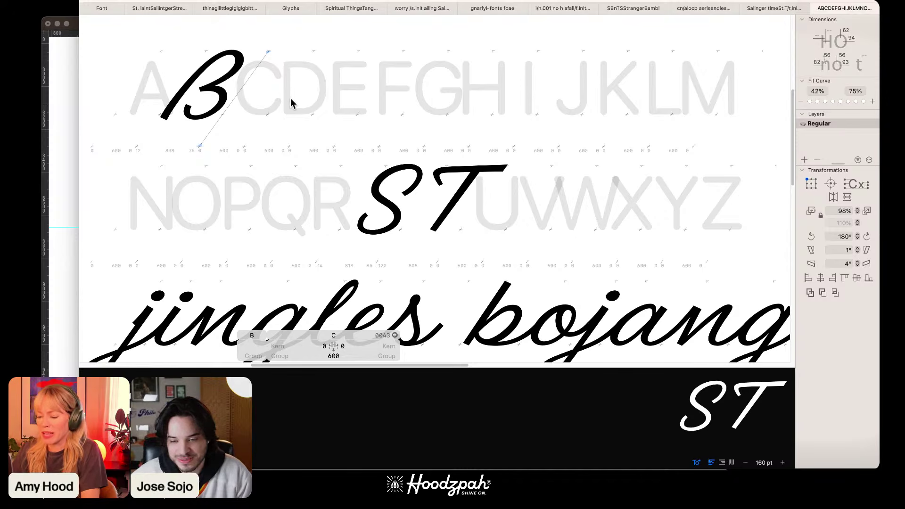
{"action": "key", "text": "super+plus"}
{"action": "scroll", "coordinate": [288, 96], "scroll_direction": "up", "scroll_amount": 3}
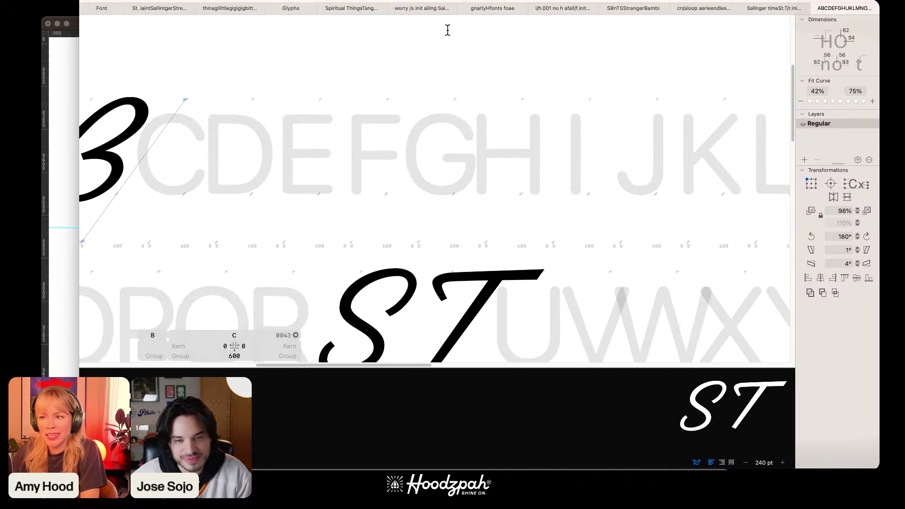
{"action": "key", "text": "Right"}
{"action": "key", "text": "Left"}
{"action": "key", "text": "Left"}
{"action": "key", "text": "Left"}
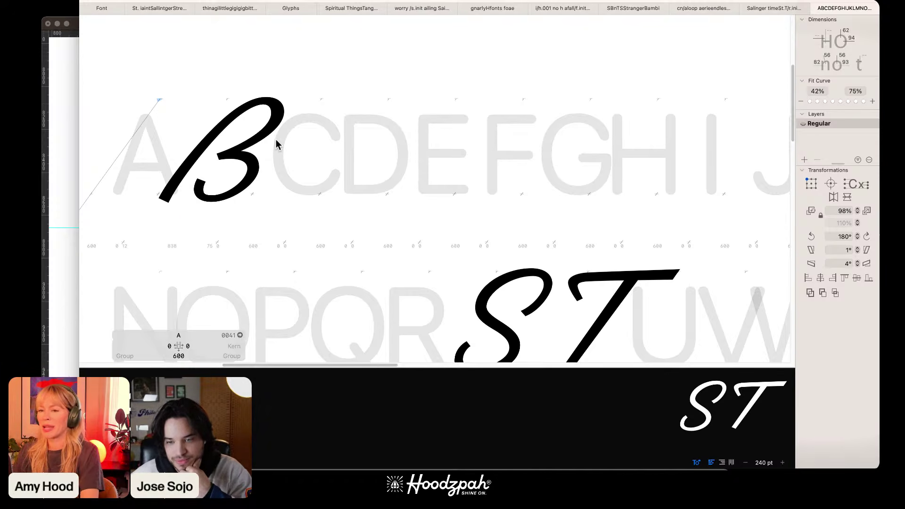
{"action": "key", "text": "super+minus"}
{"action": "scroll", "coordinate": [272, 160], "scroll_direction": "down", "scroll_amount": 5}
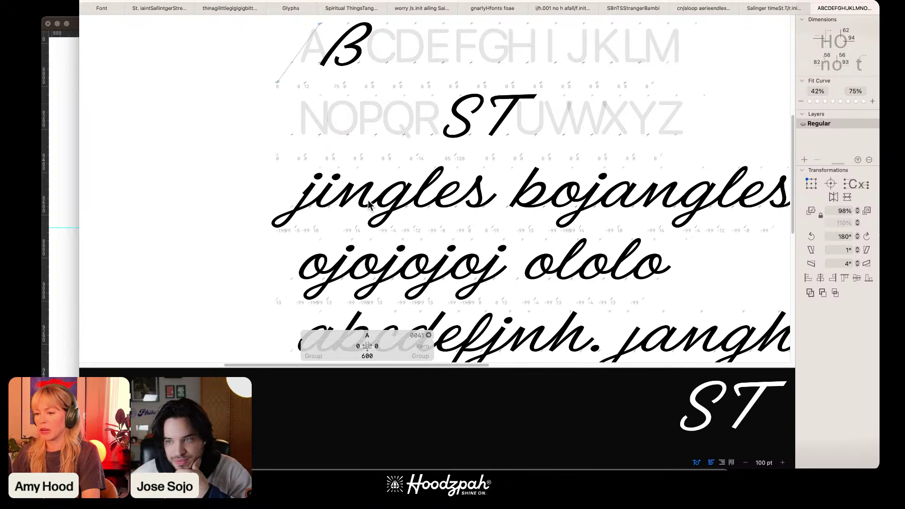
Step: Open the placeholder capital R beside the S for editing and paste the copied B outline into it
{"action": "key", "text": "super+plus"}
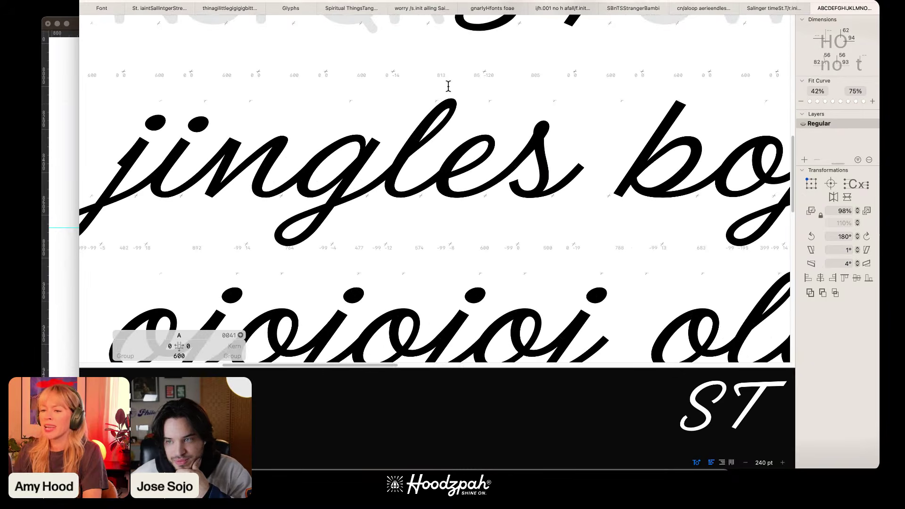
{"action": "scroll", "coordinate": [420, 85], "scroll_direction": "up", "scroll_amount": 5}
{"action": "left_click", "coordinate": [344, 176]}
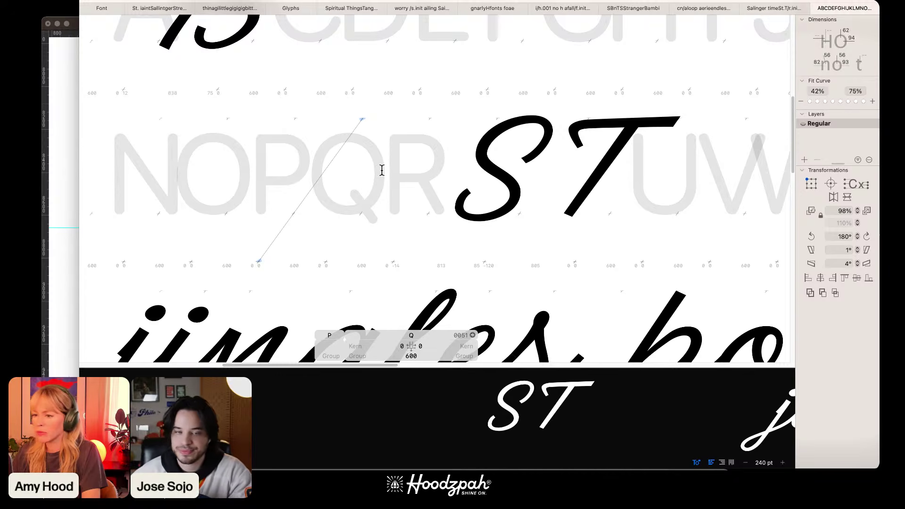
{"action": "left_click", "coordinate": [382, 169]}
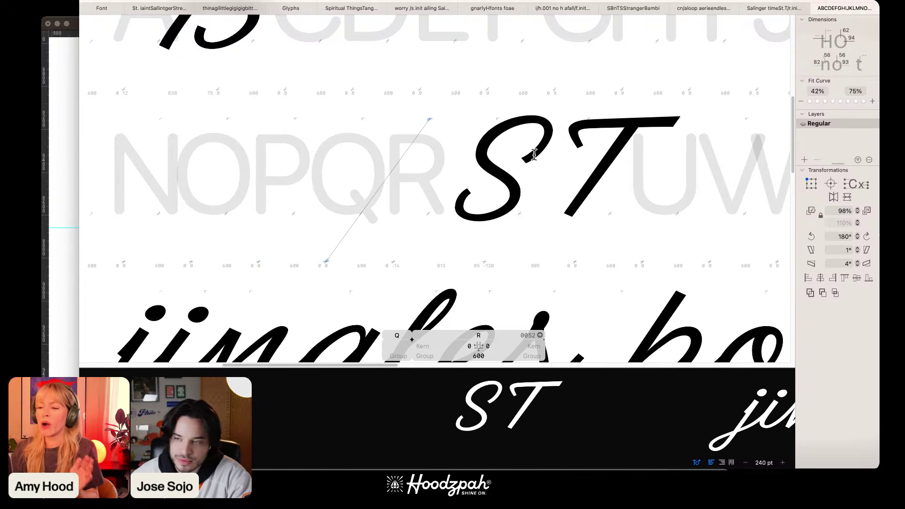
{"action": "scroll", "coordinate": [534, 155], "scroll_direction": "up", "scroll_amount": 3}
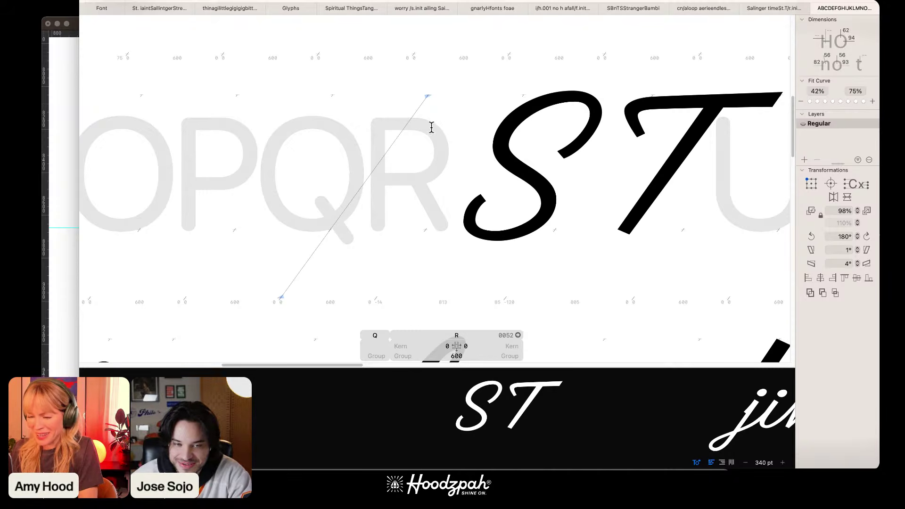
{"action": "scroll", "coordinate": [399, 175], "scroll_direction": "down", "scroll_amount": 5}
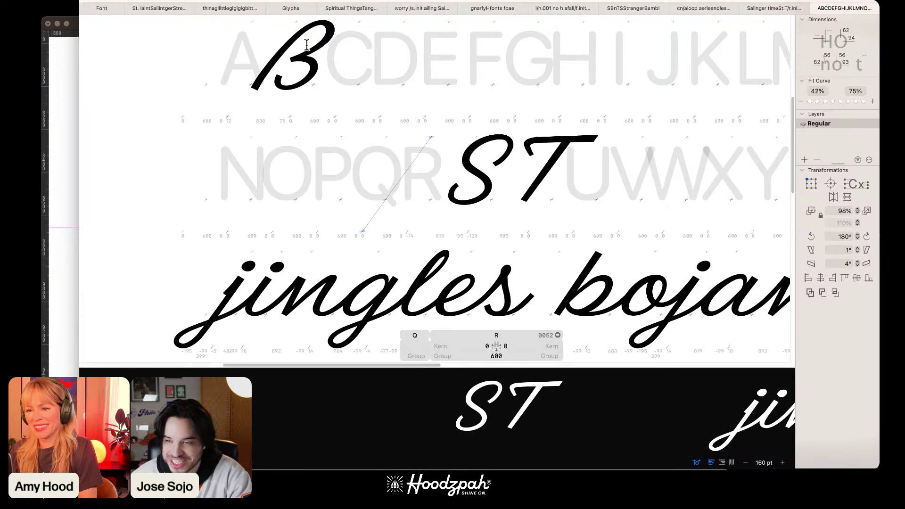
{"action": "key", "text": "Escape"}
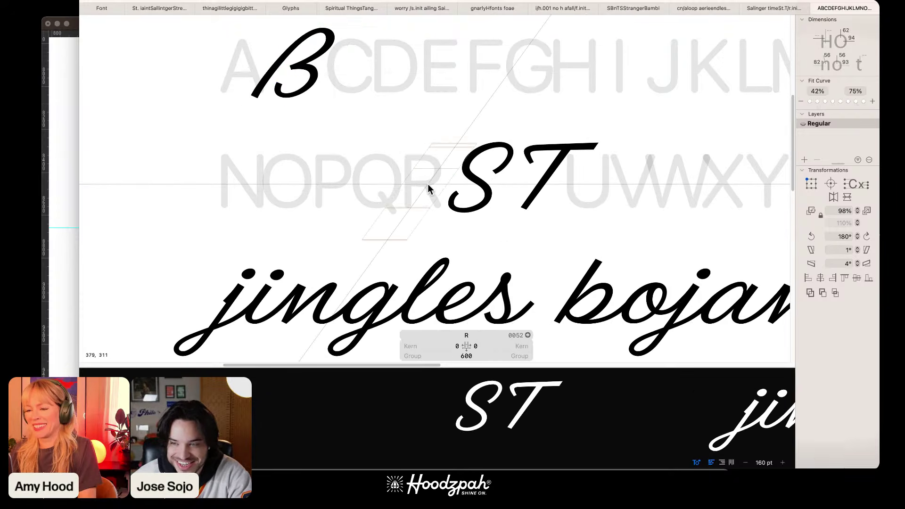
{"action": "key", "text": "super+v"}
Step: Split the pasted B outline at both ends of the lower bowl's join near the waist and delete the lower bowl
{"action": "scroll", "coordinate": [428, 184], "scroll_direction": "up", "scroll_amount": 5}
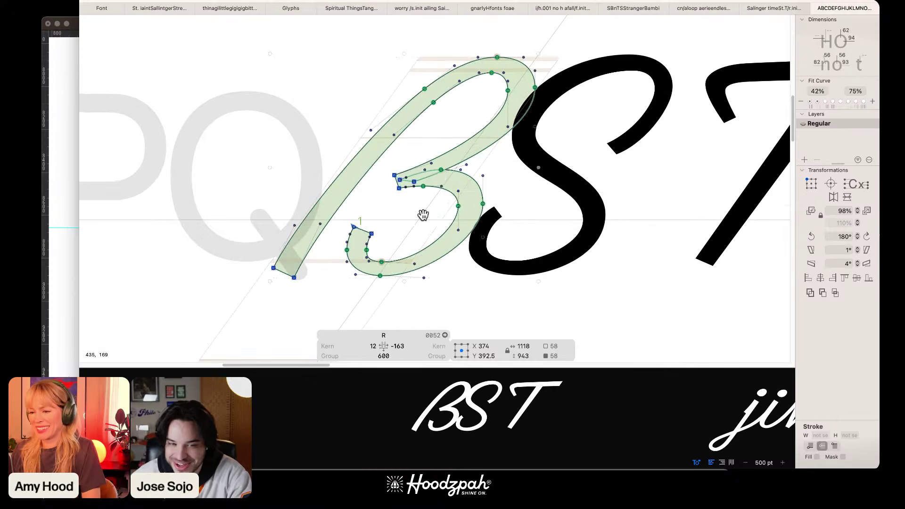
{"action": "scroll", "coordinate": [400, 183], "scroll_direction": "up", "scroll_amount": 5}
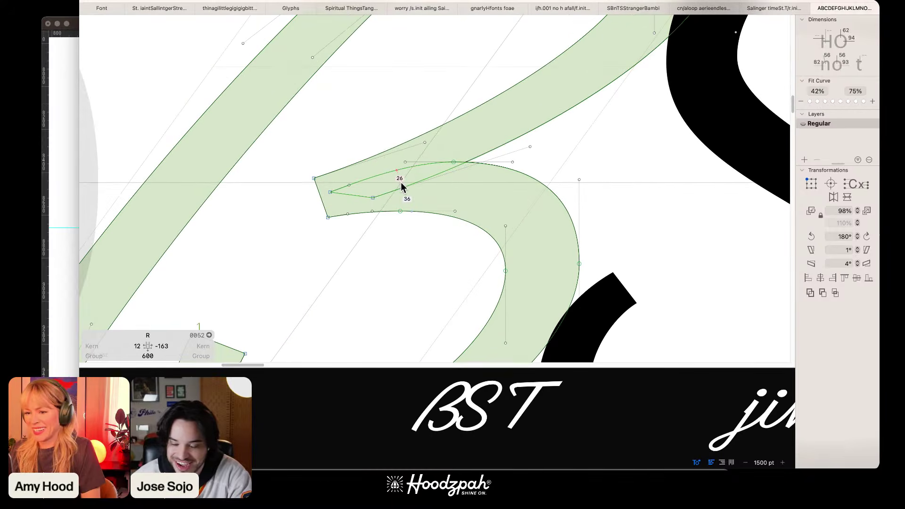
{"action": "key", "text": "p"}
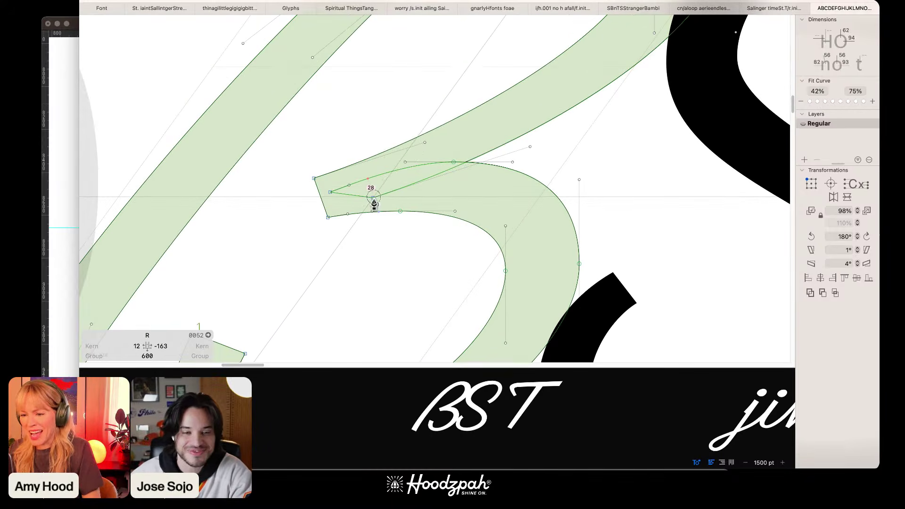
{"action": "left_click", "coordinate": [373, 197]}
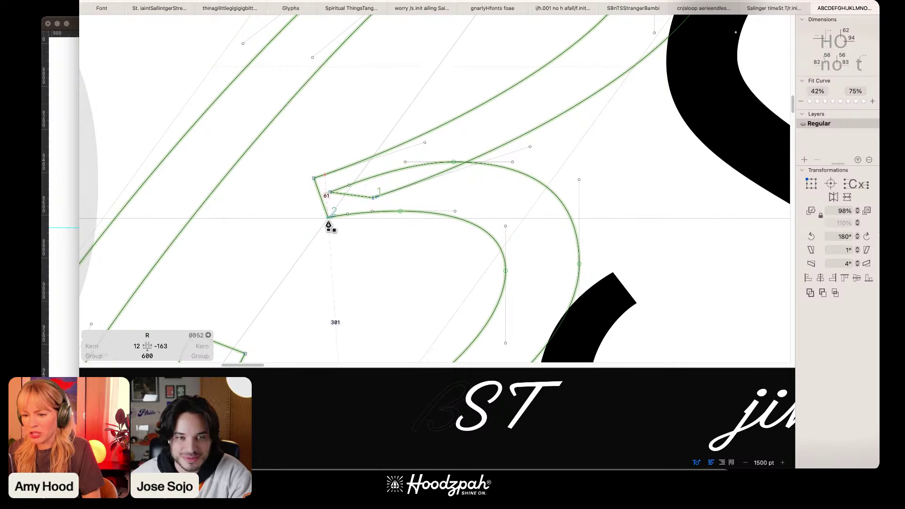
{"action": "key", "text": "v"}
{"action": "double_click", "coordinate": [416, 211]}
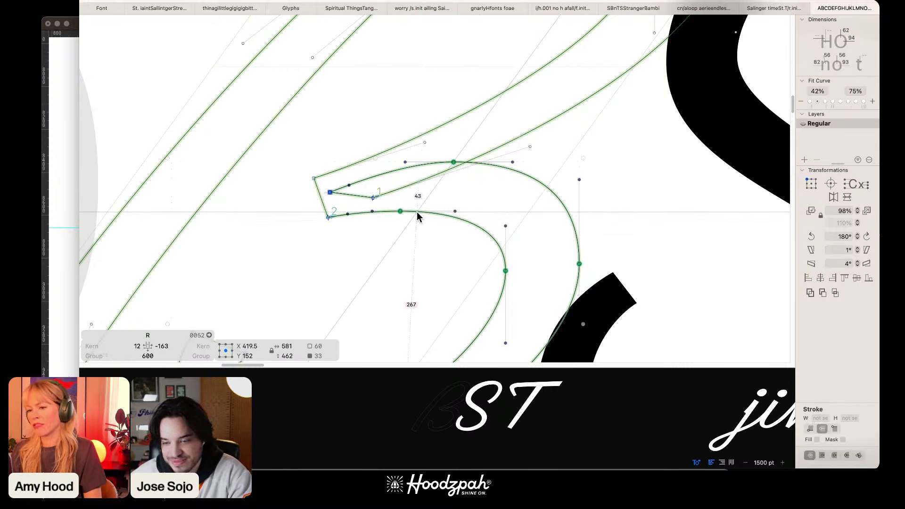
{"action": "key", "text": "BackSpace"}
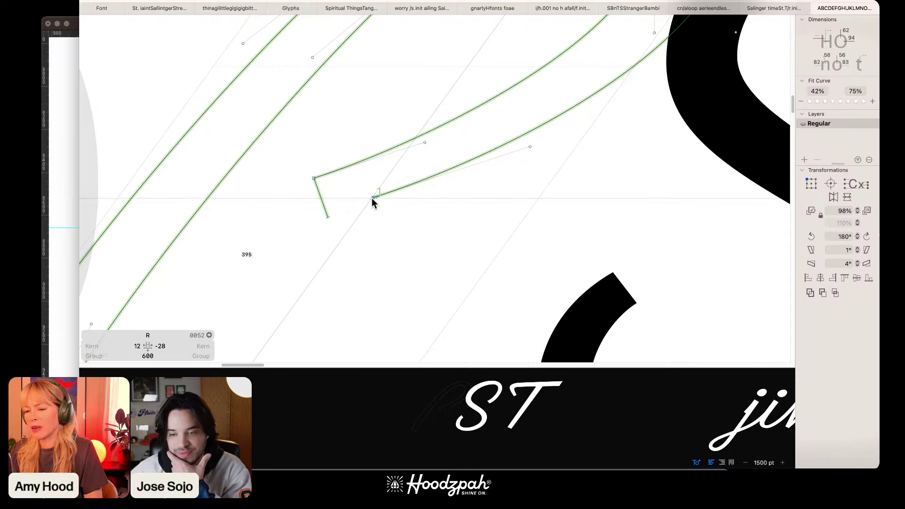
Step: Close the remaining upper-bowl contour by moving its loose inner node onto the open end of the slanted terminal edge
{"action": "left_click_drag", "start_coordinate": [373, 198], "coordinate": [327, 213]}
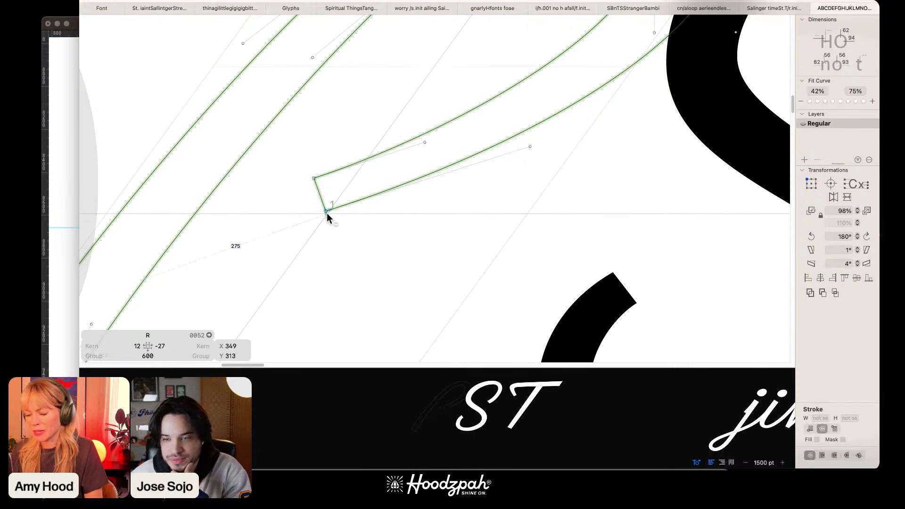
{"action": "key", "text": "super+plus"}
{"action": "mouse_move", "coordinate": [224, 257]}
{"action": "left_mouse_down"}
{"action": "mouse_move", "coordinate": [220, 264]}
{"action": "mouse_move", "coordinate": [217, 249]}
{"action": "left_mouse_up"}
{"action": "left_click", "coordinate": [334, 265]}
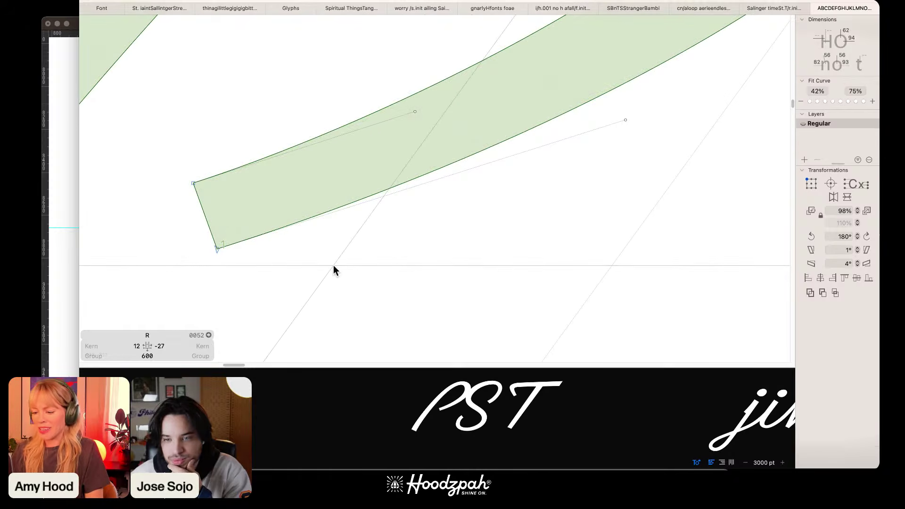
Step: Examine the new upper-bowl shape for the R up close, beside S and T, and against the B and the lowercase sample lines
{"action": "key", "text": "super+minus"}
{"action": "key", "text": "super+minus"}
{"action": "key", "text": "super+minus"}
{"action": "key", "text": "super+minus"}
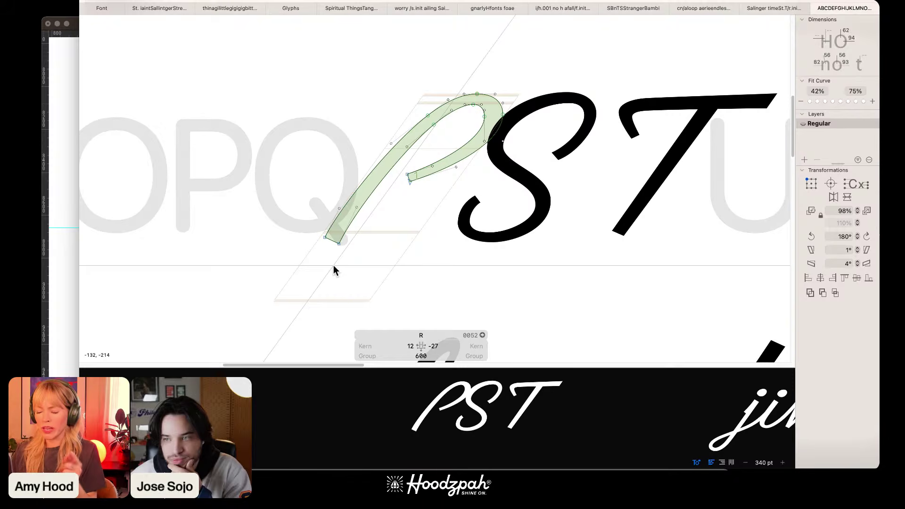
{"action": "key", "text": "super+plus"}
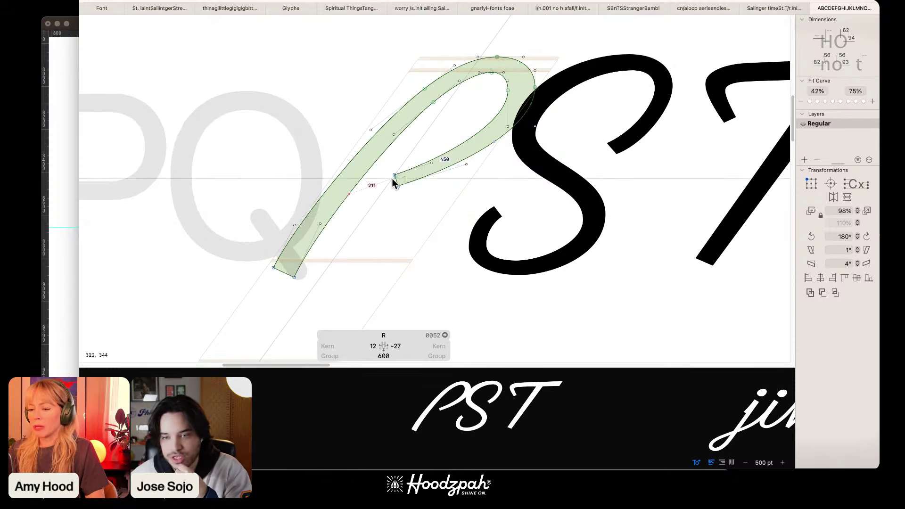
{"action": "key", "text": "super+minus"}
{"action": "key", "text": "super+minus"}
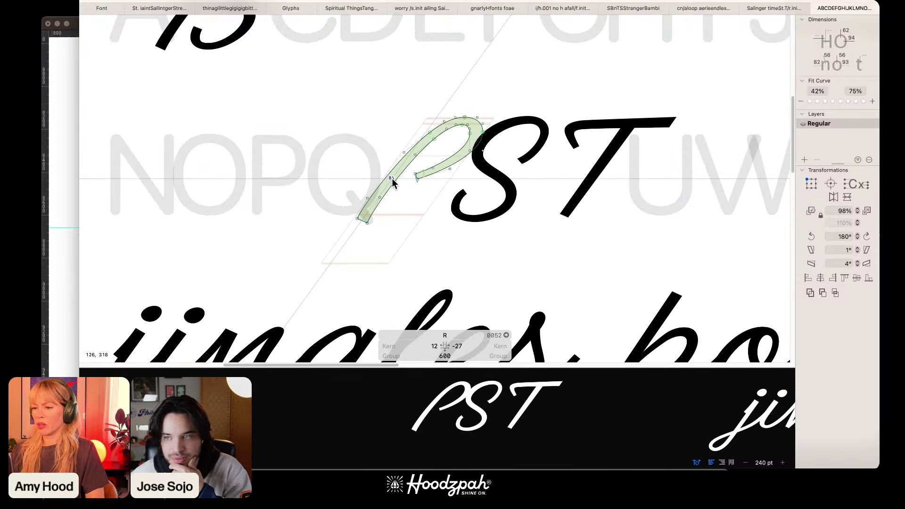
{"action": "key", "text": "super+plus"}
{"action": "key", "text": "super+plus"}
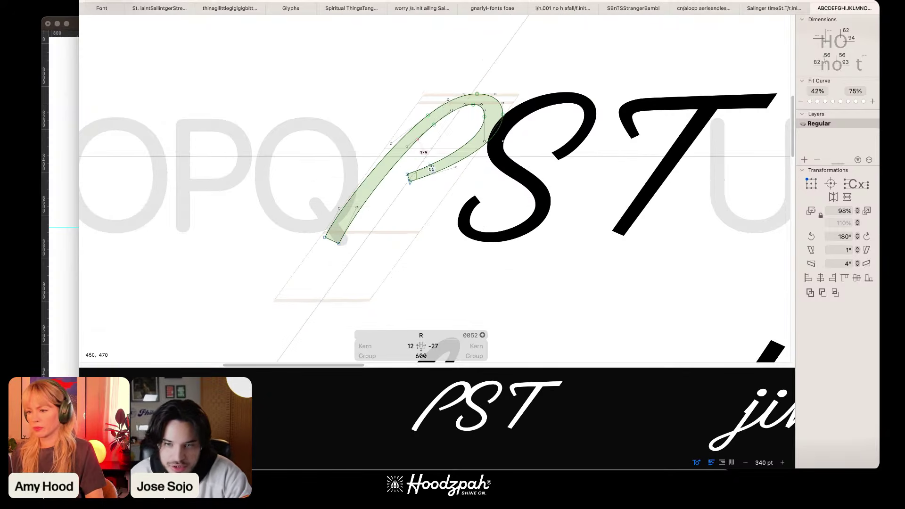
{"action": "key", "text": "super+minus"}
{"action": "key", "text": "super+minus"}
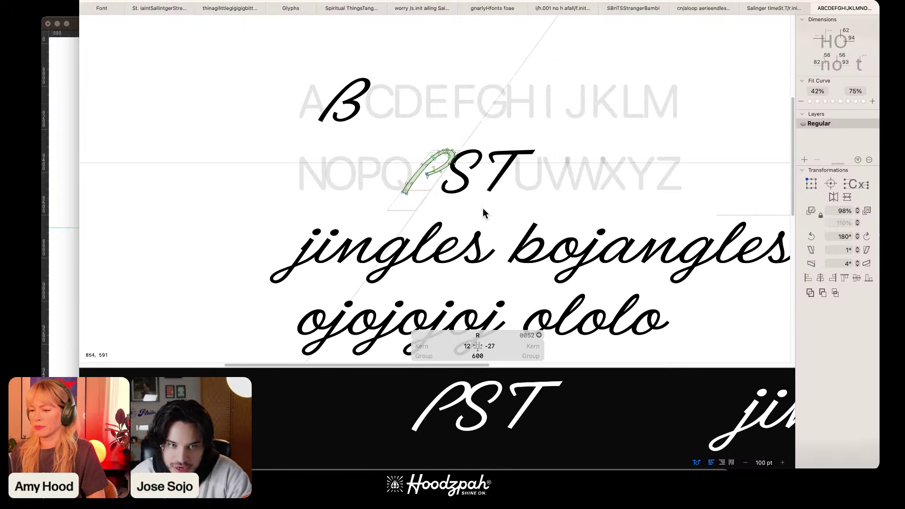
{"action": "scroll", "coordinate": [486, 207], "scroll_direction": "down", "scroll_amount": 2}
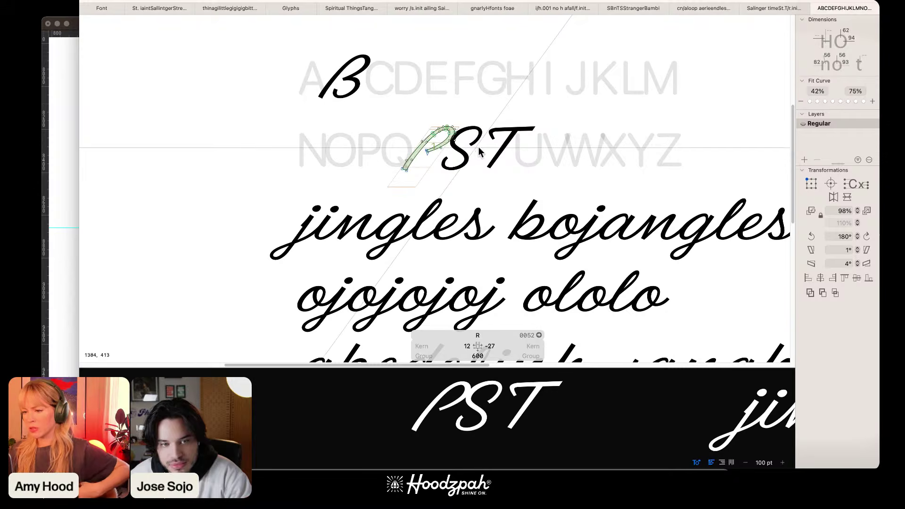
Step: Switch to Crescent_Script_v1.ai in Illustrator and examine the scanned pencil sketch, including its bottom row with the two k variants
{"action": "left_click", "coordinate": [526, 471]}
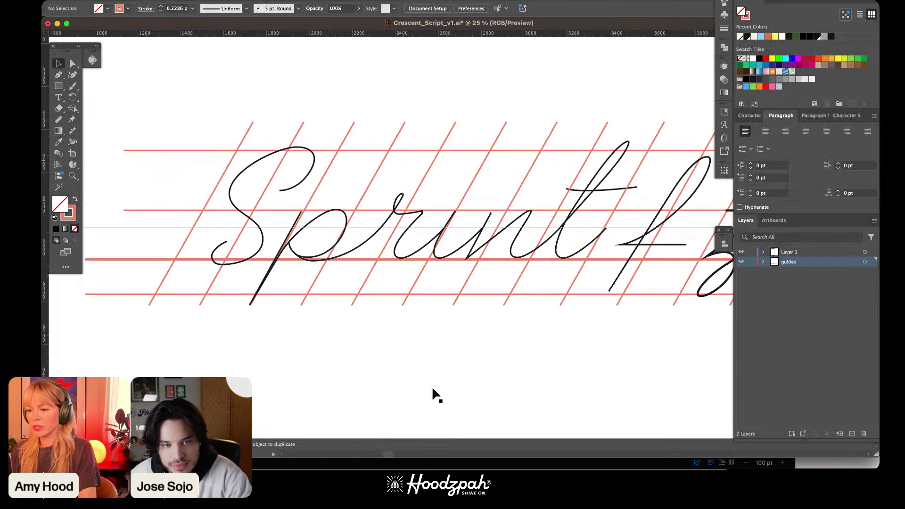
{"action": "key", "text": "super+minus"}
{"action": "key", "text": "super+minus"}
{"action": "key", "text": "super+minus"}
{"action": "key", "text": "super+minus"}
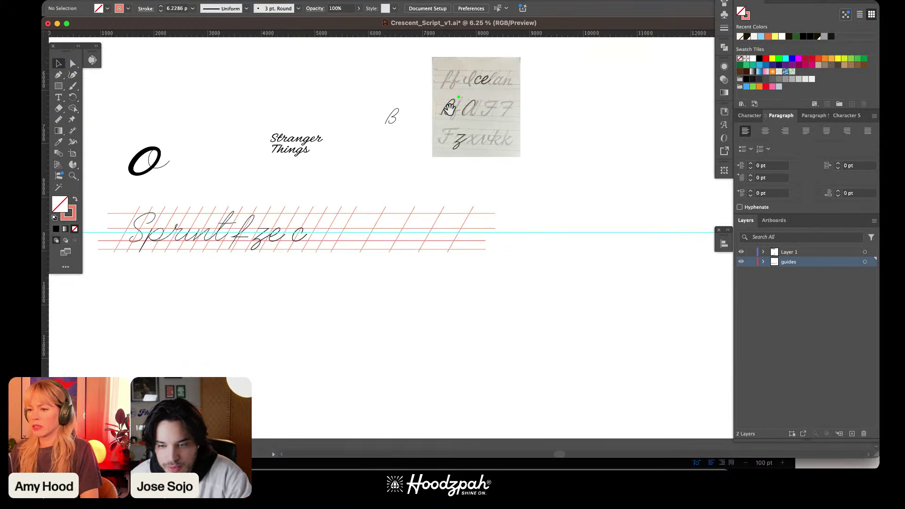
{"action": "left_click_drag", "start_coordinate": [449, 109], "coordinate": [413, 151]}
{"action": "key", "text": "z"}
{"action": "mouse_move", "coordinate": [407, 101]}
{"action": "left_mouse_down"}
{"action": "mouse_move", "coordinate": [513, 234]}
{"action": "mouse_move", "coordinate": [563, 277]}
{"action": "left_mouse_up"}
{"action": "left_click_drag", "start_coordinate": [524, 314], "coordinate": [458, 244]}
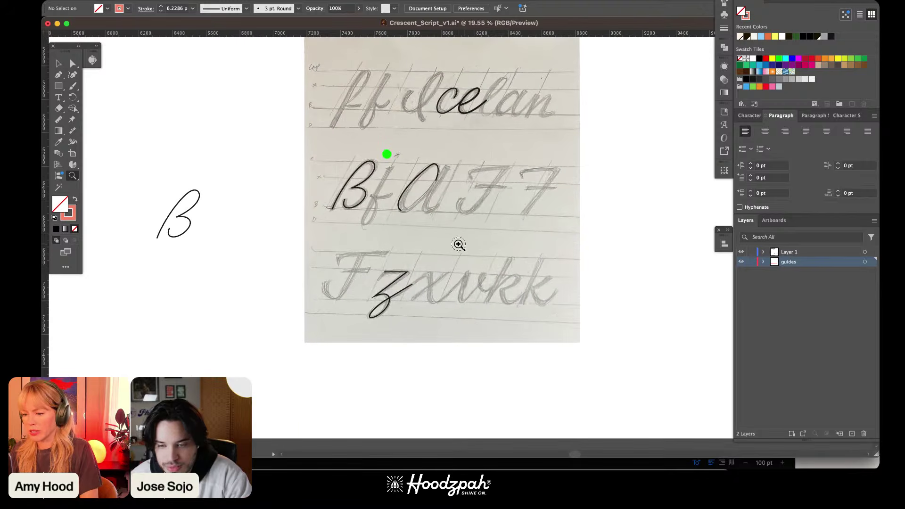
{"action": "left_click_drag", "start_coordinate": [481, 205], "coordinate": [582, 268]}
{"action": "mouse_move", "coordinate": [499, 361]}
{"action": "left_mouse_down"}
{"action": "mouse_move", "coordinate": [490, 219]}
{"action": "mouse_move", "coordinate": [455, 182]}
{"action": "left_mouse_up"}
{"action": "left_click", "coordinate": [455, 184]}
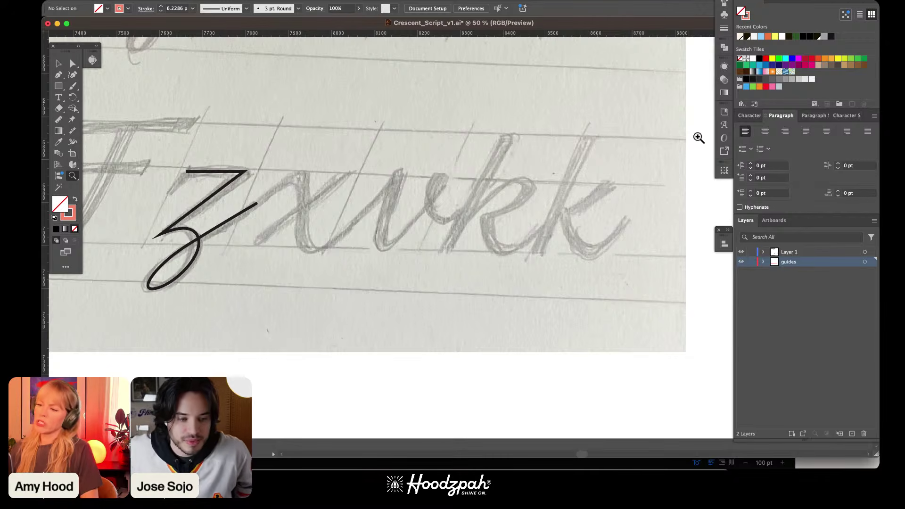
Step: Look over the whole scanned sketch sheet, then inspect the sketched capitals and the bottom row containing the k's
{"action": "key", "text": "v"}
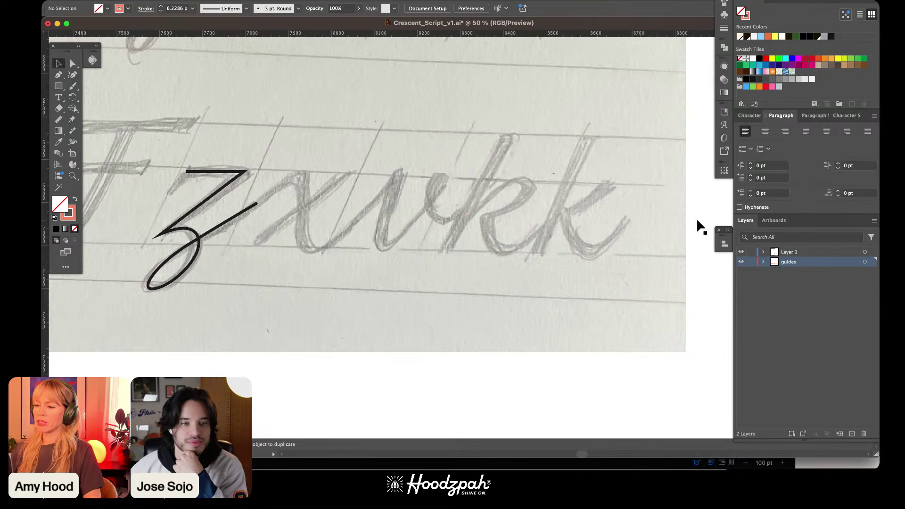
{"action": "key", "text": "super+minus"}
{"action": "key", "text": "super+minus"}
{"action": "key", "text": "super+minus"}
{"action": "key", "text": "super+minus"}
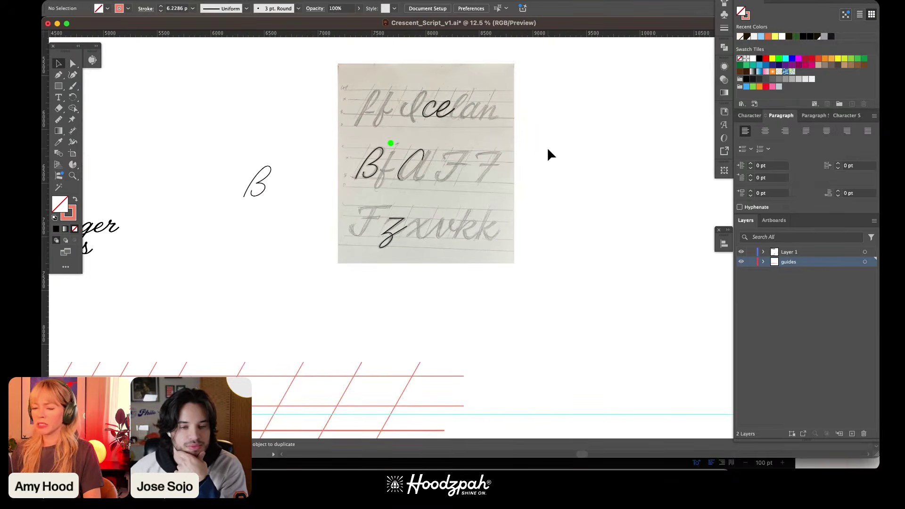
{"action": "key", "text": "super+equal"}
{"action": "key", "text": "super+equal"}
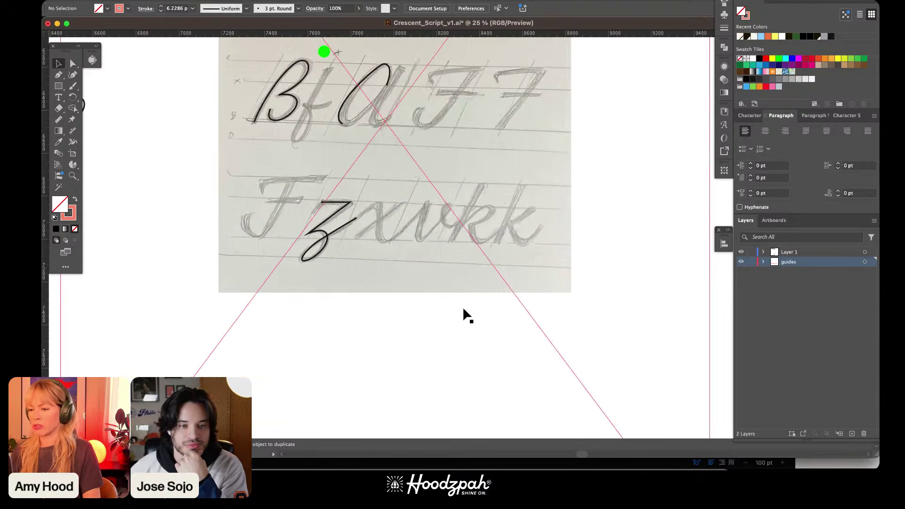
{"action": "key", "text": "super+equal"}
{"action": "left_click_drag", "start_coordinate": [648, 204], "coordinate": [637, 245]}
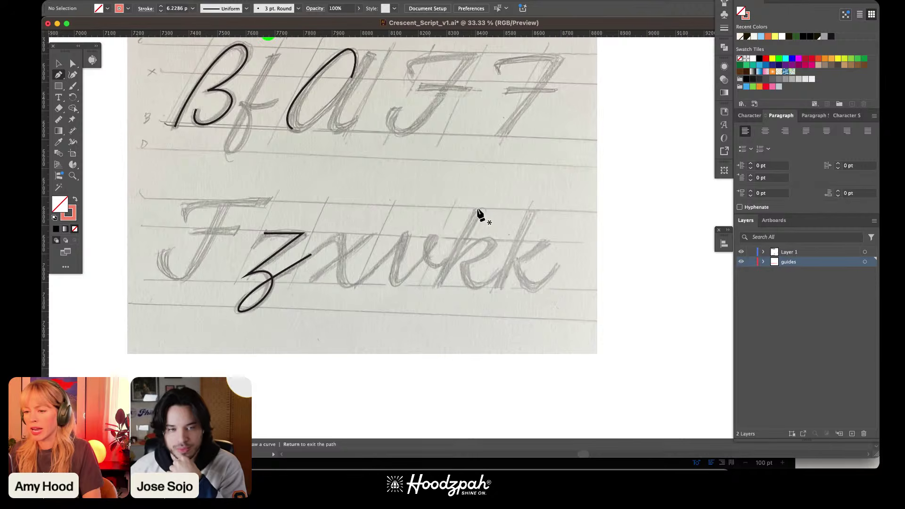
{"action": "left_click", "coordinate": [480, 208]}
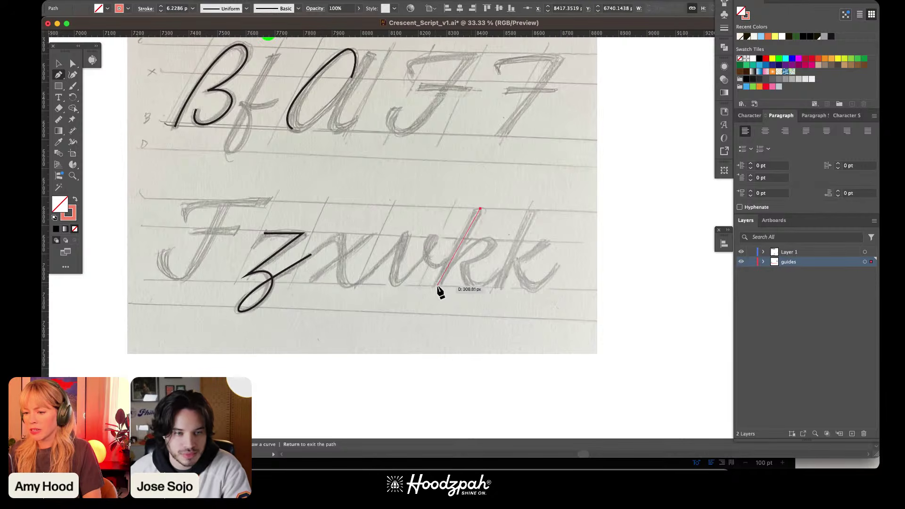
{"action": "left_click", "coordinate": [437, 287]}
{"action": "key", "text": "super+equal"}
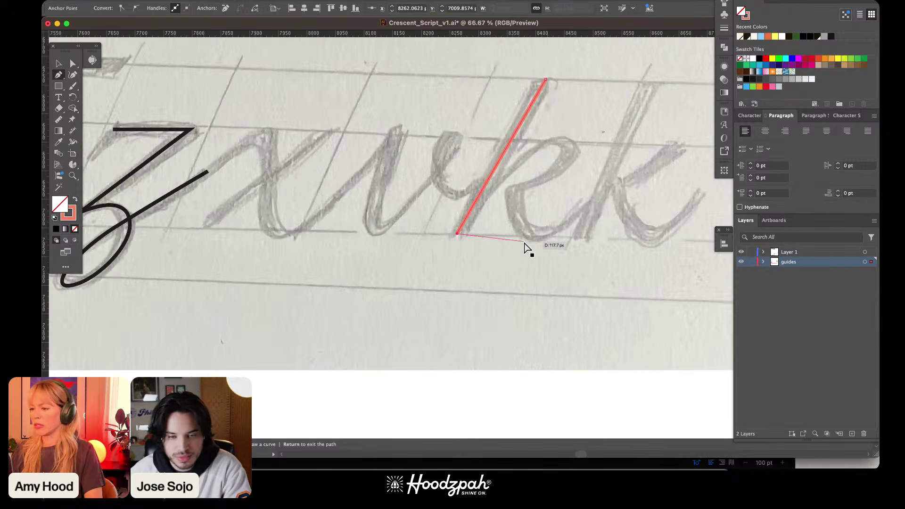
{"action": "key", "text": "super+z"}
{"action": "key", "text": "super+z"}
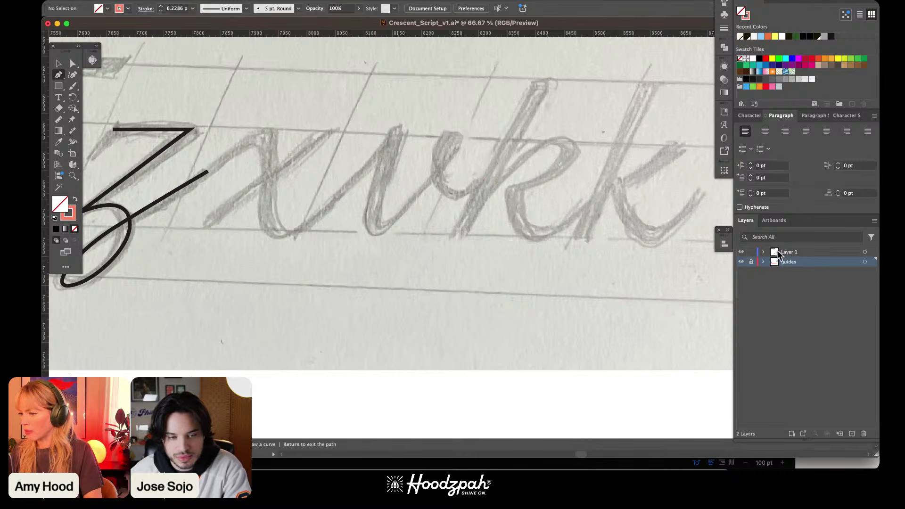
Step: With the guides layer locked, trace the first sketched k's slanted stem on Layer 1 as a straight Pen path from ascender to baseline
{"action": "left_click", "coordinate": [777, 251]}
{"action": "left_click", "coordinate": [542, 76]}
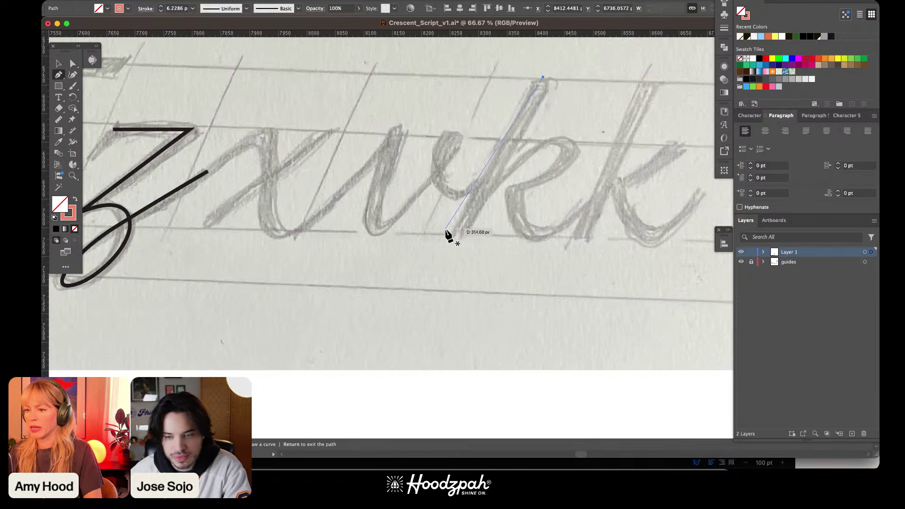
{"action": "left_click", "coordinate": [459, 233]}
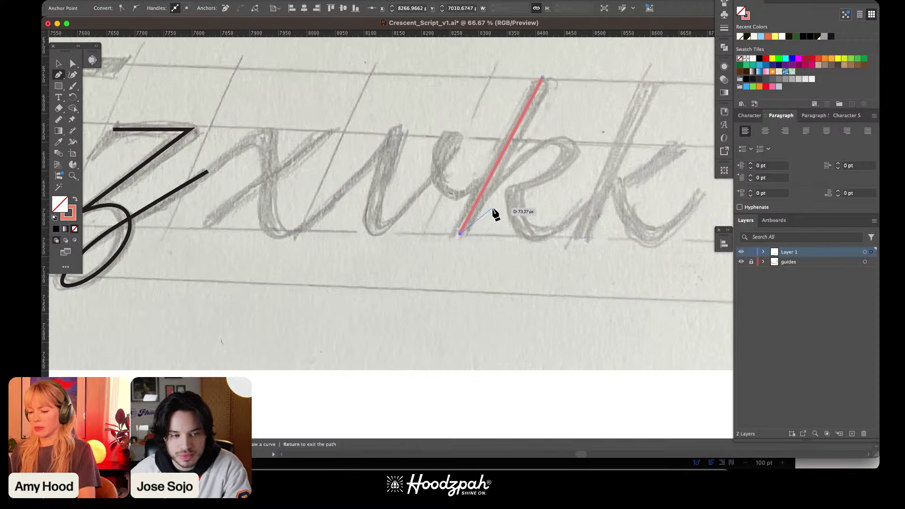
Step: Sample the black z path's appearance onto the new k stem, deselect it and ready the Pen tool for further tracing
{"action": "key", "text": "i"}
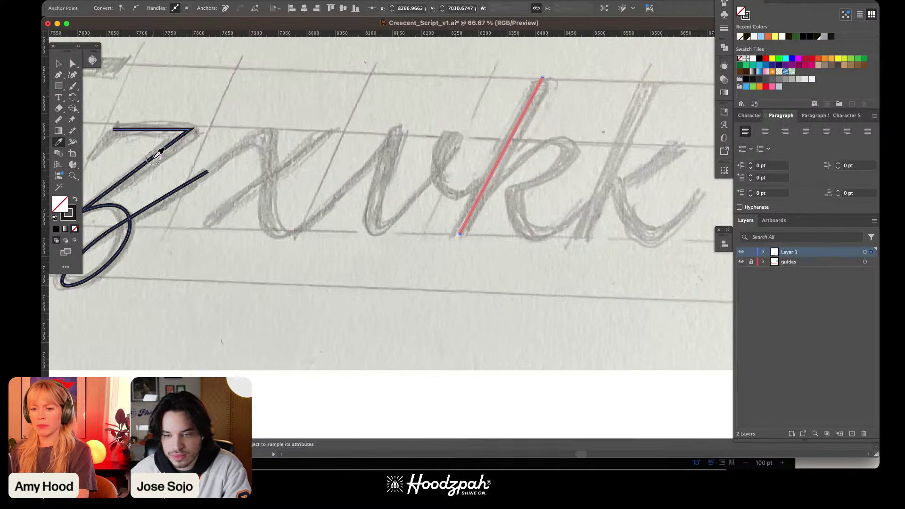
{"action": "left_click", "coordinate": [160, 150]}
{"action": "key", "text": "super+shift+a"}
{"action": "key", "text": "p"}
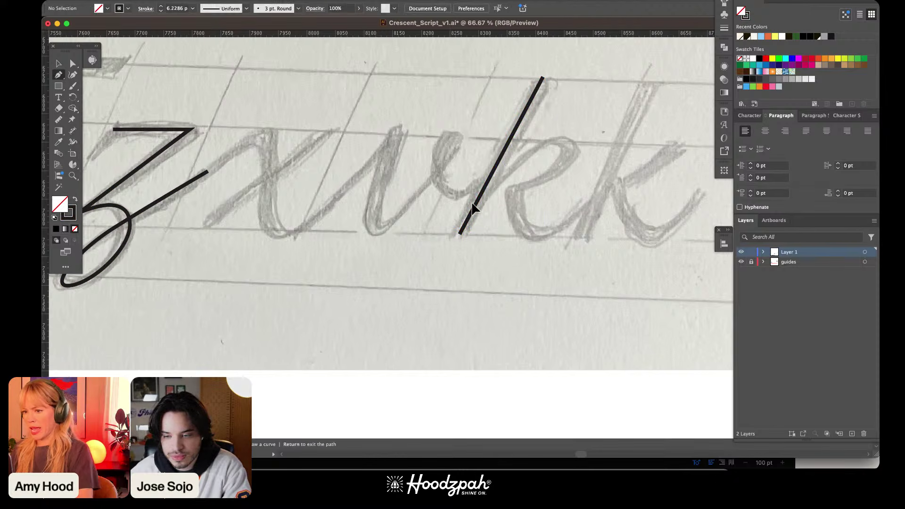
Step: Trace the first sketched k's bowl and leg as a second Pen path, running from the lower stem to the exit stroke
{"action": "left_click_drag", "start_coordinate": [472, 211], "coordinate": [510, 157]}
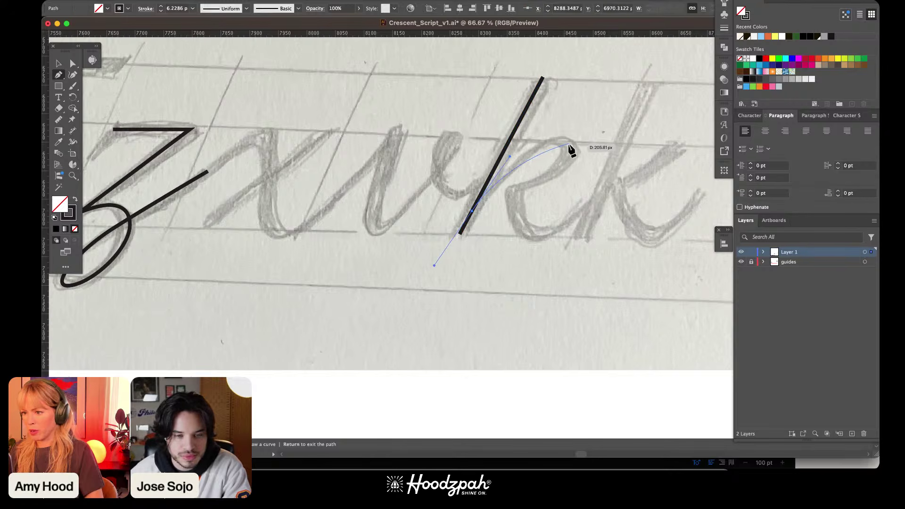
{"action": "left_click_drag", "start_coordinate": [562, 139], "coordinate": [580, 140]}
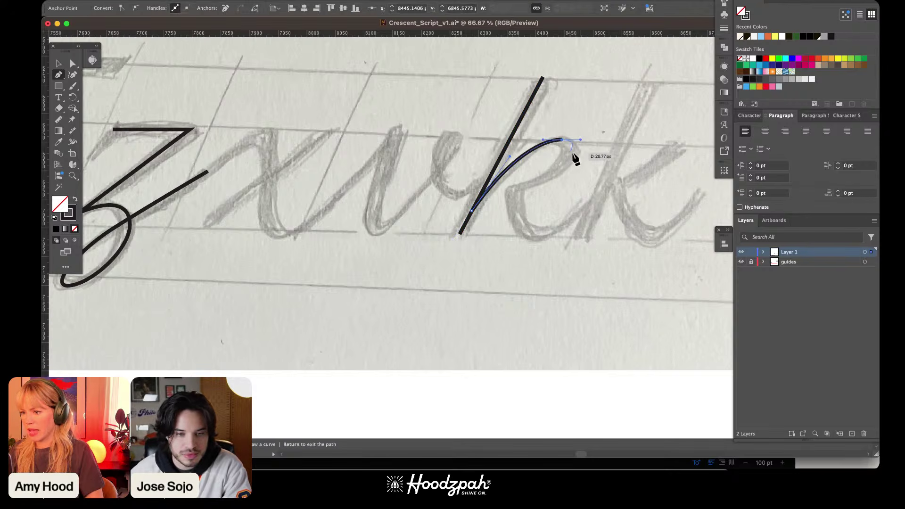
{"action": "left_click", "coordinate": [574, 163]}
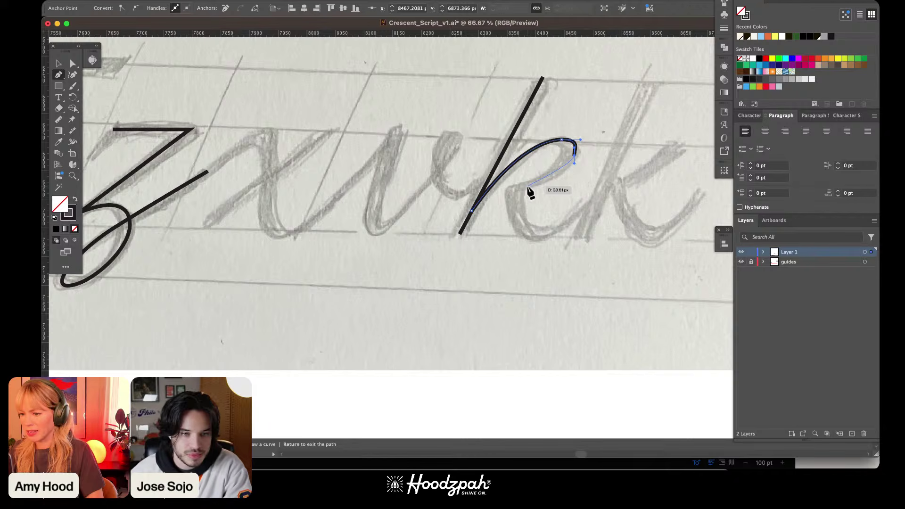
{"action": "left_click_drag", "start_coordinate": [513, 190], "coordinate": [489, 190]}
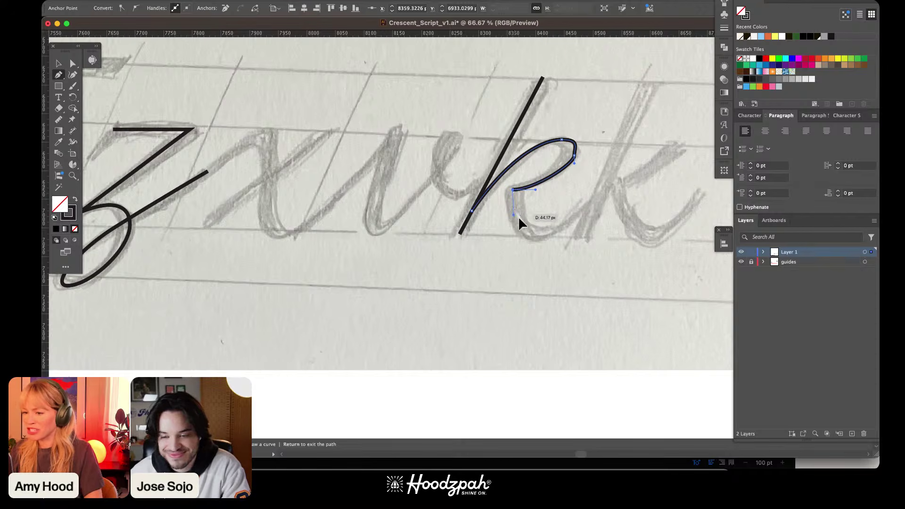
{"action": "left_click_drag", "start_coordinate": [538, 239], "coordinate": [554, 238]}
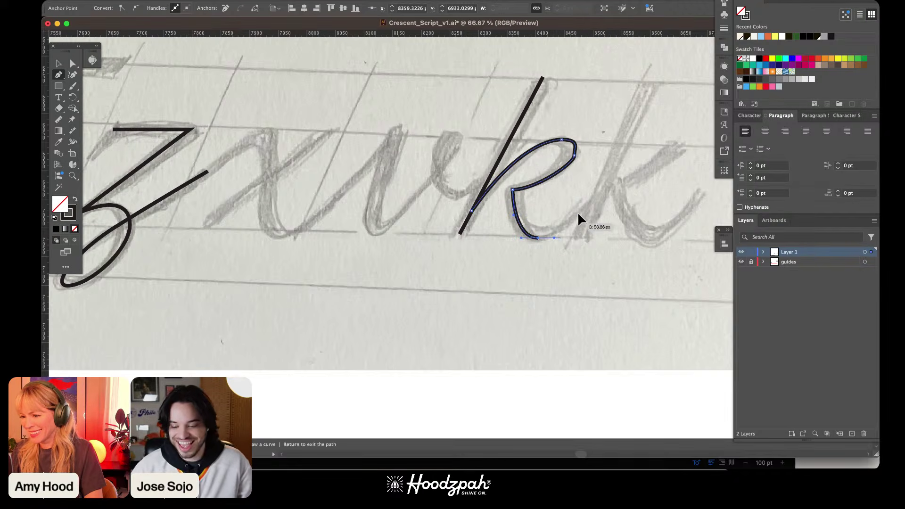
{"action": "left_click", "coordinate": [593, 200]}
{"action": "key", "text": "super+space"}
{"action": "left_click_drag", "start_coordinate": [560, 139], "coordinate": [606, 333]}
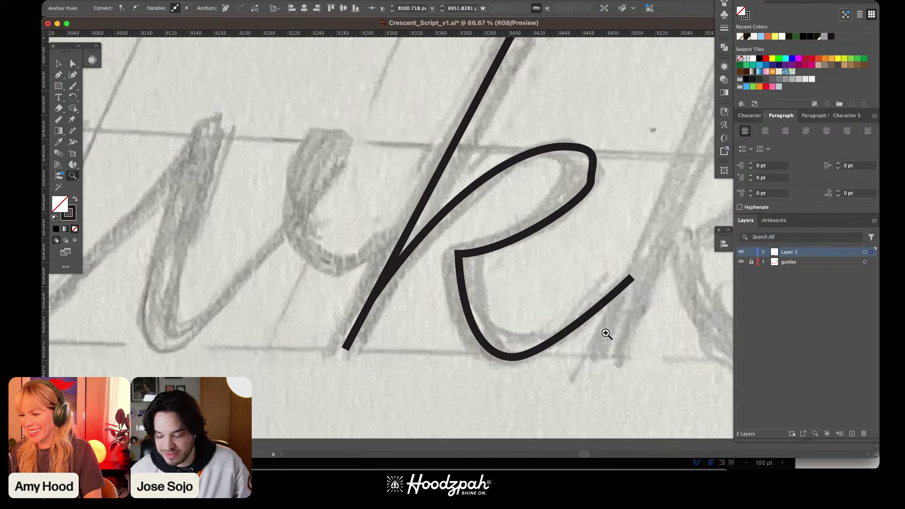
{"action": "left_click_drag", "start_coordinate": [633, 282], "coordinate": [678, 221]}
{"action": "key", "text": "super"}
{"action": "left_click", "coordinate": [613, 226]}
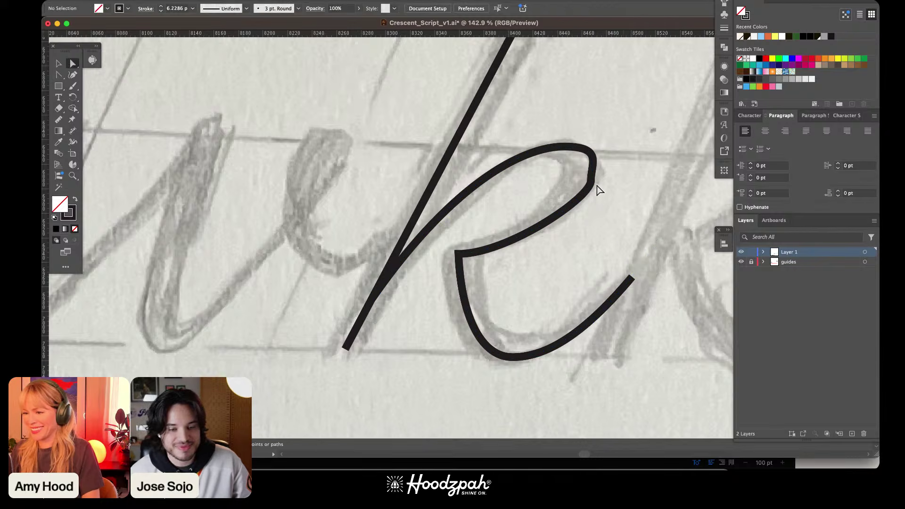
Step: Smooth the outer turn of the k's bowl by repositioning its anchor and adjusting the neighbouring curve handles
{"action": "left_click", "coordinate": [590, 180]}
{"action": "left_click_drag", "start_coordinate": [603, 147], "coordinate": [582, 147]}
{"action": "left_click_drag", "start_coordinate": [591, 183], "coordinate": [592, 155]}
{"action": "left_click_drag", "start_coordinate": [590, 196], "coordinate": [590, 208]}
{"action": "left_click", "coordinate": [612, 165]}
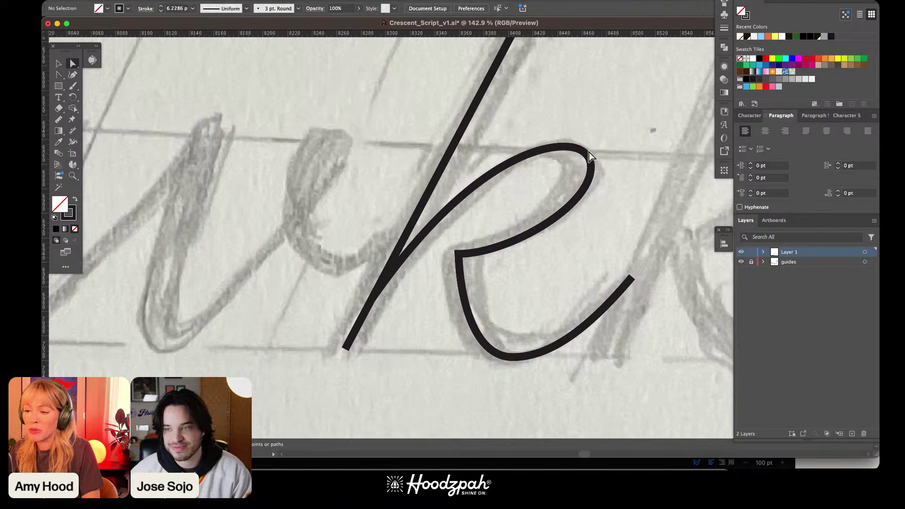
{"action": "left_click", "coordinate": [562, 151]}
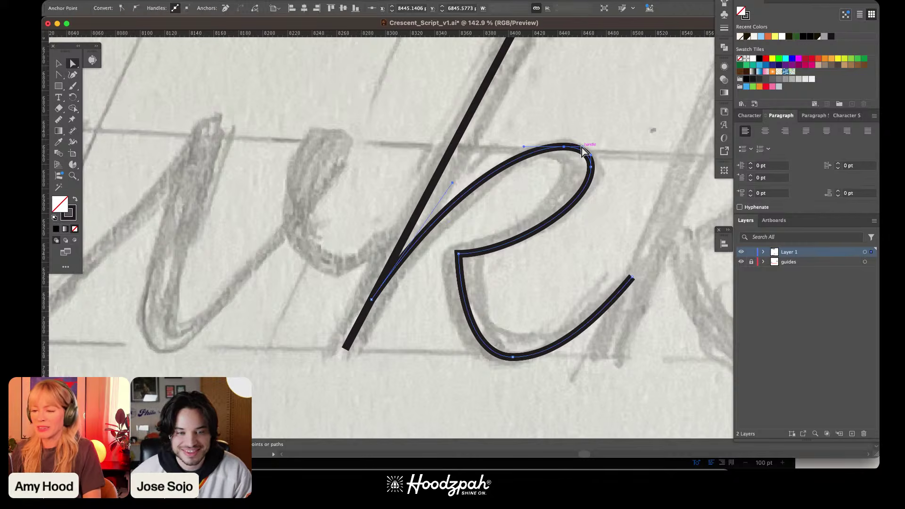
{"action": "left_click", "coordinate": [593, 233]}
Step: Place the traced k on the red guide grid, directly after the c and near the baseline
{"action": "scroll", "coordinate": [589, 225], "scroll_direction": "down", "scroll_amount": 8}
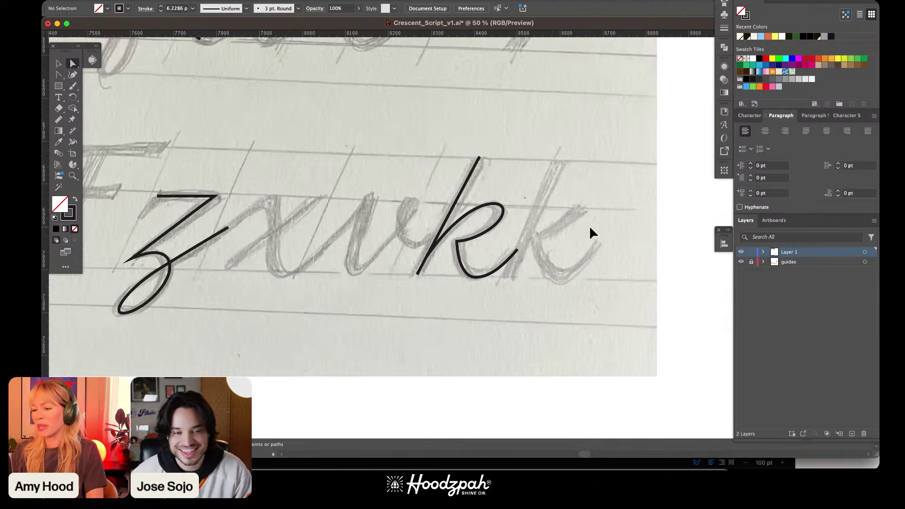
{"action": "scroll", "coordinate": [538, 173], "scroll_direction": "up", "scroll_amount": 5}
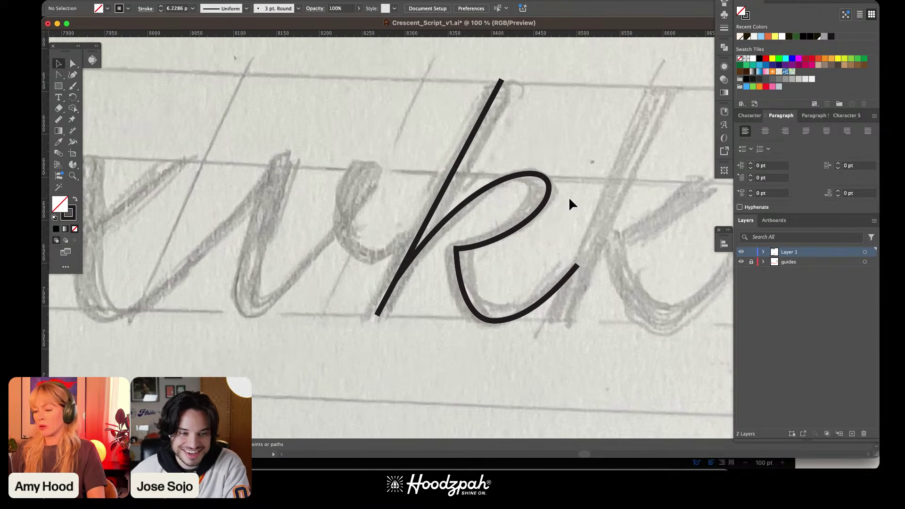
{"action": "scroll", "coordinate": [570, 203], "scroll_direction": "down", "scroll_amount": 4}
{"action": "scroll", "coordinate": [540, 198], "scroll_direction": "down", "scroll_amount": 2}
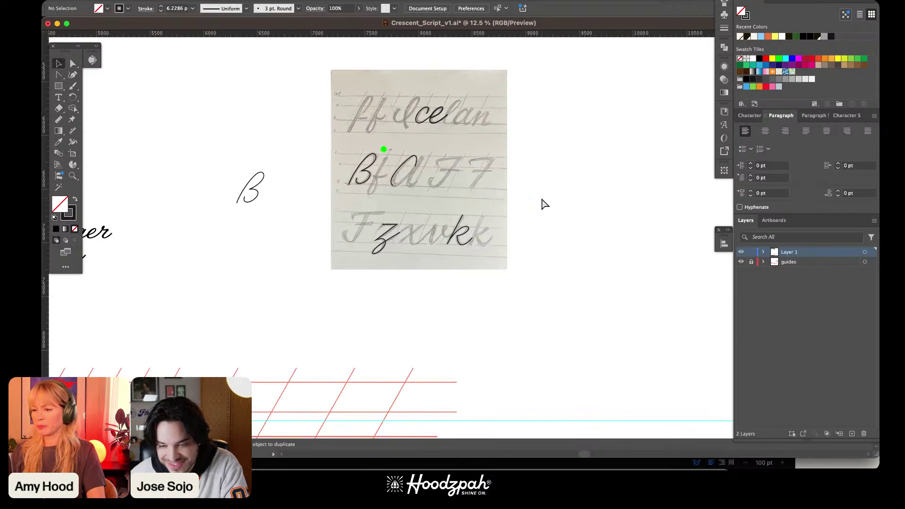
{"action": "mouse_move", "coordinate": [523, 226]}
{"action": "left_mouse_down"}
{"action": "mouse_move", "coordinate": [562, 97]}
{"action": "mouse_move", "coordinate": [549, 98]}
{"action": "mouse_move", "coordinate": [319, 297]}
{"action": "mouse_move", "coordinate": [309, 289]}
{"action": "left_mouse_up"}
{"action": "key", "text": "super+="}
{"action": "key", "text": "super+equal"}
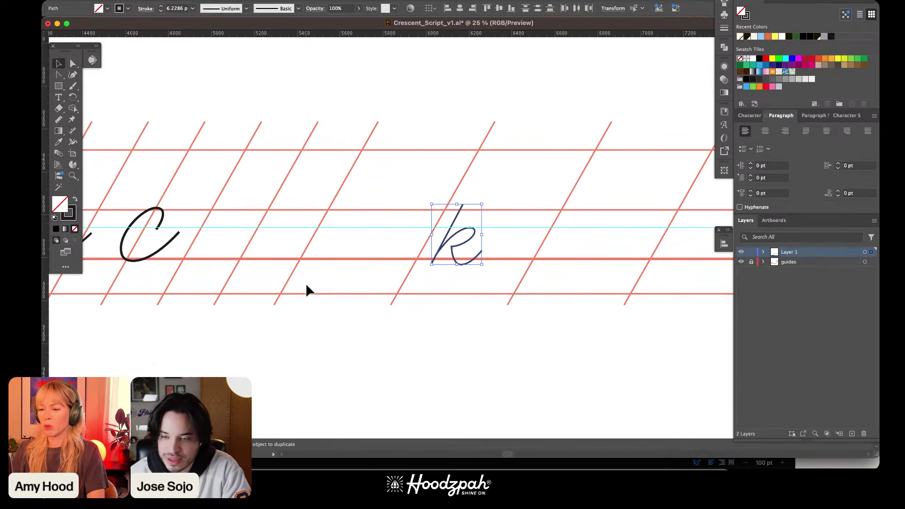
{"action": "left_click_drag", "start_coordinate": [455, 249], "coordinate": [213, 245]}
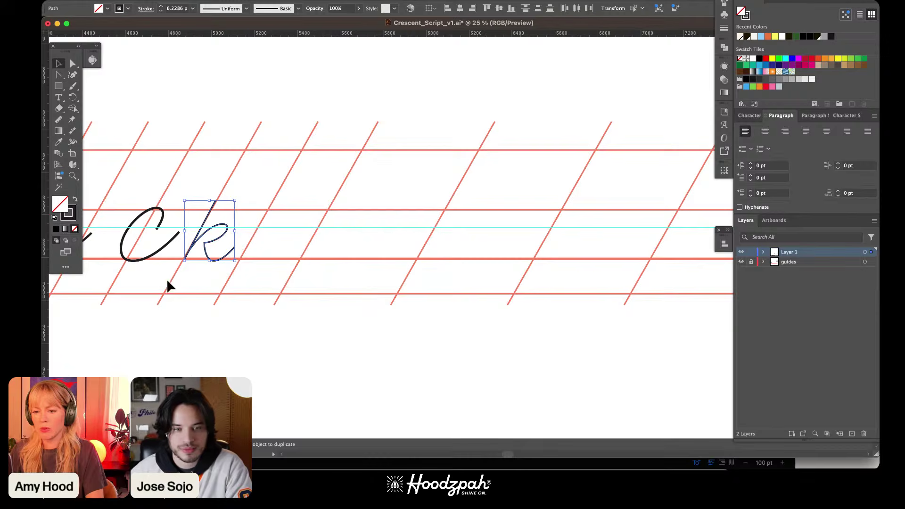
Step: Scale the whole k up to span from the baseline to the ascender line, and shift it clear of the c
{"action": "key", "text": "super+minus"}
{"action": "key", "text": "super+equal"}
{"action": "key", "text": "super+equal"}
{"action": "key", "text": "super+equal"}
{"action": "key", "text": "super+equal"}
{"action": "key", "text": "super+equal"}
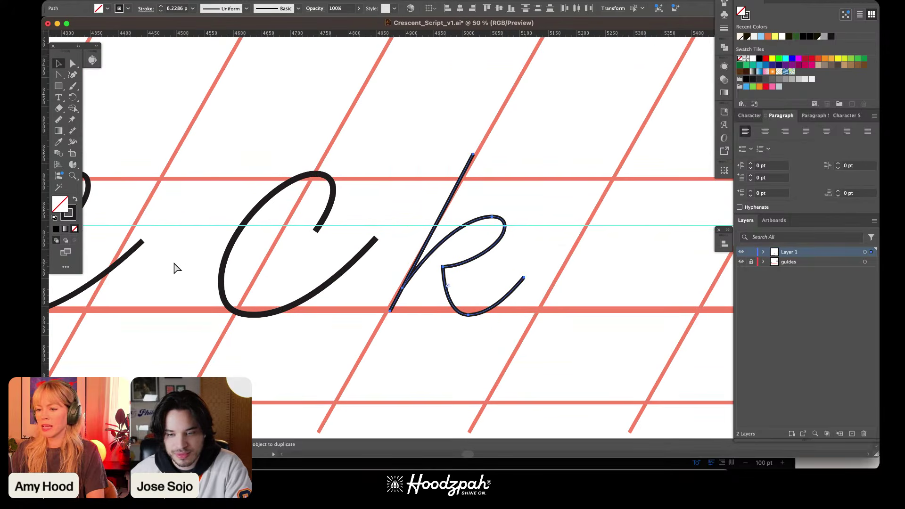
{"action": "left_click_drag", "start_coordinate": [531, 180], "coordinate": [463, 128]}
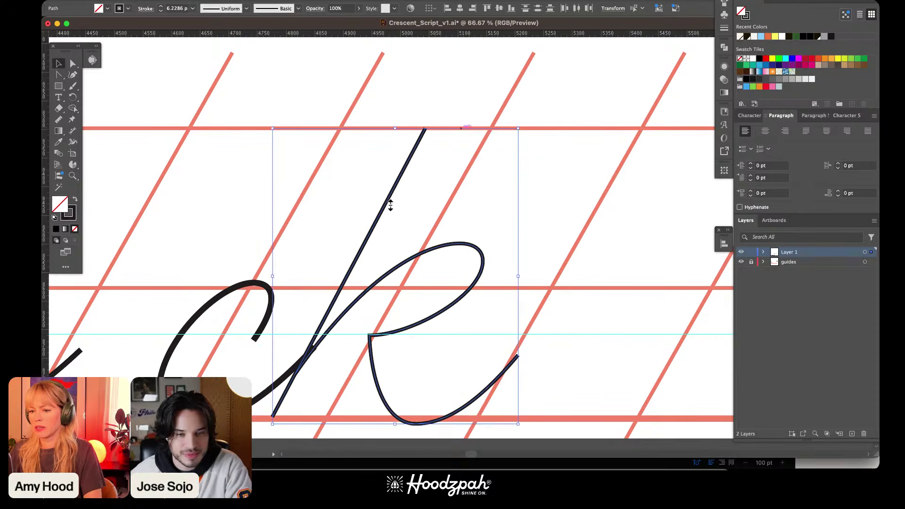
{"action": "left_click_drag", "start_coordinate": [369, 235], "coordinate": [438, 239]}
Step: Move the top anchor of the k's stem along the ascender line to match the slant of the guides
{"action": "key", "text": "a"}
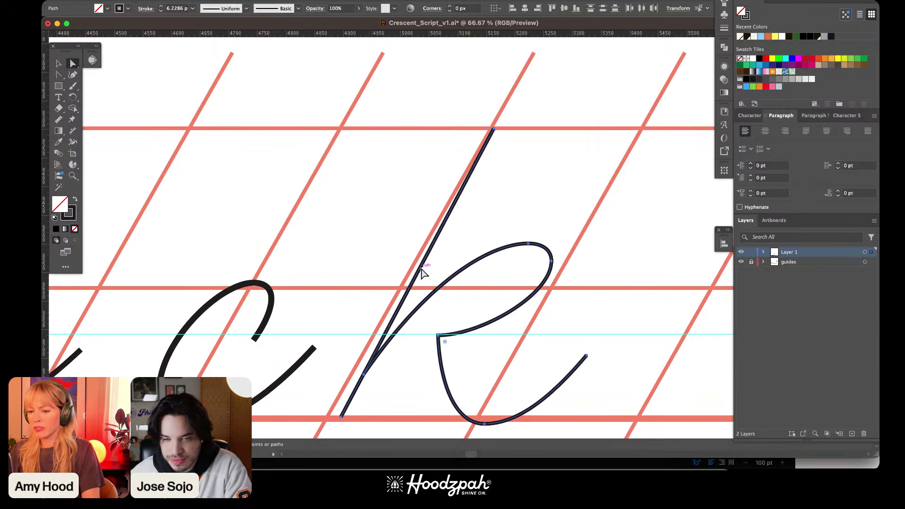
{"action": "left_click_drag", "start_coordinate": [494, 133], "coordinate": [504, 133]}
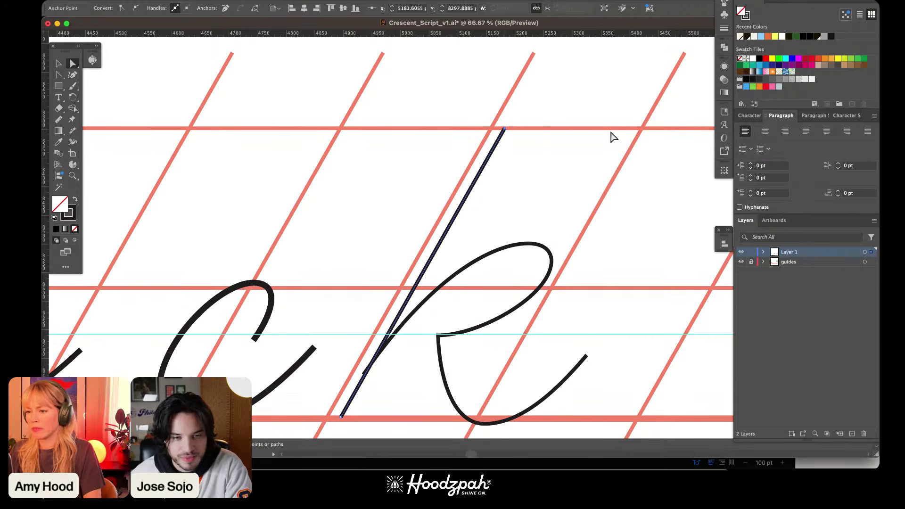
{"action": "left_click", "coordinate": [561, 186]}
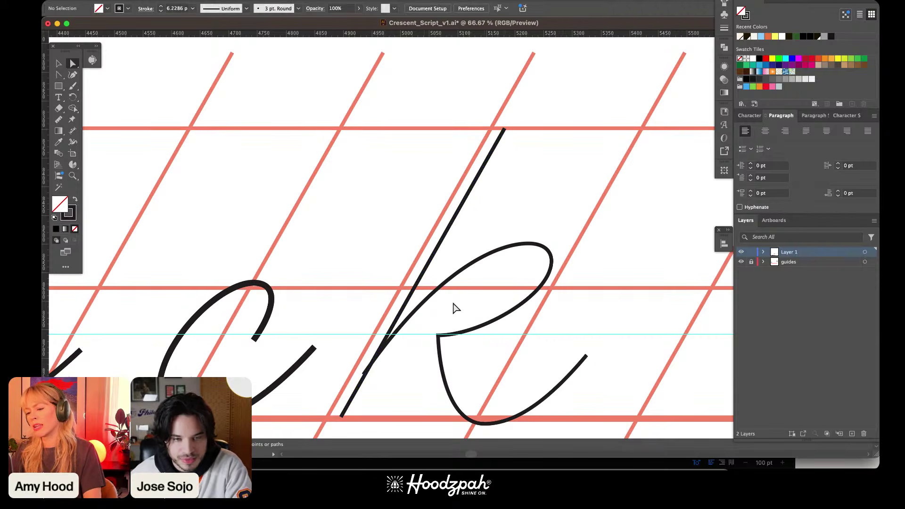
Step: Nudge the starting anchor of the k's bowl path slightly so it sits on the stem
{"action": "left_click", "coordinate": [429, 303]}
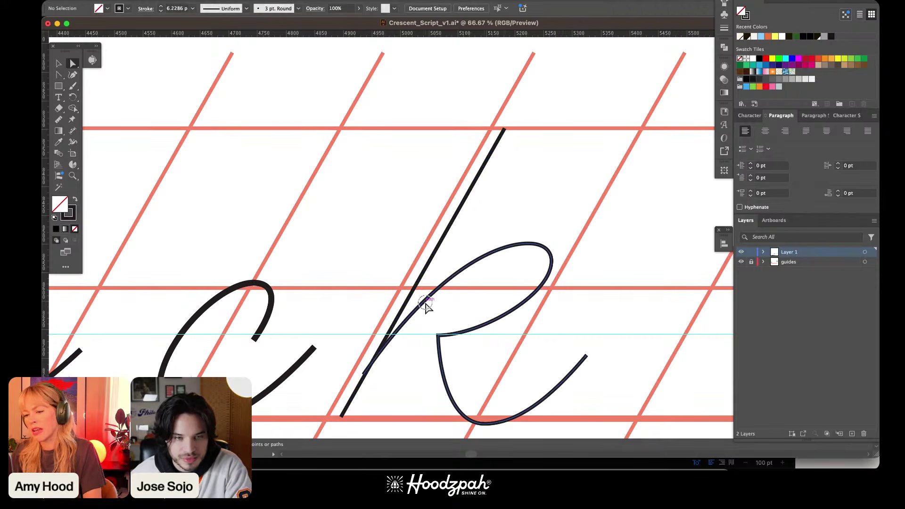
{"action": "left_click", "coordinate": [365, 375]}
{"action": "key", "text": "super+equal"}
{"action": "key", "text": "super+equal"}
{"action": "key", "text": "super+equal"}
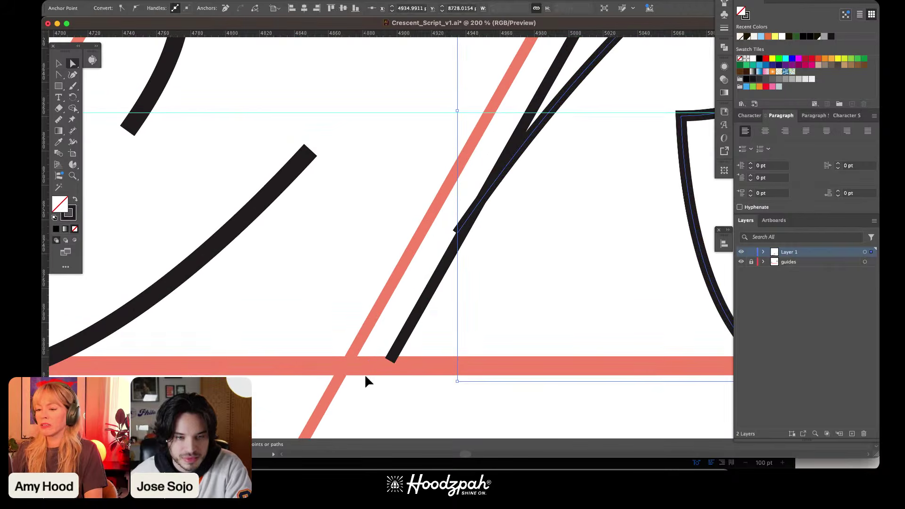
{"action": "left_click_drag", "start_coordinate": [461, 238], "coordinate": [462, 239]}
Step: Review the k's proportions against the neighbouring z, e and c on the guide grid
{"action": "key", "text": "super+minus"}
{"action": "key", "text": "super+minus"}
{"action": "key", "text": "super+minus"}
{"action": "key", "text": "super+minus"}
{"action": "key", "text": "super+minus"}
{"action": "key", "text": "super+minus"}
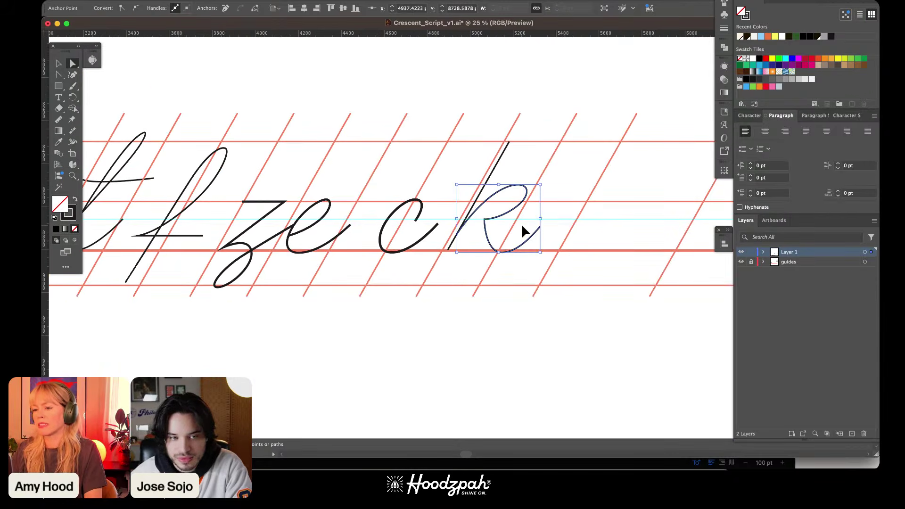
{"action": "key", "text": "super+equal"}
{"action": "key", "text": "super+equal"}
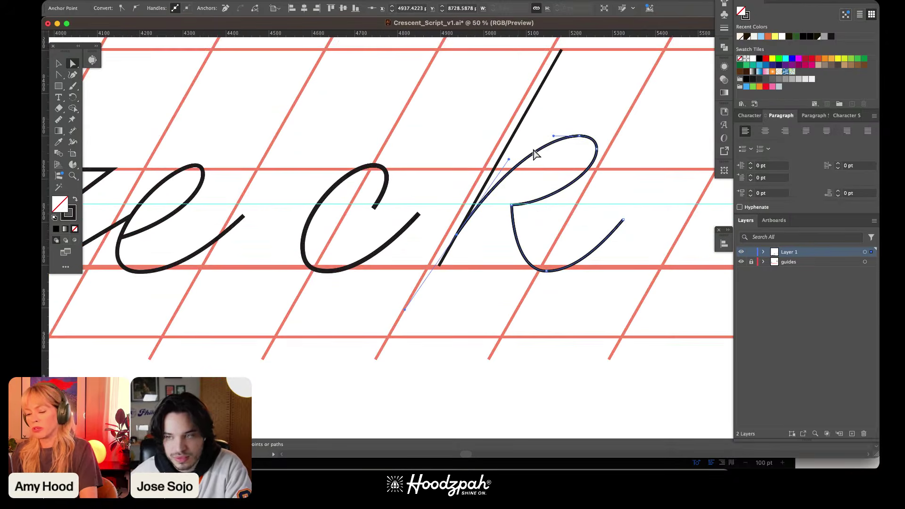
{"action": "key", "text": "v"}
{"action": "left_click", "coordinate": [556, 117]}
{"action": "key", "text": "super+minus"}
{"action": "key", "text": "super+minus"}
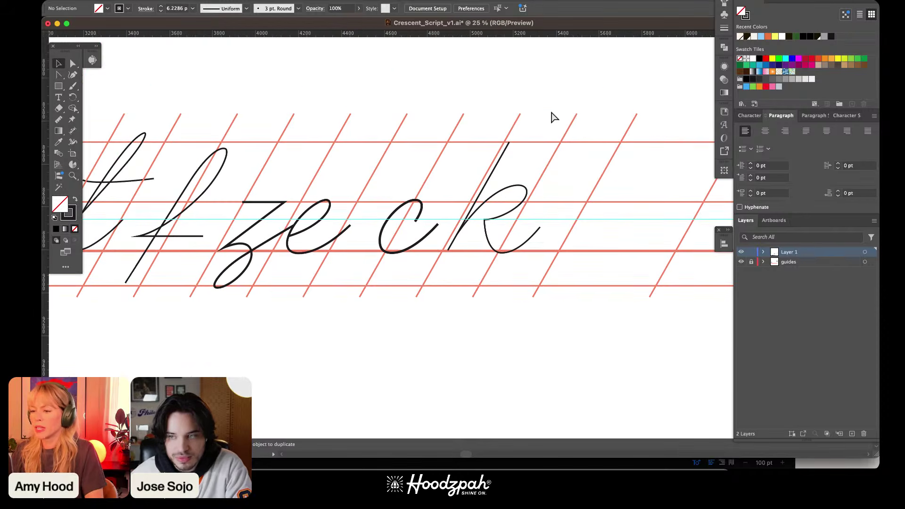
Step: Scale the k's bowl-and-leg path down proportionally to the x-height, with a slight overshoot above the line
{"action": "left_click", "coordinate": [522, 192]}
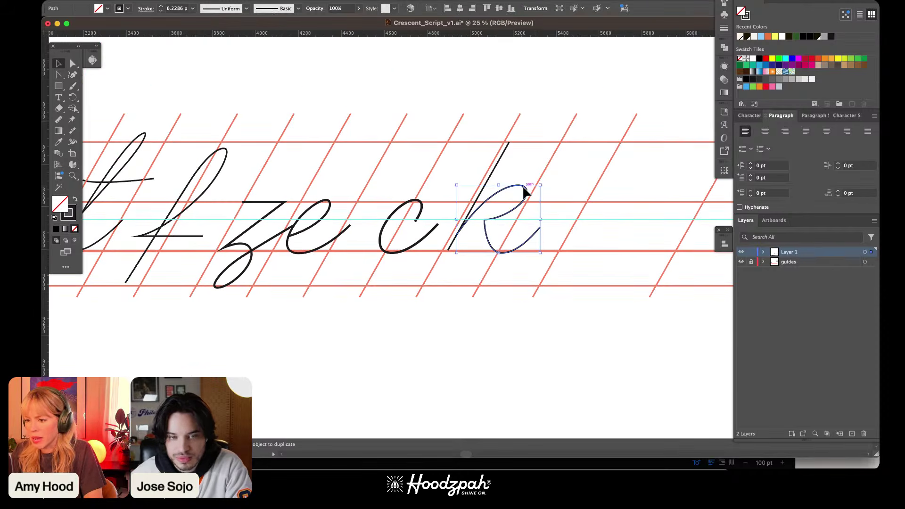
{"action": "mouse_move", "coordinate": [537, 185]}
{"action": "left_mouse_down"}
{"action": "mouse_move", "coordinate": [521, 196]}
{"action": "mouse_move", "coordinate": [524, 189]}
{"action": "left_mouse_up"}
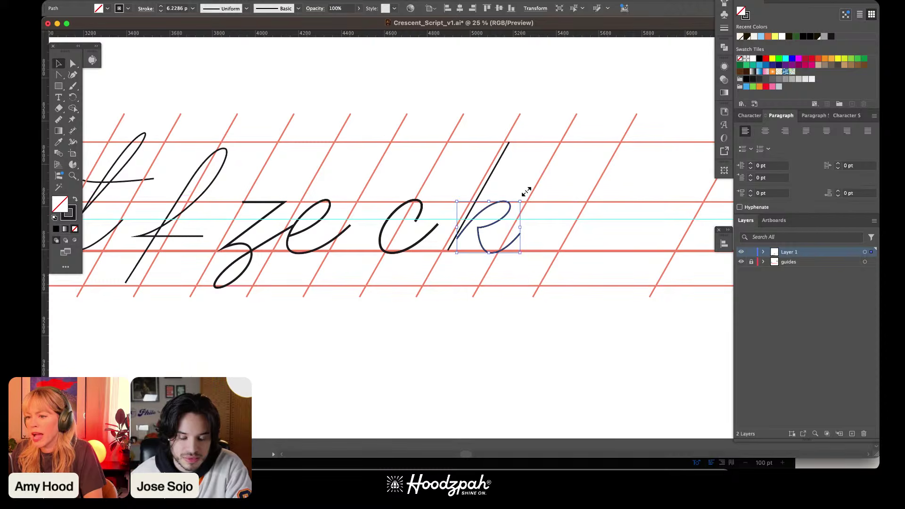
{"action": "key", "text": "super+equal"}
{"action": "key", "text": "super+equal"}
{"action": "key", "text": "super+equal"}
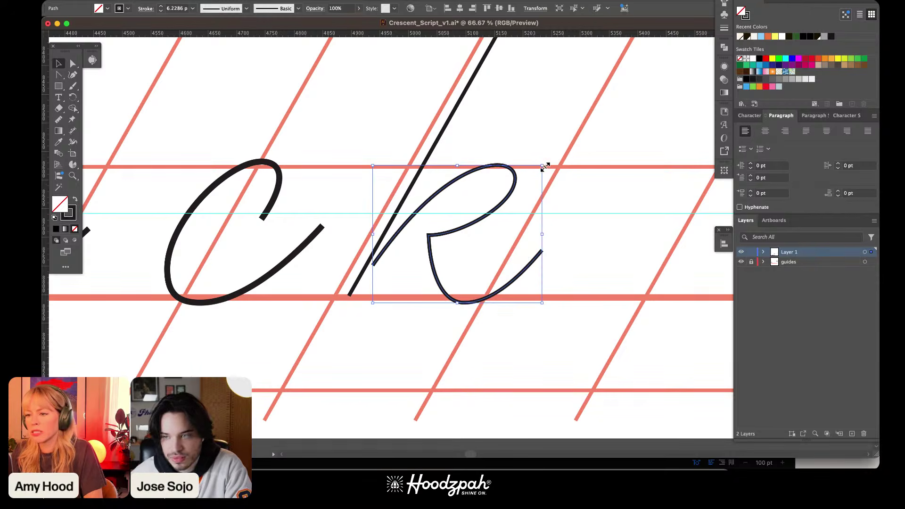
{"action": "left_click_drag", "start_coordinate": [542, 166], "coordinate": [546, 162]}
Step: Match the stroke of both k paths to the neighbouring c by sampling its appearance, and deselect them
{"action": "left_click", "coordinate": [459, 111], "text": "shift"}
{"action": "key", "text": "i"}
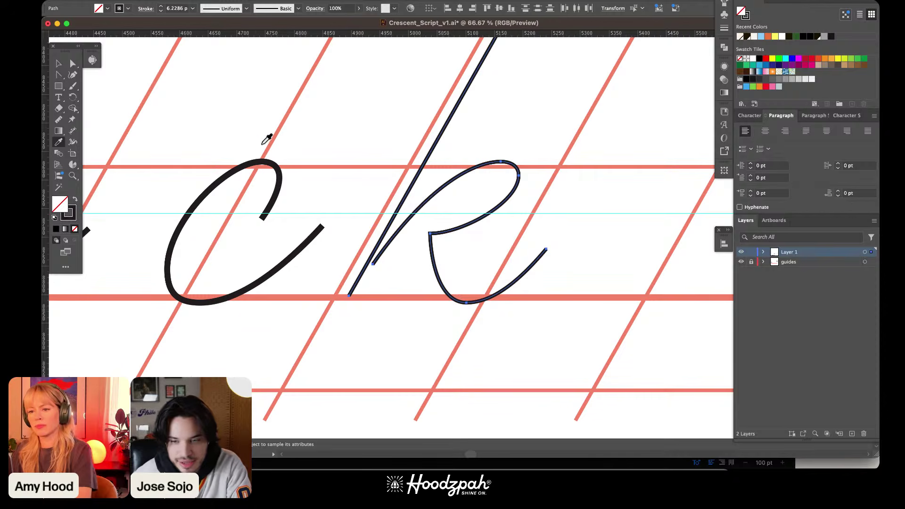
{"action": "left_click", "coordinate": [249, 163]}
{"action": "key", "text": "v"}
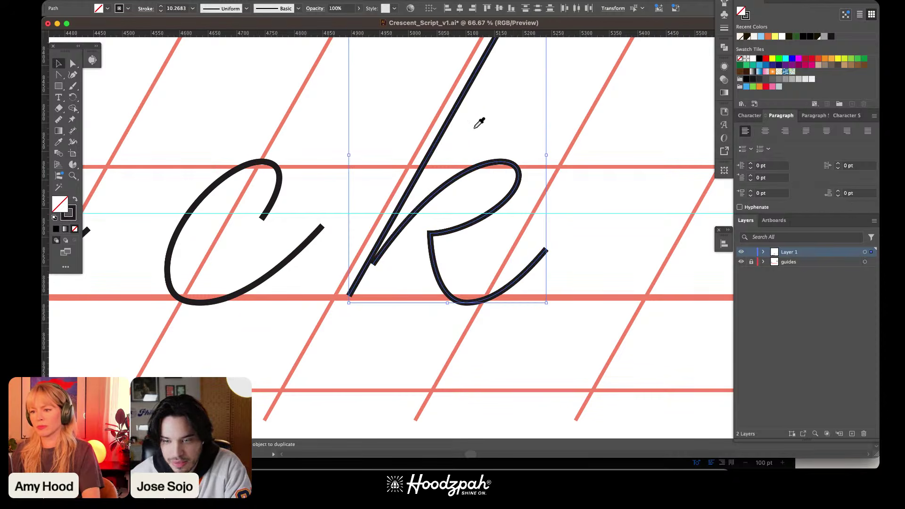
{"action": "left_click", "coordinate": [513, 124]}
Step: Nudge the k's bowl-and-leg path left until its starting end merges into the stem
{"action": "left_click", "coordinate": [487, 216]}
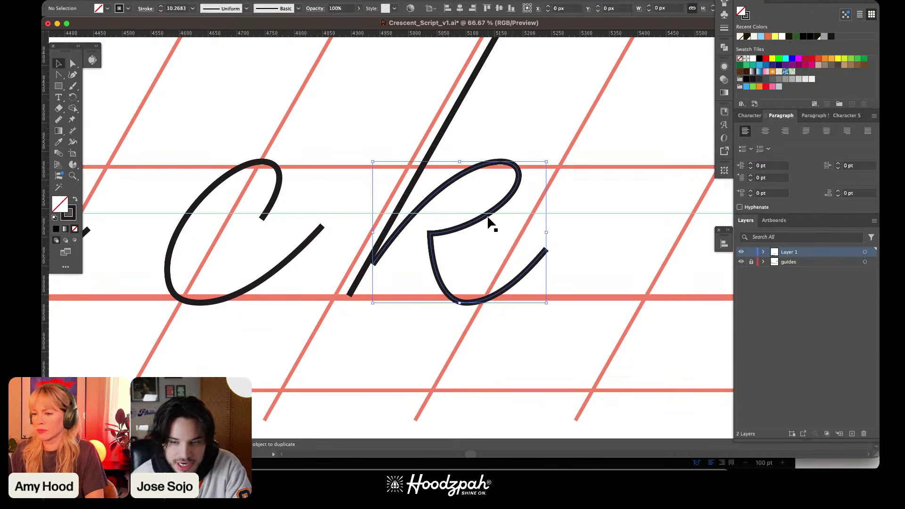
{"action": "key", "text": "Left"}
{"action": "key", "text": "Left"}
{"action": "key", "text": "Left"}
{"action": "key", "text": "Left"}
{"action": "key", "text": "Left"}
{"action": "key", "text": "Left"}
{"action": "key", "text": "Left"}
{"action": "key", "text": "Left"}
{"action": "key", "text": "Left"}
{"action": "key", "text": "Left"}
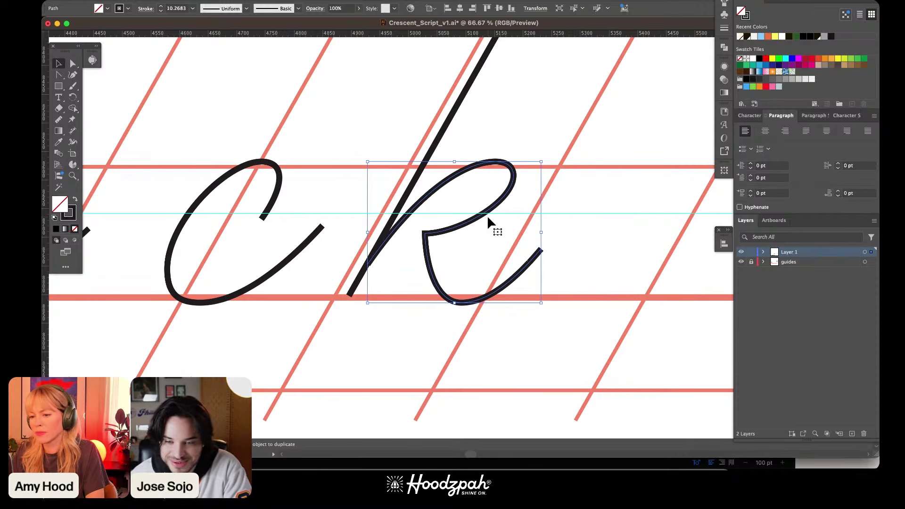
{"action": "key", "text": "Left"}
Step: Examine the k's join, weight and spacing beside the other lowercase letters, with both of its paths selected
{"action": "key", "text": "super+minus"}
{"action": "key", "text": "super+minus"}
{"action": "key", "text": "super+minus"}
{"action": "key", "text": "super+minus"}
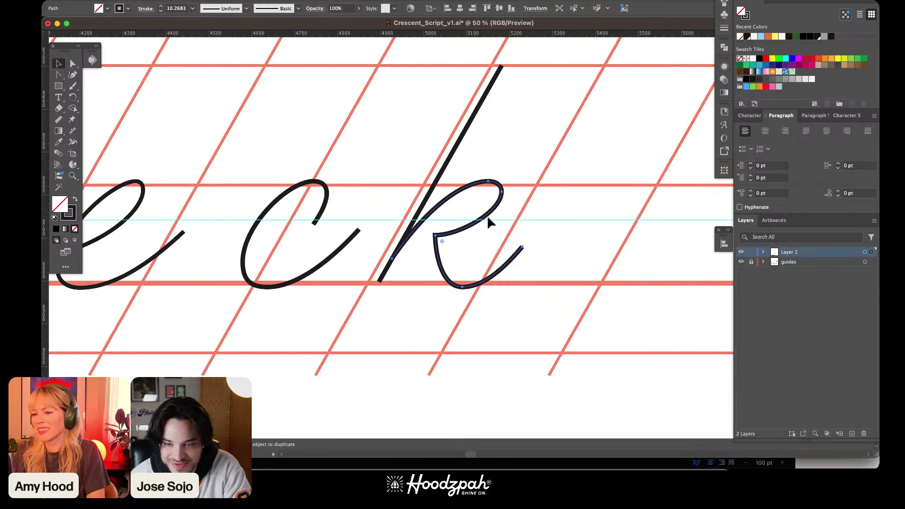
{"action": "key", "text": "super+equal"}
{"action": "key", "text": "super+equal"}
{"action": "key", "text": "super+equal"}
{"action": "key", "text": "super+equal"}
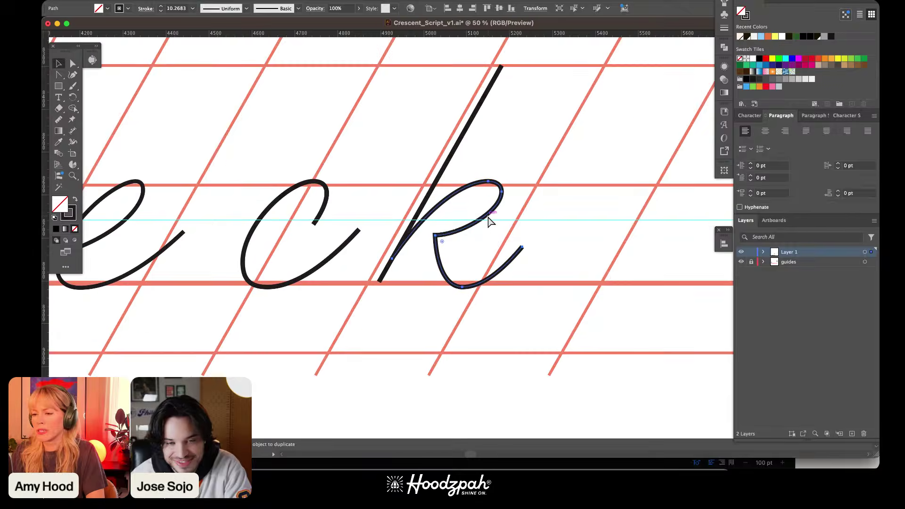
{"action": "scroll", "coordinate": [485, 127], "scroll_direction": "up", "scroll_amount": 3}
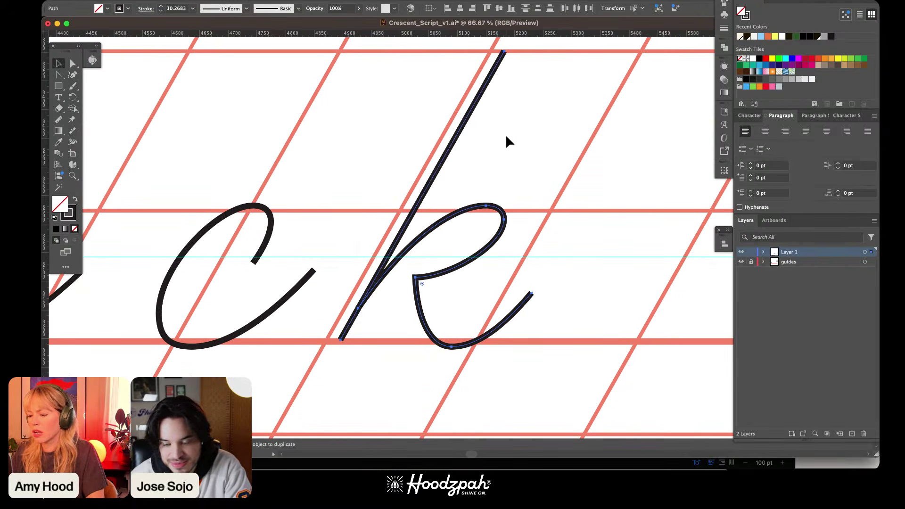
{"action": "key", "text": "super+minus"}
{"action": "key", "text": "super+minus"}
{"action": "key", "text": "super+minus"}
{"action": "key", "text": "a"}
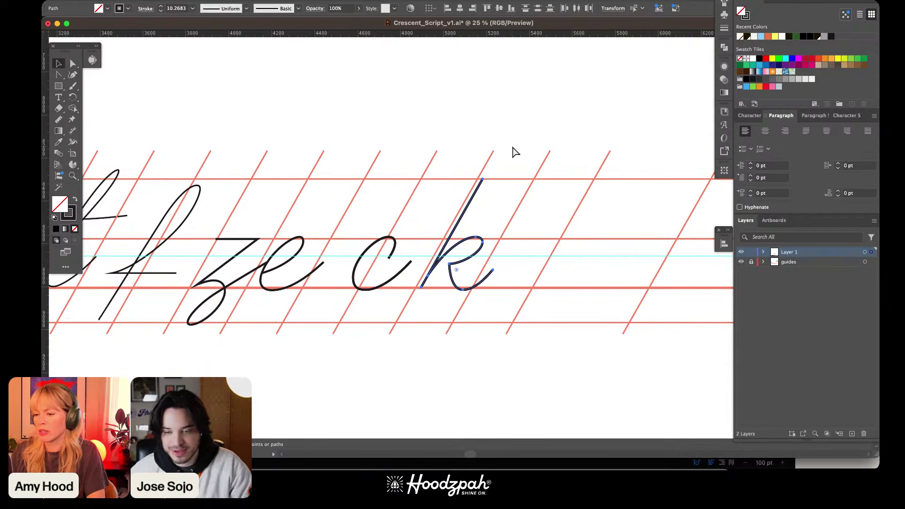
Step: Deselect the k's paths and switch to Glyphs 3, bringing the partial R in the uppercase sample line into view
{"action": "key", "text": "super+plus"}
{"action": "key", "text": "v"}
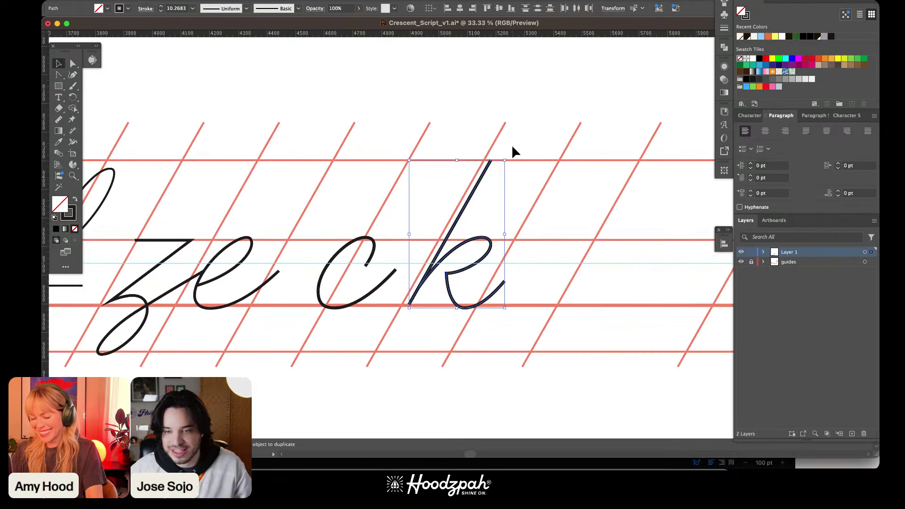
{"action": "left_click", "coordinate": [512, 137]}
{"action": "key", "text": "super+minus"}
{"action": "key", "text": "super+minus"}
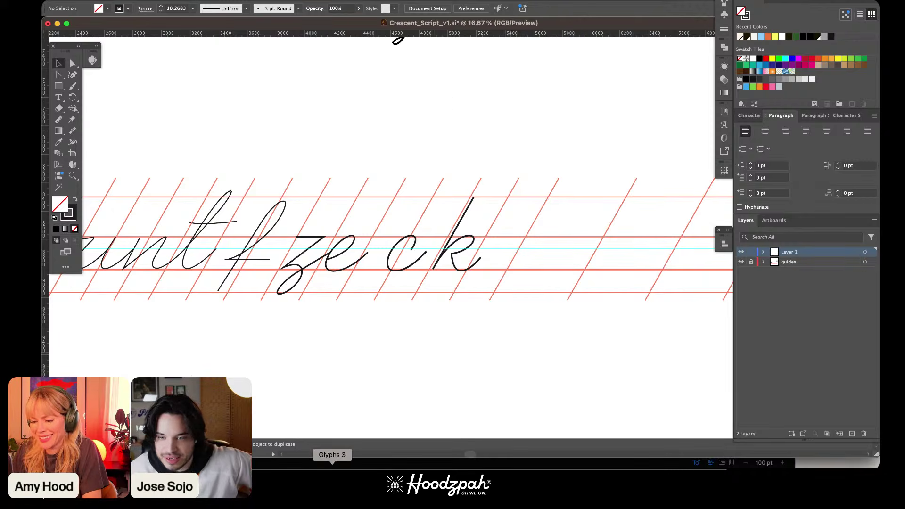
{"action": "left_click", "coordinate": [326, 466]}
{"action": "key", "text": "super+plus"}
{"action": "key", "text": "super+plus"}
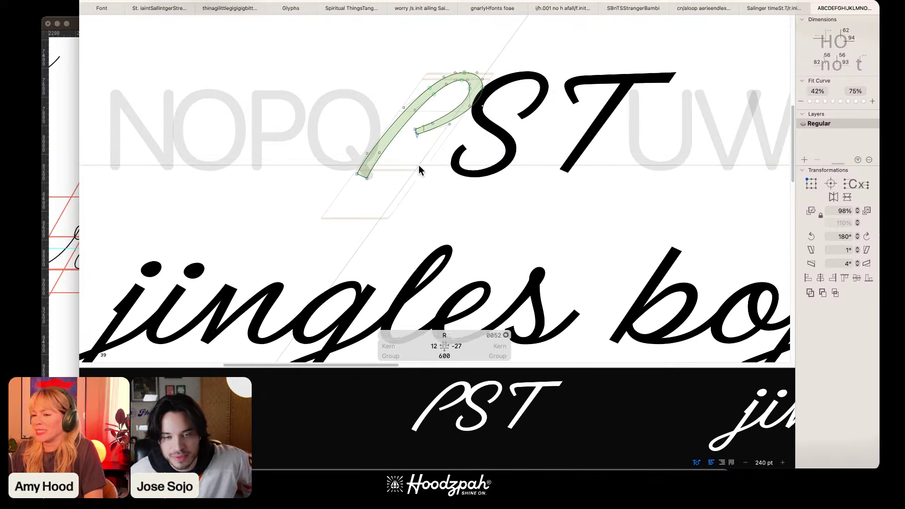
{"action": "scroll", "coordinate": [418, 166], "scroll_direction": "up", "scroll_amount": 5}
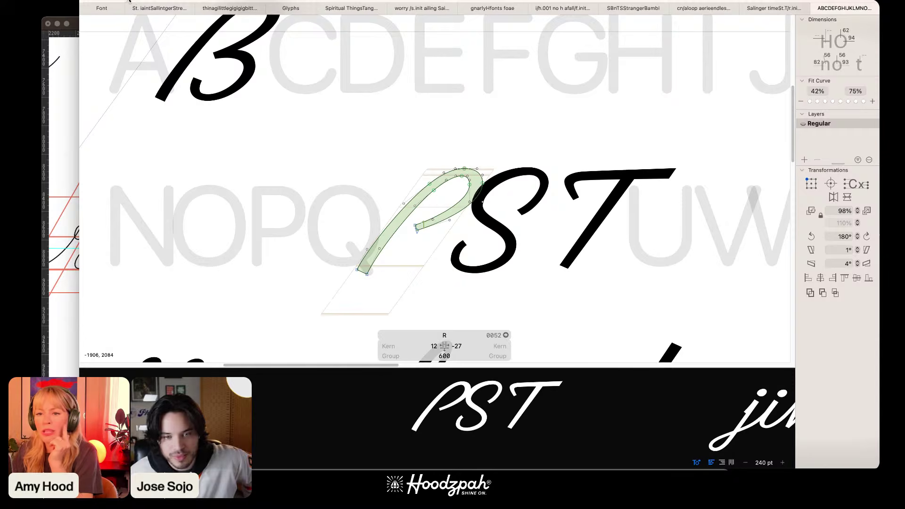
{"action": "scroll", "coordinate": [472, 192], "scroll_direction": "down", "scroll_amount": 4}
{"action": "scroll", "coordinate": [472, 192], "scroll_direction": "up", "scroll_amount": 1}
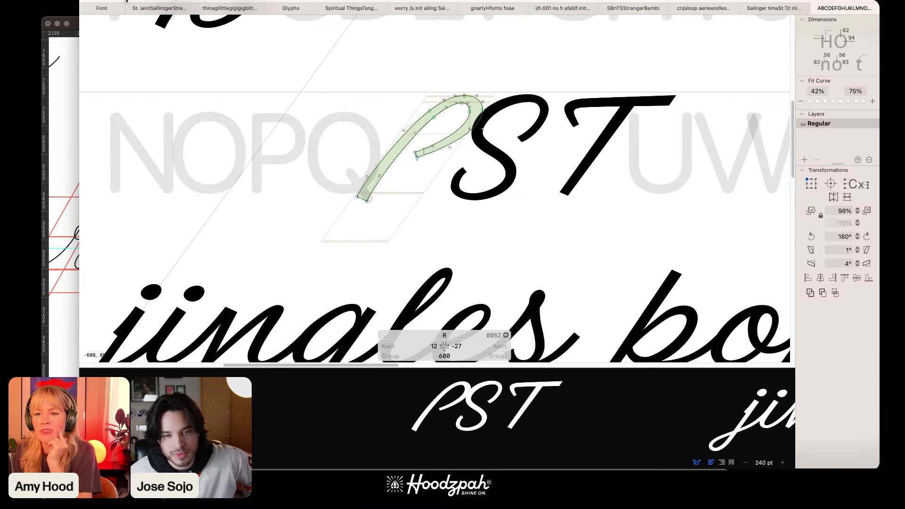
Step: Open the font info's general settings and look through the available custom parameters
{"action": "left_click", "coordinate": [126, 1]}
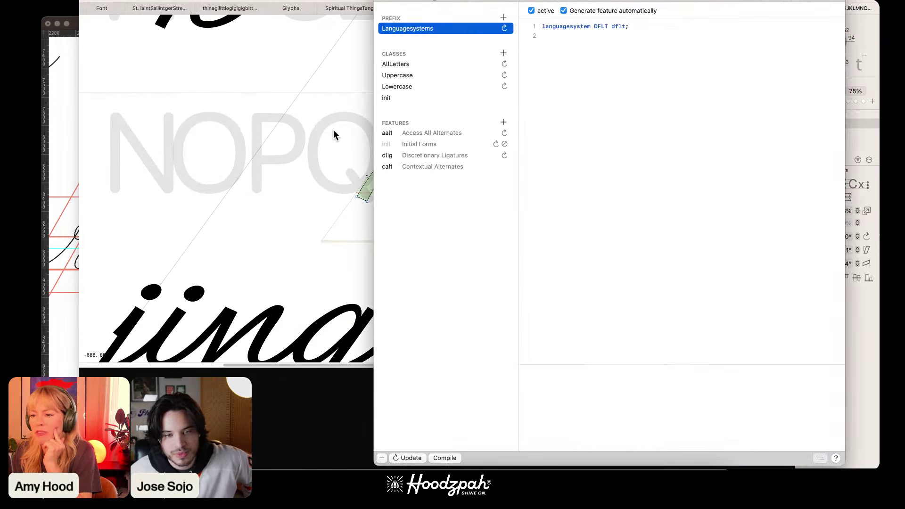
{"action": "left_click", "coordinate": [520, 1]}
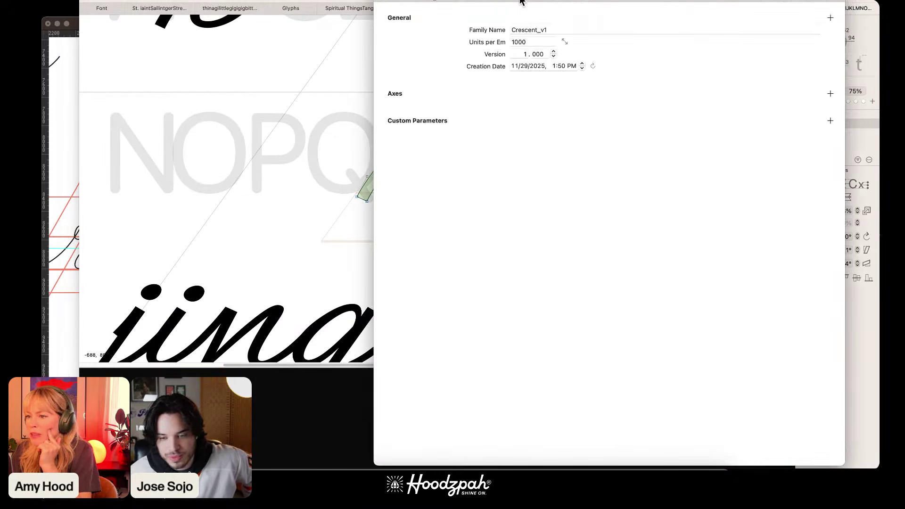
{"action": "left_click", "coordinate": [830, 121]}
{"action": "left_click", "coordinate": [478, 266]}
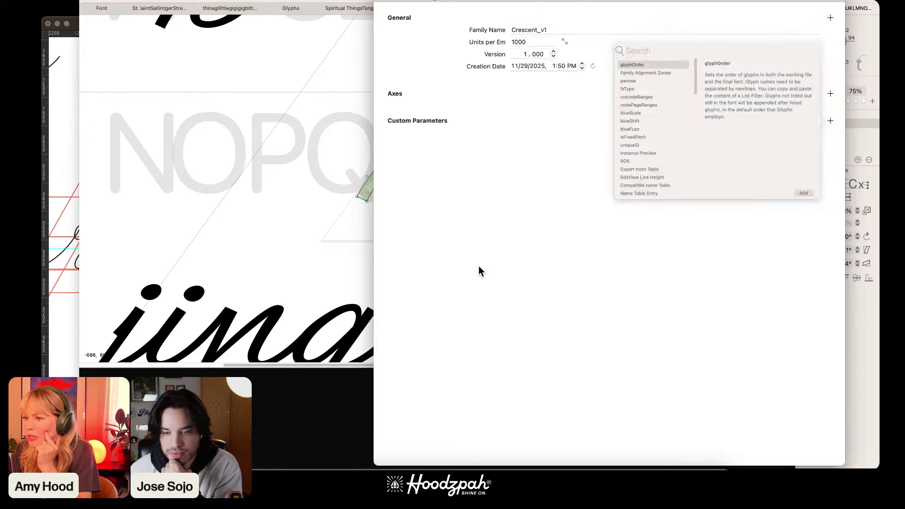
Step: Add an axis to the font, set its type to Slant, and close the font info
{"action": "left_click", "coordinate": [830, 95]}
{"action": "left_click", "coordinate": [726, 107]}
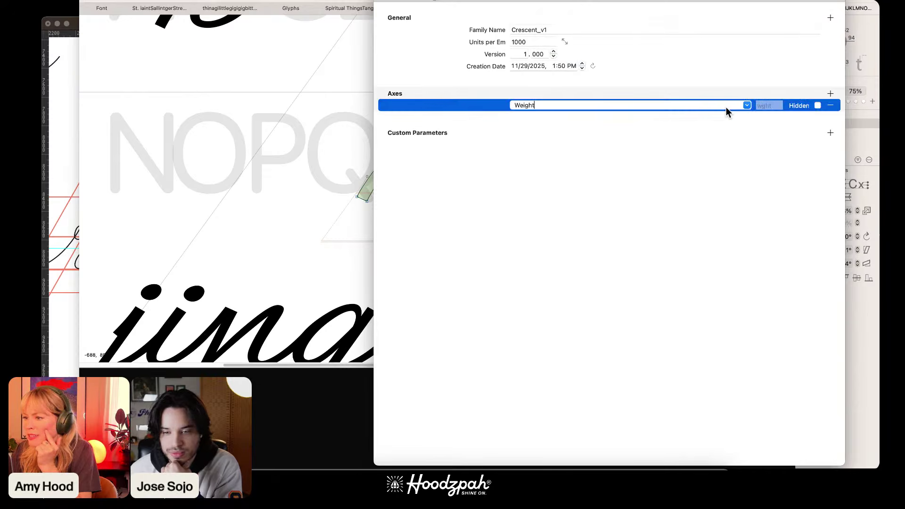
{"action": "left_click", "coordinate": [743, 104]}
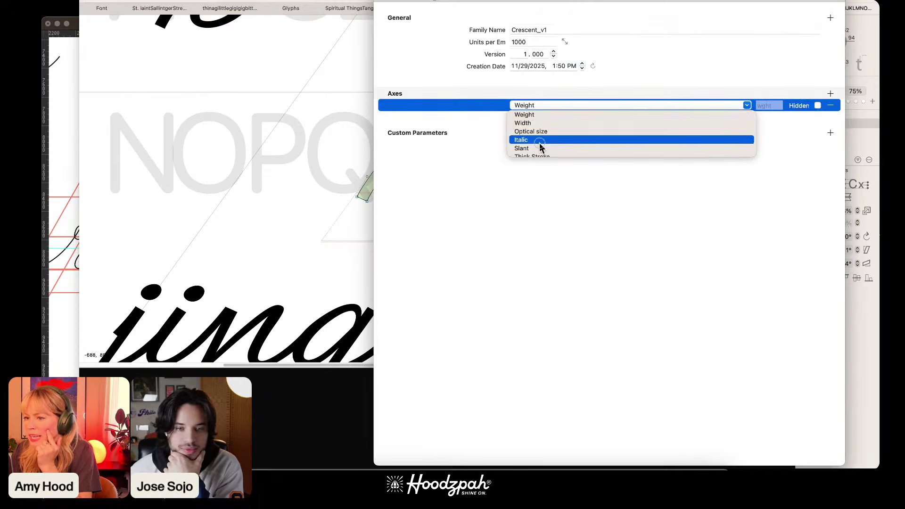
{"action": "left_click", "coordinate": [608, 140]}
{"action": "left_click", "coordinate": [746, 105]}
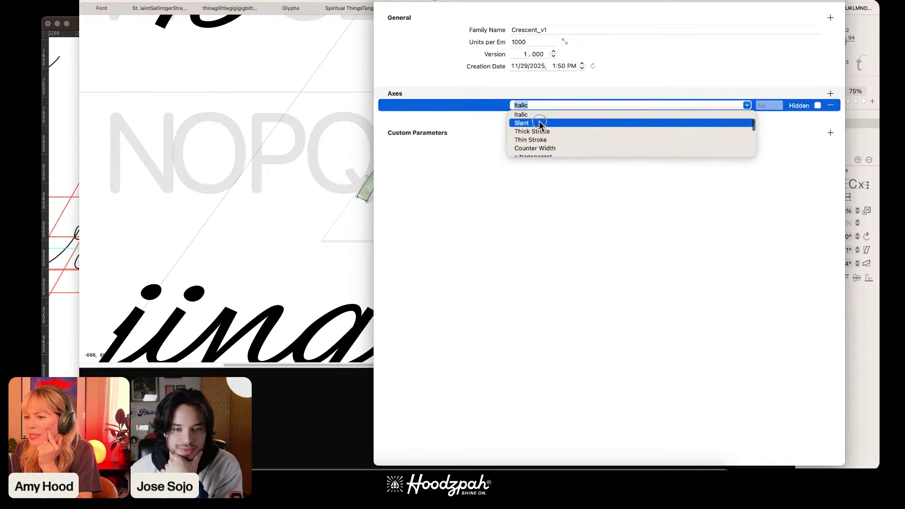
{"action": "left_click", "coordinate": [537, 122]}
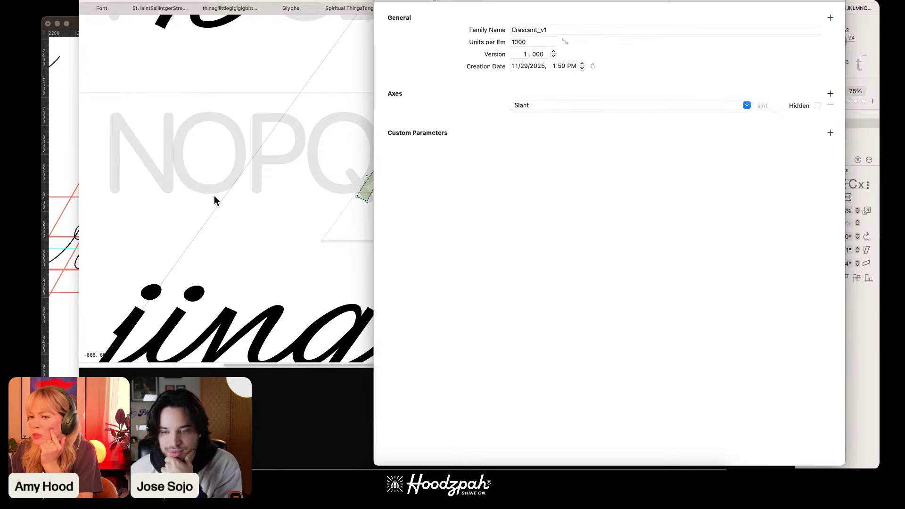
{"action": "left_click", "coordinate": [337, 95]}
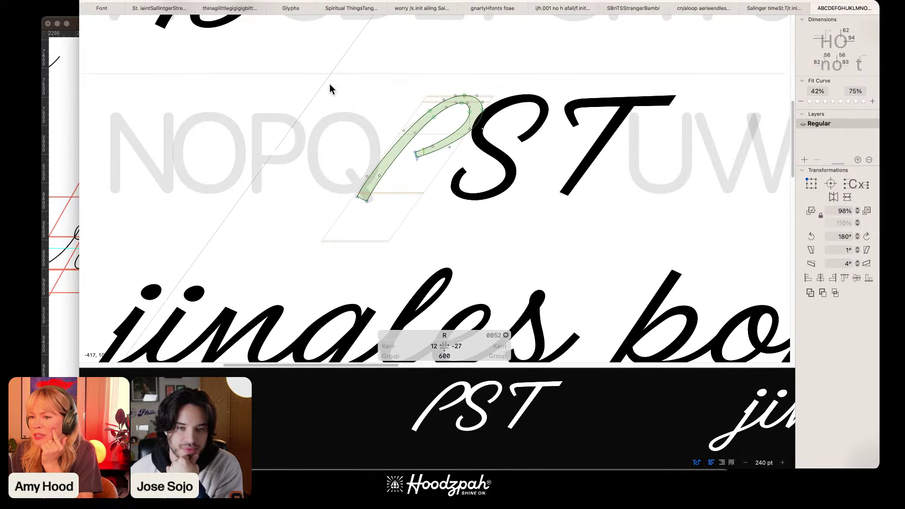
Step: Examine the partial R's outline and its spacing beside the S and T, at both close and distant views
{"action": "key", "text": "super+plus"}
{"action": "key", "text": "super+plus"}
{"action": "key", "text": "super+plus"}
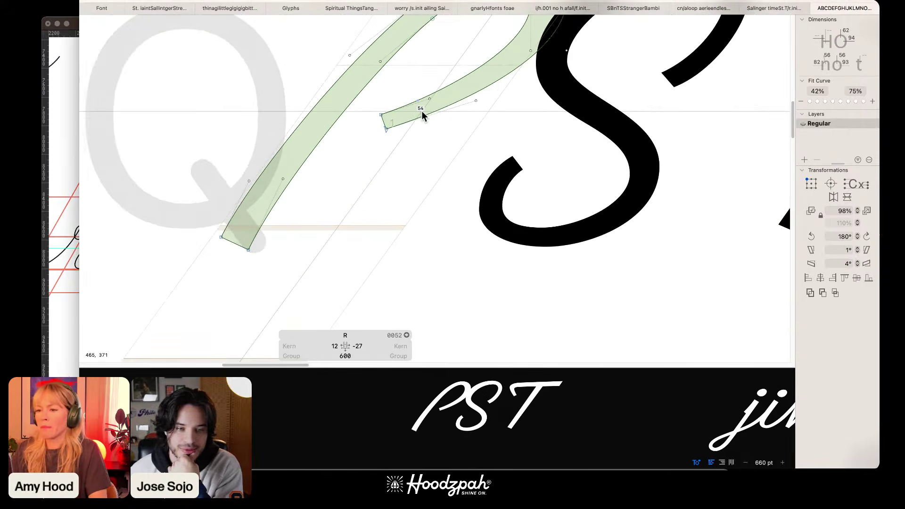
{"action": "key", "text": "space"}
{"action": "left_click_drag", "start_coordinate": [398, 158], "coordinate": [456, 265]}
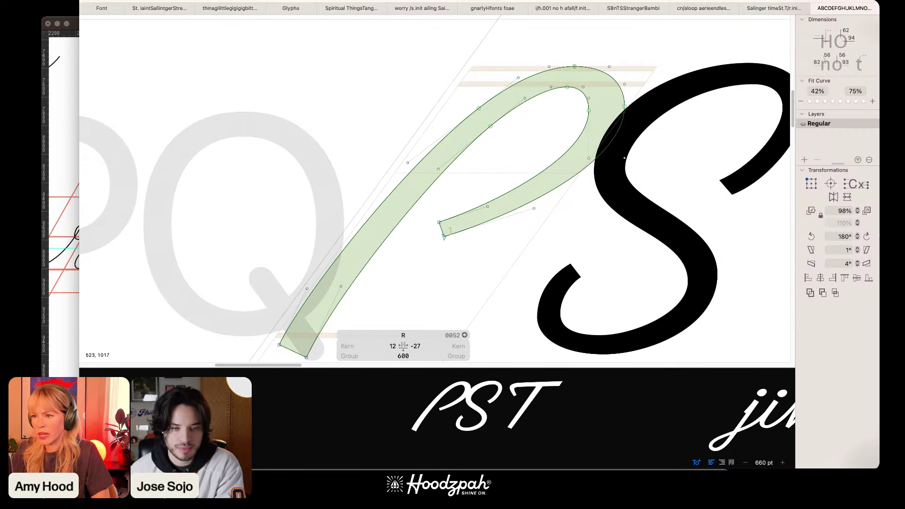
{"action": "key", "text": "l"}
{"action": "scroll", "coordinate": [467, 163], "scroll_direction": "down", "scroll_amount": 5}
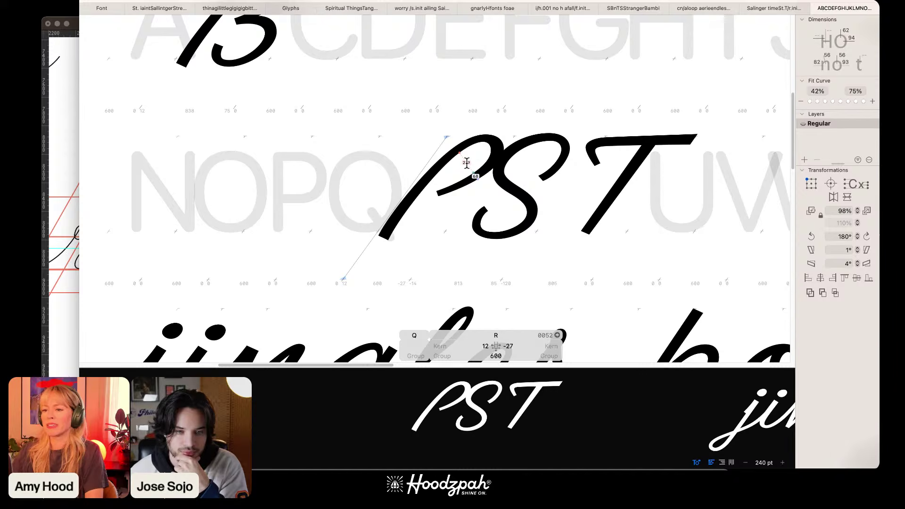
{"action": "scroll", "coordinate": [466, 162], "scroll_direction": "up", "scroll_amount": 2}
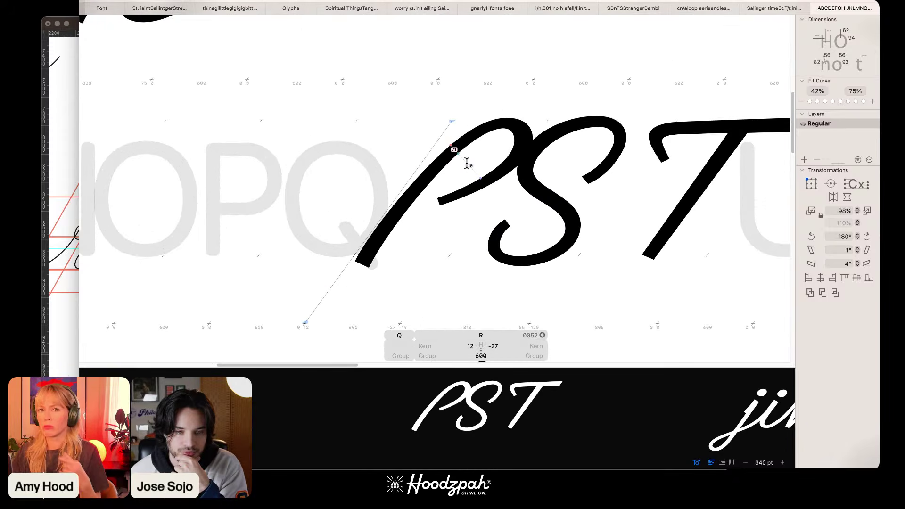
{"action": "scroll", "coordinate": [520, 169], "scroll_direction": "up", "scroll_amount": 2}
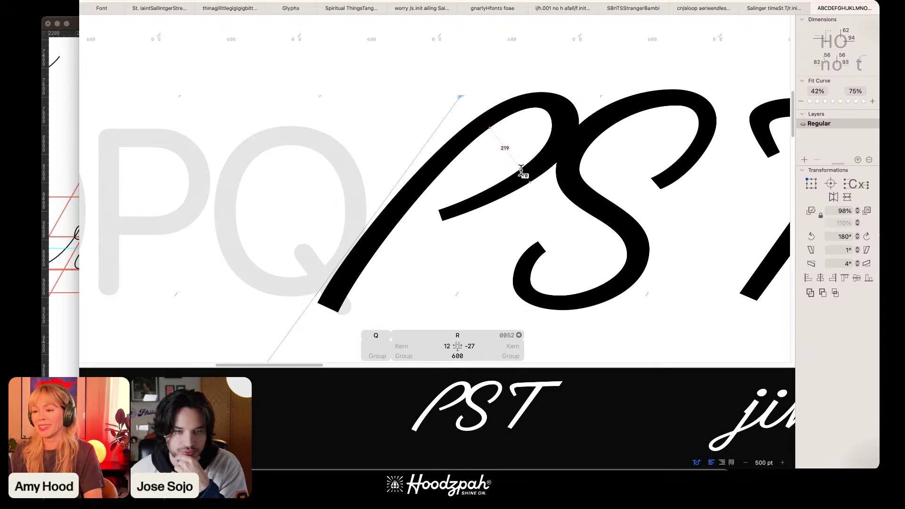
{"action": "type", "text": "v"}
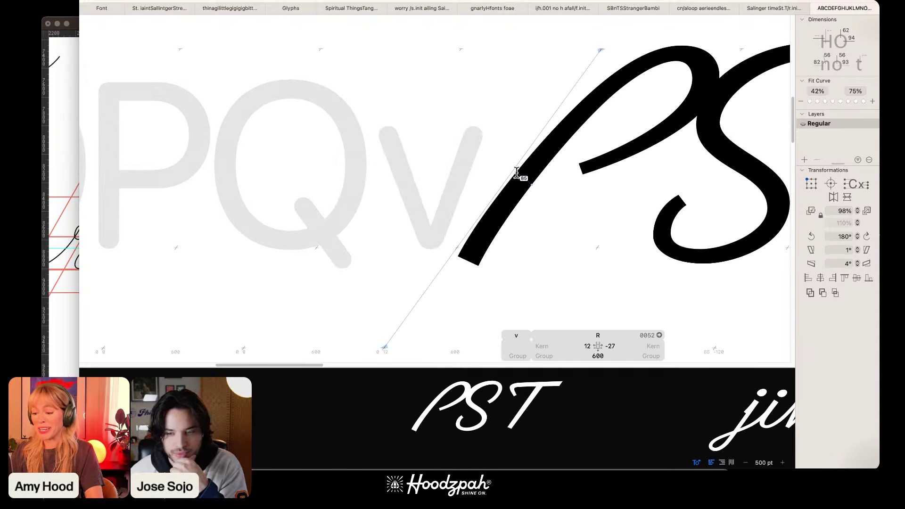
{"action": "key", "text": "BackSpace"}
{"action": "scroll", "coordinate": [516, 172], "scroll_direction": "down", "scroll_amount": 4}
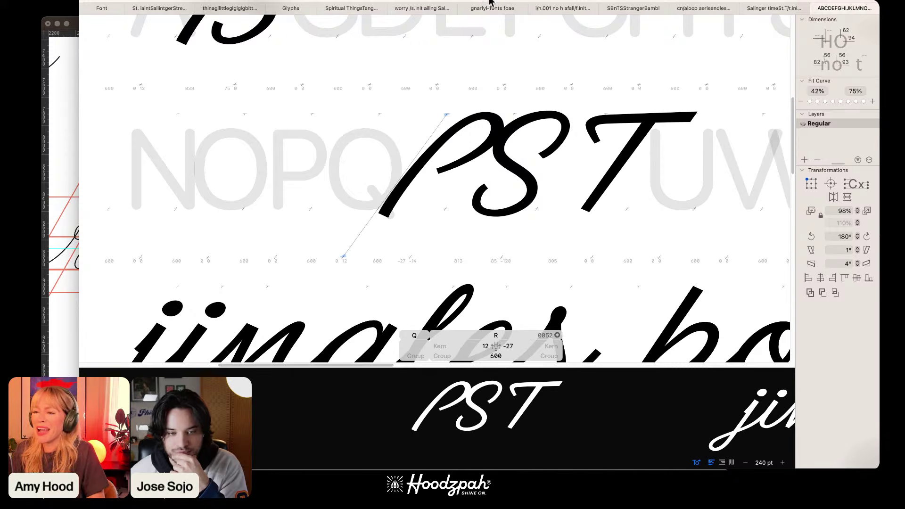
{"action": "scroll", "coordinate": [397, 165], "scroll_direction": "down", "scroll_amount": 3}
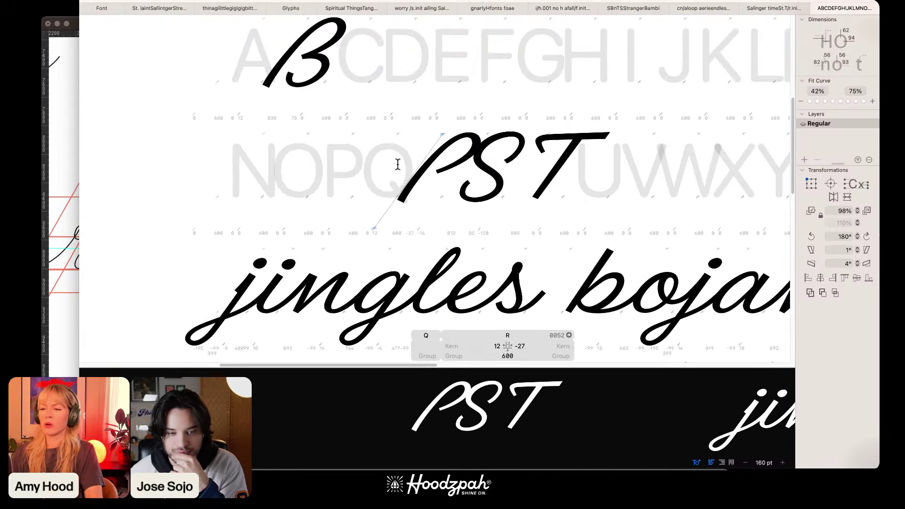
{"action": "scroll", "coordinate": [397, 164], "scroll_direction": "down", "scroll_amount": 3}
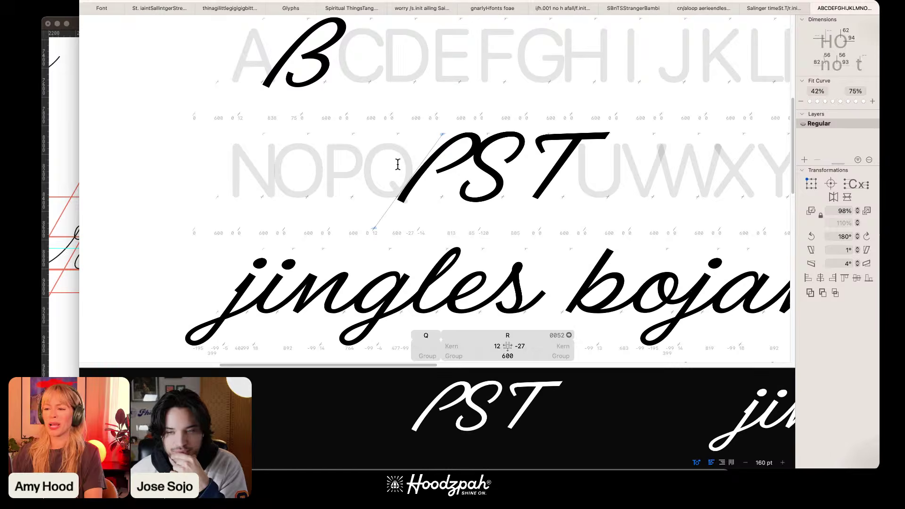
{"action": "scroll", "coordinate": [386, 159], "scroll_direction": "up", "scroll_amount": 5}
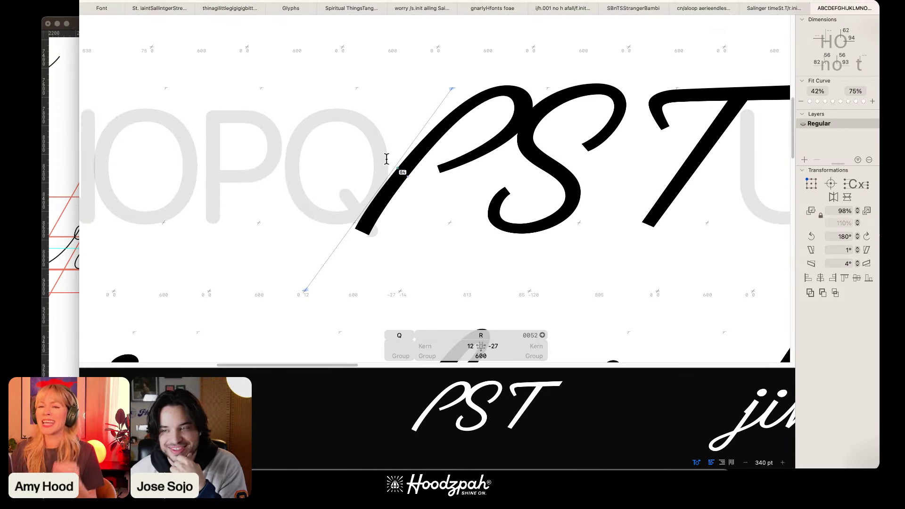
{"action": "scroll", "coordinate": [511, 242], "scroll_direction": "down", "scroll_amount": 8}
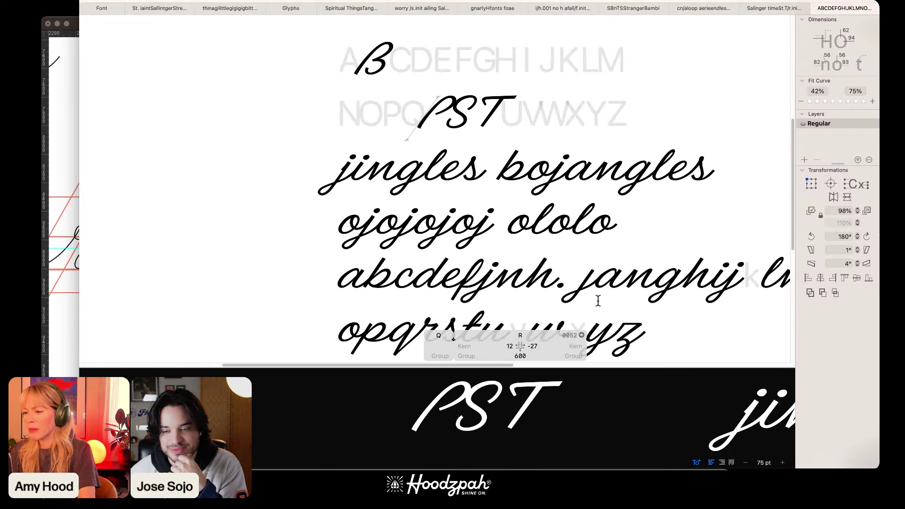
Step: Open the empty k glyph between j and l for editing and paste the copied k paths into it
{"action": "double_click", "coordinate": [753, 275]}
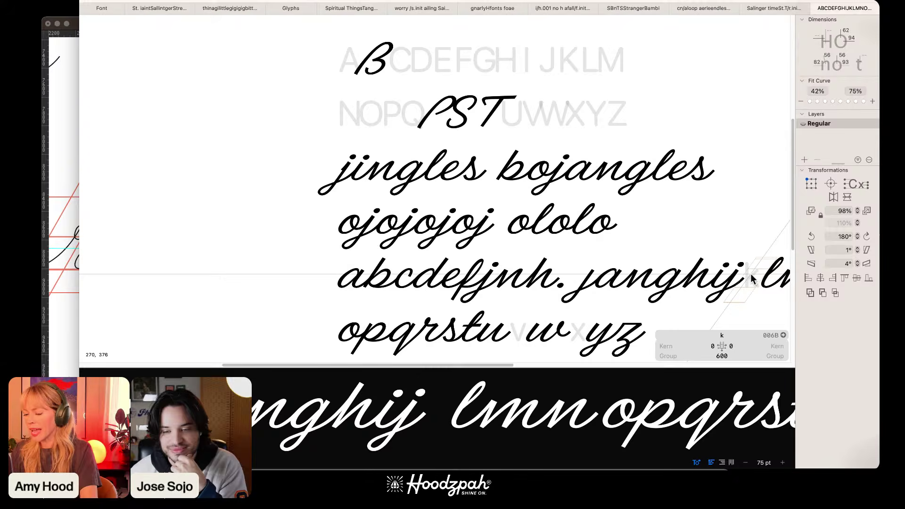
{"action": "key", "text": "super+plus"}
{"action": "key", "text": "super+plus"}
{"action": "key", "text": "super+plus"}
{"action": "key", "text": "super+plus"}
{"action": "left_click_drag", "start_coordinate": [752, 276], "coordinate": [80, 200]}
{"action": "left_click_drag", "start_coordinate": [623, 253], "coordinate": [260, 152]}
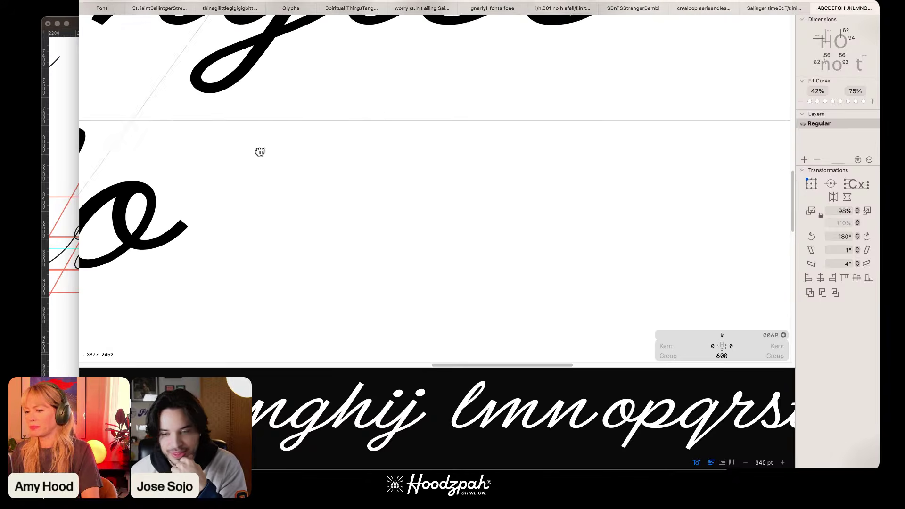
{"action": "left_click_drag", "start_coordinate": [758, 278], "coordinate": [419, 71]}
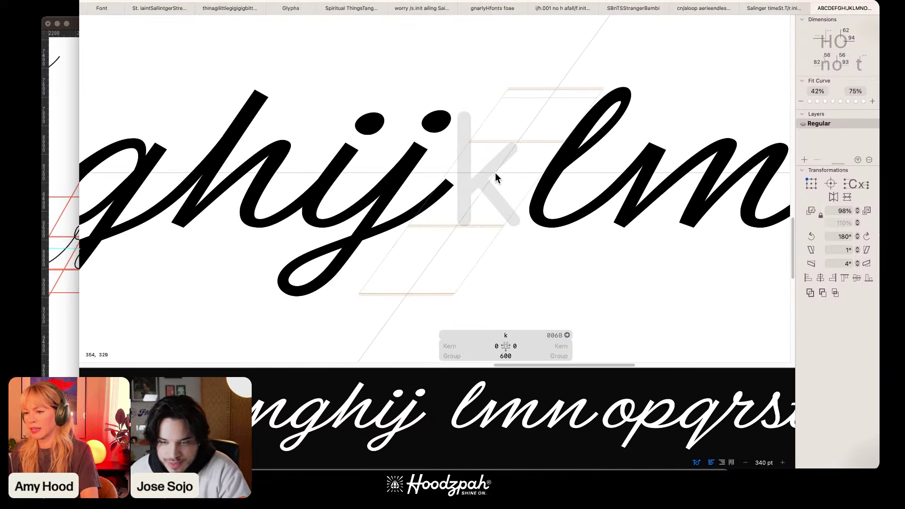
{"action": "key", "text": "super+v"}
{"action": "left_click", "coordinate": [492, 165]}
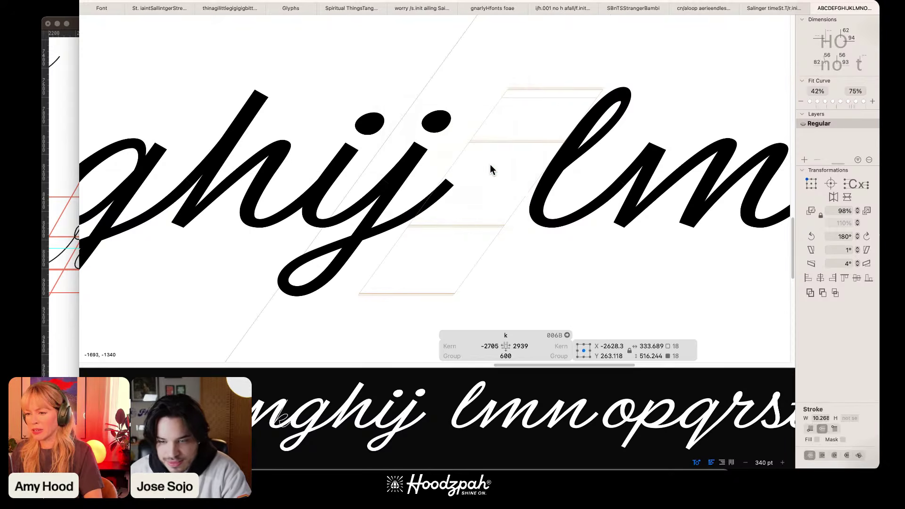
Step: Move the pasted k into its guide box between j and l, and nudge it down towards the baseline to Y 246
{"action": "scroll", "coordinate": [502, 177], "scroll_direction": "down", "scroll_amount": 4}
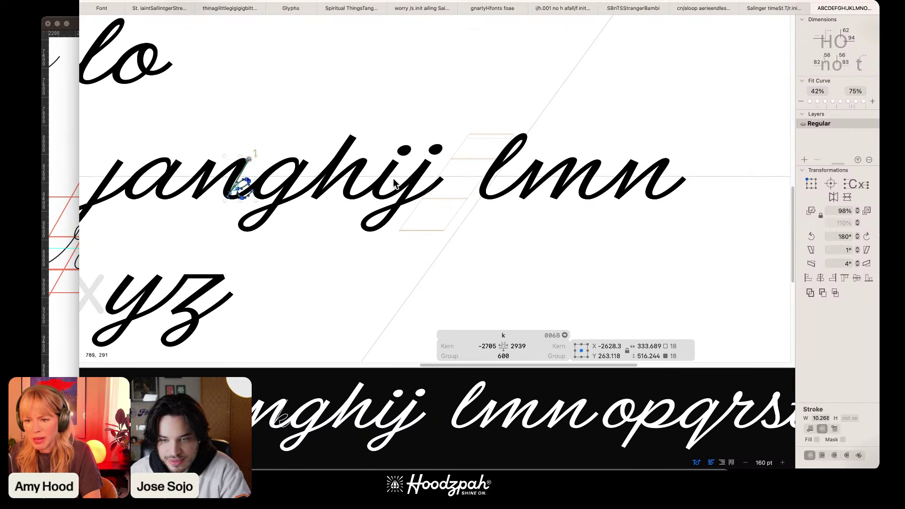
{"action": "left_click_drag", "start_coordinate": [238, 183], "coordinate": [448, 188]}
{"action": "scroll", "coordinate": [448, 188], "scroll_direction": "up", "scroll_amount": 5}
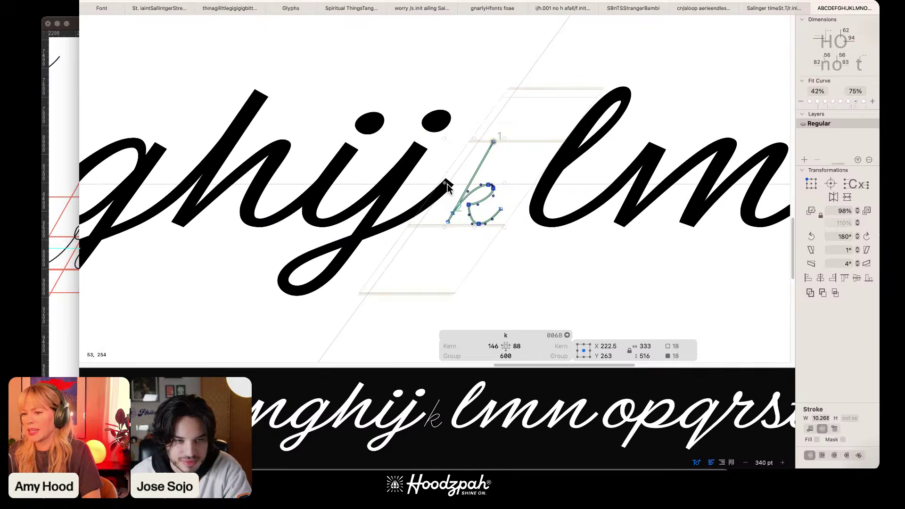
{"action": "key", "text": "Down"}
{"action": "key", "text": "Down"}
{"action": "key", "text": "Down"}
{"action": "key", "text": "Down"}
{"action": "key", "text": "Down"}
{"action": "key", "text": "Down"}
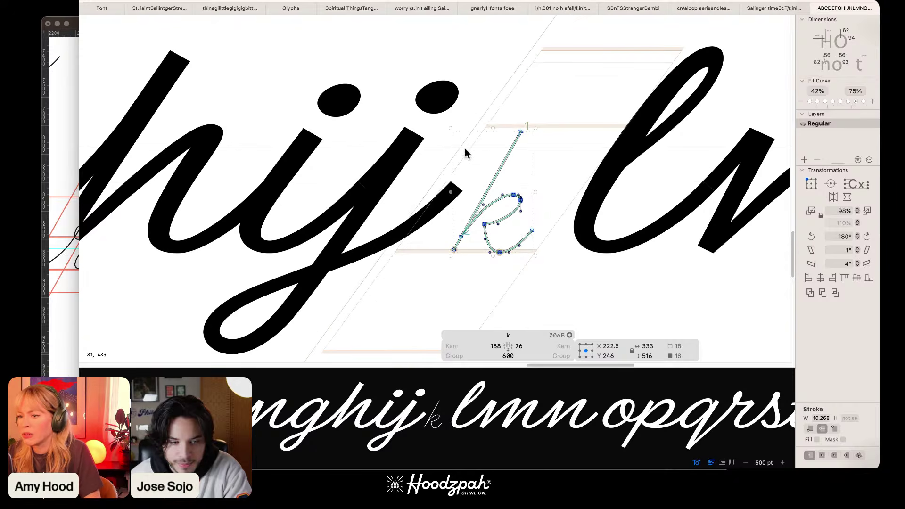
Step: Scale the k up proportionally to the ascender line, about 557 × 862 units, and deselect it
{"action": "left_click_drag", "start_coordinate": [493, 128], "coordinate": [551, 45]}
{"action": "left_click", "coordinate": [474, 67]}
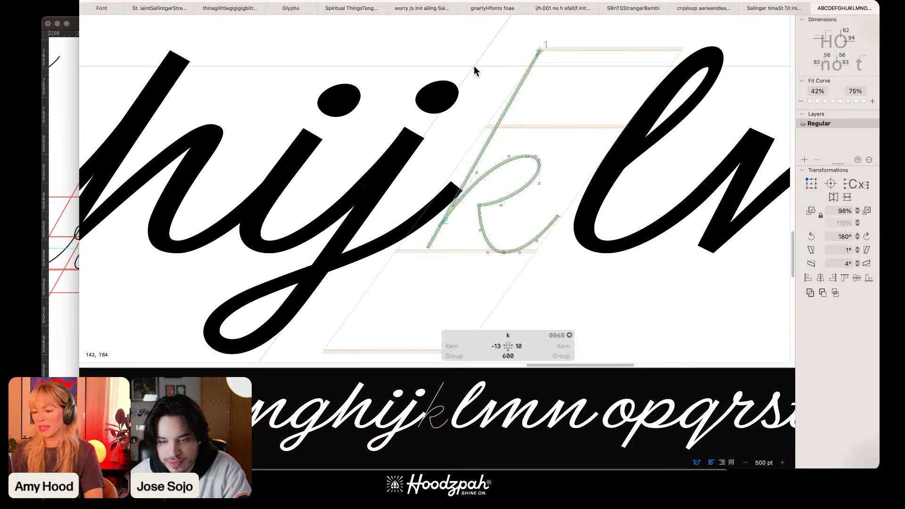
Step: Select the whole k and enlarge it slightly from its lower-left end to about 562 × 870 units at the baseline
{"action": "key", "text": "super+minus"}
{"action": "key", "text": "super+a"}
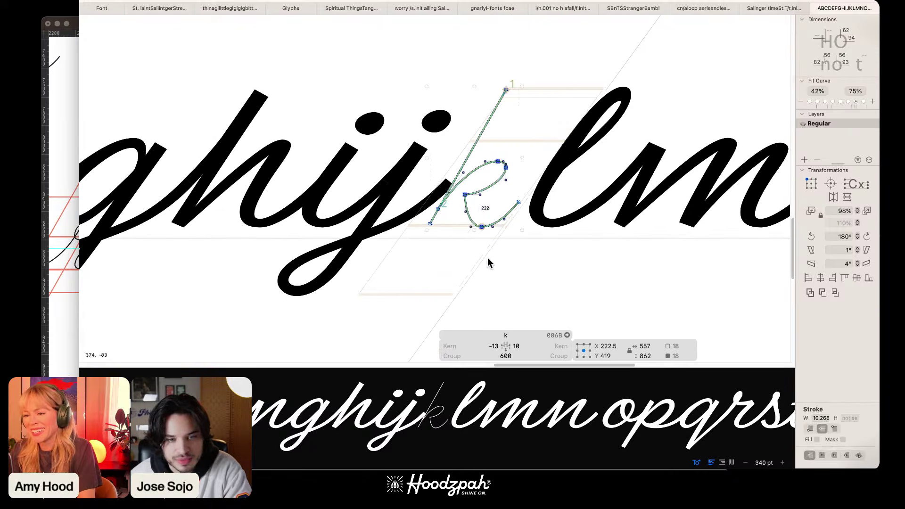
{"action": "key", "text": "super+plus"}
{"action": "key", "text": "super+plus"}
{"action": "key", "text": "super+plus"}
{"action": "scroll", "coordinate": [485, 230], "scroll_direction": "down", "scroll_amount": 3}
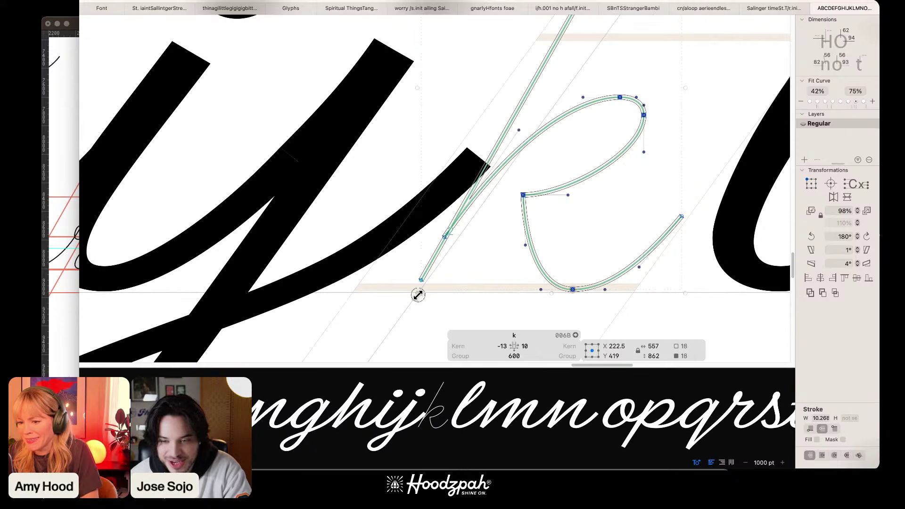
{"action": "left_click_drag", "start_coordinate": [416, 294], "coordinate": [416, 296]}
{"action": "key", "text": "super+minus"}
{"action": "key", "text": "super+minus"}
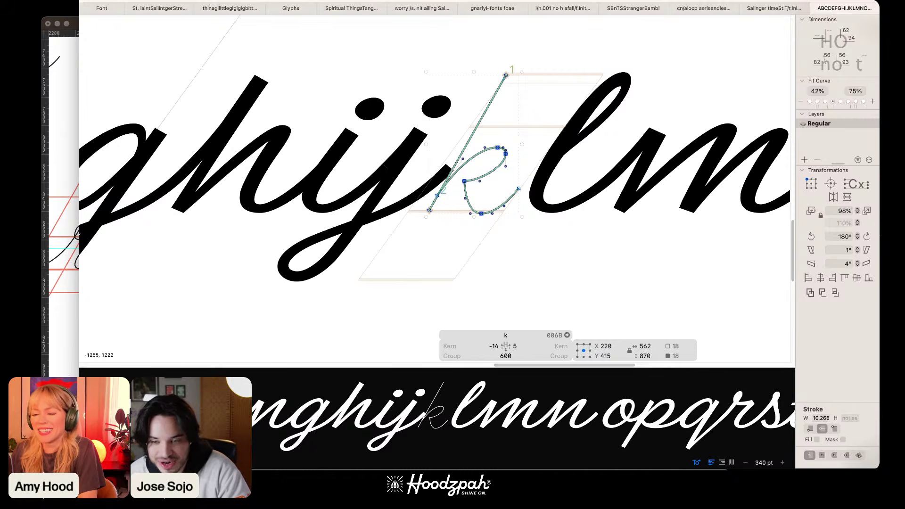
Step: Insert an extra curve point on the lower-right side of the k's loop with the Pen tool
{"action": "left_click", "coordinate": [143, 1]}
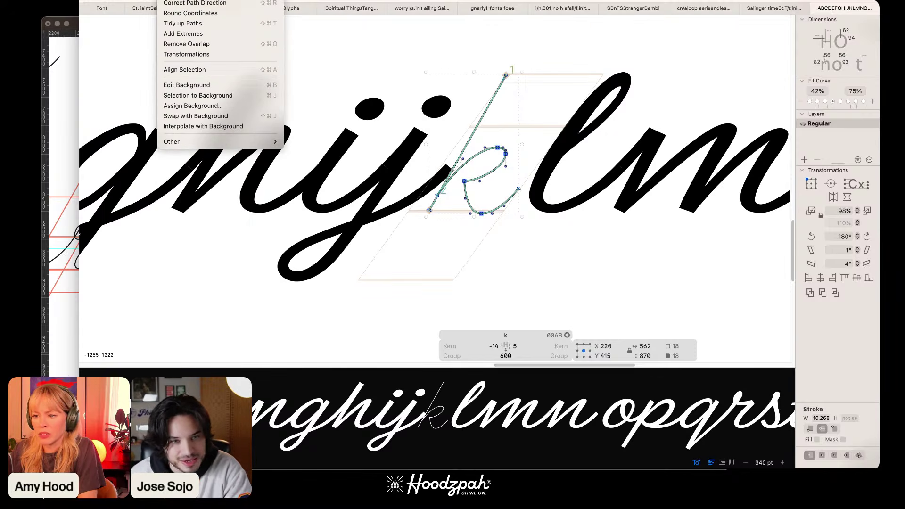
{"action": "left_click", "coordinate": [526, 166]}
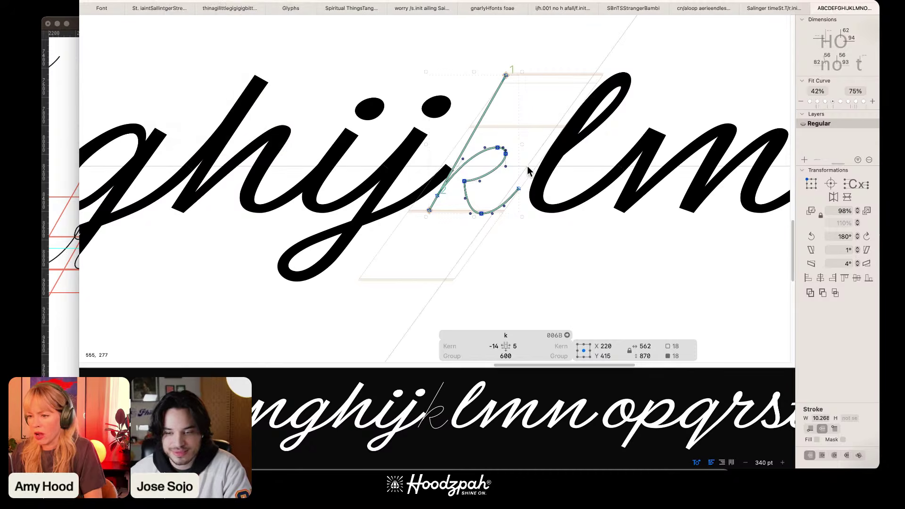
{"action": "key", "text": "super+plus"}
{"action": "key", "text": "super+plus"}
{"action": "key", "text": "super+plus"}
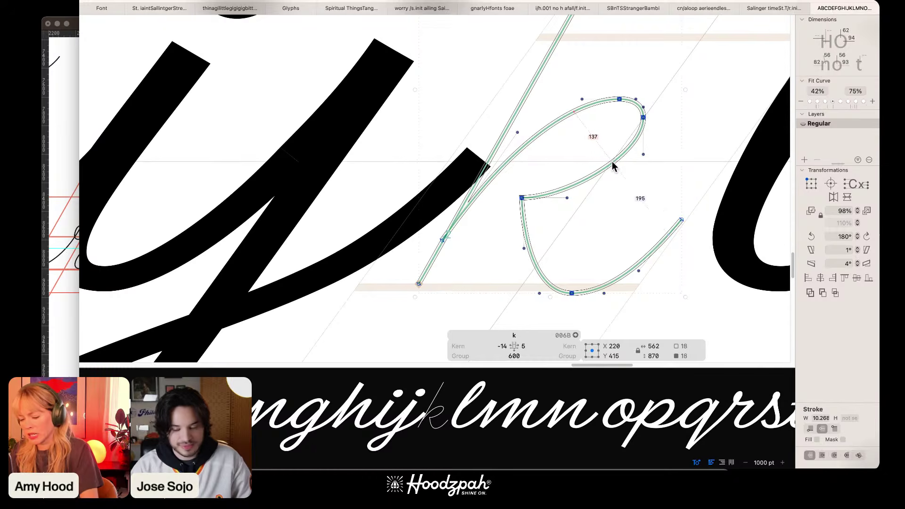
{"action": "key", "text": "p"}
{"action": "left_click", "coordinate": [614, 162]}
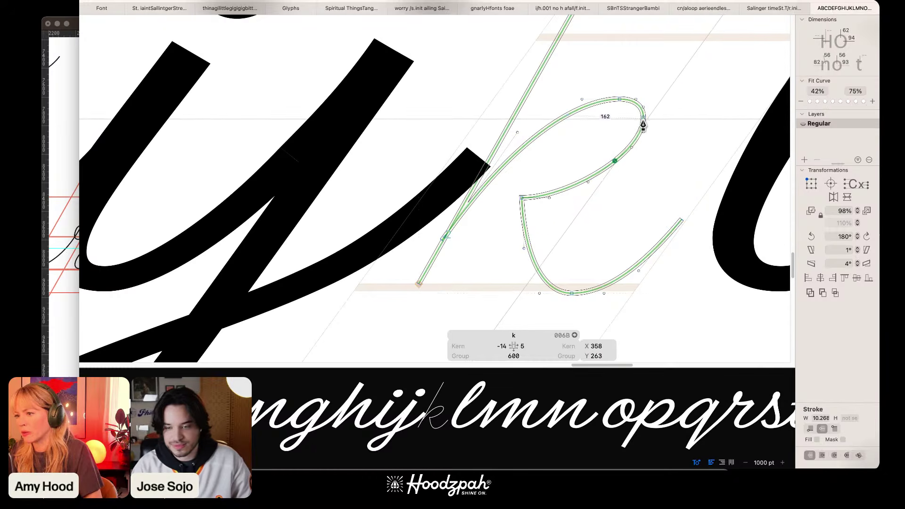
Step: Delete the point at the rightmost extreme of the k's loop and deselect the curve
{"action": "key", "text": "v"}
{"action": "left_click_drag", "start_coordinate": [729, 163], "coordinate": [642, 116]}
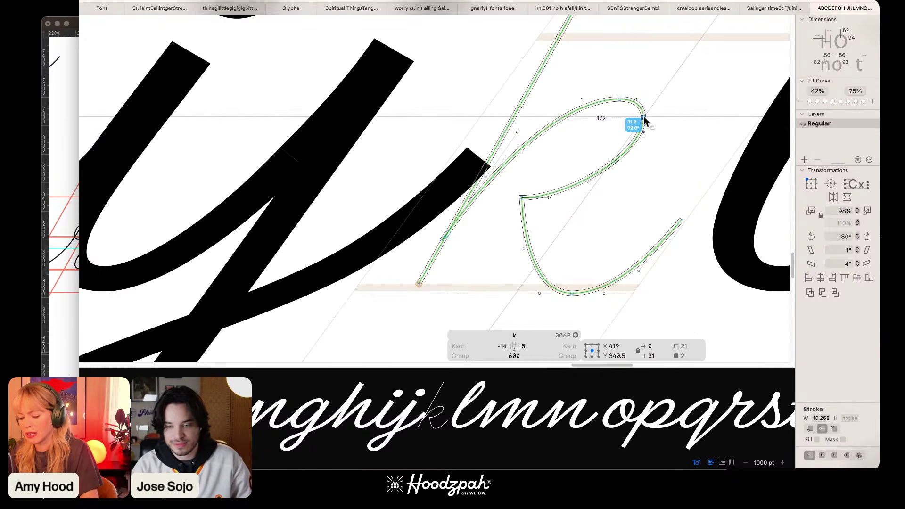
{"action": "left_click", "coordinate": [619, 99]}
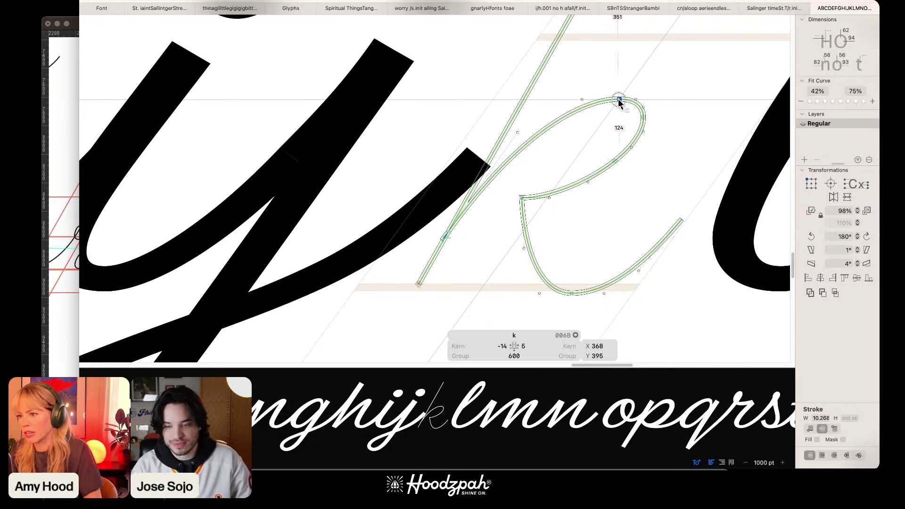
{"action": "left_click", "coordinate": [643, 118]}
{"action": "key", "text": "BackSpace"}
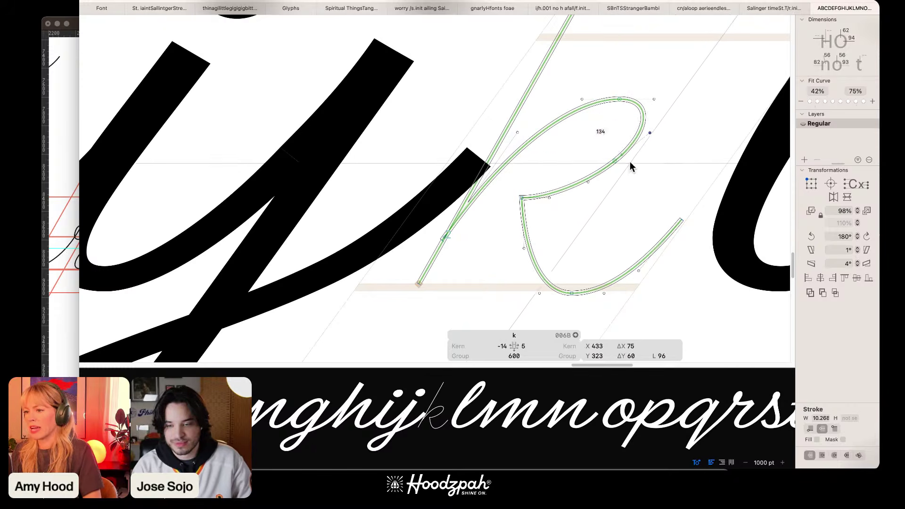
{"action": "left_click_drag", "start_coordinate": [630, 165], "coordinate": [660, 114]}
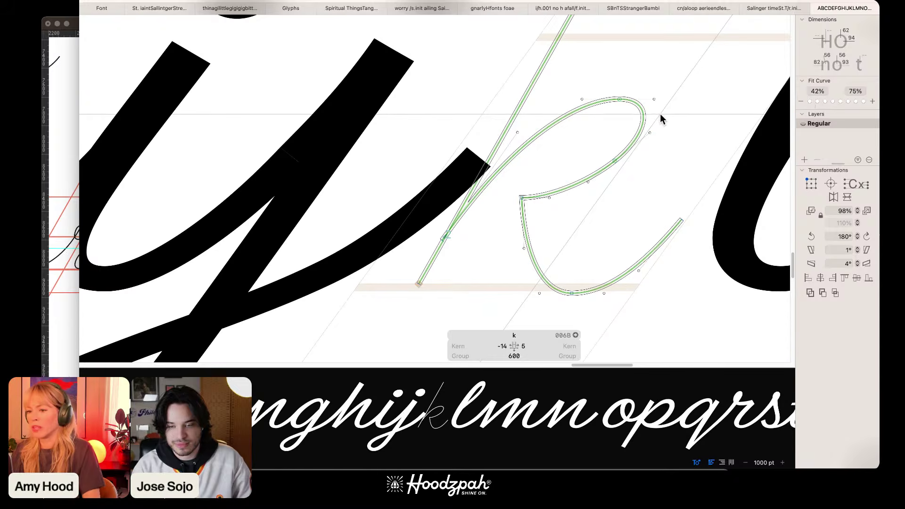
Step: Apply Add Extremes to all the paths of the k
{"action": "key", "text": "super+a"}
{"action": "key", "text": "super+minus"}
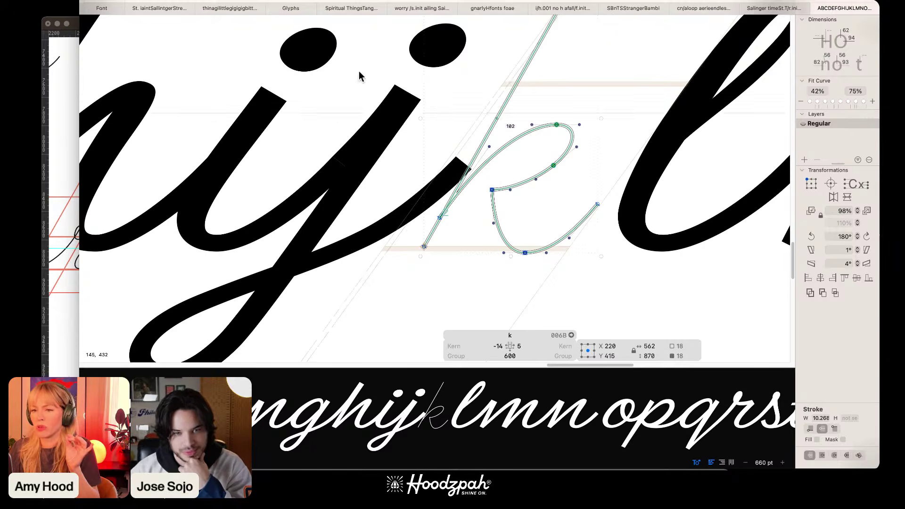
{"action": "left_click", "coordinate": [170, 1]}
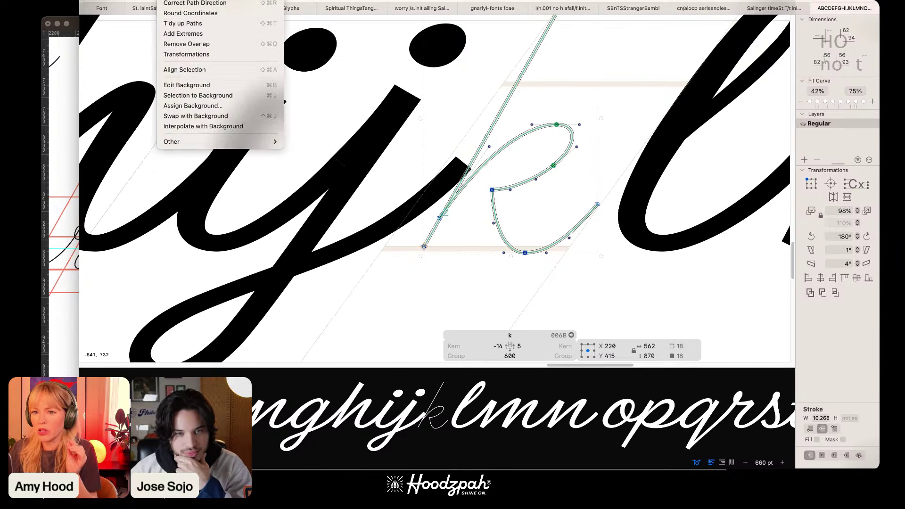
{"action": "left_click", "coordinate": [188, 34]}
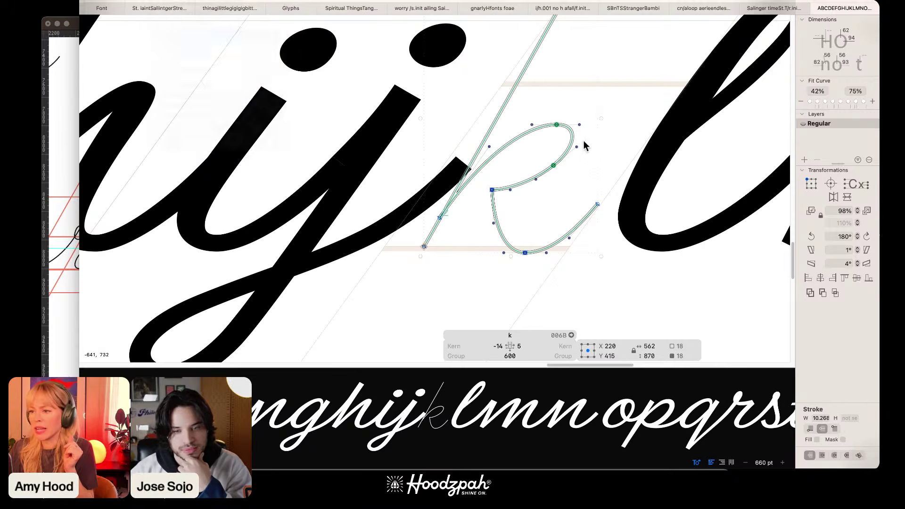
Step: Delete the extra non-extreme point on the lower-right side of the k's loop
{"action": "left_click", "coordinate": [598, 137]}
{"action": "key", "text": "super+plus"}
{"action": "key", "text": "super+plus"}
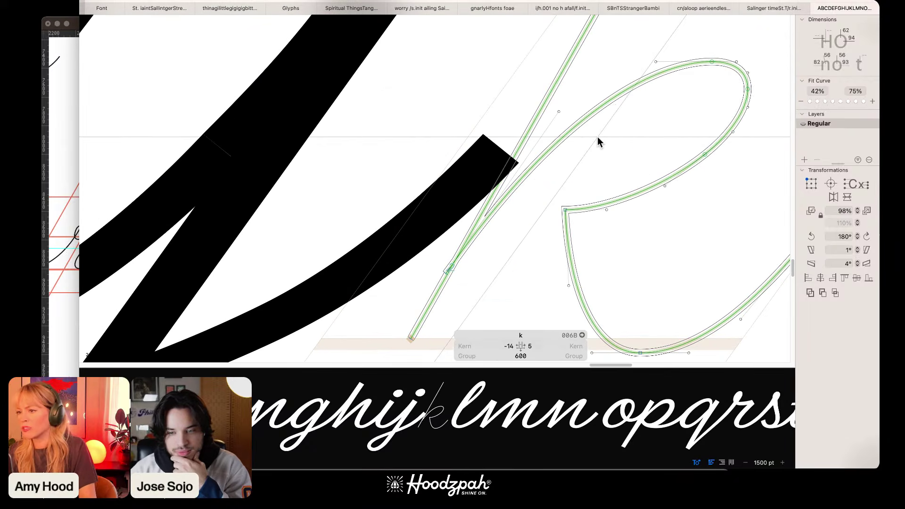
{"action": "left_click", "coordinate": [705, 154]}
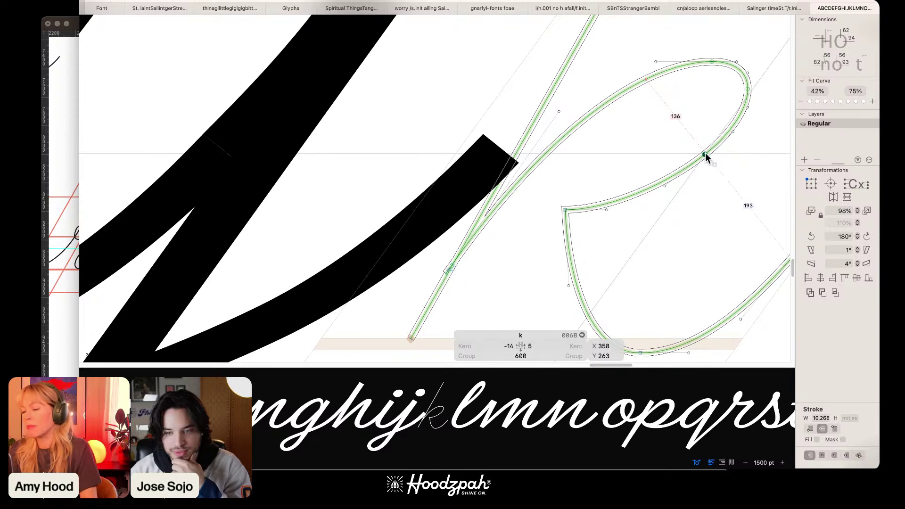
{"action": "key", "text": "BackSpace"}
Step: Examine the k beside its neighbouring letters in the edit view and in an enlarged preview
{"action": "key", "text": "super+minus"}
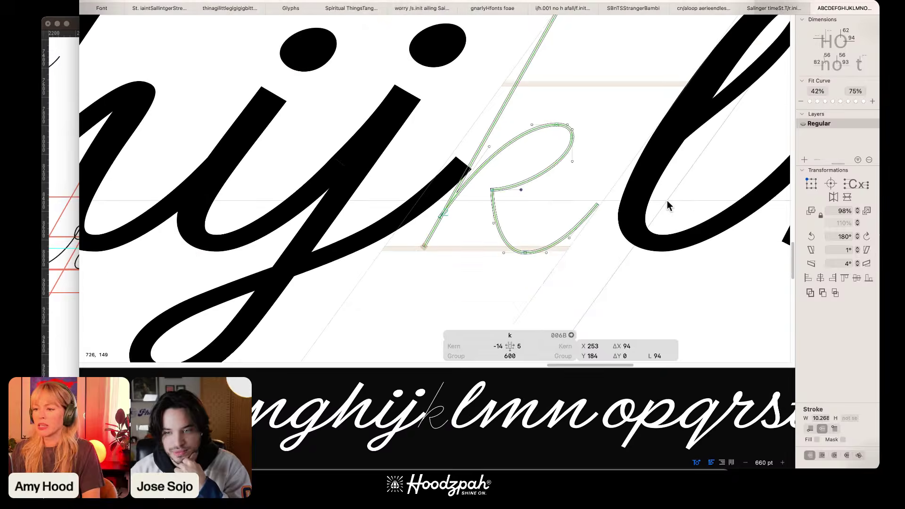
{"action": "key", "text": "super+minus"}
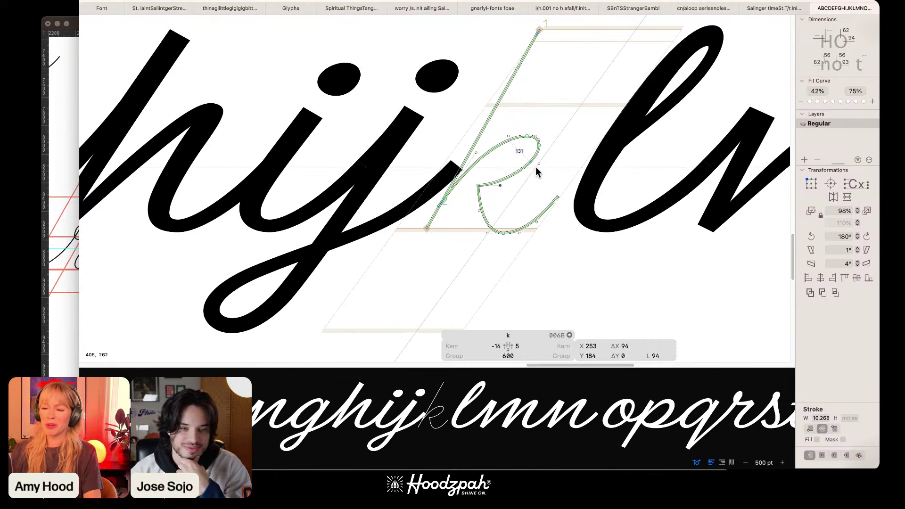
{"action": "scroll", "coordinate": [535, 167], "scroll_direction": "up", "scroll_amount": 3}
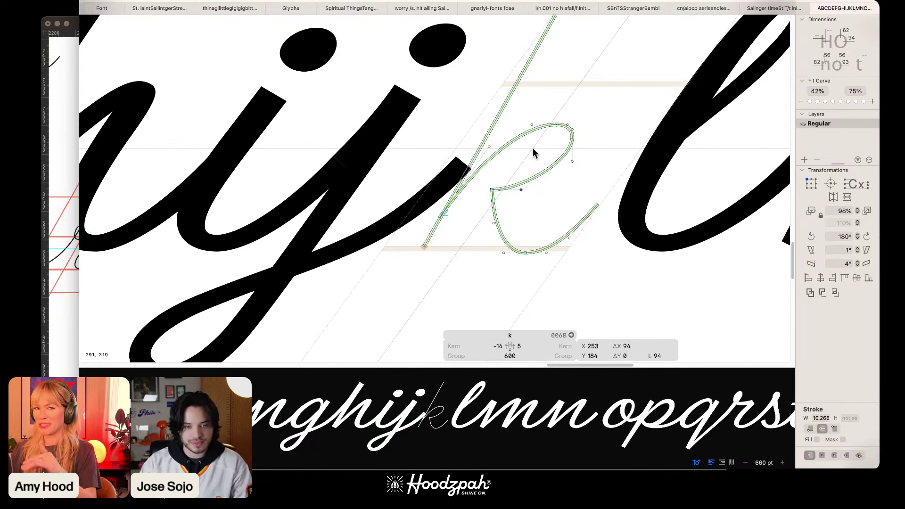
{"action": "scroll", "coordinate": [588, 91], "scroll_direction": "up", "scroll_amount": 3}
{"action": "scroll", "coordinate": [588, 91], "scroll_direction": "down", "scroll_amount": 3}
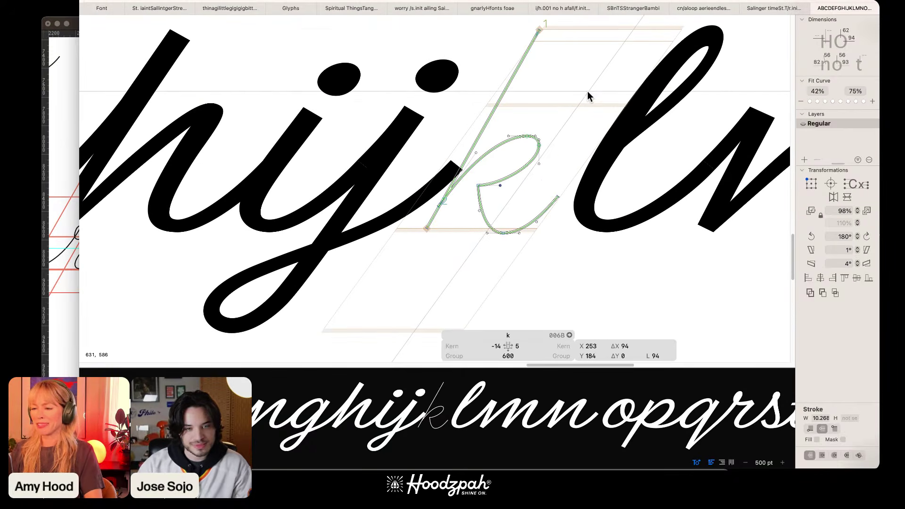
{"action": "left_click_drag", "start_coordinate": [569, 94], "coordinate": [519, 147]}
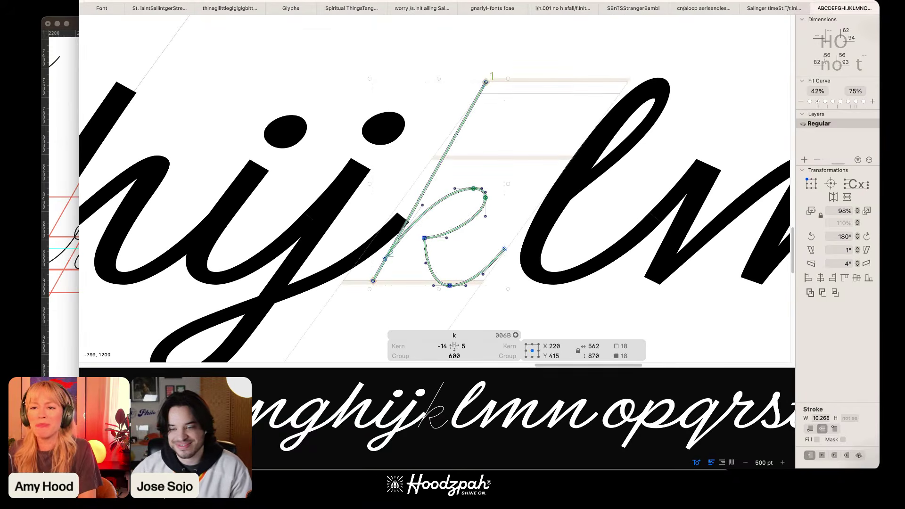
{"action": "left_click", "coordinate": [170, 1]}
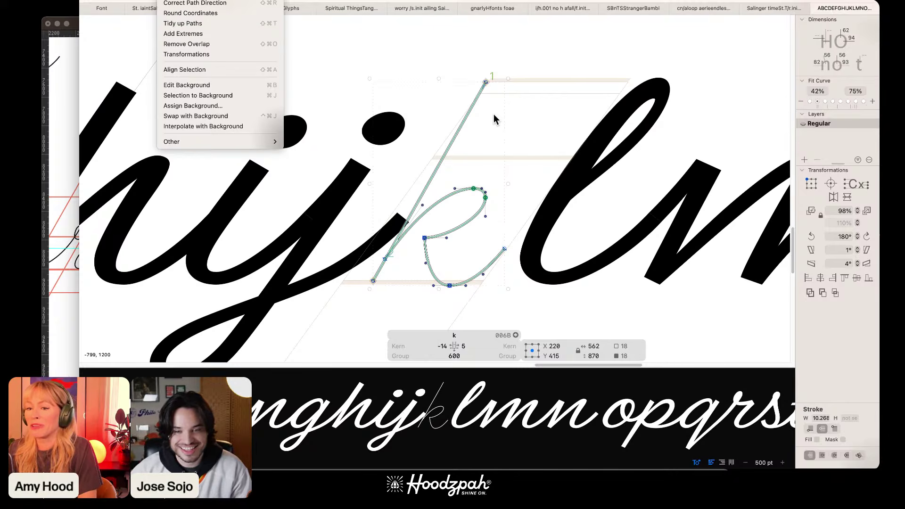
{"action": "left_click", "coordinate": [509, 120]}
{"action": "key", "text": "super+plus"}
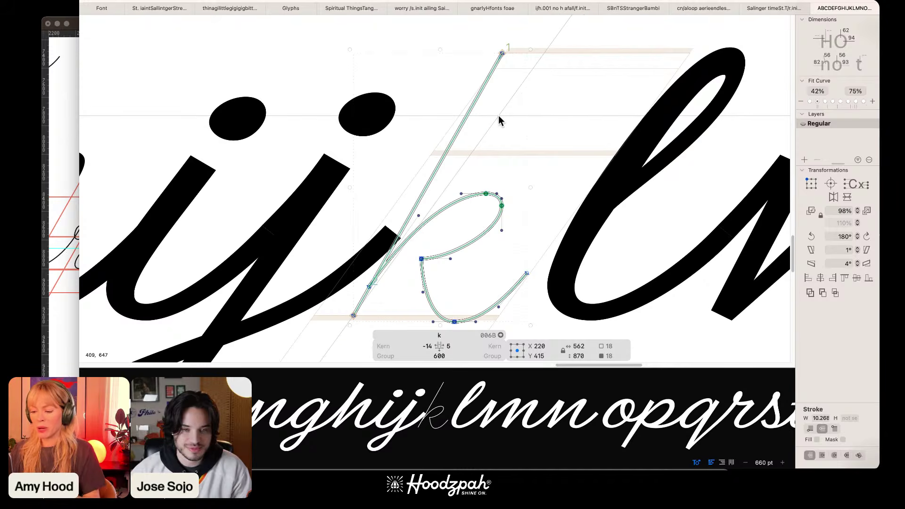
{"action": "key", "text": "super+minus"}
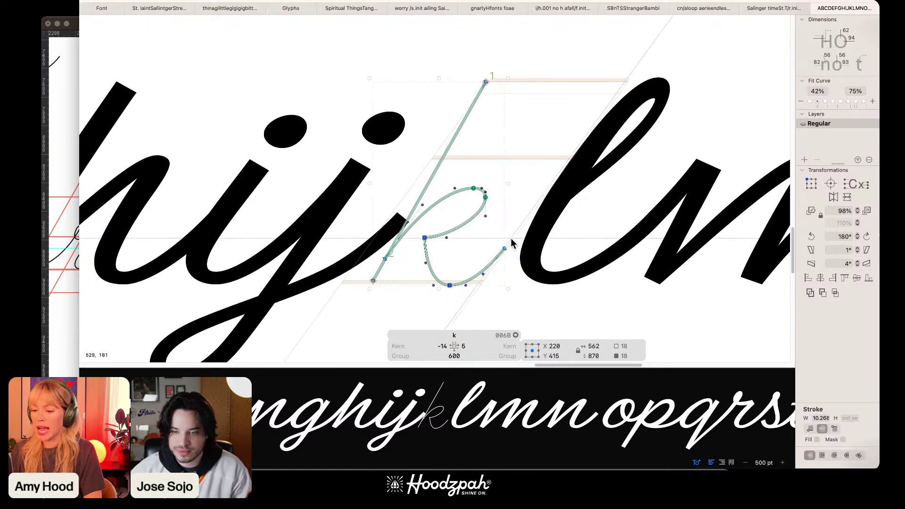
{"action": "left_click_drag", "start_coordinate": [457, 369], "coordinate": [456, 63]}
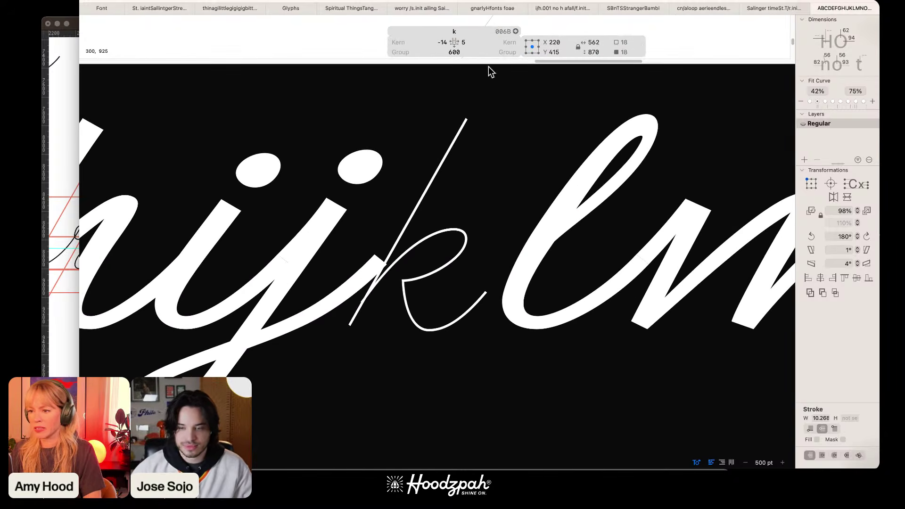
{"action": "left_click_drag", "start_coordinate": [487, 61], "coordinate": [487, 337]}
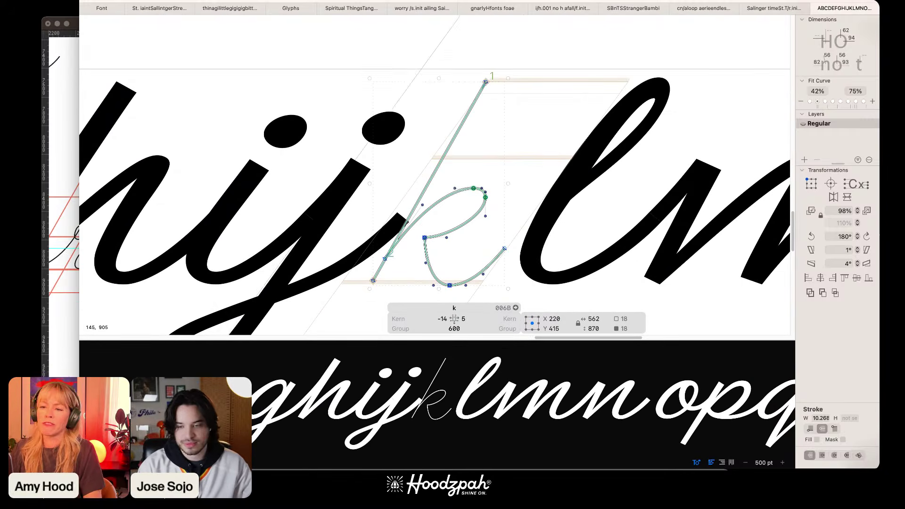
Step: Scale the k's loop-and-leg path up to the x-height line, about 668 × 541 units, and shift it about 20 units right along the stem
{"action": "left_click", "coordinate": [505, 191]}
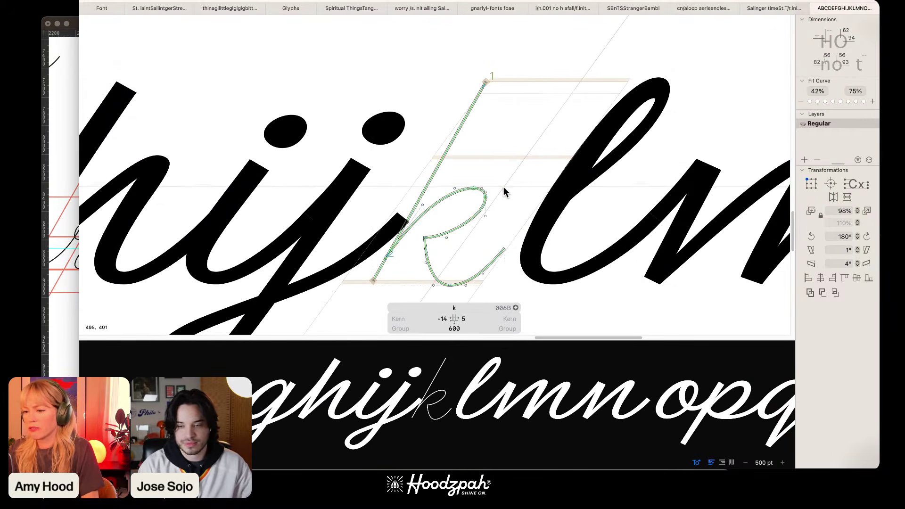
{"action": "double_click", "coordinate": [481, 195]}
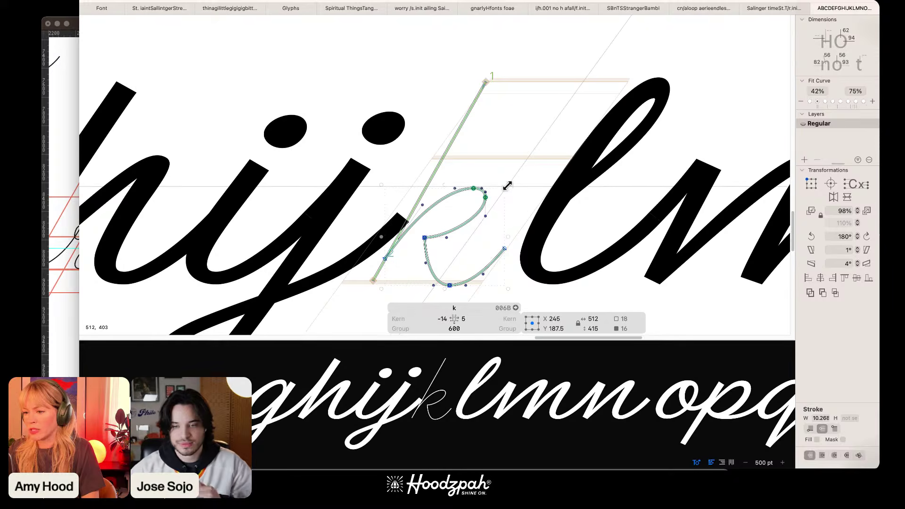
{"action": "left_click_drag", "start_coordinate": [506, 186], "coordinate": [543, 156]}
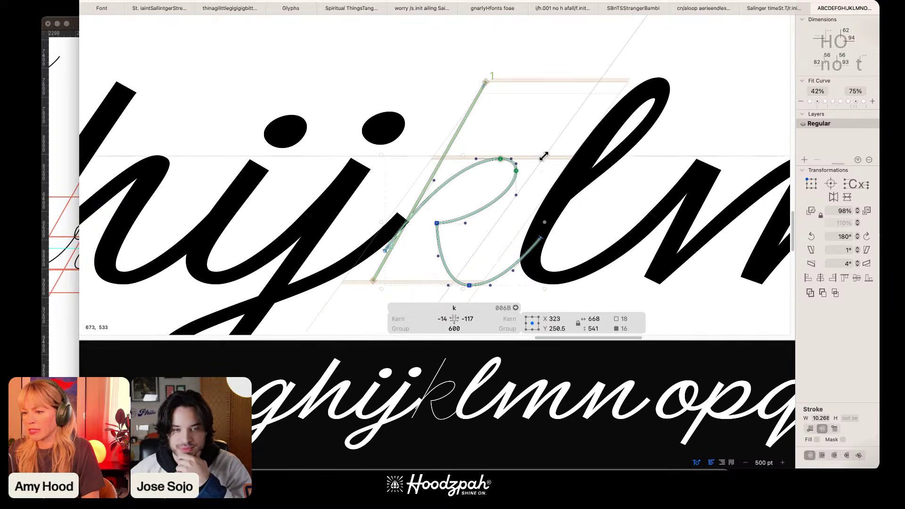
{"action": "key", "text": "shift+Right"}
{"action": "key", "text": "shift+Right"}
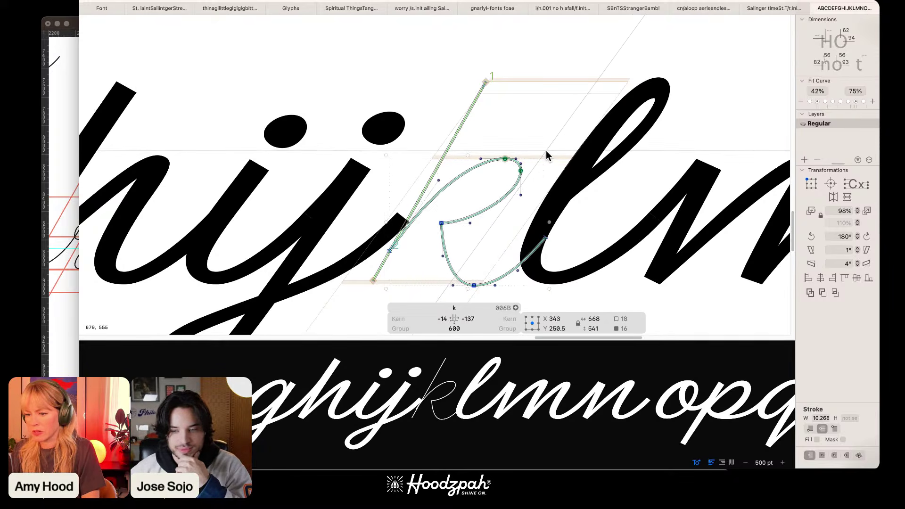
Step: Apply Tidy up Paths to the whole k
{"action": "key", "text": "super+a"}
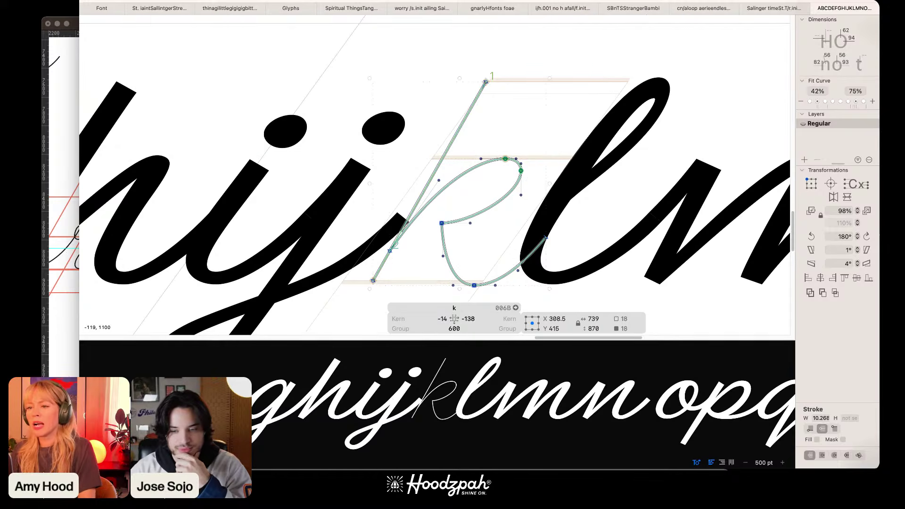
{"action": "left_click", "coordinate": [170, 1]}
{"action": "left_click", "coordinate": [188, 23]}
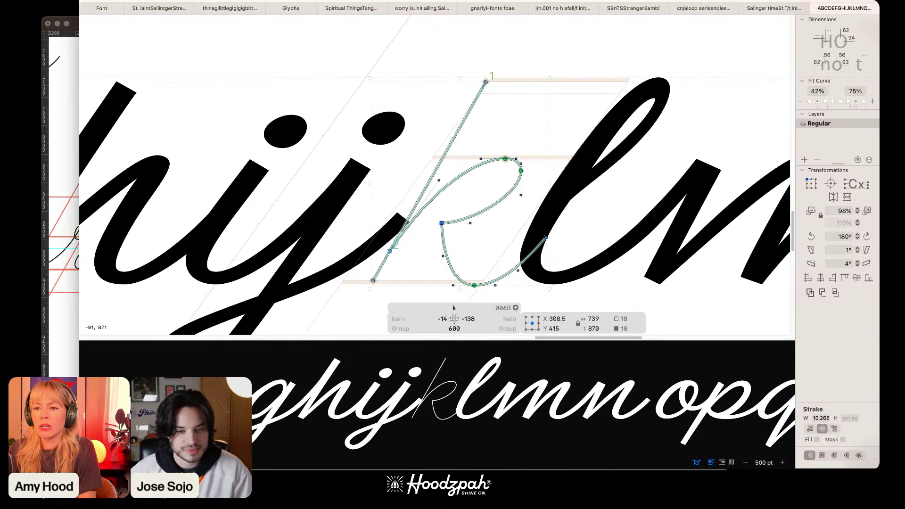
{"action": "left_click", "coordinate": [187, 1]}
{"action": "mouse_move", "coordinate": [169, 1]}
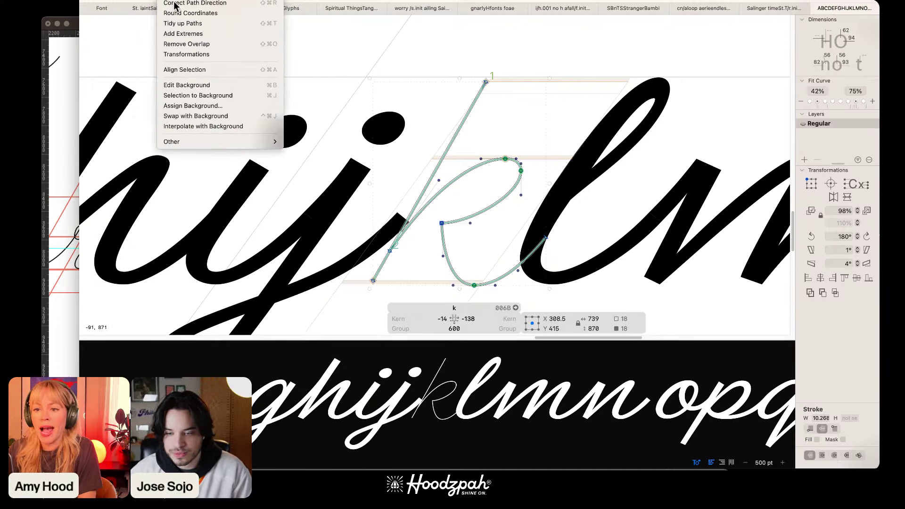
{"action": "left_click", "coordinate": [225, 55]}
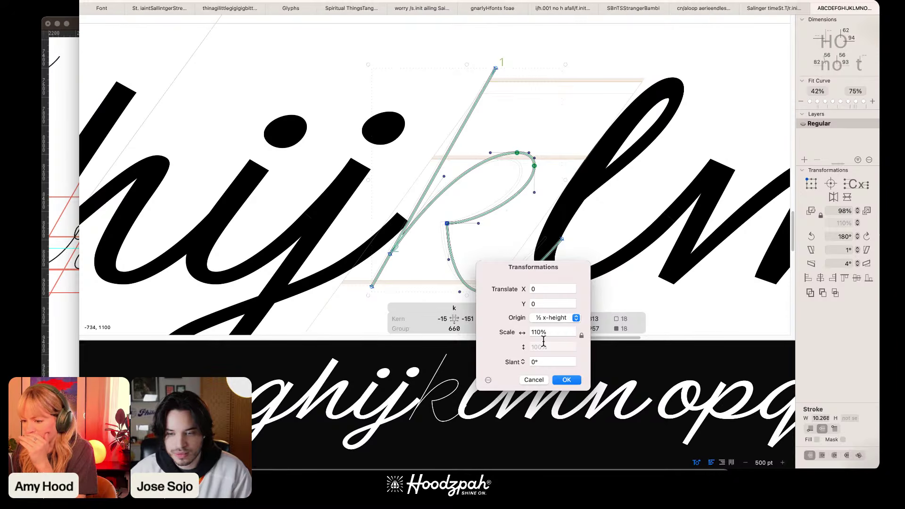
{"action": "left_click", "coordinate": [533, 380]}
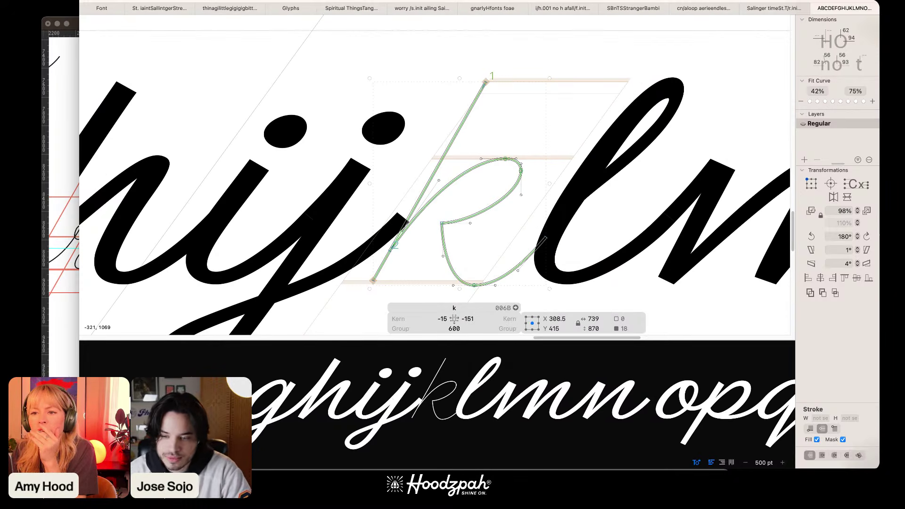
Step: Set Offset Curve to 46 horizontal and 28 vertical with Make Stroke on, and try it on the k's skeleton
{"action": "left_click", "coordinate": [191, 1]}
{"action": "left_click", "coordinate": [206, 39]}
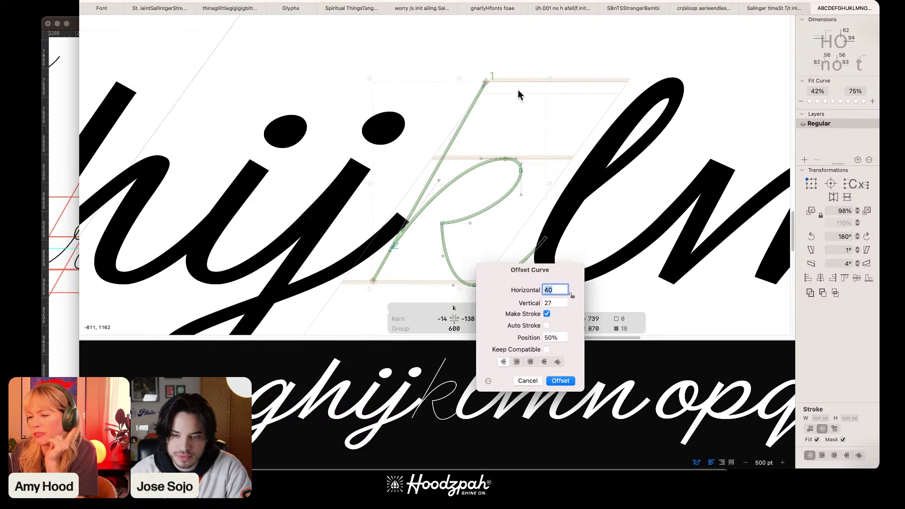
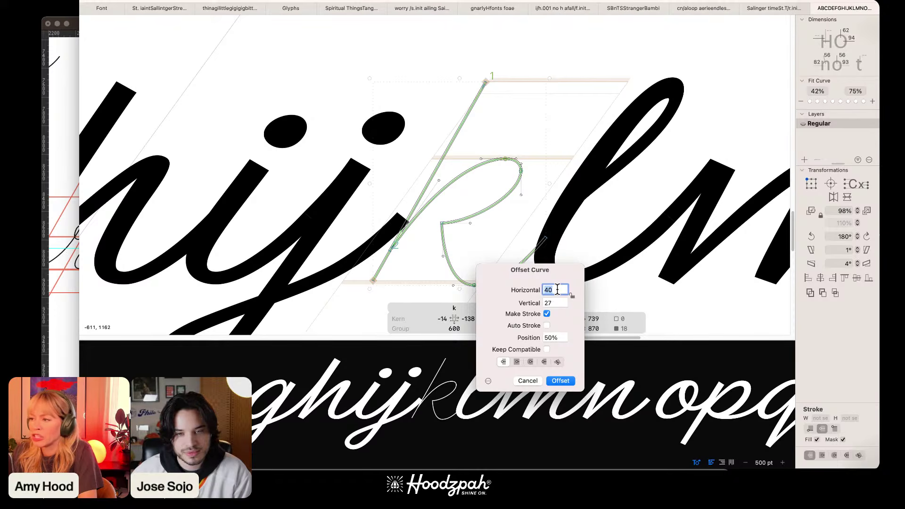
{"action": "type", "text": "46"}
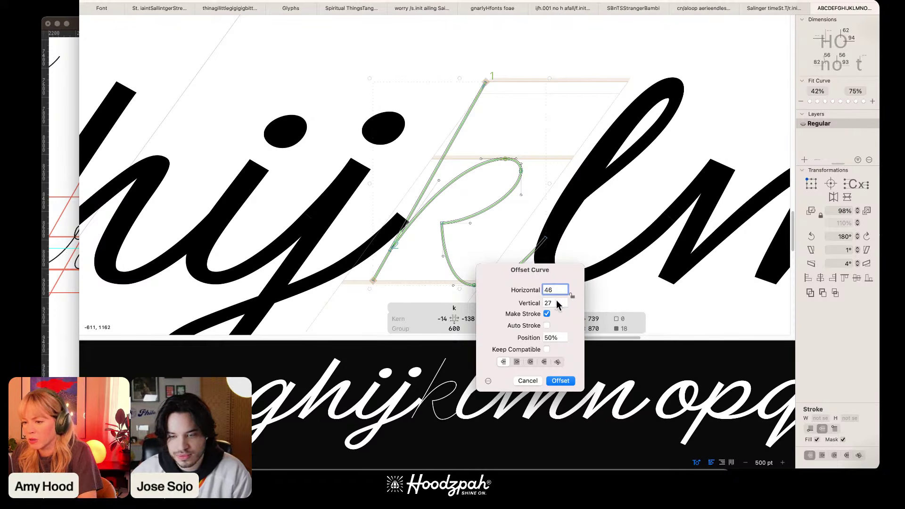
{"action": "key", "text": "Tab"}
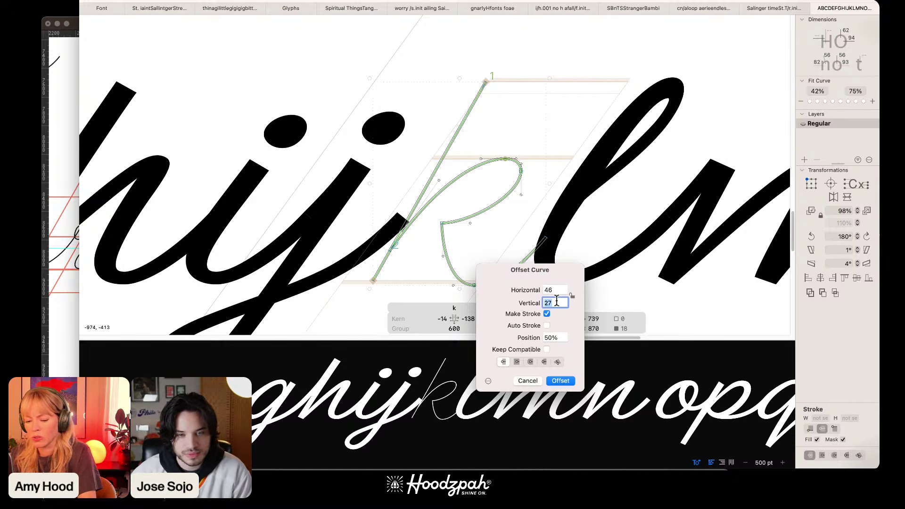
{"action": "type", "text": "28"}
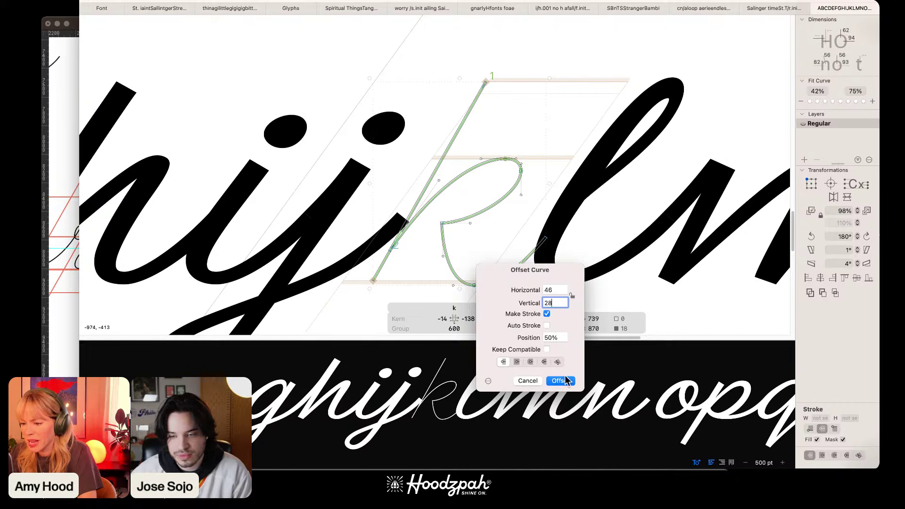
{"action": "left_click", "coordinate": [559, 381]}
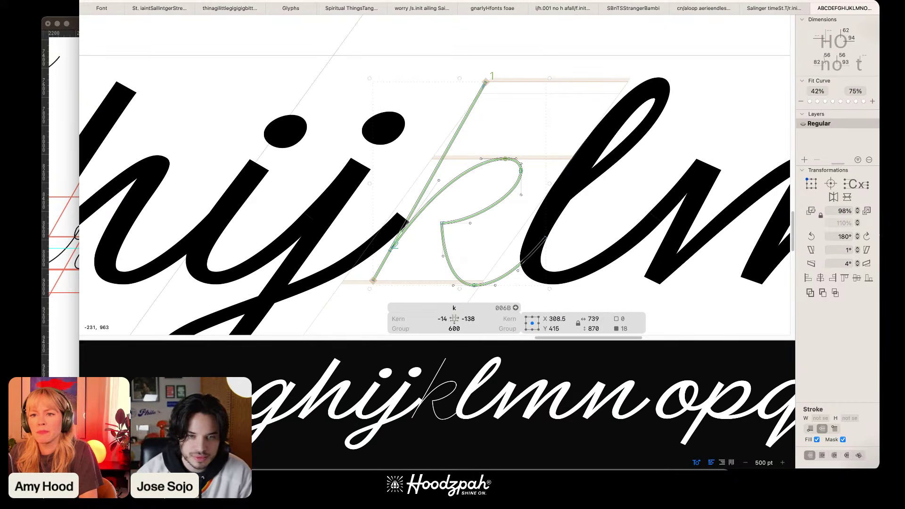
Step: Try once more to expand the k's unselected skeleton with Offset Curve, keeping the same horizontal and vertical values
{"action": "left_click", "coordinate": [163, 1]}
{"action": "left_click", "coordinate": [215, 38]}
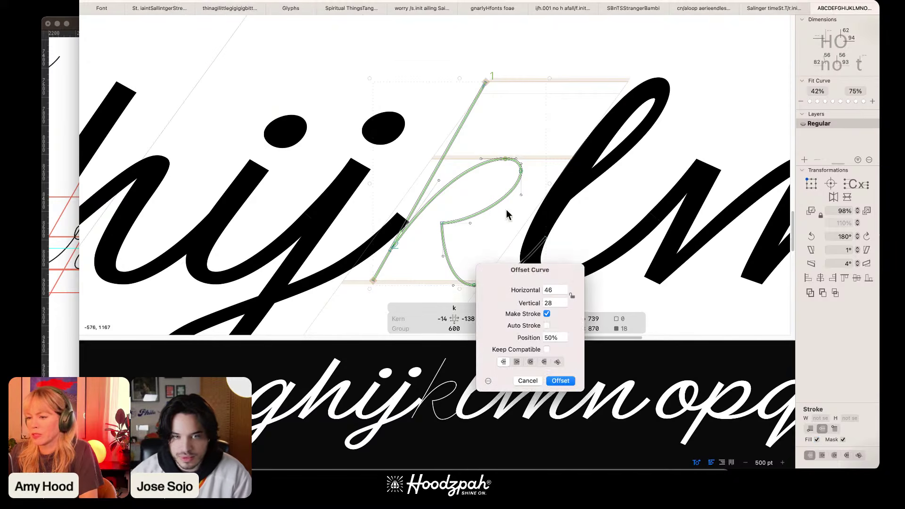
{"action": "double_click", "coordinate": [552, 291]}
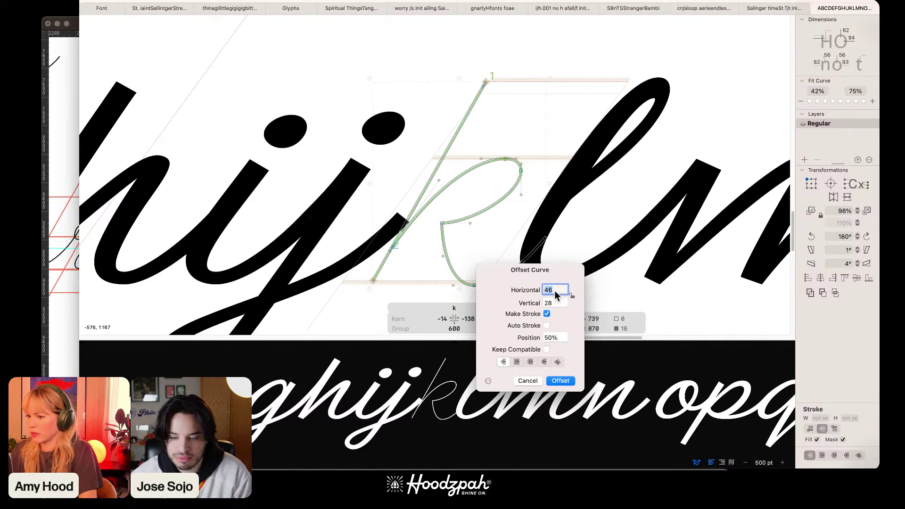
{"action": "left_click", "coordinate": [560, 381]}
{"action": "left_click", "coordinate": [491, 166]}
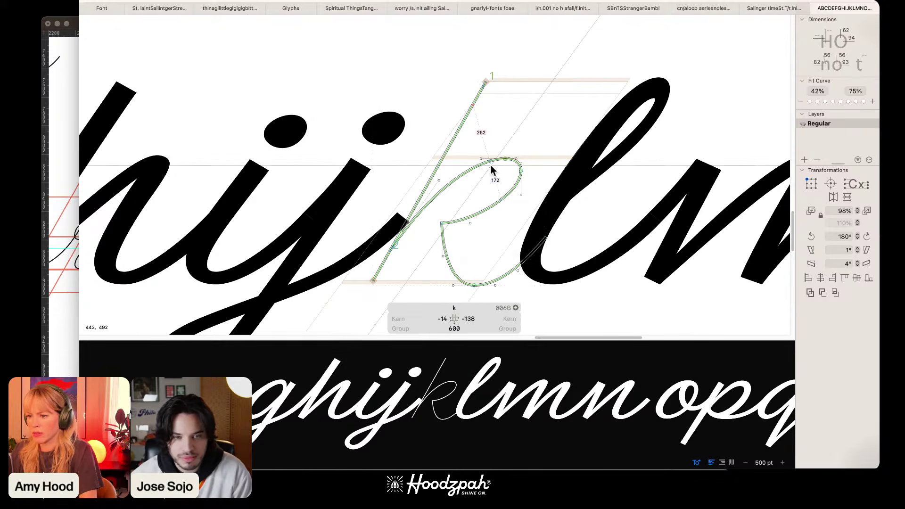
Step: Select all points of the k's stem and loop-and-leg paths
{"action": "key", "text": "super+plus"}
{"action": "key", "text": "super+plus"}
{"action": "key", "text": "super+a"}
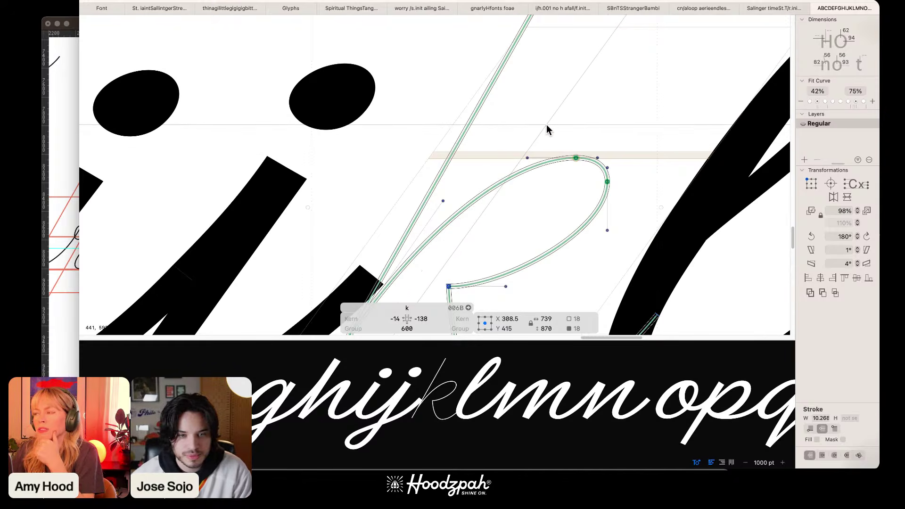
{"action": "key", "text": "super+minus"}
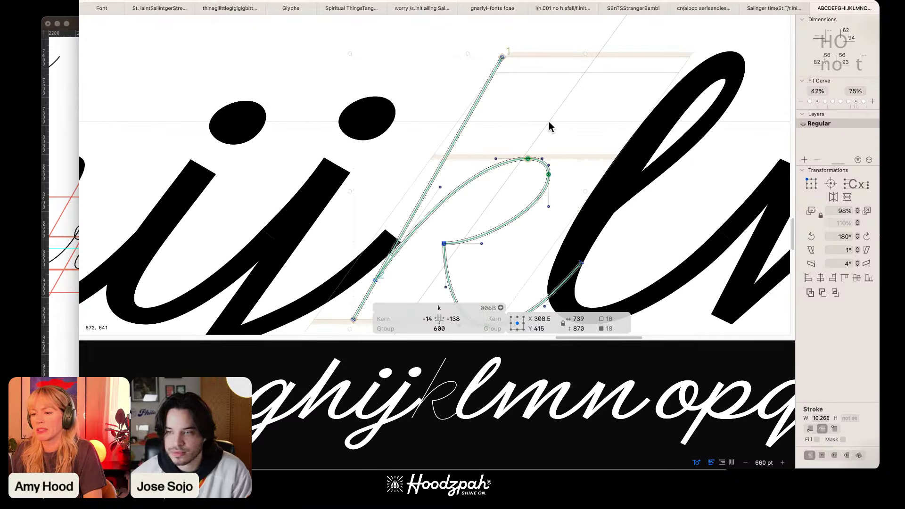
{"action": "key", "text": "super+plus"}
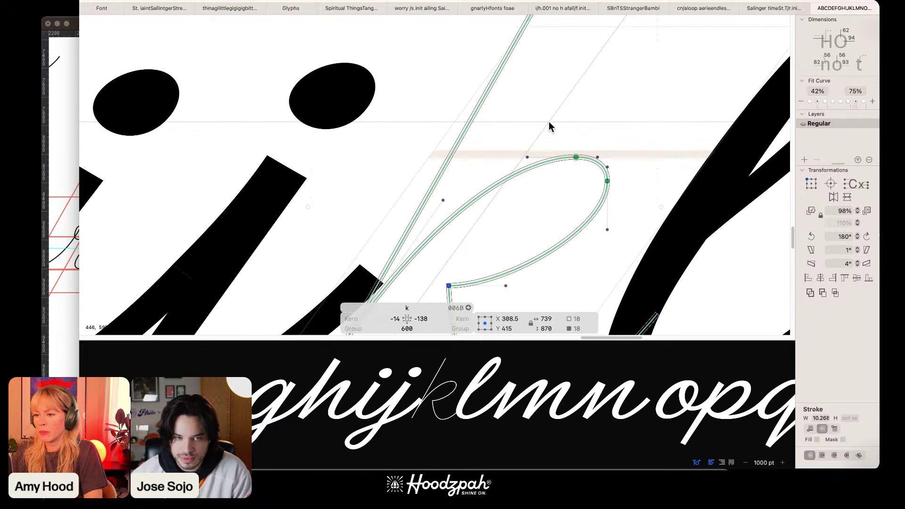
{"action": "left_click", "coordinate": [191, 1]}
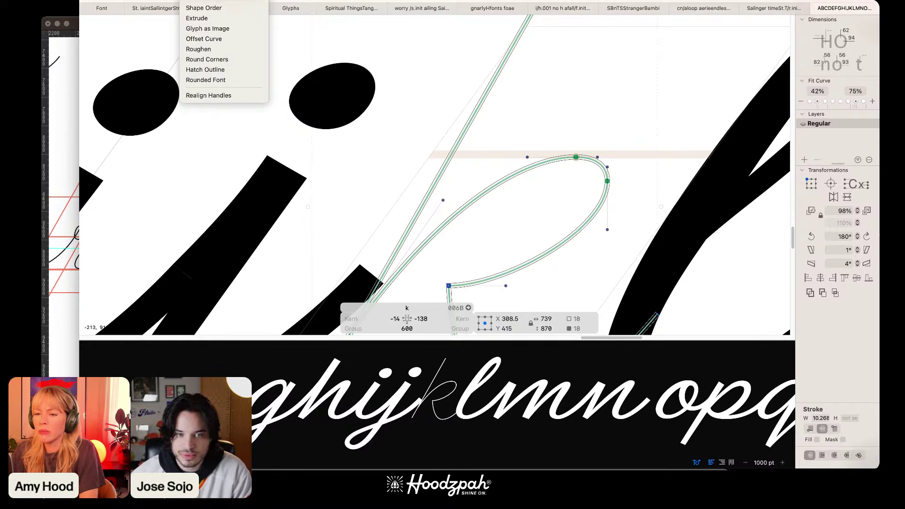
{"action": "left_click", "coordinate": [203, 39]}
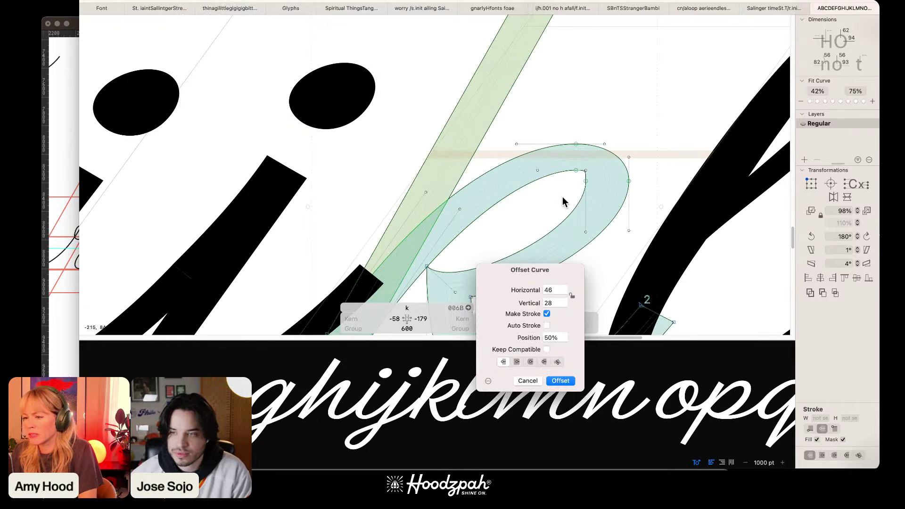
{"action": "left_click_drag", "start_coordinate": [569, 277], "coordinate": [741, 227]}
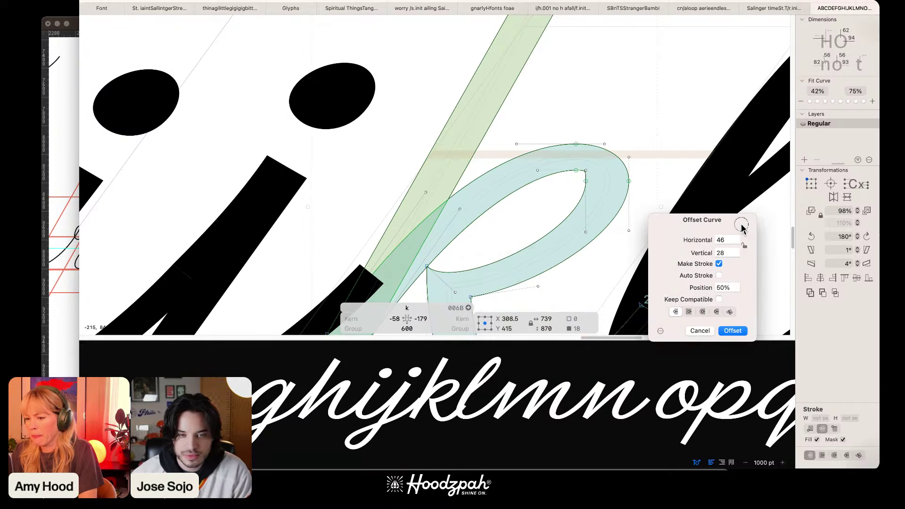
{"action": "left_click", "coordinate": [706, 330]}
Step: Expand the k's selected paths into strokes with Offset Curve at 46 horizontal, 28 vertical and 50% position
{"action": "left_click", "coordinate": [194, 1]}
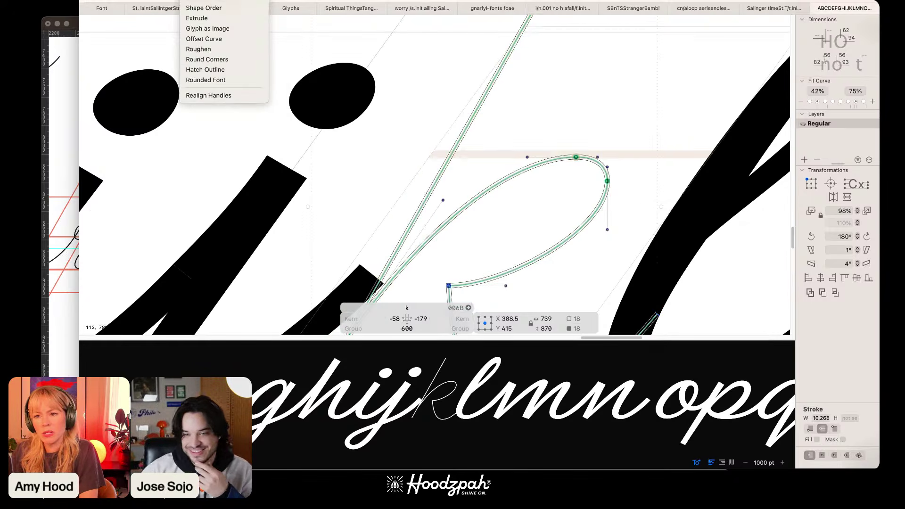
{"action": "left_click", "coordinate": [199, 40]}
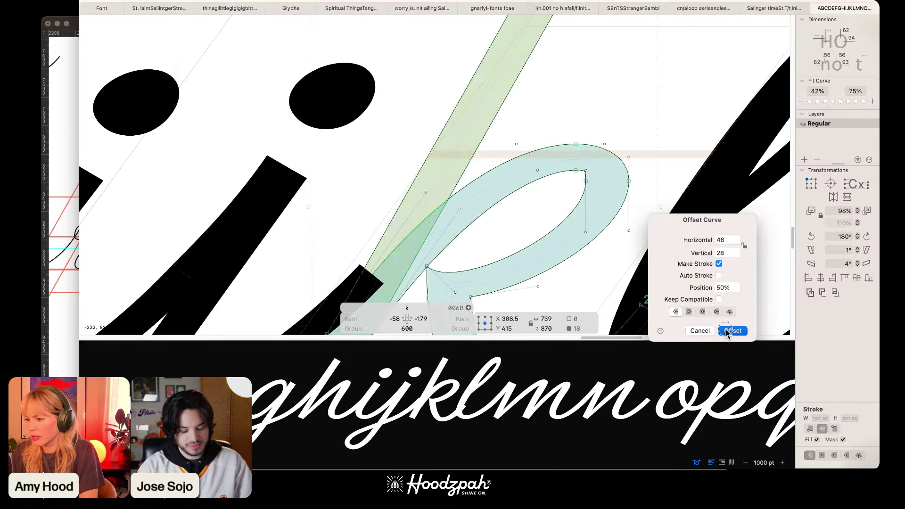
{"action": "left_click", "coordinate": [722, 331]}
Step: Examine the thickened k's weight and its joins with the j and l, filled and without outline nodes
{"action": "scroll", "coordinate": [617, 120], "scroll_direction": "down", "scroll_amount": 3}
{"action": "scroll", "coordinate": [617, 124], "scroll_direction": "down", "scroll_amount": 3}
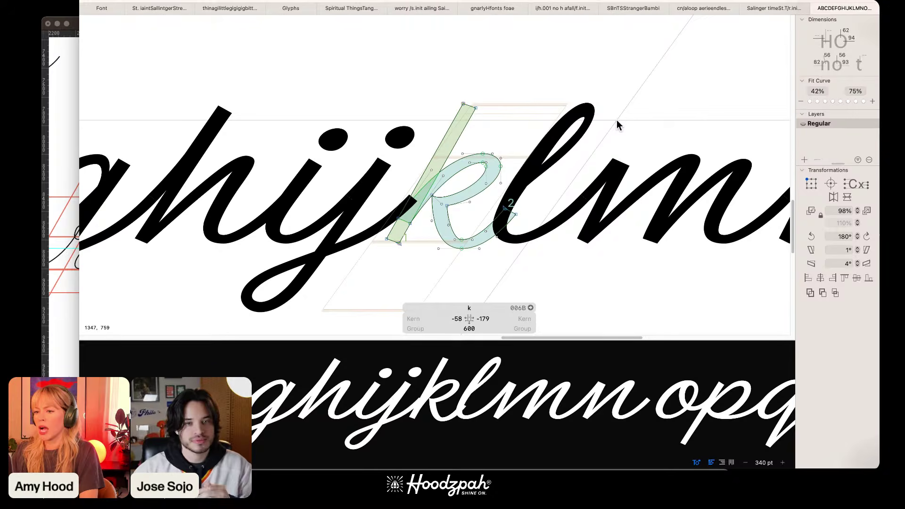
{"action": "scroll", "coordinate": [617, 123], "scroll_direction": "down", "scroll_amount": 2}
{"action": "scroll", "coordinate": [616, 119], "scroll_direction": "up", "scroll_amount": 5}
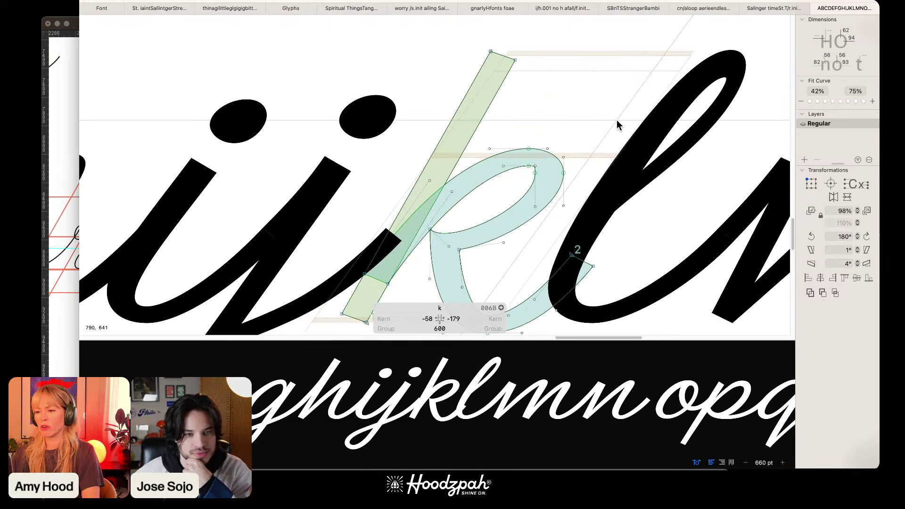
{"action": "left_click_drag", "start_coordinate": [616, 120], "coordinate": [614, 82]}
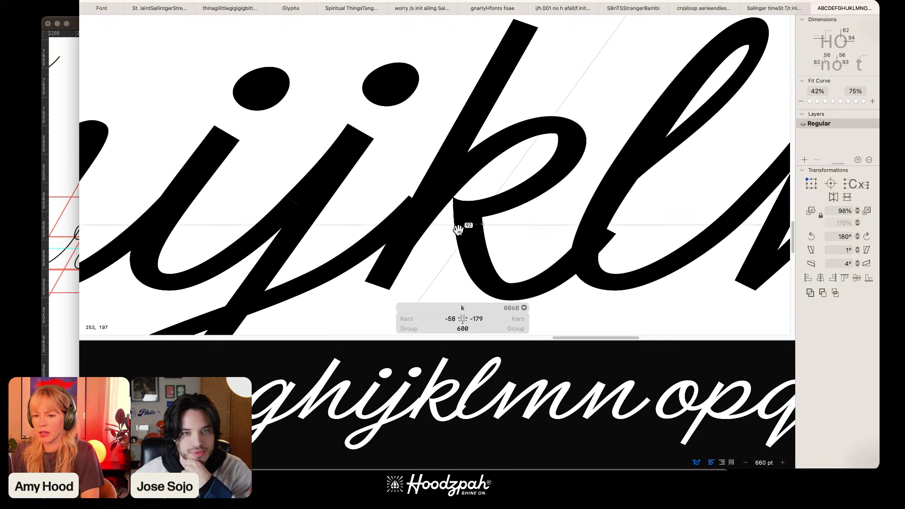
{"action": "key", "text": "space"}
{"action": "key", "text": "t"}
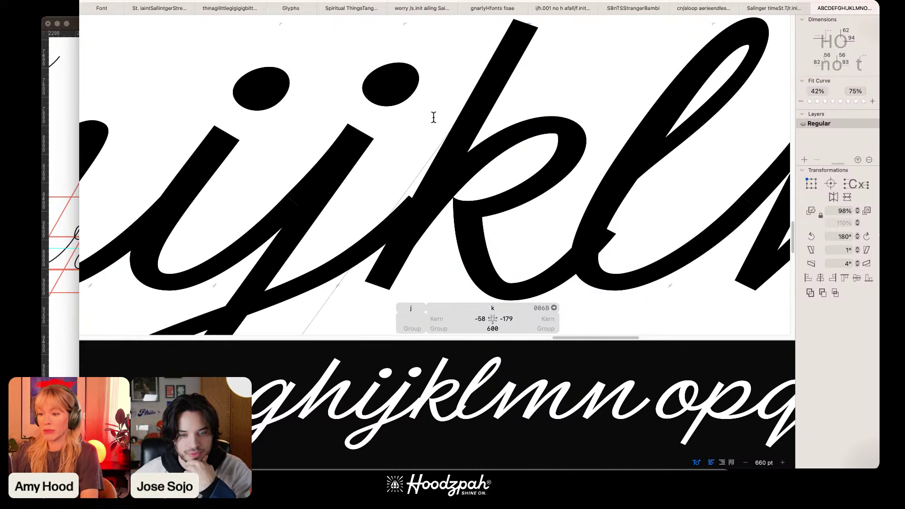
{"action": "scroll", "coordinate": [433, 117], "scroll_direction": "down", "scroll_amount": 6}
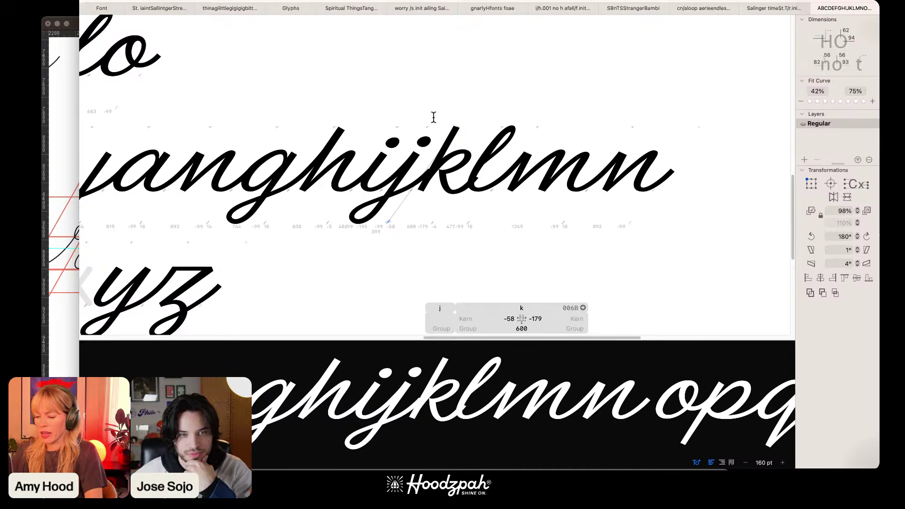
{"action": "scroll", "coordinate": [434, 117], "scroll_direction": "up", "scroll_amount": 5}
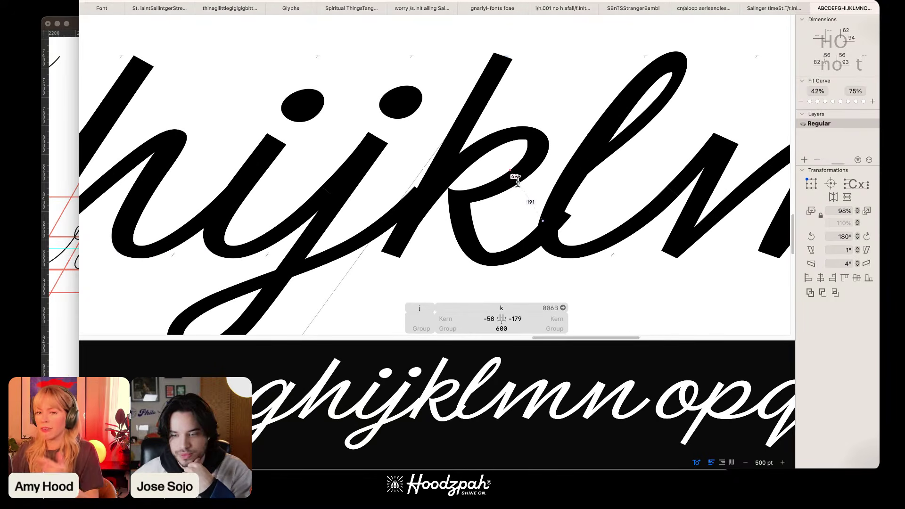
{"action": "scroll", "coordinate": [516, 179], "scroll_direction": "up", "scroll_amount": 2}
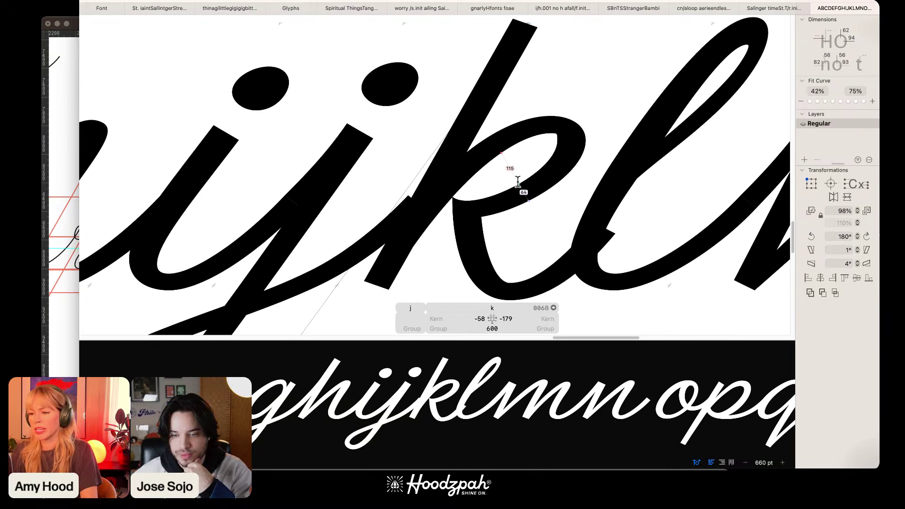
Step: Link the k's right sidebearing to that of the n and reopen the k's outline
{"action": "left_click", "coordinate": [507, 319]}
{"action": "type", "text": "-99"}
{"action": "key", "text": "Return"}
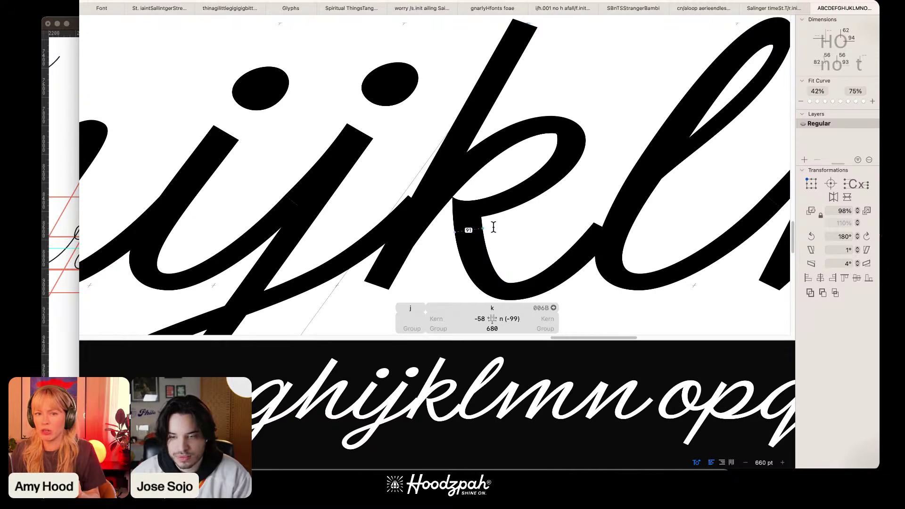
{"action": "double_click", "coordinate": [529, 226]}
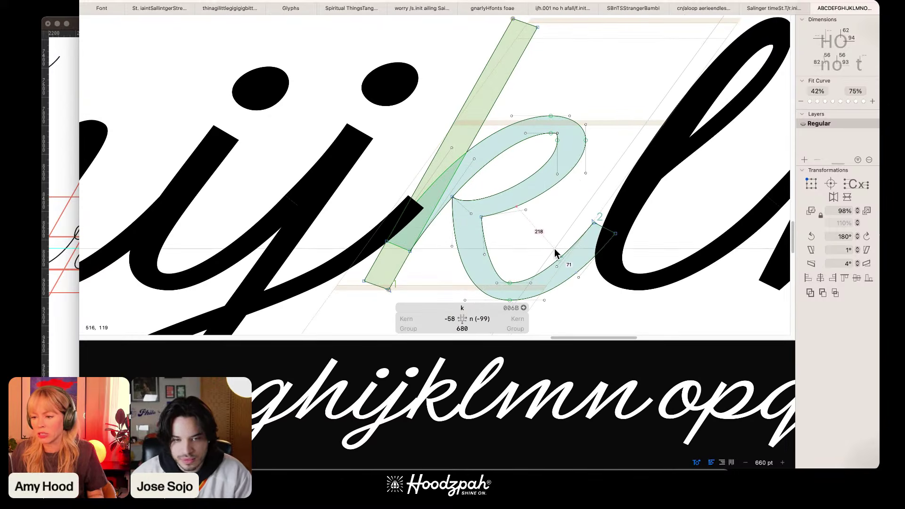
Step: Open the i, the h and the b of "bojangles" to compare their stem shapes with the k
{"action": "double_click", "coordinate": [233, 196]}
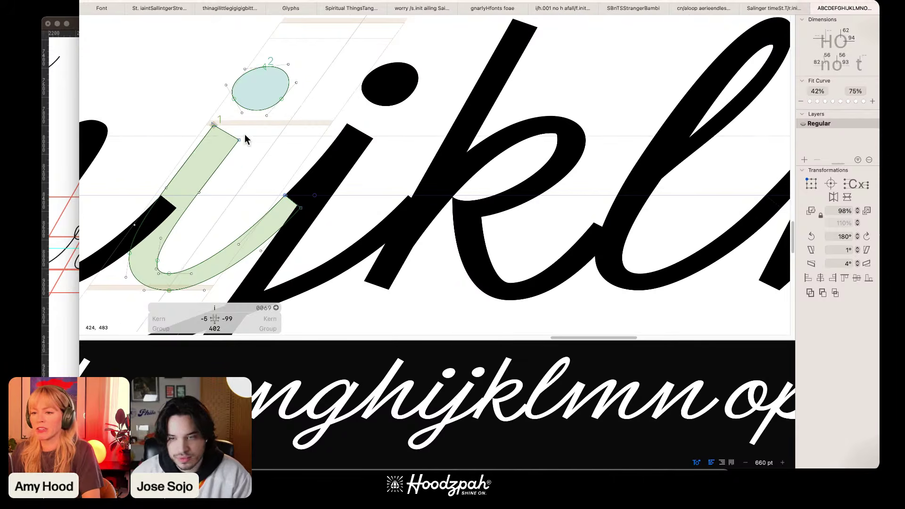
{"action": "left_click_drag", "start_coordinate": [244, 134], "coordinate": [549, 125]}
{"action": "double_click", "coordinate": [341, 154]}
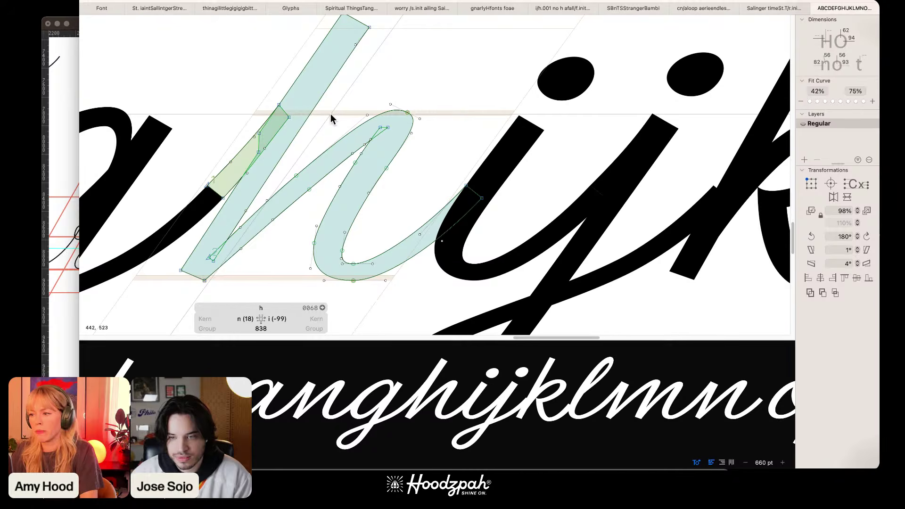
{"action": "key", "text": "super+minus"}
{"action": "key", "text": "super+minus"}
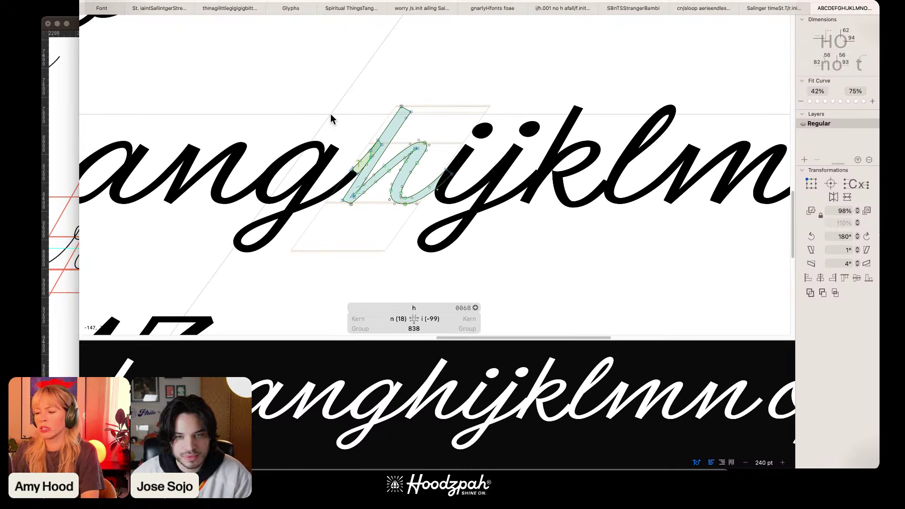
{"action": "key", "text": "super+minus"}
{"action": "key", "text": "super+minus"}
{"action": "key", "text": "super+minus"}
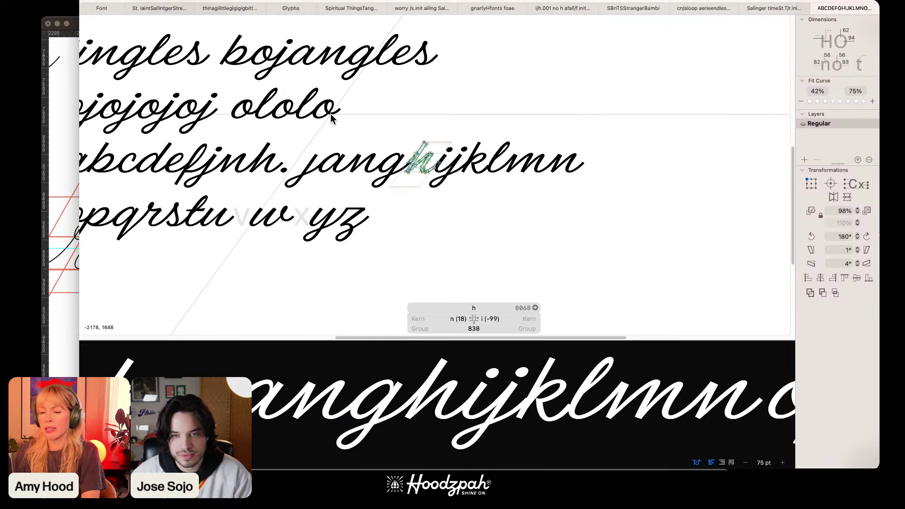
{"action": "key", "text": "super+plus"}
{"action": "key", "text": "super+plus"}
{"action": "left_click_drag", "start_coordinate": [244, 69], "coordinate": [318, 162]}
{"action": "double_click", "coordinate": [250, 96]}
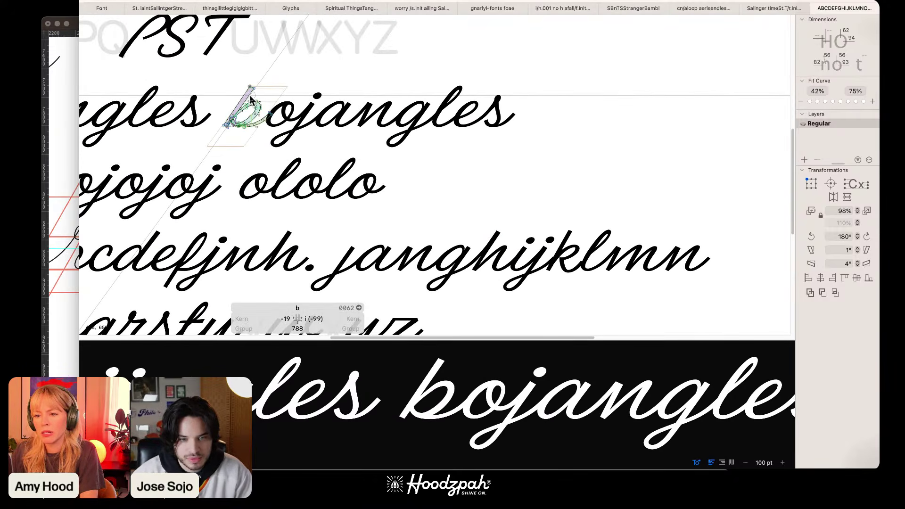
{"action": "left_click", "coordinate": [250, 100]}
Step: Open the b of "bojangles" for editing and select its straight stem path
{"action": "double_click", "coordinate": [570, 251]}
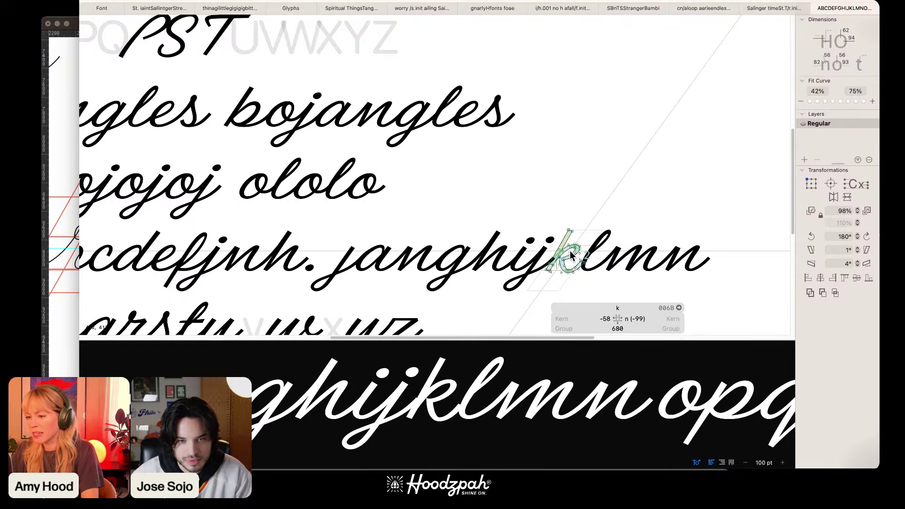
{"action": "key", "text": "super+plus"}
{"action": "key", "text": "super+plus"}
{"action": "key", "text": "super+plus"}
{"action": "left_click_drag", "start_coordinate": [344, 135], "coordinate": [537, 280]}
{"action": "left_click_drag", "start_coordinate": [248, 38], "coordinate": [510, 208]}
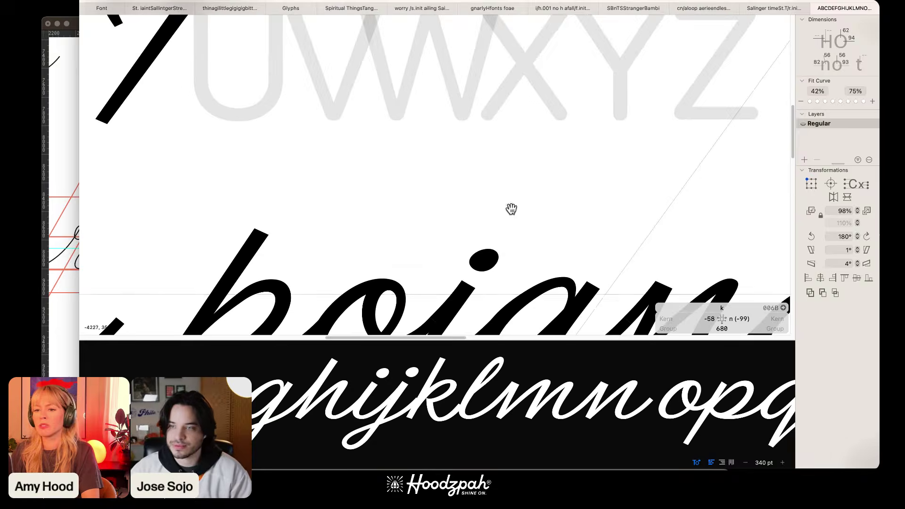
{"action": "left_click_drag", "start_coordinate": [209, 59], "coordinate": [495, 211]}
{"action": "left_click_drag", "start_coordinate": [371, 97], "coordinate": [412, 26]}
{"action": "left_click_drag", "start_coordinate": [550, 247], "coordinate": [507, 138]}
{"action": "scroll", "coordinate": [507, 138], "scroll_direction": "down", "scroll_amount": 2}
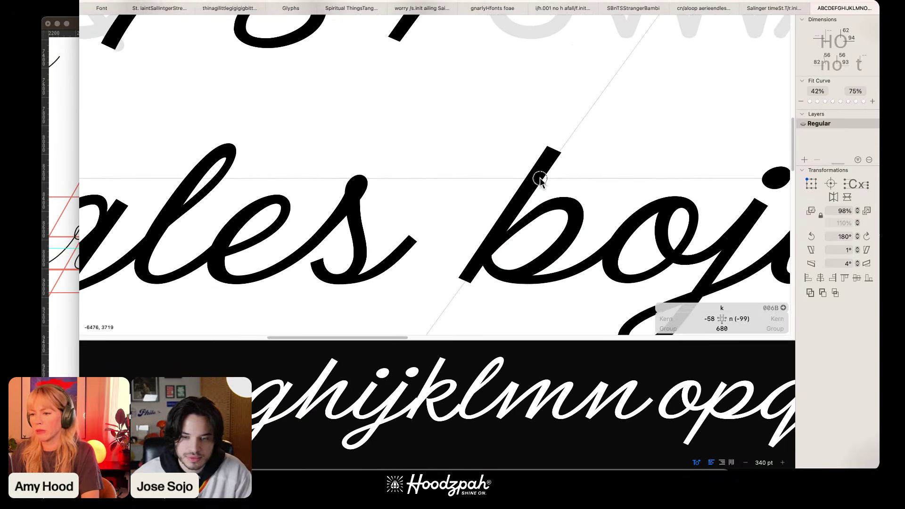
{"action": "double_click", "coordinate": [537, 178]}
{"action": "right_click", "coordinate": [540, 178]}
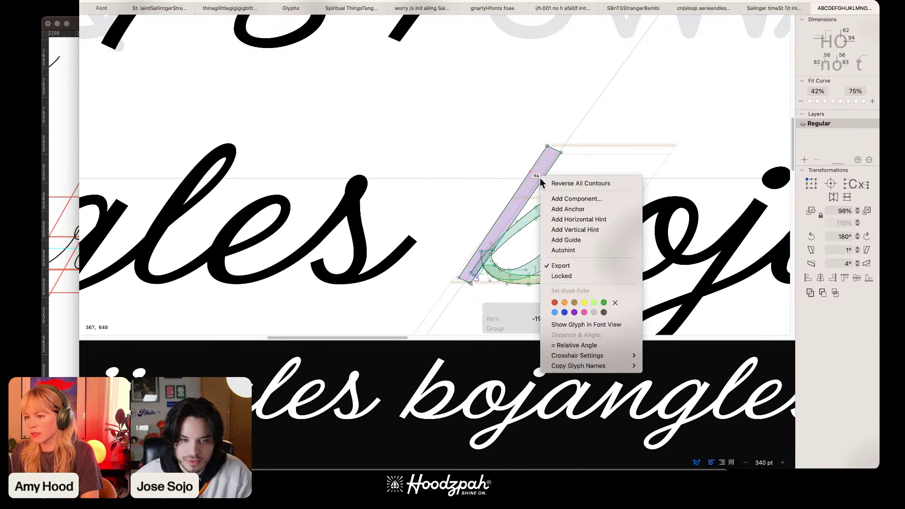
{"action": "left_click", "coordinate": [523, 195]}
{"action": "double_click", "coordinate": [520, 183]}
{"action": "right_click", "coordinate": [520, 181]}
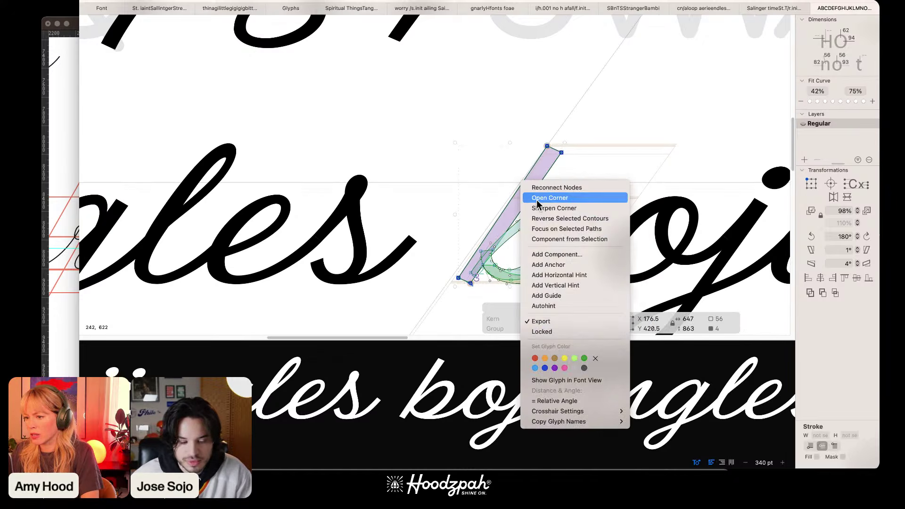
{"action": "left_click", "coordinate": [545, 254]}
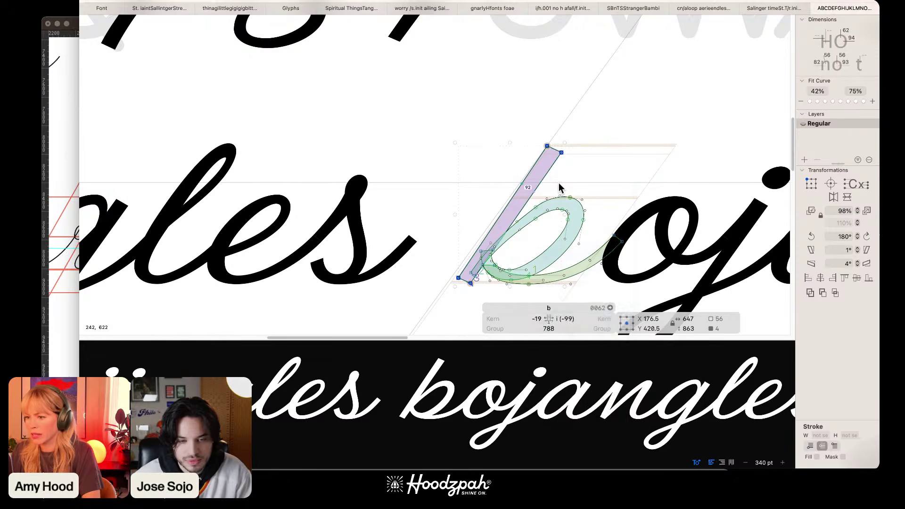
{"action": "key", "text": "Escape"}
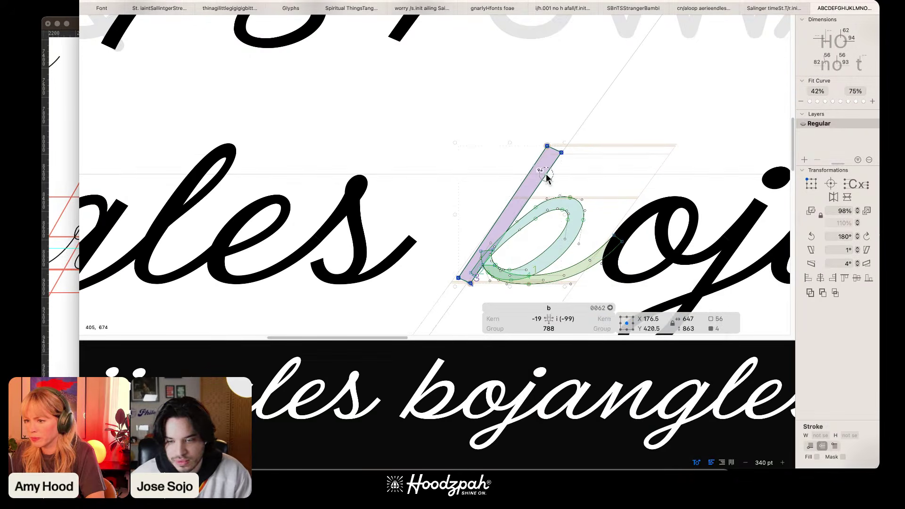
Step: Try to turn the b's selected stem into a component glyph named "stem A"
{"action": "right_click", "coordinate": [546, 174]}
{"action": "left_click", "coordinate": [534, 193]}
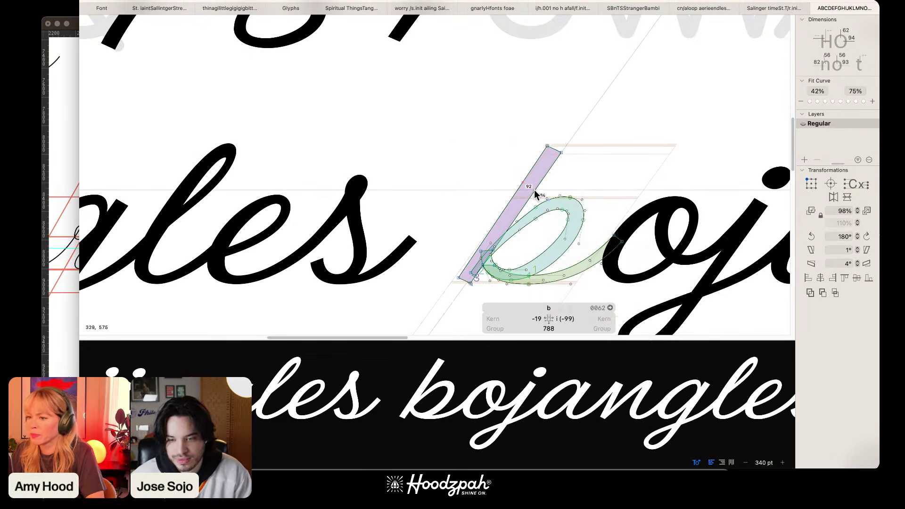
{"action": "left_click", "coordinate": [535, 192]}
{"action": "right_click", "coordinate": [535, 193]}
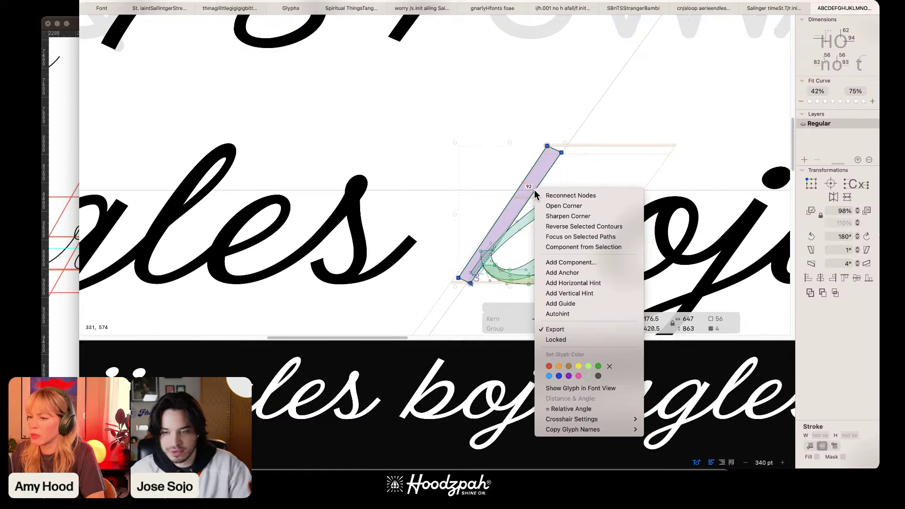
{"action": "left_click", "coordinate": [594, 247]}
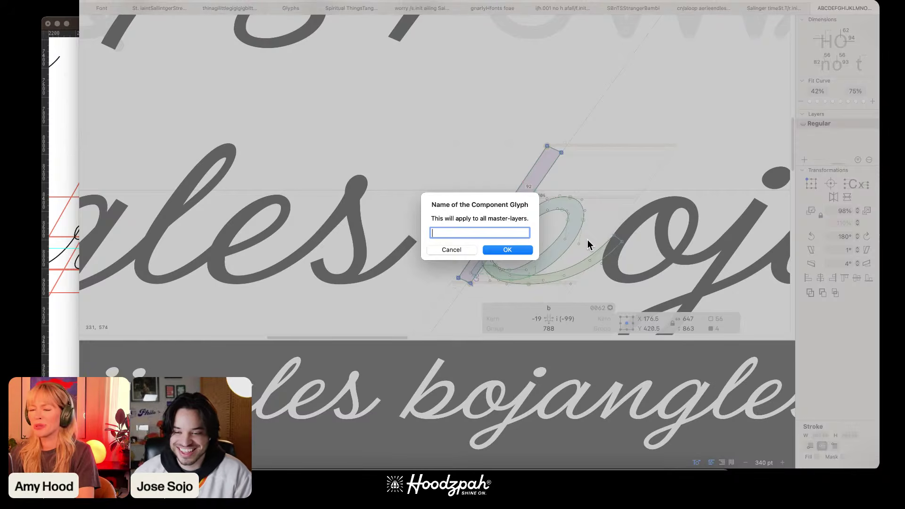
{"action": "type", "text": "stems"}
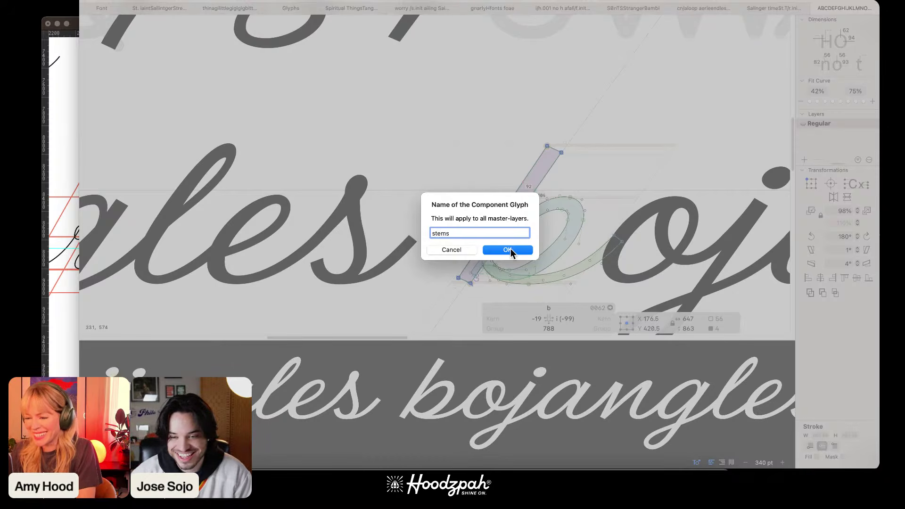
{"action": "key", "text": "BackSpace"}
{"action": "type", "text": "A"}
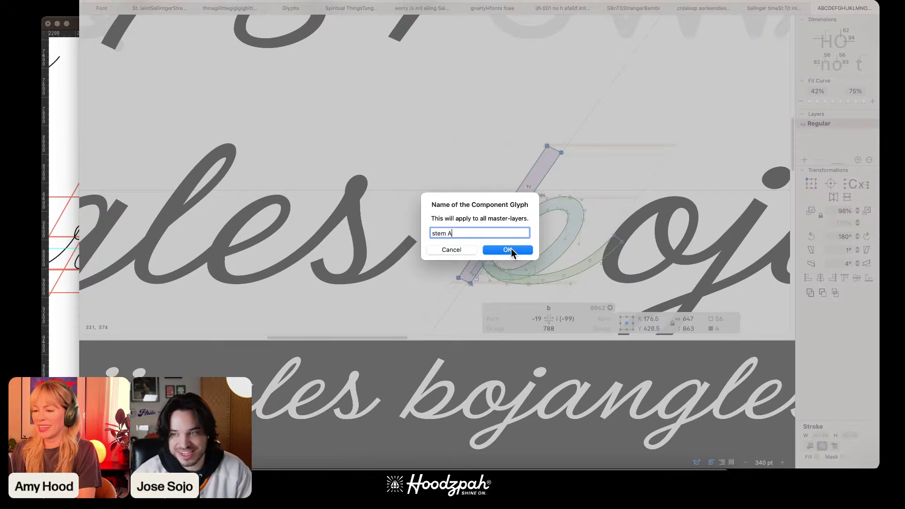
{"action": "left_click", "coordinate": [521, 251]}
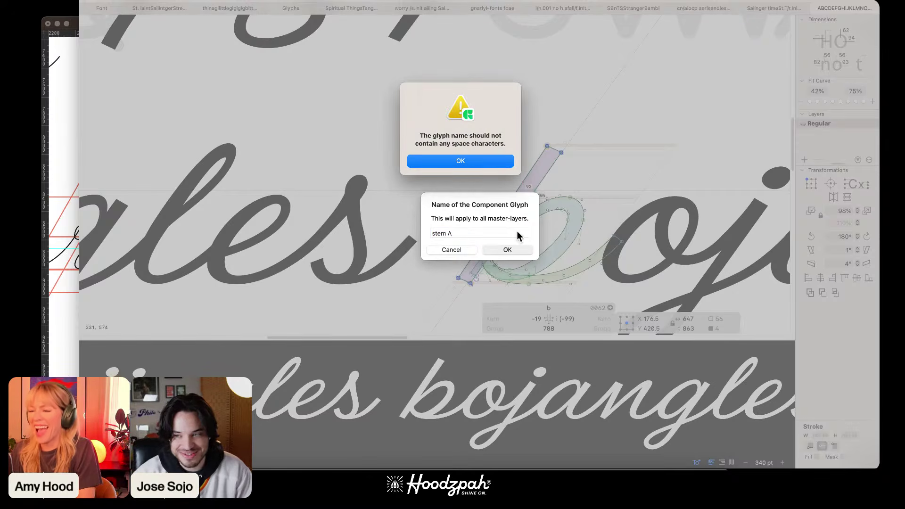
{"action": "left_click", "coordinate": [450, 162]}
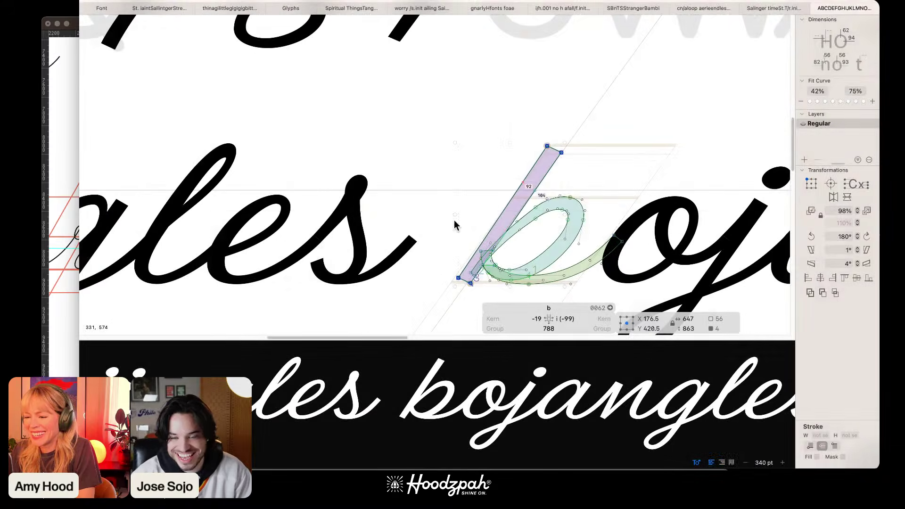
Step: Create a component from the b's stem path and name the component glyph stem_a
{"action": "right_click", "coordinate": [516, 190]}
{"action": "left_click", "coordinate": [527, 177]}
{"action": "double_click", "coordinate": [527, 177]}
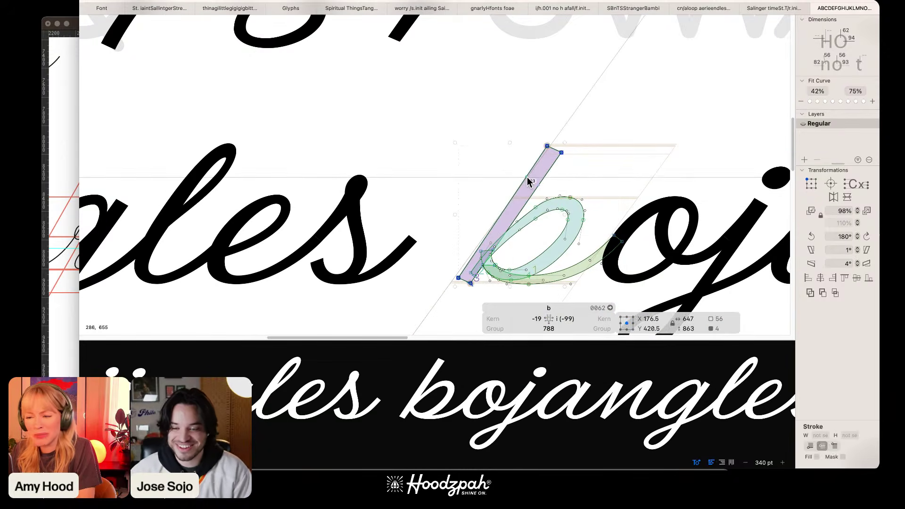
{"action": "right_click", "coordinate": [528, 177]}
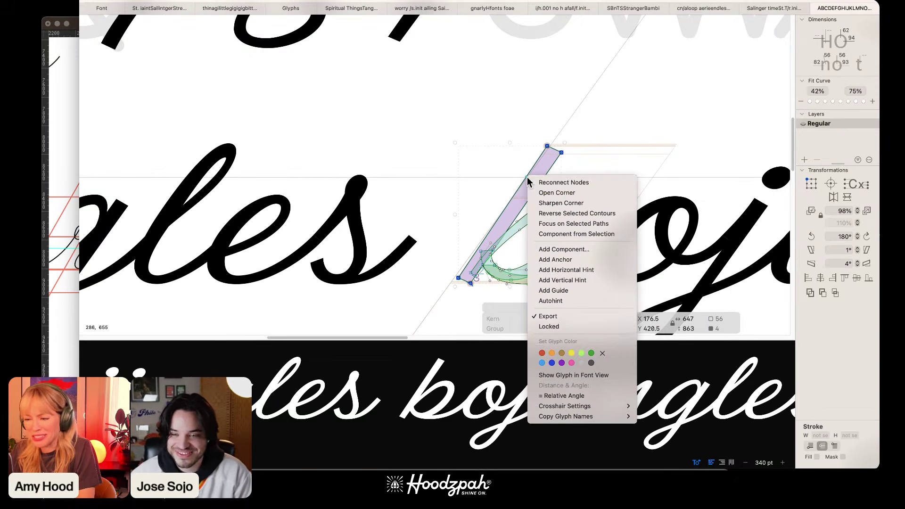
{"action": "left_click", "coordinate": [581, 234]}
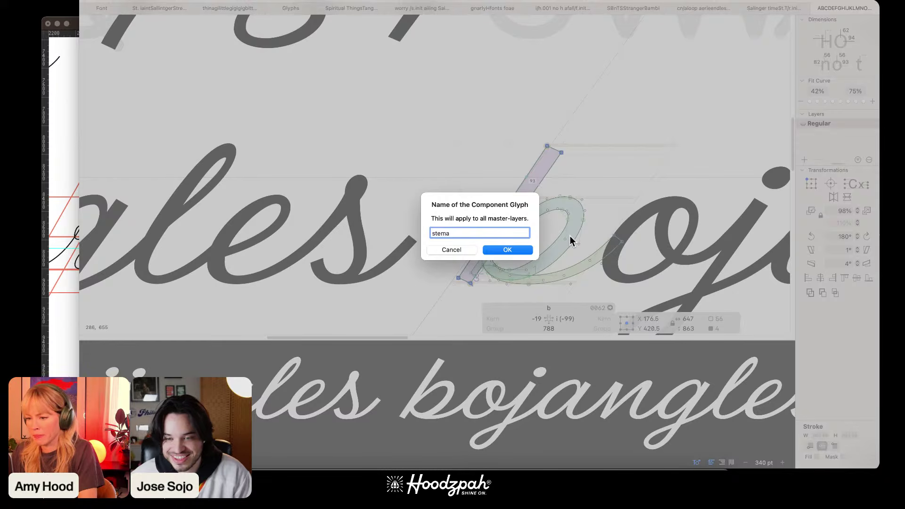
{"action": "type", "text": "stema"}
{"action": "key", "text": "BackSpace"}
{"action": "type", "text": "_a"}
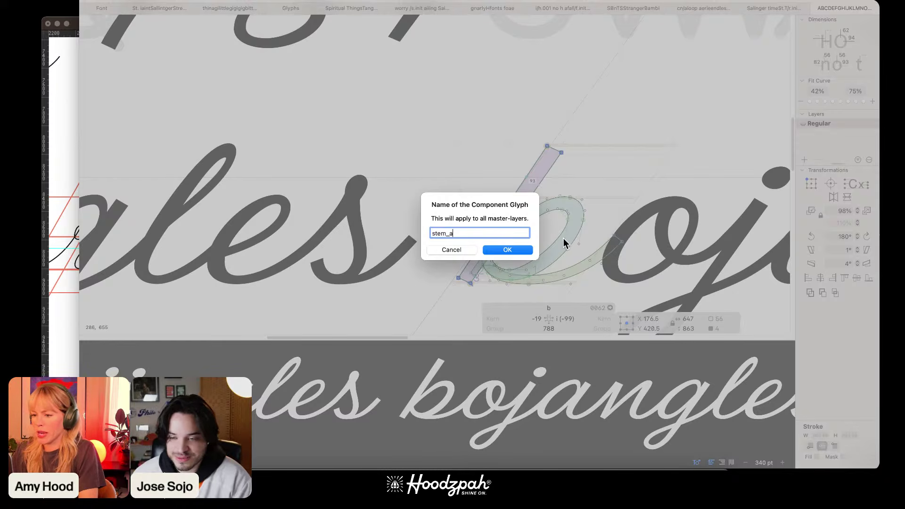
{"action": "left_click", "coordinate": [515, 254]}
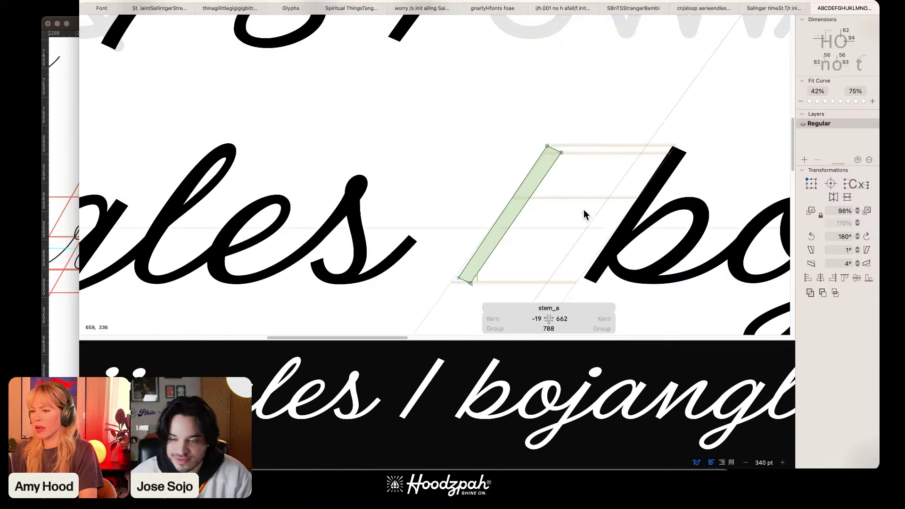
Step: Open the k of "janghijklmn" and add the stem_a component to it
{"action": "key", "text": "super+0"}
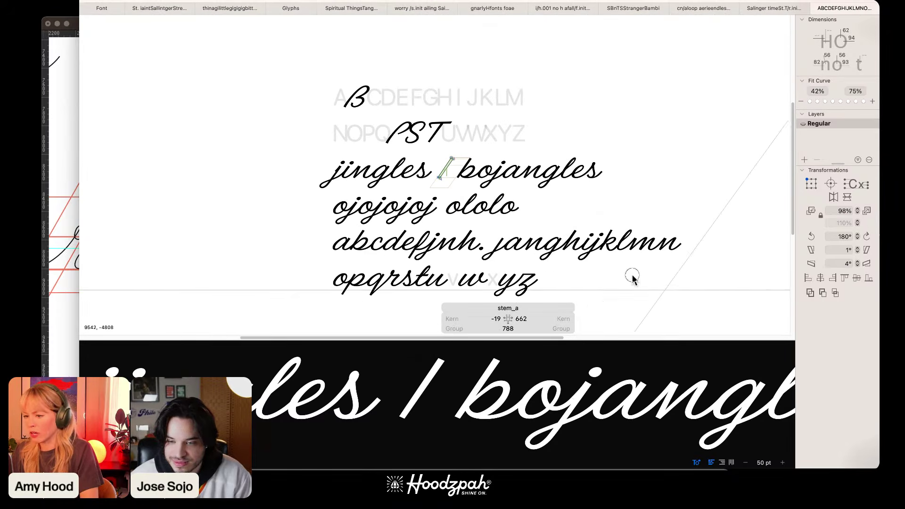
{"action": "key", "text": "z"}
{"action": "left_click_drag", "start_coordinate": [593, 229], "coordinate": [629, 278]}
{"action": "left_click_drag", "start_coordinate": [410, 64], "coordinate": [465, 160]}
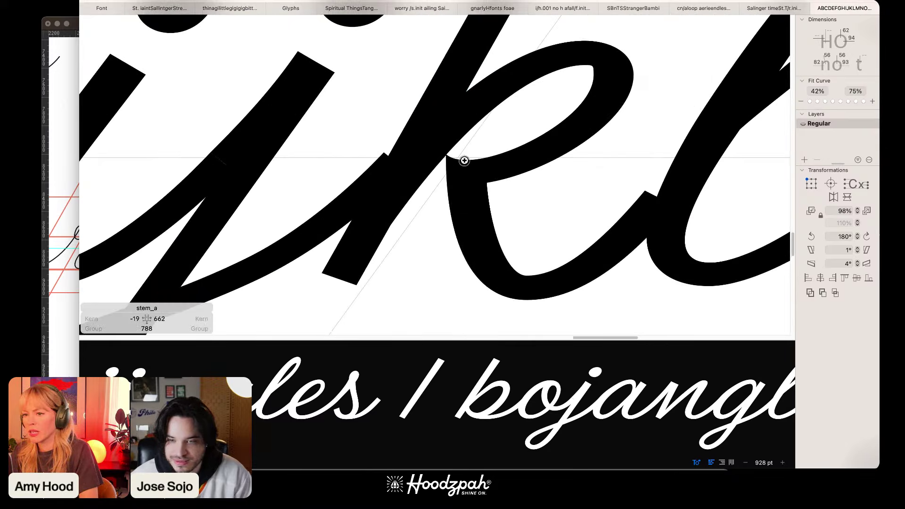
{"action": "scroll", "coordinate": [517, 142], "scroll_direction": "up", "scroll_amount": 3}
{"action": "left_click", "coordinate": [517, 137]}
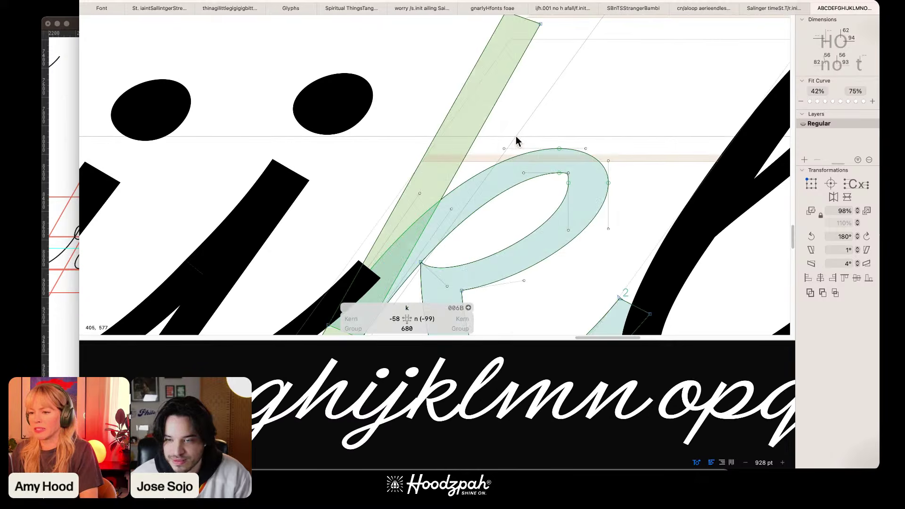
{"action": "right_click", "coordinate": [516, 136]}
{"action": "left_click", "coordinate": [552, 158]}
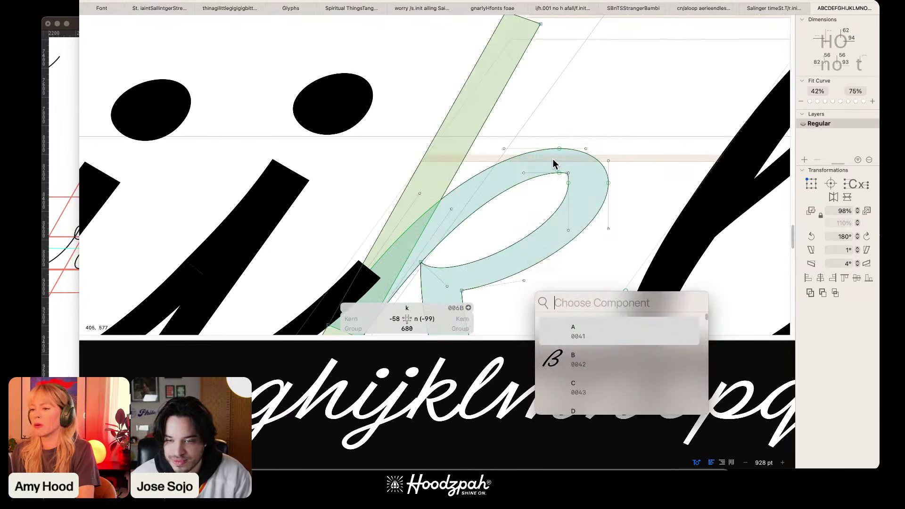
{"action": "type", "text": "stem"}
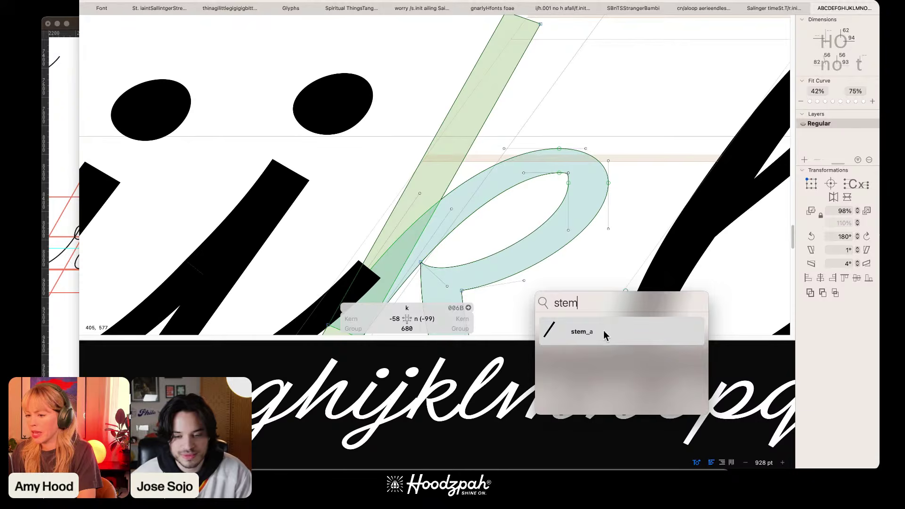
{"action": "left_click", "coordinate": [605, 334]}
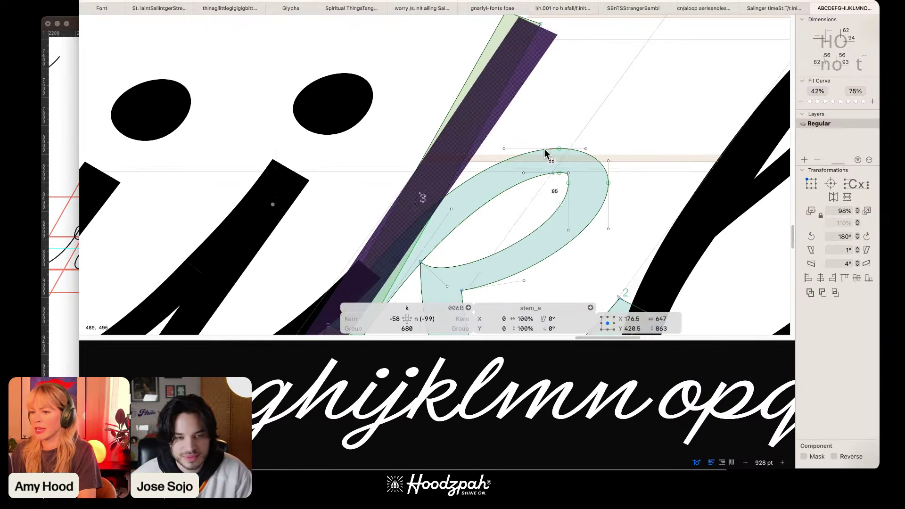
Step: Delete the k's original stem path, keeping the stem_a component in its place
{"action": "double_click", "coordinate": [489, 35]}
{"action": "key", "text": "BackSpace"}
{"action": "key", "text": "super+minus"}
{"action": "key", "text": "super+minus"}
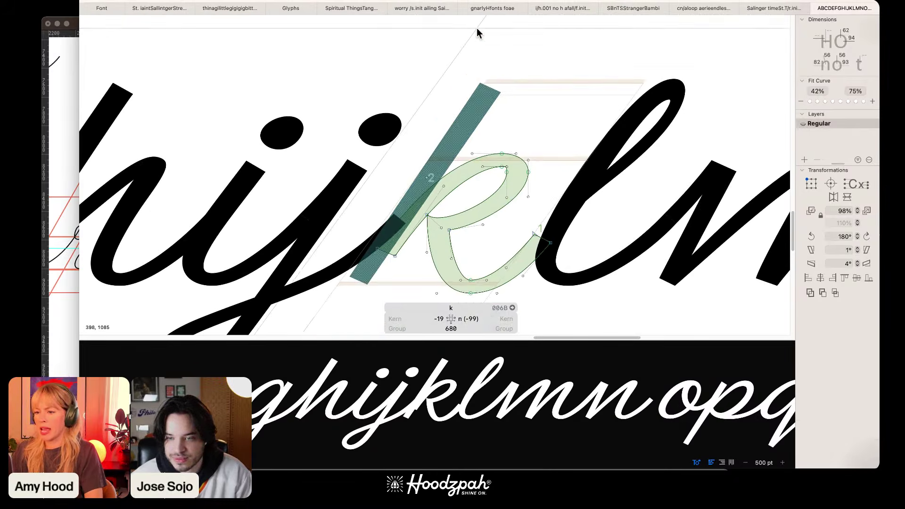
{"action": "key", "text": "super+plus"}
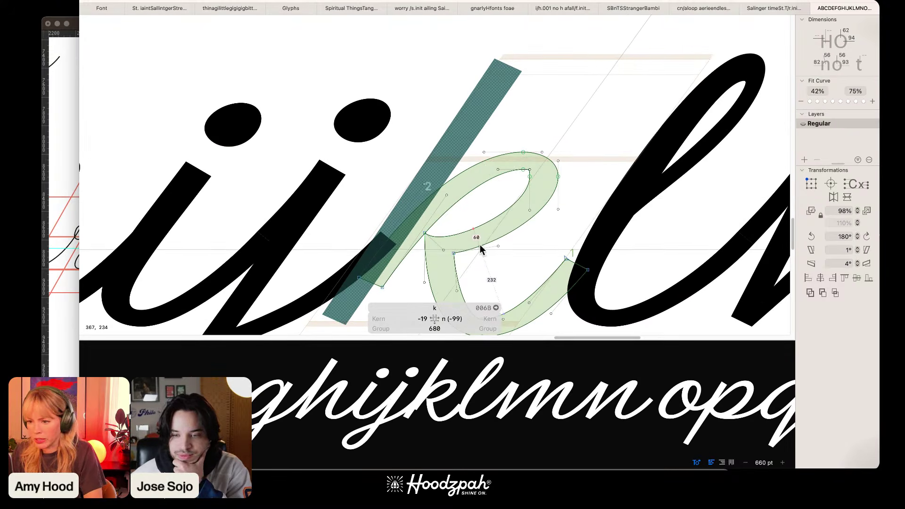
Step: Examine how the k's loop and leg overlap the new stem component, both as outlines and filled
{"action": "double_click", "coordinate": [480, 245]}
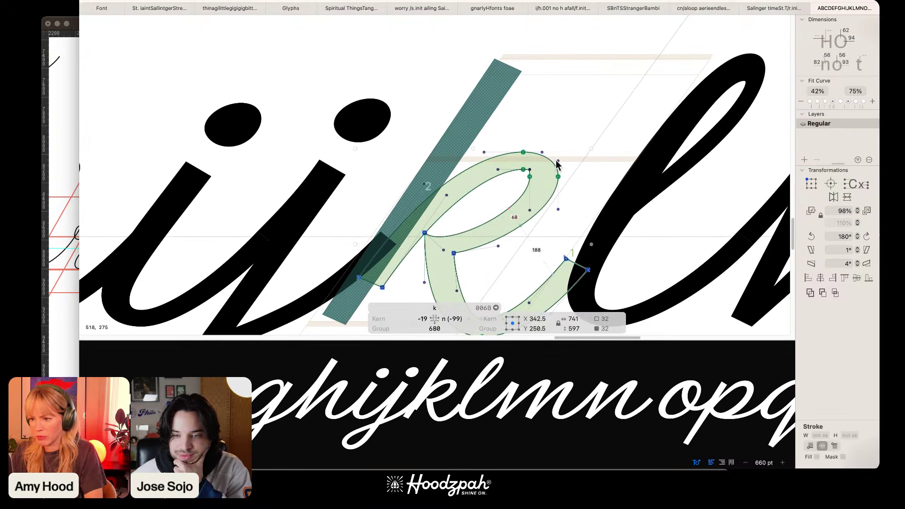
{"action": "left_click", "coordinate": [420, 256]}
{"action": "key", "text": "super+minus"}
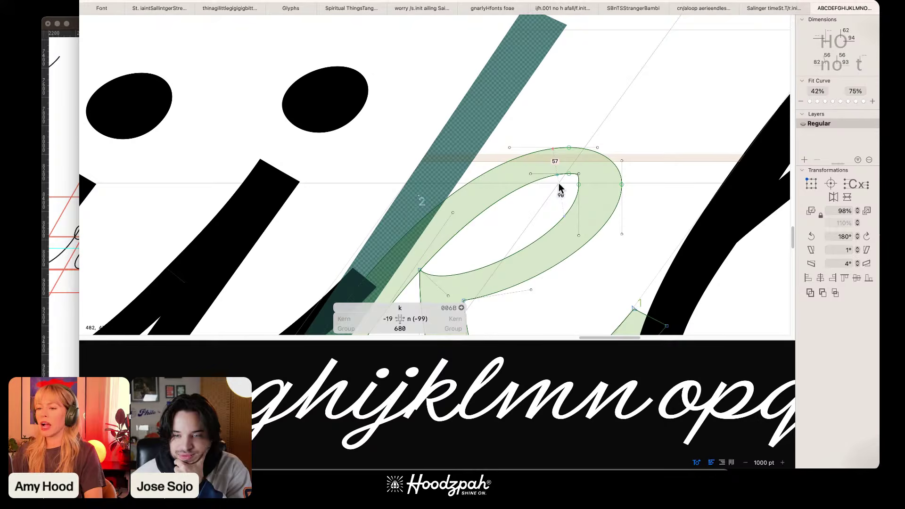
{"action": "key", "text": "space"}
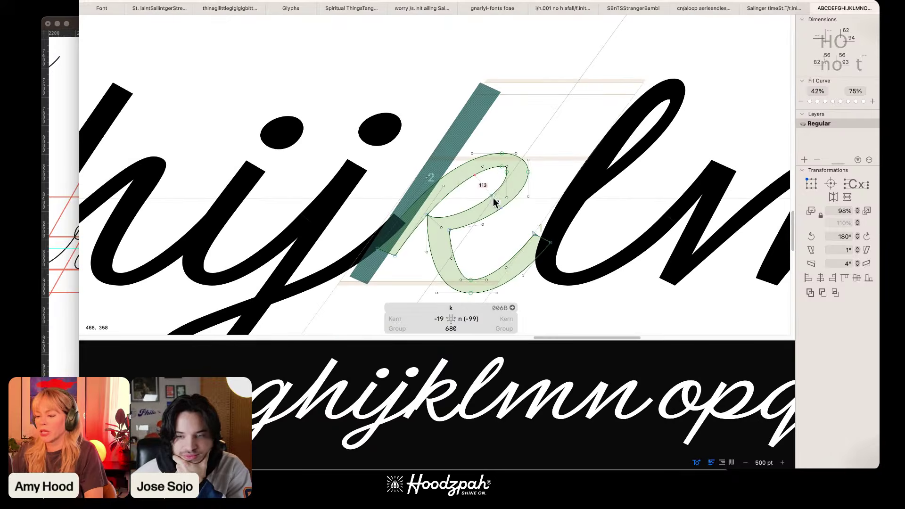
{"action": "key", "text": "super+plus"}
{"action": "key", "text": "super+plus"}
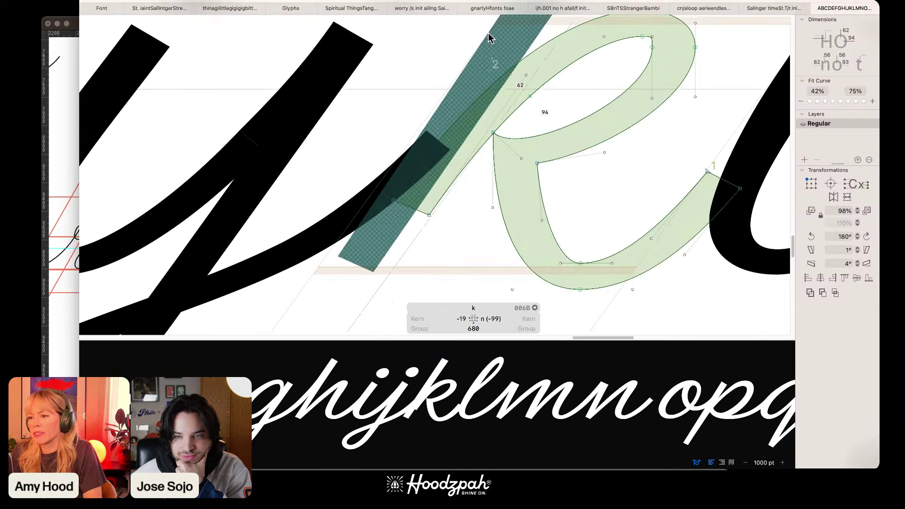
{"action": "left_click_drag", "start_coordinate": [566, 125], "coordinate": [510, 188]}
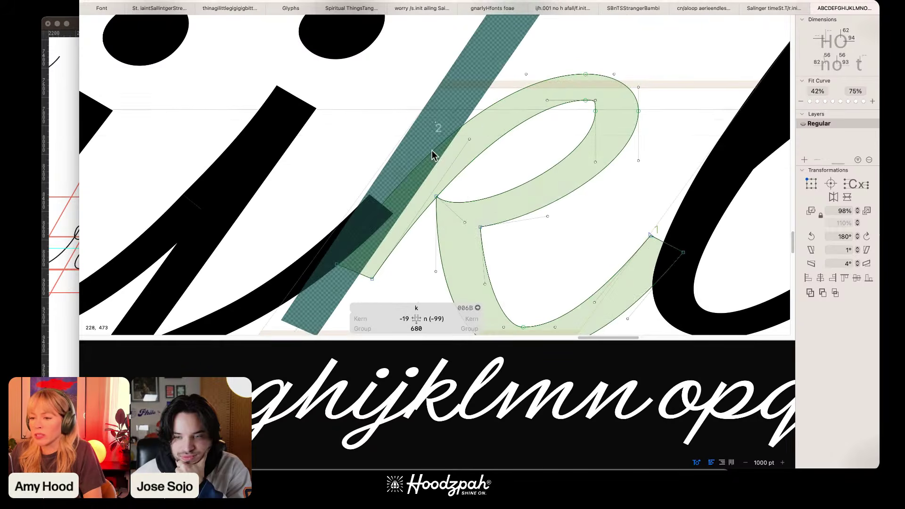
{"action": "left_click_drag", "start_coordinate": [409, 78], "coordinate": [508, 170]}
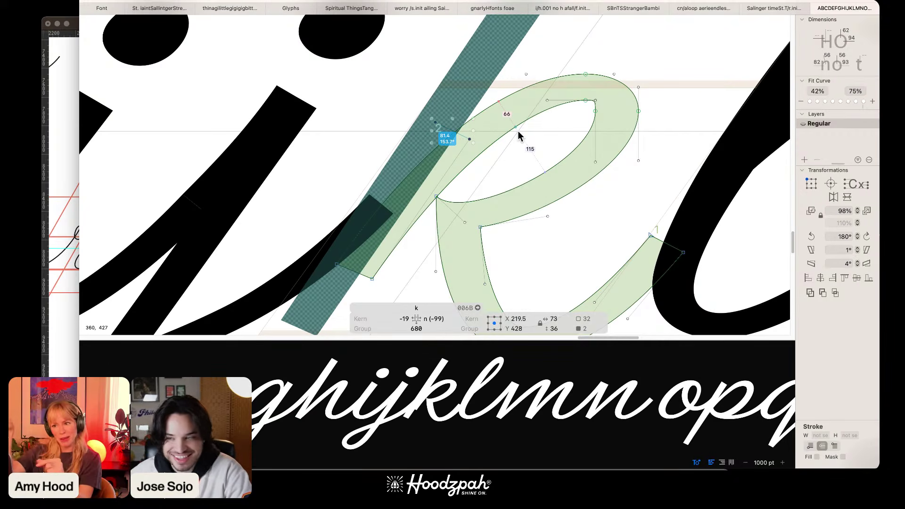
{"action": "left_click", "coordinate": [481, 172]}
{"action": "key", "text": "space"}
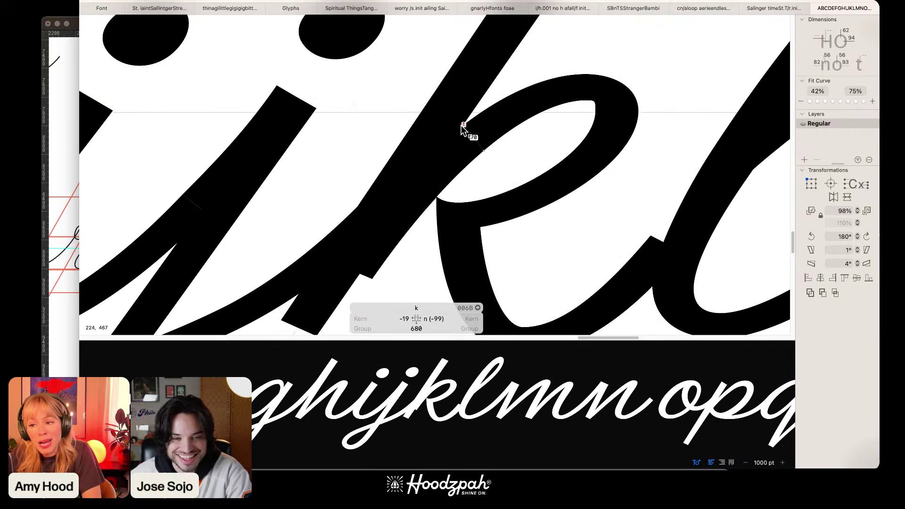
{"action": "double_click", "coordinate": [461, 125]}
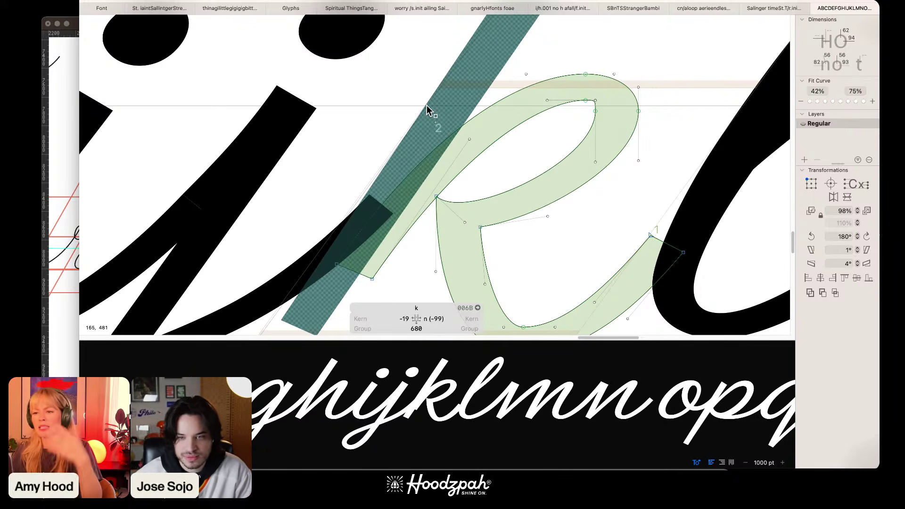
Step: Tuck the loop's lower end nodes inside the stem component at X 14, Y 111 and X -16, Y 134, adjusting the first node's handle to X 229, Y 422
{"action": "left_click", "coordinate": [371, 279]}
{"action": "left_click_drag", "start_coordinate": [372, 279], "coordinate": [357, 278]}
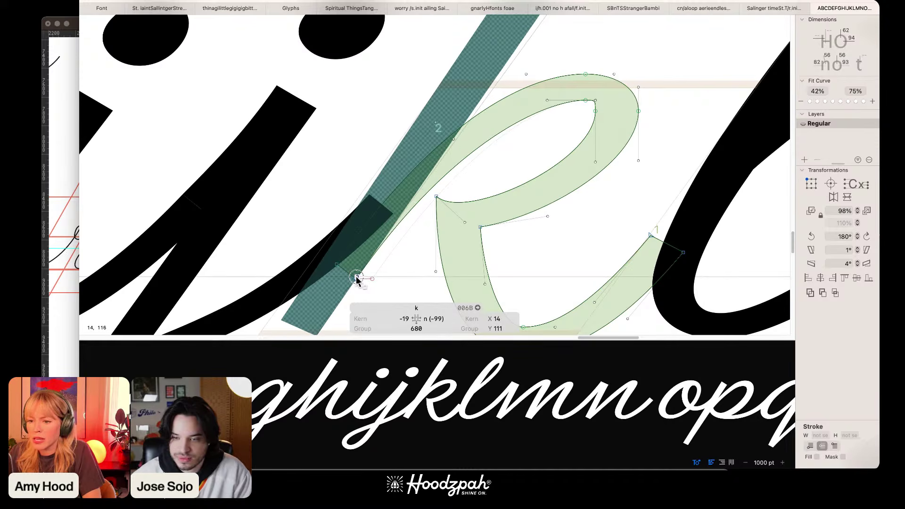
{"action": "left_click", "coordinate": [453, 138], "text": "shift"}
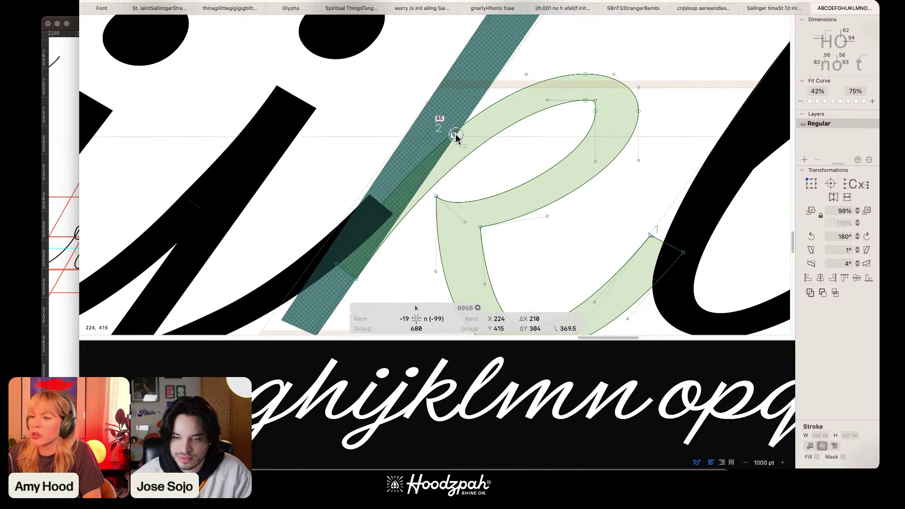
{"action": "left_click_drag", "start_coordinate": [455, 135], "coordinate": [456, 132]}
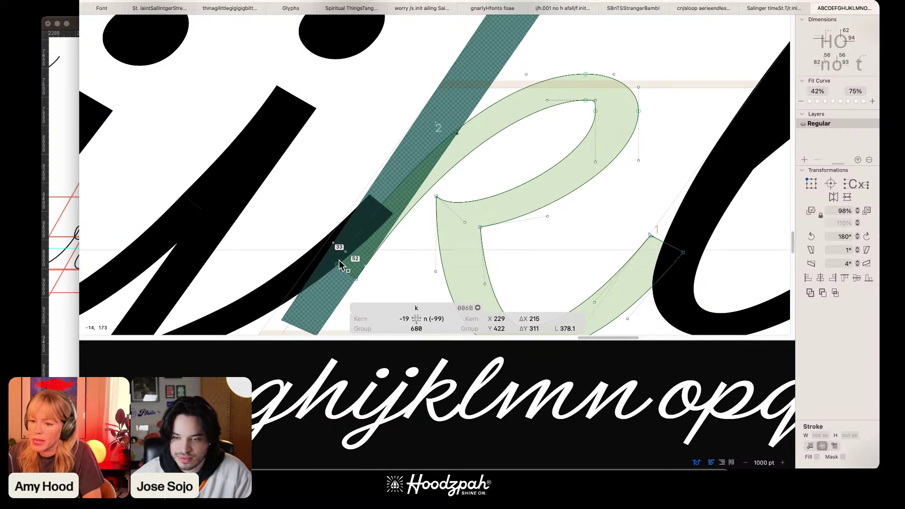
{"action": "left_click_drag", "start_coordinate": [337, 263], "coordinate": [342, 268]}
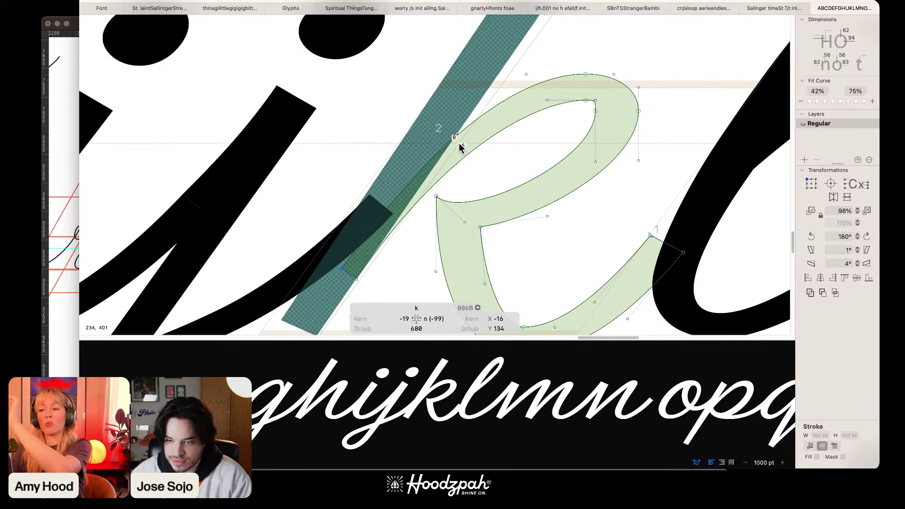
{"action": "key", "text": "space"}
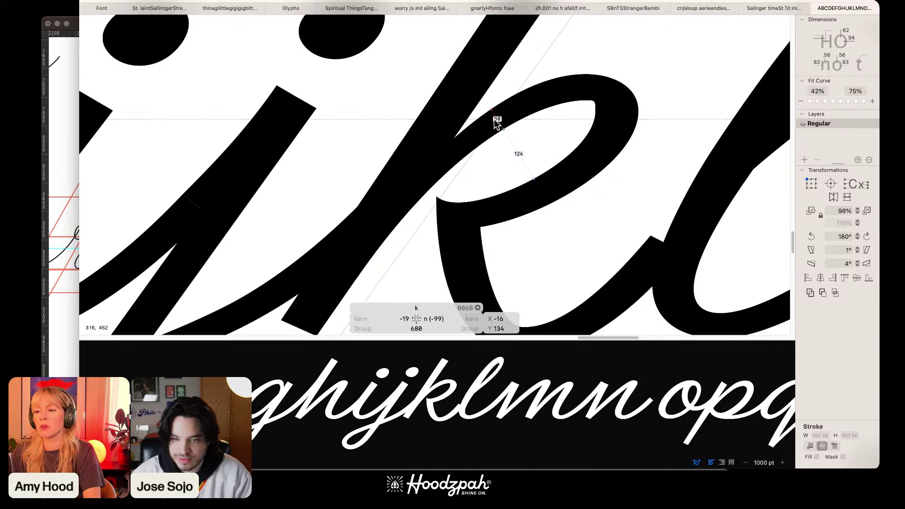
Step: Compare the filled k among its neighbouring letters by undoing and redoing the last node move
{"action": "key", "text": "super+minus"}
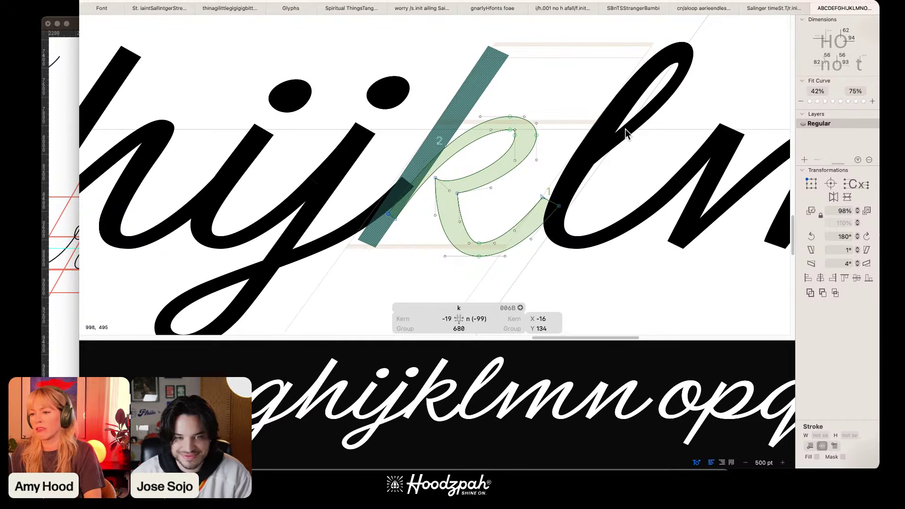
{"action": "key", "text": "Escape"}
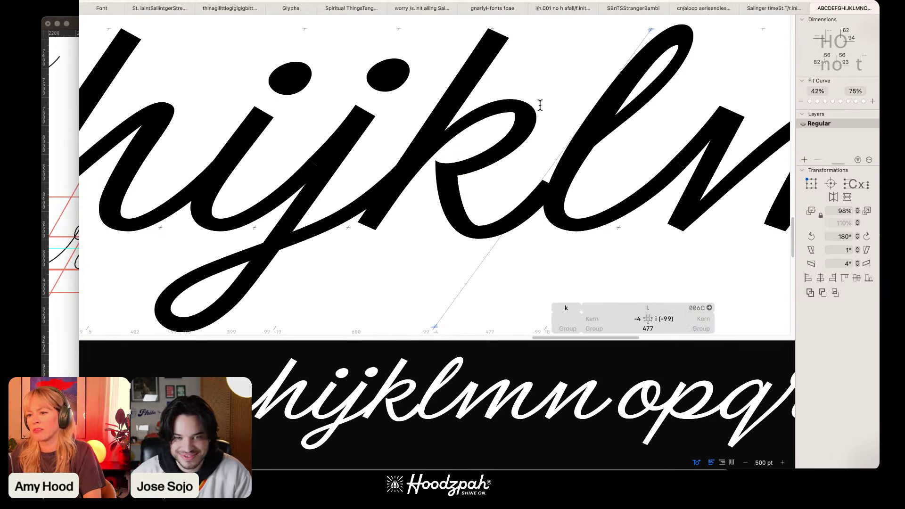
{"action": "double_click", "coordinate": [444, 111]}
{"action": "key", "text": "super+z"}
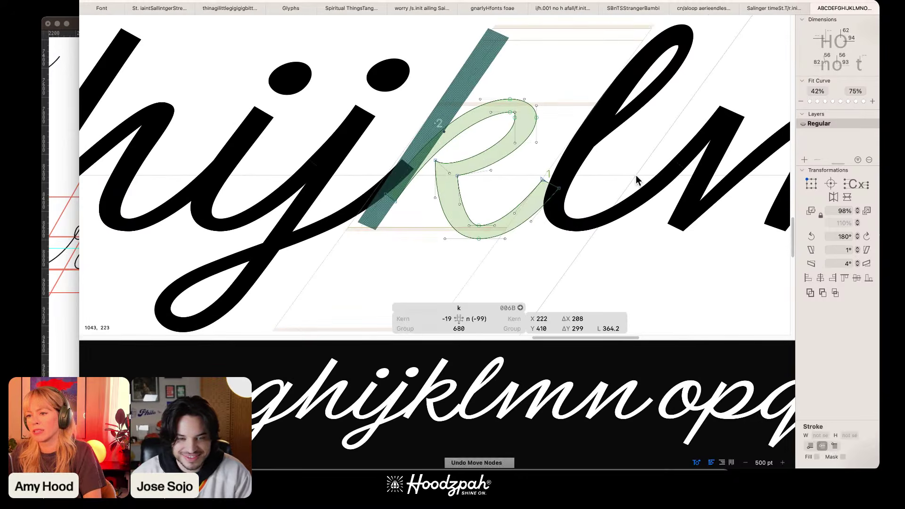
{"action": "key", "text": "space"}
{"action": "key", "text": "shift+super+z"}
{"action": "key", "text": "space"}
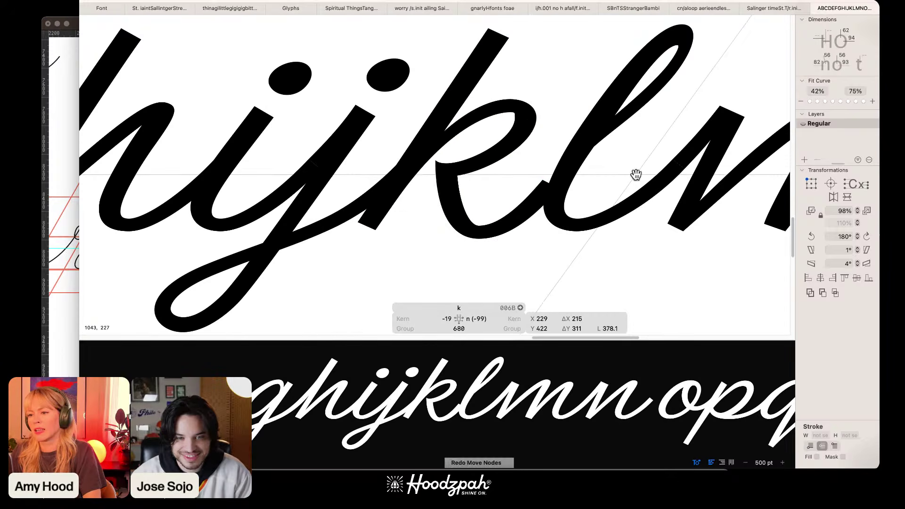
Step: Move the top node of the k loop's inner contour slightly left, to about X 498
{"action": "key", "text": "super+plus"}
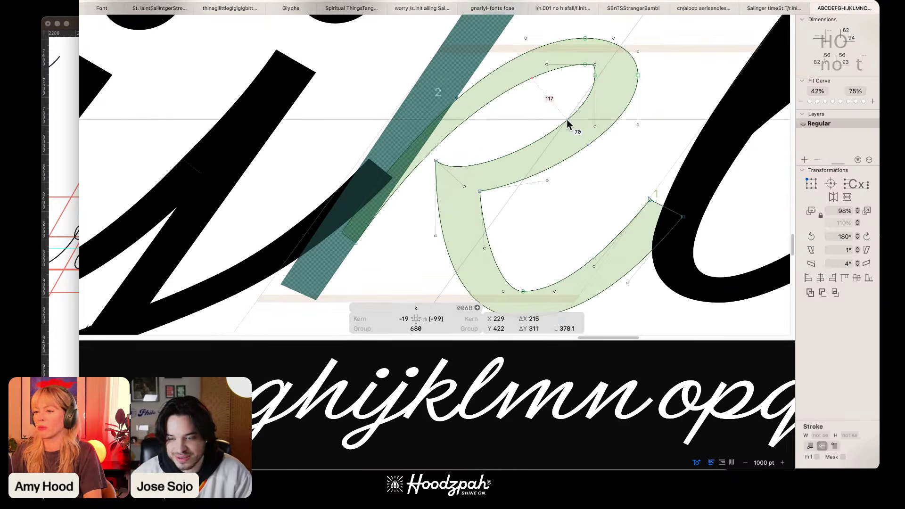
{"action": "key", "text": "space"}
{"action": "key", "text": "super+plus"}
{"action": "key", "text": "space"}
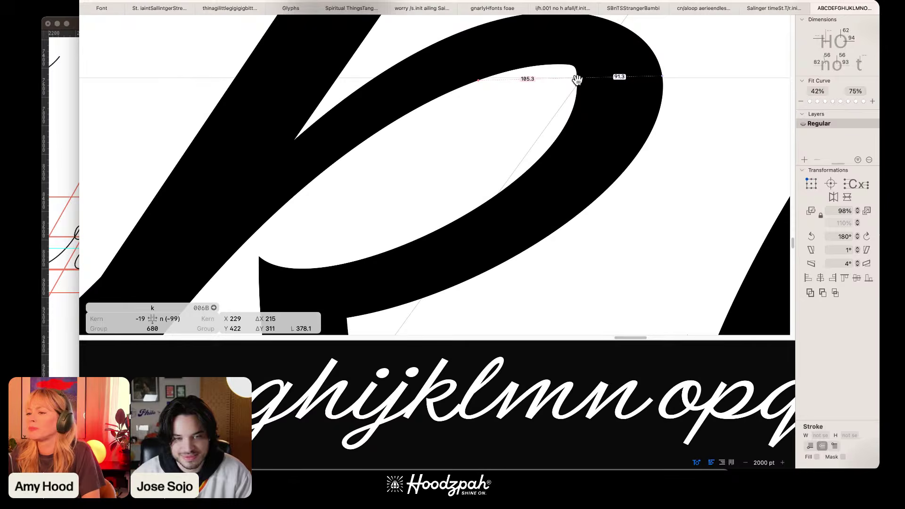
{"action": "left_click_drag", "start_coordinate": [577, 79], "coordinate": [447, 147]}
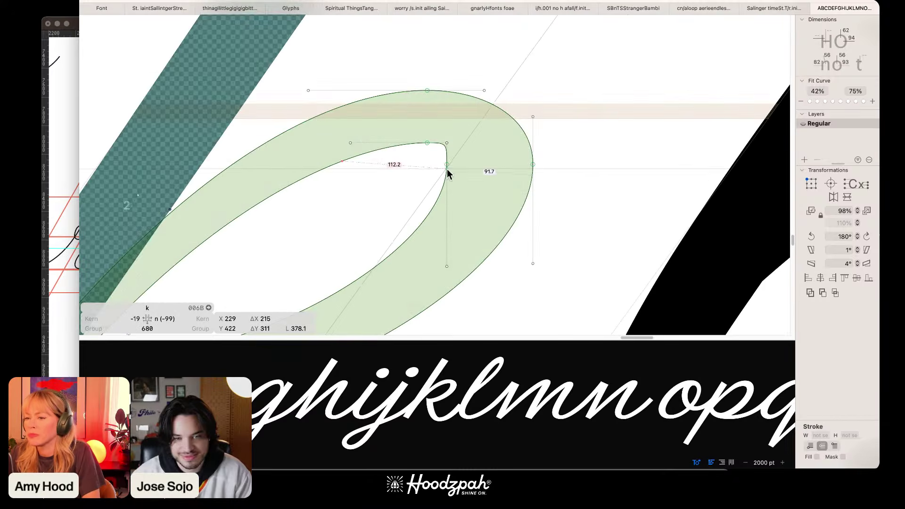
{"action": "left_click", "coordinate": [426, 142]}
{"action": "key", "text": "Left"}
{"action": "key", "text": "Left"}
{"action": "key", "text": "Left"}
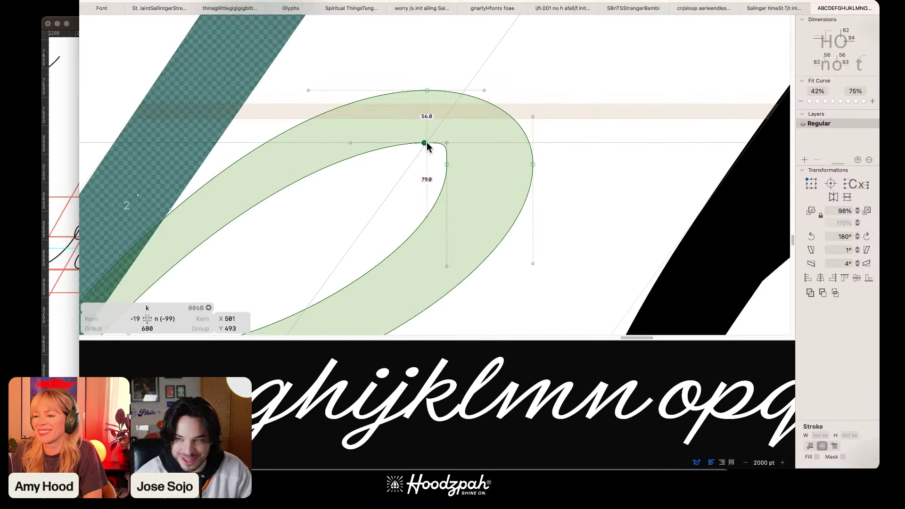
Step: Soften the inner contour's upper corner by lowering its rightmost node to X 525, Y 466 and adjusting that node's upper handle
{"action": "left_click_drag", "start_coordinate": [426, 142], "coordinate": [456, 135]}
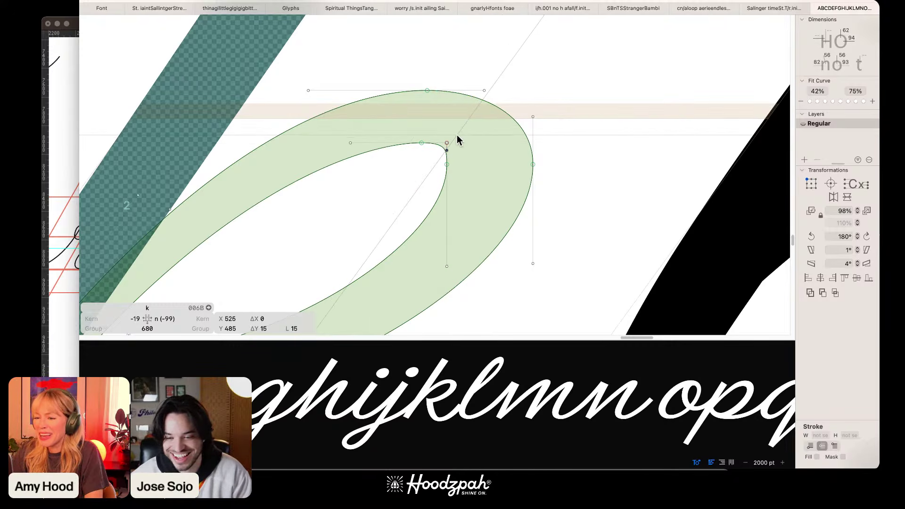
{"action": "left_click_drag", "start_coordinate": [446, 143], "coordinate": [445, 165]}
{"action": "key", "text": "Down"}
{"action": "key", "text": "Down"}
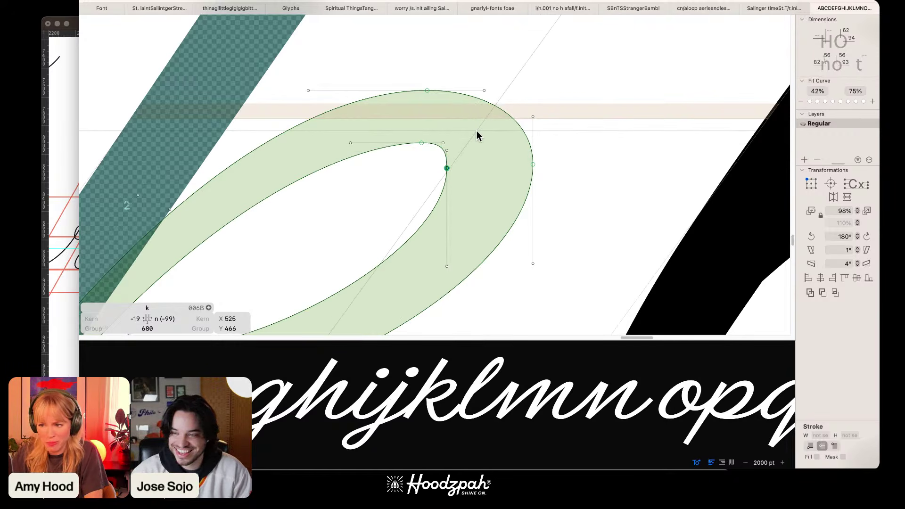
{"action": "left_click", "coordinate": [446, 151]}
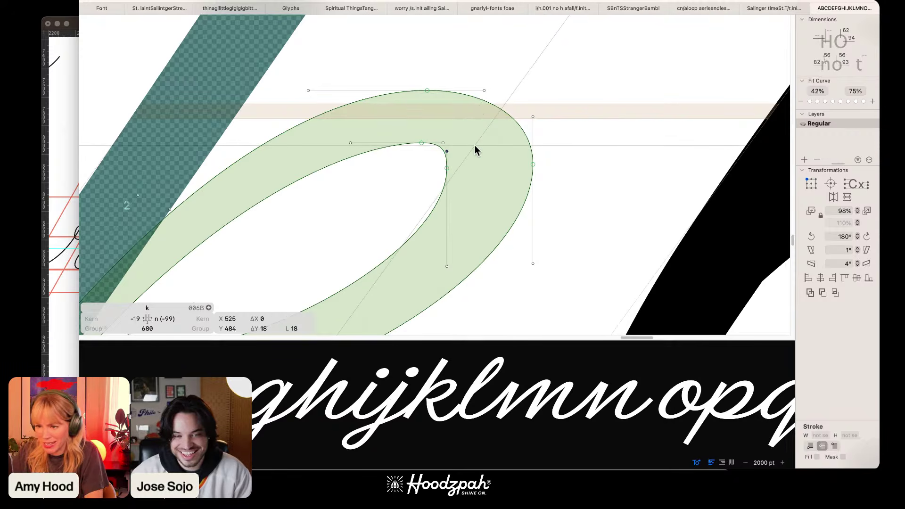
{"action": "key", "text": "Up"}
{"action": "key", "text": "Up"}
{"action": "key", "text": "Up"}
Step: Round the inner contour's top by shifting its top node to X 497 and pulling that node's right handle in to X 516
{"action": "left_click", "coordinate": [442, 142]}
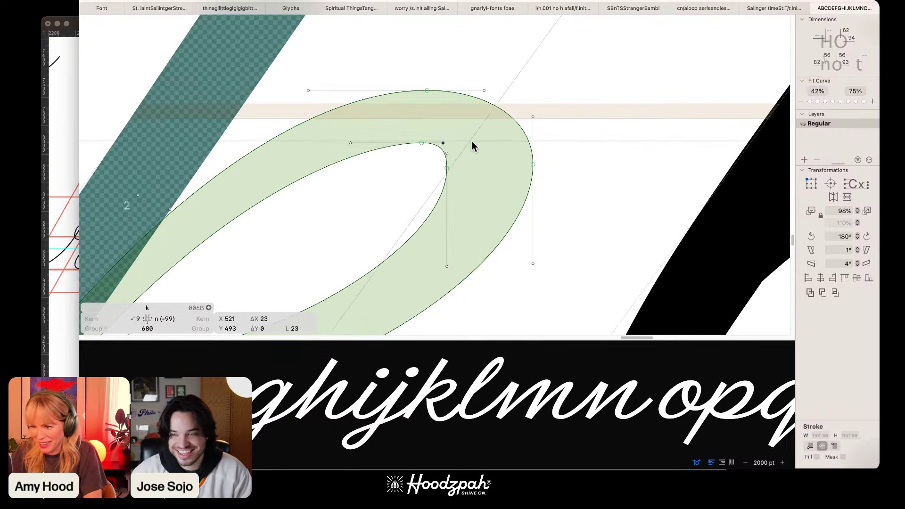
{"action": "key", "text": "Left"}
{"action": "key", "text": "Left"}
{"action": "key", "text": "Left"}
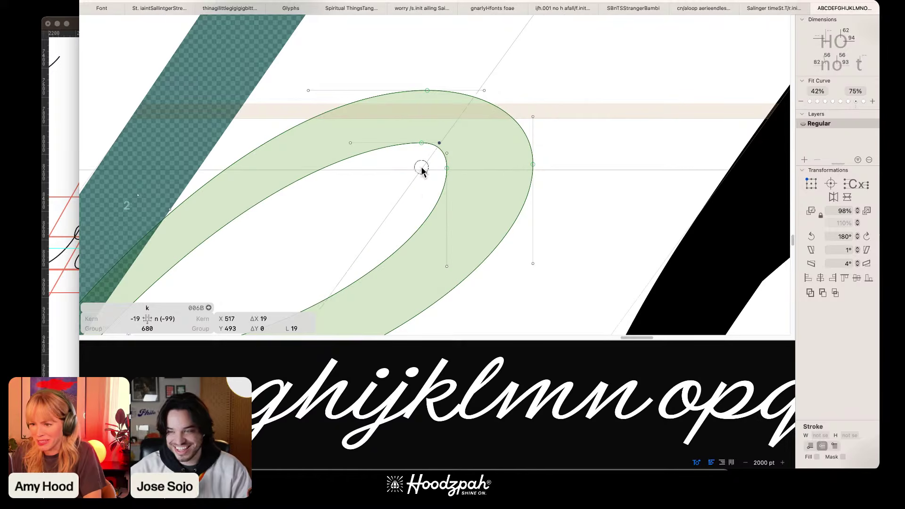
{"action": "left_click", "coordinate": [422, 143]}
{"action": "key", "text": "alt+Left"}
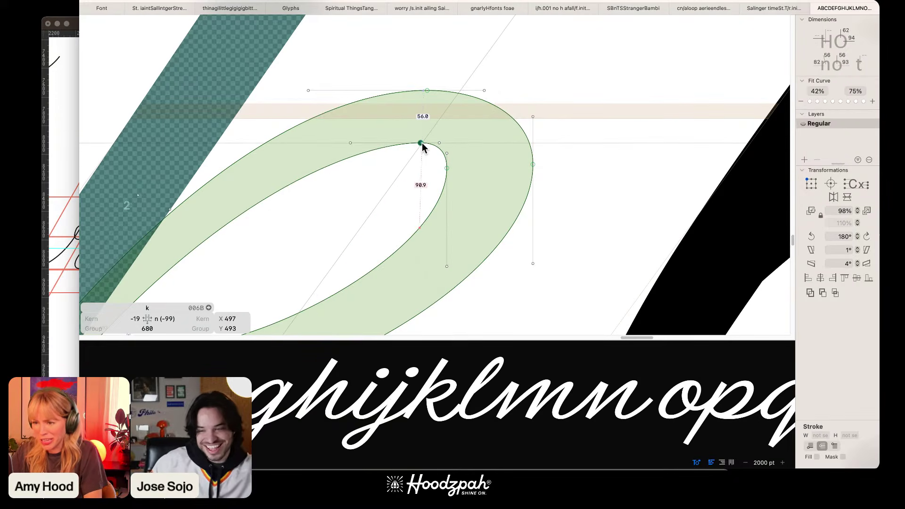
{"action": "left_click", "coordinate": [439, 143]}
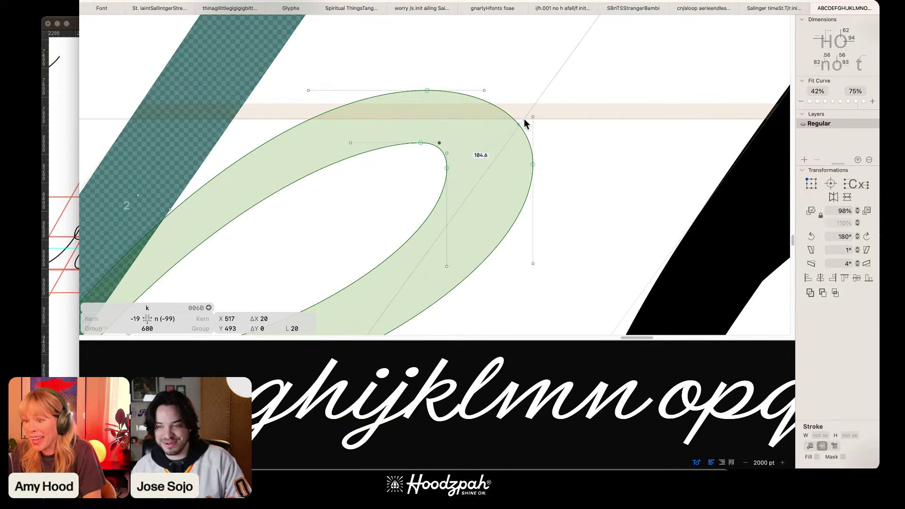
{"action": "left_click", "coordinate": [524, 118]}
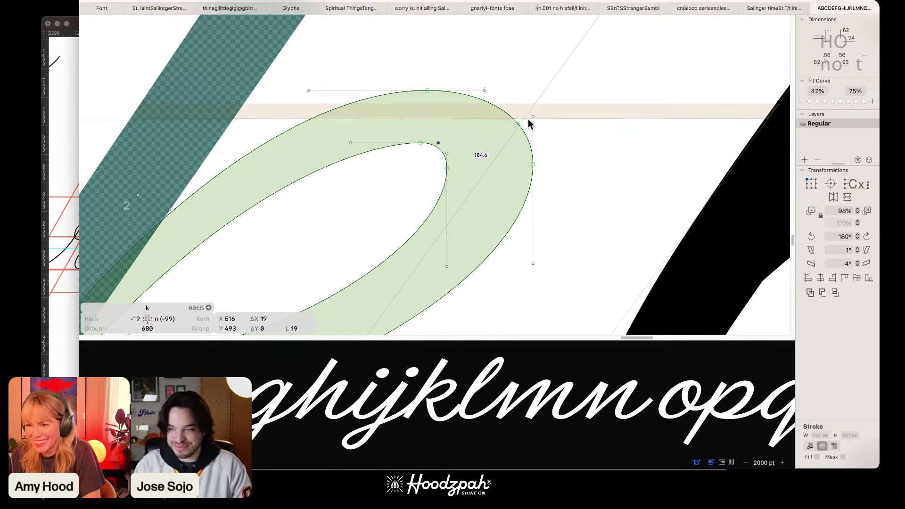
Step: Try lowering the rightmost node of the loop's outer contour to X 617, Y 452
{"action": "left_click", "coordinate": [524, 173]}
{"action": "key", "text": "super+minus"}
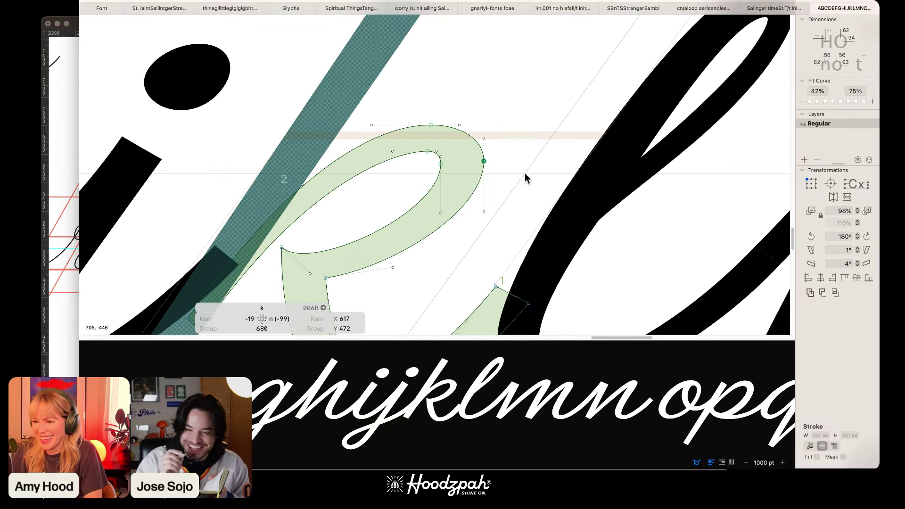
{"action": "left_click", "coordinate": [496, 186]}
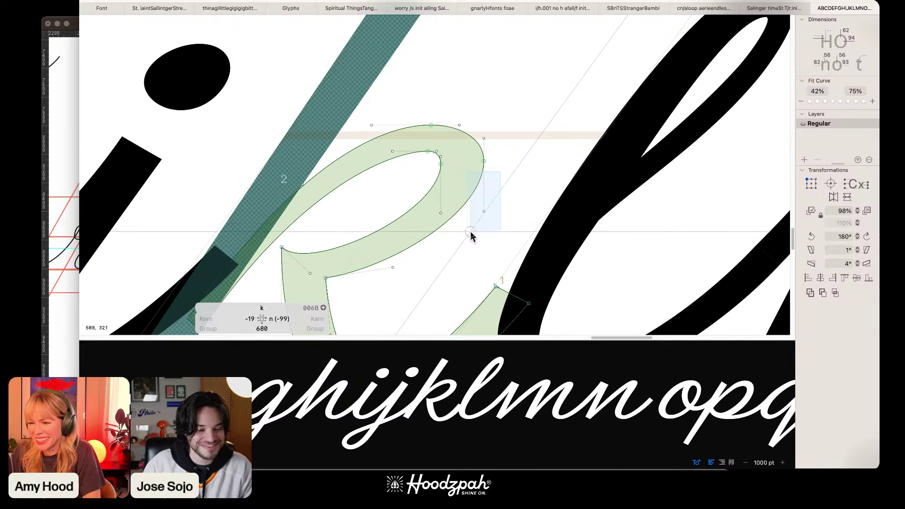
{"action": "left_click", "coordinate": [483, 161]}
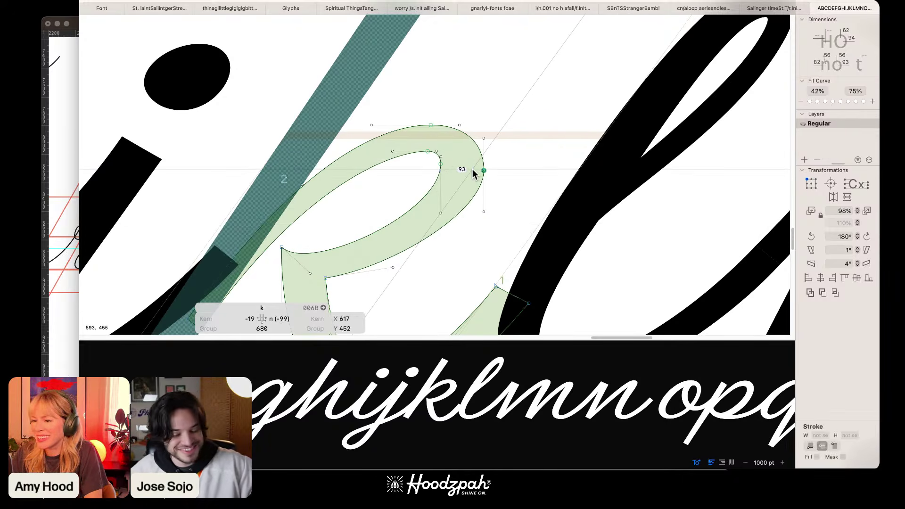
{"action": "left_click", "coordinate": [495, 137]}
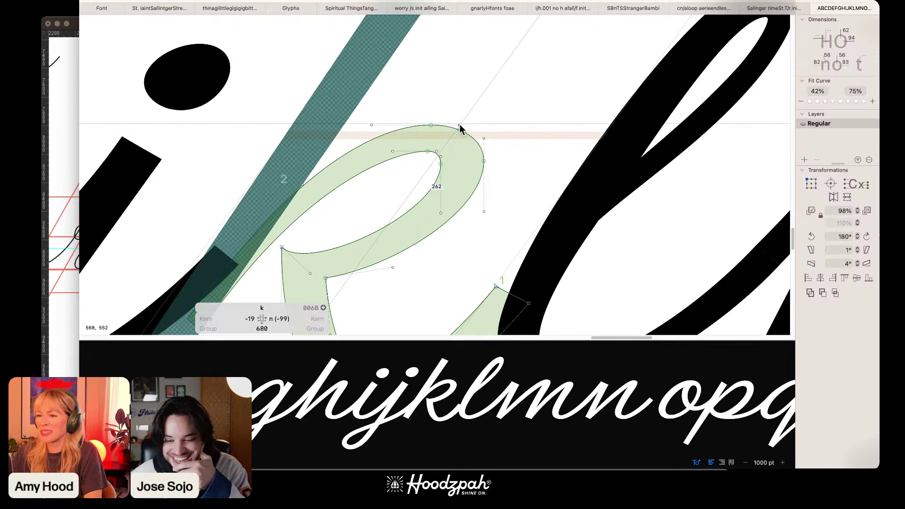
Step: Extend the right handle of the outer contour's top node to X 575 and move that node right to X 514
{"action": "mouse_move", "coordinate": [461, 123]}
{"action": "left_mouse_down"}
{"action": "mouse_move", "coordinate": [473, 106]}
{"action": "mouse_move", "coordinate": [468, 112]}
{"action": "left_mouse_up"}
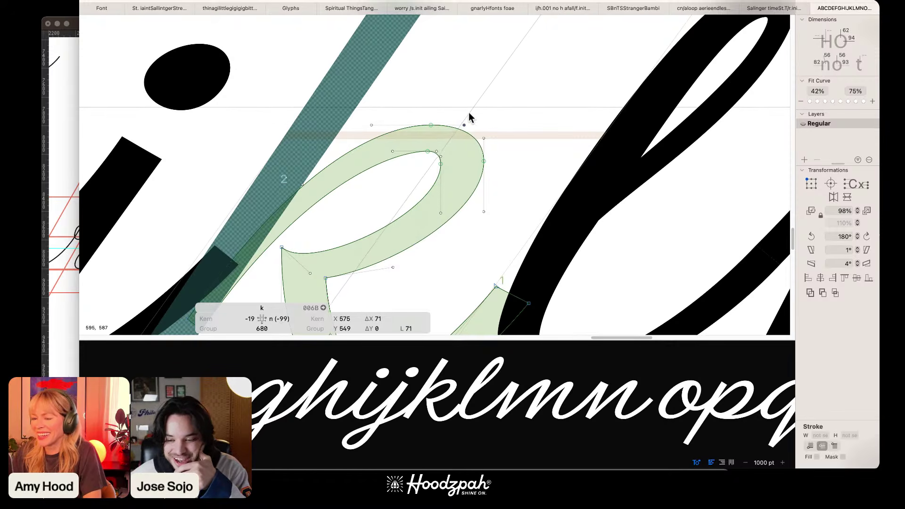
{"action": "left_click", "coordinate": [431, 125]}
{"action": "key", "text": "alt+shift+Right"}
Step: Examine the k's filled loop up close and within the surrounding letters for even weight and smooth curves
{"action": "key", "text": "space"}
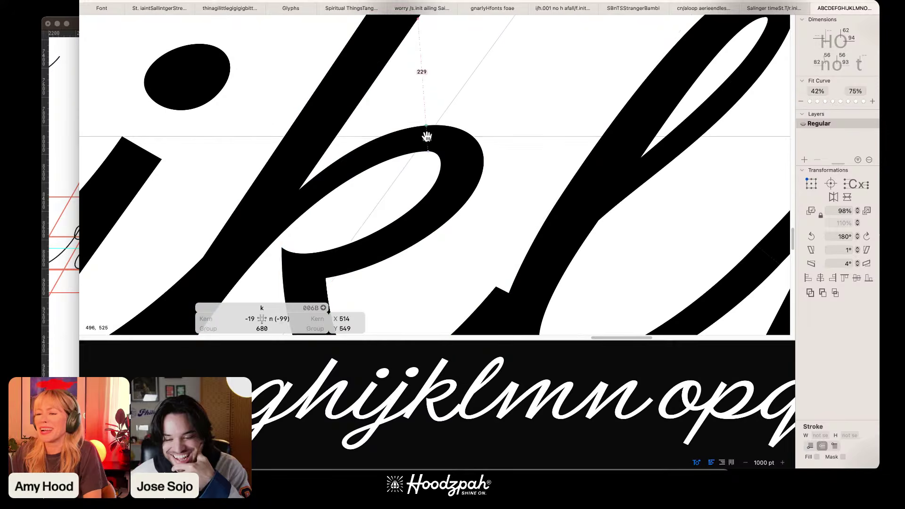
{"action": "left_click_drag", "start_coordinate": [484, 93], "coordinate": [446, 127]}
{"action": "key", "text": "space"}
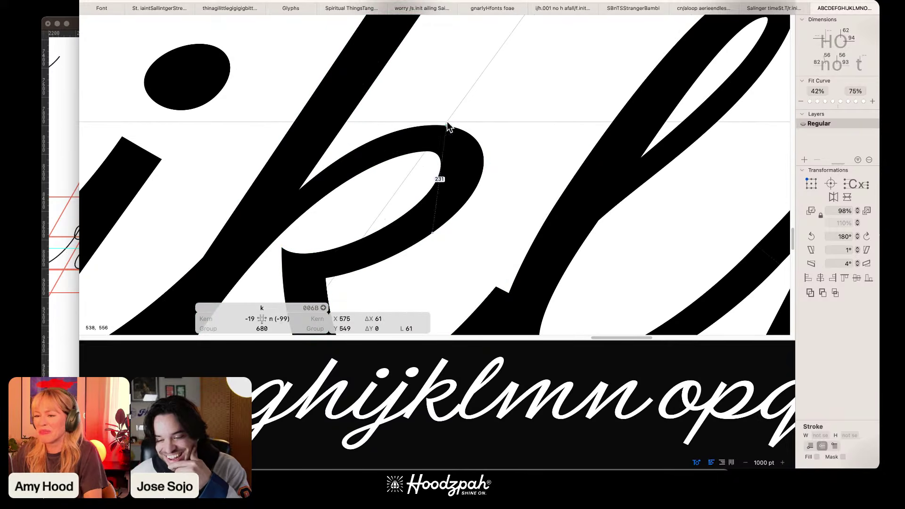
{"action": "key", "text": "super+minus"}
{"action": "key", "text": "super+minus"}
{"action": "key", "text": "super+minus"}
{"action": "key", "text": "space"}
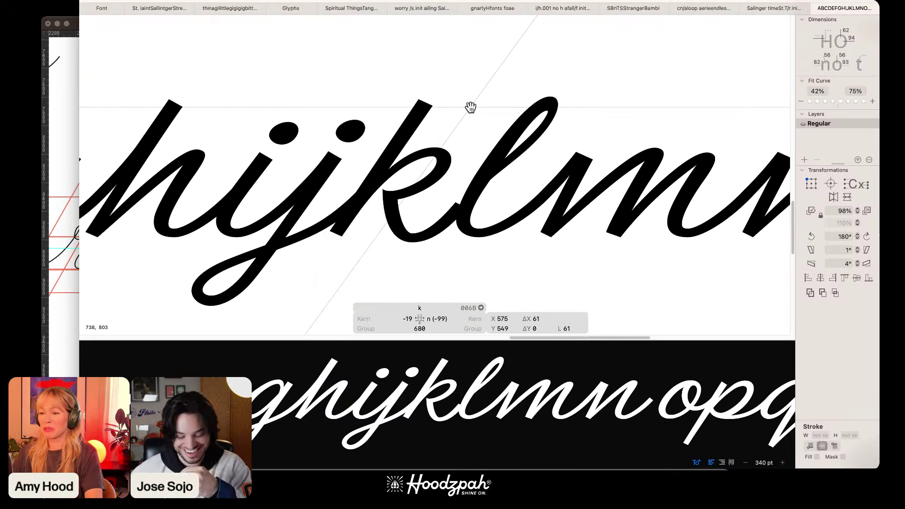
{"action": "scroll", "coordinate": [470, 106], "scroll_direction": "up", "scroll_amount": 5}
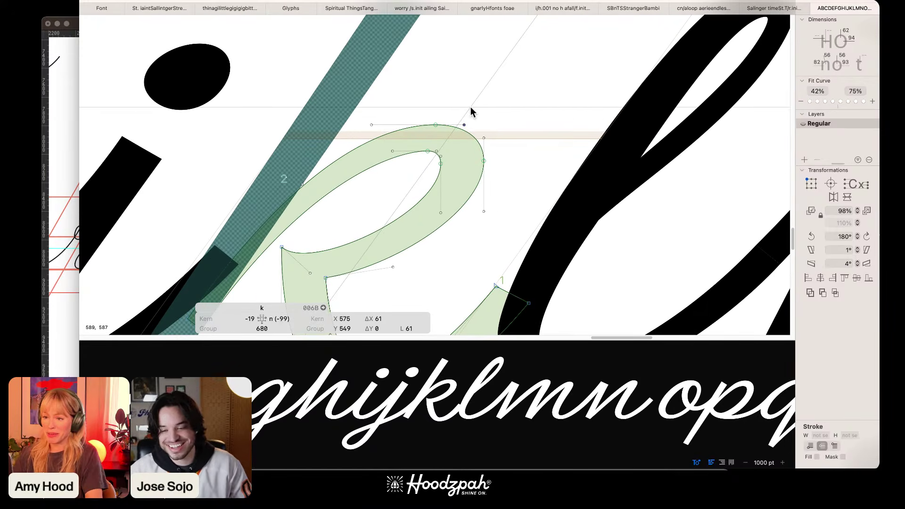
Step: Lower the inner corner node where the k's loop meets the leg and pull its handle out along the loop's underside
{"action": "key", "text": "space"}
{"action": "left_click_drag", "start_coordinate": [525, 154], "coordinate": [559, 107]}
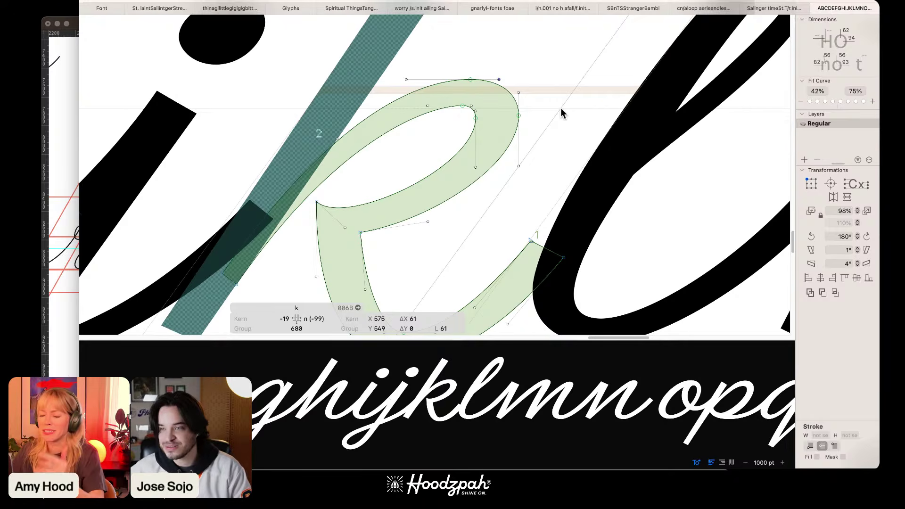
{"action": "key", "text": "space"}
{"action": "left_click_drag", "start_coordinate": [414, 257], "coordinate": [427, 247]}
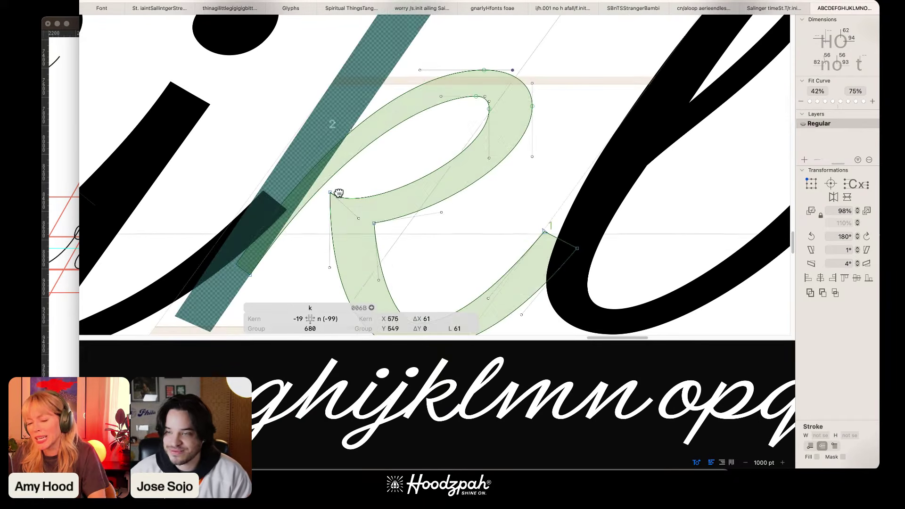
{"action": "left_click_drag", "start_coordinate": [330, 191], "coordinate": [380, 207]}
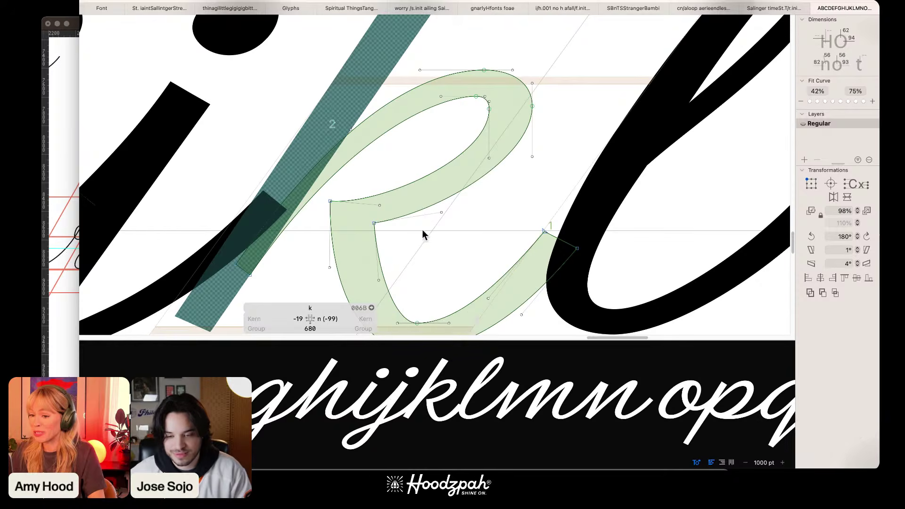
Step: Apply Open Corner to the node at X 279, Y 222, where the outer loop turns into the leg
{"action": "right_click", "coordinate": [375, 226]}
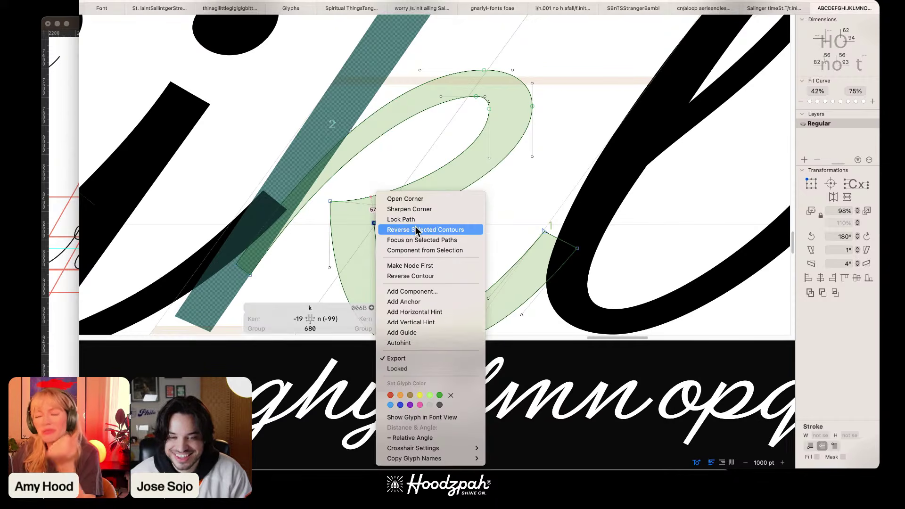
{"action": "left_click", "coordinate": [434, 198]}
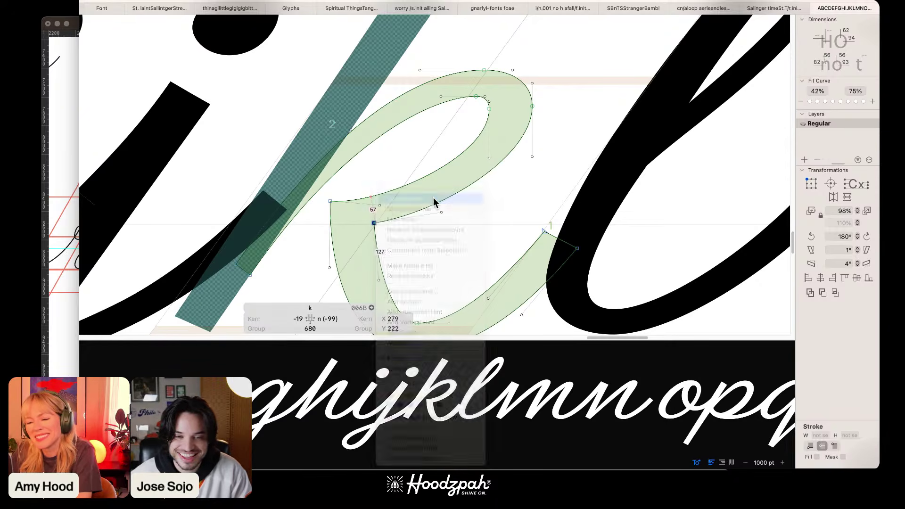
Step: Pull the handle of the k's left corner node, where the loop meets the leg, outward and up along the loop's inner edge
{"action": "scroll", "coordinate": [455, 219], "scroll_direction": "down", "scroll_amount": 5}
{"action": "key", "text": "space"}
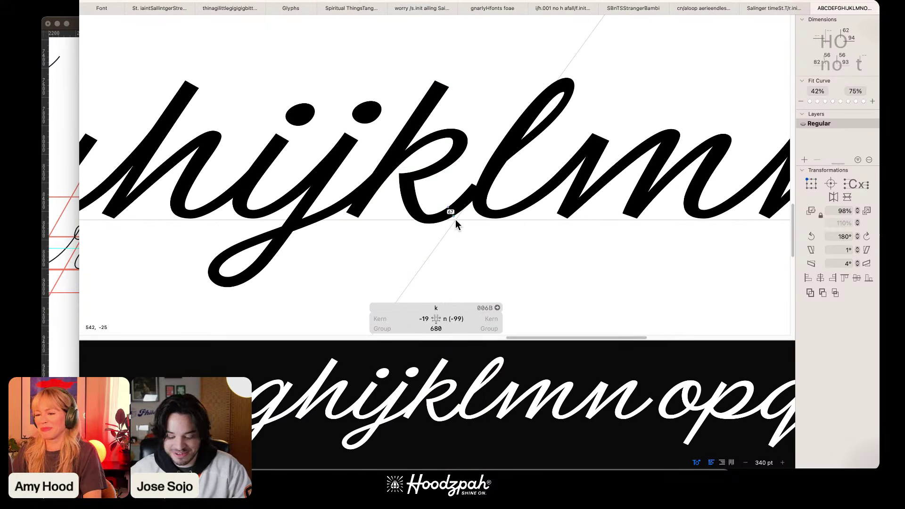
{"action": "scroll", "coordinate": [455, 219], "scroll_direction": "up", "scroll_amount": 7}
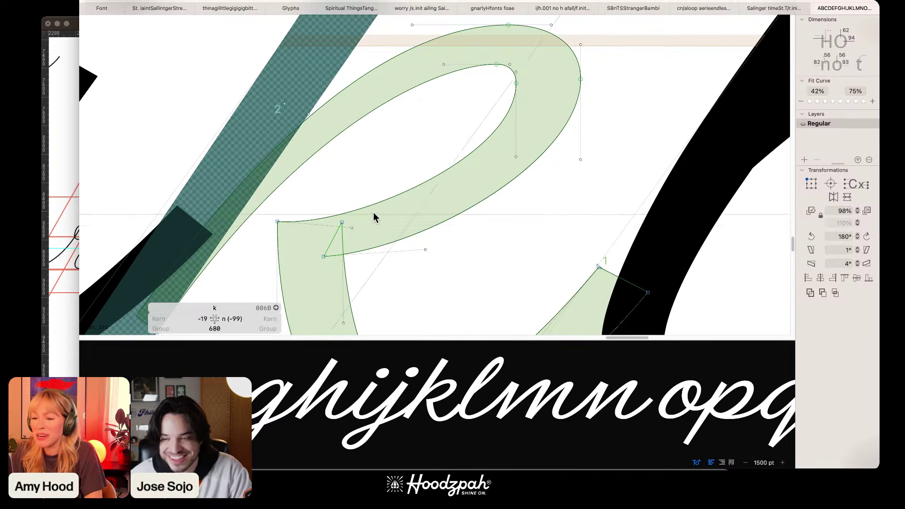
{"action": "left_click_drag", "start_coordinate": [351, 227], "coordinate": [387, 209]}
Step: Move the opened corner's lower node to X 230, Y 239 and extend its handle horizontally to X 414, Y 239
{"action": "left_click", "coordinate": [324, 255]}
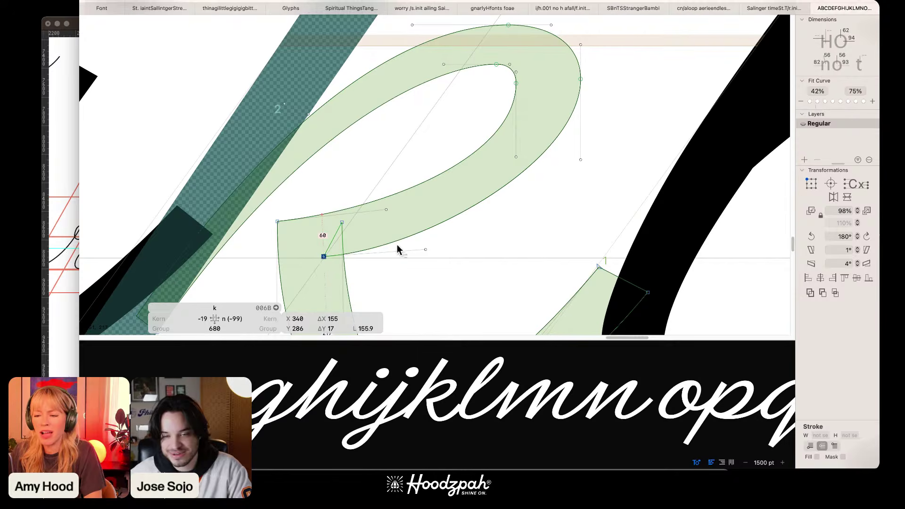
{"action": "key", "text": "Up"}
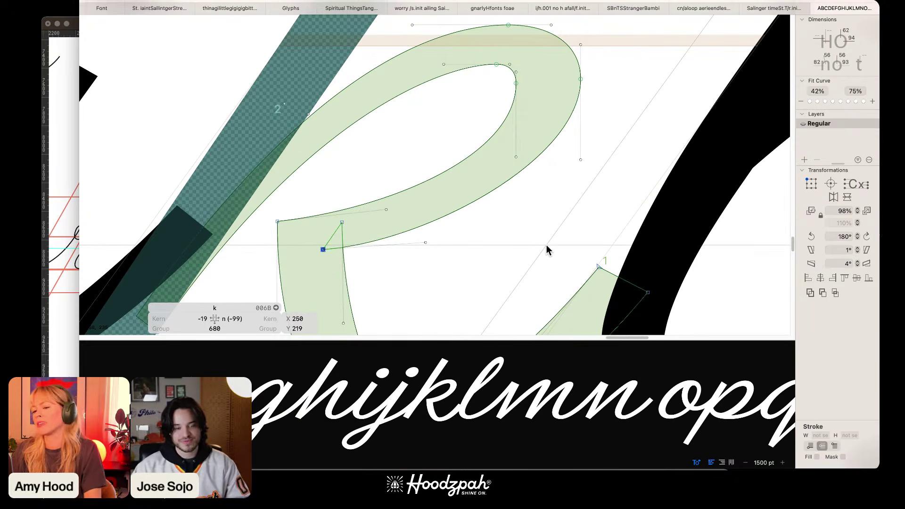
{"action": "key", "text": "super+minus"}
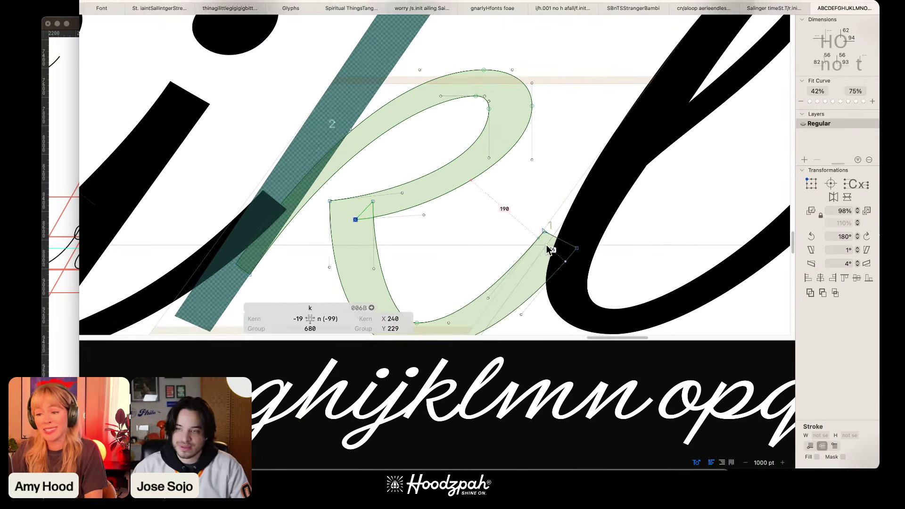
{"action": "key", "text": "Up"}
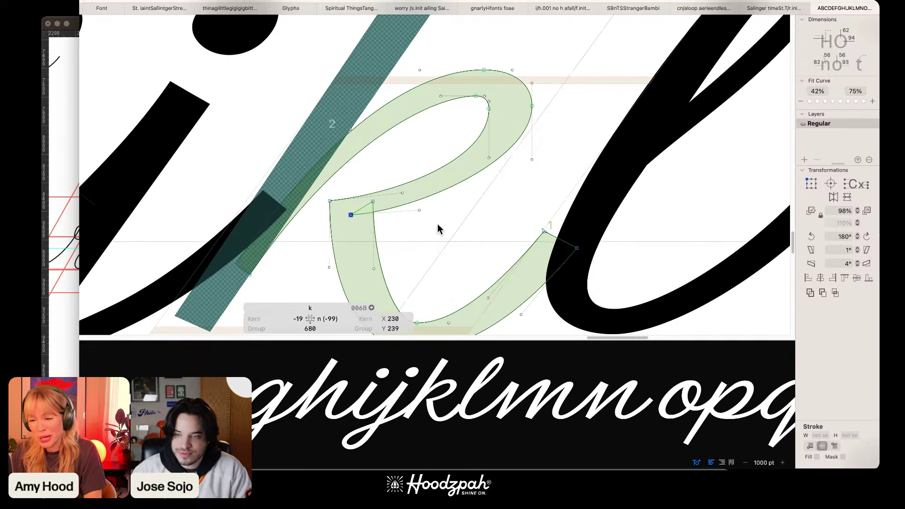
{"action": "mouse_move", "coordinate": [419, 208]}
{"action": "left_mouse_down"}
{"action": "mouse_move", "coordinate": [438, 216]}
{"action": "mouse_move", "coordinate": [460, 201]}
{"action": "left_mouse_up"}
Step: Examine the k's loop-to-leg join and its leg curve up close and among the neighbouring letters
{"action": "scroll", "coordinate": [460, 201], "scroll_direction": "down", "scroll_amount": 5}
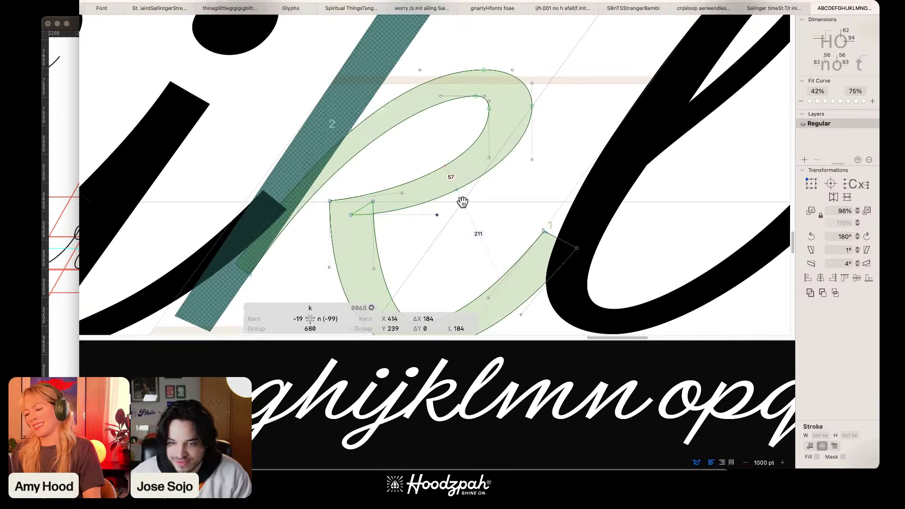
{"action": "scroll", "coordinate": [462, 202], "scroll_direction": "up", "scroll_amount": 5}
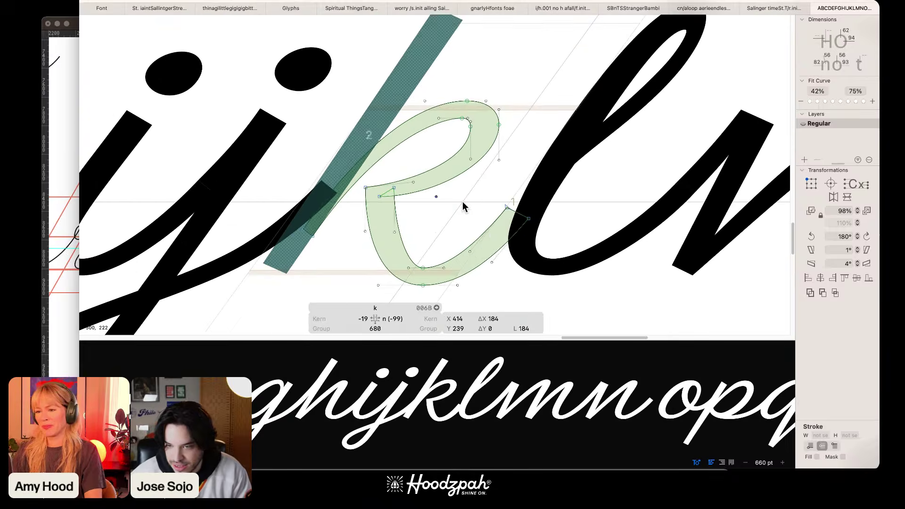
{"action": "left_click_drag", "start_coordinate": [462, 204], "coordinate": [479, 41]}
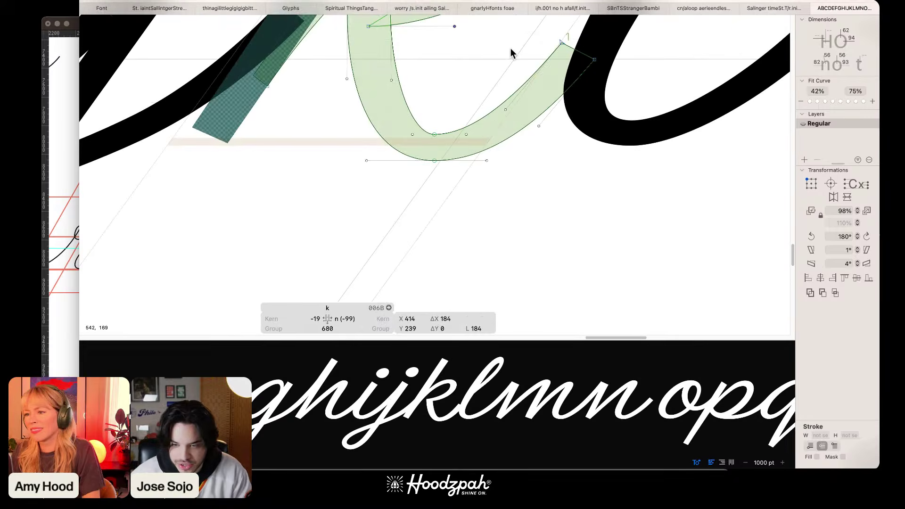
{"action": "left_click_drag", "start_coordinate": [559, 46], "coordinate": [502, 108]}
{"action": "left_click", "coordinate": [443, 102]}
{"action": "key", "text": "super+minus"}
{"action": "scroll", "coordinate": [442, 102], "scroll_direction": "down", "scroll_amount": 3}
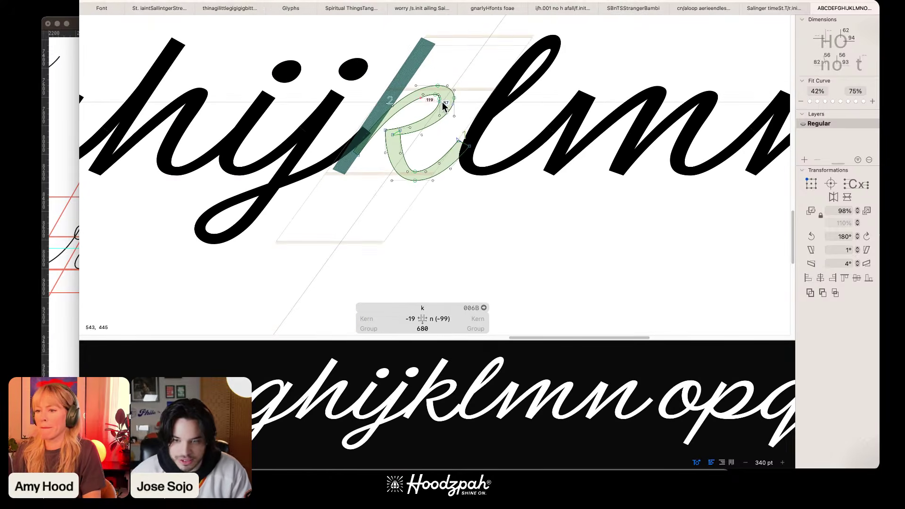
Step: Open the lowercase i before the j for editing in the text line
{"action": "left_click_drag", "start_coordinate": [343, 112], "coordinate": [503, 126]}
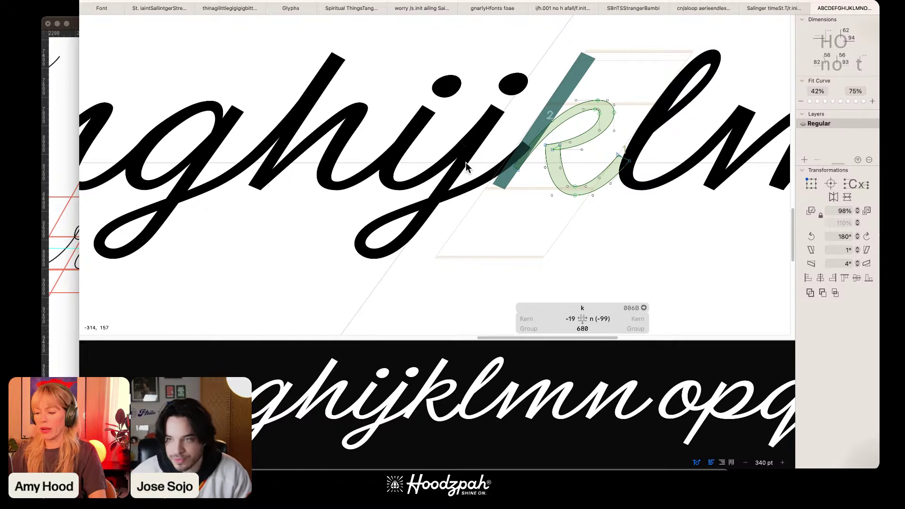
{"action": "double_click", "coordinate": [433, 171]}
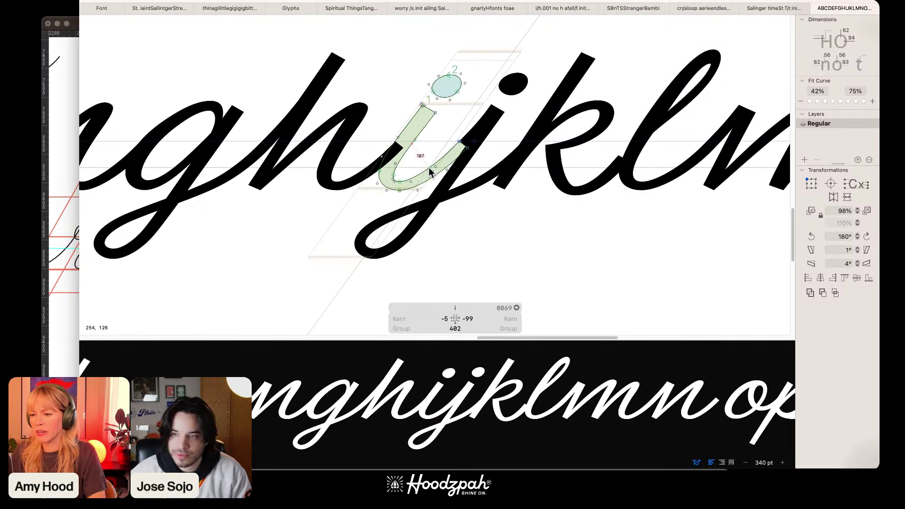
Step: Copy the exit stroke of the letter i together with its lower curve nodes
{"action": "left_click", "coordinate": [430, 180]}
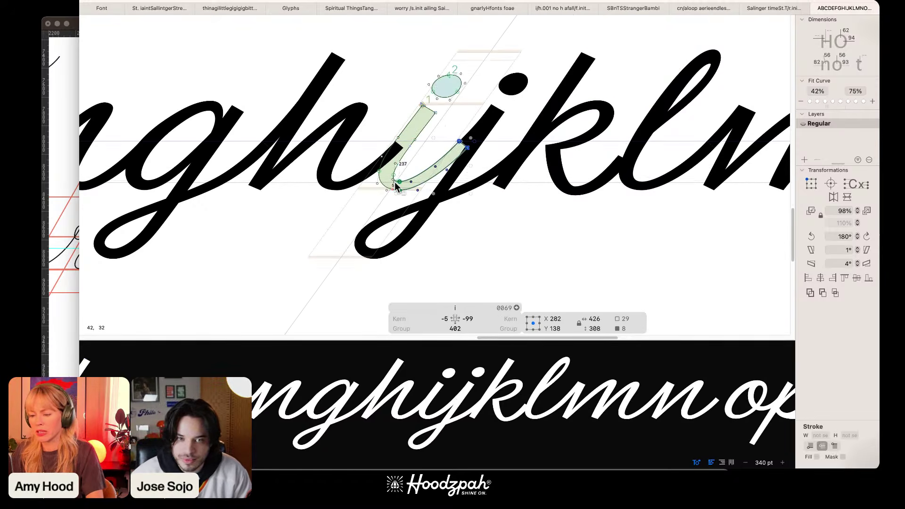
{"action": "scroll", "coordinate": [424, 182], "scroll_direction": "up", "scroll_amount": 3}
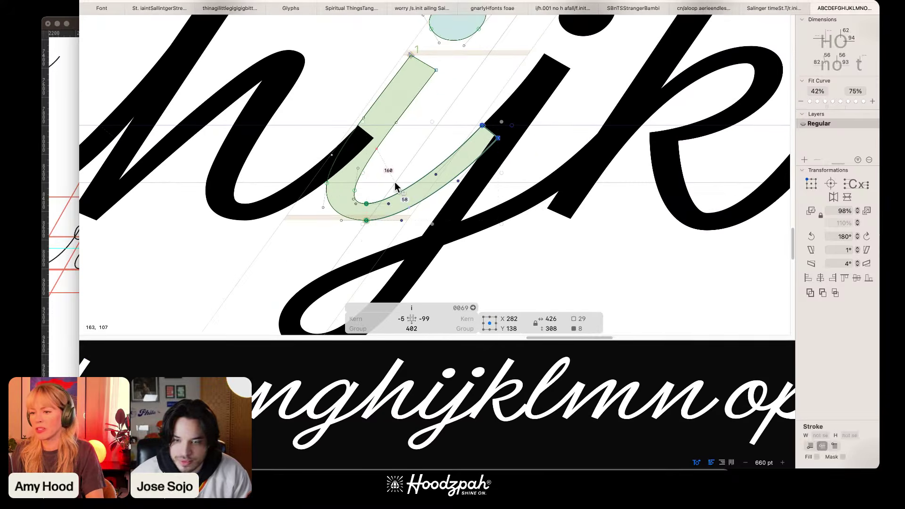
{"action": "left_click", "coordinate": [356, 202], "text": "shift"}
{"action": "left_click", "coordinate": [336, 212], "text": "shift"}
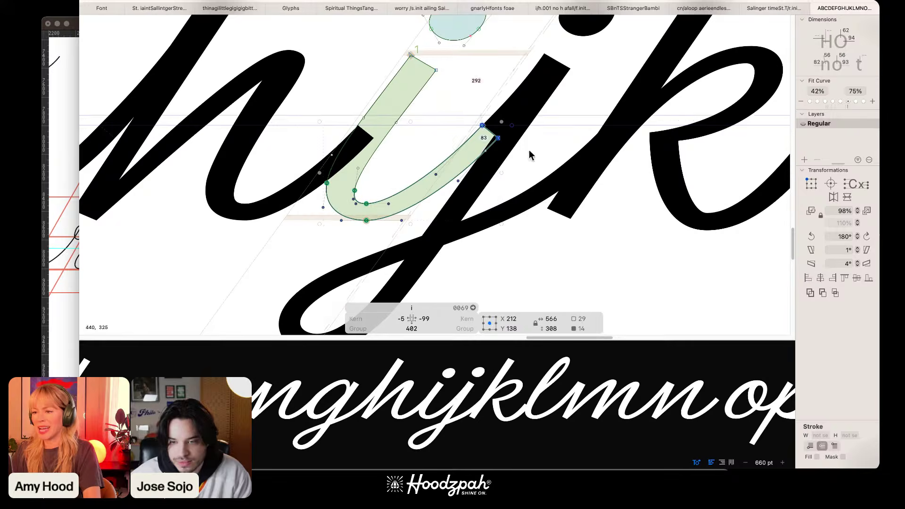
Step: Open the k for editing, split its leg at the two bottom curve nodes, and delete the exit stroke
{"action": "scroll", "coordinate": [529, 152], "scroll_direction": "right", "scroll_amount": 5}
{"action": "double_click", "coordinate": [581, 194]}
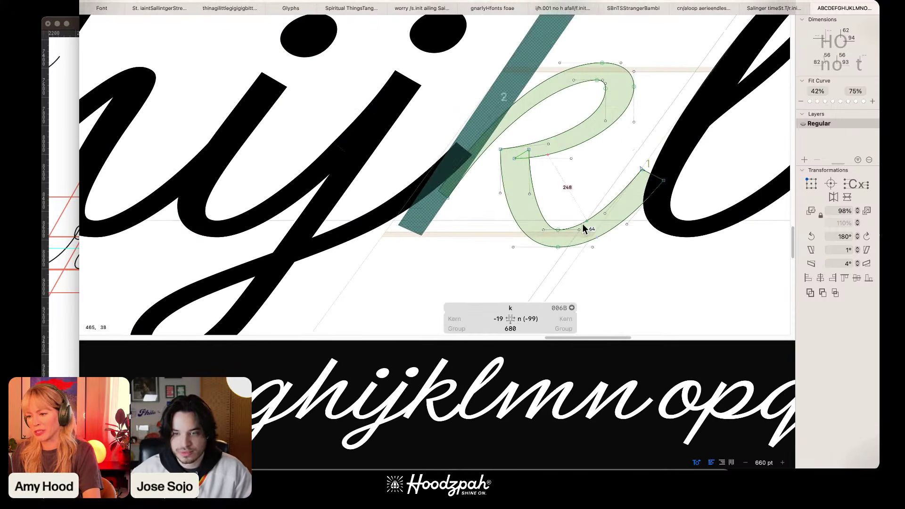
{"action": "key", "text": "p"}
{"action": "left_click", "coordinate": [557, 230]}
{"action": "left_click", "coordinate": [558, 247]}
{"action": "key", "text": "v"}
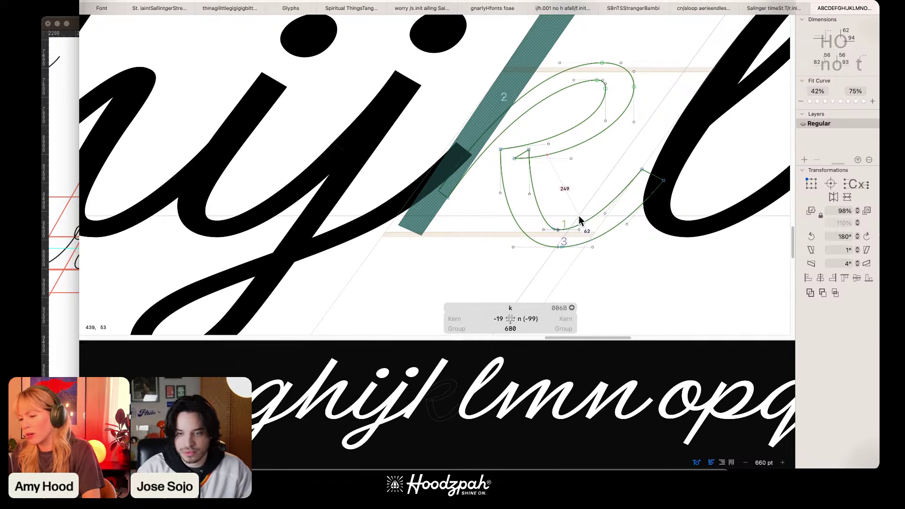
{"action": "left_click", "coordinate": [580, 224]}
{"action": "key", "text": "Delete"}
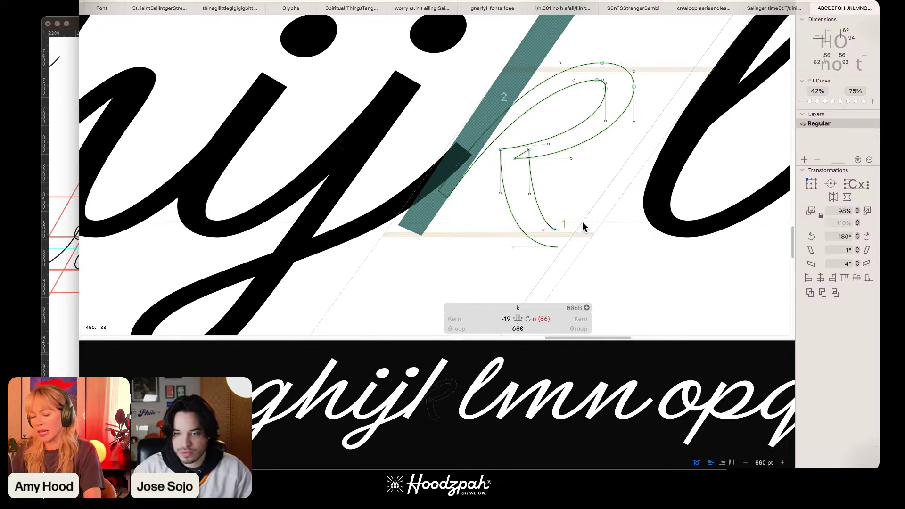
Step: Paste the i's stroke into the k and move it horizontally to X 514, lining it up with the leg's cut ends
{"action": "key", "text": "super+v"}
{"action": "mouse_move", "coordinate": [561, 196]}
{"action": "left_mouse_down"}
{"action": "mouse_move", "coordinate": [632, 196]}
{"action": "mouse_move", "coordinate": [636, 211]}
{"action": "left_mouse_up"}
{"action": "key", "text": "super+z"}
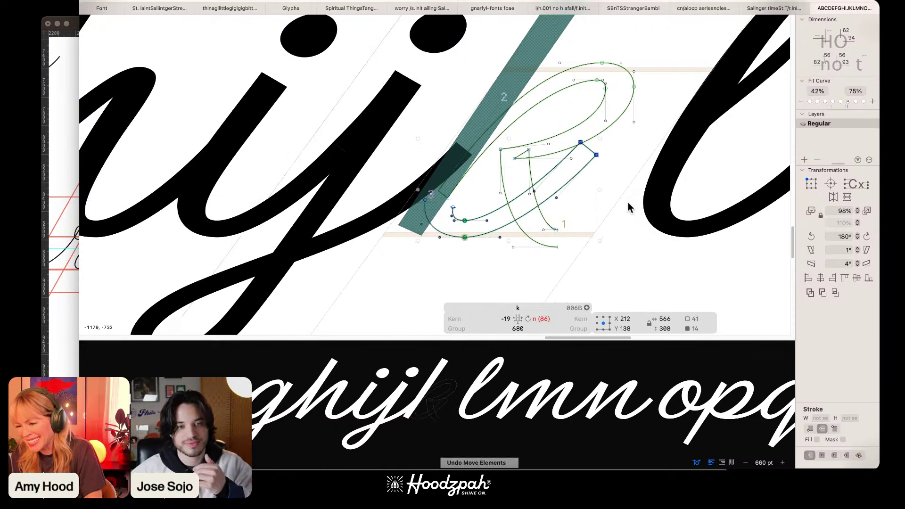
{"action": "left_click_drag", "start_coordinate": [544, 205], "coordinate": [636, 204]}
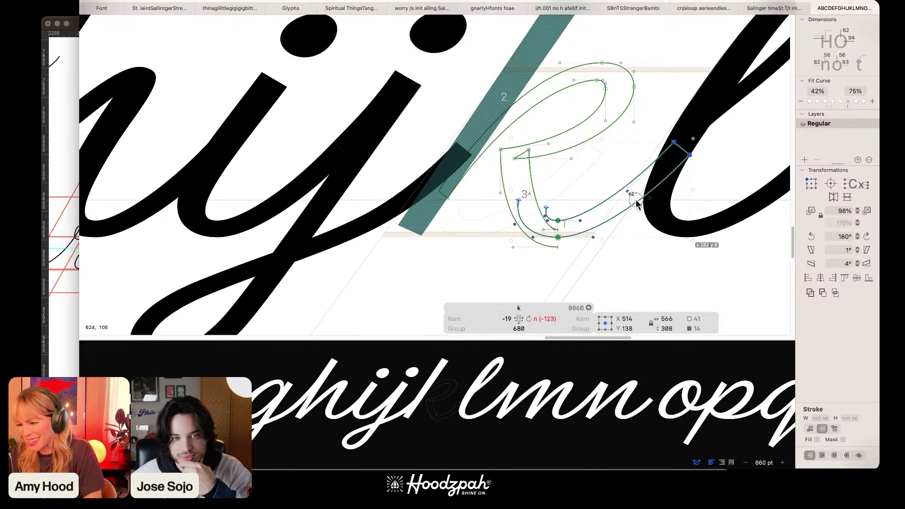
Step: Raise the two open end nodes of the k's leg 30 units to meet the pasted curve
{"action": "scroll", "coordinate": [619, 187], "scroll_direction": "up", "scroll_amount": 5}
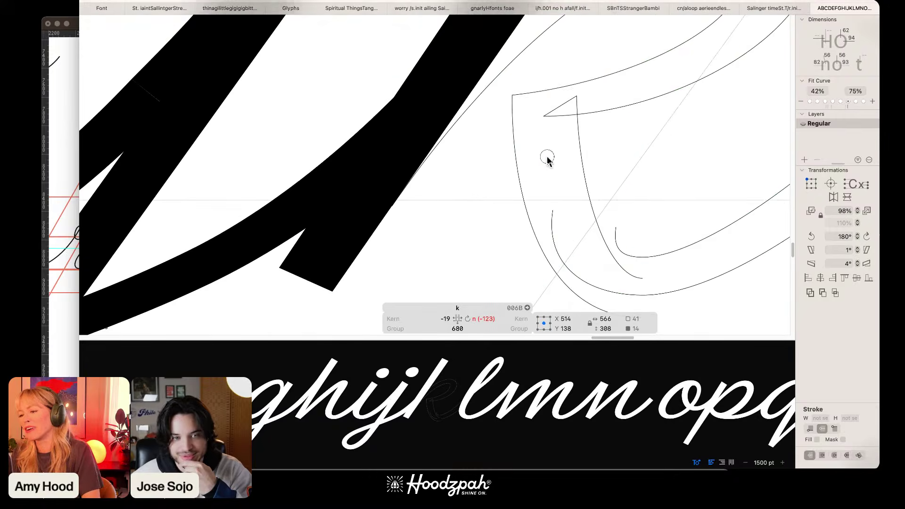
{"action": "scroll", "coordinate": [554, 195], "scroll_direction": "right", "scroll_amount": 3}
{"action": "scroll", "coordinate": [553, 196], "scroll_direction": "down", "scroll_amount": 2}
{"action": "left_click", "coordinate": [559, 225]}
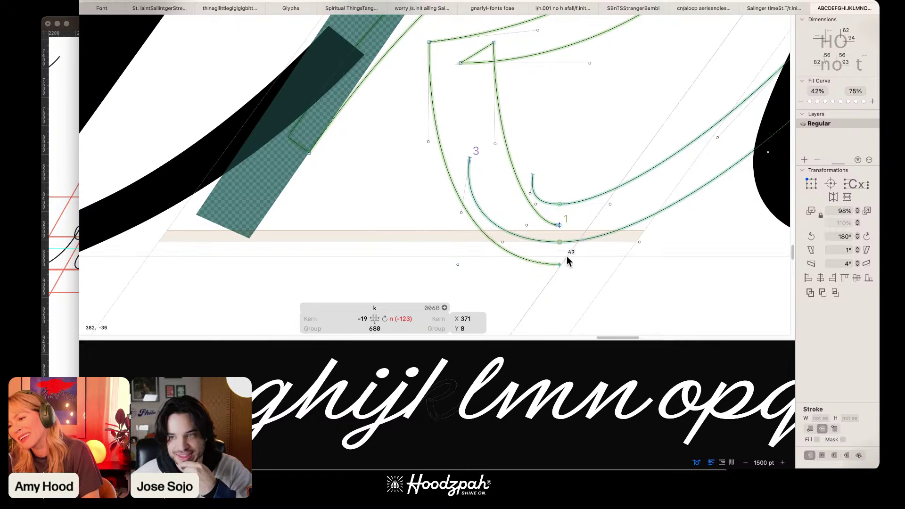
{"action": "left_click_drag", "start_coordinate": [567, 257], "coordinate": [551, 278]}
{"action": "key", "text": "shift+Up"}
{"action": "key", "text": "shift+Up"}
{"action": "key", "text": "shift+Up"}
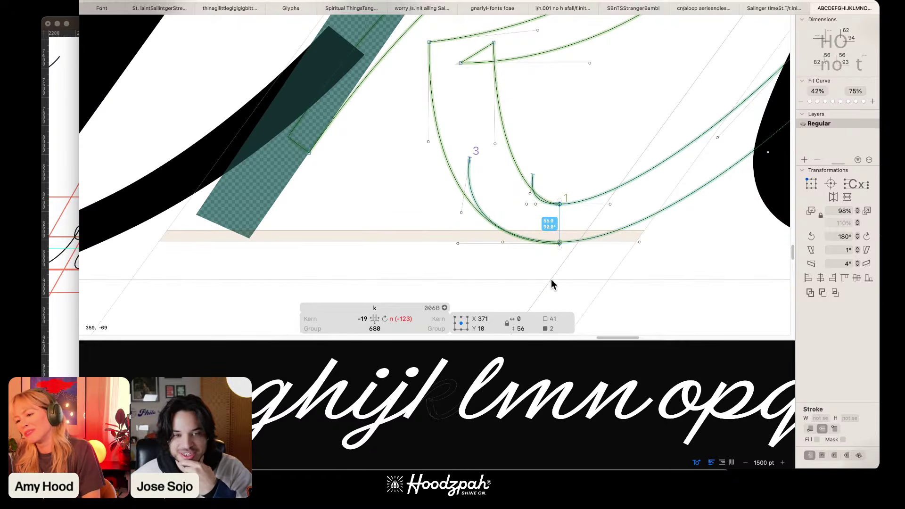
Step: Shift the pasted stroke up 10 units, cut it at its two bottom nodes, and delete the surplus curve before the cut
{"action": "double_click", "coordinate": [581, 202]}
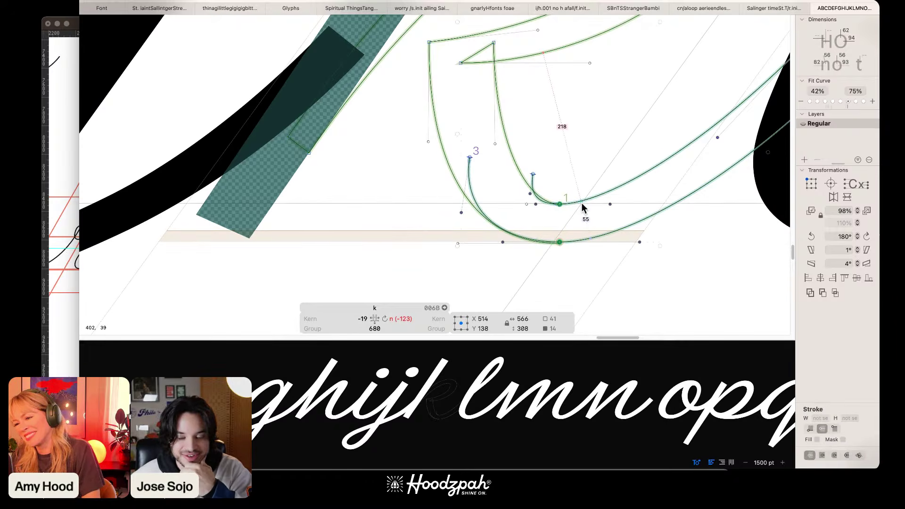
{"action": "key", "text": "shift+Up"}
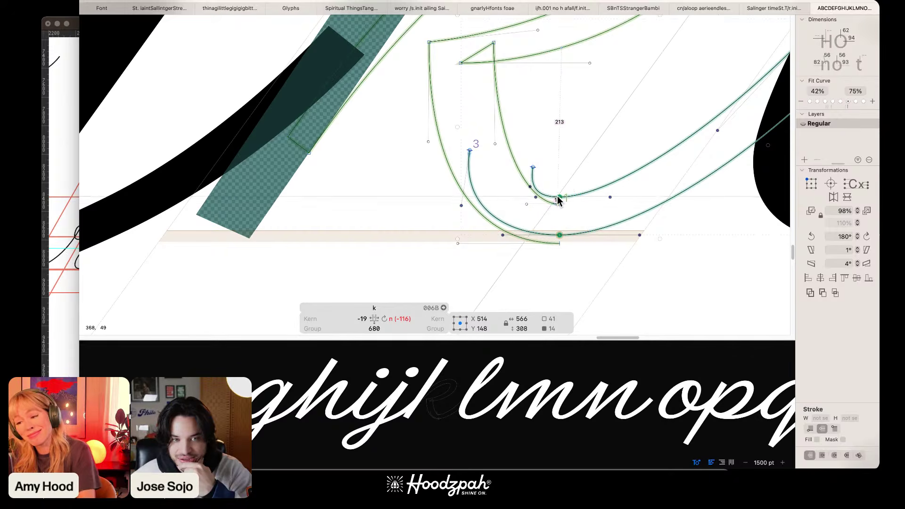
{"action": "key", "text": "p"}
{"action": "left_click", "coordinate": [559, 197]}
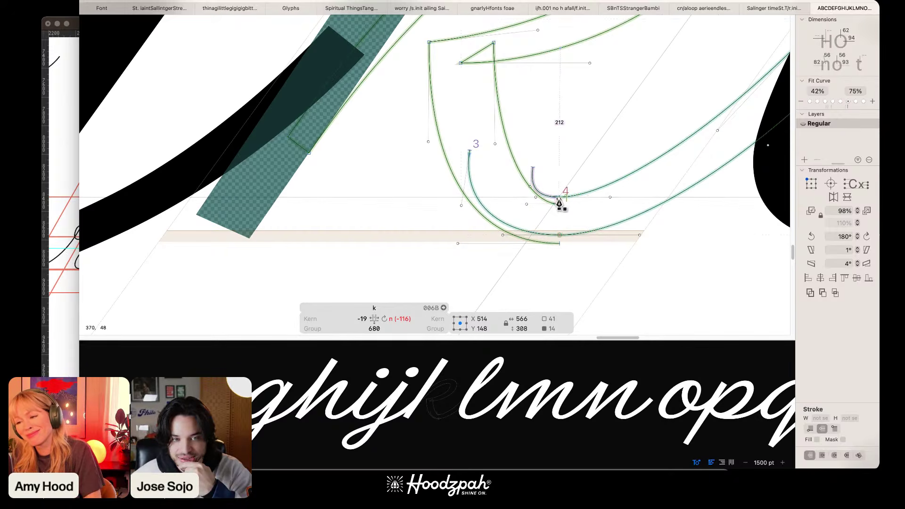
{"action": "left_click", "coordinate": [559, 235]}
{"action": "key", "text": "v"}
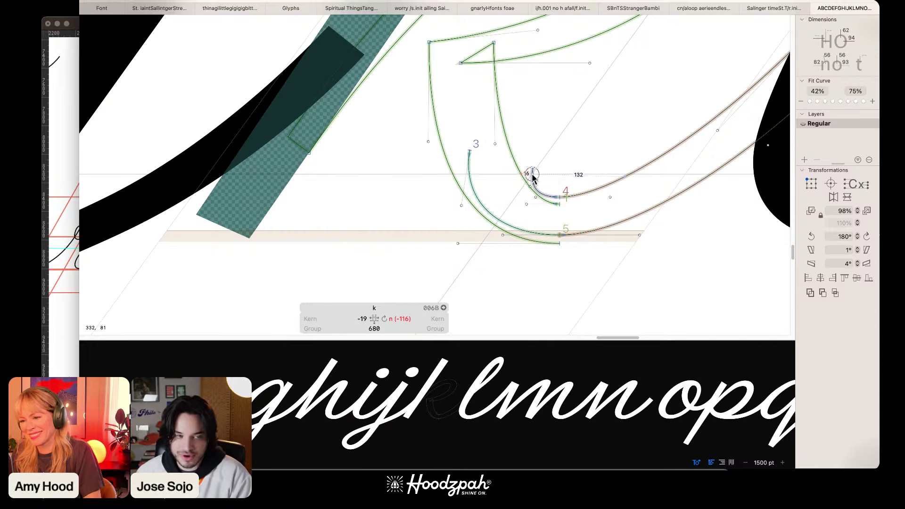
{"action": "left_click", "coordinate": [531, 169]}
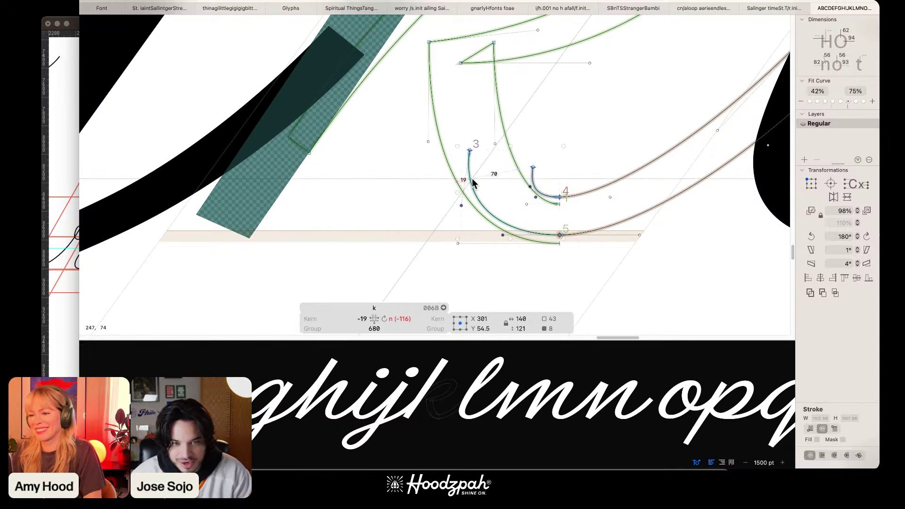
{"action": "key", "text": "Delete"}
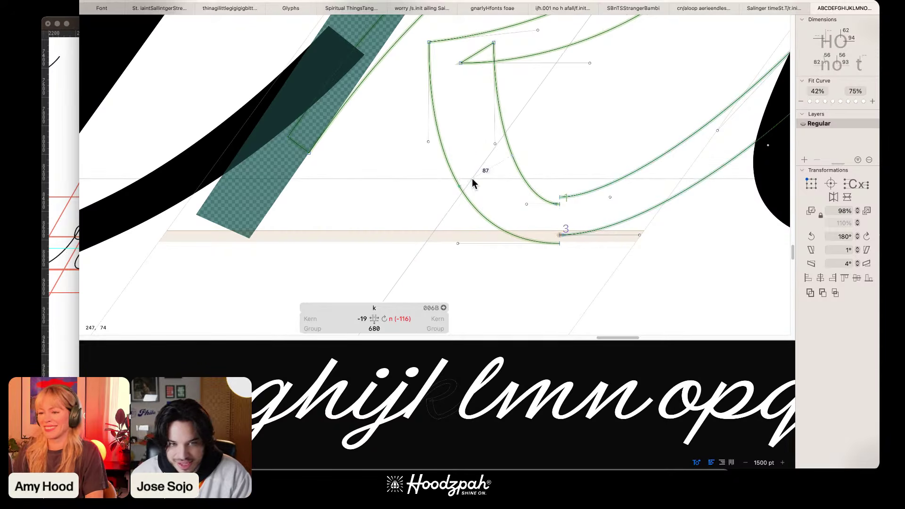
Step: Move the remaining exit stroke down 10 units onto the k's leg and lower its outer bottom node 2 units to close the outline
{"action": "double_click", "coordinate": [598, 189]}
{"action": "key", "text": "shift+Down"}
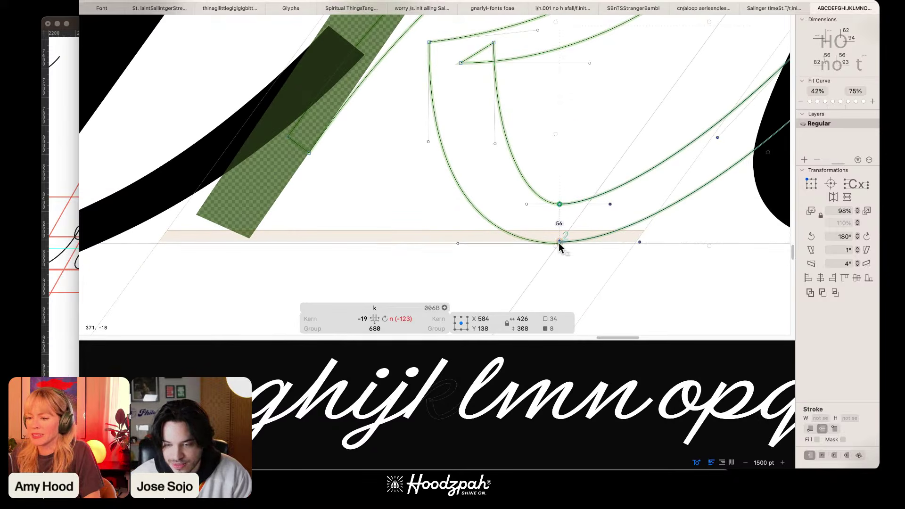
{"action": "left_click", "coordinate": [607, 265]}
{"action": "scroll", "coordinate": [606, 266], "scroll_direction": "up", "scroll_amount": 3}
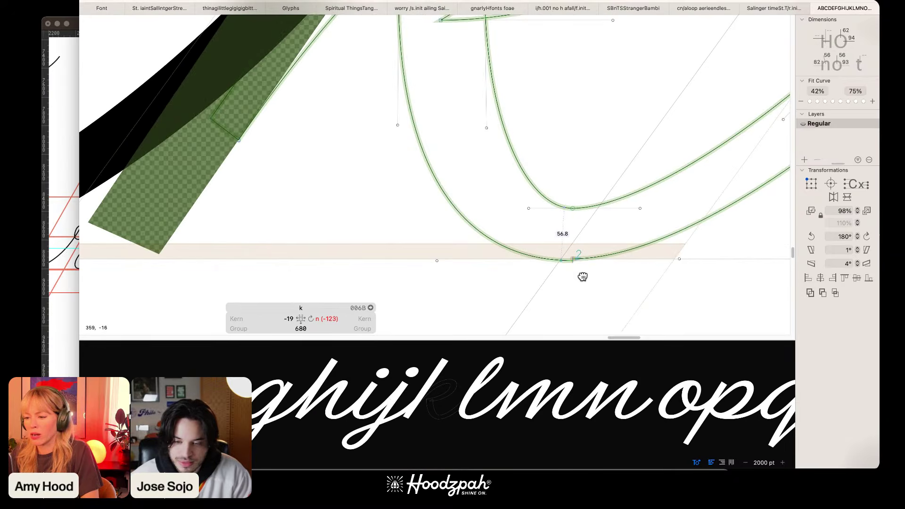
{"action": "left_click", "coordinate": [574, 260]}
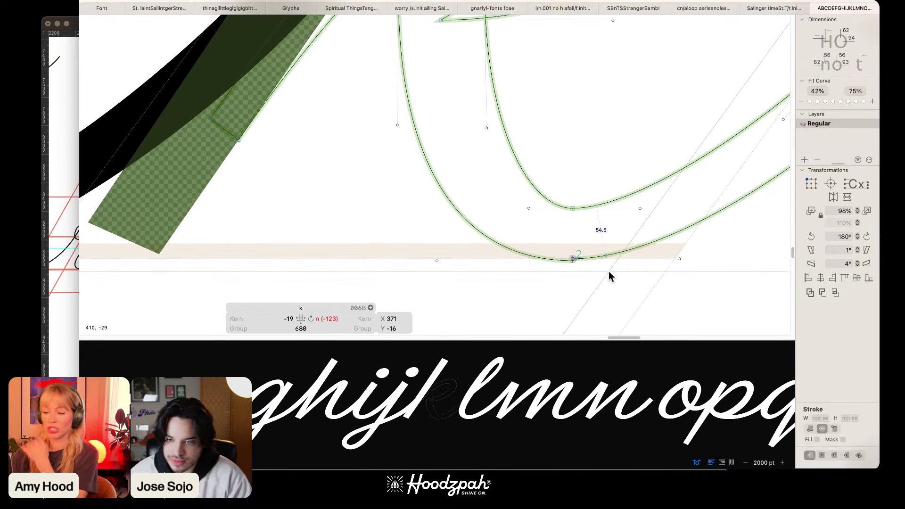
{"action": "key", "text": "Down"}
{"action": "key", "text": "Down"}
{"action": "scroll", "coordinate": [608, 270], "scroll_direction": "down", "scroll_amount": 5}
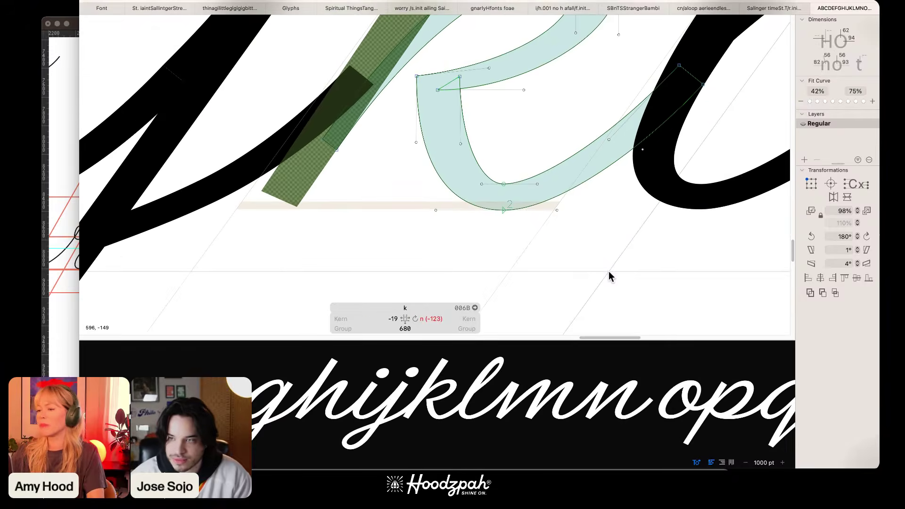
Step: Adjust the upper curve handle on the inner side of the k's leg to X 269, Y 114
{"action": "scroll", "coordinate": [509, 199], "scroll_direction": "up", "scroll_amount": 3}
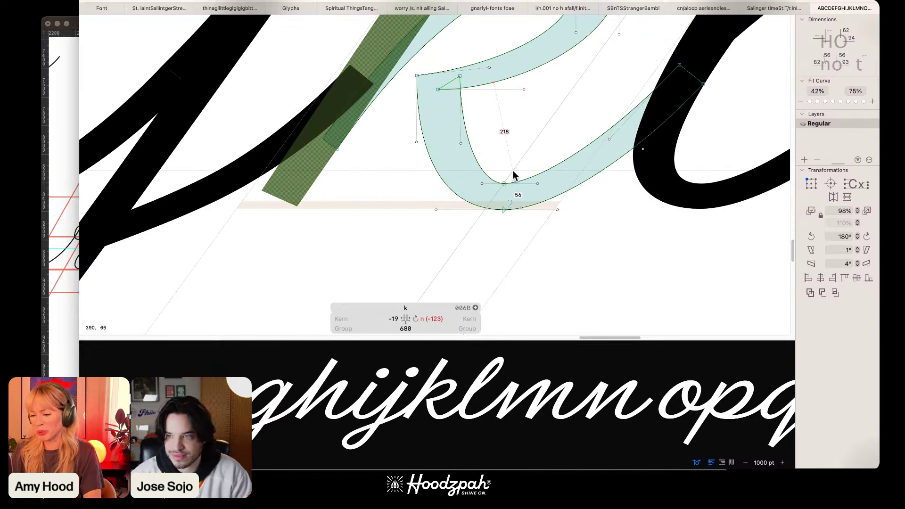
{"action": "scroll", "coordinate": [513, 174], "scroll_direction": "down", "scroll_amount": 3}
{"action": "scroll", "coordinate": [512, 175], "scroll_direction": "up", "scroll_amount": 2}
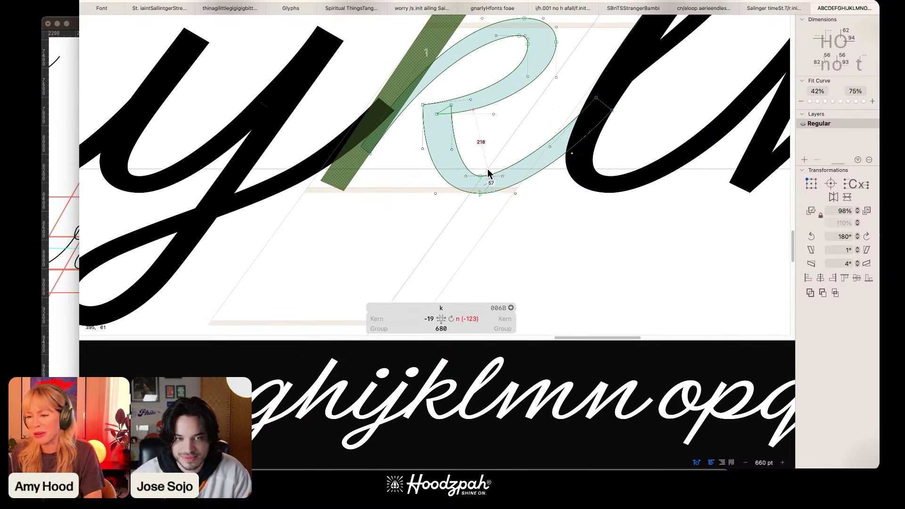
{"action": "left_click", "coordinate": [451, 150]}
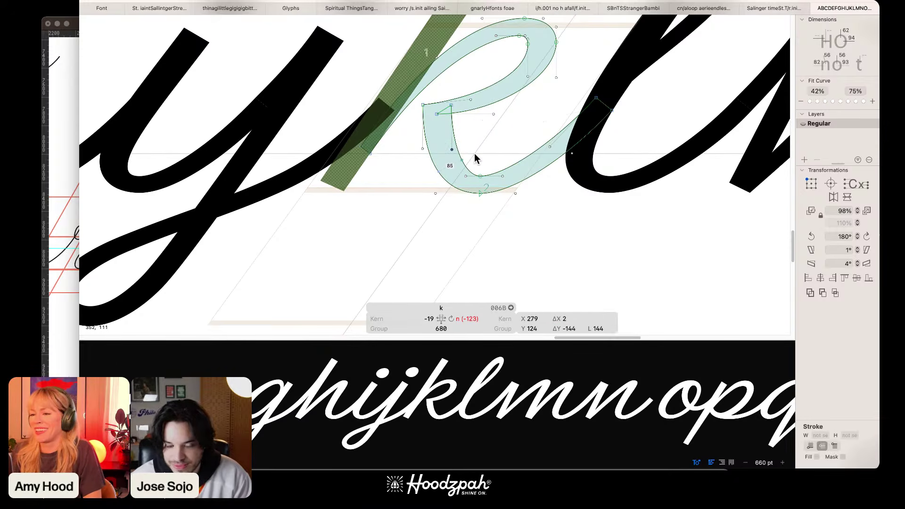
{"action": "key", "text": "shift+Left"}
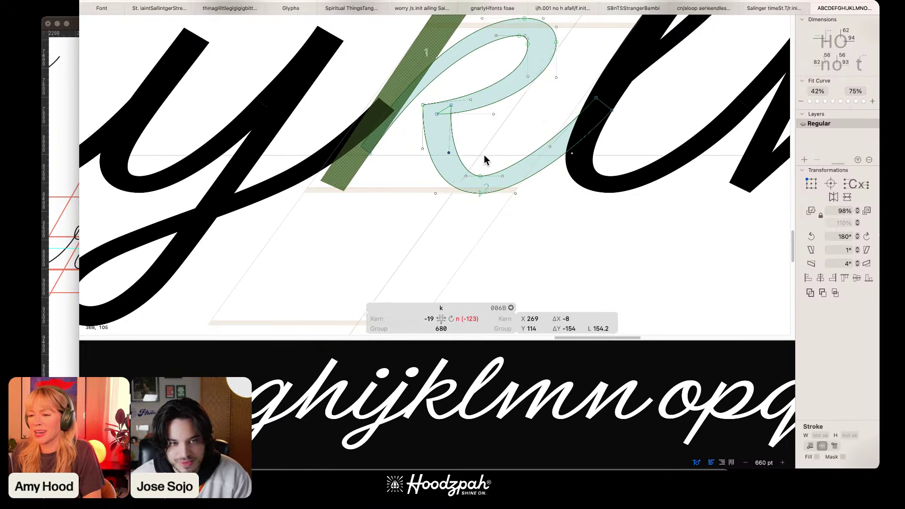
Step: Smooth the bottom of the k's leg by moving its inner node to X 396, Y 43 and its outer node to X 381, Y -18
{"action": "left_click", "coordinate": [479, 176]}
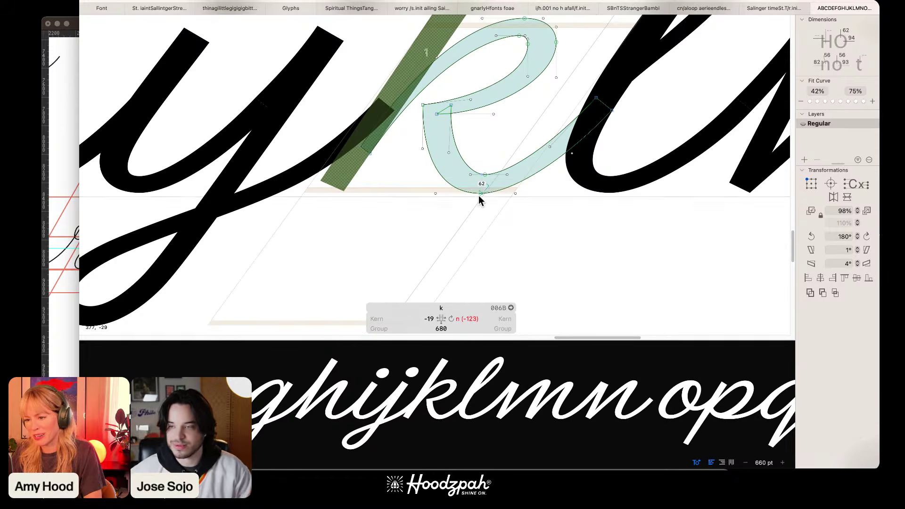
{"action": "key", "text": "space"}
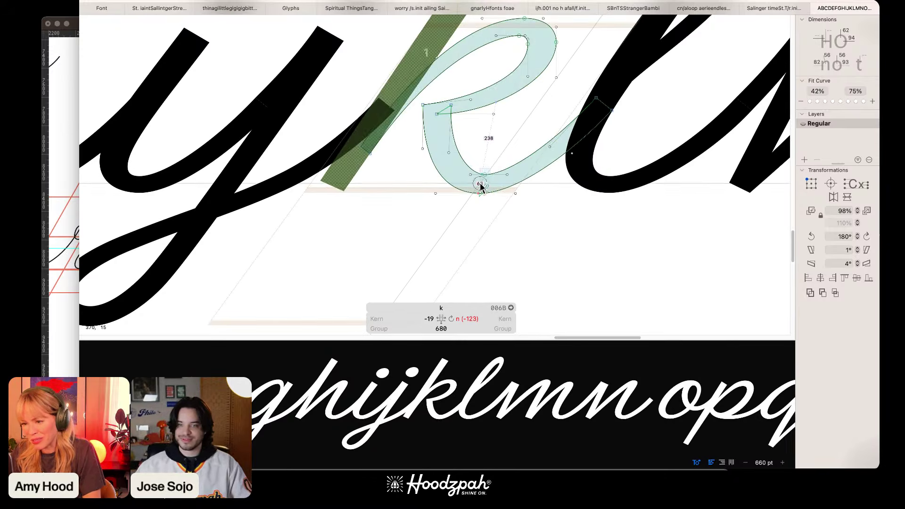
{"action": "key", "text": "space"}
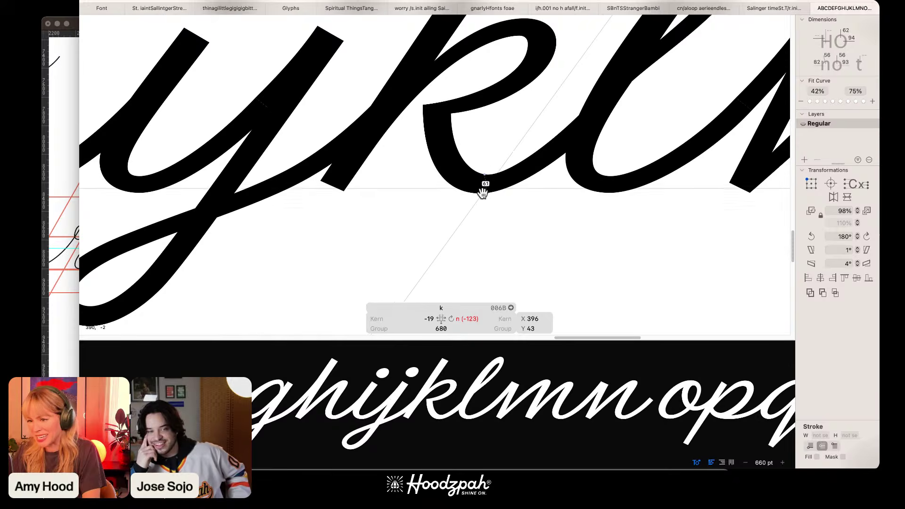
{"action": "left_click_drag", "start_coordinate": [490, 212], "coordinate": [477, 191]}
{"action": "left_click", "coordinate": [477, 191]}
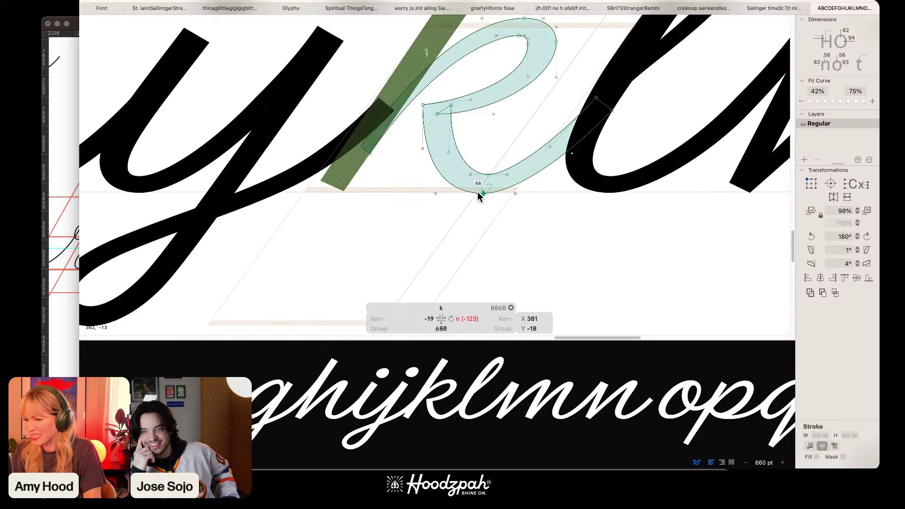
{"action": "key", "text": "space"}
{"action": "left_click", "coordinate": [499, 231]}
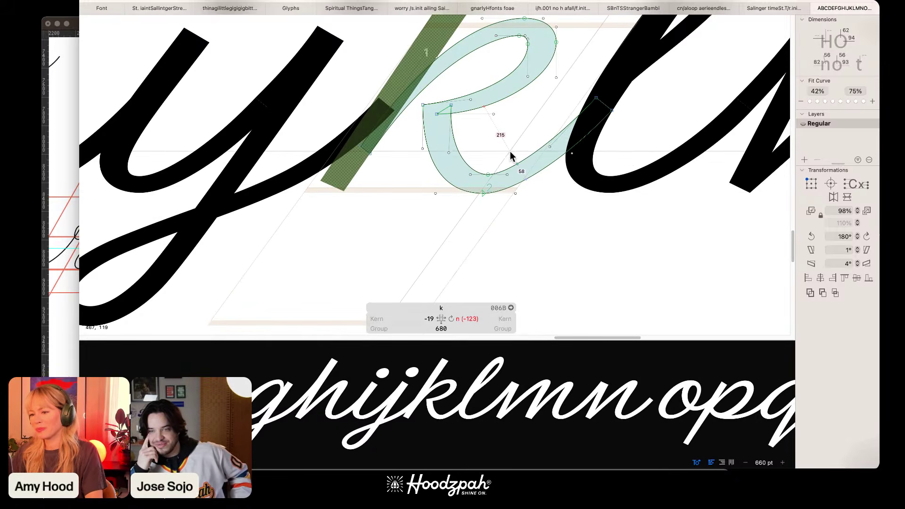
Step: Examine the k's reworked leg in preview and among the neighbouring letters at smaller sizes
{"action": "left_click_drag", "start_coordinate": [499, 150], "coordinate": [523, 225]}
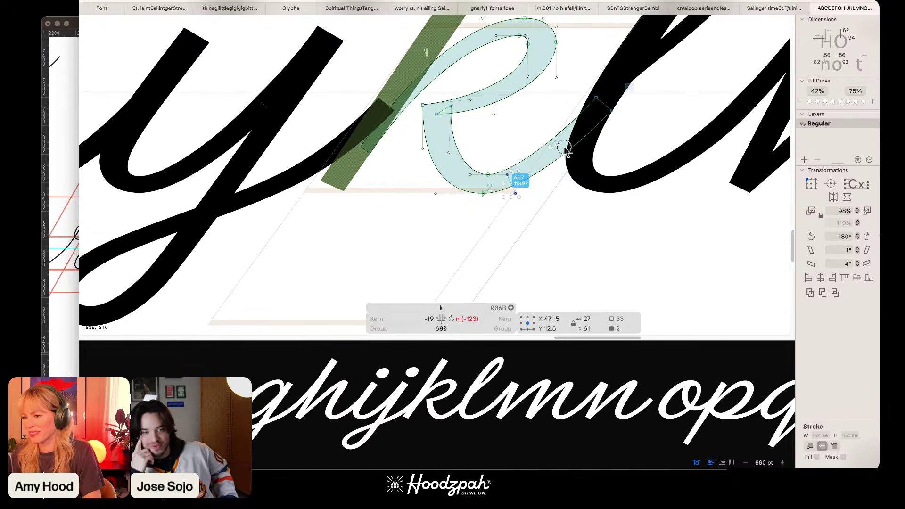
{"action": "left_click_drag", "start_coordinate": [636, 85], "coordinate": [547, 180]}
{"action": "key", "text": "space"}
{"action": "left_click_drag", "start_coordinate": [465, 242], "coordinate": [477, 277]}
{"action": "left_click", "coordinate": [405, 242]}
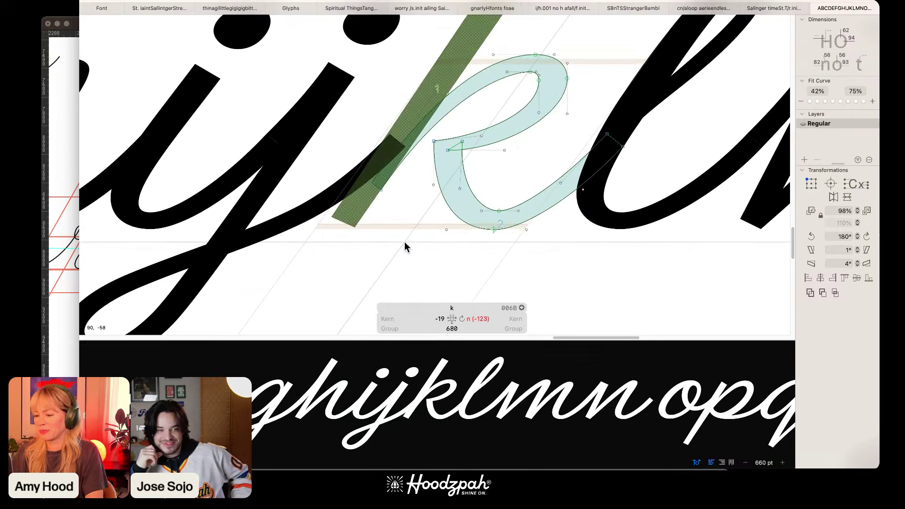
{"action": "key", "text": "super+minus"}
{"action": "key", "text": "super+minus"}
{"action": "key", "text": "super+minus"}
{"action": "key", "text": "space"}
{"action": "scroll", "coordinate": [487, 98], "scroll_direction": "up", "scroll_amount": 6}
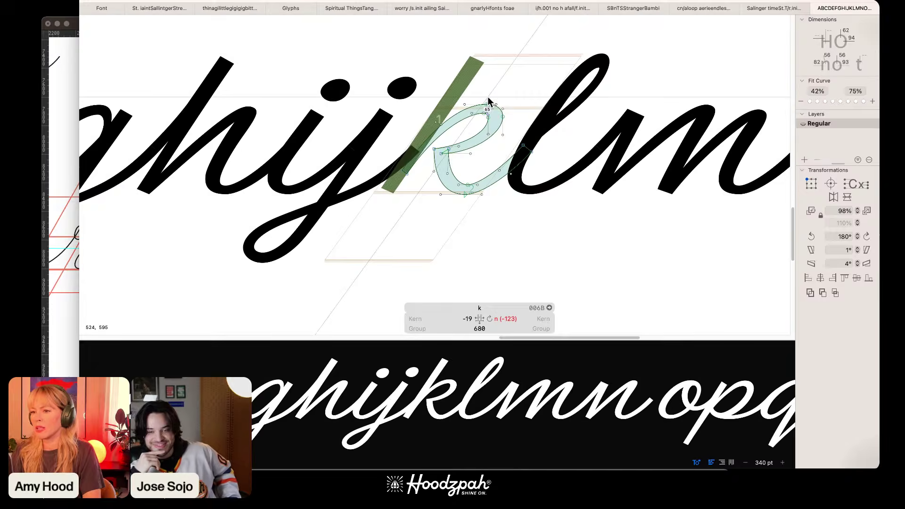
{"action": "scroll", "coordinate": [487, 97], "scroll_direction": "down", "scroll_amount": 8}
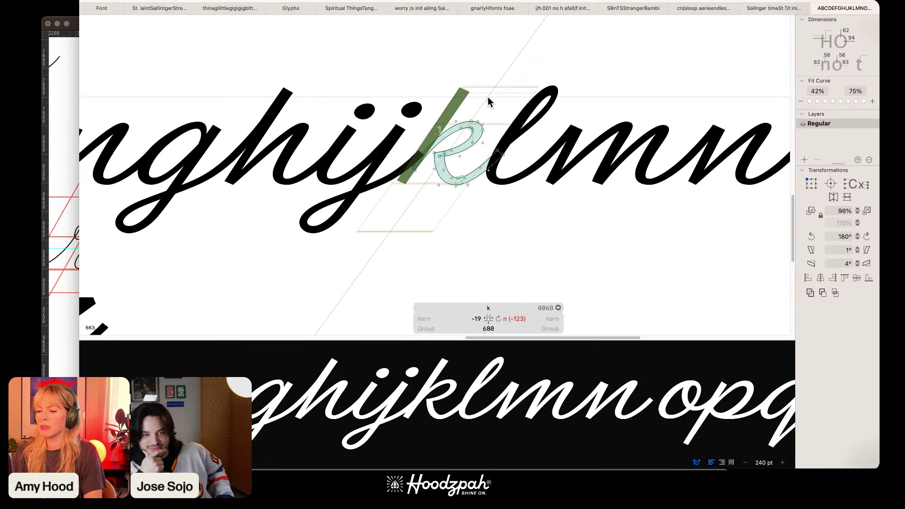
{"action": "key", "text": "space"}
{"action": "scroll", "coordinate": [487, 97], "scroll_direction": "down", "scroll_amount": 4}
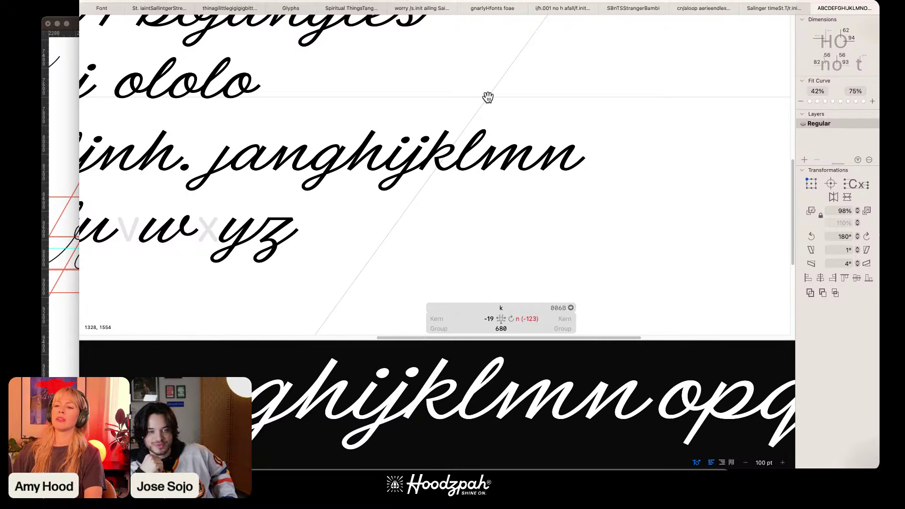
Step: Shift the k's whole loop and leg outline 10 units to the right, leaving the stem in place
{"action": "scroll", "coordinate": [487, 97], "scroll_direction": "up", "scroll_amount": 4}
{"action": "scroll", "coordinate": [487, 97], "scroll_direction": "up", "scroll_amount": 2}
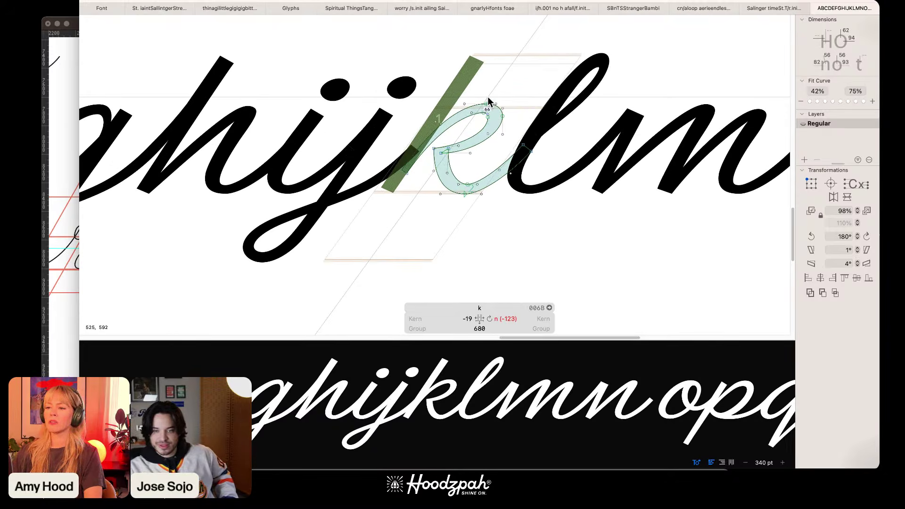
{"action": "scroll", "coordinate": [488, 97], "scroll_direction": "down", "scroll_amount": 2}
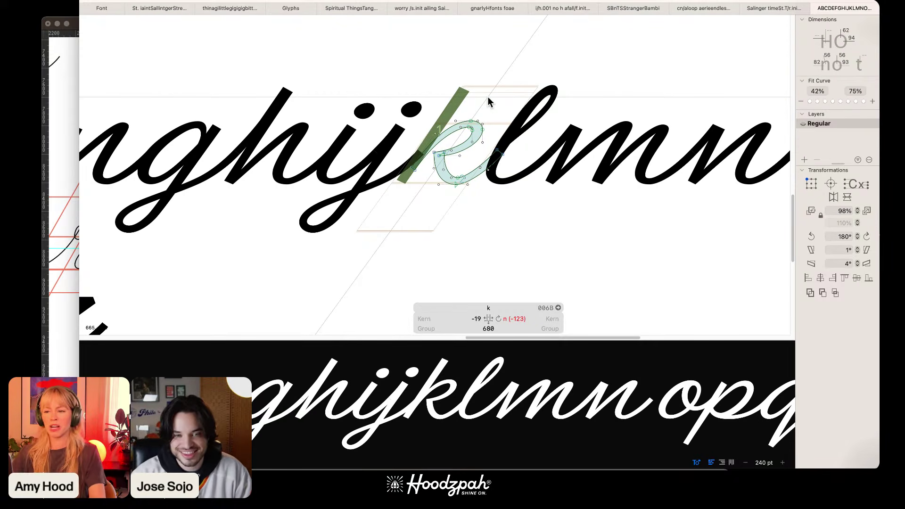
{"action": "left_click", "coordinate": [462, 164], "text": "super"}
{"action": "key", "text": "super+a"}
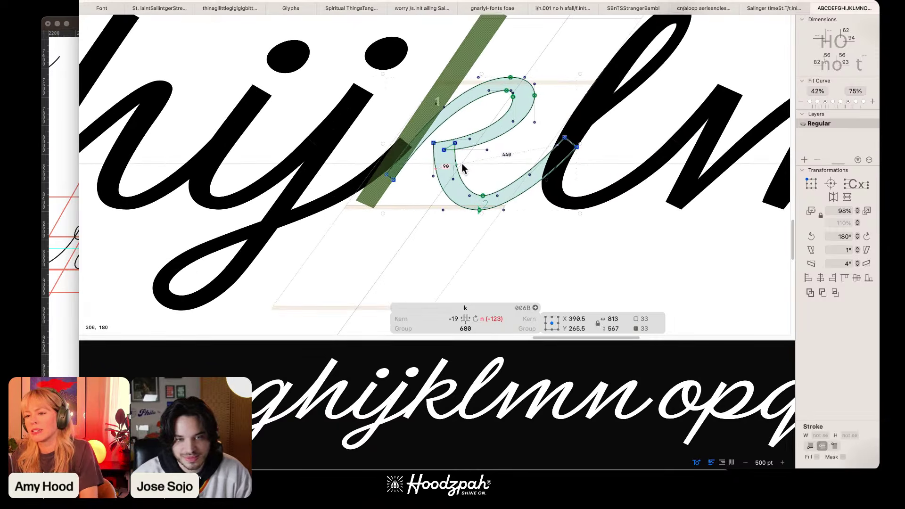
{"action": "key", "text": "shift+Right"}
{"action": "left_click", "coordinate": [412, 197]}
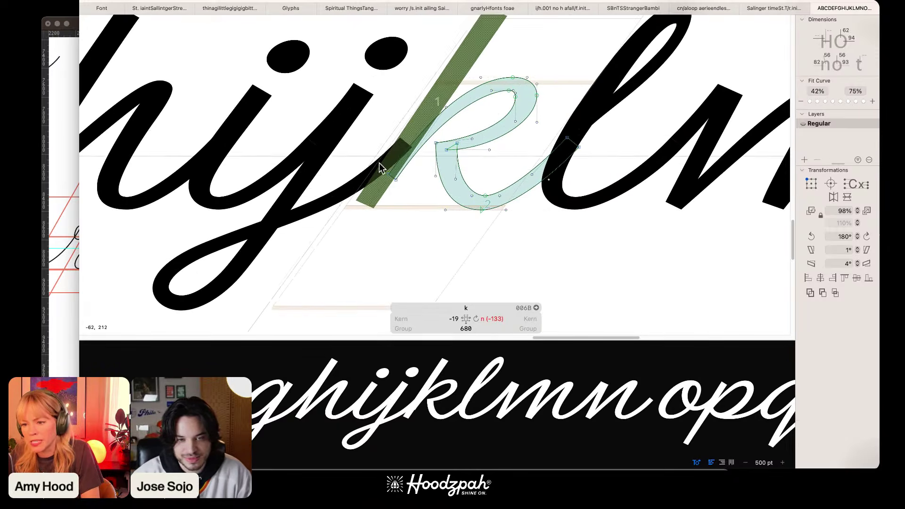
Step: Move the two starting nodes of the k's loop stroke down to the stem's foot, centred at X -87, Y -0.5
{"action": "left_click", "coordinate": [390, 177]}
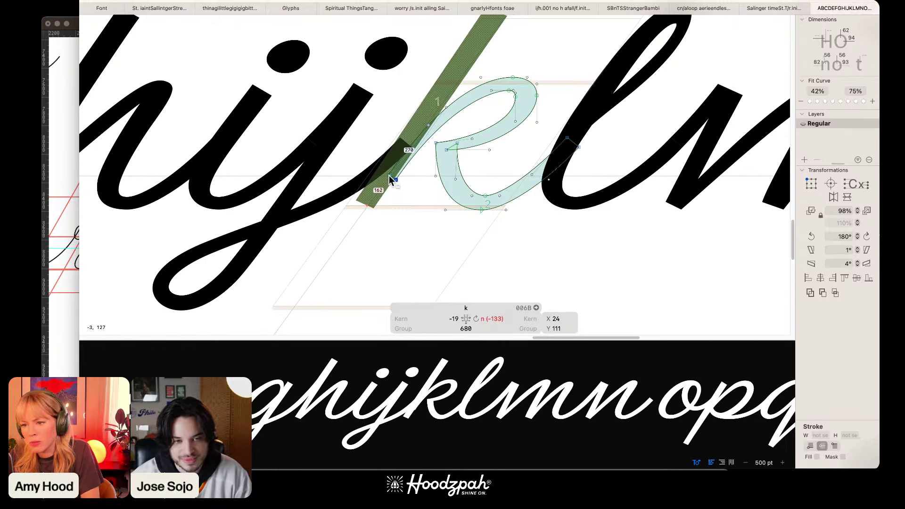
{"action": "left_click", "coordinate": [389, 176], "text": "shift"}
{"action": "key", "text": "super+plus"}
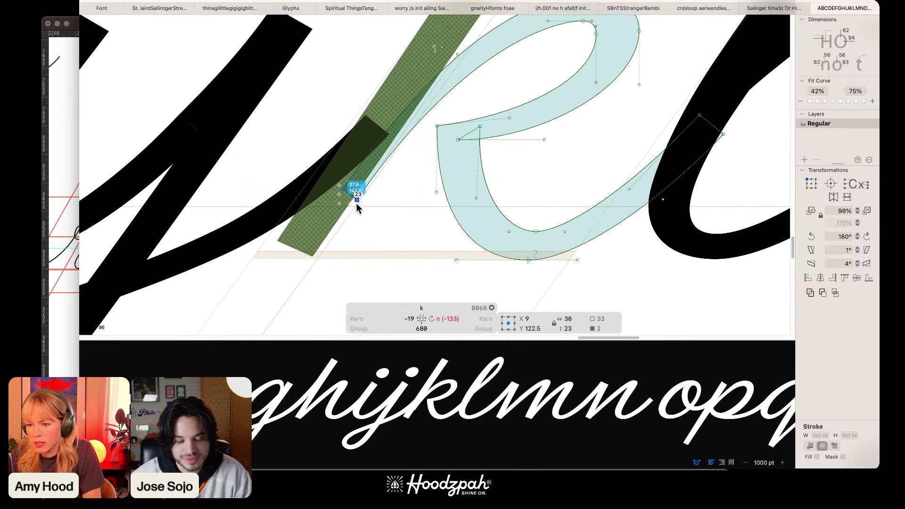
{"action": "mouse_move", "coordinate": [357, 206]}
{"action": "left_mouse_down"}
{"action": "mouse_move", "coordinate": [304, 252]}
{"action": "mouse_move", "coordinate": [313, 259]}
{"action": "left_mouse_up"}
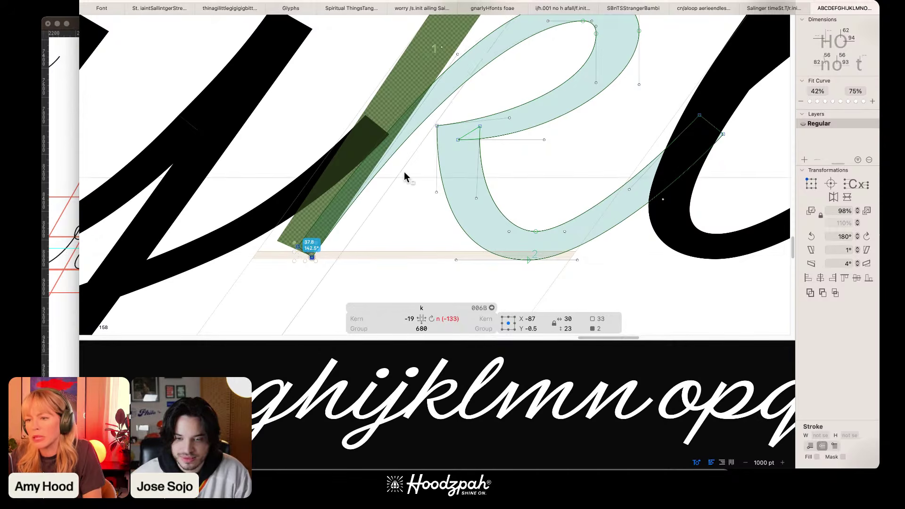
Step: Move the pair of curve handles on the k's rising loop stroke 20 units right, centred at X 242, Y 429.5
{"action": "scroll", "coordinate": [404, 176], "scroll_direction": "up", "scroll_amount": 5}
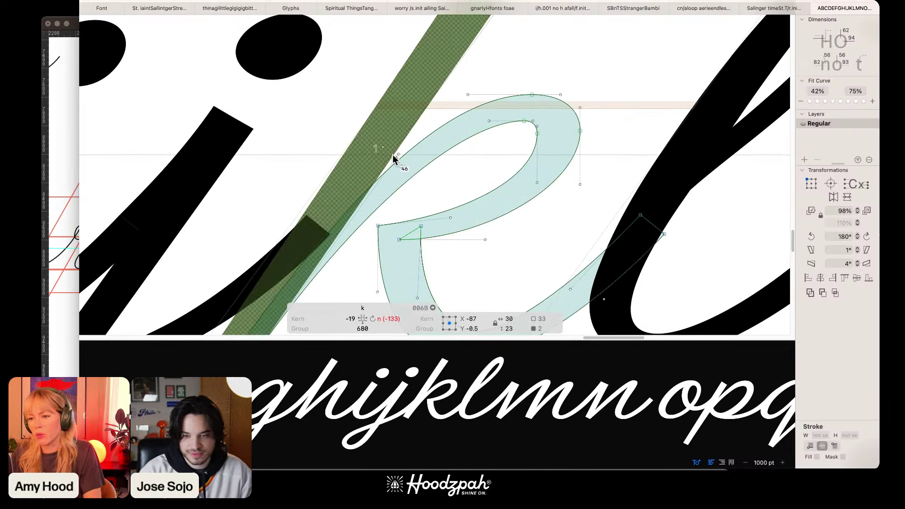
{"action": "left_click", "coordinate": [398, 154]}
{"action": "left_click", "coordinate": [383, 147], "text": "shift"}
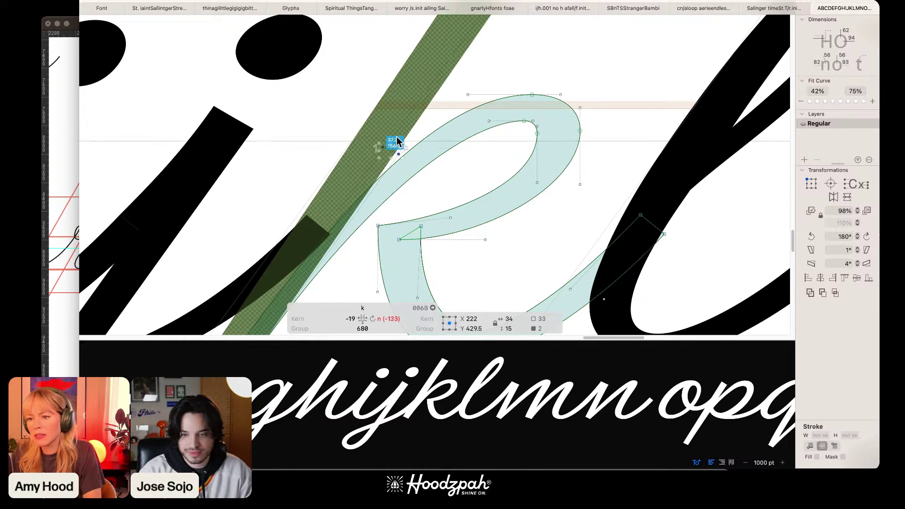
{"action": "key", "text": "shift+Right"}
{"action": "key", "text": "shift+Right"}
{"action": "key", "text": "super+minus"}
{"action": "key", "text": "super+minus"}
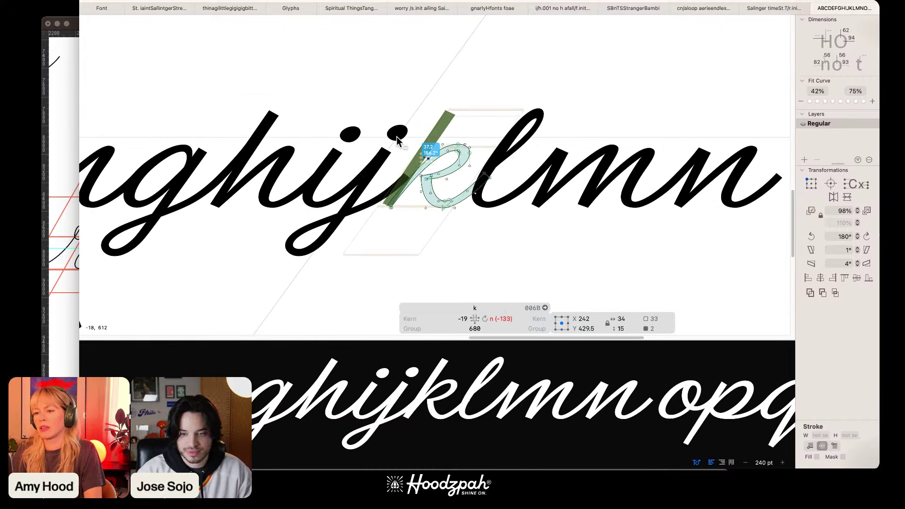
{"action": "key", "text": "space"}
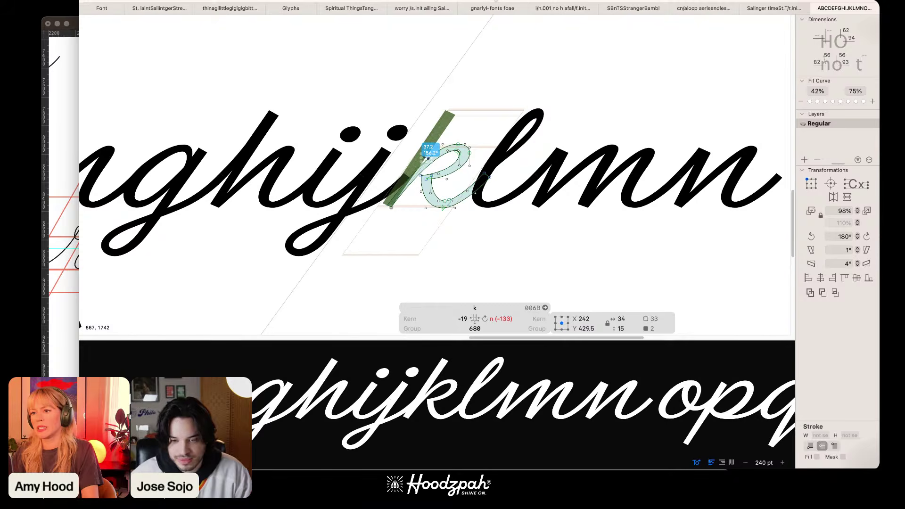
Step: Reopen the k's outline and place the outer curve handle of the rising loop stroke at X 205, Y 437
{"action": "key", "text": "Escape"}
{"action": "key", "text": "super+plus"}
{"action": "key", "text": "super+plus"}
{"action": "key", "text": "super+plus"}
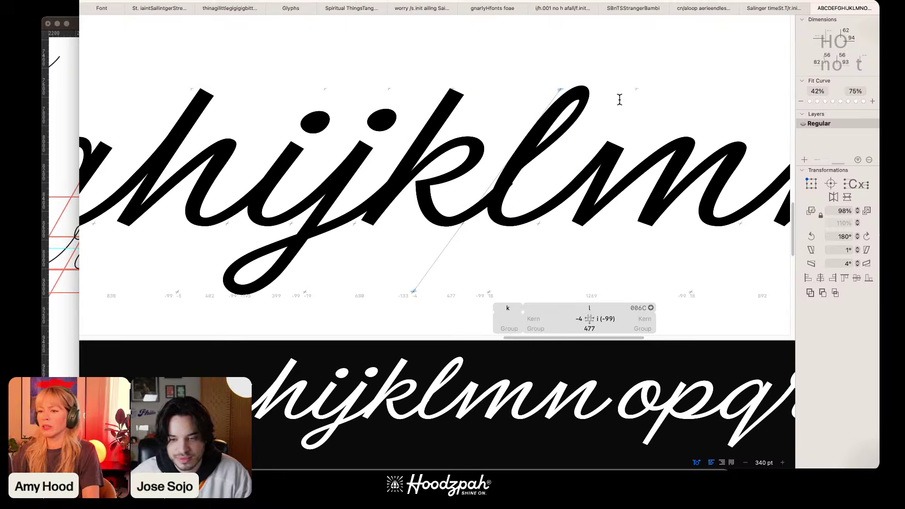
{"action": "double_click", "coordinate": [343, 191]}
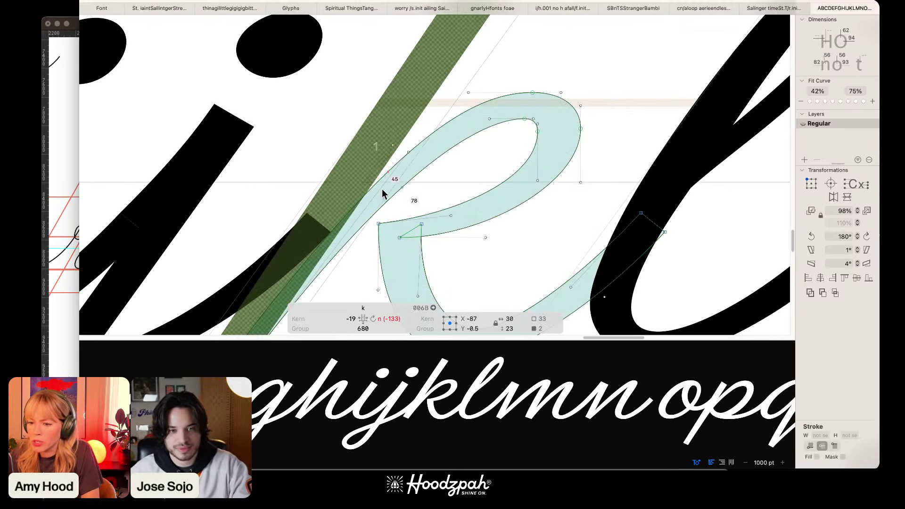
{"action": "left_click", "coordinate": [415, 149]}
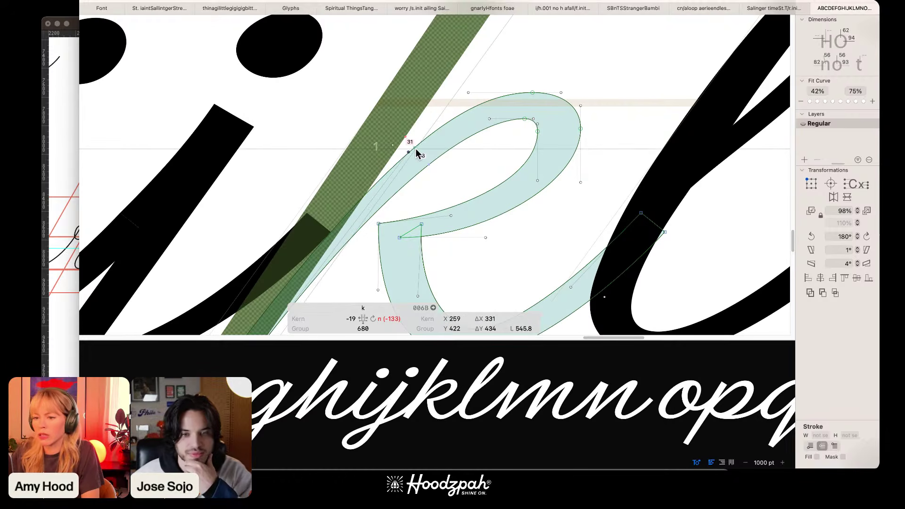
{"action": "left_click_drag", "start_coordinate": [416, 149], "coordinate": [394, 150]}
Step: Examine the k's reshaped loop in preview and among the neighbouring letters at different sizes
{"action": "key", "text": "super+minus"}
{"action": "key", "text": "super+minus"}
{"action": "key", "text": "super+minus"}
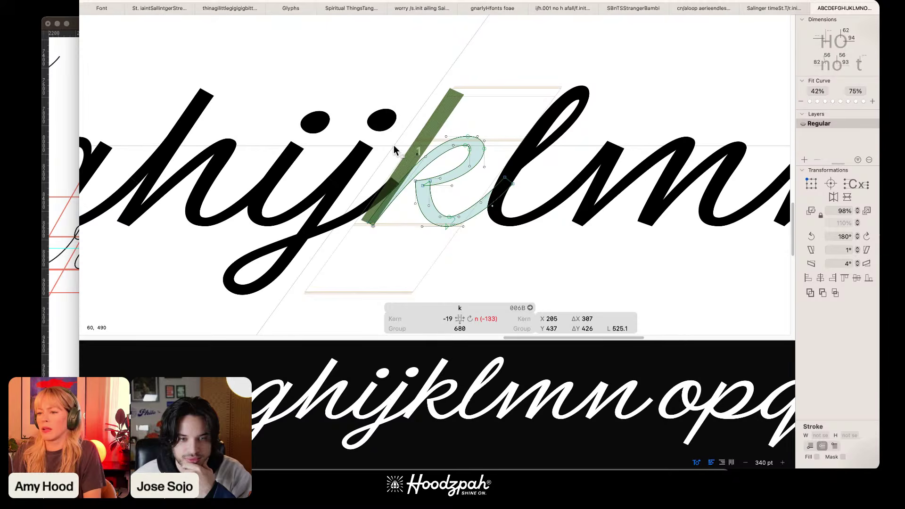
{"action": "key", "text": "space"}
{"action": "key", "text": "super+minus"}
{"action": "key", "text": "super+minus"}
{"action": "key", "text": "super+equal"}
{"action": "key", "text": "super+equal"}
{"action": "key", "text": "super+equal"}
Step: Lower the two inner curve nodes at the top of the k's loop, with their short handles, by 5 units
{"action": "scroll", "coordinate": [394, 145], "scroll_direction": "up", "scroll_amount": 3}
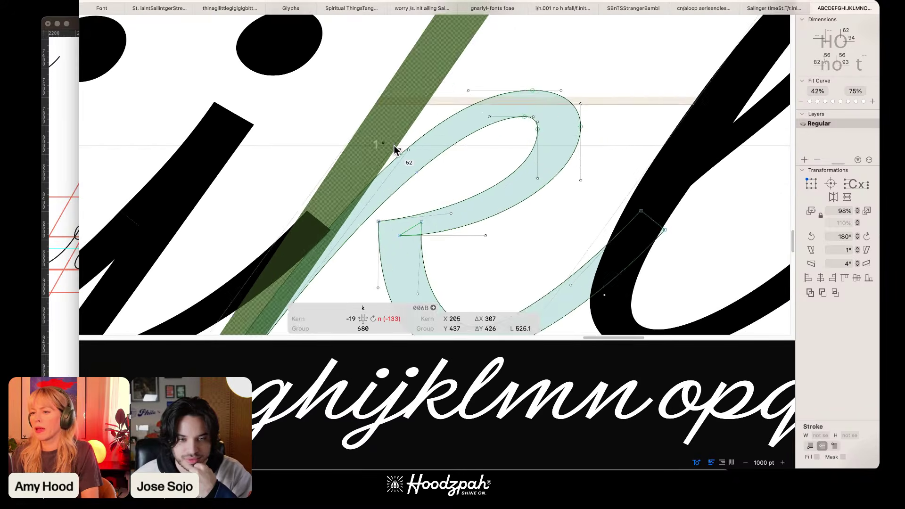
{"action": "scroll", "coordinate": [563, 109], "scroll_direction": "up", "scroll_amount": 2}
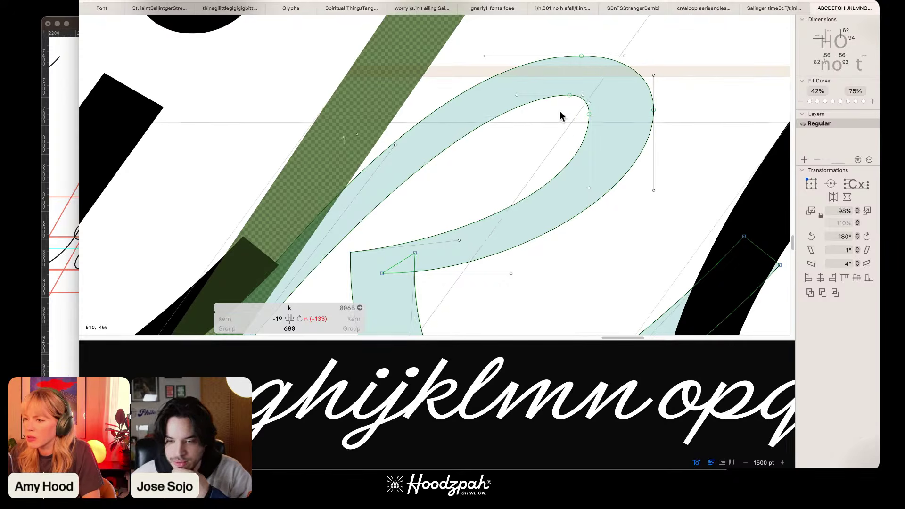
{"action": "left_click_drag", "start_coordinate": [548, 118], "coordinate": [605, 97]}
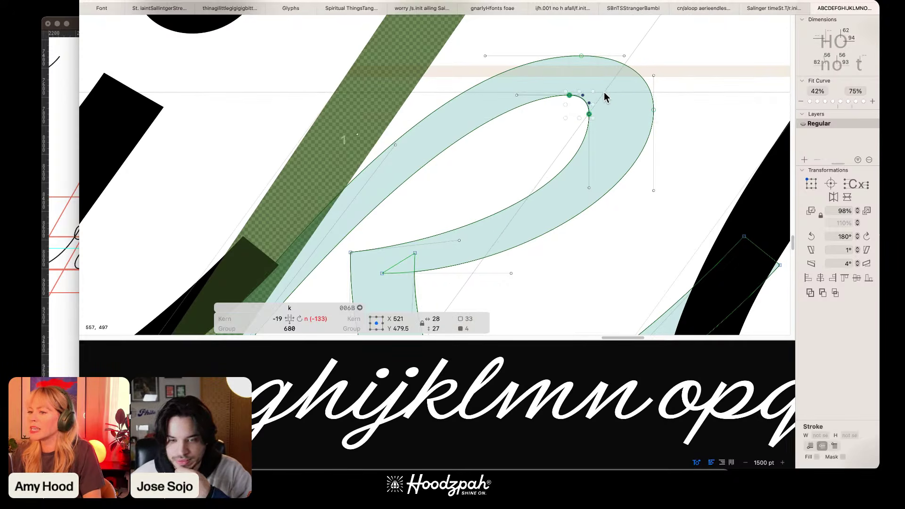
{"action": "key", "text": "Down"}
{"action": "key", "text": "Down"}
{"action": "key", "text": "Down"}
{"action": "key", "text": "Down"}
{"action": "key", "text": "Down"}
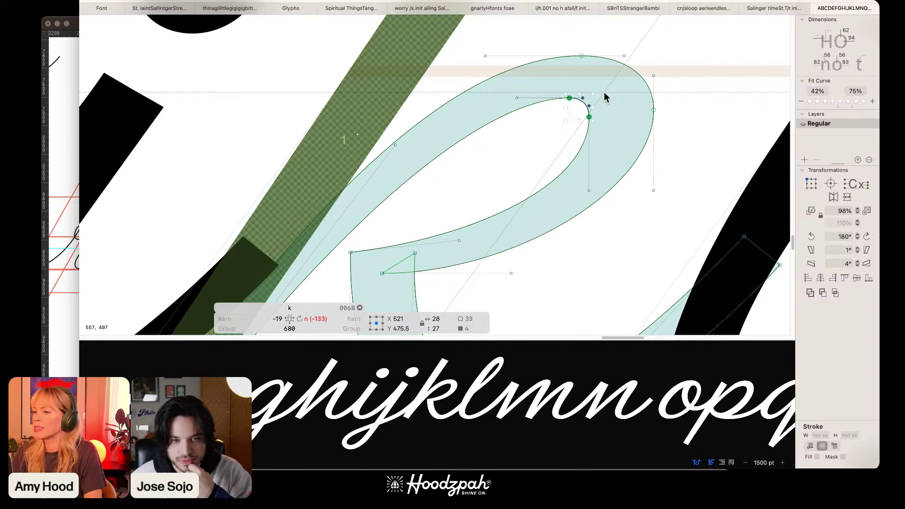
Step: Lower the outer right node of the k's loop 10 units to X 627, Y 462
{"action": "left_click", "coordinate": [652, 110]}
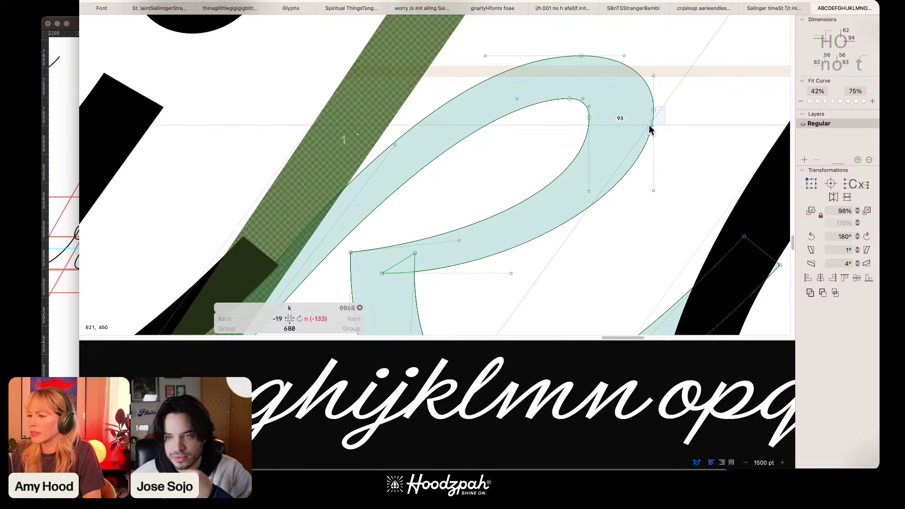
{"action": "key", "text": "shift+Down"}
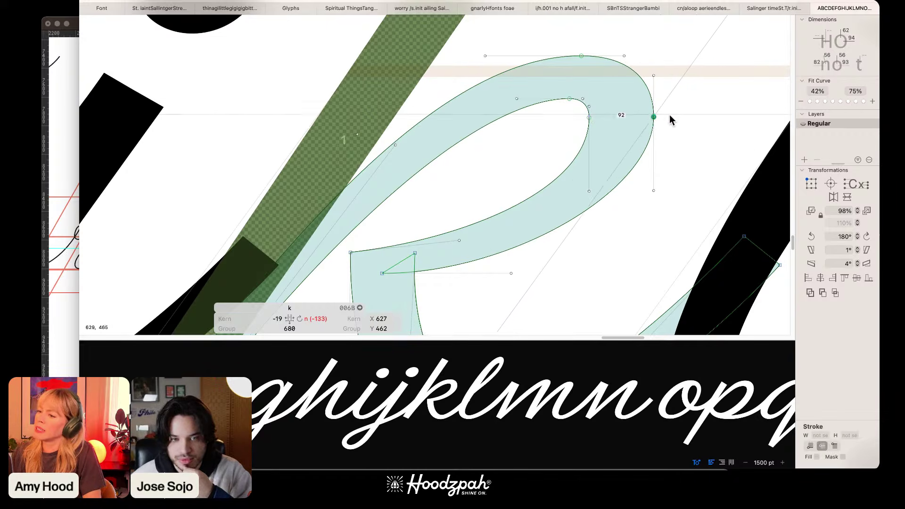
{"action": "left_click", "coordinate": [669, 119]}
{"action": "scroll", "coordinate": [438, 256], "scroll_direction": "down", "scroll_amount": 5}
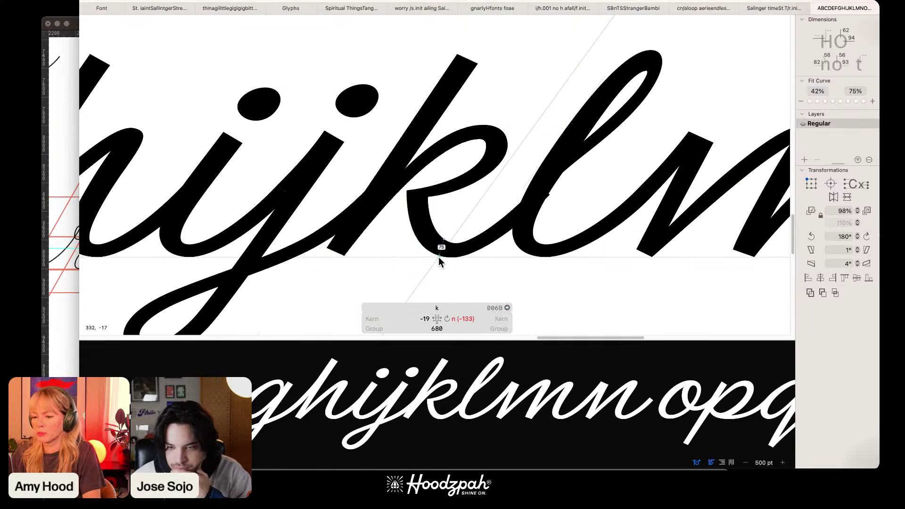
Step: Lower the overlapping inner corner node where the k's loop meets the leg by 9 units
{"action": "scroll", "coordinate": [438, 256], "scroll_direction": "up", "scroll_amount": 4}
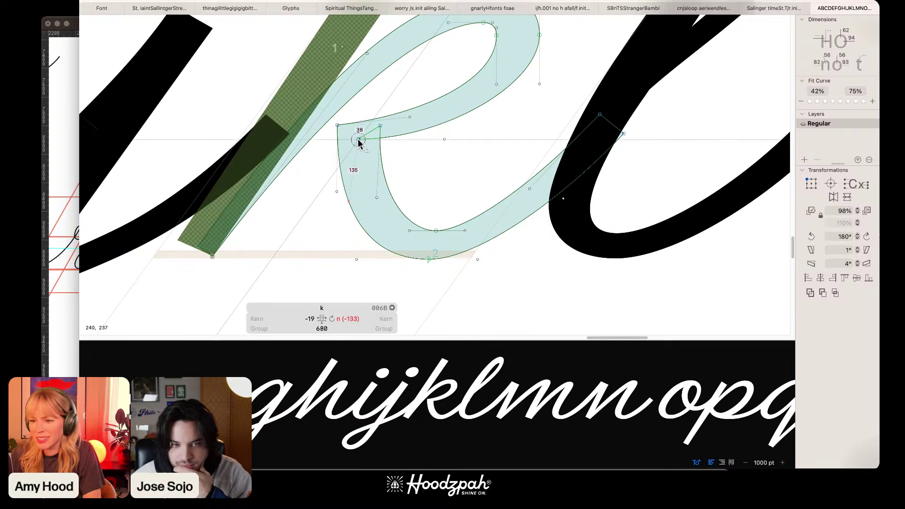
{"action": "left_click", "coordinate": [358, 139]}
{"action": "key", "text": "Down"}
{"action": "key", "text": "Down"}
{"action": "key", "text": "Down"}
{"action": "key", "text": "Down"}
{"action": "key", "text": "Down"}
{"action": "key", "text": "Down"}
{"action": "key", "text": "Down"}
{"action": "key", "text": "Down"}
{"action": "key", "text": "Down"}
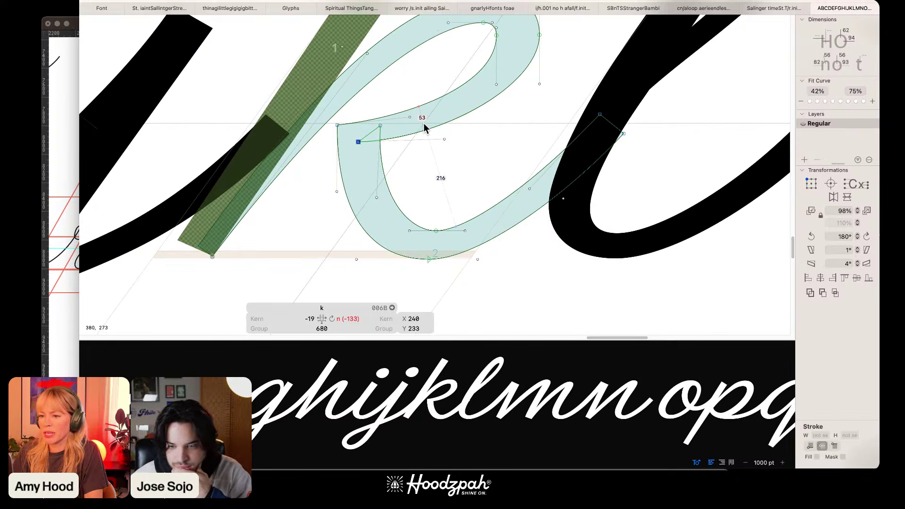
Step: Raise the curve handle on the upper edge of the k's loop-to-leg joint to X 351, Y 296
{"action": "left_click_drag", "start_coordinate": [445, 156], "coordinate": [438, 138]}
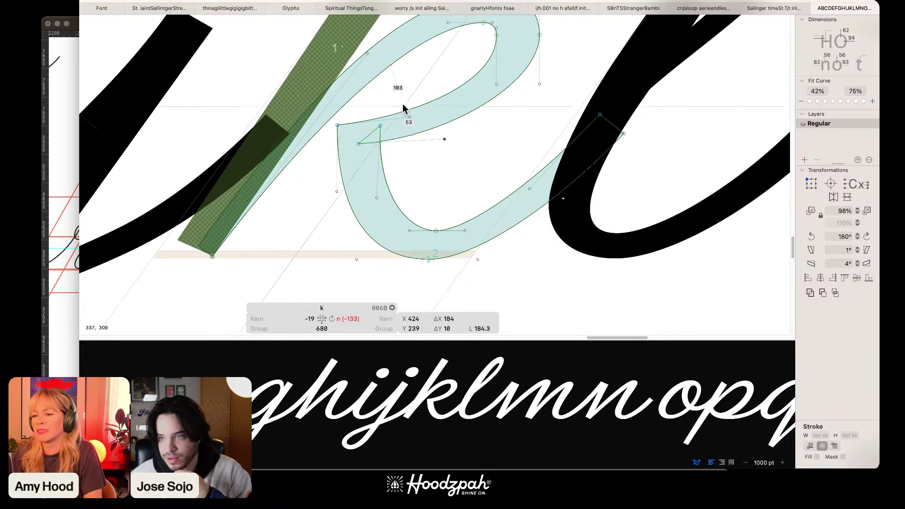
{"action": "left_click_drag", "start_coordinate": [403, 102], "coordinate": [415, 121]}
{"action": "left_click", "coordinate": [415, 122]}
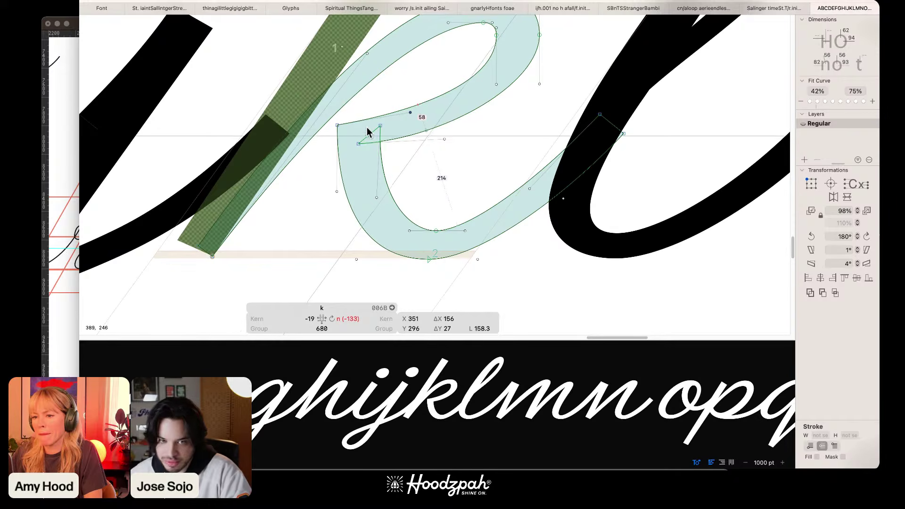
{"action": "left_click", "coordinate": [337, 125]}
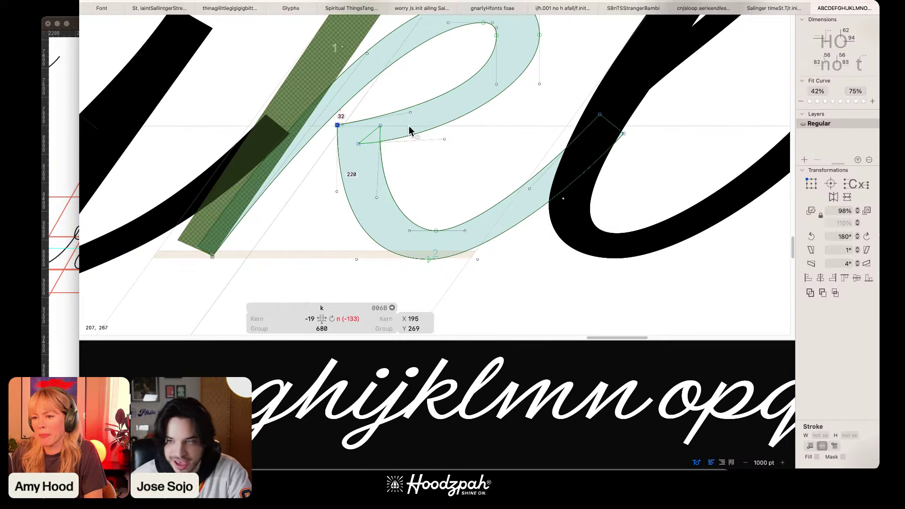
{"action": "left_click", "coordinate": [485, 155]}
{"action": "key", "text": "super+minus"}
{"action": "key", "text": "super+plus"}
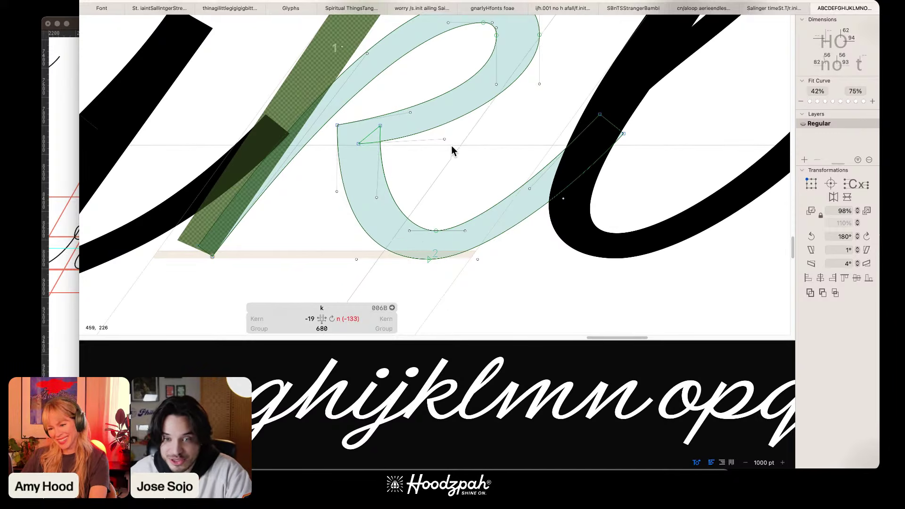
Step: Lower the three corner nodes joining the k's loop and leg by 20 units, then check the letter in preview
{"action": "scroll", "coordinate": [431, 137], "scroll_direction": "up", "scroll_amount": 3}
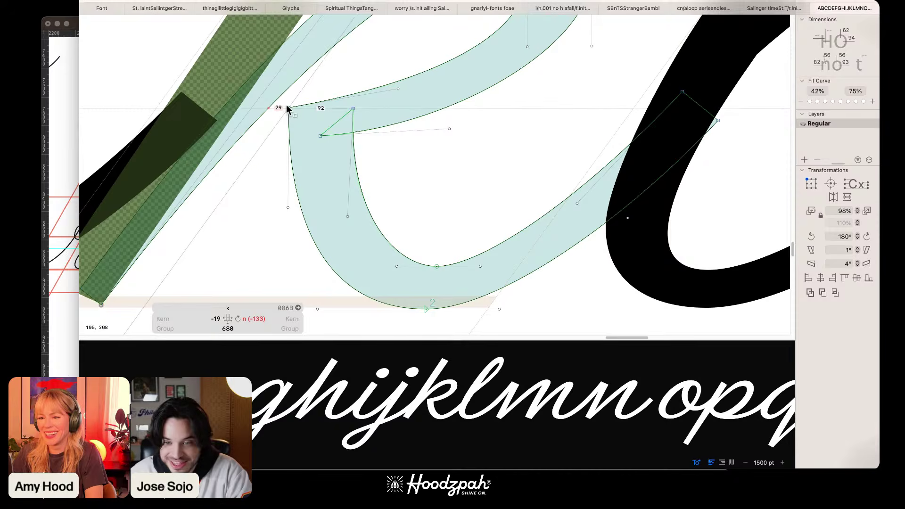
{"action": "left_click_drag", "start_coordinate": [285, 103], "coordinate": [372, 154]}
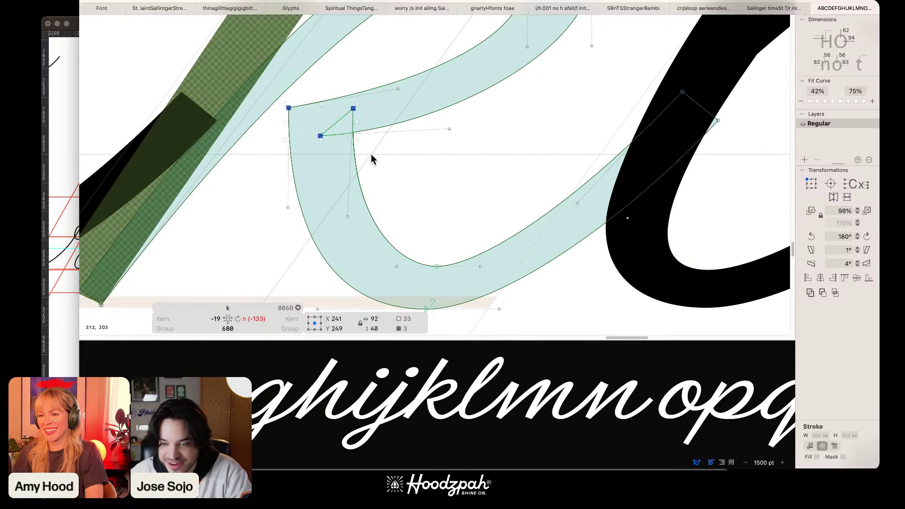
{"action": "key", "text": "shift+Down"}
{"action": "key", "text": "shift+Down"}
{"action": "scroll", "coordinate": [371, 154], "scroll_direction": "down", "scroll_amount": 5}
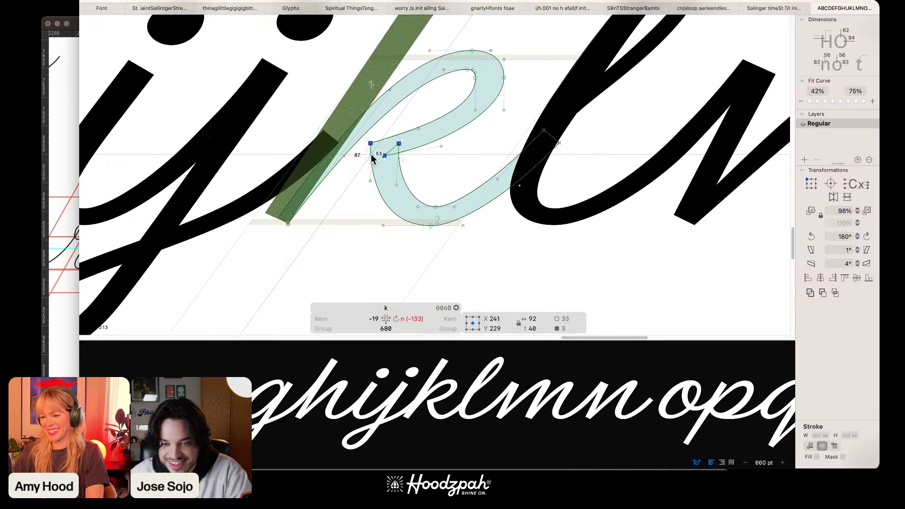
{"action": "scroll", "coordinate": [371, 155], "scroll_direction": "down", "scroll_amount": 2}
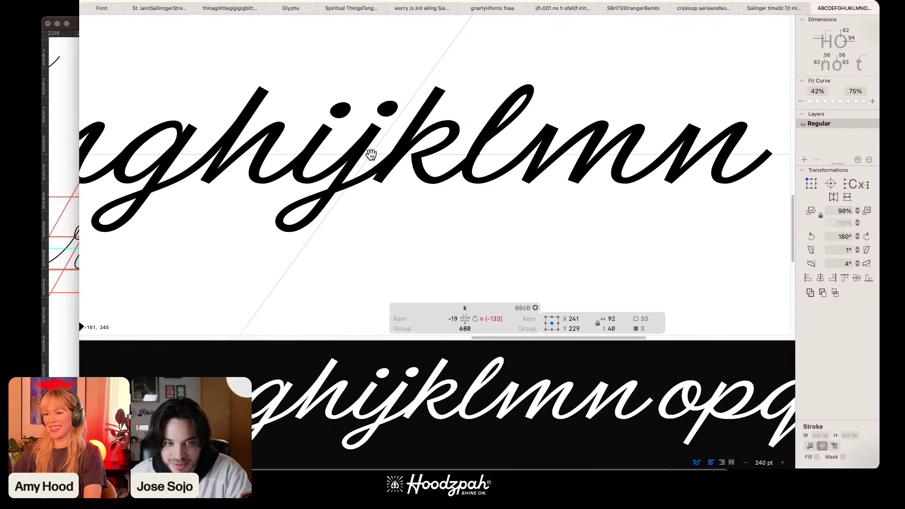
{"action": "scroll", "coordinate": [372, 154], "scroll_direction": "up", "scroll_amount": 4}
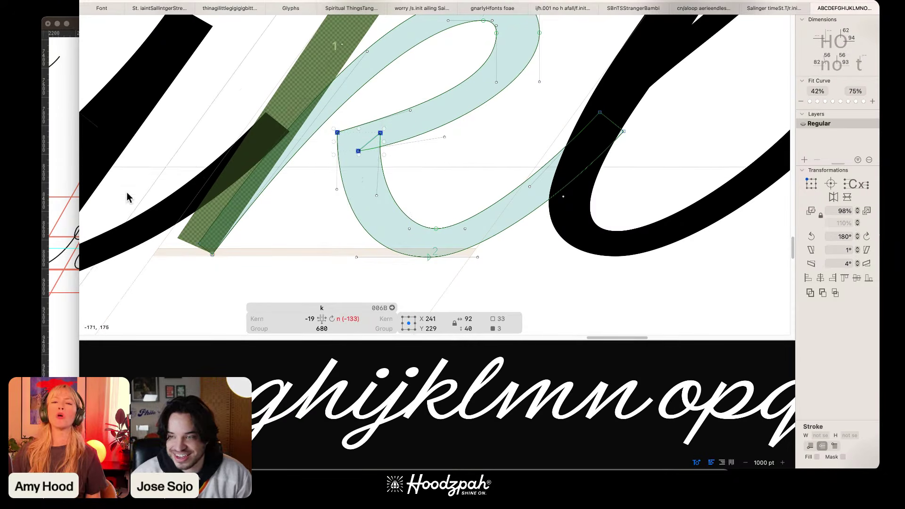
{"action": "left_click", "coordinate": [283, 266]}
{"action": "scroll", "coordinate": [284, 262], "scroll_direction": "down", "scroll_amount": 3}
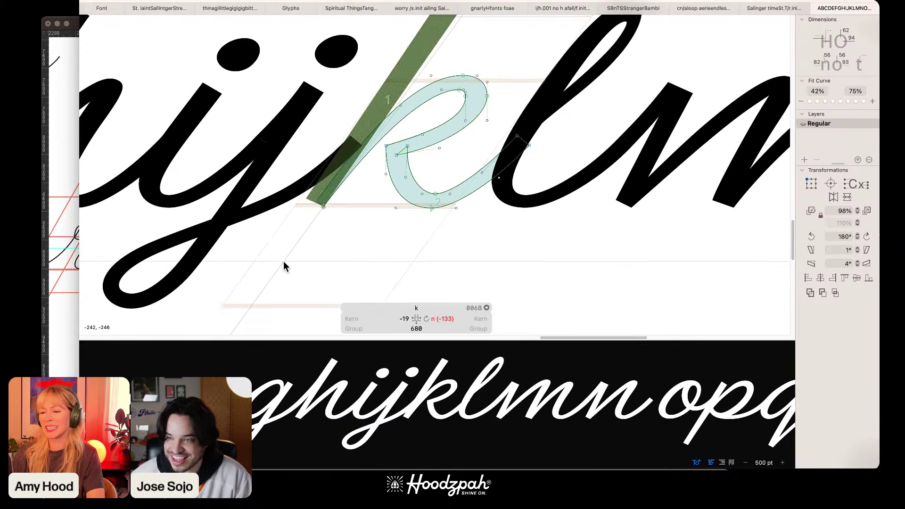
{"action": "key", "text": "space"}
{"action": "key", "text": "super+minus"}
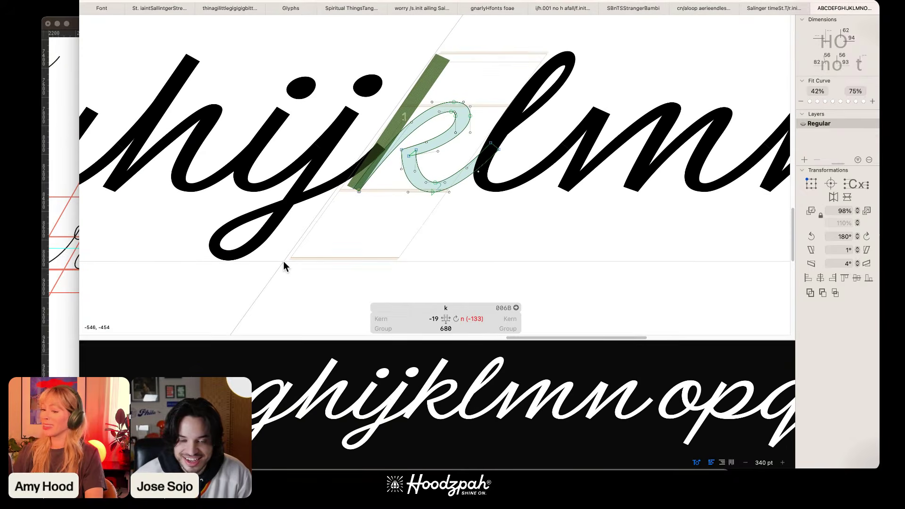
Step: Examine the k's leg and loop against the neighbouring letters in preview and close up
{"action": "key", "text": "super+plus"}
{"action": "key", "text": "super+plus"}
{"action": "scroll", "coordinate": [283, 261], "scroll_direction": "up", "scroll_amount": 3}
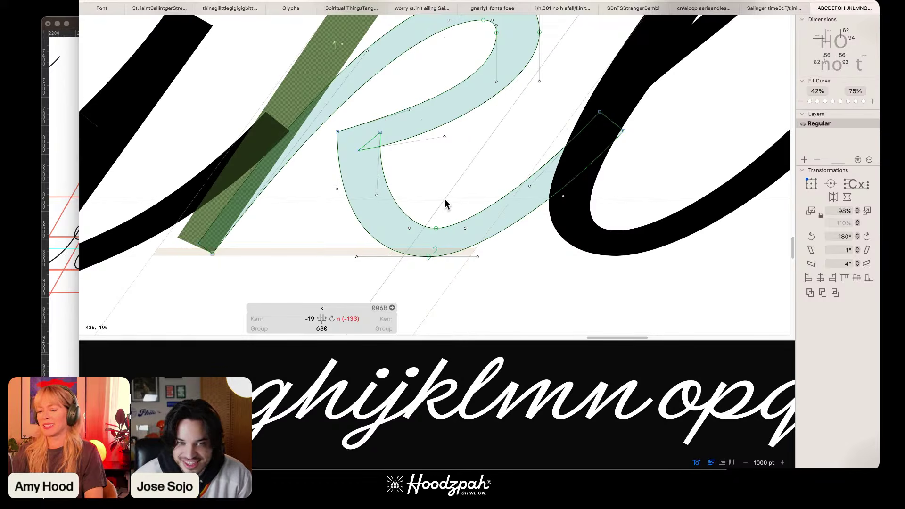
{"action": "scroll", "coordinate": [445, 200], "scroll_direction": "down", "scroll_amount": 6}
{"action": "key", "text": "space"}
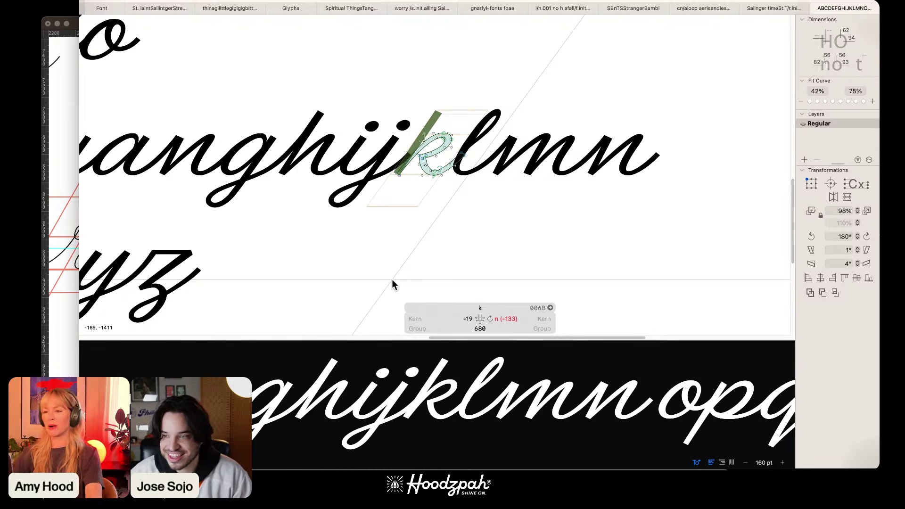
{"action": "key", "text": "super+plus"}
{"action": "key", "text": "super+plus"}
{"action": "key", "text": "space"}
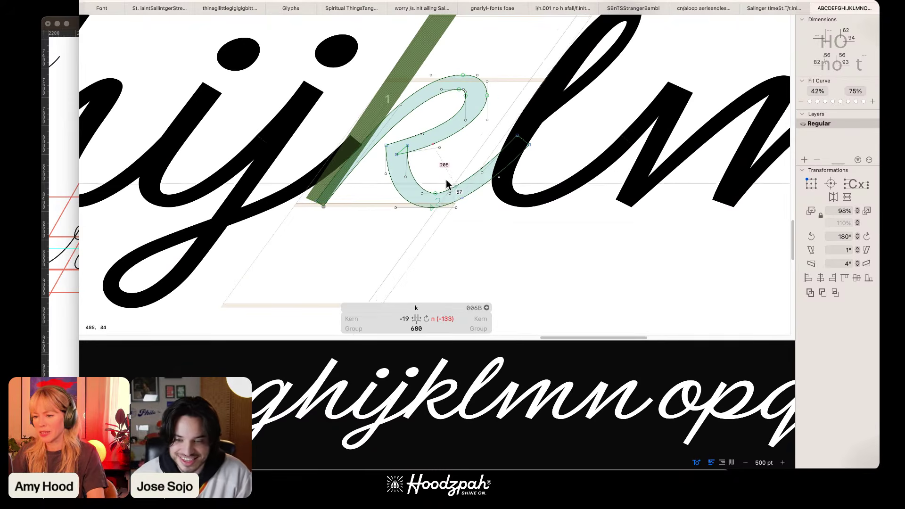
Step: Shift the two bottom curve nodes of the k's leg 30 units left, to X 291, and preview the letter
{"action": "mouse_move", "coordinate": [440, 179]}
{"action": "left_mouse_down"}
{"action": "mouse_move", "coordinate": [426, 218]}
{"action": "mouse_move", "coordinate": [383, 221]}
{"action": "left_mouse_up"}
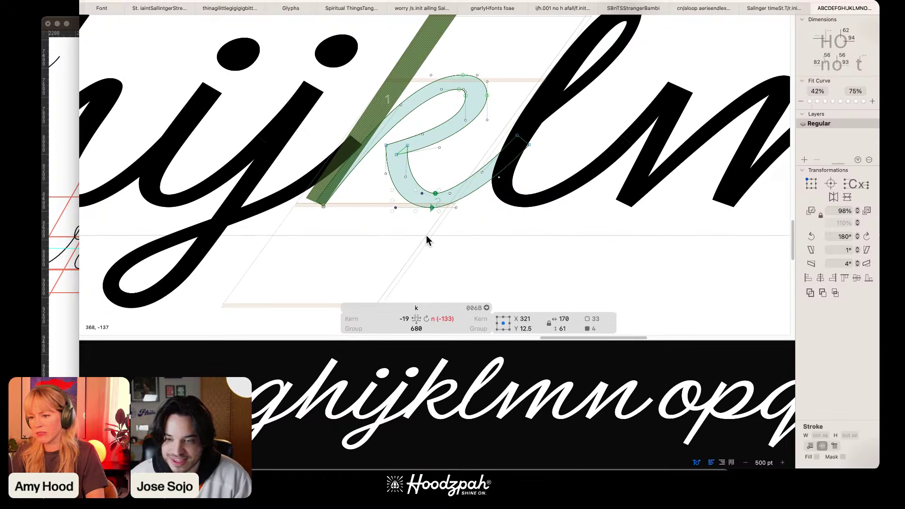
{"action": "key", "text": "shift+Left"}
{"action": "key", "text": "shift+Left"}
{"action": "key", "text": "shift+Left"}
{"action": "key", "text": "space"}
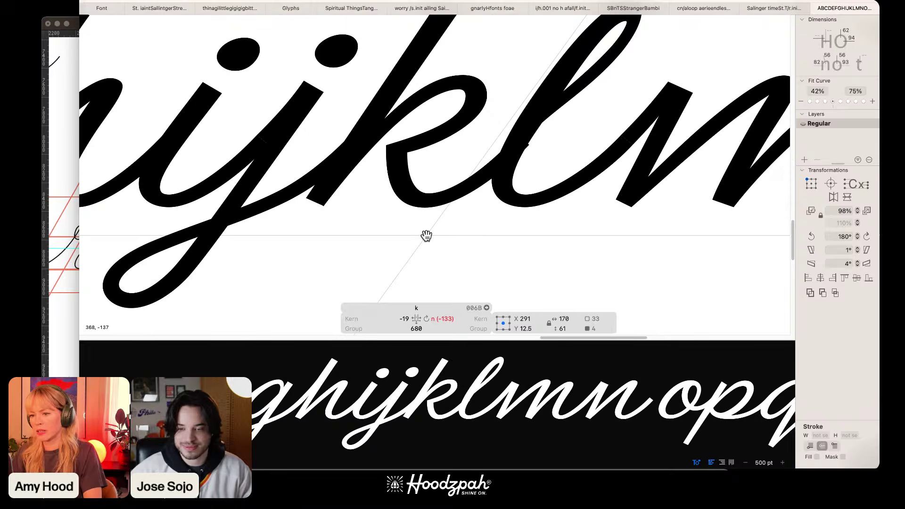
{"action": "key", "text": "super+plus"}
{"action": "key", "text": "space"}
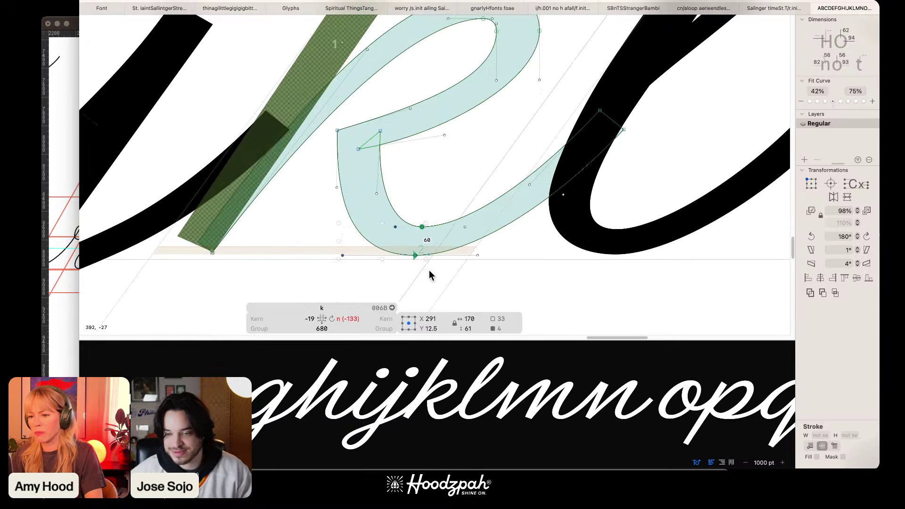
Step: Move only the bottom outer node of the k's leg 30 units right to X 391, Y -18, leaving its handles in place
{"action": "left_click_drag", "start_coordinate": [429, 269], "coordinate": [406, 251]}
{"action": "key", "text": "alt+shift+Right"}
{"action": "key", "text": "alt+shift+Right"}
{"action": "key", "text": "alt+shift+Right"}
{"action": "key", "text": "space"}
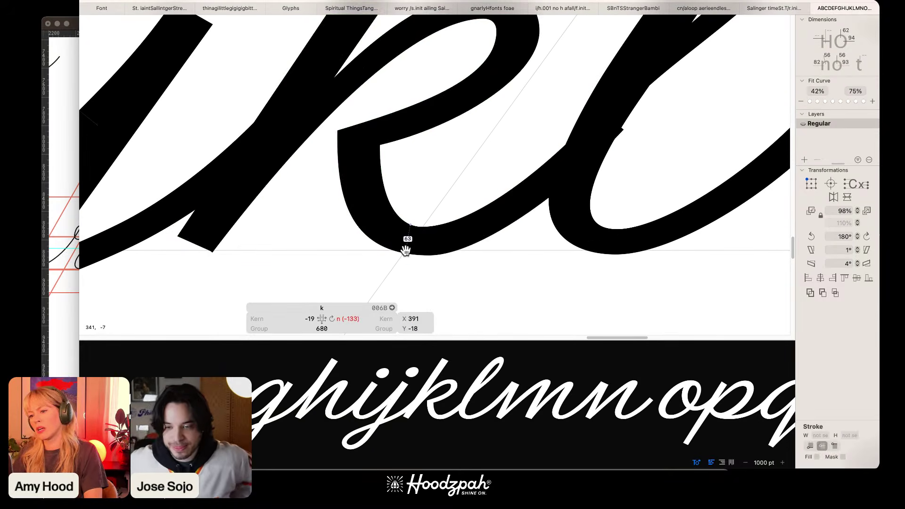
Step: Set the leg's bottom inner node to X 386, Y 43 and its bottom outer node to X 381, Y -18
{"action": "left_click", "coordinate": [414, 230]}
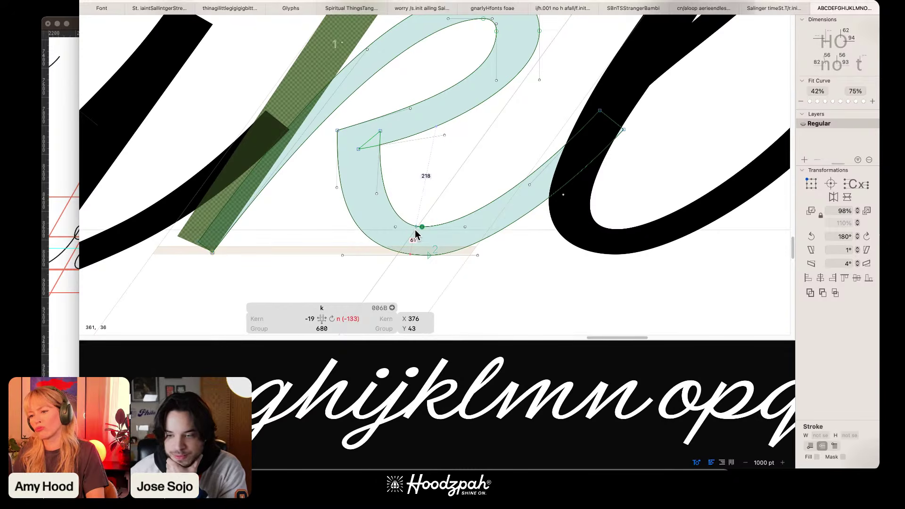
{"action": "key", "text": "shift+Right"}
{"action": "key", "text": "space"}
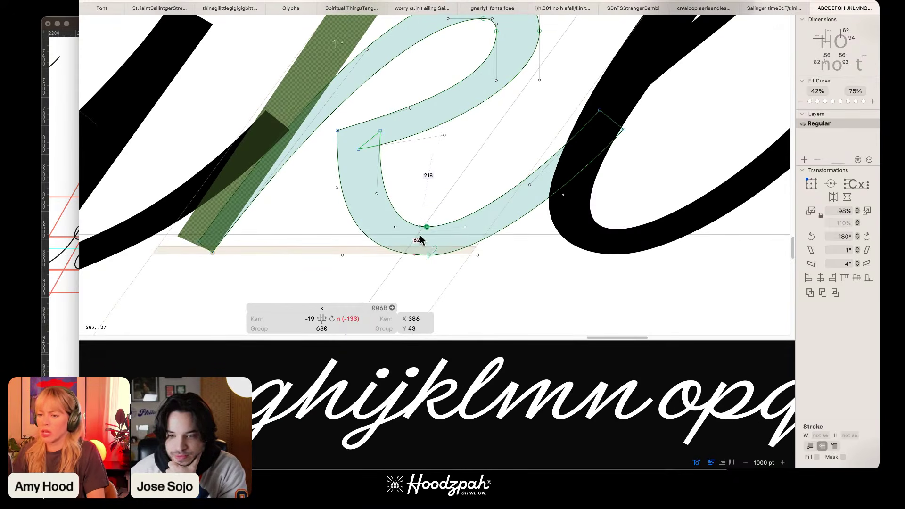
{"action": "left_click", "coordinate": [423, 252]}
{"action": "key", "text": "shift+Left"}
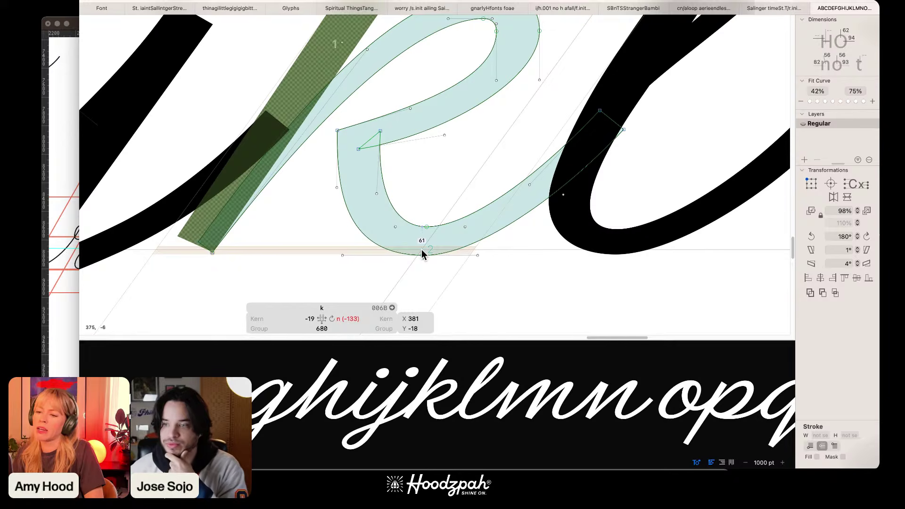
Step: Shorten the left handle of the leg's bottom outer node to 155 units, at X 226, and check the letter
{"action": "left_click", "coordinate": [342, 255]}
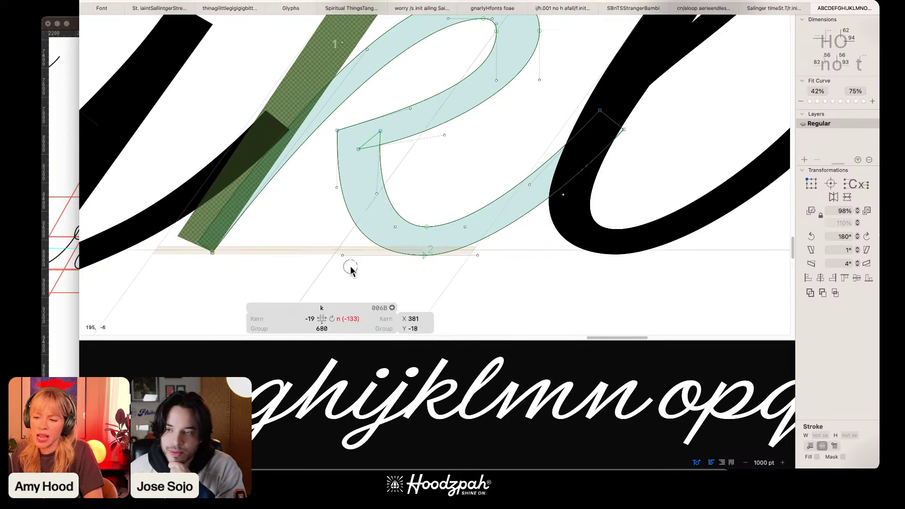
{"action": "key", "text": "shift+Right"}
{"action": "key", "text": "shift+Right"}
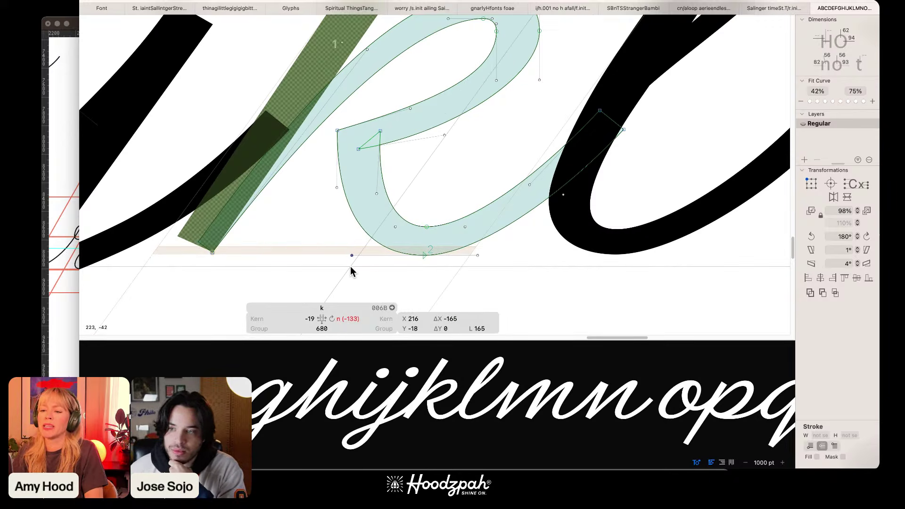
{"action": "key", "text": "space"}
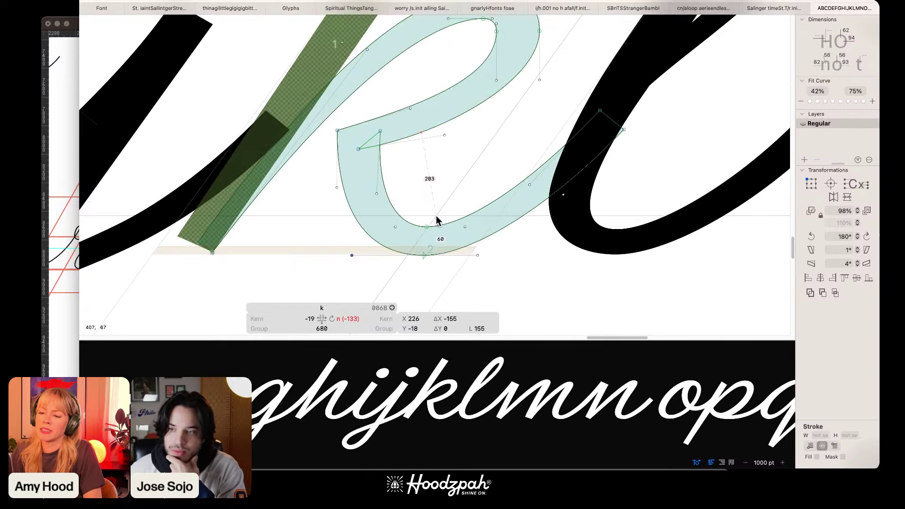
{"action": "left_click", "coordinate": [438, 197]}
{"action": "key", "text": "super+minus"}
{"action": "key", "text": "super+minus"}
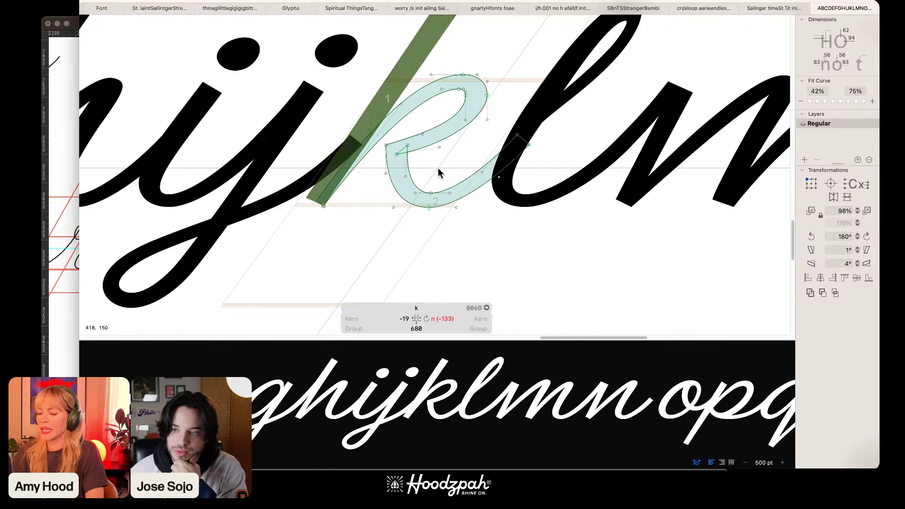
{"action": "key", "text": "super+minus"}
{"action": "key", "text": "space"}
{"action": "left_click_drag", "start_coordinate": [437, 168], "coordinate": [445, 197]}
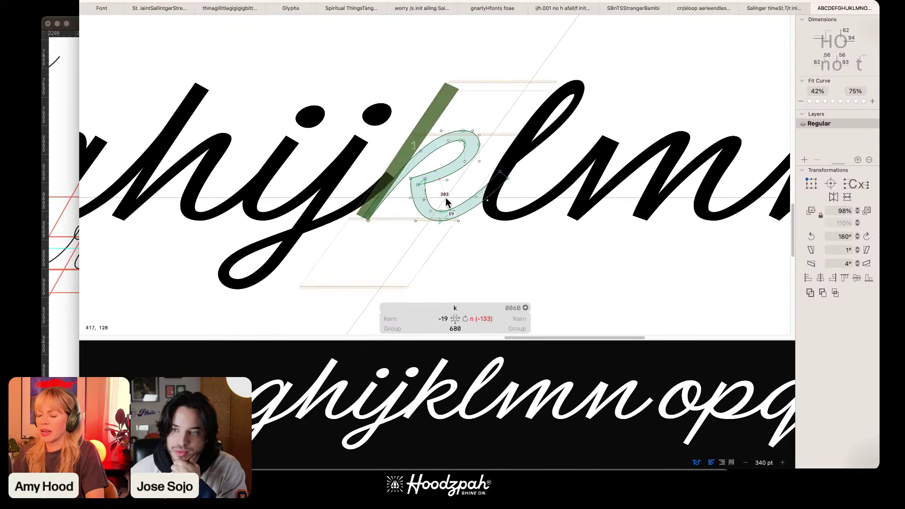
Step: Update the k's out-of-sync right sidebearing to its n metrics key value of -99, then preview the spacing
{"action": "key", "text": "super+plus"}
{"action": "key", "text": "super+plus"}
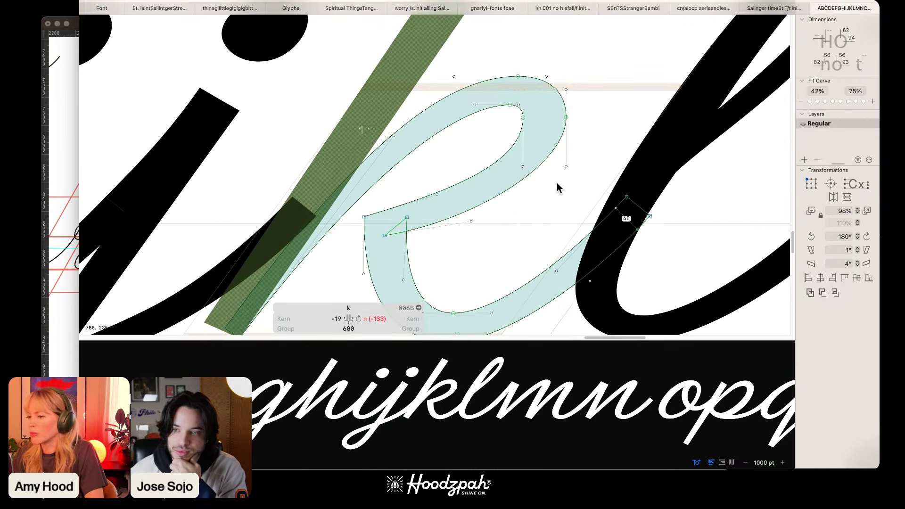
{"action": "left_click", "coordinate": [358, 319]}
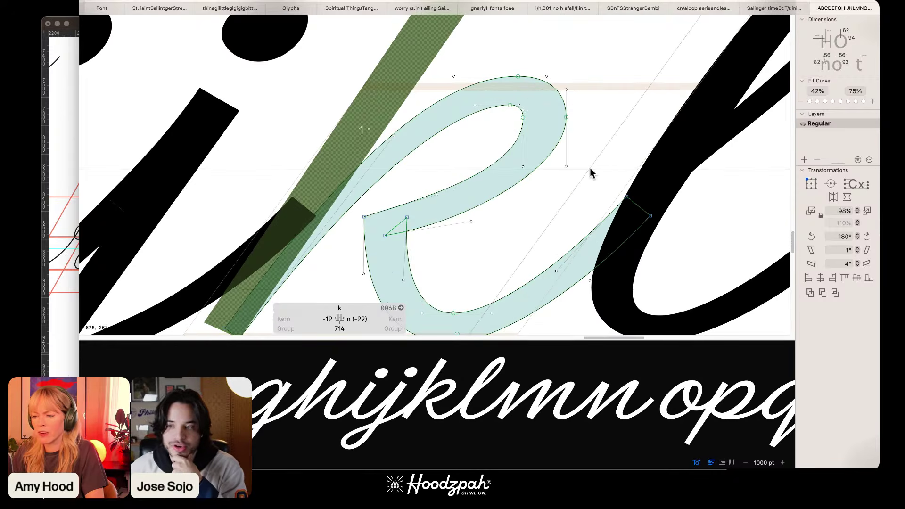
{"action": "key", "text": "super+minus"}
{"action": "key", "text": "super+minus"}
{"action": "key", "text": "super+minus"}
{"action": "key", "text": "space"}
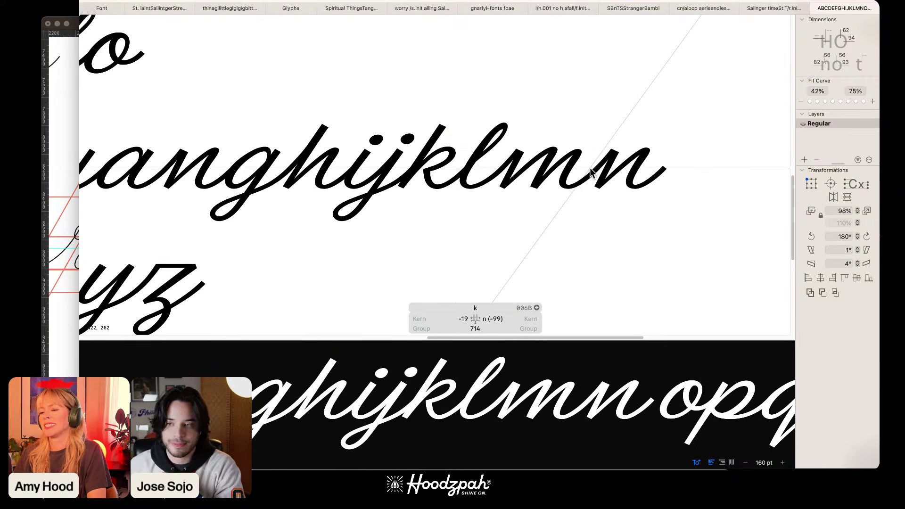
Step: Lengthen the lower handle of the k loop's outer right node to 135 units, at X 627, Y 327
{"action": "key", "text": "super+plus"}
{"action": "key", "text": "super+plus"}
{"action": "key", "text": "super+plus"}
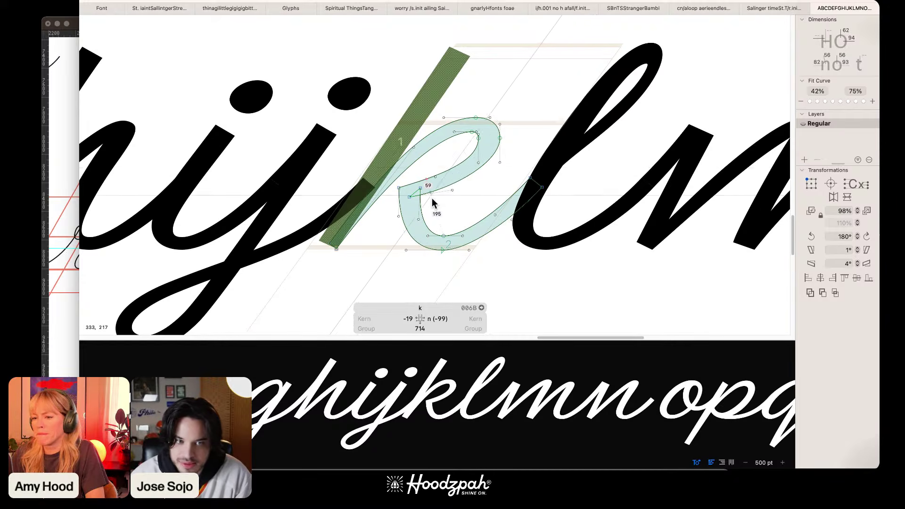
{"action": "left_click", "coordinate": [500, 162]}
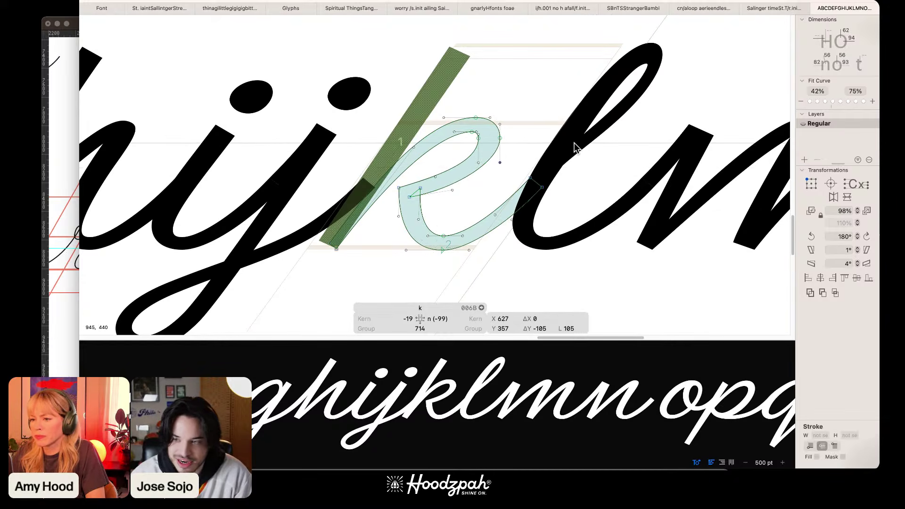
{"action": "key", "text": "space"}
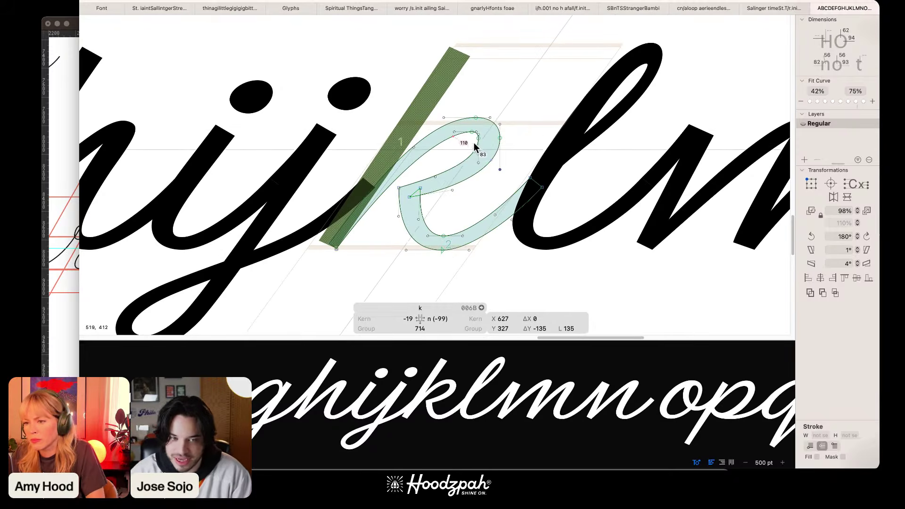
Step: Shift the two inner curve nodes of the k's loop left and down, centring them at X 507, Y 468.5, and preview
{"action": "key", "text": "super+plus"}
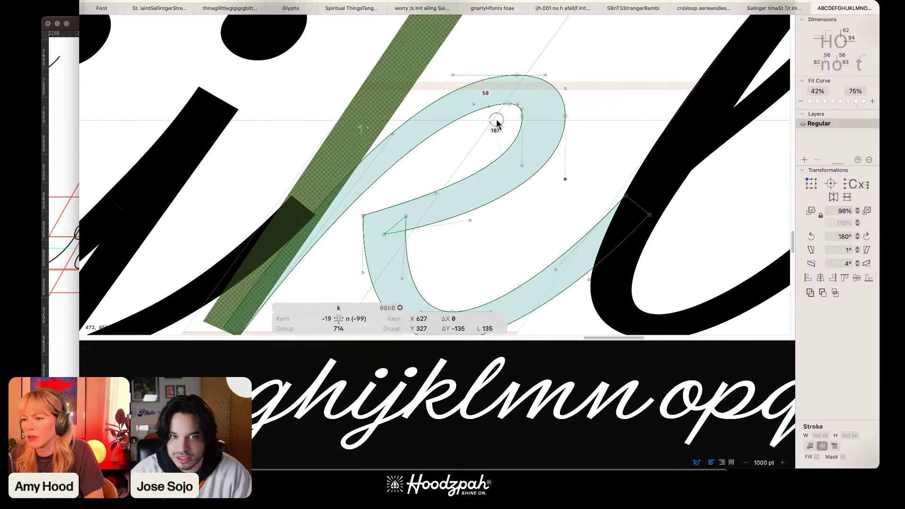
{"action": "left_click_drag", "start_coordinate": [536, 101], "coordinate": [509, 108]}
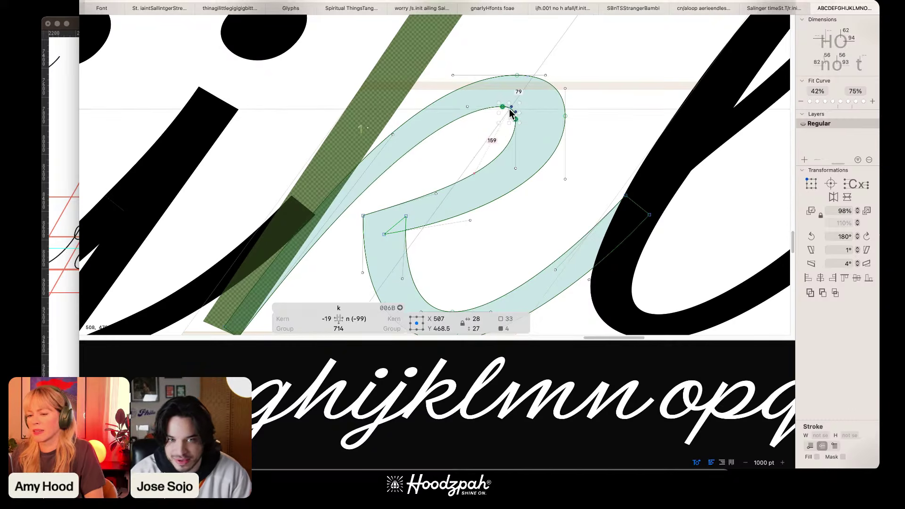
{"action": "key", "text": "super+minus"}
{"action": "key", "text": "super+minus"}
{"action": "key", "text": "super+minus"}
{"action": "key", "text": "super+minus"}
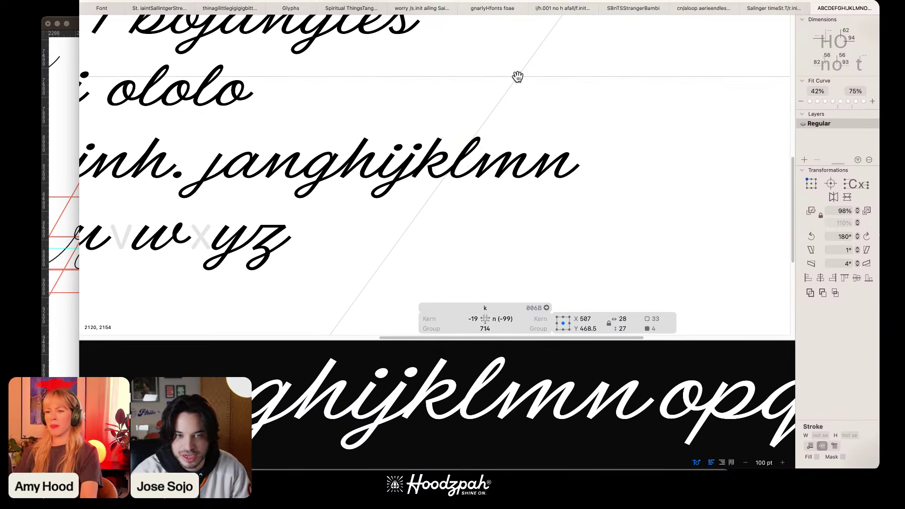
Step: Try shifting the three corner nodes joining the k's loop and leg left and up, centring them at X 205, Y 239
{"action": "key", "text": "super+plus"}
{"action": "key", "text": "super+plus"}
{"action": "key", "text": "super+plus"}
{"action": "key", "text": "super+plus"}
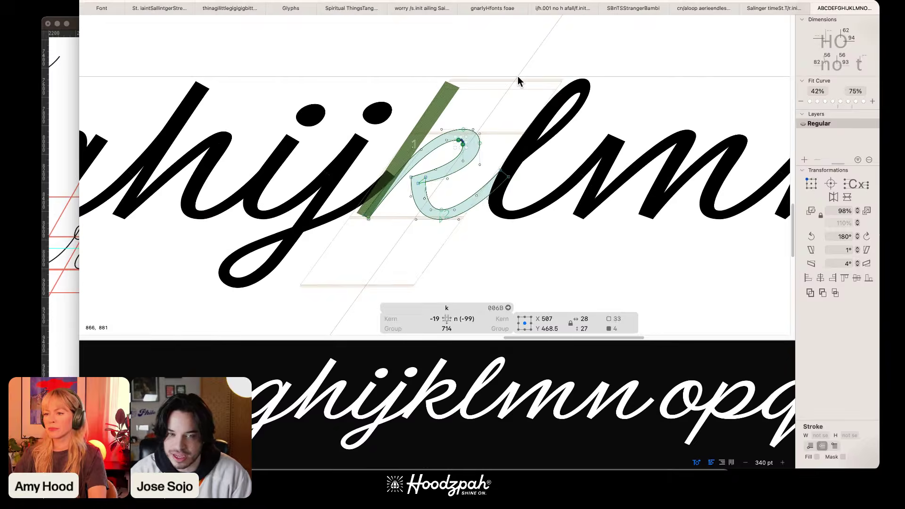
{"action": "left_click_drag", "start_coordinate": [439, 243], "coordinate": [349, 210]}
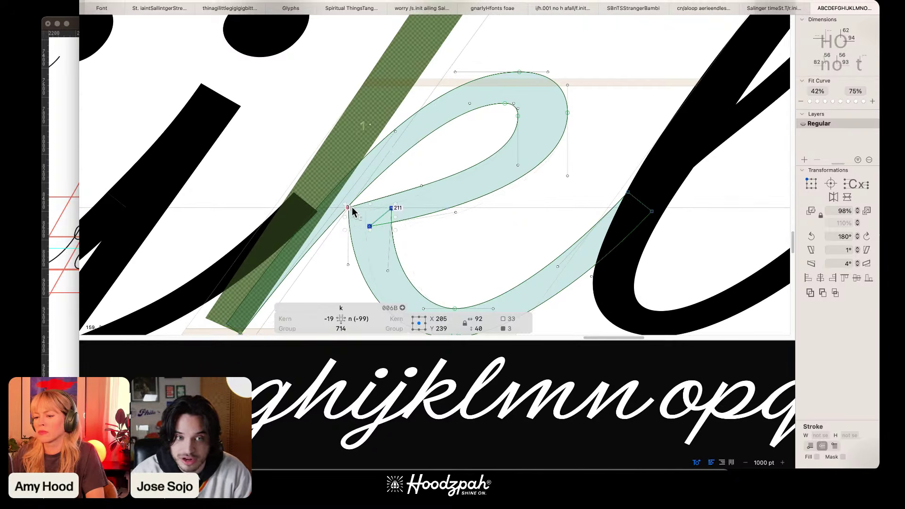
{"action": "left_click", "coordinate": [507, 212]}
{"action": "key", "text": "super+minus"}
{"action": "key", "text": "super+minus"}
{"action": "key", "text": "super+minus"}
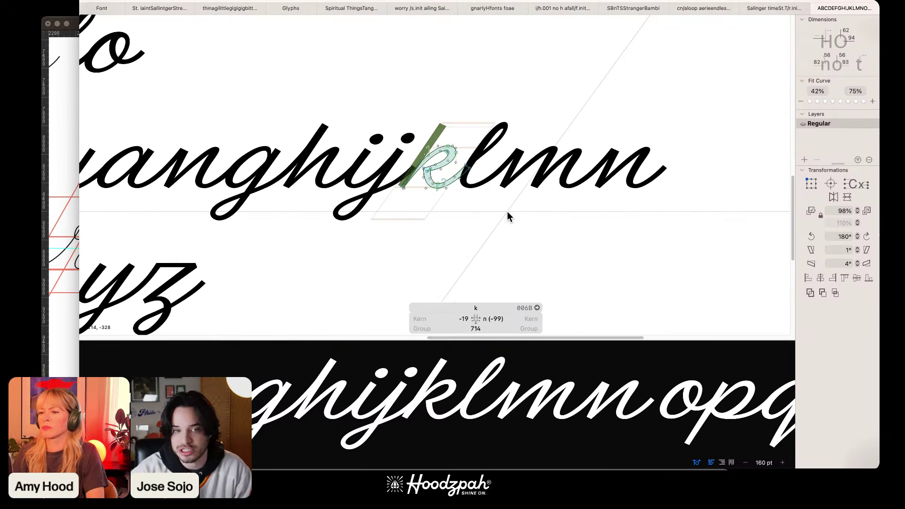
Step: Check the k in text mode, then move the top inner node of its loop 6 units left to X 487, Y 482
{"action": "key", "text": "t"}
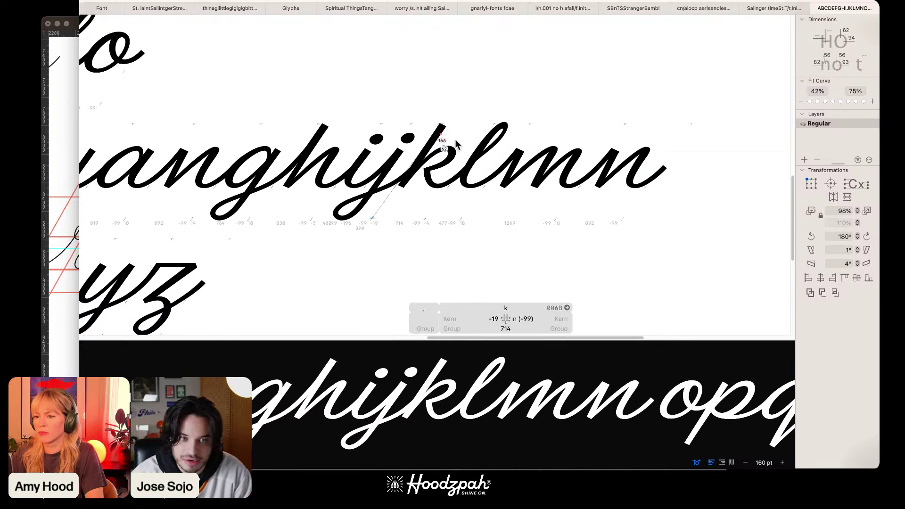
{"action": "left_click", "coordinate": [466, 128]}
{"action": "key", "text": "super+plus"}
{"action": "key", "text": "super+plus"}
{"action": "key", "text": "super+plus"}
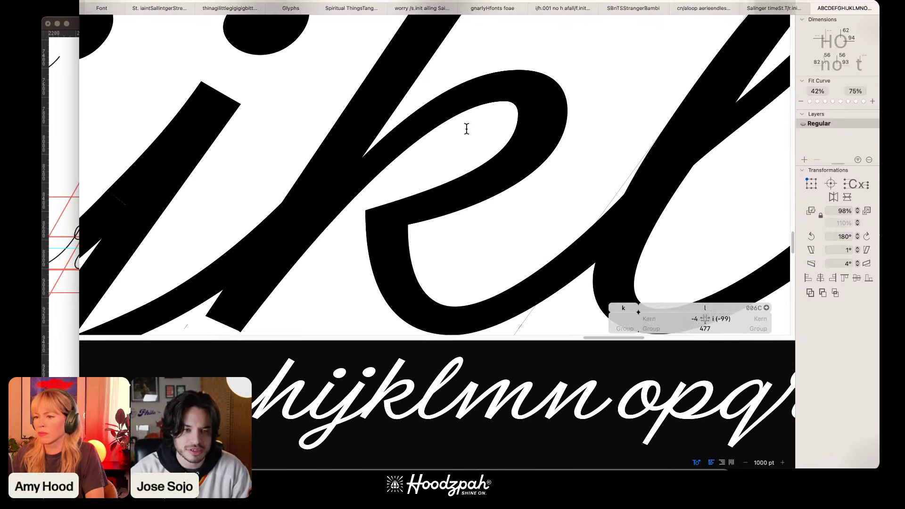
{"action": "key", "text": "Escape"}
{"action": "key", "text": "super+plus"}
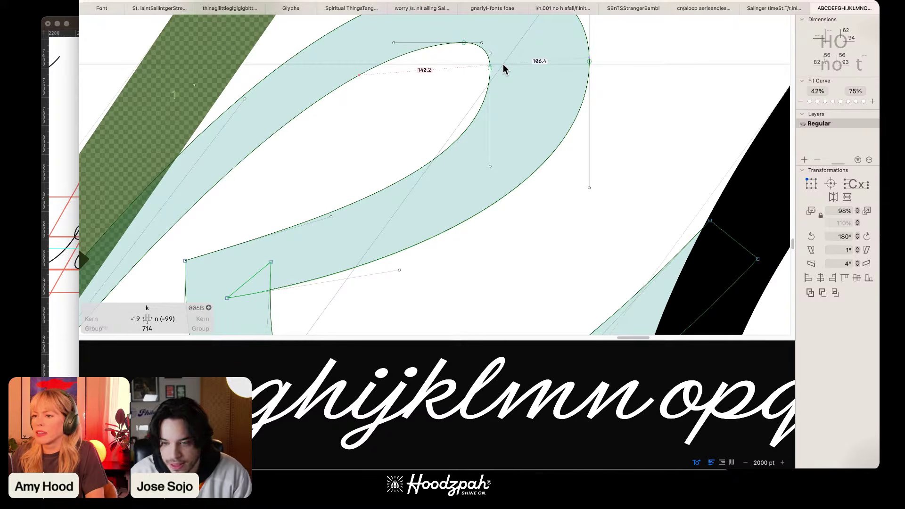
{"action": "left_click", "coordinate": [463, 43]}
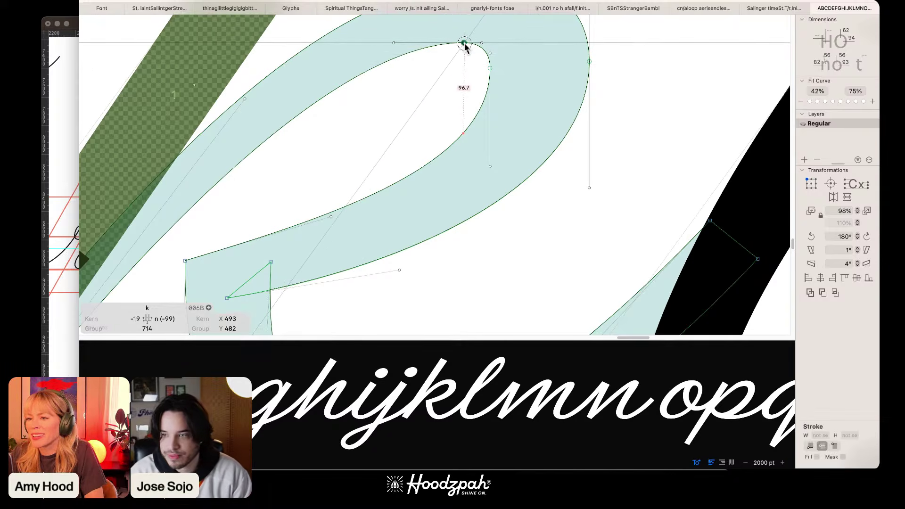
{"action": "left_click_drag", "start_coordinate": [462, 44], "coordinate": [458, 44]}
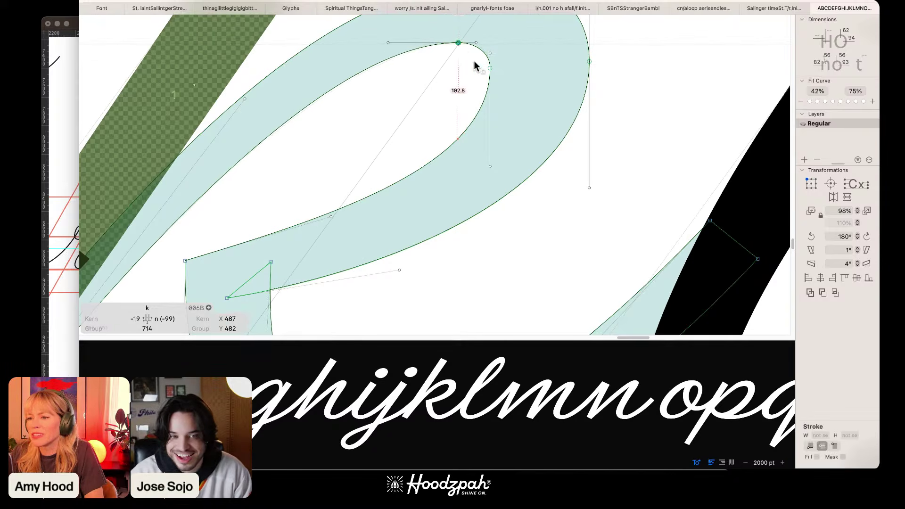
Step: Lower the inner right node of the k's loop to X 521, Y 449, nudge the inner curve, and preview the letter
{"action": "left_click", "coordinate": [490, 73]}
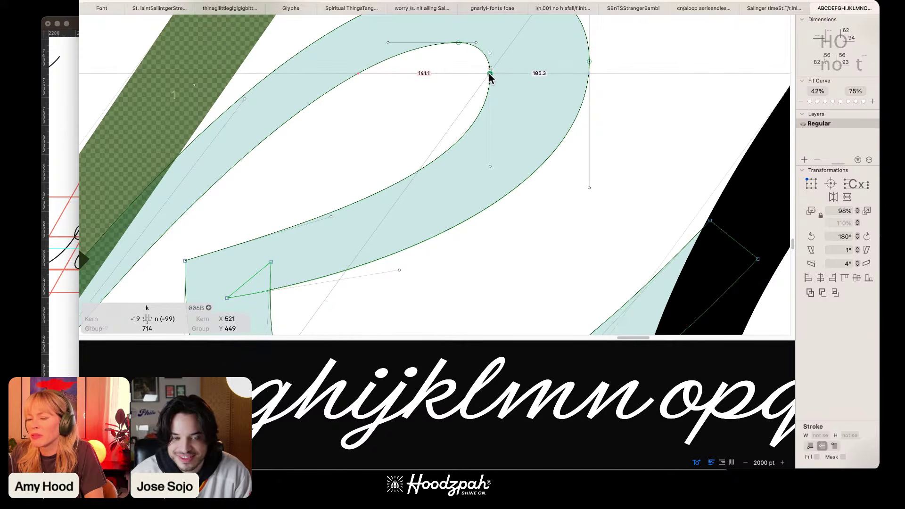
{"action": "left_click_drag", "start_coordinate": [488, 73], "coordinate": [477, 121]}
{"action": "key", "text": "Up"}
{"action": "key", "text": "space"}
{"action": "left_click", "coordinate": [626, 92]}
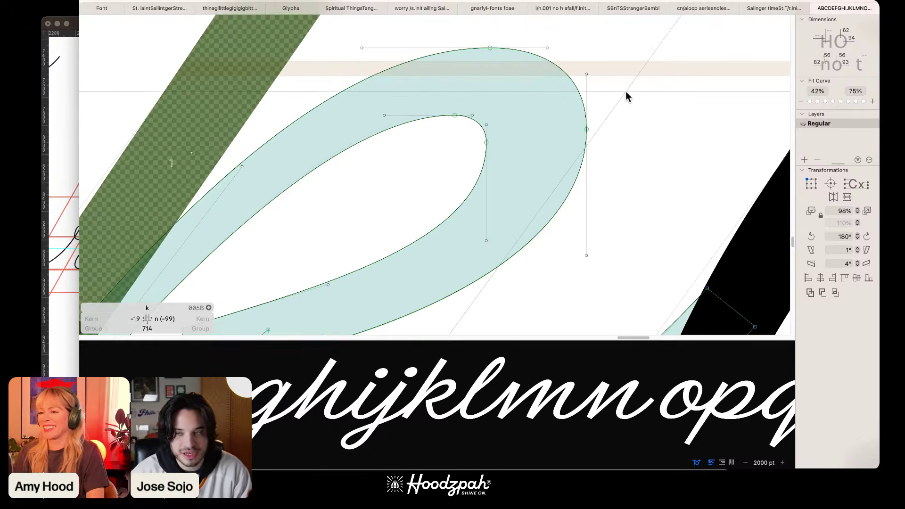
{"action": "key", "text": "super+minus"}
{"action": "key", "text": "super+minus"}
{"action": "key", "text": "super+minus"}
{"action": "key", "text": "super+minus"}
{"action": "key", "text": "super+minus"}
{"action": "key", "text": "super+minus"}
{"action": "key", "text": "space"}
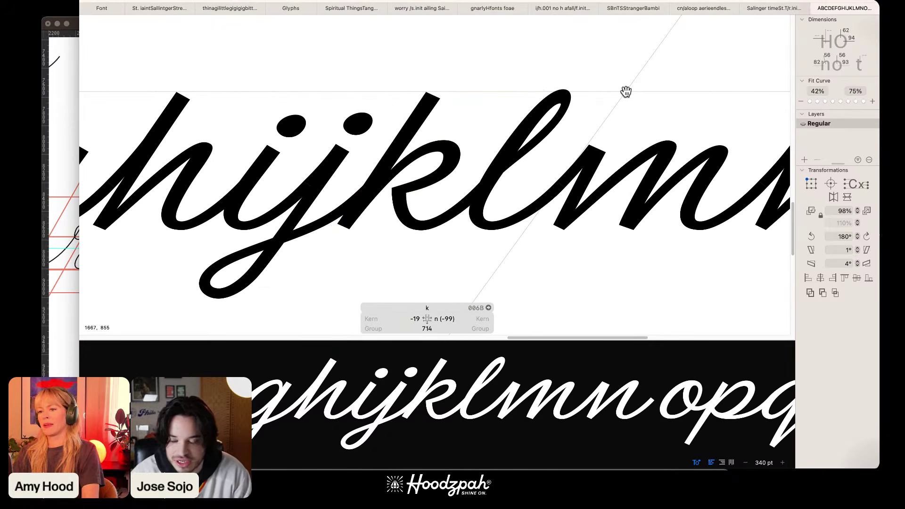
Step: Examine the k's shape and spacing among its neighbouring letters at small and large preview sizes
{"action": "key", "text": "super+minus"}
{"action": "key", "text": "super+minus"}
{"action": "key", "text": "space"}
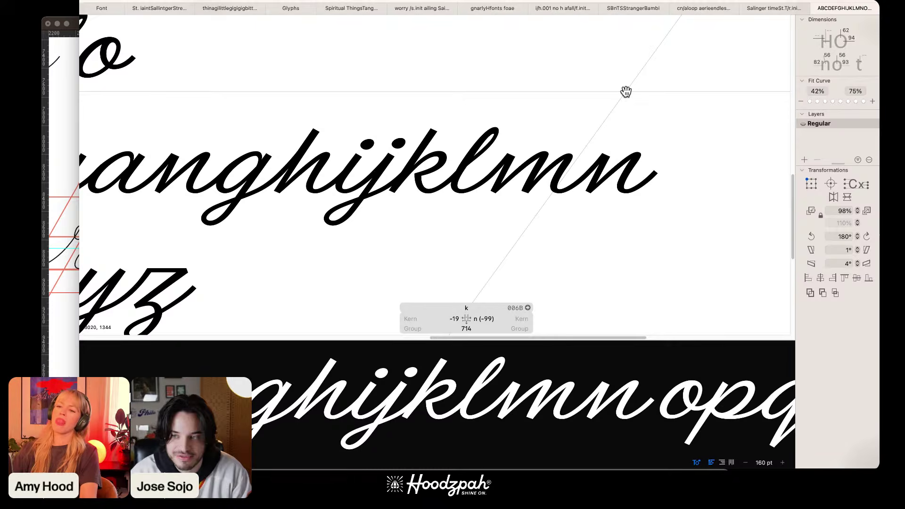
{"action": "key", "text": "super+plus"}
{"action": "key", "text": "super+plus"}
{"action": "key", "text": "super+plus"}
{"action": "key", "text": "super+plus"}
{"action": "key", "text": "space"}
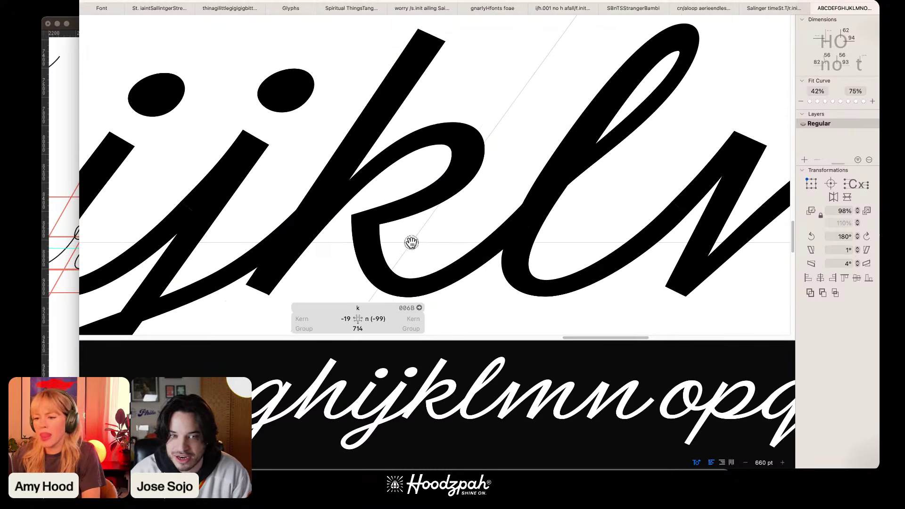
Step: Move the outer corner and curve handles on the left side of the k's leg 10 units left, centring them at X 200, Y 115.5, and preview
{"action": "left_click_drag", "start_coordinate": [411, 242], "coordinate": [453, 178]}
{"action": "left_click", "coordinate": [401, 188]}
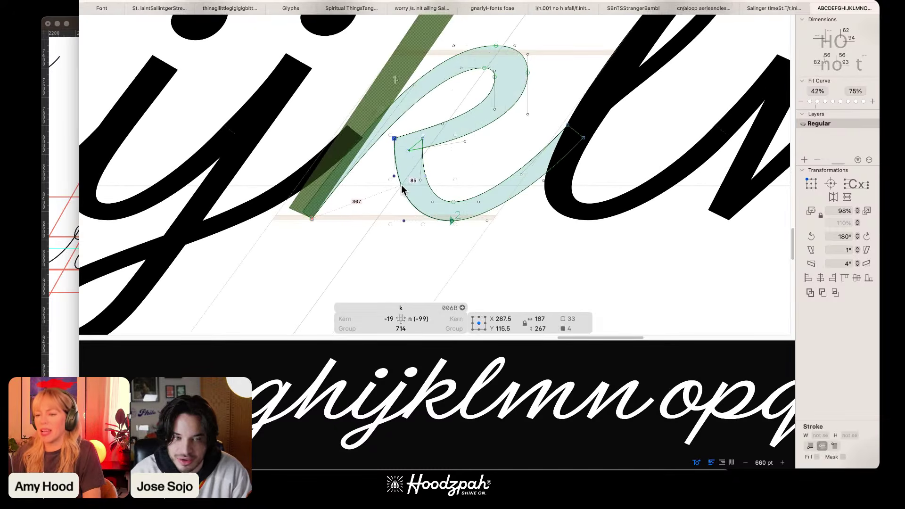
{"action": "left_click", "coordinate": [450, 219], "text": "shift"}
{"action": "key", "text": "shift+Left"}
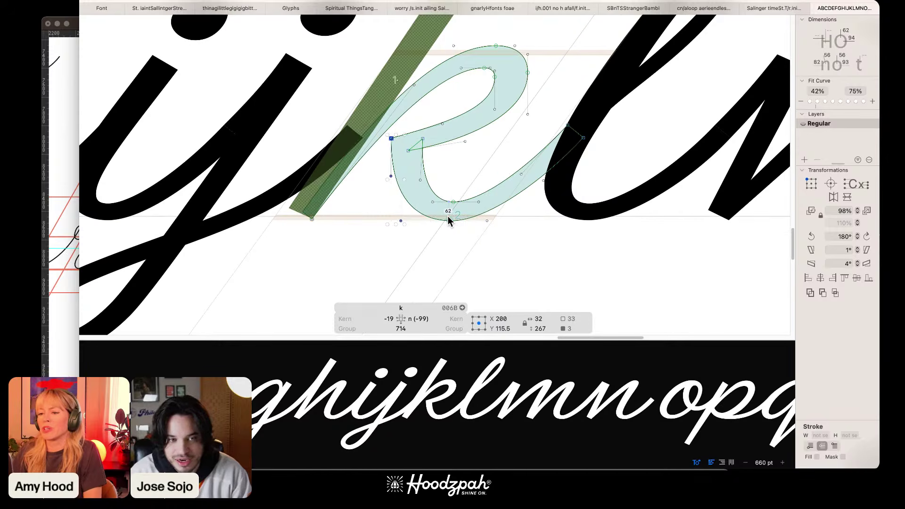
{"action": "key", "text": "space"}
{"action": "left_click", "coordinate": [457, 233]}
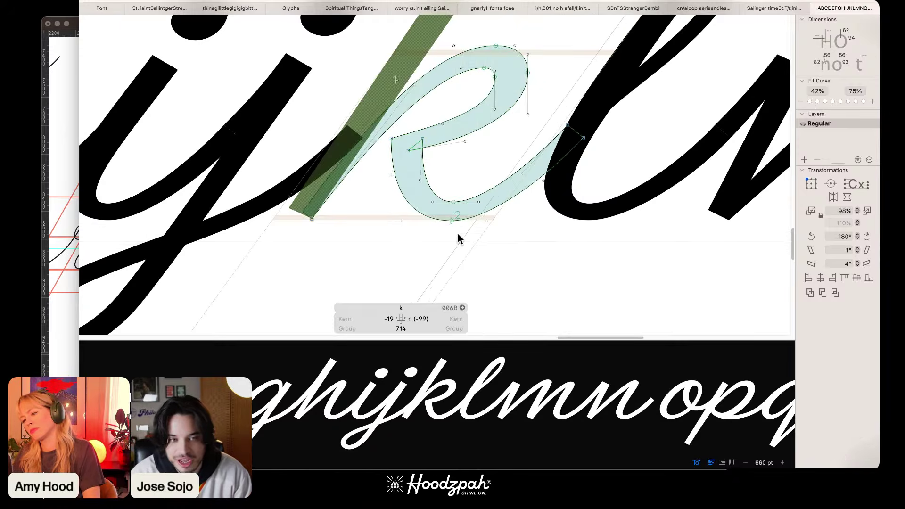
Step: Compare the k with its neighbours in the full line and close up, checking its leg and its join to the l
{"action": "key", "text": "super+minus"}
{"action": "key", "text": "super+minus"}
{"action": "key", "text": "super+minus"}
{"action": "key", "text": "super+minus"}
{"action": "key", "text": "space"}
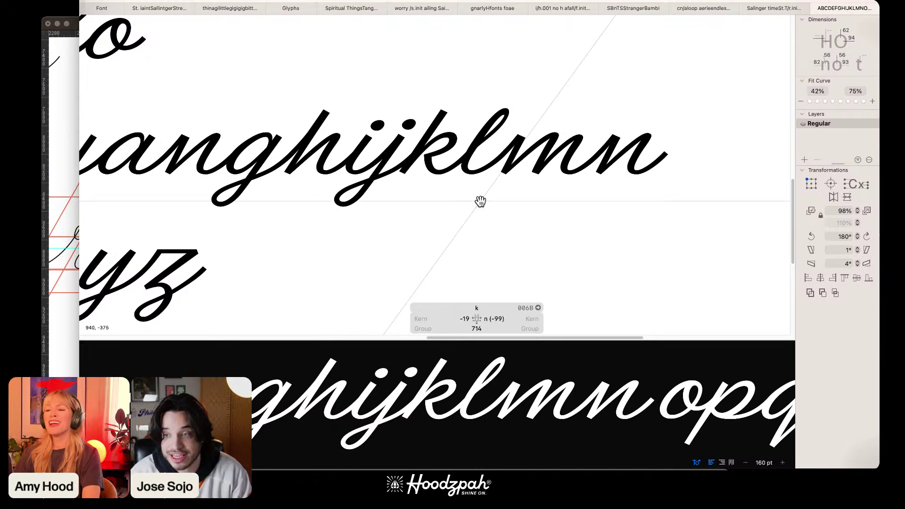
{"action": "key", "text": "space"}
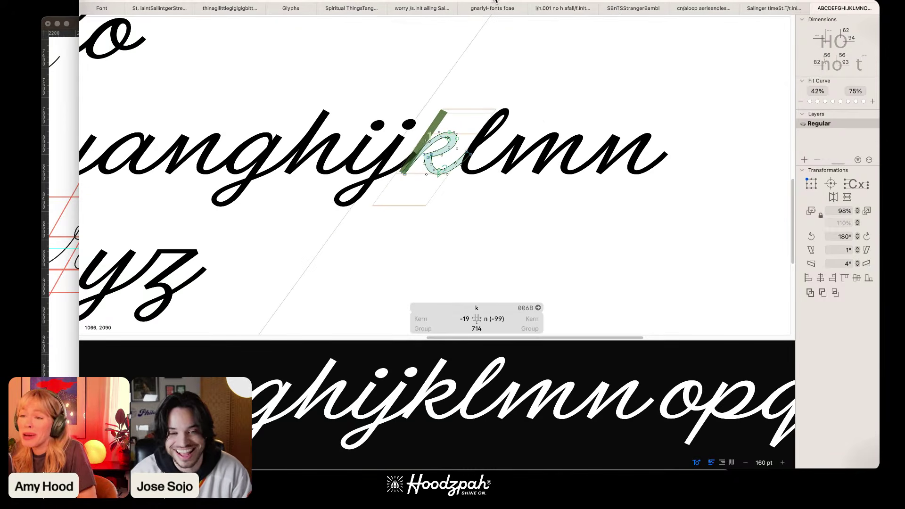
{"action": "key", "text": "k"}
{"action": "left_click", "coordinate": [459, 163]}
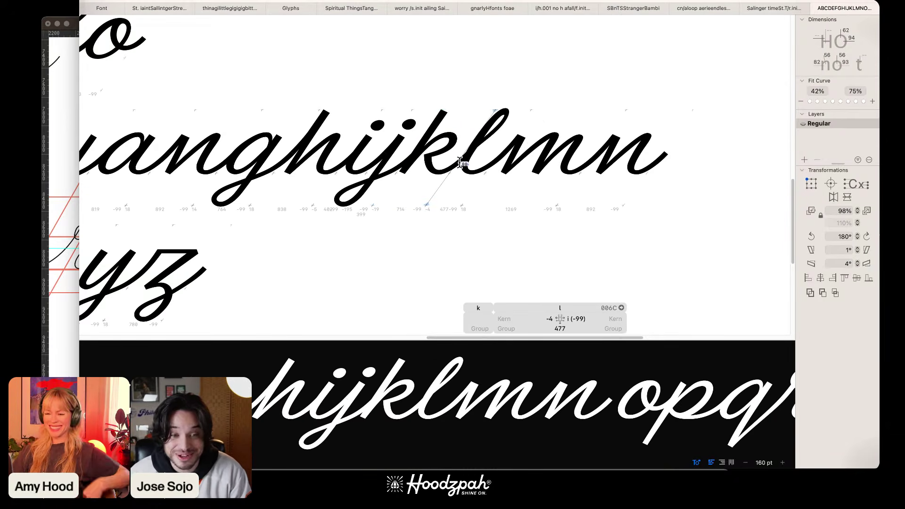
{"action": "key", "text": "super+plus"}
{"action": "key", "text": "super+plus"}
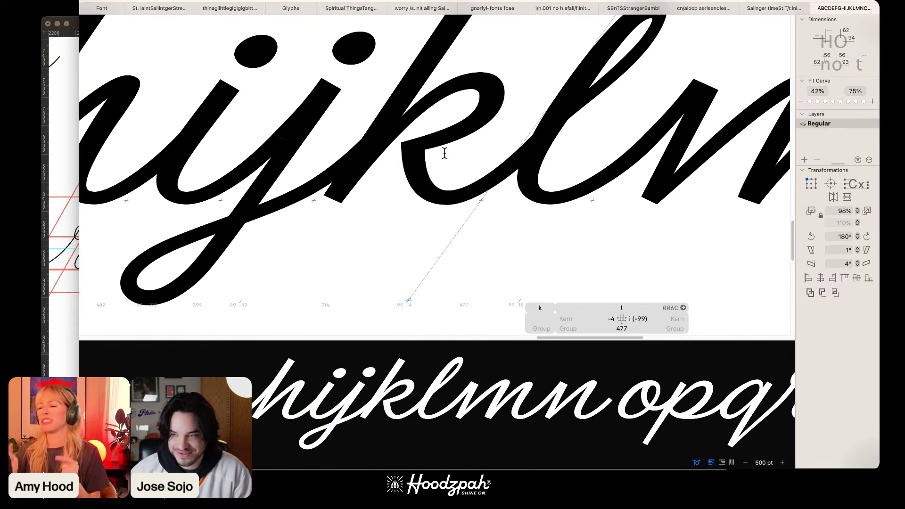
{"action": "scroll", "coordinate": [510, 81], "scroll_direction": "down", "scroll_amount": 6}
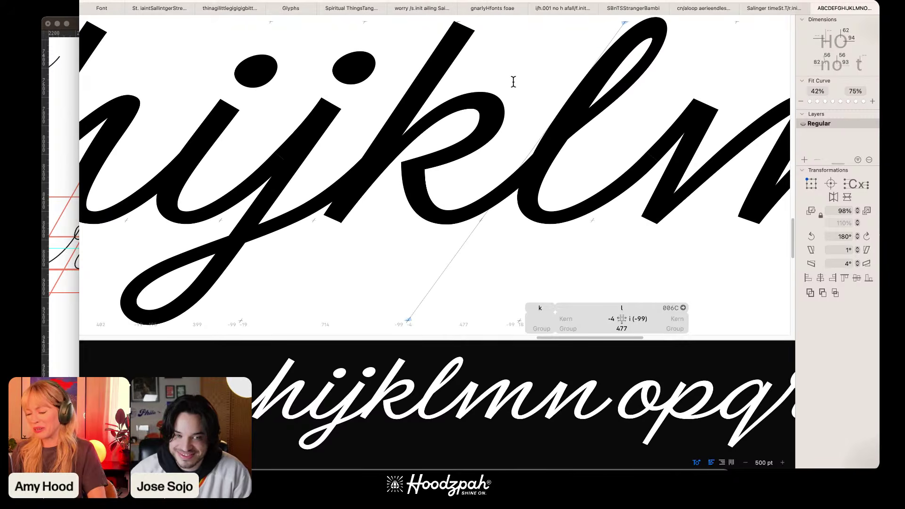
{"action": "scroll", "coordinate": [513, 81], "scroll_direction": "up", "scroll_amount": 6}
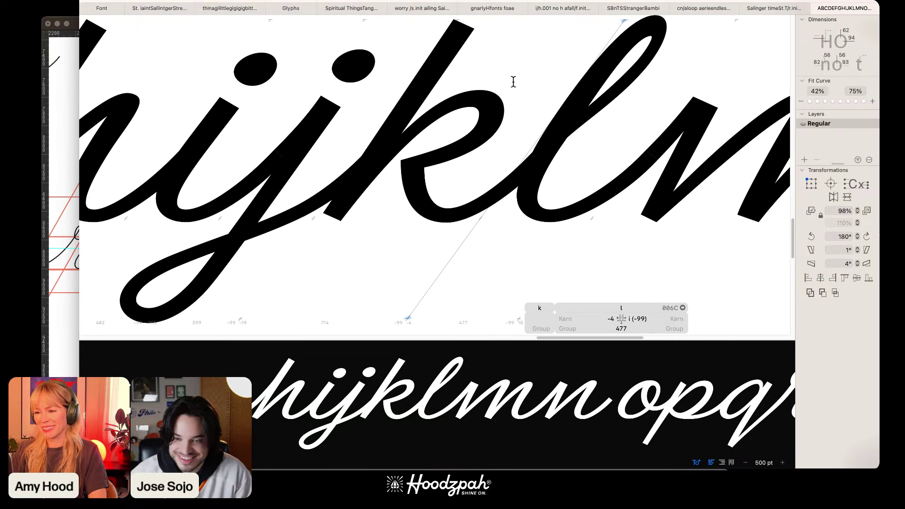
{"action": "key", "text": "Escape"}
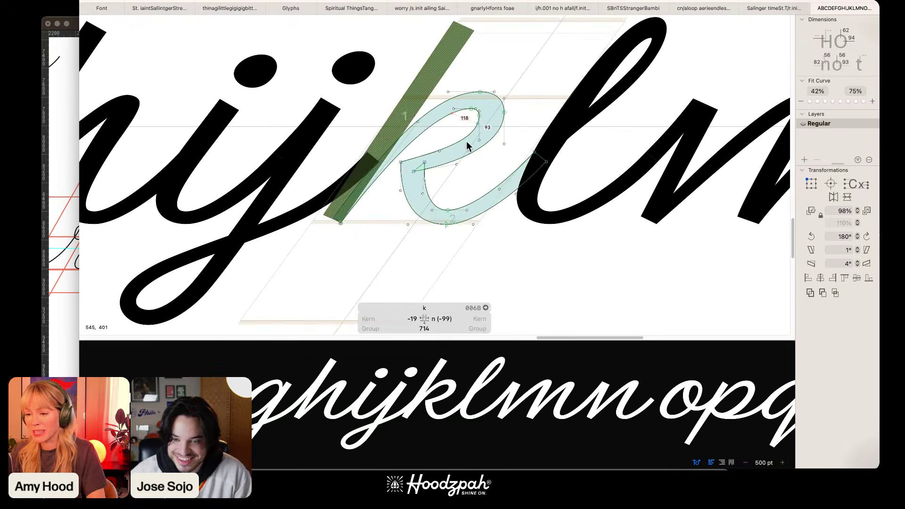
Step: Adjust the two curve handles of the k's lower loop stroke, centring them at X 387.5, Y 277.5, and preview at several sizes
{"action": "left_click", "coordinate": [437, 152]}
{"action": "key", "text": "space"}
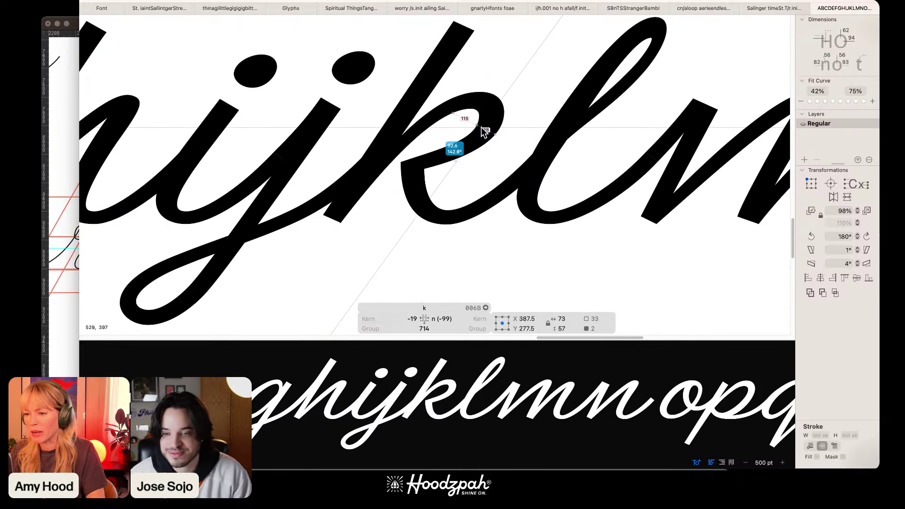
{"action": "left_click", "coordinate": [448, 191]}
{"action": "key", "text": "super+minus"}
{"action": "key", "text": "super+minus"}
{"action": "key", "text": "super+minus"}
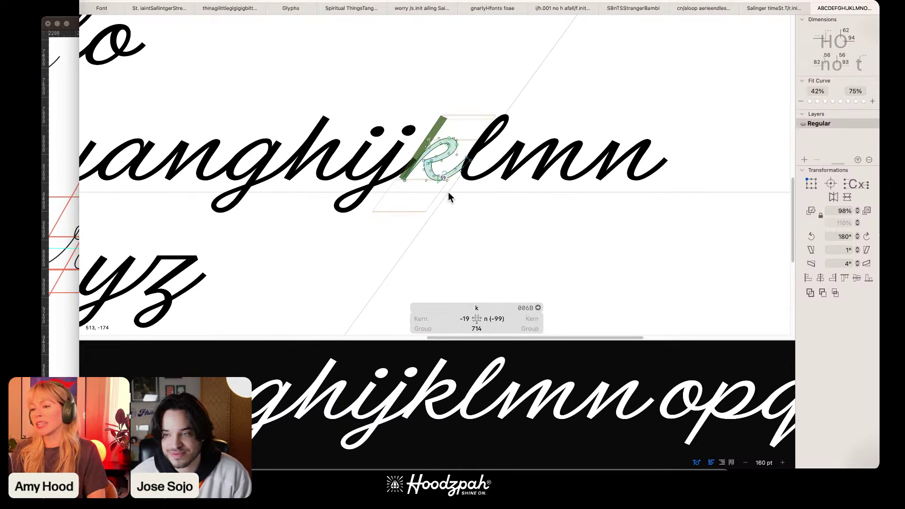
{"action": "key", "text": "space"}
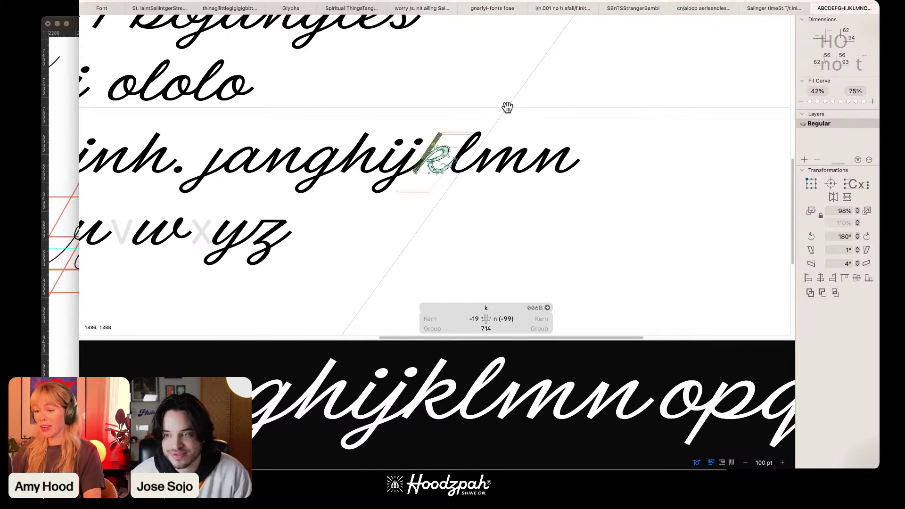
{"action": "key", "text": "space"}
{"action": "scroll", "coordinate": [502, 111], "scroll_direction": "down", "scroll_amount": 2}
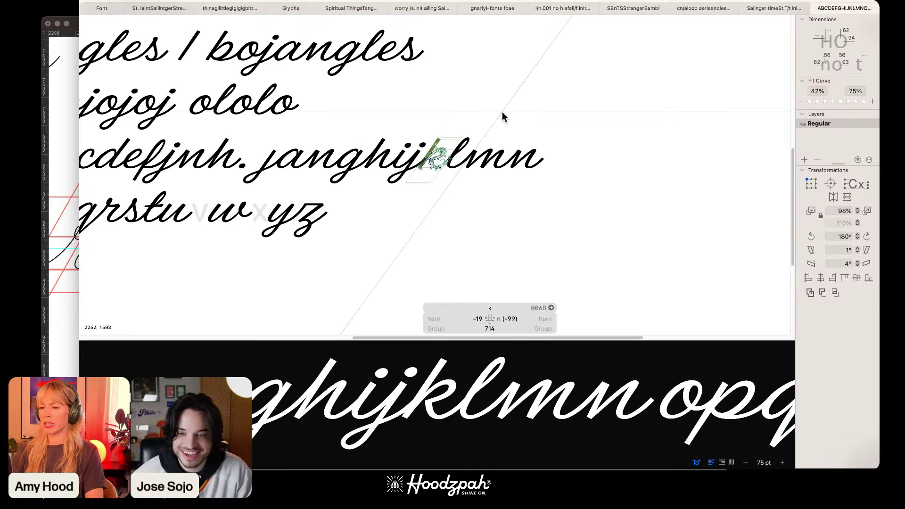
{"action": "scroll", "coordinate": [501, 113], "scroll_direction": "up", "scroll_amount": 10}
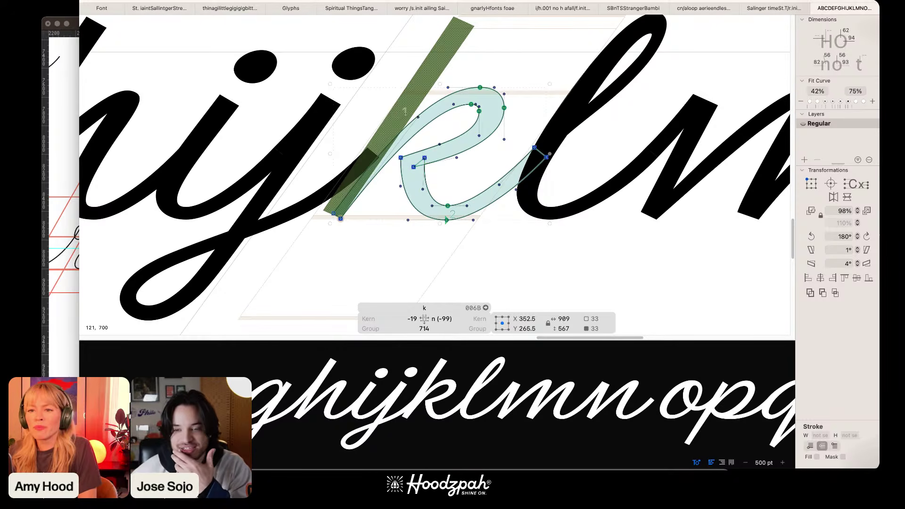
Step: Duplicate the k glyph beside the original and make the copy's outline editable
{"action": "key", "text": "t"}
{"action": "scroll", "coordinate": [382, 89], "scroll_direction": "up", "scroll_amount": 1}
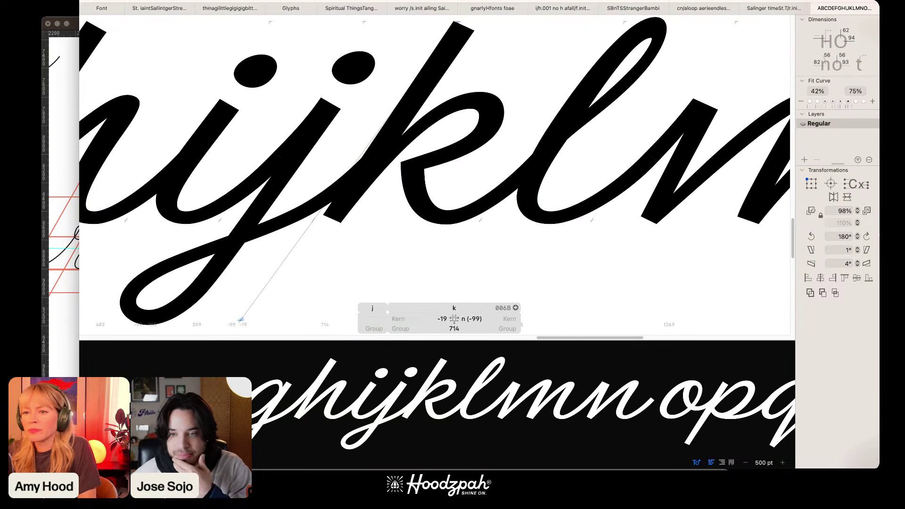
{"action": "double_click", "coordinate": [444, 72]}
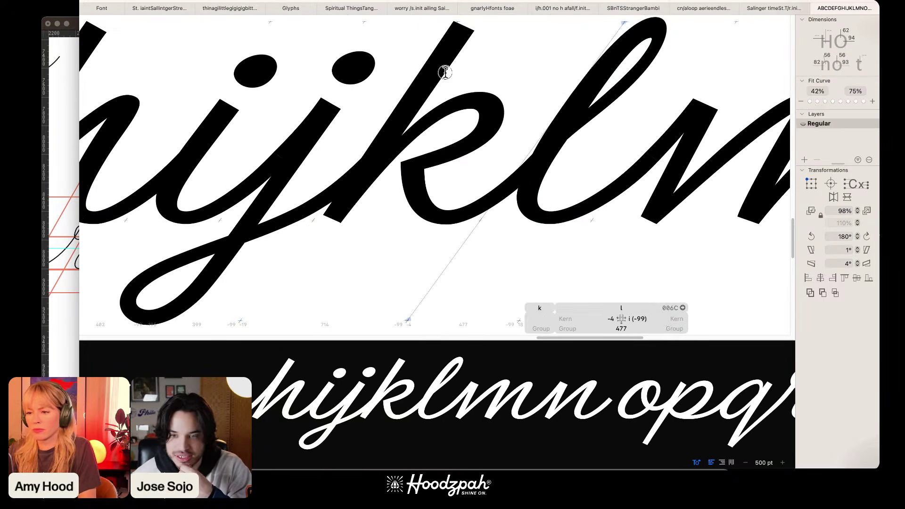
{"action": "left_click", "coordinate": [146, 1]}
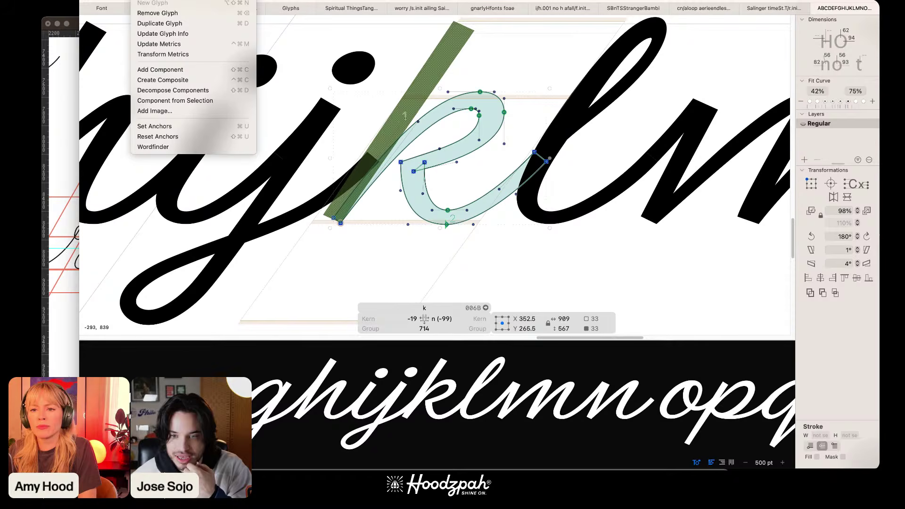
{"action": "left_click", "coordinate": [165, 23]}
{"action": "left_click", "coordinate": [566, 228]}
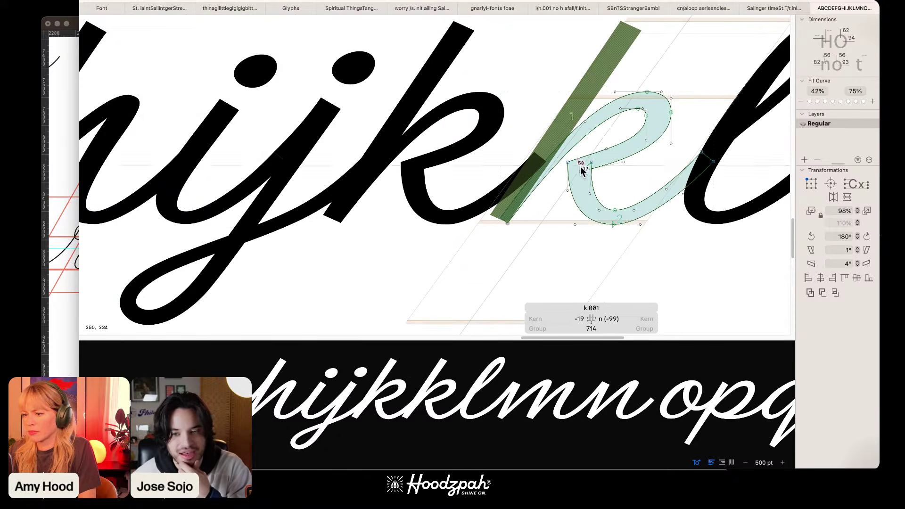
Step: Shift the corner nodes joining the duplicate k's loop and leg left and down, centring them with their handles at X 174.5, Y 170.5
{"action": "left_click_drag", "start_coordinate": [567, 158], "coordinate": [565, 157]}
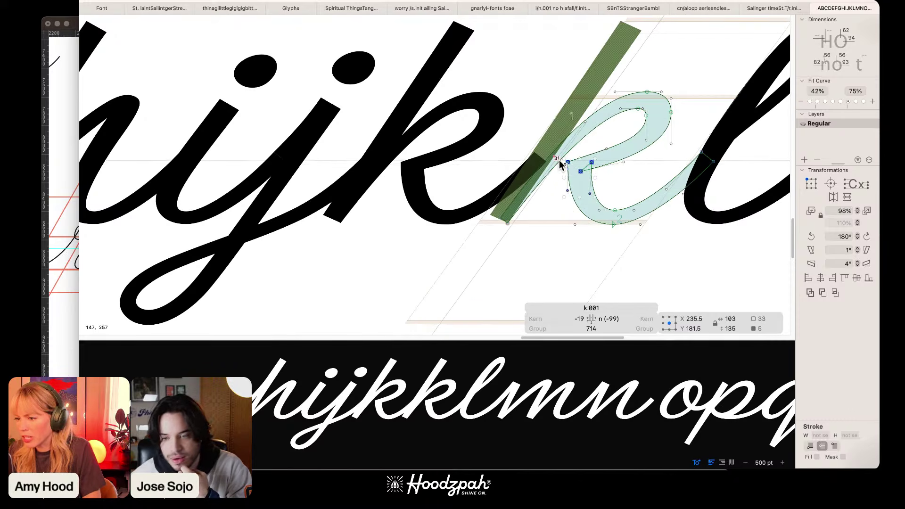
{"action": "left_click_drag", "start_coordinate": [566, 162], "coordinate": [555, 167]}
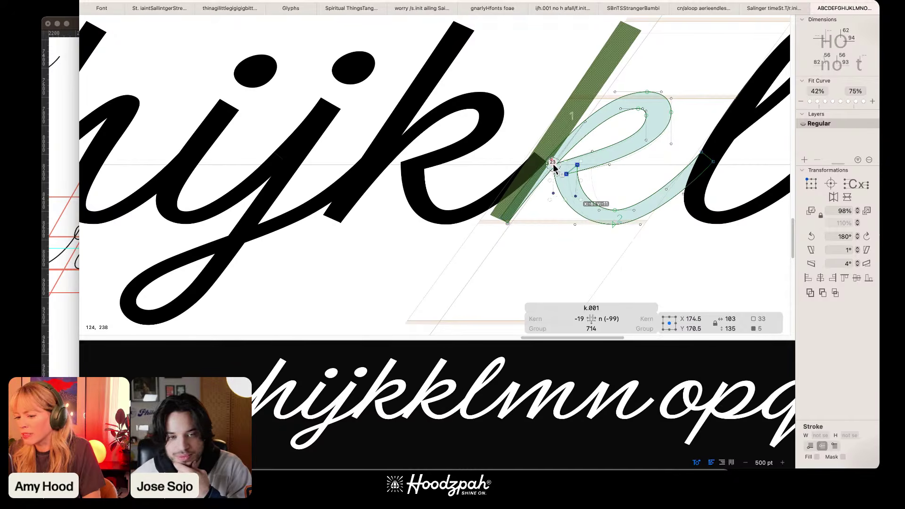
{"action": "left_click", "coordinate": [626, 243]}
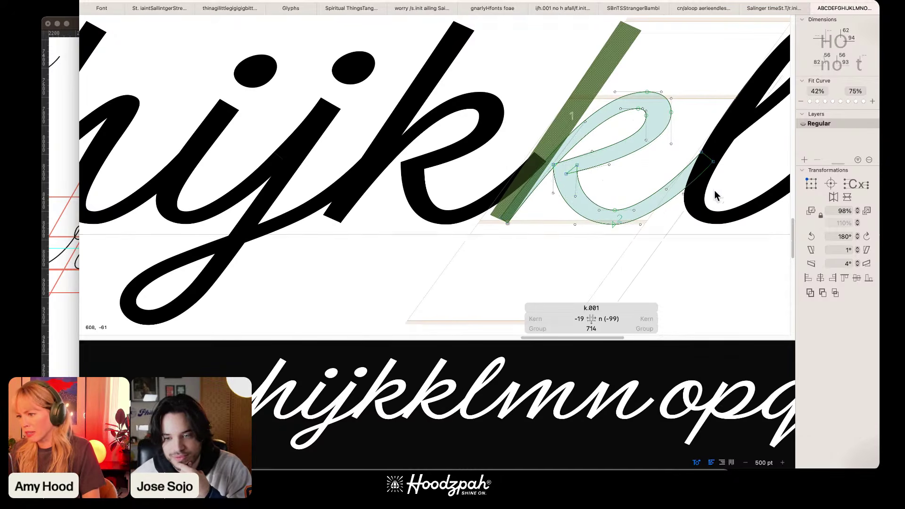
Step: Move the duplicate k's bottom curve and exit stroke 20 units left to X 491.5, Y 137, and resync its right sidebearing
{"action": "left_click_drag", "start_coordinate": [731, 149], "coordinate": [696, 181]}
{"action": "left_click_drag", "start_coordinate": [658, 246], "coordinate": [565, 194]}
{"action": "left_click_drag", "start_coordinate": [700, 216], "coordinate": [655, 190]}
{"action": "key", "text": "shift+Left"}
{"action": "key", "text": "shift+Left"}
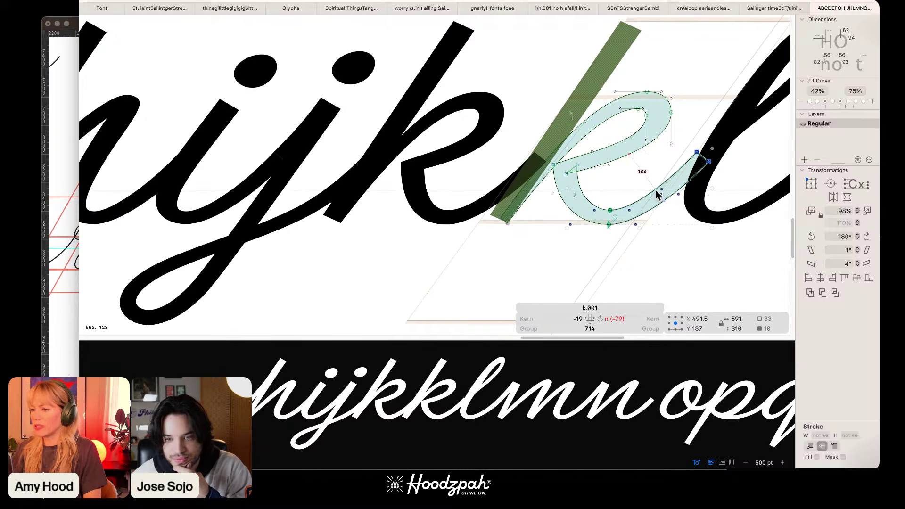
{"action": "key", "text": "shift+Left"}
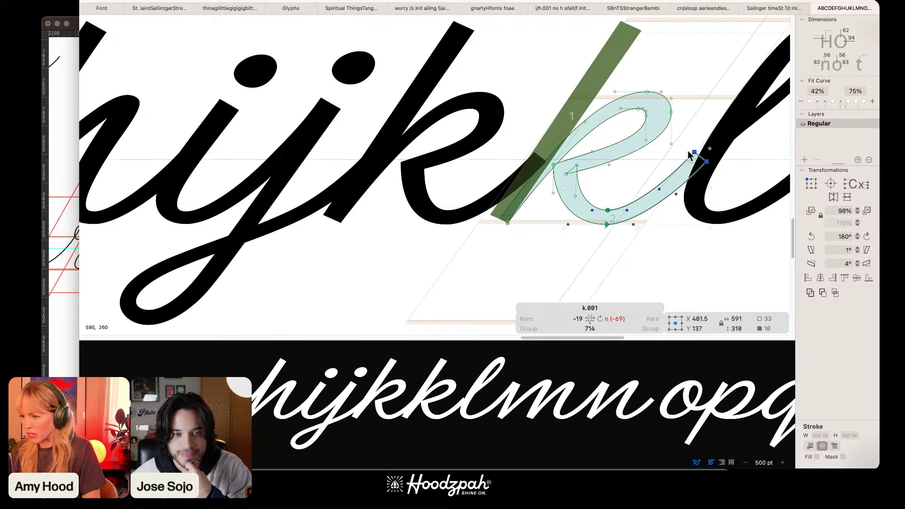
{"action": "key", "text": "shift+Right"}
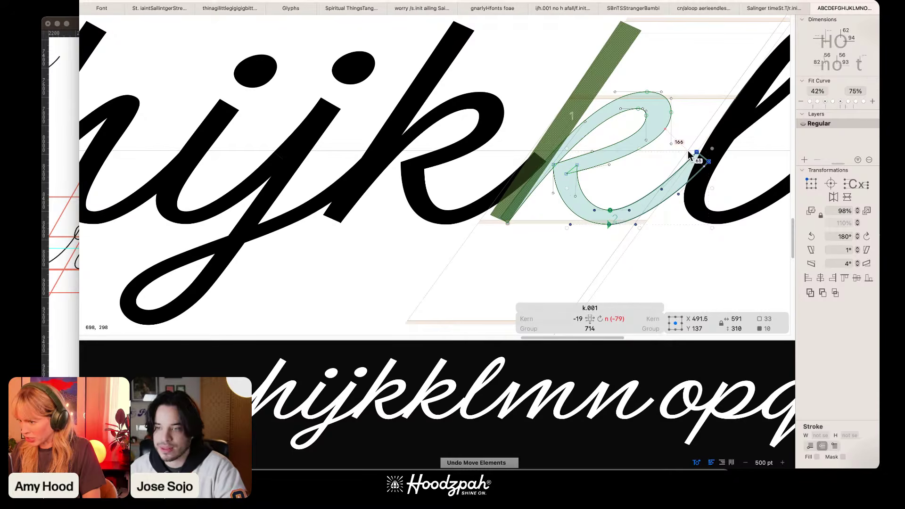
{"action": "left_click", "coordinate": [599, 319]}
{"action": "key", "text": "Escape"}
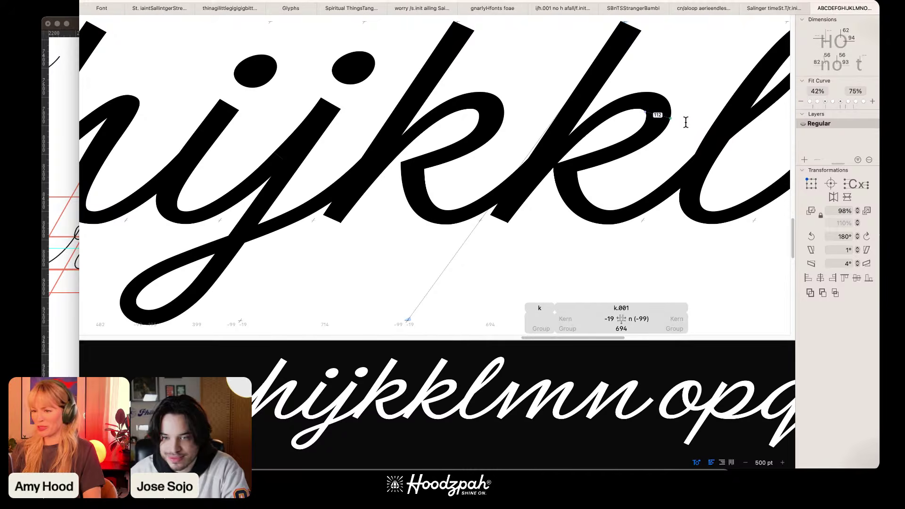
Step: Nudge the two right-hand handles of the duplicate k's bottom curve right, centring them at X 471.5, Y 12.5, and preview
{"action": "key", "text": "super+minus"}
{"action": "key", "text": "super+plus"}
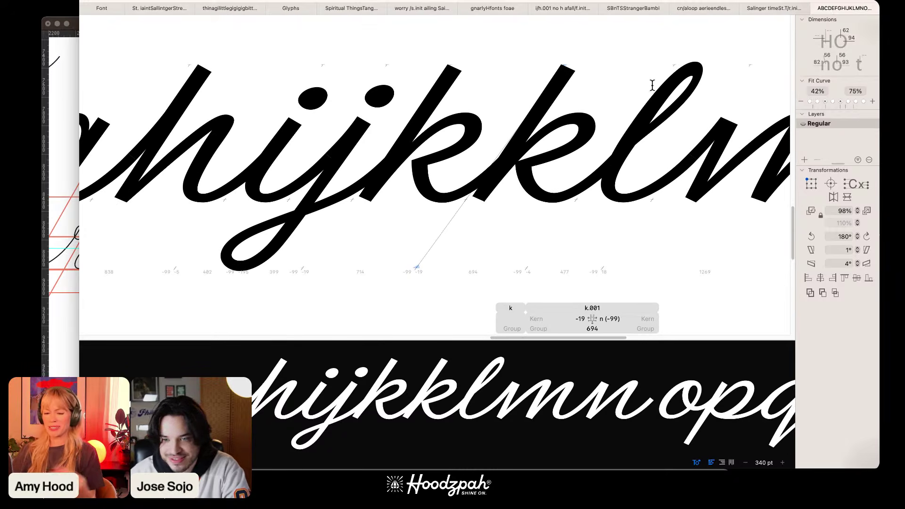
{"action": "key", "text": "Escape"}
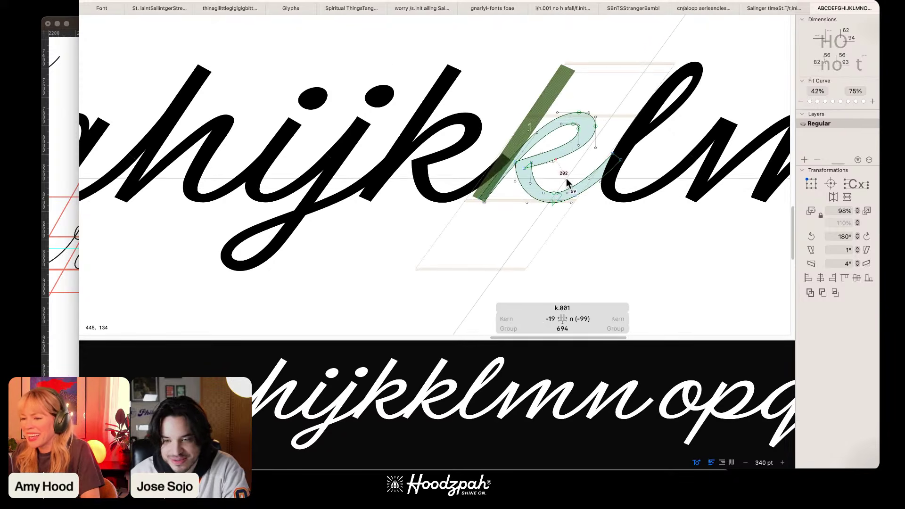
{"action": "left_click", "coordinate": [571, 203]}
{"action": "key", "text": "shift+Right"}
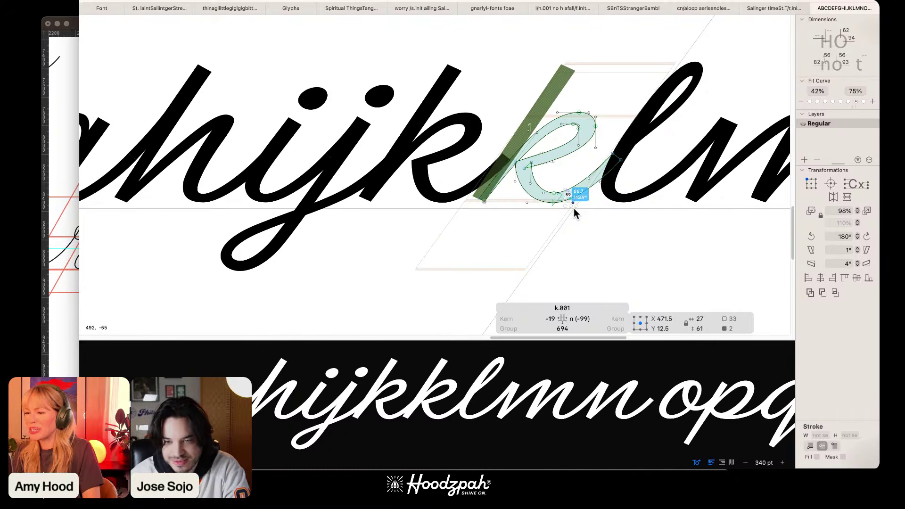
{"action": "key", "text": "space"}
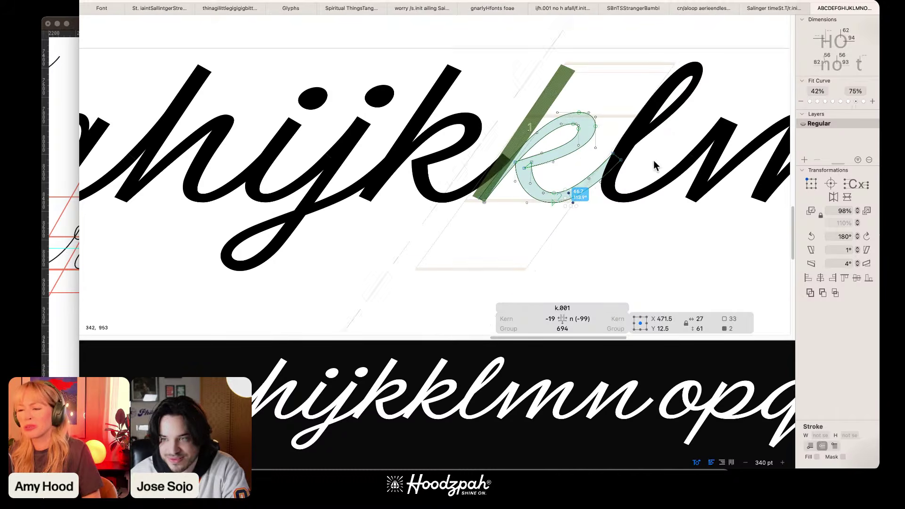
Step: Extend the end of the duplicate k's exit stroke 10 units right, centring its selected points at X 732.5, Y 202, and check it in text mode
{"action": "left_click_drag", "start_coordinate": [639, 147], "coordinate": [589, 194]}
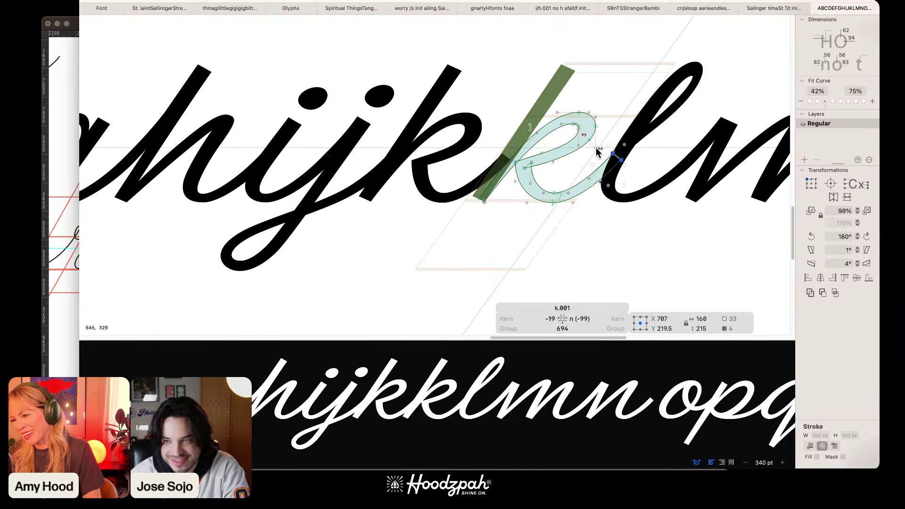
{"action": "left_click", "coordinate": [595, 147], "text": "shift"}
{"action": "key", "text": "shift+Right"}
{"action": "key", "text": "space"}
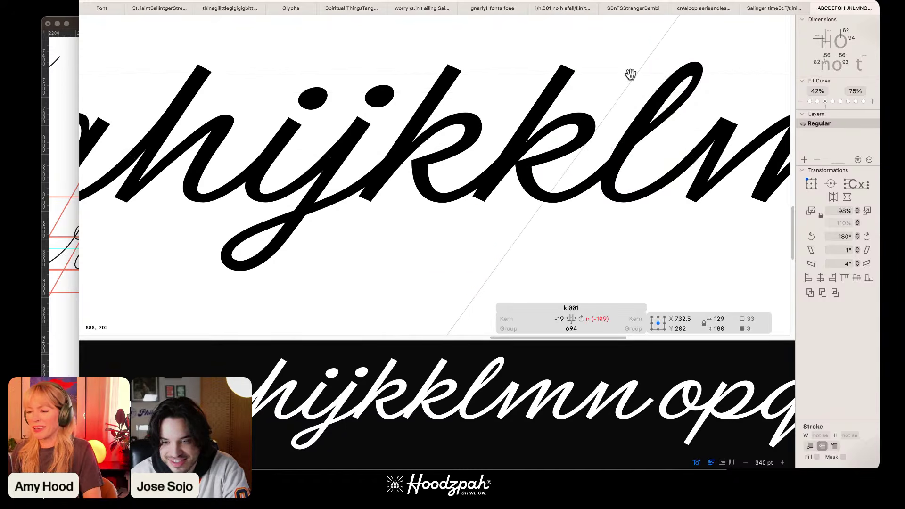
{"action": "key", "text": "Escape"}
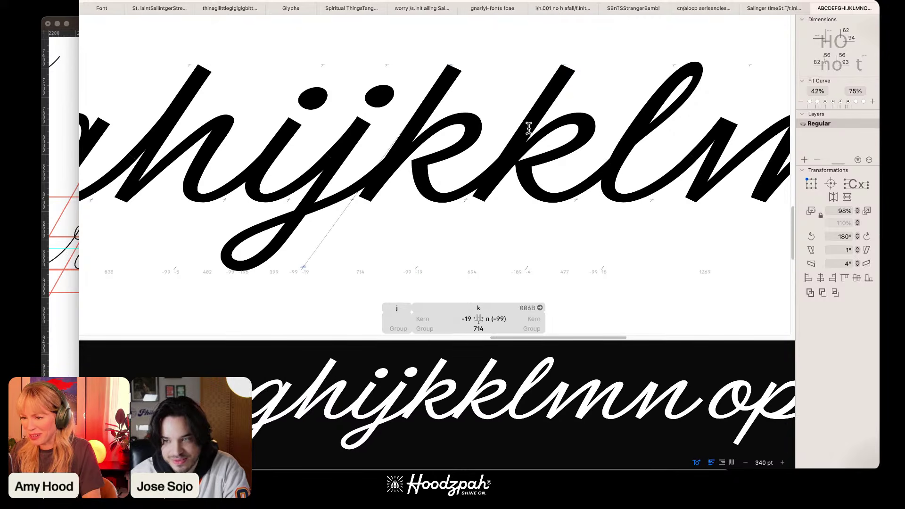
Step: Compare the original and duplicate k beside their neighbouring letters at small and large sizes in the sample line
{"action": "left_click", "coordinate": [609, 319]}
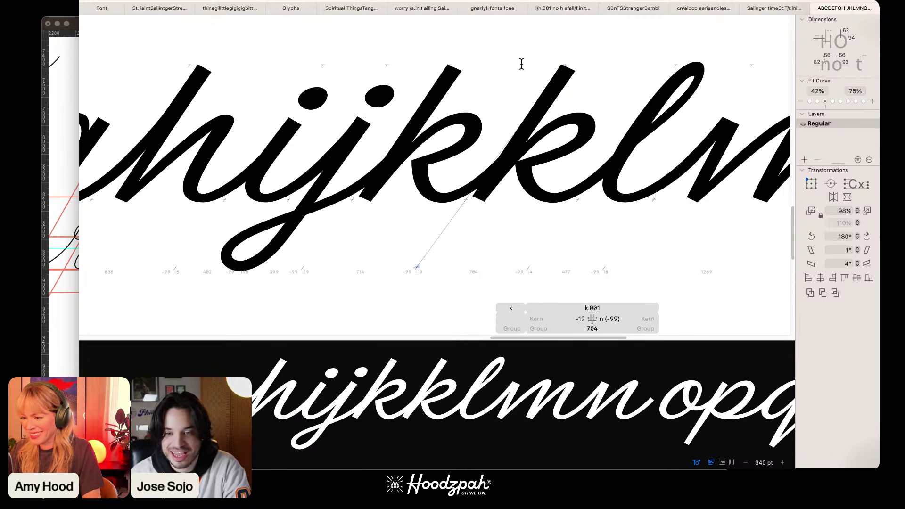
{"action": "left_click", "coordinate": [592, 185]}
{"action": "key", "text": "super+minus"}
{"action": "key", "text": "super+minus"}
{"action": "key", "text": "super+minus"}
{"action": "key", "text": "super+minus"}
{"action": "key", "text": "super+minus"}
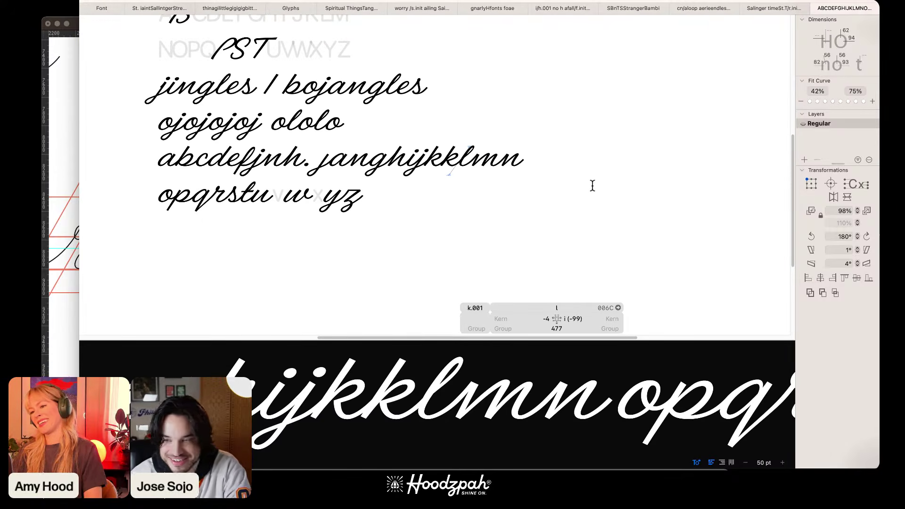
{"action": "scroll", "coordinate": [592, 185], "scroll_direction": "up", "scroll_amount": 10}
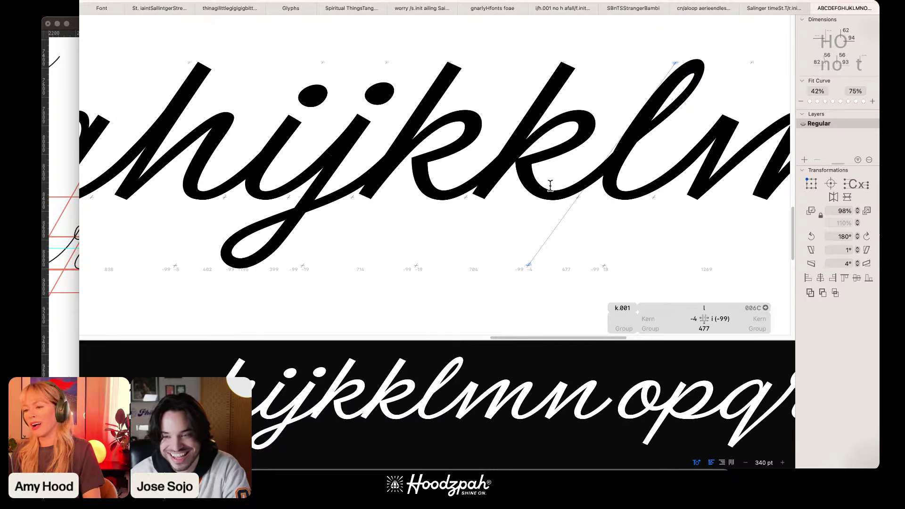
{"action": "key", "text": "Escape"}
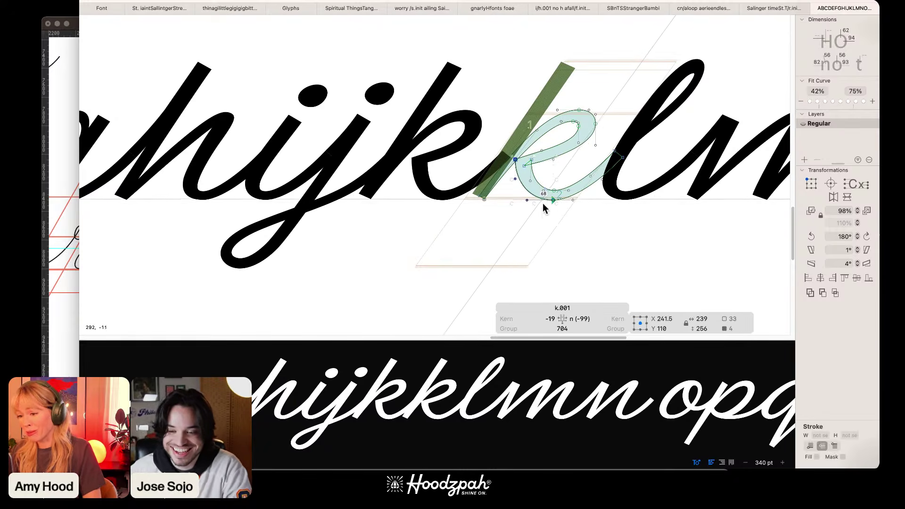
Step: Move the inner node of the duplicate k's bottom curve right and up to X 385, Y 52, and preview the shape
{"action": "left_click", "coordinate": [543, 209]}
{"action": "scroll", "coordinate": [542, 209], "scroll_direction": "up", "scroll_amount": 3}
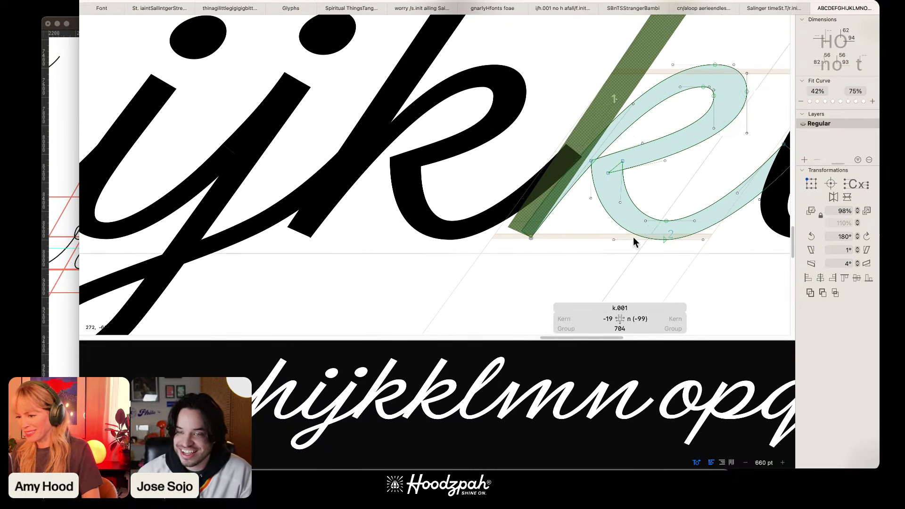
{"action": "left_click", "coordinate": [613, 239]}
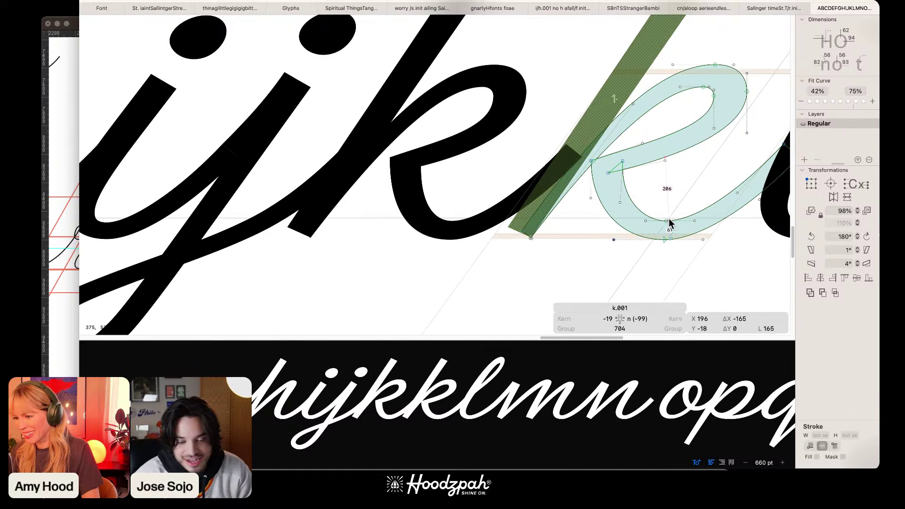
{"action": "left_click", "coordinate": [665, 222]}
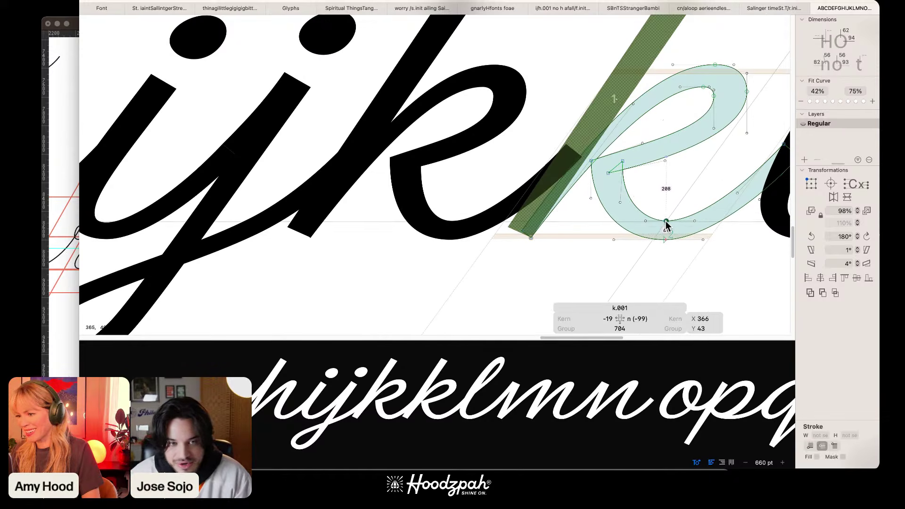
{"action": "left_click_drag", "start_coordinate": [668, 222], "coordinate": [671, 222]}
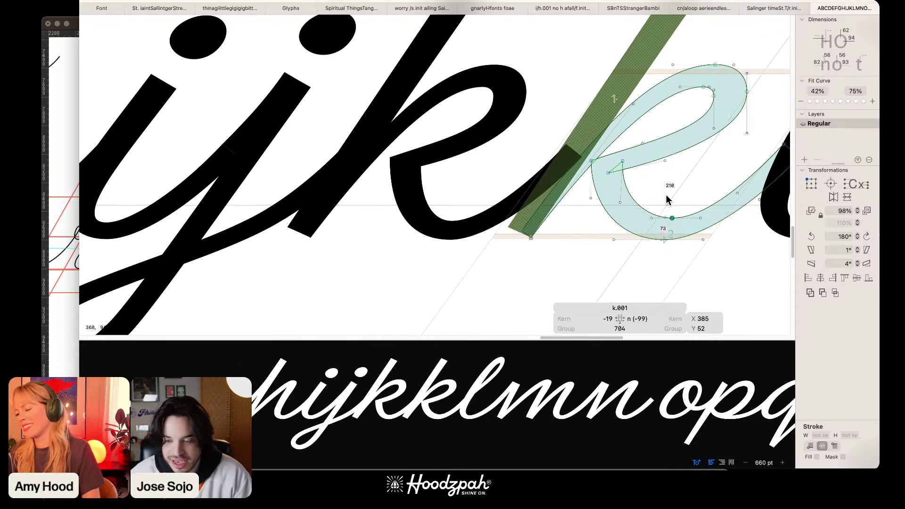
{"action": "key", "text": "space"}
{"action": "key", "text": "super+0"}
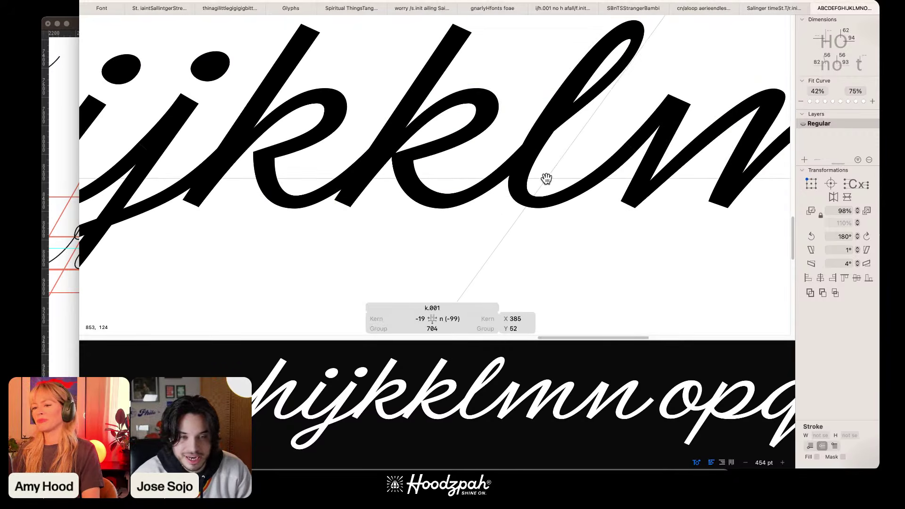
Step: Shift the outer node of the duplicate k's bottom curve to X 371, Y -18, and check the letter at smaller sizes
{"action": "double_click", "coordinate": [476, 196]}
{"action": "scroll", "coordinate": [471, 216], "scroll_direction": "up", "scroll_amount": 3}
{"action": "scroll", "coordinate": [471, 217], "scroll_direction": "up", "scroll_amount": 3}
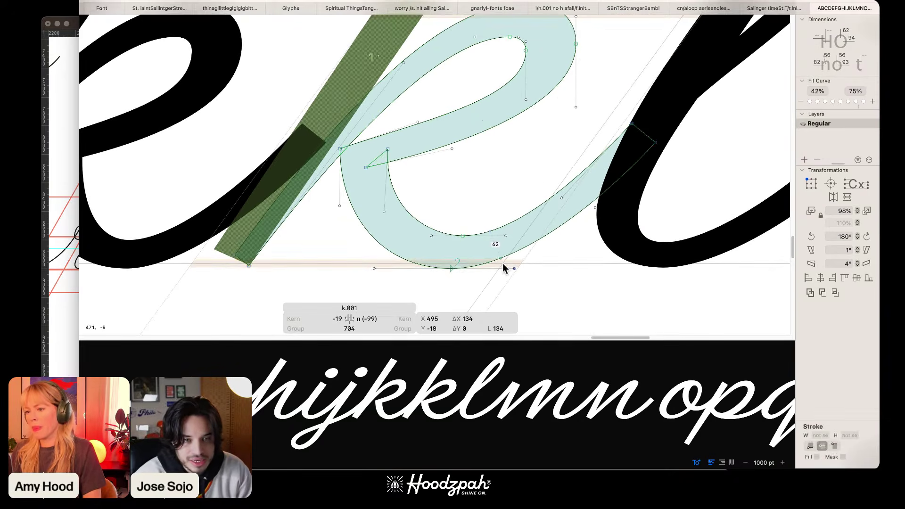
{"action": "scroll", "coordinate": [503, 263], "scroll_direction": "down", "scroll_amount": 5}
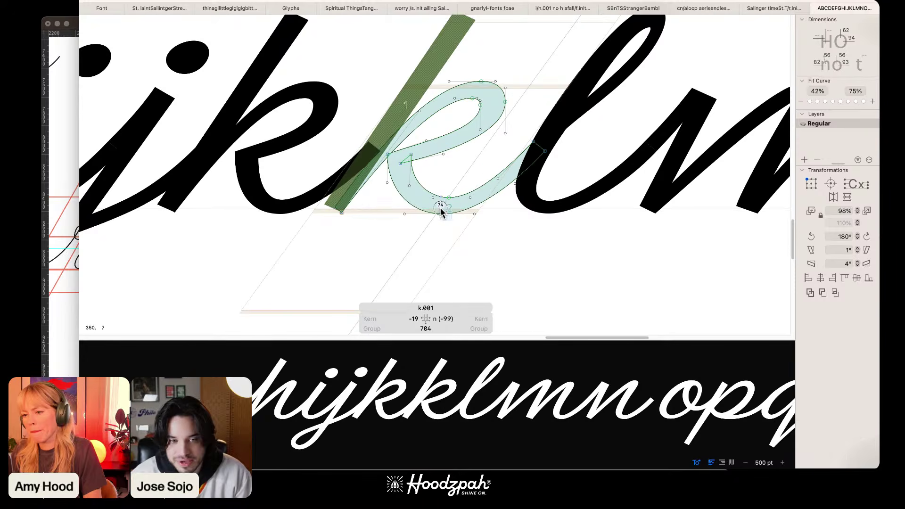
{"action": "key", "text": "Escape"}
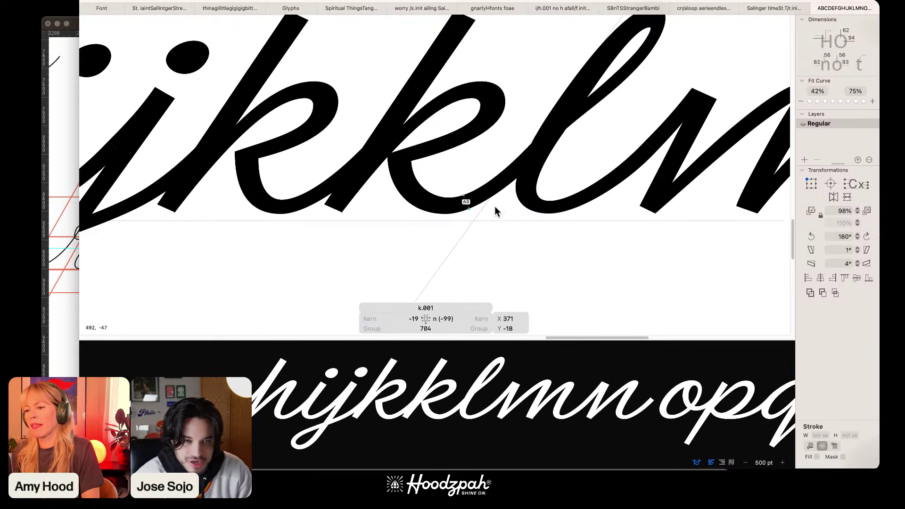
{"action": "double_click", "coordinate": [485, 146]}
{"action": "scroll", "coordinate": [487, 147], "scroll_direction": "down", "scroll_amount": 4}
{"action": "scroll", "coordinate": [486, 146], "scroll_direction": "down", "scroll_amount": 4}
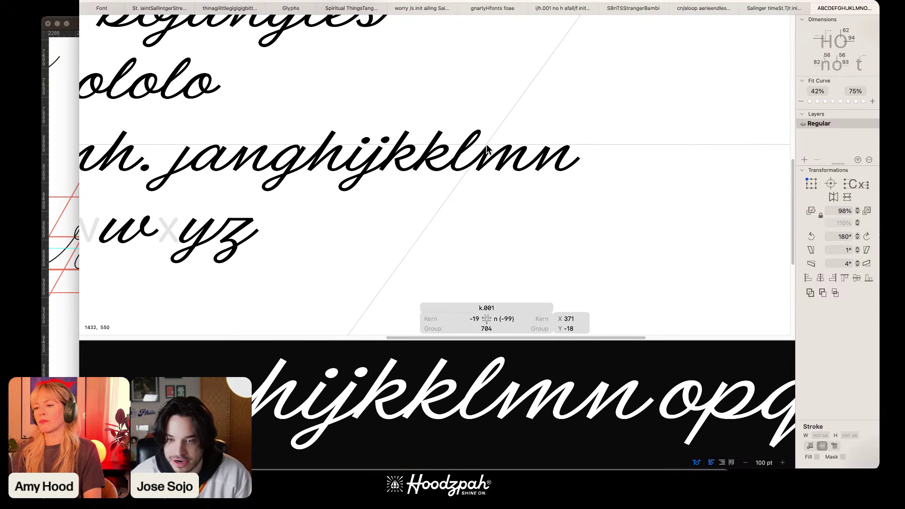
{"action": "scroll", "coordinate": [486, 144], "scroll_direction": "up", "scroll_amount": 8}
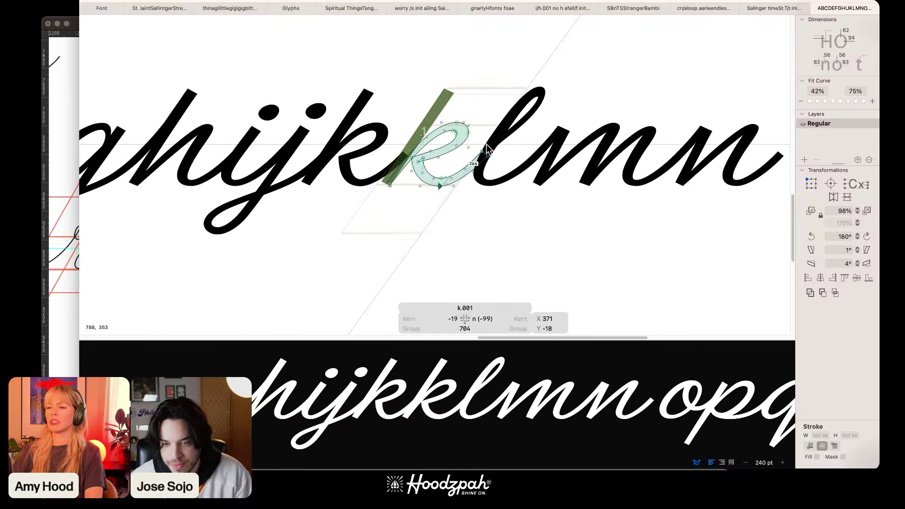
Step: Move the outer corner node where the duplicate k's loop meets its leg to X 115, Y 241, and review it in text mode
{"action": "left_click", "coordinate": [441, 148]}
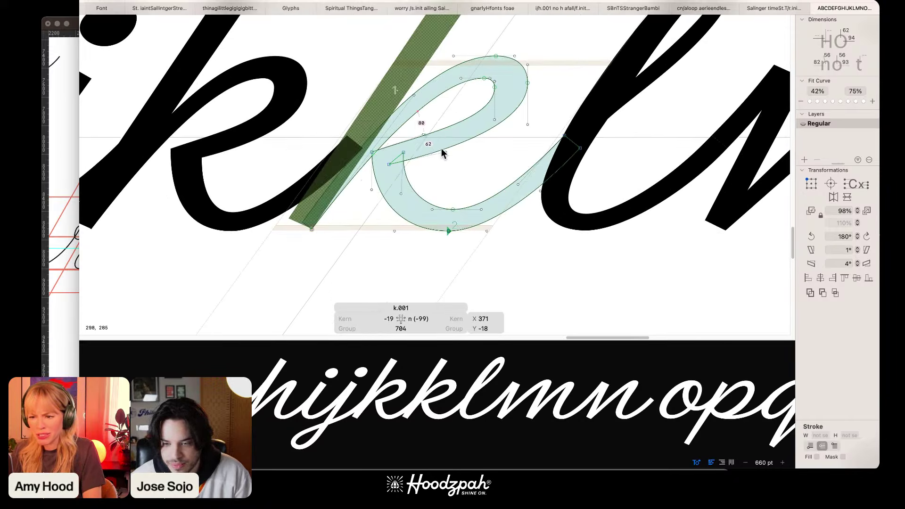
{"action": "left_click", "coordinate": [423, 136]}
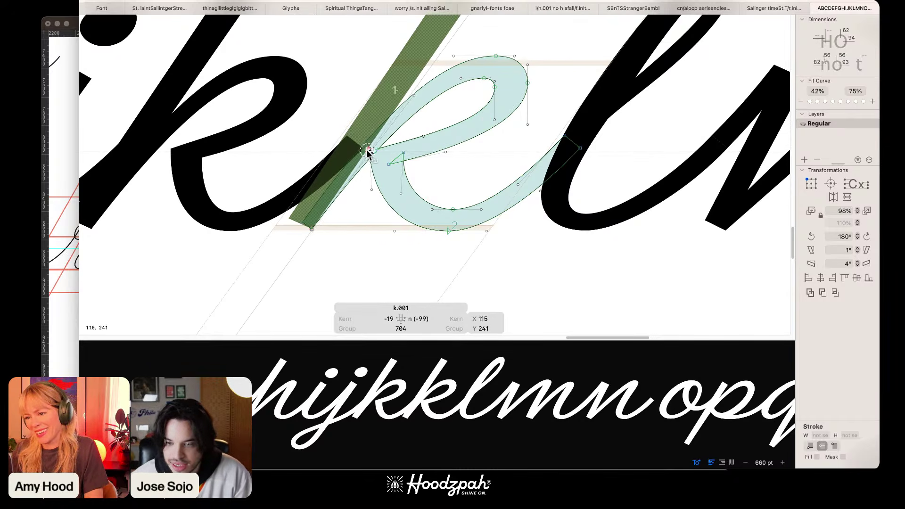
{"action": "scroll", "coordinate": [465, 166], "scroll_direction": "down", "scroll_amount": 10}
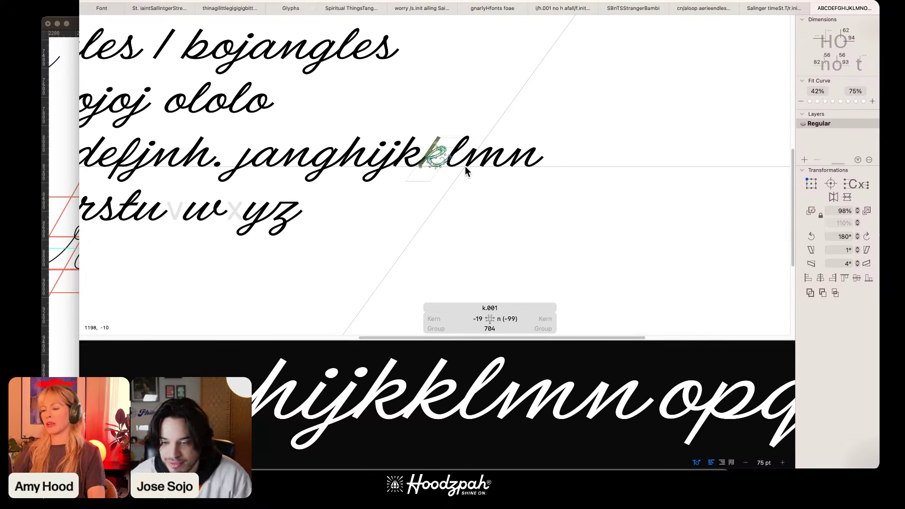
{"action": "scroll", "coordinate": [465, 166], "scroll_direction": "up", "scroll_amount": 8}
{"action": "key", "text": "Escape"}
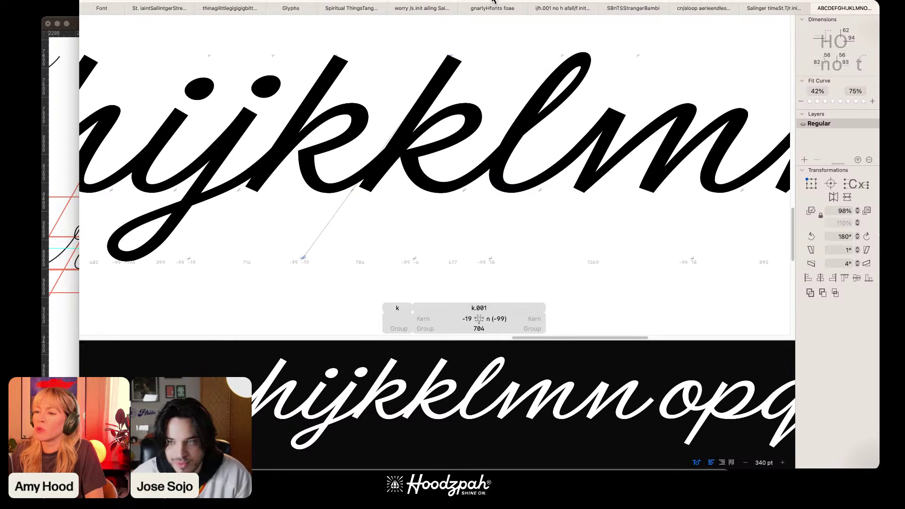
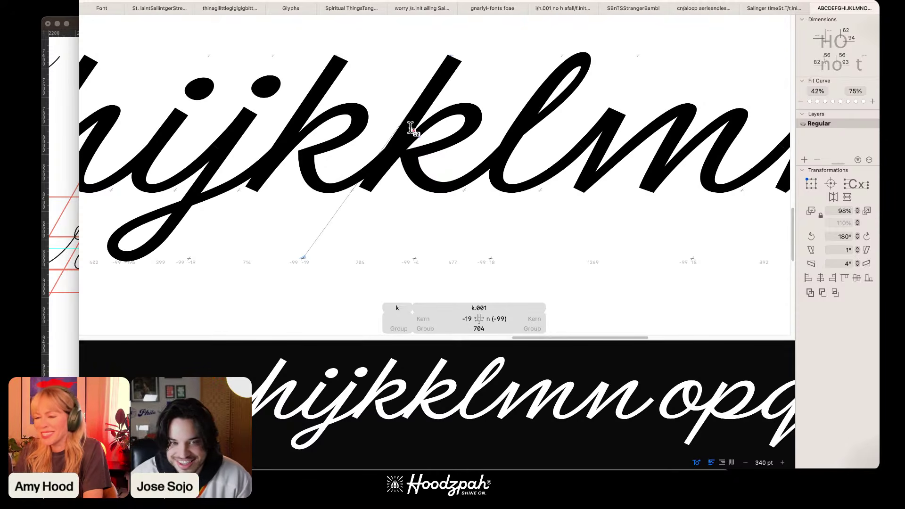
Step: Remove the original k from the sample line, keeping only the alternate, and check the alphabet at several sizes
{"action": "key", "text": "BackSpace"}
{"action": "key", "text": "super+minus"}
{"action": "key", "text": "super+minus"}
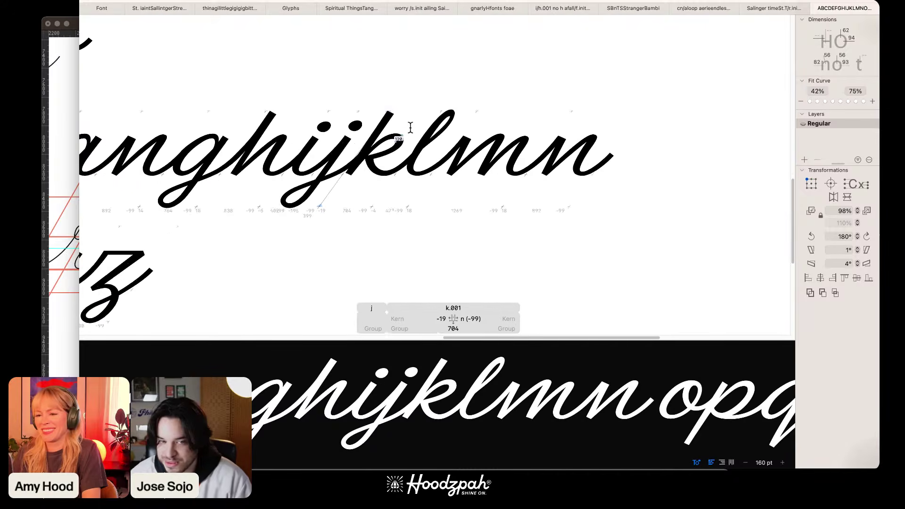
{"action": "key", "text": "super+minus"}
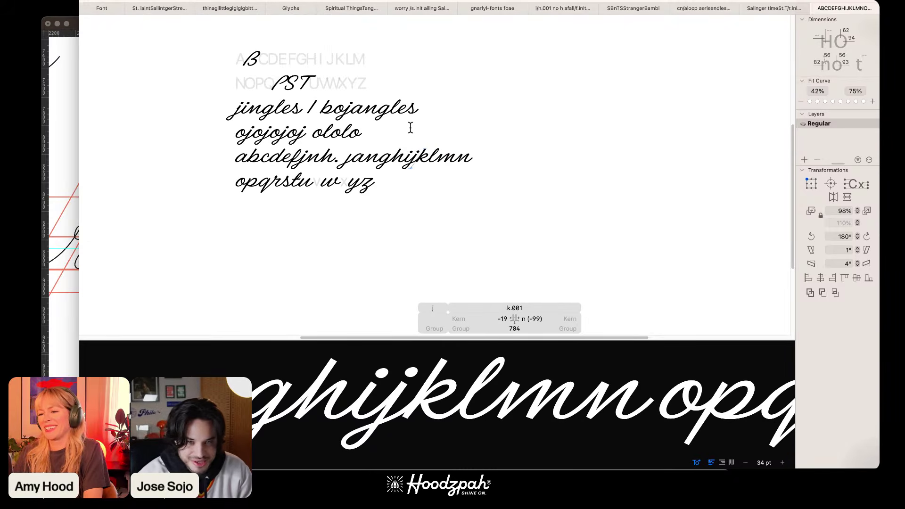
{"action": "key", "text": "super+plus"}
{"action": "key", "text": "super+plus"}
{"action": "key", "text": "super+plus"}
{"action": "key", "text": "super+plus"}
{"action": "key", "text": "super+plus"}
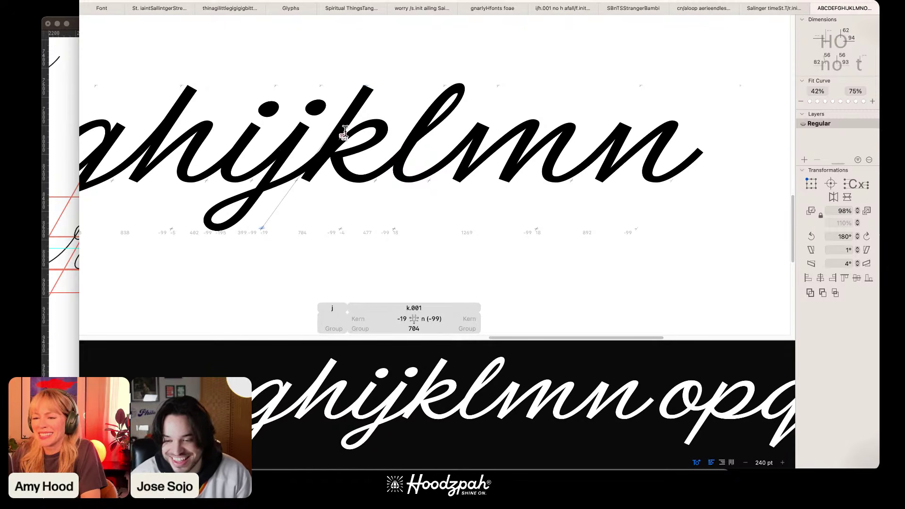
{"action": "key", "text": "super+plus"}
{"action": "key", "text": "super+plus"}
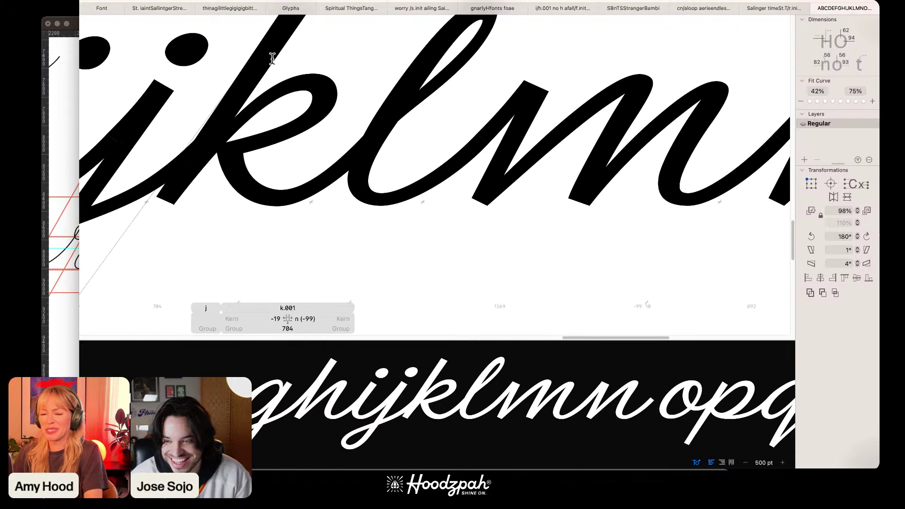
Step: Duplicate the alternate k glyph to get a second variation for editing beside it
{"action": "right_click", "coordinate": [281, 103]}
{"action": "left_click", "coordinate": [281, 102]}
{"action": "double_click", "coordinate": [309, 79]}
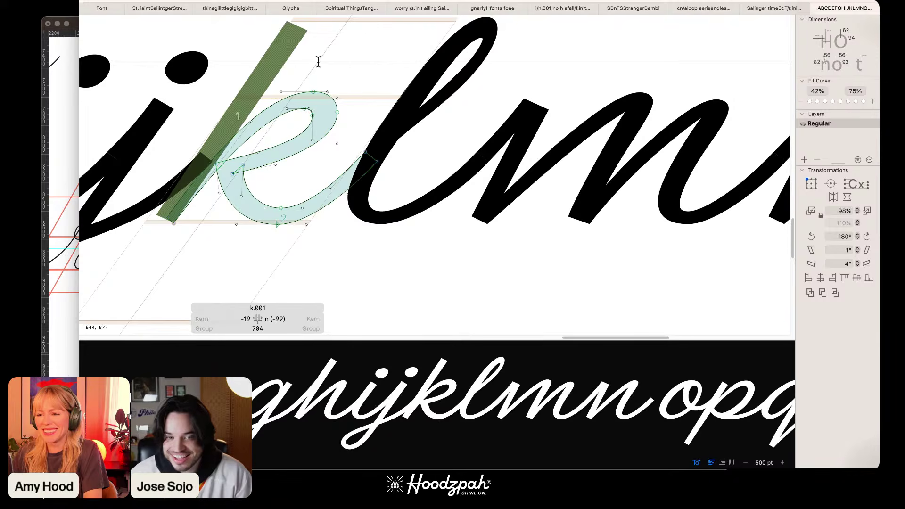
{"action": "right_click", "coordinate": [312, 71]}
{"action": "key", "text": "Escape"}
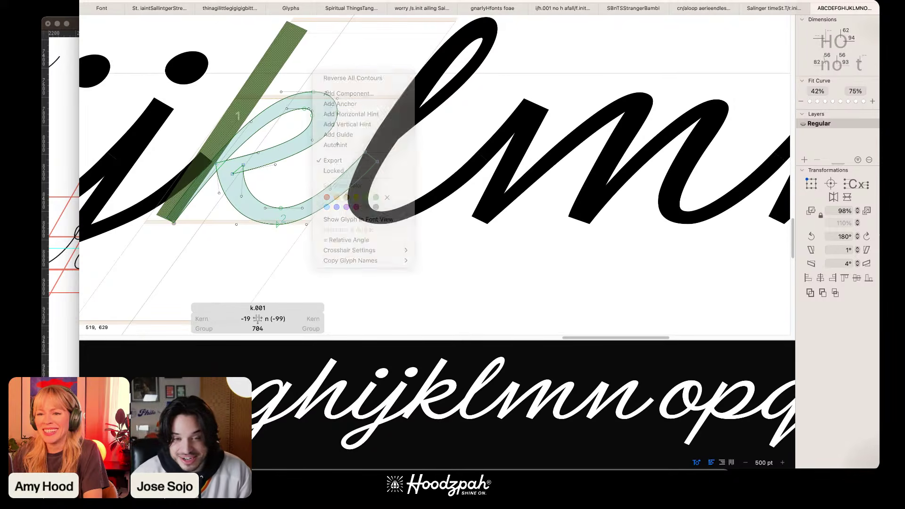
{"action": "left_click", "coordinate": [146, 0]}
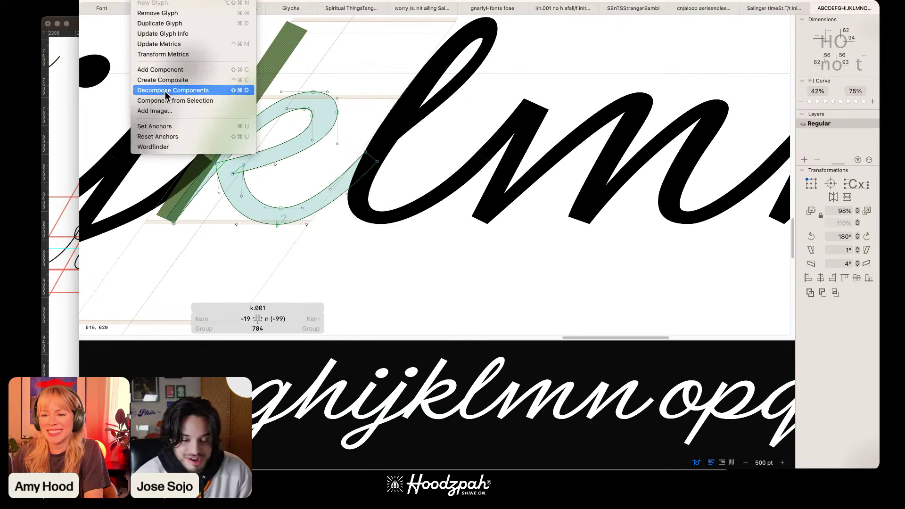
{"action": "key", "text": "Return"}
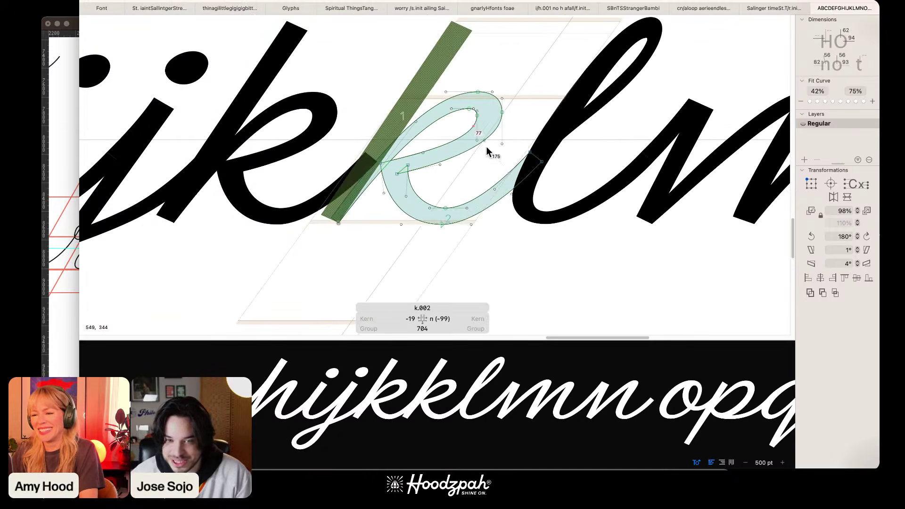
Step: Cut the new k's loop outline at its inner and outer right-hand nodes and delete the upper part of the loop
{"action": "key", "text": "p"}
{"action": "left_click", "coordinate": [476, 115]}
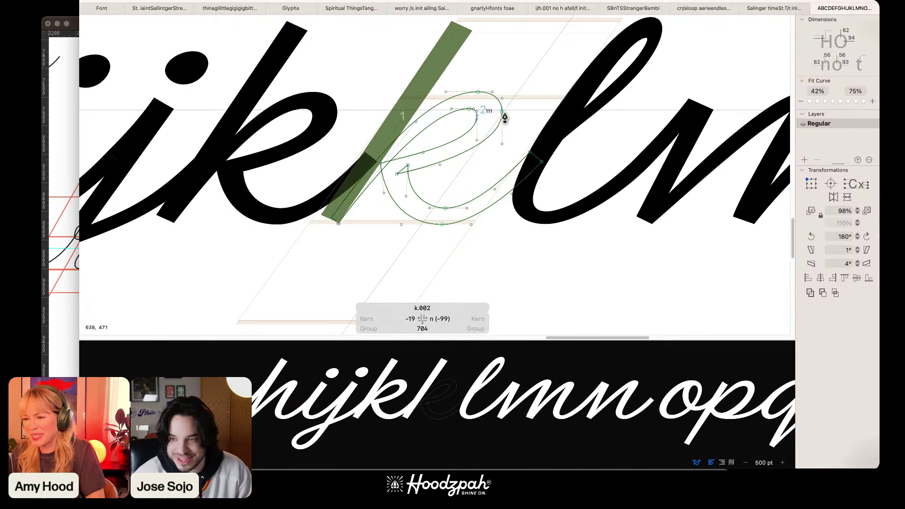
{"action": "left_click", "coordinate": [502, 112]}
{"action": "key", "text": "v"}
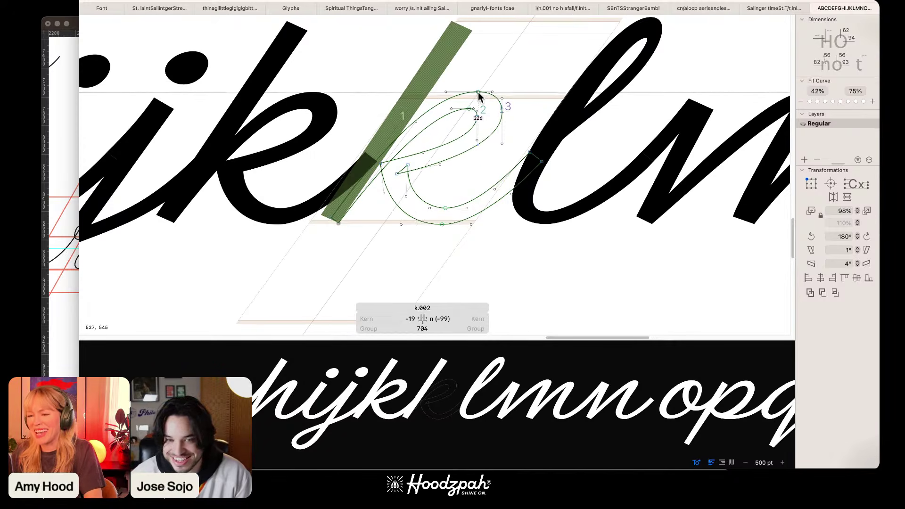
{"action": "double_click", "coordinate": [461, 95]}
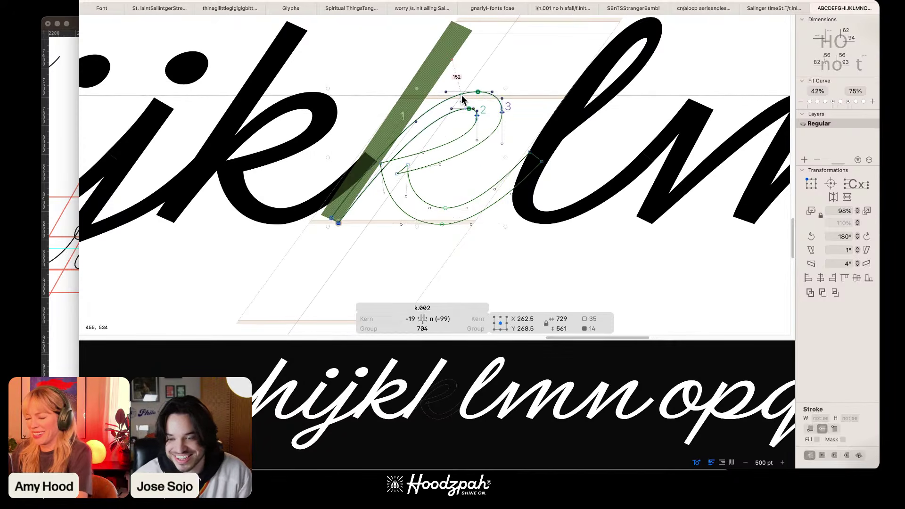
{"action": "key", "text": "BackSpace"}
Step: Move the handles below the upper arm's two open ends 70 units left, centring them at X 503.5, Y 335
{"action": "key", "text": "super+plus"}
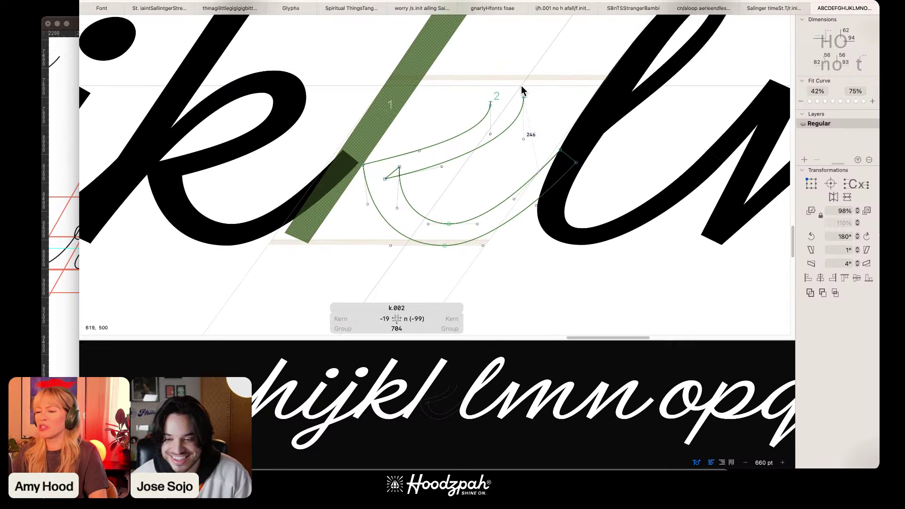
{"action": "left_click", "coordinate": [472, 150]}
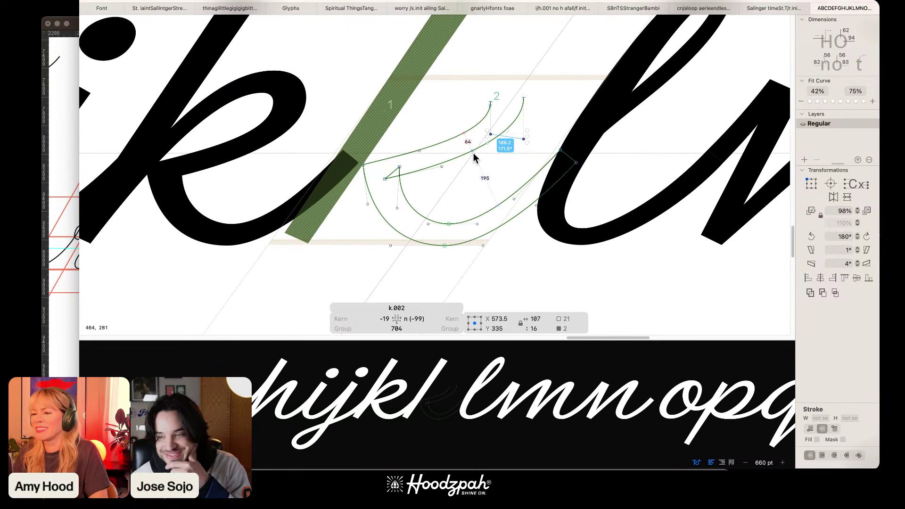
{"action": "key", "text": "shift+Left"}
{"action": "key", "text": "shift+Left"}
{"action": "key", "text": "shift+Left"}
{"action": "key", "text": "shift+Left"}
{"action": "key", "text": "shift+Left"}
{"action": "key", "text": "shift+Left"}
{"action": "key", "text": "shift+Left"}
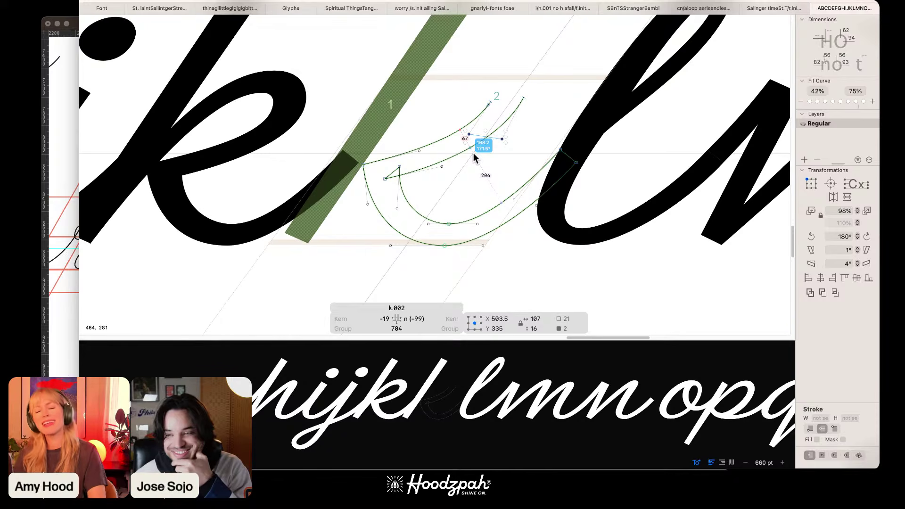
Step: Move the open left end of the new k's upper arm to X 495, Y 448 and join the two open ends with a straight segment
{"action": "left_click", "coordinate": [456, 67]}
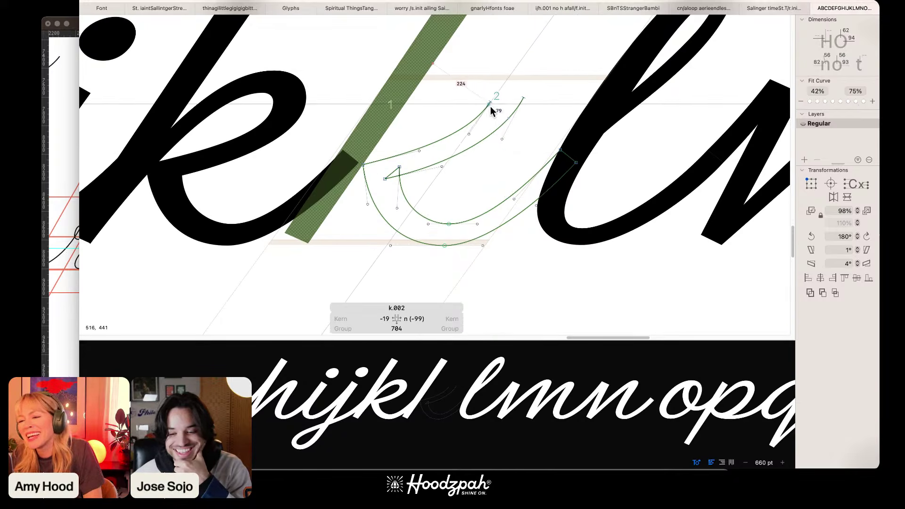
{"action": "left_click_drag", "start_coordinate": [489, 102], "coordinate": [483, 101]}
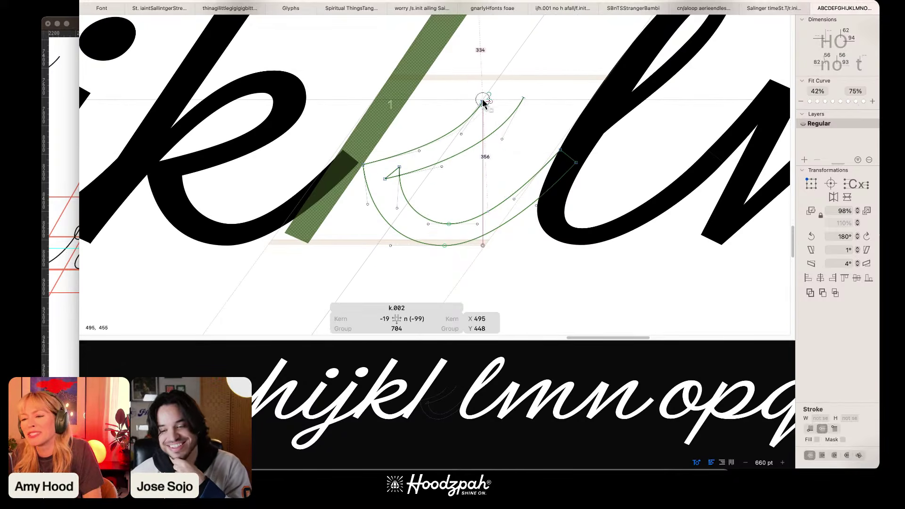
{"action": "key", "text": "p"}
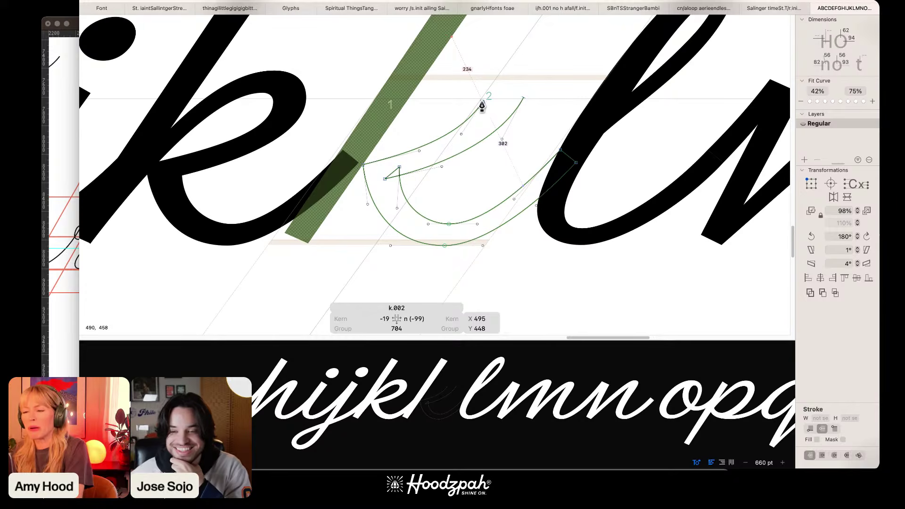
{"action": "left_click", "coordinate": [523, 98]}
{"action": "left_click", "coordinate": [485, 103]}
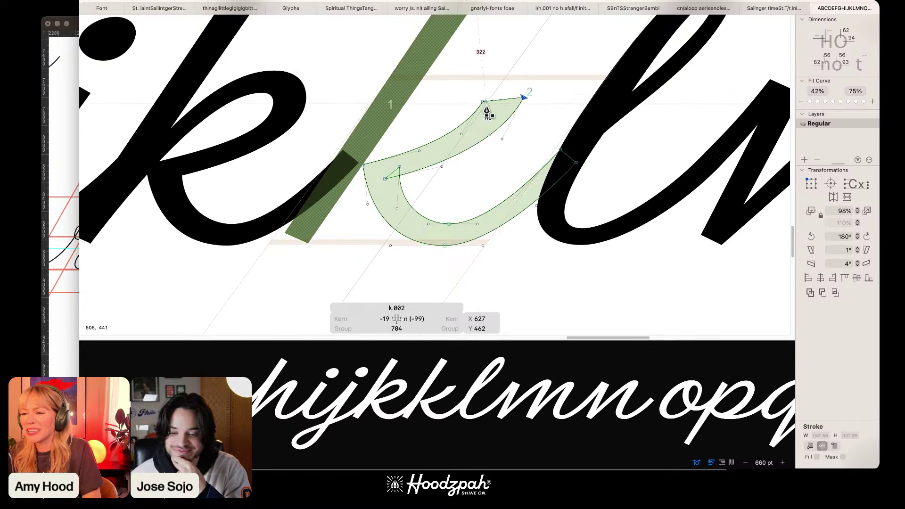
{"action": "key", "text": "v"}
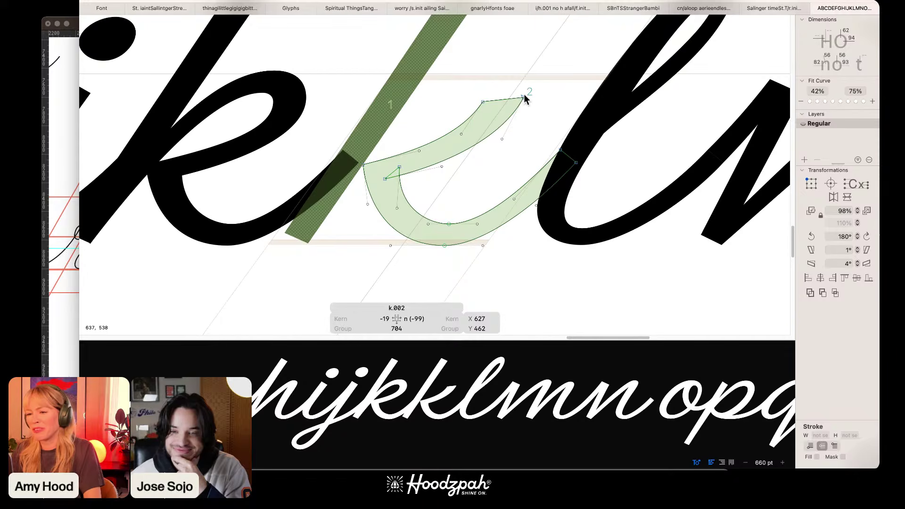
{"action": "left_click", "coordinate": [510, 122]}
{"action": "double_click", "coordinate": [509, 118]}
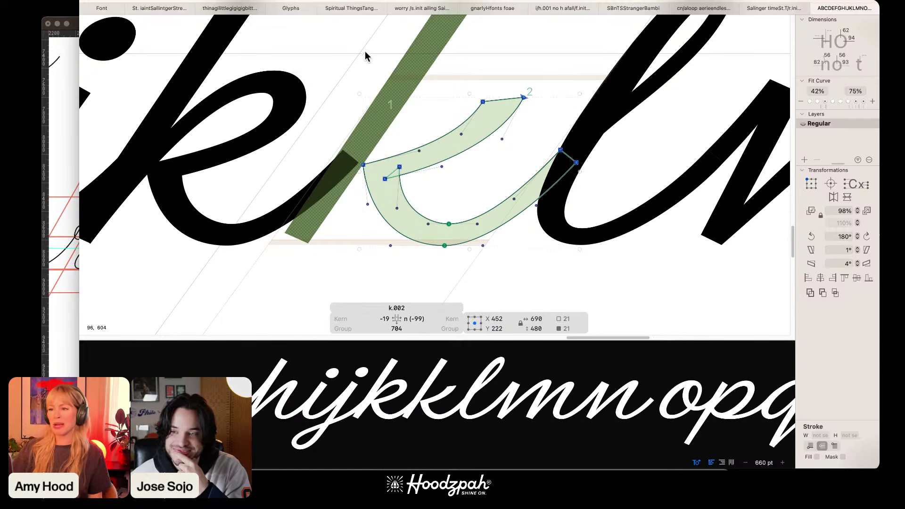
{"action": "left_click", "coordinate": [538, 92]}
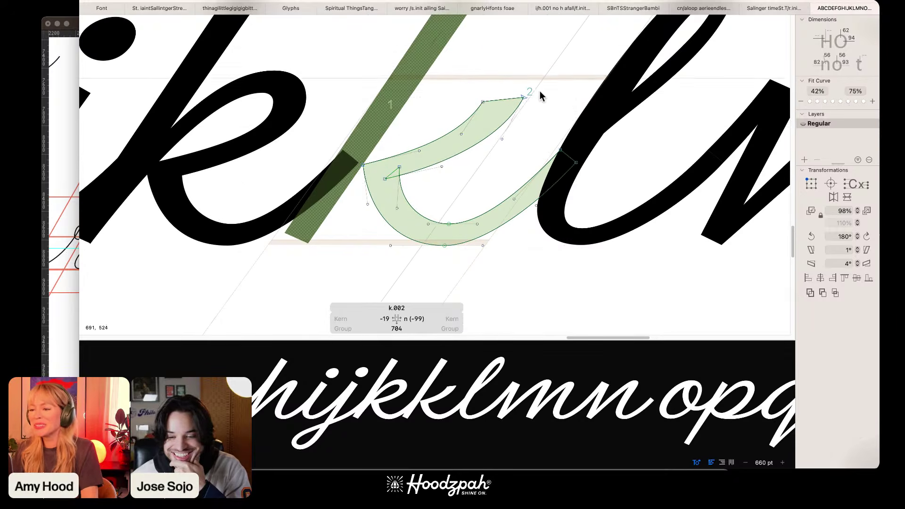
Step: Raise and reangle the tip of the new k's upper arm, centring its two end nodes at X 577.5, Y 522
{"action": "left_click", "coordinate": [483, 101]}
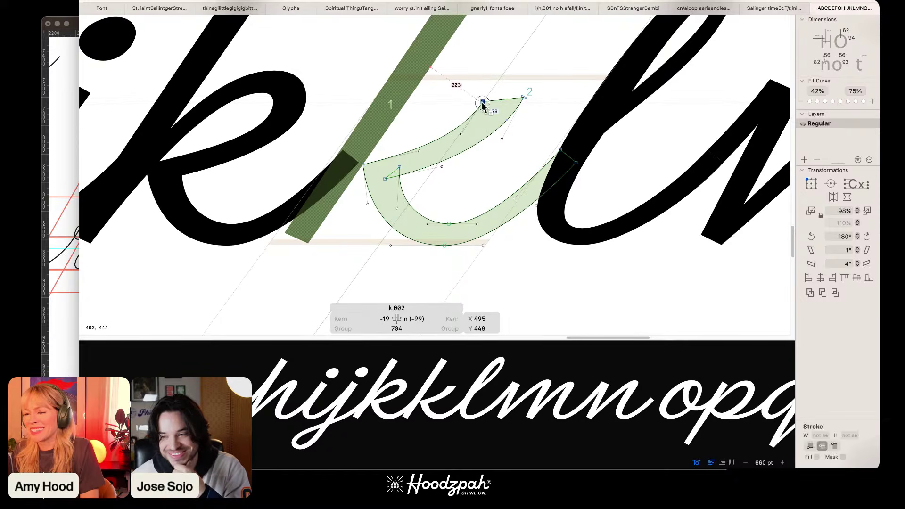
{"action": "left_click_drag", "start_coordinate": [482, 103], "coordinate": [492, 88]}
{"action": "left_click_drag", "start_coordinate": [556, 70], "coordinate": [523, 85]}
{"action": "key", "text": "space"}
{"action": "key", "text": "super+minus"}
{"action": "key", "text": "super+minus"}
{"action": "key", "text": "super+minus"}
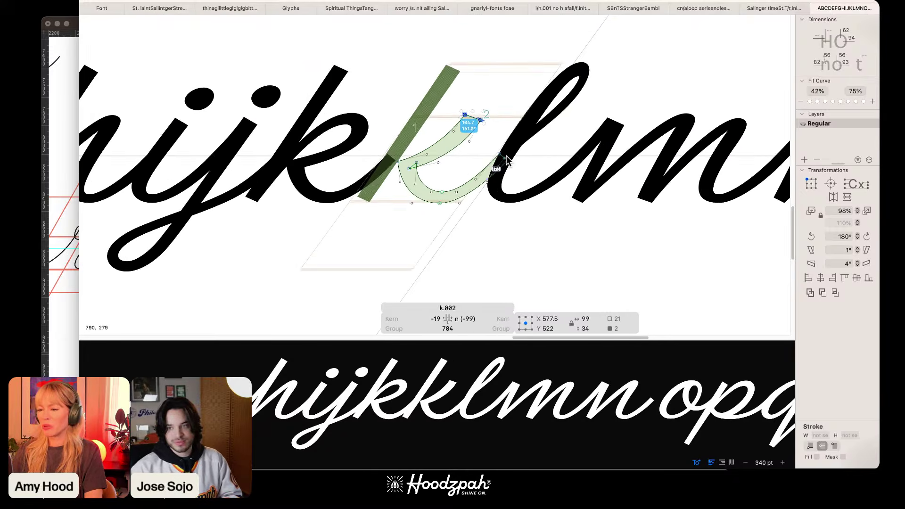
{"action": "key", "text": "space"}
{"action": "key", "text": "super+plus"}
{"action": "key", "text": "super+plus"}
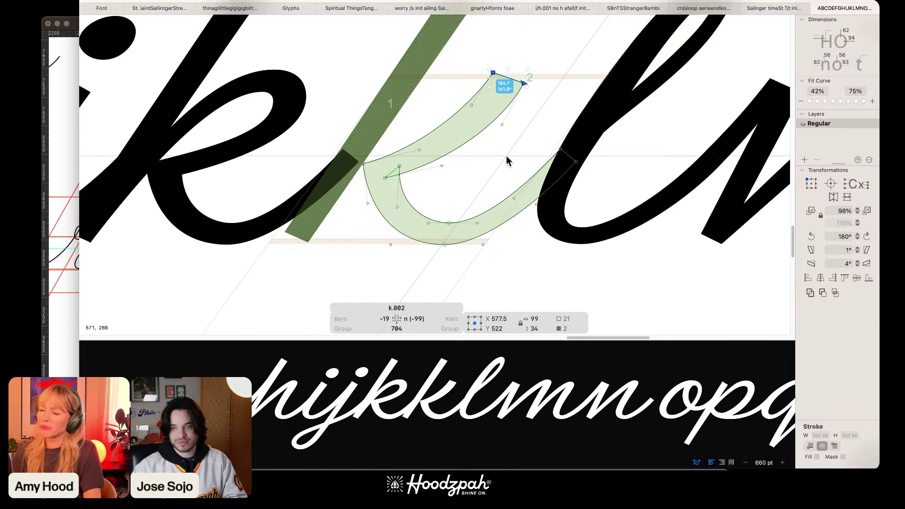
Step: Move the new k's outline 20 units left, centring the selection at X 432, Y 260.5, and apply Correct Path Direction
{"action": "key", "text": "super+a"}
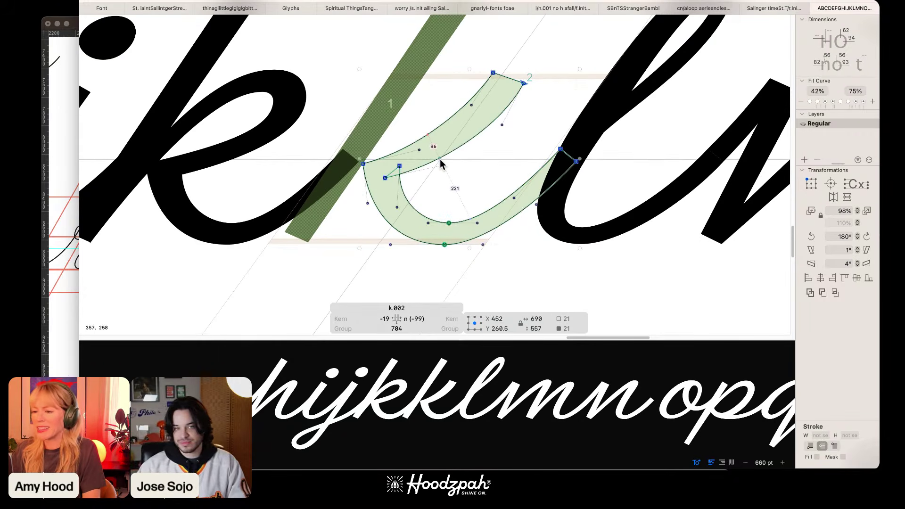
{"action": "key", "text": "shift+Left"}
{"action": "key", "text": "shift+Left"}
{"action": "key", "text": "super+minus"}
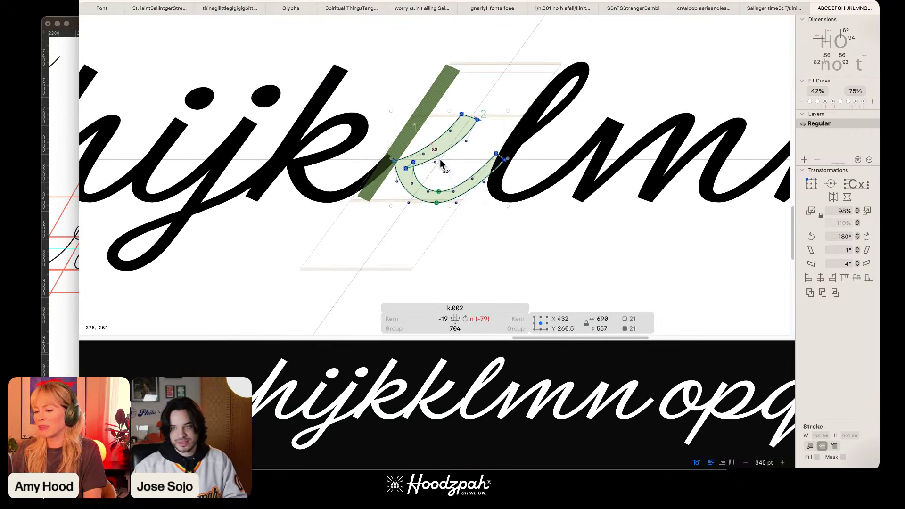
{"action": "left_click", "coordinate": [168, 1]}
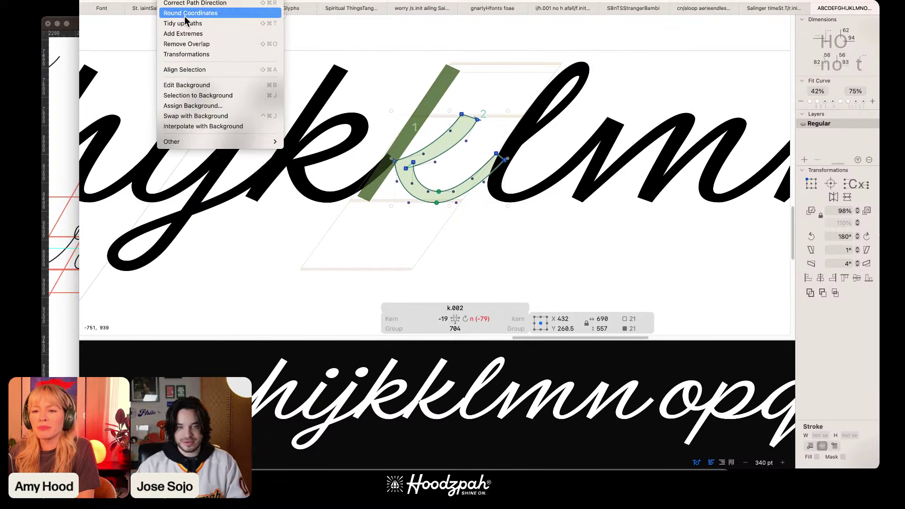
{"action": "left_click", "coordinate": [183, 2]}
Step: Update the new k's right sidebearing to match n (-99), setting its width to 684, and check the joins in the sample line
{"action": "key", "text": "space"}
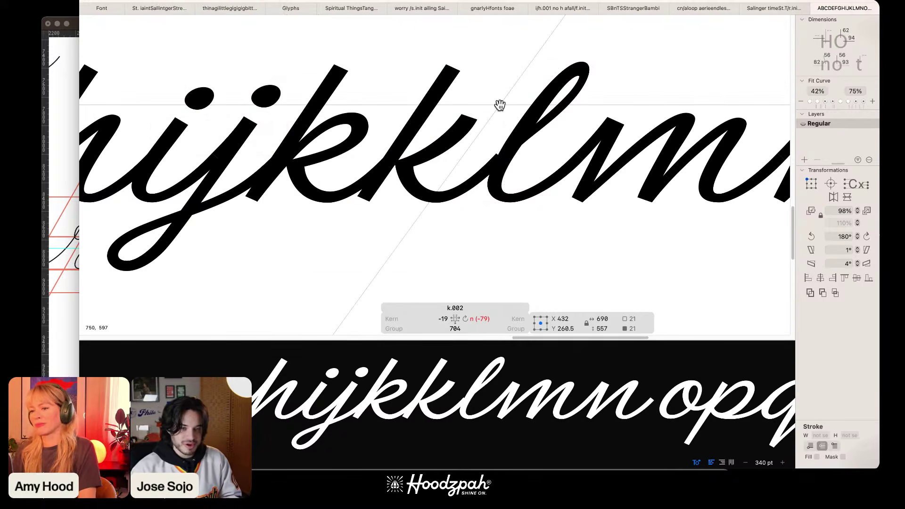
{"action": "key", "text": "super+minus"}
{"action": "key", "text": "super+minus"}
{"action": "key", "text": "space"}
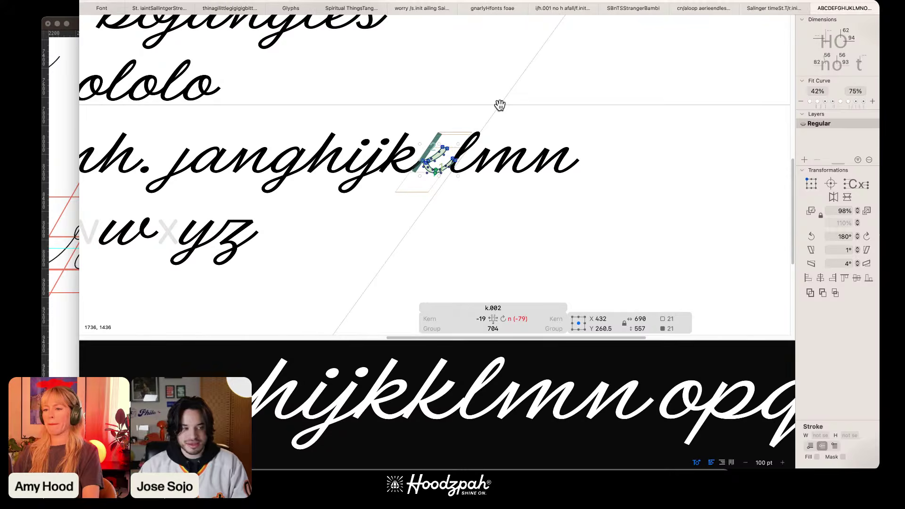
{"action": "key", "text": "super+plus"}
{"action": "key", "text": "super+plus"}
{"action": "key", "text": "super+plus"}
{"action": "key", "text": "super+plus"}
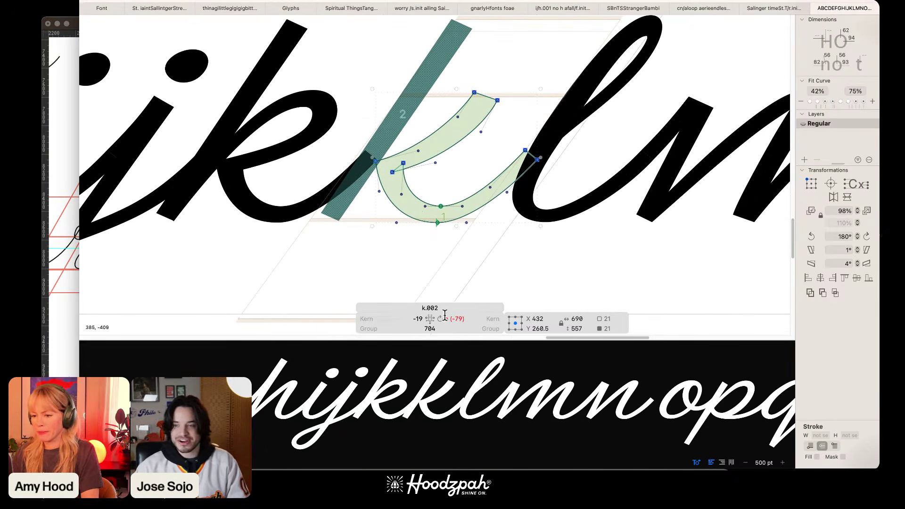
{"action": "key", "text": "ctrl+alt+Left"}
{"action": "key", "text": "ctrl+alt+Left"}
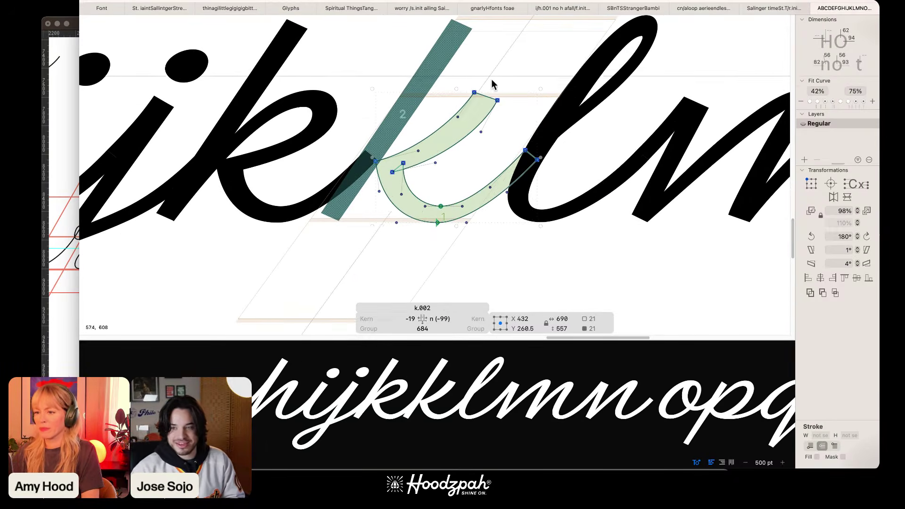
{"action": "key", "text": "t"}
{"action": "key", "text": "super+minus"}
{"action": "key", "text": "super+minus"}
{"action": "key", "text": "super+3"}
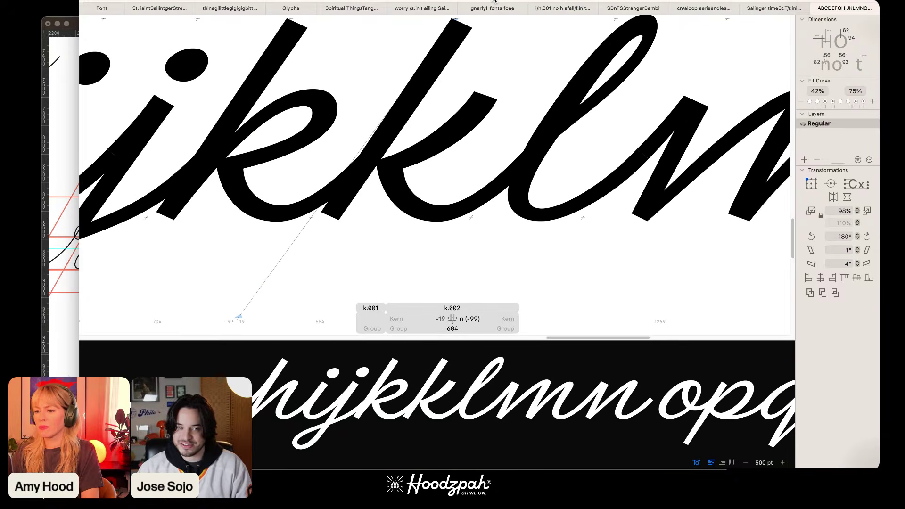
Step: Shift the bottom curve and exit stroke of the new k's leg 20 units left, centring the selection at X 456.5, Y 137
{"action": "double_click", "coordinate": [439, 215]}
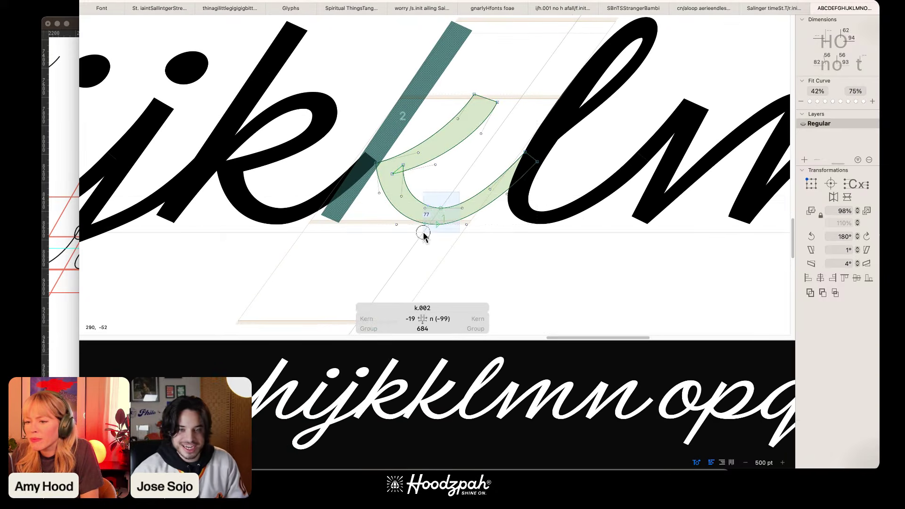
{"action": "left_click", "coordinate": [444, 186]}
{"action": "left_click_drag", "start_coordinate": [561, 146], "coordinate": [476, 212]}
{"action": "mouse_move", "coordinate": [467, 249]}
{"action": "left_mouse_down"}
{"action": "mouse_move", "coordinate": [420, 211]}
{"action": "mouse_move", "coordinate": [400, 200]}
{"action": "mouse_move", "coordinate": [386, 208]}
{"action": "left_mouse_up"}
{"action": "key", "text": "shift+Left"}
{"action": "key", "text": "shift+Left"}
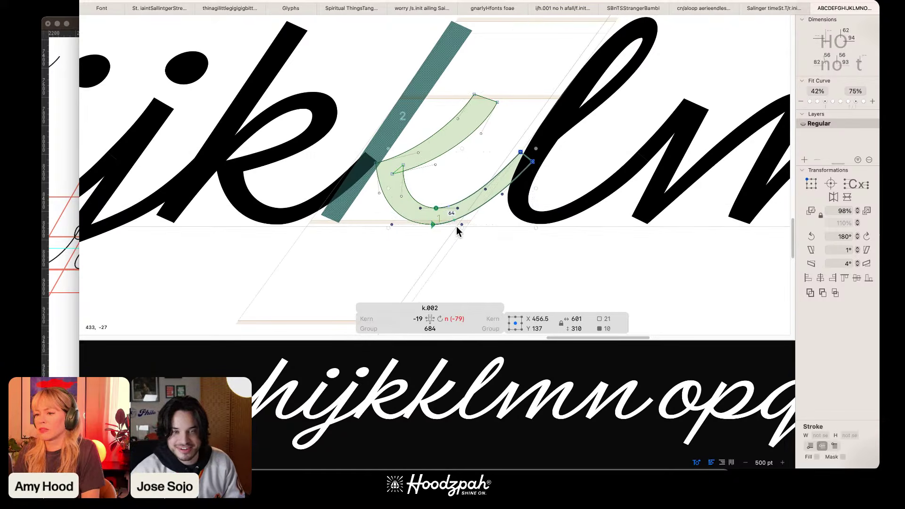
Step: Nudge the inner bottom node of the new k's leg curve 10 units right
{"action": "left_click", "coordinate": [441, 241]}
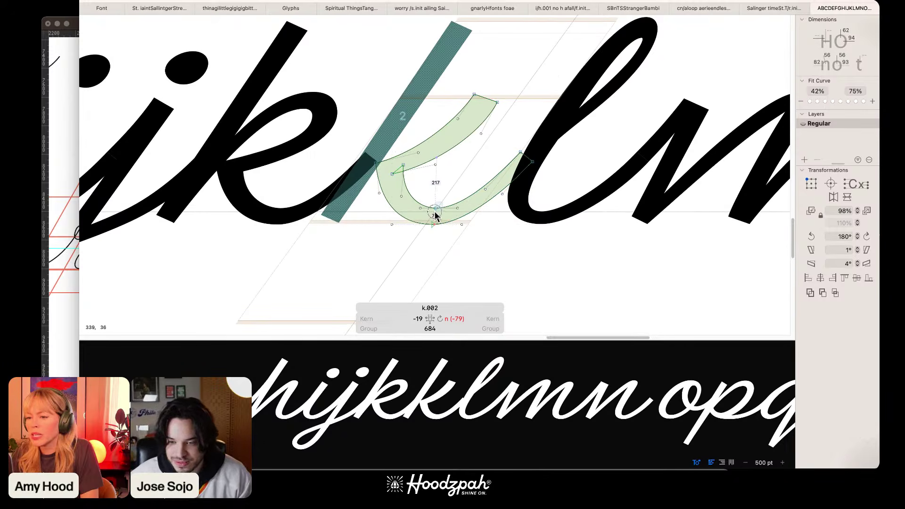
{"action": "left_click", "coordinate": [435, 209]}
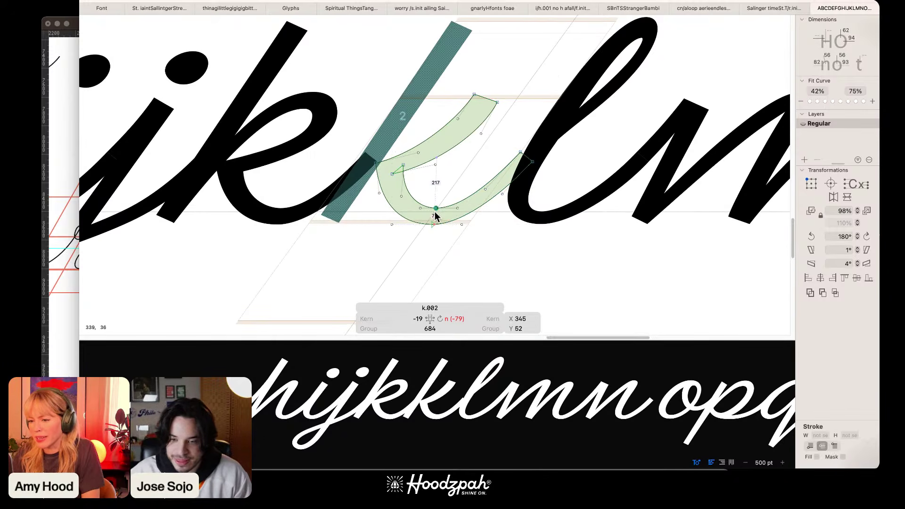
{"action": "key", "text": "shift+Right"}
Step: Resync the new k's right sidebearing with n (-99), setting its width to 664, and compare the letters at several sizes
{"action": "key", "text": "space"}
{"action": "left_click_drag", "start_coordinate": [444, 243], "coordinate": [423, 241]}
{"action": "key", "text": "space"}
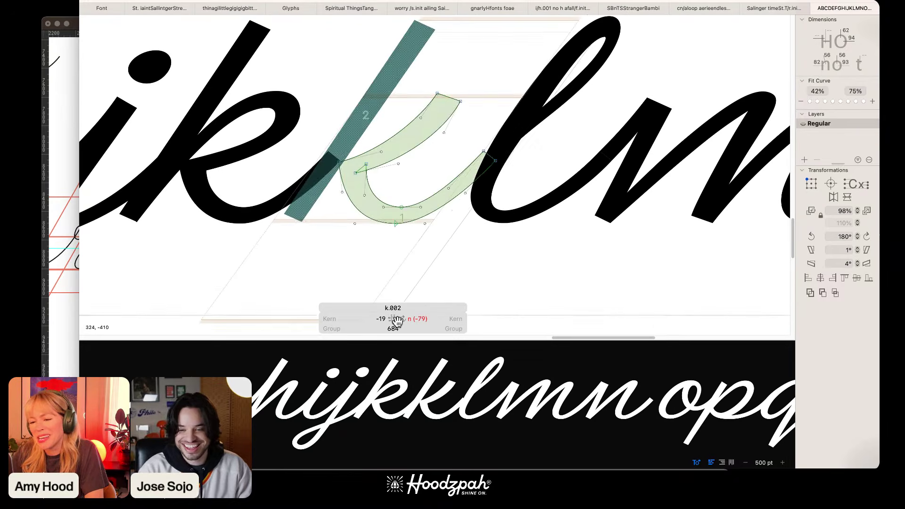
{"action": "left_click", "coordinate": [403, 318]}
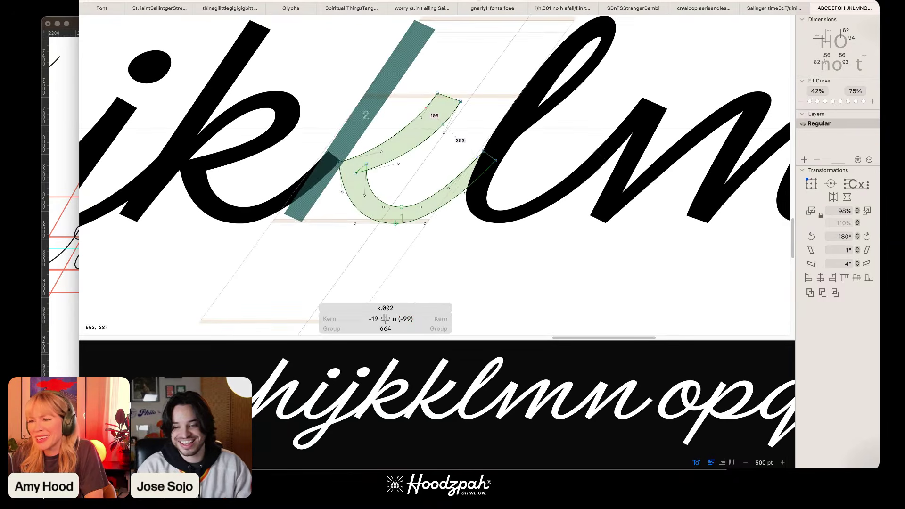
{"action": "key", "text": "t"}
{"action": "left_click", "coordinate": [475, 127]}
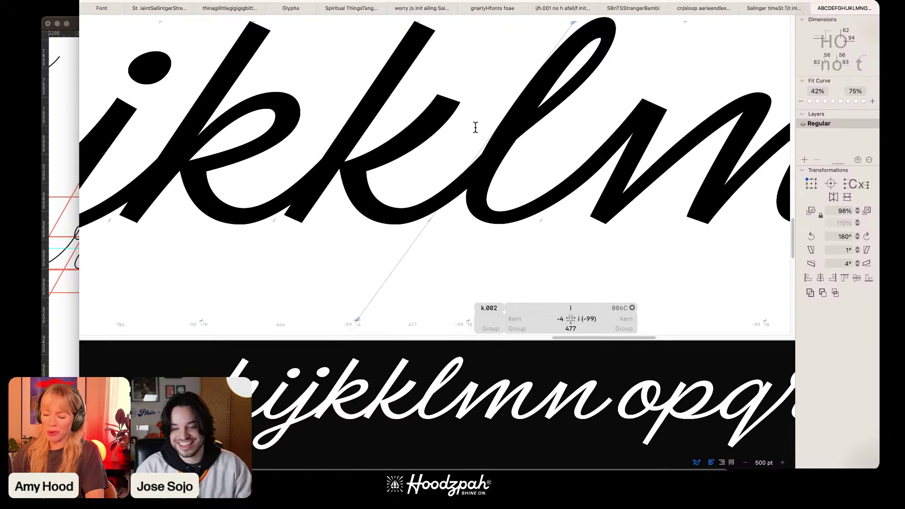
{"action": "scroll", "coordinate": [475, 127], "scroll_direction": "down", "scroll_amount": 3}
{"action": "scroll", "coordinate": [475, 127], "scroll_direction": "down", "scroll_amount": 4}
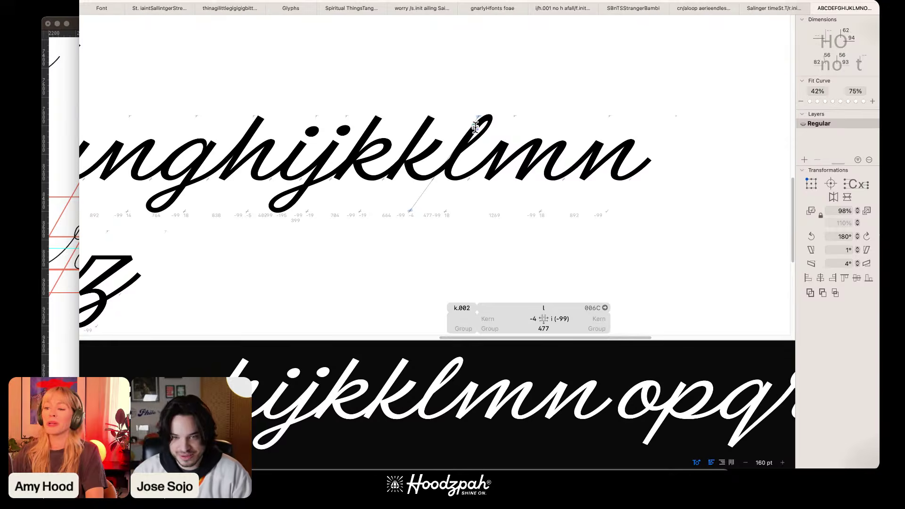
{"action": "scroll", "coordinate": [474, 127], "scroll_direction": "up", "scroll_amount": 4}
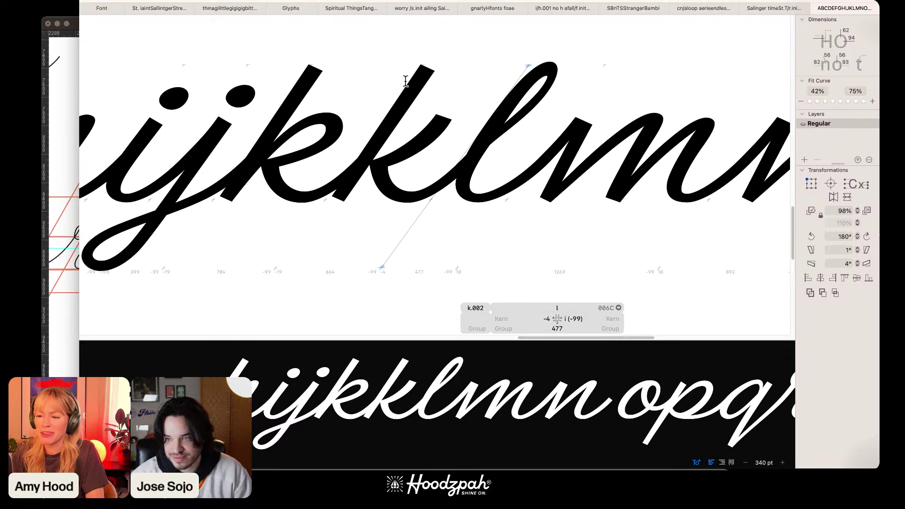
{"action": "scroll", "coordinate": [405, 81], "scroll_direction": "down", "scroll_amount": 4}
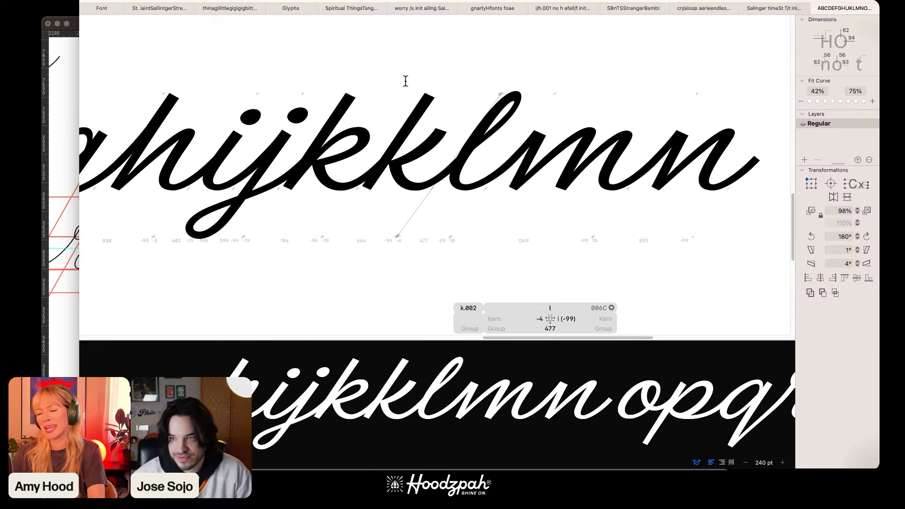
{"action": "scroll", "coordinate": [406, 81], "scroll_direction": "up", "scroll_amount": 8}
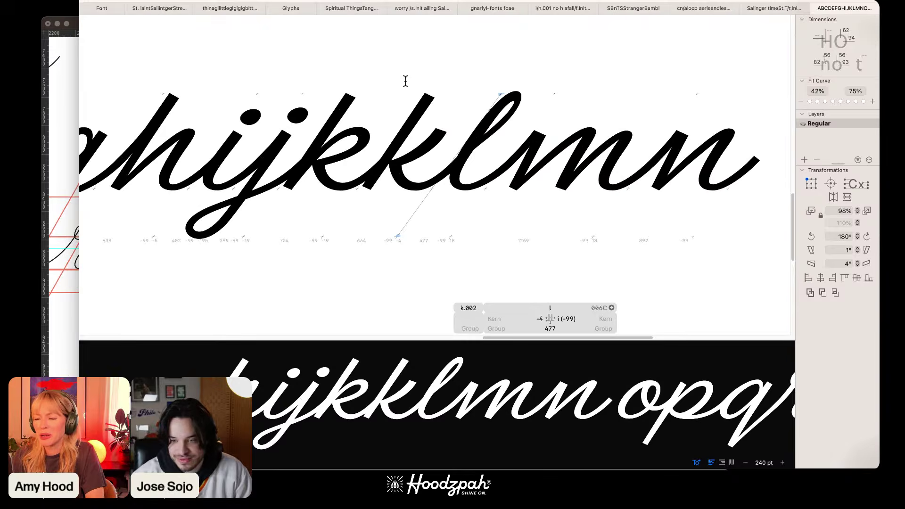
Step: Thin the new k's upper arm by moving its lower edge 10 units left and up, centred at X 372.5, Y 364.5, and preview the line
{"action": "double_click", "coordinate": [419, 130]}
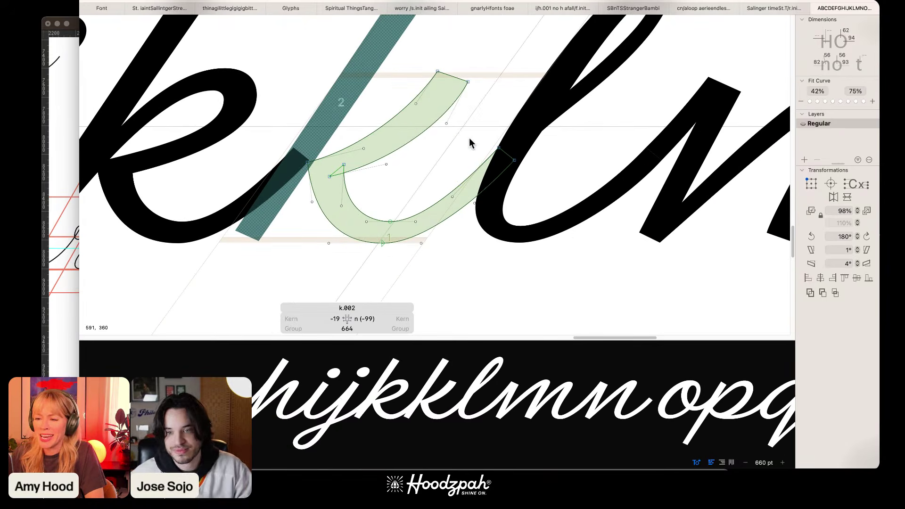
{"action": "left_click_drag", "start_coordinate": [461, 137], "coordinate": [431, 110]}
{"action": "left_click", "coordinate": [337, 174]}
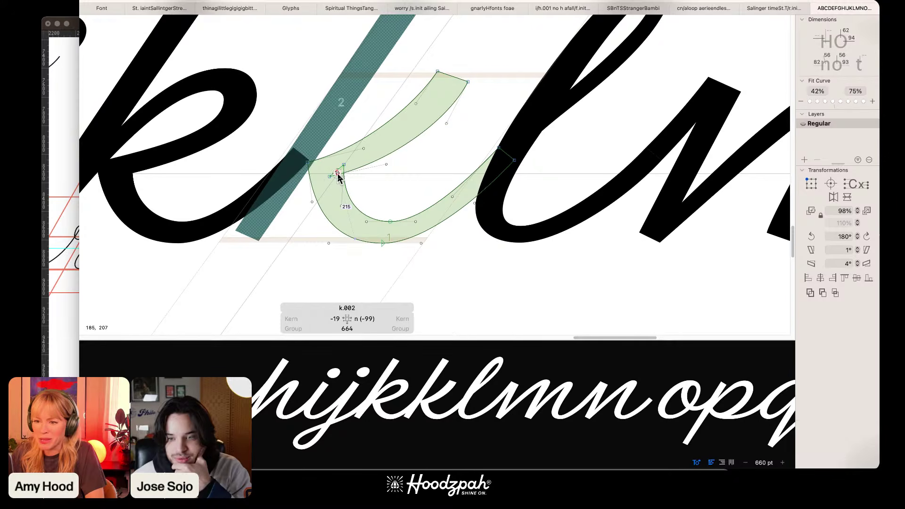
{"action": "key", "text": "shift+Left"}
{"action": "key", "text": "Up"}
{"action": "key", "text": "Up"}
{"action": "key", "text": "Up"}
{"action": "key", "text": "Up"}
{"action": "key", "text": "Up"}
{"action": "key", "text": "Up"}
{"action": "key", "text": "Up"}
{"action": "key", "text": "Up"}
{"action": "key", "text": "Up"}
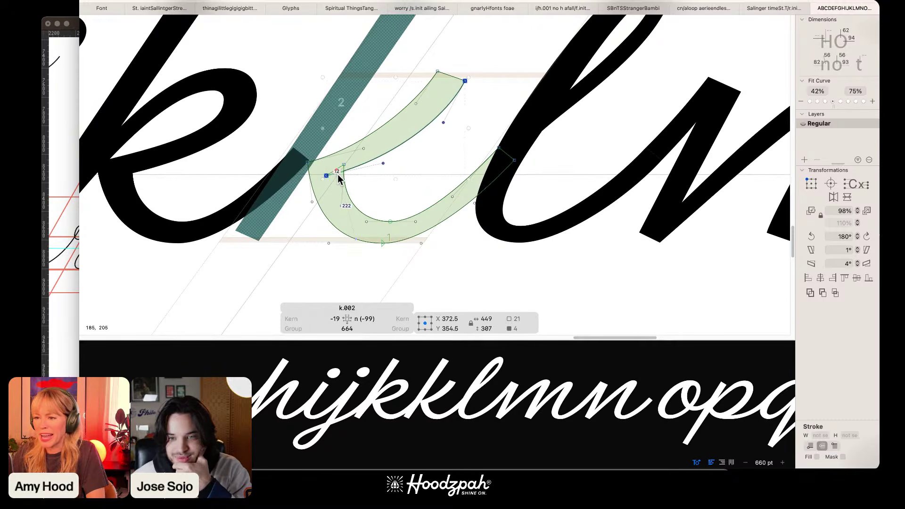
{"action": "key", "text": "Up"}
{"action": "key", "text": "Up"}
{"action": "key", "text": "Up"}
{"action": "key", "text": "Up"}
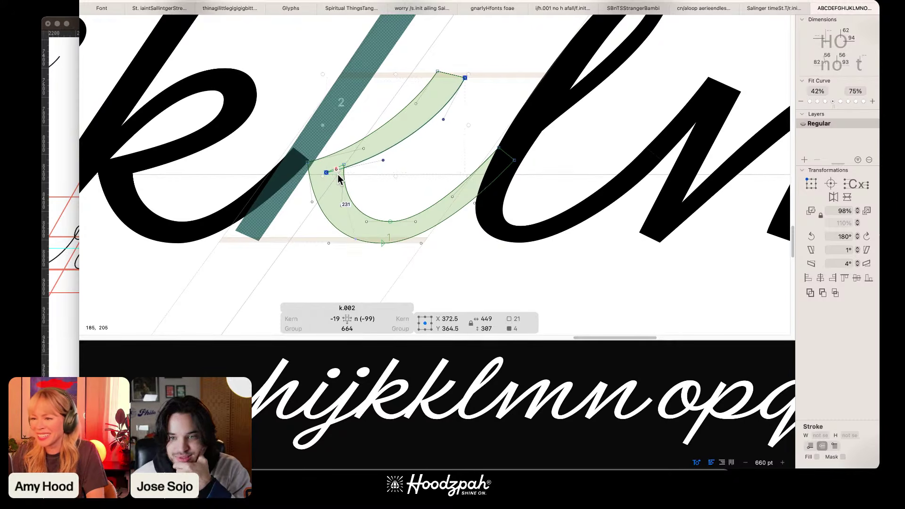
{"action": "key", "text": "space"}
{"action": "key", "text": "super+minus"}
{"action": "key", "text": "super+minus"}
{"action": "key", "text": "super+minus"}
{"action": "key", "text": "space"}
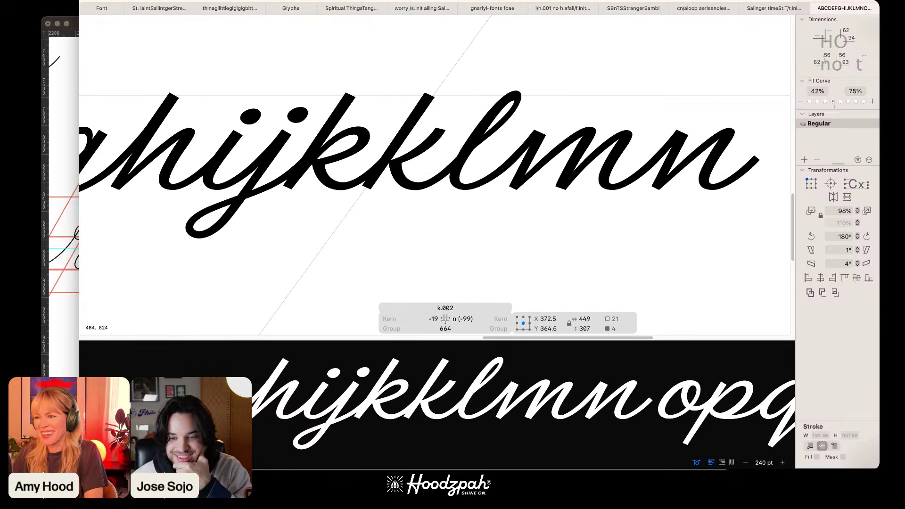
{"action": "key", "text": "Escape"}
{"action": "left_click", "coordinate": [443, 125]}
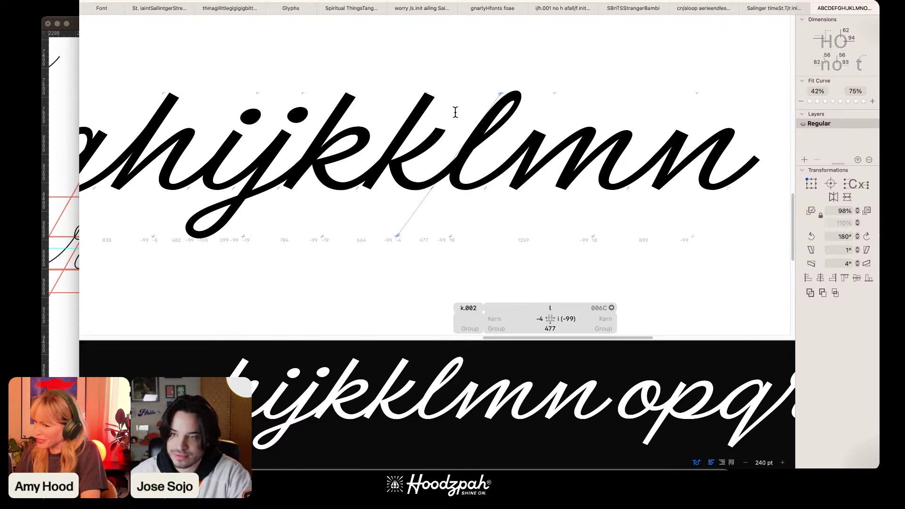
Step: Widen the tip of the new k's upper arm by moving its outer end node 10 units right to X 607, Y 518
{"action": "scroll", "coordinate": [449, 126], "scroll_direction": "up", "scroll_amount": 5}
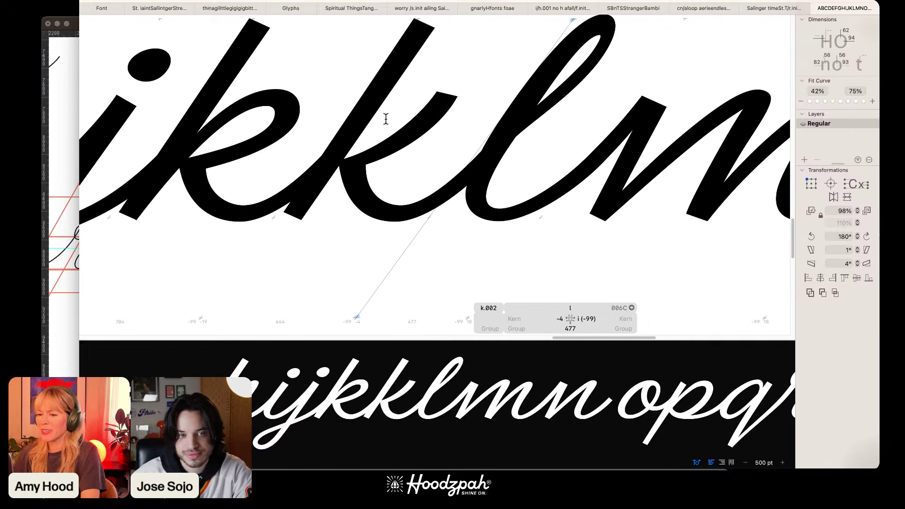
{"action": "left_click", "coordinate": [361, 114]}
{"action": "left_click", "coordinate": [466, 117]}
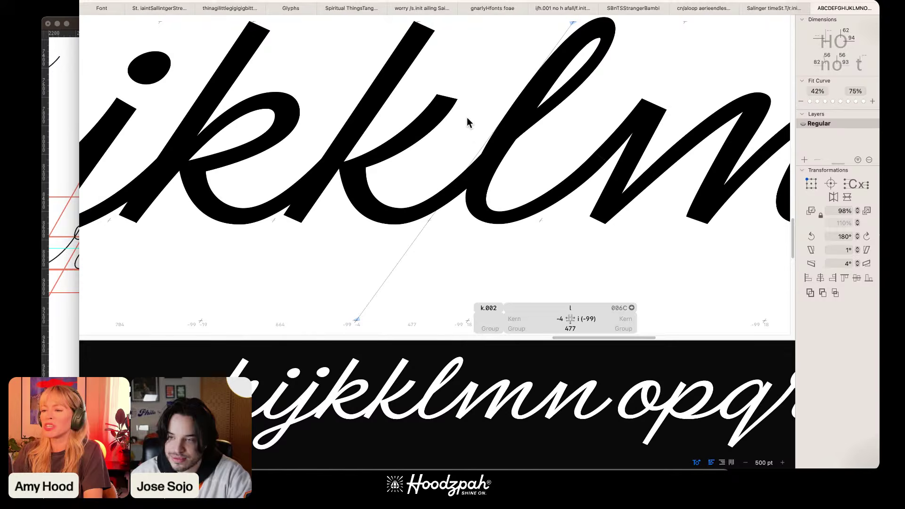
{"action": "scroll", "coordinate": [466, 117], "scroll_direction": "down", "scroll_amount": 5}
{"action": "scroll", "coordinate": [466, 117], "scroll_direction": "up", "scroll_amount": 5}
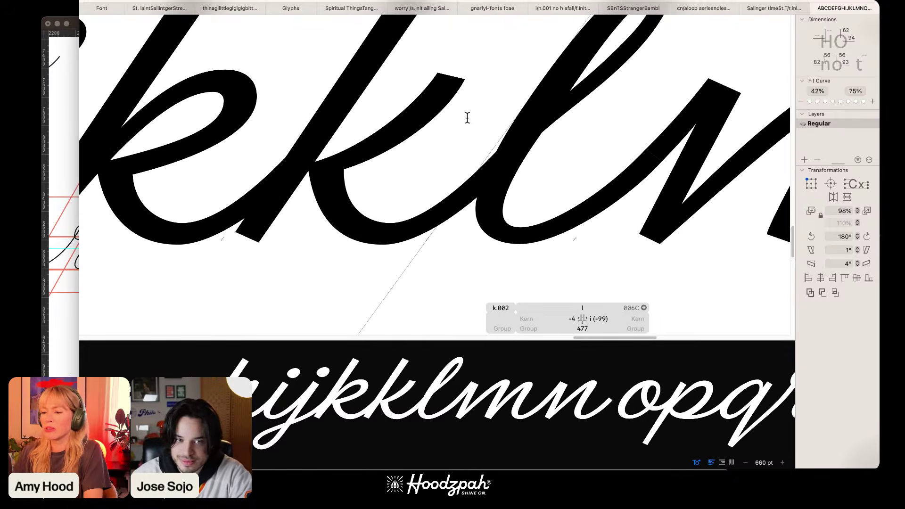
{"action": "double_click", "coordinate": [446, 106]}
{"action": "left_click_drag", "start_coordinate": [467, 83], "coordinate": [456, 86]}
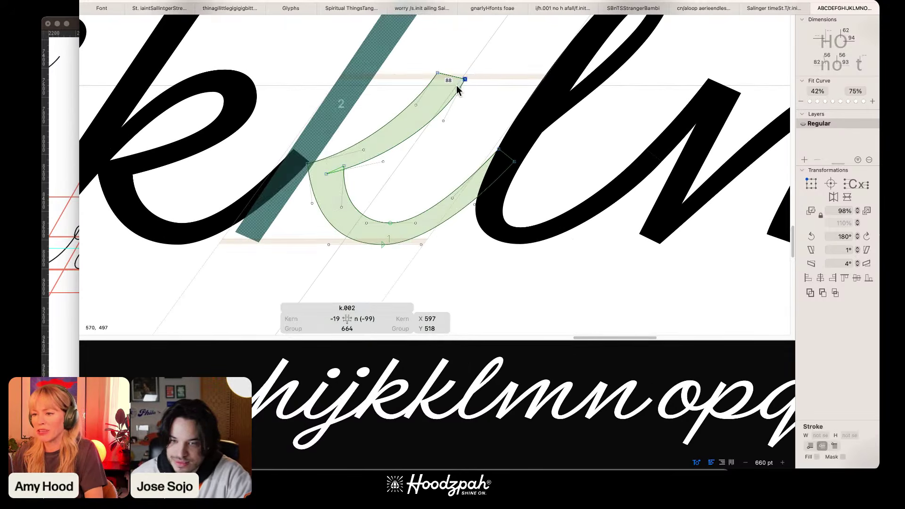
{"action": "key", "text": "space"}
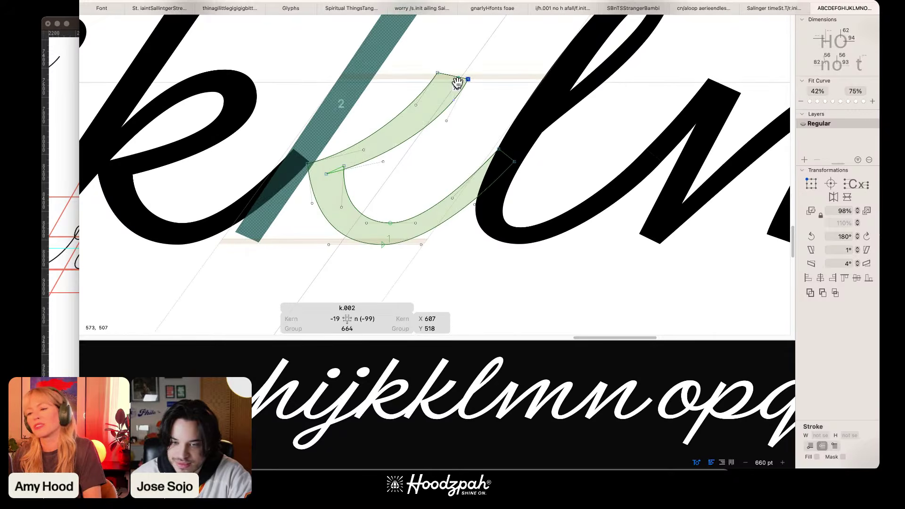
{"action": "key", "text": "super+minus"}
{"action": "key", "text": "super+minus"}
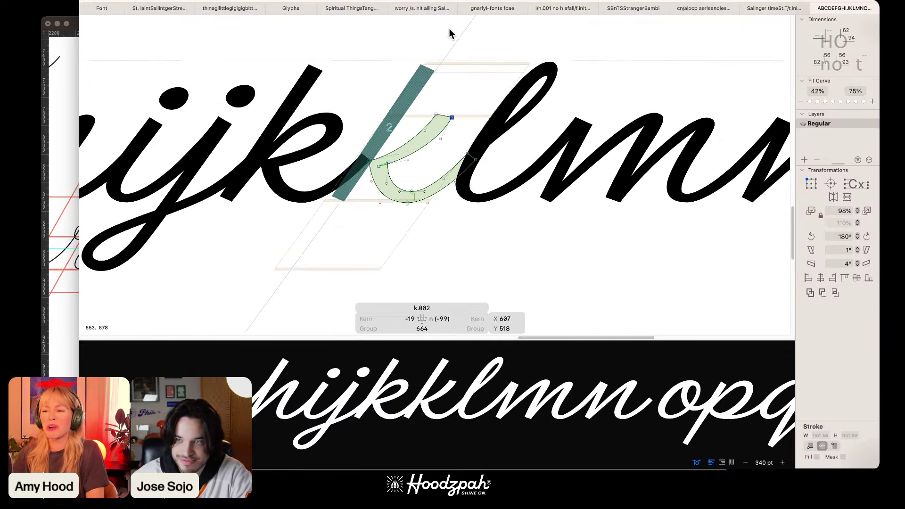
{"action": "key", "text": "Escape"}
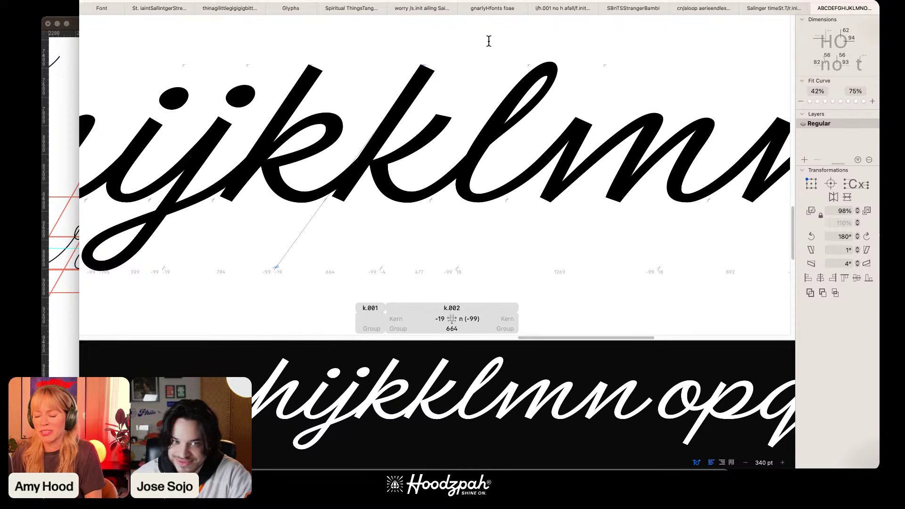
{"action": "key", "text": "super+minus"}
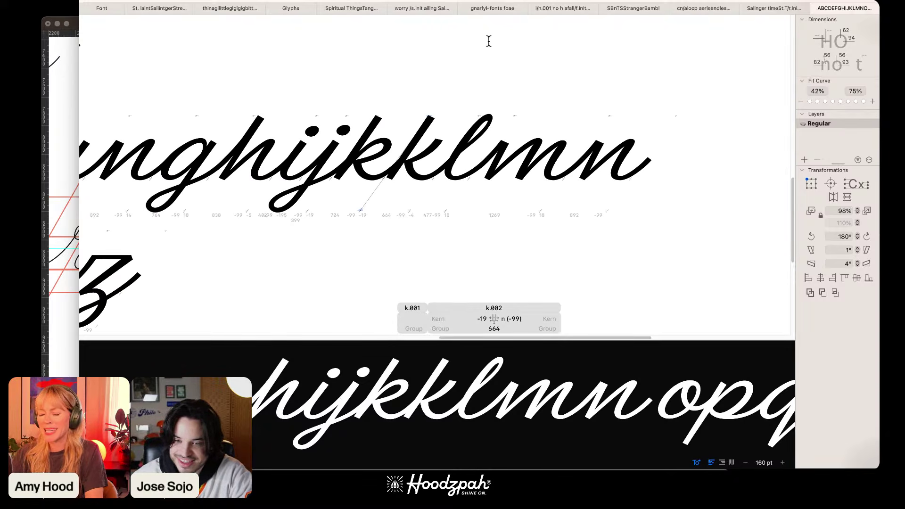
Step: Raise the three nodes where the new k's arm and leg meet by 20 units, centring them at X 146, Y 247.5
{"action": "key", "text": "super+plus"}
{"action": "key", "text": "super+plus"}
{"action": "key", "text": "super+plus"}
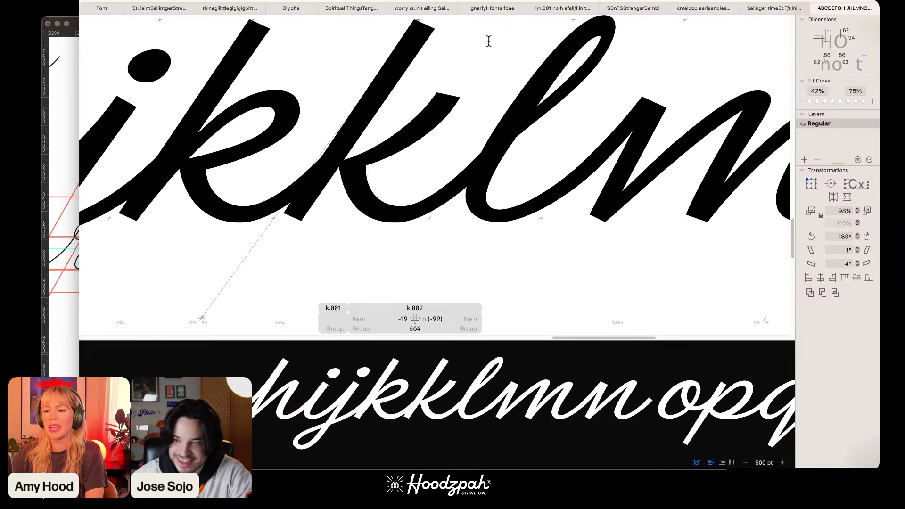
{"action": "double_click", "coordinate": [410, 131]}
{"action": "left_click_drag", "start_coordinate": [375, 176], "coordinate": [334, 159]}
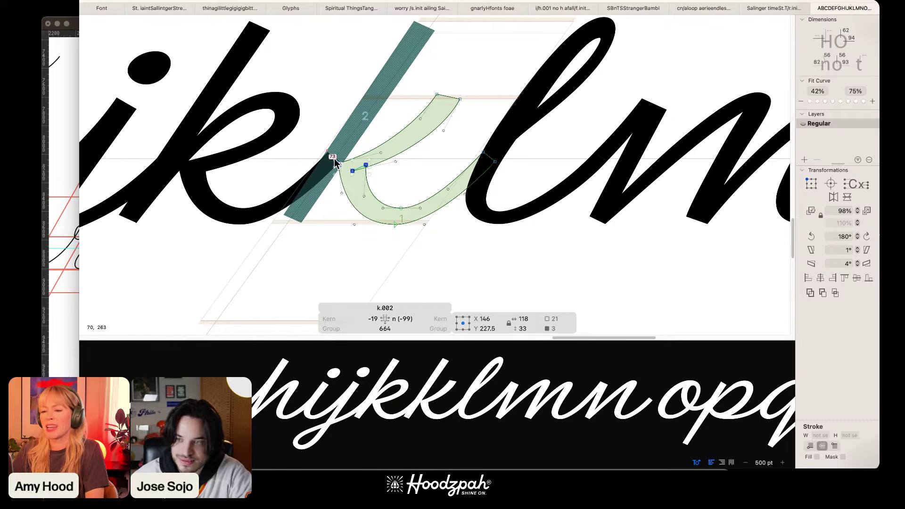
{"action": "key", "text": "shift+Up"}
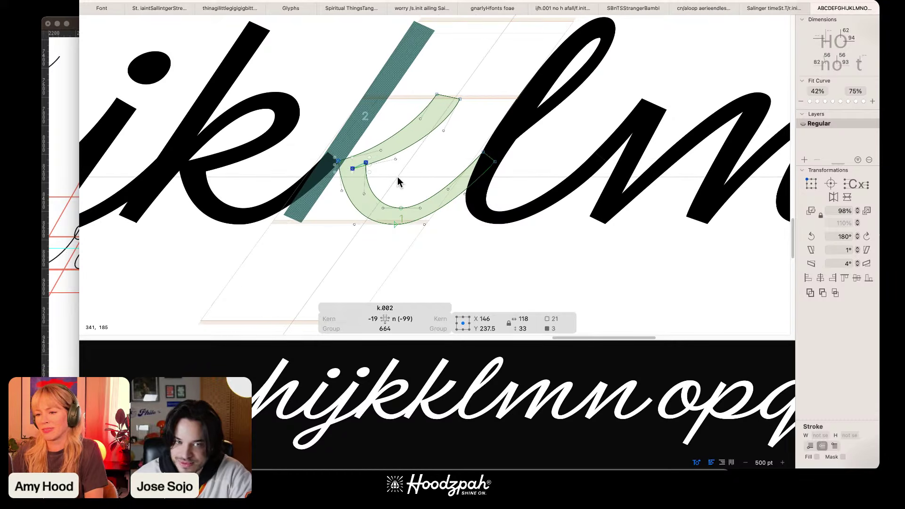
{"action": "key", "text": "super+minus"}
{"action": "key", "text": "super+minus"}
{"action": "key", "text": "super+minus"}
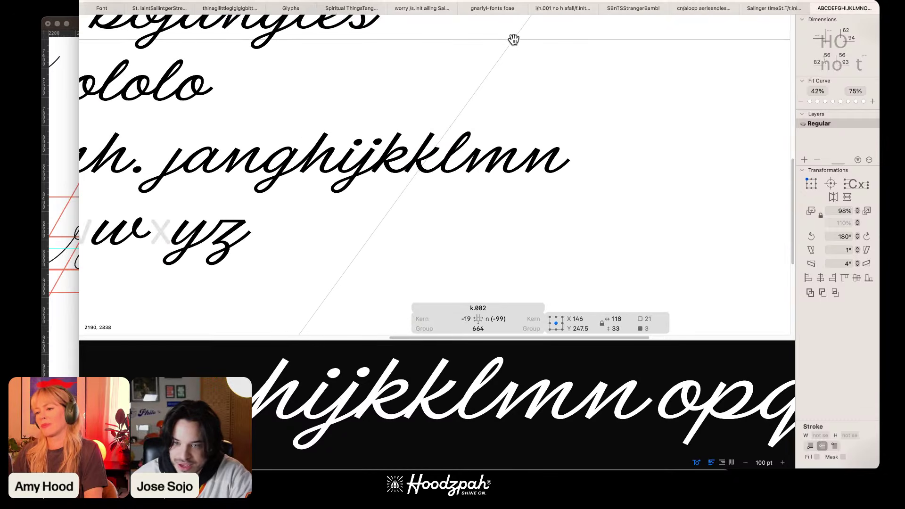
Step: Shift the two curve handles of the new k's upper arm left, centring them at X 467.5, Y 408.5
{"action": "key", "text": "super+plus"}
{"action": "key", "text": "super+plus"}
{"action": "key", "text": "super+plus"}
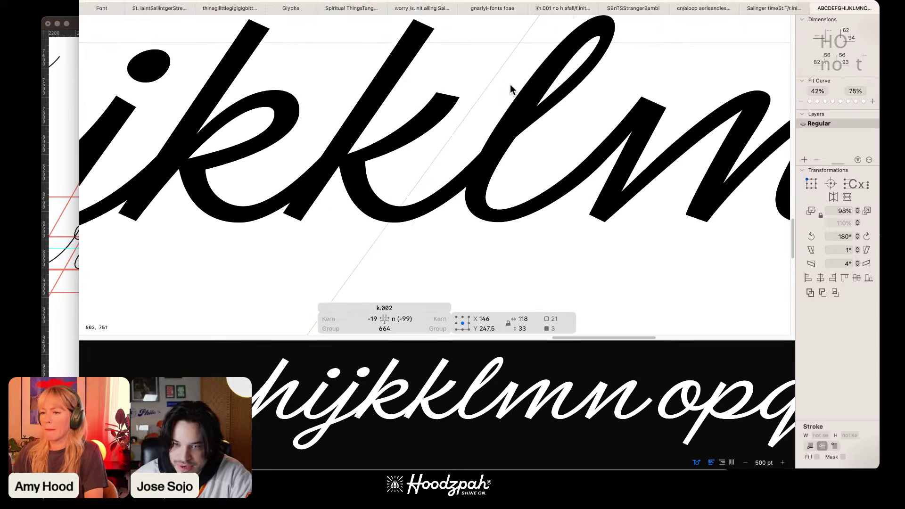
{"action": "left_click", "coordinate": [415, 116]}
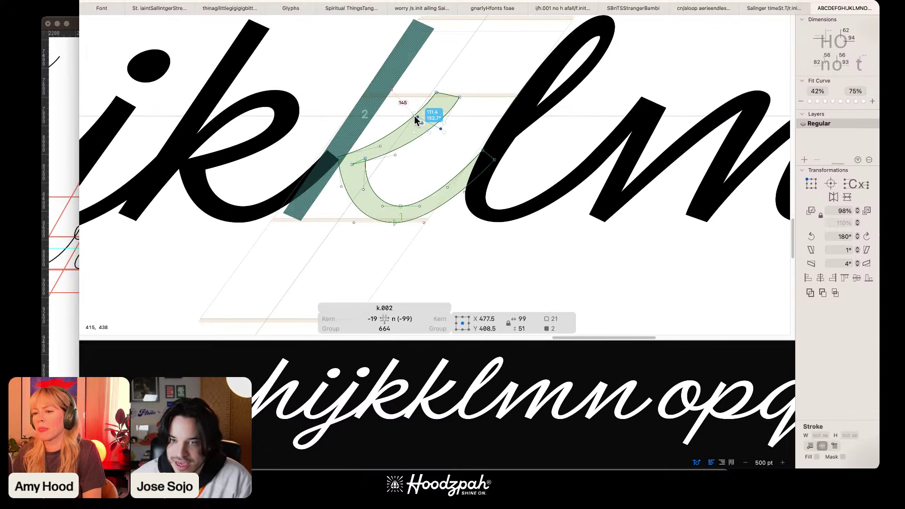
{"action": "key", "text": "super+minus"}
{"action": "key", "text": "super+minus"}
{"action": "key", "text": "super+minus"}
{"action": "key", "text": "super+minus"}
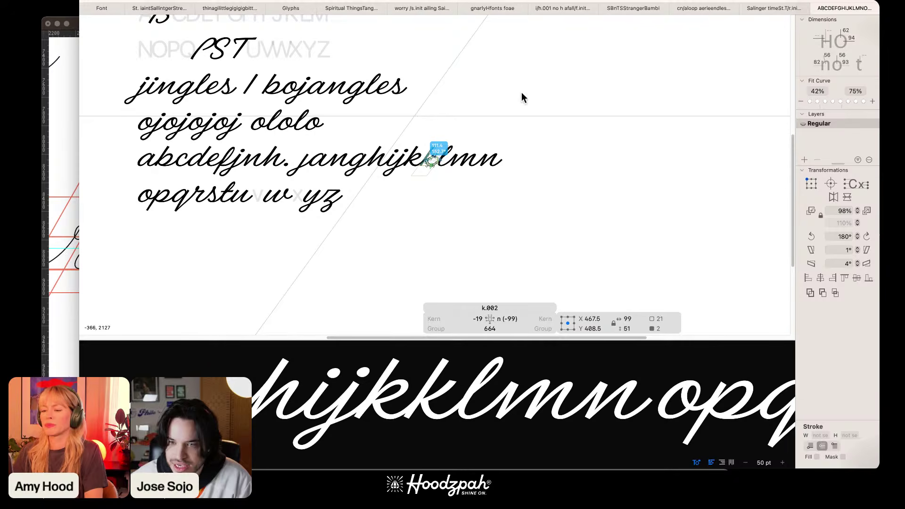
Step: Add the sample word "oppenheimer" on a new line below the lowercase alphabet
{"action": "key", "text": "t"}
{"action": "key", "text": "Right"}
{"action": "key", "text": "Right"}
{"action": "key", "text": "Right"}
{"action": "key", "text": "Right"}
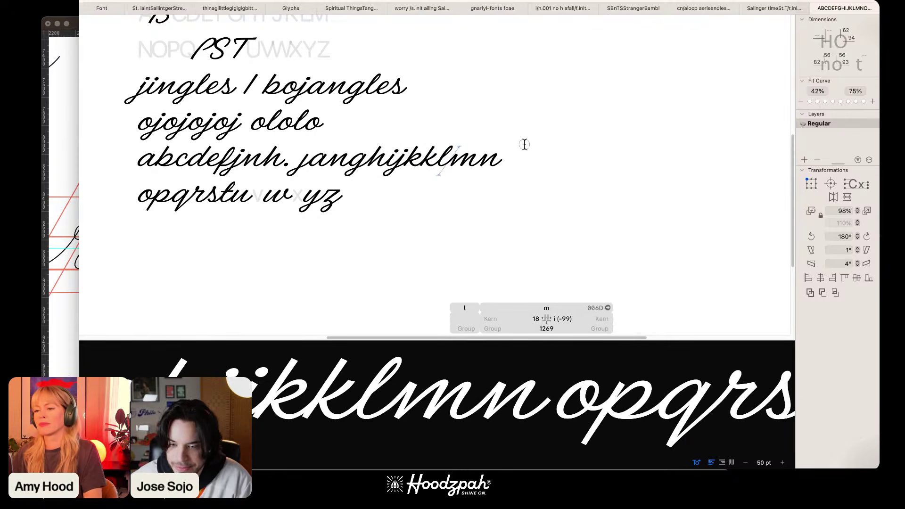
{"action": "key", "text": "Down"}
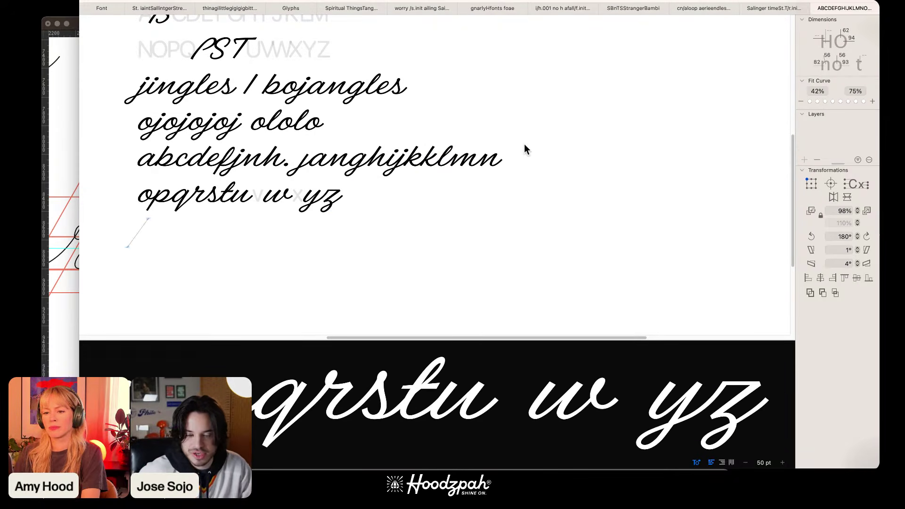
{"action": "key", "text": "super+plus"}
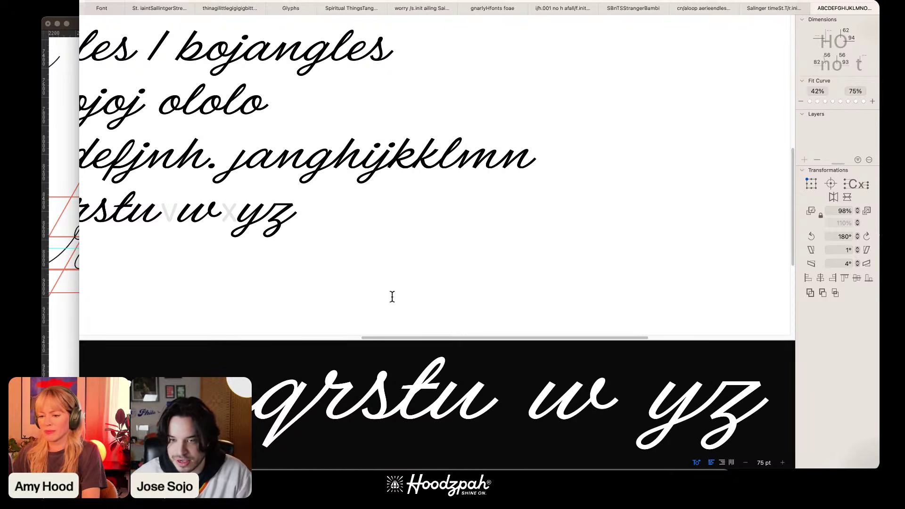
{"action": "left_click_drag", "start_coordinate": [377, 336], "coordinate": [282, 338]}
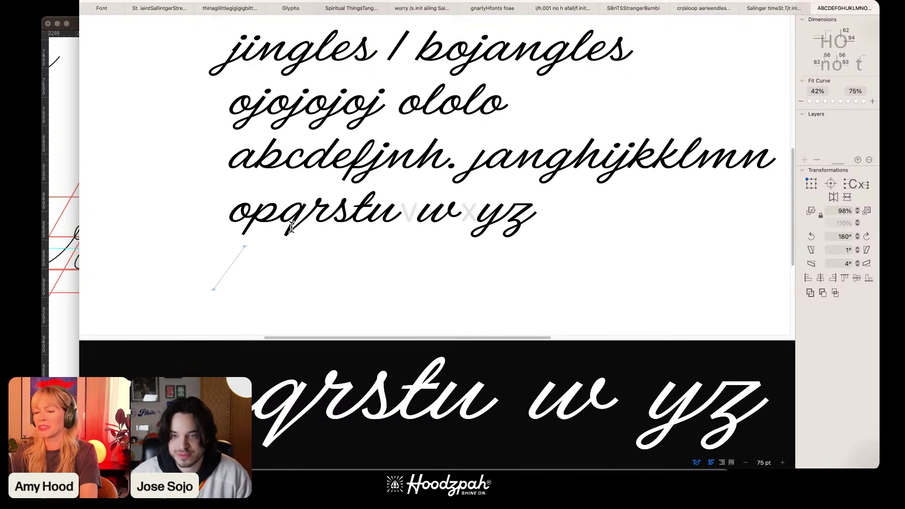
{"action": "type", "text": "oppen"}
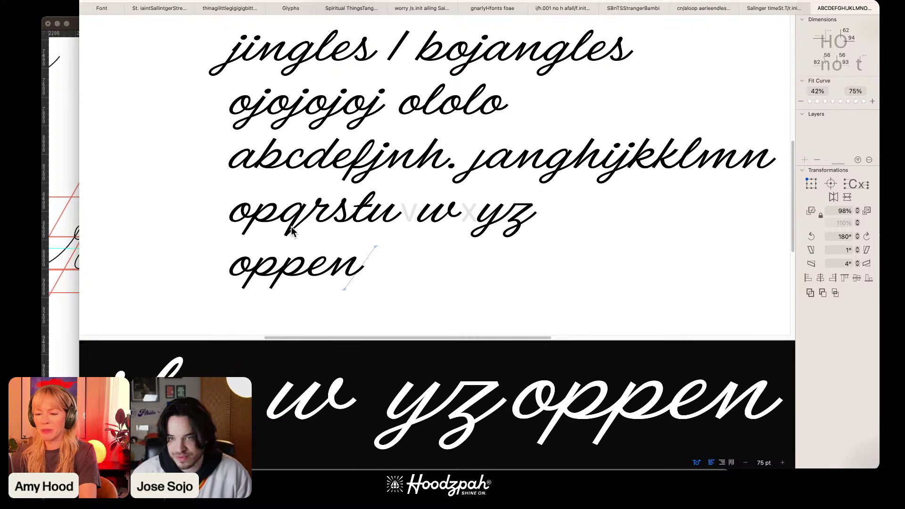
{"action": "key", "text": "super+plus"}
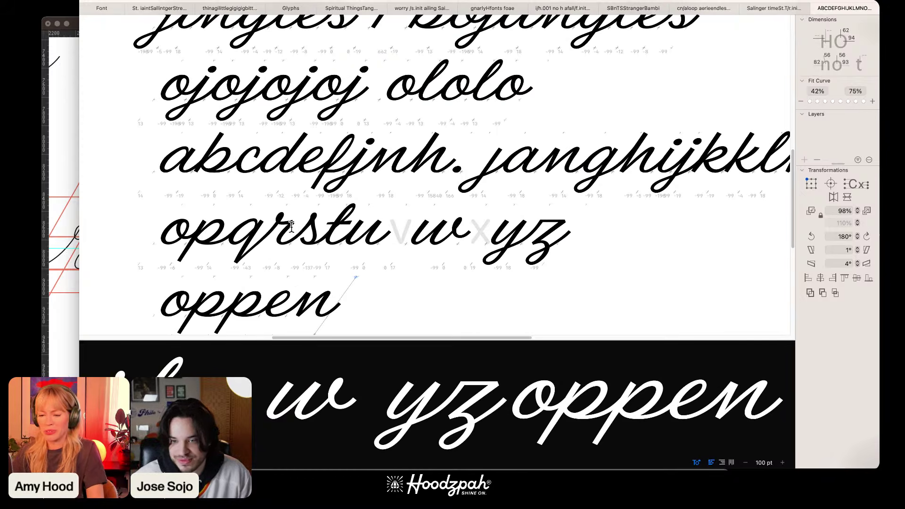
{"action": "scroll", "coordinate": [307, 201], "scroll_direction": "down", "scroll_amount": 2}
{"action": "scroll", "coordinate": [314, 212], "scroll_direction": "down", "scroll_amount": 1}
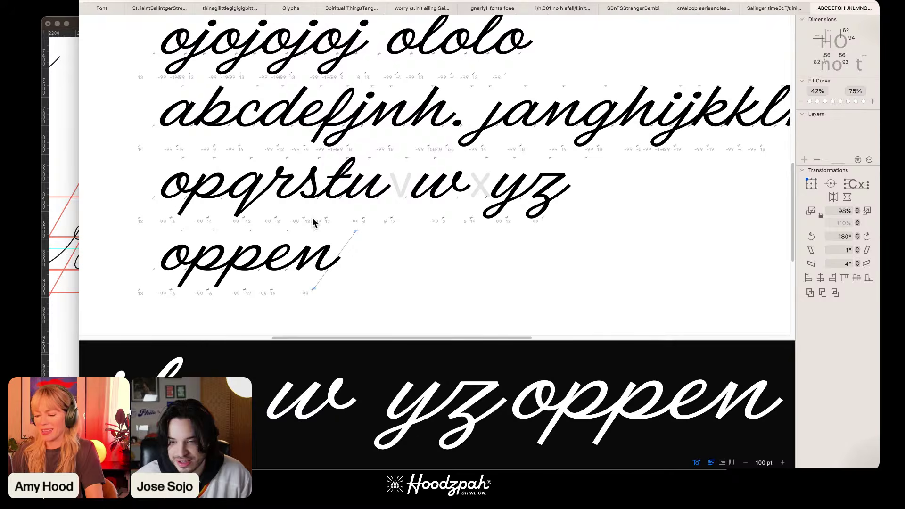
{"action": "key", "text": "super+equal"}
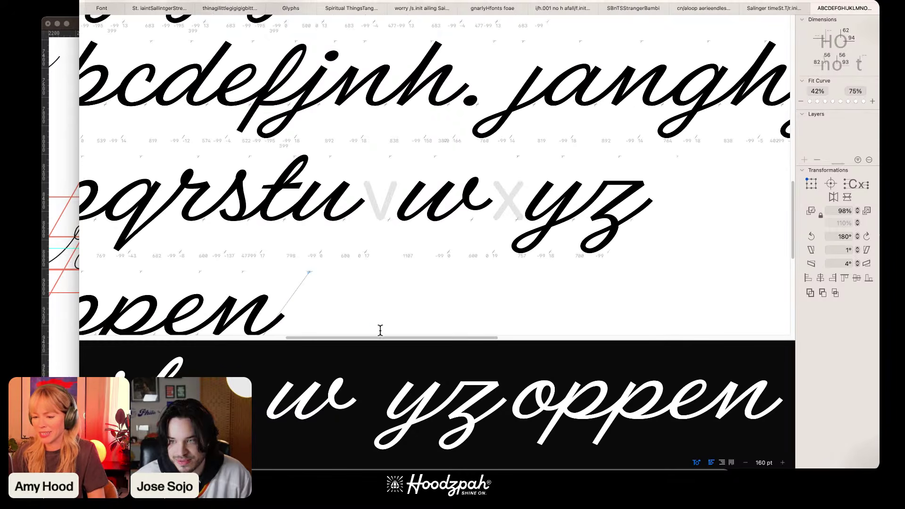
{"action": "scroll", "coordinate": [330, 337], "scroll_direction": "left", "scroll_amount": 5}
{"action": "scroll", "coordinate": [527, 202], "scroll_direction": "down", "scroll_amount": 3}
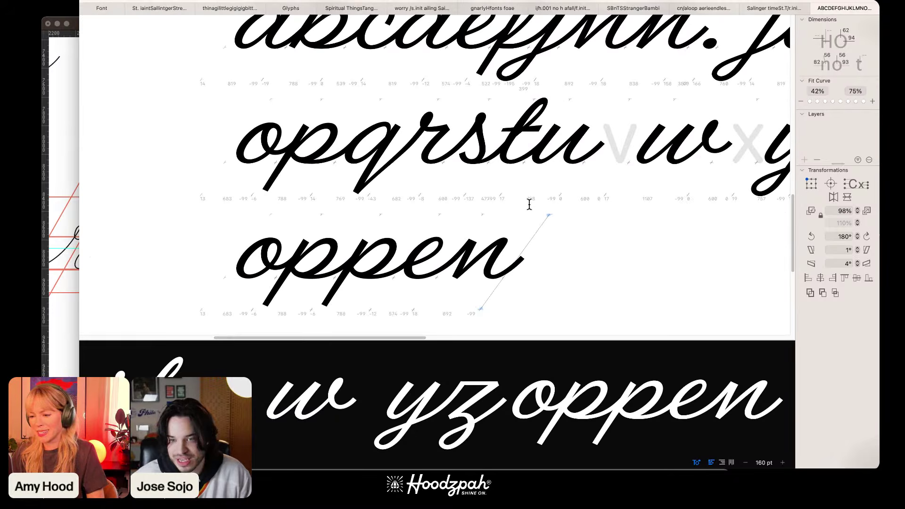
{"action": "type", "text": "heimer"}
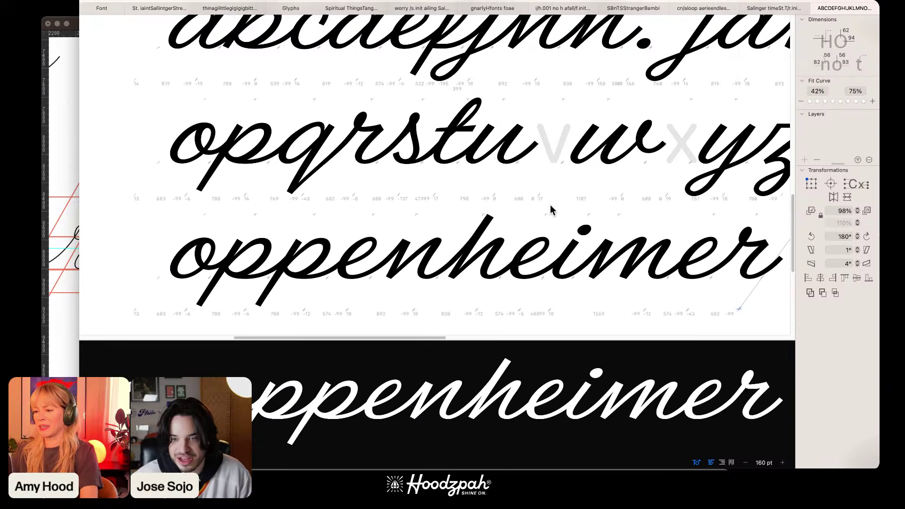
Step: Add the sample word "ticket" on a new line below "oppenheimer", with a space after it
{"action": "key", "text": "super+minus"}
{"action": "key", "text": "super+minus"}
{"action": "key", "text": "super+minus"}
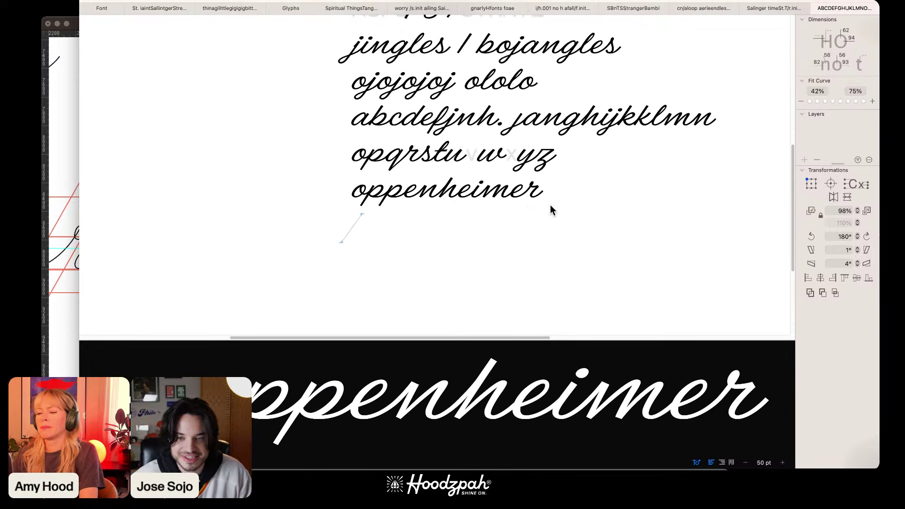
{"action": "type", "text": "ticket"}
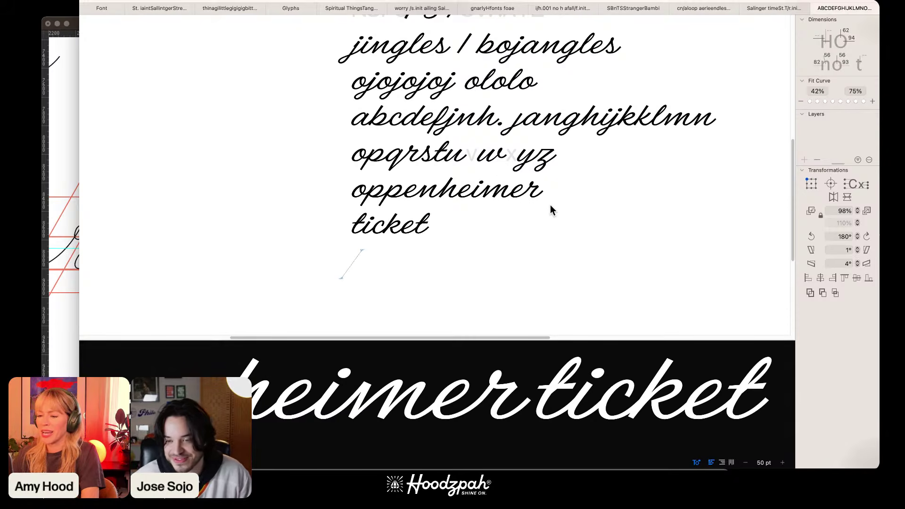
{"action": "key", "text": "BackSpace"}
{"action": "key", "text": "super+plus"}
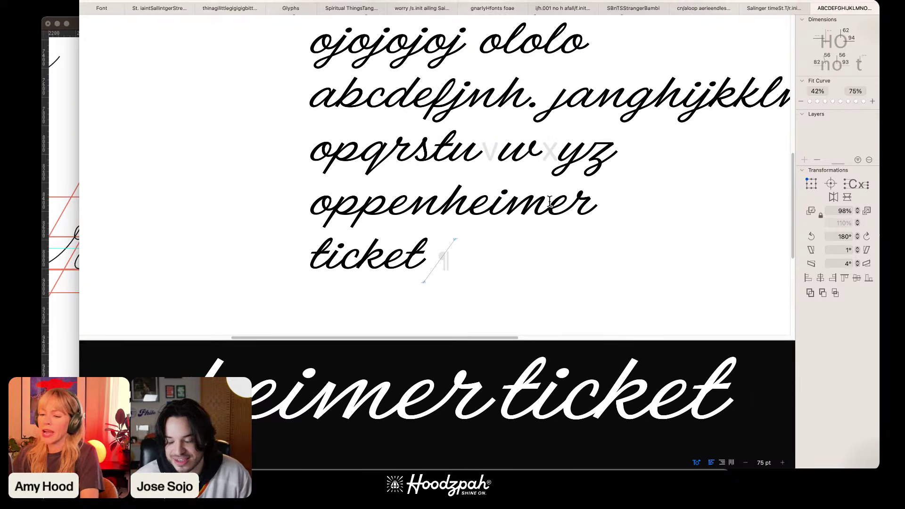
{"action": "key", "text": "super+plus"}
{"action": "scroll", "coordinate": [569, 170], "scroll_direction": "down", "scroll_amount": 3}
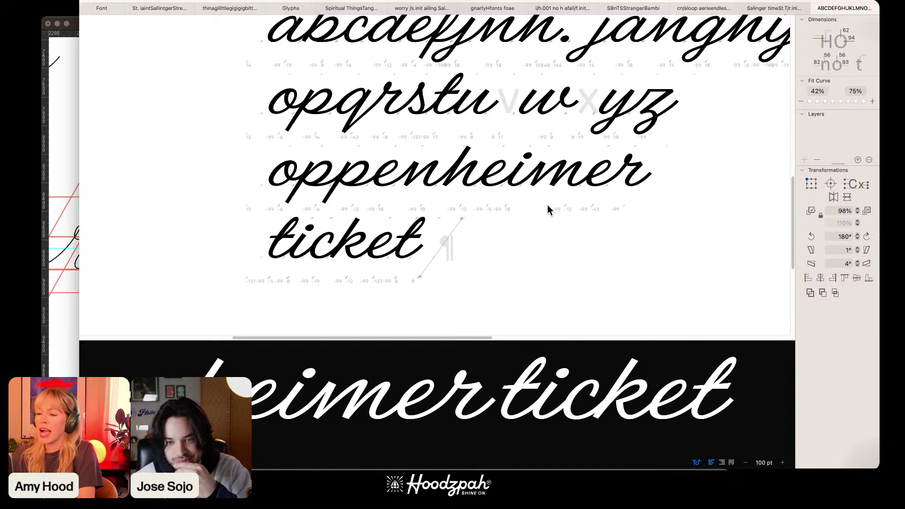
Step: Add a second "ticket" beside the first, inserting the k.001 alternate as its k
{"action": "type", "text": "tic"}
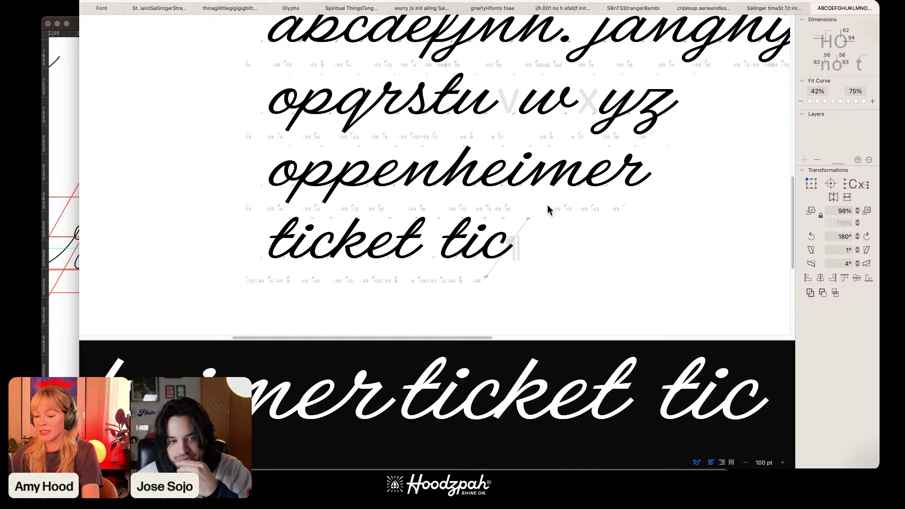
{"action": "key", "text": "slash"}
{"action": "type", "text": "k"}
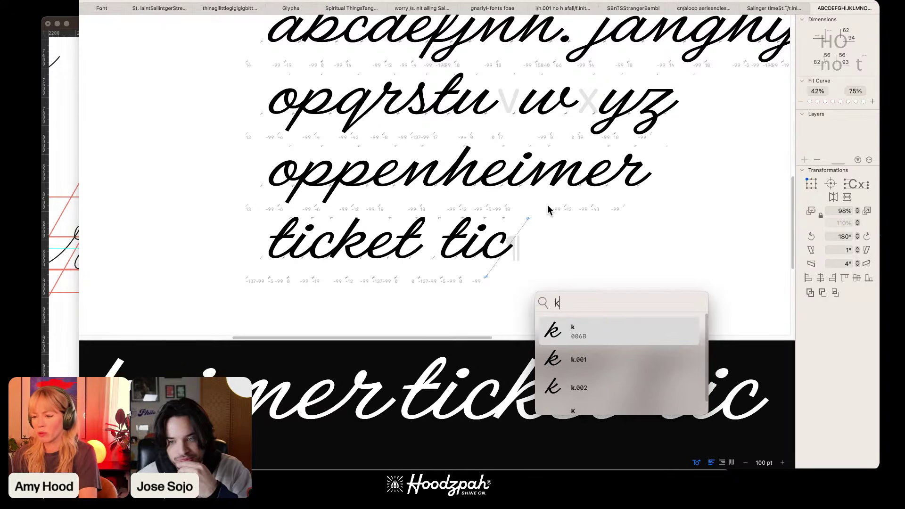
{"action": "key", "text": "Down"}
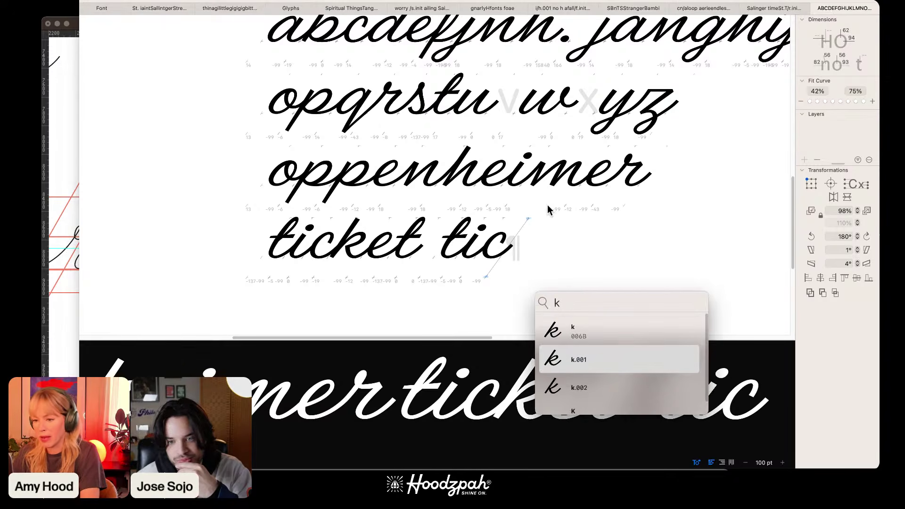
{"action": "key", "text": "Return"}
{"action": "type", "text": "et"}
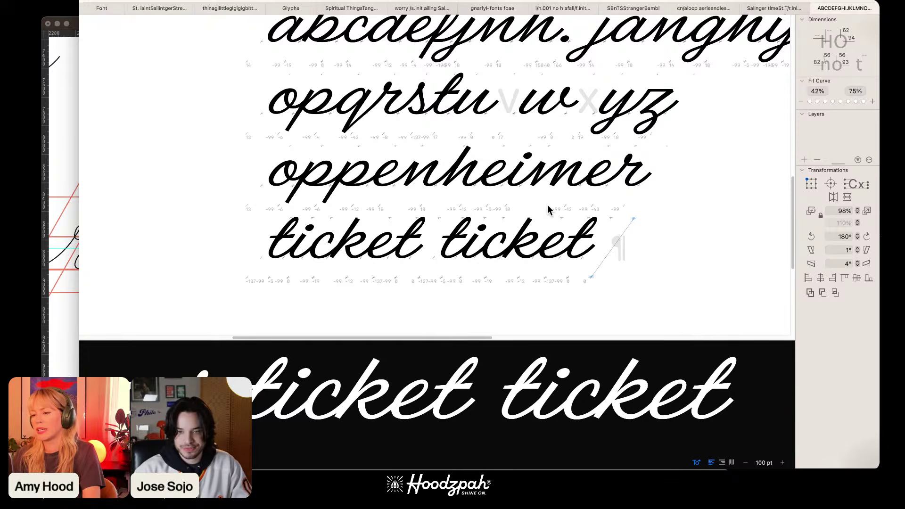
Step: Add a third "ticket" beside the other two, inserting the k.002 alternate as its k
{"action": "key", "text": "super+minus"}
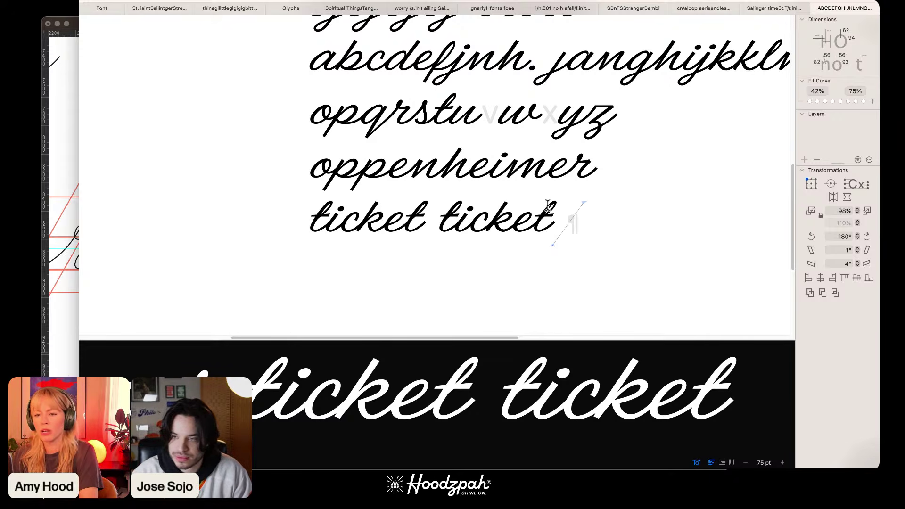
{"action": "type", "text": "tic"}
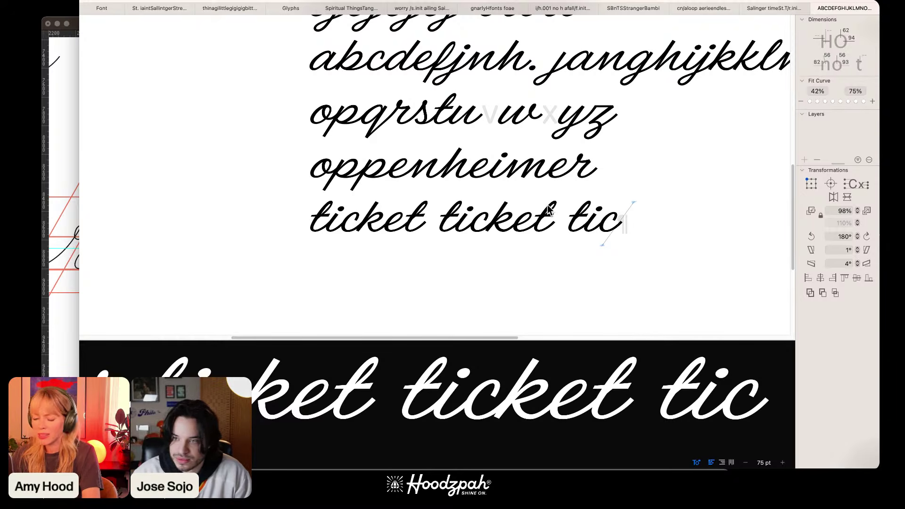
{"action": "key", "text": "super+f"}
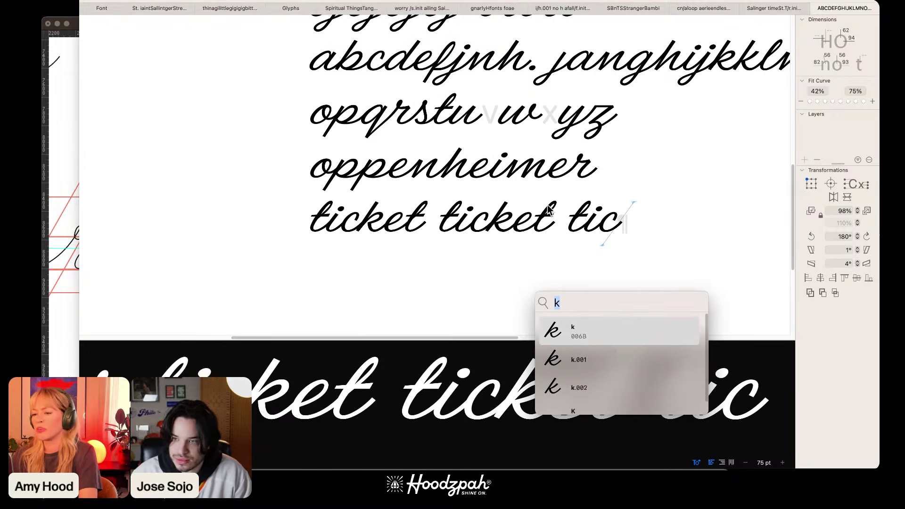
{"action": "left_click", "coordinate": [604, 392]}
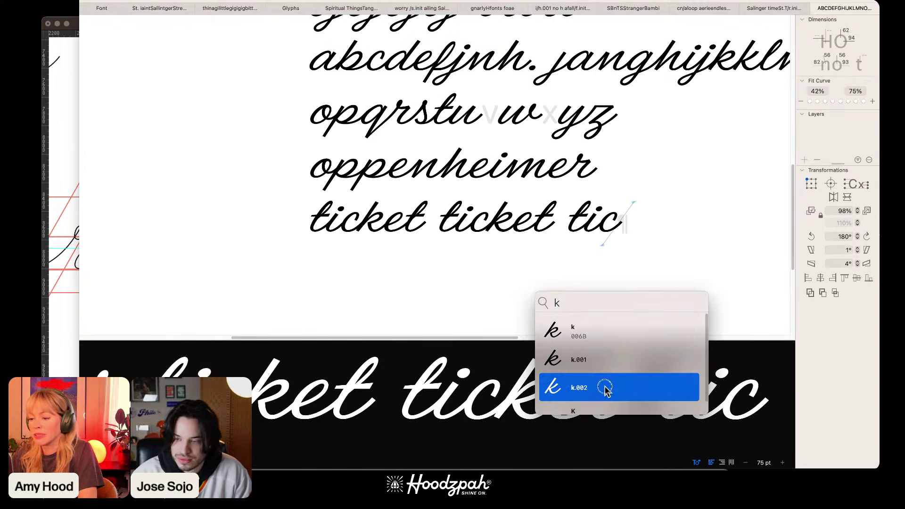
{"action": "key", "text": "Return"}
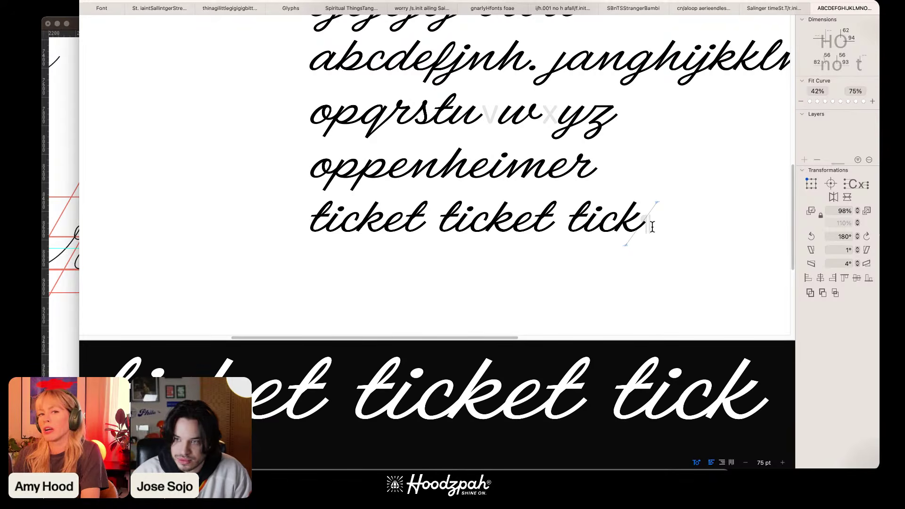
{"action": "type", "text": "et"}
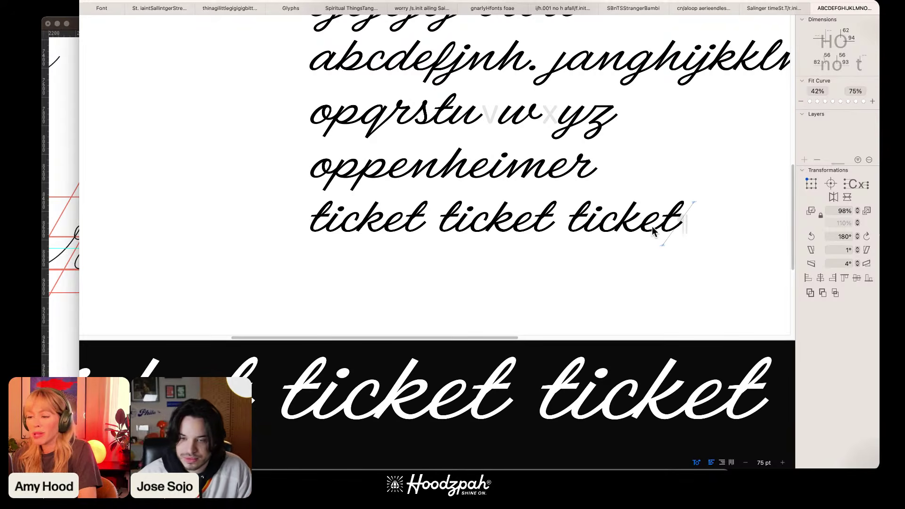
Step: Examine the k.002 shape and its join to the e in the third "ticket", opening the glyph's outlines
{"action": "key", "text": "super+minus"}
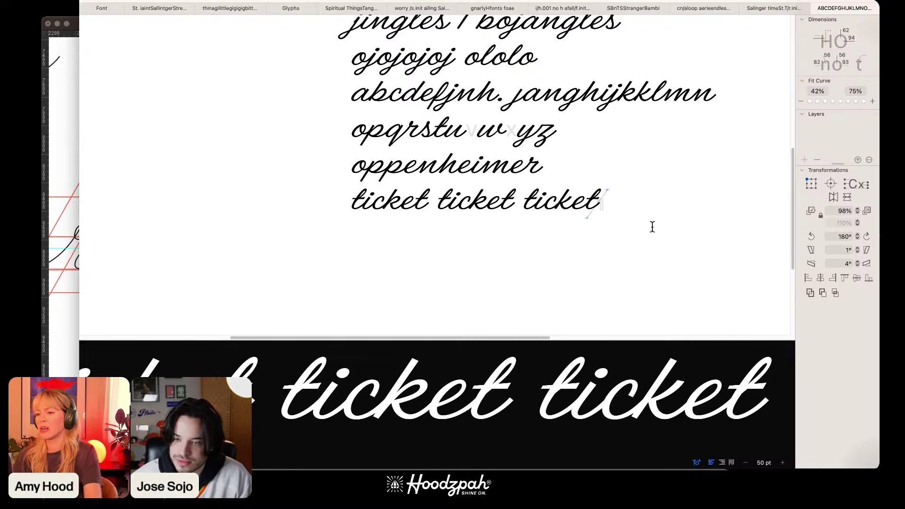
{"action": "key", "text": "super+plus"}
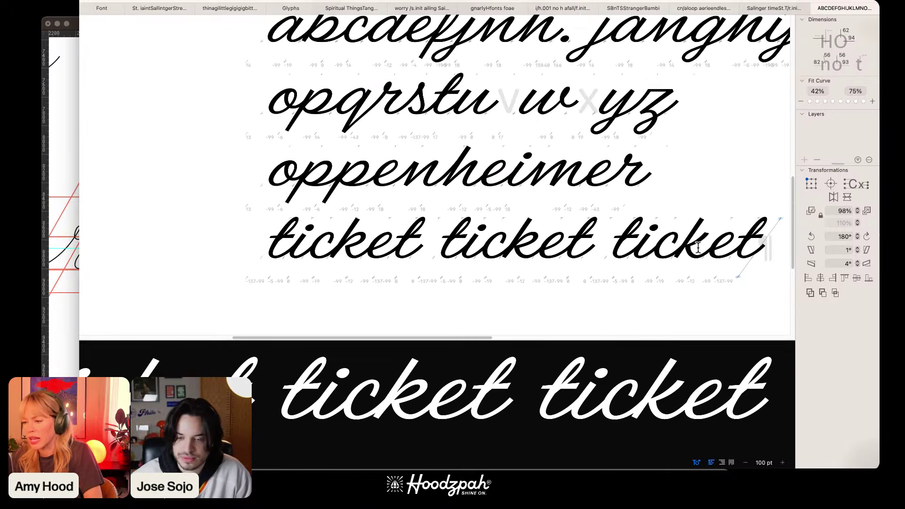
{"action": "key", "text": "Escape"}
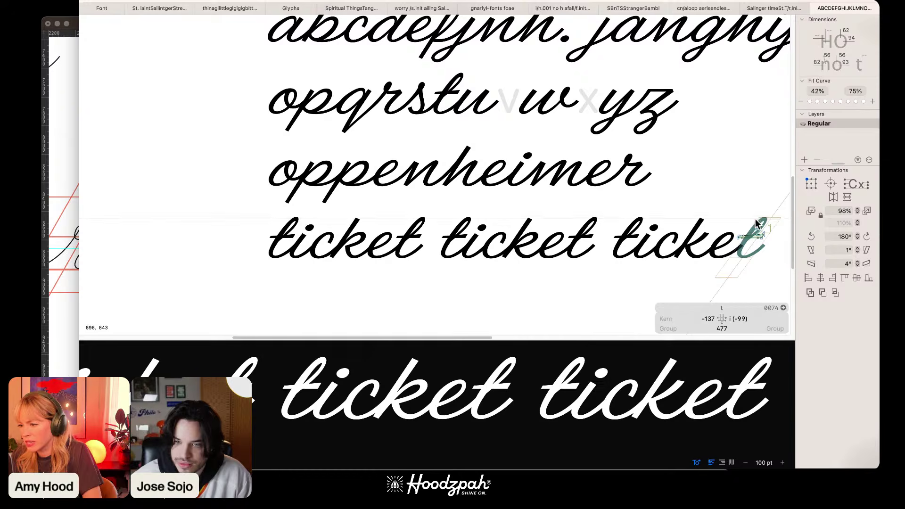
{"action": "double_click", "coordinate": [732, 228]}
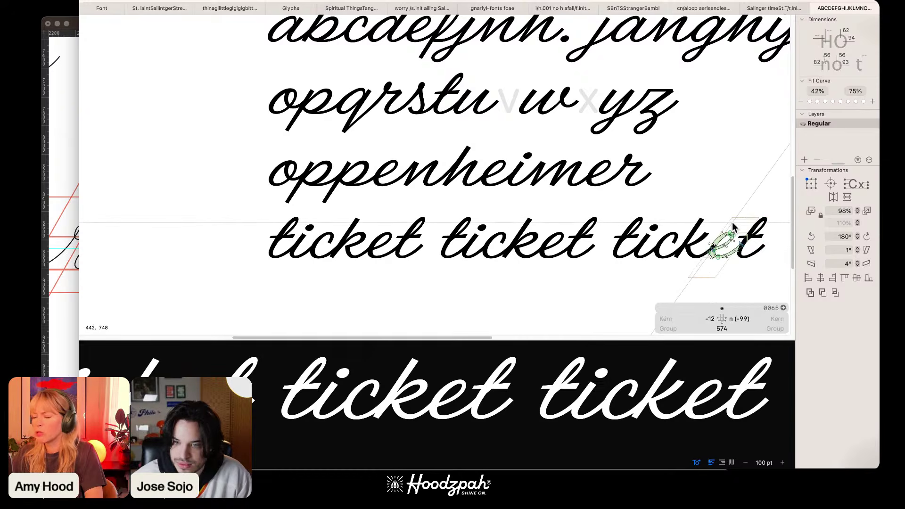
{"action": "key", "text": "super+plus"}
{"action": "left_click_drag", "start_coordinate": [709, 221], "coordinate": [423, 180]}
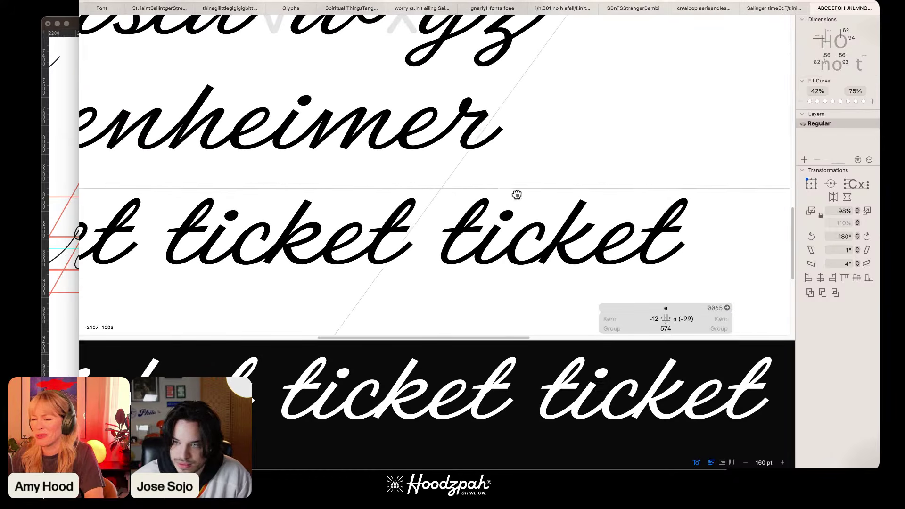
{"action": "left_click", "coordinate": [490, 1]}
{"action": "left_click", "coordinate": [556, 235]}
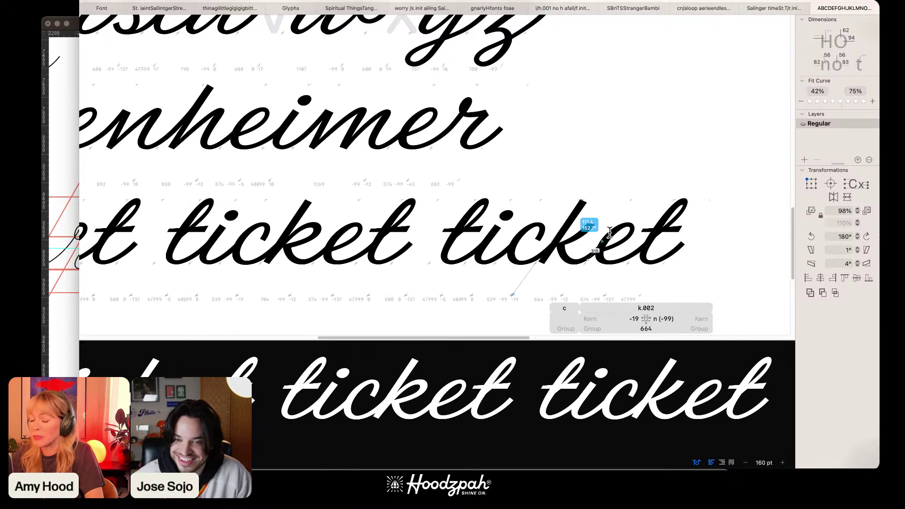
{"action": "double_click", "coordinate": [596, 209]}
{"action": "key", "text": "super+plus"}
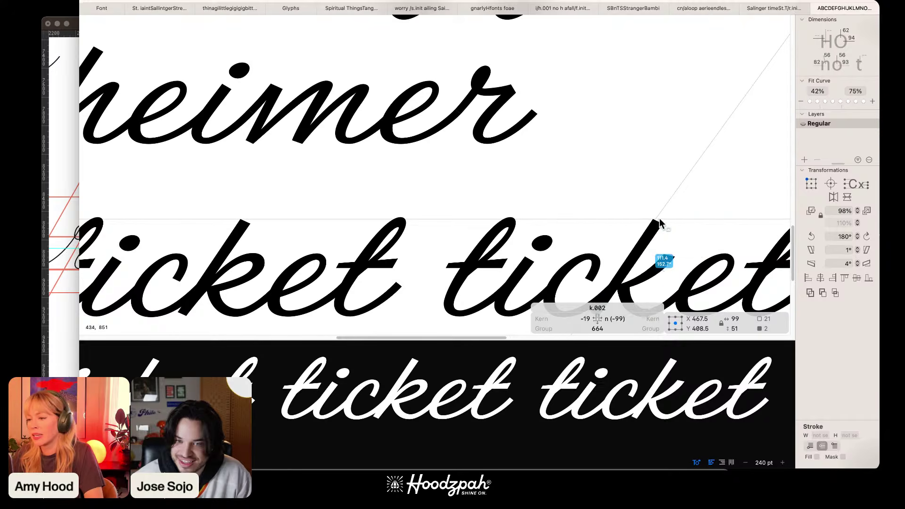
{"action": "left_click_drag", "start_coordinate": [658, 221], "coordinate": [509, 131]}
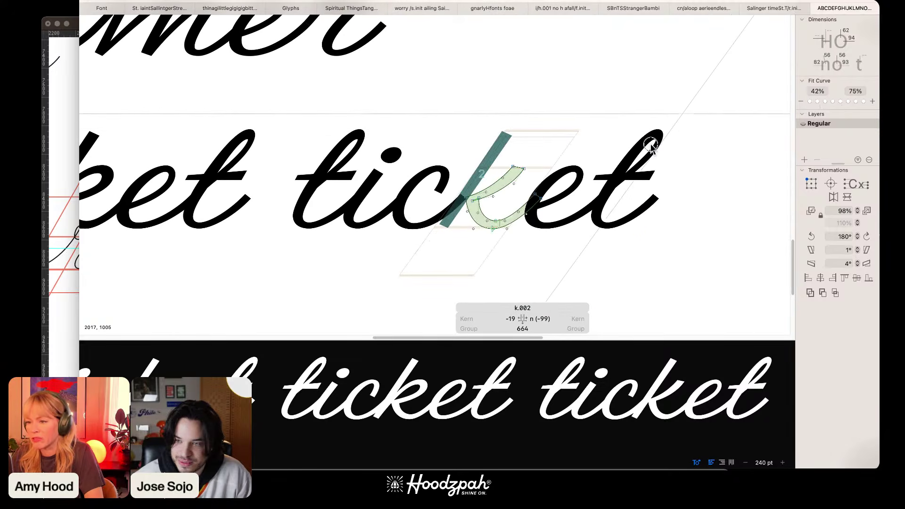
{"action": "left_click_drag", "start_coordinate": [682, 114], "coordinate": [601, 138]}
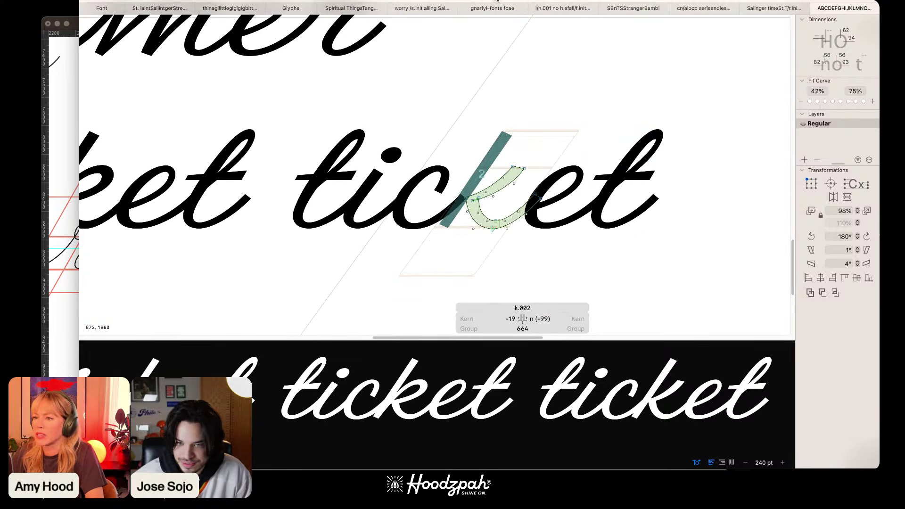
{"action": "key", "text": "t"}
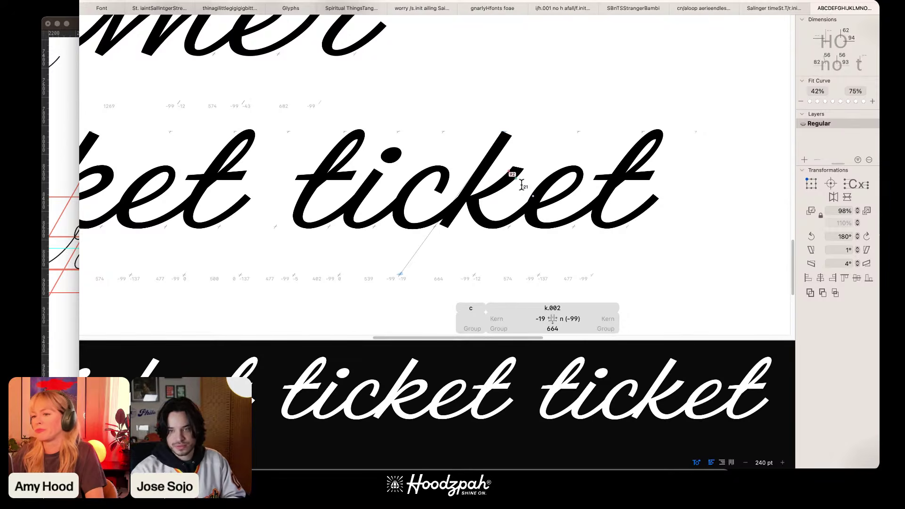
{"action": "key", "text": "Escape"}
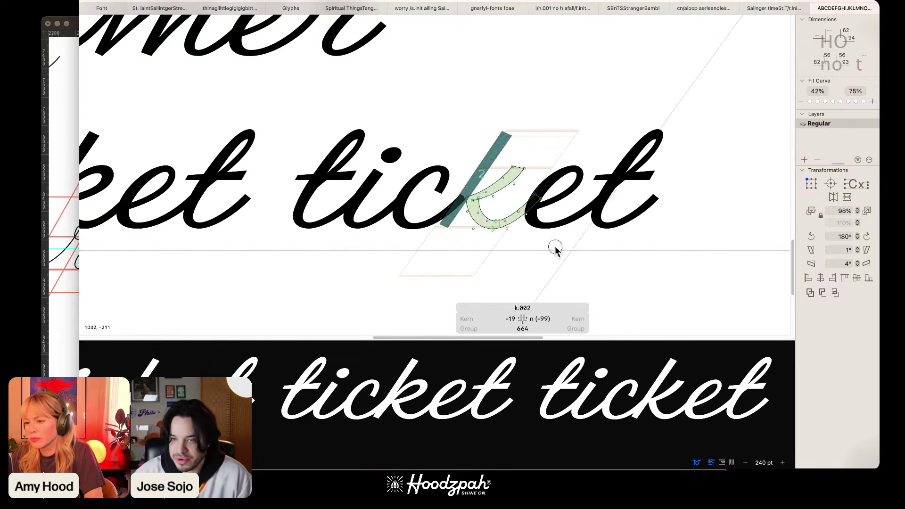
Step: Shift the selected nodes of k.002's lower leg and exit stroke 10 units left, centring them at X 534, Y 137, and update the right sidebearing
{"action": "left_click_drag", "start_coordinate": [571, 250], "coordinate": [490, 196]}
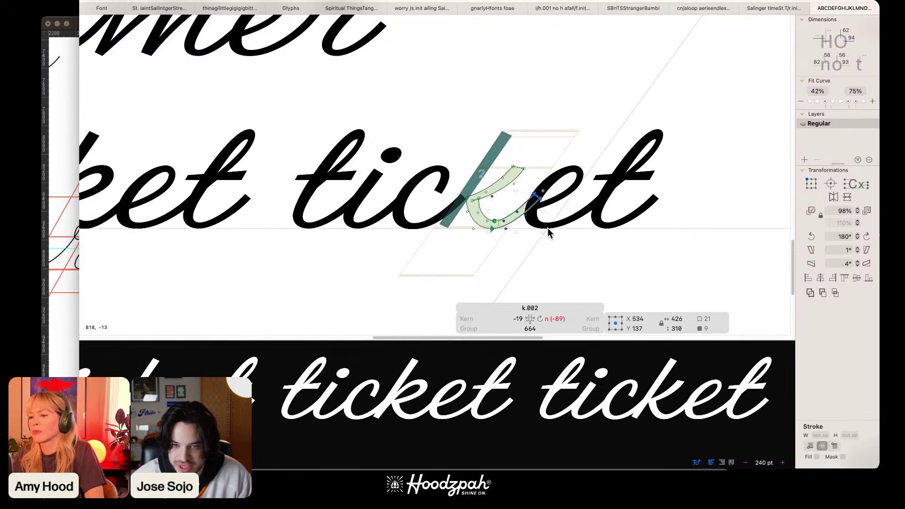
{"action": "key", "text": "super+z"}
{"action": "key", "text": "super+plus"}
{"action": "key", "text": "super+plus"}
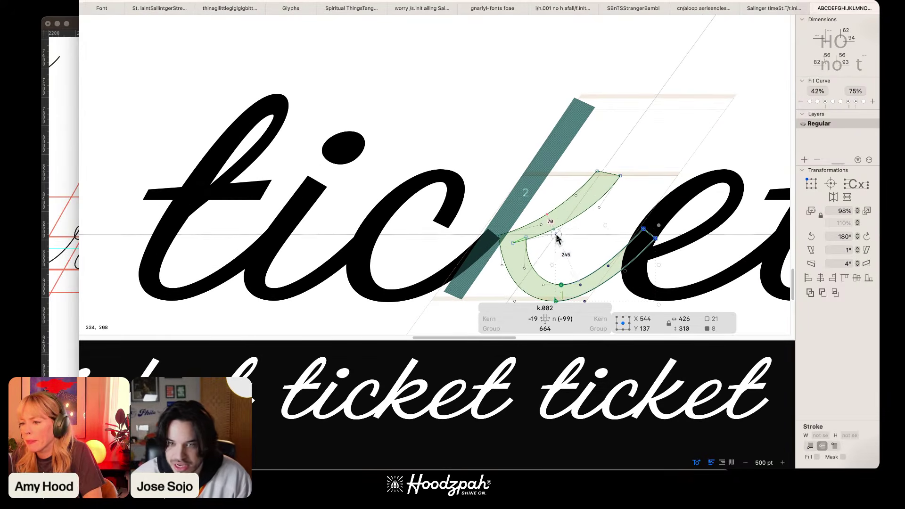
{"action": "key", "text": "shift+Left"}
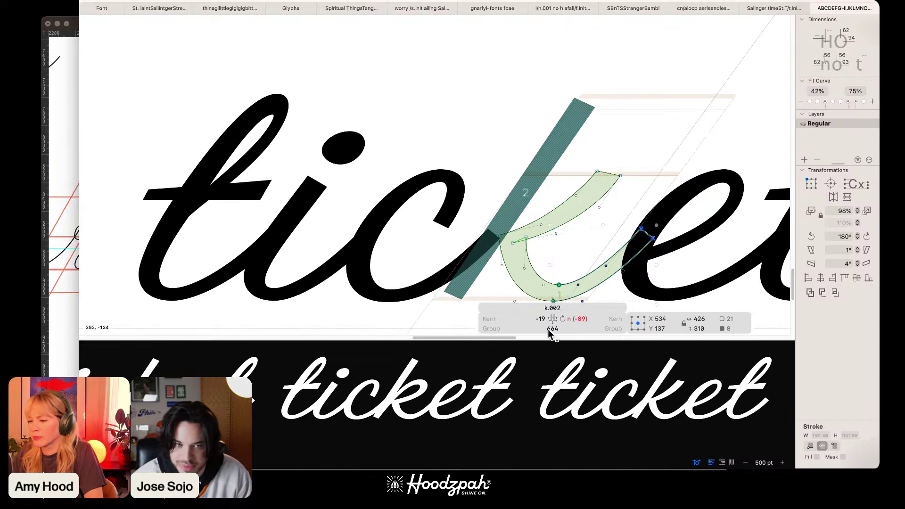
{"action": "left_click", "coordinate": [561, 321]}
{"action": "key", "text": "super+minus"}
{"action": "key", "text": "super+minus"}
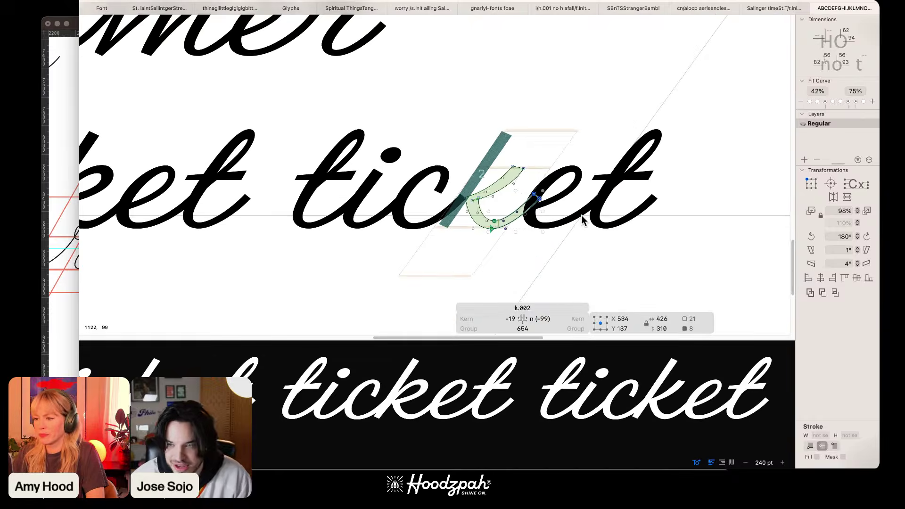
Step: Compare the narrowed k.002 with the other k forms across the three "ticket" samples
{"action": "key", "text": "super+minus"}
{"action": "key", "text": "Escape"}
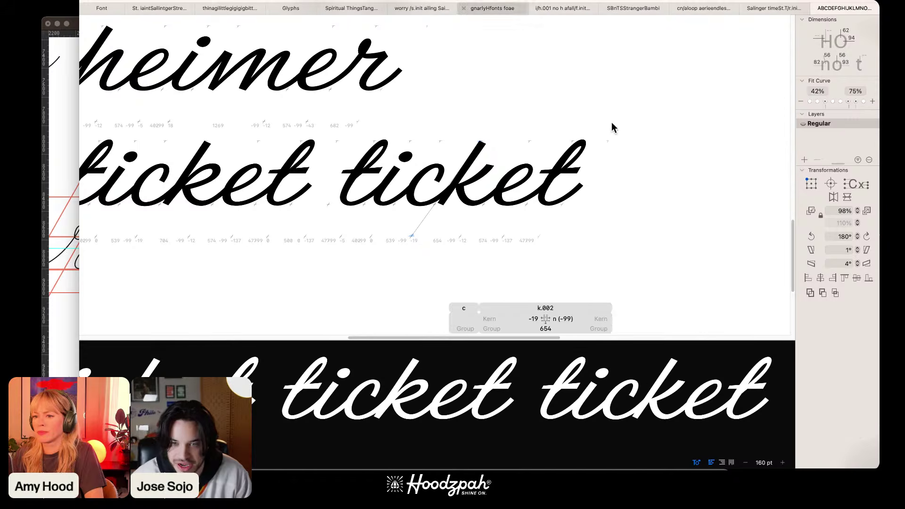
{"action": "key", "text": "t"}
{"action": "key", "text": "super+minus"}
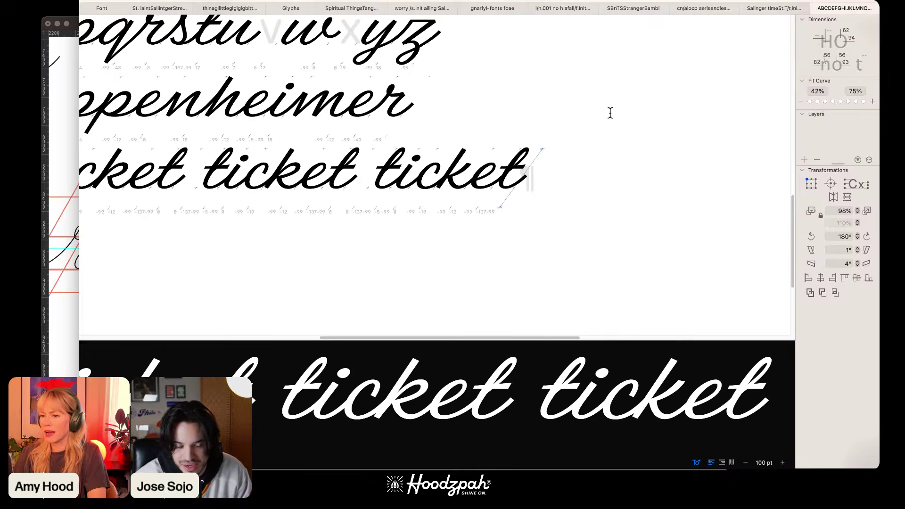
{"action": "key", "text": "super+plus"}
{"action": "key", "text": "super+plus"}
{"action": "key", "text": "super+plus"}
{"action": "left_click", "coordinate": [473, 179]}
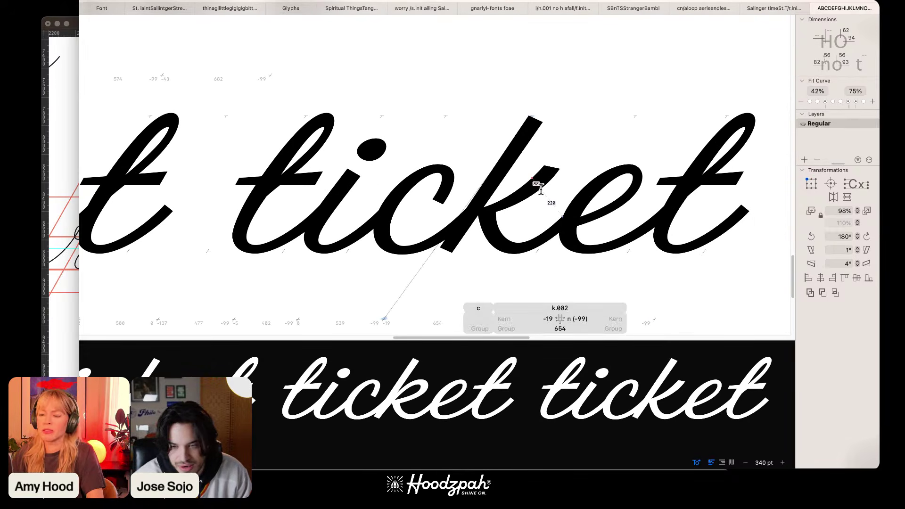
Step: Move k.002's exit-stroke end nodes and the adjoining lower curve handles 10 units left, centring the selection at X 577, Y 137
{"action": "key", "text": "Escape"}
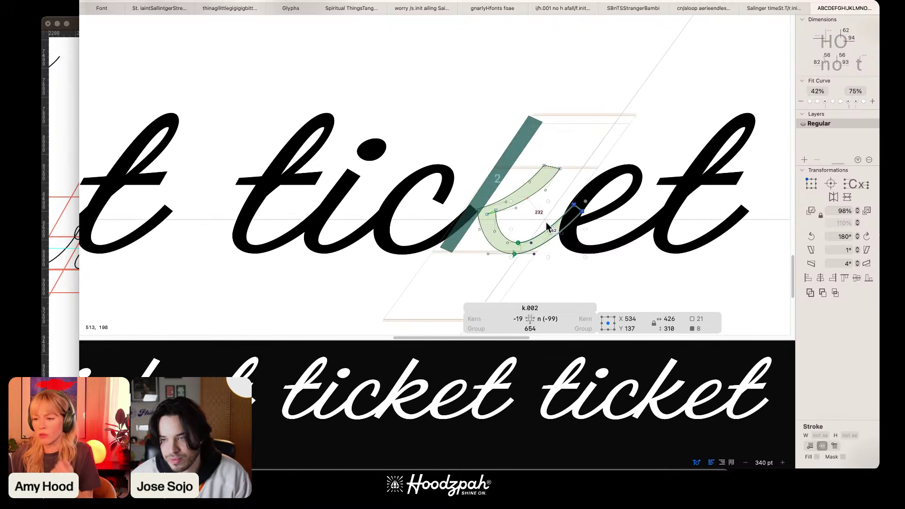
{"action": "left_click", "coordinate": [578, 207]}
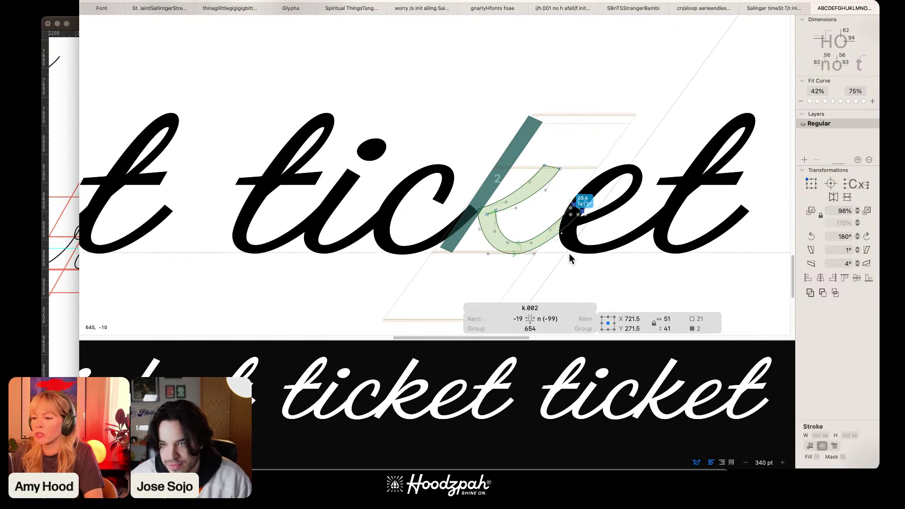
{"action": "left_click_drag", "start_coordinate": [527, 226], "coordinate": [521, 227]}
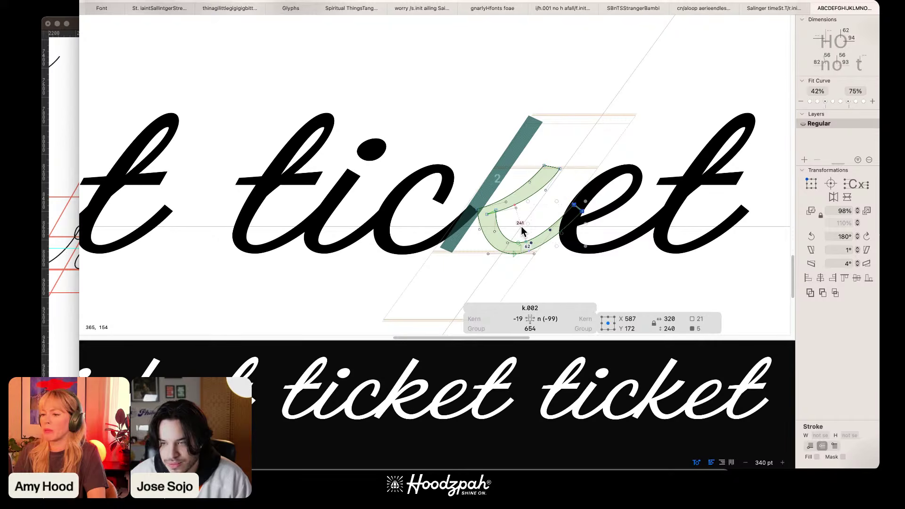
{"action": "left_click_drag", "start_coordinate": [567, 272], "coordinate": [529, 251]}
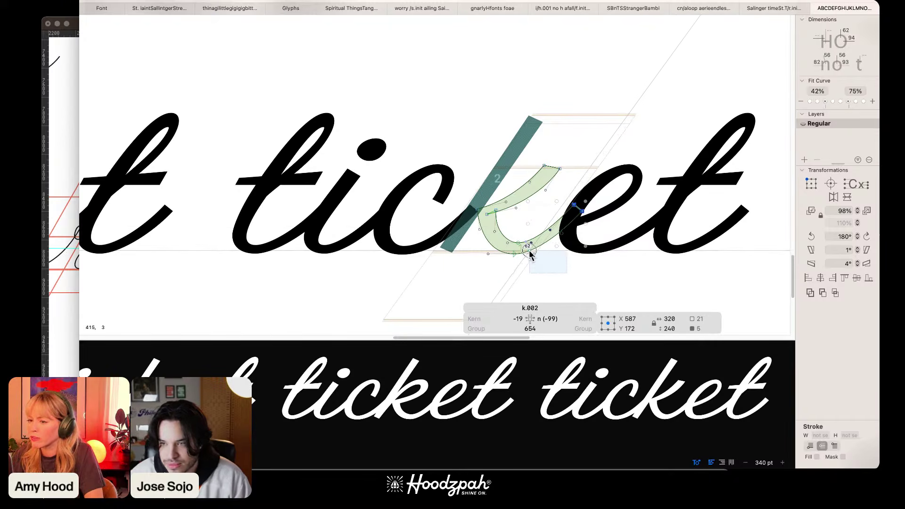
{"action": "left_click_drag", "start_coordinate": [616, 203], "coordinate": [527, 279]}
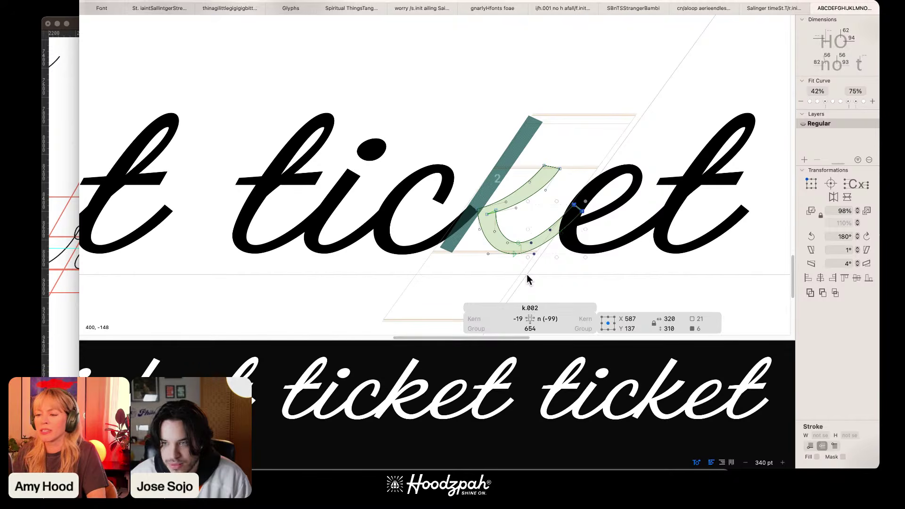
{"action": "key", "text": "shift+Left"}
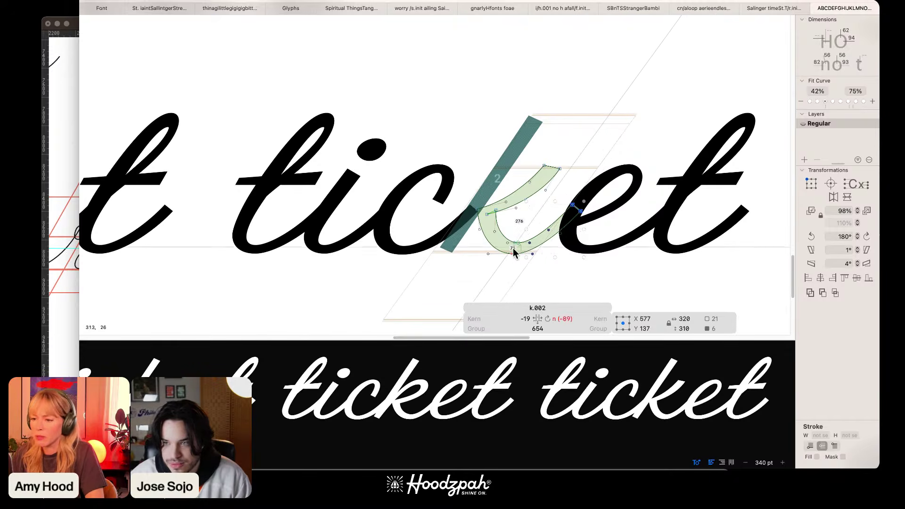
Step: Nudge the two bottom curve nodes of k.002's lower leg left, centring them at X 327, Y 17
{"action": "left_click_drag", "start_coordinate": [516, 261], "coordinate": [483, 242]}
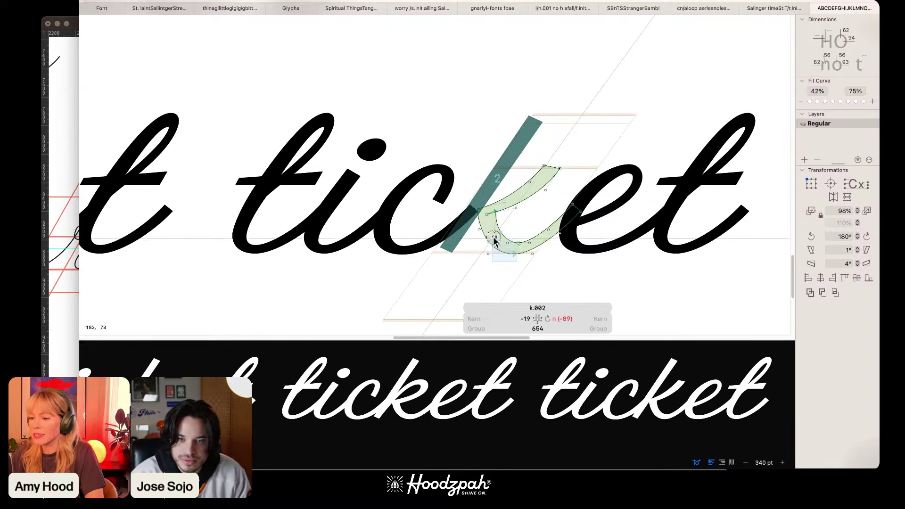
{"action": "left_click", "coordinate": [514, 254]}
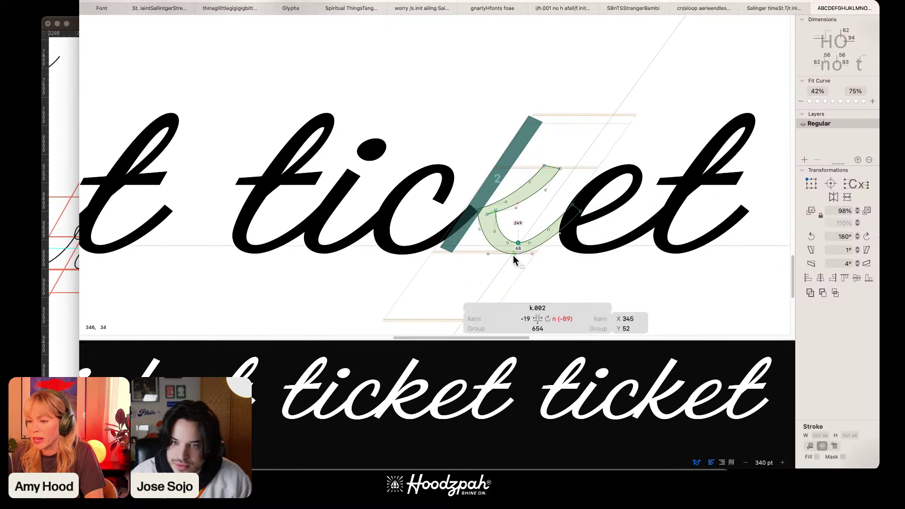
{"action": "key", "text": "Left"}
{"action": "key", "text": "Left"}
{"action": "key", "text": "Left"}
{"action": "key", "text": "Left"}
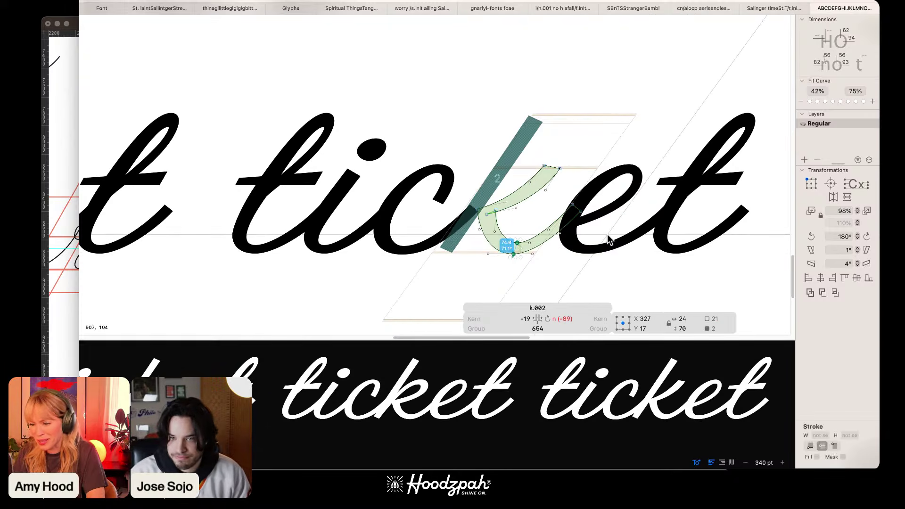
Step: Update k.002's right sidebearing to match its n-based spacing reference
{"action": "key", "text": "Escape"}
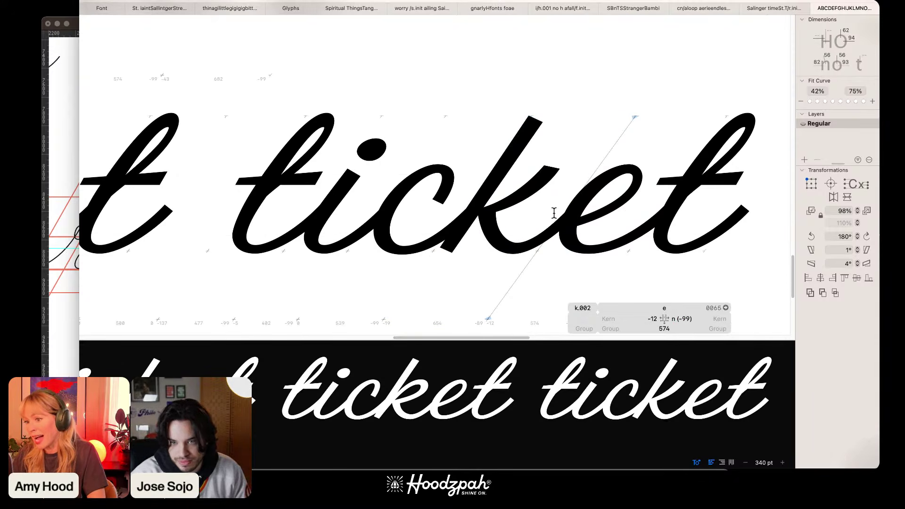
{"action": "left_click", "coordinate": [477, 185]}
{"action": "left_click", "coordinate": [577, 319]}
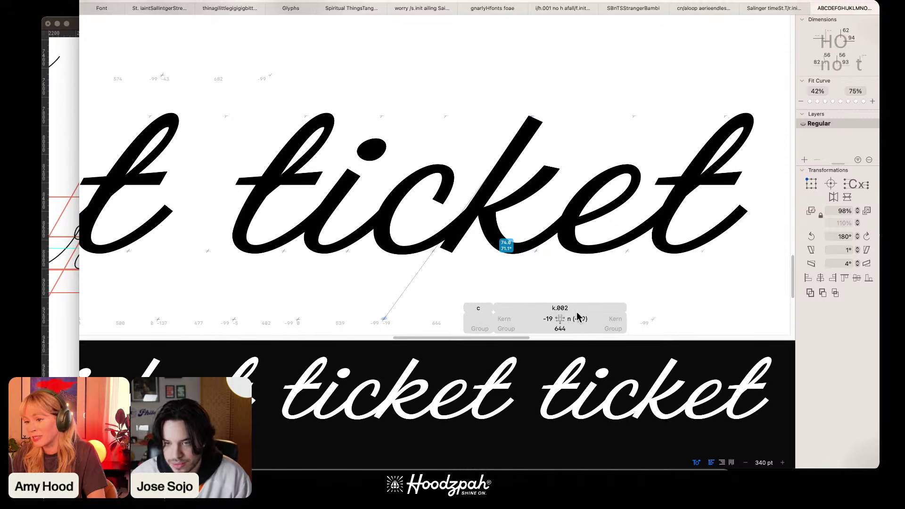
Step: Check k.002's spacing beside its neighbouring letters and the overall rhythm of the three "ticket" samples at several text sizes
{"action": "left_click", "coordinate": [589, 136]}
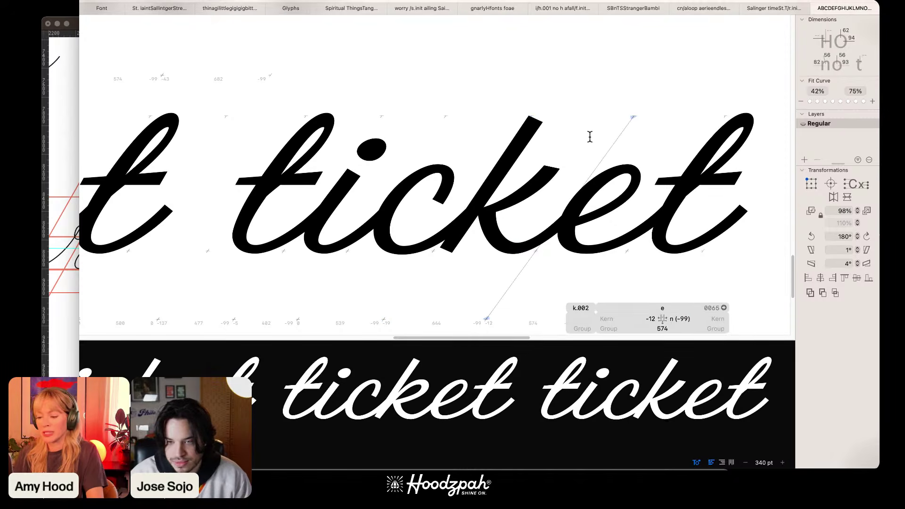
{"action": "key", "text": "super+minus"}
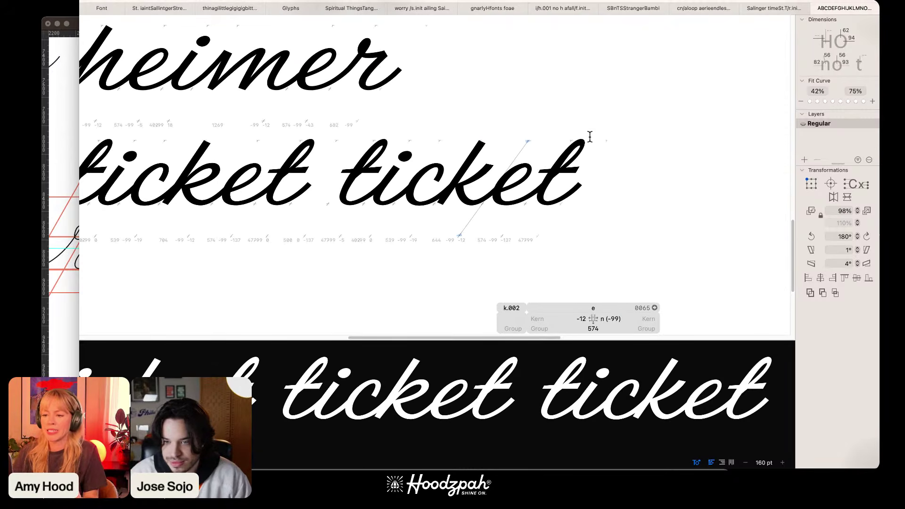
{"action": "left_click", "coordinate": [591, 141]}
{"action": "key", "text": "super+minus"}
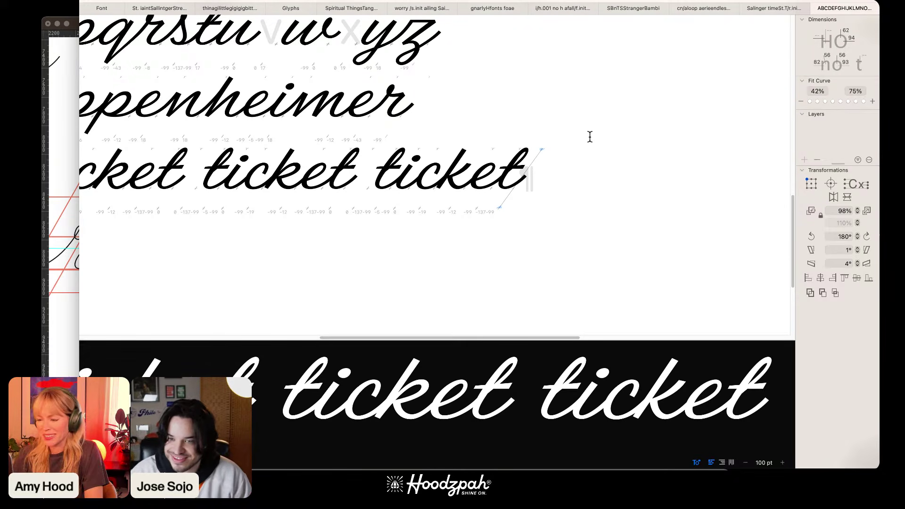
{"action": "scroll", "coordinate": [590, 137], "scroll_direction": "left", "scroll_amount": 5}
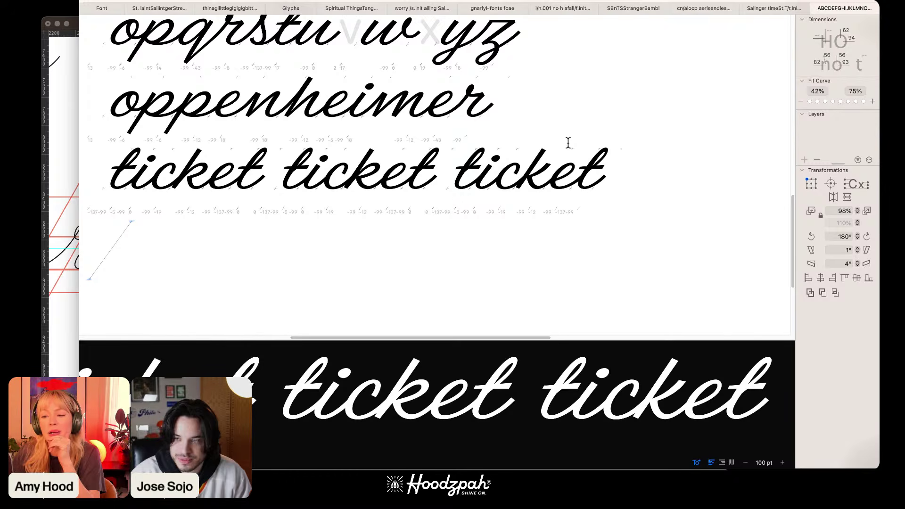
{"action": "key", "text": "super+plus"}
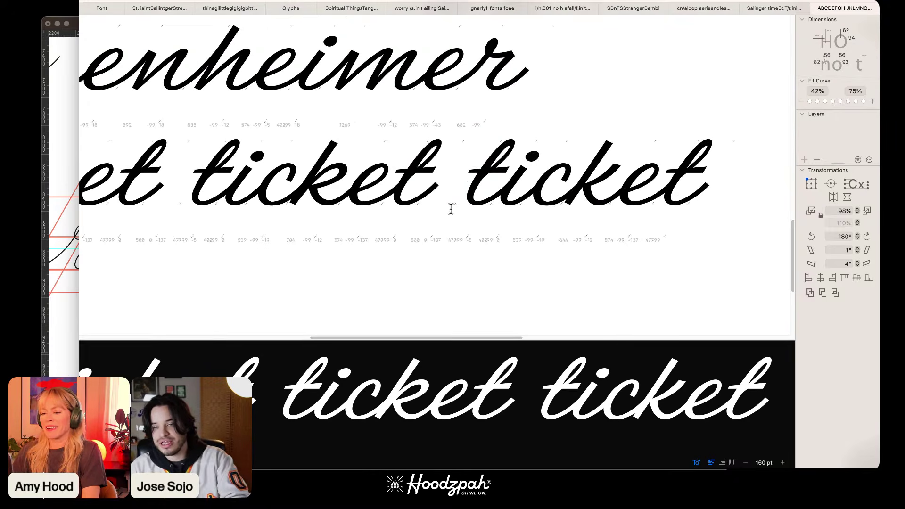
{"action": "left_click_drag", "start_coordinate": [476, 338], "coordinate": [417, 349]}
{"action": "key", "text": "super+minus"}
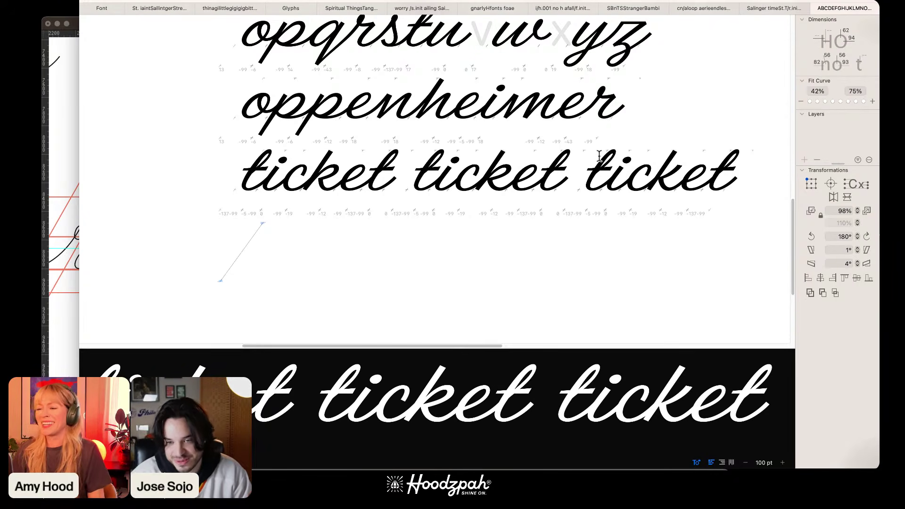
Step: Try a lowercase "a" on a new line below the three "ticket" samples and delete it
{"action": "left_click", "coordinate": [598, 157]}
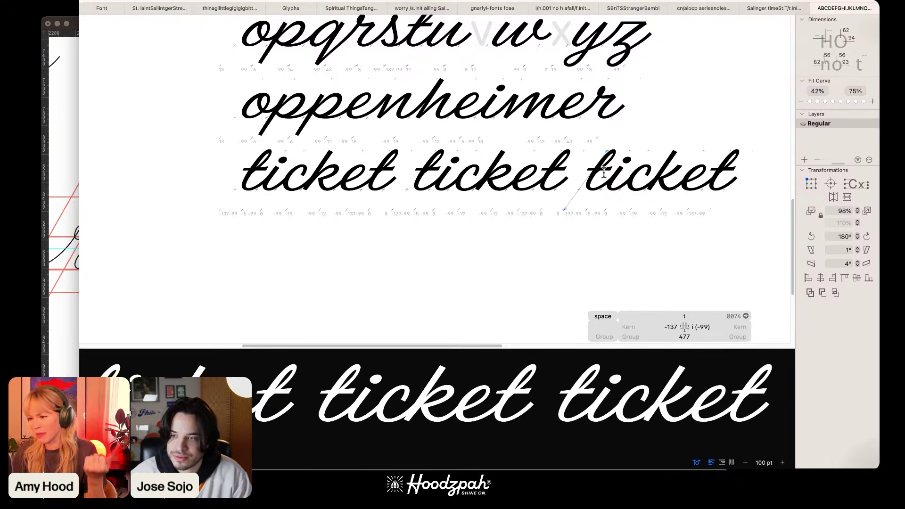
{"action": "left_click", "coordinate": [748, 172]}
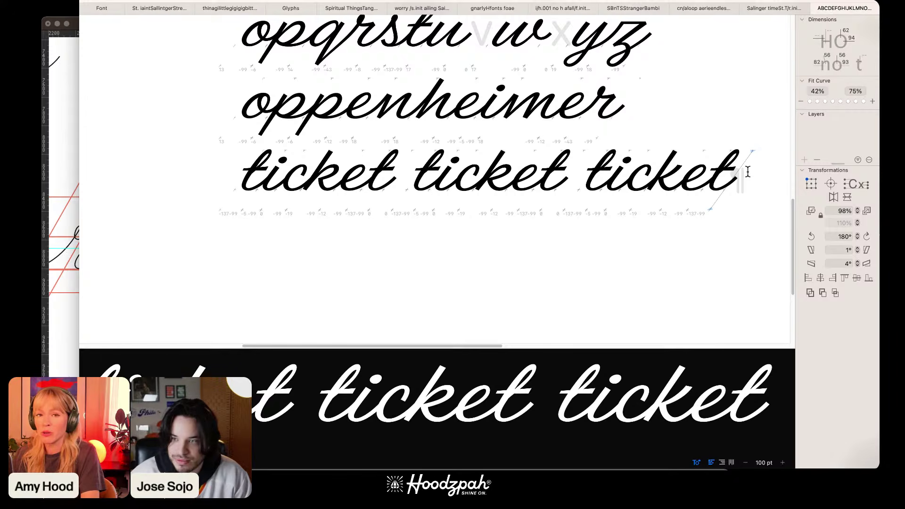
{"action": "key", "text": "Return"}
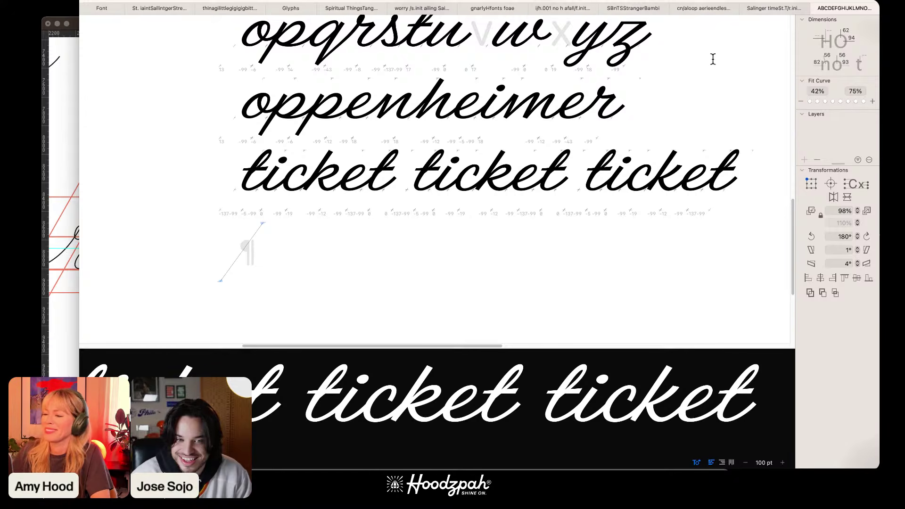
{"action": "left_click", "coordinate": [663, 94]}
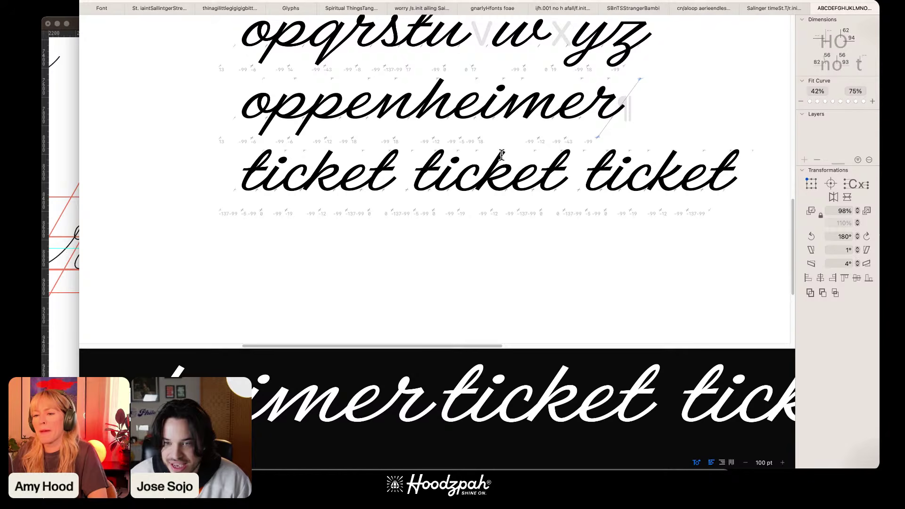
{"action": "left_click", "coordinate": [738, 163]}
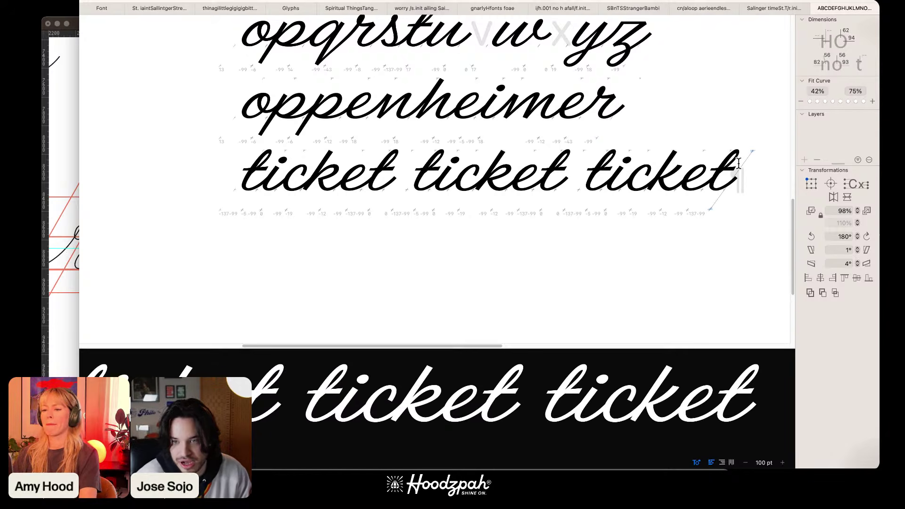
{"action": "key", "text": "Return"}
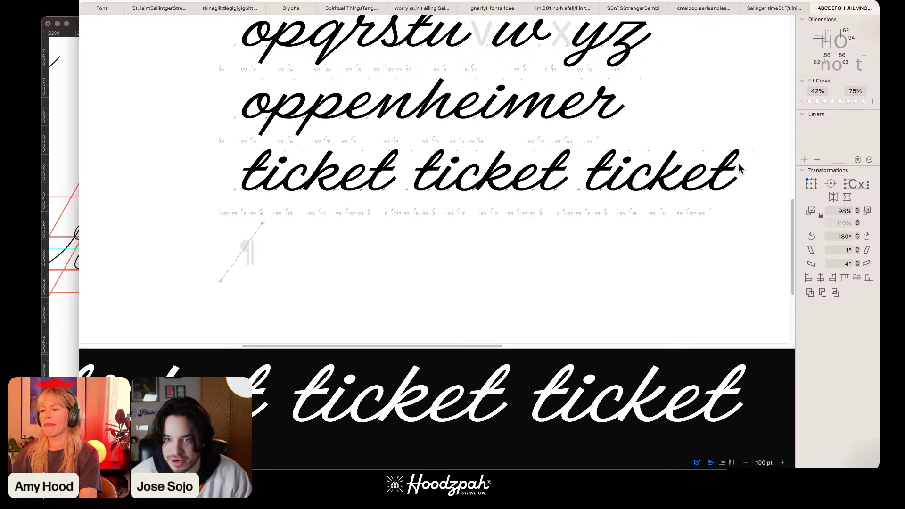
{"action": "type", "text": "a"}
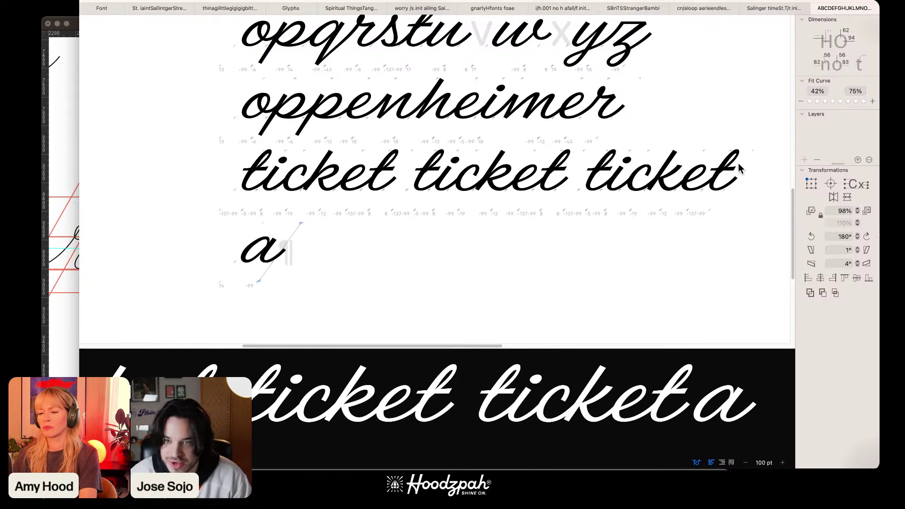
{"action": "key", "text": "BackSpace"}
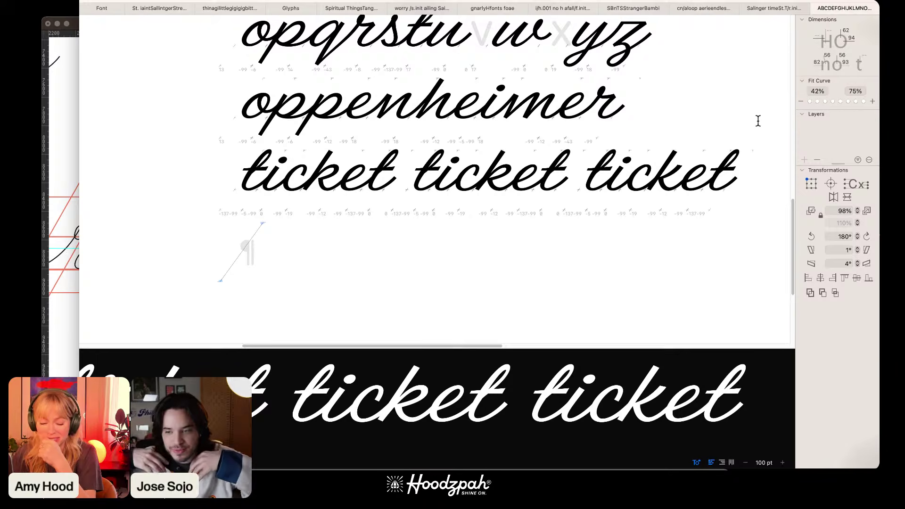
Step: Review the alphabet and "oppenheimer" sample lines, and compare k, k.001 and k.002 across the three "ticket" samples
{"action": "left_click", "coordinate": [763, 170]}
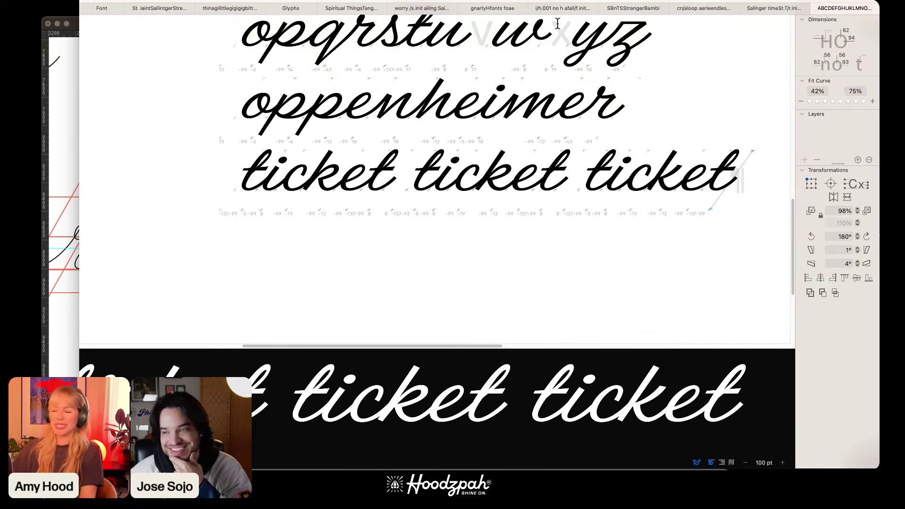
{"action": "scroll", "coordinate": [627, 125], "scroll_direction": "up", "scroll_amount": 3}
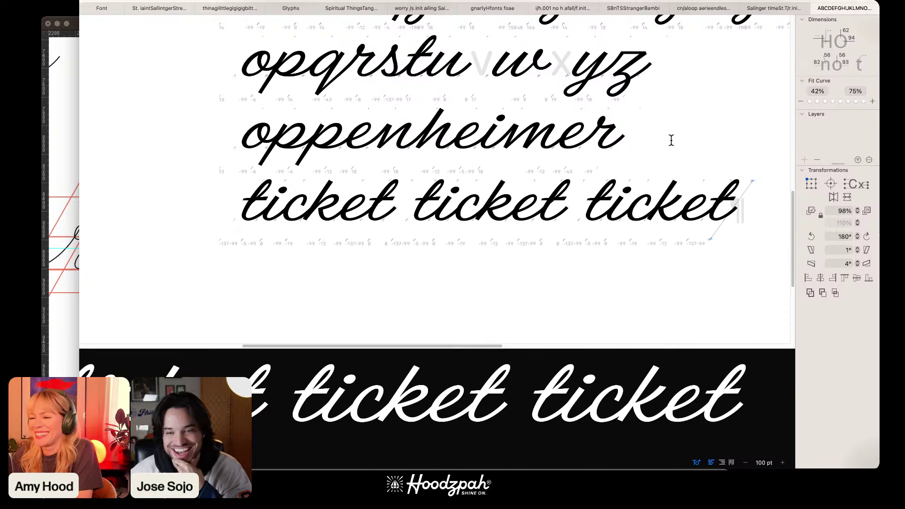
{"action": "scroll", "coordinate": [671, 140], "scroll_direction": "down", "scroll_amount": 1}
{"action": "scroll", "coordinate": [702, 176], "scroll_direction": "up", "scroll_amount": 6}
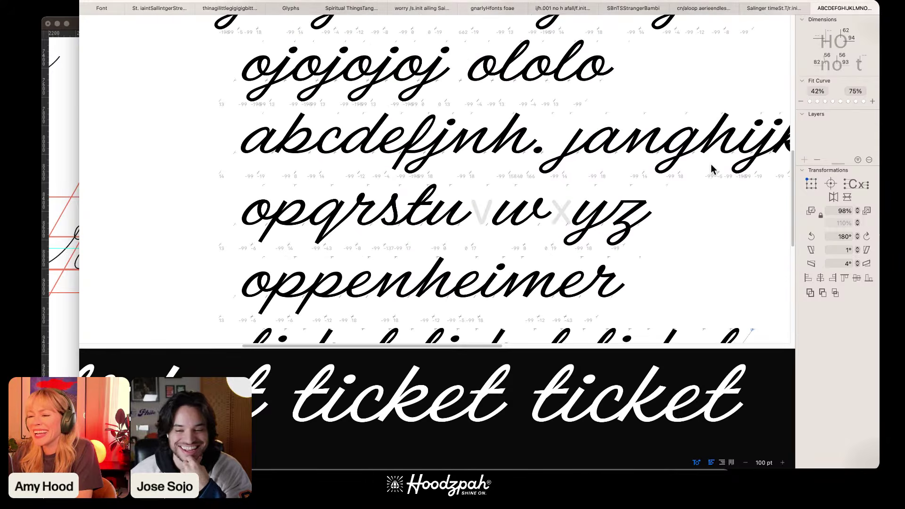
{"action": "scroll", "coordinate": [713, 169], "scroll_direction": "down", "scroll_amount": 3}
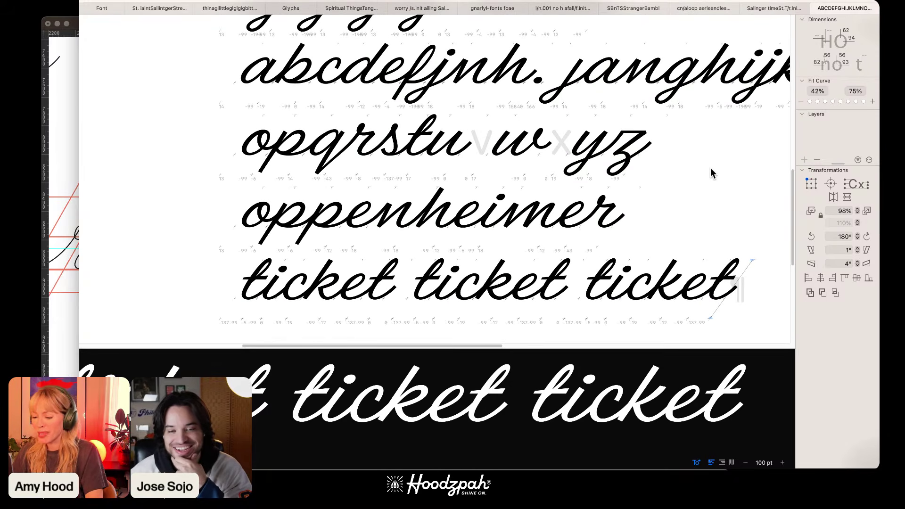
{"action": "key", "text": "super+plus"}
{"action": "scroll", "coordinate": [669, 150], "scroll_direction": "down", "scroll_amount": 4}
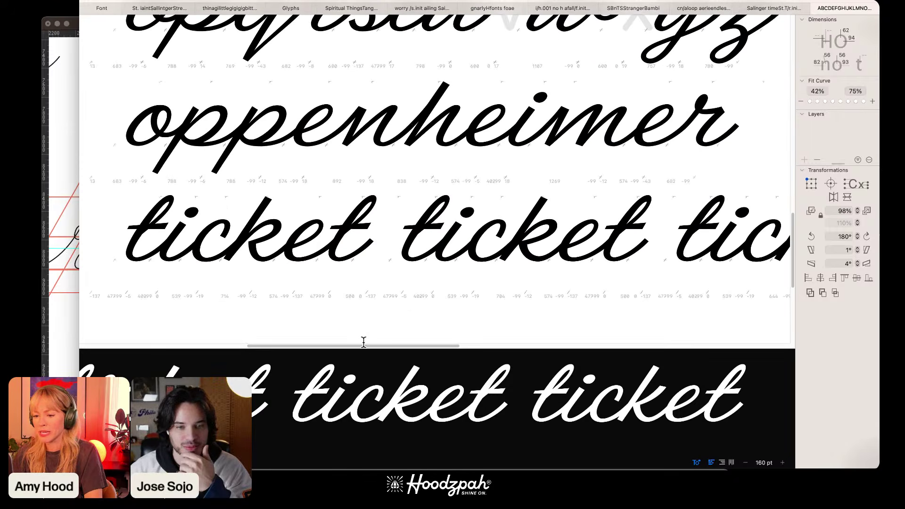
{"action": "mouse_move", "coordinate": [364, 345]}
{"action": "left_mouse_down"}
{"action": "mouse_move", "coordinate": [383, 347]}
{"action": "mouse_move", "coordinate": [361, 344]}
{"action": "left_mouse_up"}
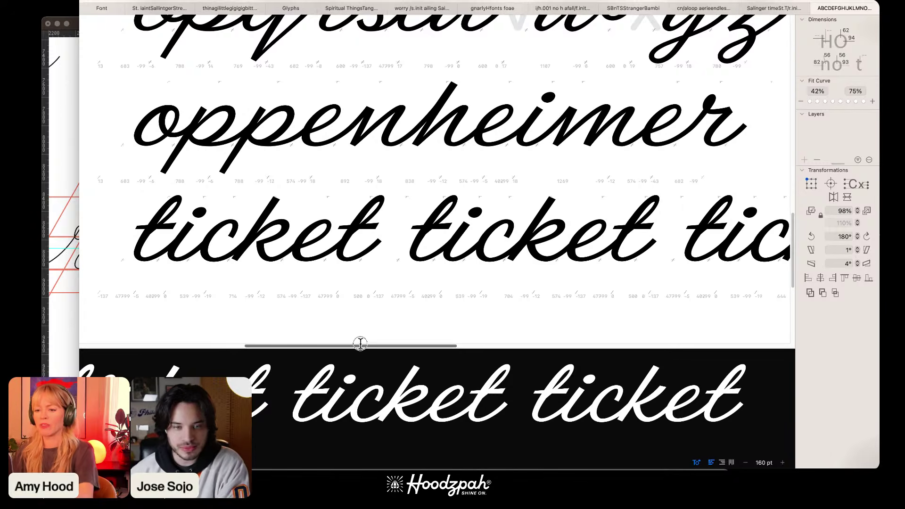
{"action": "left_click", "coordinate": [234, 229]}
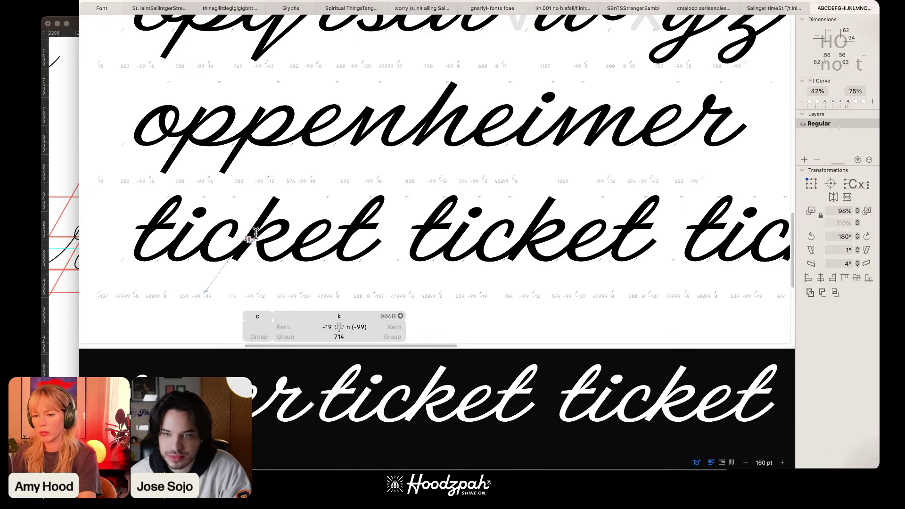
{"action": "left_click", "coordinate": [521, 237]}
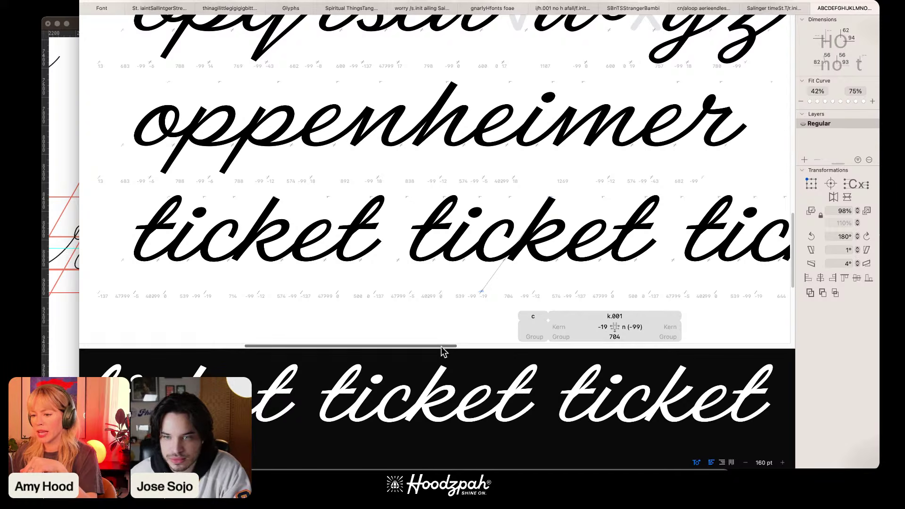
{"action": "left_click_drag", "start_coordinate": [441, 348], "coordinate": [510, 347]}
{"action": "left_click", "coordinate": [723, 223]}
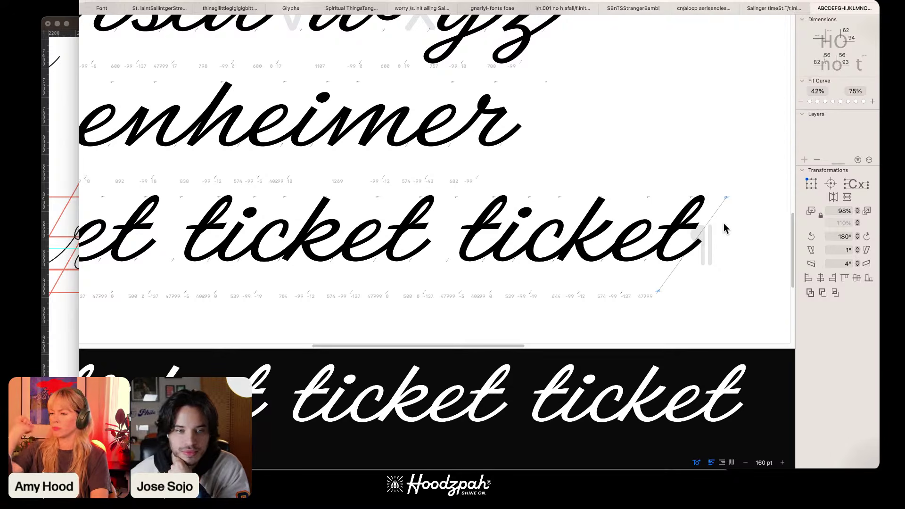
{"action": "key", "text": "super+minus"}
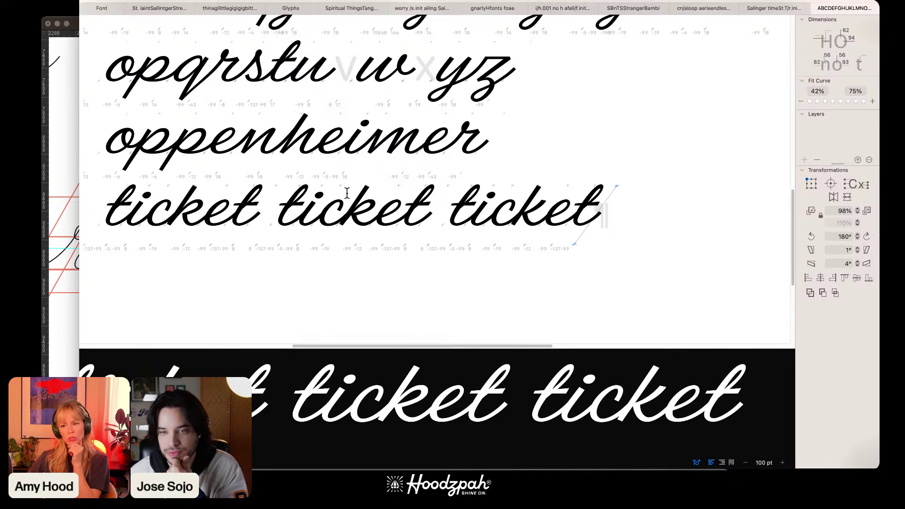
Step: Open k.001 in the middle "ticket" for outline editing and raise the lower loop stroke's inner end node to about X 178, Y 211
{"action": "key", "text": "super+plus"}
{"action": "key", "text": "super+plus"}
{"action": "key", "text": "super+plus"}
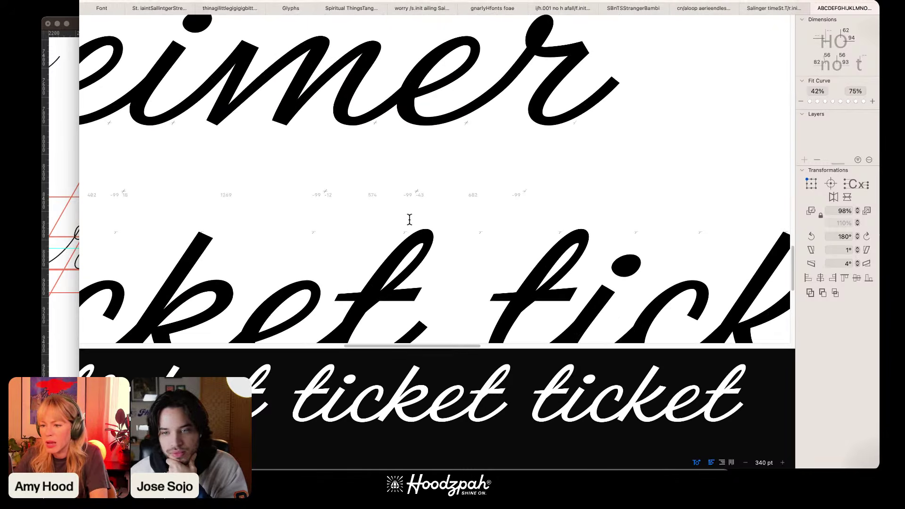
{"action": "double_click", "coordinate": [208, 310]}
{"action": "scroll", "coordinate": [340, 214], "scroll_direction": "left", "scroll_amount": 5}
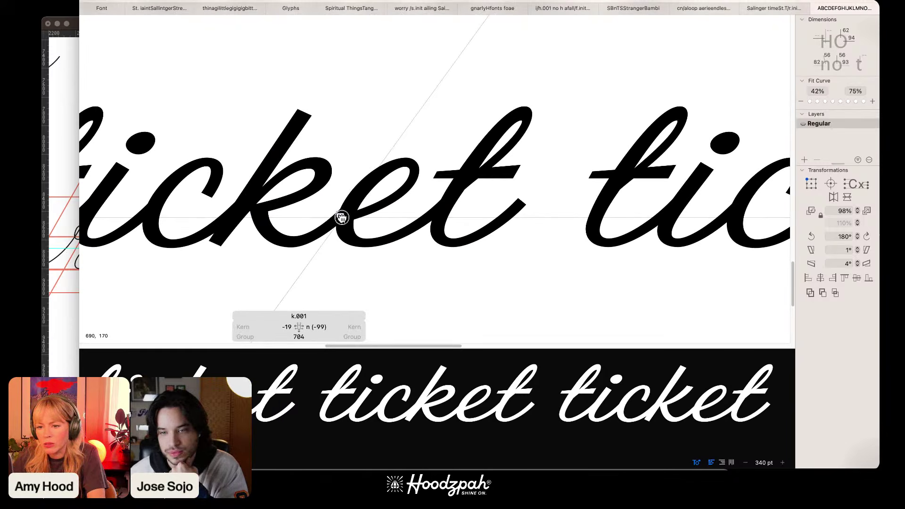
{"action": "scroll", "coordinate": [275, 216], "scroll_direction": "up", "scroll_amount": 4}
{"action": "scroll", "coordinate": [275, 216], "scroll_direction": "left", "scroll_amount": 5}
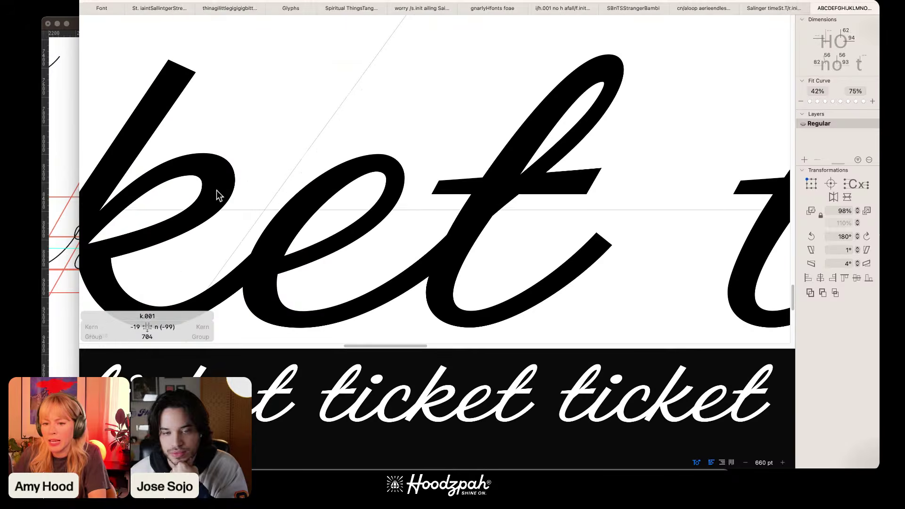
{"action": "left_click", "coordinate": [316, 193]}
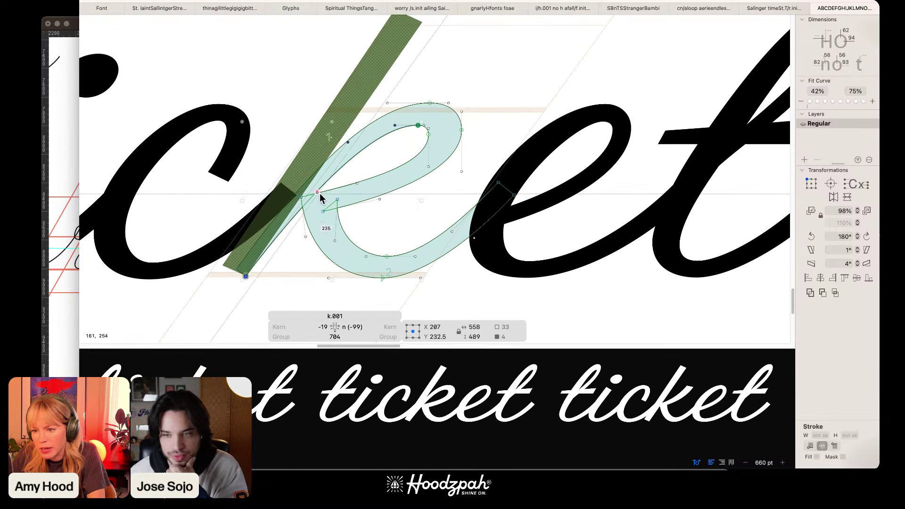
{"action": "left_click", "coordinate": [323, 210]}
{"action": "left_click", "coordinate": [322, 211]}
{"action": "left_click_drag", "start_coordinate": [323, 211], "coordinate": [323, 207]}
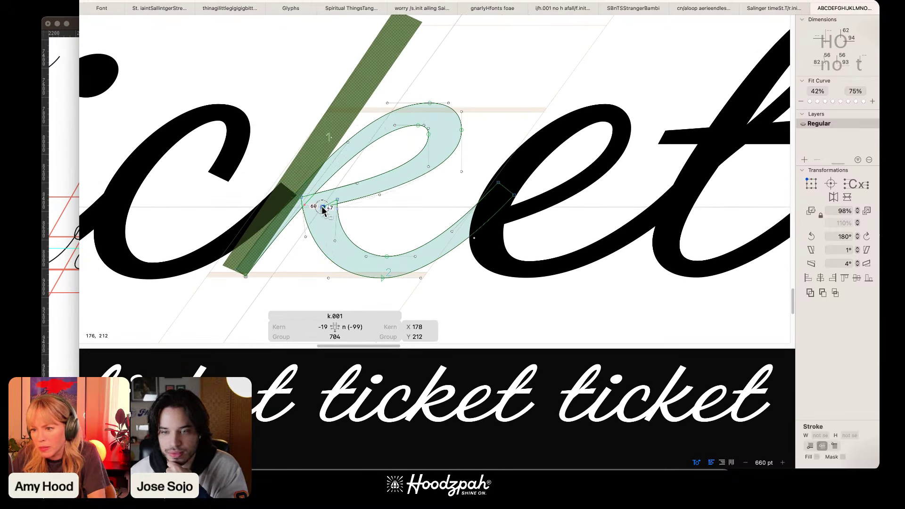
Step: Lower k.001's left node where the loop meets the lower leg to X 107, Y 239
{"action": "key", "text": "space"}
{"action": "key", "text": "super+plus"}
{"action": "key", "text": "super+plus"}
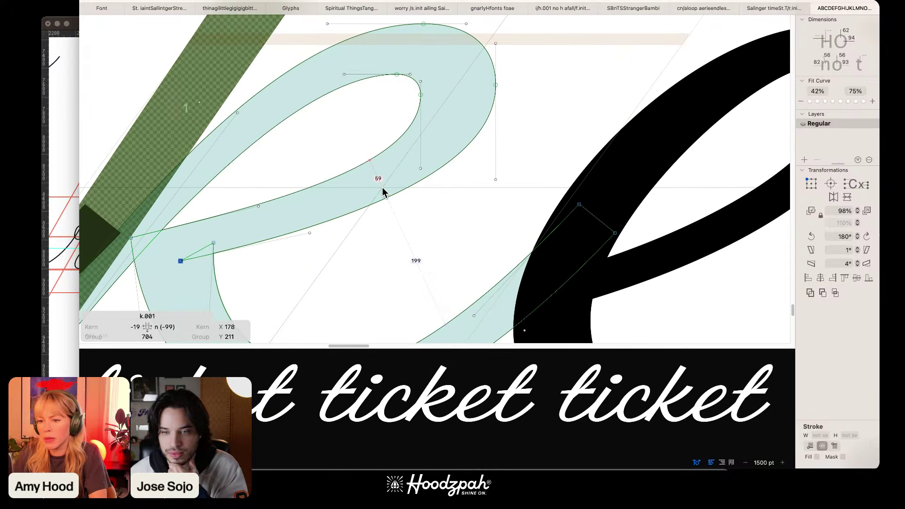
{"action": "key", "text": "space"}
{"action": "left_click_drag", "start_coordinate": [369, 225], "coordinate": [497, 201]}
{"action": "left_click_drag", "start_coordinate": [262, 213], "coordinate": [260, 217]}
Step: Measure the thickness of the adjoining e's lower loop stroke for comparison with k.001
{"action": "key", "text": "space"}
{"action": "left_click_drag", "start_coordinate": [784, 245], "coordinate": [598, 224]}
{"action": "double_click", "coordinate": [599, 224]}
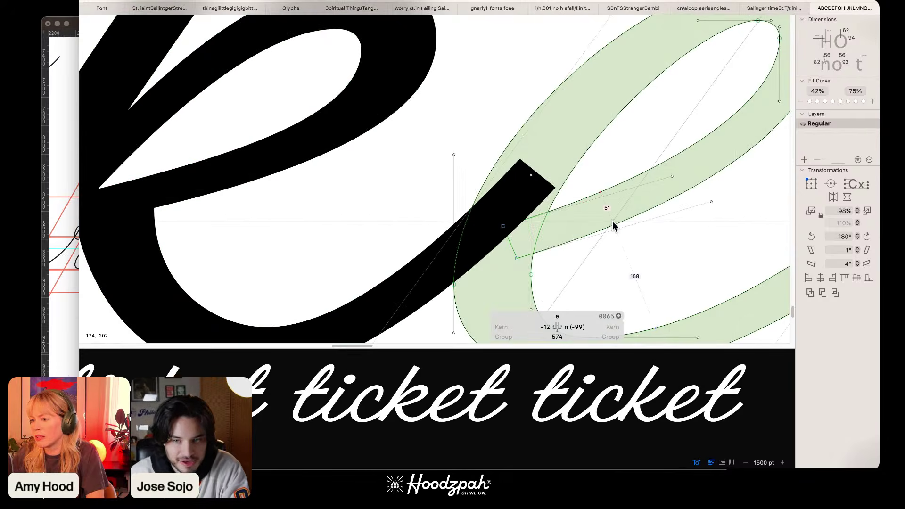
{"action": "double_click", "coordinate": [207, 194]}
Step: Raise k.001's left junction node to X 107, Y 242 to thicken the lower loop stroke, and finish outline editing
{"action": "key", "text": "space"}
{"action": "left_click_drag", "start_coordinate": [93, 192], "coordinate": [156, 188]}
{"action": "left_click", "coordinate": [136, 192]}
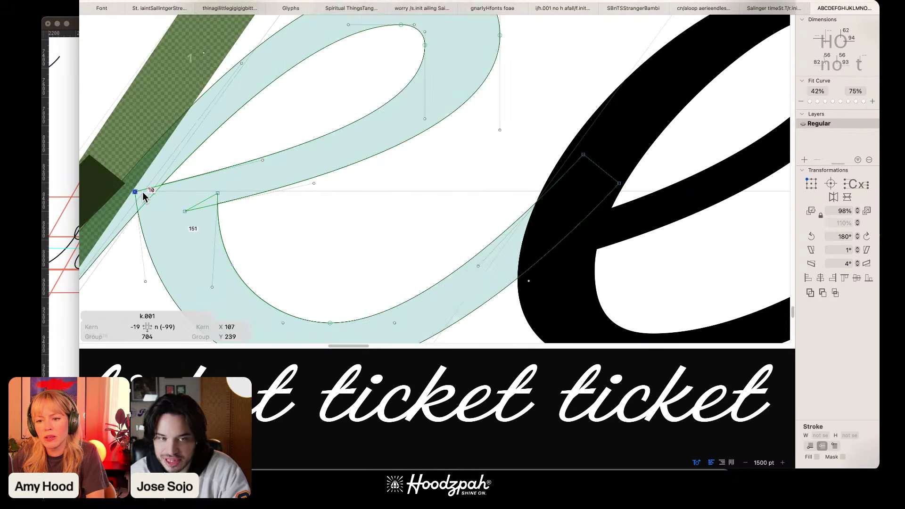
{"action": "key", "text": "Up"}
{"action": "key", "text": "Up"}
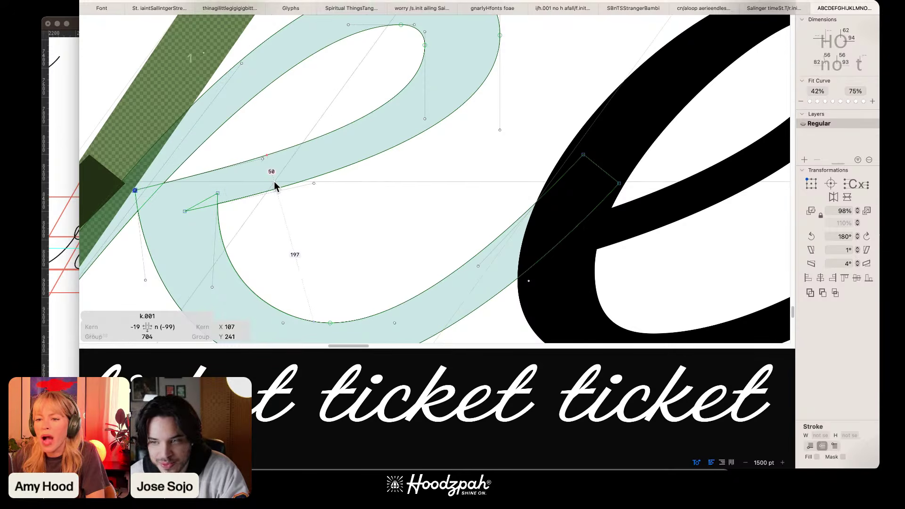
{"action": "key", "text": "Up"}
{"action": "key", "text": "super+minus"}
{"action": "key", "text": "super+minus"}
{"action": "key", "text": "super+minus"}
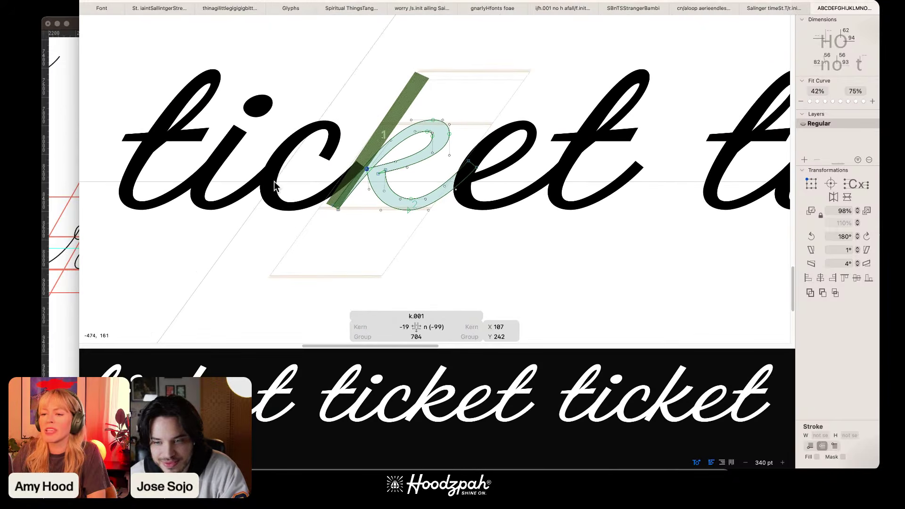
{"action": "key", "text": "Escape"}
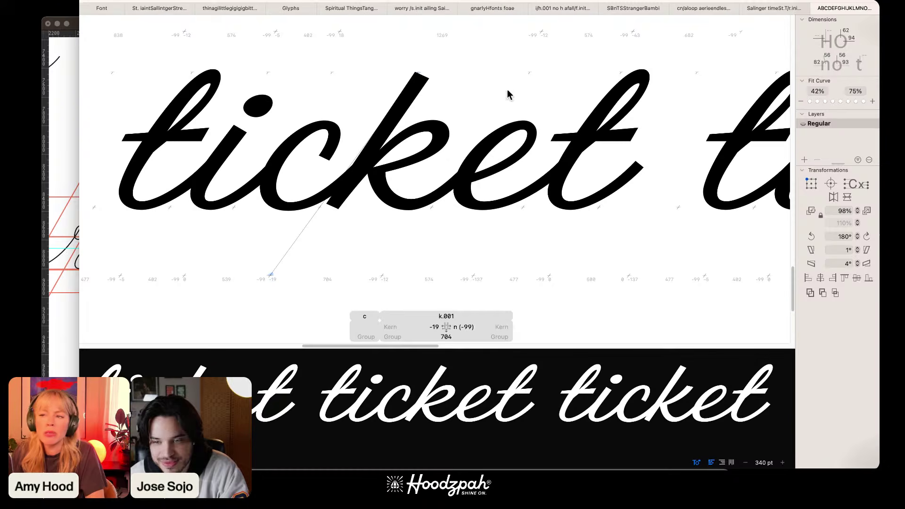
Step: Examine the three "ticket" samples at reduced and enlarged sizes, comparing the k variants with the surrounding lowercase lines
{"action": "key", "text": "super+minus"}
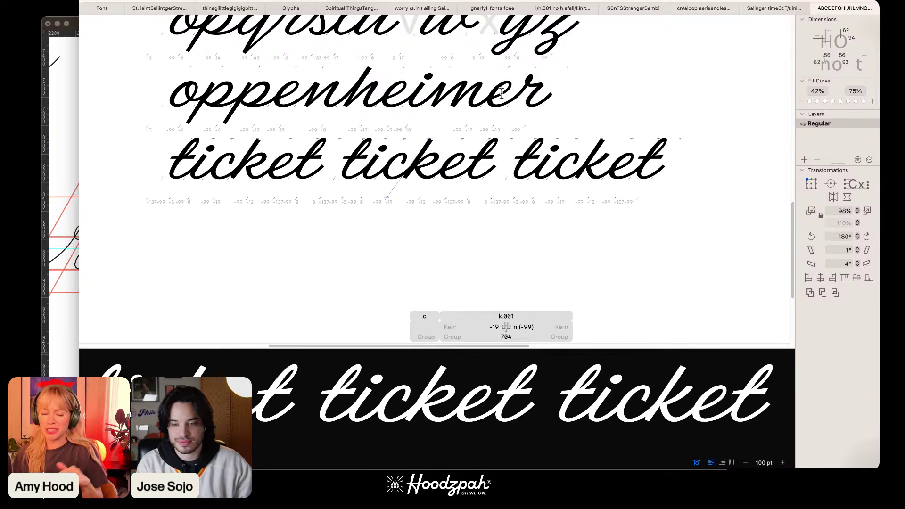
{"action": "left_click", "coordinate": [591, 152]}
{"action": "left_click", "coordinate": [675, 164]}
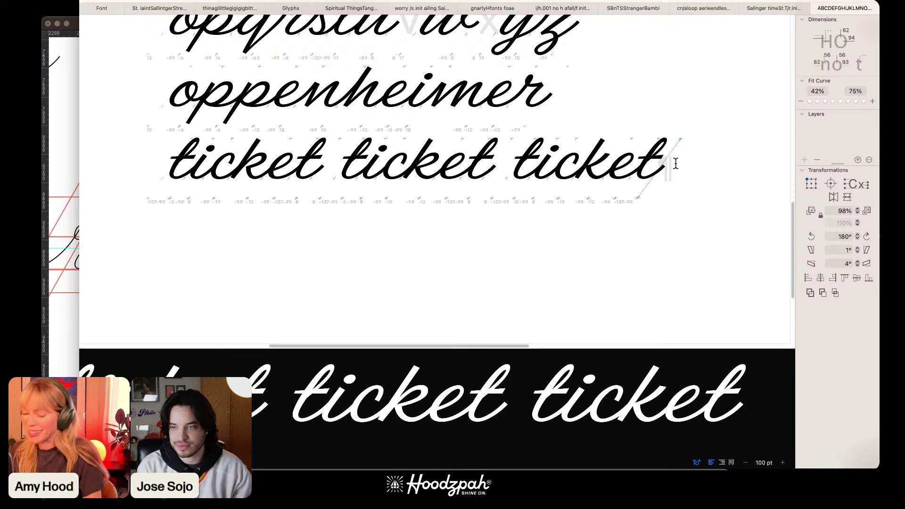
{"action": "key", "text": "super+minus"}
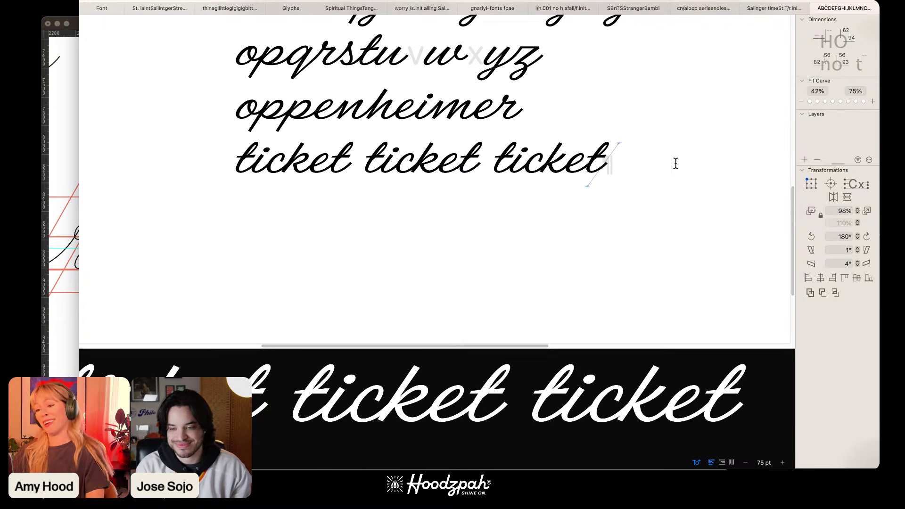
{"action": "scroll", "coordinate": [663, 126], "scroll_direction": "up", "scroll_amount": 5}
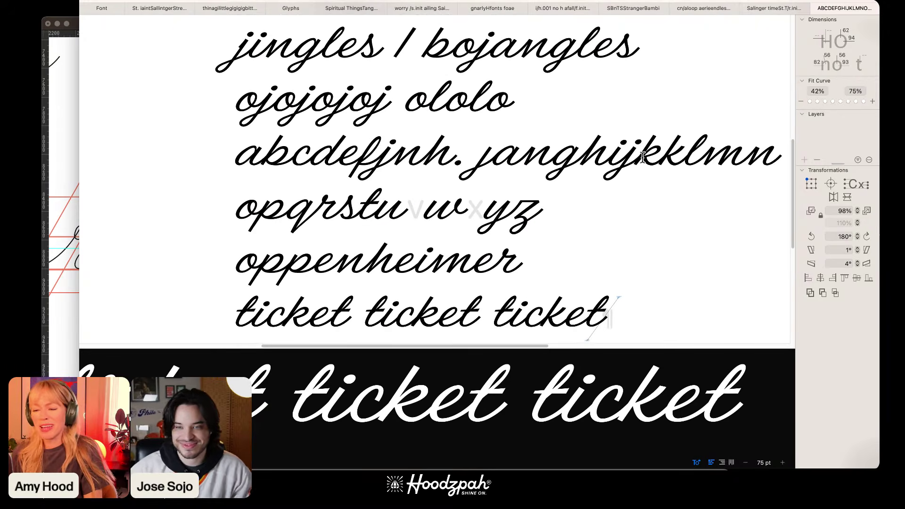
{"action": "scroll", "coordinate": [643, 162], "scroll_direction": "down", "scroll_amount": 2}
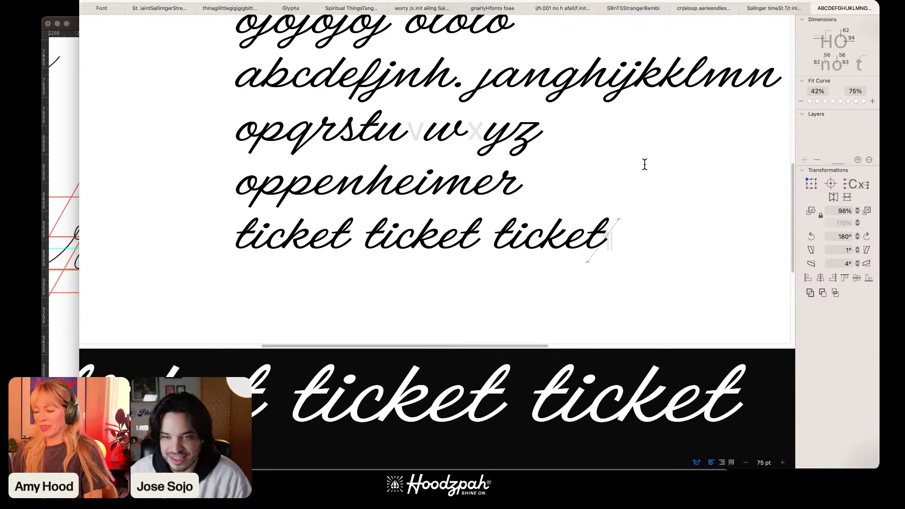
{"action": "key", "text": "super+equal"}
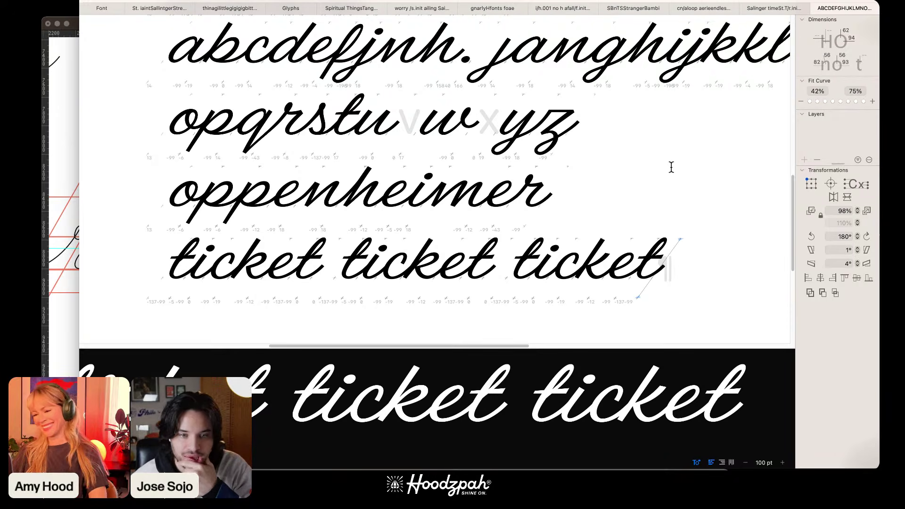
{"action": "key", "text": "super+plus"}
{"action": "scroll", "coordinate": [609, 226], "scroll_direction": "down", "scroll_amount": 2}
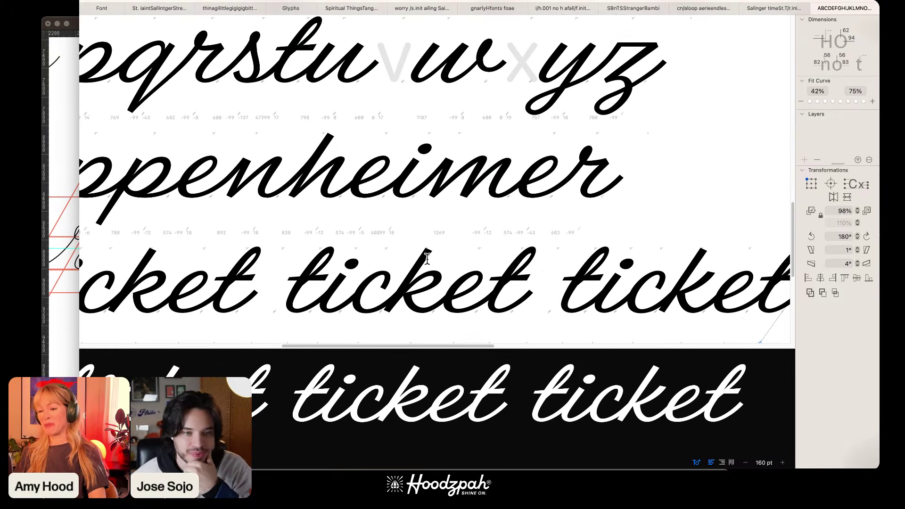
Step: Rename the default k glyph in the first "ticket" to k.003
{"action": "left_click", "coordinate": [432, 283]}
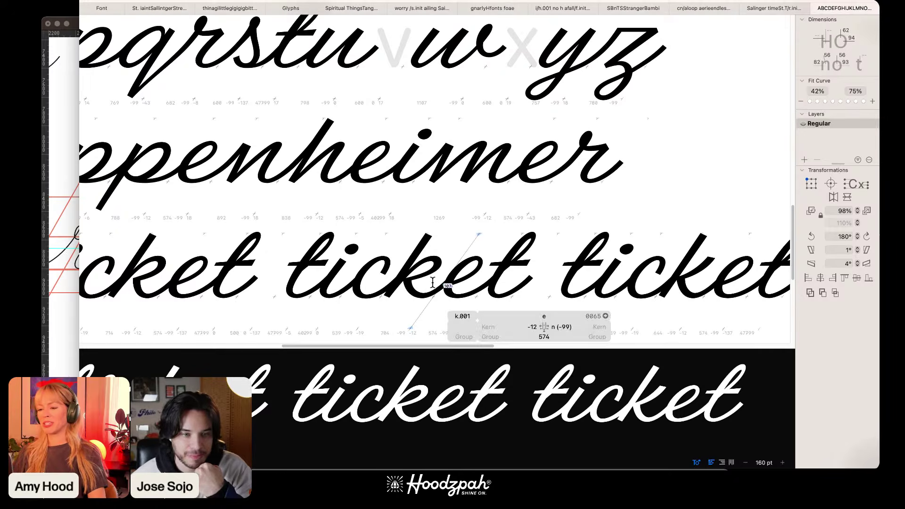
{"action": "double_click", "coordinate": [432, 283]}
{"action": "double_click", "coordinate": [156, 282]}
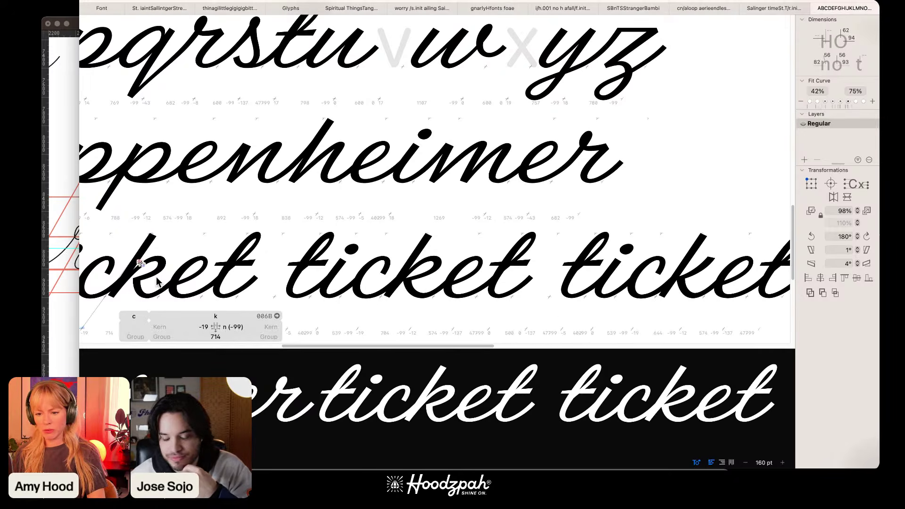
{"action": "left_click", "coordinate": [229, 316]}
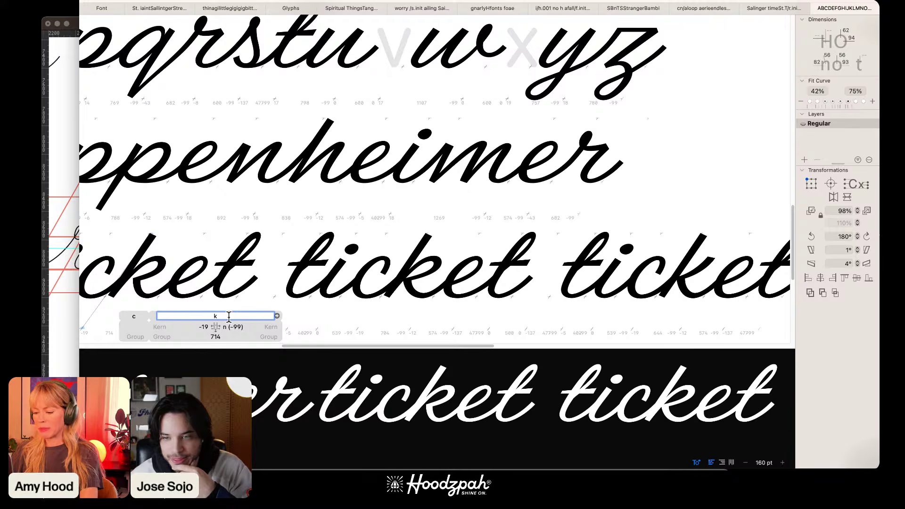
{"action": "type", "text": ".003"}
{"action": "key", "text": "Return"}
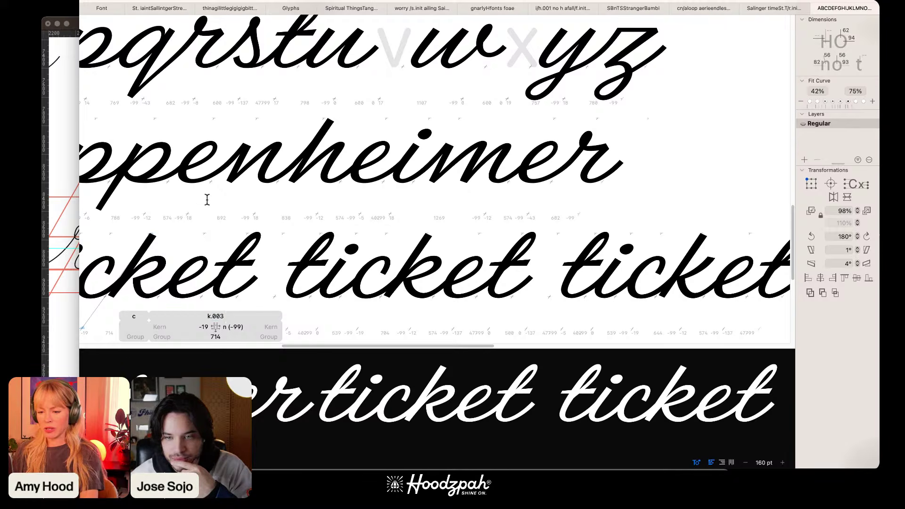
Step: Rename the k.001 glyph in the middle "ticket" to k so it serves as the default letter
{"action": "left_click", "coordinate": [399, 282]}
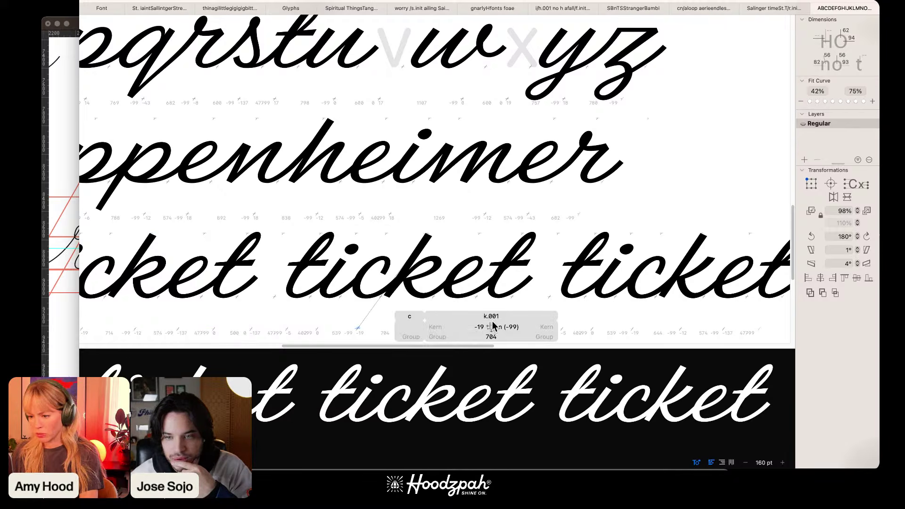
{"action": "left_click", "coordinate": [491, 315]}
{"action": "key", "text": "BackSpace"}
{"action": "key", "text": "Return"}
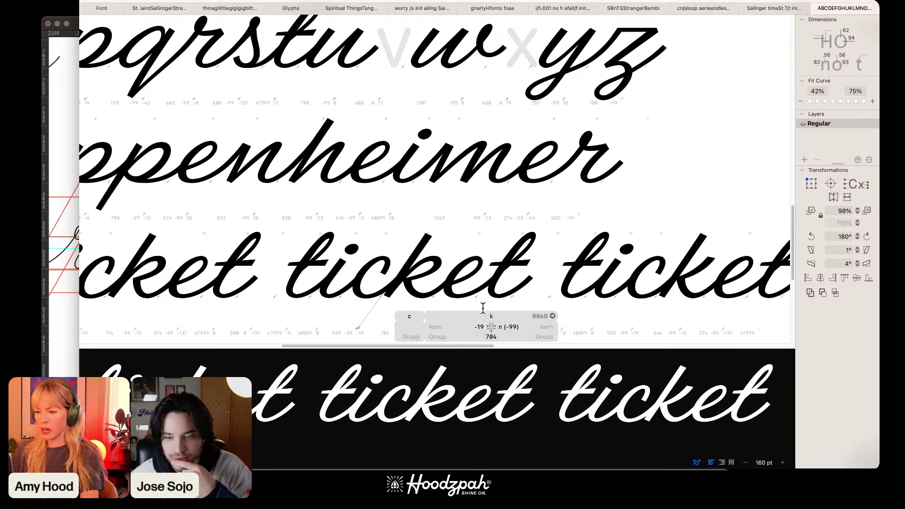
Step: Review the new default k in the alphabet and "ticket" sample lines at small text sizes
{"action": "left_click", "coordinate": [460, 264]}
{"action": "key", "text": "super+minus"}
{"action": "key", "text": "super+minus"}
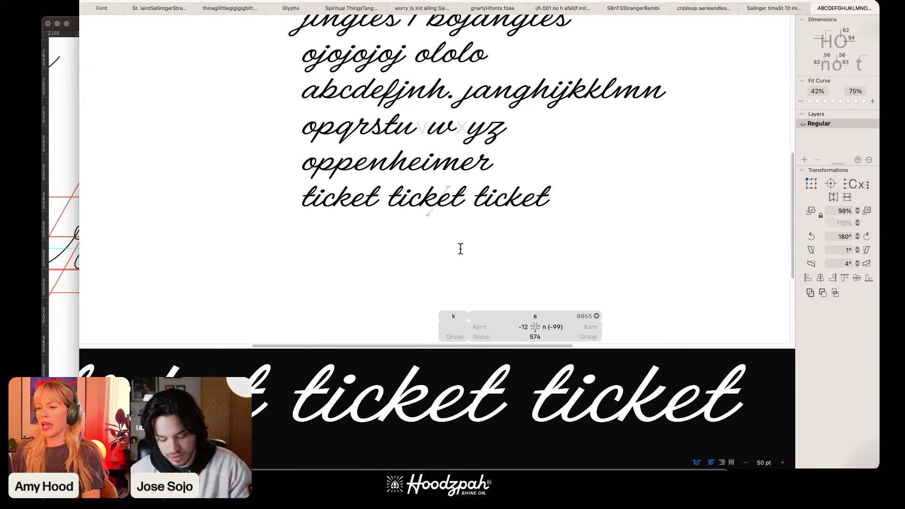
{"action": "left_click", "coordinate": [534, 154]}
{"action": "scroll", "coordinate": [537, 130], "scroll_direction": "up", "scroll_amount": 2}
{"action": "scroll", "coordinate": [537, 129], "scroll_direction": "up", "scroll_amount": 5}
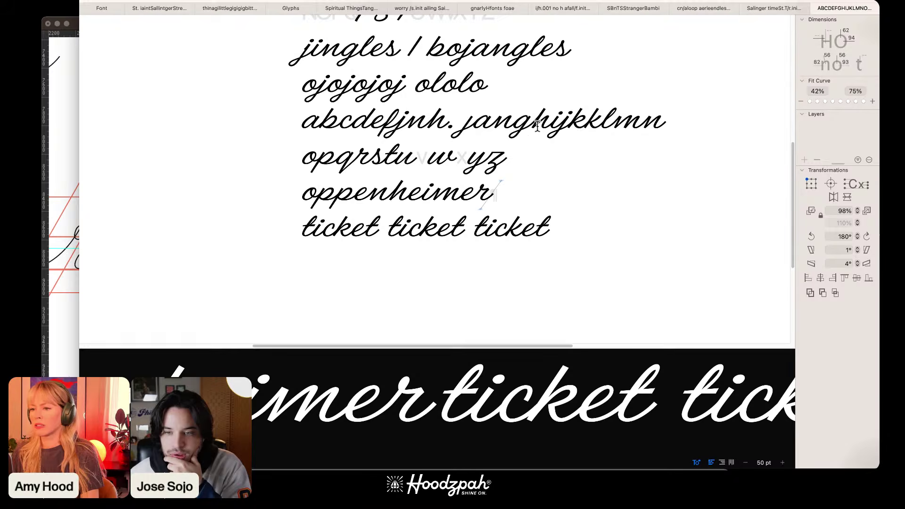
{"action": "scroll", "coordinate": [510, 171], "scroll_direction": "down", "scroll_amount": 2}
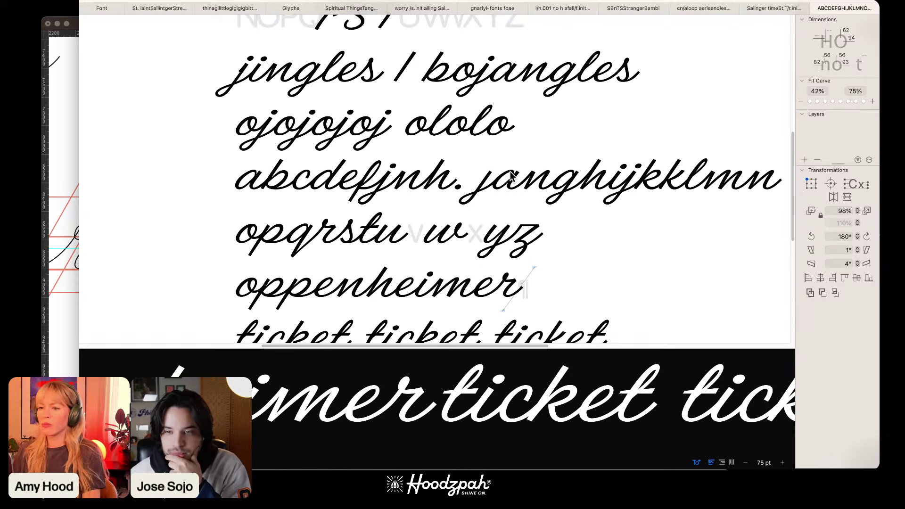
{"action": "key", "text": "super+plus"}
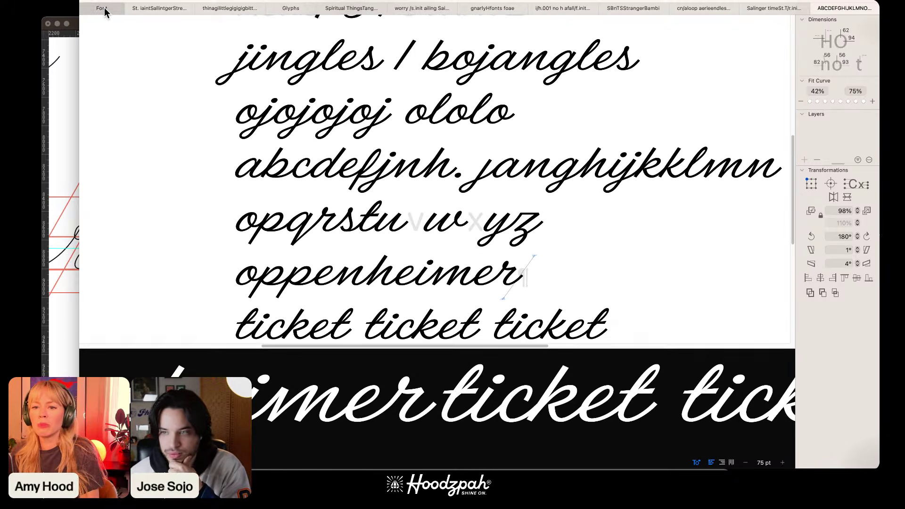
Step: Open the empty lowercase v from the font overview in its own edit view, removing the stray K typed before it
{"action": "left_click", "coordinate": [102, 8]}
{"action": "scroll", "coordinate": [455, 215], "scroll_direction": "down", "scroll_amount": 2}
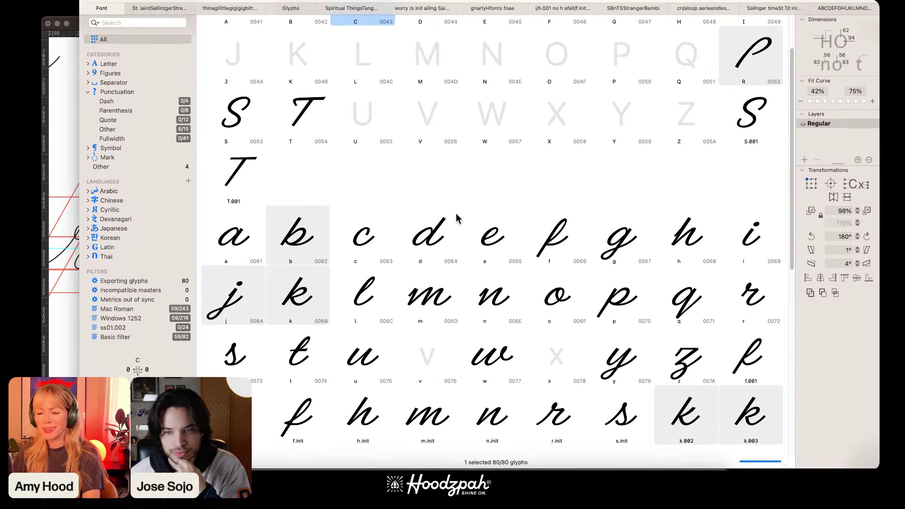
{"action": "left_click", "coordinate": [421, 359]}
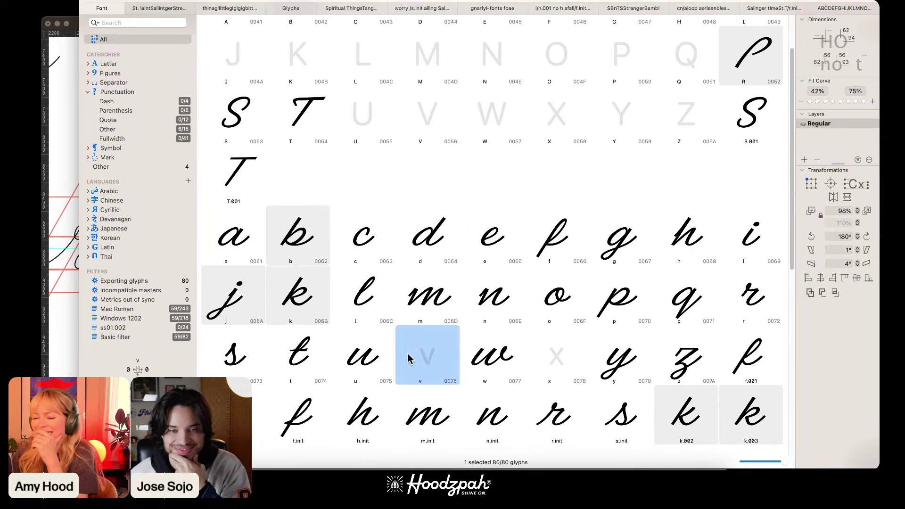
{"action": "double_click", "coordinate": [421, 358]}
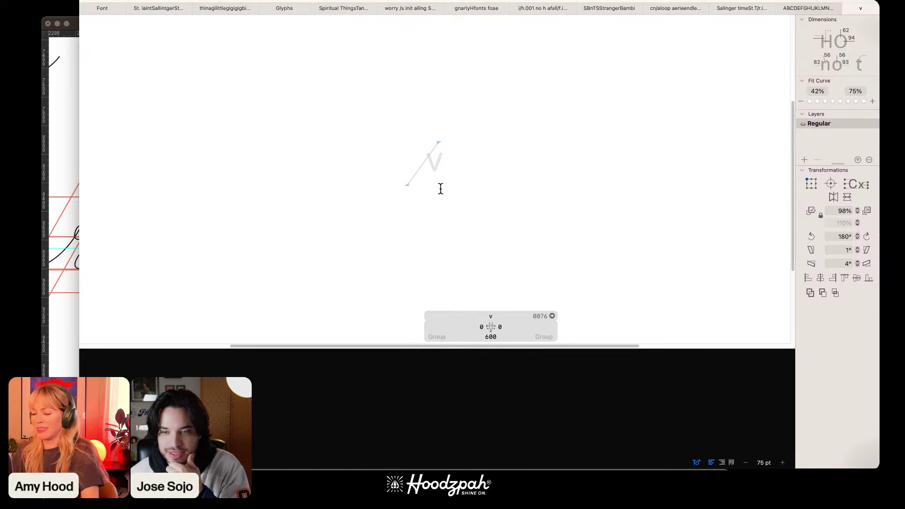
{"action": "key", "text": "super+plus"}
{"action": "scroll", "coordinate": [440, 190], "scroll_direction": "up", "scroll_amount": 3}
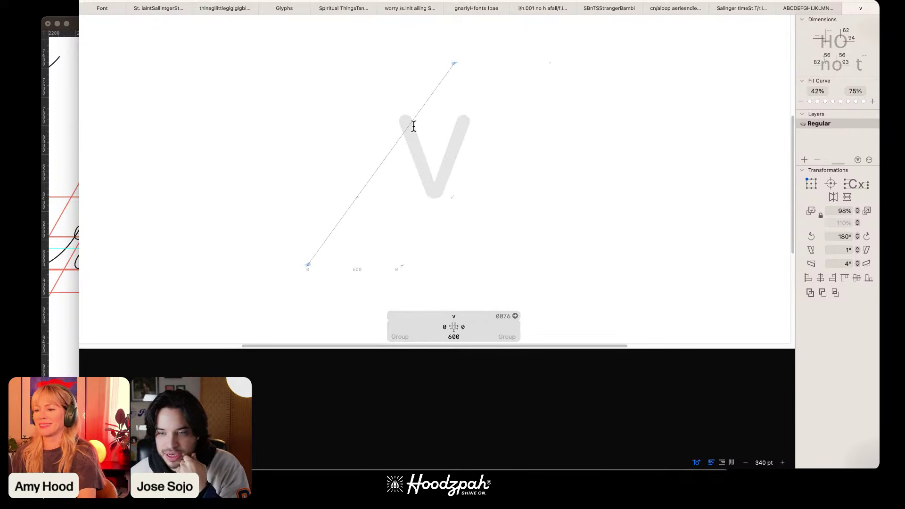
{"action": "type", "text": "K"}
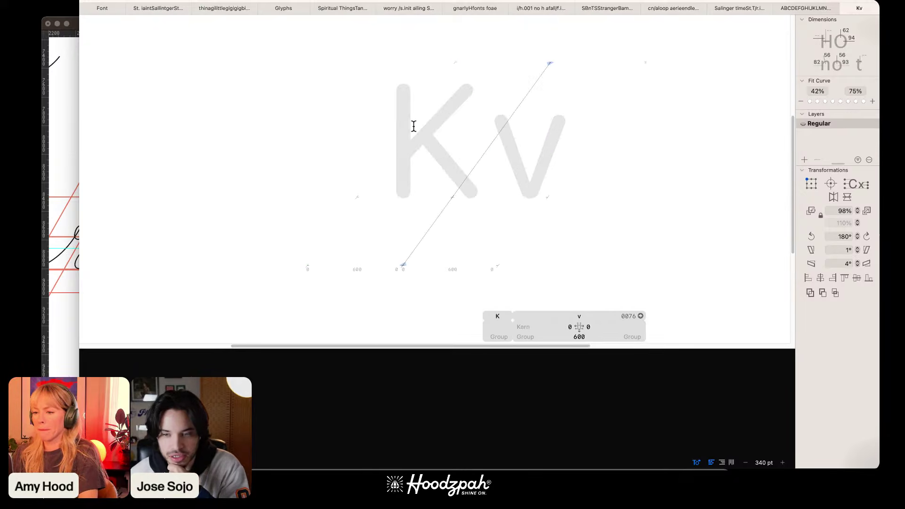
{"action": "key", "text": "BackSpace"}
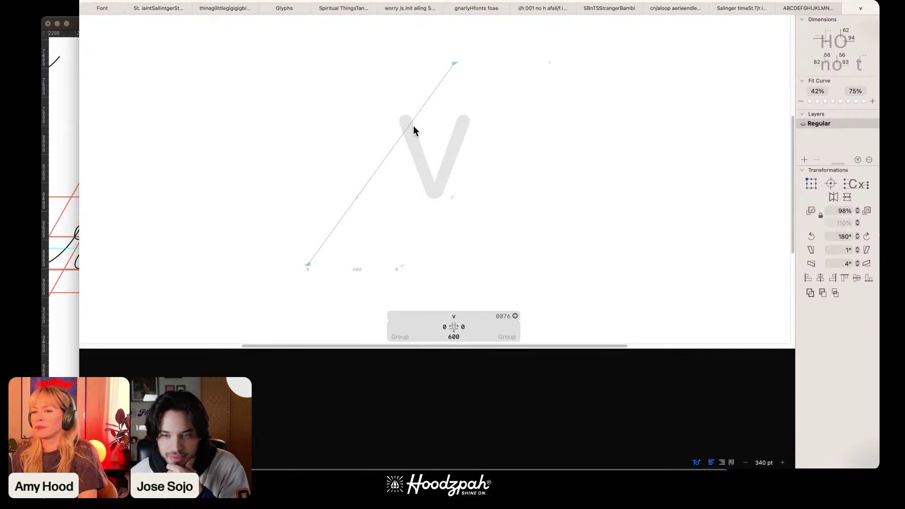
Step: Select the capitals D, E, K, L and T in the font overview and open them together in a new edit view
{"action": "left_click", "coordinate": [104, 10]}
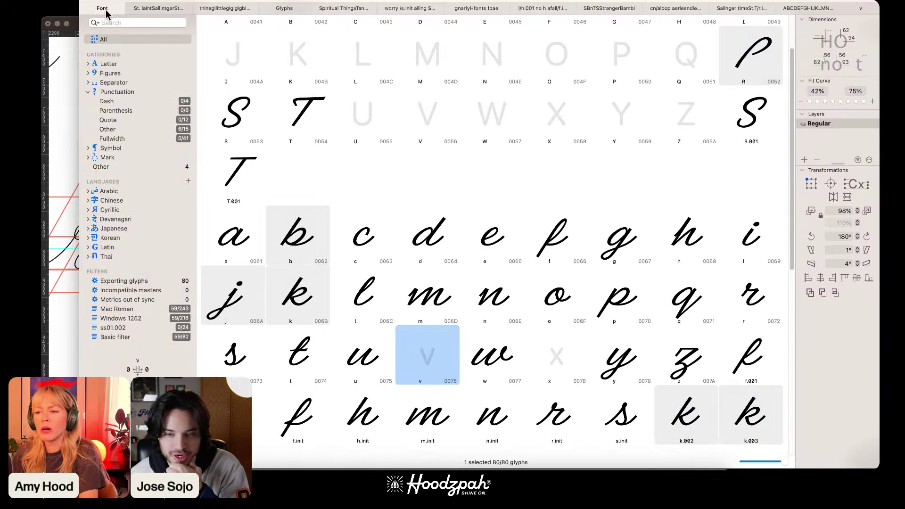
{"action": "scroll", "coordinate": [373, 155], "scroll_direction": "up", "scroll_amount": 3}
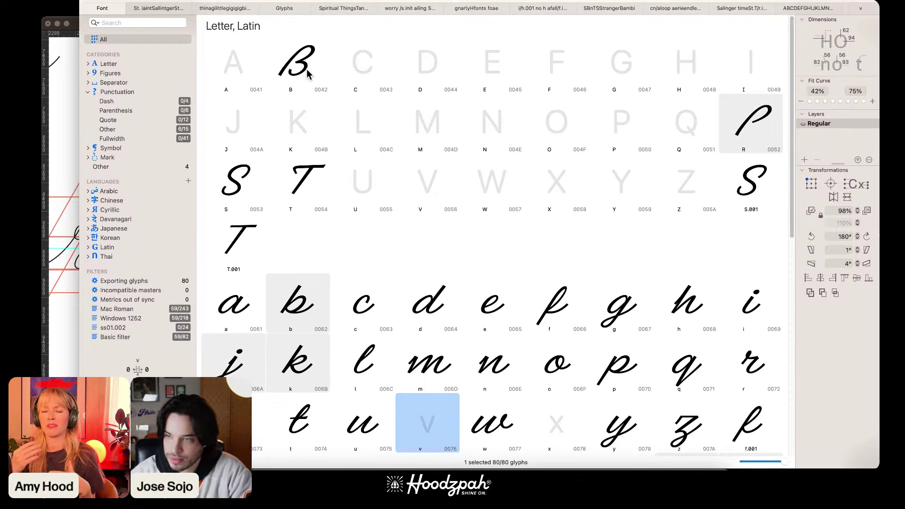
{"action": "left_click", "coordinate": [364, 185]}
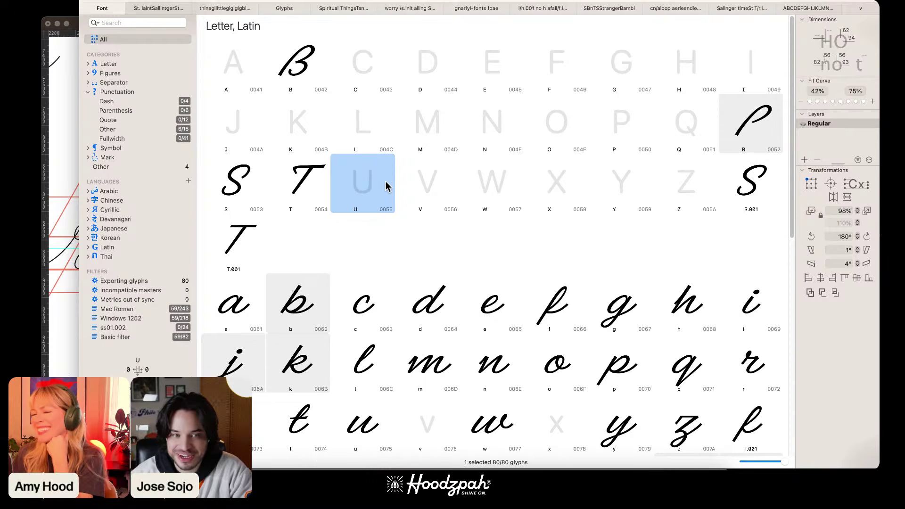
{"action": "left_click", "coordinate": [366, 124]}
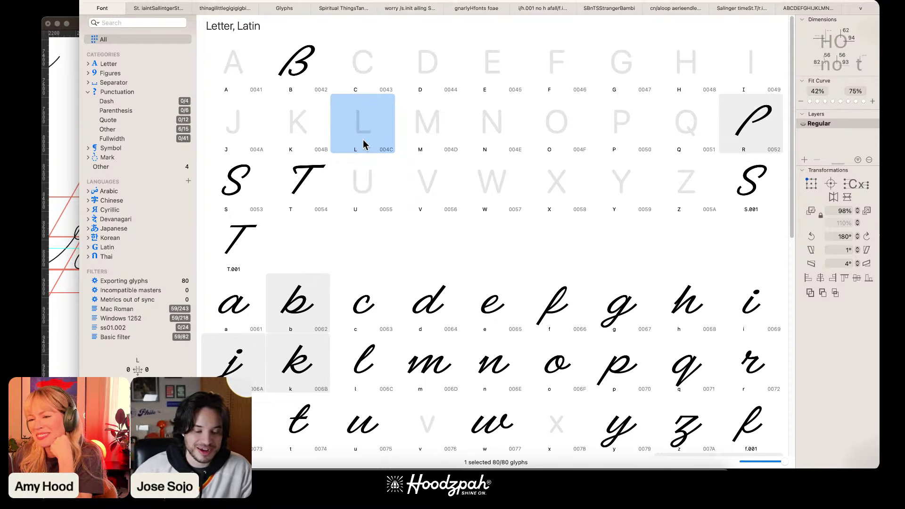
{"action": "left_click", "coordinate": [314, 123]}
{"action": "left_click", "coordinate": [356, 126], "text": "shift"}
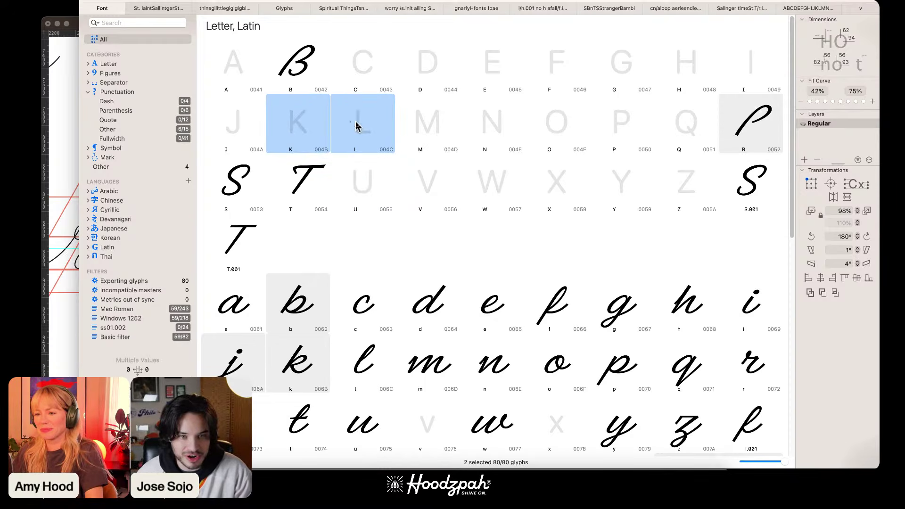
{"action": "left_click", "coordinate": [306, 179], "text": "super"}
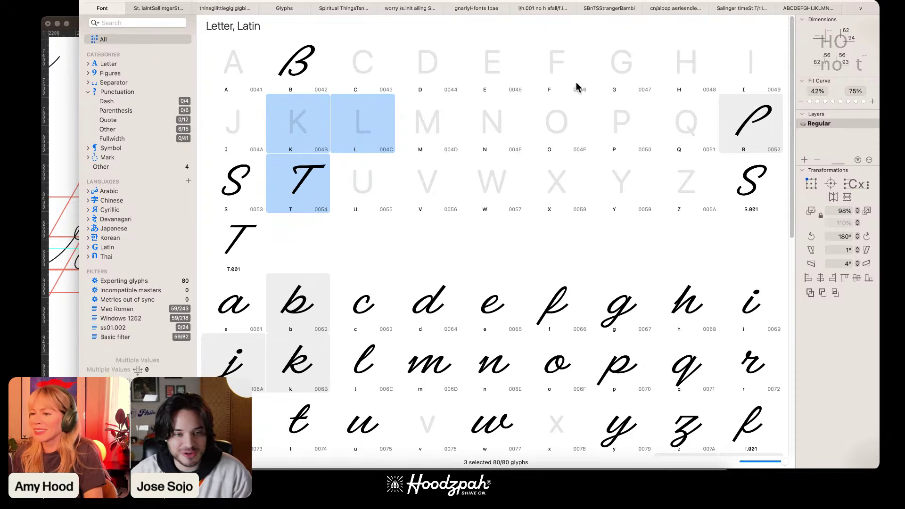
{"action": "left_click", "coordinate": [492, 64], "text": "super"}
{"action": "left_click", "coordinate": [447, 71], "text": "super"}
{"action": "double_click", "coordinate": [517, 74]}
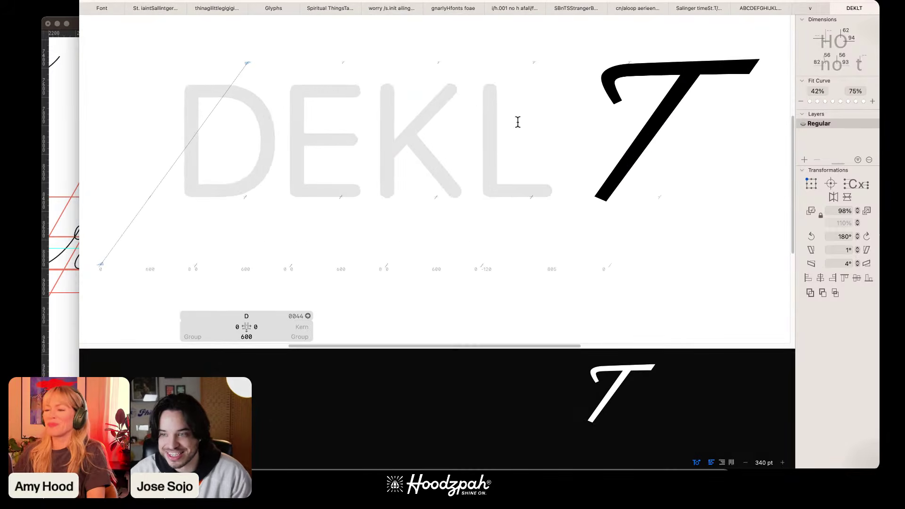
{"action": "left_click", "coordinate": [477, 138]}
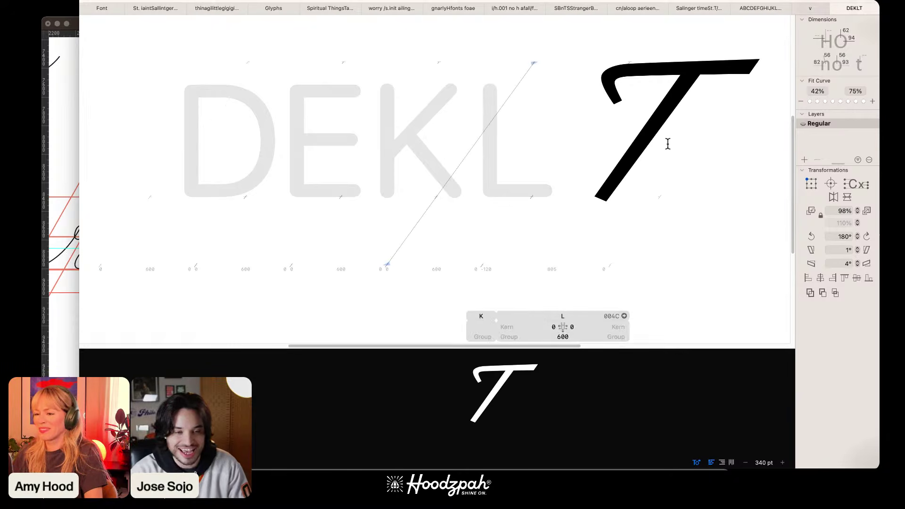
Step: Switch to Crescent_Script_v1.ai in Illustrator and bring up the empty slanted guides after the lowercase k
{"action": "left_click", "coordinate": [525, 469]}
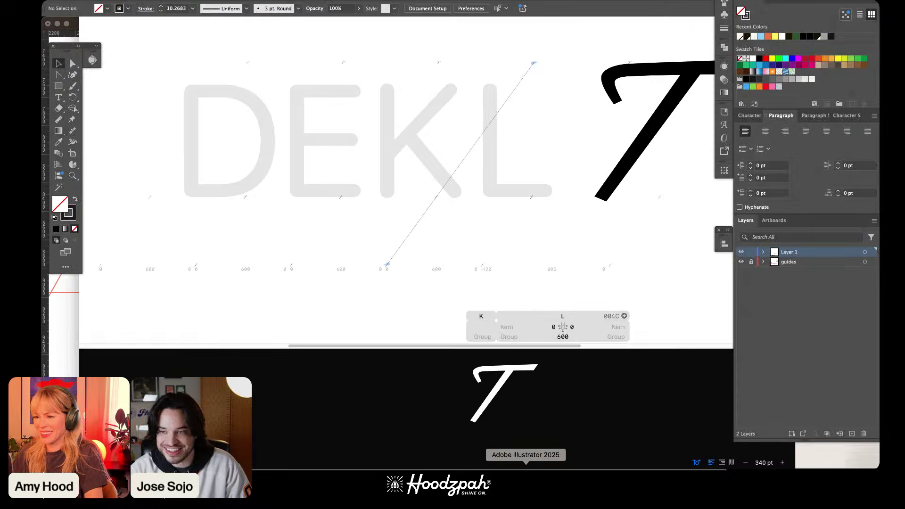
{"action": "left_click_drag", "start_coordinate": [547, 320], "coordinate": [450, 329]}
{"action": "left_click_drag", "start_coordinate": [282, 336], "coordinate": [413, 345]}
{"action": "scroll", "coordinate": [414, 345], "scroll_direction": "right", "scroll_amount": 20}
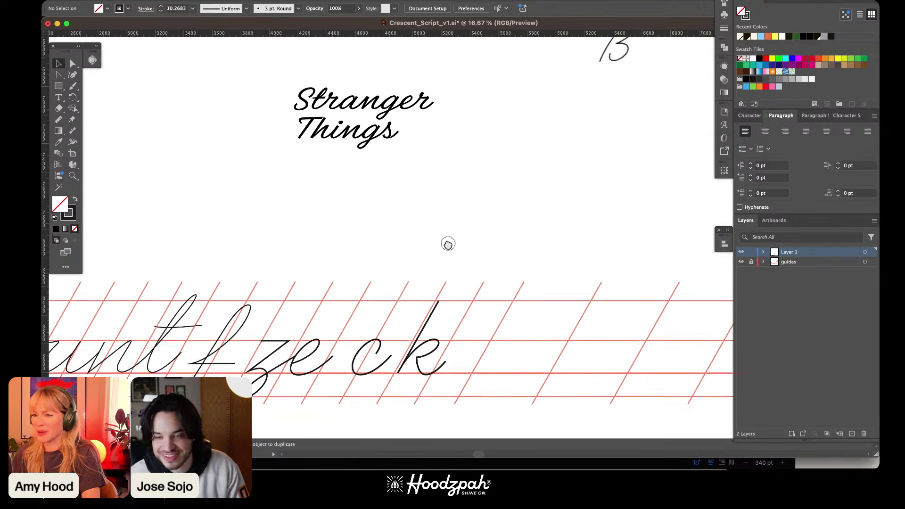
{"action": "scroll", "coordinate": [324, 248], "scroll_direction": "left", "scroll_amount": 20}
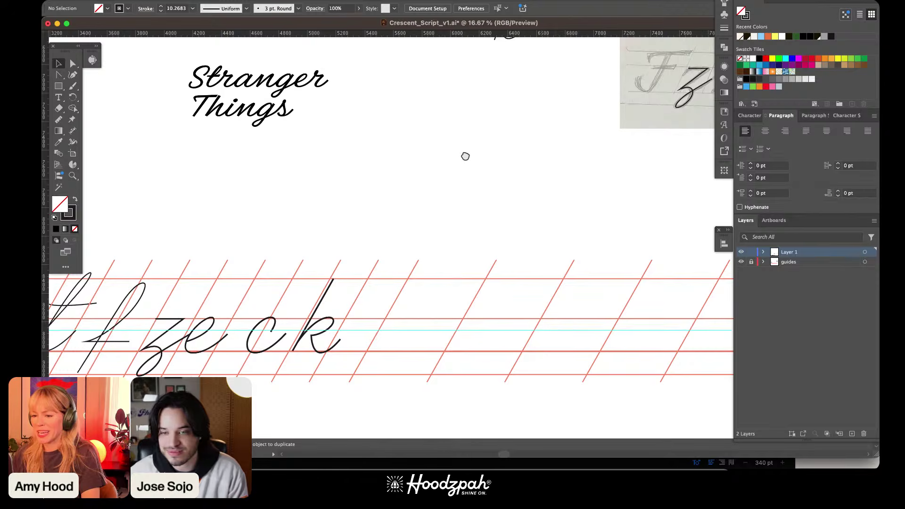
{"action": "scroll", "coordinate": [464, 156], "scroll_direction": "left", "scroll_amount": 5}
{"action": "scroll", "coordinate": [573, 109], "scroll_direction": "right", "scroll_amount": 5}
Step: Draw a looped script capital L with the Pen tool after the k, from the cap-height loop to an exit stroke at the baseline
{"action": "key", "text": "p"}
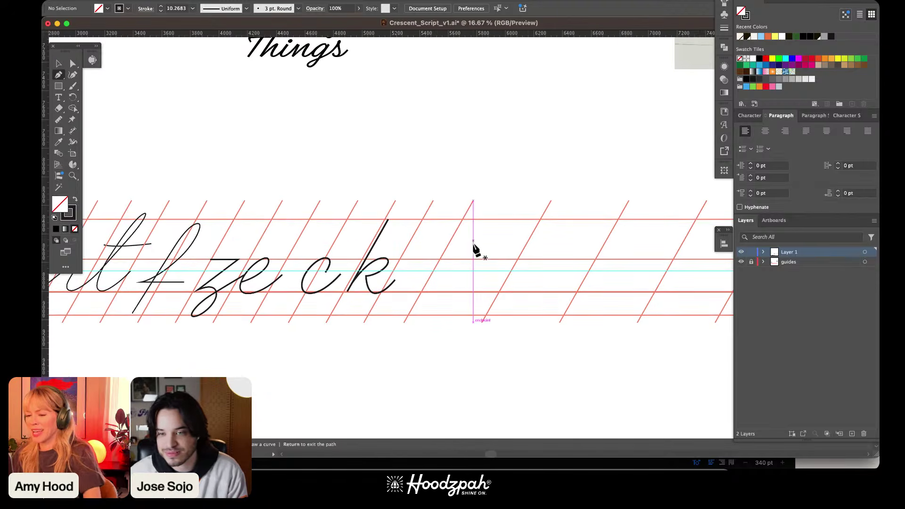
{"action": "left_click_drag", "start_coordinate": [477, 238], "coordinate": [482, 251]}
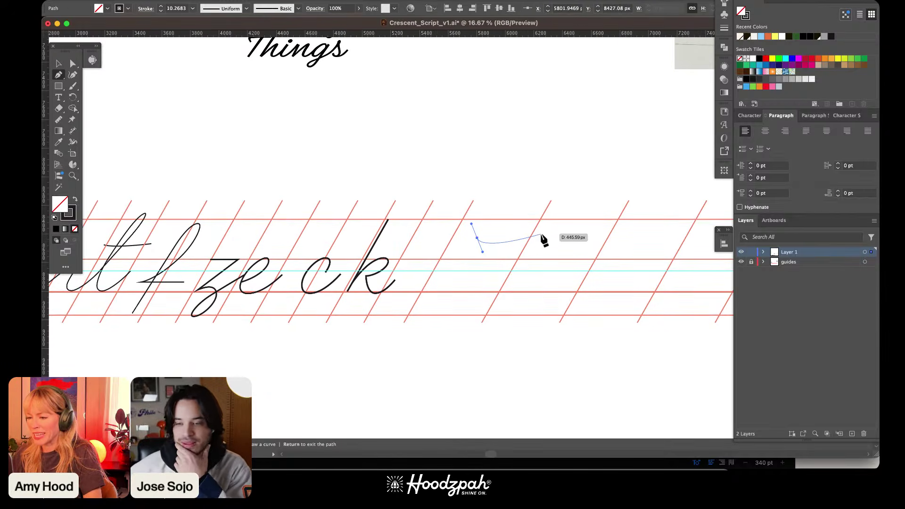
{"action": "left_click_drag", "start_coordinate": [541, 237], "coordinate": [495, 235]}
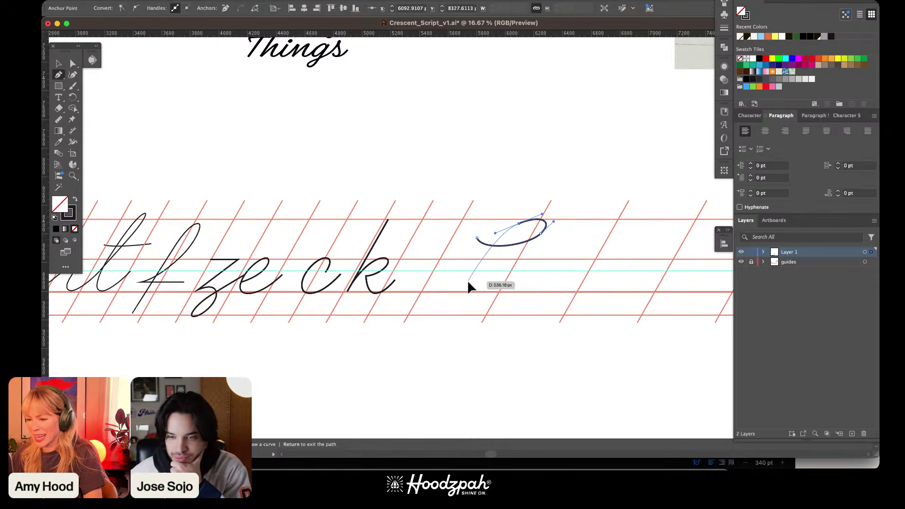
{"action": "left_click_drag", "start_coordinate": [451, 292], "coordinate": [522, 300]}
{"action": "key", "text": "super+z"}
{"action": "key", "text": "super+z"}
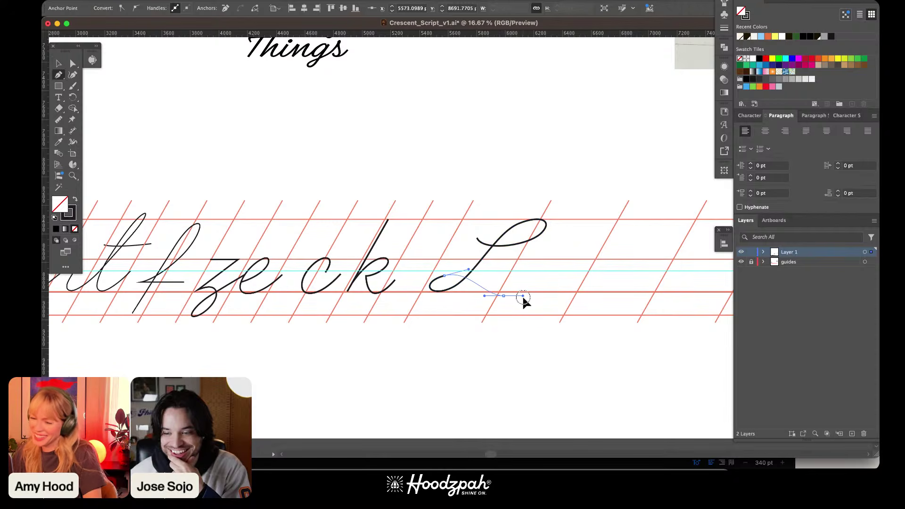
{"action": "left_click", "coordinate": [531, 284]}
{"action": "key", "text": "a"}
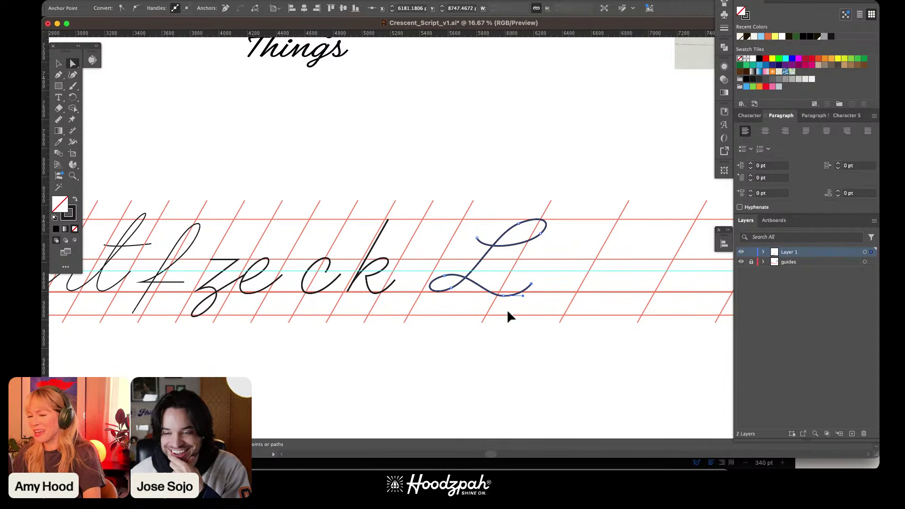
{"action": "left_click", "coordinate": [508, 310]}
Step: Pick the lowest point of the new L's bottom curve with the Direct Selection tool to refine it against the baseline
{"action": "key", "text": "super+="}
{"action": "key", "text": "super+="}
{"action": "scroll", "coordinate": [528, 291], "scroll_direction": "down", "scroll_amount": 2}
{"action": "scroll", "coordinate": [527, 290], "scroll_direction": "right", "scroll_amount": 2}
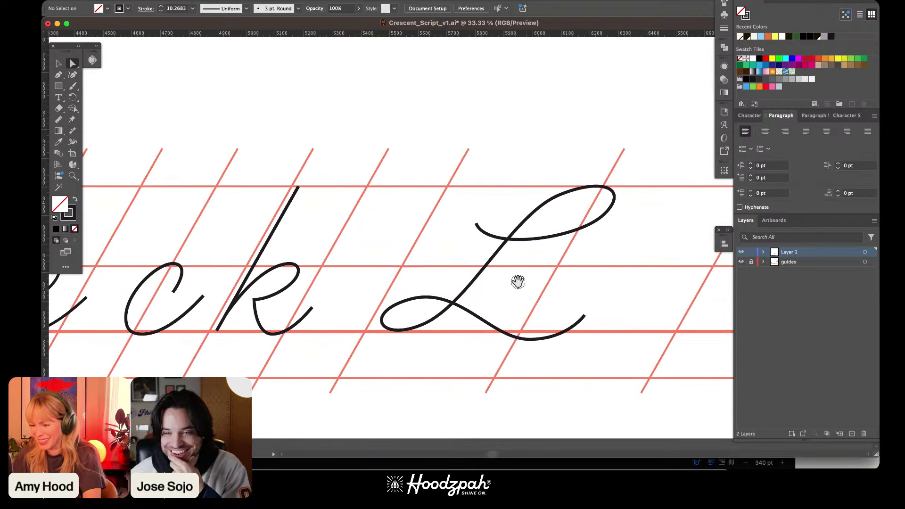
{"action": "key", "text": "a"}
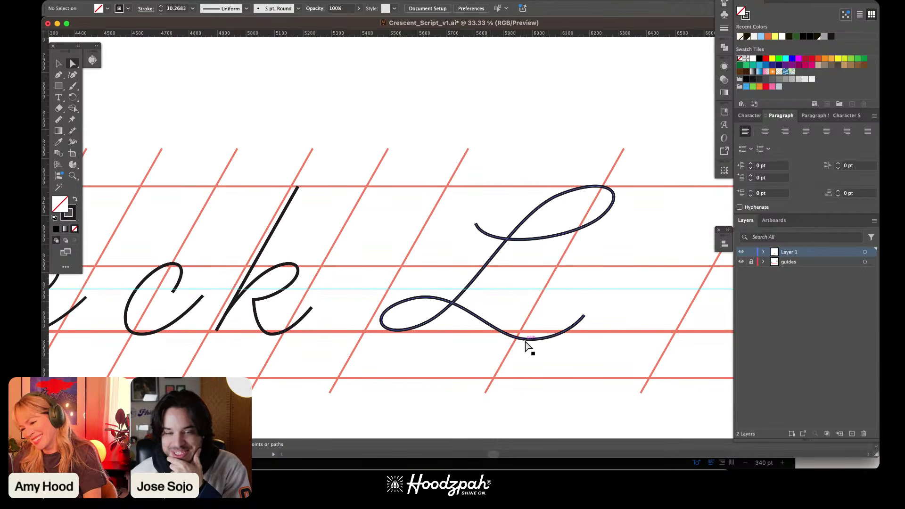
{"action": "left_click", "coordinate": [525, 340]}
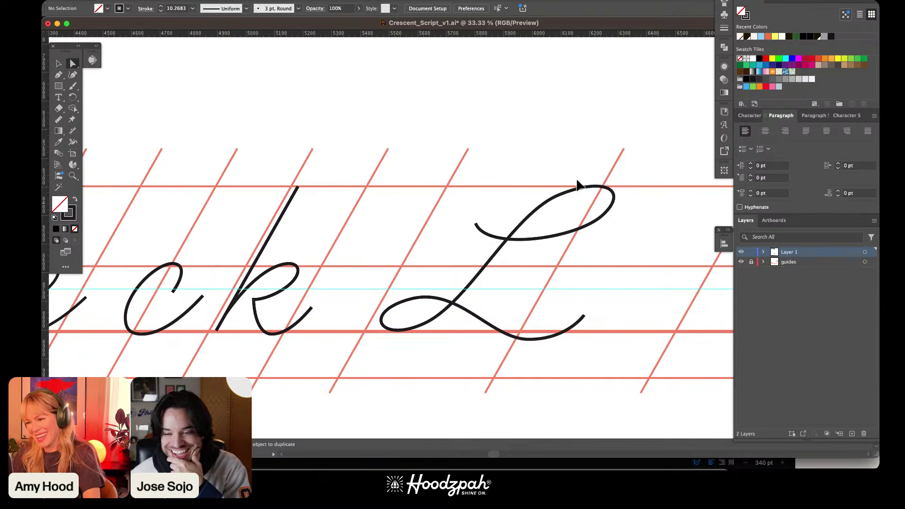
Step: Slim the upper loop of the capital L by adjusting its top and right anchor points and a curve handle
{"action": "left_click", "coordinate": [563, 195]}
{"action": "left_click_drag", "start_coordinate": [563, 195], "coordinate": [571, 195]}
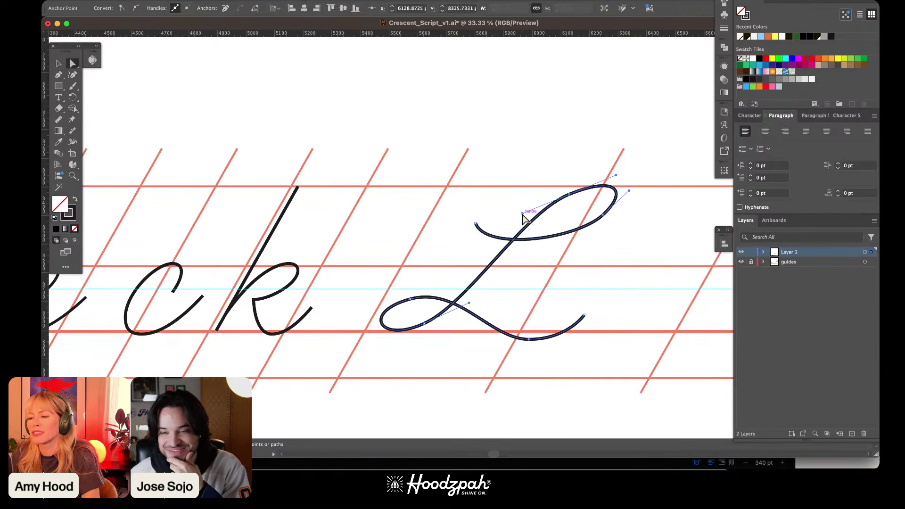
{"action": "left_click_drag", "start_coordinate": [523, 213], "coordinate": [513, 216]}
{"action": "mouse_move", "coordinate": [603, 215]}
{"action": "left_mouse_down"}
{"action": "mouse_move", "coordinate": [620, 190]}
{"action": "mouse_move", "coordinate": [607, 178]}
{"action": "mouse_move", "coordinate": [573, 190]}
{"action": "mouse_move", "coordinate": [595, 206]}
{"action": "mouse_move", "coordinate": [588, 217]}
{"action": "left_mouse_up"}
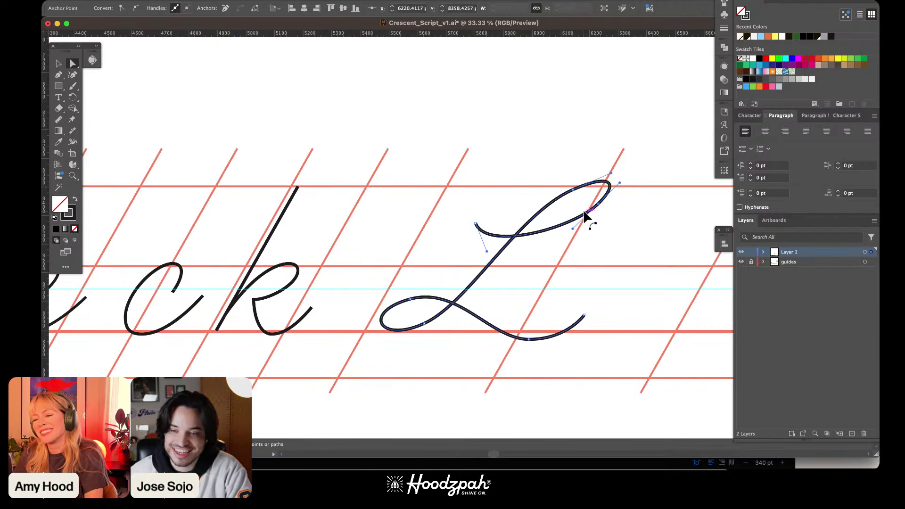
Step: Raise the end point of the capital L's entry stroke slightly and refine the right-hand anchor of its upper loop
{"action": "left_click", "coordinate": [476, 224]}
{"action": "key", "text": "shift+Up"}
{"action": "key", "text": "shift+Up"}
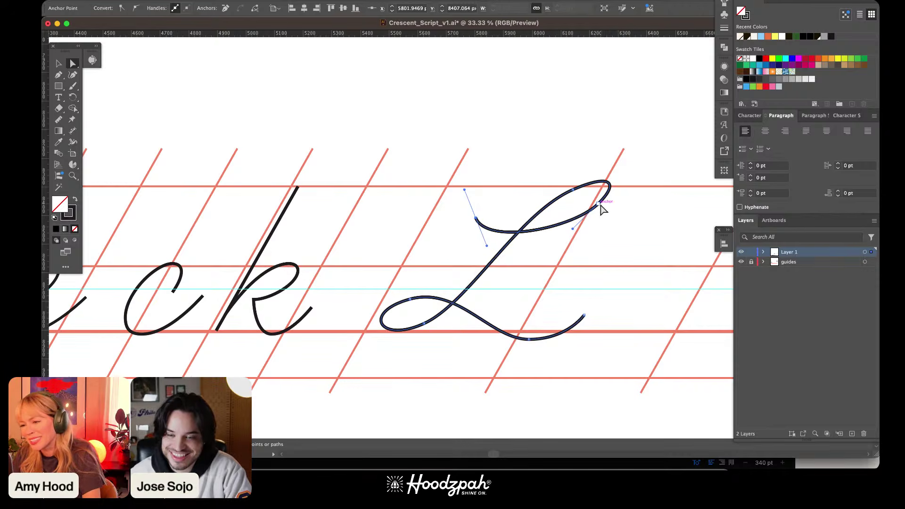
{"action": "left_click_drag", "start_coordinate": [599, 207], "coordinate": [602, 210]}
{"action": "left_click", "coordinate": [561, 147]}
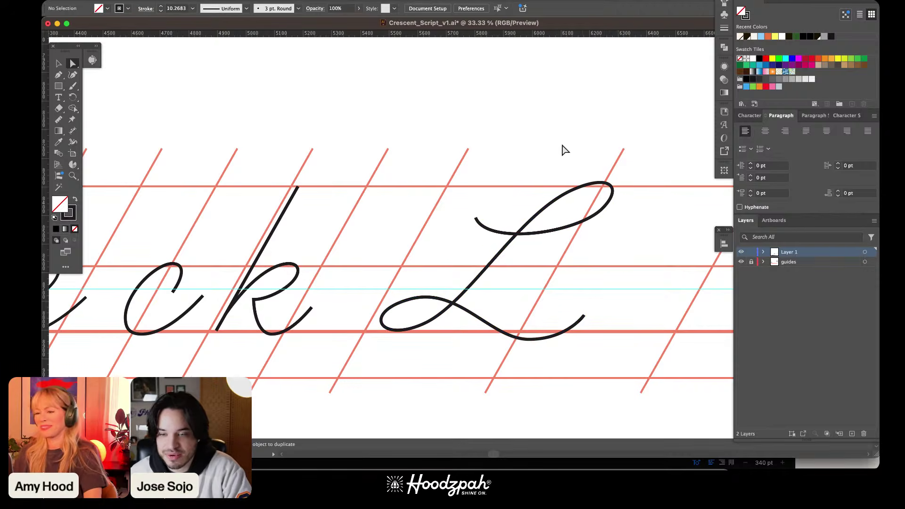
Step: Duplicate the finished capital L along the baseline, placing the copy directly after the original on the slanted guides
{"action": "key", "text": "super+minus"}
{"action": "key", "text": "super+minus"}
{"action": "key", "text": "super+minus"}
{"action": "key", "text": "super+minus"}
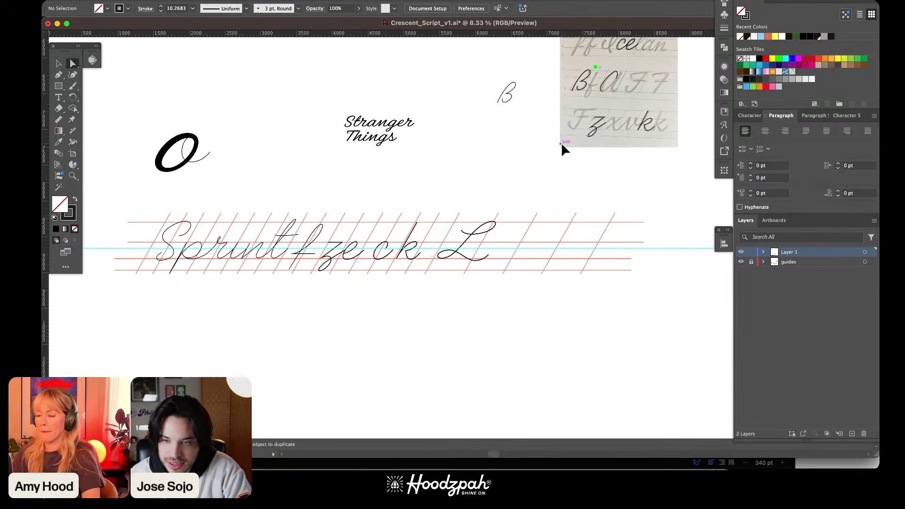
{"action": "key", "text": "super+plus"}
{"action": "key", "text": "super+plus"}
{"action": "left_click_drag", "start_coordinate": [562, 148], "coordinate": [531, 188]}
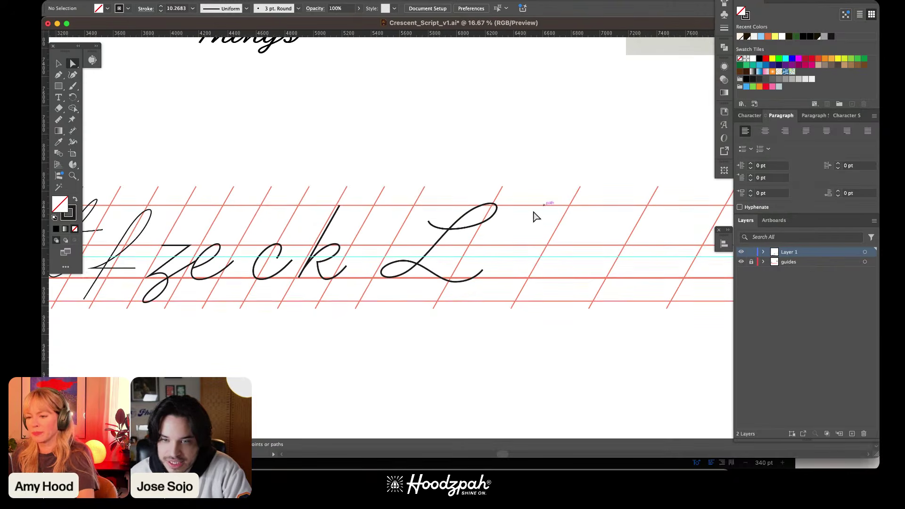
{"action": "key", "text": "v"}
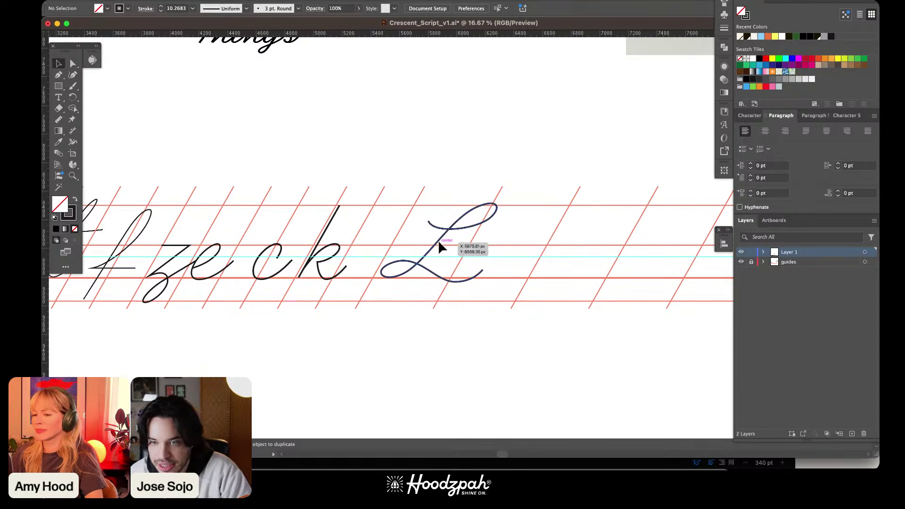
{"action": "left_click_drag", "start_coordinate": [438, 246], "coordinate": [543, 245]}
{"action": "left_click", "coordinate": [445, 395]}
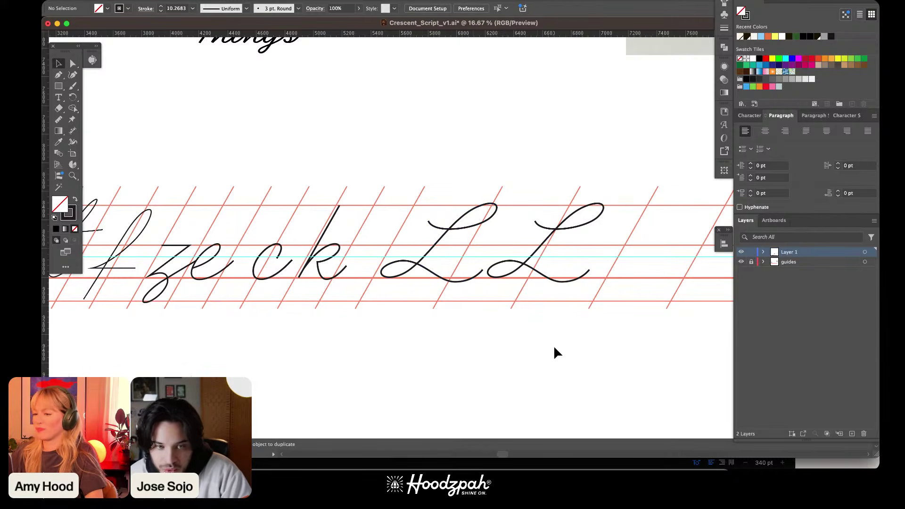
{"action": "left_click_drag", "start_coordinate": [553, 349], "coordinate": [386, 359]}
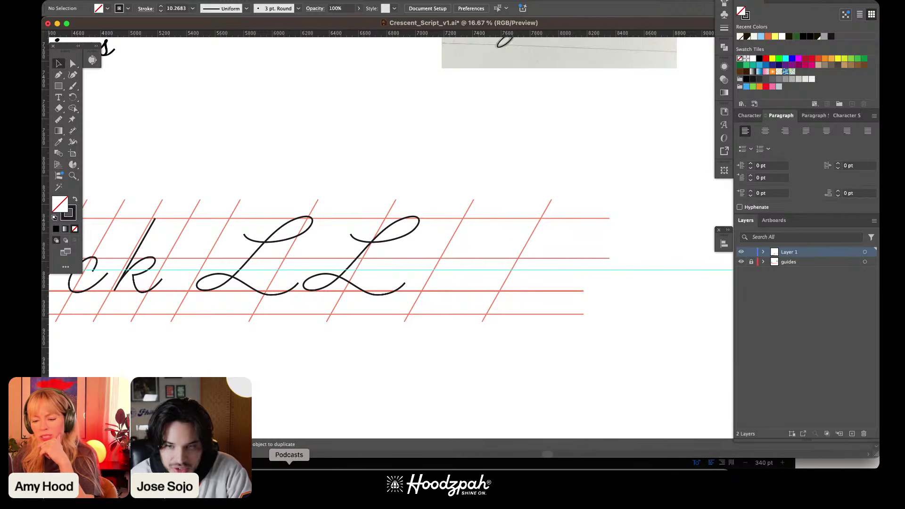
Step: Switch to Glyphs 3 and bring up the font overview showing all the glyphs
{"action": "left_click", "coordinate": [332, 466]}
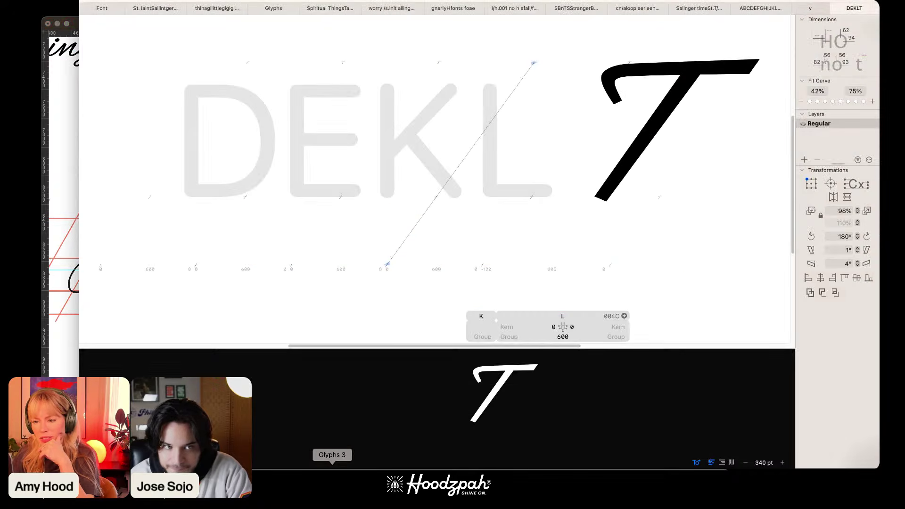
{"action": "scroll", "coordinate": [637, 221], "scroll_direction": "down", "scroll_amount": 5}
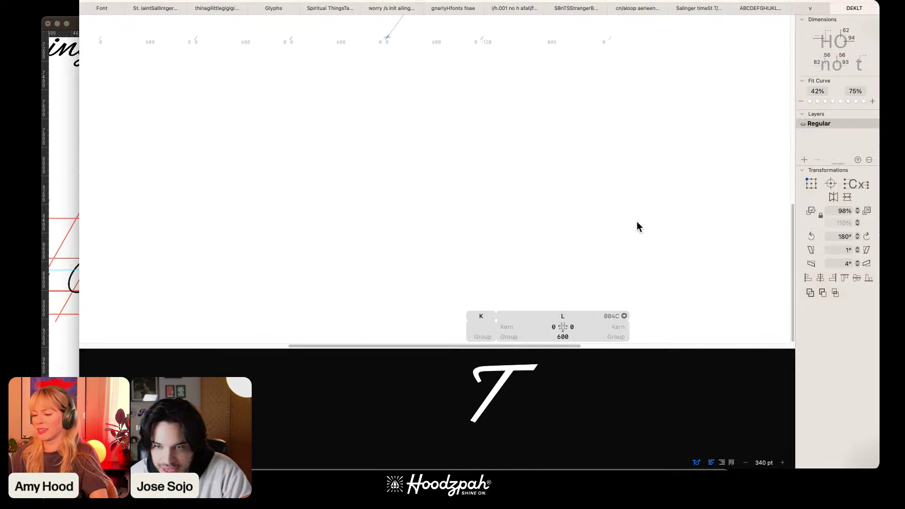
{"action": "key", "text": "super+minus"}
{"action": "key", "text": "super+minus"}
{"action": "key", "text": "super+minus"}
{"action": "scroll", "coordinate": [569, 154], "scroll_direction": "up", "scroll_amount": 3}
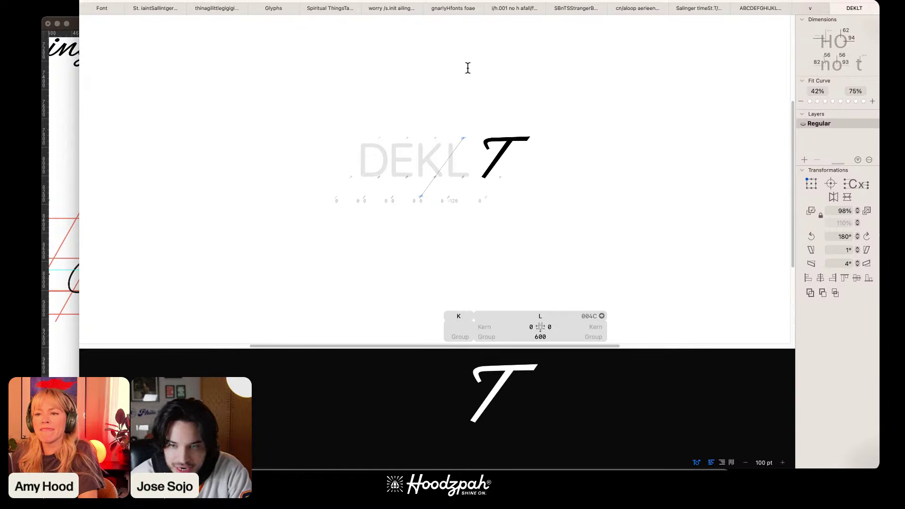
{"action": "left_click", "coordinate": [817, 9]}
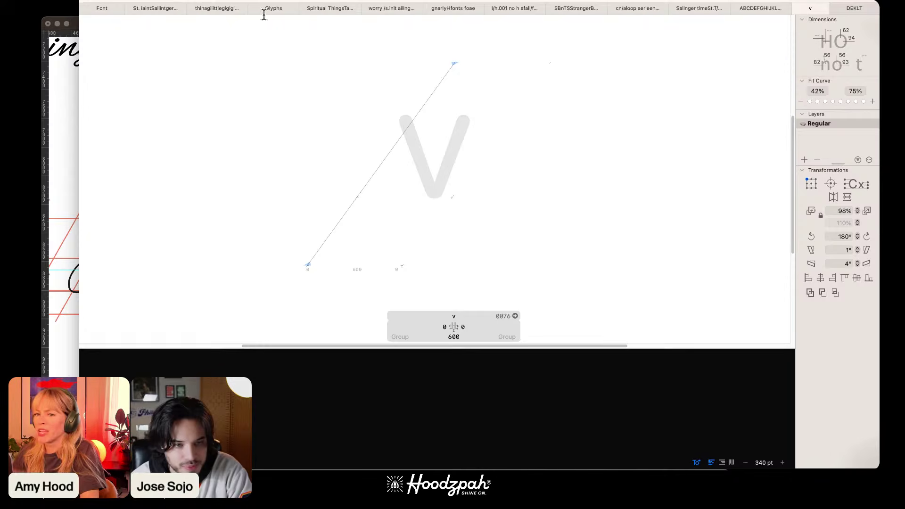
{"action": "left_click", "coordinate": [102, 8]}
Step: Find the alternate lowercase k glyphs in the overview and rename k.002 to k.ss01
{"action": "scroll", "coordinate": [564, 287], "scroll_direction": "down", "scroll_amount": 2}
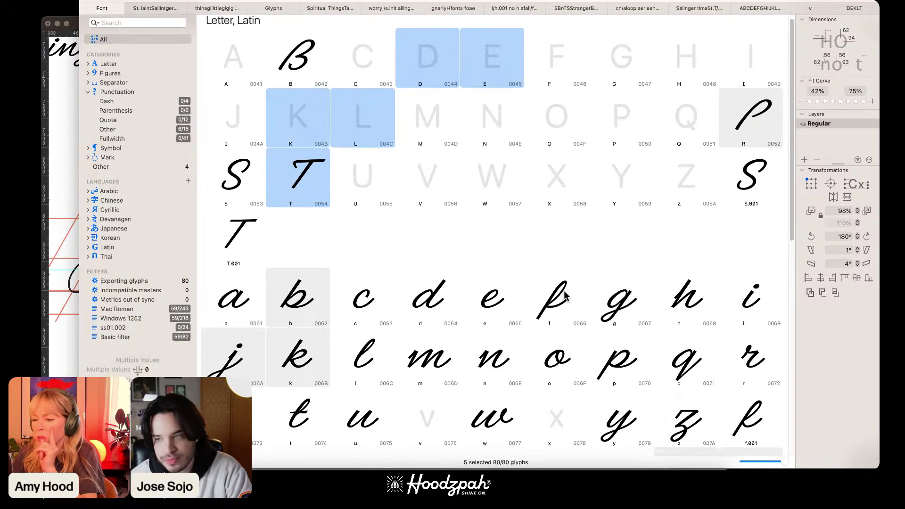
{"action": "scroll", "coordinate": [564, 287], "scroll_direction": "down", "scroll_amount": 3}
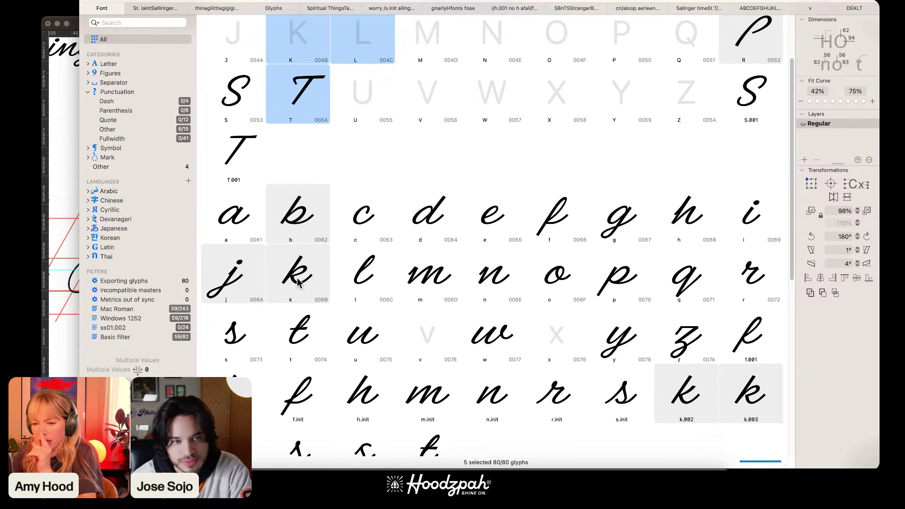
{"action": "left_click", "coordinate": [305, 287]}
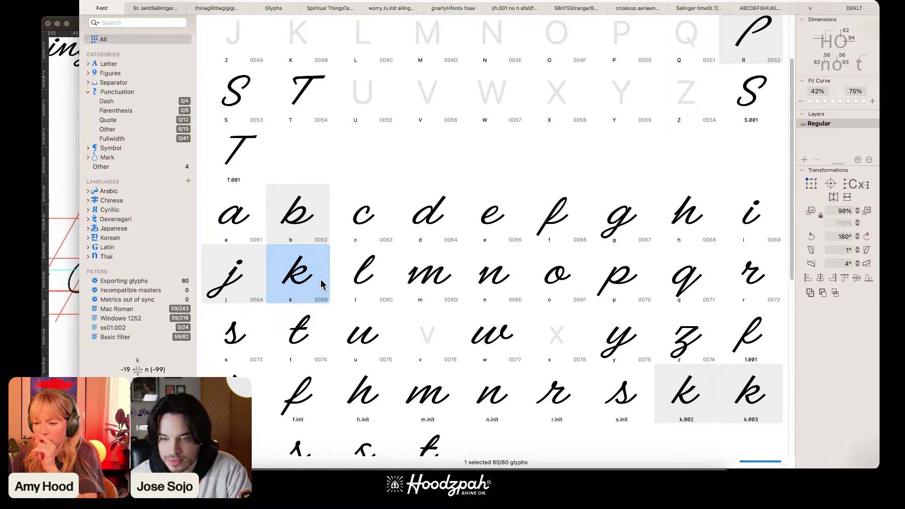
{"action": "scroll", "coordinate": [339, 283], "scroll_direction": "down", "scroll_amount": 8}
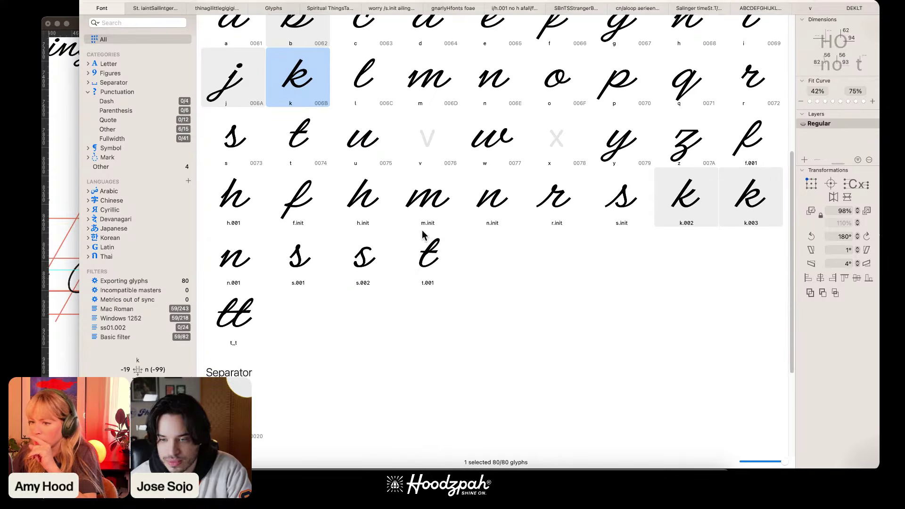
{"action": "scroll", "coordinate": [369, 264], "scroll_direction": "up", "scroll_amount": 2}
{"action": "scroll", "coordinate": [369, 263], "scroll_direction": "up", "scroll_amount": 3}
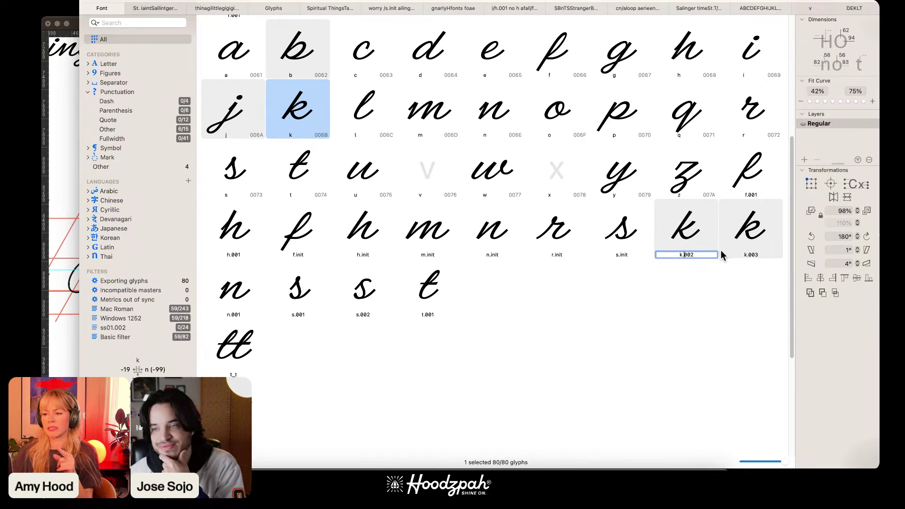
{"action": "left_click", "coordinate": [690, 218]}
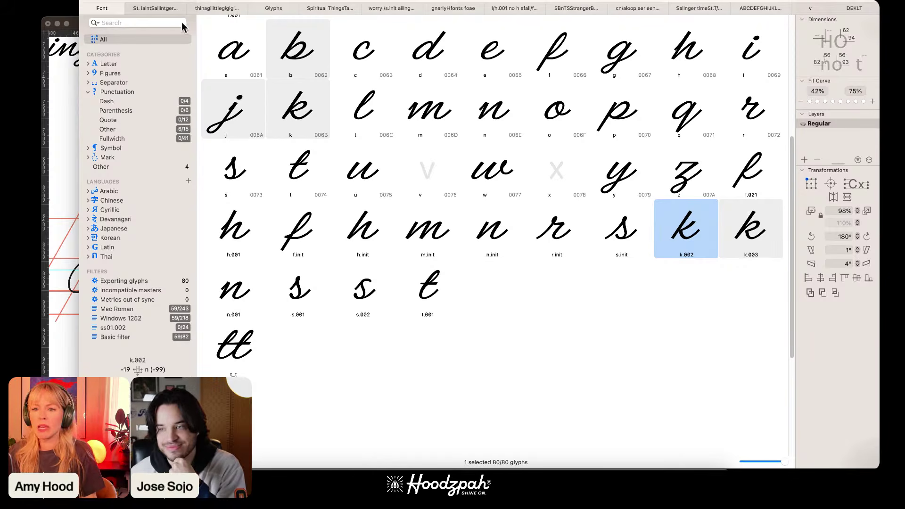
{"action": "left_click", "coordinate": [686, 255]}
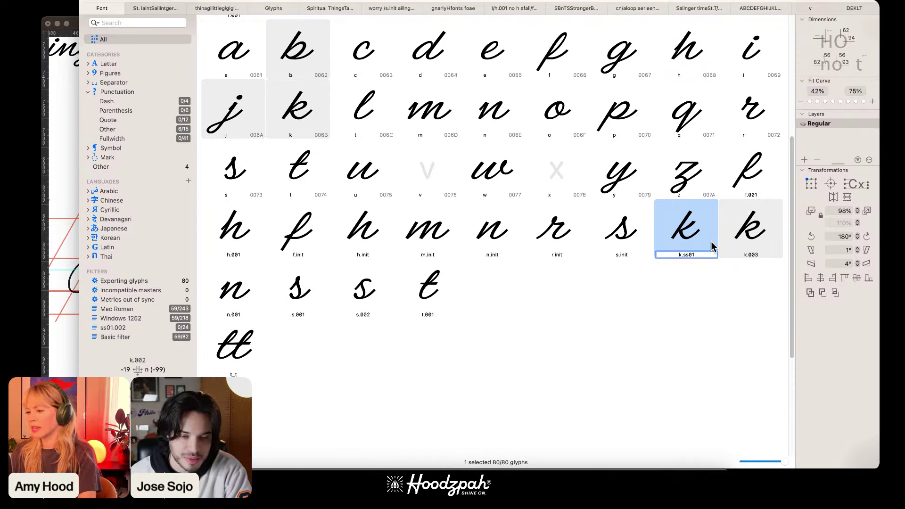
{"action": "type", "text": "k.ss01"}
{"action": "key", "text": "Return"}
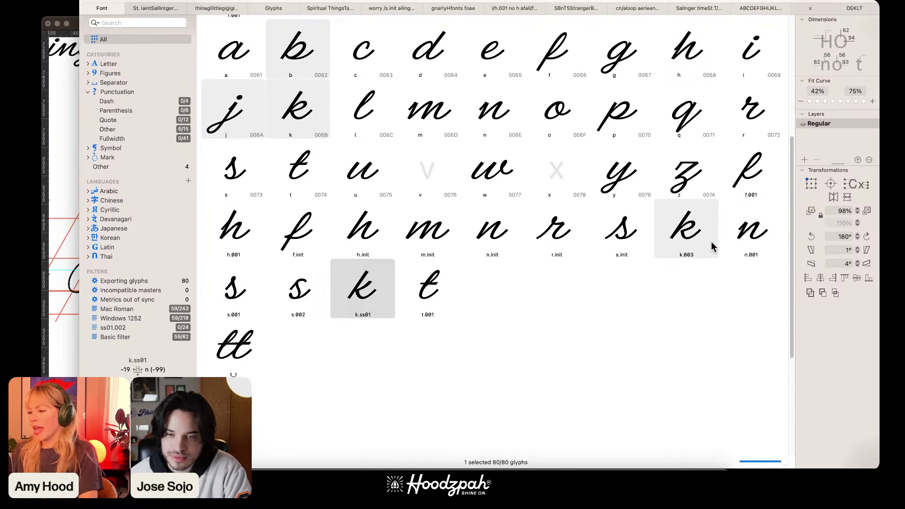
Step: Update the font's OpenType features to generate ss01, and open the Stylistic Set 1 feature
{"action": "key", "text": "super+i"}
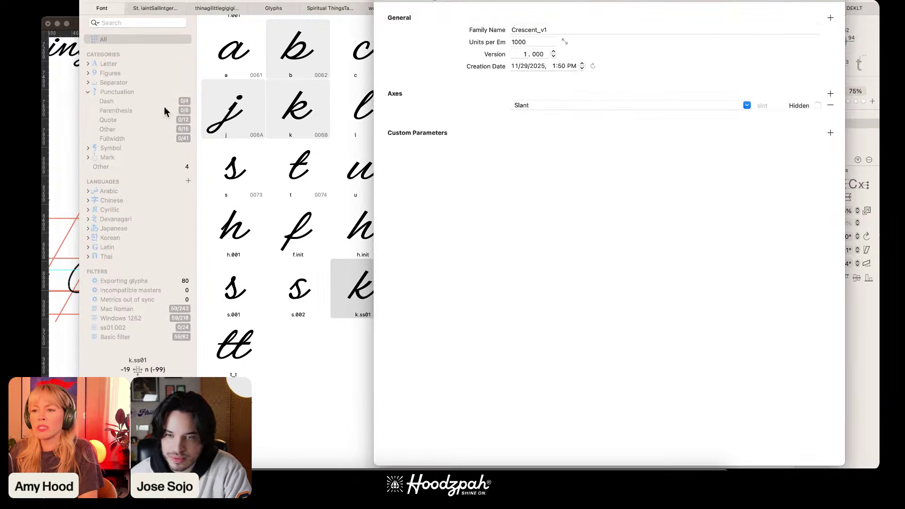
{"action": "left_click", "coordinate": [629, 2]}
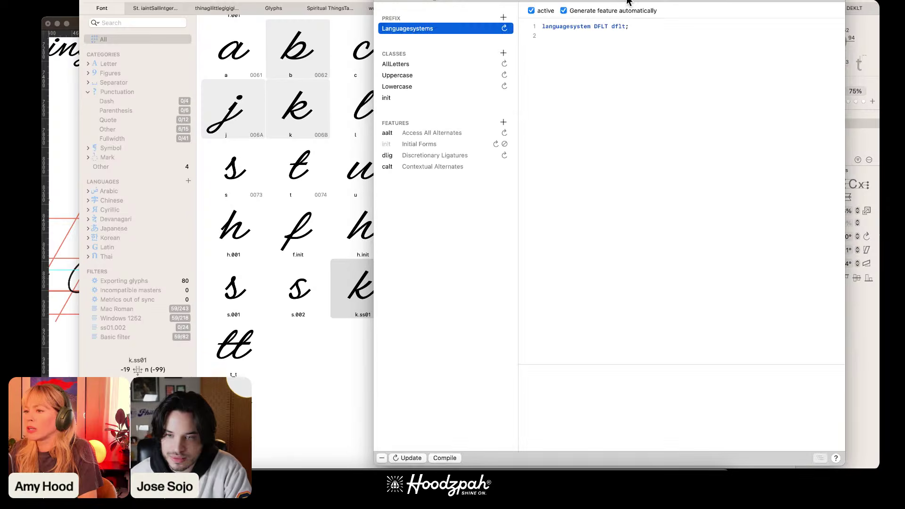
{"action": "left_click", "coordinate": [409, 458]}
{"action": "left_click", "coordinate": [431, 177]}
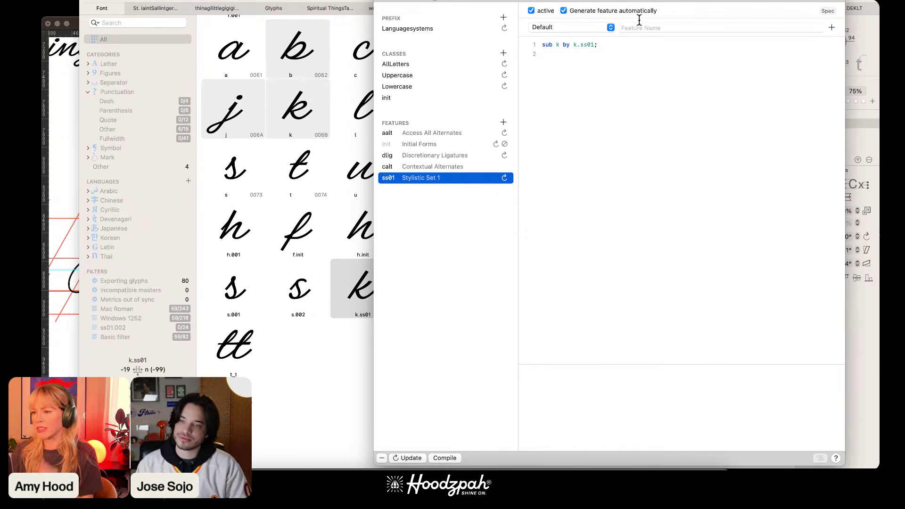
Step: Name the ss01 stylistic set "Basic" and return to the font overview
{"action": "left_click", "coordinate": [672, 27]}
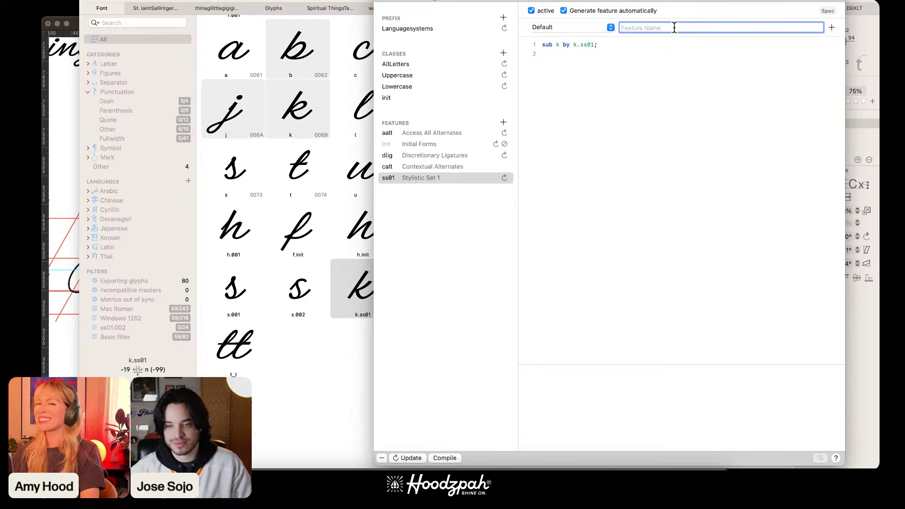
{"action": "type", "text": "Basic"}
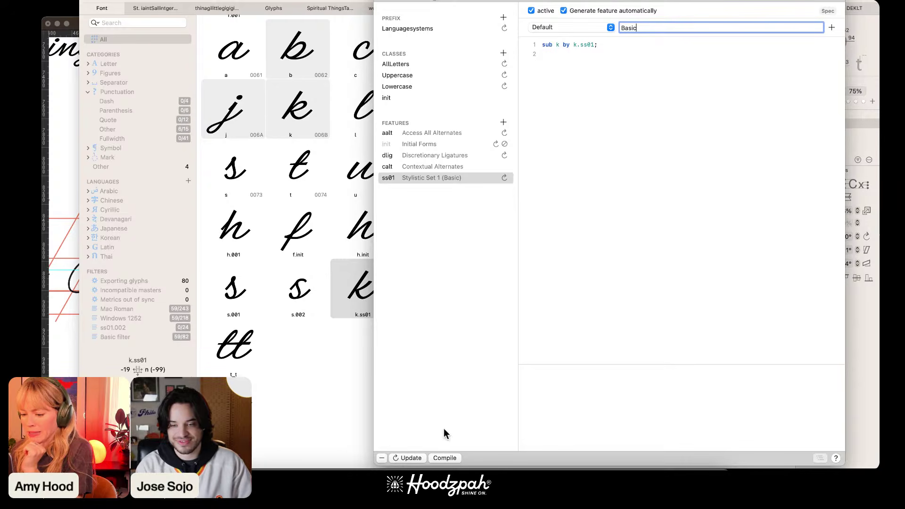
{"action": "left_click", "coordinate": [466, 253]}
{"action": "left_click", "coordinate": [352, 406]}
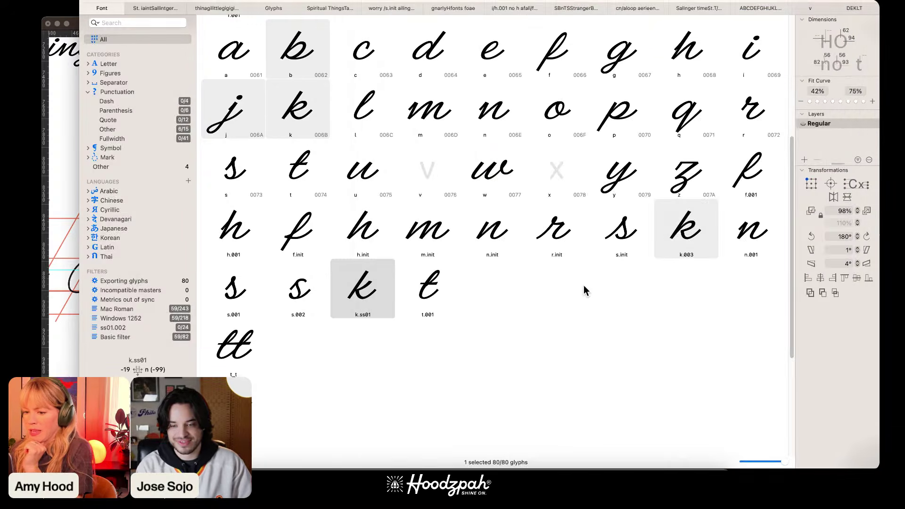
Step: Rename the k.003 glyph to k.ss02 and update the font features to include the second stylistic set
{"action": "left_click", "coordinate": [691, 255]}
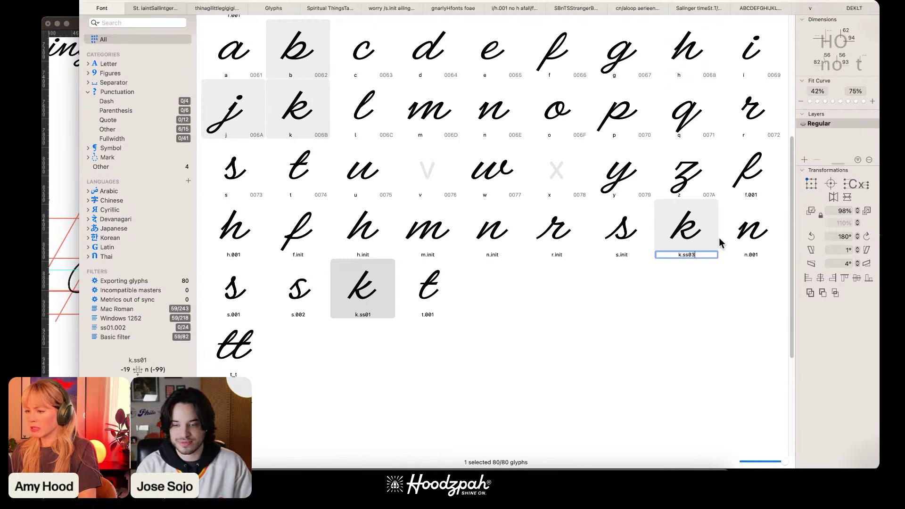
{"action": "key", "text": "Return"}
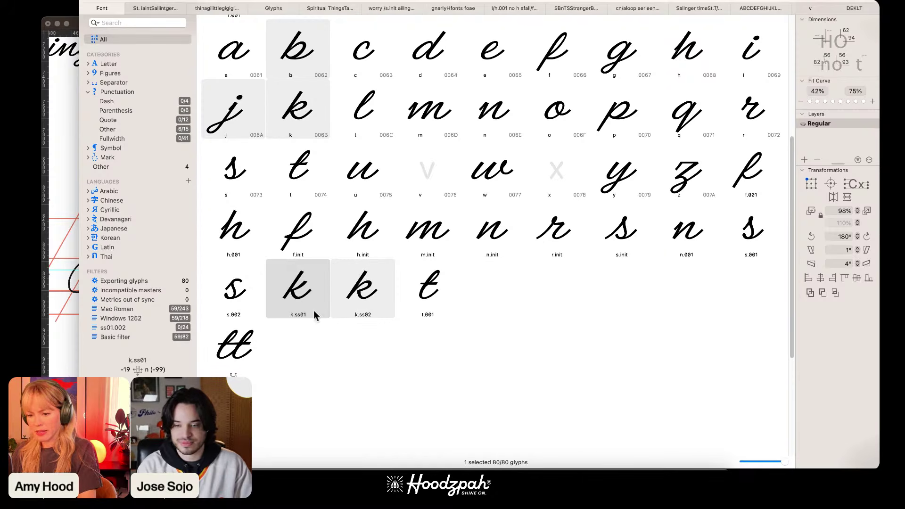
{"action": "left_click", "coordinate": [124, 1]}
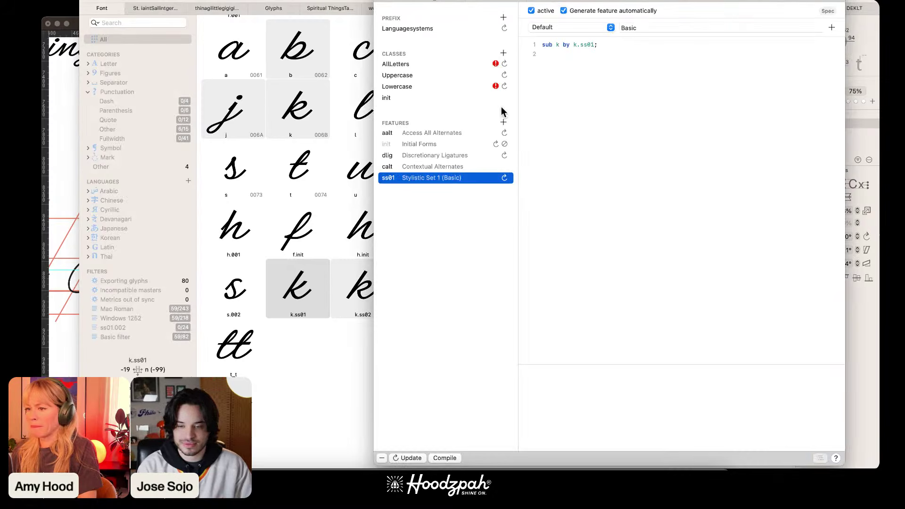
{"action": "left_click", "coordinate": [403, 457]}
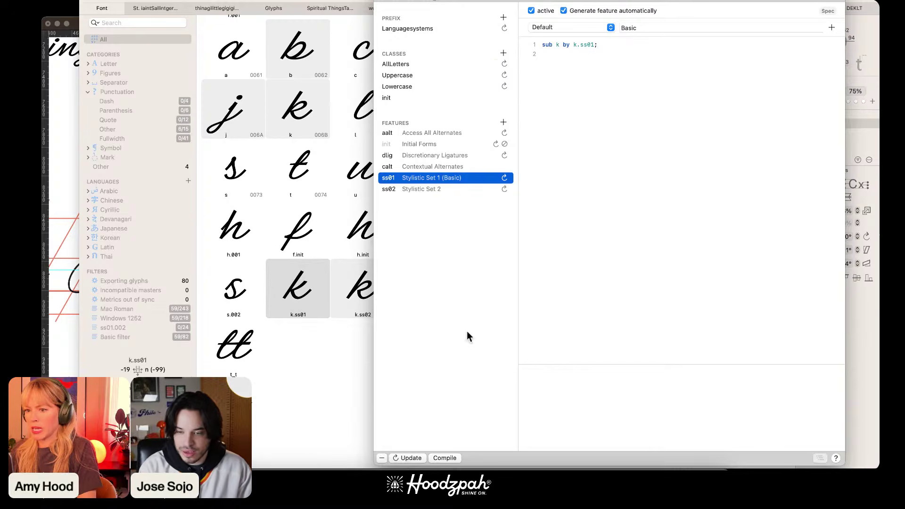
Step: Name the ss02 stylistic set "Alternate 2" and close the font info
{"action": "left_click", "coordinate": [469, 191]}
{"action": "left_click", "coordinate": [657, 28]}
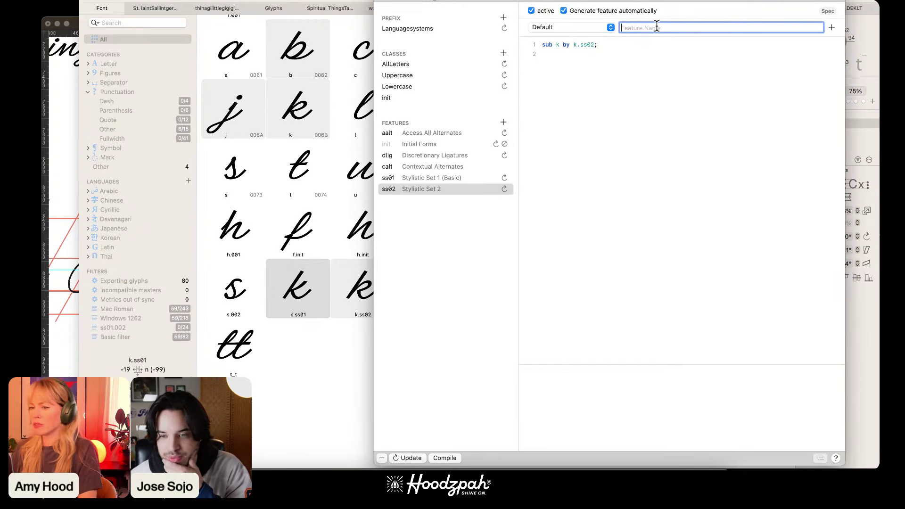
{"action": "type", "text": "Alternate 2"}
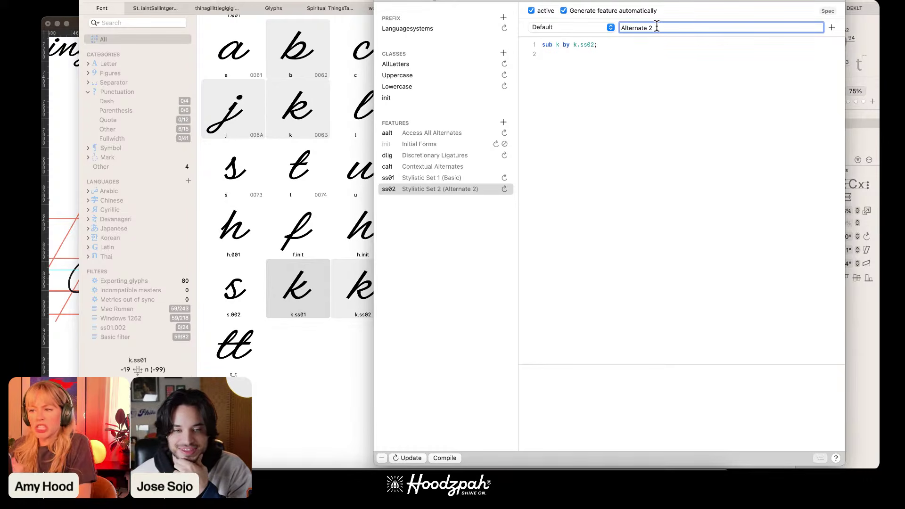
{"action": "left_click", "coordinate": [293, 410]}
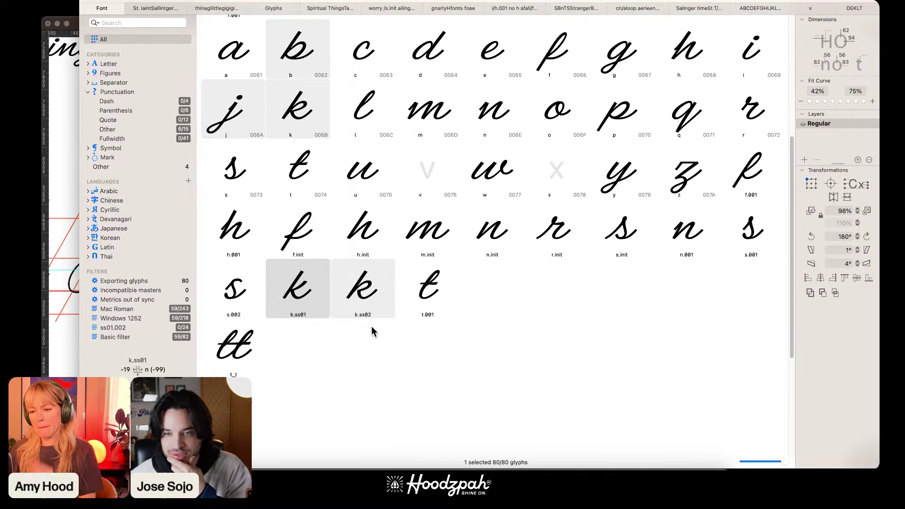
{"action": "left_click", "coordinate": [363, 288]}
{"action": "left_click", "coordinate": [449, 281]}
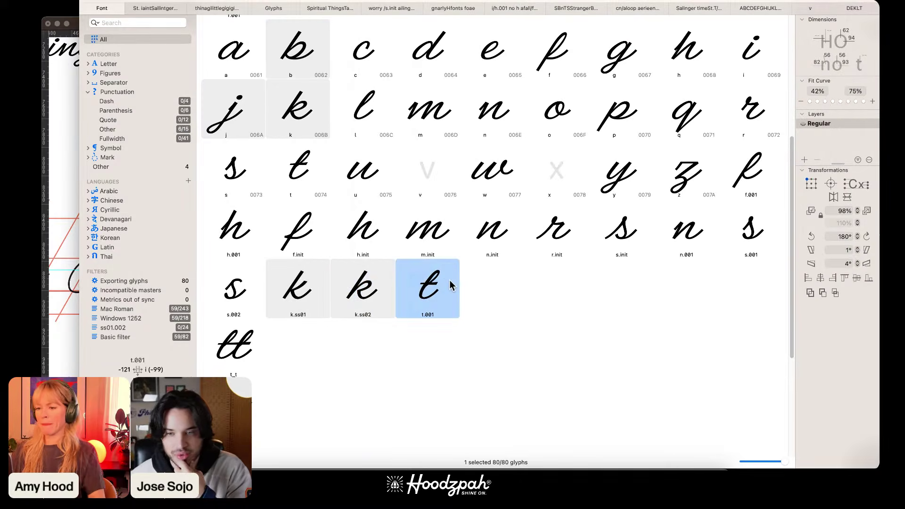
Step: Open the DEKLT edit view and activate the empty D glyph for editing
{"action": "left_click", "coordinate": [448, 171]}
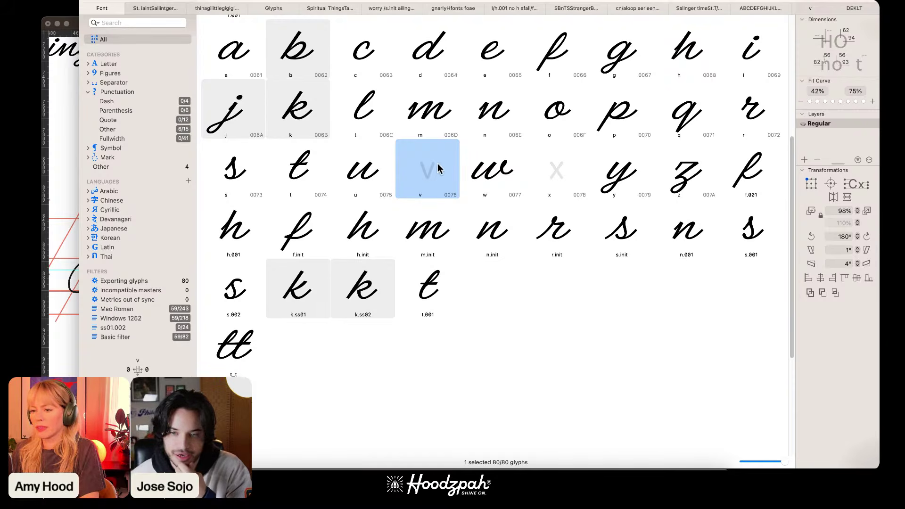
{"action": "left_click", "coordinate": [862, 7]}
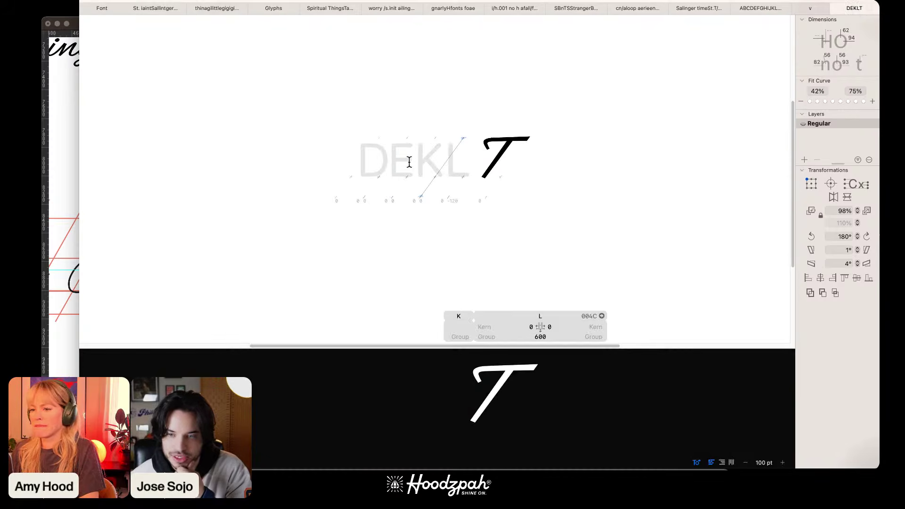
{"action": "key", "text": "super+plus"}
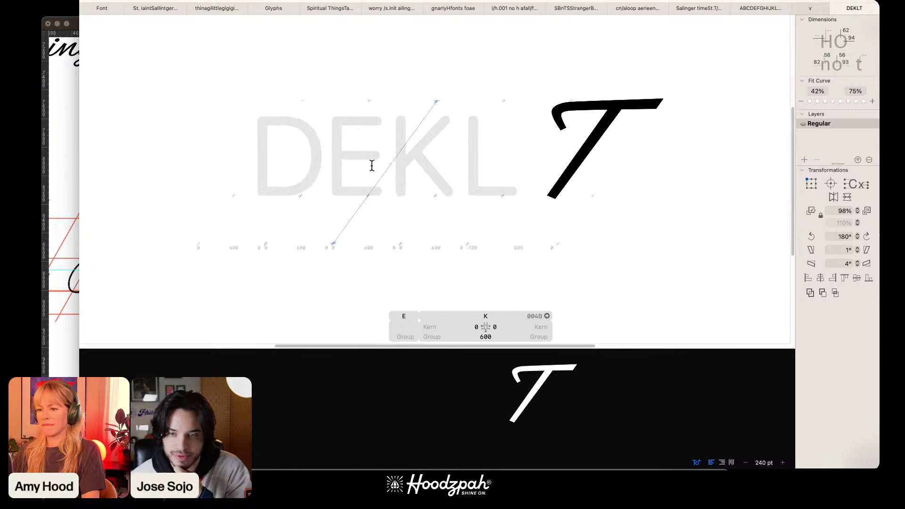
{"action": "left_click", "coordinate": [237, 130]}
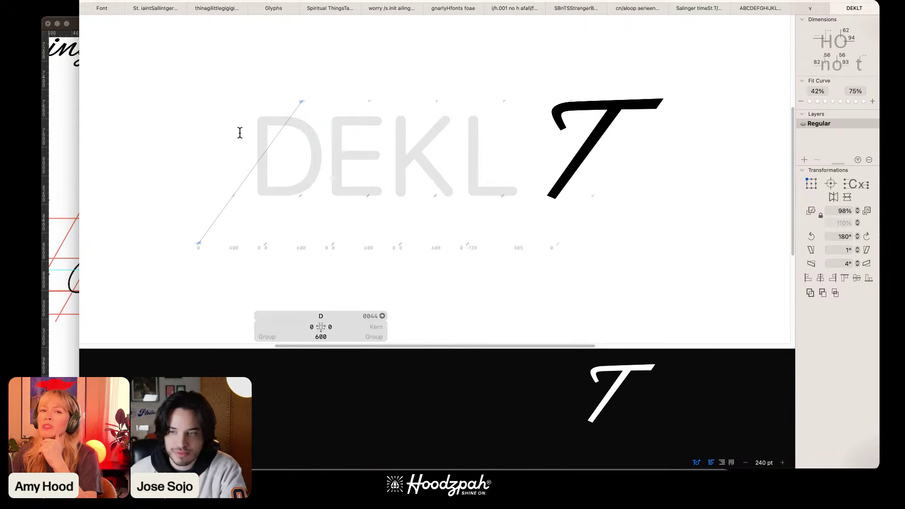
{"action": "key", "text": "Escape"}
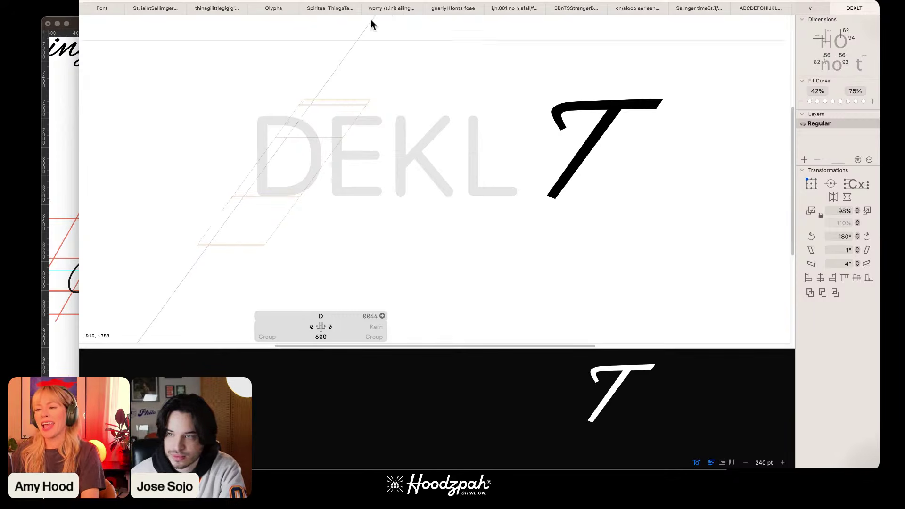
{"action": "left_click", "coordinate": [492, 2]}
{"action": "left_click", "coordinate": [285, 146]}
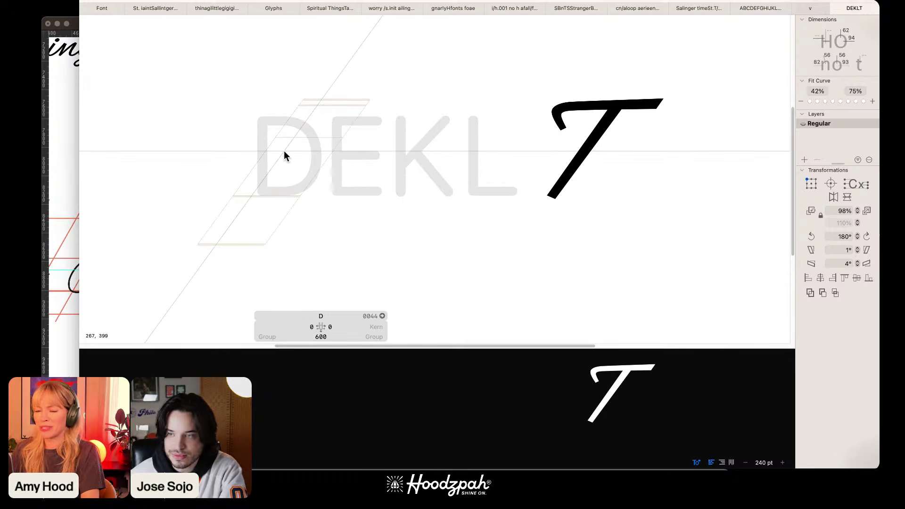
{"action": "key", "text": "super+plus"}
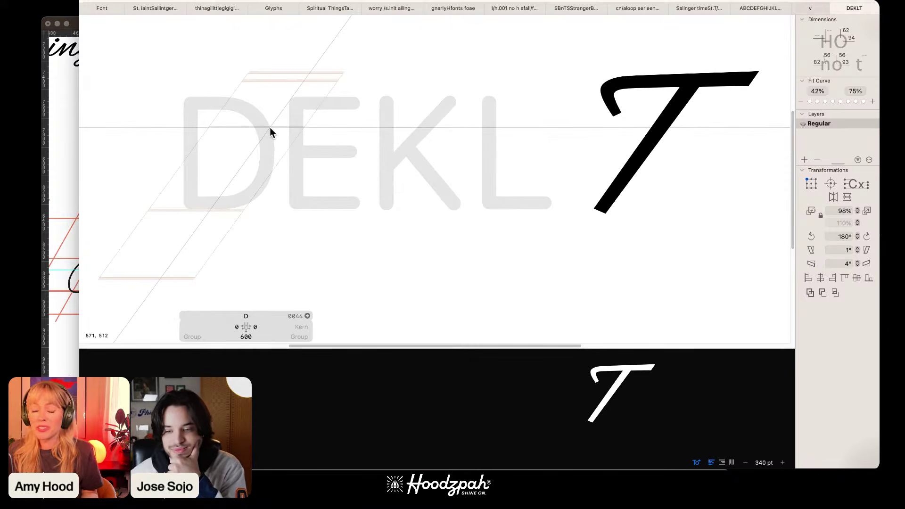
{"action": "key", "text": "t"}
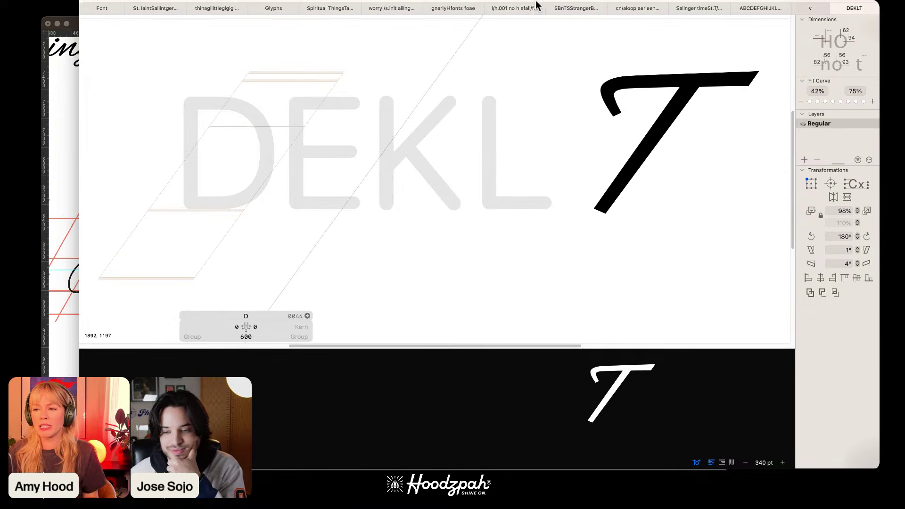
{"action": "double_click", "coordinate": [223, 123]}
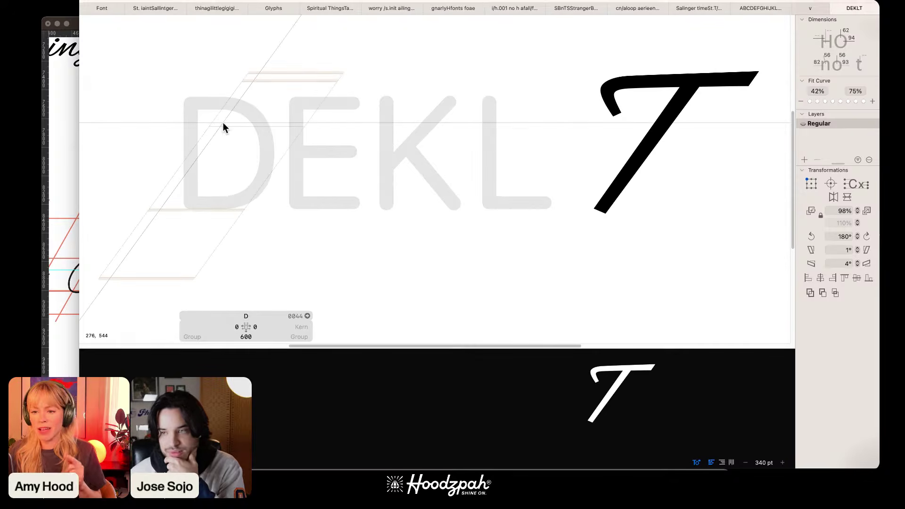
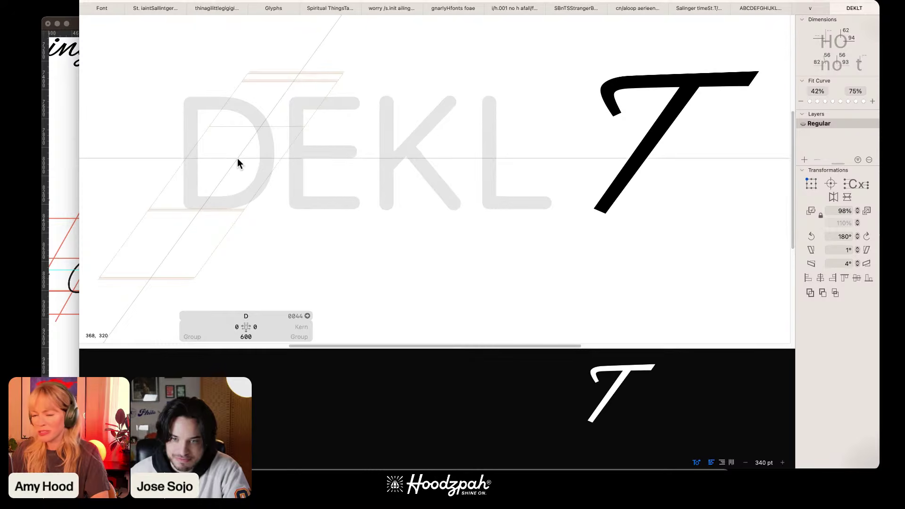
{"action": "right_click", "coordinate": [244, 158]}
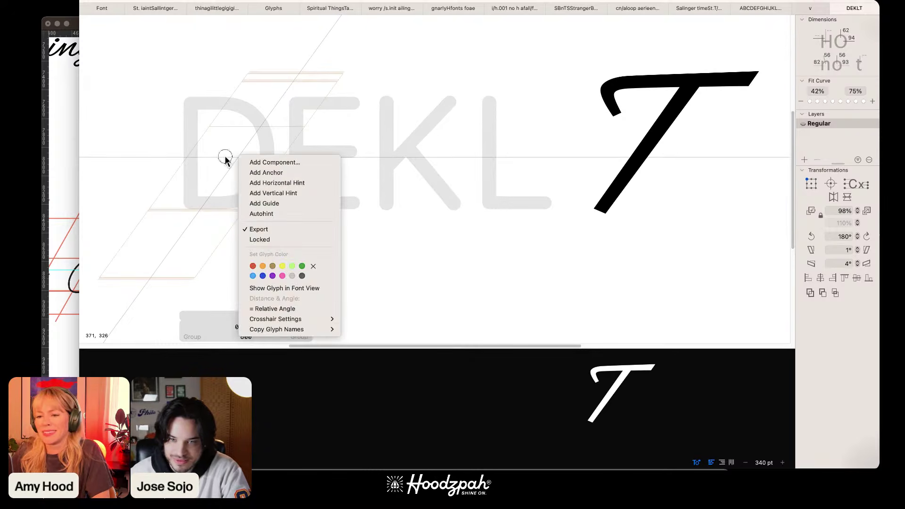
{"action": "left_click", "coordinate": [223, 157]}
Step: Copy the diagonal stem of the T and paste it into the empty D glyph
{"action": "key", "text": "t"}
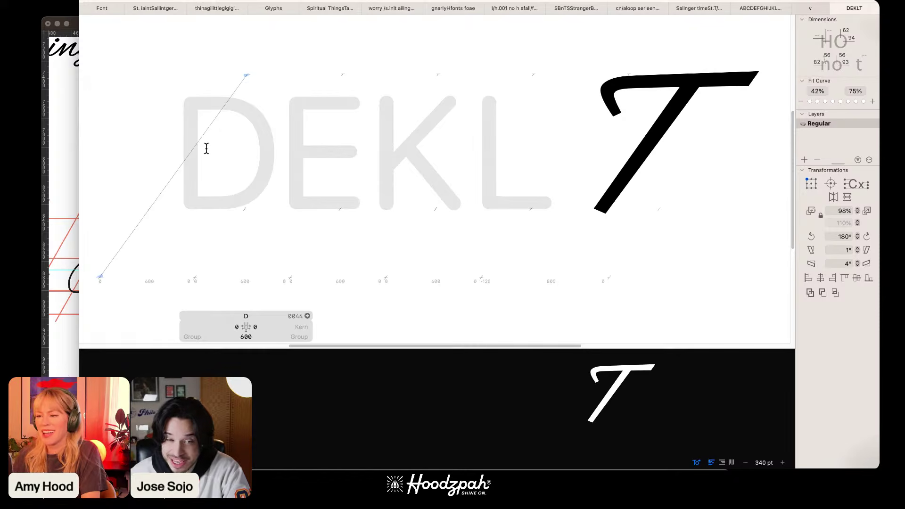
{"action": "double_click", "coordinate": [661, 136]}
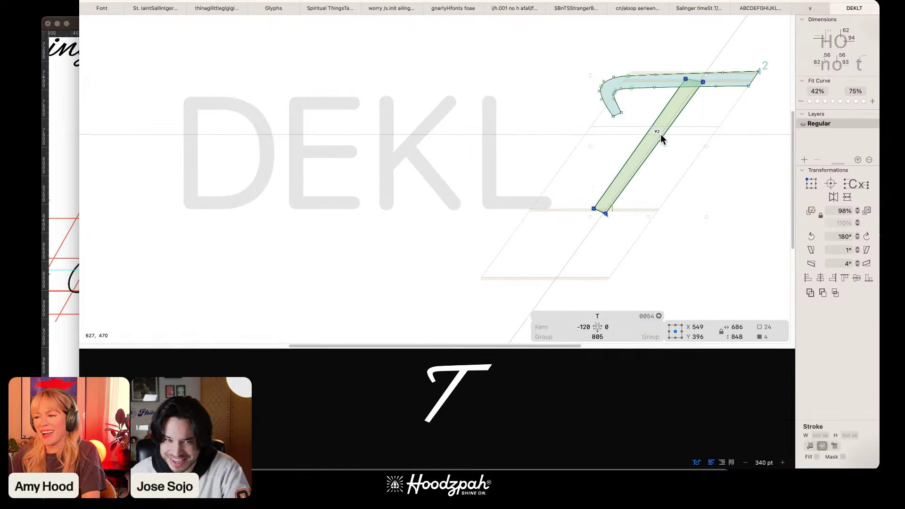
{"action": "left_click", "coordinate": [216, 135]}
{"action": "key", "text": "super+v"}
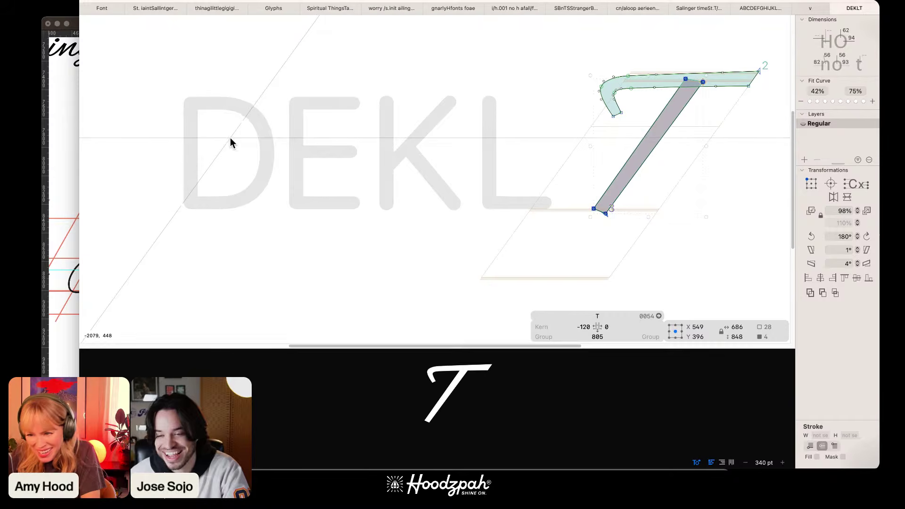
{"action": "key", "text": "super+z"}
{"action": "double_click", "coordinate": [246, 149]}
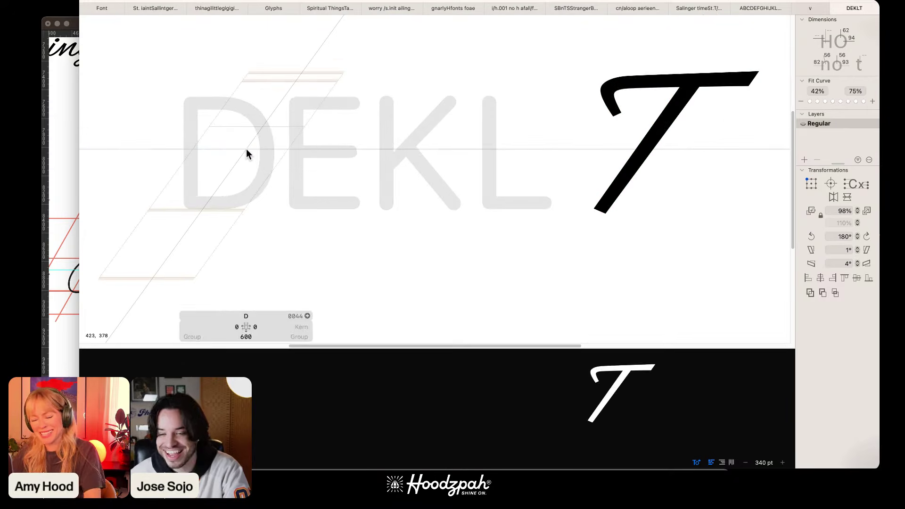
{"action": "key", "text": "ctrl+v"}
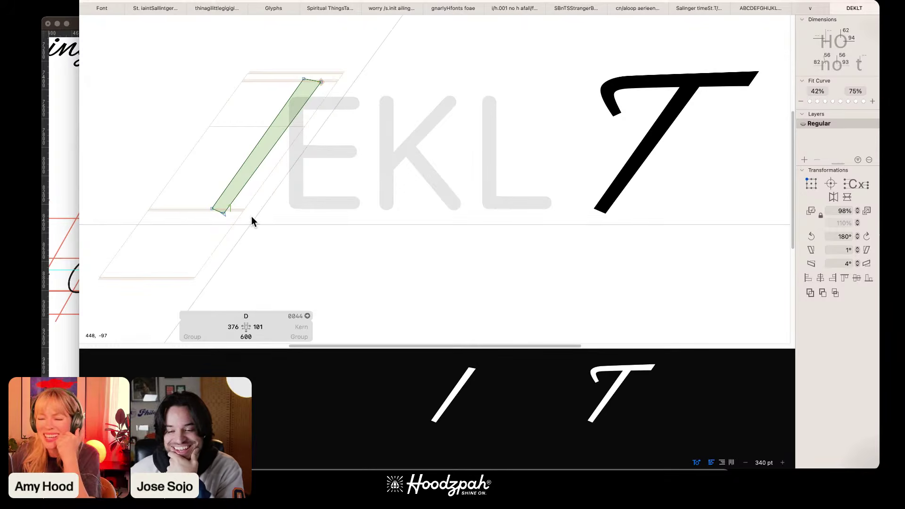
Step: Delete the pasted diagonal stem from the D glyph
{"action": "left_click", "coordinate": [242, 186]}
{"action": "right_click", "coordinate": [243, 185]}
{"action": "left_click", "coordinate": [204, 152]}
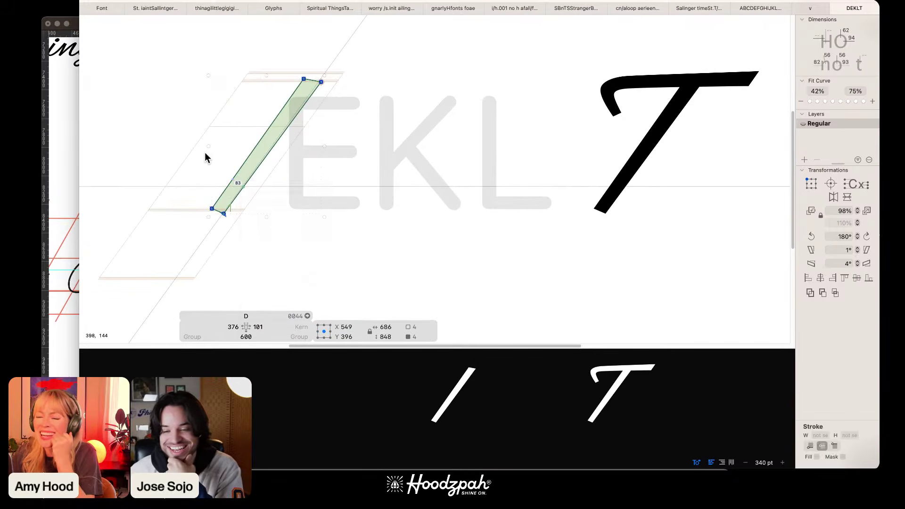
{"action": "key", "text": "Delete"}
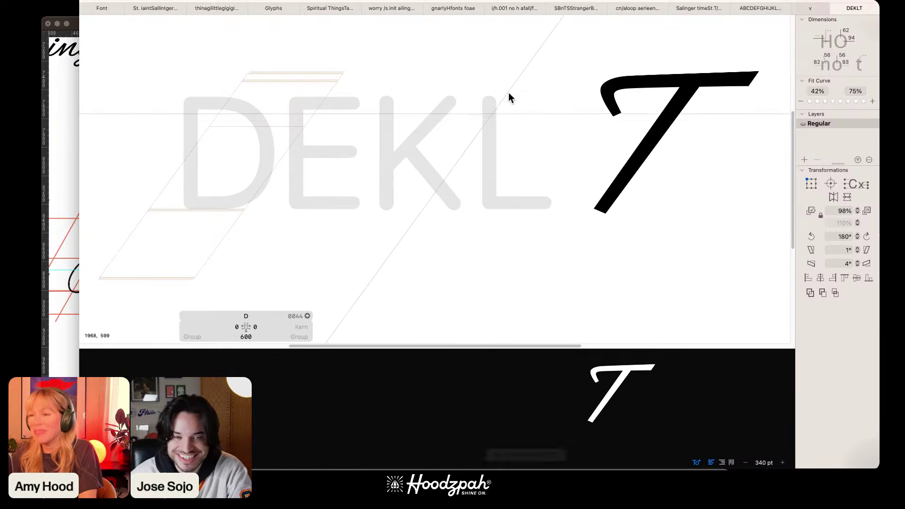
Step: Switch to the Crescent_Script_v1.ai document in Illustrator and frame the two capital L skeletons
{"action": "left_click", "coordinate": [525, 179]}
{"action": "left_click", "coordinate": [59, 177]}
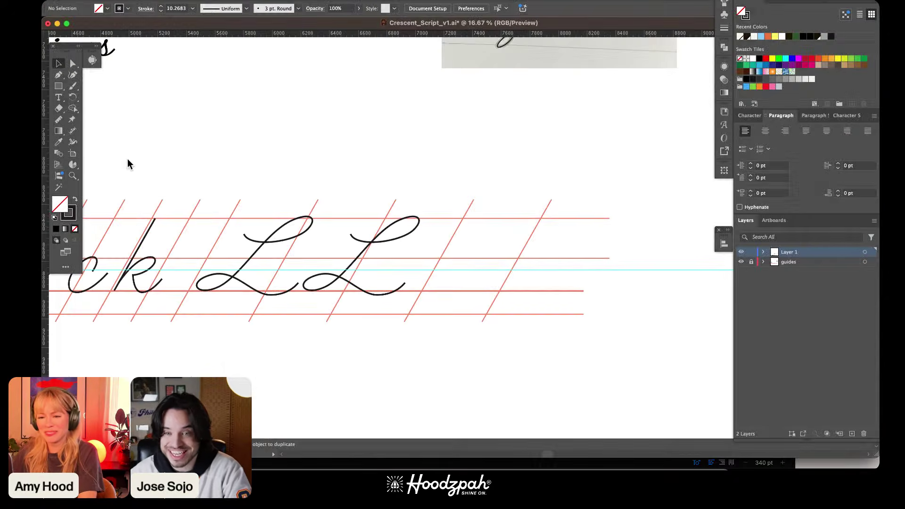
{"action": "key", "text": "super+equal"}
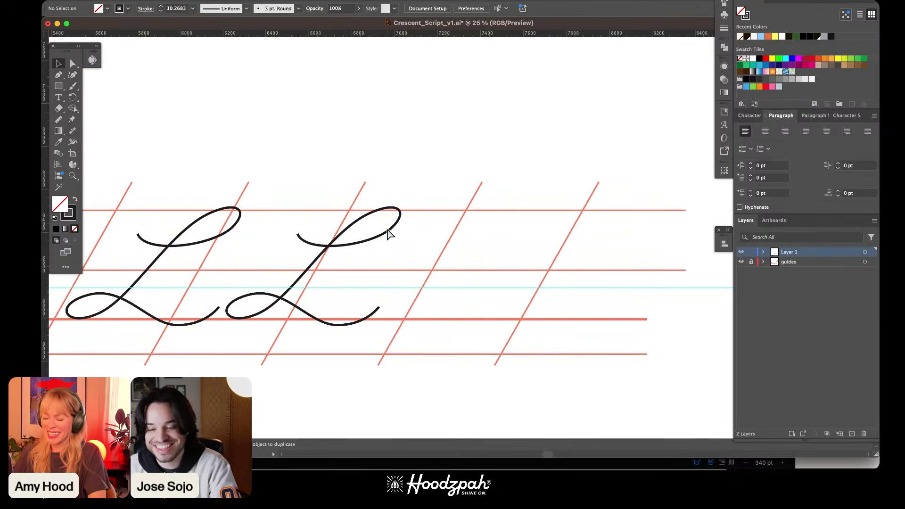
{"action": "left_click", "coordinate": [371, 238]}
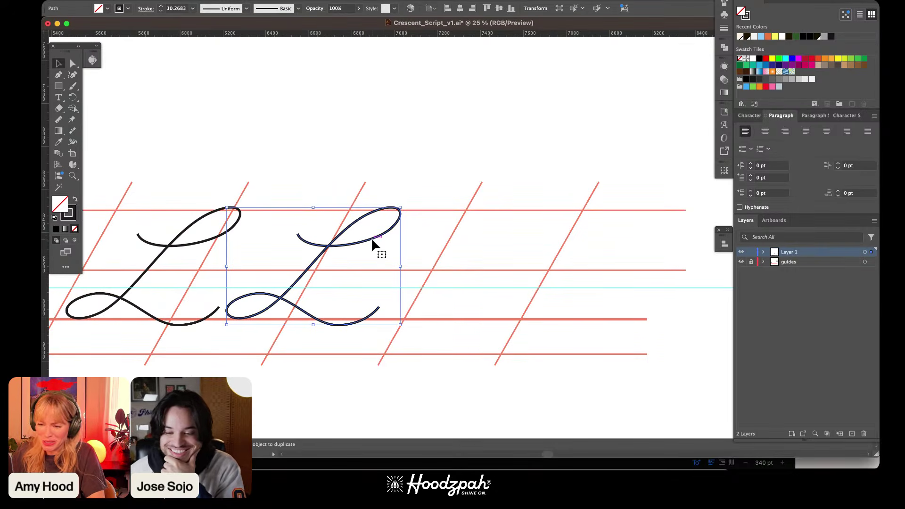
{"action": "left_click", "coordinate": [398, 167]}
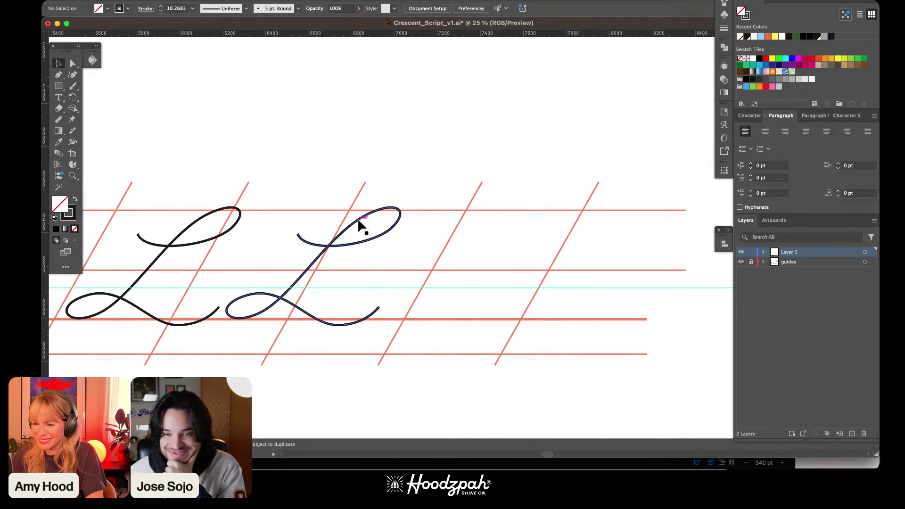
{"action": "left_click_drag", "start_coordinate": [359, 222], "coordinate": [520, 222]}
{"action": "key", "text": "Delete"}
{"action": "scroll", "coordinate": [582, 196], "scroll_direction": "left", "scroll_amount": 6}
{"action": "scroll", "coordinate": [582, 196], "scroll_direction": "down", "scroll_amount": 2}
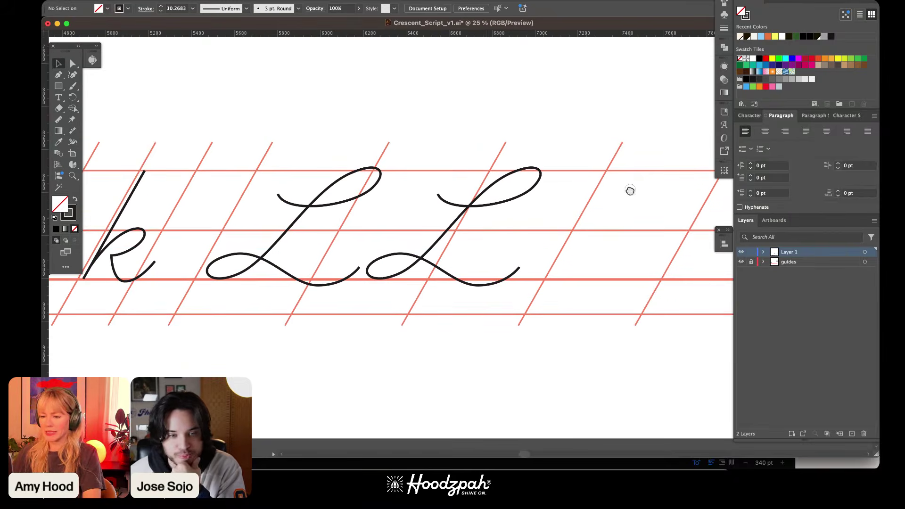
Step: Cut the second L's upper loop with the Scissors tool before it crosses the stem and delete the leftover entry stroke
{"action": "left_click", "coordinate": [503, 204]}
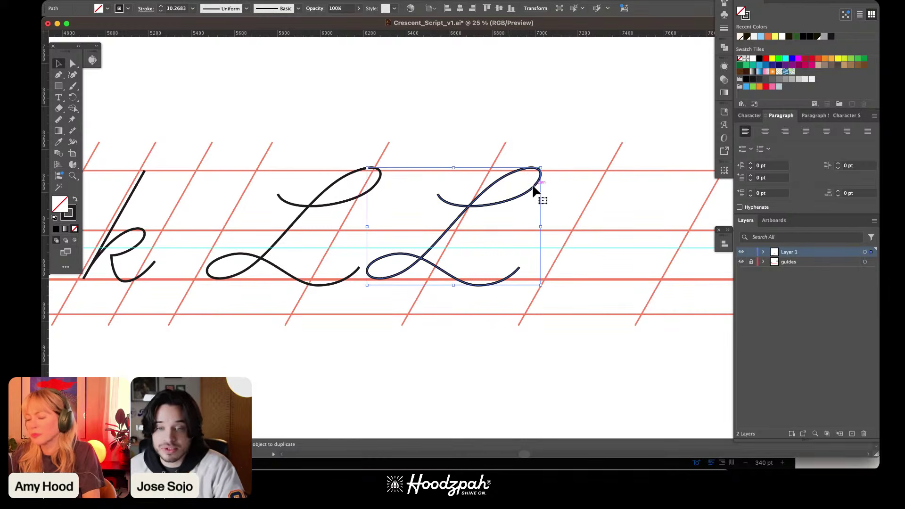
{"action": "key", "text": "c"}
{"action": "left_click", "coordinate": [487, 207]}
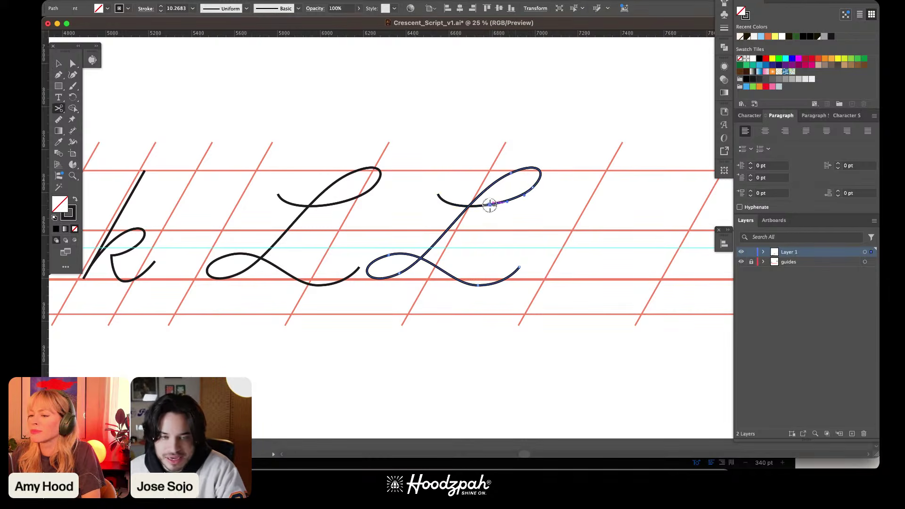
{"action": "key", "text": "a"}
{"action": "left_click", "coordinate": [449, 206]}
{"action": "key", "text": "Delete"}
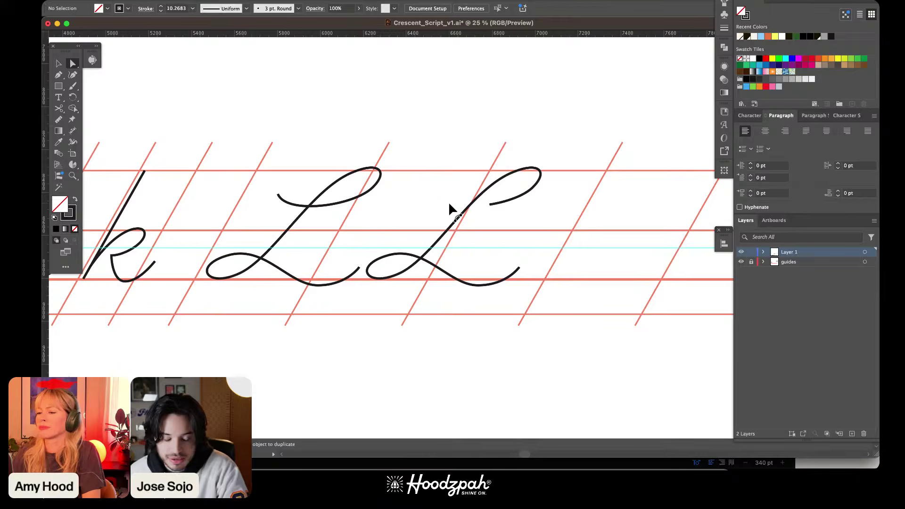
Step: Compare the second L's open upper loop with the first L and the lowercase letters
{"action": "scroll", "coordinate": [448, 202], "scroll_direction": "down", "scroll_amount": 2}
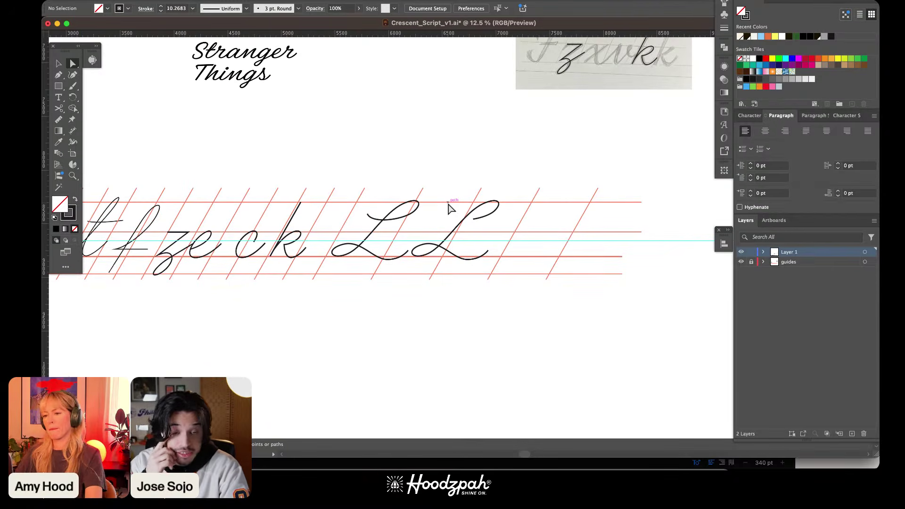
{"action": "key", "text": "v"}
{"action": "key", "text": "a"}
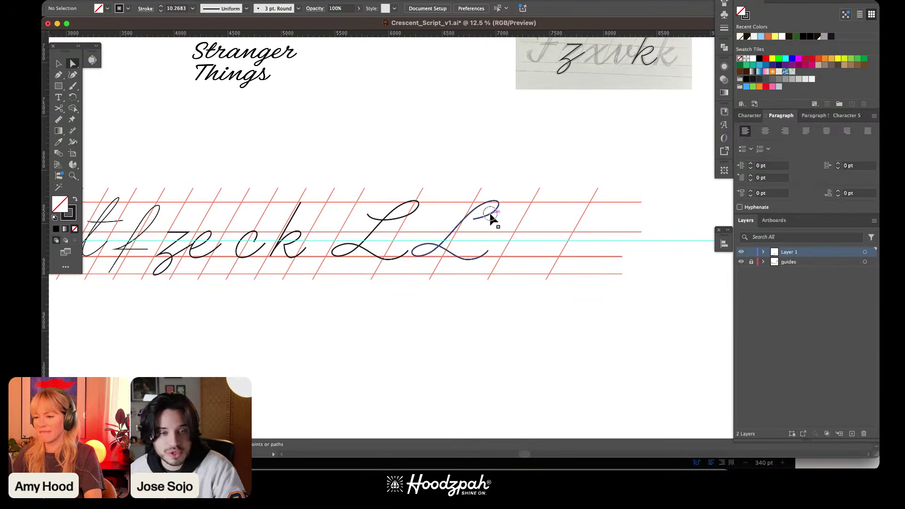
{"action": "scroll", "coordinate": [501, 186], "scroll_direction": "up", "scroll_amount": 2}
{"action": "key", "text": "v"}
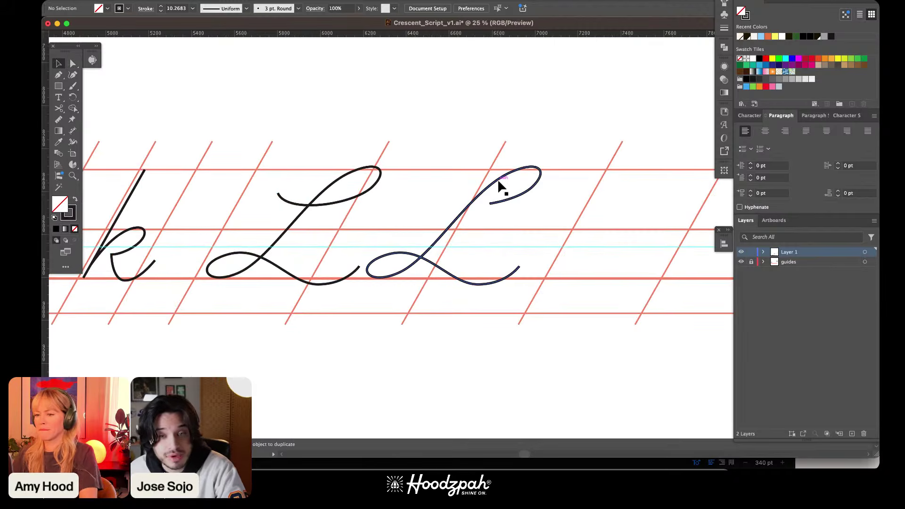
{"action": "left_click", "coordinate": [500, 185]}
{"action": "left_click", "coordinate": [445, 339]}
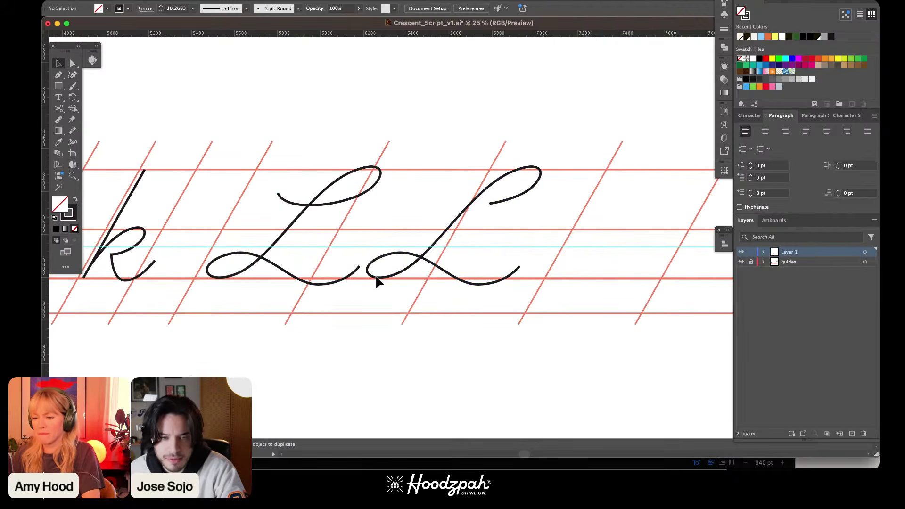
Step: Nudge the two anchor points of the second L's lower loop down by two large increments
{"action": "key", "text": "a"}
{"action": "left_click", "coordinate": [386, 265]}
{"action": "left_click", "coordinate": [388, 254]}
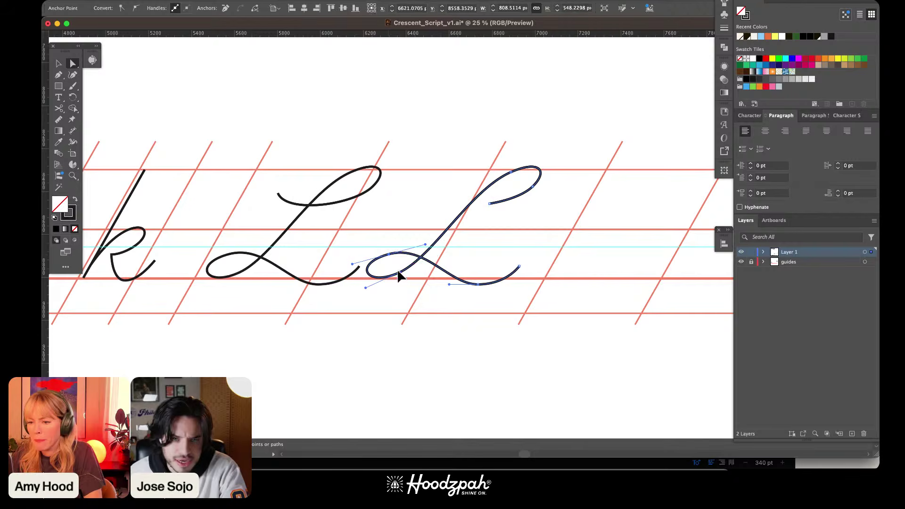
{"action": "left_click", "coordinate": [399, 272], "text": "shift"}
{"action": "key", "text": "shift+Down"}
{"action": "key", "text": "shift+Down"}
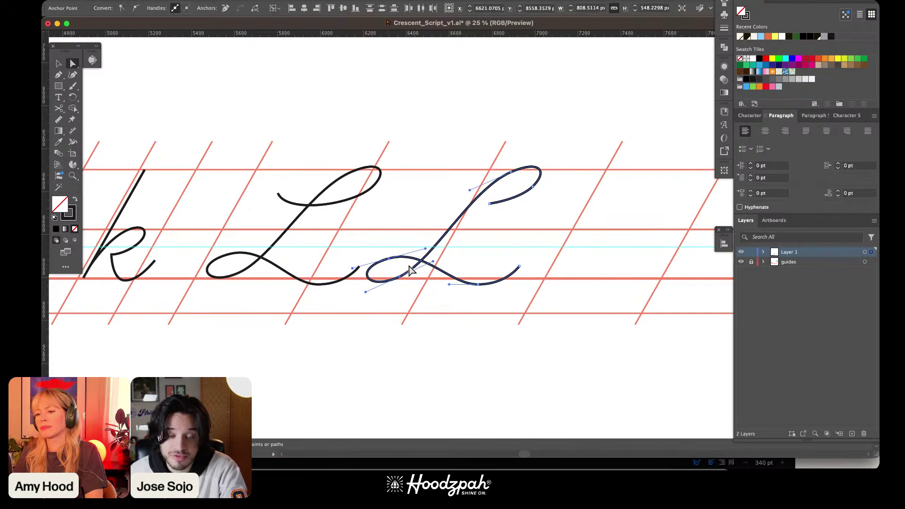
{"action": "left_click", "coordinate": [469, 354]}
{"action": "key", "text": "b"}
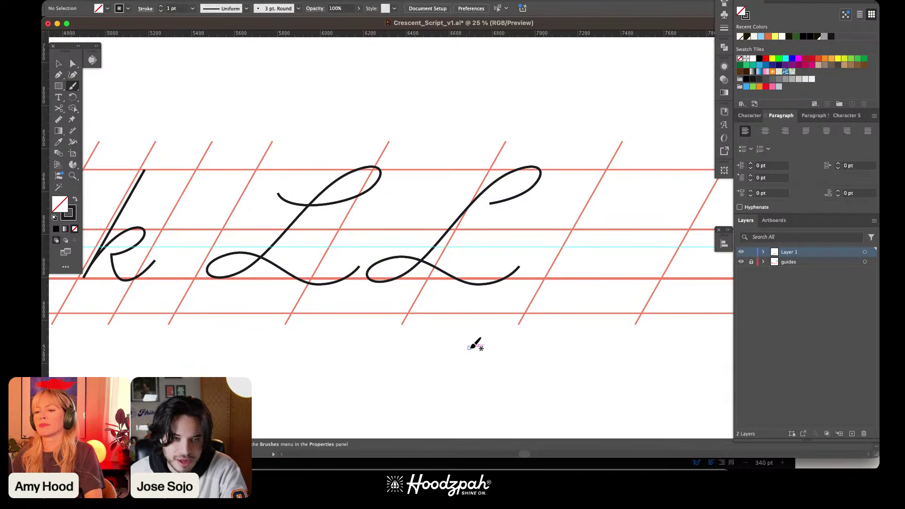
Step: Nudge the top and bottom anchor points of the first L's lower loop down to match the second L
{"action": "key", "text": "a"}
{"action": "left_click", "coordinate": [233, 258]}
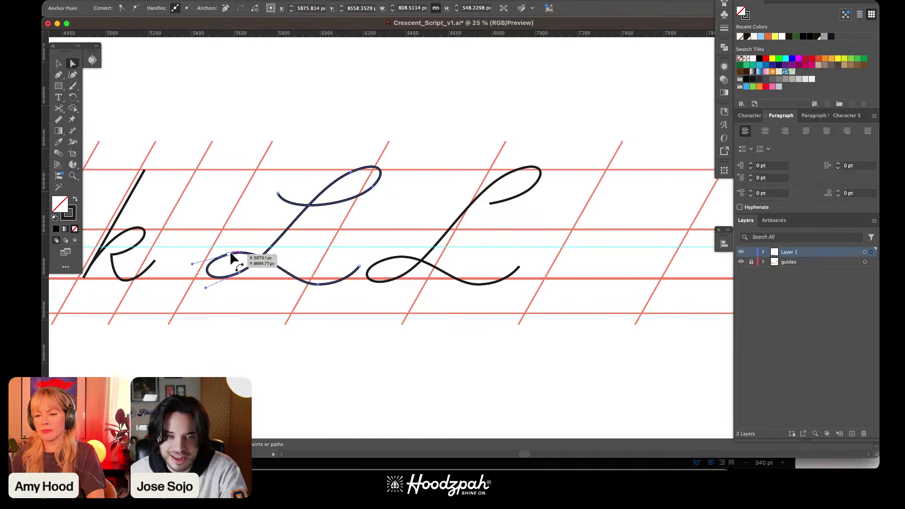
{"action": "left_click", "coordinate": [239, 273], "text": "shift"}
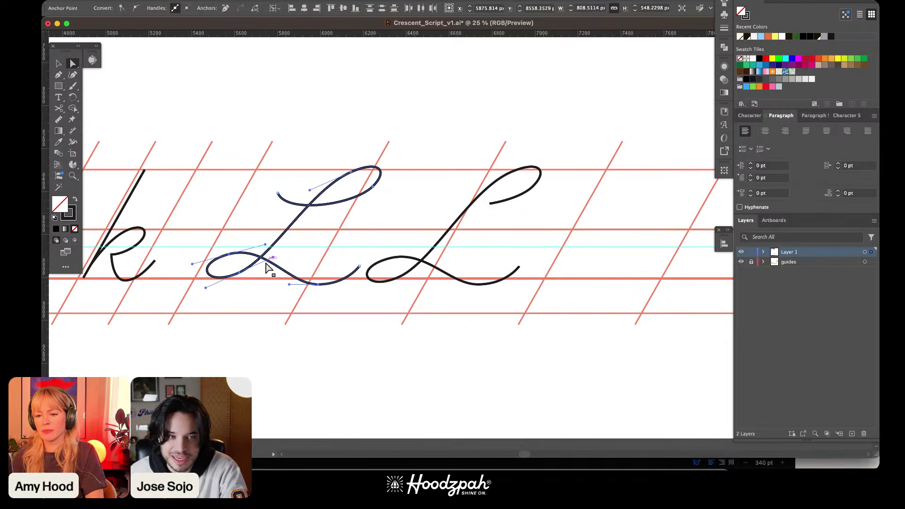
{"action": "left_click", "coordinate": [370, 377]}
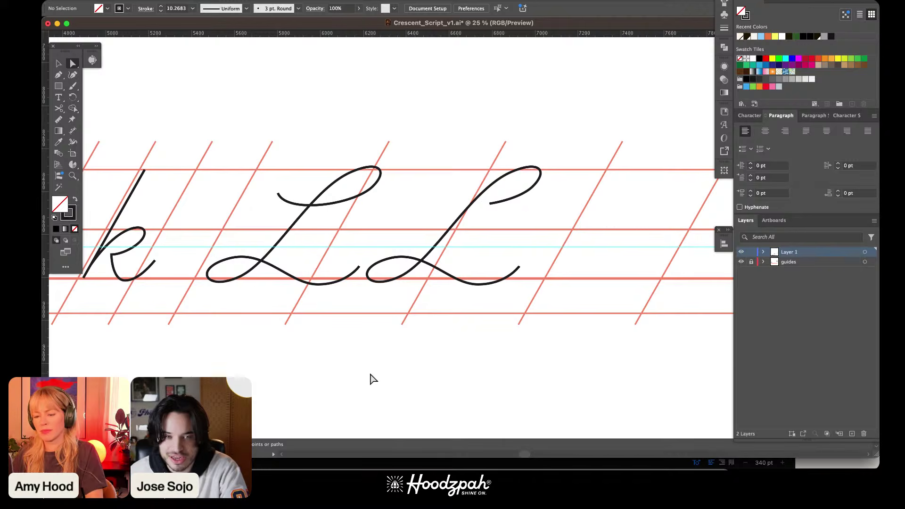
Step: Add an anchor point at the far outer extreme of the first L's lower loop and nudge it to smooth the turn
{"action": "key", "text": "v"}
{"action": "key", "text": "a"}
{"action": "left_click", "coordinate": [229, 266]}
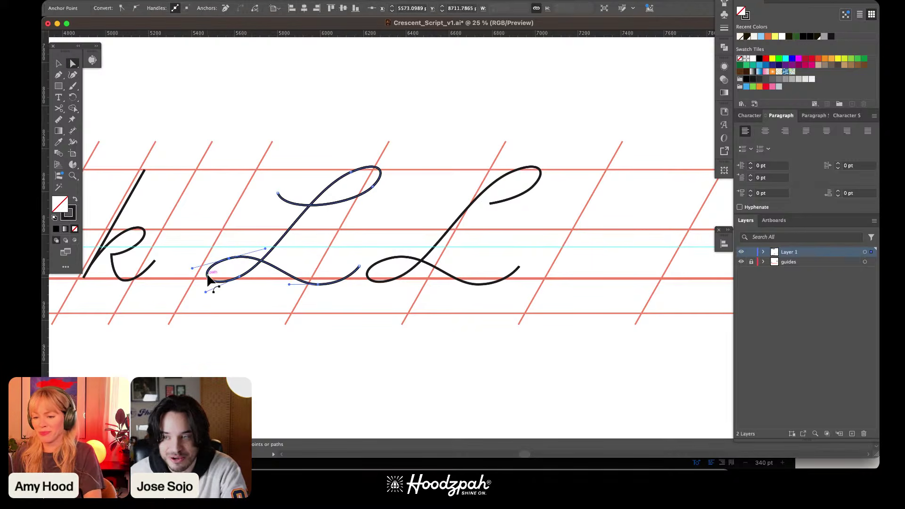
{"action": "left_click", "coordinate": [208, 279]}
{"action": "key", "text": "super+equal"}
{"action": "key", "text": "super+equal"}
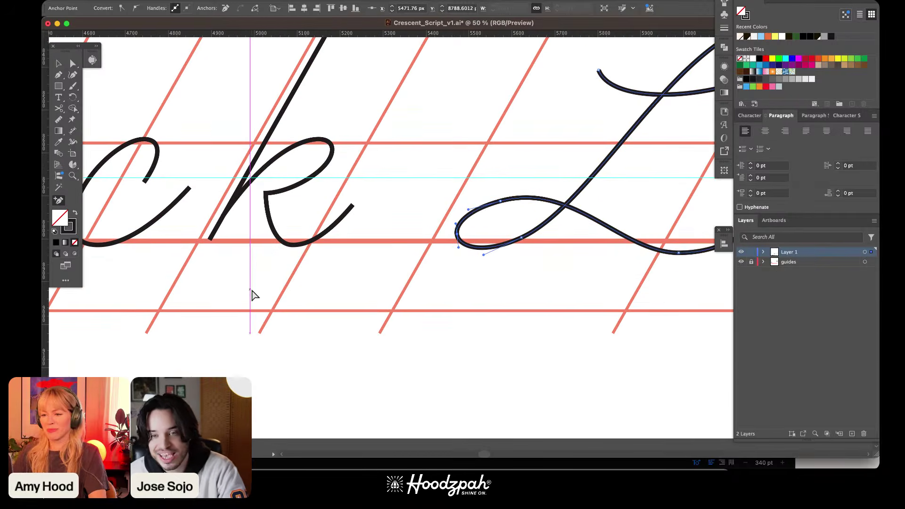
{"action": "key", "text": "p"}
{"action": "key", "text": "a"}
{"action": "left_click", "coordinate": [457, 233]}
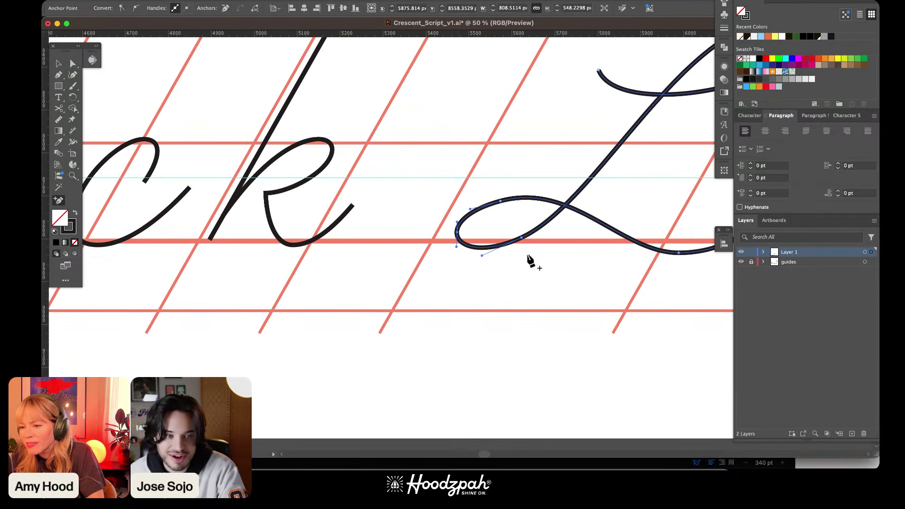
Step: Nudge the upper anchor point of the first L's lower loop up by 7 px
{"action": "key", "text": "super+equal"}
{"action": "left_click", "coordinate": [567, 170]}
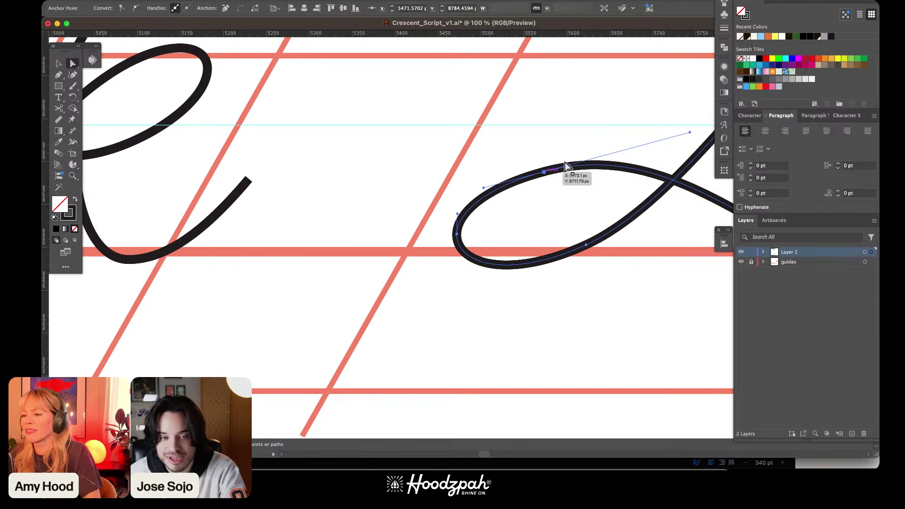
{"action": "key", "text": "Up"}
{"action": "key", "text": "Up"}
{"action": "key", "text": "Up"}
{"action": "key", "text": "Up"}
{"action": "key", "text": "Up"}
{"action": "key", "text": "Up"}
{"action": "key", "text": "Up"}
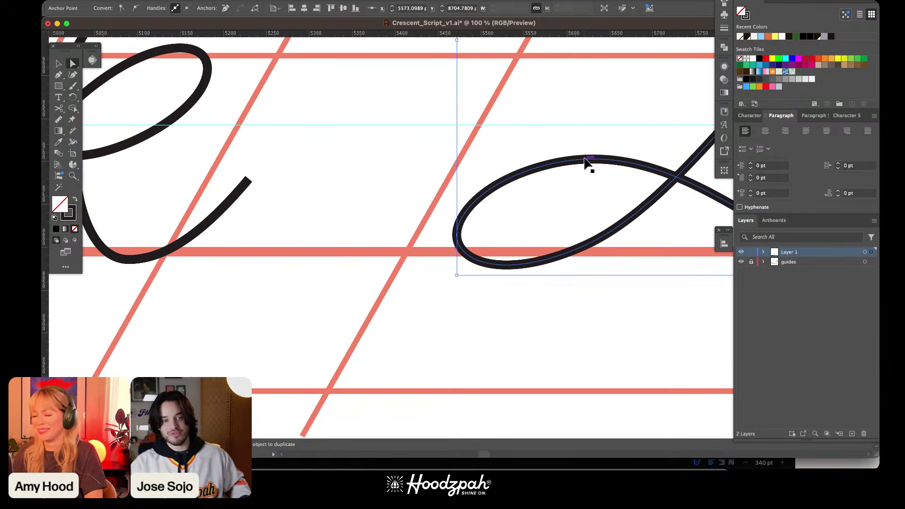
Step: Delete the second L and replace it with a duplicate of the refined first L placed beside it
{"action": "key", "text": "super+minus"}
{"action": "key", "text": "super+minus"}
{"action": "key", "text": "super+minus"}
{"action": "left_click_drag", "start_coordinate": [523, 257], "coordinate": [339, 240]}
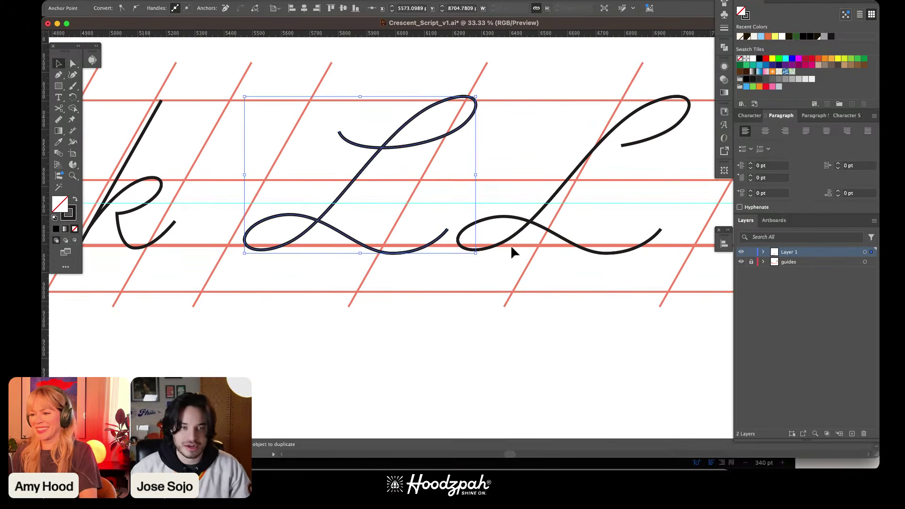
{"action": "left_click", "coordinate": [459, 235]}
{"action": "key", "text": "v"}
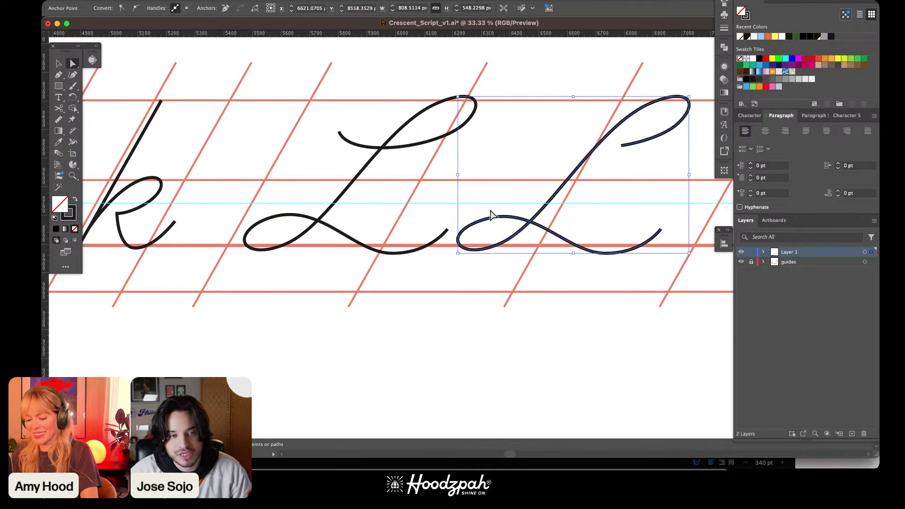
{"action": "key", "text": "Delete"}
{"action": "key", "text": "Delete"}
{"action": "left_click_drag", "start_coordinate": [356, 177], "coordinate": [584, 165]}
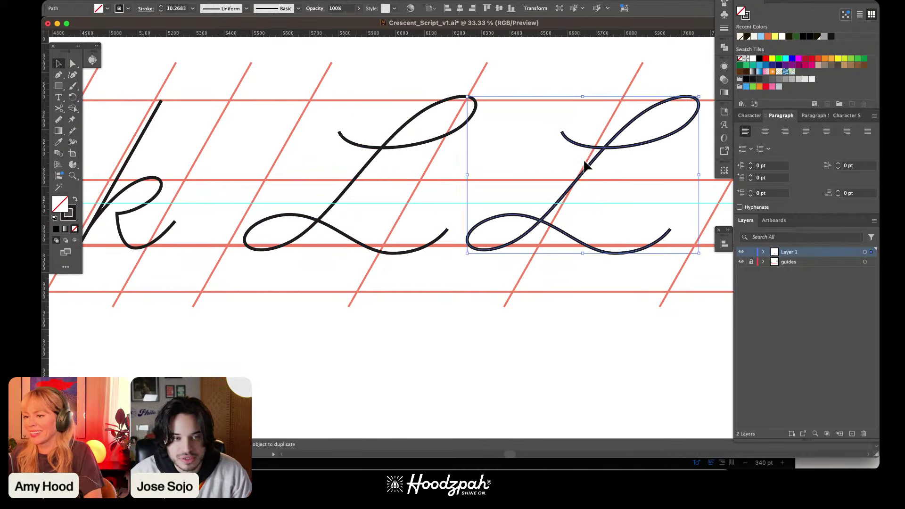
Step: Cut the duplicated L's upper loop with the Scissors tool just before the stem and delete the leftover entry stroke
{"action": "key", "text": "c"}
{"action": "left_click", "coordinate": [632, 145]}
{"action": "key", "text": "a"}
{"action": "left_click", "coordinate": [617, 156]}
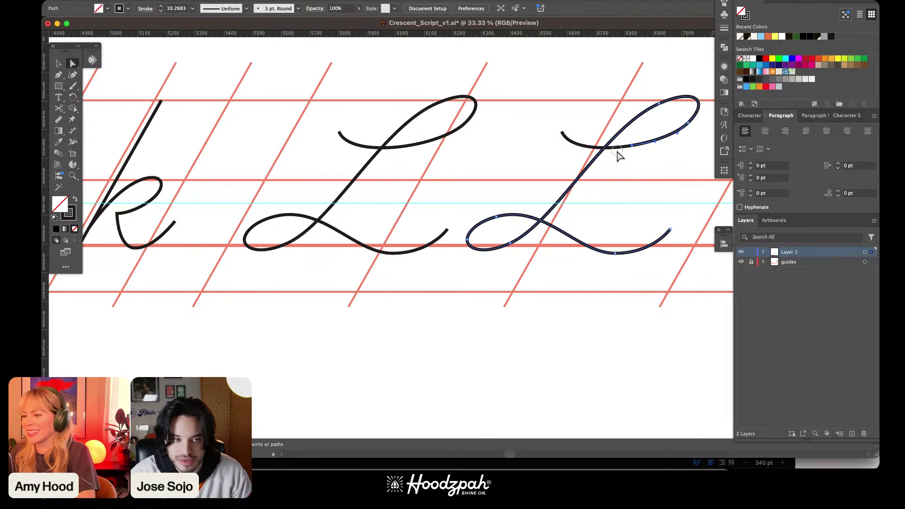
{"action": "left_click", "coordinate": [618, 147]}
{"action": "key", "text": "Delete"}
{"action": "key", "text": "Delete"}
{"action": "left_click", "coordinate": [557, 337]}
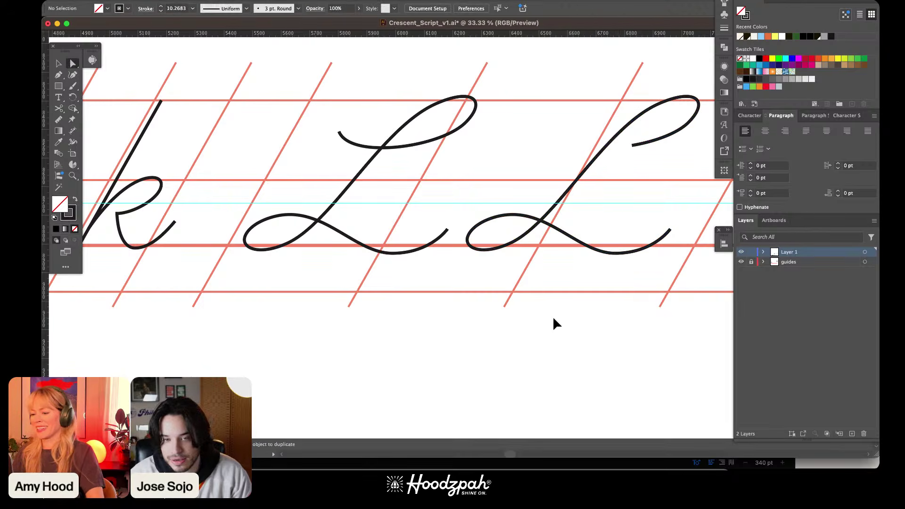
Step: Add an anchor point at the highest point of the second L's upper loop
{"action": "key", "text": "super+minus"}
{"action": "key", "text": "super+minus"}
{"action": "key", "text": "super+minus"}
{"action": "key", "text": "v"}
{"action": "key", "text": "z"}
{"action": "left_click_drag", "start_coordinate": [519, 178], "coordinate": [658, 299]}
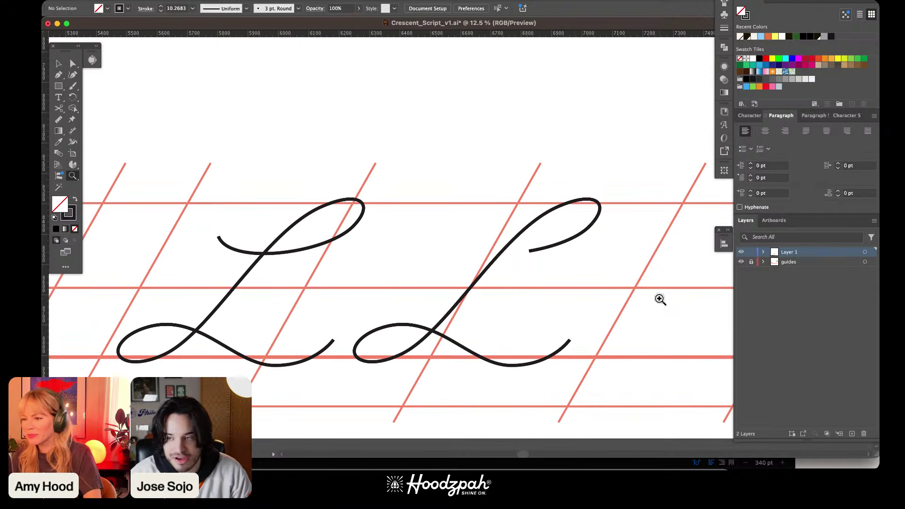
{"action": "key", "text": "a"}
{"action": "left_click", "coordinate": [571, 204]}
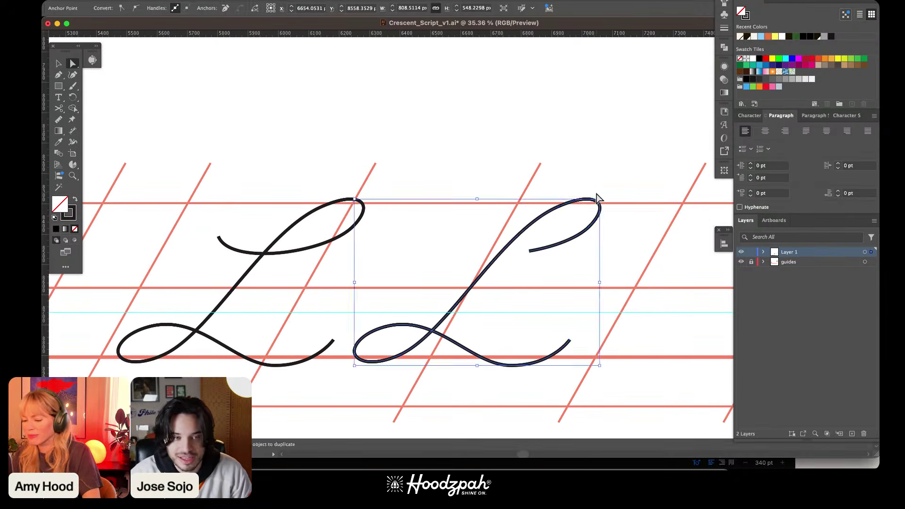
{"action": "key", "text": "super+plus"}
{"action": "key", "text": "super+plus"}
{"action": "left_click_drag", "start_coordinate": [572, 187], "coordinate": [505, 184]}
{"action": "key", "text": "plus"}
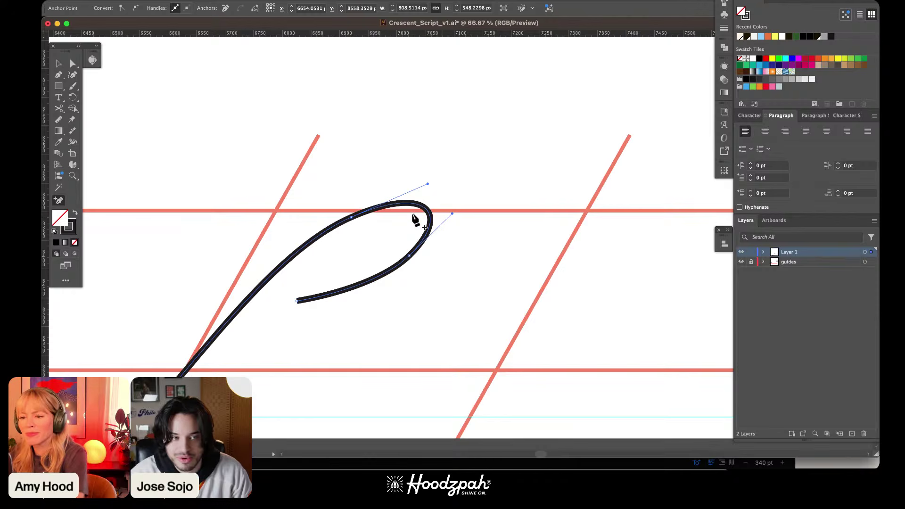
{"action": "left_click", "coordinate": [406, 204]}
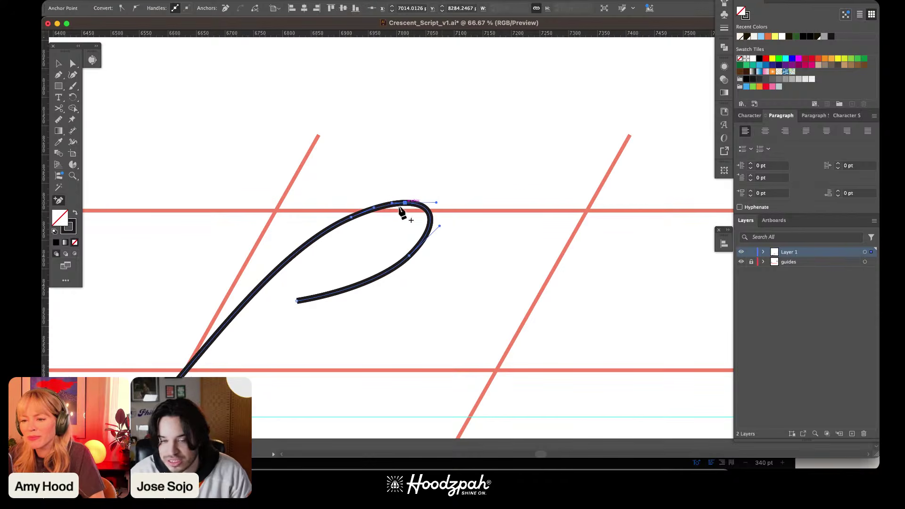
Step: Add an anchor point lower on the second L's rising stem and remove the existing one just below the loop's peak
{"action": "key", "text": "a"}
{"action": "left_click", "coordinate": [291, 258]}
{"action": "key", "text": "plus"}
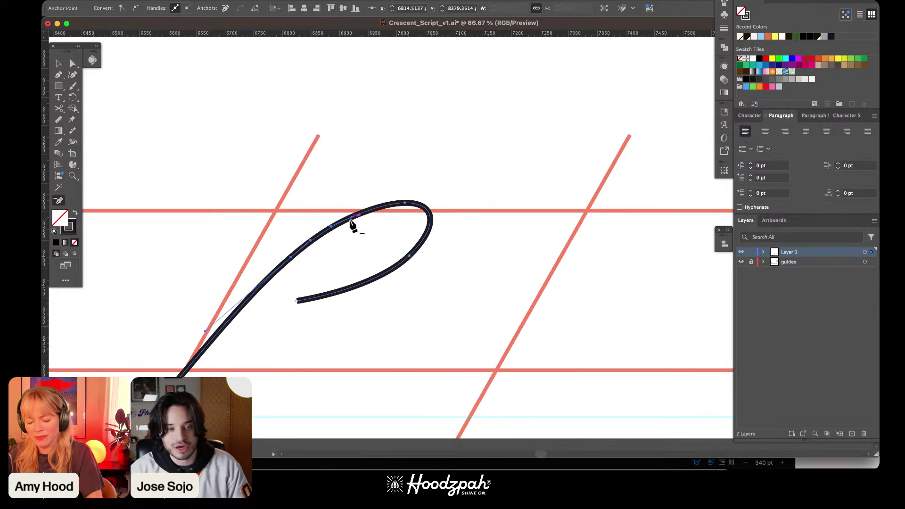
{"action": "left_click", "coordinate": [350, 218]}
{"action": "key", "text": "super+minus"}
{"action": "key", "text": "super+minus"}
{"action": "key", "text": "super+minus"}
{"action": "key", "text": "super+minus"}
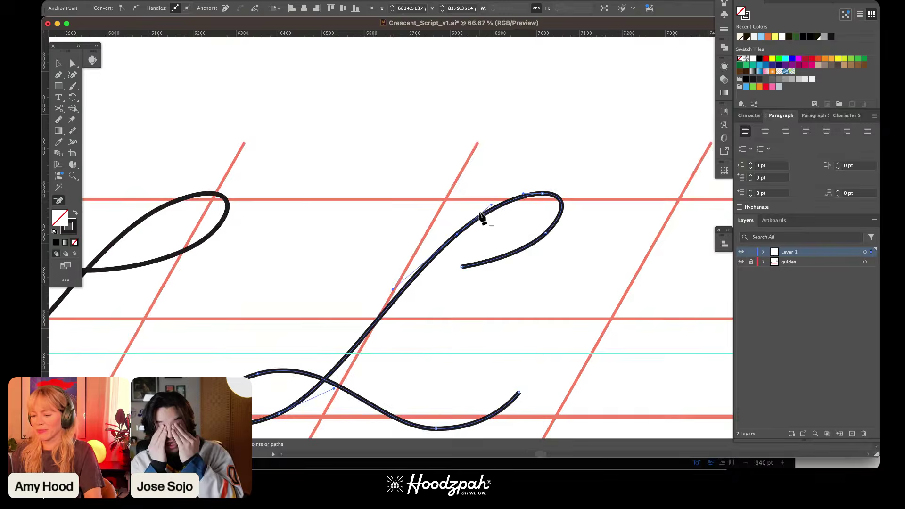
{"action": "key", "text": "super+minus"}
{"action": "key", "text": "v"}
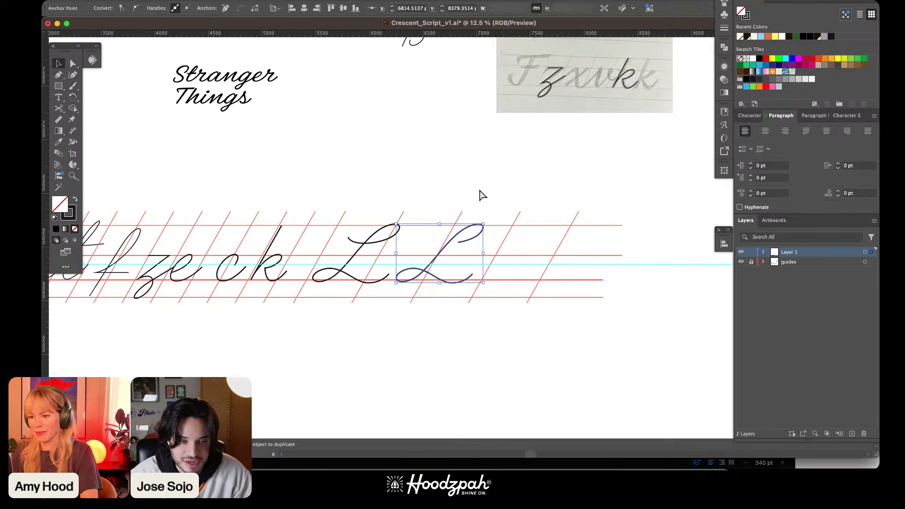
{"action": "left_click", "coordinate": [479, 196]}
Step: Adjust the curve handle at the open end of the second L's upper loop to soften its terminal
{"action": "scroll", "coordinate": [479, 196], "scroll_direction": "up", "scroll_amount": 2}
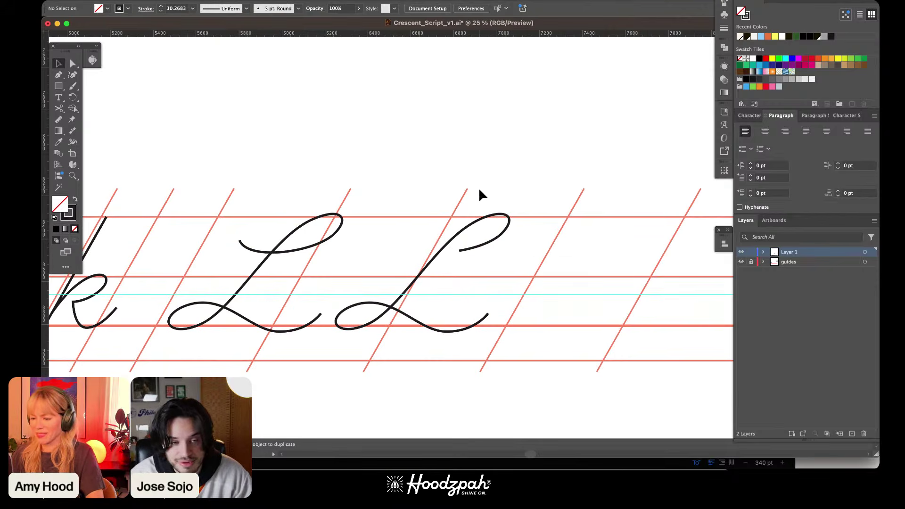
{"action": "scroll", "coordinate": [479, 196], "scroll_direction": "up", "scroll_amount": 1}
{"action": "key", "text": "a"}
{"action": "left_click", "coordinate": [460, 257]}
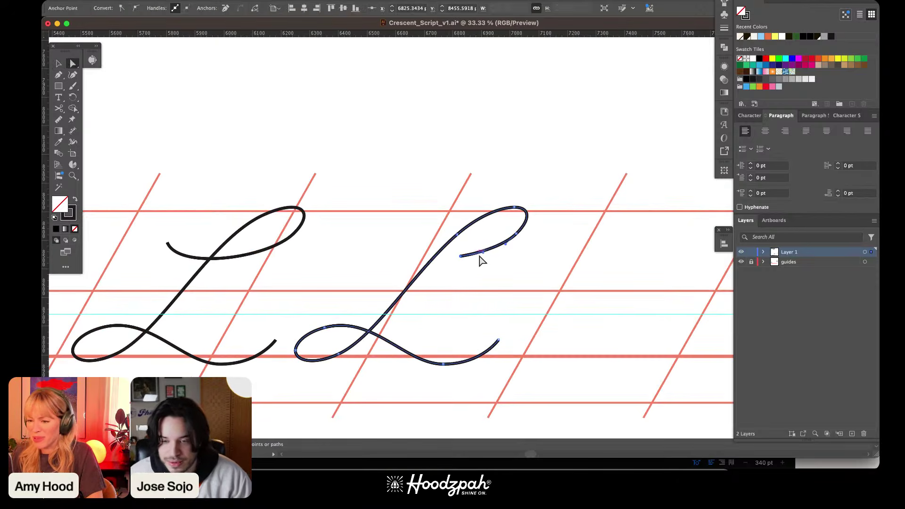
{"action": "left_click_drag", "start_coordinate": [482, 252], "coordinate": [484, 253]}
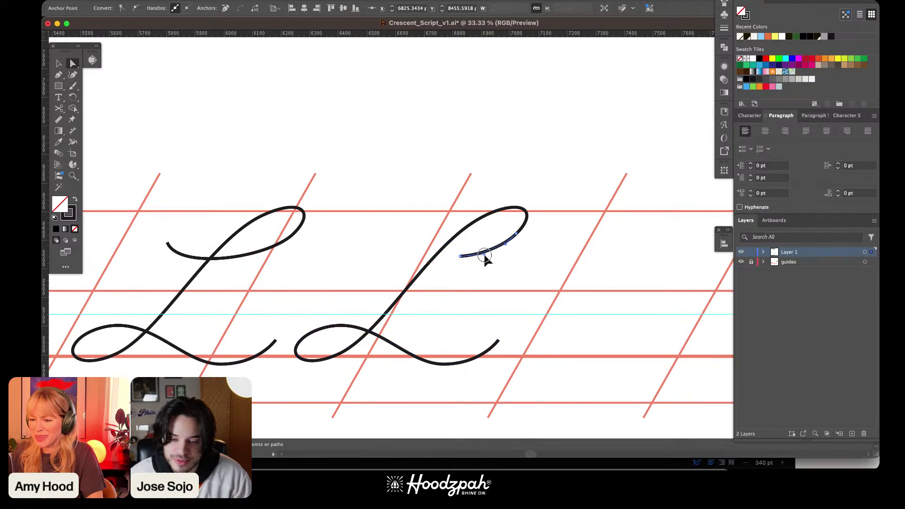
{"action": "left_click", "coordinate": [531, 258]}
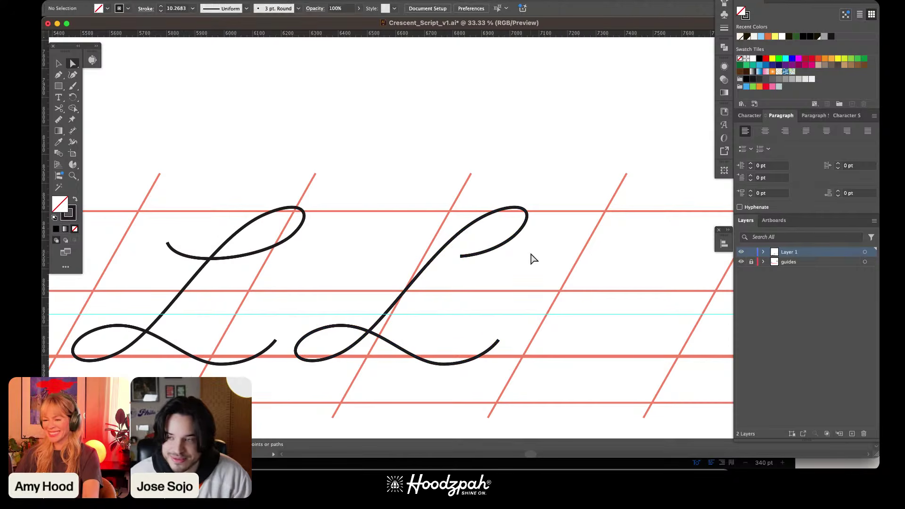
Step: Copy the second L skeleton into the L glyph in Glyphs with corrected bounds and place it between the K and T
{"action": "scroll", "coordinate": [531, 257], "scroll_direction": "down", "scroll_amount": 1}
{"action": "scroll", "coordinate": [531, 257], "scroll_direction": "up", "scroll_amount": 2}
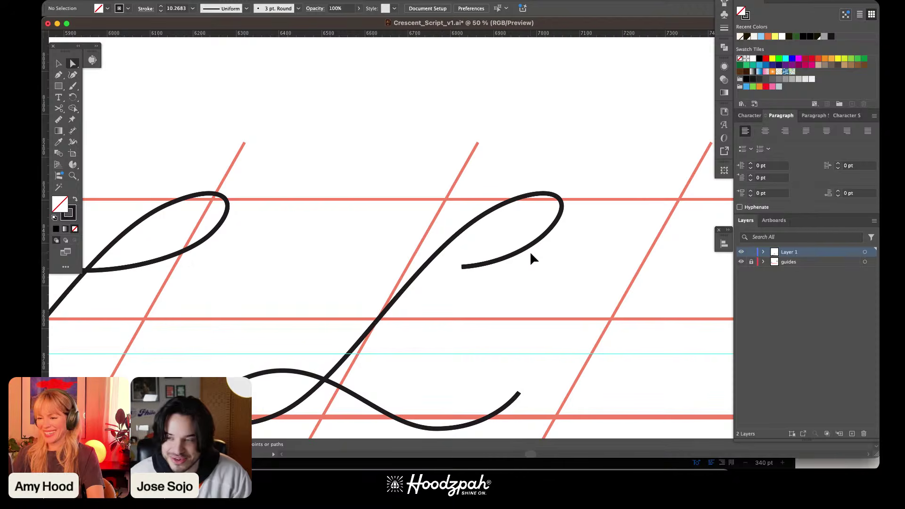
{"action": "key", "text": "v"}
{"action": "left_click", "coordinate": [529, 246]}
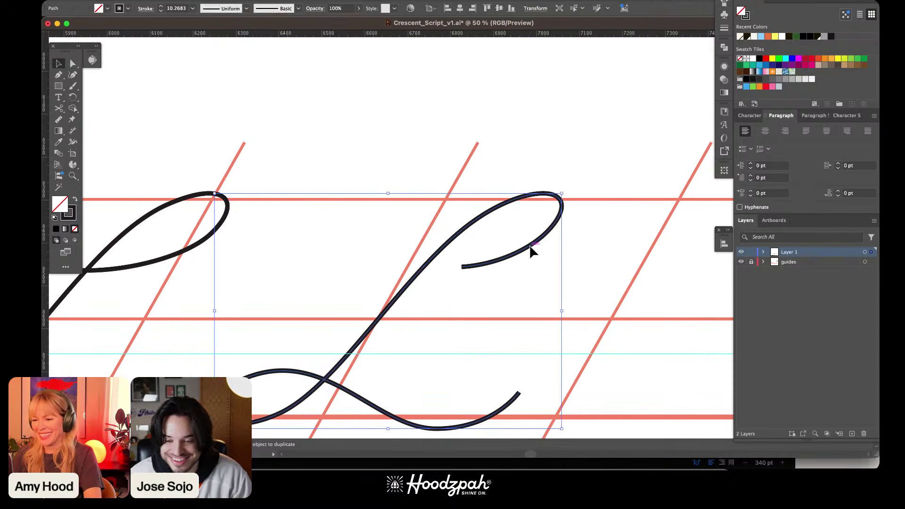
{"action": "left_click", "coordinate": [424, 149]}
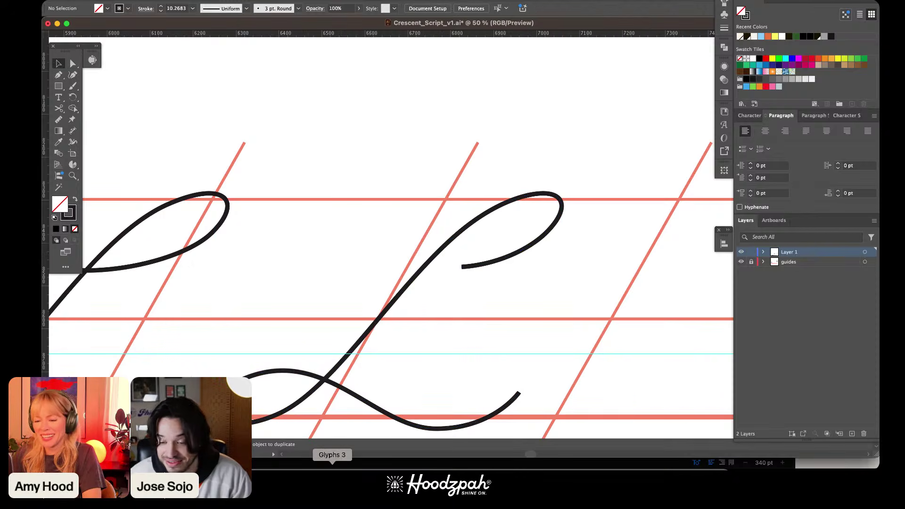
{"action": "left_click", "coordinate": [332, 469]}
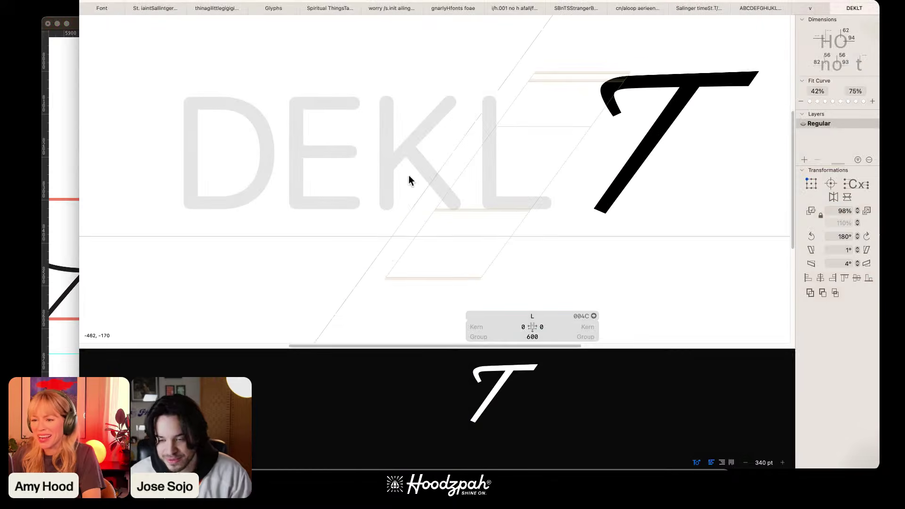
{"action": "key", "text": "super+v"}
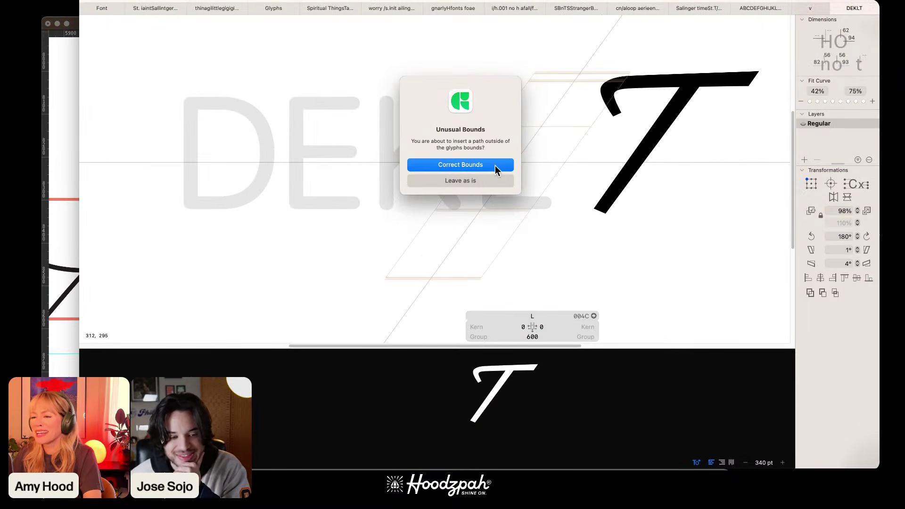
{"action": "left_click", "coordinate": [495, 166]}
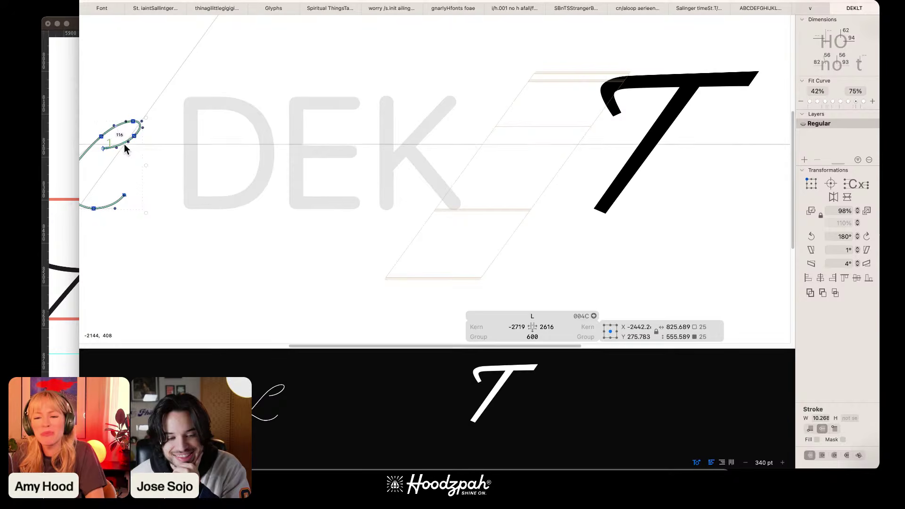
{"action": "left_click_drag", "start_coordinate": [125, 145], "coordinate": [545, 147]}
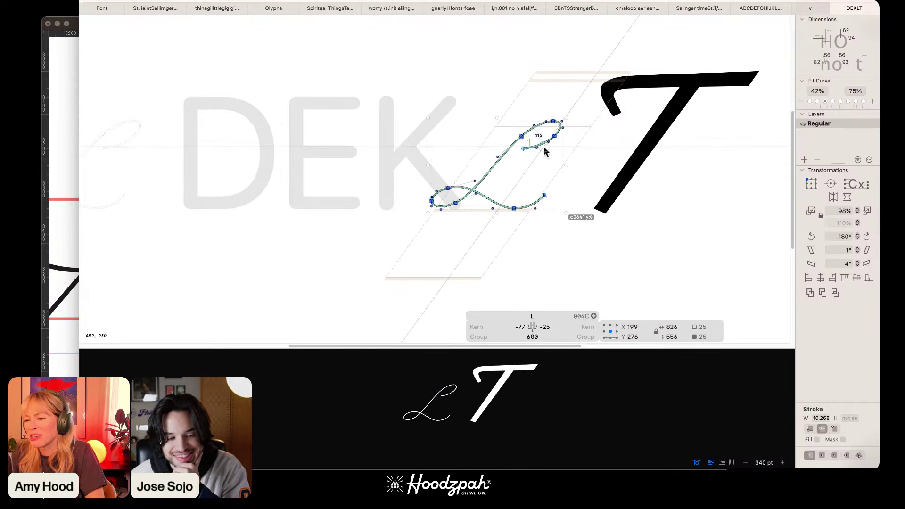
Step: Enlarge the pasted L skeleton to about 1292 by 869 units and lower it by 50 units to fit the guides
{"action": "left_click_drag", "start_coordinate": [514, 95], "coordinate": [514, 76]}
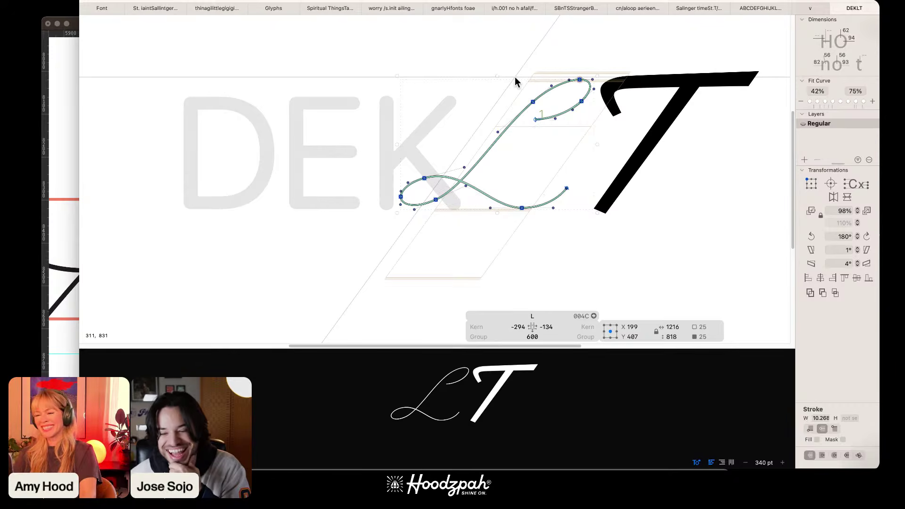
{"action": "key", "text": "shift+Down"}
{"action": "key", "text": "shift+Down"}
{"action": "key", "text": "shift+Down"}
{"action": "key", "text": "shift+Down"}
{"action": "key", "text": "shift+Down"}
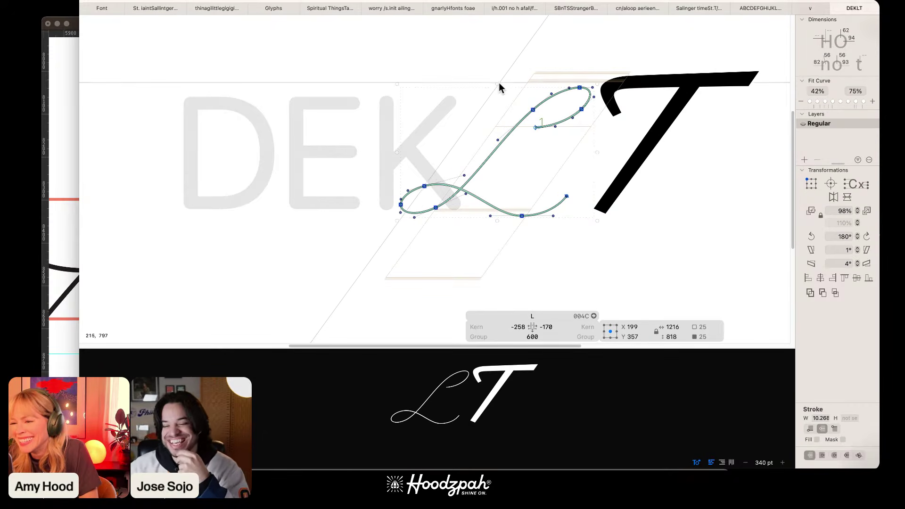
{"action": "left_click_drag", "start_coordinate": [499, 82], "coordinate": [500, 75]}
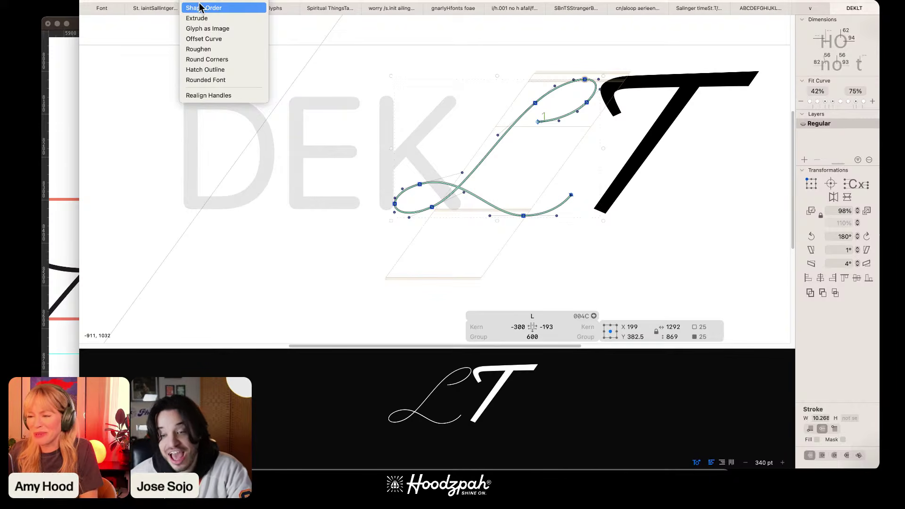
Step: Add extreme points to the L skeleton with Add Extremes and smooth its nodes with Tidy up Paths
{"action": "mouse_move", "coordinate": [175, 1]}
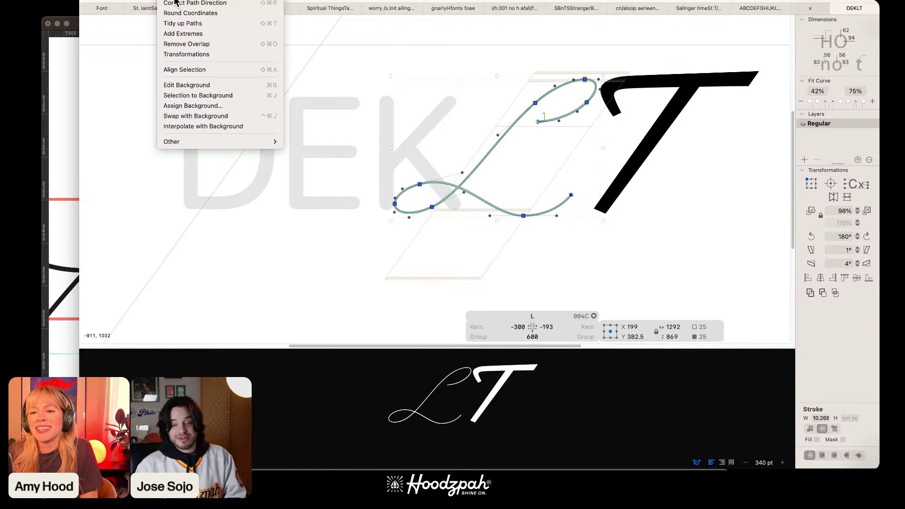
{"action": "left_click", "coordinate": [179, 33]}
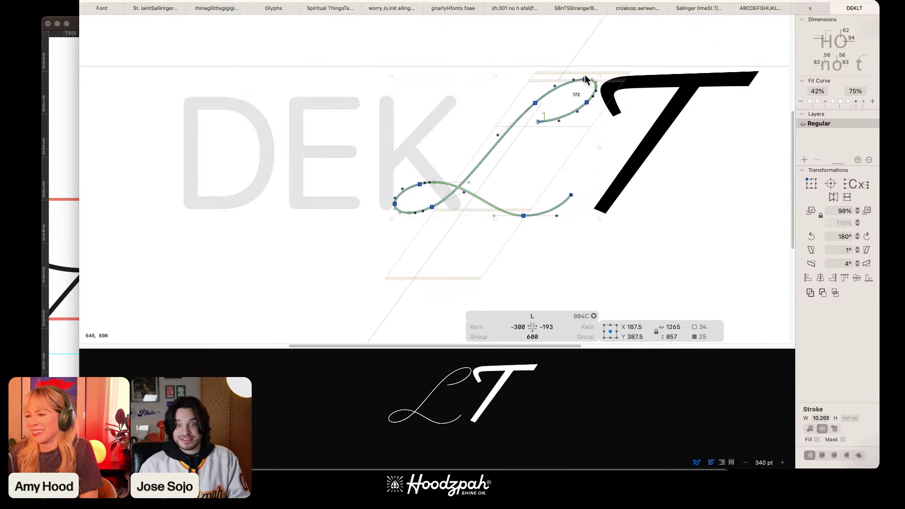
{"action": "left_click", "coordinate": [601, 109]}
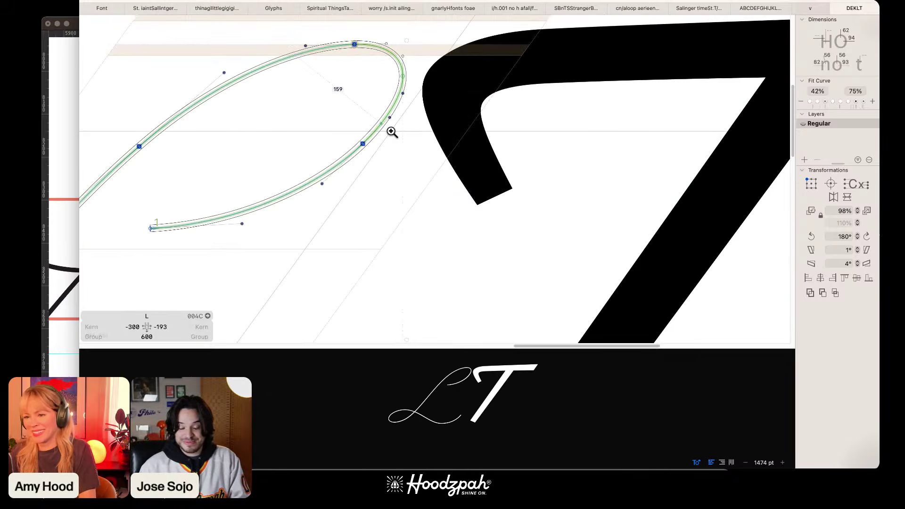
{"action": "left_click", "coordinate": [184, 1]}
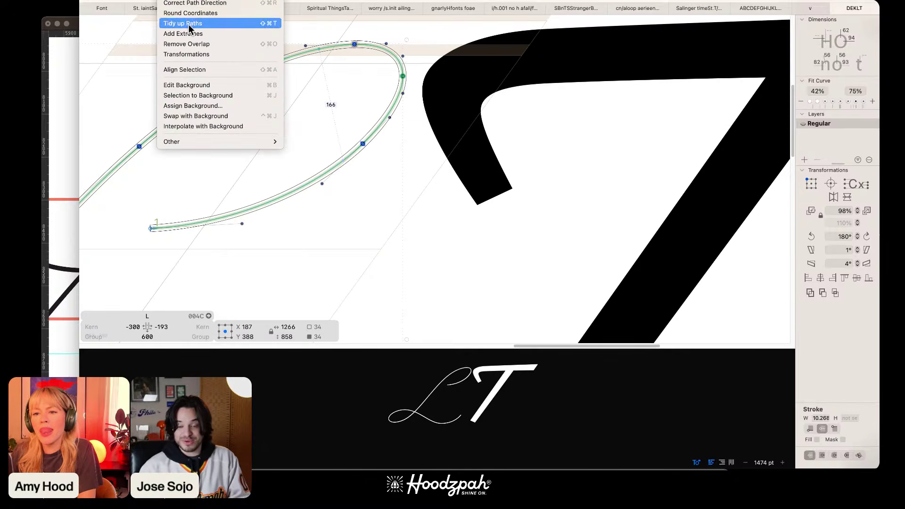
{"action": "left_click", "coordinate": [199, 26]}
{"action": "left_click", "coordinate": [176, 0]}
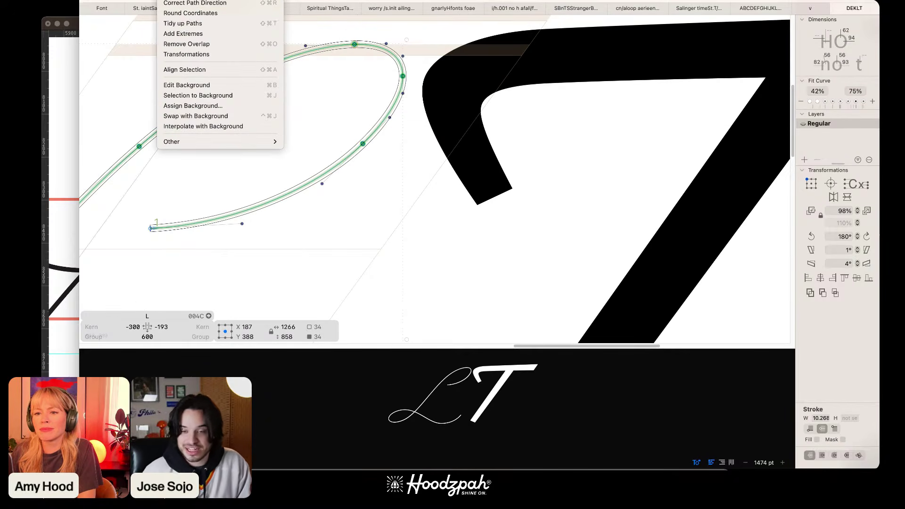
{"action": "left_click", "coordinate": [187, 34]}
{"action": "scroll", "coordinate": [380, 111], "scroll_direction": "down", "scroll_amount": 5}
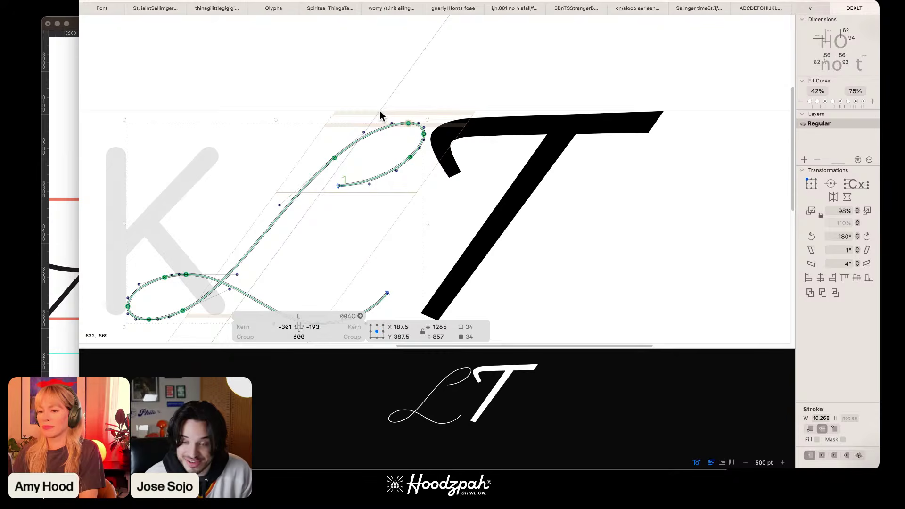
{"action": "key", "text": "space"}
{"action": "left_click_drag", "start_coordinate": [285, 228], "coordinate": [503, 134]}
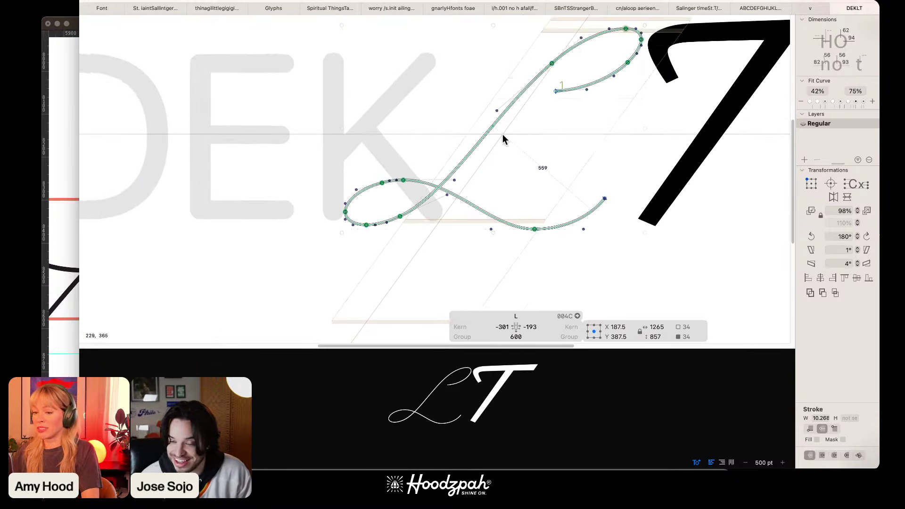
Step: Delete the extra node beside the lower loop's top extreme and extend that extreme's outer handle to 103 units
{"action": "scroll", "coordinate": [503, 134], "scroll_direction": "up", "scroll_amount": 5}
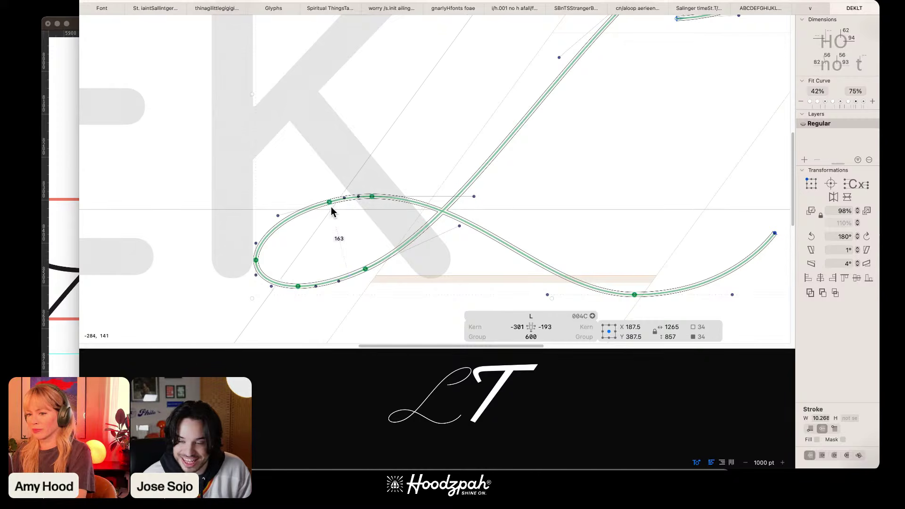
{"action": "key", "text": "BackSpace"}
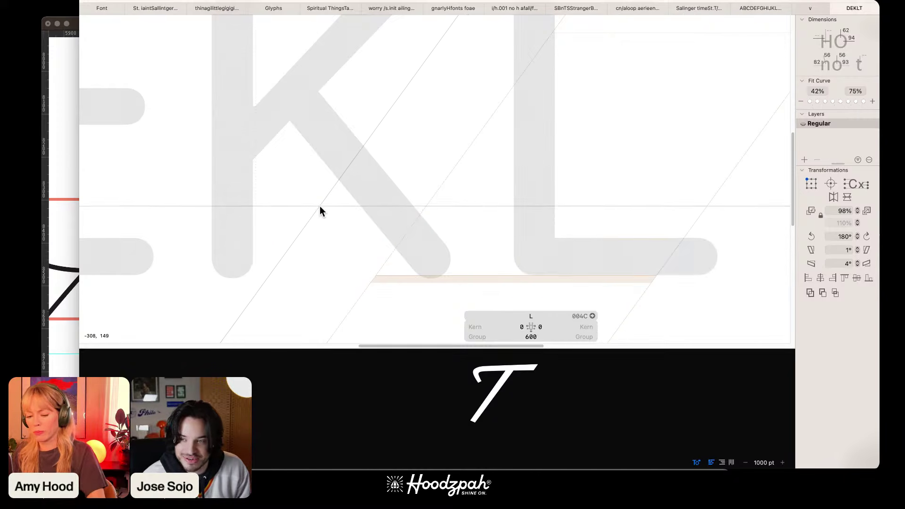
{"action": "key", "text": "super+z"}
{"action": "left_click", "coordinate": [329, 202]}
{"action": "key", "text": "BackSpace"}
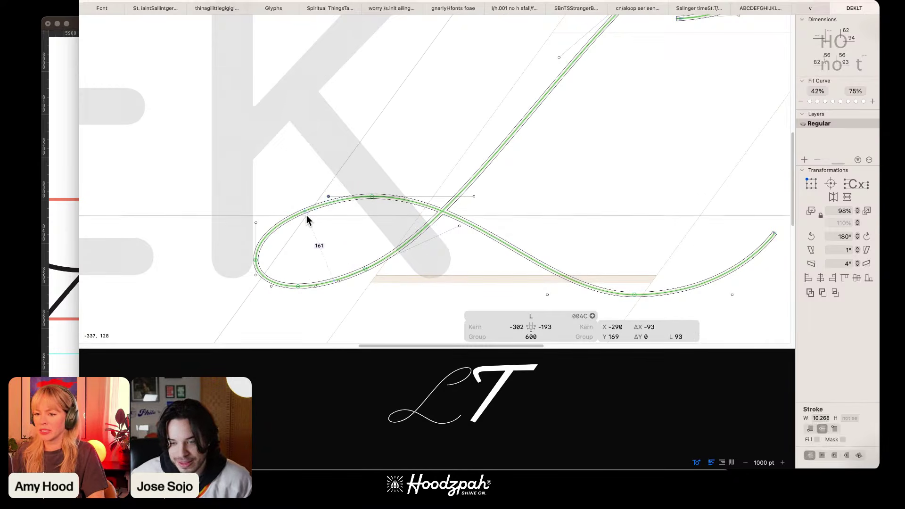
{"action": "scroll", "coordinate": [306, 215], "scroll_direction": "down", "scroll_amount": 5}
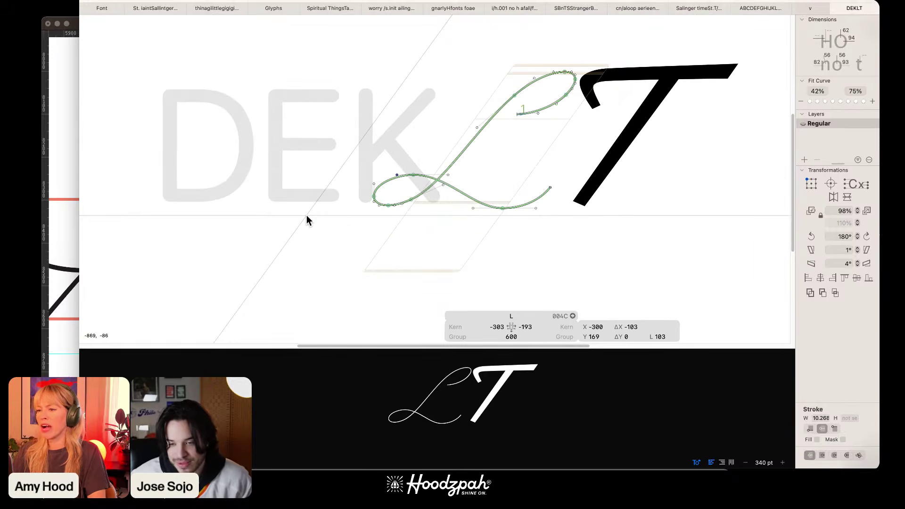
{"action": "scroll", "coordinate": [410, 222], "scroll_direction": "right", "scroll_amount": 5}
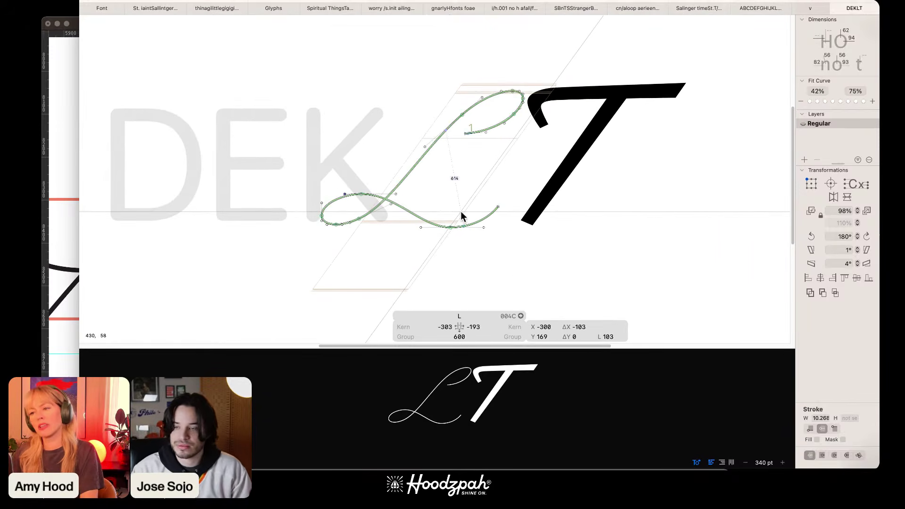
Step: Expand the whole L skeleton into a stroke with Offset Curve at 46 horizontal, 28 vertical and 50% position
{"action": "key", "text": "super+a"}
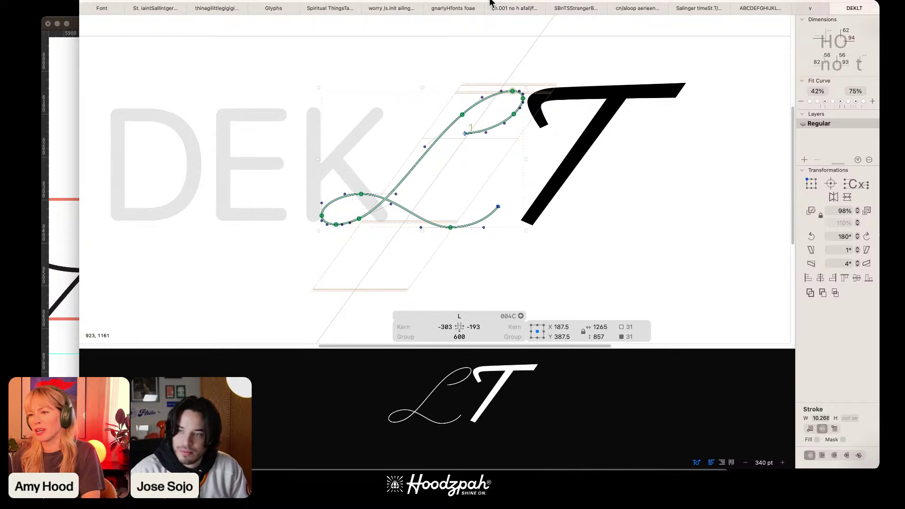
{"action": "key", "text": "t"}
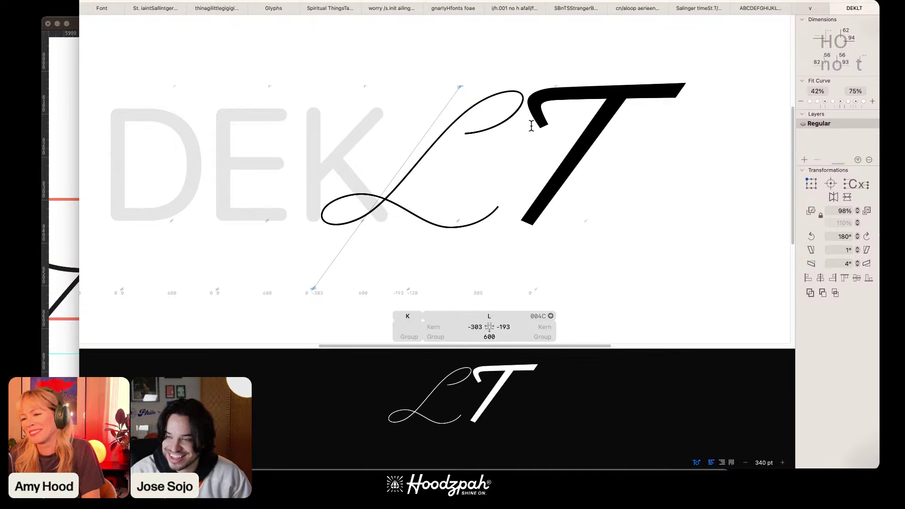
{"action": "double_click", "coordinate": [473, 146]}
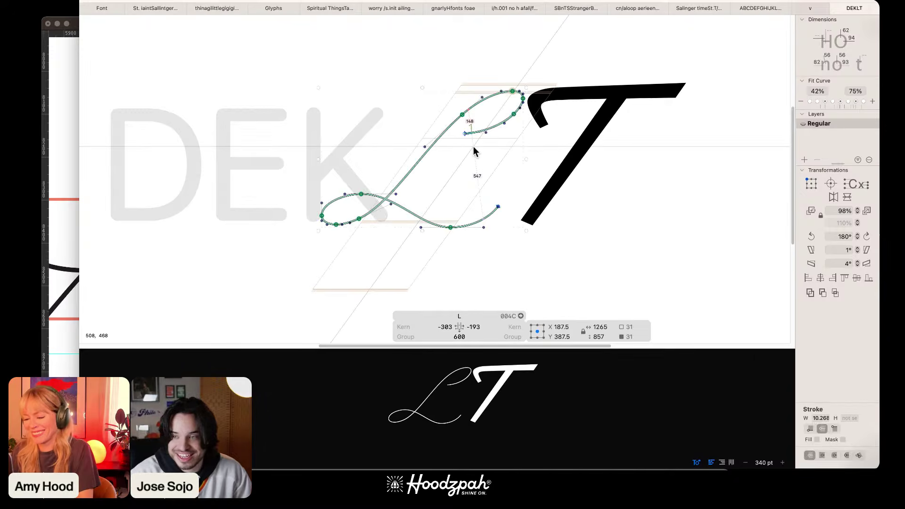
{"action": "key", "text": "super+="}
{"action": "key", "text": "super+="}
{"action": "left_click", "coordinate": [193, 1]}
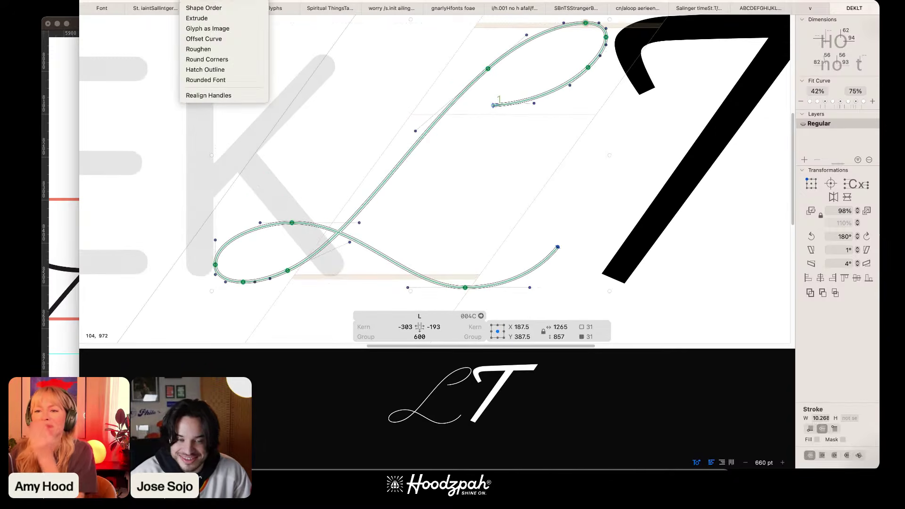
{"action": "left_click", "coordinate": [209, 39]}
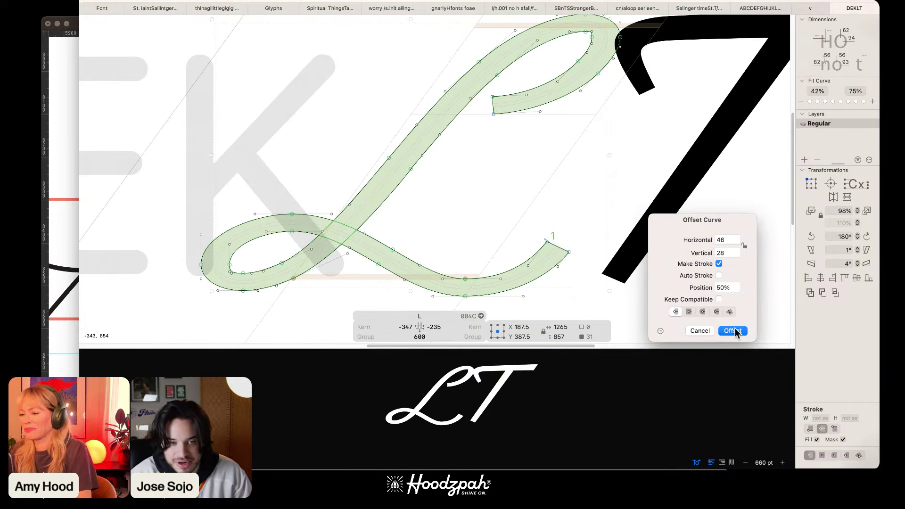
{"action": "left_click", "coordinate": [733, 331]}
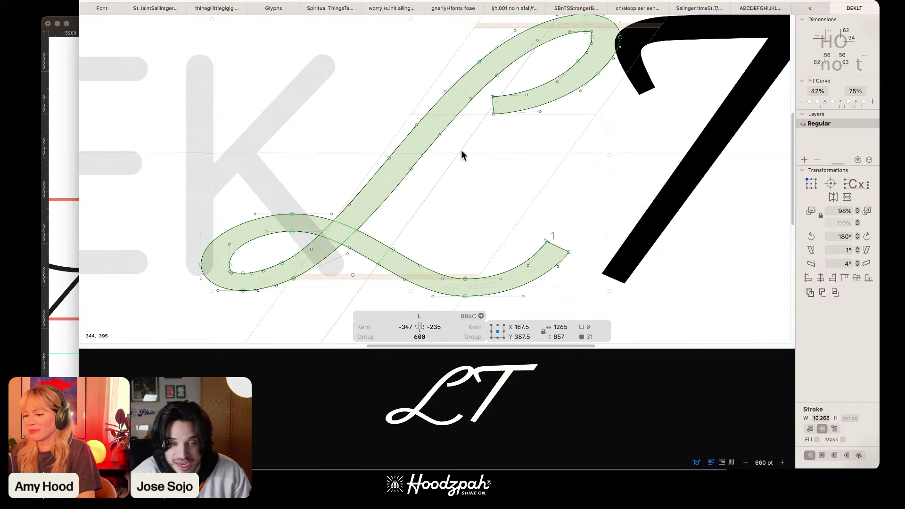
Step: Lower the right extreme node of the L's upper loop counter to Y 763
{"action": "scroll", "coordinate": [468, 140], "scroll_direction": "down", "scroll_amount": 5}
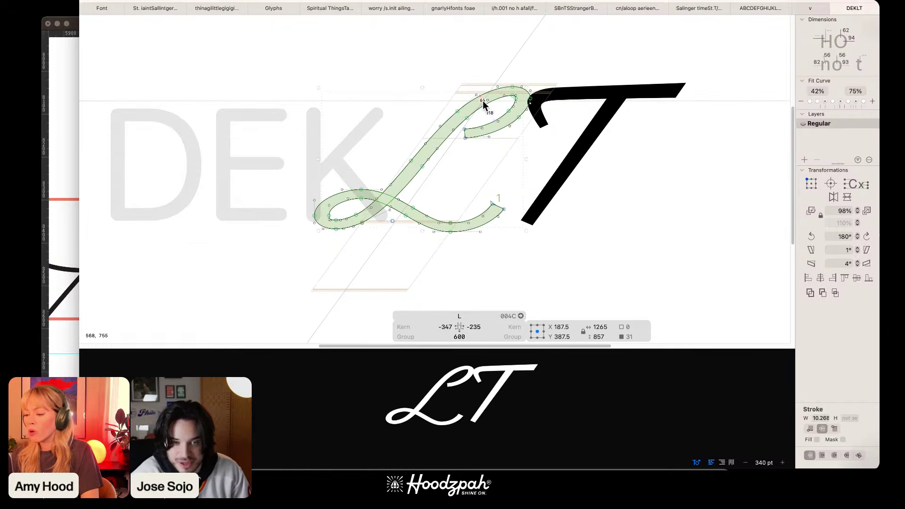
{"action": "key", "text": "super+plus"}
{"action": "left_click_drag", "start_coordinate": [563, 116], "coordinate": [426, 183]}
{"action": "key", "text": "super+plus"}
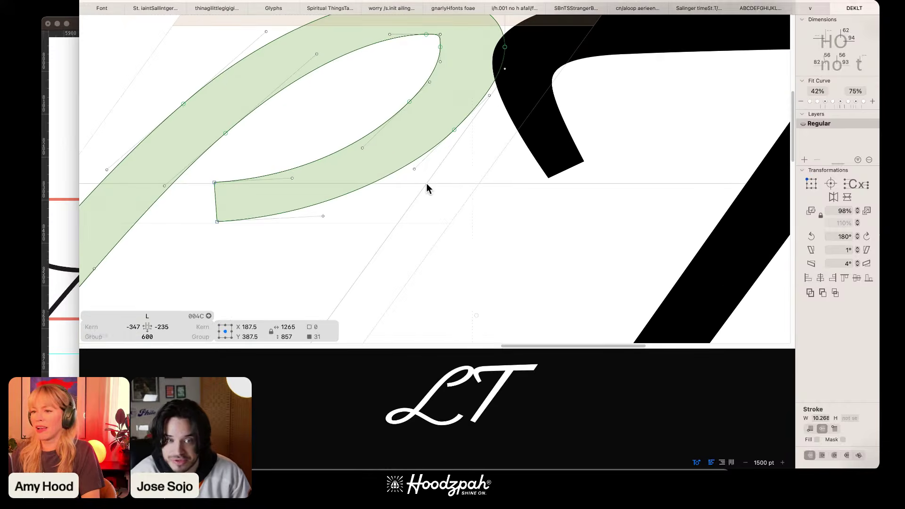
{"action": "left_click_drag", "start_coordinate": [427, 105], "coordinate": [432, 202]}
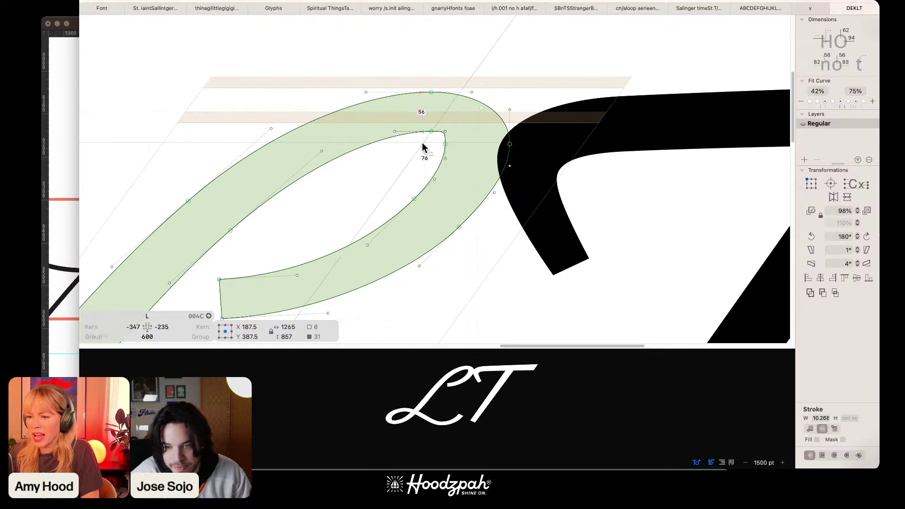
{"action": "left_click", "coordinate": [431, 131]}
{"action": "scroll", "coordinate": [429, 130], "scroll_direction": "up", "scroll_amount": 6}
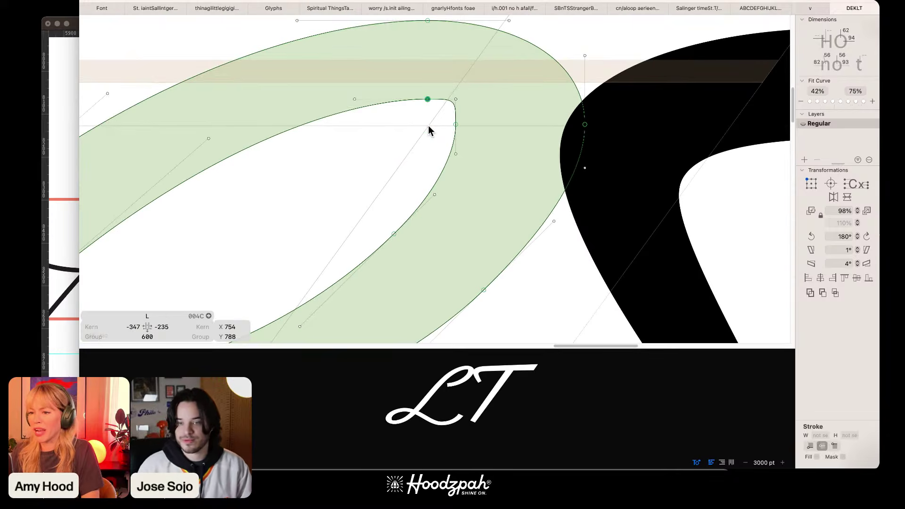
{"action": "left_click", "coordinate": [455, 124]}
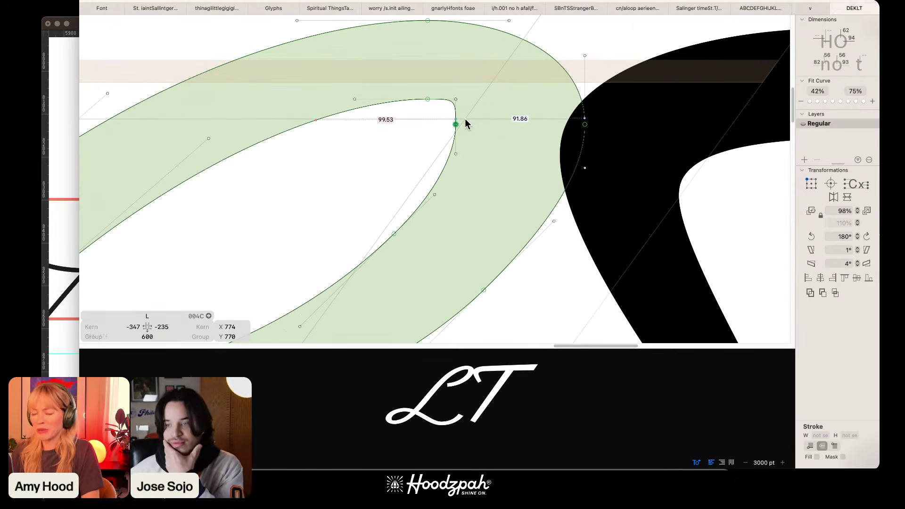
{"action": "key", "text": "Down"}
{"action": "key", "text": "Down"}
{"action": "key", "text": "Down"}
{"action": "key", "text": "Down"}
{"action": "key", "text": "Down"}
{"action": "key", "text": "Down"}
{"action": "key", "text": "Down"}
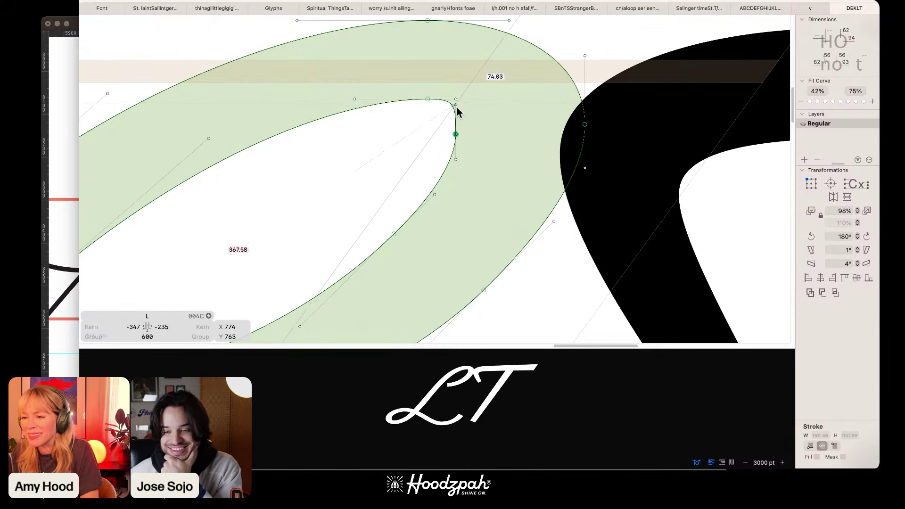
Step: Shorten the upper handle of the counter's right extreme node to 11 units
{"action": "left_click", "coordinate": [457, 105]}
{"action": "key", "text": "Down"}
{"action": "key", "text": "Down"}
{"action": "key", "text": "Down"}
{"action": "key", "text": "Down"}
{"action": "key", "text": "Down"}
{"action": "key", "text": "Down"}
{"action": "key", "text": "Down"}
{"action": "key", "text": "Down"}
{"action": "key", "text": "Down"}
{"action": "key", "text": "Down"}
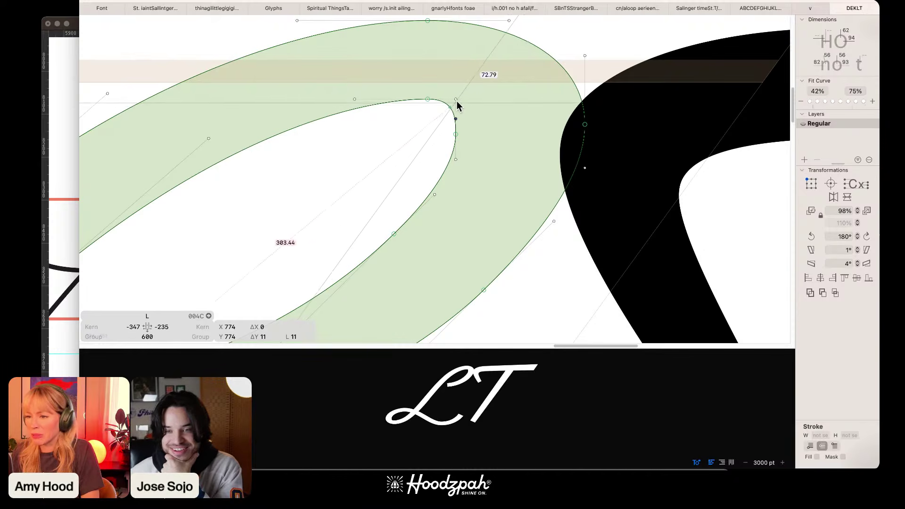
Step: Shorten the right handle of the counter's top node to 14 units and shift that node slightly left and down
{"action": "left_click", "coordinate": [455, 98]}
{"action": "key", "text": "Left"}
{"action": "key", "text": "Left"}
{"action": "key", "text": "Left"}
{"action": "key", "text": "Left"}
{"action": "key", "text": "Left"}
{"action": "key", "text": "Left"}
{"action": "key", "text": "Left"}
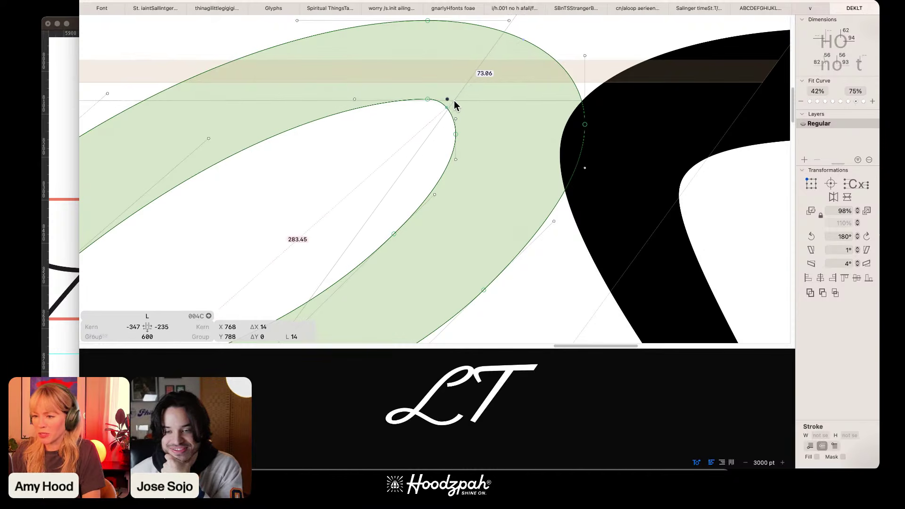
{"action": "left_click_drag", "start_coordinate": [427, 99], "coordinate": [446, 103]}
{"action": "left_click", "coordinate": [431, 125]}
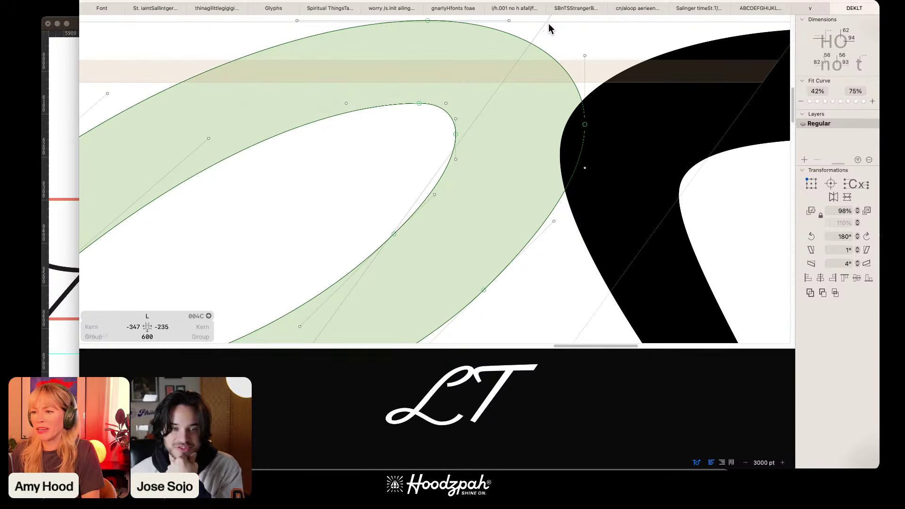
Step: Preview the filled L beside the T and examine the stroke weight and counter shape of its upper loop
{"action": "key", "text": "super+minus"}
{"action": "key", "text": "super+minus"}
{"action": "key", "text": "super+minus"}
{"action": "key", "text": "space"}
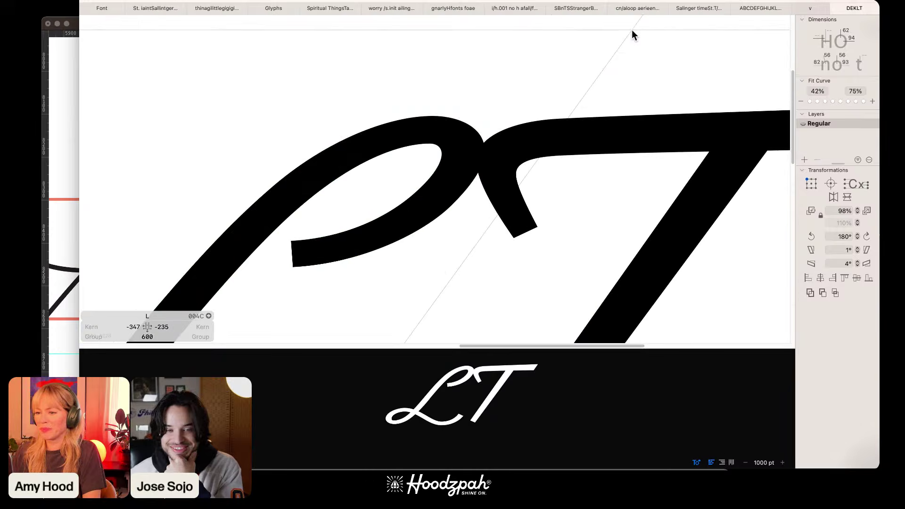
{"action": "key", "text": "super+plus"}
{"action": "scroll", "coordinate": [578, 44], "scroll_direction": "up", "scroll_amount": 2}
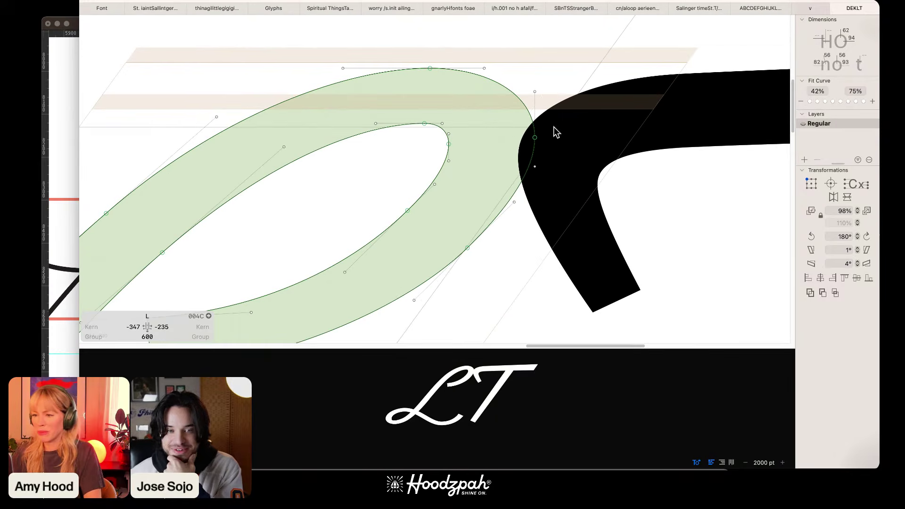
{"action": "left_click", "coordinate": [519, 97]}
{"action": "left_click", "coordinate": [592, 127]}
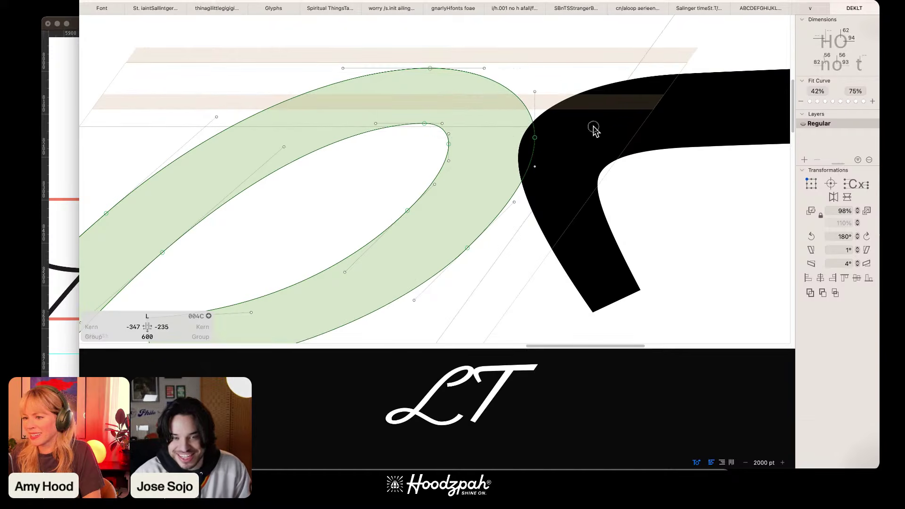
{"action": "scroll", "coordinate": [576, 138], "scroll_direction": "down", "scroll_amount": 3}
{"action": "key", "text": "space"}
{"action": "left_click_drag", "start_coordinate": [508, 156], "coordinate": [572, 59]}
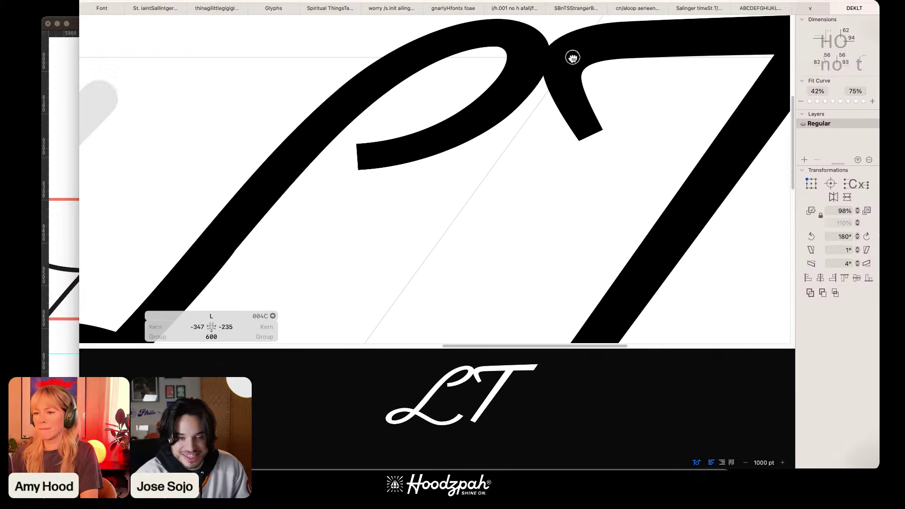
{"action": "left_click_drag", "start_coordinate": [514, 84], "coordinate": [512, 181]}
{"action": "scroll", "coordinate": [512, 180], "scroll_direction": "up", "scroll_amount": 3}
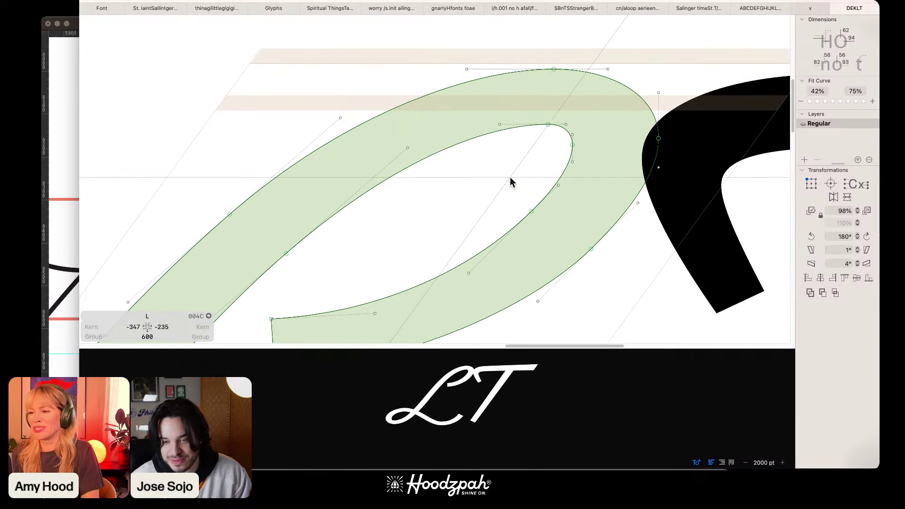
Step: Try to lower the top of the upper loop's counter to thicken the stroke above it
{"action": "left_click_drag", "start_coordinate": [569, 136], "coordinate": [563, 136]}
{"action": "left_click", "coordinate": [523, 154]}
{"action": "key", "text": "space"}
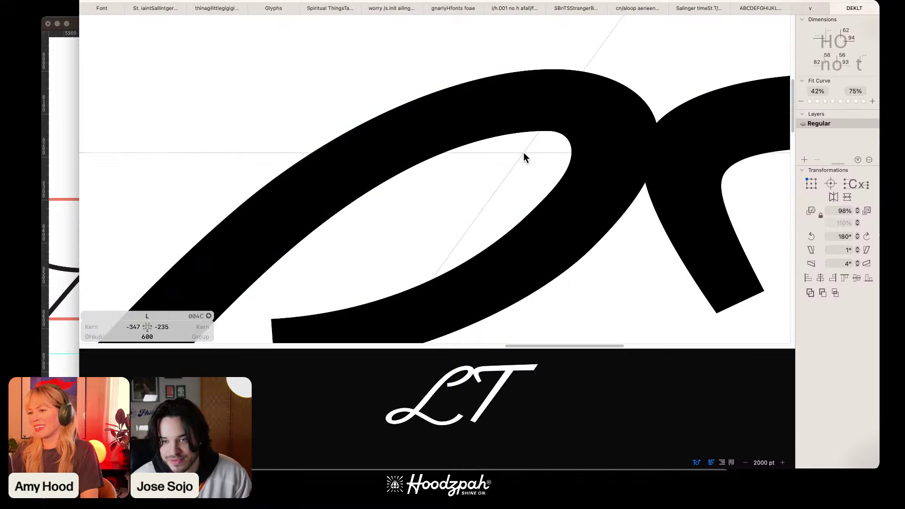
{"action": "key", "text": "super+z"}
Step: Shift the top node of the upper loop's counter left to X 738, keeping it at Y 785
{"action": "key", "text": "space"}
{"action": "left_click_drag", "start_coordinate": [521, 185], "coordinate": [485, 200]}
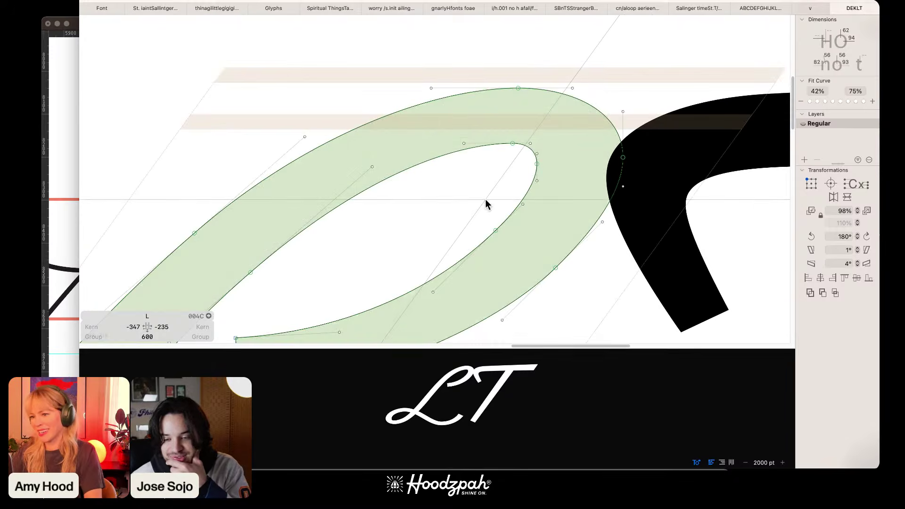
{"action": "left_click", "coordinate": [506, 139]}
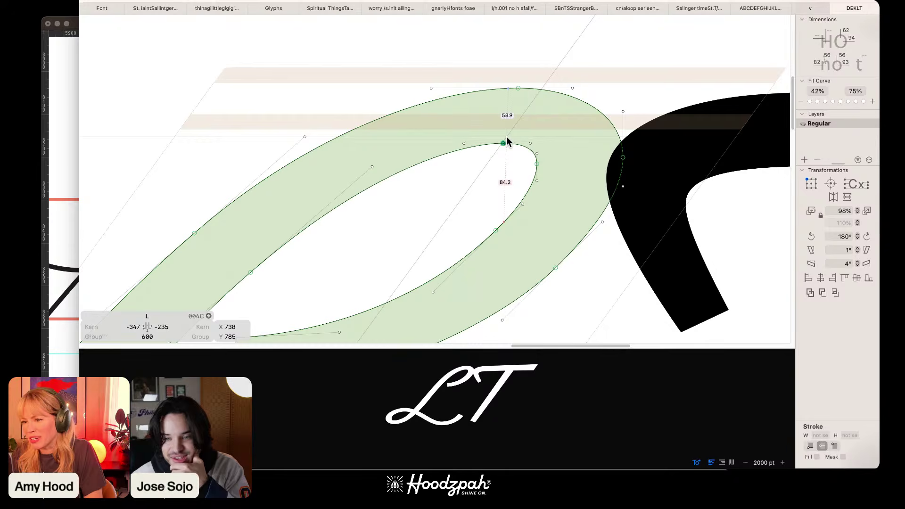
Step: Shift the top node of the upper loop's counter right to X 745, keeping it at Y 785
{"action": "key", "text": "Right"}
{"action": "key", "text": "Right"}
{"action": "key", "text": "Right"}
{"action": "key", "text": "Right"}
{"action": "key", "text": "Right"}
{"action": "key", "text": "Right"}
{"action": "key", "text": "Right"}
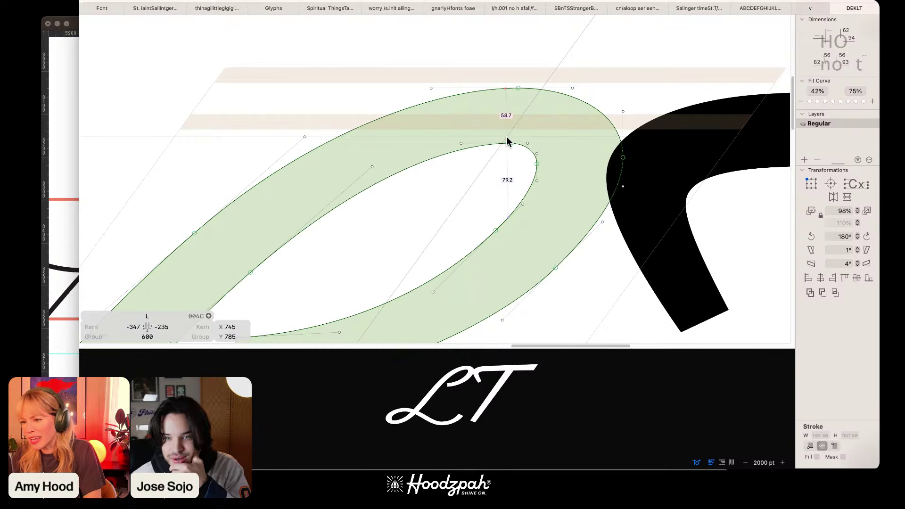
{"action": "key", "text": "space"}
Step: Move the right extreme node of the upper loop's counter down and slightly left to X 772, Y 761
{"action": "left_click", "coordinate": [537, 164]}
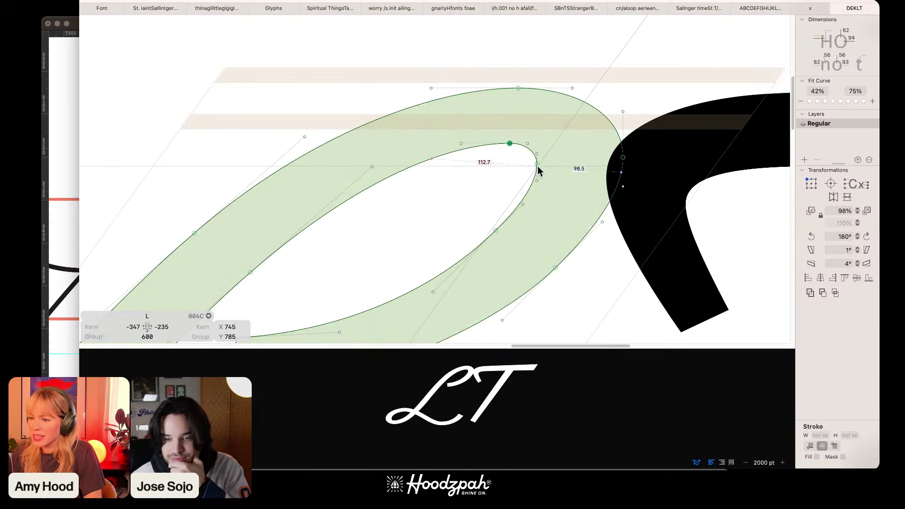
{"action": "key", "text": "Down"}
{"action": "key", "text": "Down"}
{"action": "key", "text": "Down"}
{"action": "key", "text": "Down"}
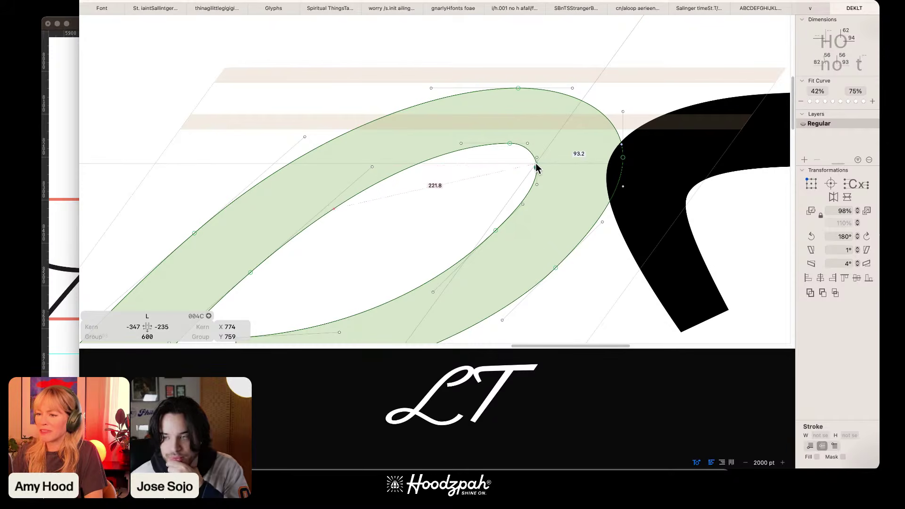
{"action": "key", "text": "Left"}
{"action": "key", "text": "Left"}
{"action": "key", "text": "Up"}
{"action": "key", "text": "Up"}
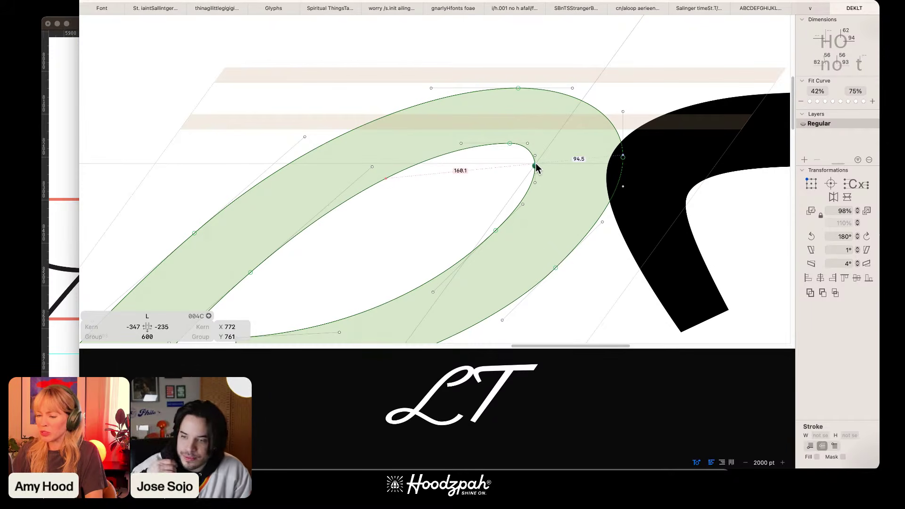
Step: Preview the filled L beside the T and examine the stroke weight around the upper loop and its terminal
{"action": "key", "text": "super+minus"}
{"action": "key", "text": "super+minus"}
{"action": "key", "text": "space"}
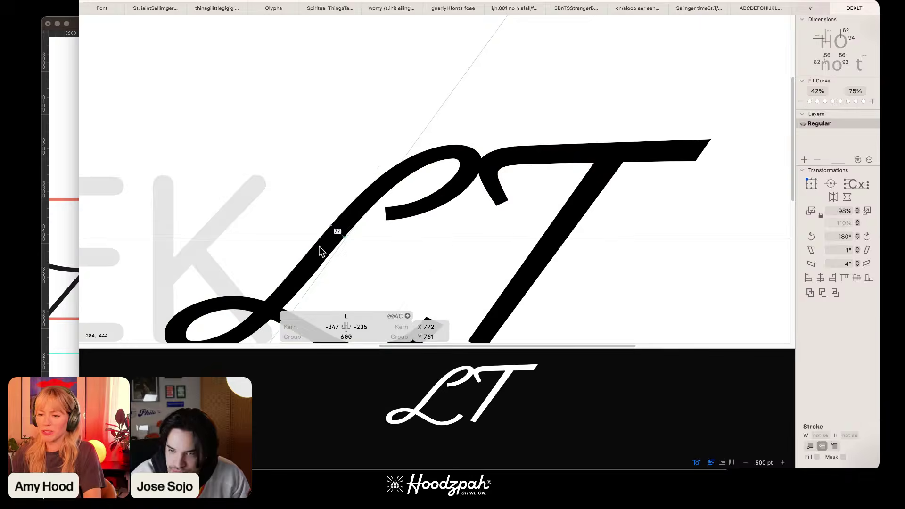
{"action": "left_click_drag", "start_coordinate": [318, 248], "coordinate": [414, 180]}
{"action": "key", "text": "space"}
{"action": "left_click_drag", "start_coordinate": [497, 166], "coordinate": [466, 187]}
{"action": "key", "text": "super+plus"}
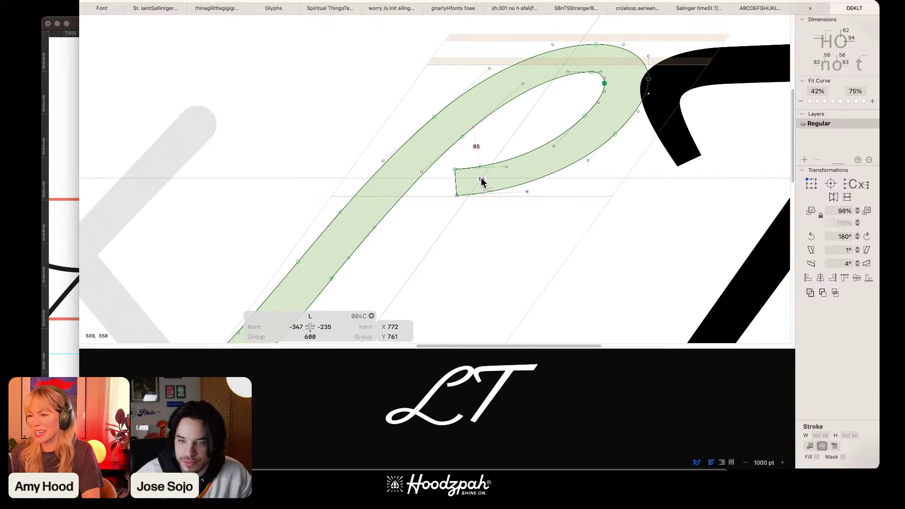
{"action": "key", "text": "space"}
{"action": "left_click_drag", "start_coordinate": [600, 101], "coordinate": [553, 135]}
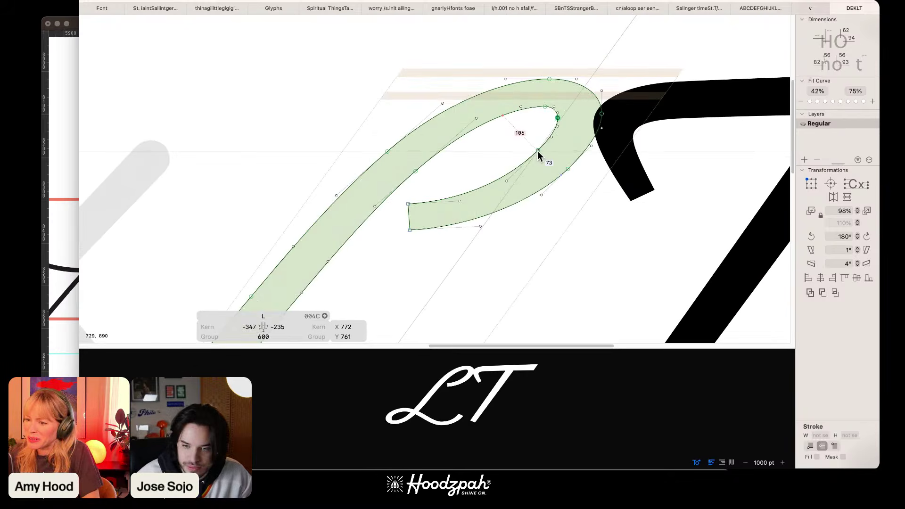
Step: Try to lower the counter node on the lower right side of the upper loop
{"action": "left_click", "coordinate": [537, 151]}
{"action": "key", "text": "shift+Down"}
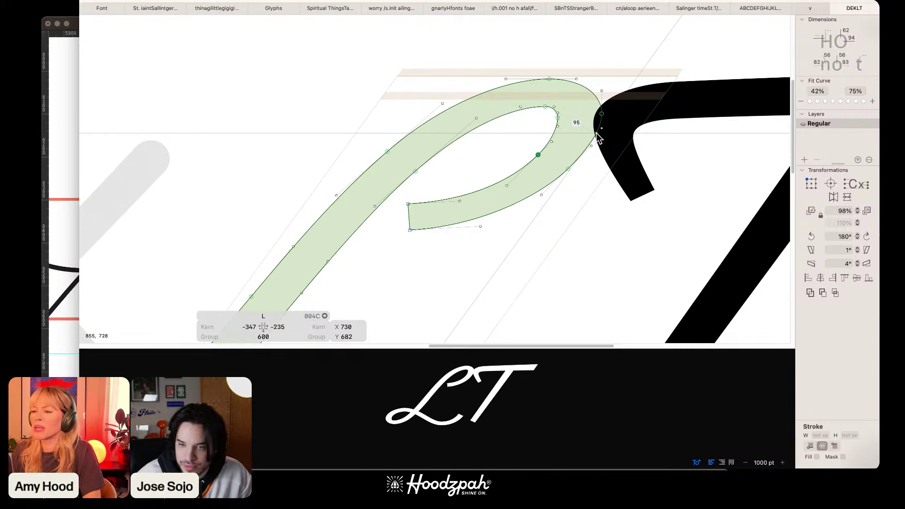
{"action": "key", "text": "super+z"}
Step: Move the inner node where the stem's right edge enters the upper loop to X 481, Y 657
{"action": "key", "text": "z"}
{"action": "left_click_drag", "start_coordinate": [467, 55], "coordinate": [646, 245]}
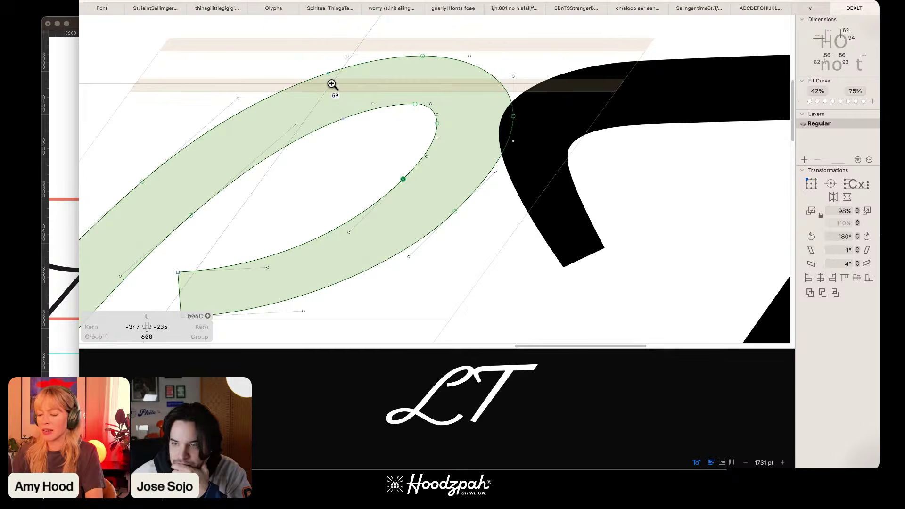
{"action": "key", "text": "super+minus"}
{"action": "key", "text": "super+minus"}
{"action": "key", "text": "space"}
{"action": "left_click_drag", "start_coordinate": [301, 155], "coordinate": [469, 83]}
{"action": "key", "text": "super+space"}
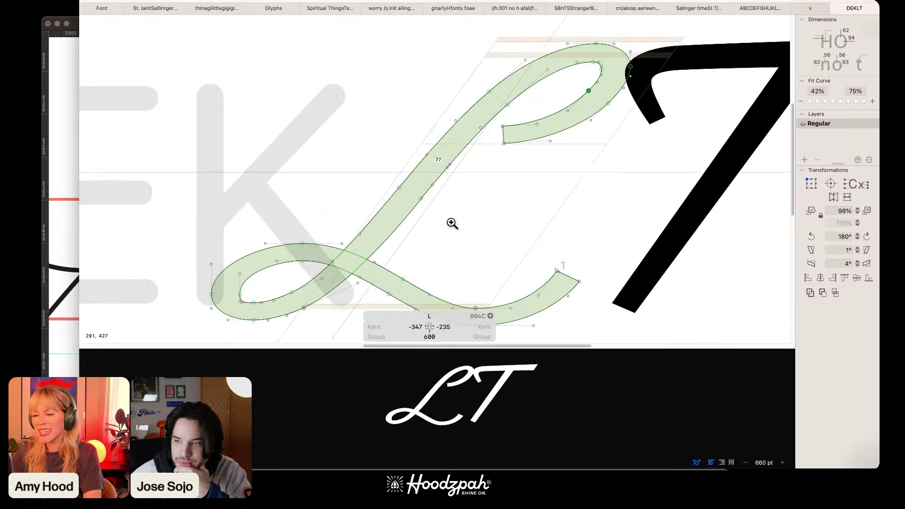
{"action": "left_click", "coordinate": [442, 201]}
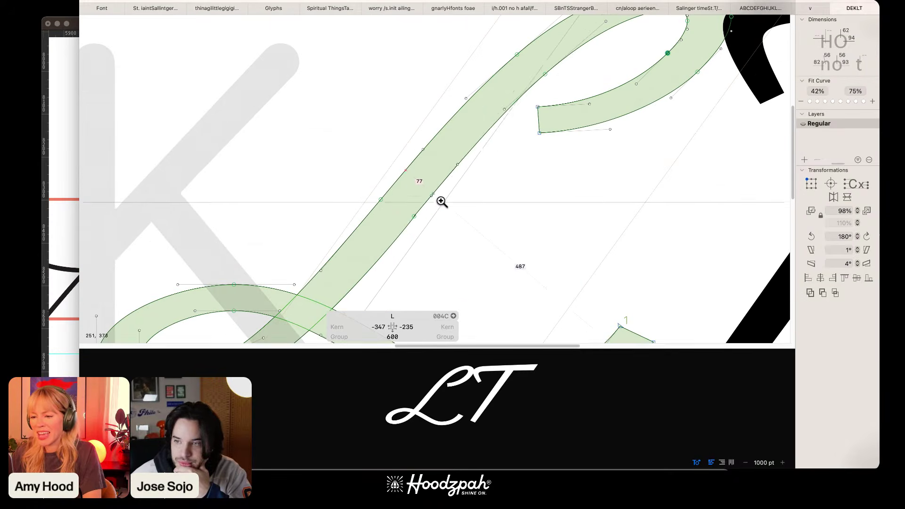
{"action": "left_click", "coordinate": [414, 216]}
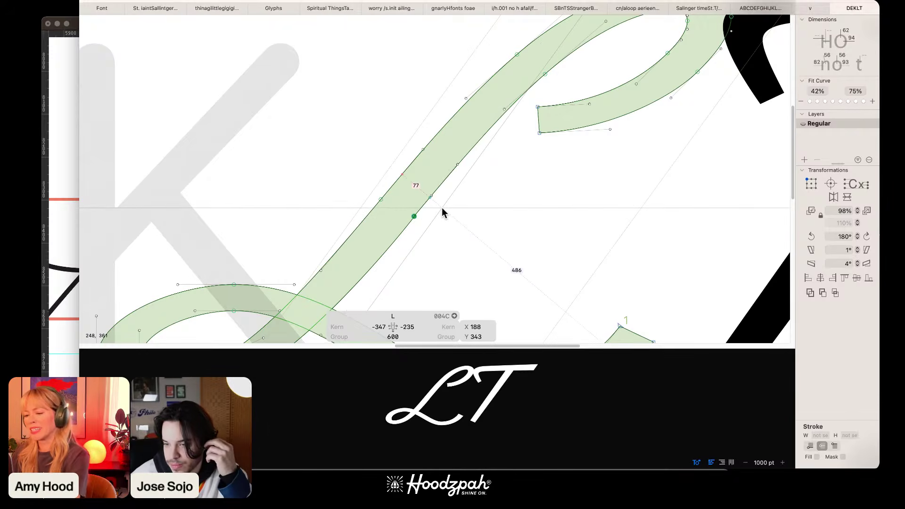
{"action": "left_click_drag", "start_coordinate": [442, 208], "coordinate": [484, 187]}
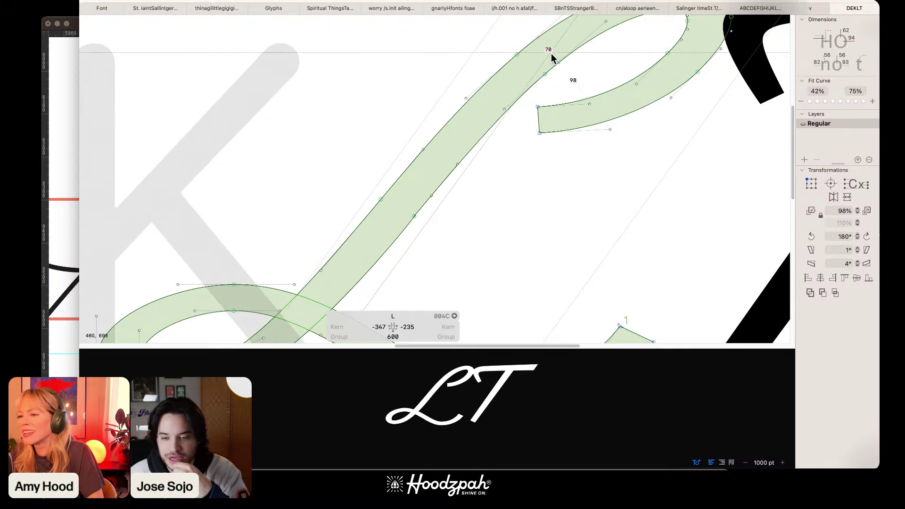
{"action": "left_click_drag", "start_coordinate": [545, 74], "coordinate": [552, 71]}
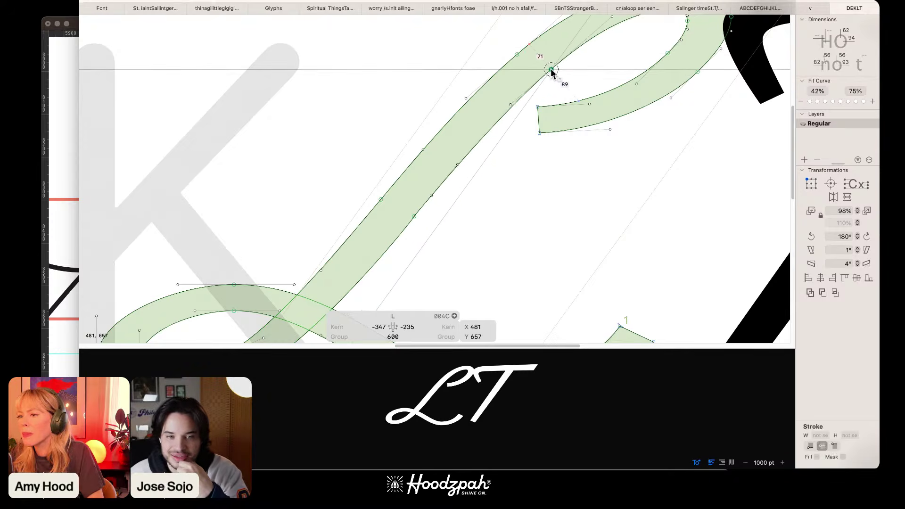
Step: View the whole L beside the T and compare the L's stem weight with the T's
{"action": "scroll", "coordinate": [519, 230], "scroll_direction": "down", "scroll_amount": 5}
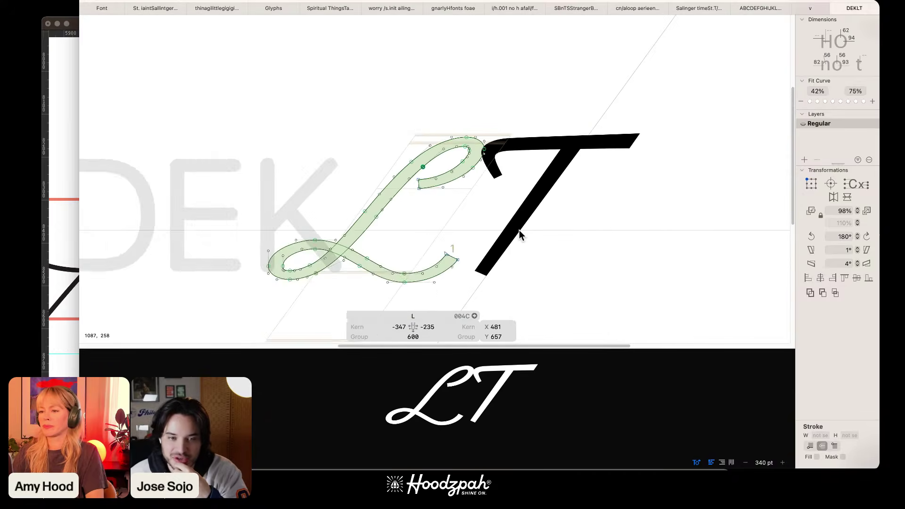
{"action": "key", "text": "super+minus"}
{"action": "key", "text": "super+minus"}
{"action": "key", "text": "space"}
{"action": "key", "text": "super+equal"}
{"action": "key", "text": "super+equal"}
{"action": "key", "text": "super+equal"}
{"action": "key", "text": "super+equal"}
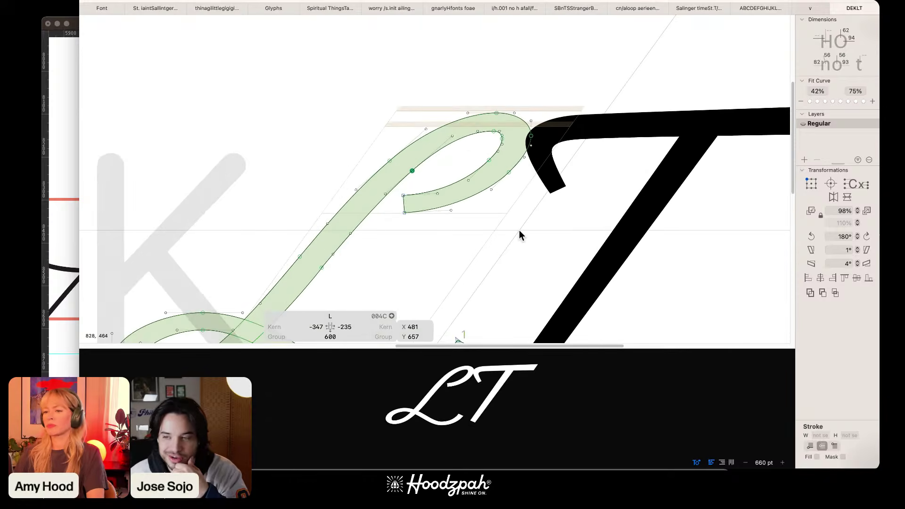
{"action": "scroll", "coordinate": [518, 229], "scroll_direction": "down", "scroll_amount": 3}
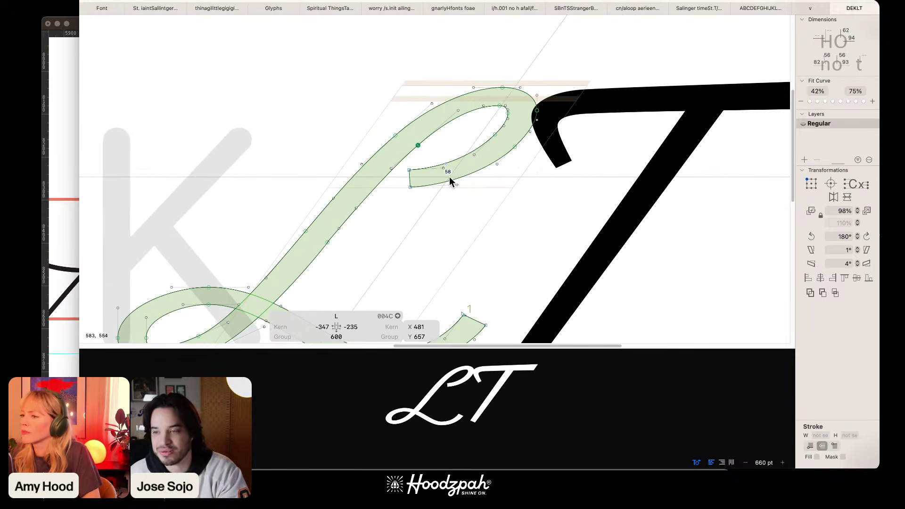
Step: Move the two left-edge nodes of the stem together 10 units up and 10 units left, and preview the thicker stem
{"action": "left_click", "coordinate": [306, 231]}
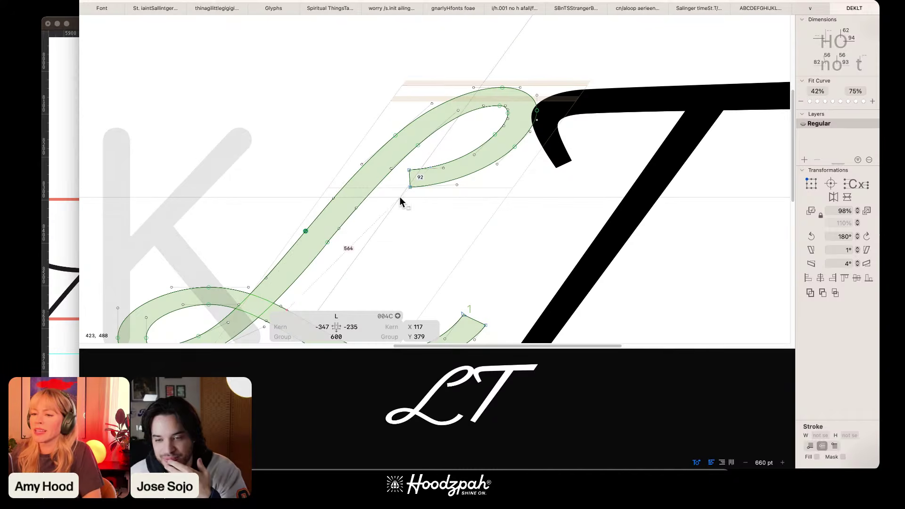
{"action": "left_click", "coordinate": [396, 136], "text": "shift"}
{"action": "key", "text": "shift+Left"}
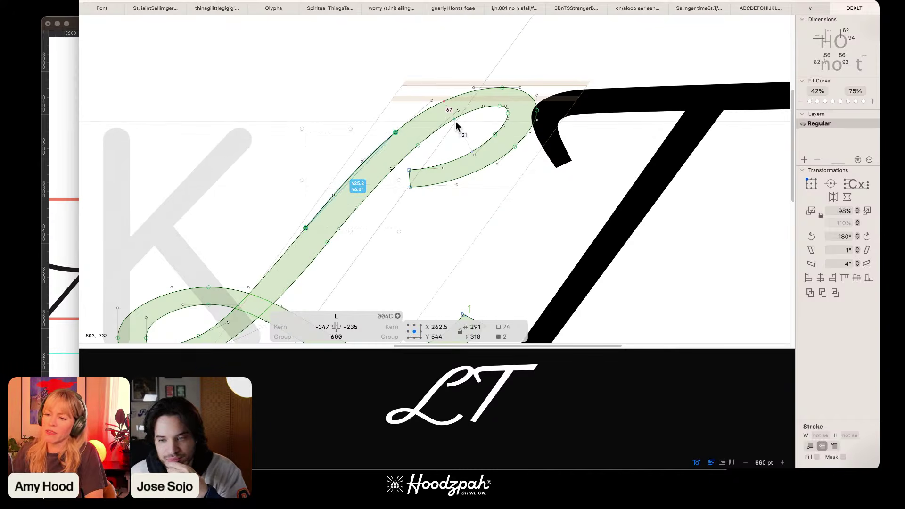
{"action": "key", "text": "shift+Up"}
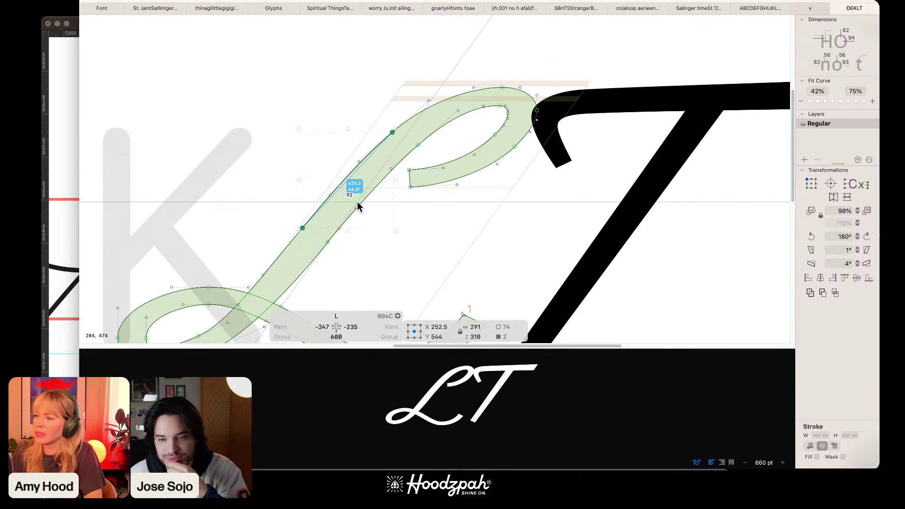
{"action": "key", "text": "space"}
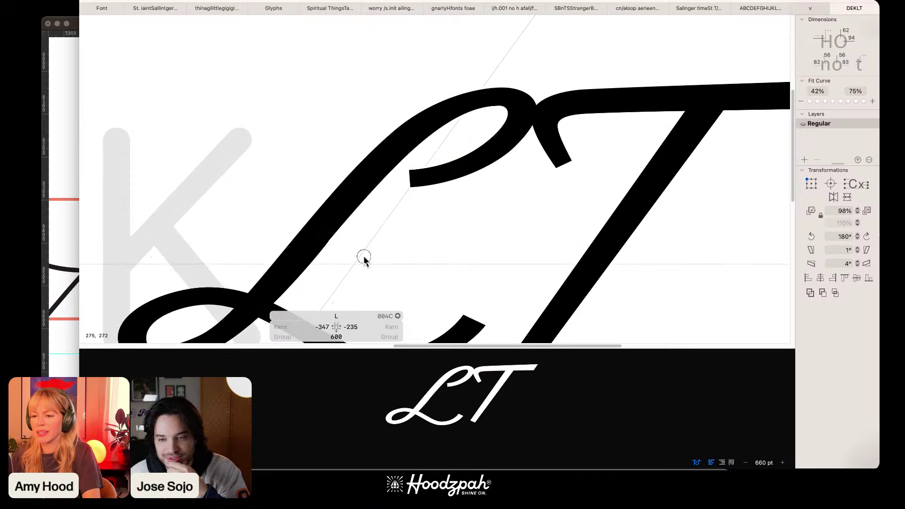
Step: Try to remove the outer node on the underside of the lower loop while keeping its curve
{"action": "left_click_drag", "start_coordinate": [364, 259], "coordinate": [515, 157]}
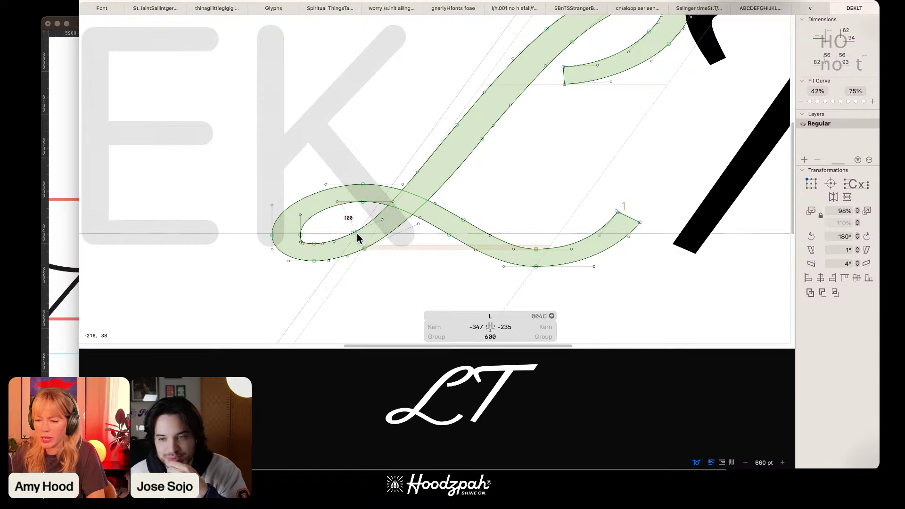
{"action": "left_click", "coordinate": [352, 233]}
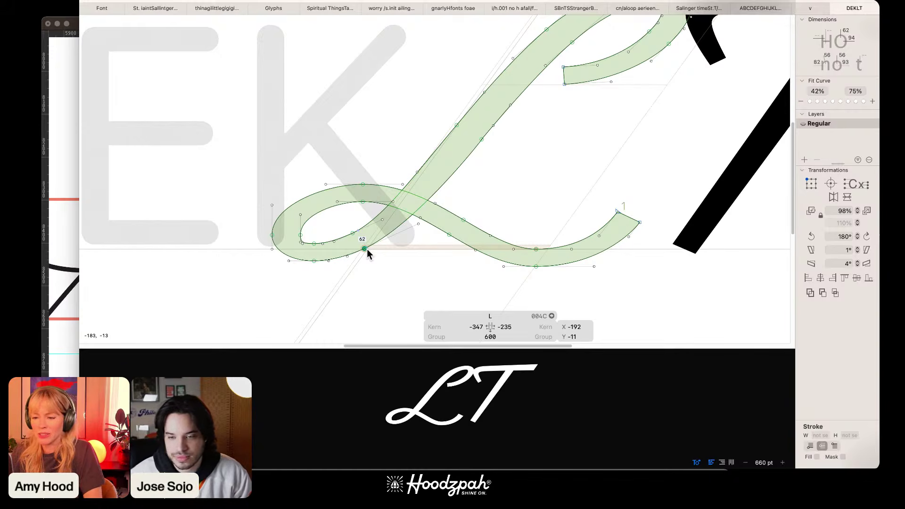
{"action": "key", "text": "alt+BackSpace"}
{"action": "key", "text": "super+z"}
{"action": "left_click", "coordinate": [352, 276]}
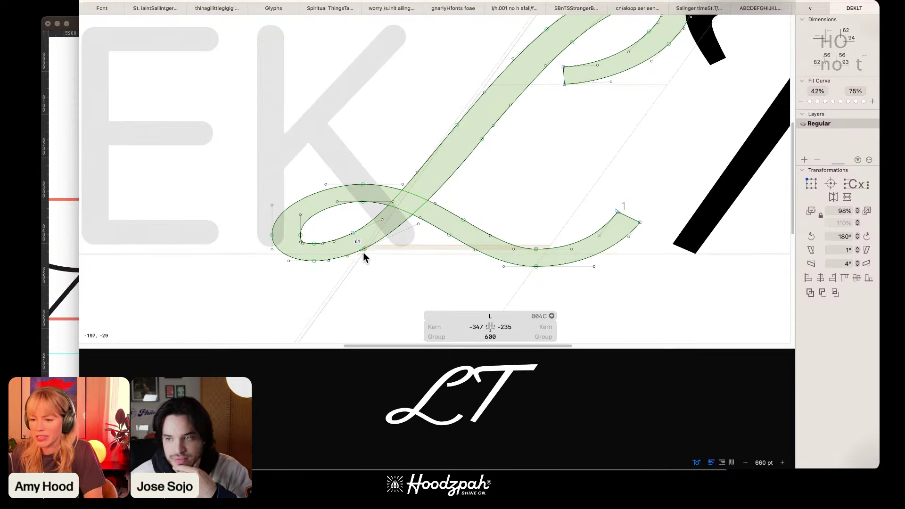
{"action": "left_click_drag", "start_coordinate": [364, 253], "coordinate": [388, 234]}
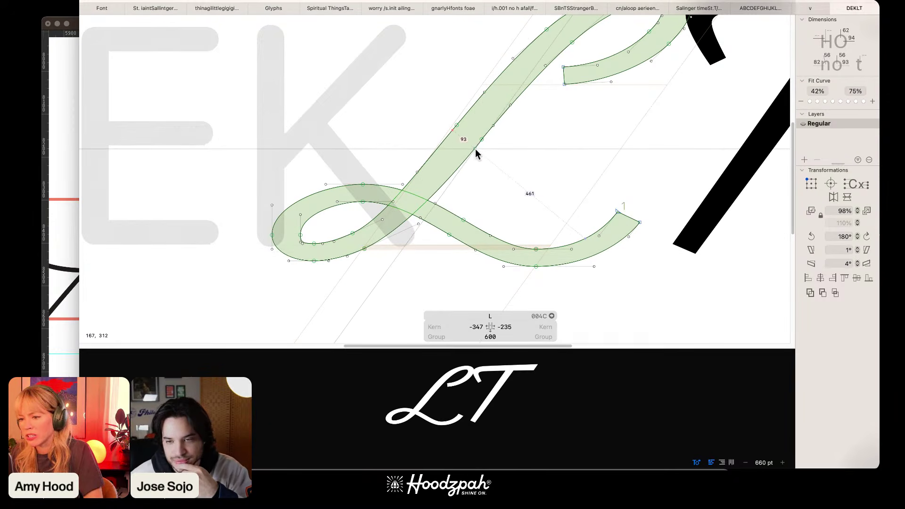
Step: Pull the lower handle of the stem's right-edge node down along the stem toward the lower loop
{"action": "scroll", "coordinate": [489, 137], "scroll_direction": "up", "scroll_amount": 3}
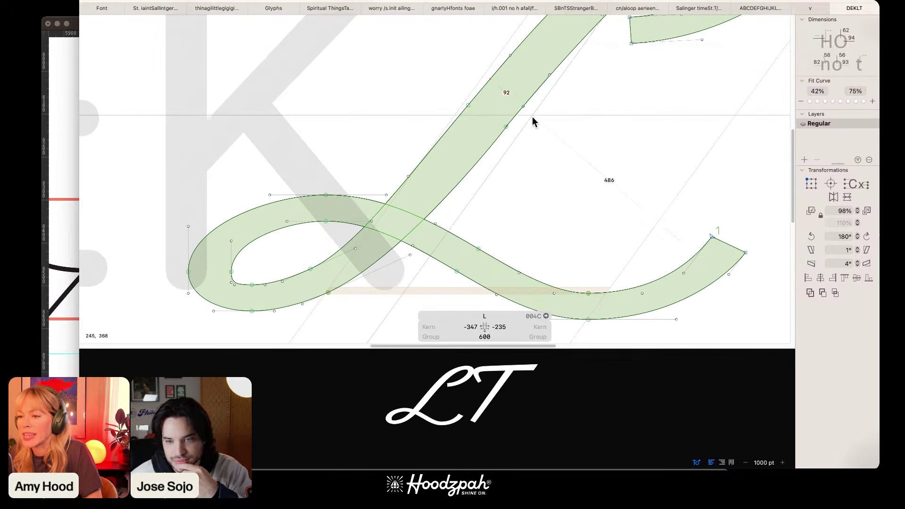
{"action": "left_click_drag", "start_coordinate": [523, 106], "coordinate": [477, 168]}
{"action": "key", "text": "super+z"}
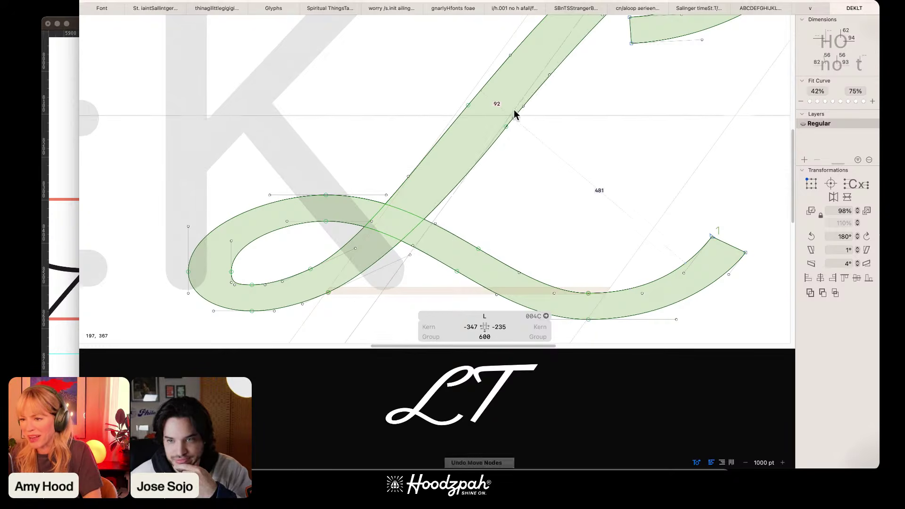
{"action": "left_click_drag", "start_coordinate": [521, 107], "coordinate": [475, 168]}
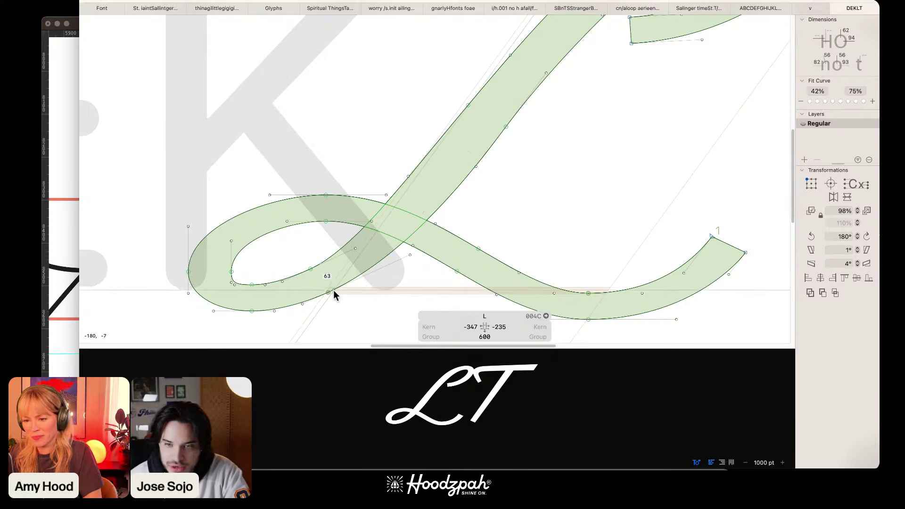
Step: Remove the outer node on the lower loop's underside and extend the stem node's lower handle to a length of 244.2 units
{"action": "left_click", "coordinate": [328, 293]}
{"action": "scroll", "coordinate": [373, 258], "scroll_direction": "down", "scroll_amount": 10}
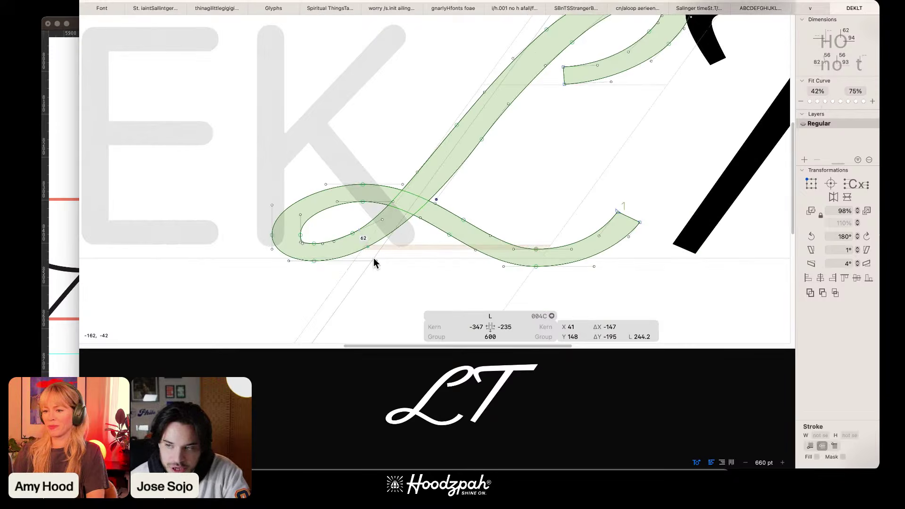
{"action": "scroll", "coordinate": [478, 148], "scroll_direction": "up", "scroll_amount": 10}
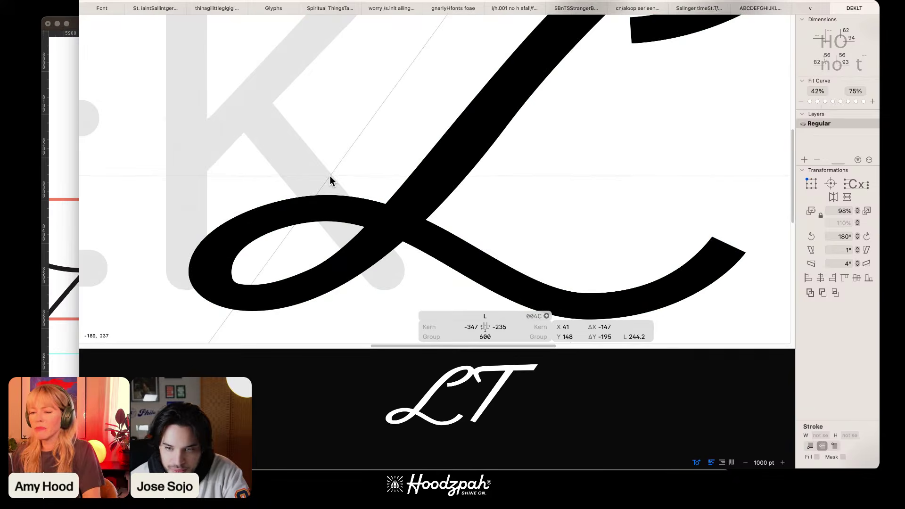
Step: Shift the inner and outer top nodes of the lower loop together 10 units left to X -207
{"action": "left_click_drag", "start_coordinate": [329, 175], "coordinate": [395, 222]}
{"action": "key", "text": "shift+Left"}
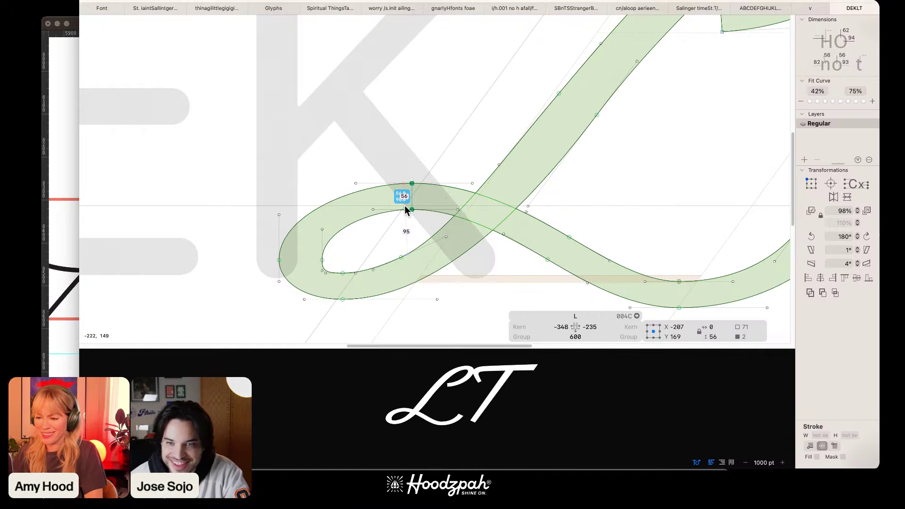
{"action": "left_click", "coordinate": [306, 282]}
Step: Raise the left extreme node of the lower loop's counter slightly, keeping its horizontal position
{"action": "left_click", "coordinate": [320, 261]}
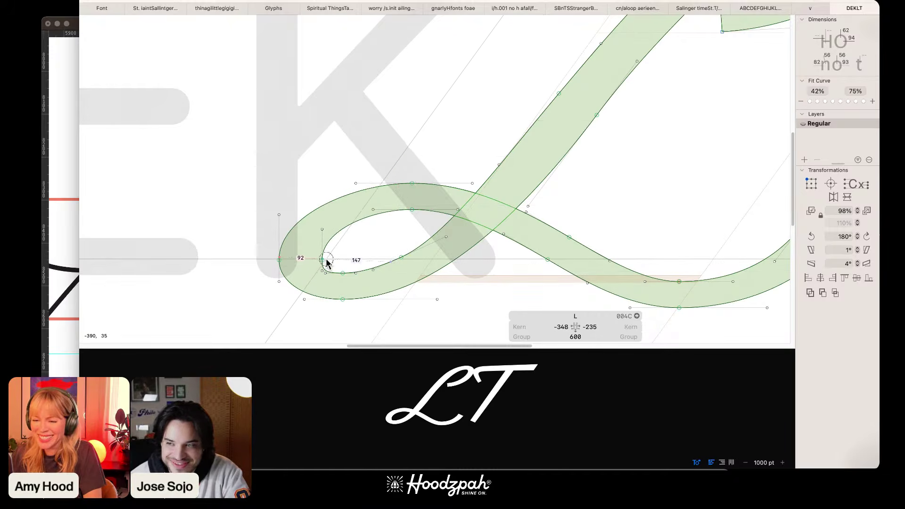
{"action": "key", "text": "super+z"}
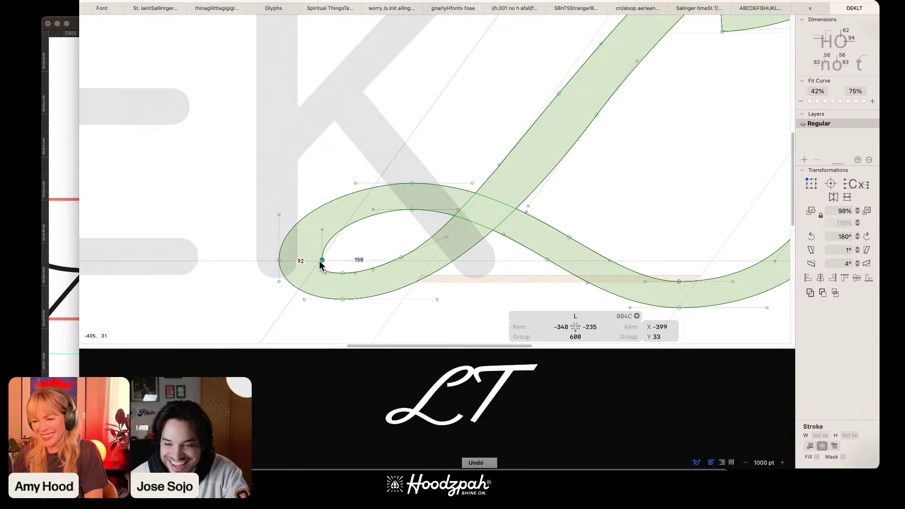
{"action": "left_click_drag", "start_coordinate": [320, 265], "coordinate": [320, 281]}
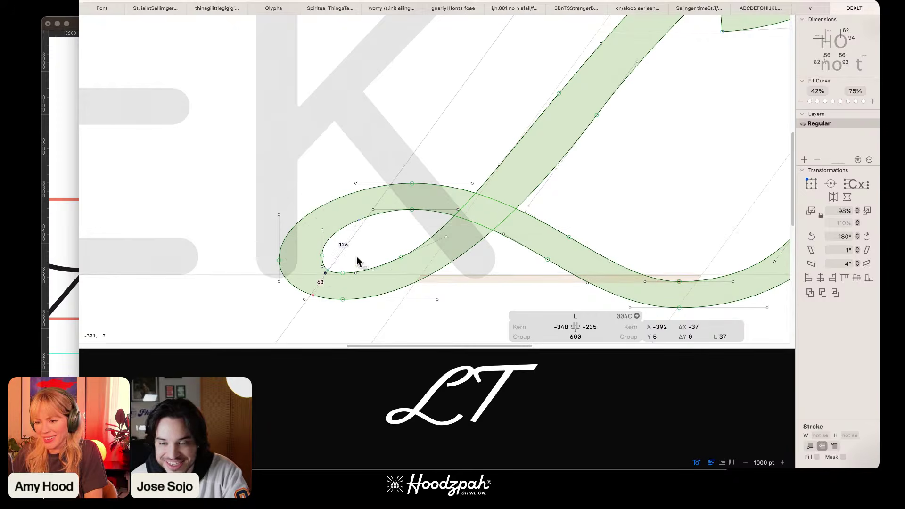
Step: Shorten the left handle of the lower counter's bottom node to 30 units
{"action": "key", "text": "Right"}
{"action": "key", "text": "Right"}
{"action": "key", "text": "Right"}
{"action": "key", "text": "Right"}
{"action": "key", "text": "Right"}
{"action": "key", "text": "Right"}
{"action": "key", "text": "Right"}
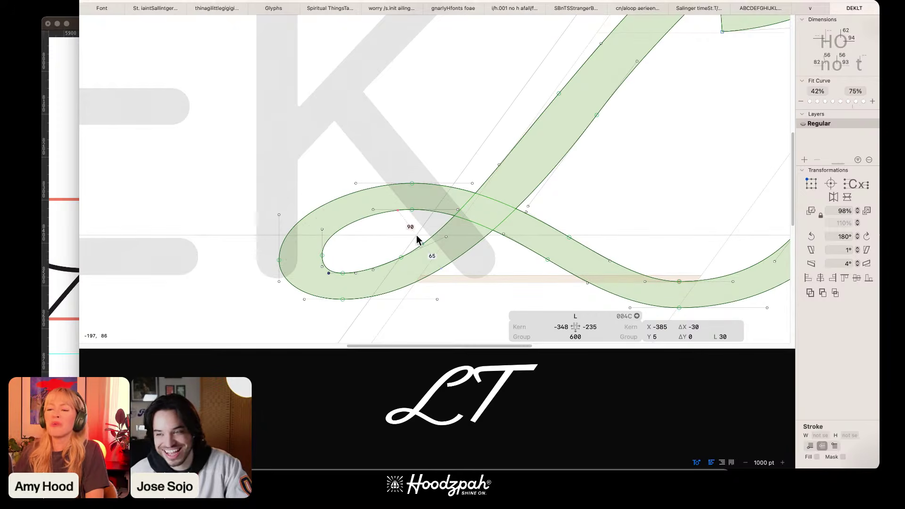
Step: Nudge the upper handle of the stem's right-edge node right to X 280, giving a handle length of 147.3 units
{"action": "left_click", "coordinate": [342, 272]}
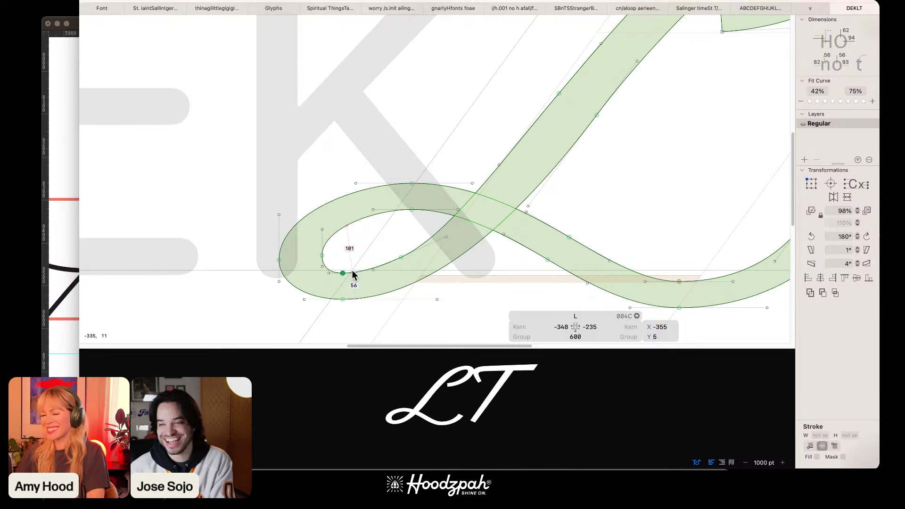
{"action": "key", "text": "super+minus"}
{"action": "key", "text": "super+minus"}
{"action": "key", "text": "super+minus"}
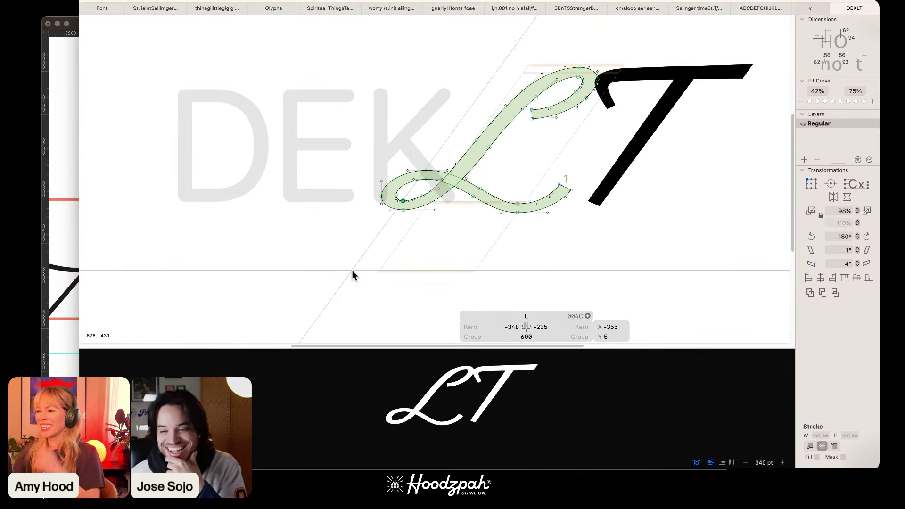
{"action": "key", "text": "Escape"}
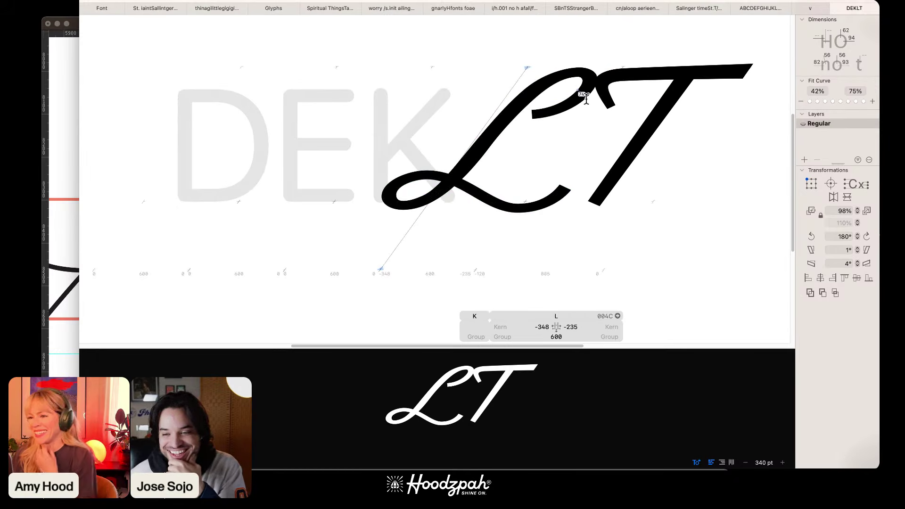
{"action": "double_click", "coordinate": [577, 64]}
{"action": "key", "text": "super+plus"}
{"action": "key", "text": "super+plus"}
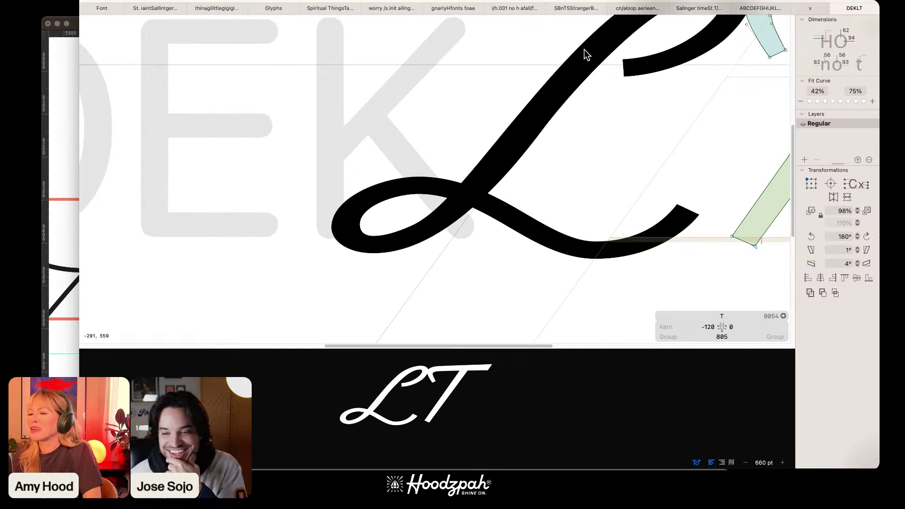
{"action": "scroll", "coordinate": [454, 196], "scroll_direction": "right", "scroll_amount": 5}
{"action": "scroll", "coordinate": [454, 196], "scroll_direction": "up", "scroll_amount": 4}
{"action": "double_click", "coordinate": [373, 258]}
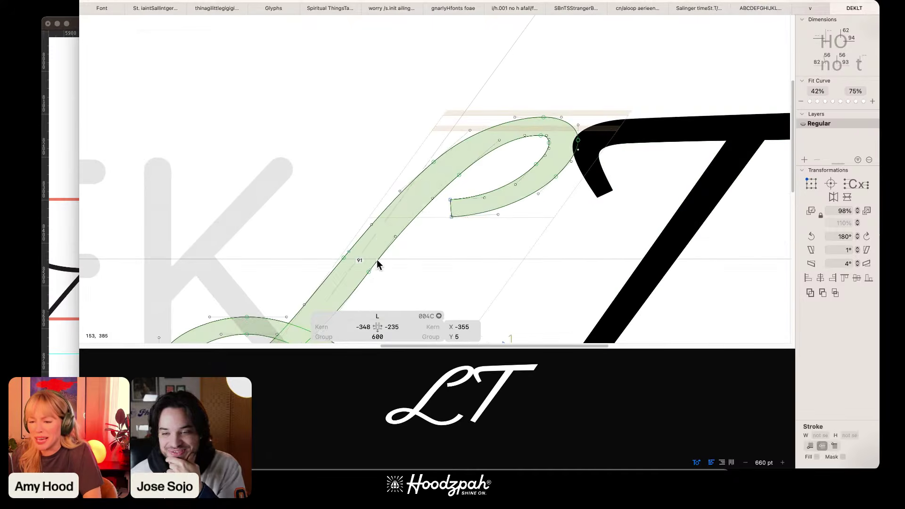
{"action": "left_click", "coordinate": [394, 237]}
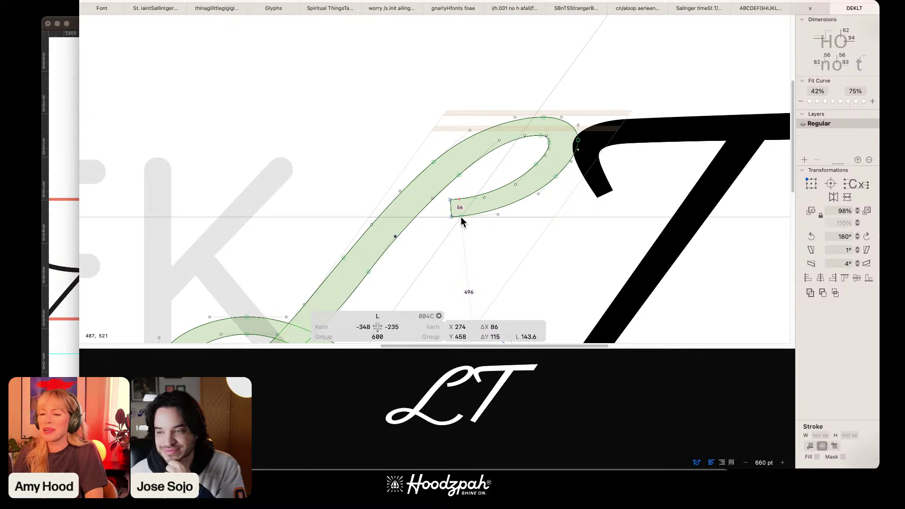
{"action": "key", "text": "Right"}
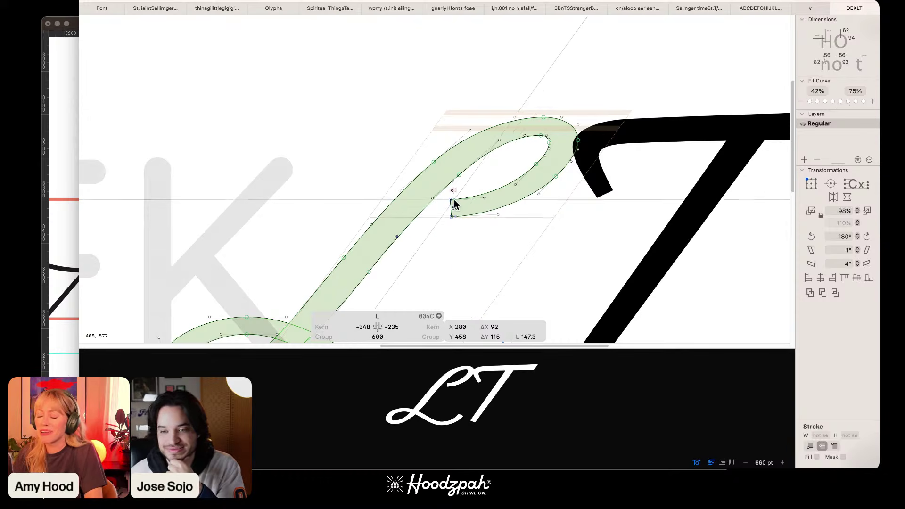
Step: Move all nodes and handles of the L's upper loop together 17 units right and 21 units up
{"action": "left_click", "coordinate": [479, 176]}
{"action": "key", "text": "space"}
{"action": "left_click_drag", "start_coordinate": [480, 177], "coordinate": [409, 214]}
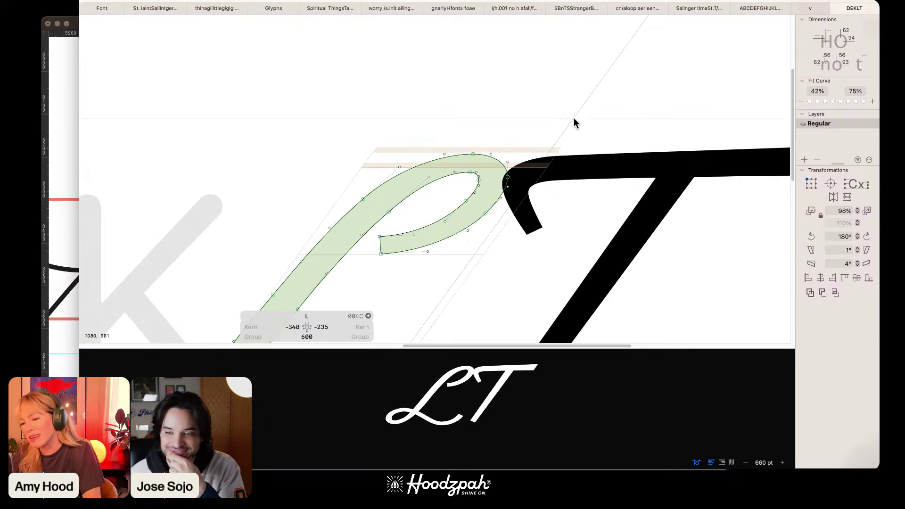
{"action": "left_click_drag", "start_coordinate": [576, 110], "coordinate": [332, 267]}
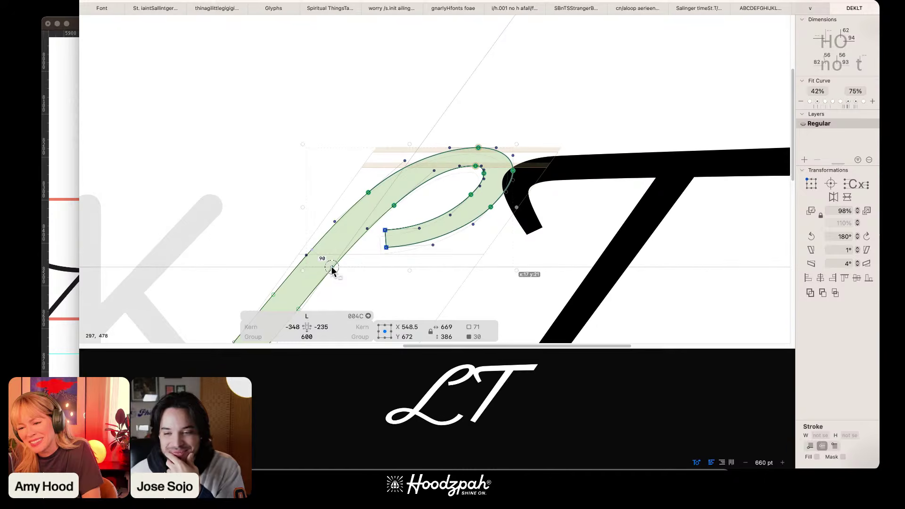
{"action": "left_click", "coordinate": [433, 270]}
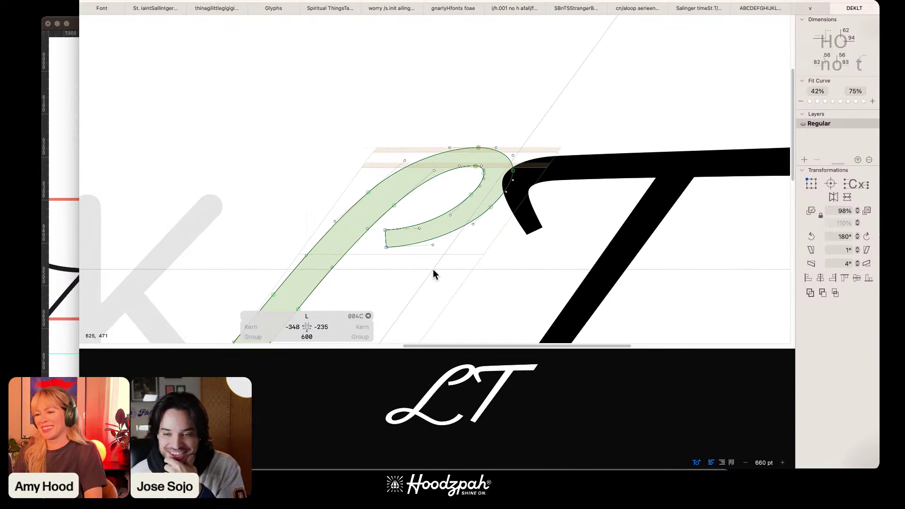
Step: Shift the curve segment from the lower counter's top node to the crossing stroke's lower node to X -133.5, Y 81.5
{"action": "scroll", "coordinate": [433, 269], "scroll_direction": "down", "scroll_amount": 10}
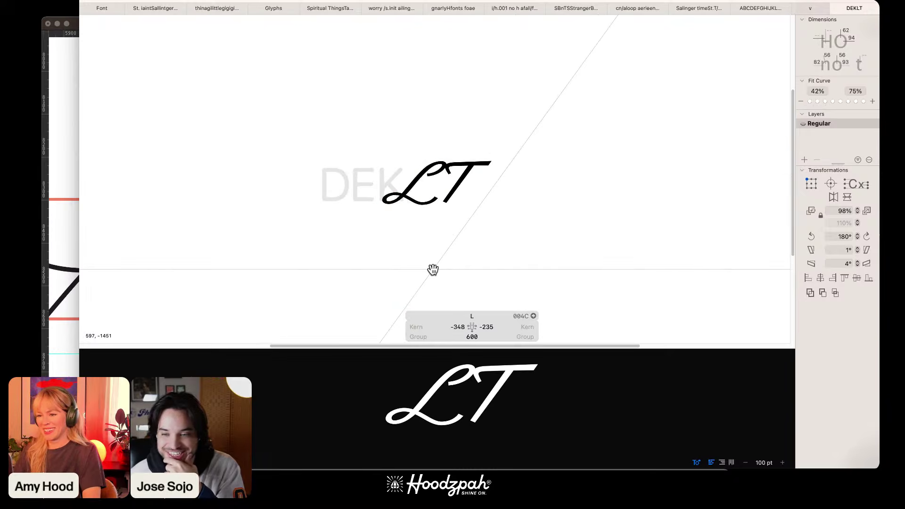
{"action": "scroll", "coordinate": [432, 269], "scroll_direction": "up", "scroll_amount": 5}
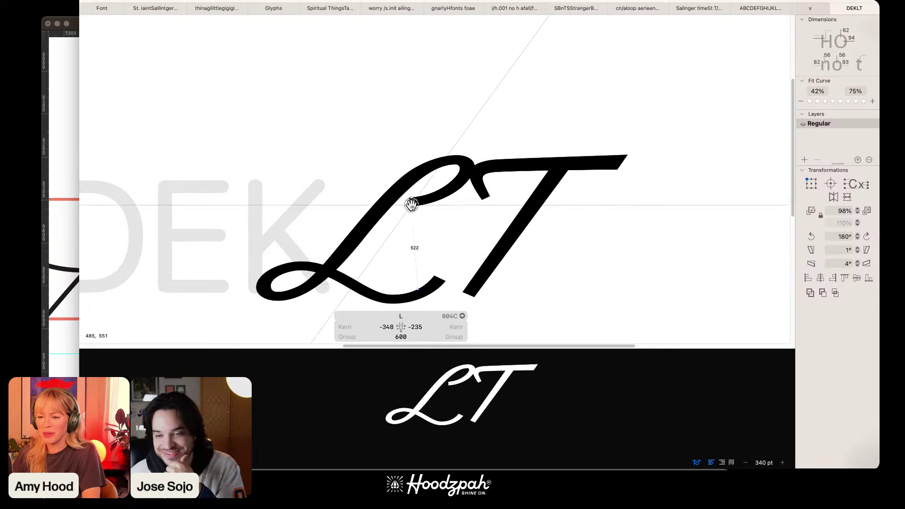
{"action": "scroll", "coordinate": [512, 166], "scroll_direction": "up", "scroll_amount": 3}
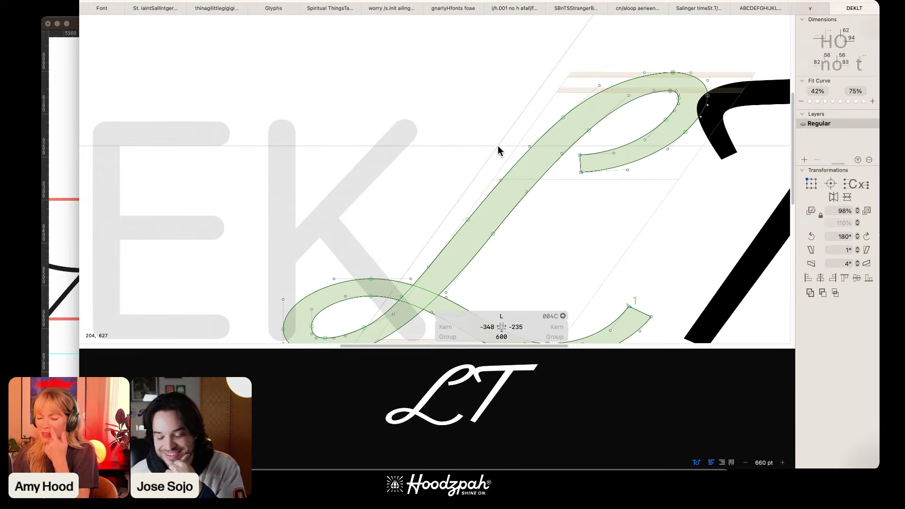
{"action": "left_click_drag", "start_coordinate": [560, 246], "coordinate": [521, 172]}
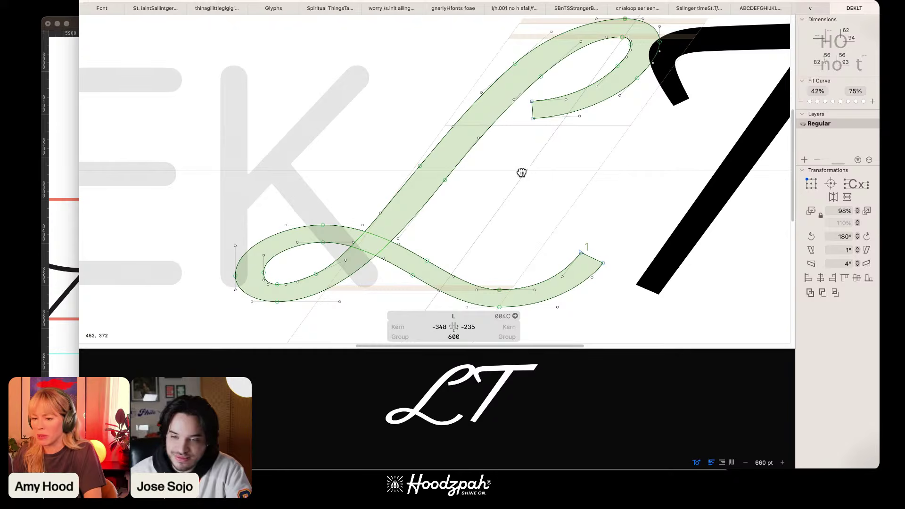
{"action": "left_click", "coordinate": [413, 275]}
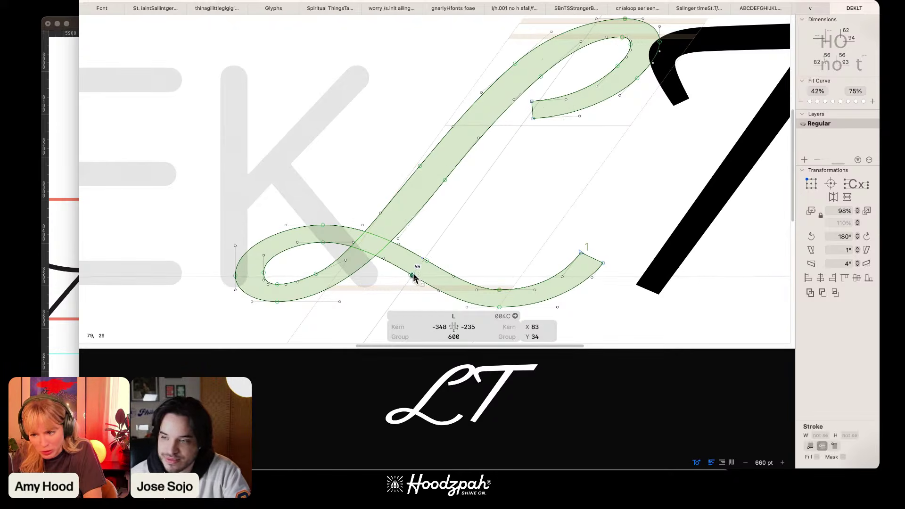
{"action": "left_click", "coordinate": [334, 245]}
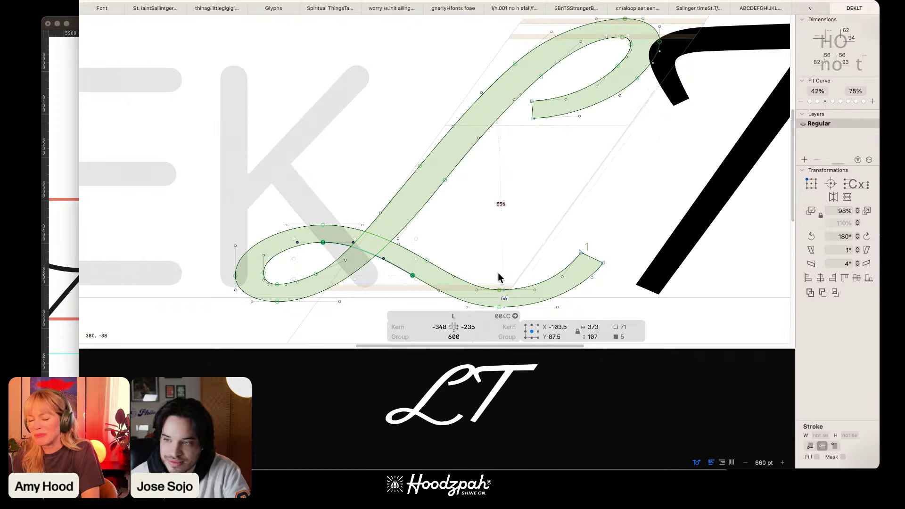
{"action": "key", "text": "shift+Left"}
{"action": "key", "text": "shift+Left"}
{"action": "key", "text": "Down"}
{"action": "key", "text": "Down"}
{"action": "key", "text": "Down"}
{"action": "key", "text": "Down"}
{"action": "key", "text": "Down"}
{"action": "key", "text": "Down"}
{"action": "key", "text": "Down"}
{"action": "key", "text": "Down"}
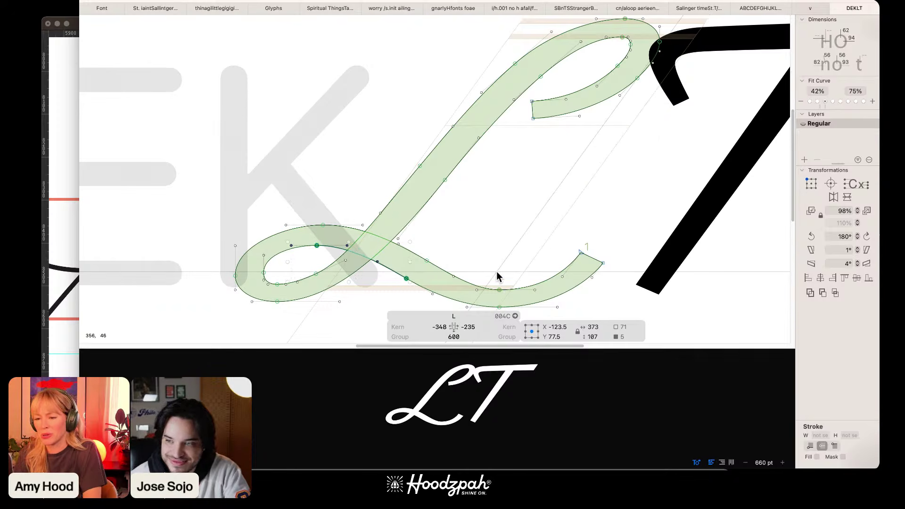
{"action": "key", "text": "shift+Left"}
{"action": "key", "text": "Up"}
{"action": "key", "text": "Up"}
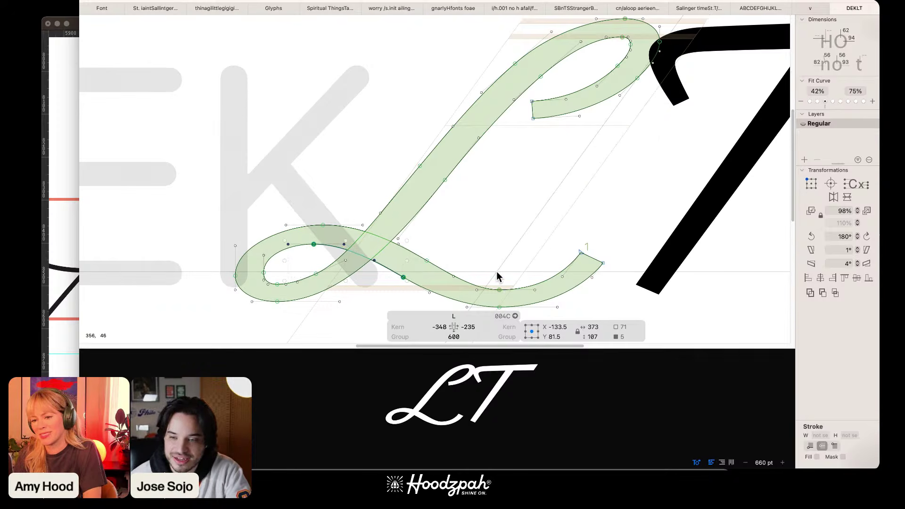
Step: Shorten the upper handle of the lower counter's left node to 38 units and shift the loop's outer left node to X -481
{"action": "left_click", "coordinate": [263, 256]}
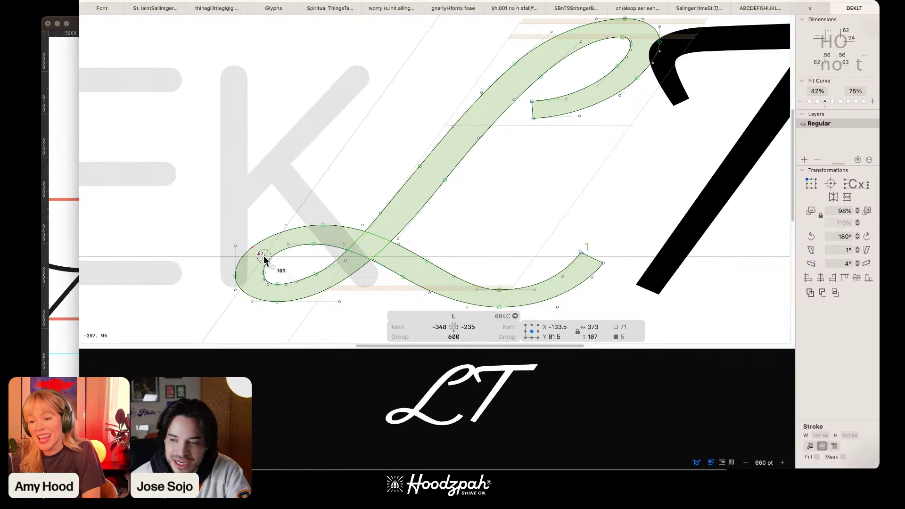
{"action": "left_click_drag", "start_coordinate": [264, 258], "coordinate": [295, 237]}
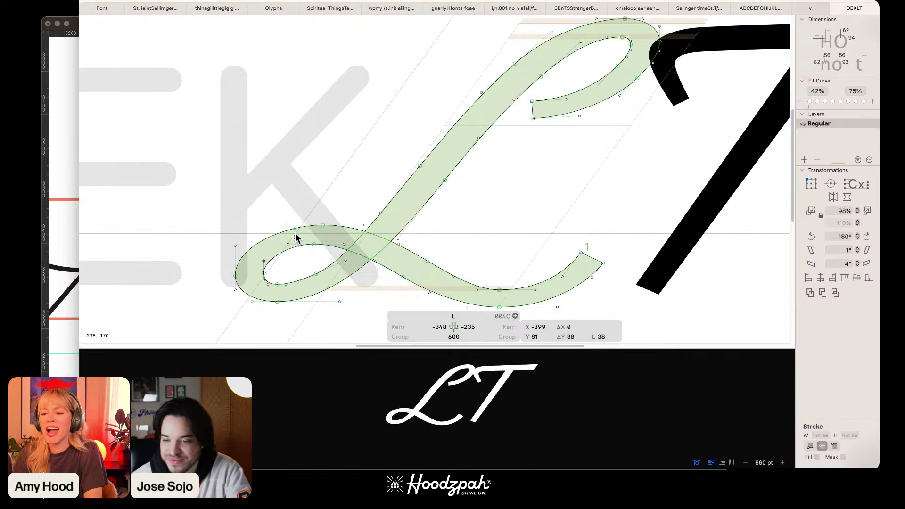
{"action": "left_click", "coordinate": [316, 186]}
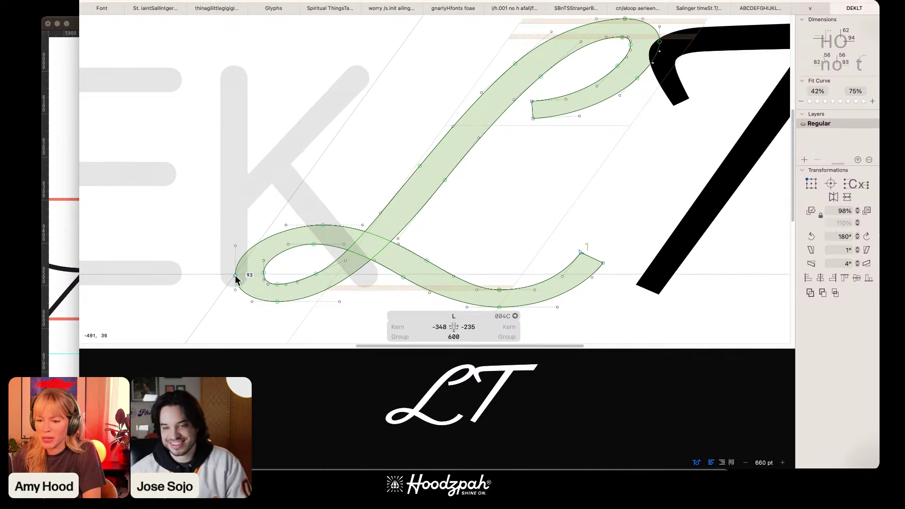
{"action": "left_click_drag", "start_coordinate": [220, 216], "coordinate": [240, 309]}
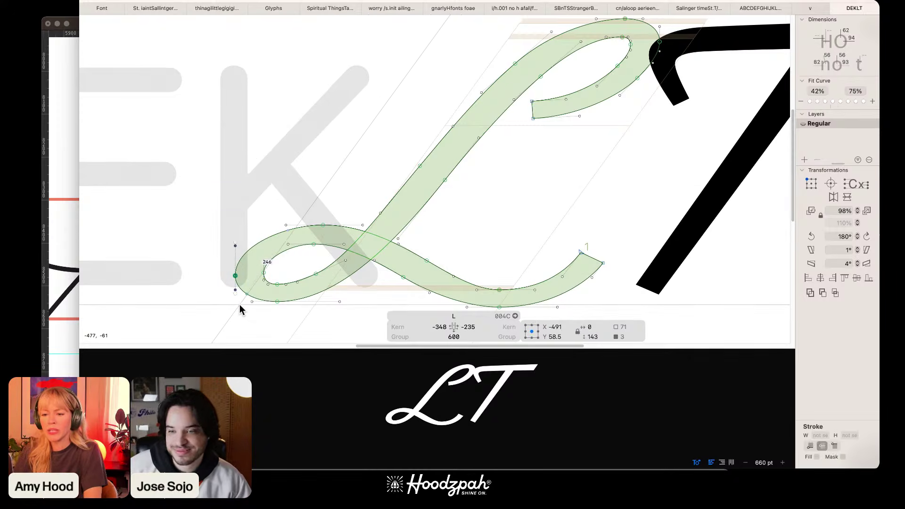
{"action": "scroll", "coordinate": [240, 309], "scroll_direction": "down", "scroll_amount": 3}
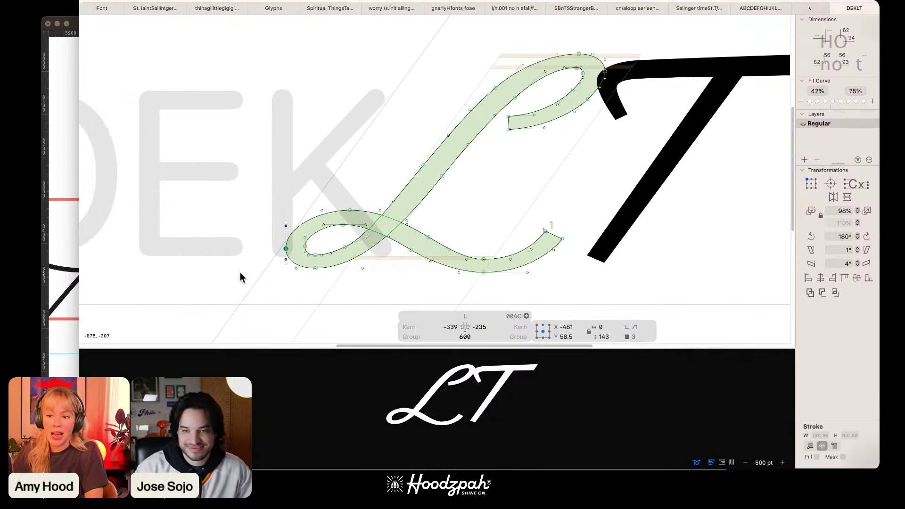
Step: Shift the lower loop's outer top node and its left handle slightly left, keeping the handle 120 units long
{"action": "mouse_move", "coordinate": [330, 215]}
{"action": "left_mouse_down"}
{"action": "mouse_move", "coordinate": [313, 219]}
{"action": "mouse_move", "coordinate": [316, 212]}
{"action": "left_mouse_up"}
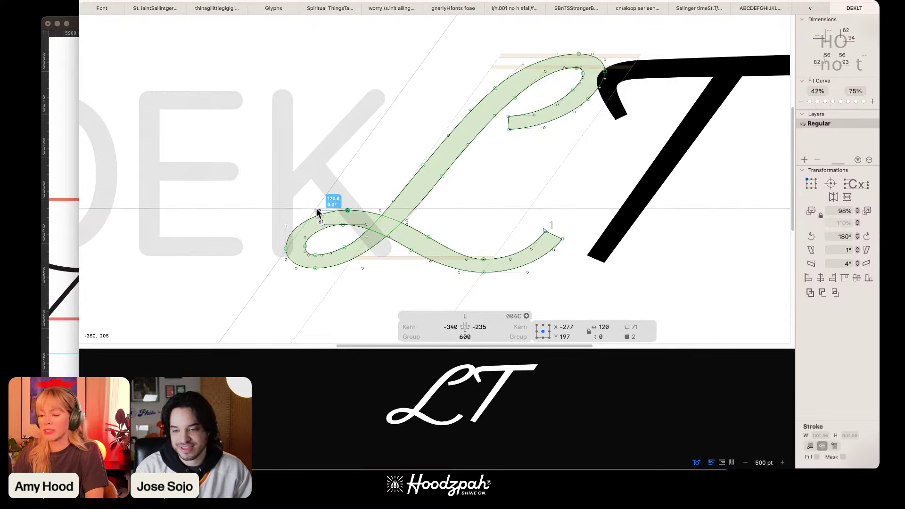
{"action": "scroll", "coordinate": [316, 207], "scroll_direction": "down", "scroll_amount": 2}
{"action": "scroll", "coordinate": [316, 208], "scroll_direction": "up", "scroll_amount": 4}
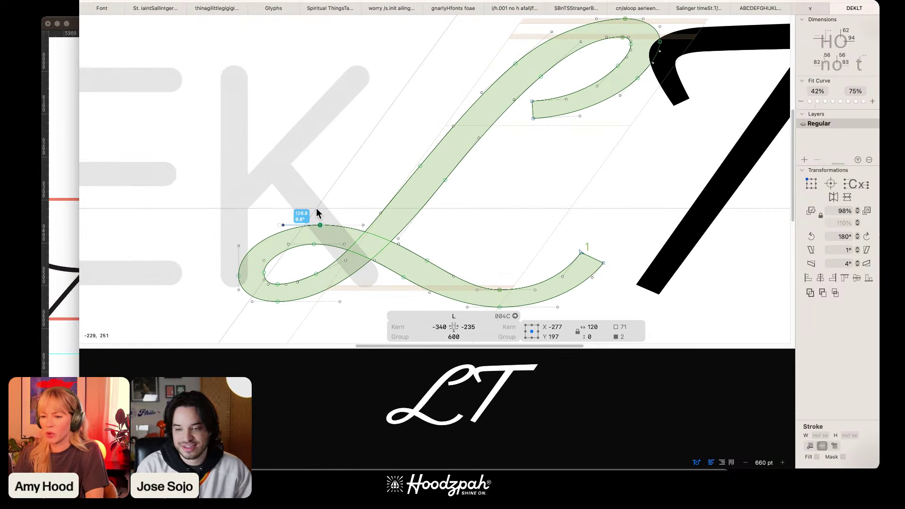
{"action": "left_click", "coordinate": [317, 225]}
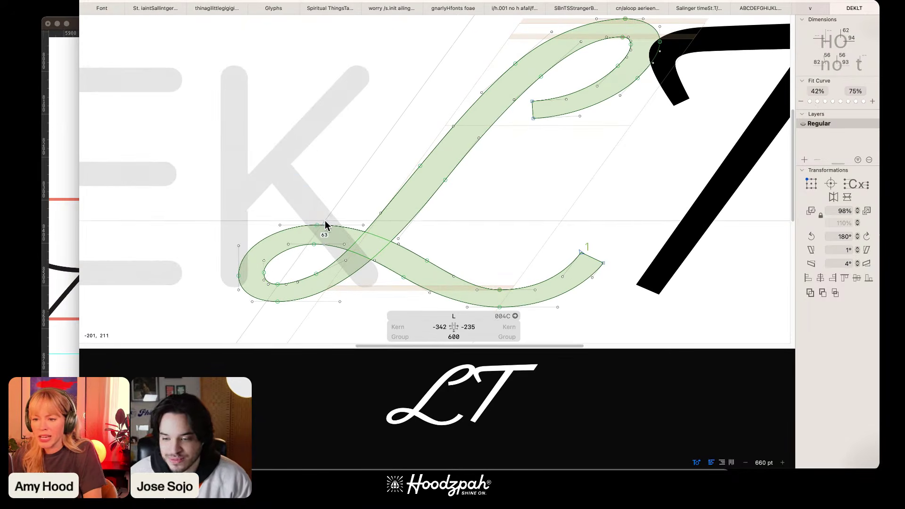
{"action": "left_click", "coordinate": [308, 203]}
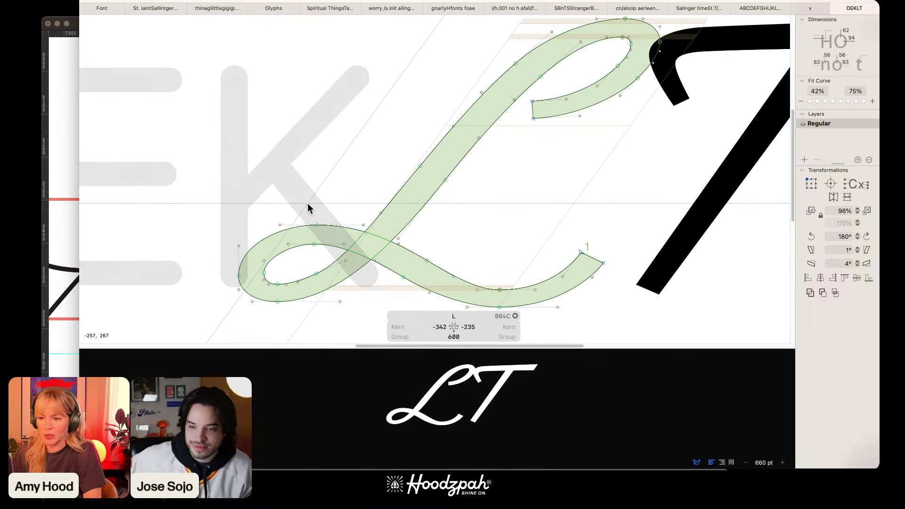
Step: Move the inner bottom node of the L's lower right curve to X 385 on the baseline
{"action": "scroll", "coordinate": [307, 203], "scroll_direction": "down", "scroll_amount": 2}
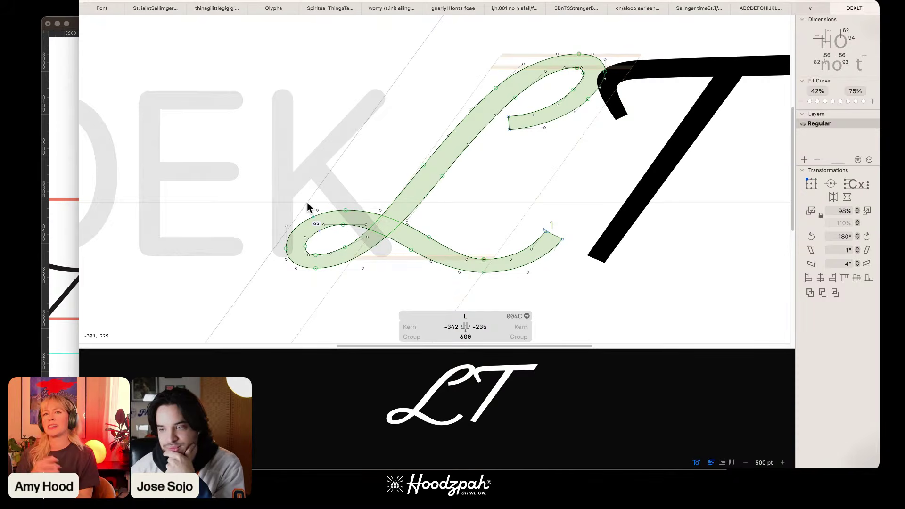
{"action": "scroll", "coordinate": [307, 204], "scroll_direction": "up", "scroll_amount": 2}
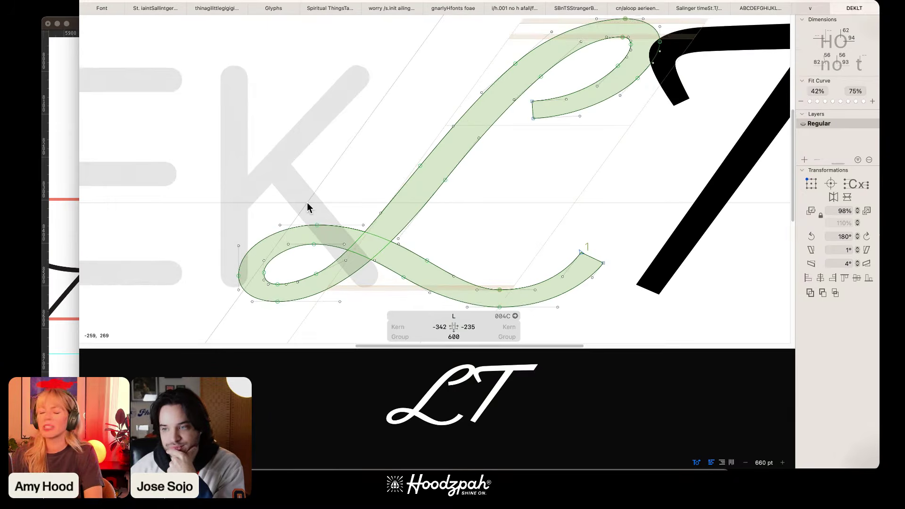
{"action": "scroll", "coordinate": [307, 207], "scroll_direction": "down", "scroll_amount": 2}
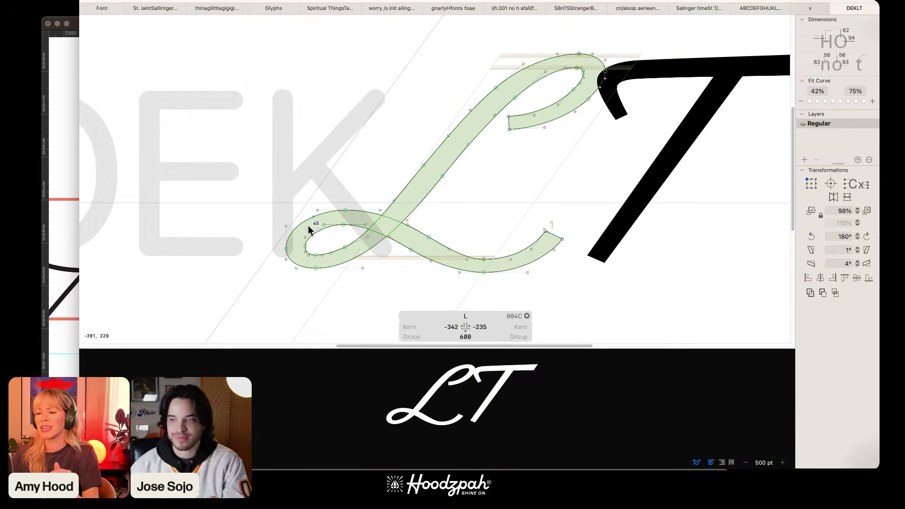
{"action": "key", "text": "space"}
{"action": "mouse_move", "coordinate": [496, 234]}
{"action": "left_mouse_down"}
{"action": "mouse_move", "coordinate": [491, 227]}
{"action": "mouse_move", "coordinate": [483, 252]}
{"action": "left_mouse_up"}
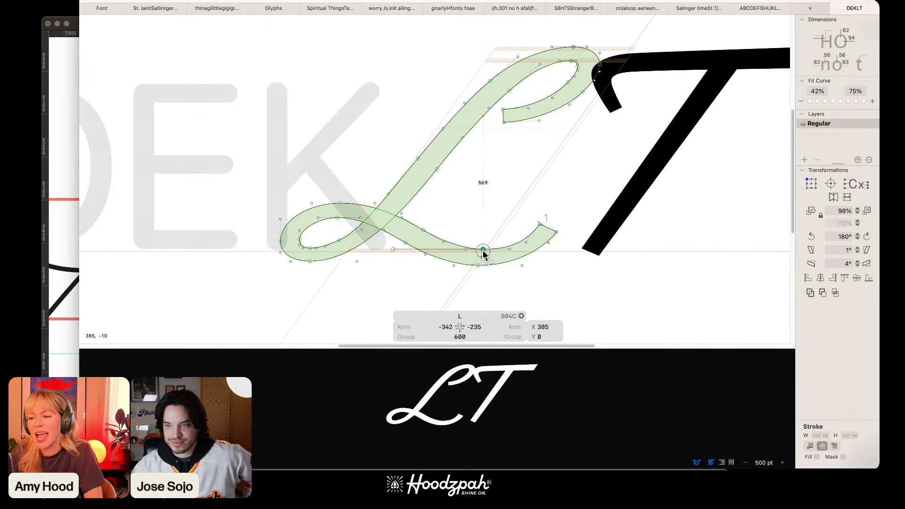
{"action": "left_click", "coordinate": [506, 201]}
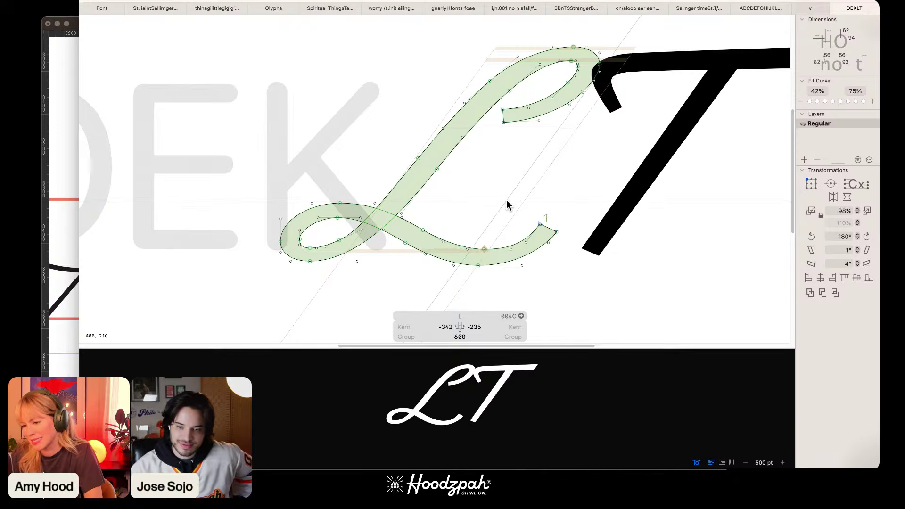
Step: Pull the outer corner node of the L's lower exit stroke inward to X 683, Y 82
{"action": "key", "text": "space"}
{"action": "key", "text": "super+minus"}
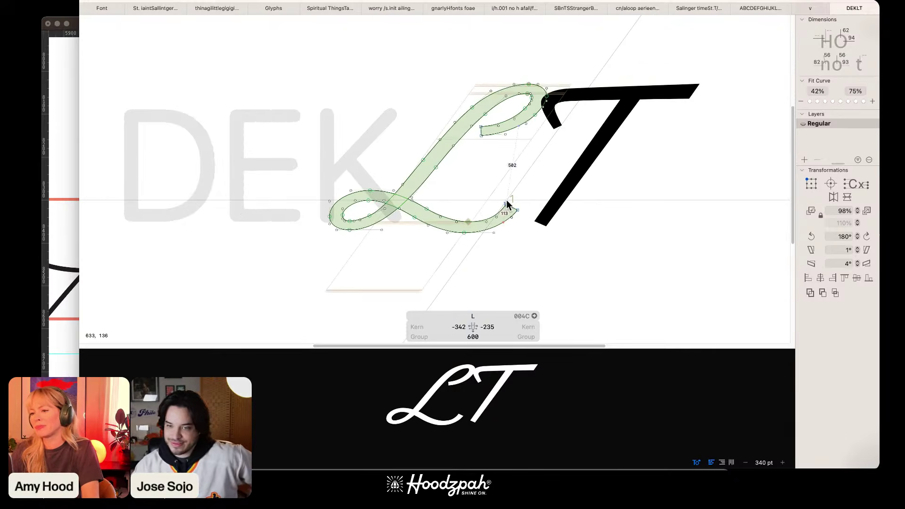
{"action": "key", "text": "space"}
{"action": "key", "text": "super+plus"}
{"action": "key", "text": "super+plus"}
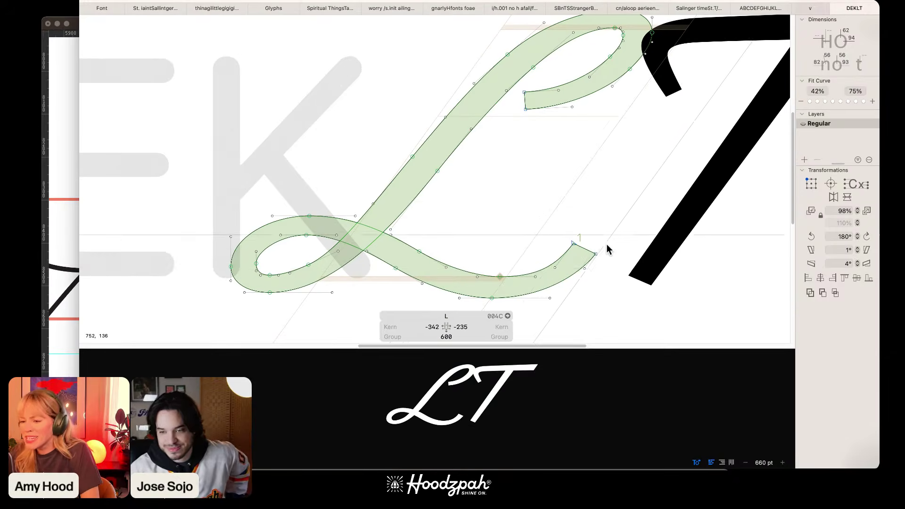
{"action": "left_click", "coordinate": [593, 253]}
{"action": "left_click_drag", "start_coordinate": [593, 253], "coordinate": [589, 251]}
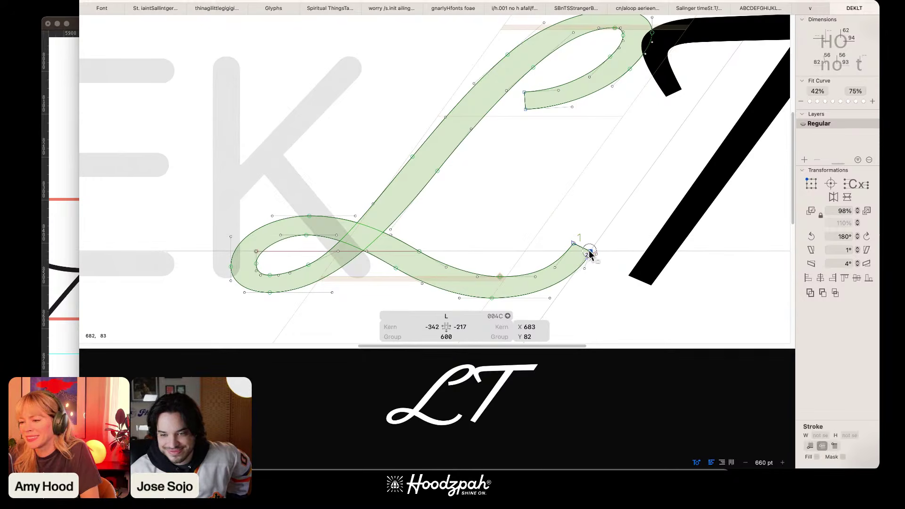
Step: Undo the outer corner shift and nudge the inner corner node of the L's exit stroke slightly right, checking the letter beside the T
{"action": "key", "text": "super+z"}
{"action": "left_click", "coordinate": [612, 256]}
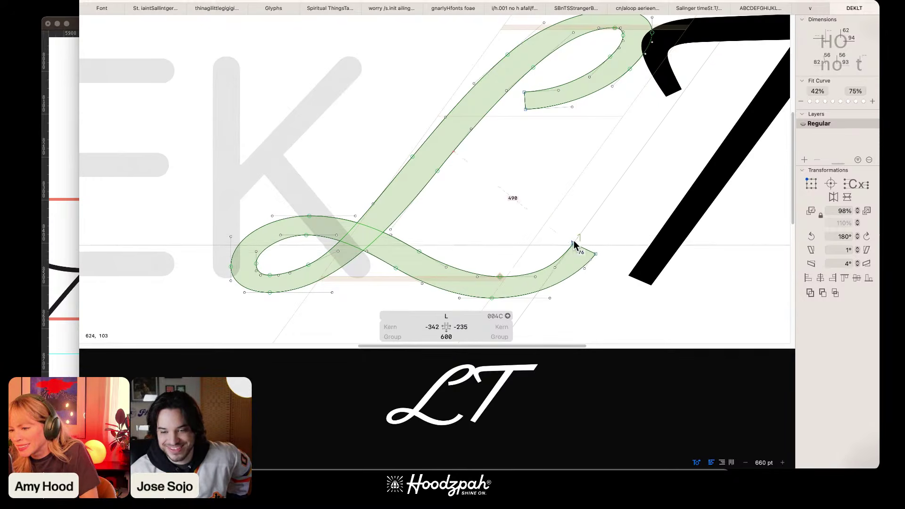
{"action": "left_click", "coordinate": [578, 244]}
{"action": "left_click", "coordinate": [586, 218]}
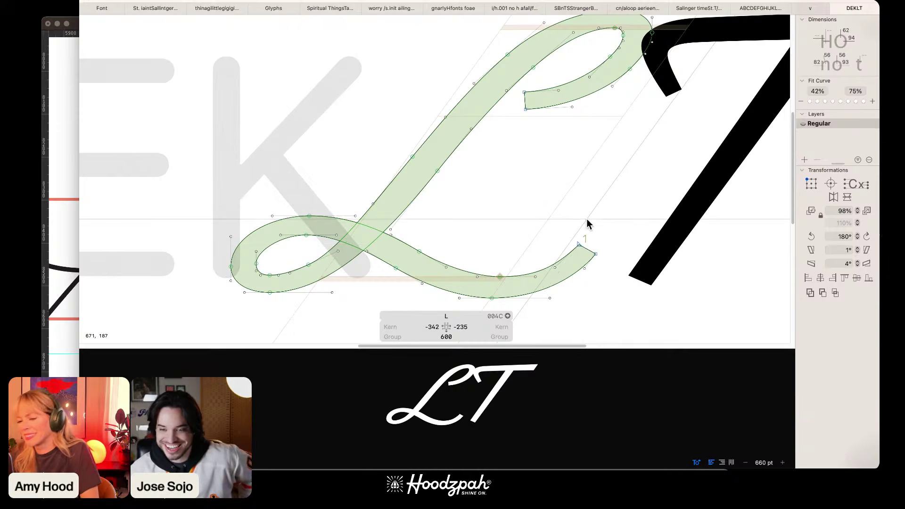
{"action": "key", "text": "space"}
{"action": "key", "text": "super+minus"}
{"action": "key", "text": "super+minus"}
{"action": "key", "text": "super+minus"}
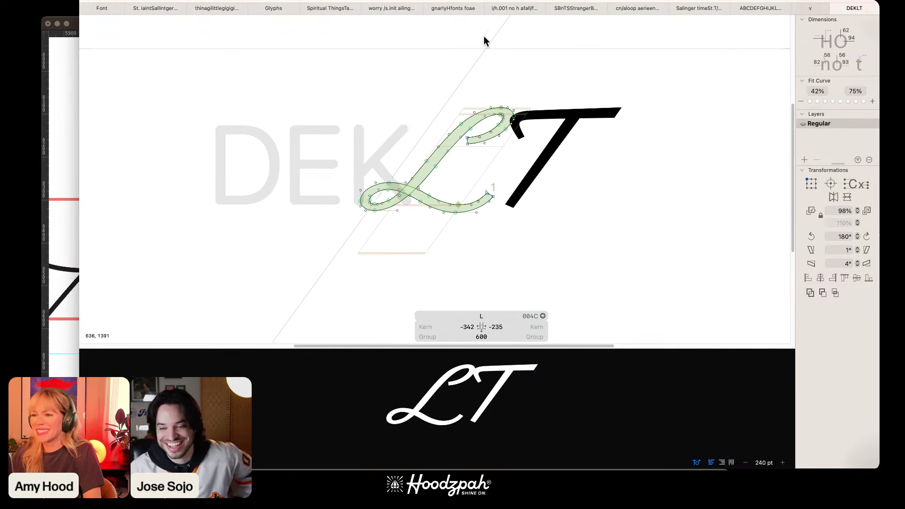
{"action": "key", "text": "Escape"}
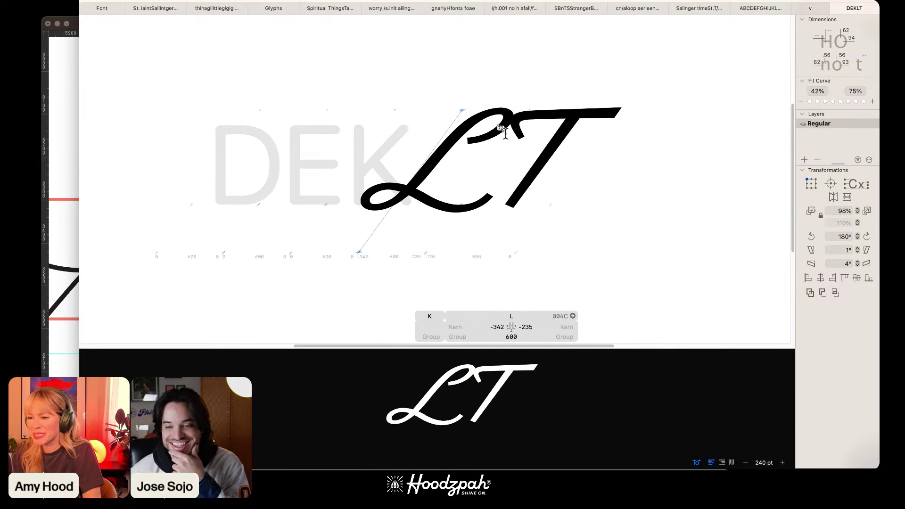
Step: Reopen the L for editing and shift the upper loop's outer top node left to X 761, Y 865
{"action": "scroll", "coordinate": [506, 133], "scroll_direction": "up", "scroll_amount": 5}
{"action": "double_click", "coordinate": [531, 79]}
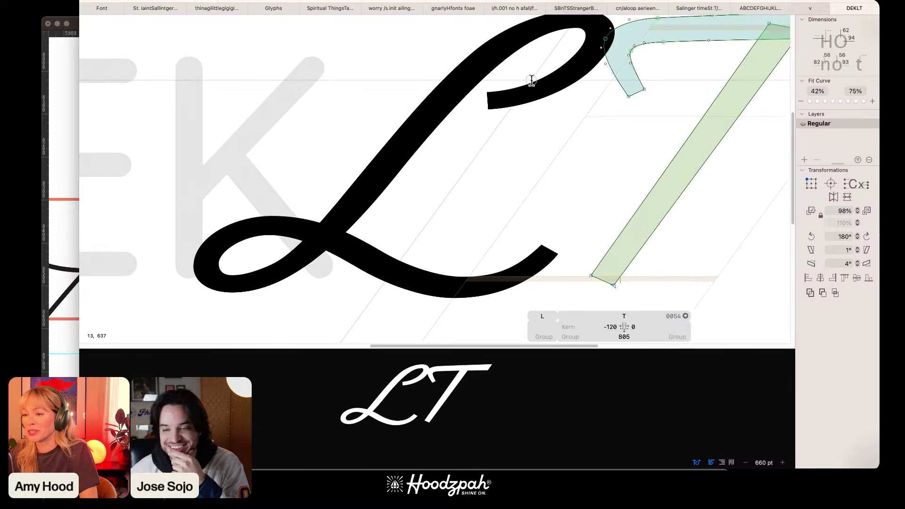
{"action": "double_click", "coordinate": [452, 73]}
{"action": "scroll", "coordinate": [526, 67], "scroll_direction": "up", "scroll_amount": 3}
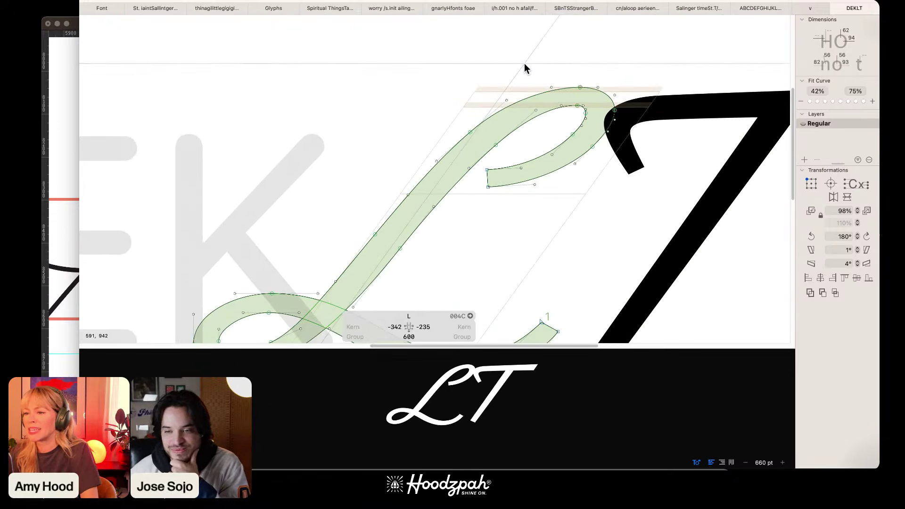
{"action": "left_click", "coordinate": [547, 91]}
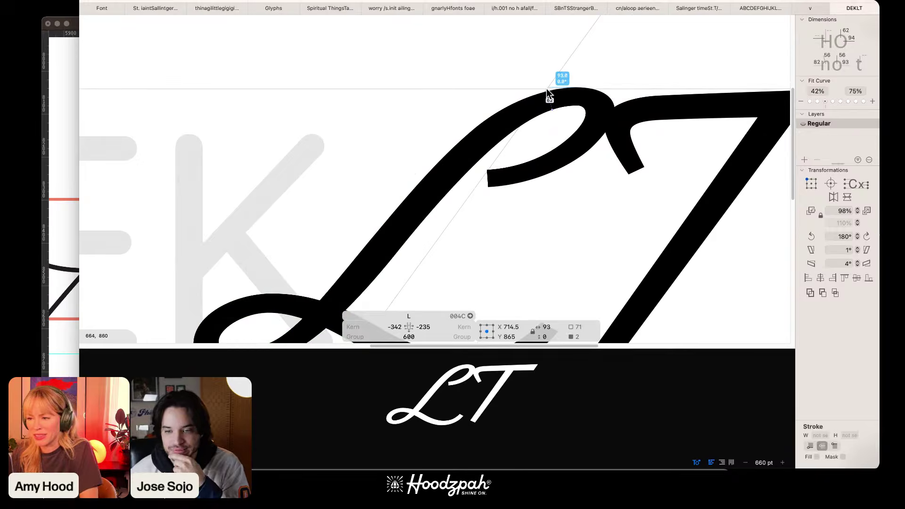
{"action": "left_click", "coordinate": [575, 89]}
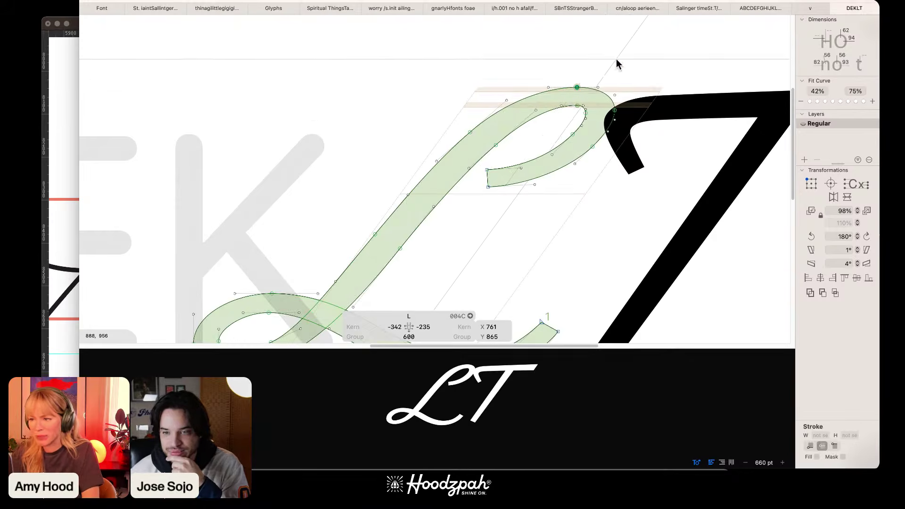
Step: Select the upper loop's nodes and examine the stroke thickness around its counter and along the stem
{"action": "left_click_drag", "start_coordinate": [638, 61], "coordinate": [428, 205]}
{"action": "scroll", "coordinate": [427, 205], "scroll_direction": "up", "scroll_amount": 3}
{"action": "scroll", "coordinate": [428, 205], "scroll_direction": "right", "scroll_amount": 4}
{"action": "scroll", "coordinate": [428, 206], "scroll_direction": "up", "scroll_amount": 2}
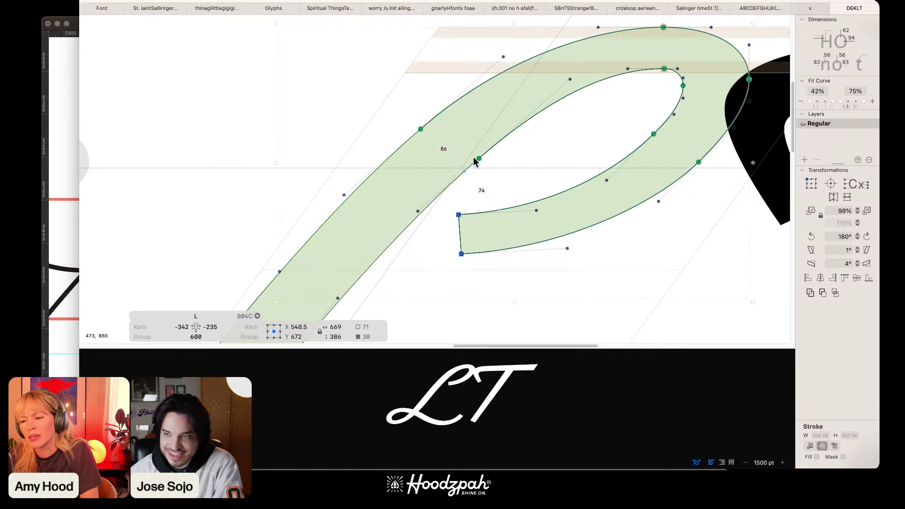
{"action": "mouse_move", "coordinate": [479, 158]}
{"action": "left_mouse_down"}
{"action": "mouse_move", "coordinate": [466, 171]}
{"action": "mouse_move", "coordinate": [471, 160]}
{"action": "left_mouse_up"}
{"action": "scroll", "coordinate": [471, 292], "scroll_direction": "down", "scroll_amount": 6}
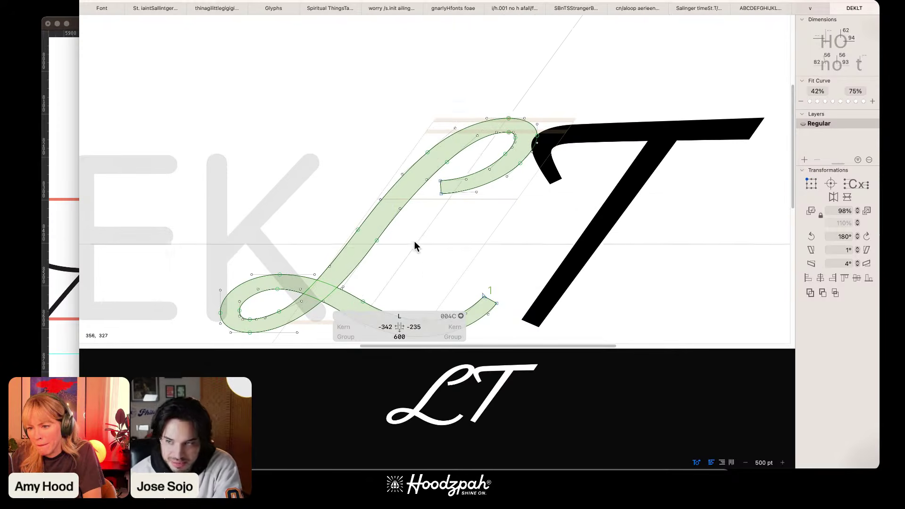
{"action": "scroll", "coordinate": [414, 241], "scroll_direction": "up", "scroll_amount": 5}
{"action": "scroll", "coordinate": [398, 251], "scroll_direction": "down", "scroll_amount": 3}
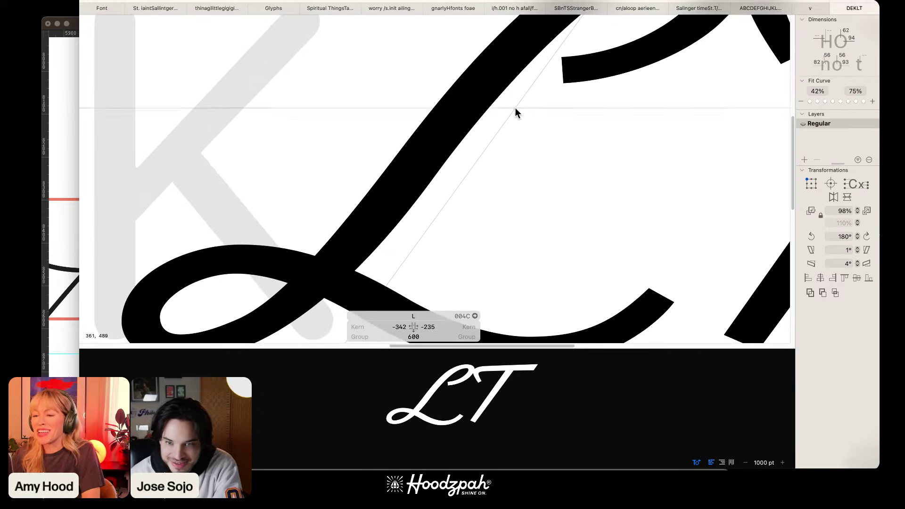
Step: Move the stem's right middle node to X 183, Y 336 and adjust its upper handle to X 293, Y 479
{"action": "left_click", "coordinate": [433, 177]}
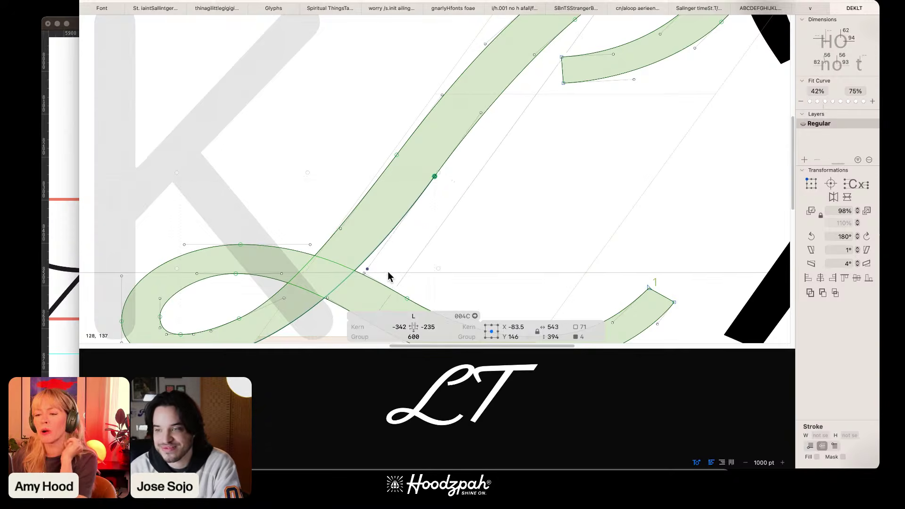
{"action": "left_click", "coordinate": [414, 222]}
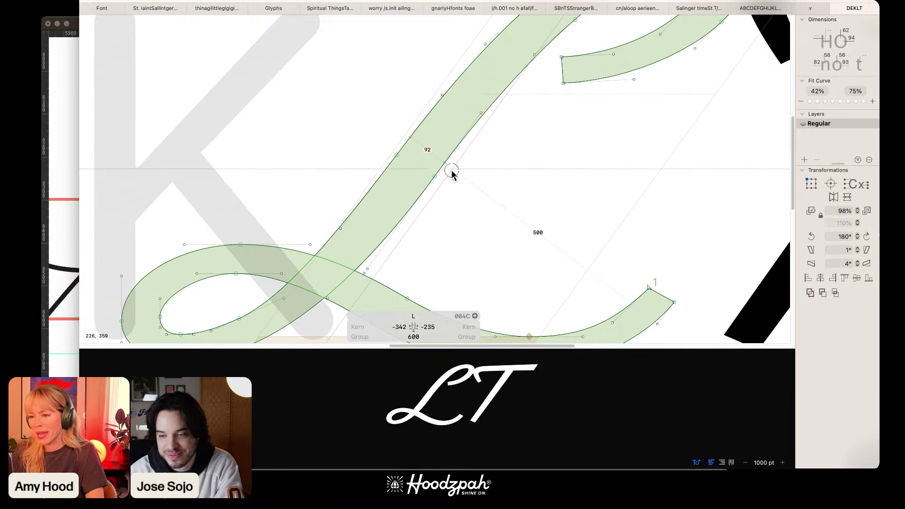
{"action": "left_click", "coordinate": [434, 176]}
{"action": "key", "text": "alt+shift+Down"}
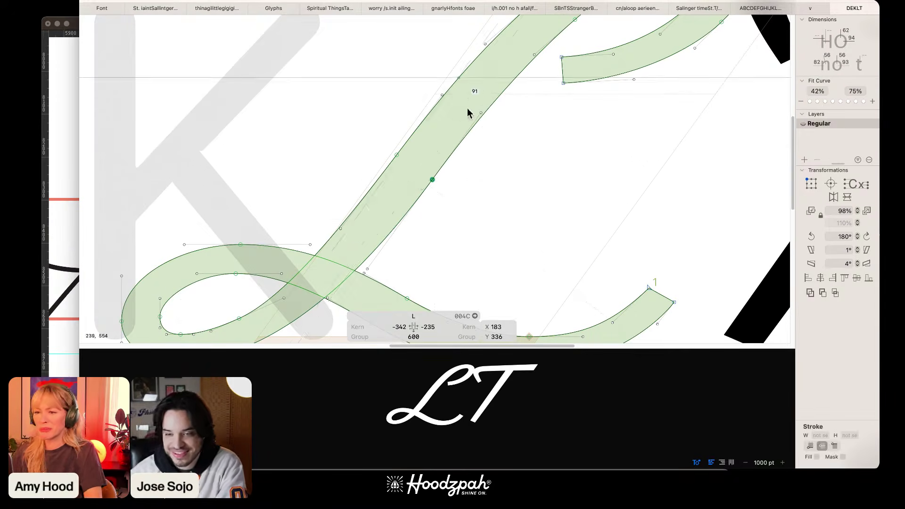
{"action": "key", "text": "space"}
{"action": "left_click_drag", "start_coordinate": [495, 152], "coordinate": [475, 108]}
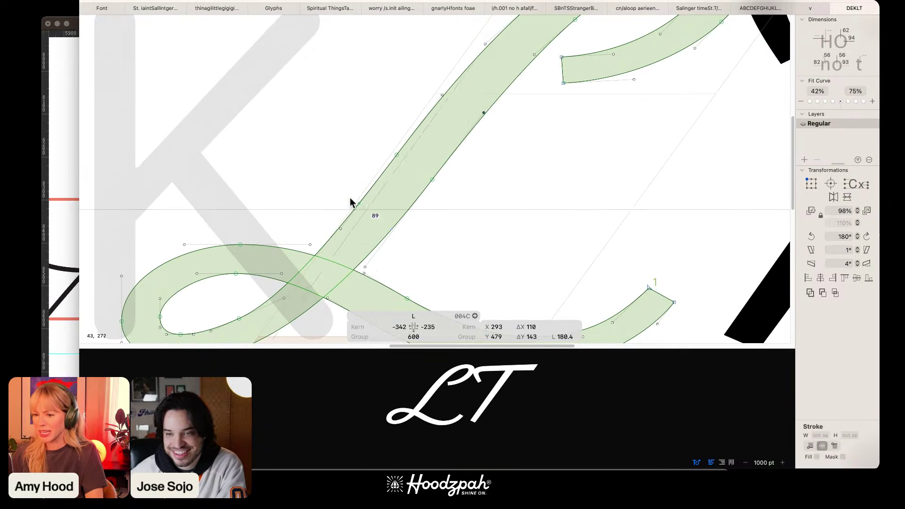
Step: Shorten the lower handle of the stem's left middle node to 190.6 units and nudge the right node's upper handle slightly right
{"action": "left_click_drag", "start_coordinate": [333, 203], "coordinate": [357, 237]}
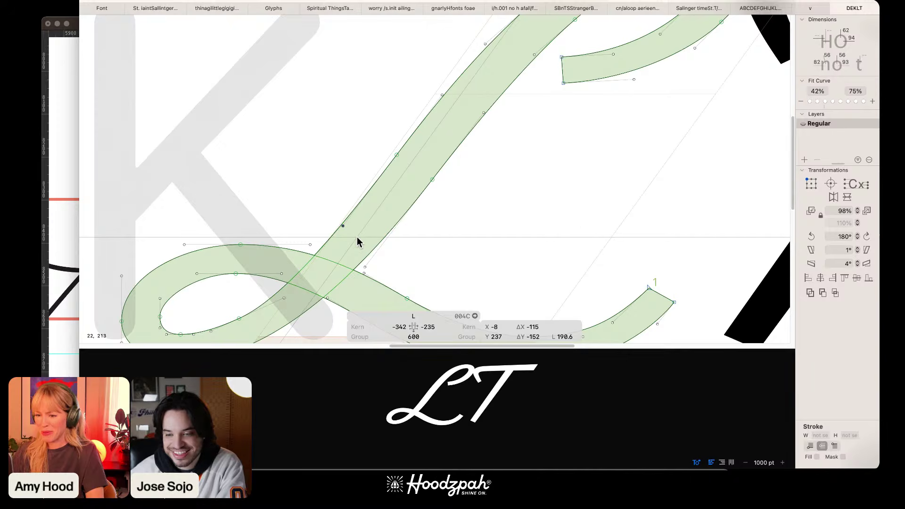
{"action": "key", "text": "super+minus"}
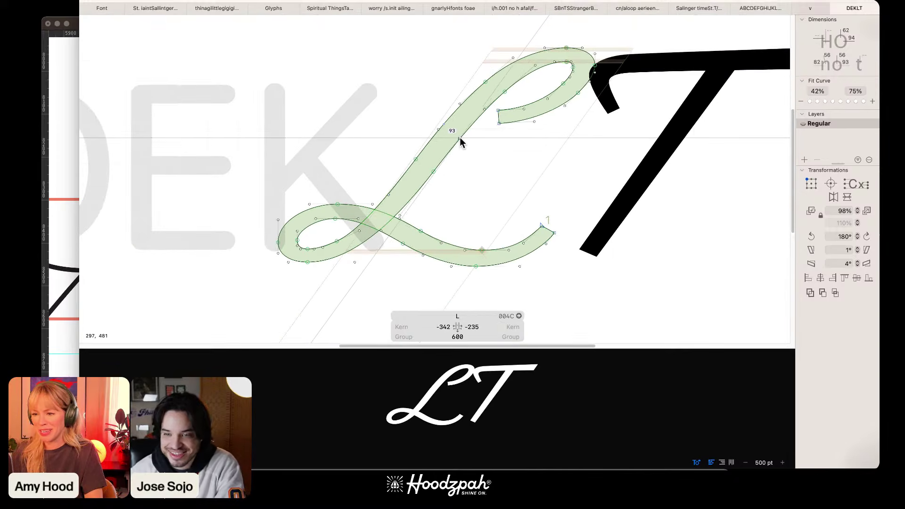
{"action": "left_click_drag", "start_coordinate": [460, 138], "coordinate": [494, 140]}
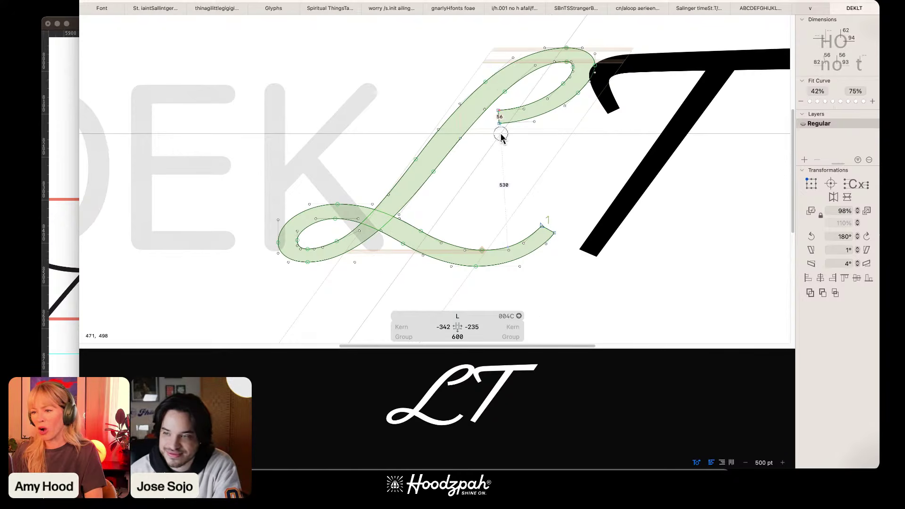
Step: Nudge the outer left node where the stem enters the upper loop to X 405, Y 722
{"action": "left_click", "coordinate": [486, 83]}
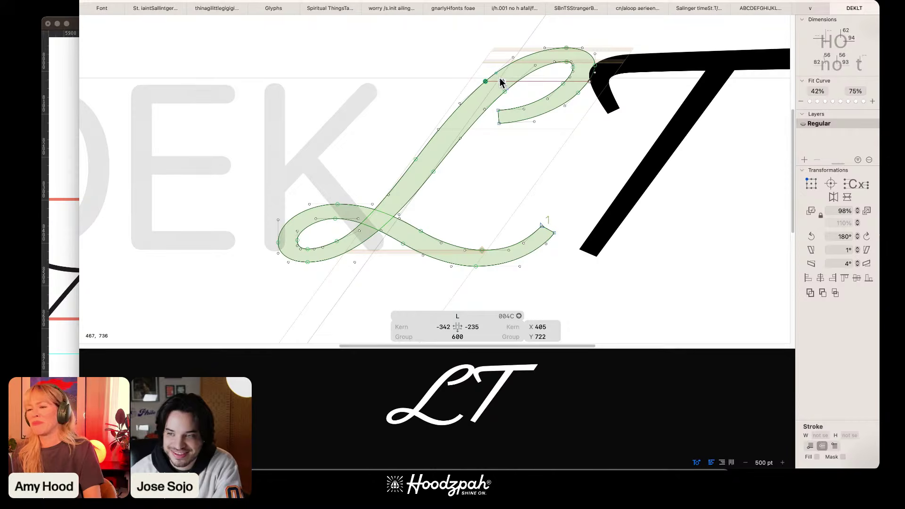
{"action": "key", "text": "space"}
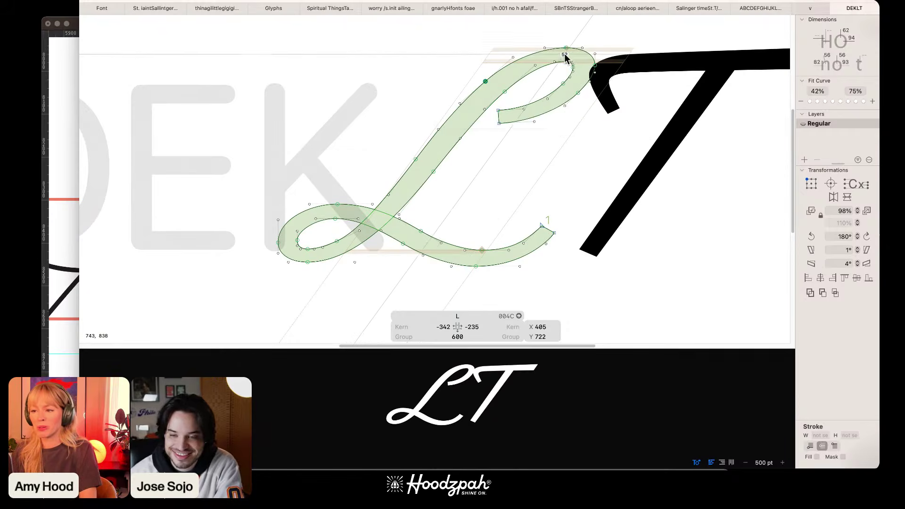
{"action": "key", "text": "super+plus"}
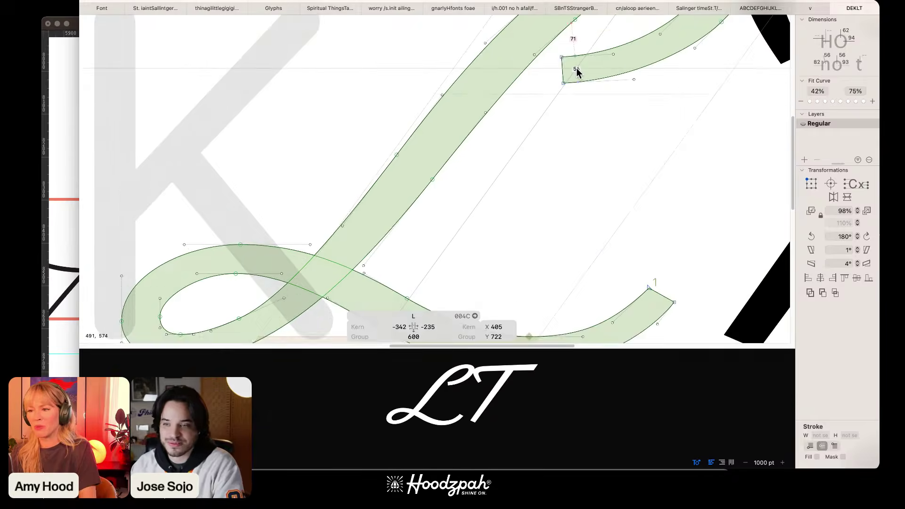
Step: Nudge the lower right node of the upper loop's counter to X 738, Y 709
{"action": "key", "text": "space"}
{"action": "left_click_drag", "start_coordinate": [451, 155], "coordinate": [241, 290]}
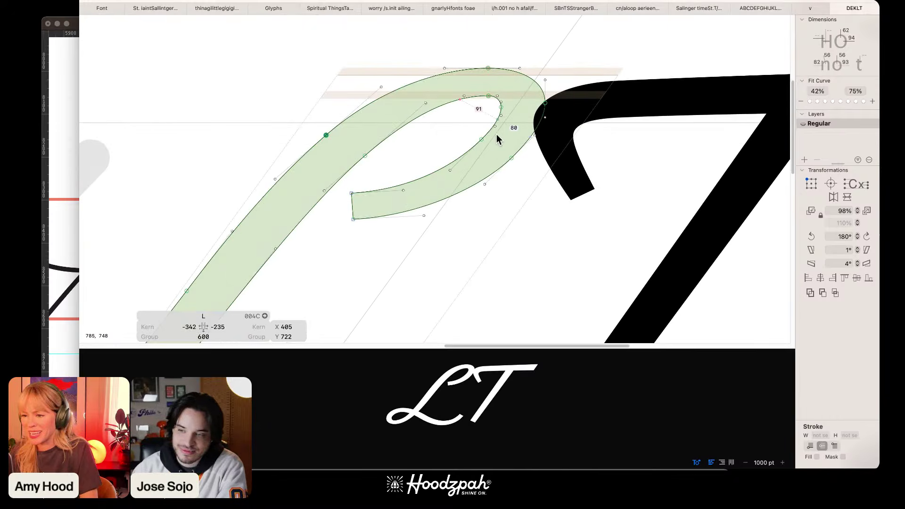
{"action": "left_click", "coordinate": [481, 139]}
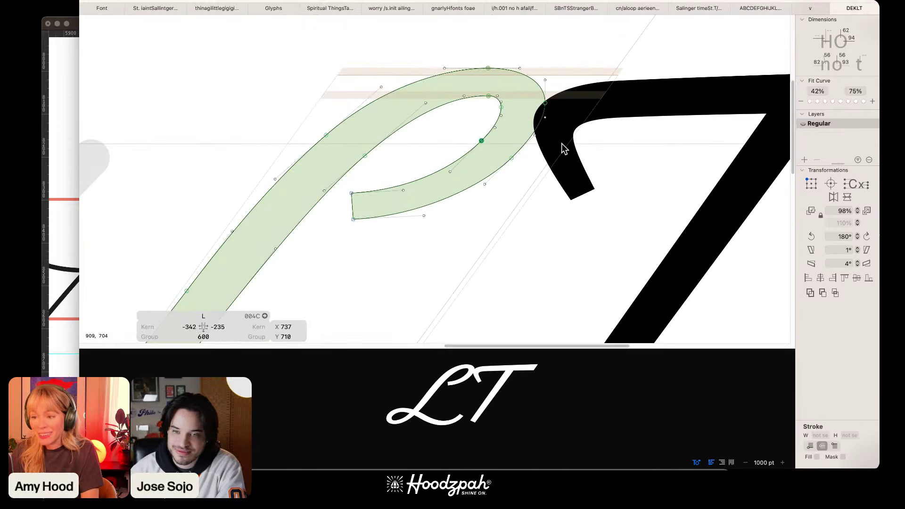
{"action": "key", "text": "super+plus"}
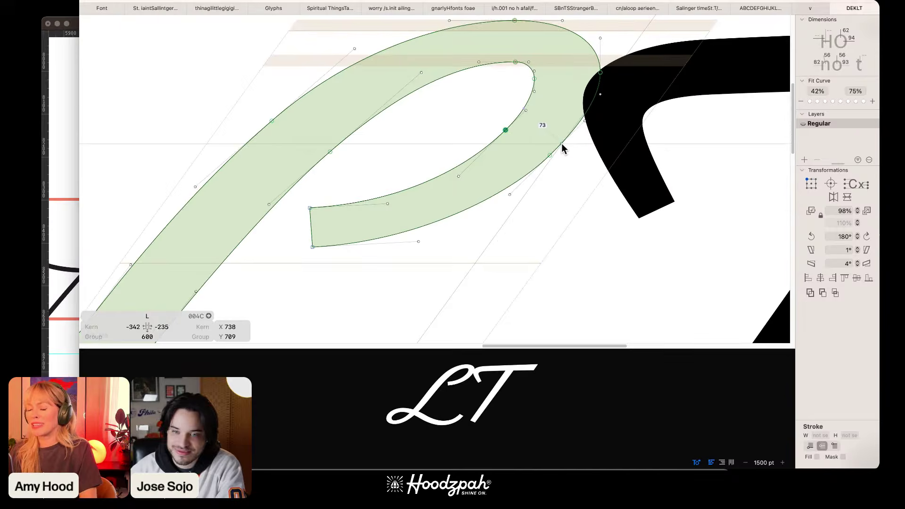
{"action": "key", "text": "space"}
{"action": "left_click_drag", "start_coordinate": [554, 149], "coordinate": [502, 187]}
{"action": "left_click", "coordinate": [473, 108]}
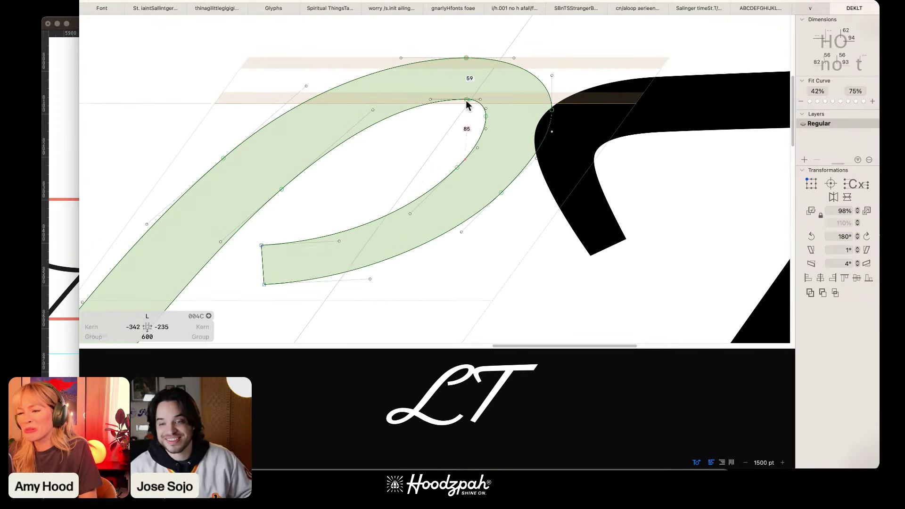
Step: Move the upper counter's top node to X 747, Y 808, making its left handle 42 units and its right handle 21 units long
{"action": "left_click", "coordinate": [430, 99]}
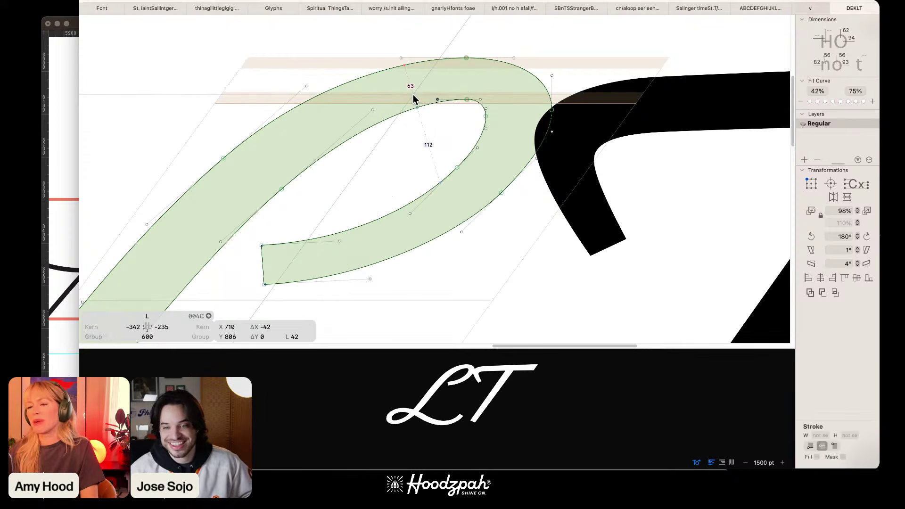
{"action": "key", "text": "space"}
{"action": "left_click_drag", "start_coordinate": [467, 109], "coordinate": [455, 92]}
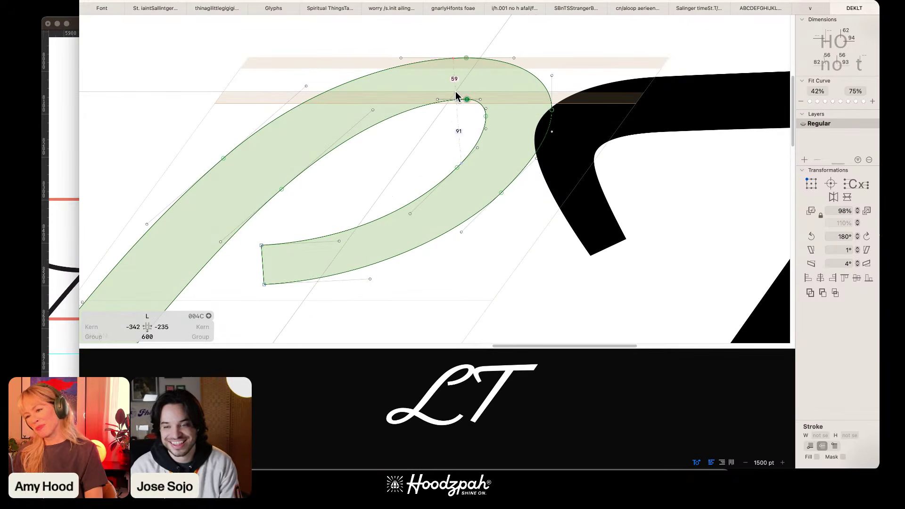
{"action": "key", "text": "Left"}
{"action": "key", "text": "Left"}
{"action": "key", "text": "Left"}
{"action": "key", "text": "Left"}
{"action": "key", "text": "Left"}
{"action": "key", "text": "Up"}
{"action": "key", "text": "Up"}
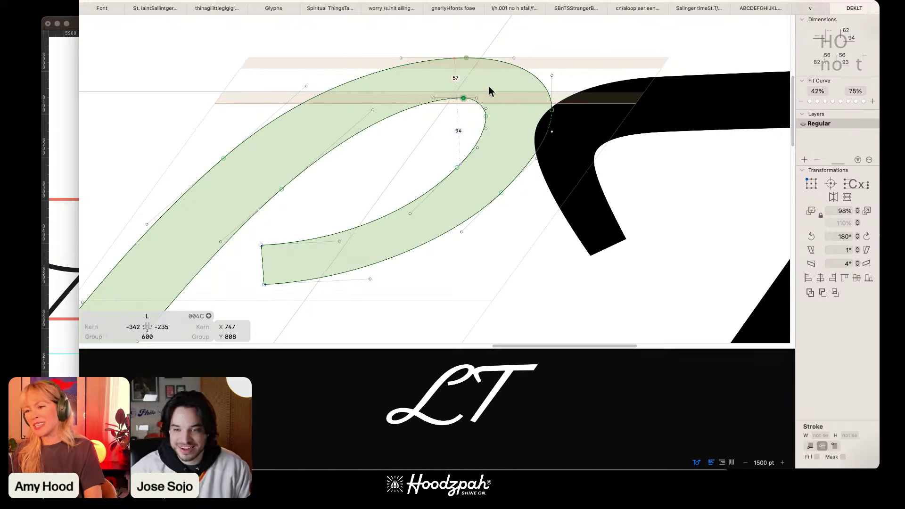
{"action": "key", "text": "space"}
{"action": "key", "text": "space"}
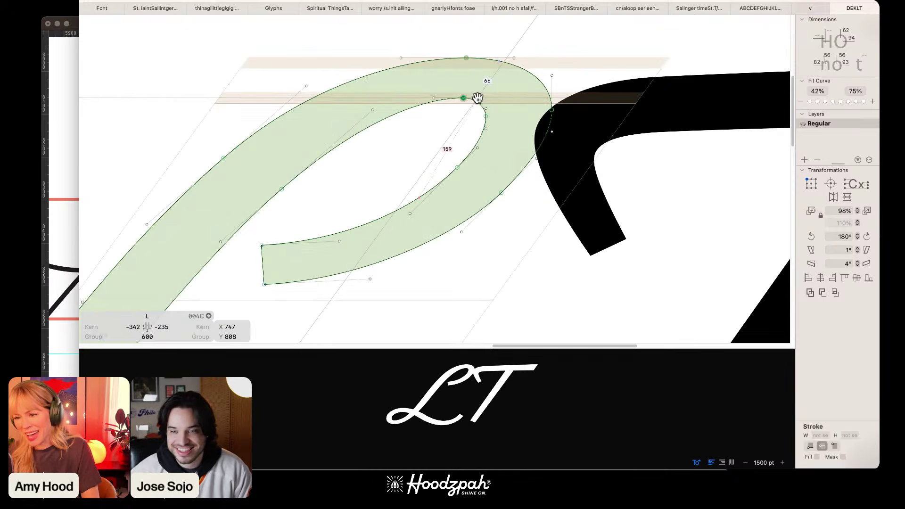
{"action": "left_click", "coordinate": [476, 98]}
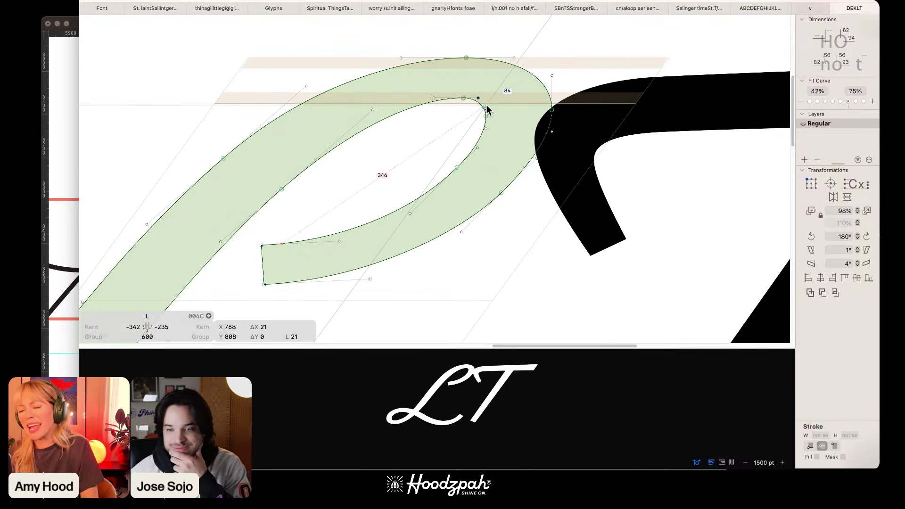
Step: Move the upper counter's rightmost node to X 781, Y 782 and lengthen its upper handle to 15 units
{"action": "left_click", "coordinate": [485, 116]}
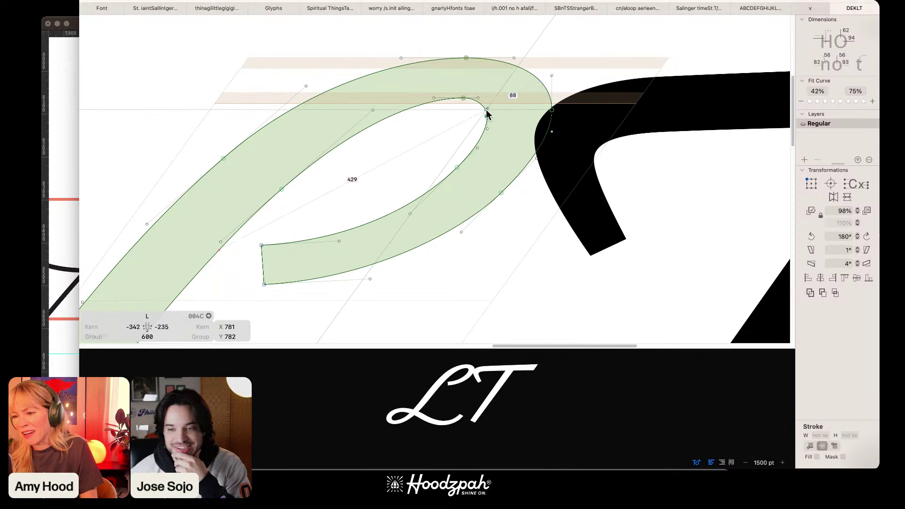
{"action": "left_click_drag", "start_coordinate": [487, 113], "coordinate": [526, 93]}
{"action": "key", "text": "Up"}
{"action": "key", "text": "Up"}
{"action": "key", "text": "Up"}
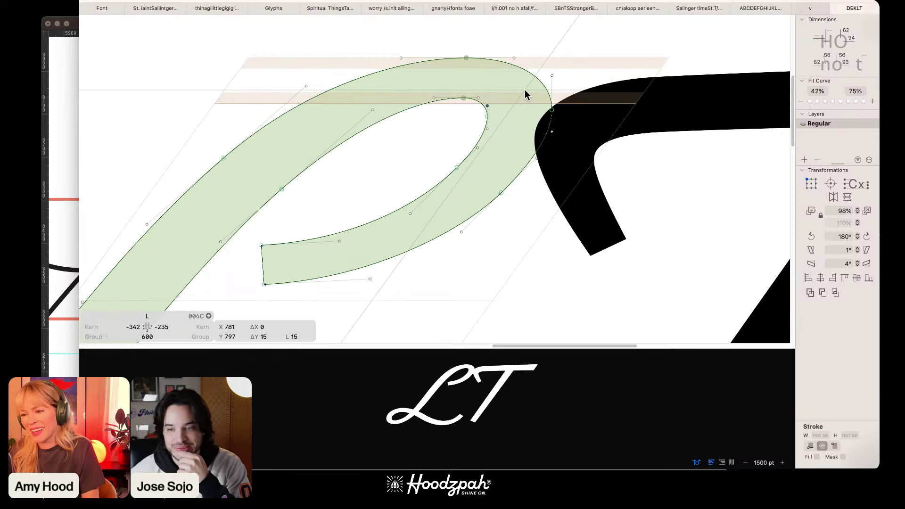
{"action": "key", "text": "space"}
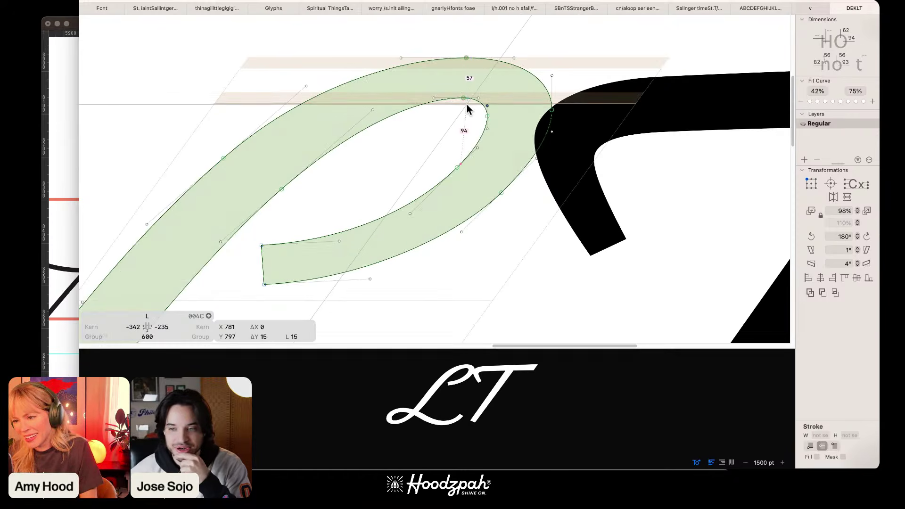
Step: Nudge the upper counter's top node to X 748, Y 807
{"action": "left_click", "coordinate": [461, 94]}
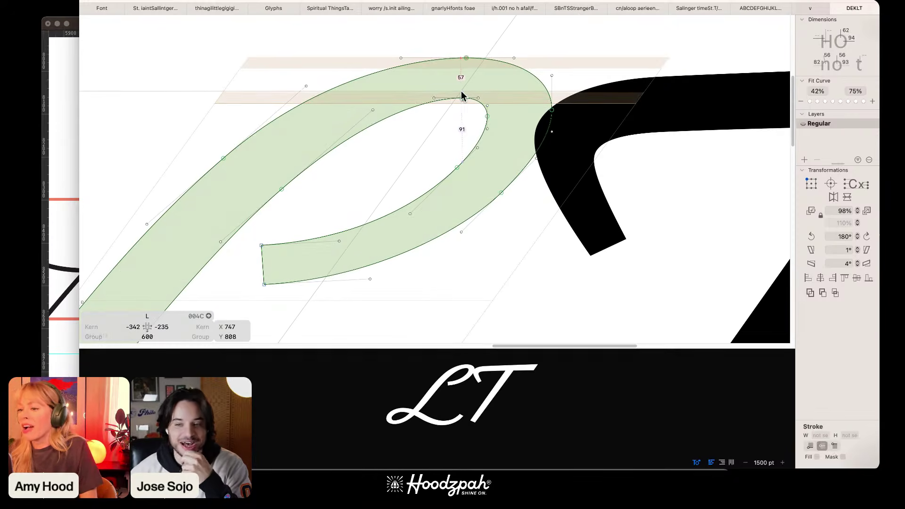
{"action": "key", "text": "space"}
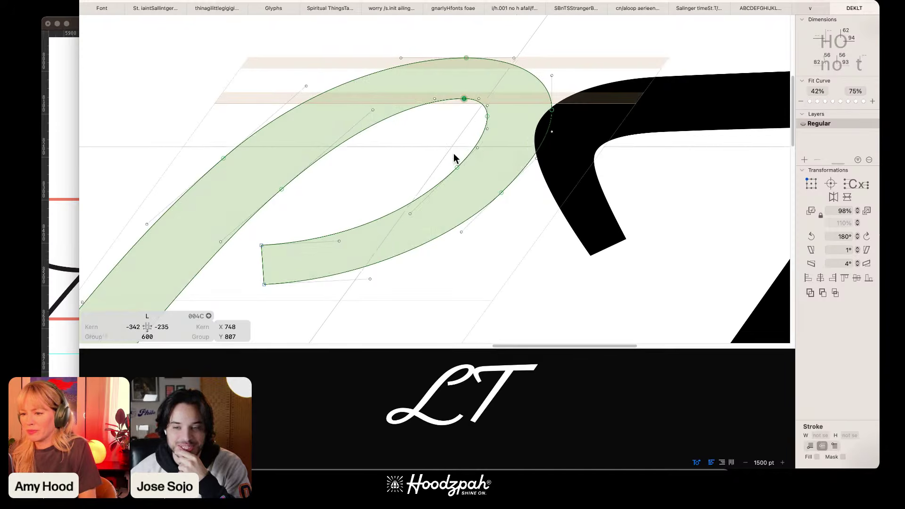
Step: Nudge the lower right node of the upper loop's counter to X 736, Y 709 and preview the letterforms
{"action": "left_click", "coordinate": [460, 171]}
{"action": "key", "text": "Left"}
{"action": "key", "text": "Left"}
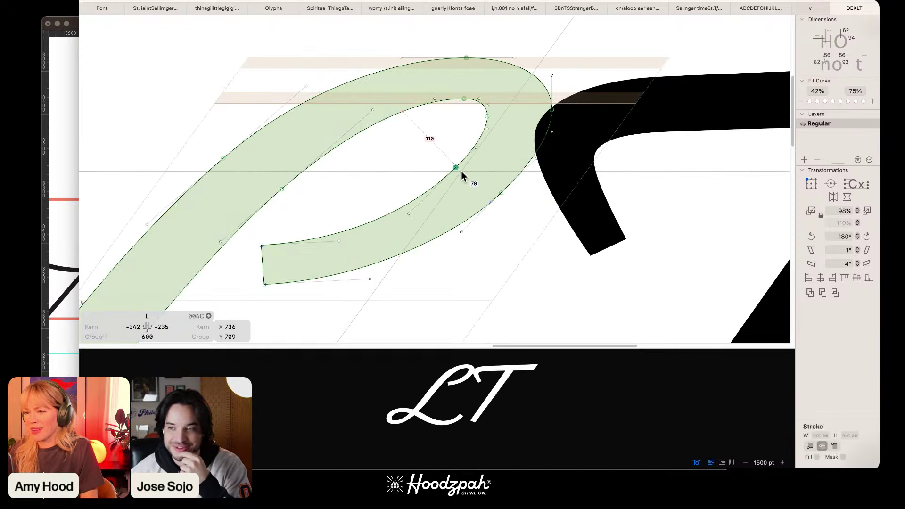
{"action": "key", "text": "super+minus"}
{"action": "key", "text": "space"}
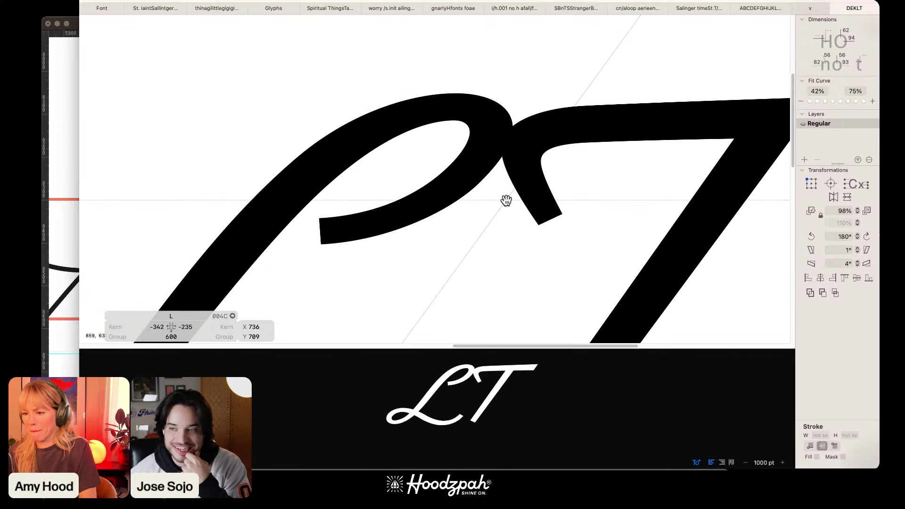
{"action": "left_click", "coordinate": [505, 199]}
{"action": "scroll", "coordinate": [505, 200], "scroll_direction": "down", "scroll_amount": 8}
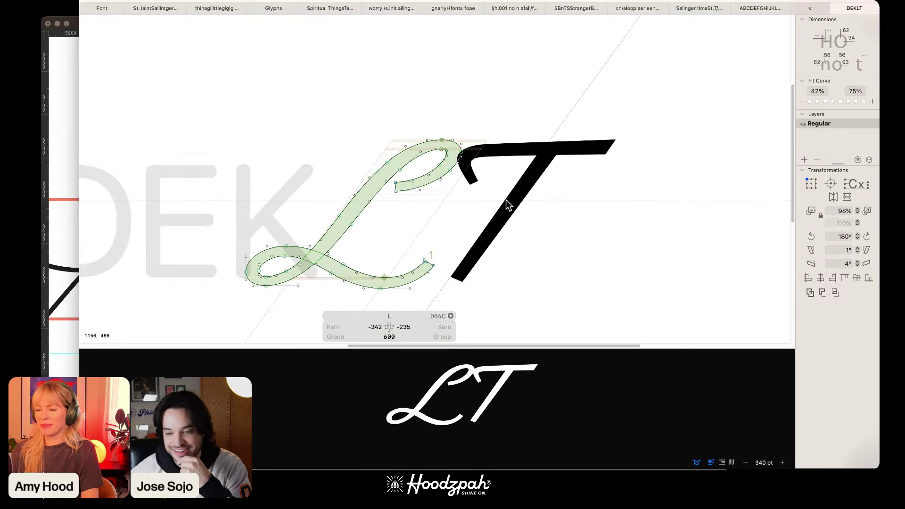
Step: Insert a lowercase "a" and a space between the L and the T
{"action": "left_click", "coordinate": [489, 0]}
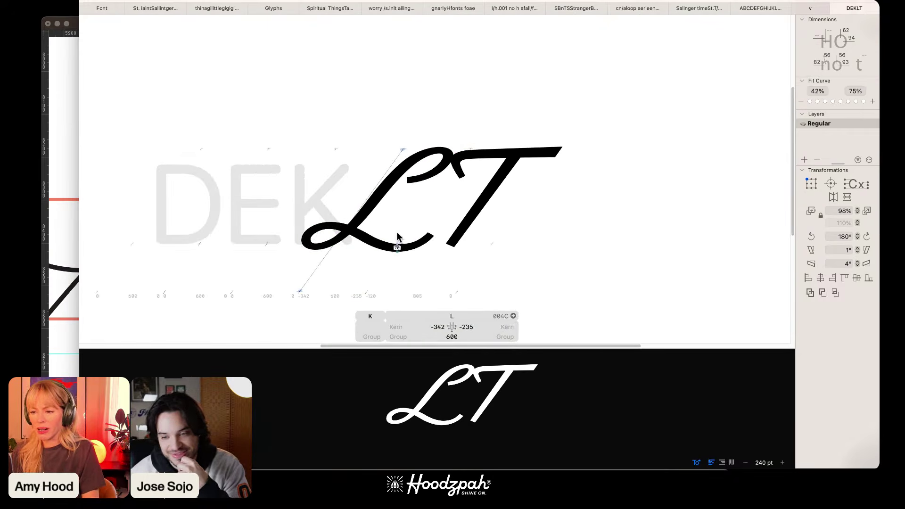
{"action": "left_click", "coordinate": [435, 191]}
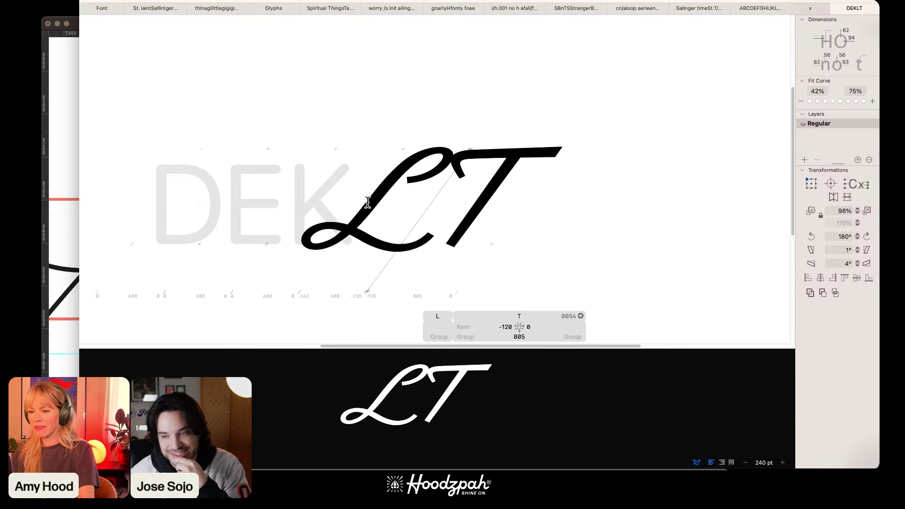
{"action": "left_click", "coordinate": [340, 194]}
{"action": "left_click", "coordinate": [447, 189]}
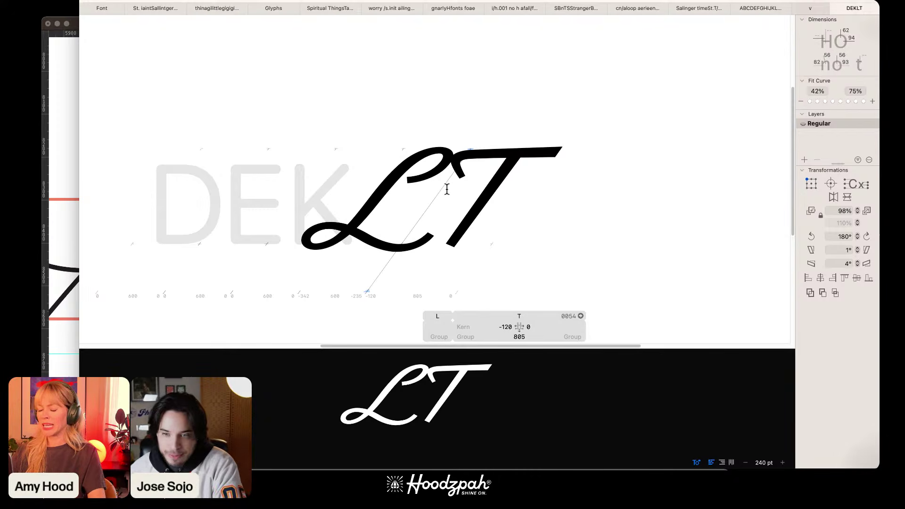
{"action": "key", "text": "Left"}
{"action": "type", "text": "a"}
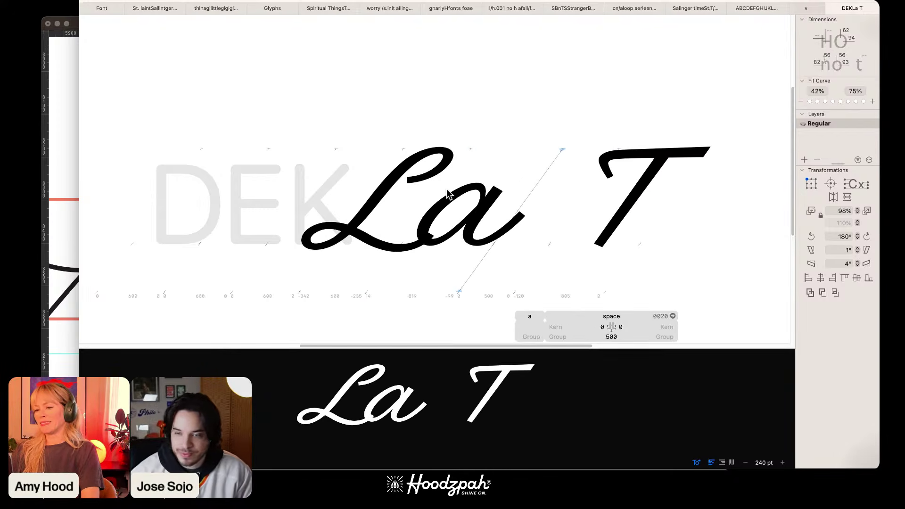
Step: Move the rightmost node on the upper loop's outer contour of the L to X 865, Y 791
{"action": "left_click", "coordinate": [378, 167]}
{"action": "scroll", "coordinate": [403, 154], "scroll_direction": "up", "scroll_amount": 5}
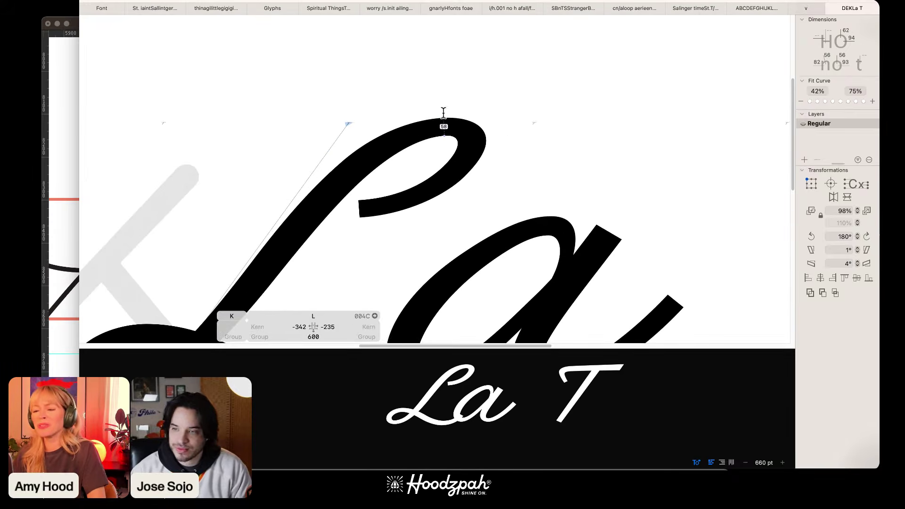
{"action": "scroll", "coordinate": [443, 112], "scroll_direction": "down", "scroll_amount": 4}
{"action": "double_click", "coordinate": [443, 112]}
{"action": "double_click", "coordinate": [341, 87]}
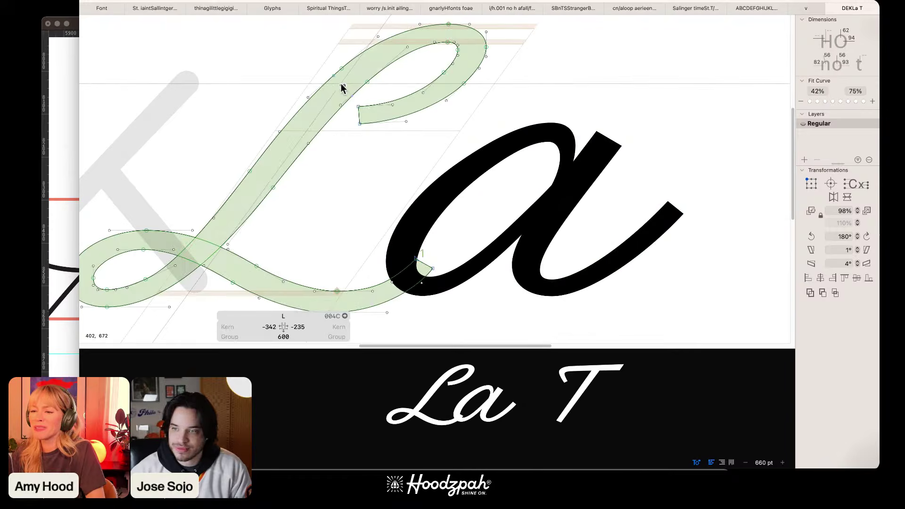
{"action": "scroll", "coordinate": [424, 61], "scroll_direction": "up", "scroll_amount": 2}
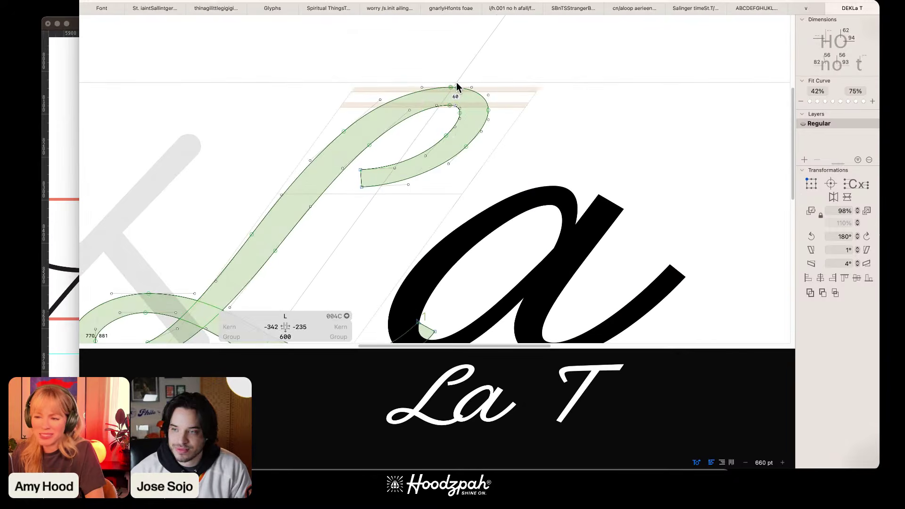
{"action": "left_click", "coordinate": [488, 110]}
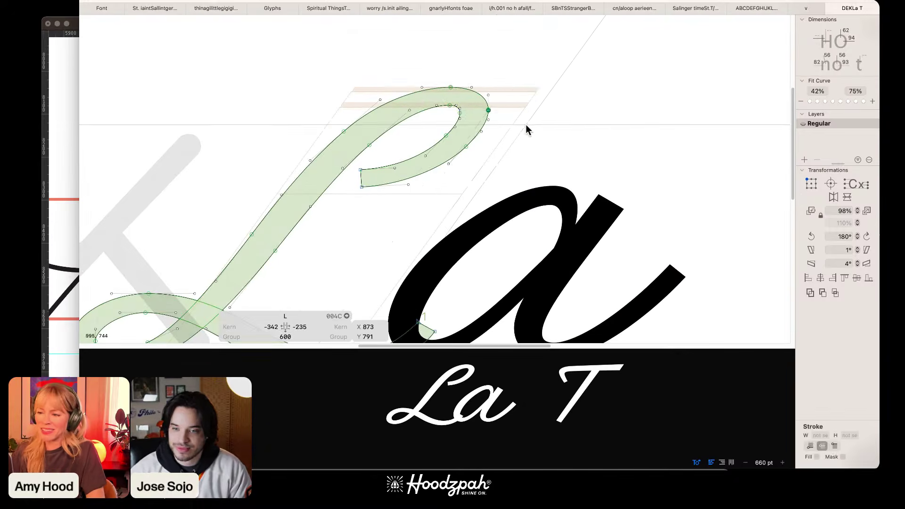
{"action": "key", "text": "Left"}
{"action": "key", "text": "Left"}
{"action": "key", "text": "Left"}
{"action": "key", "text": "Left"}
{"action": "key", "text": "Left"}
{"action": "key", "text": "Left"}
{"action": "key", "text": "Left"}
{"action": "key", "text": "Left"}
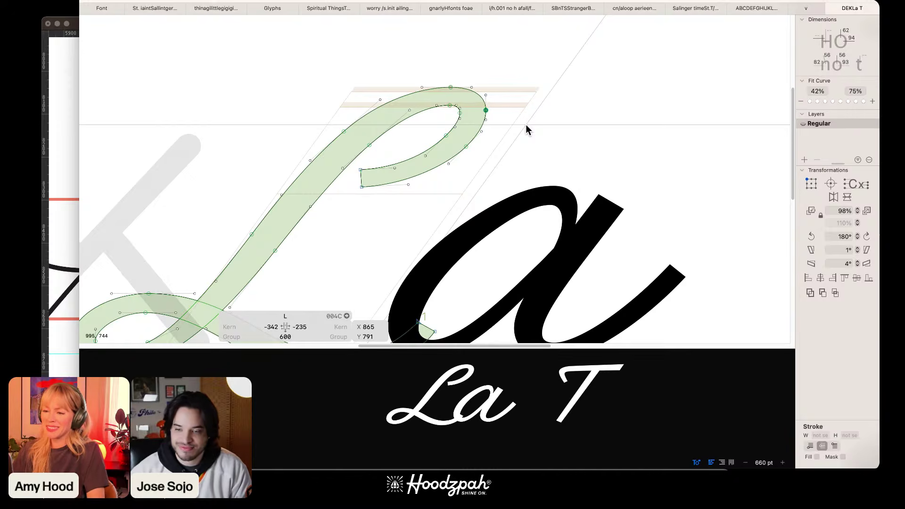
{"action": "key", "text": "space"}
{"action": "left_click", "coordinate": [499, 77]}
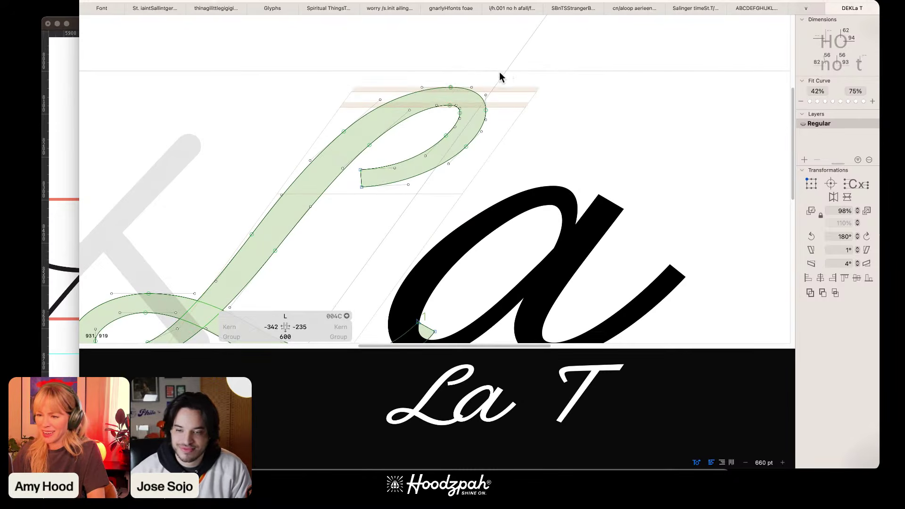
Step: Shift the upper counter's top and rightmost nodes, including the top node's handles, down 2 units
{"action": "left_click", "coordinate": [457, 108]}
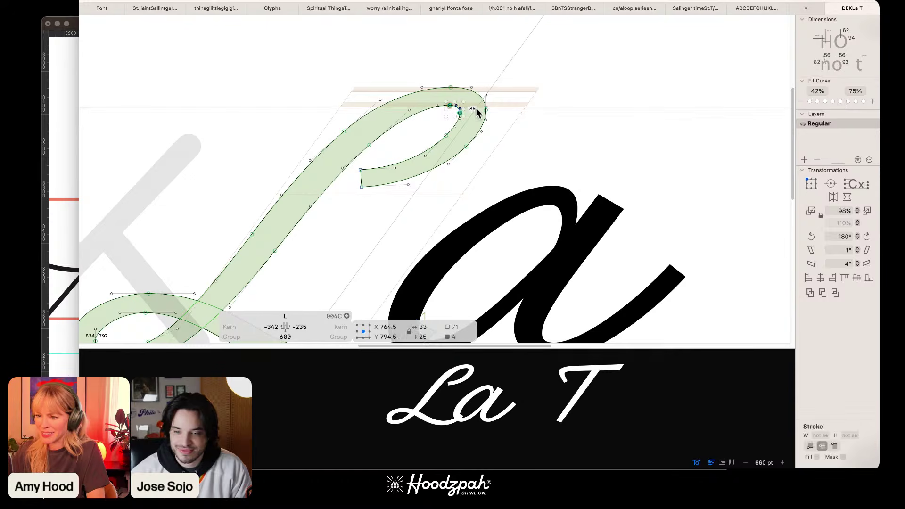
{"action": "left_click", "coordinate": [435, 106], "text": "shift"}
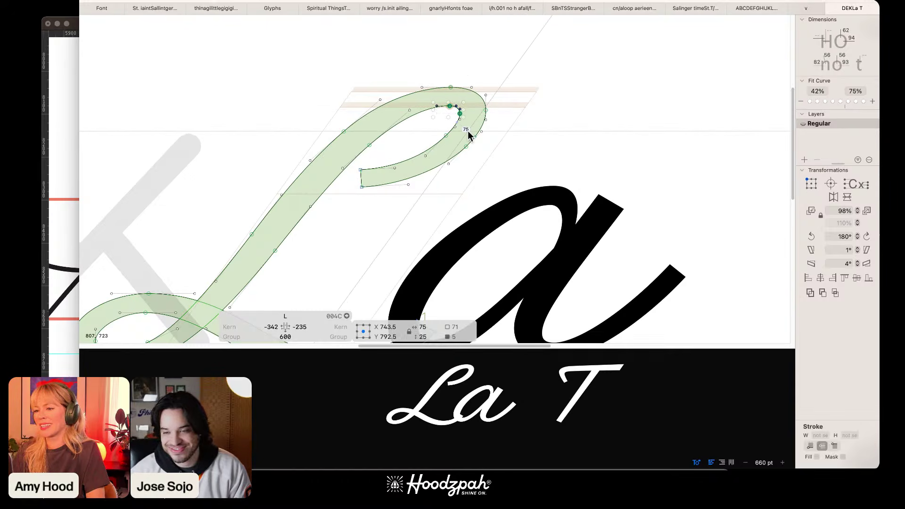
{"action": "key", "text": "space"}
{"action": "left_click", "coordinate": [517, 103]}
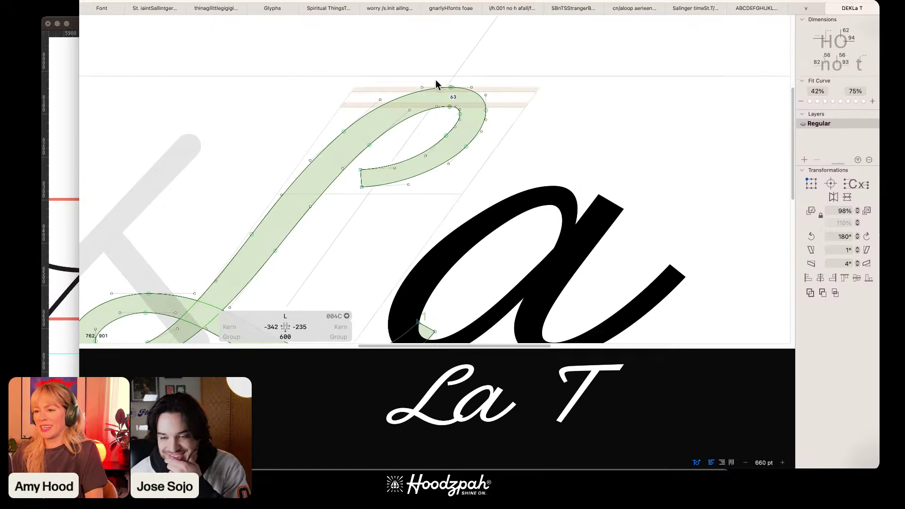
Step: Lengthen the left handle of the upper loop's outer top node to 103 units and preview the L
{"action": "left_click", "coordinate": [414, 94]}
{"action": "key", "text": "space"}
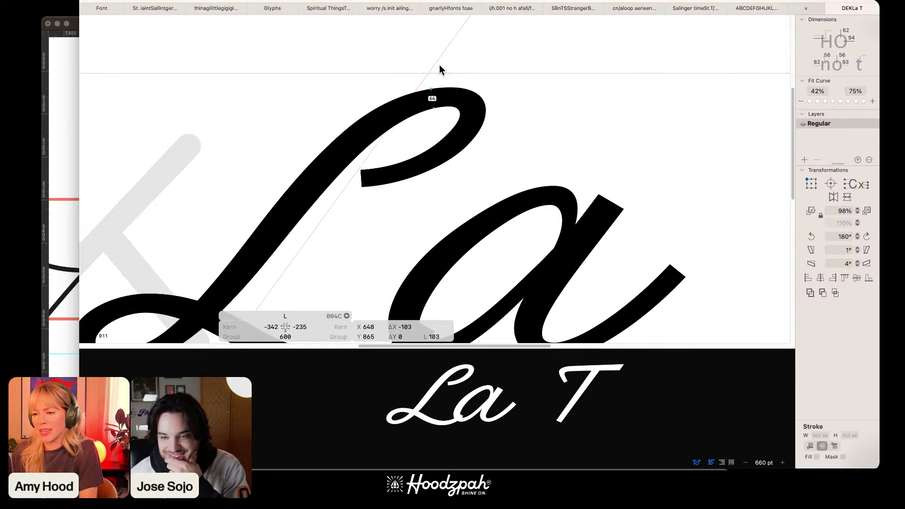
{"action": "left_click", "coordinate": [451, 67]}
{"action": "key", "text": "super+minus"}
{"action": "key", "text": "super+minus"}
{"action": "key", "text": "super+minus"}
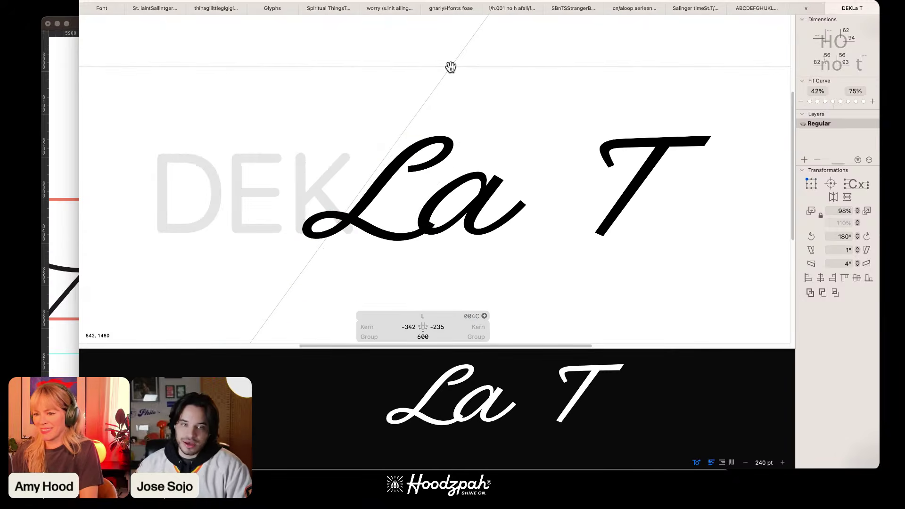
Step: Delete the lower right nodes from both the inner and outer contours of the upper loop and preview the curve
{"action": "scroll", "coordinate": [452, 108], "scroll_direction": "up", "scroll_amount": 5}
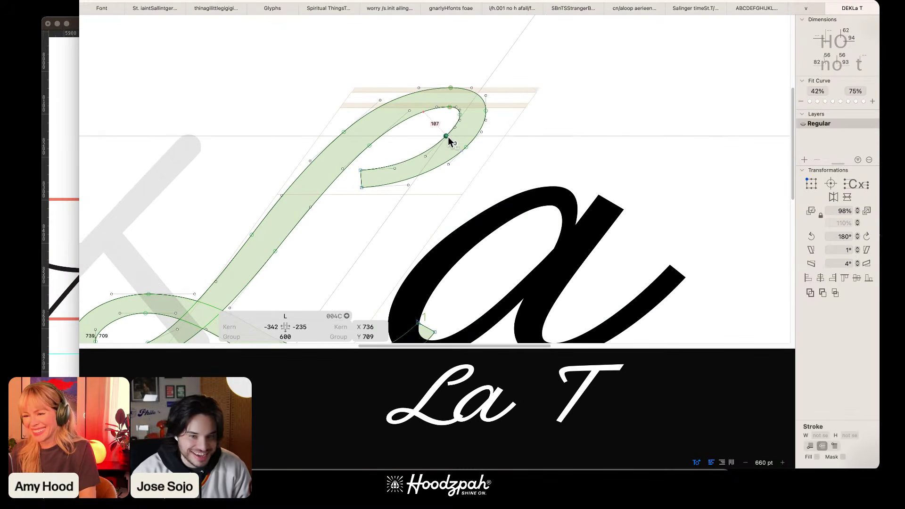
{"action": "left_click", "coordinate": [465, 148]}
{"action": "left_click", "coordinate": [466, 147]}
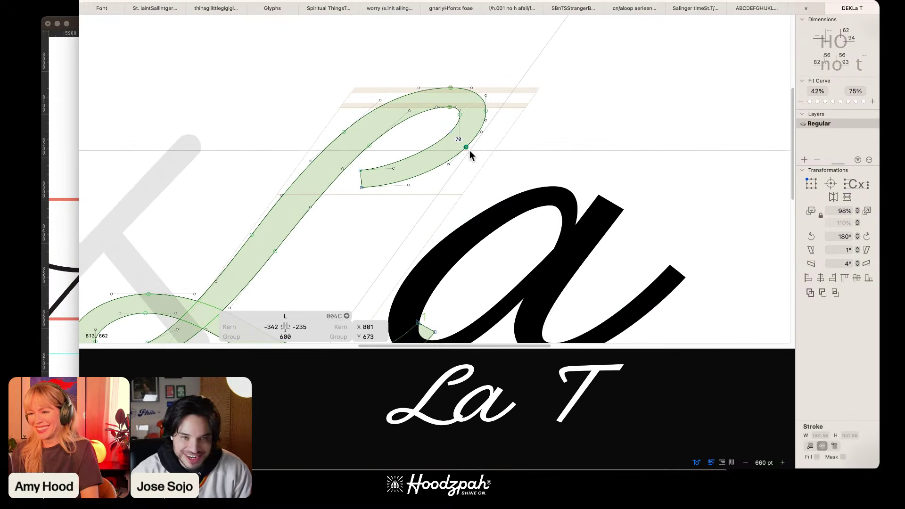
{"action": "key", "text": "BackSpace"}
{"action": "key", "text": "space"}
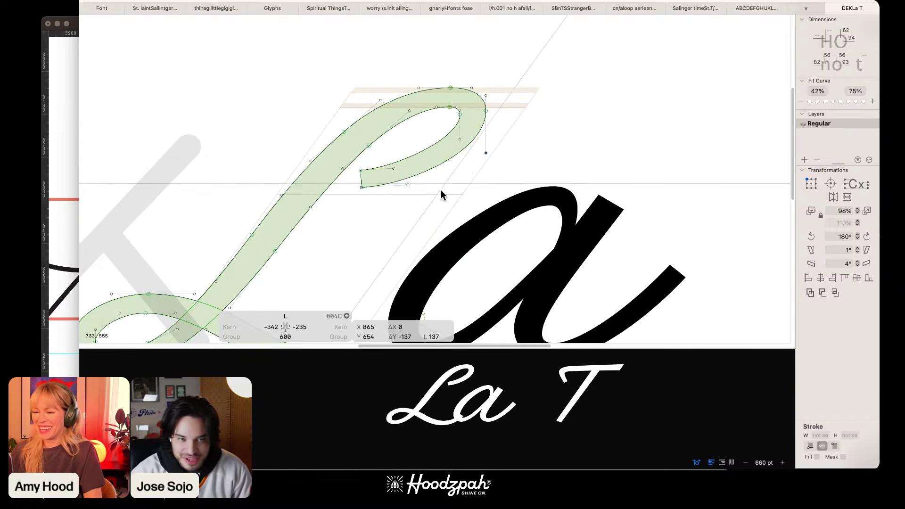
{"action": "mouse_move", "coordinate": [440, 192]}
{"action": "left_mouse_down"}
{"action": "mouse_move", "coordinate": [383, 156]}
{"action": "mouse_move", "coordinate": [385, 165]}
{"action": "left_mouse_up"}
{"action": "key", "text": "space"}
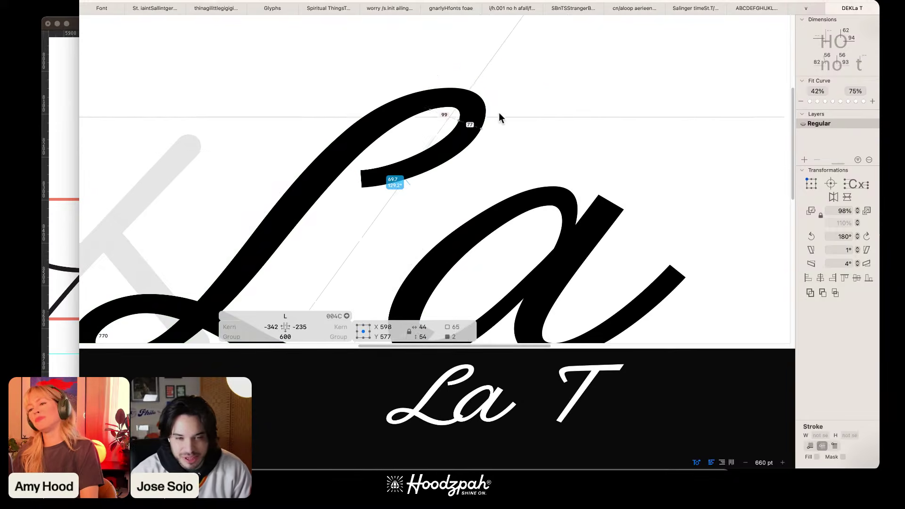
{"action": "left_click", "coordinate": [519, 103]}
{"action": "key", "text": "super+minus"}
{"action": "scroll", "coordinate": [497, 104], "scroll_direction": "down", "scroll_amount": 3}
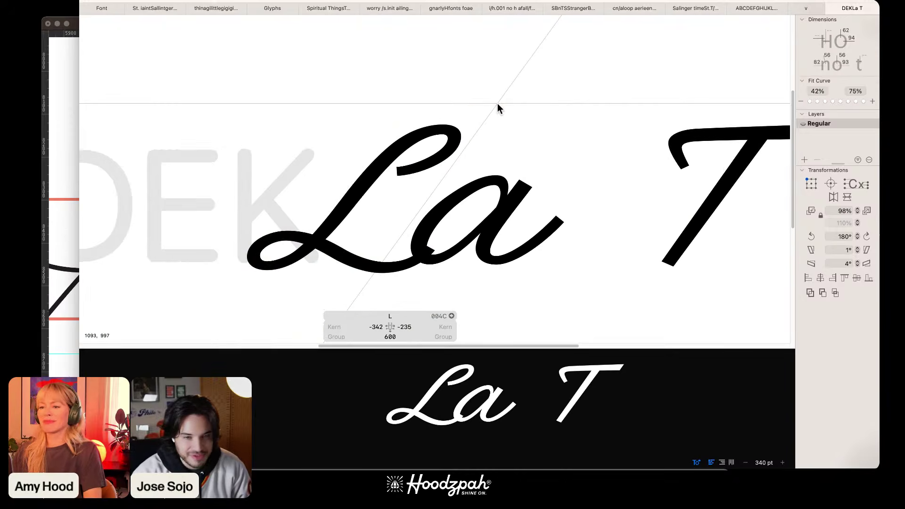
Step: Shift eight points of the L's lower exit stroke inward until the right sidebearing reads -215
{"action": "key", "text": "space"}
{"action": "left_click_drag", "start_coordinate": [395, 211], "coordinate": [426, 188]}
{"action": "left_click_drag", "start_coordinate": [485, 213], "coordinate": [404, 265]}
{"action": "left_click_drag", "start_coordinate": [491, 204], "coordinate": [397, 261]}
{"action": "key", "text": "space"}
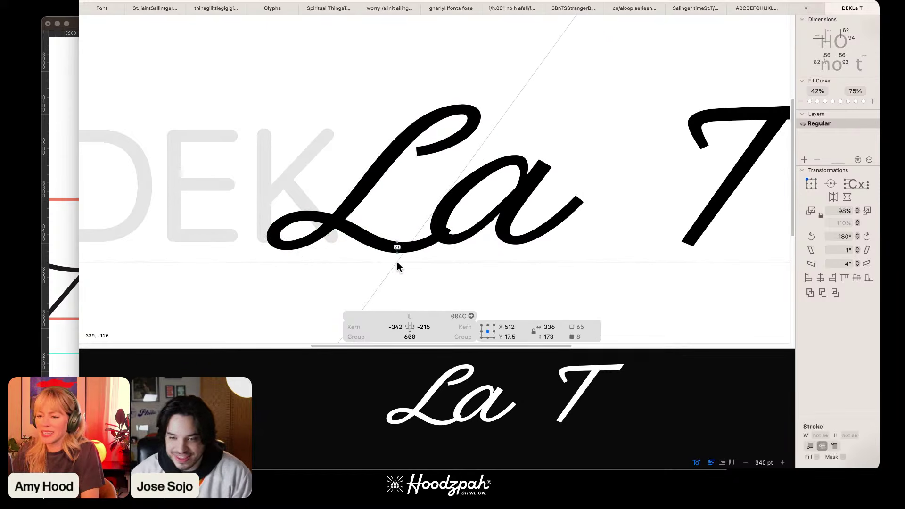
Step: Move six points at the end of the L's lower exit stroke left 30 units, giving a right sidebearing of -185
{"action": "left_click", "coordinate": [422, 192]}
{"action": "left_click_drag", "start_coordinate": [483, 208], "coordinate": [412, 273]}
{"action": "key", "text": "shift+Left"}
{"action": "key", "text": "shift+Left"}
{"action": "key", "text": "shift+Left"}
{"action": "key", "text": "space"}
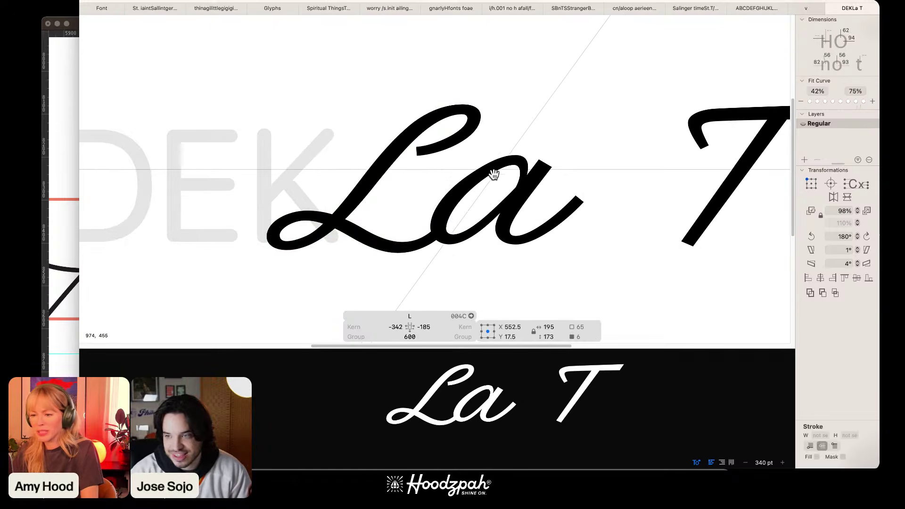
Step: Set the L's right sidebearing to match the n
{"action": "key", "text": "Escape"}
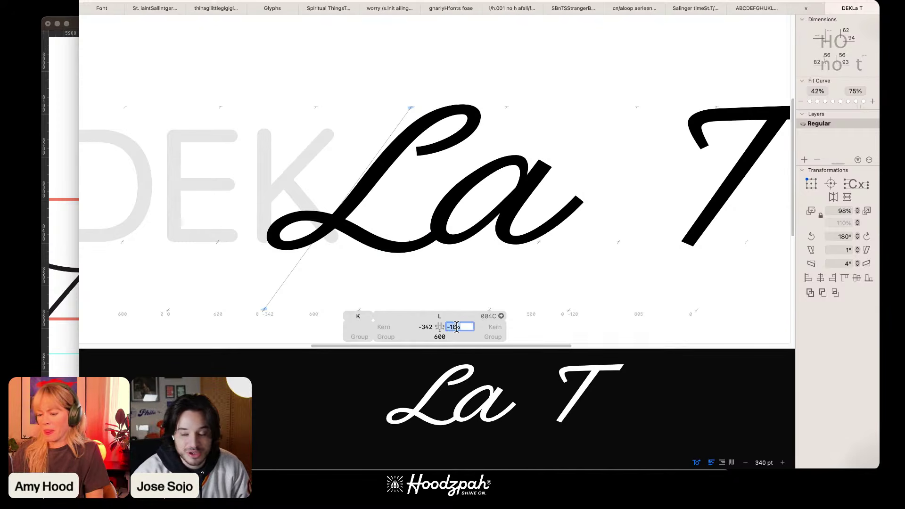
{"action": "type", "text": "n"}
{"action": "key", "text": "Return"}
{"action": "key", "text": "super+minus"}
{"action": "key", "text": "super+plus"}
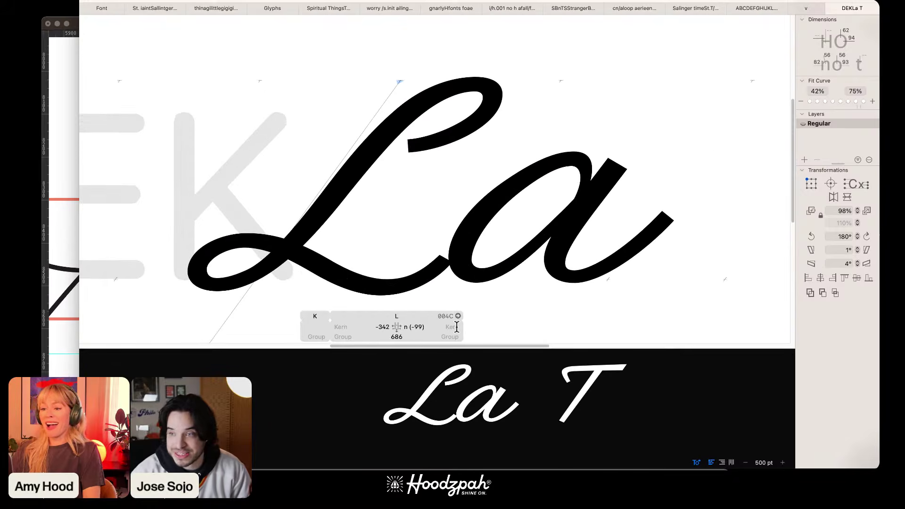
Step: Move the two end nodes of the L's upper terminal right 10 units, centring them at X 481, Y 570
{"action": "scroll", "coordinate": [376, 216], "scroll_direction": "down", "scroll_amount": 2}
{"action": "key", "text": "Escape"}
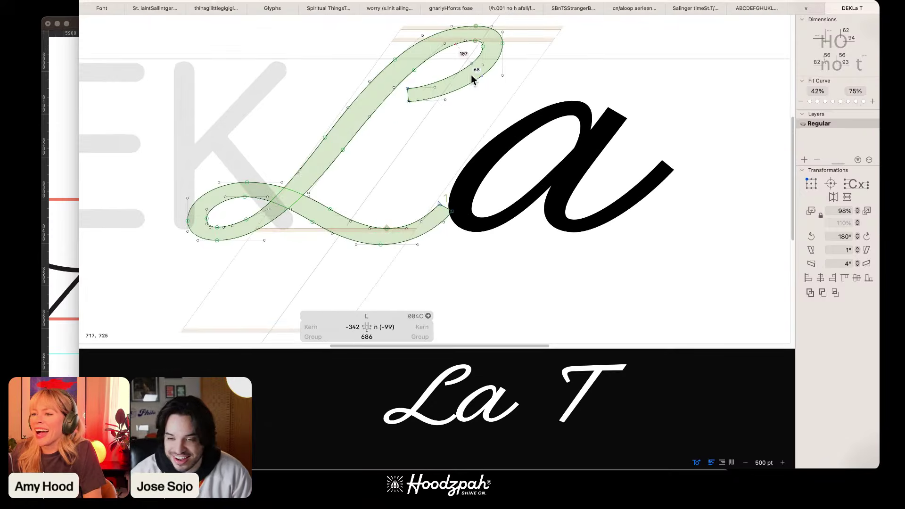
{"action": "left_click_drag", "start_coordinate": [401, 140], "coordinate": [394, 218]}
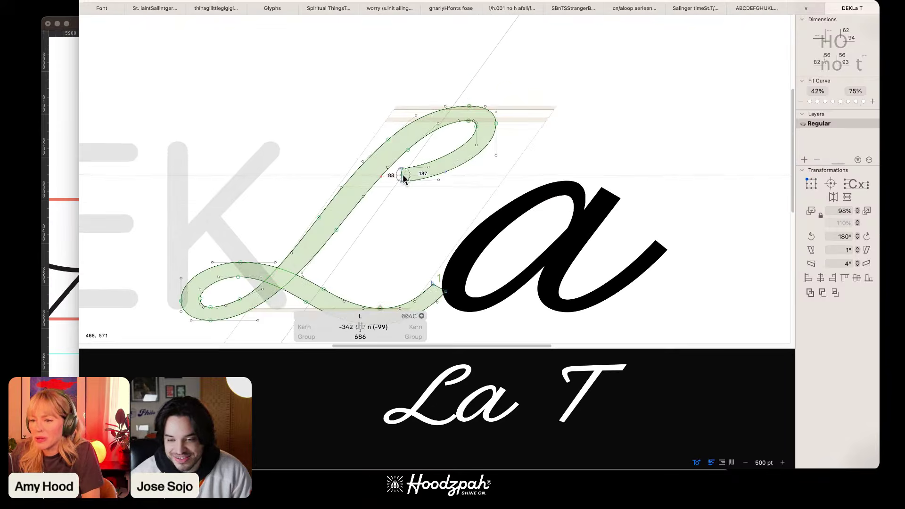
{"action": "left_click", "coordinate": [403, 174]}
{"action": "key", "text": "shift+Right"}
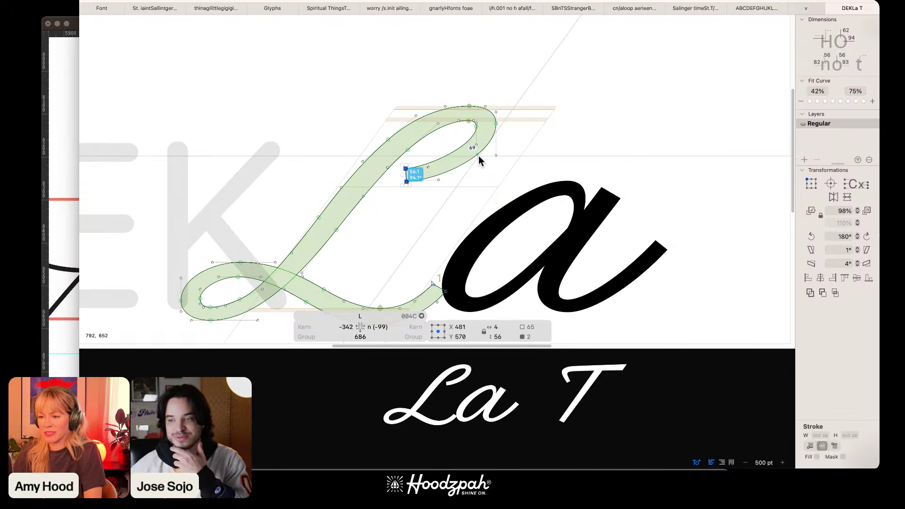
Step: Examine the L's upper loop, the terminal's outer handle and the letter's overall shape beside the a at several zoom levels
{"action": "key", "text": "space"}
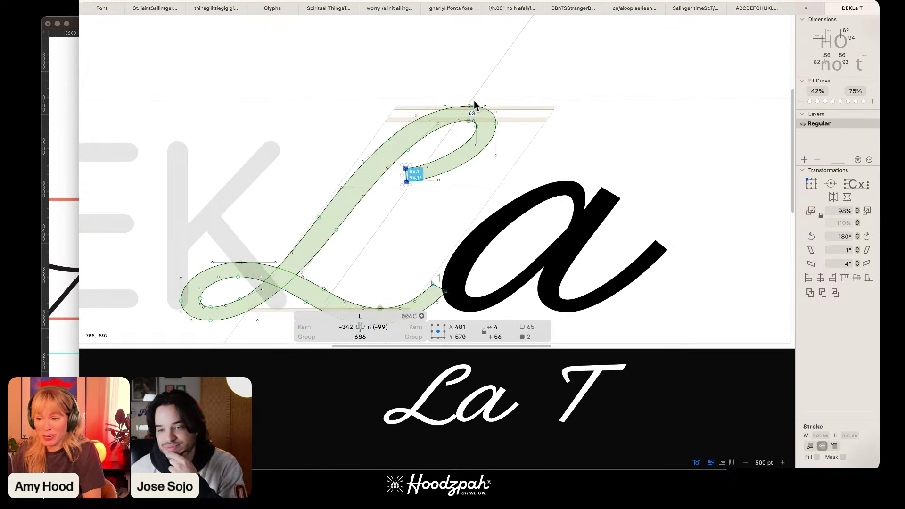
{"action": "left_click", "coordinate": [490, 95]}
{"action": "key", "text": "super+minus"}
{"action": "key", "text": "super+equal"}
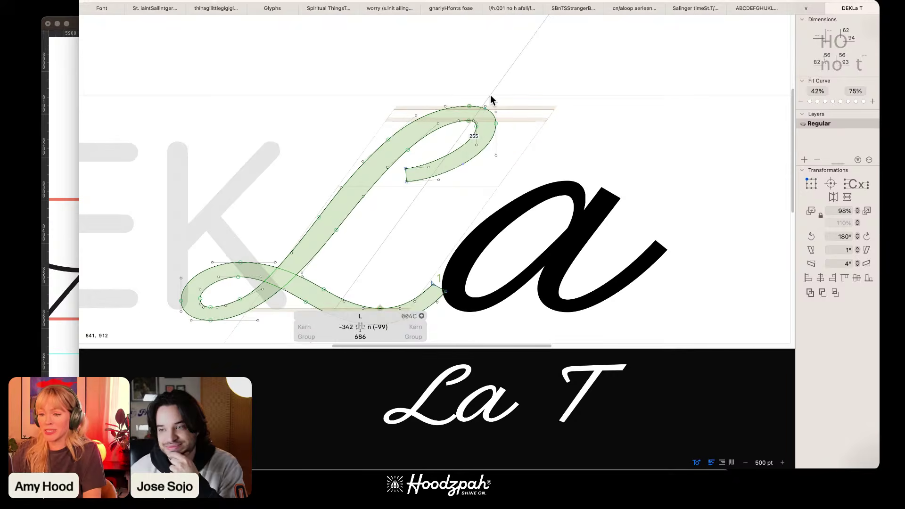
{"action": "key", "text": "super+minus"}
{"action": "key", "text": "super+minus"}
{"action": "key", "text": "space"}
{"action": "key", "text": "super+equal"}
{"action": "key", "text": "super+equal"}
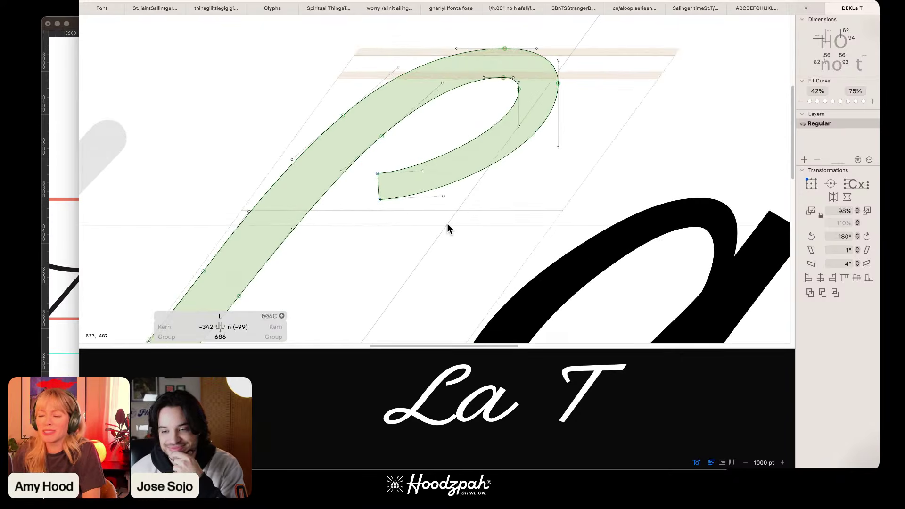
{"action": "left_click", "coordinate": [444, 196]}
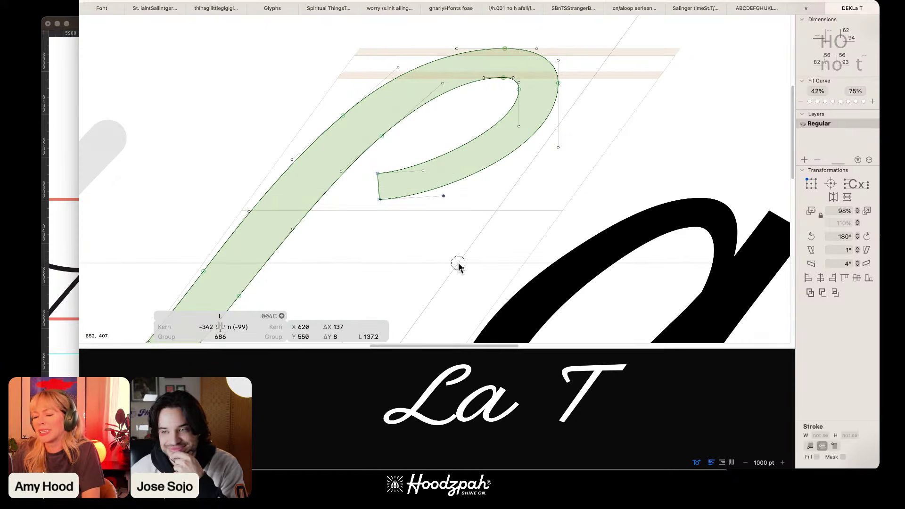
{"action": "left_click", "coordinate": [457, 262]}
{"action": "key", "text": "super+minus"}
{"action": "key", "text": "super+minus"}
{"action": "key", "text": "super+minus"}
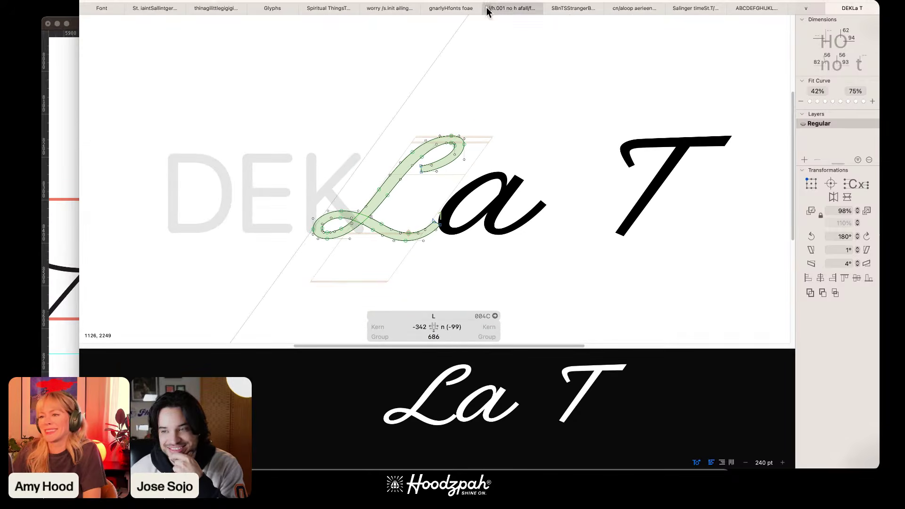
Step: Nudge the outer nodes and handles at the turn of the L's upper loop left, centring the selection at X 749.5, Y 828
{"action": "key", "text": "Escape"}
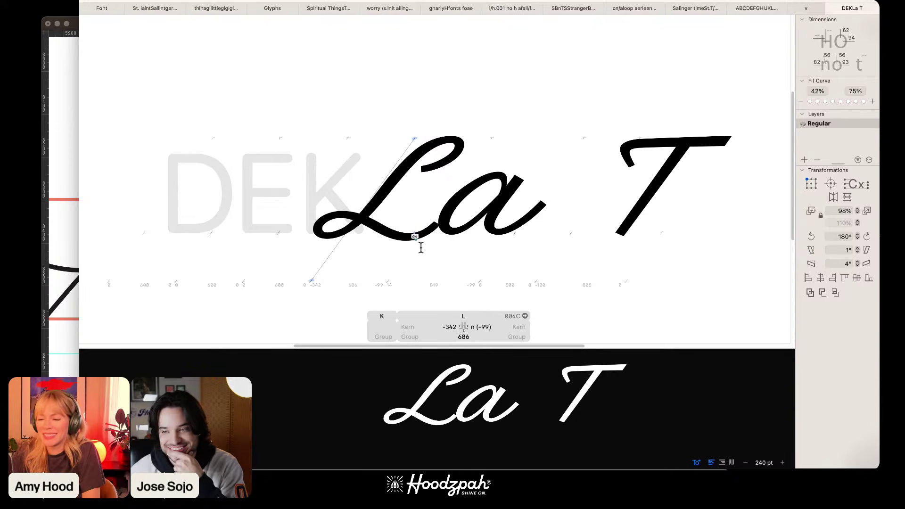
{"action": "key", "text": "Right"}
{"action": "key", "text": "Left"}
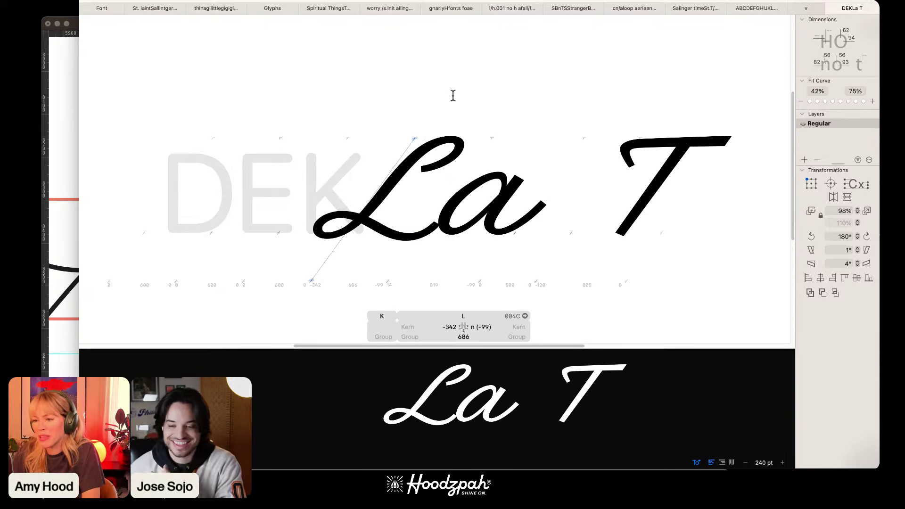
{"action": "scroll", "coordinate": [452, 96], "scroll_direction": "up", "scroll_amount": 10}
{"action": "key", "text": "Escape"}
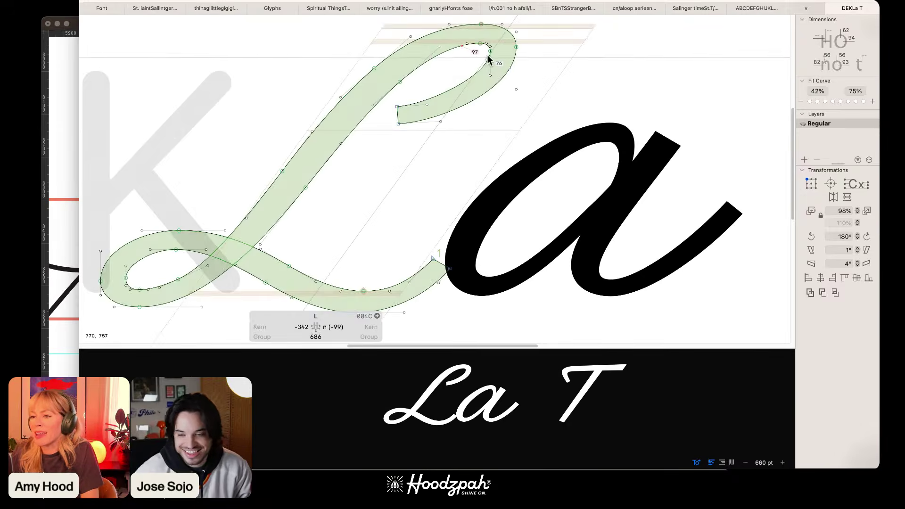
{"action": "left_click", "coordinate": [481, 24]}
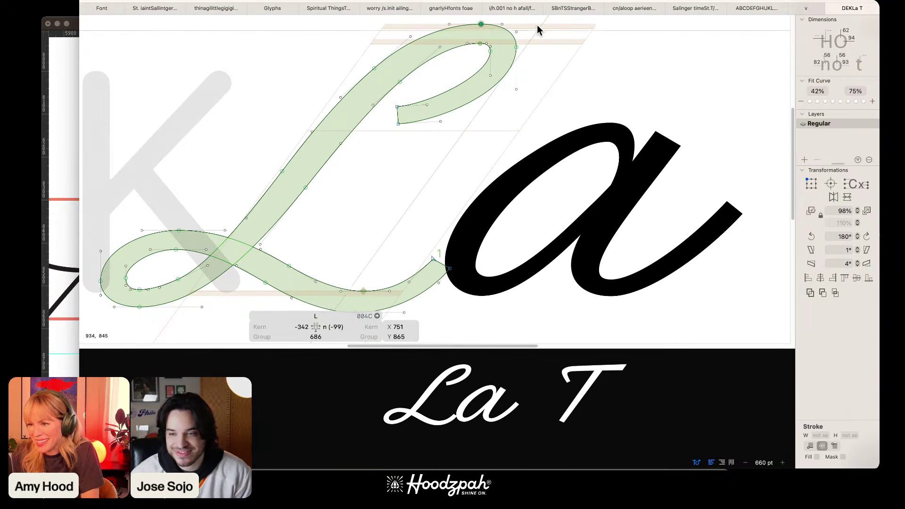
{"action": "left_click_drag", "start_coordinate": [537, 26], "coordinate": [514, 49]}
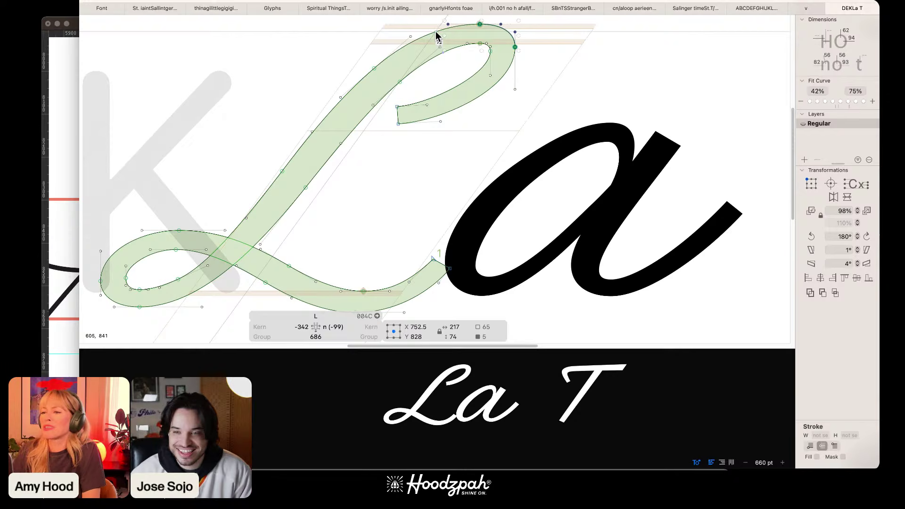
{"action": "key", "text": "space"}
{"action": "left_click_drag", "start_coordinate": [521, 75], "coordinate": [523, 121]}
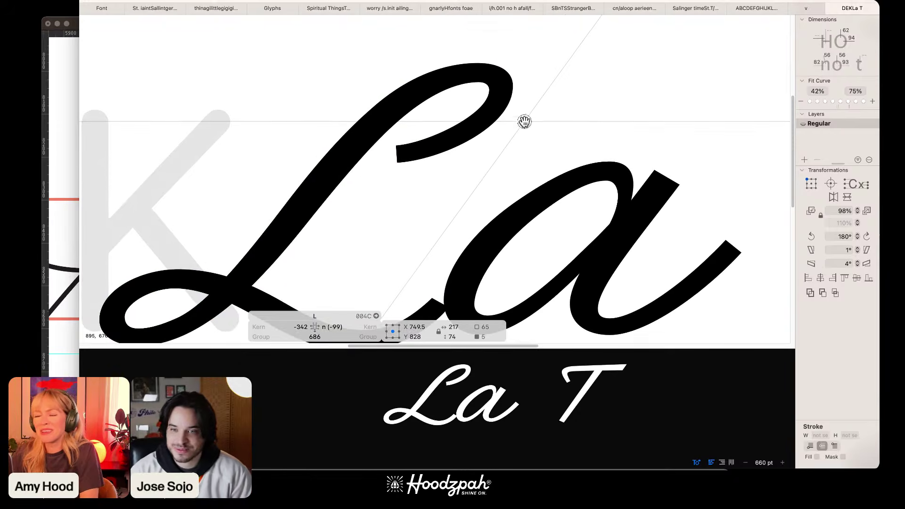
Step: Shorten the left handle of the upper loop's outer top node to 95 units, placing it at X 649, Y 865
{"action": "scroll", "coordinate": [524, 123], "scroll_direction": "down", "scroll_amount": 3}
{"action": "scroll", "coordinate": [524, 123], "scroll_direction": "up", "scroll_amount": 6}
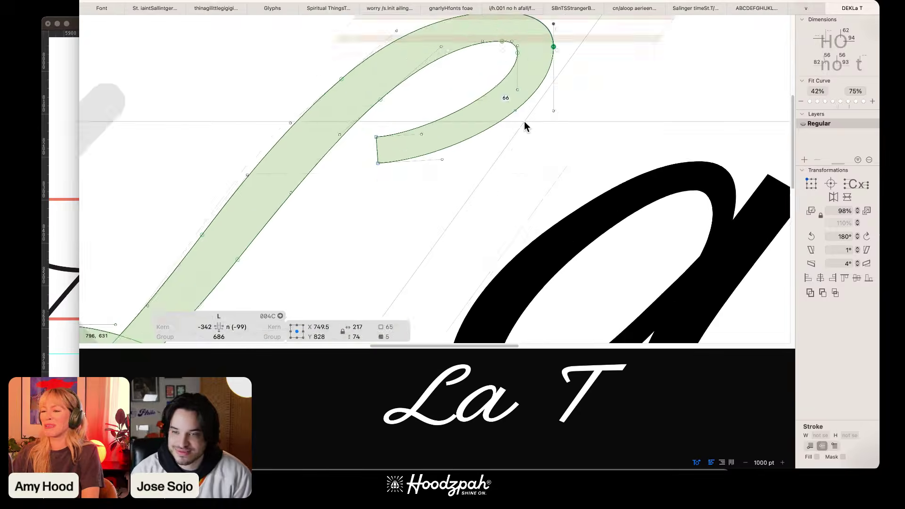
{"action": "left_click_drag", "start_coordinate": [524, 124], "coordinate": [489, 231]}
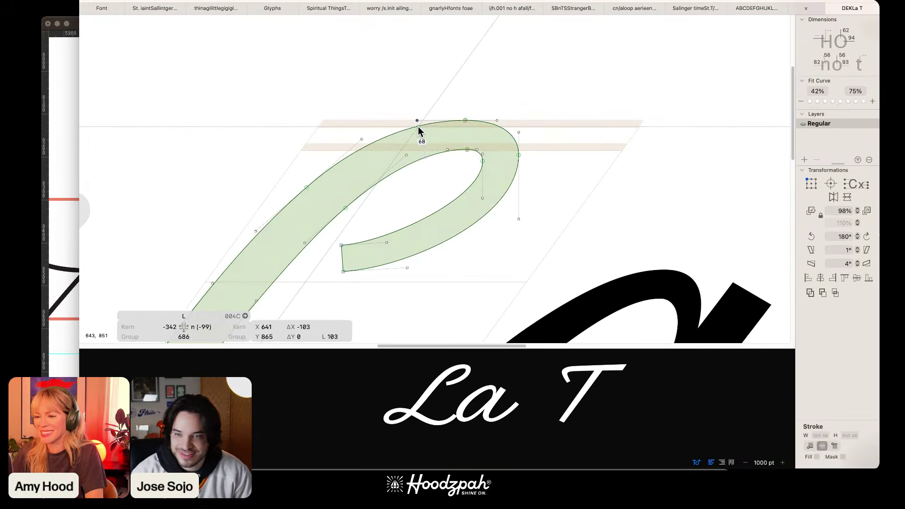
{"action": "scroll", "coordinate": [417, 126], "scroll_direction": "down", "scroll_amount": 4}
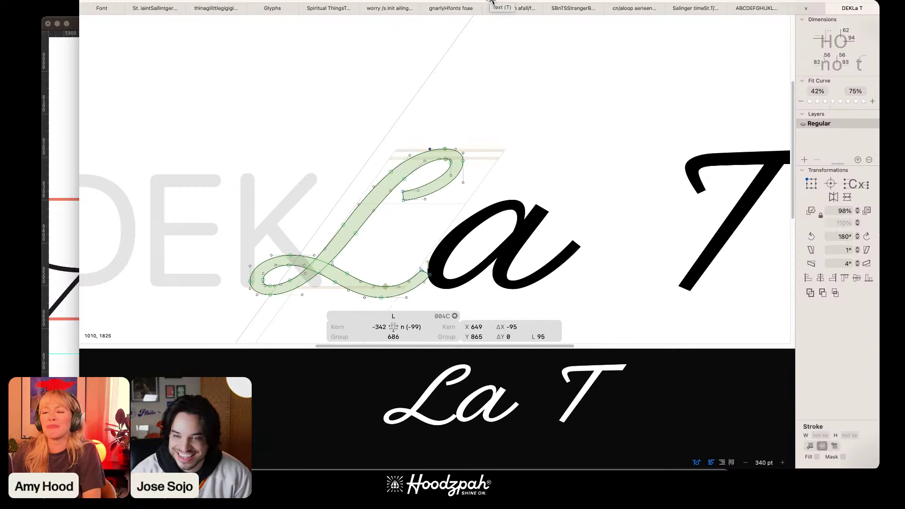
{"action": "left_click", "coordinate": [491, 1]}
{"action": "scroll", "coordinate": [411, 287], "scroll_direction": "down", "scroll_amount": 4}
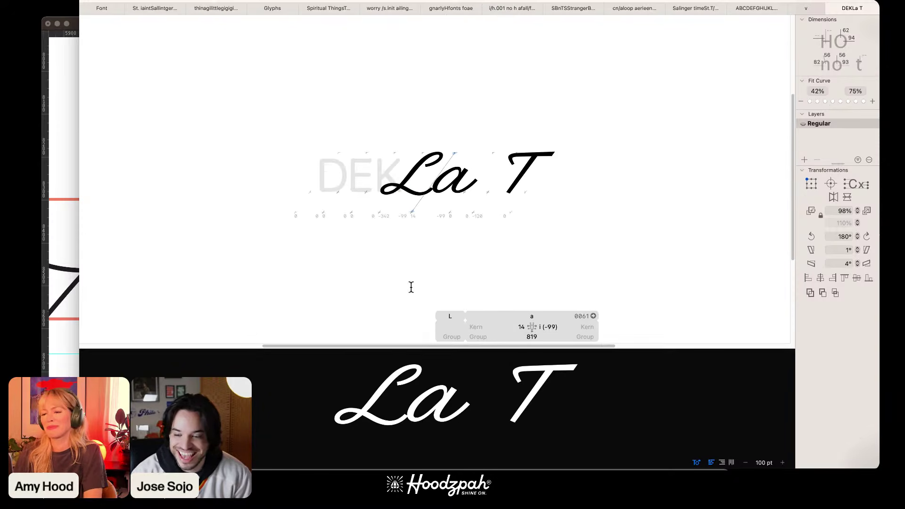
{"action": "scroll", "coordinate": [410, 286], "scroll_direction": "up", "scroll_amount": 5}
{"action": "scroll", "coordinate": [415, 137], "scroll_direction": "down", "scroll_amount": 3}
Step: Rotate the L's upper loop turn and terminal slightly counterclockwise, leaving out the two stem nodes and their handles
{"action": "double_click", "coordinate": [415, 137]}
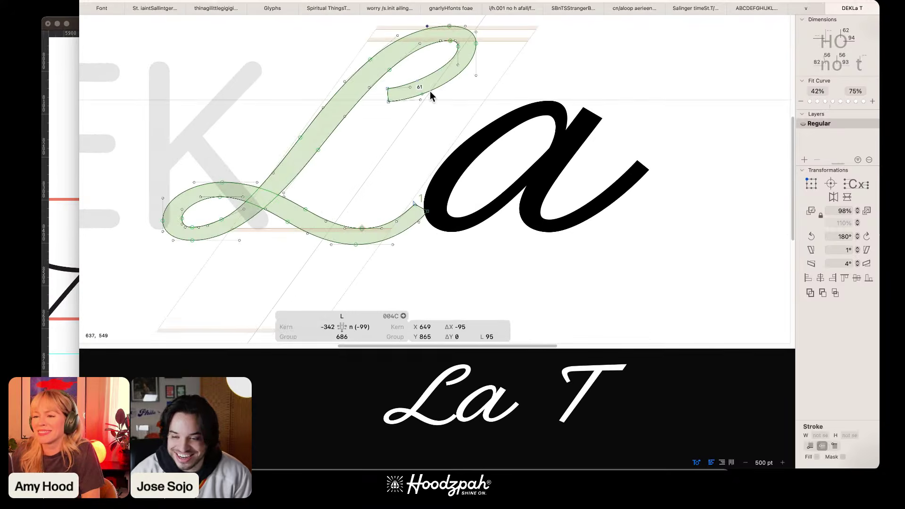
{"action": "key", "text": "space"}
{"action": "left_click_drag", "start_coordinate": [450, 36], "coordinate": [428, 129]}
{"action": "left_click_drag", "start_coordinate": [486, 74], "coordinate": [318, 201]}
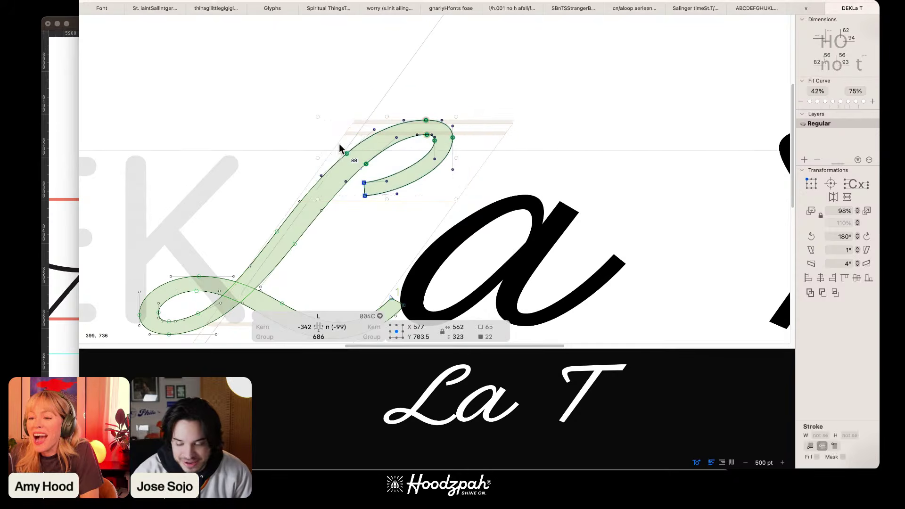
{"action": "left_click_drag", "start_coordinate": [303, 137], "coordinate": [352, 194]}
{"action": "left_click", "coordinate": [366, 164], "text": "shift"}
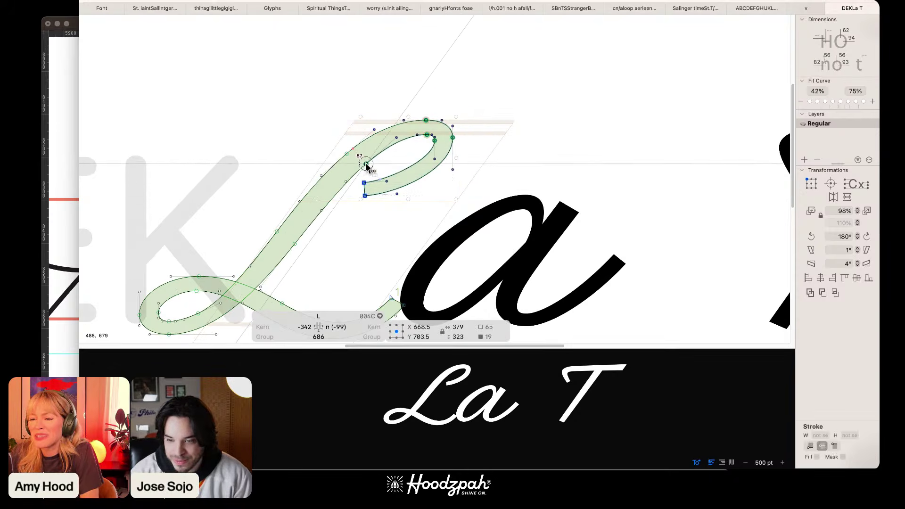
{"action": "left_click_drag", "start_coordinate": [367, 118], "coordinate": [401, 144]}
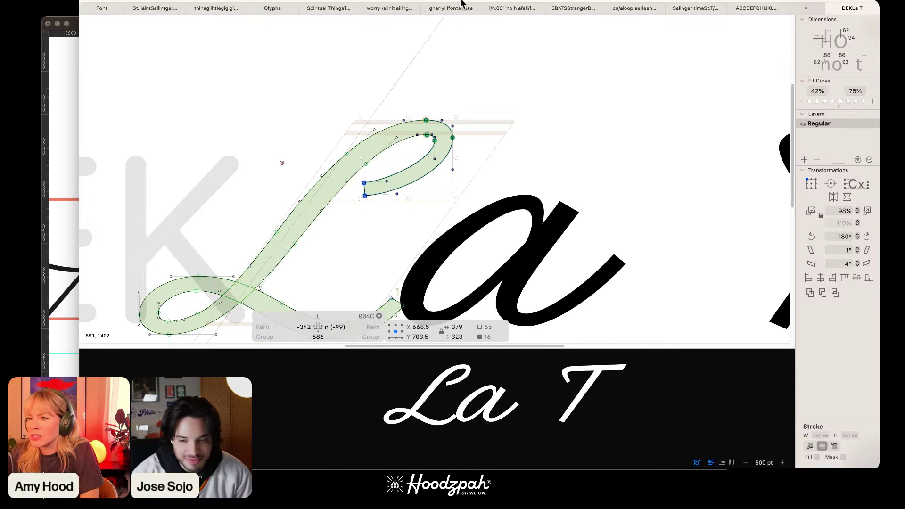
{"action": "left_click_drag", "start_coordinate": [427, 194], "coordinate": [437, 194]}
{"action": "key", "text": "super+plus"}
{"action": "key", "text": "super+plus"}
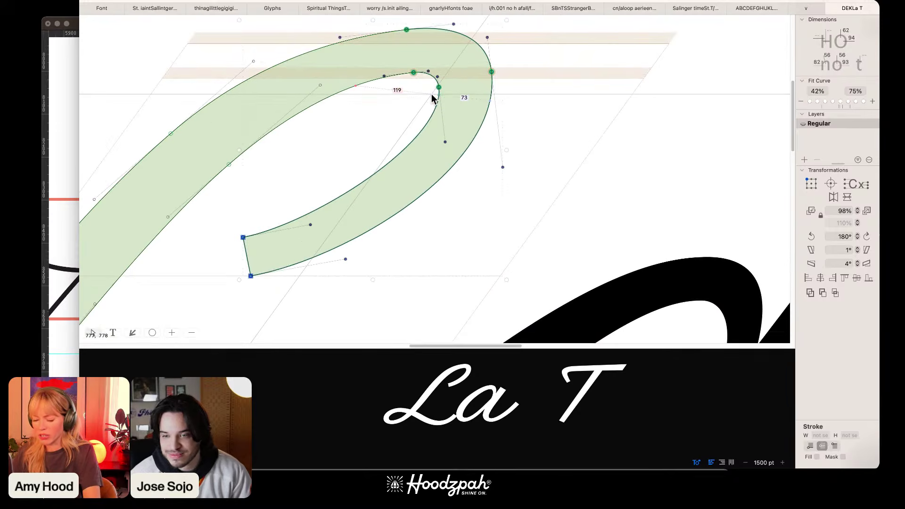
Step: Add extremes to the whole L outline and delete the leftover slanted nodes around the upper loop's turn
{"action": "left_click", "coordinate": [565, 61]}
{"action": "key", "text": "space"}
{"action": "left_click_drag", "start_coordinate": [519, 80], "coordinate": [540, 132]}
{"action": "key", "text": "Escape"}
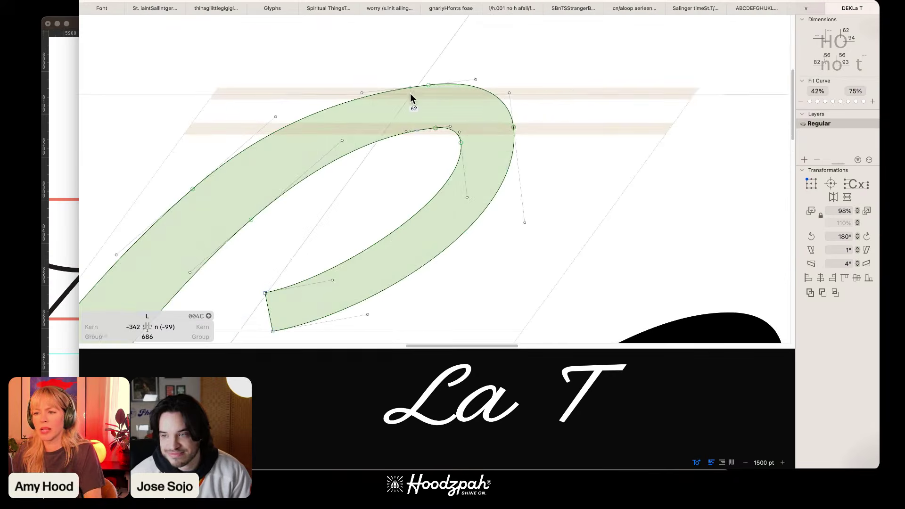
{"action": "left_click", "coordinate": [462, 86]}
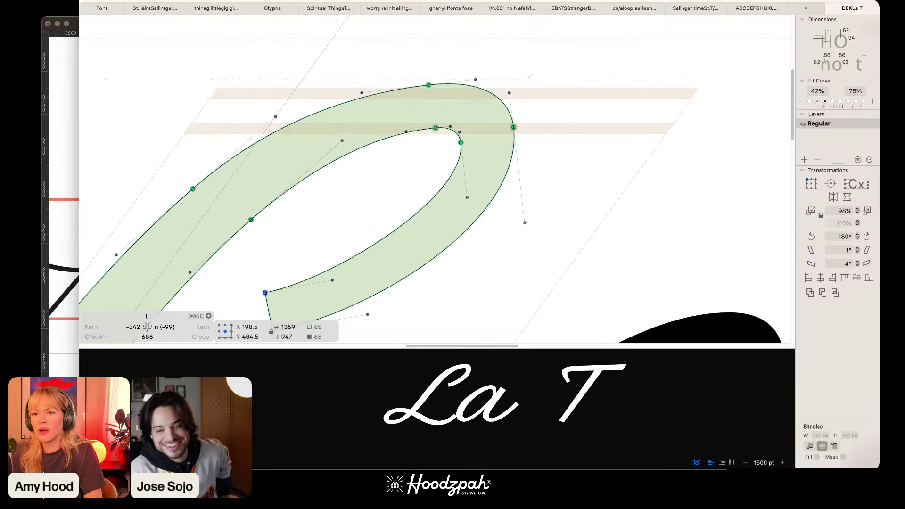
{"action": "left_click", "coordinate": [190, 1]}
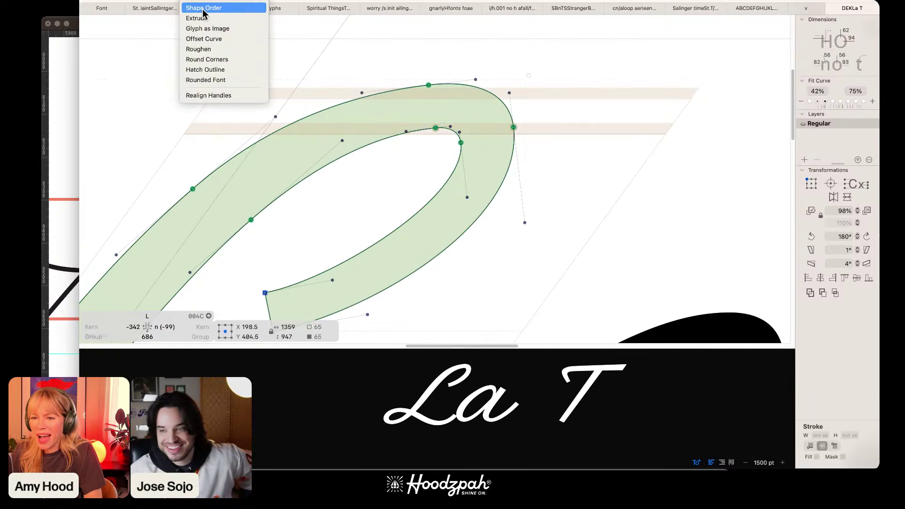
{"action": "mouse_move", "coordinate": [165, 1]}
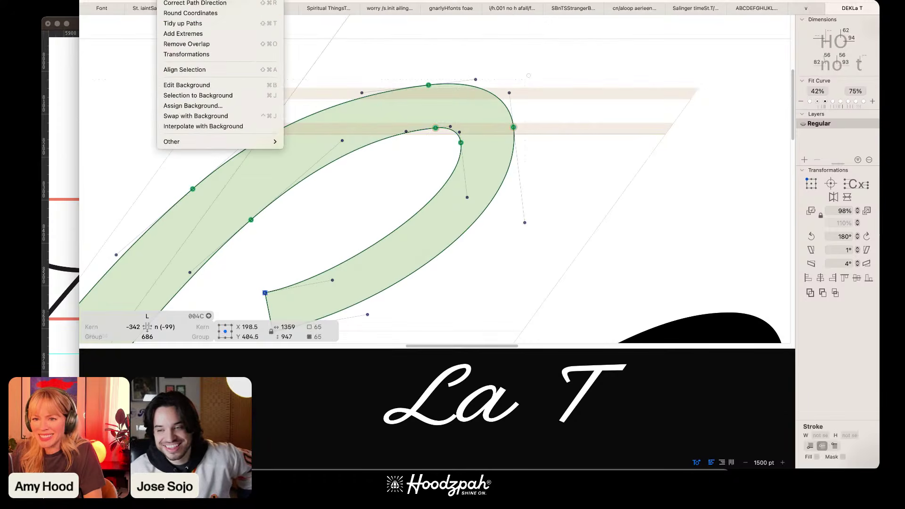
{"action": "left_click", "coordinate": [192, 36]}
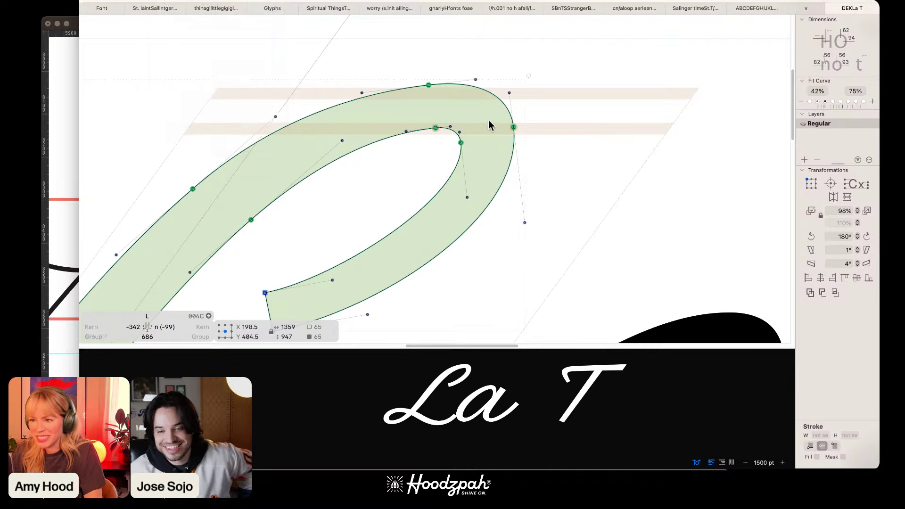
{"action": "left_click", "coordinate": [428, 85]}
{"action": "key", "text": "BackSpace"}
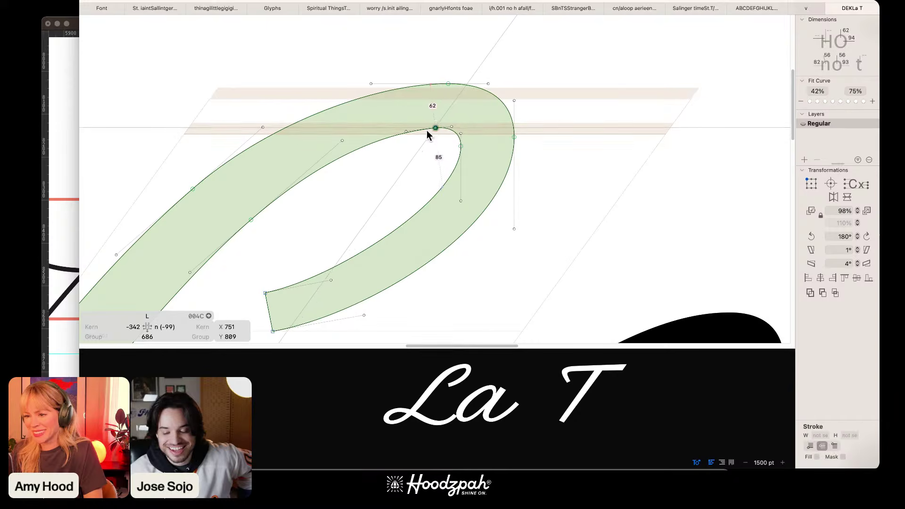
Step: Level the handles of the upper loop's inner top node, setting the right handle to X 774, Y 809
{"action": "left_click", "coordinate": [406, 132]}
{"action": "key", "text": "Up"}
{"action": "key", "text": "Up"}
{"action": "key", "text": "Up"}
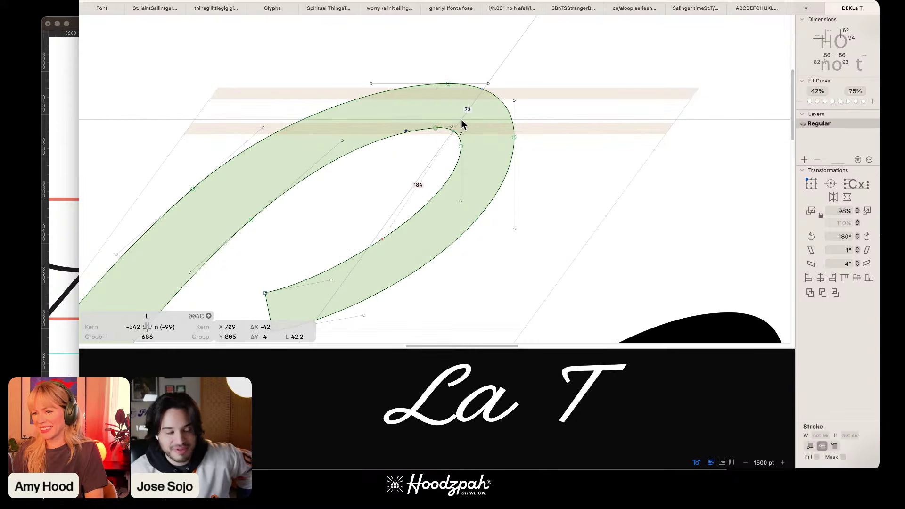
{"action": "left_click_drag", "start_coordinate": [432, 123], "coordinate": [431, 123]}
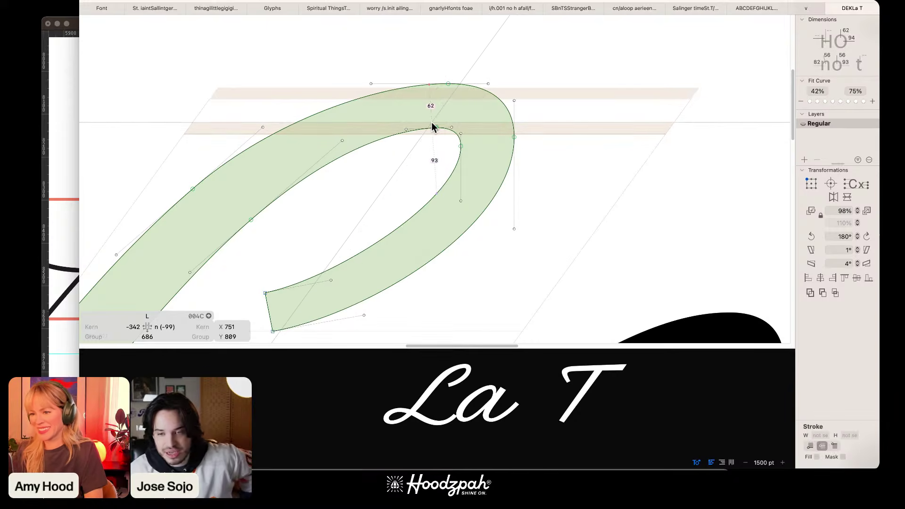
{"action": "left_click", "coordinate": [451, 126]}
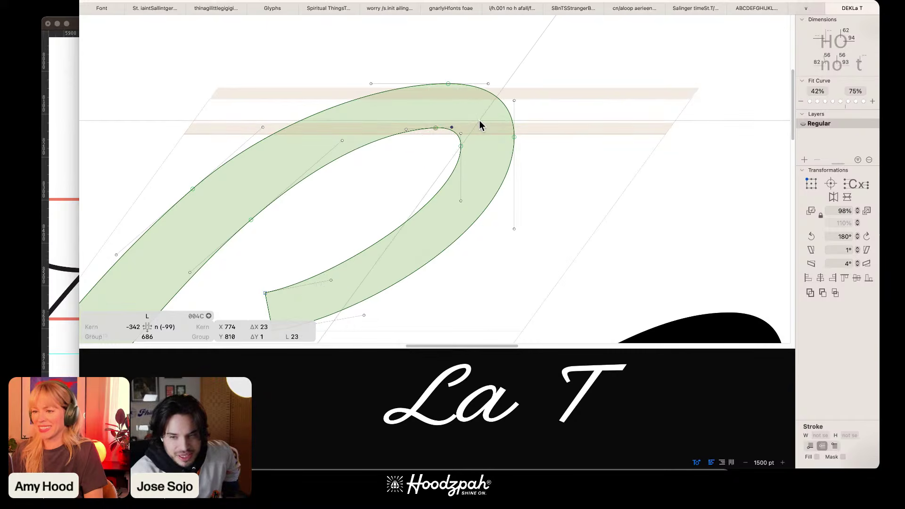
{"action": "key", "text": "Down"}
{"action": "key", "text": "Down"}
{"action": "key", "text": "Up"}
{"action": "key", "text": "space"}
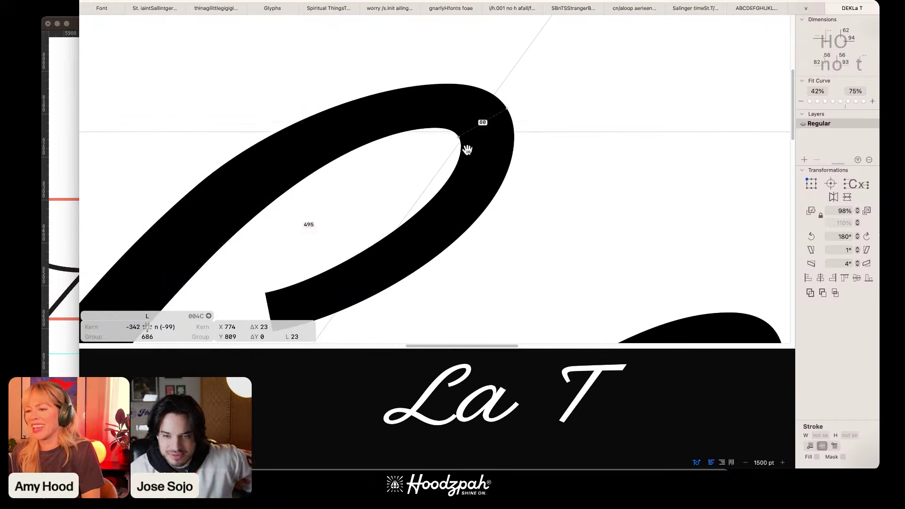
Step: Examine the L's filled shape and upper loop beside the a at several zoom levels
{"action": "left_click", "coordinate": [564, 137]}
{"action": "key", "text": "super+minus"}
{"action": "key", "text": "super+minus"}
{"action": "key", "text": "super+minus"}
{"action": "key", "text": "super+minus"}
{"action": "key", "text": "space"}
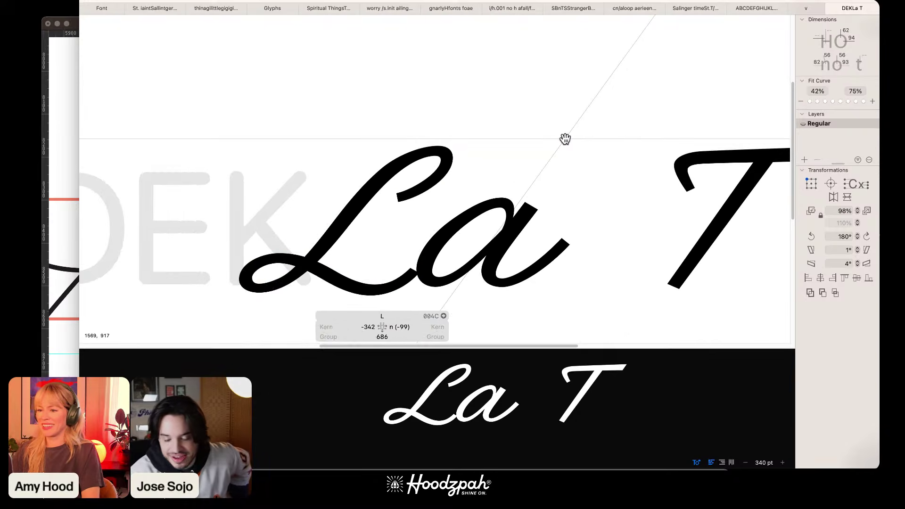
{"action": "key", "text": "super+plus"}
{"action": "key", "text": "super+plus"}
{"action": "key", "text": "super+plus"}
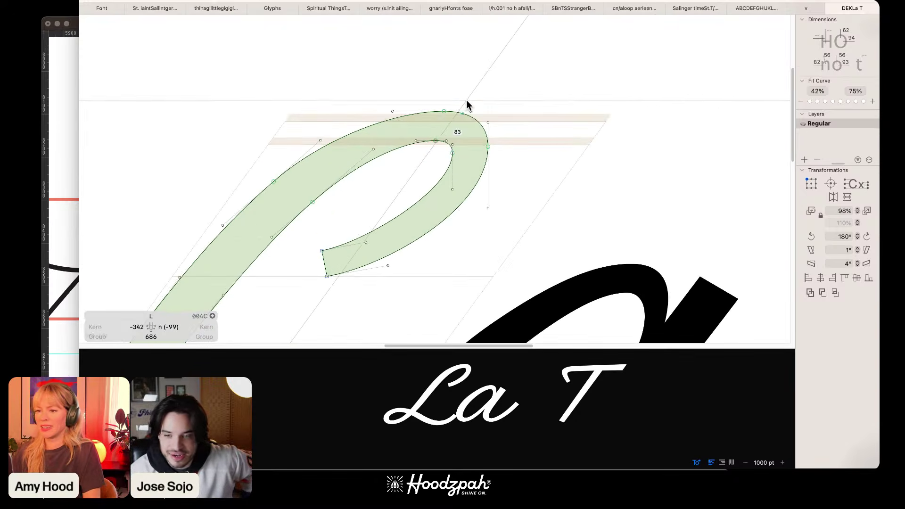
Step: Move the upper loop's outer top node left with its left handle, and lengthen that handle to 111 units at X 648, Y 872
{"action": "left_click_drag", "start_coordinate": [457, 94], "coordinate": [385, 123]}
{"action": "key", "text": "Left"}
{"action": "key", "text": "Left"}
{"action": "key", "text": "Left"}
{"action": "key", "text": "Left"}
{"action": "key", "text": "Left"}
{"action": "key", "text": "Left"}
{"action": "key", "text": "Left"}
{"action": "key", "text": "Left"}
{"action": "key", "text": "Left"}
{"action": "key", "text": "Left"}
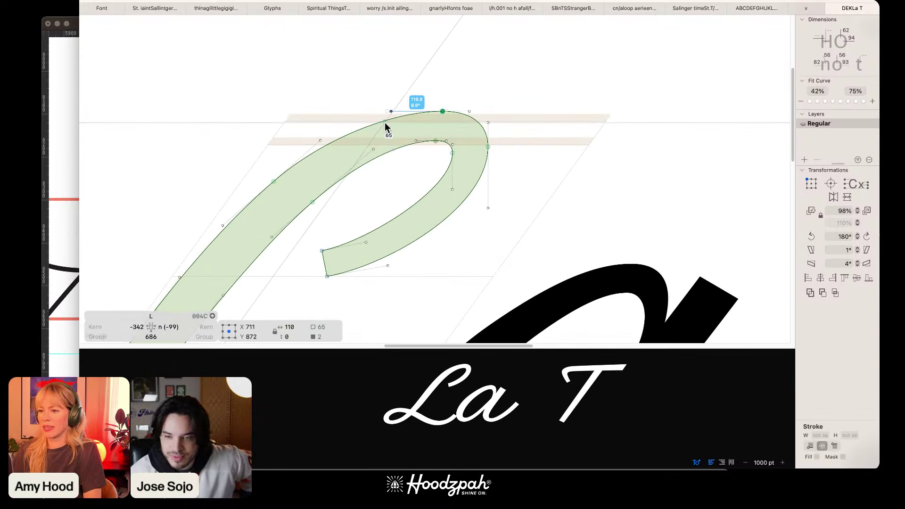
{"action": "left_click_drag", "start_coordinate": [368, 93], "coordinate": [400, 124]}
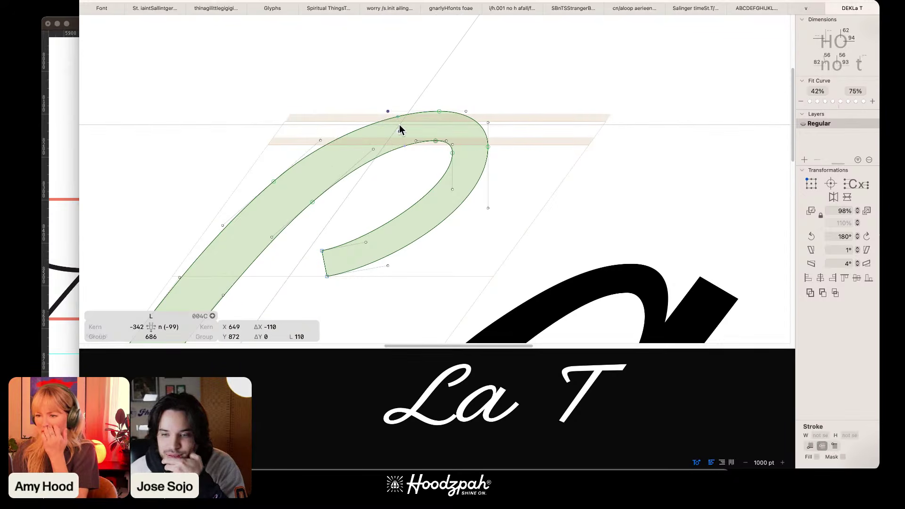
{"action": "key", "text": "super+minus"}
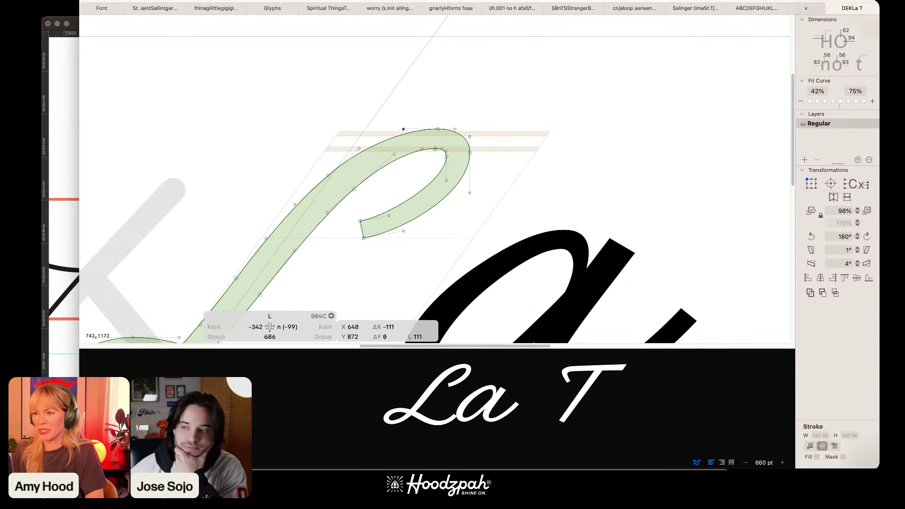
Step: Review the L's overall shape and its connection to the a in the text view
{"action": "key", "text": "t"}
{"action": "scroll", "coordinate": [512, 91], "scroll_direction": "down", "scroll_amount": 3}
{"action": "left_click", "coordinate": [506, 161]}
{"action": "scroll", "coordinate": [499, 152], "scroll_direction": "down", "scroll_amount": 3}
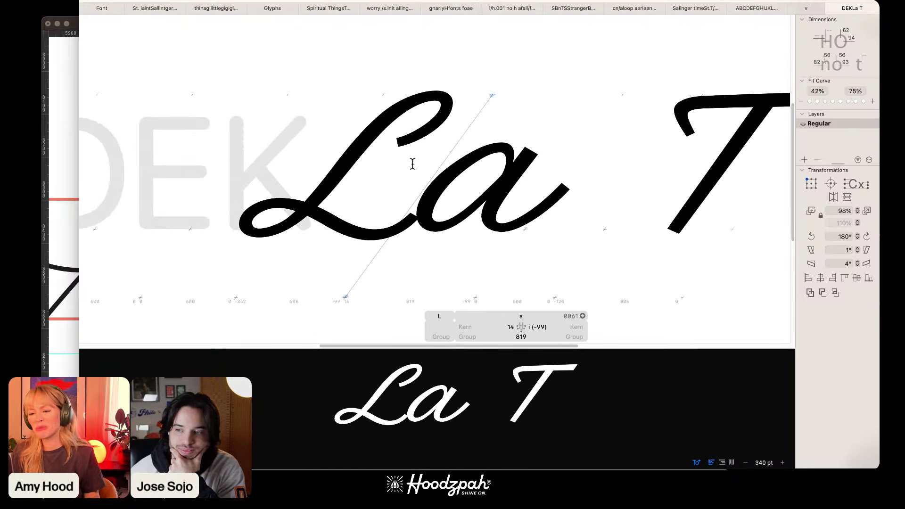
{"action": "left_click", "coordinate": [277, 211]}
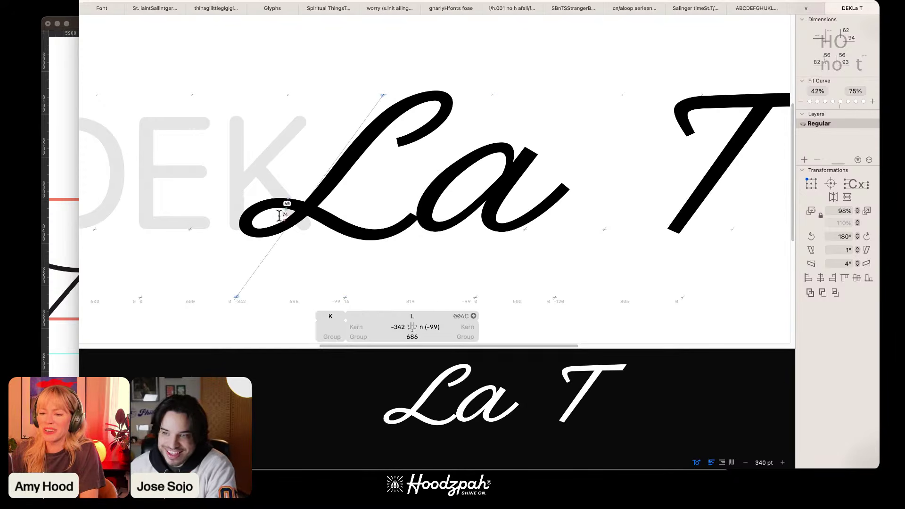
Step: Level the left handle of the lower loop's inner top node by nudging it up slightly in the capital L
{"action": "scroll", "coordinate": [276, 213], "scroll_direction": "up", "scroll_amount": 3}
{"action": "key", "text": "Escape"}
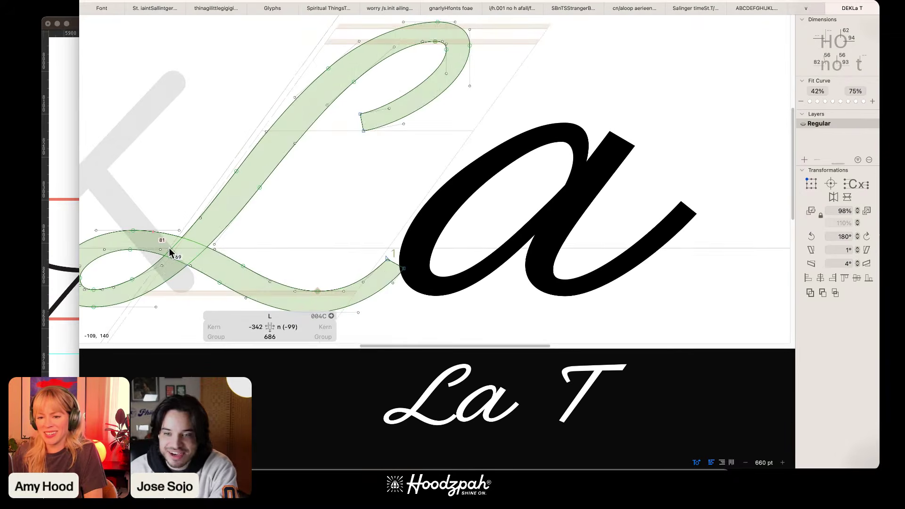
{"action": "left_click", "coordinate": [130, 250]}
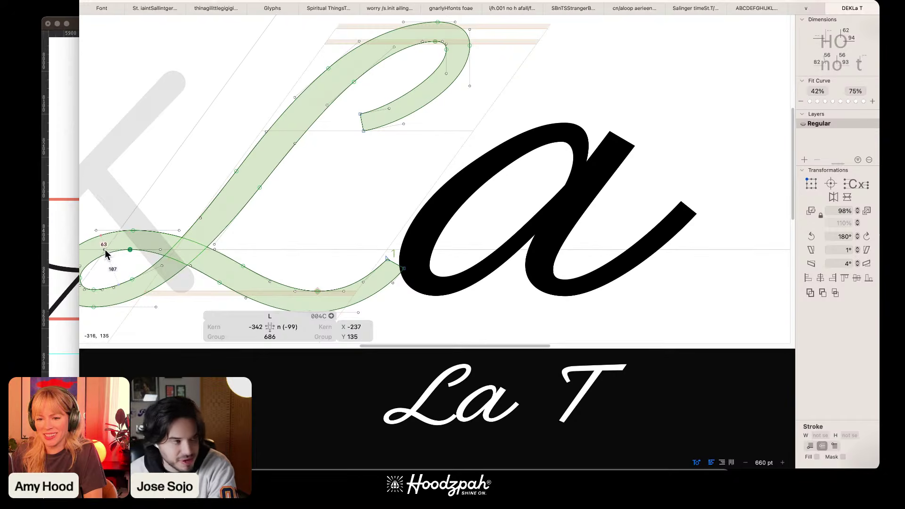
{"action": "left_click", "coordinate": [105, 250], "text": "shift"}
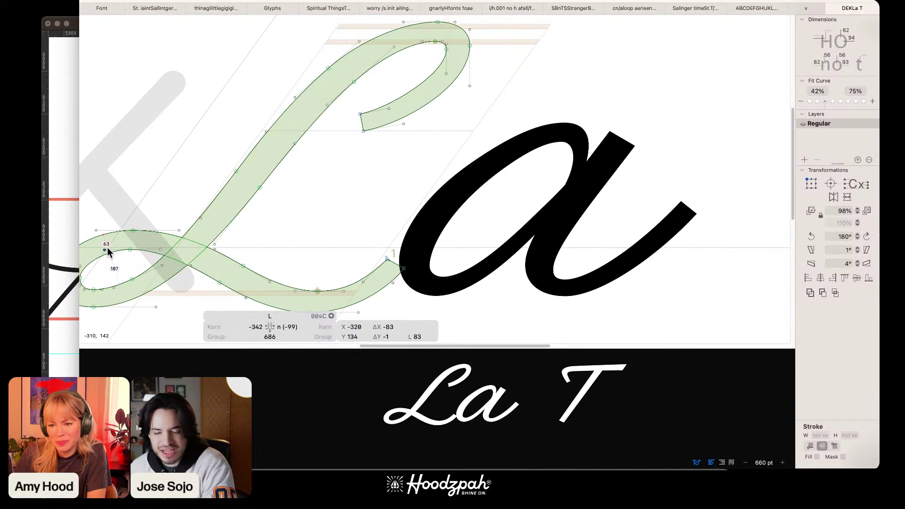
{"action": "key", "text": "Up"}
{"action": "key", "text": "Up"}
{"action": "left_click", "coordinate": [242, 154]}
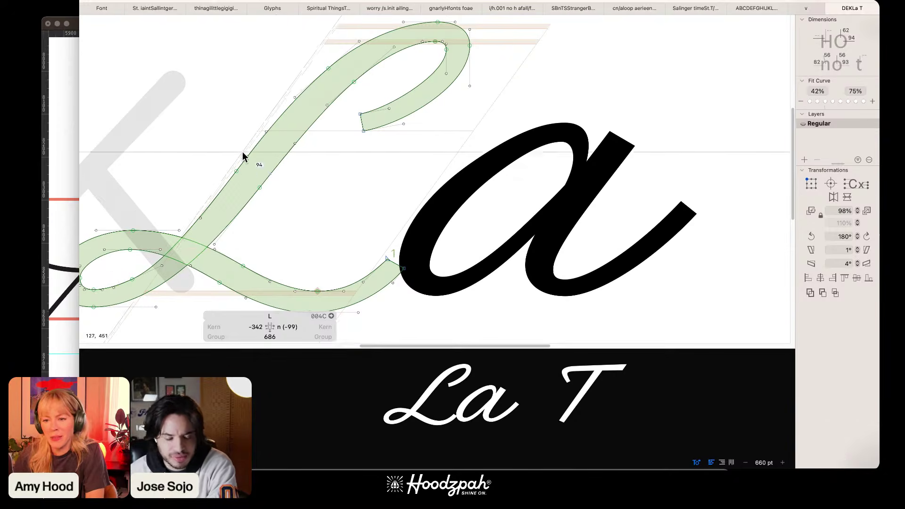
Step: Move the lower loop's inner top node to X -250, Y 125 and preview the filled L
{"action": "left_click_drag", "start_coordinate": [173, 171], "coordinate": [365, 141]}
{"action": "left_click_drag", "start_coordinate": [320, 219], "coordinate": [318, 223]}
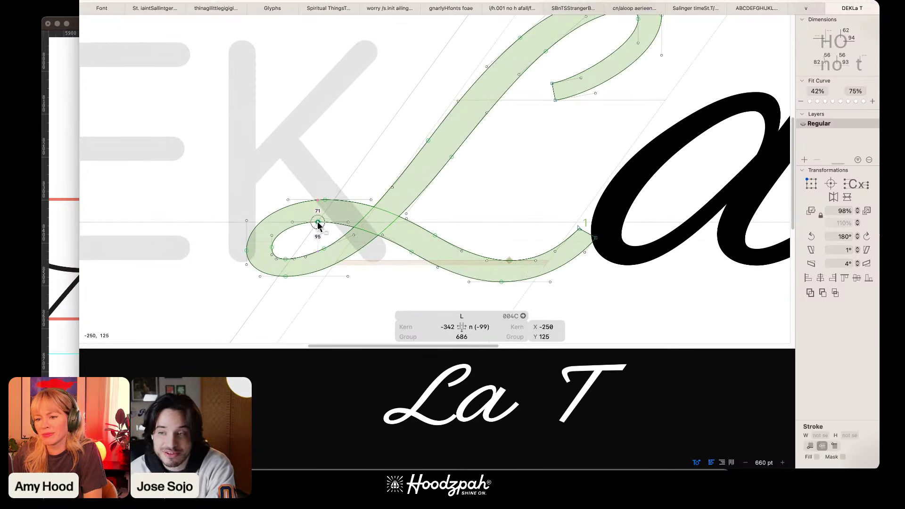
{"action": "left_click", "coordinate": [337, 153]}
{"action": "scroll", "coordinate": [337, 153], "scroll_direction": "down", "scroll_amount": 3}
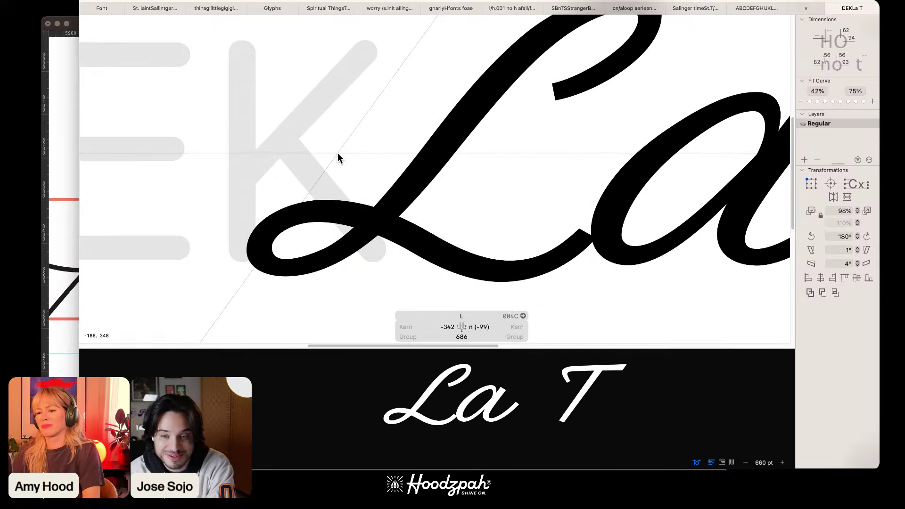
{"action": "scroll", "coordinate": [337, 152], "scroll_direction": "down", "scroll_amount": 3}
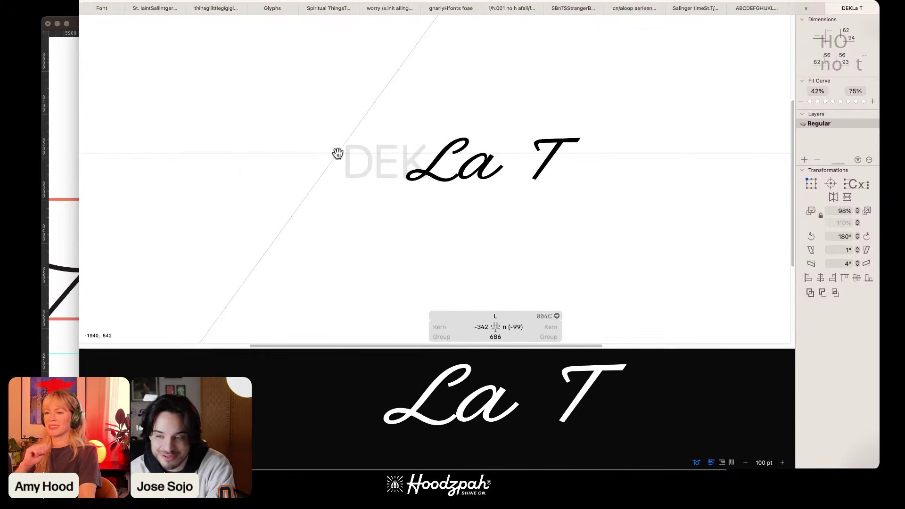
Step: Extend the sample text after "La" so that it reads "Lake Tahoe" before the last T
{"action": "key", "text": "Escape"}
{"action": "key", "text": "Escape"}
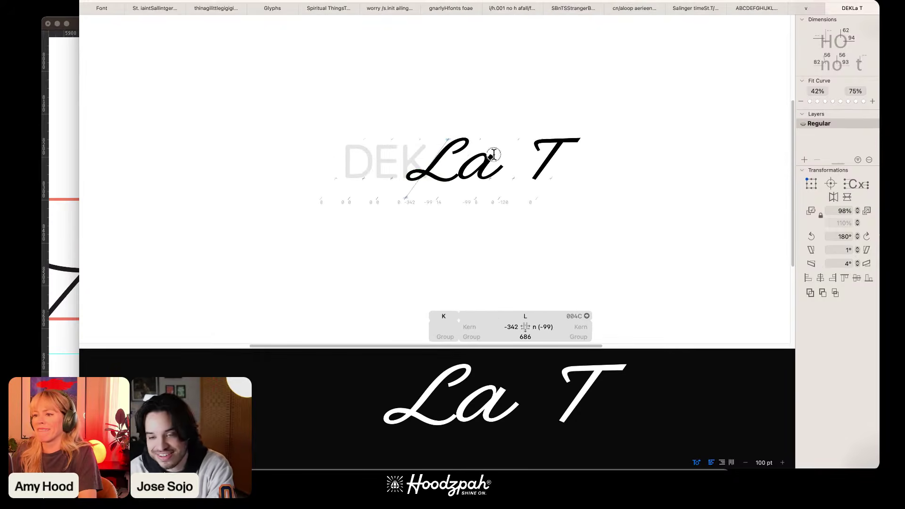
{"action": "left_click", "coordinate": [490, 150]}
{"action": "type", "text": "ke Taho"}
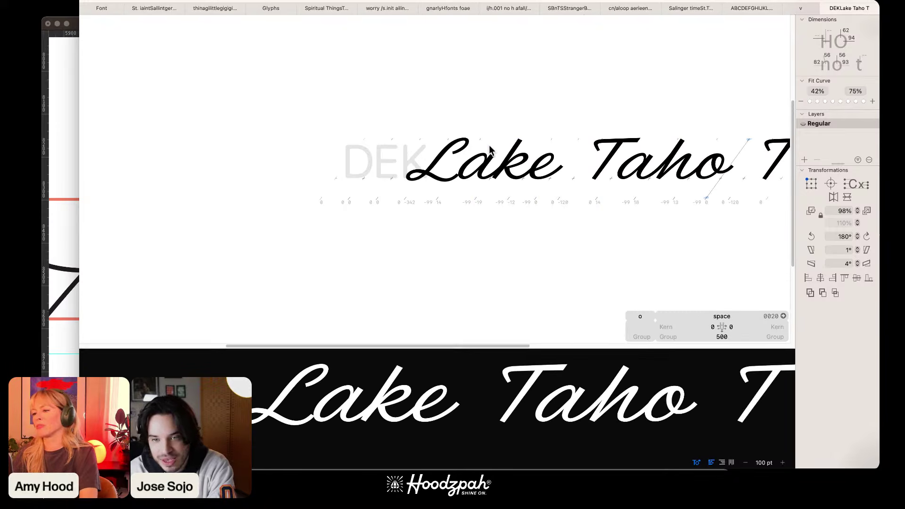
{"action": "type", "text": "e"}
{"action": "left_click", "coordinate": [498, 205]}
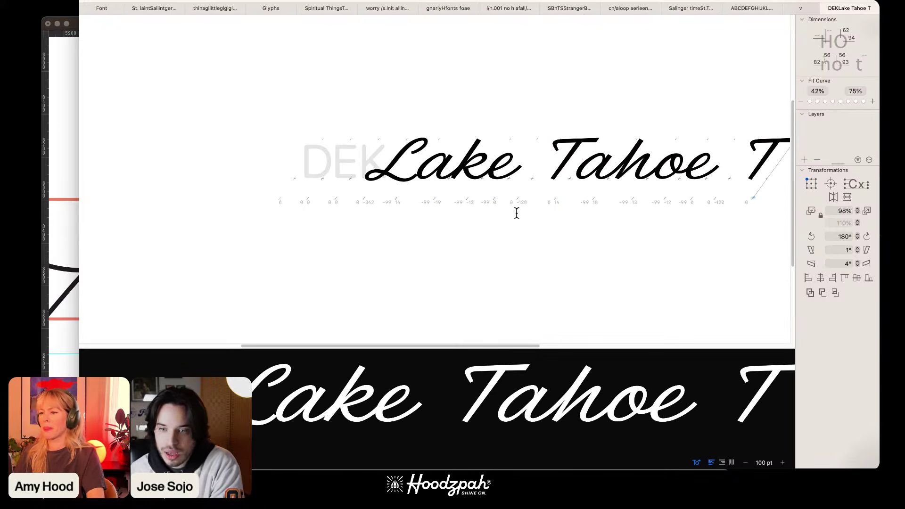
Step: Set the left handle of the L's lowest bottom-curve node to X 124, Y -69, 220 units long
{"action": "key", "text": "super+plus"}
{"action": "key", "text": "super+plus"}
{"action": "key", "text": "super+plus"}
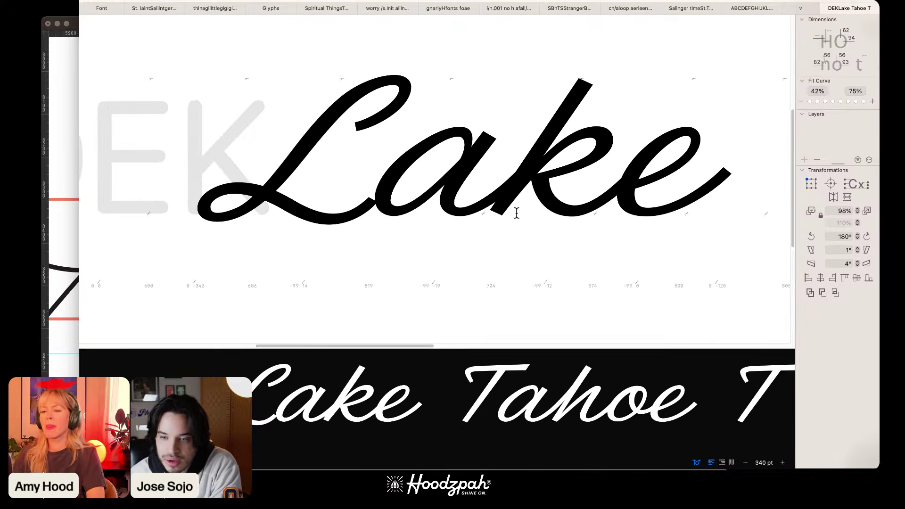
{"action": "double_click", "coordinate": [332, 170]}
{"action": "mouse_move", "coordinate": [398, 184]}
{"action": "left_mouse_down"}
{"action": "mouse_move", "coordinate": [325, 240]}
{"action": "mouse_move", "coordinate": [303, 242]}
{"action": "left_mouse_up"}
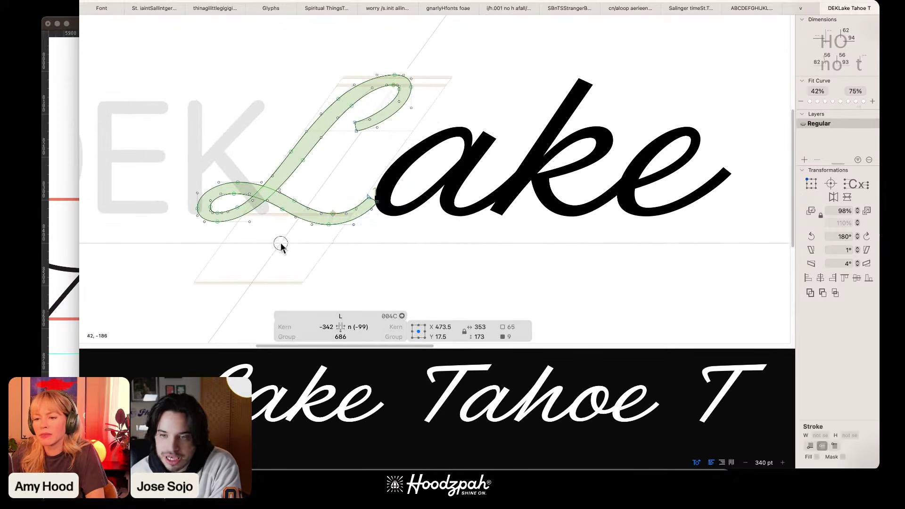
{"action": "left_click", "coordinate": [294, 201]}
{"action": "left_click_drag", "start_coordinate": [294, 201], "coordinate": [281, 210]}
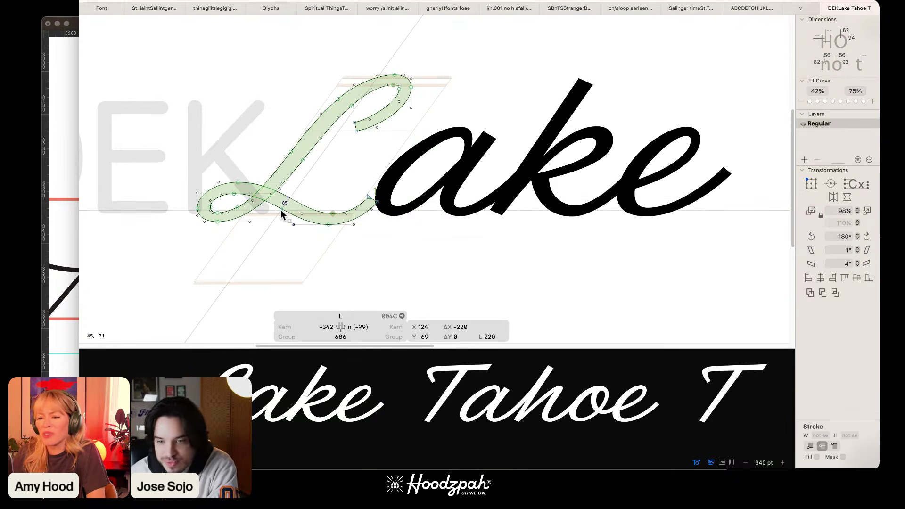
Step: Shift the L's bottom curve and exit stroke 60 units left, and update its out-of-sync spacing
{"action": "mouse_move", "coordinate": [395, 187]}
{"action": "left_mouse_down"}
{"action": "mouse_move", "coordinate": [290, 240]}
{"action": "mouse_move", "coordinate": [296, 246]}
{"action": "left_mouse_up"}
{"action": "key", "text": "shift+Left"}
{"action": "key", "text": "shift+Left"}
{"action": "key", "text": "shift+Left"}
{"action": "key", "text": "shift+Left"}
{"action": "key", "text": "shift+Left"}
{"action": "key", "text": "shift+Left"}
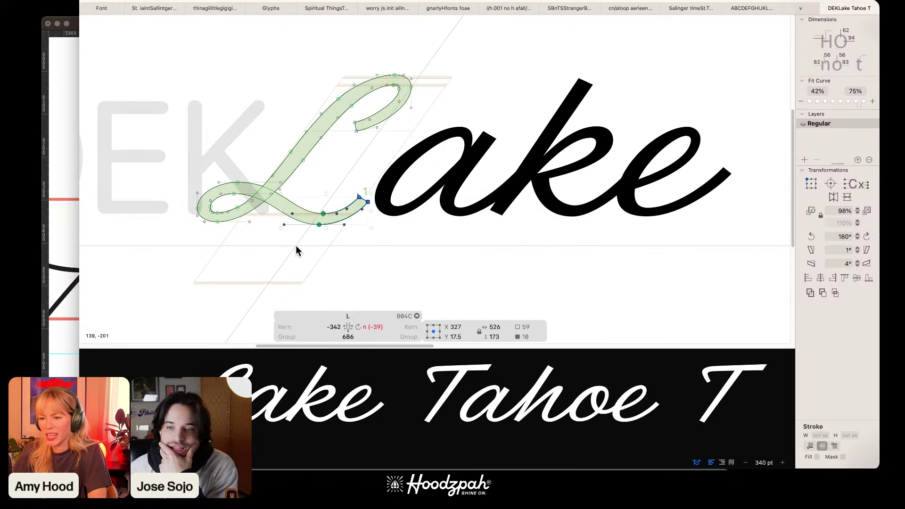
{"action": "left_click", "coordinate": [358, 327]}
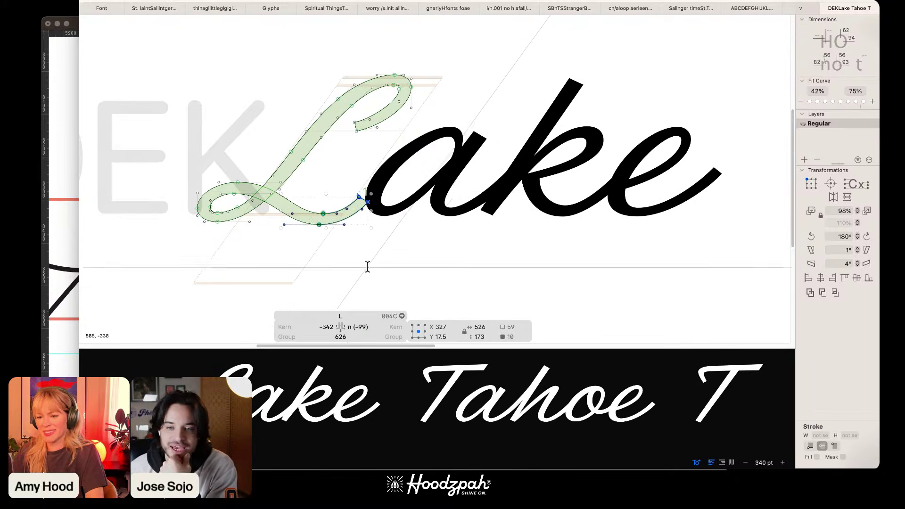
Step: Examine the L's connection to the a and the rhythm of "Lake Tahoe" at several zoom levels
{"action": "left_click", "coordinate": [491, 1]}
{"action": "left_click", "coordinate": [445, 174]}
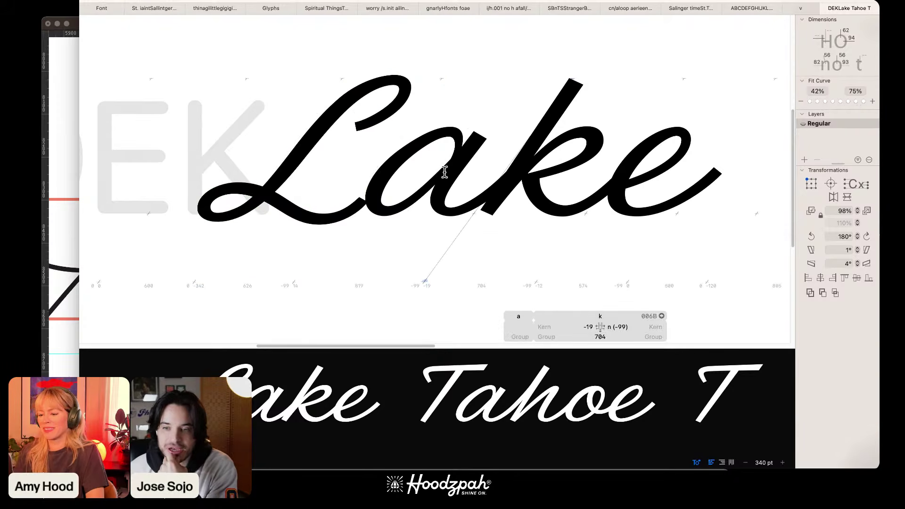
{"action": "key", "text": "super+minus"}
{"action": "key", "text": "super+minus"}
{"action": "key", "text": "super+minus"}
{"action": "key", "text": "super+minus"}
{"action": "scroll", "coordinate": [444, 172], "scroll_direction": "up", "scroll_amount": 4}
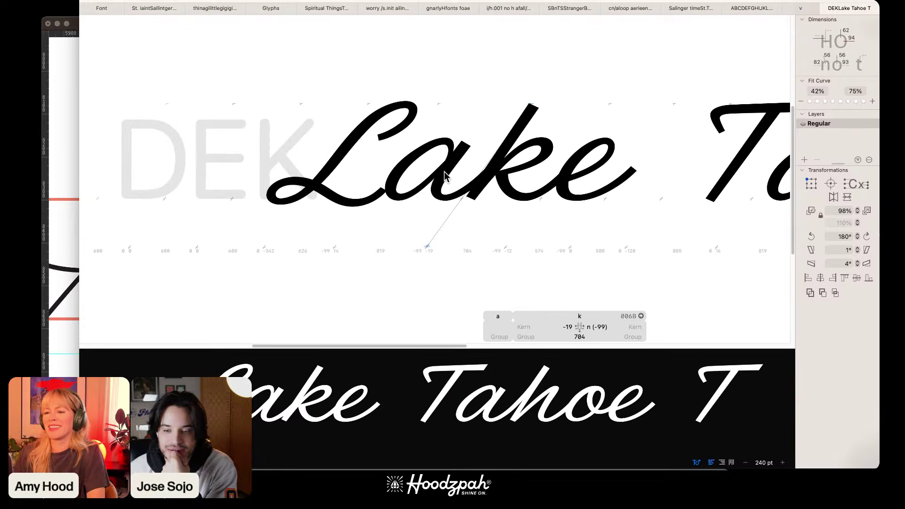
{"action": "scroll", "coordinate": [382, 120], "scroll_direction": "up", "scroll_amount": 2}
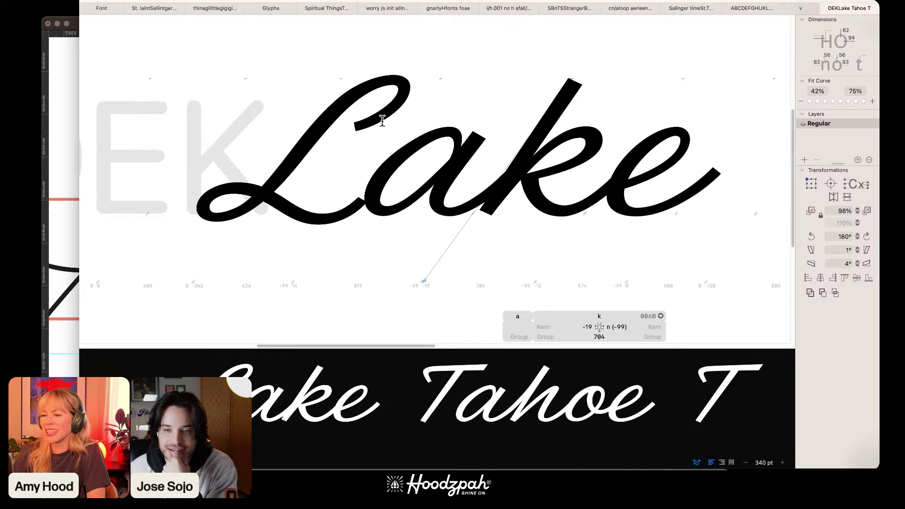
{"action": "key", "text": "Right"}
{"action": "key", "text": "Right"}
{"action": "scroll", "coordinate": [605, 121], "scroll_direction": "down", "scroll_amount": 3}
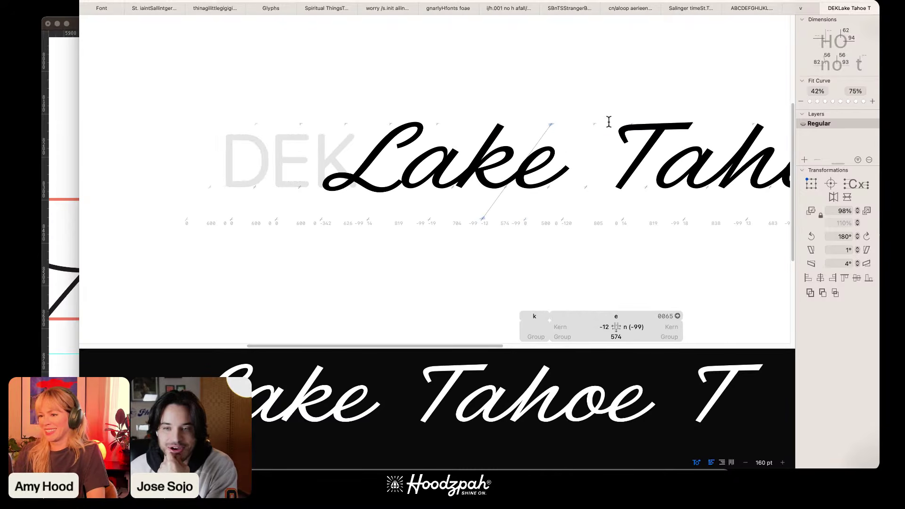
{"action": "key", "text": "Right"}
{"action": "key", "text": "Right"}
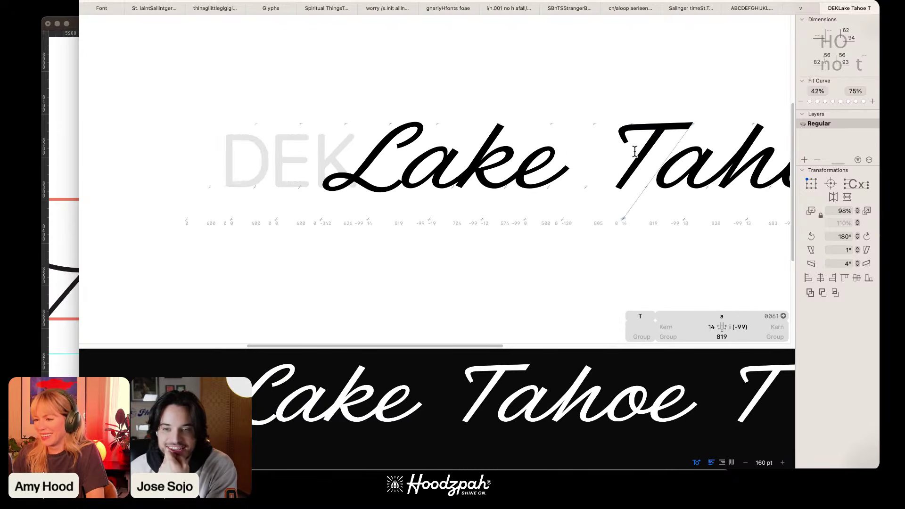
{"action": "key", "text": "Left"}
{"action": "key", "text": "Left"}
{"action": "key", "text": "Left"}
{"action": "key", "text": "Left"}
{"action": "key", "text": "Left"}
{"action": "key", "text": "Left"}
{"action": "key", "text": "Left"}
{"action": "key", "text": "Left"}
{"action": "key", "text": "Left"}
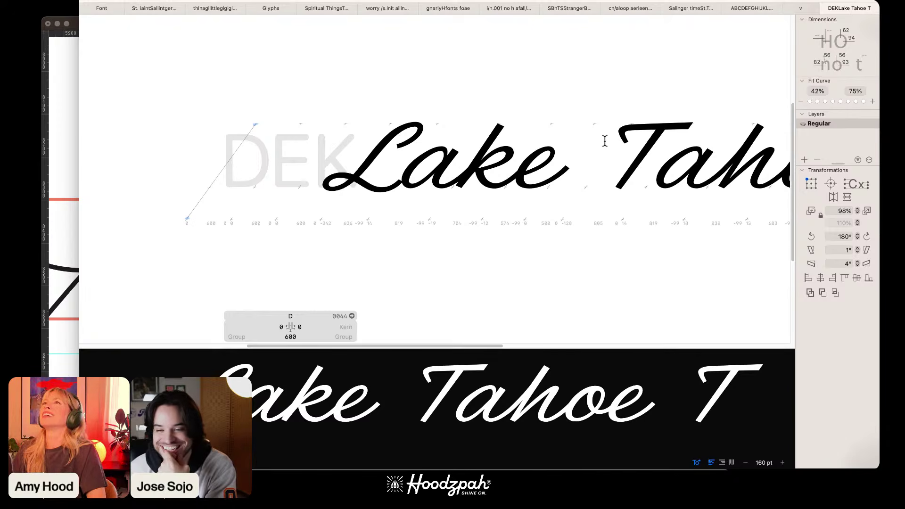
{"action": "key", "text": "super+plus"}
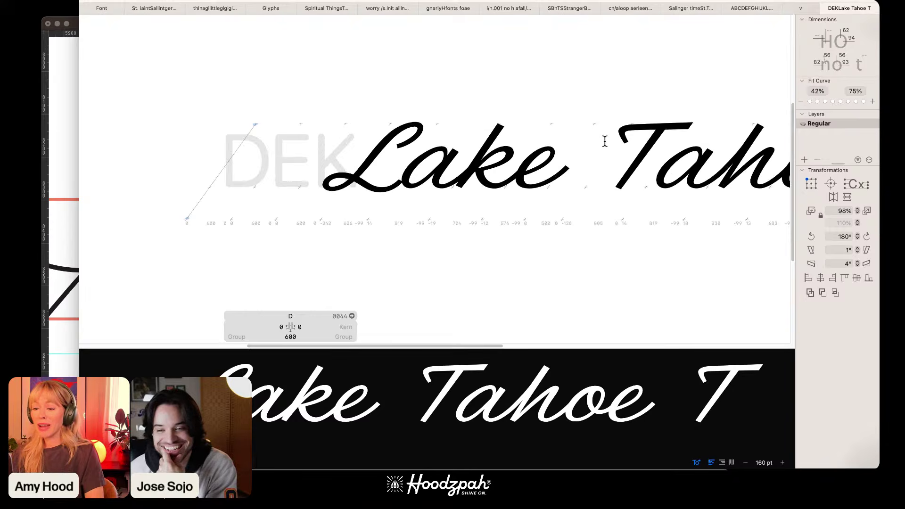
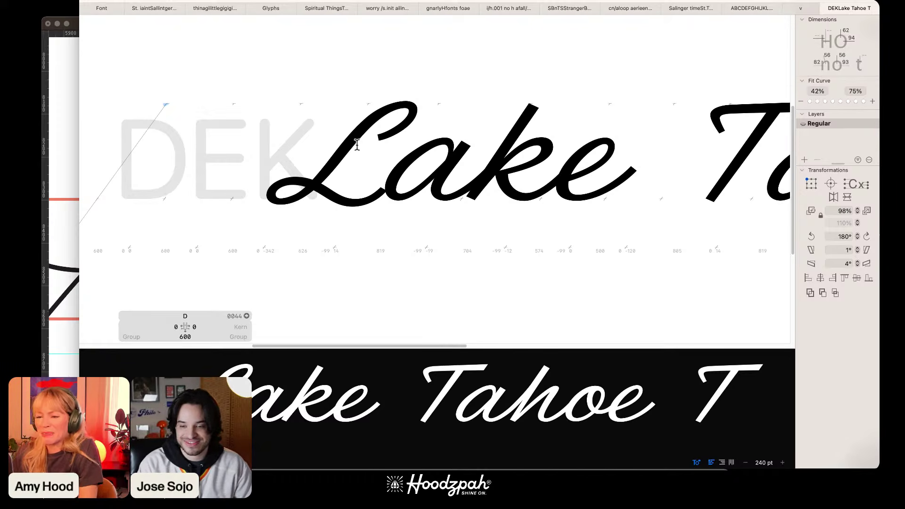
{"action": "left_click", "coordinate": [334, 146]}
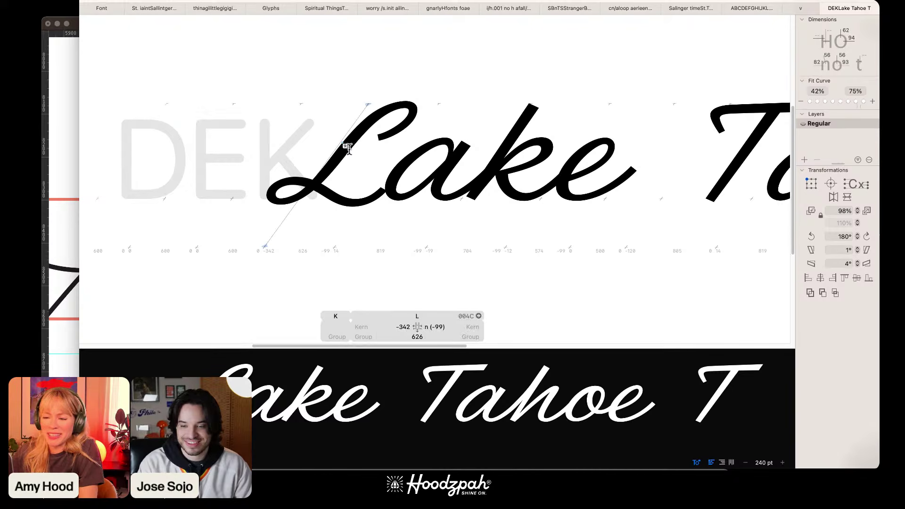
{"action": "left_click", "coordinate": [620, 146]}
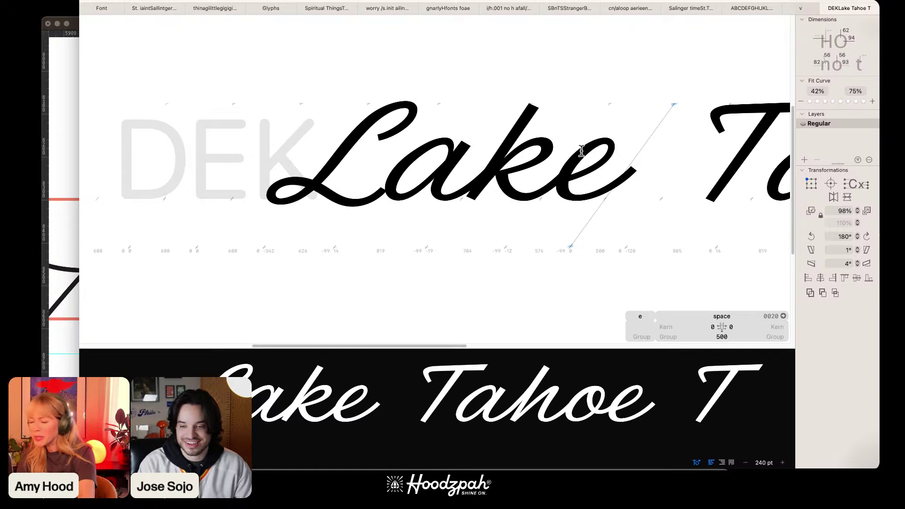
{"action": "key", "text": "super+minus"}
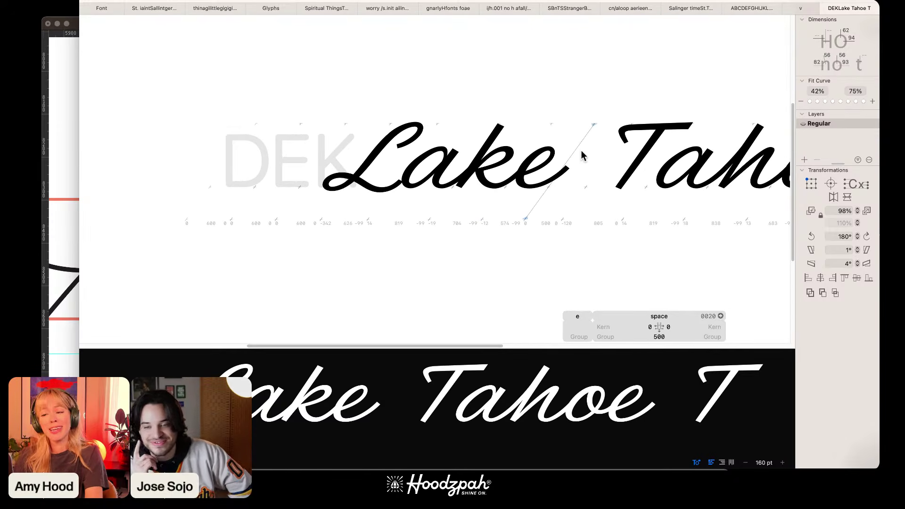
Step: Reposition the upper handle of the L's outer stem node below the top loop to X 516, Y 821
{"action": "key", "text": "Left"}
{"action": "key", "text": "Left"}
{"action": "key", "text": "Left"}
{"action": "key", "text": "Left"}
{"action": "key", "text": "super+plus"}
{"action": "key", "text": "super+plus"}
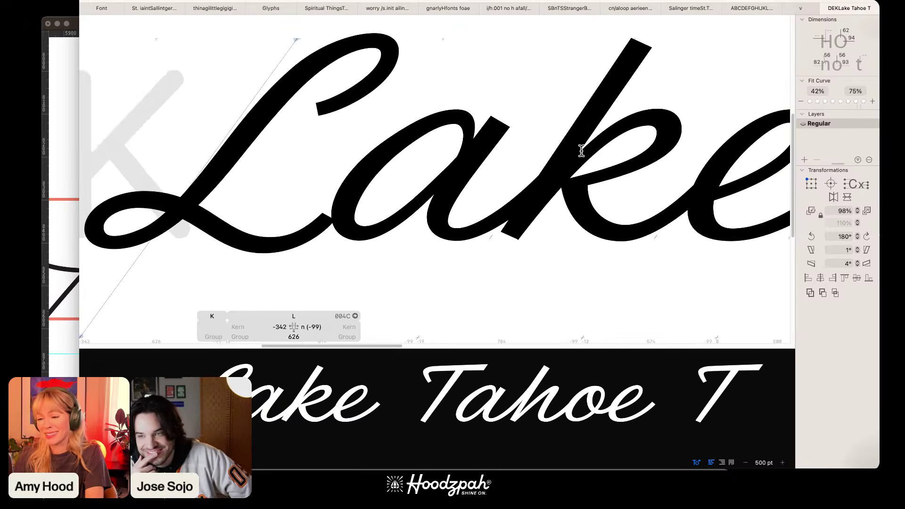
{"action": "double_click", "coordinate": [368, 48]}
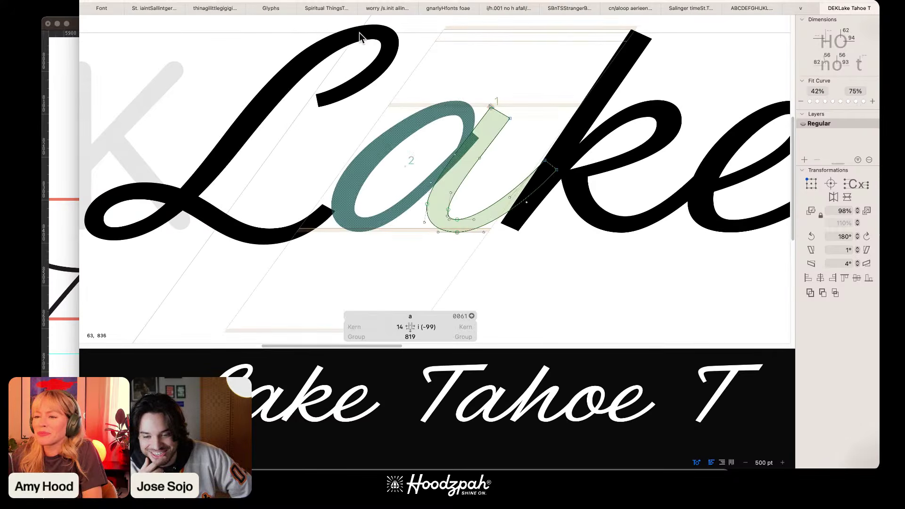
{"action": "double_click", "coordinate": [320, 46]}
{"action": "left_click", "coordinate": [373, 25]}
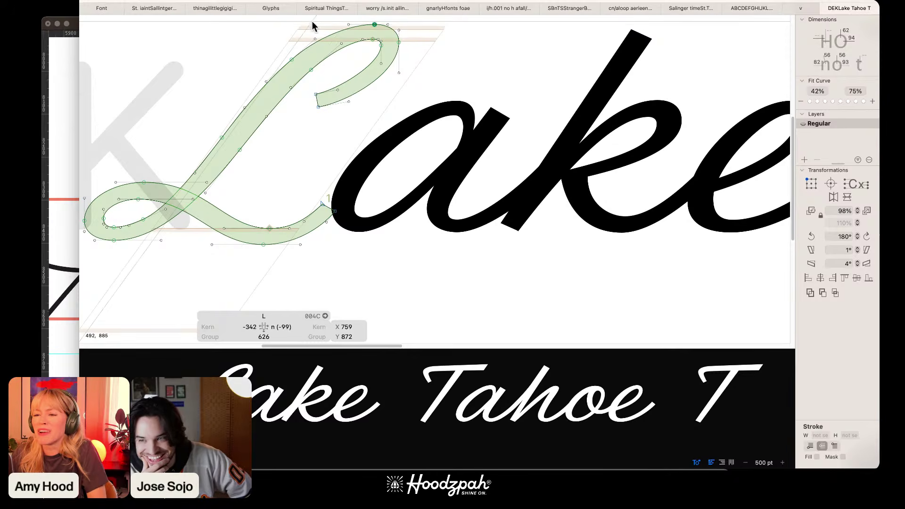
{"action": "left_click_drag", "start_coordinate": [310, 28], "coordinate": [321, 43]}
{"action": "key", "text": "shift+Up"}
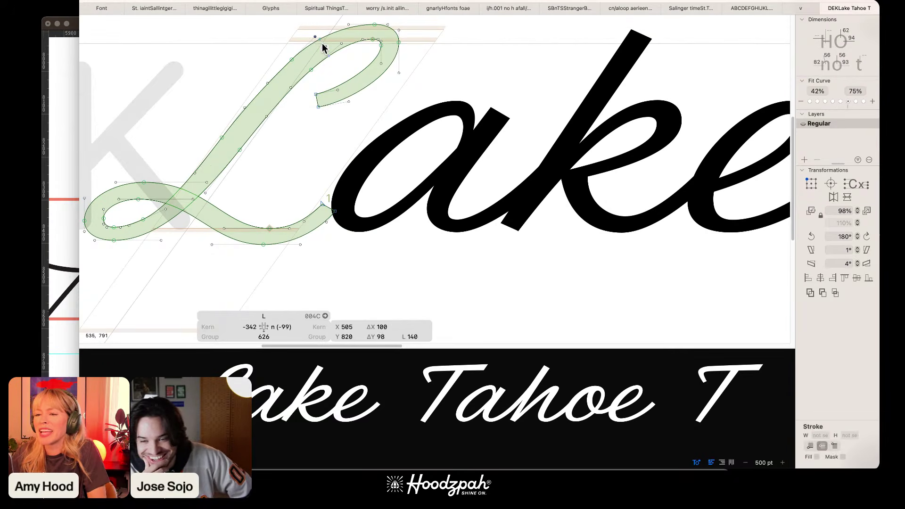
{"action": "key", "text": "super+z"}
{"action": "key", "text": "alt+shift+Up"}
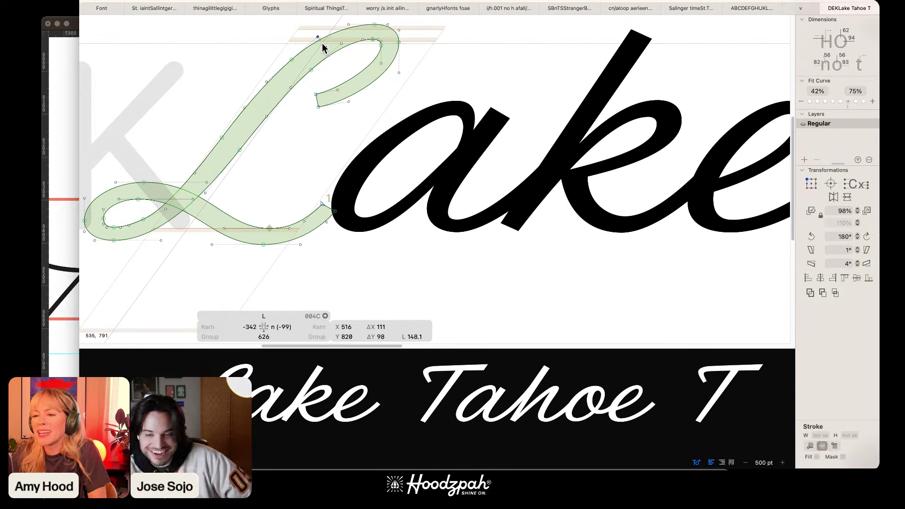
Step: Examine the L's shape within "Lake Tahoe" in the filled preview at a much smaller size
{"action": "key", "text": "space"}
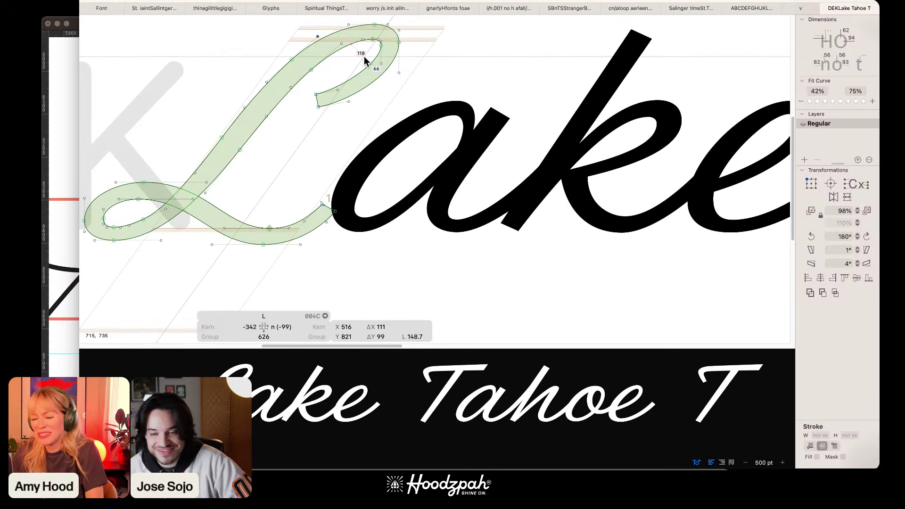
{"action": "key", "text": "super+minus"}
{"action": "key", "text": "super+minus"}
{"action": "key", "text": "space"}
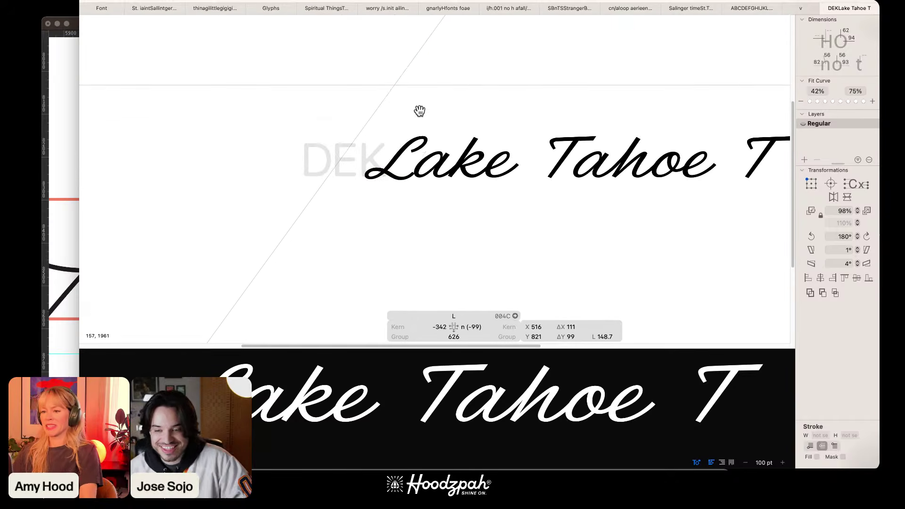
{"action": "key", "text": "space"}
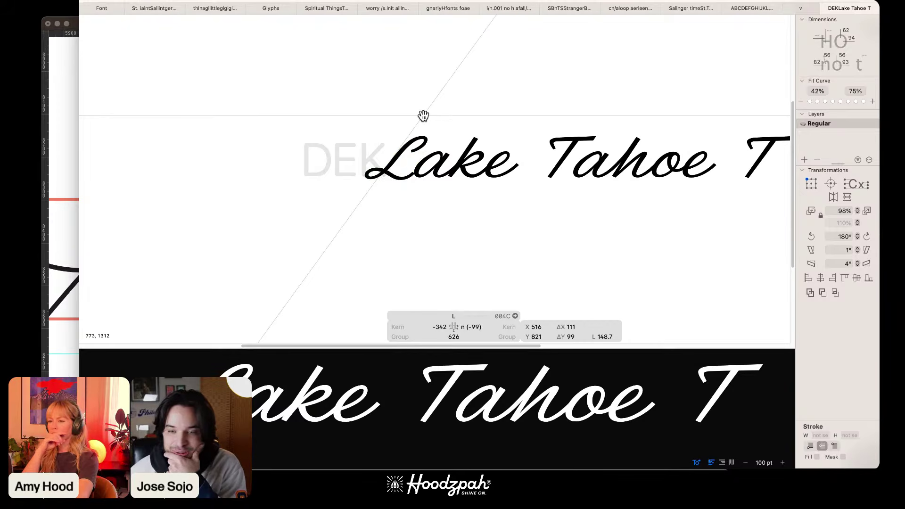
Step: Move the L's bottom curve and exit stroke nodes down and right, centring the selection at X 477, Y -33.5
{"action": "key", "text": "super+plus"}
{"action": "key", "text": "super+plus"}
{"action": "key", "text": "super+plus"}
{"action": "key", "text": "space"}
{"action": "mouse_move", "coordinate": [363, 184]}
{"action": "left_mouse_down"}
{"action": "mouse_move", "coordinate": [444, 198]}
{"action": "mouse_move", "coordinate": [375, 241]}
{"action": "mouse_move", "coordinate": [406, 234]}
{"action": "left_mouse_up"}
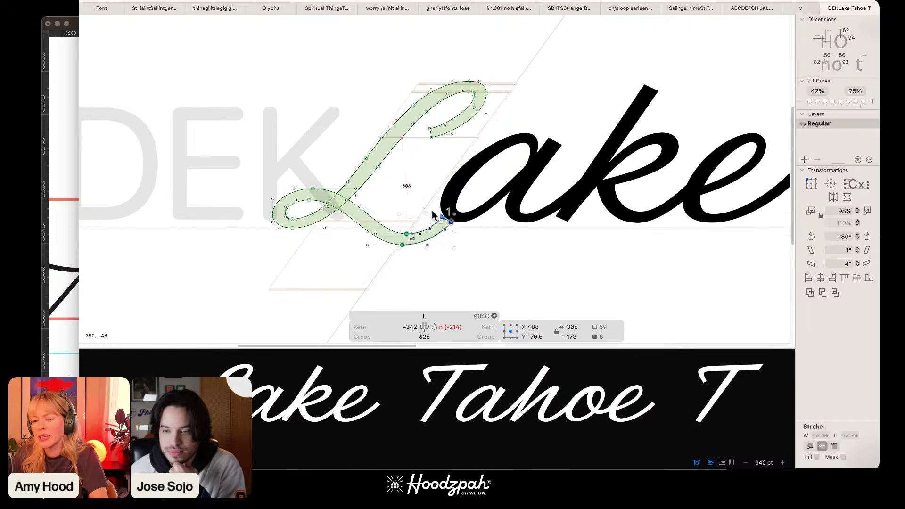
{"action": "key", "text": "space"}
{"action": "key", "text": "super+z"}
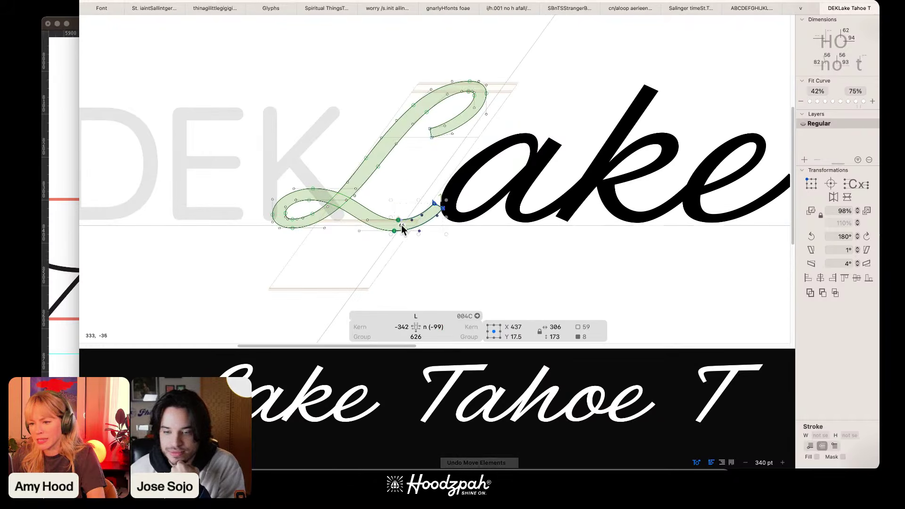
{"action": "left_click_drag", "start_coordinate": [401, 224], "coordinate": [405, 228]}
Step: Shorten the L's exit stroke by moving its end nodes down and left, beside the lower curve of the a
{"action": "key", "text": "super+plus"}
{"action": "key", "text": "super+plus"}
{"action": "key", "text": "super+plus"}
{"action": "key", "text": "super+plus"}
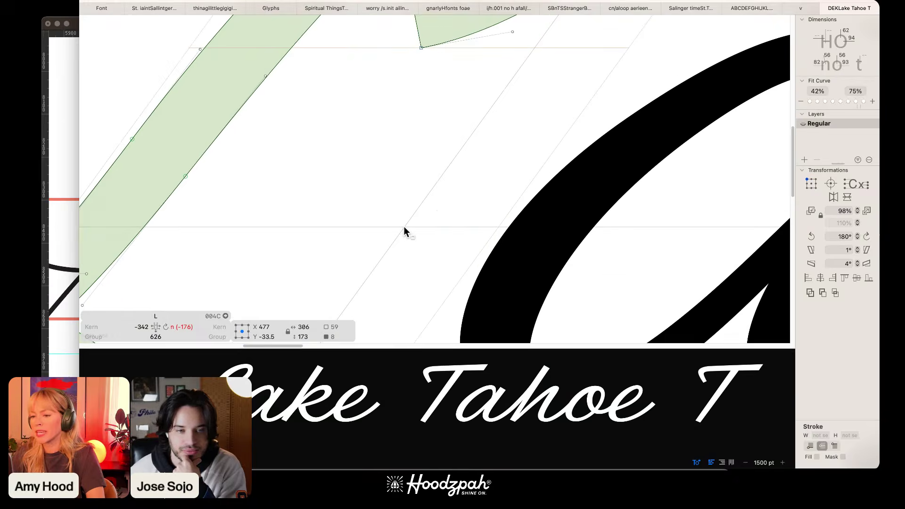
{"action": "key", "text": "space"}
{"action": "mouse_move", "coordinate": [436, 124]}
{"action": "left_mouse_down"}
{"action": "mouse_move", "coordinate": [423, 32]}
{"action": "mouse_move", "coordinate": [384, 103]}
{"action": "mouse_move", "coordinate": [405, 135]}
{"action": "mouse_move", "coordinate": [502, 208]}
{"action": "left_mouse_up"}
{"action": "mouse_move", "coordinate": [461, 185]}
{"action": "left_mouse_down"}
{"action": "mouse_move", "coordinate": [456, 179]}
{"action": "mouse_move", "coordinate": [395, 238]}
{"action": "left_mouse_up"}
{"action": "left_click", "coordinate": [436, 216]}
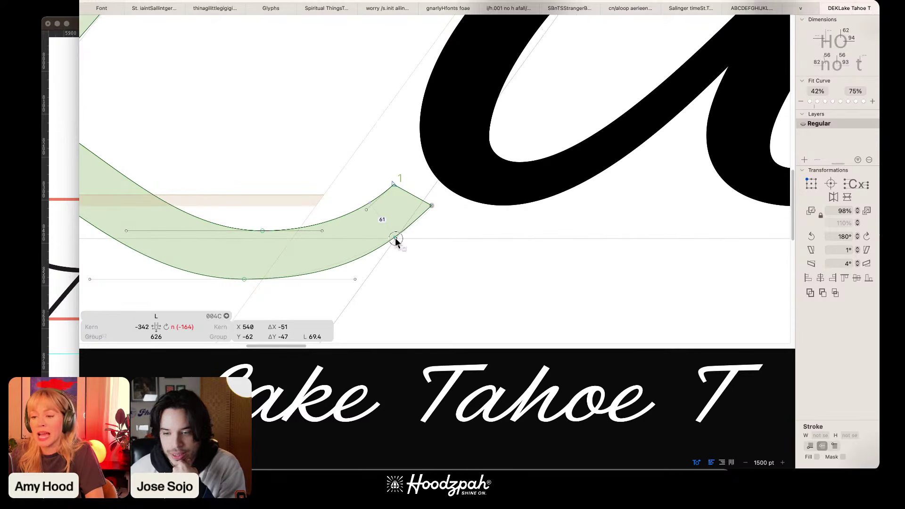
Step: Shorten the right handle of the L's lowest bottom-curve node to 138 units, placing it at X 462, Y -120
{"action": "left_click", "coordinate": [438, 239]}
{"action": "mouse_move", "coordinate": [364, 272]}
{"action": "left_mouse_down"}
{"action": "mouse_move", "coordinate": [346, 291]}
{"action": "mouse_move", "coordinate": [347, 284]}
{"action": "left_mouse_up"}
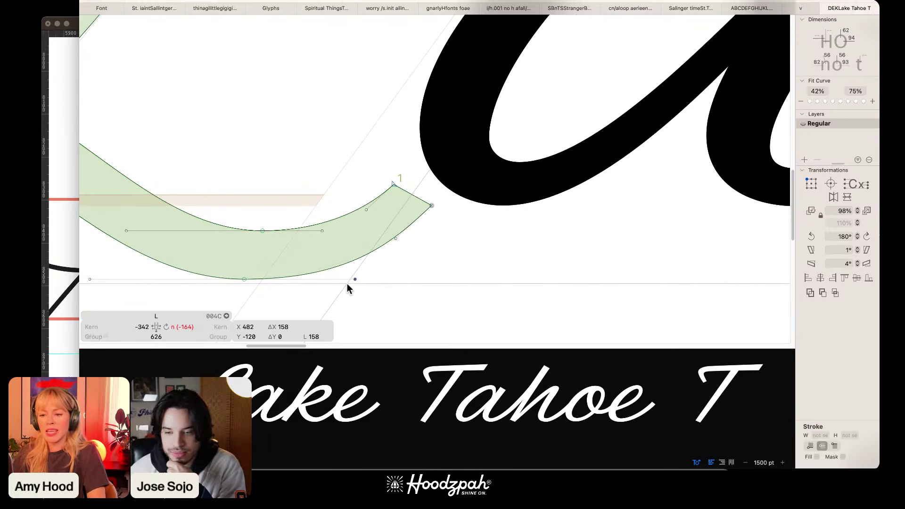
{"action": "key", "text": "shift+Left"}
{"action": "key", "text": "shift+Left"}
{"action": "key", "text": "super+minus"}
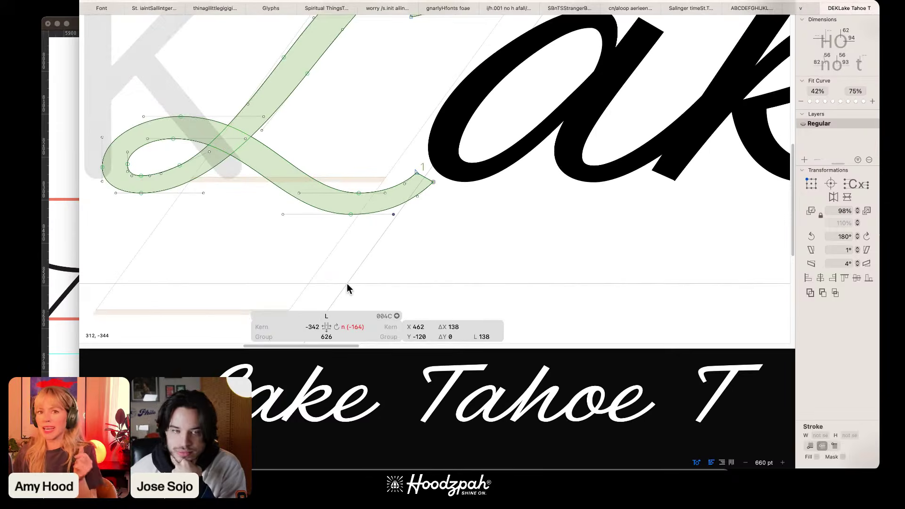
Step: Extend the handle of the exit stroke's lower end node to 83.5 units, placing it at X 530, Y -72
{"action": "key", "text": "space"}
{"action": "left_click_drag", "start_coordinate": [438, 224], "coordinate": [408, 210]}
{"action": "left_click", "coordinate": [423, 226]}
{"action": "key", "text": "shift+Left"}
{"action": "key", "text": "shift+Down"}
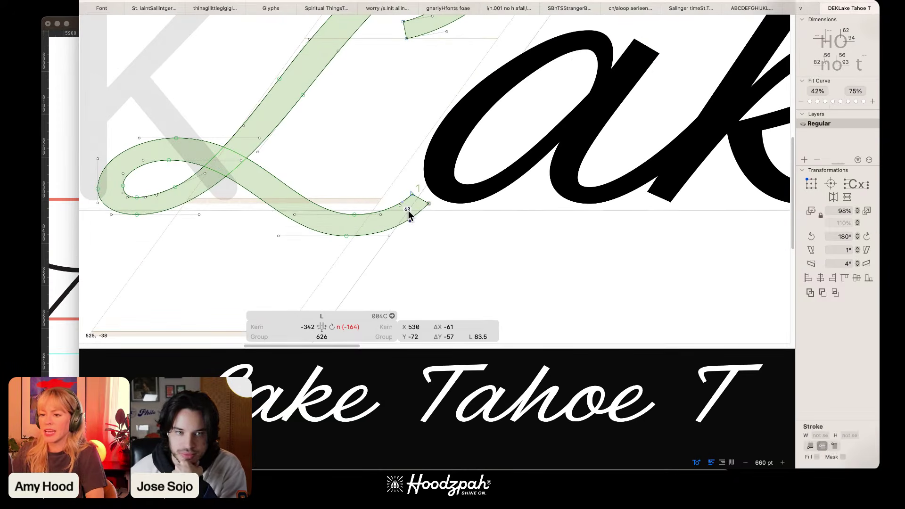
Step: Examine the thickness of the L's bottom curve and its connection to the a at different zoom levels
{"action": "key", "text": "space"}
{"action": "left_click", "coordinate": [364, 244]}
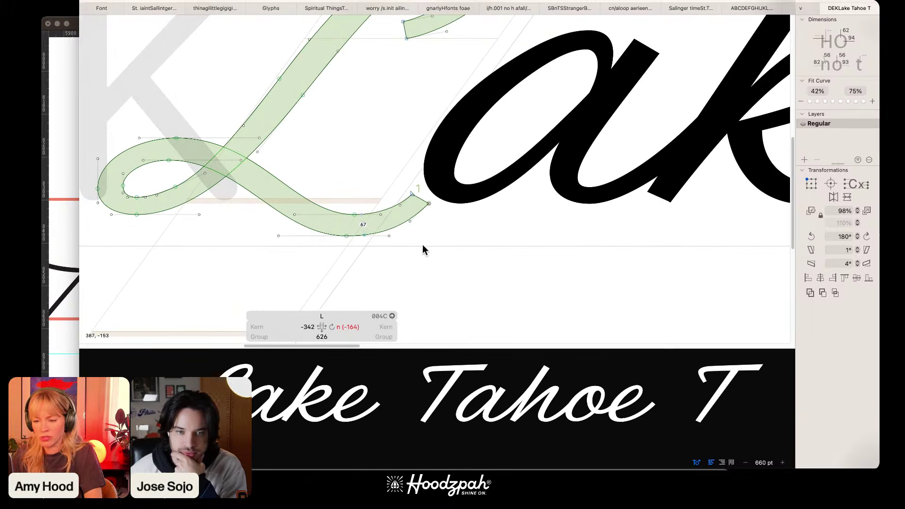
{"action": "key", "text": "super+minus"}
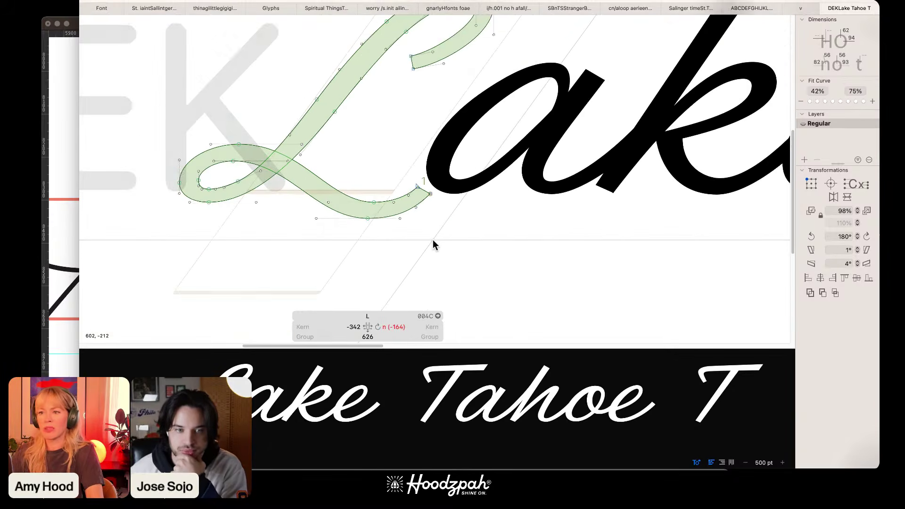
{"action": "key", "text": "space"}
{"action": "left_click_drag", "start_coordinate": [459, 213], "coordinate": [459, 242]}
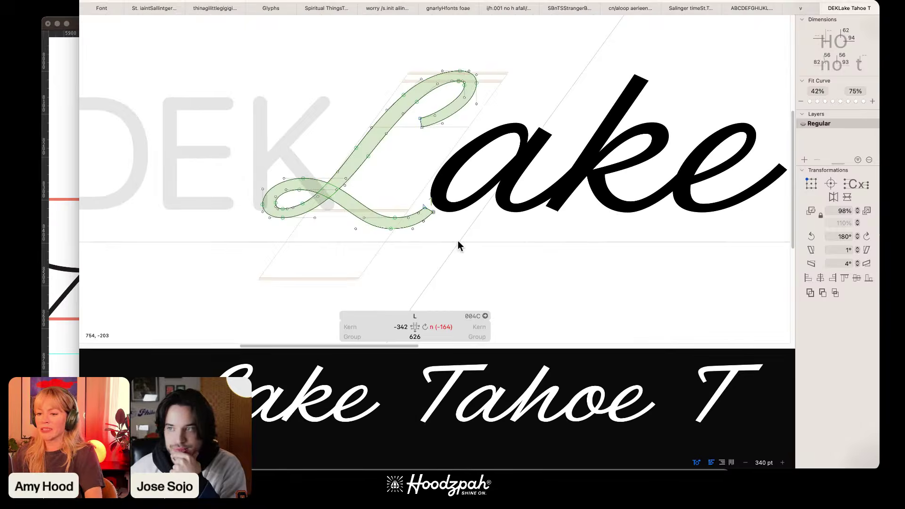
{"action": "key", "text": "super+equal"}
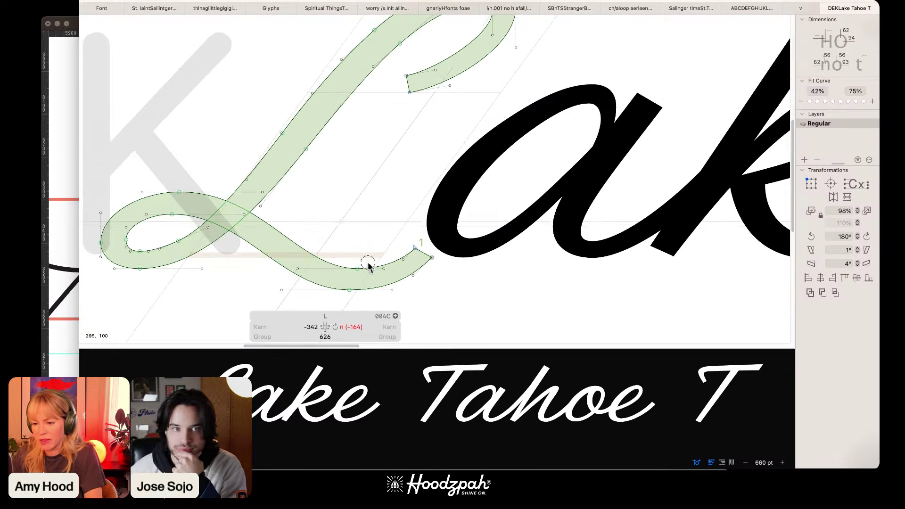
Step: Select the nodes of the L's bottom exit stroke and move them slightly downward
{"action": "key", "text": "space"}
{"action": "left_click_drag", "start_coordinate": [482, 311], "coordinate": [564, 274]}
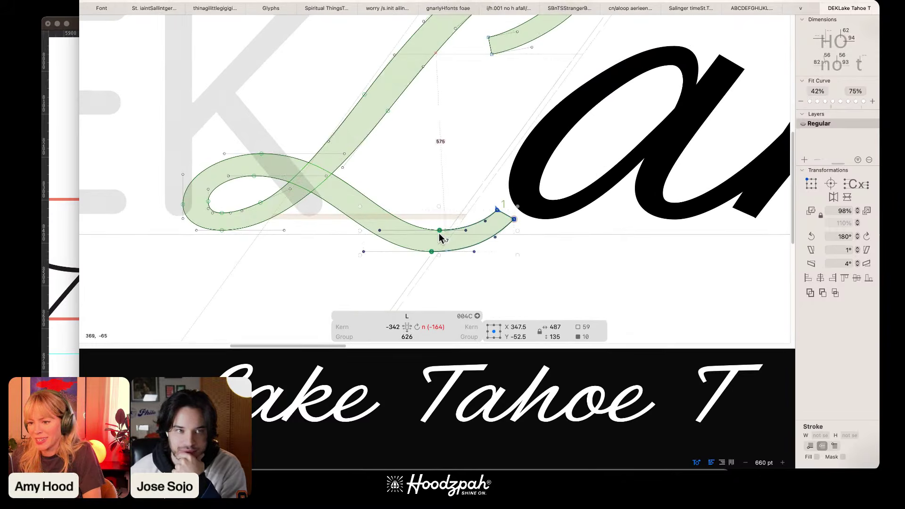
{"action": "left_click", "coordinate": [439, 231]}
{"action": "left_click_drag", "start_coordinate": [439, 231], "coordinate": [438, 245]}
{"action": "left_click", "coordinate": [554, 255]}
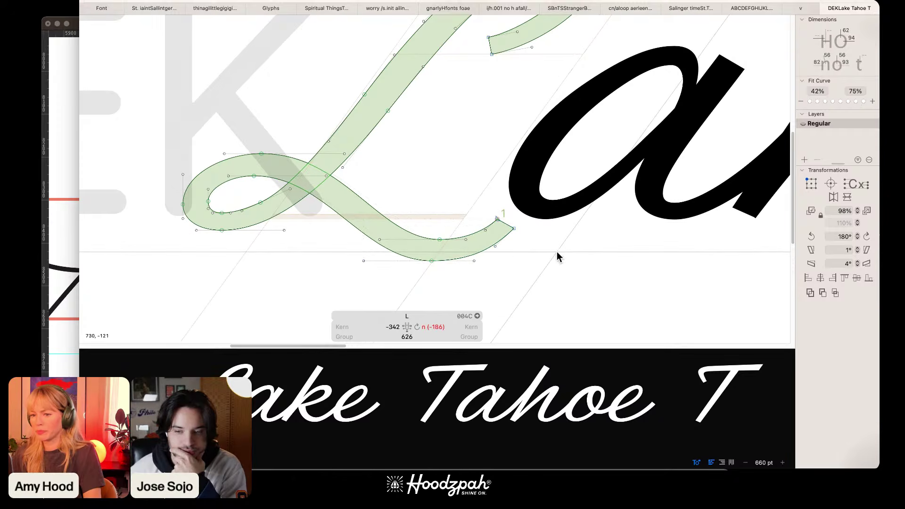
Step: Select the nodes of the L's lower-left loop and move them by x -18, y -27
{"action": "left_click_drag", "start_coordinate": [182, 131], "coordinate": [320, 262]}
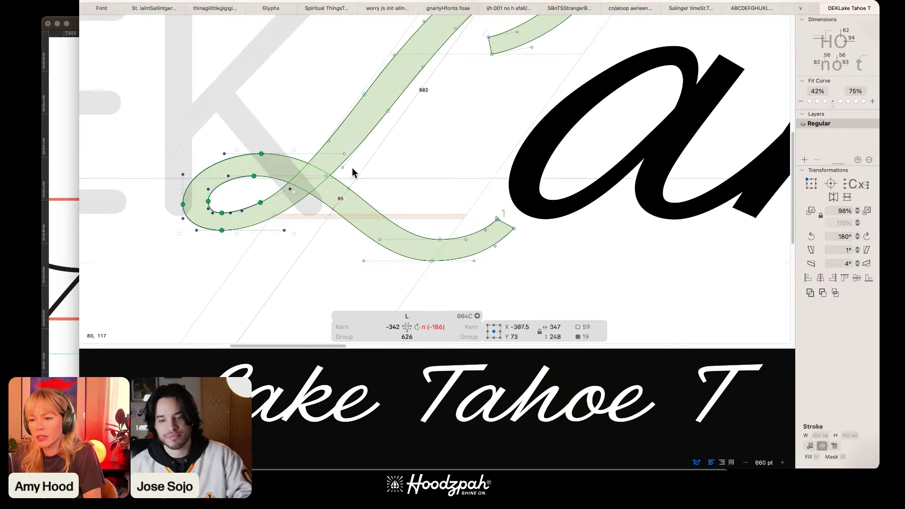
{"action": "left_click_drag", "start_coordinate": [261, 156], "coordinate": [256, 165]}
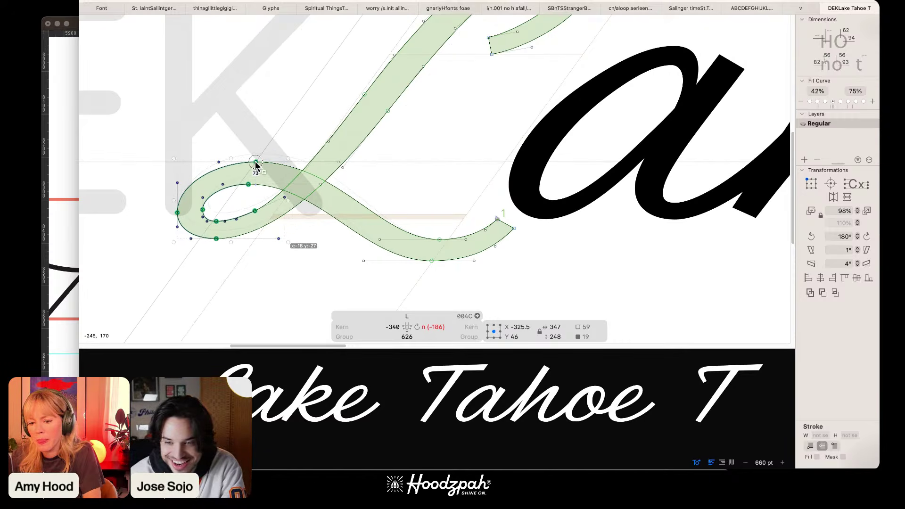
{"action": "left_click", "coordinate": [435, 135]}
{"action": "key", "text": "super+minus"}
{"action": "key", "text": "super+minus"}
{"action": "key", "text": "super+minus"}
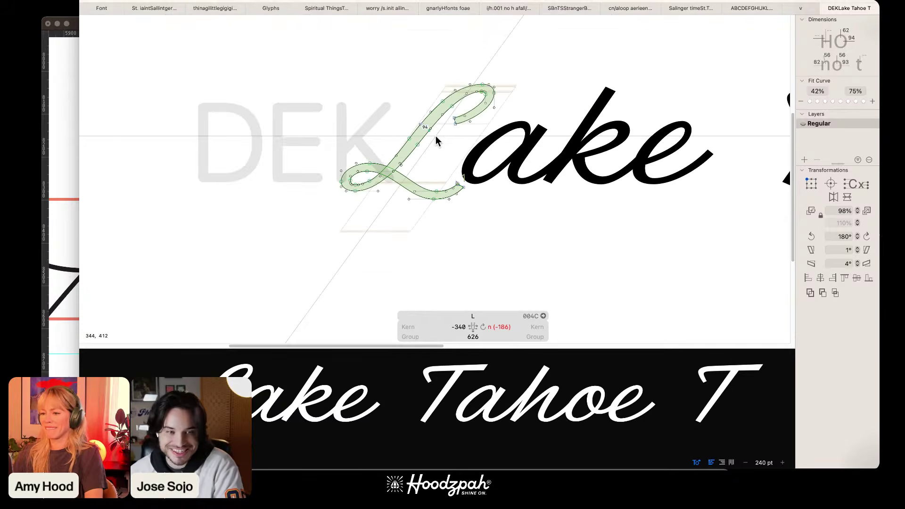
Step: Shift the end segment of the L's exit stroke slightly down and to the left, and adjust the curve handle on its underside
{"action": "scroll", "coordinate": [435, 136], "scroll_direction": "up", "scroll_amount": 7}
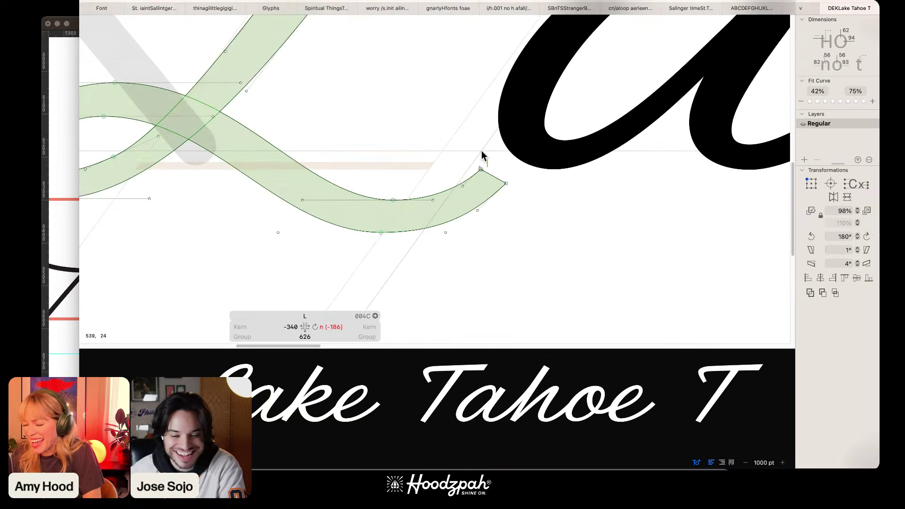
{"action": "scroll", "coordinate": [482, 154], "scroll_direction": "up", "scroll_amount": 2}
{"action": "left_click", "coordinate": [521, 184]}
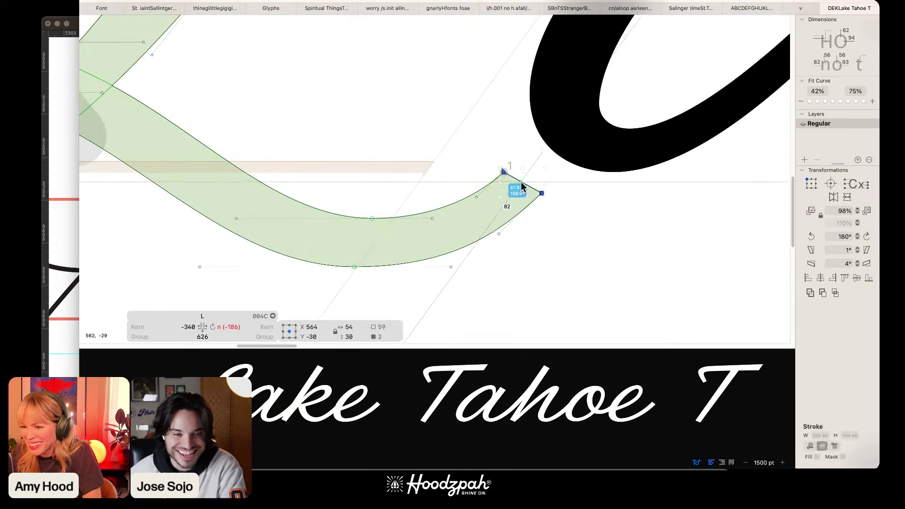
{"action": "mouse_move", "coordinate": [520, 184]}
{"action": "left_mouse_down"}
{"action": "mouse_move", "coordinate": [495, 200]}
{"action": "mouse_move", "coordinate": [508, 193]}
{"action": "left_mouse_up"}
{"action": "left_click_drag", "start_coordinate": [510, 244], "coordinate": [483, 229]}
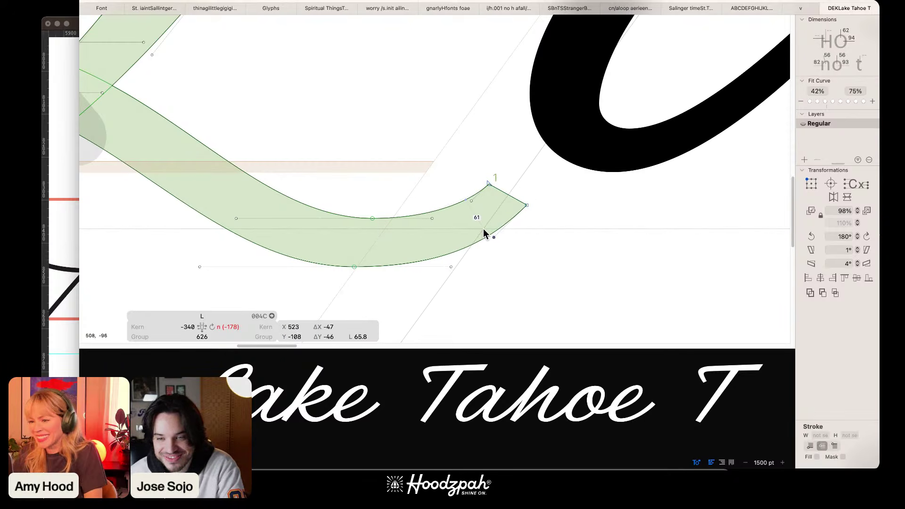
Step: Update the L's right sidebearing in the sample text so it matches its linked n metric
{"action": "scroll", "coordinate": [483, 233], "scroll_direction": "down", "scroll_amount": 10}
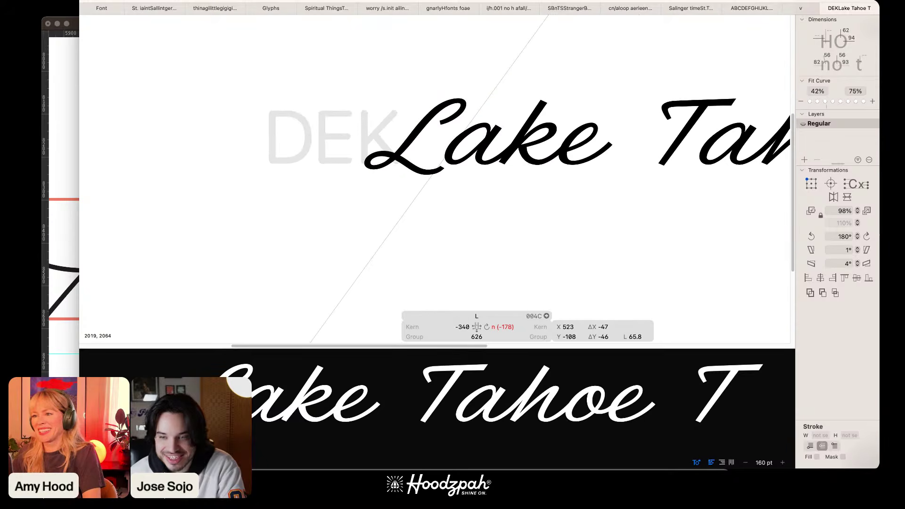
{"action": "key", "text": "t"}
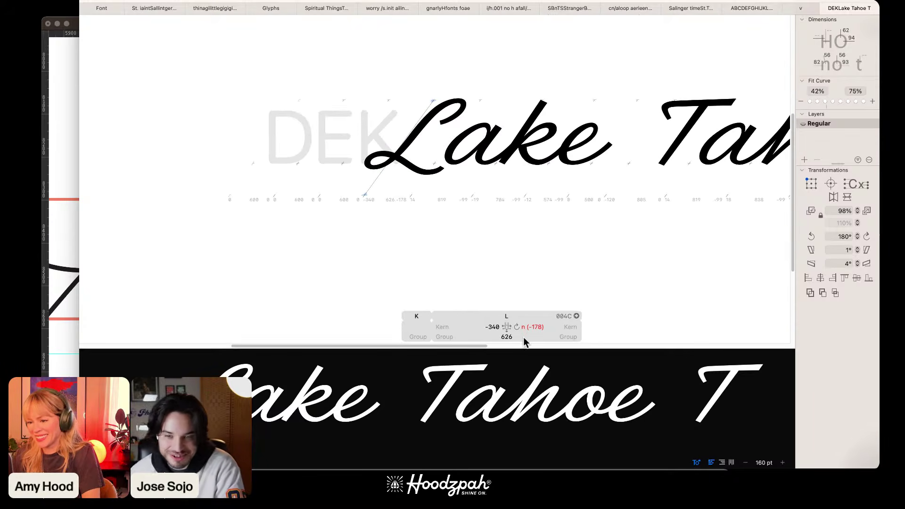
{"action": "left_click", "coordinate": [516, 327]}
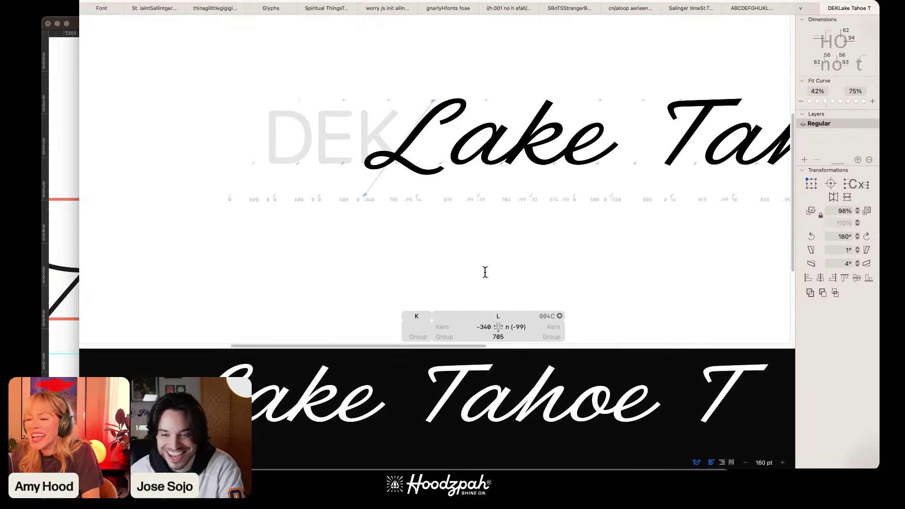
Step: Inspect the right sidebearing formulas of the a and the L without changing them
{"action": "left_click", "coordinate": [438, 155]}
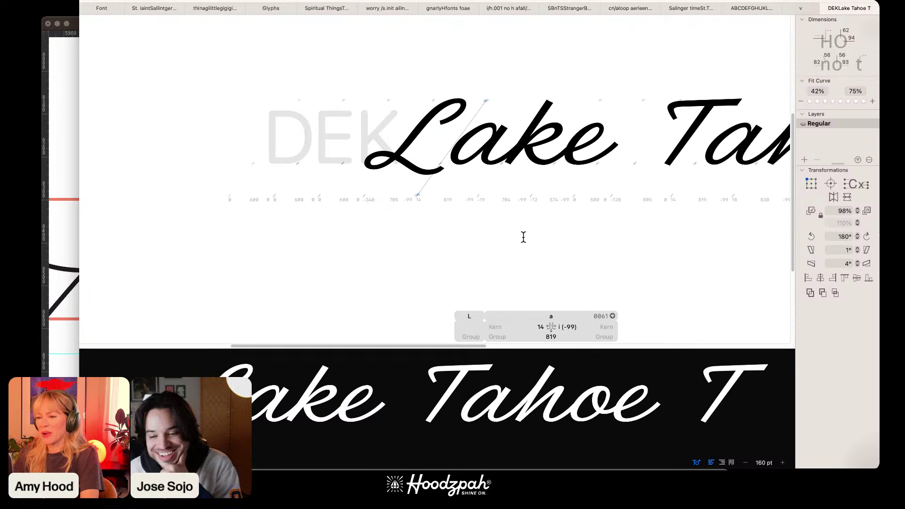
{"action": "left_click", "coordinate": [568, 327]}
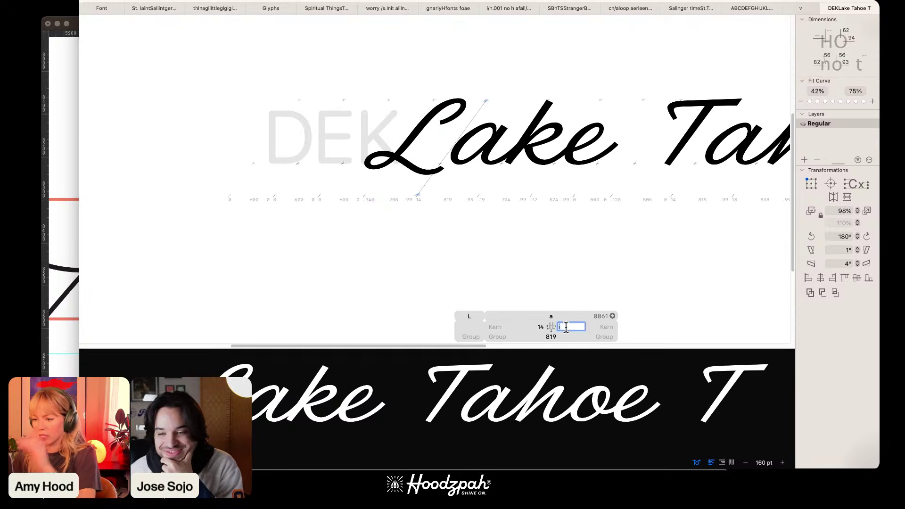
{"action": "left_click", "coordinate": [408, 140]}
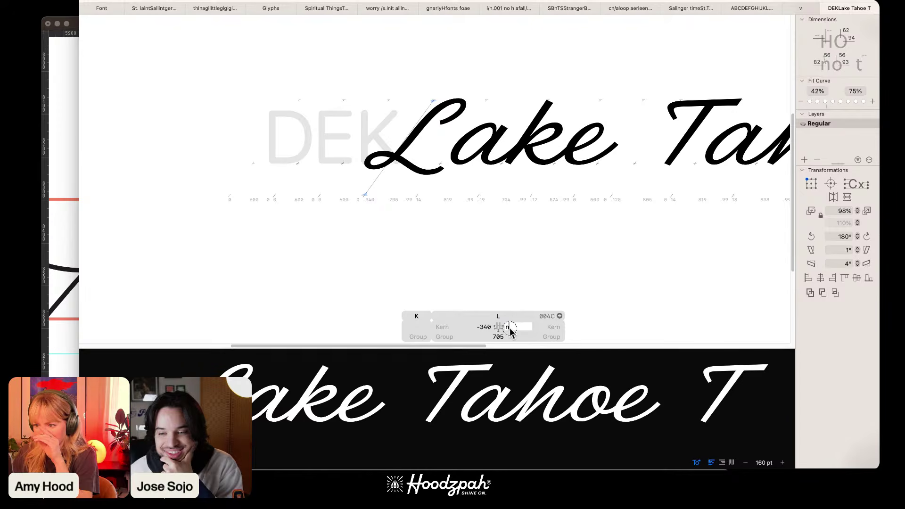
{"action": "left_click", "coordinate": [497, 184]}
{"action": "left_click", "coordinate": [392, 130]}
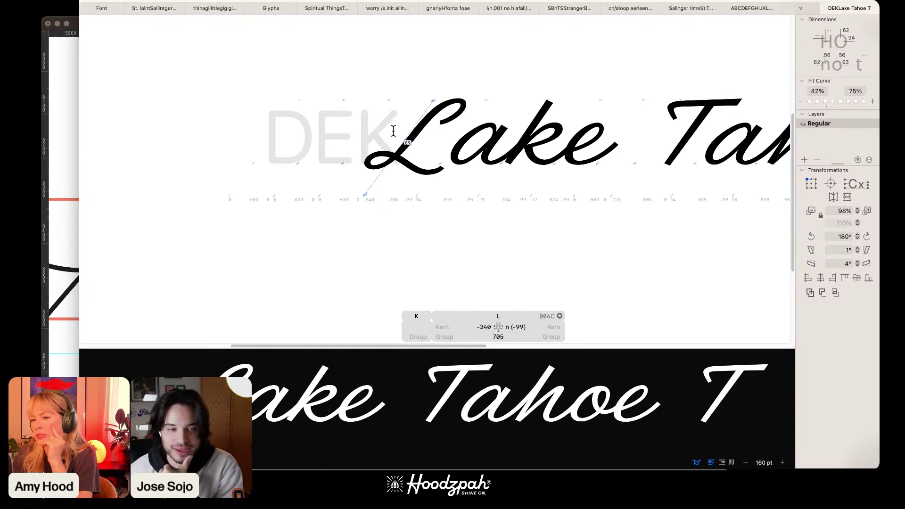
Step: Insert the word "South" and a space before "Lake" in the sample text
{"action": "key", "text": "super+minus"}
{"action": "key", "text": "super+plus"}
{"action": "key", "text": "super+plus"}
{"action": "key", "text": "super+plus"}
{"action": "key", "text": "super+plus"}
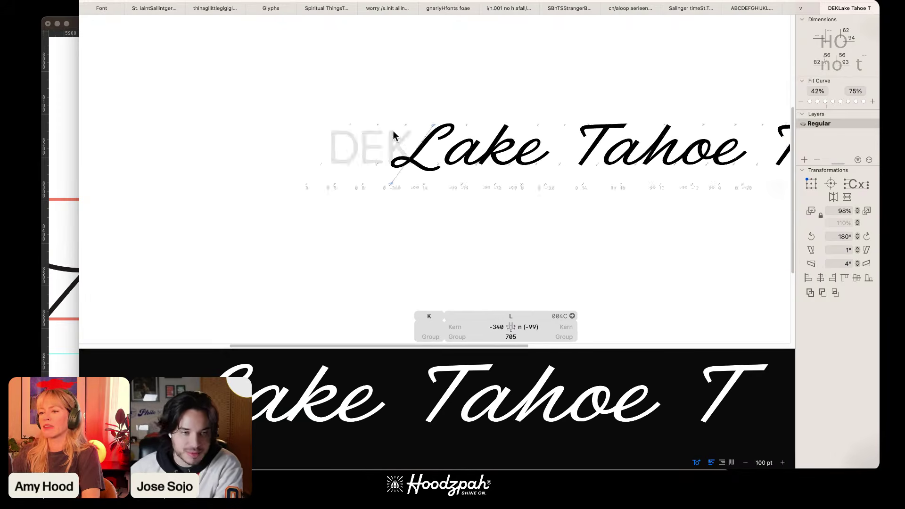
{"action": "double_click", "coordinate": [386, 126]}
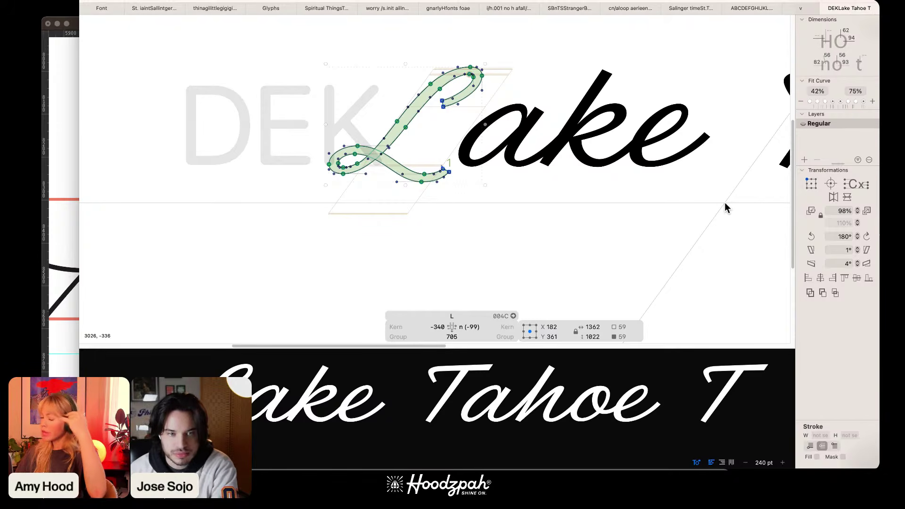
{"action": "type", "text": "tt"}
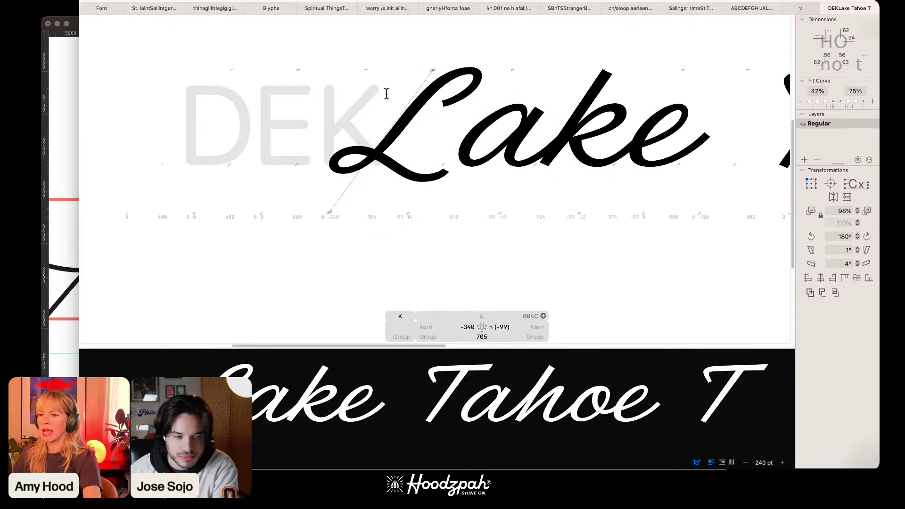
{"action": "type", "text": "S"}
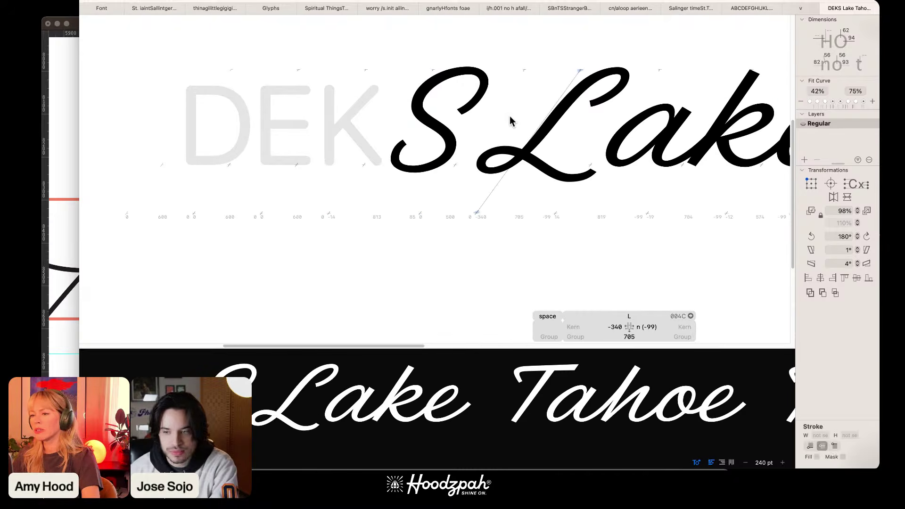
{"action": "key", "text": "Left"}
{"action": "type", "text": "outh"}
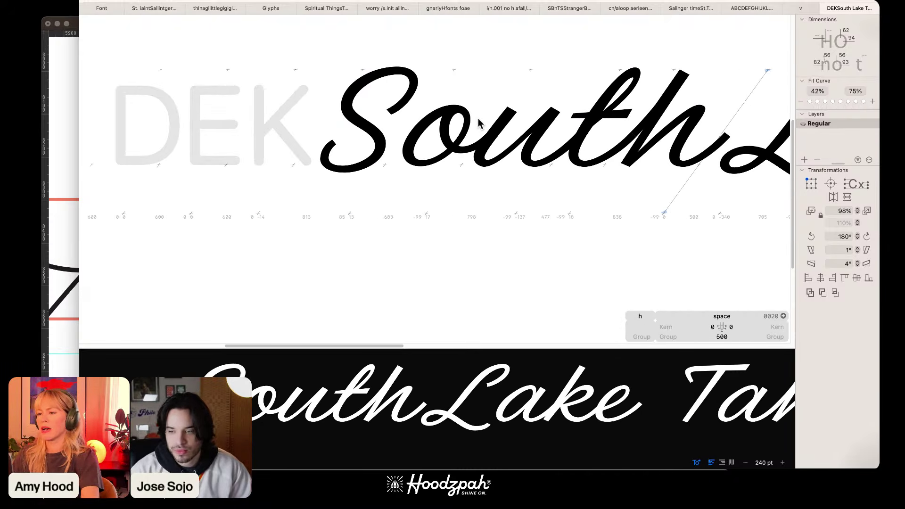
Step: Try an additional space between "South" and "Lake" in the sample text
{"action": "key", "text": "super+minus"}
{"action": "key", "text": "super+minus"}
{"action": "key", "text": "super+space"}
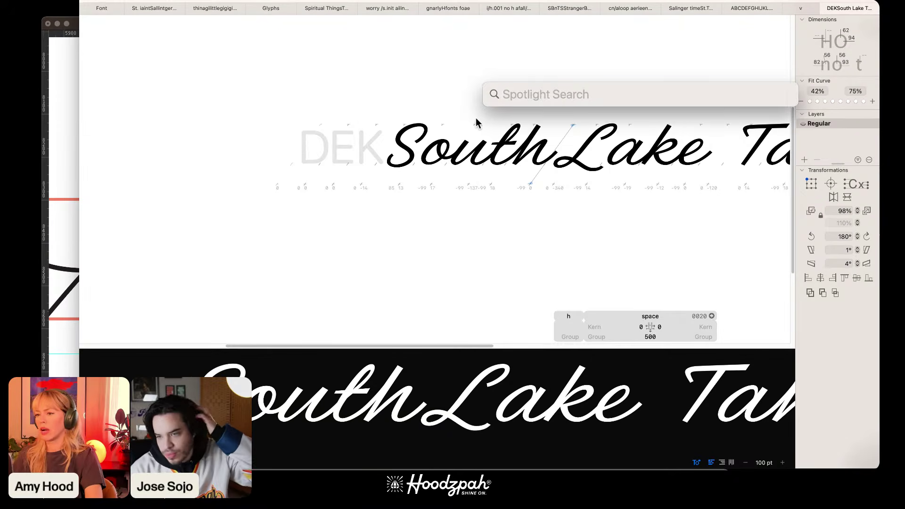
{"action": "left_click", "coordinate": [489, 269]}
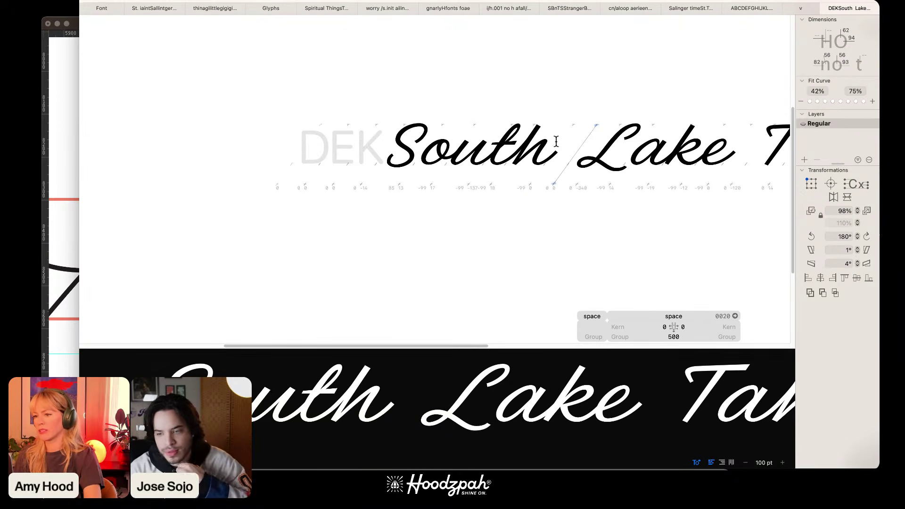
{"action": "left_click", "coordinate": [596, 146]}
{"action": "key", "text": "BackSpace"}
Step: Open the L for editing with all its nodes selected and slant it backward by 1° five times
{"action": "key", "text": "Escape"}
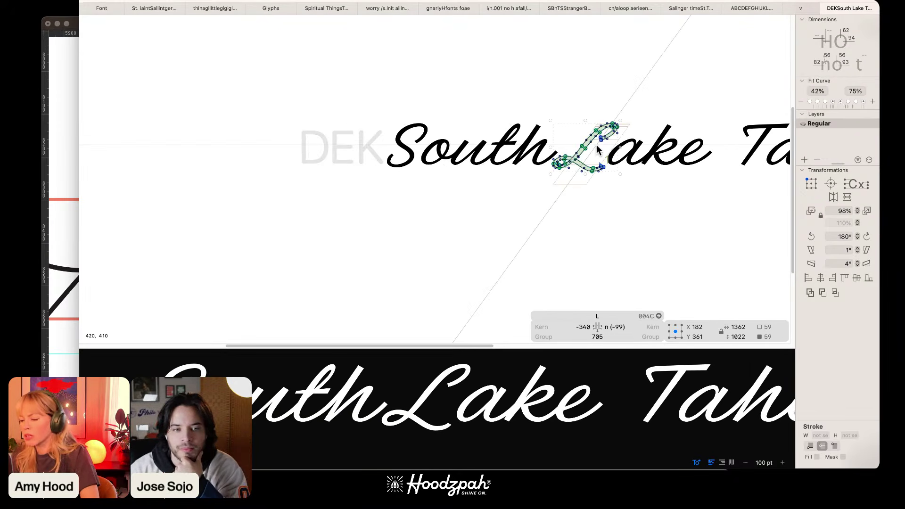
{"action": "key", "text": "super+plus"}
{"action": "left_click_drag", "start_coordinate": [648, 212], "coordinate": [347, 226]}
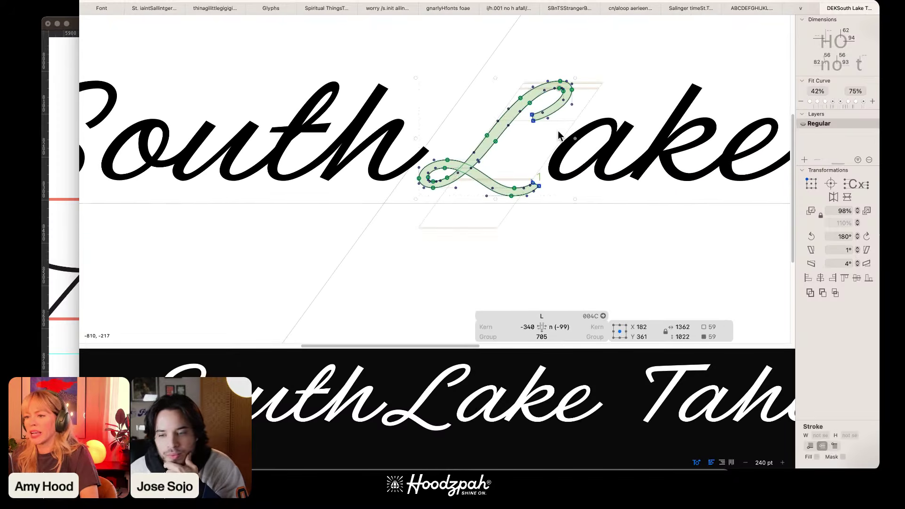
{"action": "key", "text": "super+plus"}
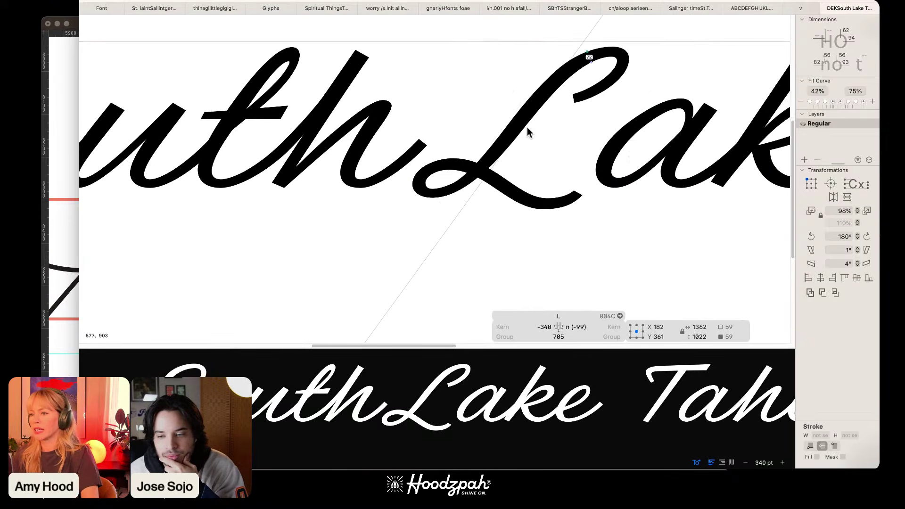
{"action": "left_click_drag", "start_coordinate": [527, 130], "coordinate": [379, 175]}
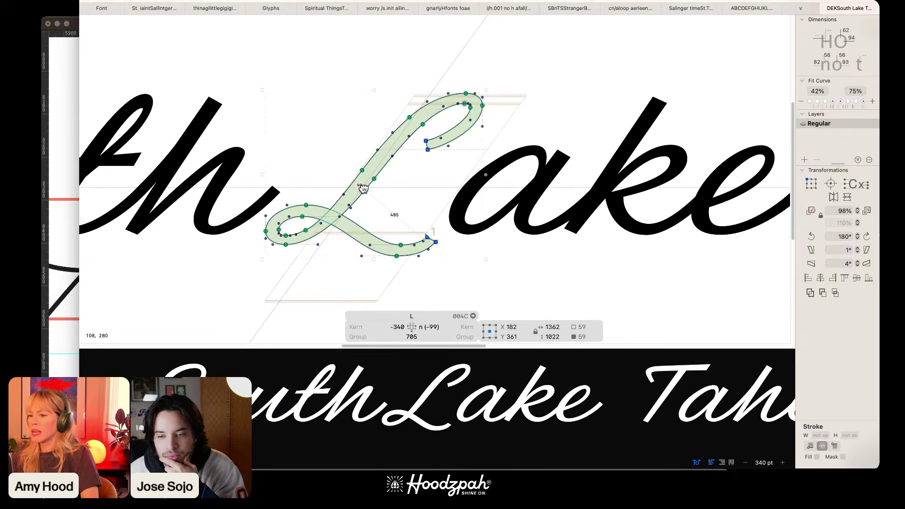
{"action": "left_click", "coordinate": [810, 251]}
{"action": "left_click", "coordinate": [810, 253]}
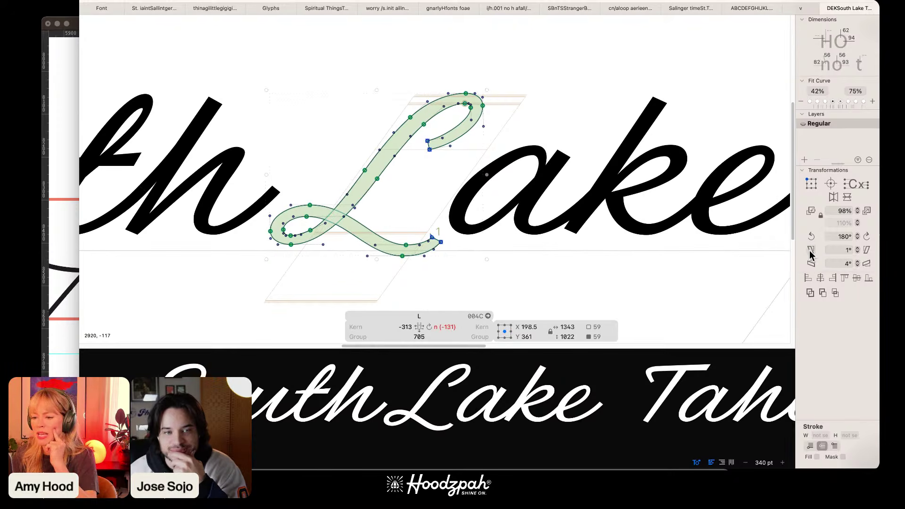
{"action": "left_click", "coordinate": [810, 252]}
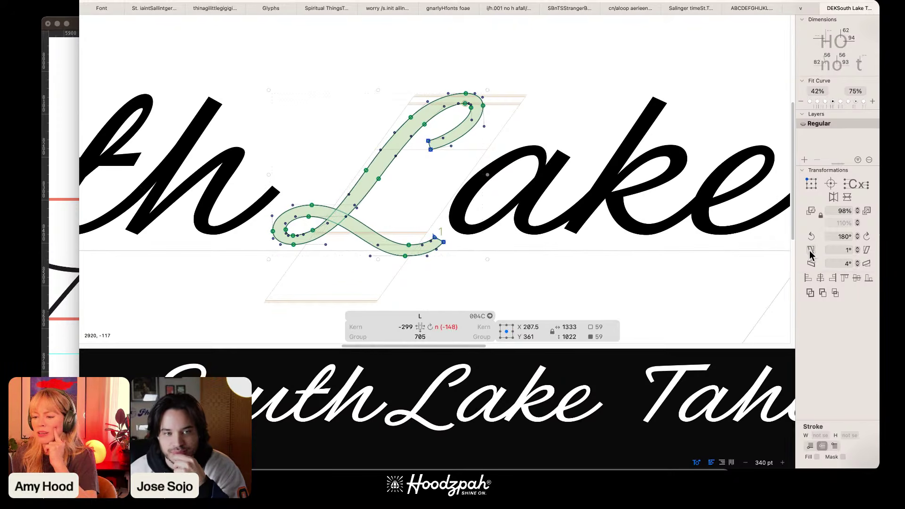
{"action": "left_click", "coordinate": [810, 253]}
{"action": "left_click", "coordinate": [811, 253]}
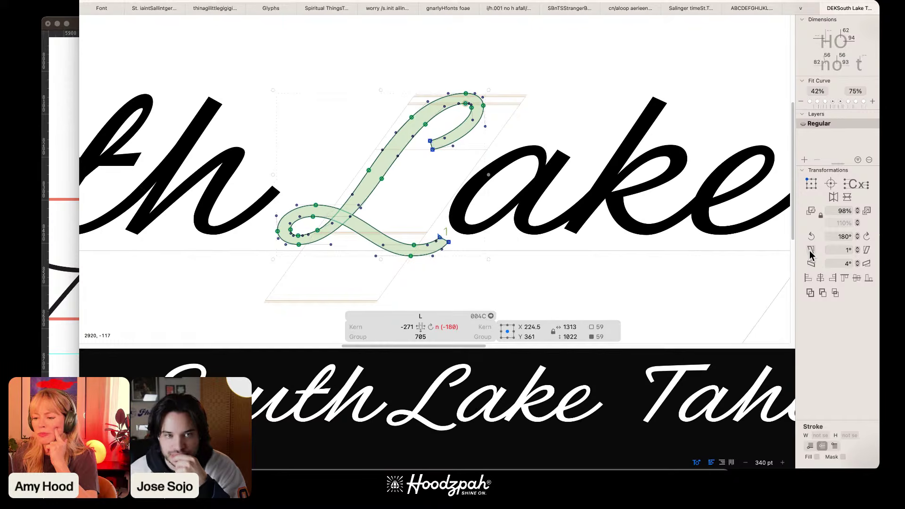
Step: Compare the L's slant and its spacing to the a with the neighbouring letters in the sample text at different magnifications
{"action": "left_click", "coordinate": [493, 1]}
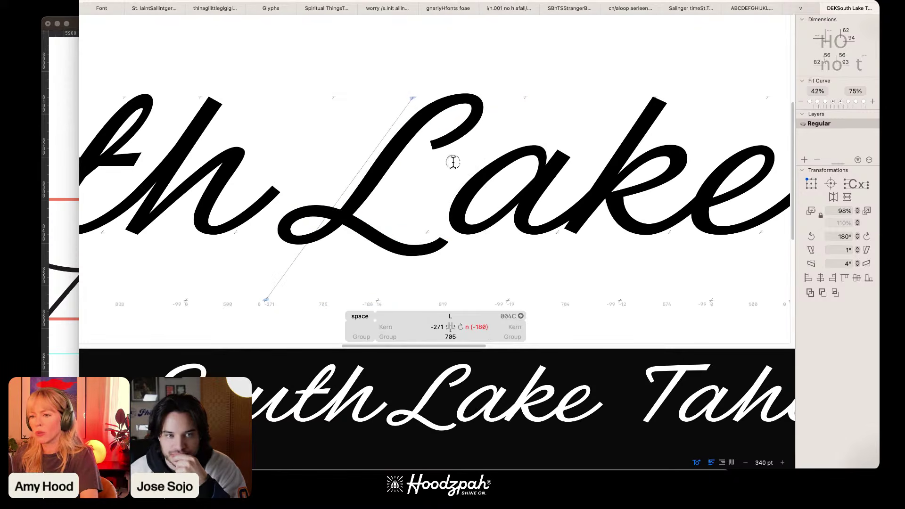
{"action": "left_click", "coordinate": [453, 162]}
{"action": "key", "text": "super+minus"}
{"action": "key", "text": "super+minus"}
{"action": "key", "text": "super+minus"}
{"action": "key", "text": "super+plus"}
{"action": "key", "text": "super+plus"}
{"action": "key", "text": "super+plus"}
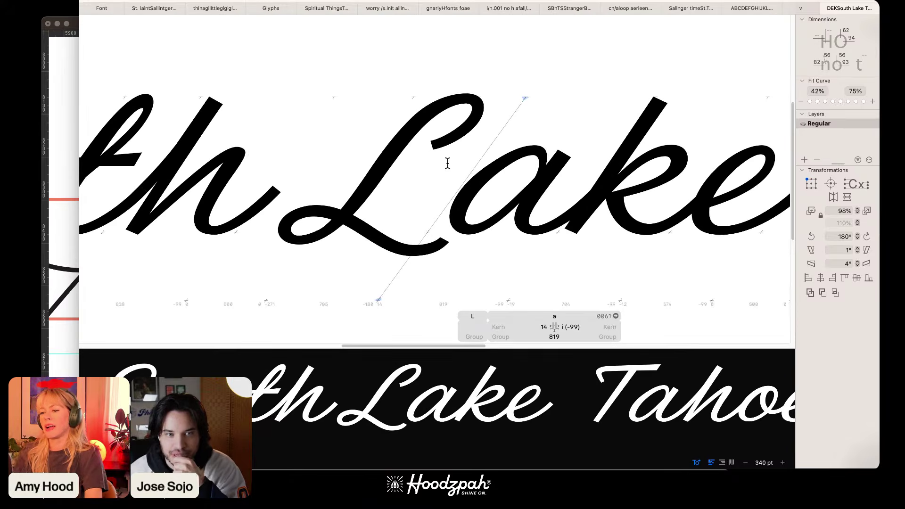
Step: Refresh the slanted L's right sidebearing from its n metrics link
{"action": "left_click", "coordinate": [413, 145]}
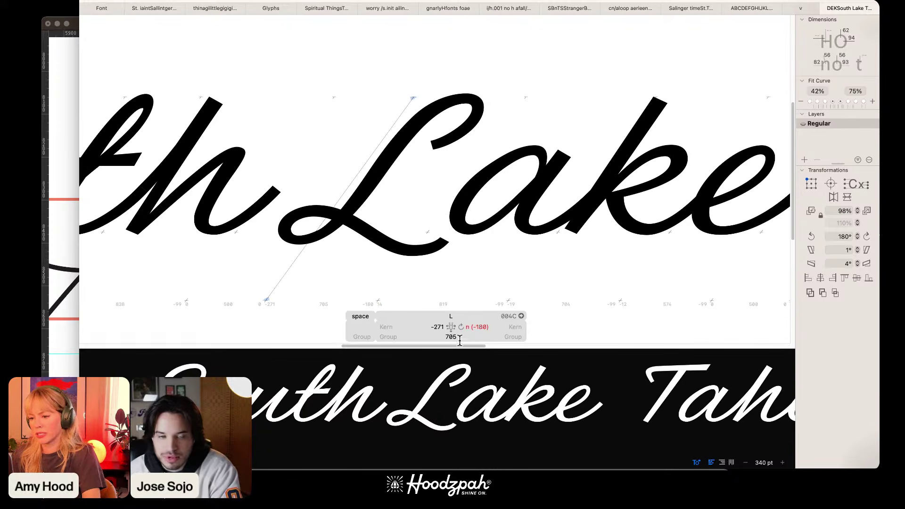
{"action": "left_click", "coordinate": [461, 326]}
{"action": "left_click", "coordinate": [443, 169]}
{"action": "left_click", "coordinate": [328, 152]}
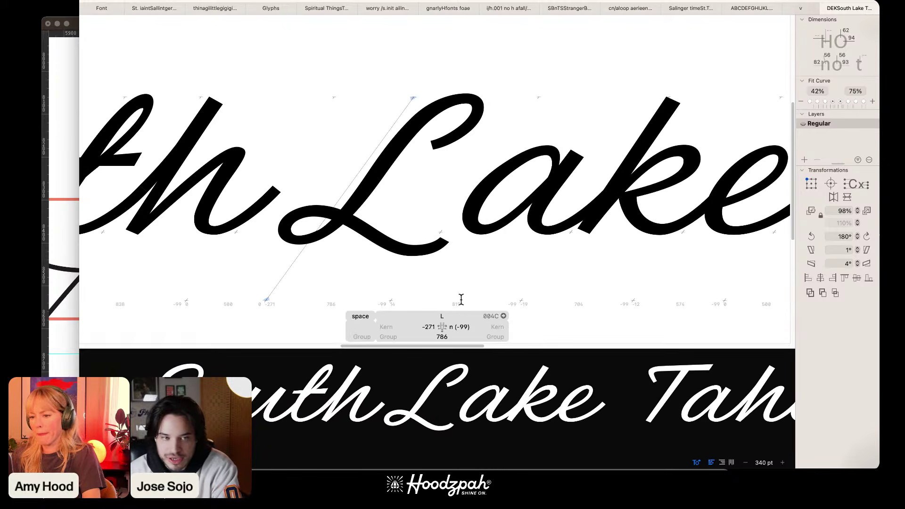
Step: Replace the L's linked right sidebearing with a fixed value of -120
{"action": "left_click", "coordinate": [462, 327]}
{"action": "type", "text": "n"}
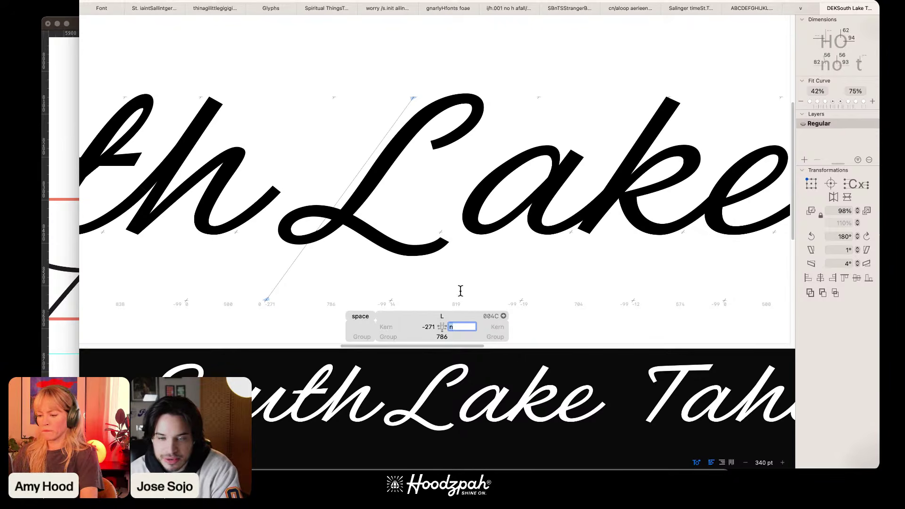
{"action": "type", "text": "120"}
{"action": "key", "text": "Return"}
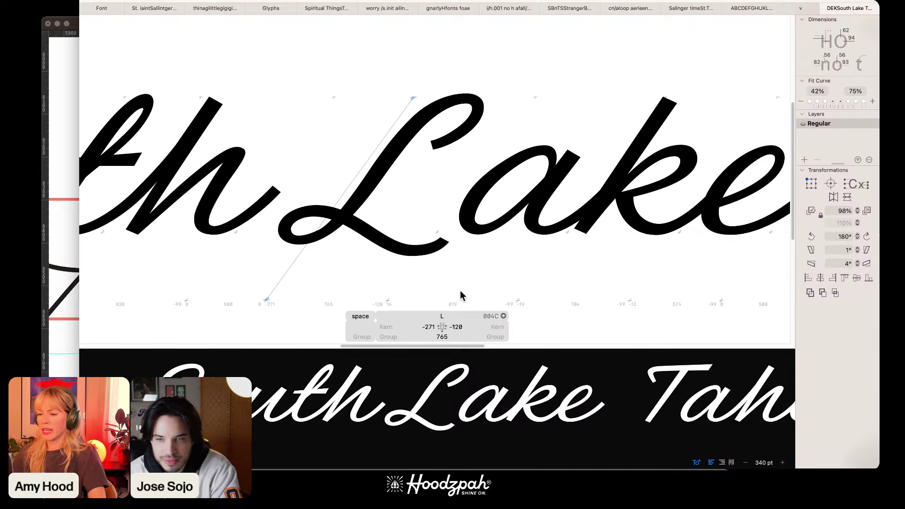
Step: Try a right sidebearing of -160 on the L and compare its spacing to the a at different magnifications
{"action": "left_click", "coordinate": [456, 322]}
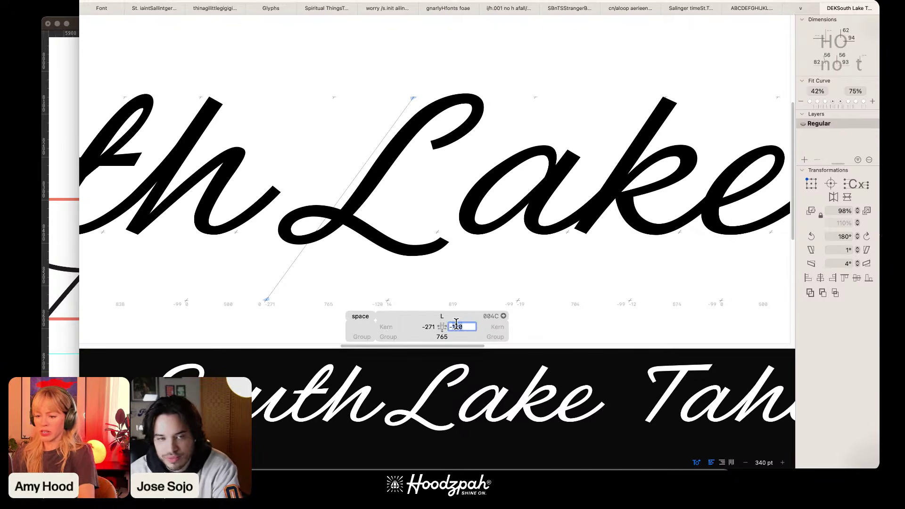
{"action": "type", "text": "-160"}
{"action": "key", "text": "Return"}
{"action": "key", "text": "super+plus"}
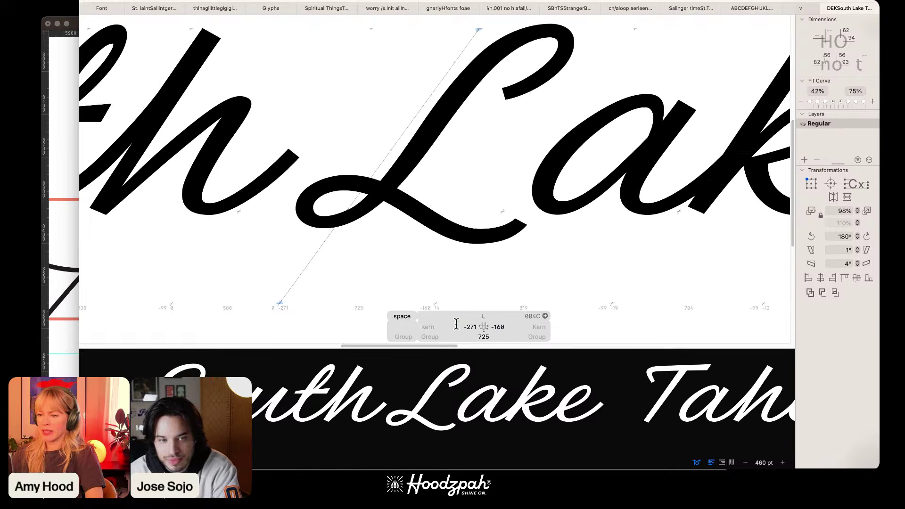
{"action": "key", "text": "super+minus"}
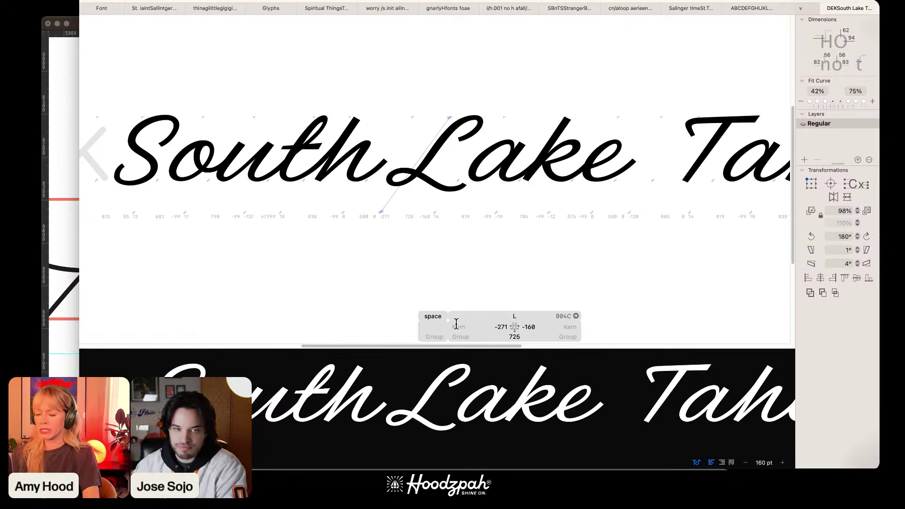
{"action": "key", "text": "super+equal"}
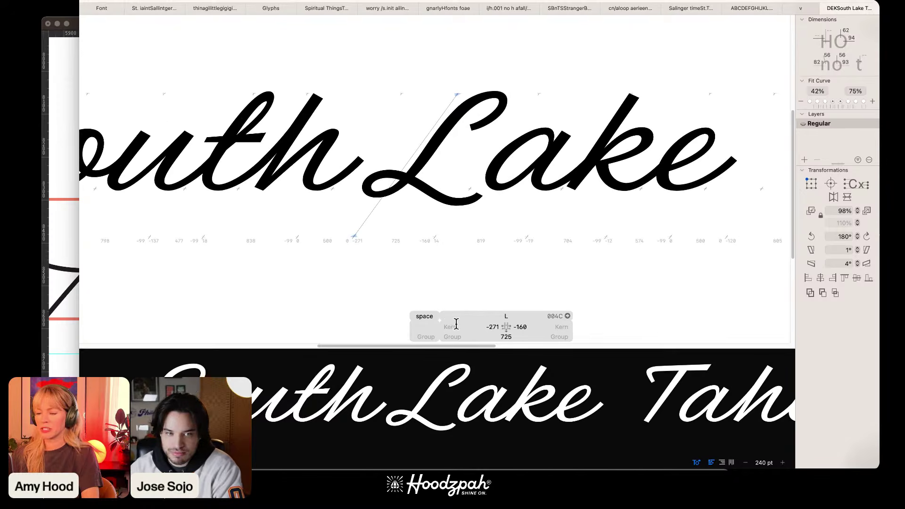
Step: Set the L's right sidebearing to -200 and check its spacing in the sample text at small and large sizes
{"action": "left_click", "coordinate": [500, 127]}
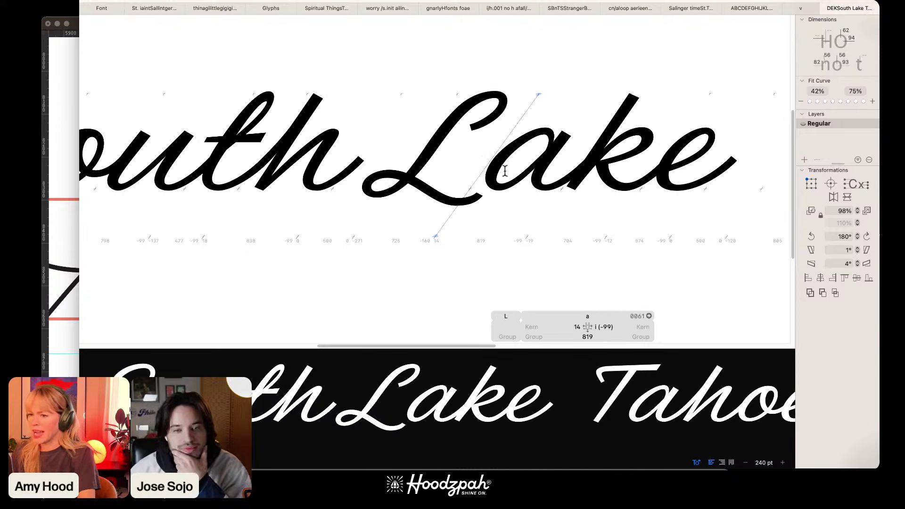
{"action": "left_click", "coordinate": [414, 107]}
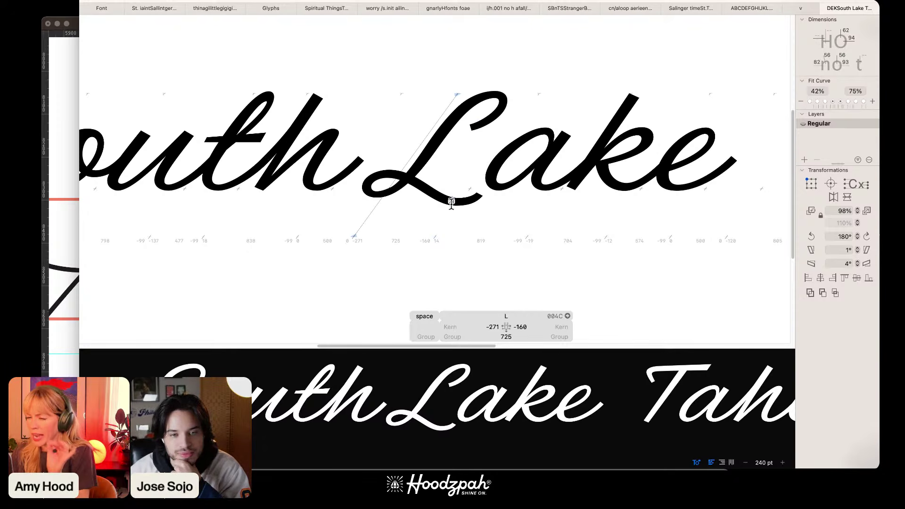
{"action": "left_click", "coordinate": [520, 326]}
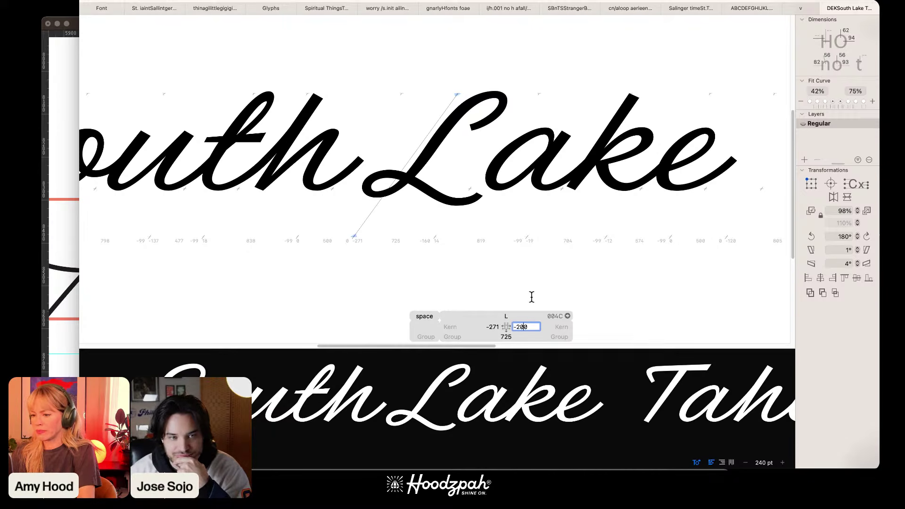
{"action": "key", "text": "Return"}
{"action": "key", "text": "super+minus"}
{"action": "key", "text": "super+minus"}
{"action": "key", "text": "super+minus"}
{"action": "key", "text": "super+minus"}
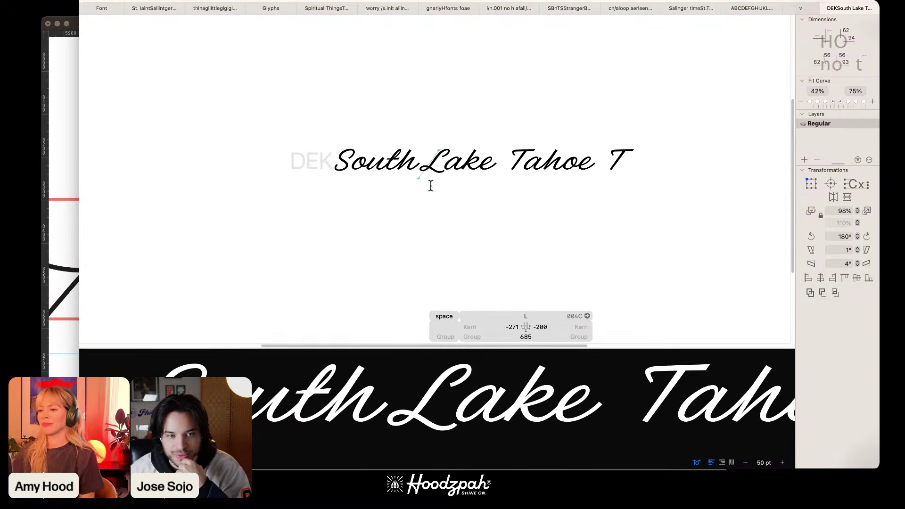
{"action": "scroll", "coordinate": [407, 137], "scroll_direction": "up", "scroll_amount": 5}
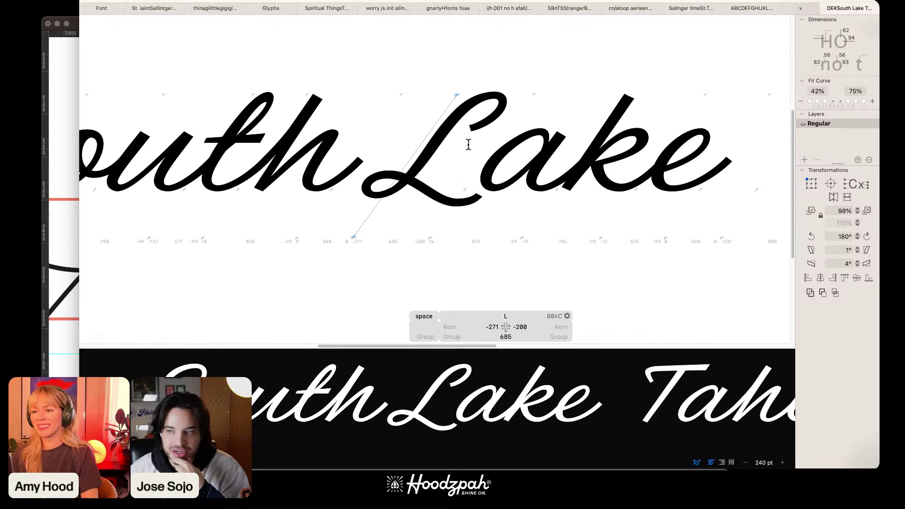
Step: Open the L for editing, select all its nodes and apply Add Extremes to the outline
{"action": "double_click", "coordinate": [527, 89]}
{"action": "key", "text": "super+plus"}
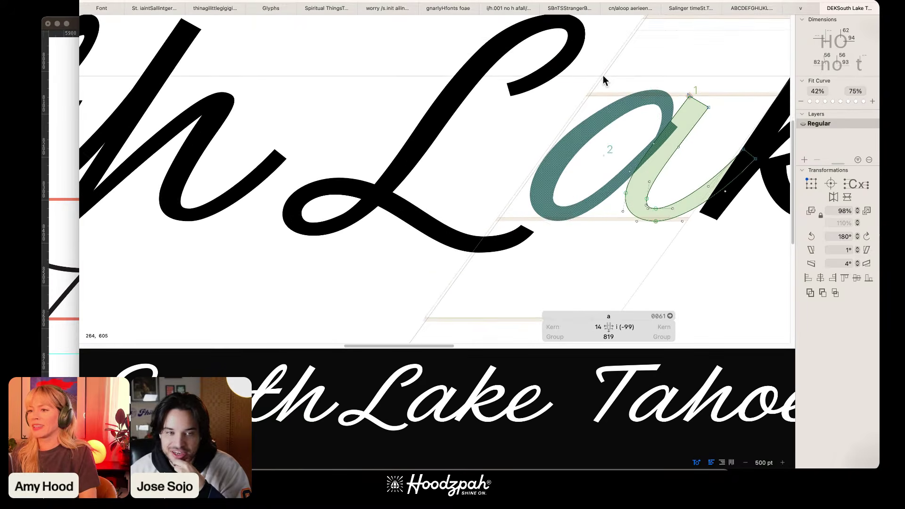
{"action": "double_click", "coordinate": [471, 63]}
{"action": "left_click_drag", "start_coordinate": [492, 99], "coordinate": [363, 231]}
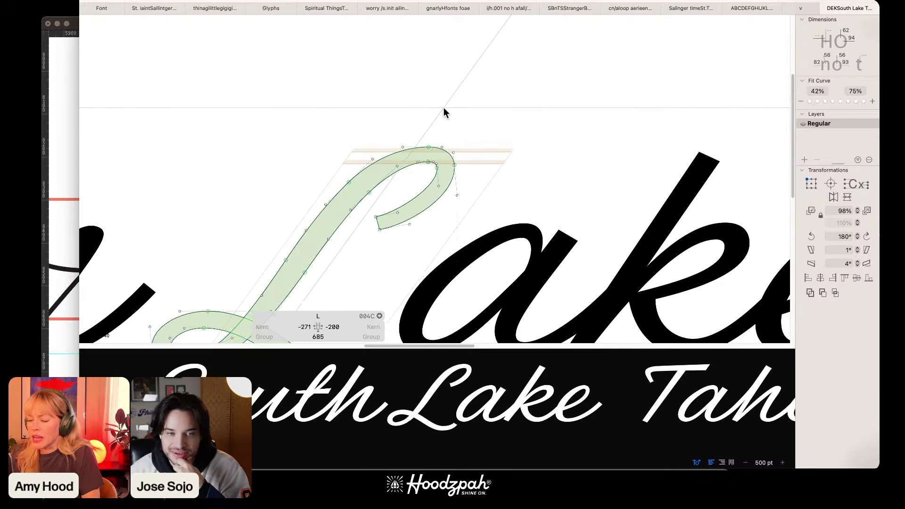
{"action": "key", "text": "super+plus"}
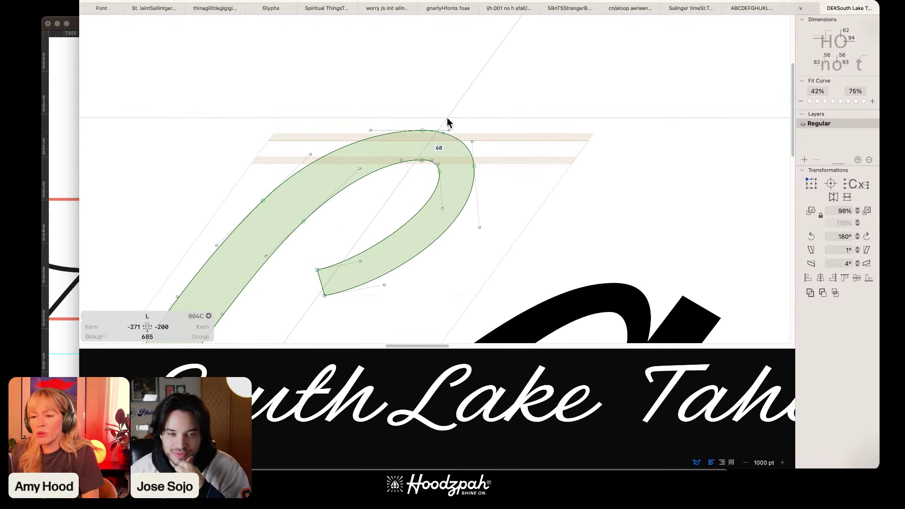
{"action": "key", "text": "super+a"}
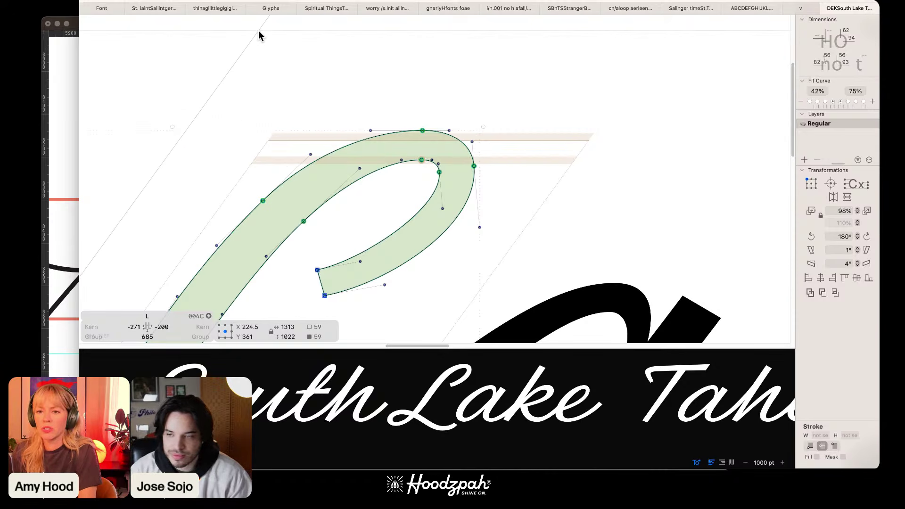
{"action": "left_click", "coordinate": [191, 0]}
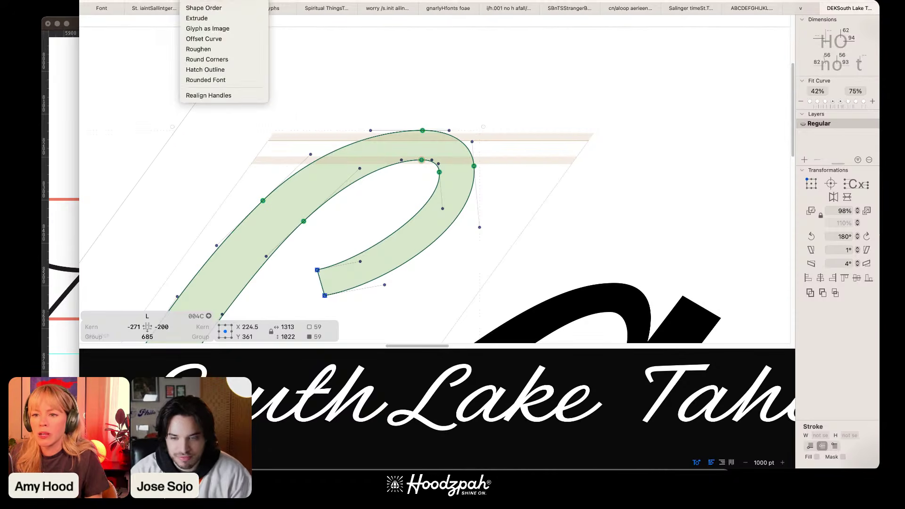
{"action": "mouse_move", "coordinate": [168, 0]}
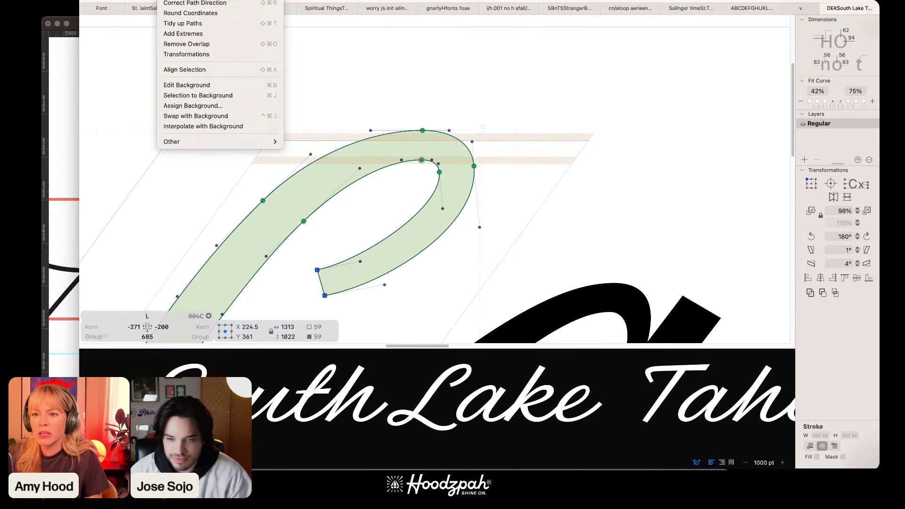
{"action": "left_click", "coordinate": [184, 33]}
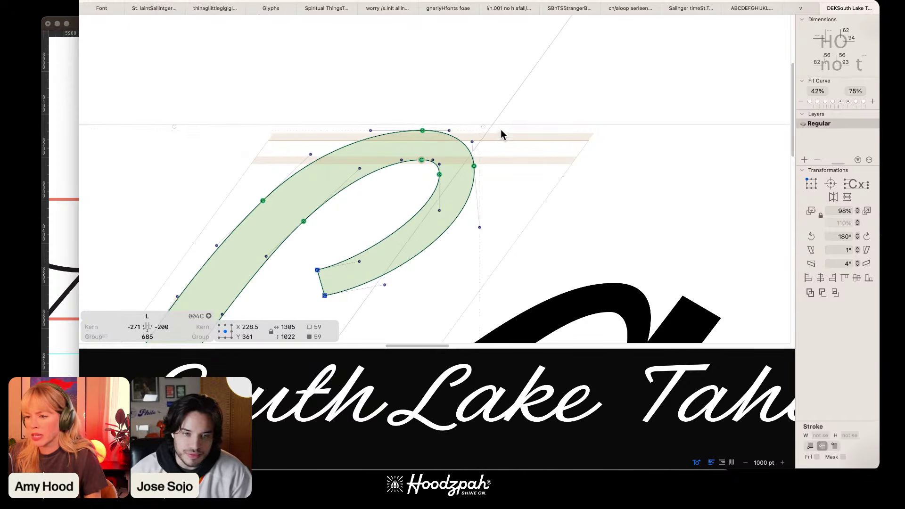
{"action": "left_click", "coordinate": [501, 129]}
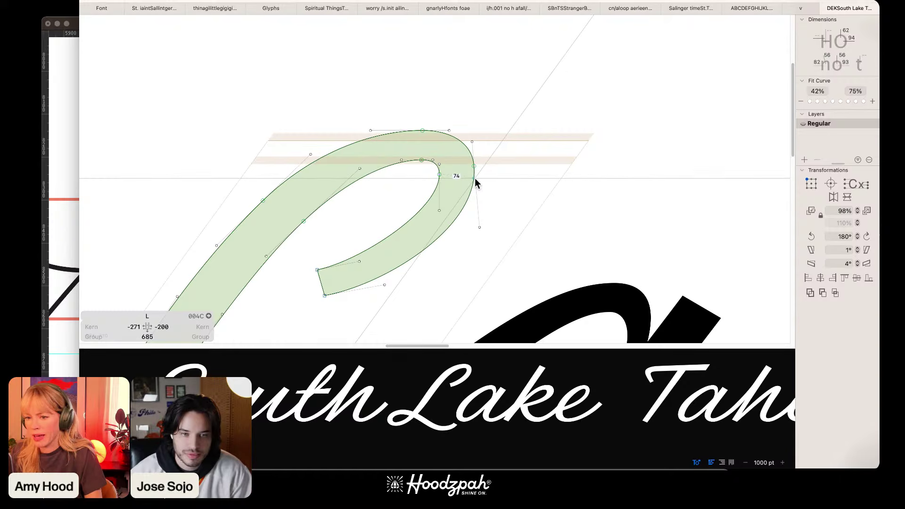
Step: Insert a node at X 869, Y 787 on the outer curve of the L's top loop and remove the old node just above it
{"action": "left_click", "coordinate": [473, 178]}
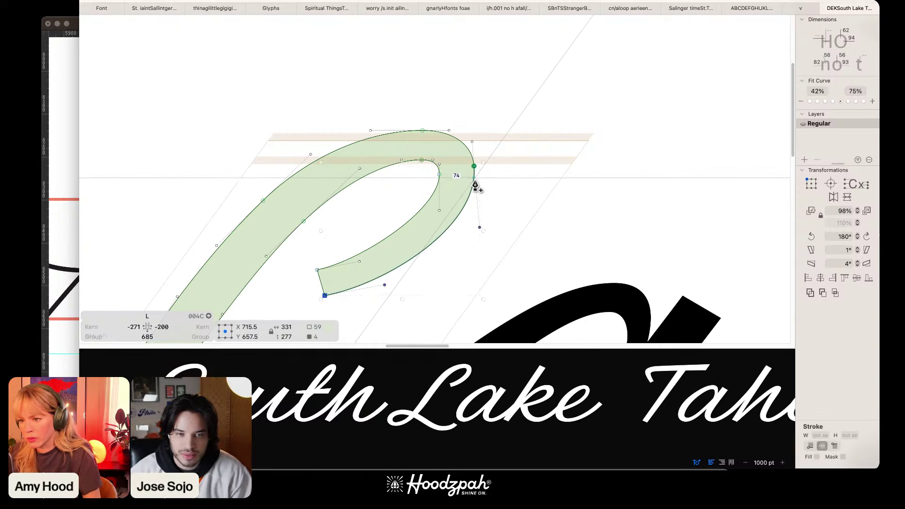
{"action": "left_click", "coordinate": [474, 175], "text": "alt"}
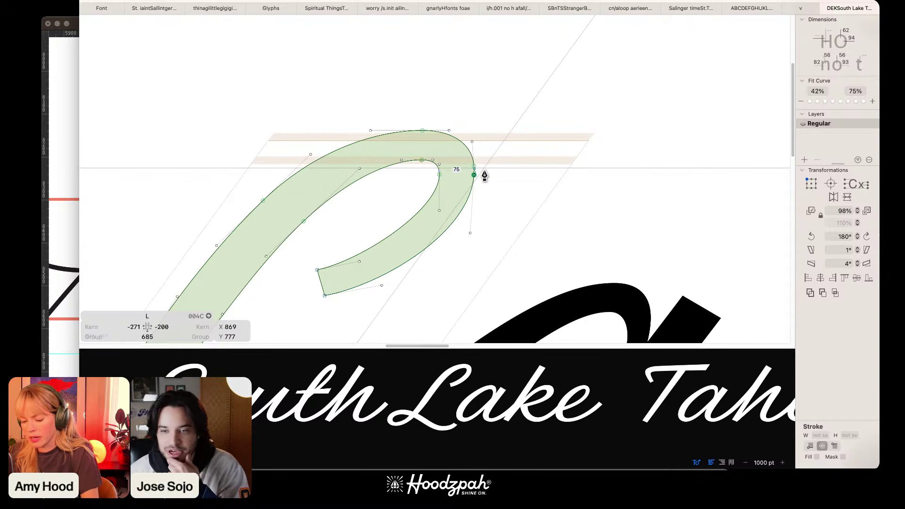
{"action": "key", "text": "super+plus"}
{"action": "key", "text": "super+plus"}
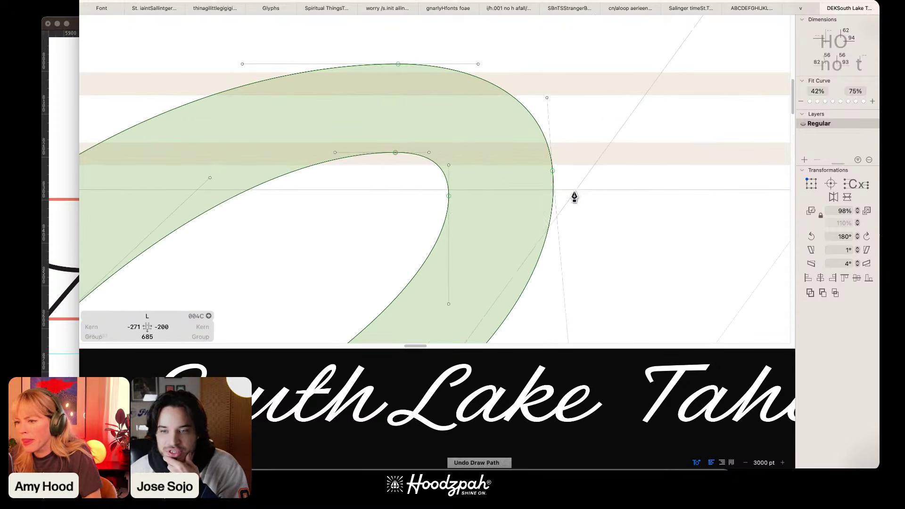
{"action": "left_click", "coordinate": [552, 184], "text": "alt"}
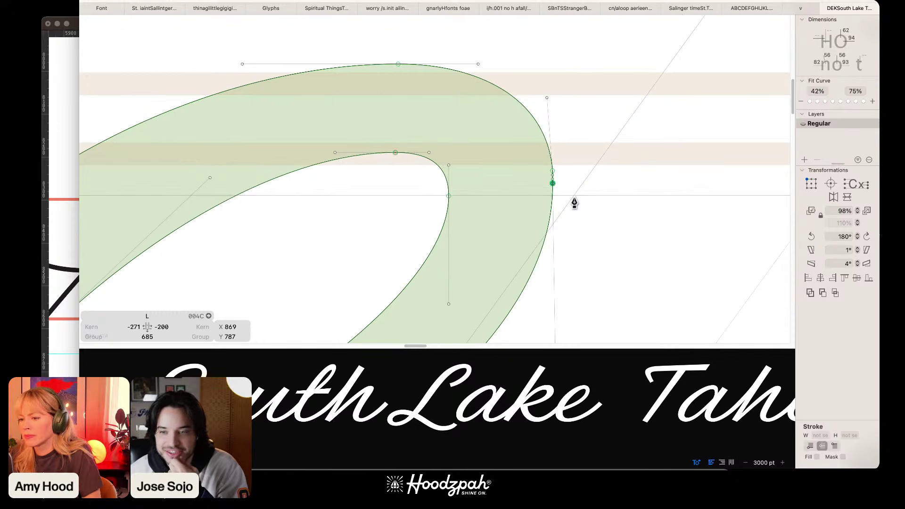
{"action": "left_click_drag", "start_coordinate": [552, 183], "coordinate": [552, 171]}
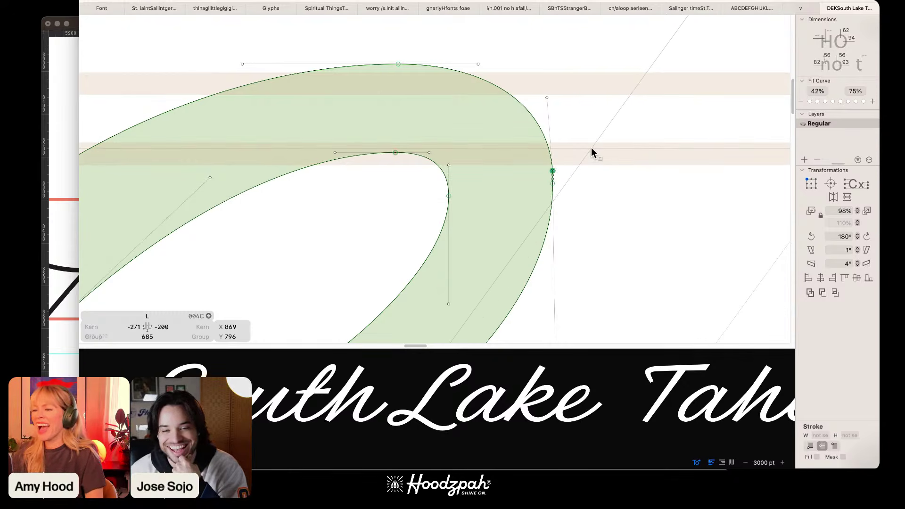
{"action": "key", "text": "super+z"}
{"action": "key", "text": "super+z"}
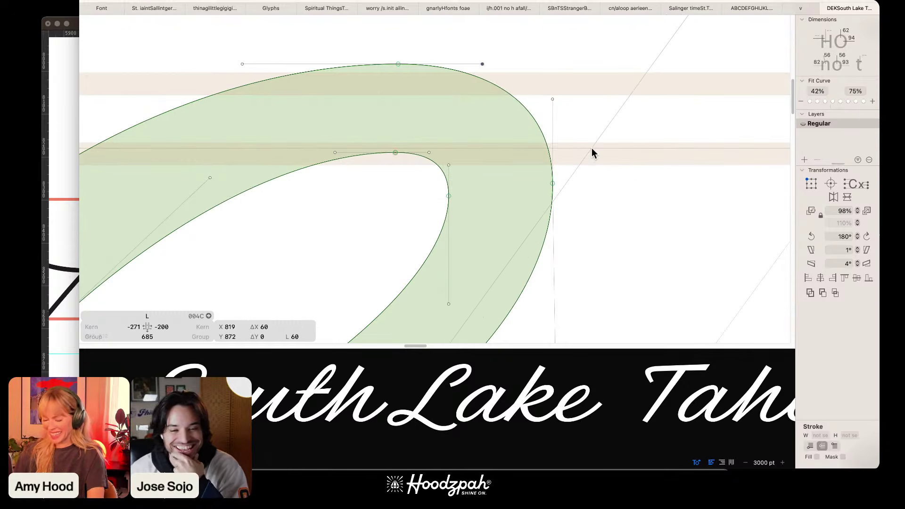
Step: Preview the L as a filled shape and compare its top loop and spacing with the neighbouring letters
{"action": "key", "text": "super+minus"}
{"action": "key", "text": "super+minus"}
{"action": "key", "text": "super+minus"}
{"action": "key", "text": "space"}
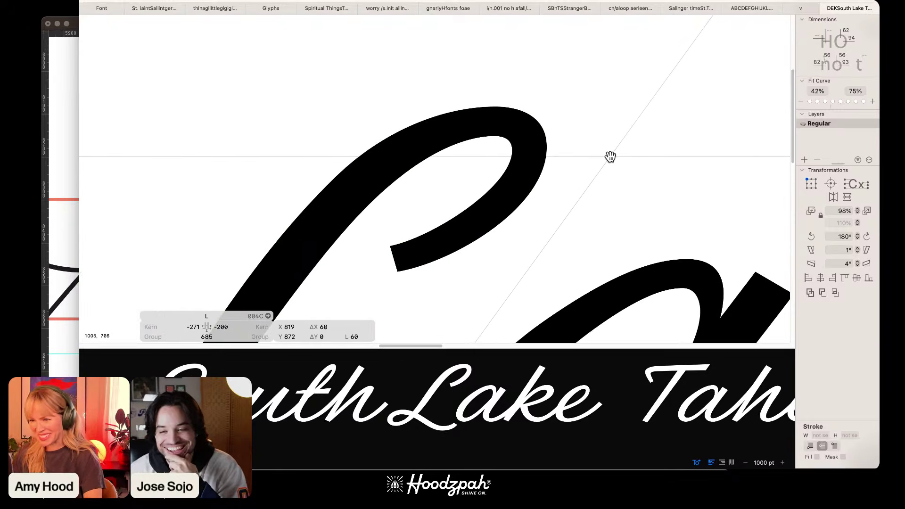
{"action": "scroll", "coordinate": [608, 157], "scroll_direction": "down", "scroll_amount": 3}
{"action": "left_click_drag", "start_coordinate": [563, 185], "coordinate": [605, 158]}
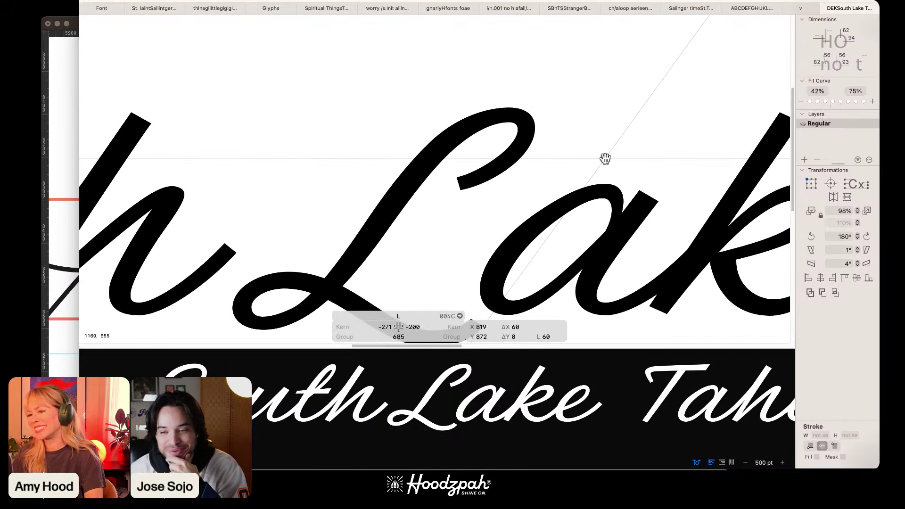
{"action": "key", "text": "space"}
{"action": "left_click_drag", "start_coordinate": [549, 183], "coordinate": [593, 125]}
{"action": "left_click_drag", "start_coordinate": [478, 202], "coordinate": [484, 155]}
{"action": "scroll", "coordinate": [487, 183], "scroll_direction": "up", "scroll_amount": 2}
{"action": "key", "text": "space"}
{"action": "scroll", "coordinate": [490, 204], "scroll_direction": "down", "scroll_amount": 5}
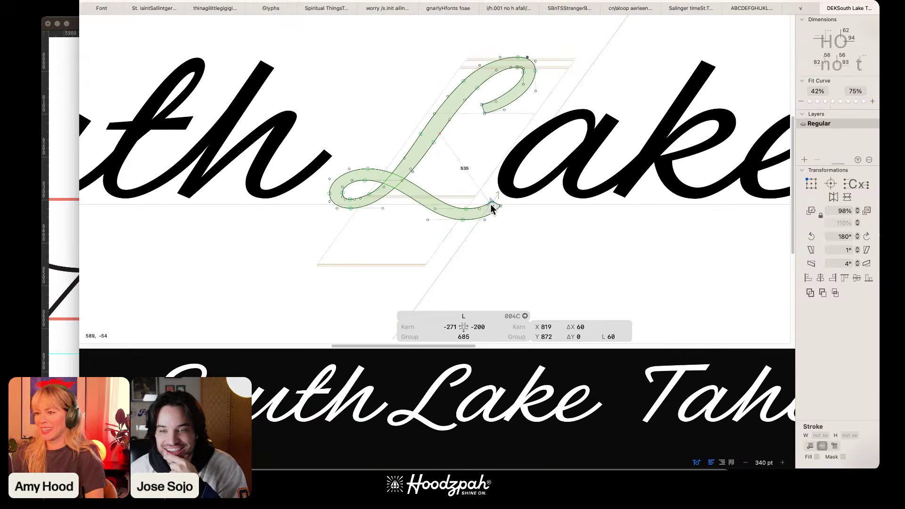
{"action": "key", "text": "space"}
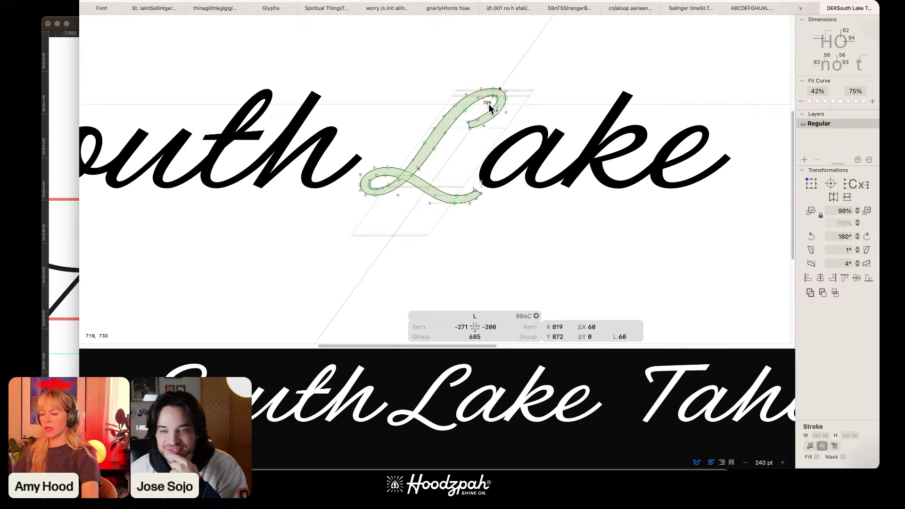
Step: Select the nodes of the L's top loop through its terminal and shift them 16 units left
{"action": "key", "text": "super+plus"}
{"action": "key", "text": "super+plus"}
{"action": "key", "text": "super+plus"}
{"action": "key", "text": "space"}
{"action": "left_click_drag", "start_coordinate": [458, 145], "coordinate": [315, 321]}
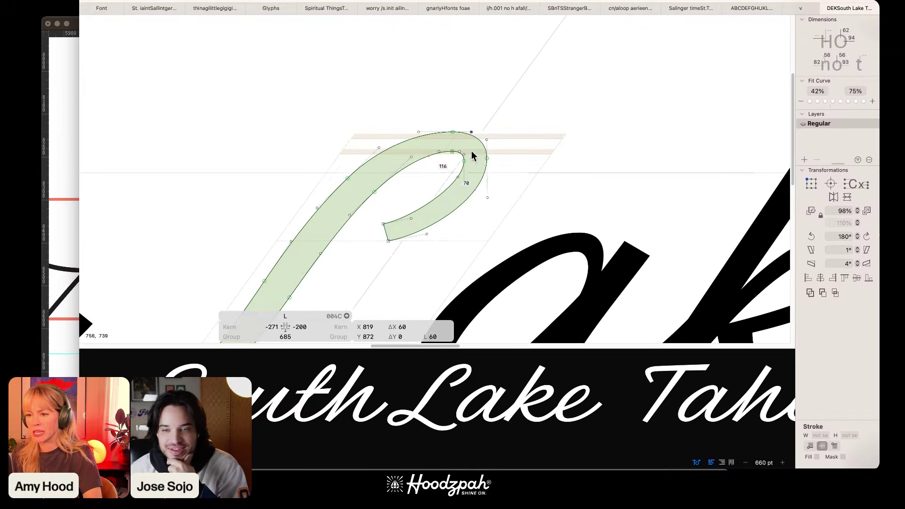
{"action": "left_click", "coordinate": [422, 169]}
{"action": "left_click_drag", "start_coordinate": [522, 96], "coordinate": [378, 262]}
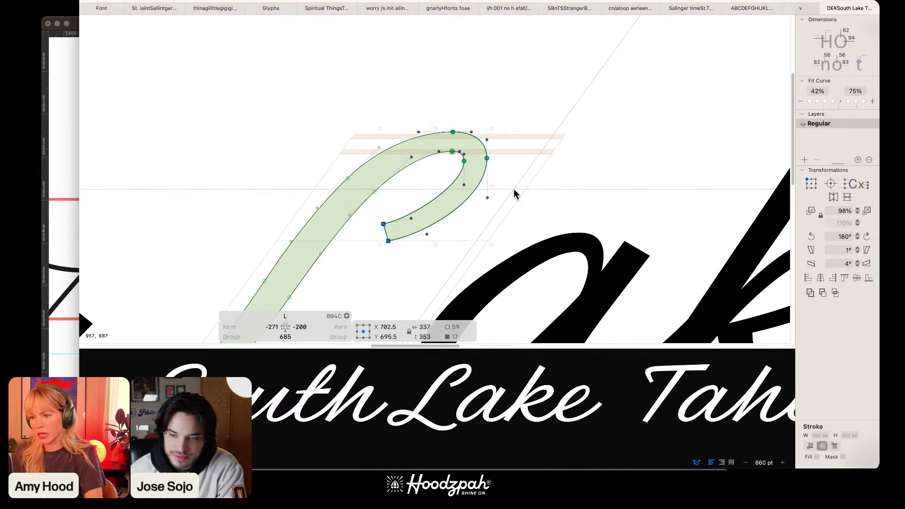
{"action": "key", "text": "Left"}
{"action": "key", "text": "Left"}
{"action": "key", "text": "Left"}
{"action": "key", "text": "Left"}
{"action": "key", "text": "Left"}
{"action": "key", "text": "Left"}
{"action": "key", "text": "Left"}
{"action": "key", "text": "Left"}
{"action": "key", "text": "Left"}
{"action": "key", "text": "Left"}
{"action": "key", "text": "Left"}
{"action": "key", "text": "Left"}
{"action": "key", "text": "Left"}
{"action": "key", "text": "Left"}
{"action": "key", "text": "Left"}
{"action": "key", "text": "Left"}
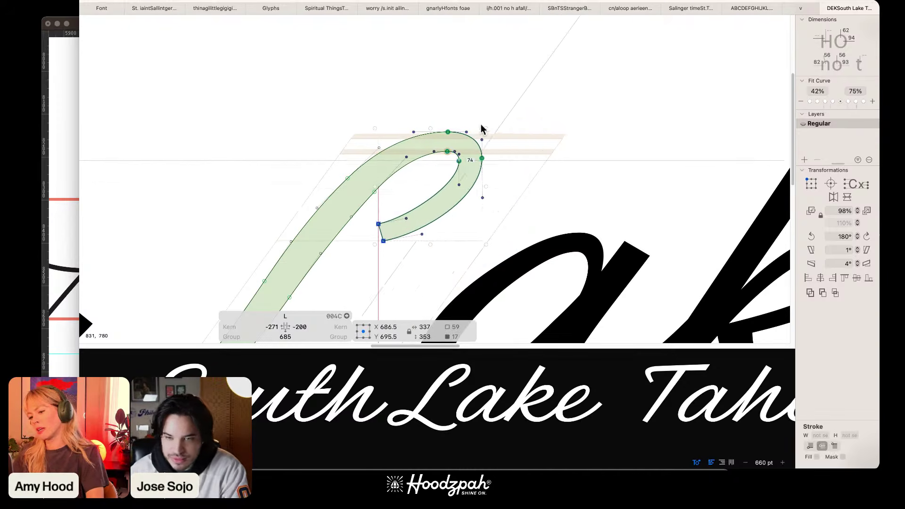
Step: Move the outer top node of the L's loop up 10 units and left 10 units, and check the L in the sample text
{"action": "left_click", "coordinate": [448, 132]}
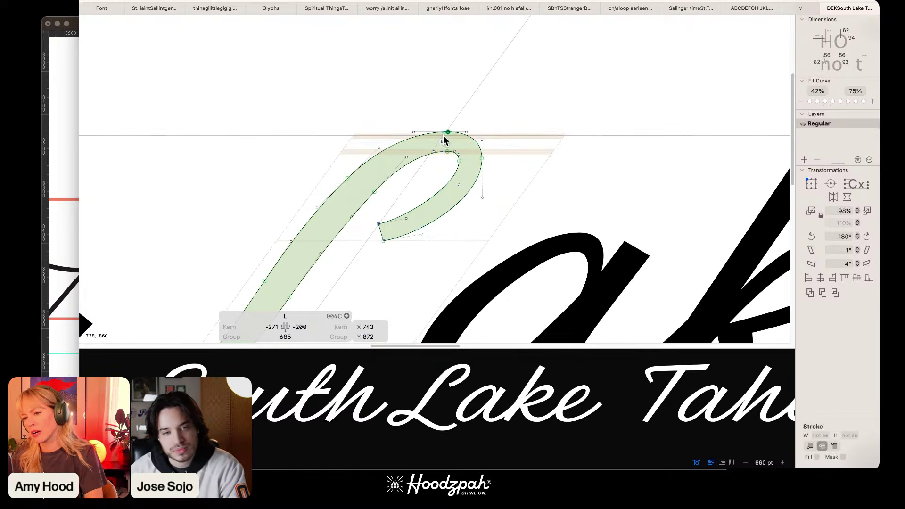
{"action": "key", "text": "shift+Up"}
{"action": "key", "text": "shift+Left"}
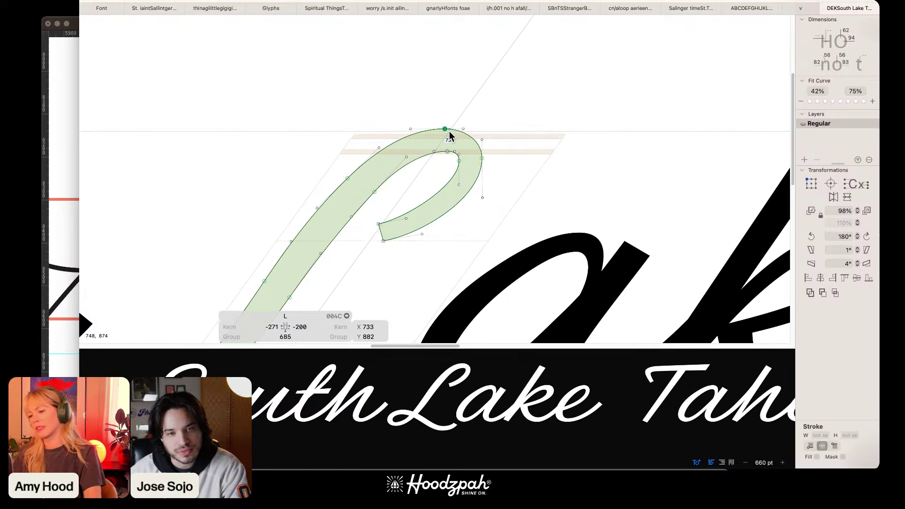
{"action": "left_click_drag", "start_coordinate": [511, 70], "coordinate": [312, 236]}
{"action": "left_click_drag", "start_coordinate": [414, 255], "coordinate": [366, 240]}
{"action": "left_click_drag", "start_coordinate": [457, 165], "coordinate": [455, 169]}
{"action": "key", "text": "super+minus"}
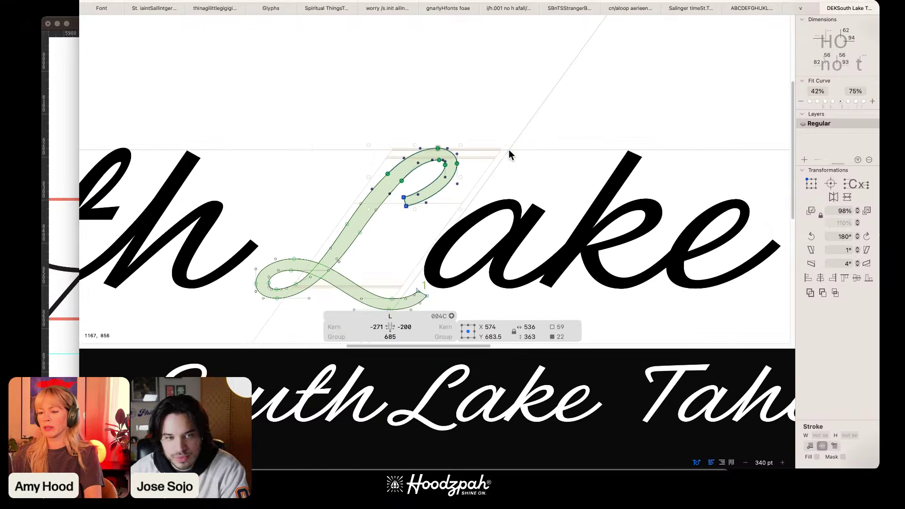
{"action": "key", "text": "super+minus"}
{"action": "key", "text": "Escape"}
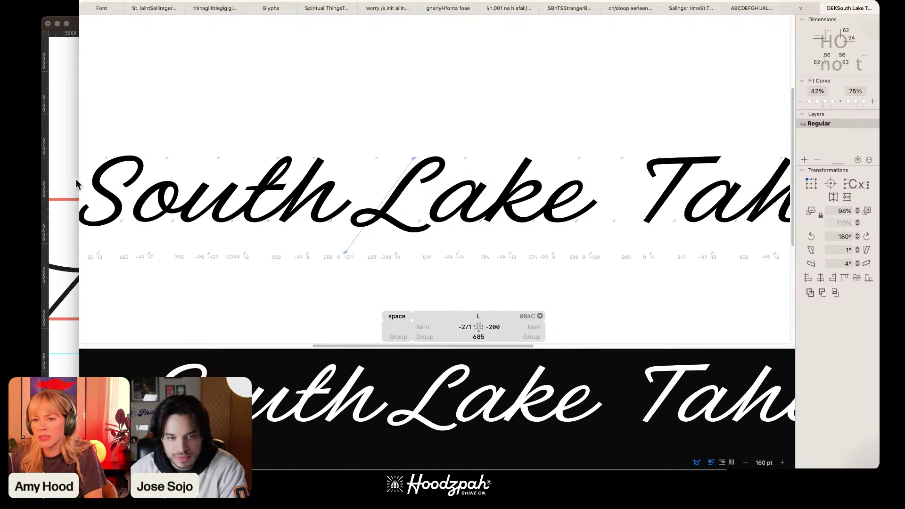
Step: Examine the capital L's shape and spacing against its neighbours in "South Lake Tahoe" at several zoom levels
{"action": "left_click", "coordinate": [112, 171]}
{"action": "double_click", "coordinate": [132, 158]}
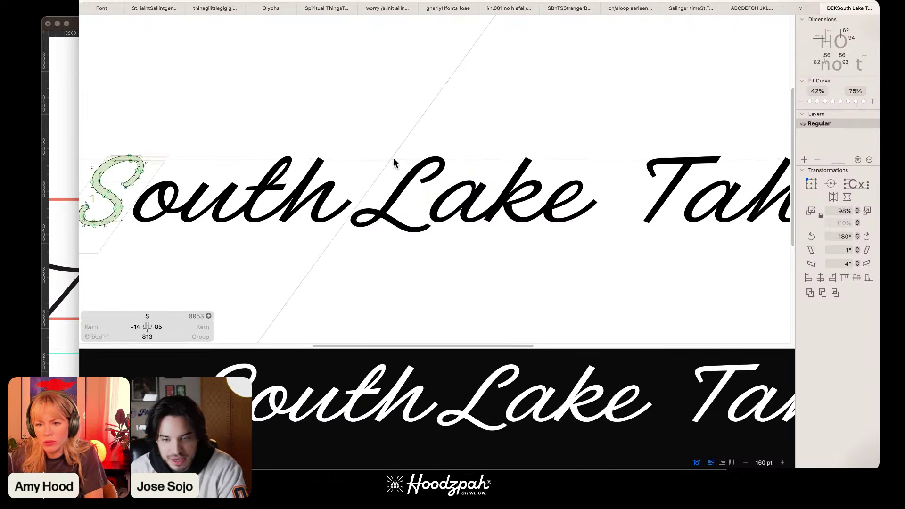
{"action": "key", "text": "Escape"}
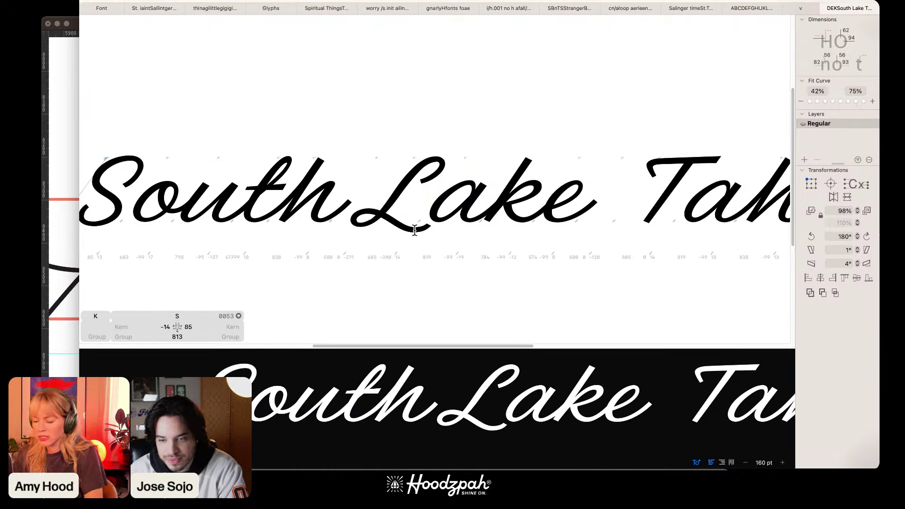
{"action": "key", "text": "super+="}
{"action": "key", "text": "super+="}
{"action": "key", "text": "super+-"}
{"action": "key", "text": "super+-"}
{"action": "key", "text": "super+-"}
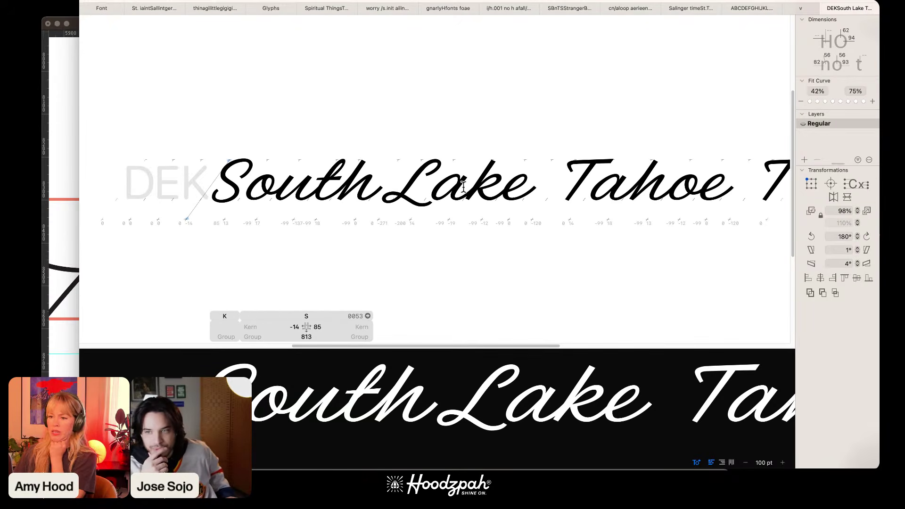
{"action": "left_click", "coordinate": [466, 186]}
{"action": "key", "text": "super+equal"}
{"action": "key", "text": "super+equal"}
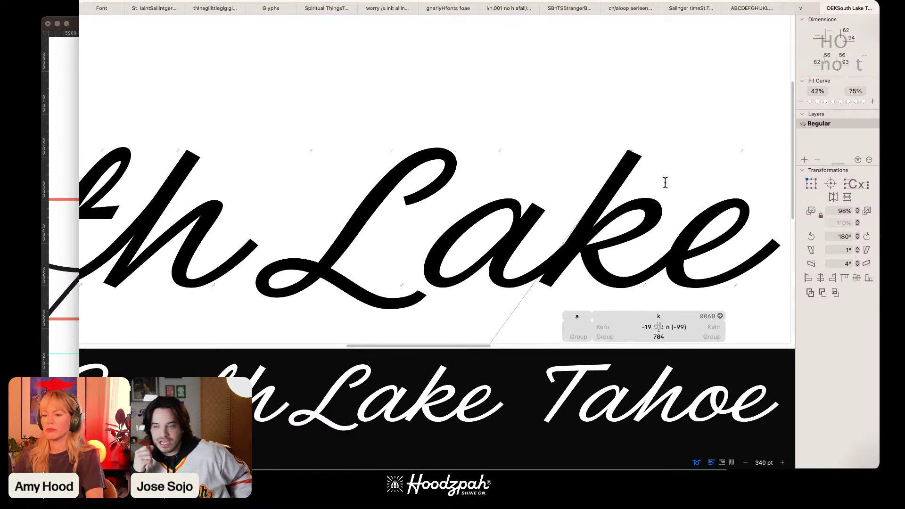
{"action": "left_click", "coordinate": [401, 235]}
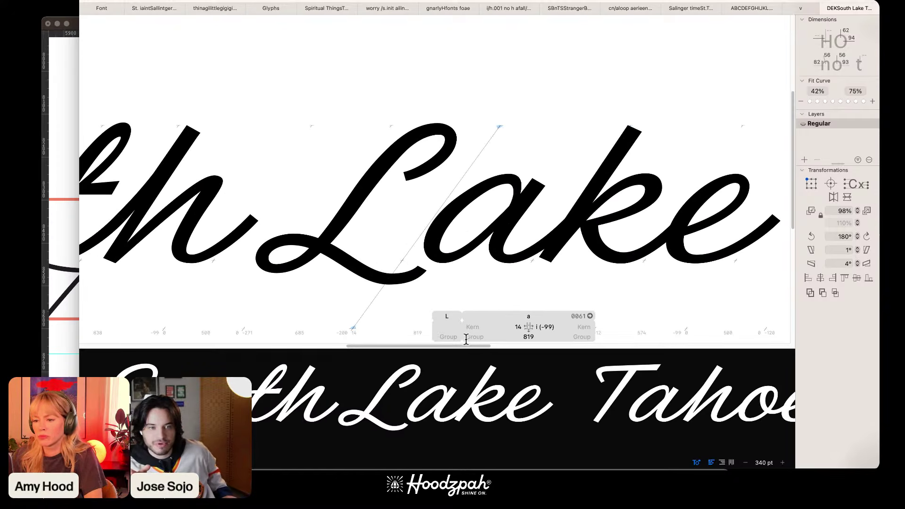
Step: Add the sample word "Linda" on a new line below "South Lake Tahoe T"
{"action": "key", "text": "super+-"}
{"action": "key", "text": "super+minus"}
{"action": "key", "text": "super+minus"}
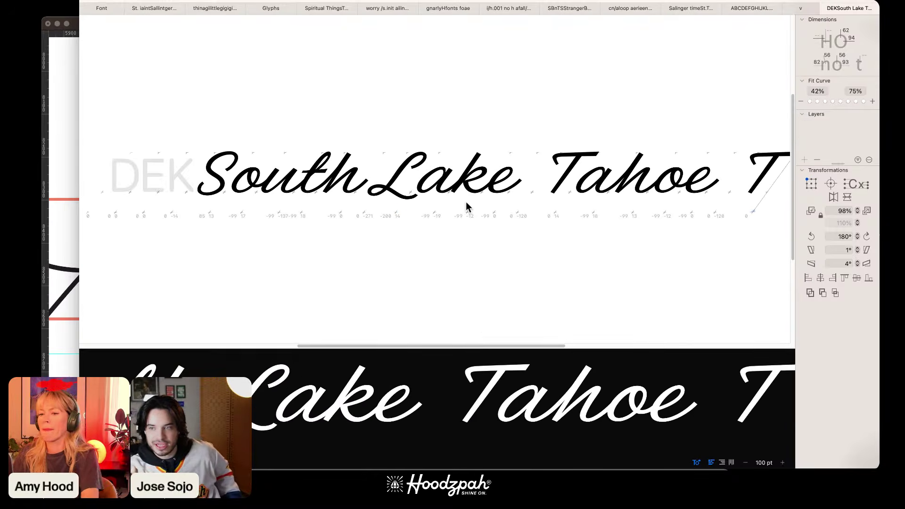
{"action": "type", "text": "Linda"}
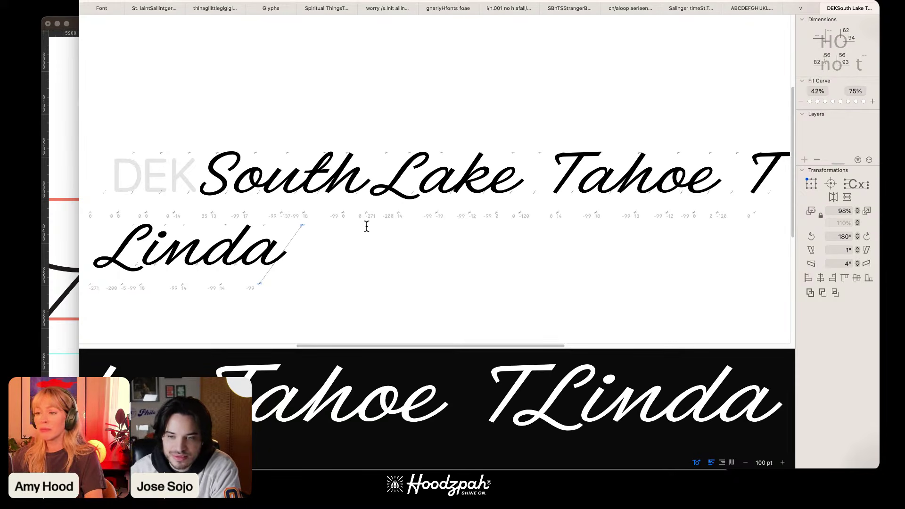
Step: Compare the capital L in "Linda" with the one in "South Lake" and check both lines' spacing at large and small sizes
{"action": "scroll", "coordinate": [367, 226], "scroll_direction": "up", "scroll_amount": 3}
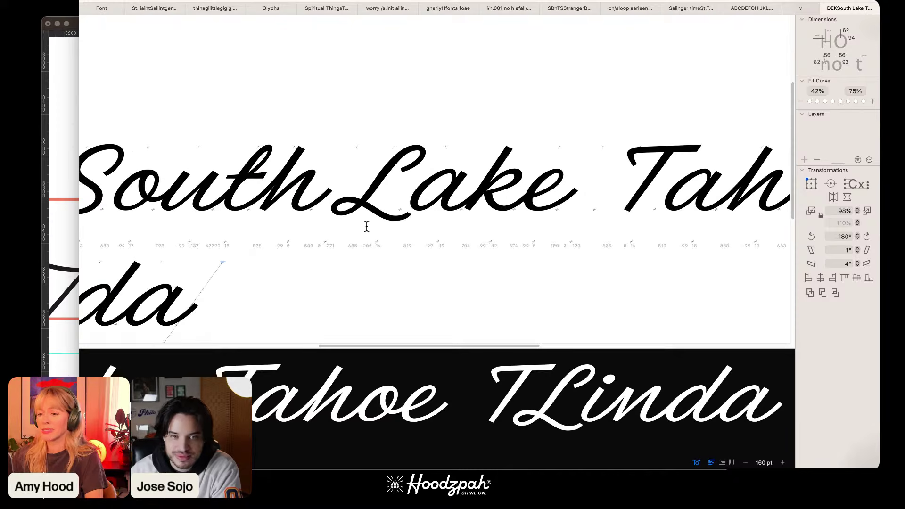
{"action": "scroll", "coordinate": [201, 212], "scroll_direction": "down", "scroll_amount": 3}
{"action": "left_click", "coordinate": [201, 213]}
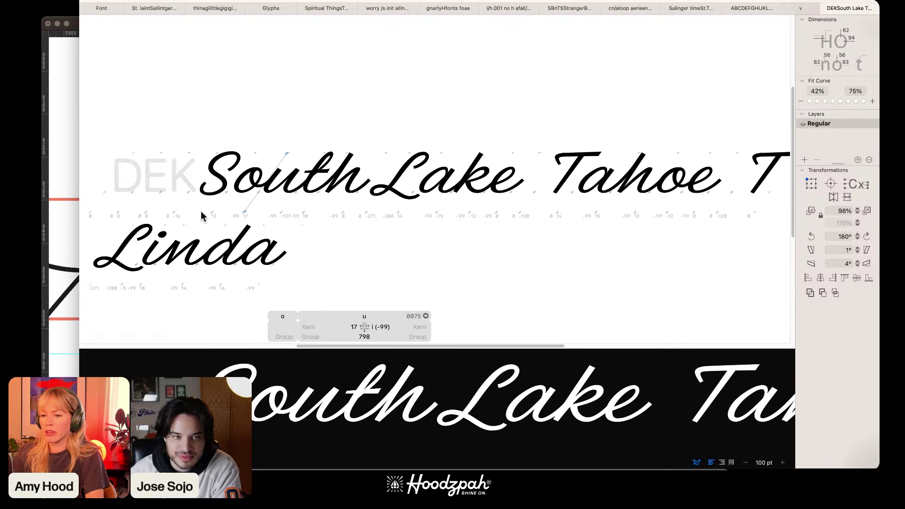
{"action": "key", "text": "Right"}
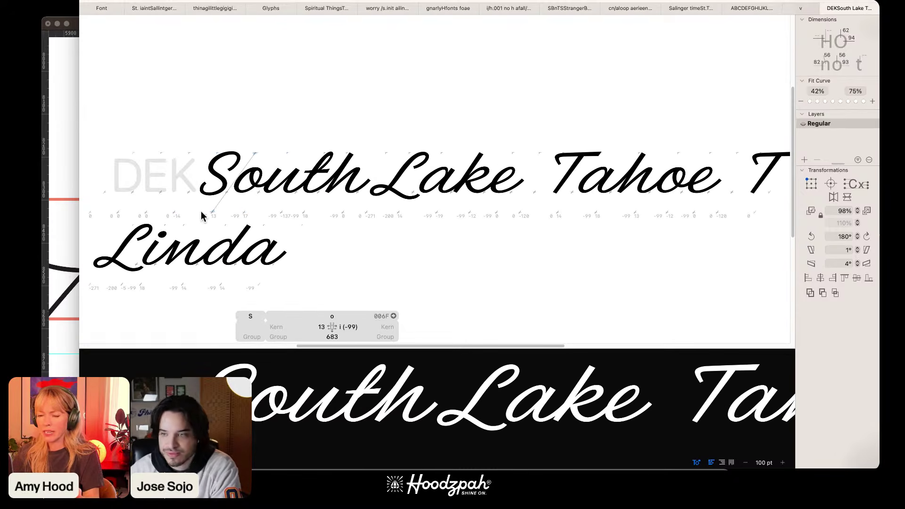
{"action": "key", "text": "super+Down"}
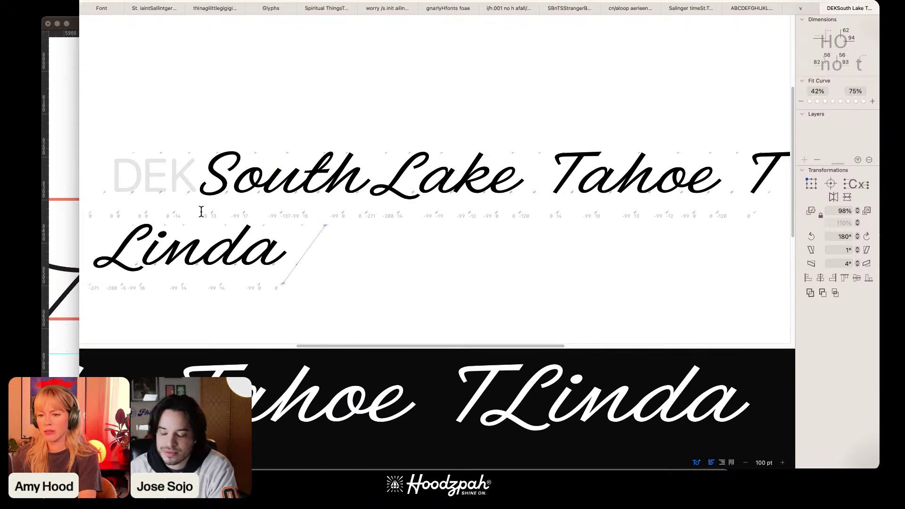
{"action": "scroll", "coordinate": [200, 211], "scroll_direction": "up", "scroll_amount": 3}
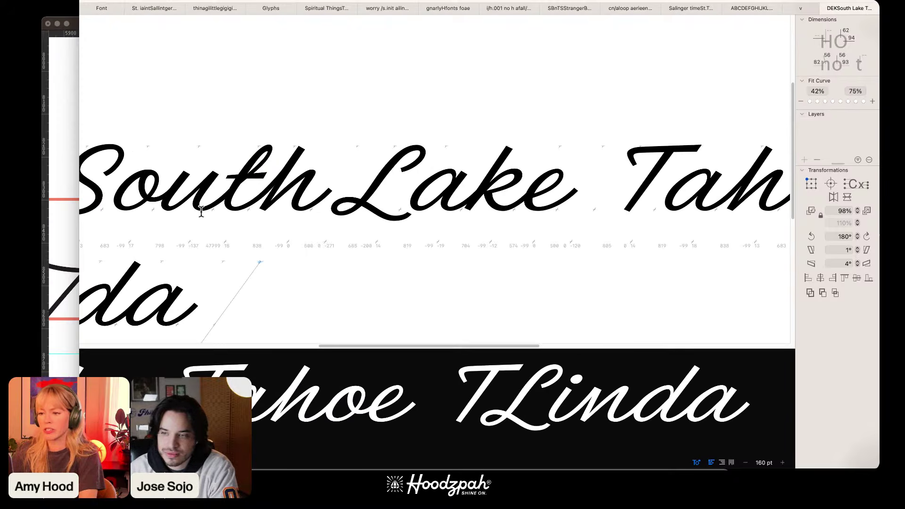
{"action": "left_click_drag", "start_coordinate": [349, 347], "coordinate": [268, 348]}
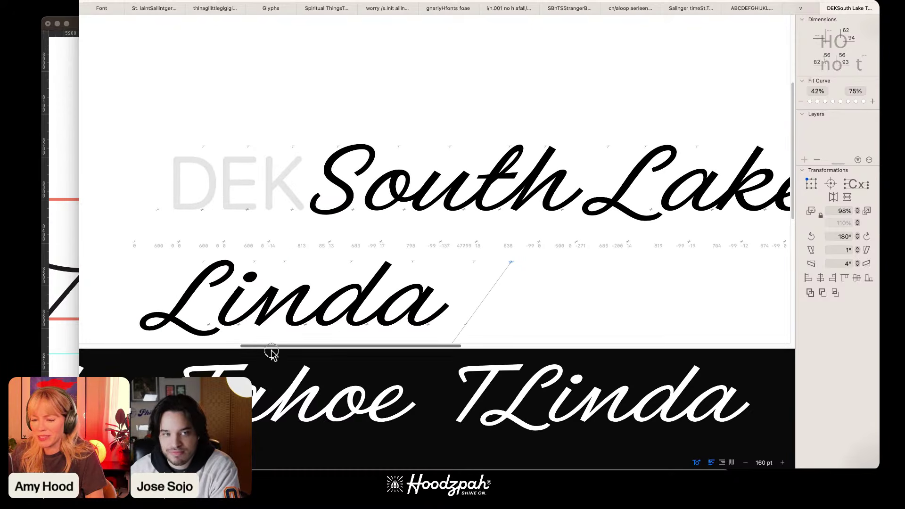
{"action": "left_click", "coordinate": [162, 183]}
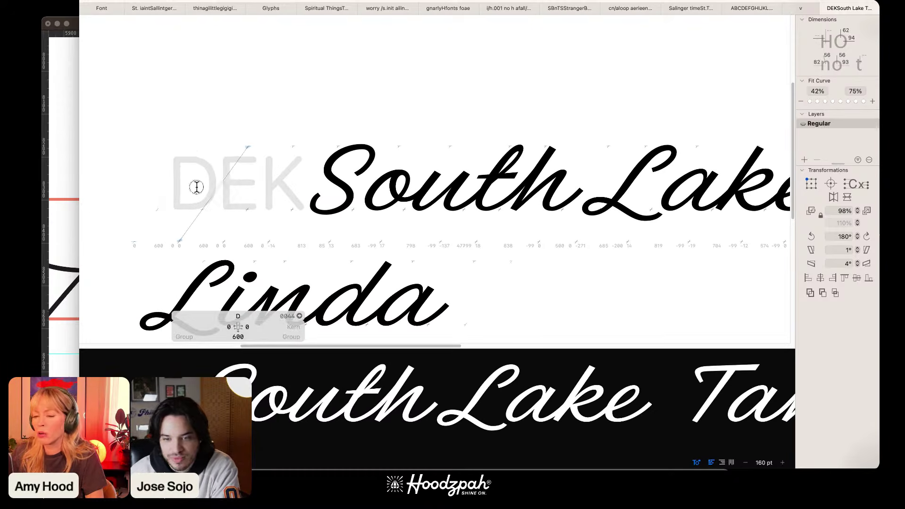
{"action": "key", "text": "Escape"}
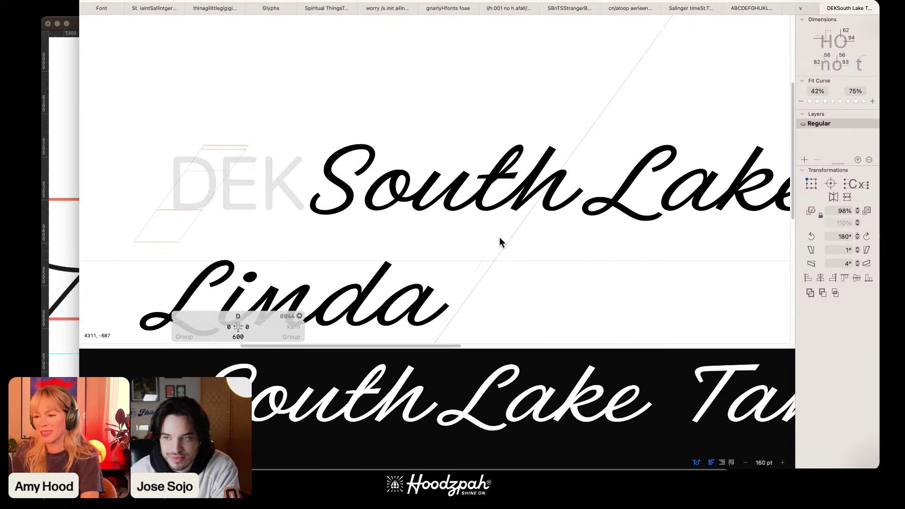
{"action": "key", "text": "t"}
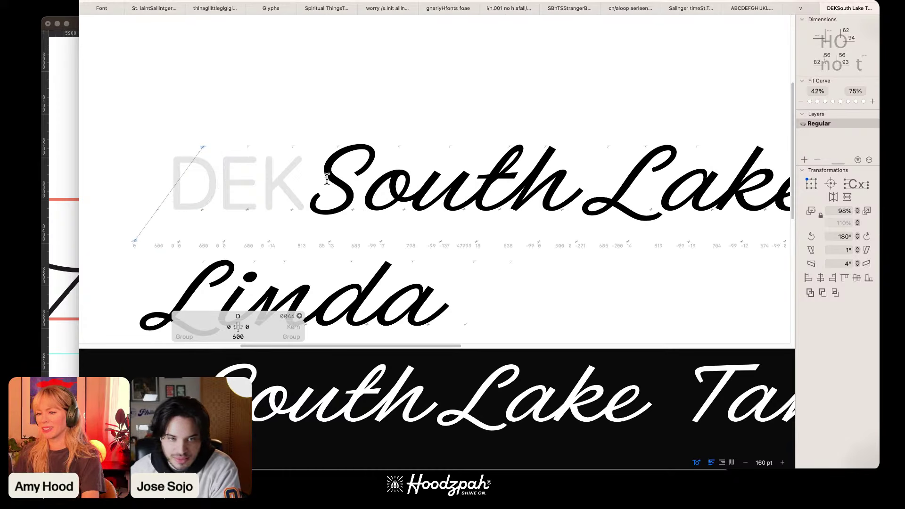
{"action": "left_click", "coordinate": [303, 179]}
{"action": "left_click", "coordinate": [456, 239]}
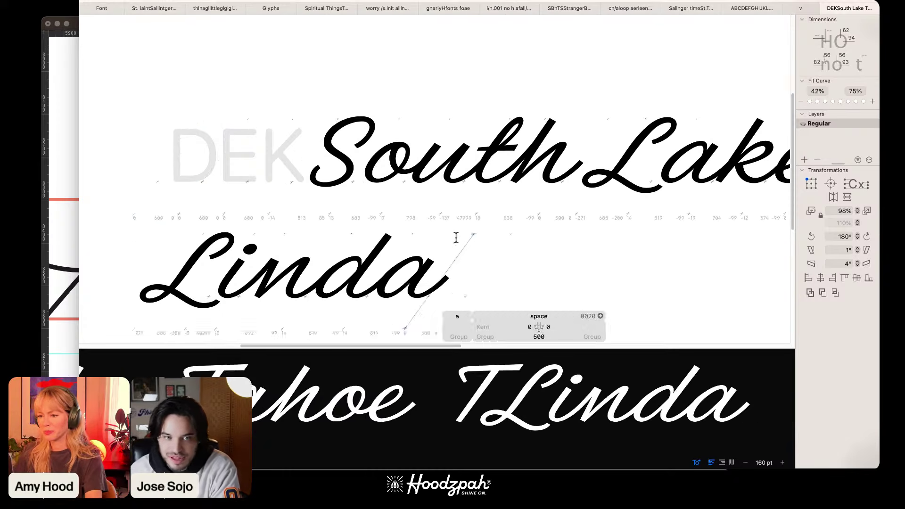
{"action": "key", "text": "super+minus"}
{"action": "key", "text": "super+minus"}
{"action": "key", "text": "Escape"}
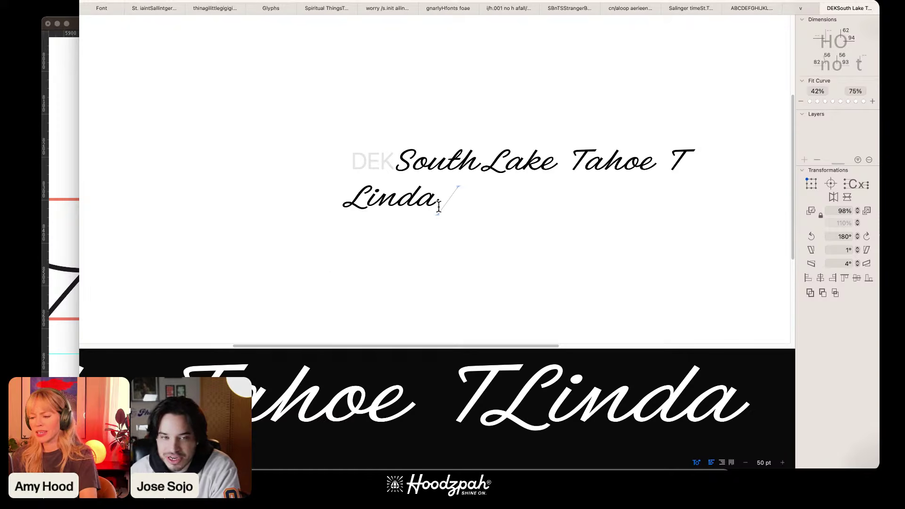
{"action": "key", "text": "super+plus"}
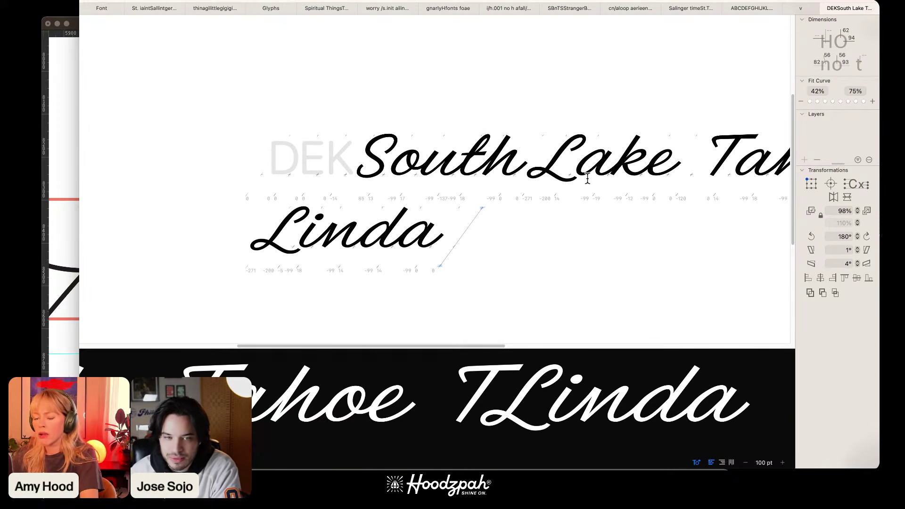
{"action": "key", "text": "super+plus"}
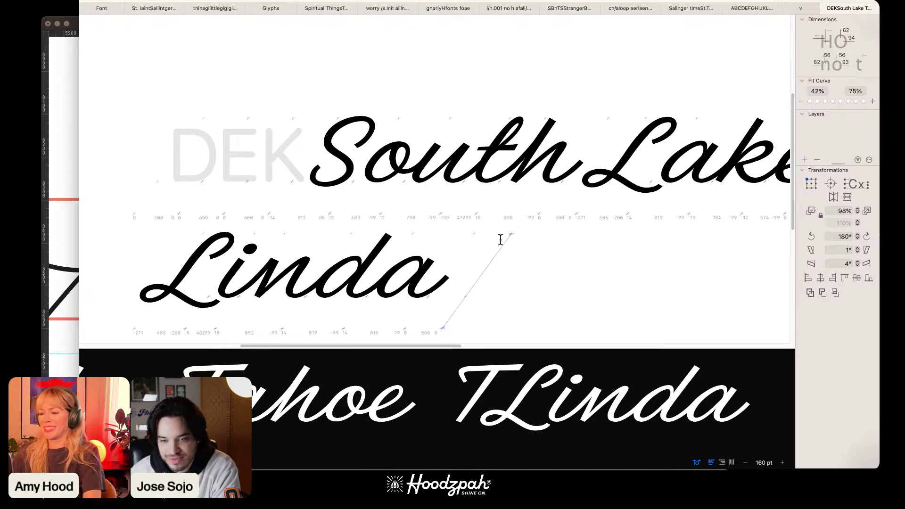
{"action": "key", "text": "super+minus"}
{"action": "key", "text": "super+minus"}
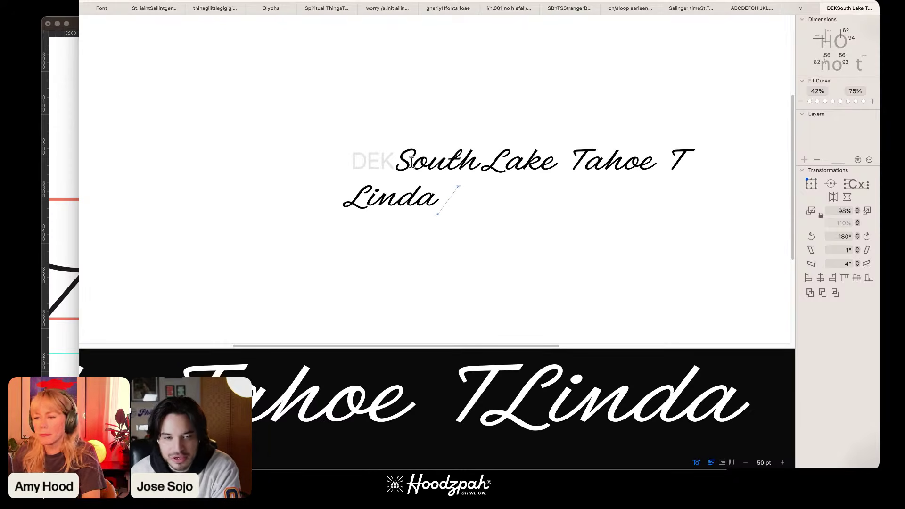
Step: Open the alphabet sample text starting "ABCDEFGHIJKL" and inspect the undrawn lowercase v between the u and w
{"action": "left_click", "coordinate": [750, 10]}
{"action": "scroll", "coordinate": [498, 179], "scroll_direction": "down", "scroll_amount": 3}
{"action": "scroll", "coordinate": [497, 175], "scroll_direction": "up", "scroll_amount": 5}
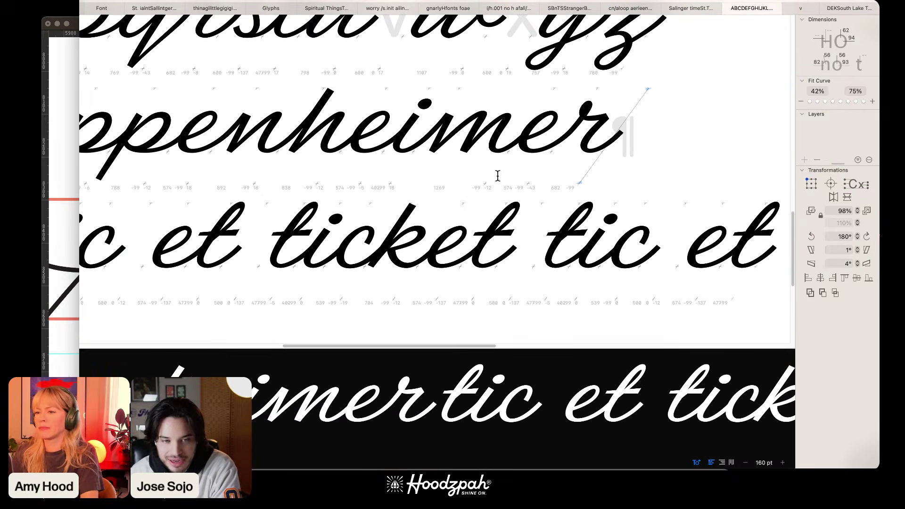
{"action": "scroll", "coordinate": [401, 113], "scroll_direction": "up", "scroll_amount": 1}
{"action": "scroll", "coordinate": [401, 113], "scroll_direction": "up", "scroll_amount": 5}
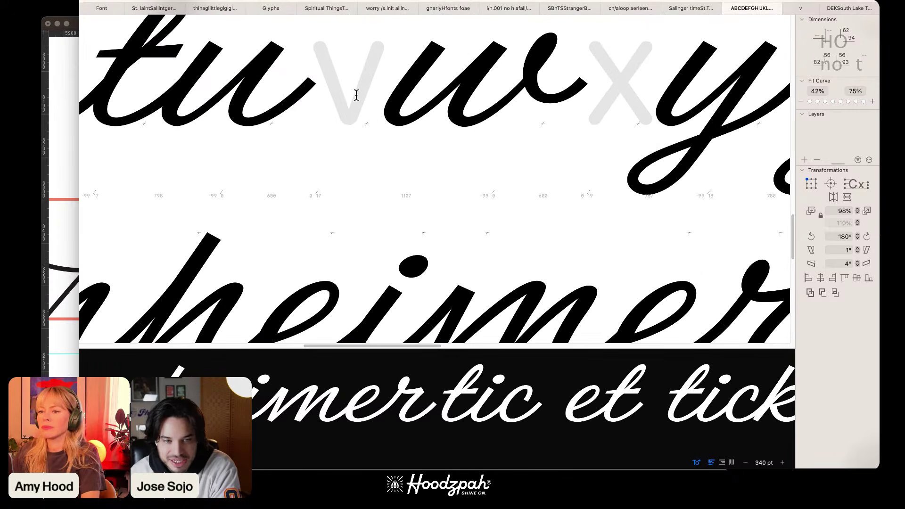
{"action": "double_click", "coordinate": [337, 77]}
{"action": "right_click", "coordinate": [340, 126]}
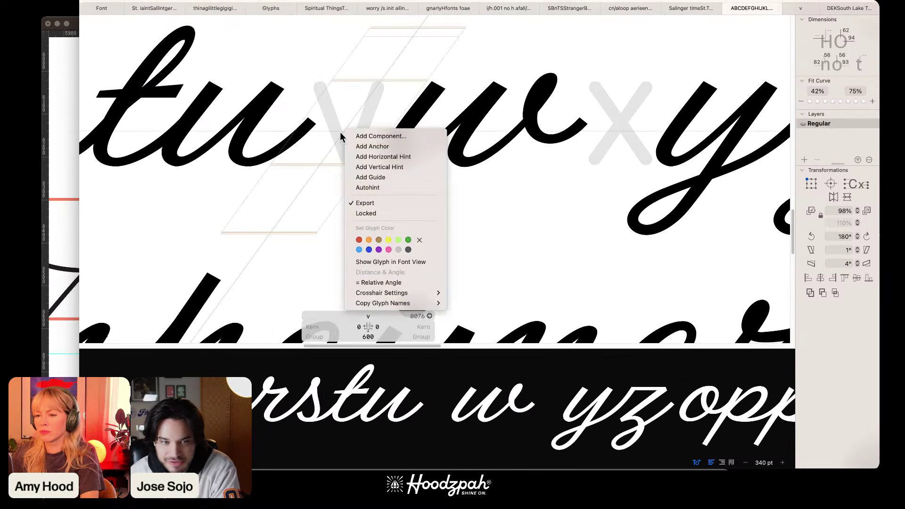
{"action": "left_click", "coordinate": [329, 141]}
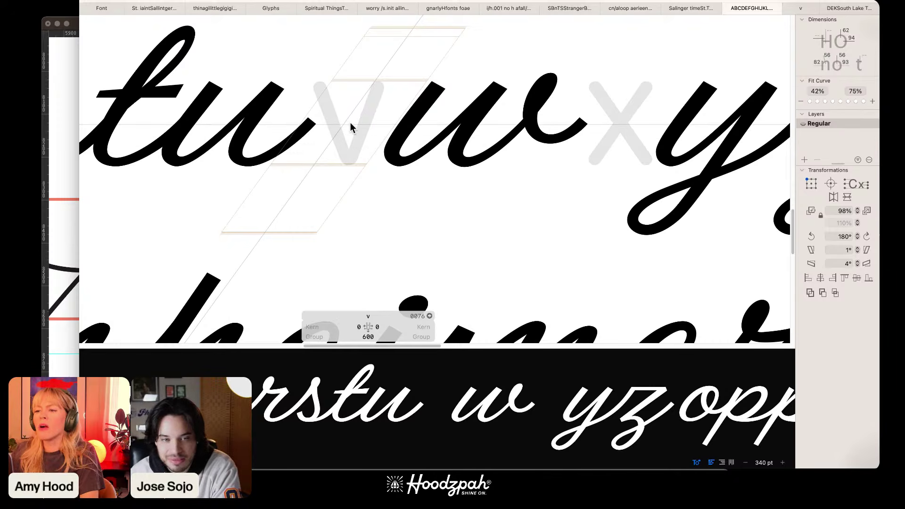
Step: Insert a lowercase i between the v placeholder and the w in the alphabet sample
{"action": "key", "text": "t"}
{"action": "left_click", "coordinate": [390, 116]}
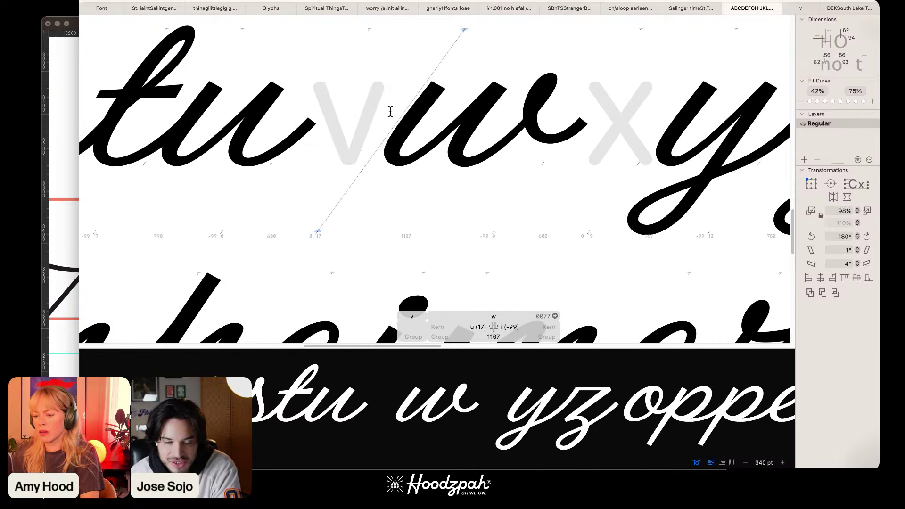
{"action": "type", "text": "i"}
{"action": "left_click", "coordinate": [366, 106]}
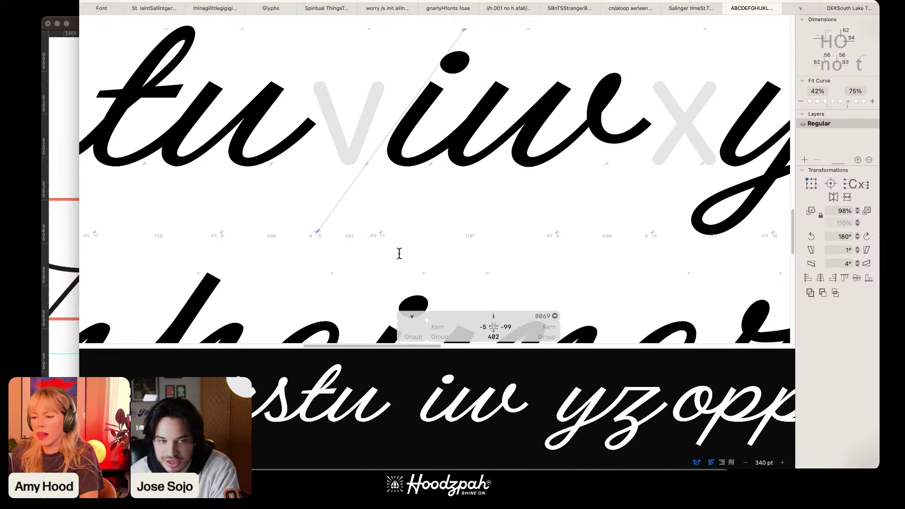
Step: Switch to Adobe Illustrator and draw an angular lowercase v with the Pen tool between the x-height and baseline guides, beside the last L
{"action": "left_click", "coordinate": [526, 483]}
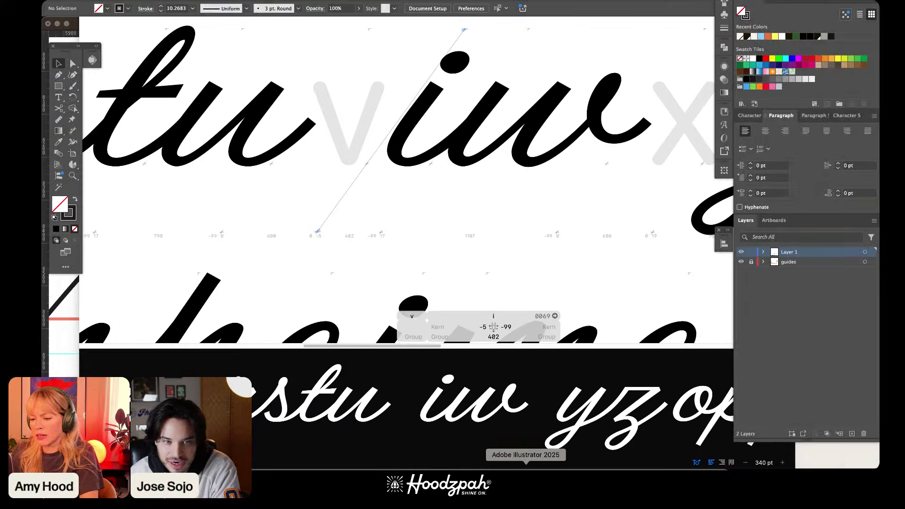
{"action": "scroll", "coordinate": [454, 225], "scroll_direction": "down", "scroll_amount": 6}
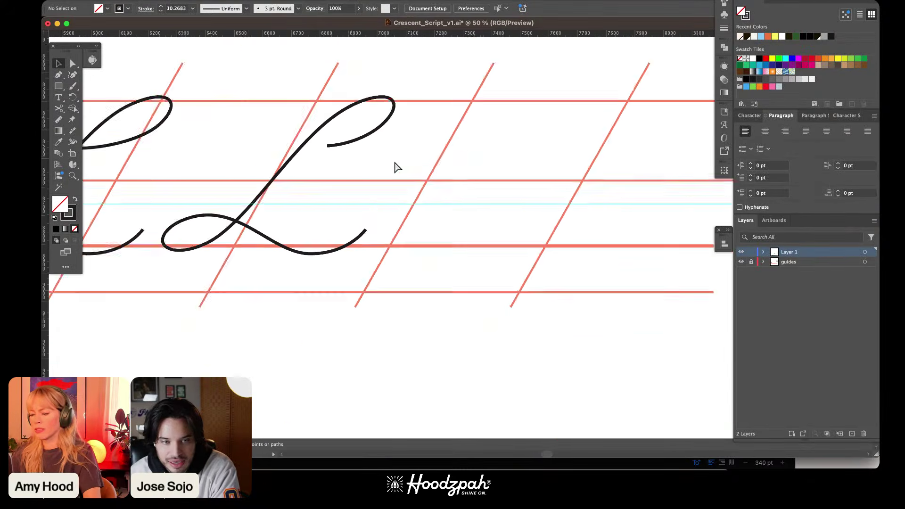
{"action": "scroll", "coordinate": [395, 167], "scroll_direction": "down", "scroll_amount": 1}
{"action": "scroll", "coordinate": [394, 167], "scroll_direction": "up", "scroll_amount": 3}
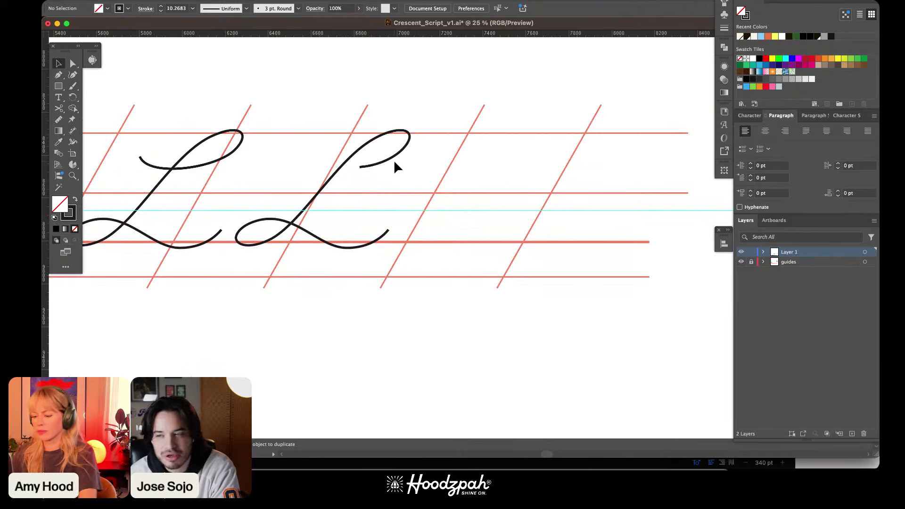
{"action": "key", "text": "p"}
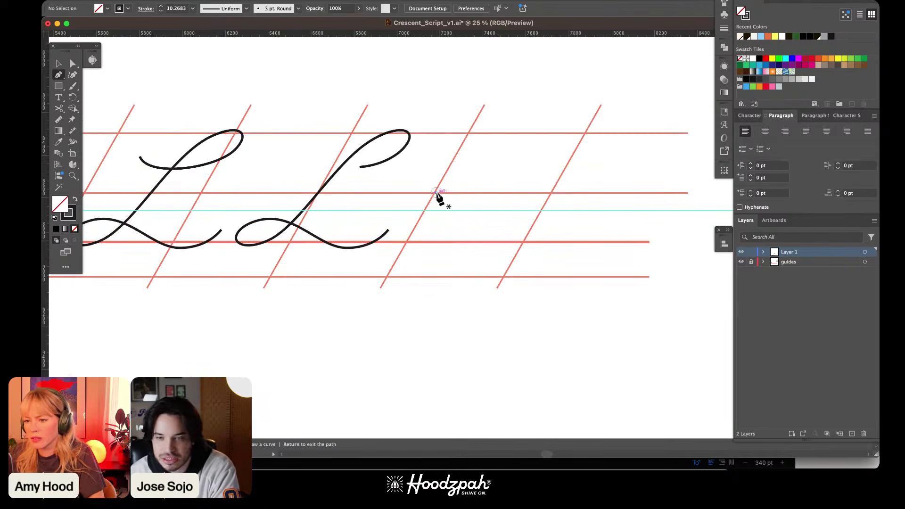
{"action": "left_click", "coordinate": [435, 193]}
{"action": "left_click", "coordinate": [432, 242]}
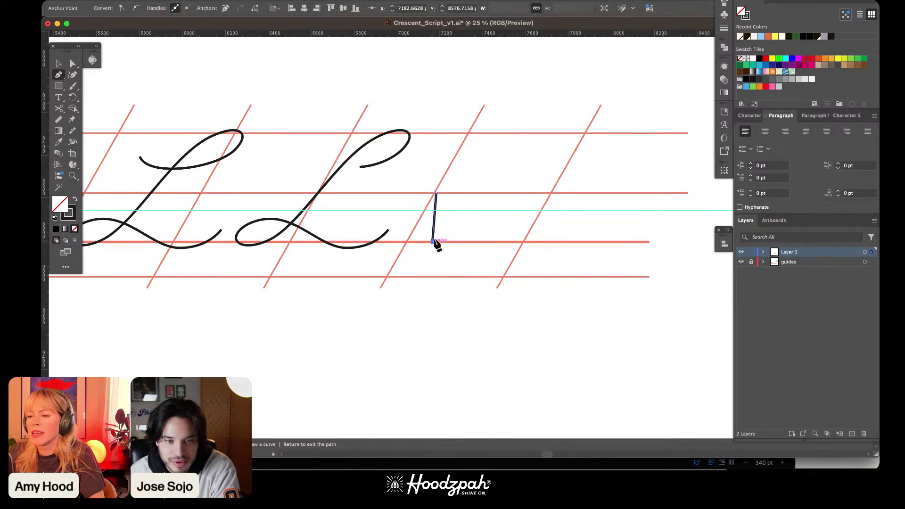
{"action": "left_click", "coordinate": [471, 194]}
{"action": "key", "text": "v"}
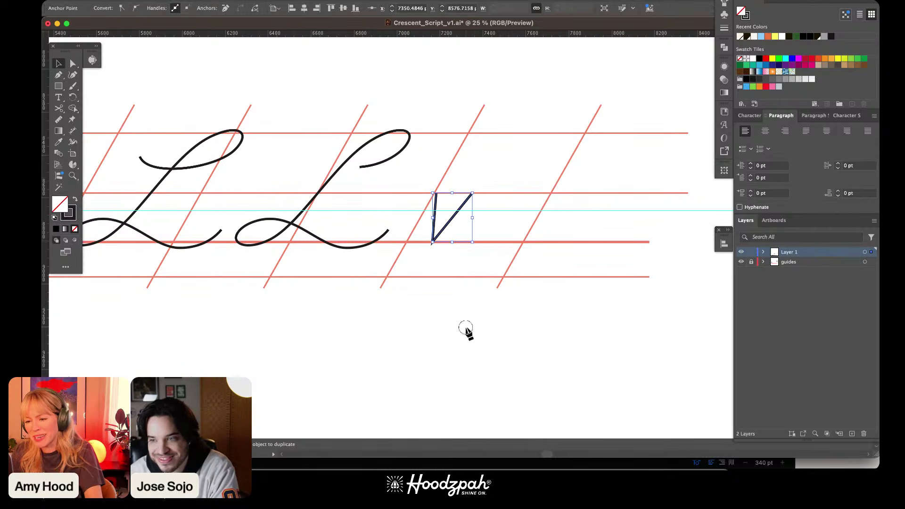
{"action": "left_click", "coordinate": [465, 328]}
Step: Select the newly drawn v path beside the capital L
{"action": "key", "text": "super+minus"}
{"action": "key", "text": "super+minus"}
{"action": "key", "text": "super+minus"}
{"action": "key", "text": "super+equal"}
{"action": "key", "text": "super+equal"}
{"action": "key", "text": "super+equal"}
{"action": "key", "text": "super+equal"}
{"action": "key", "text": "super+equal"}
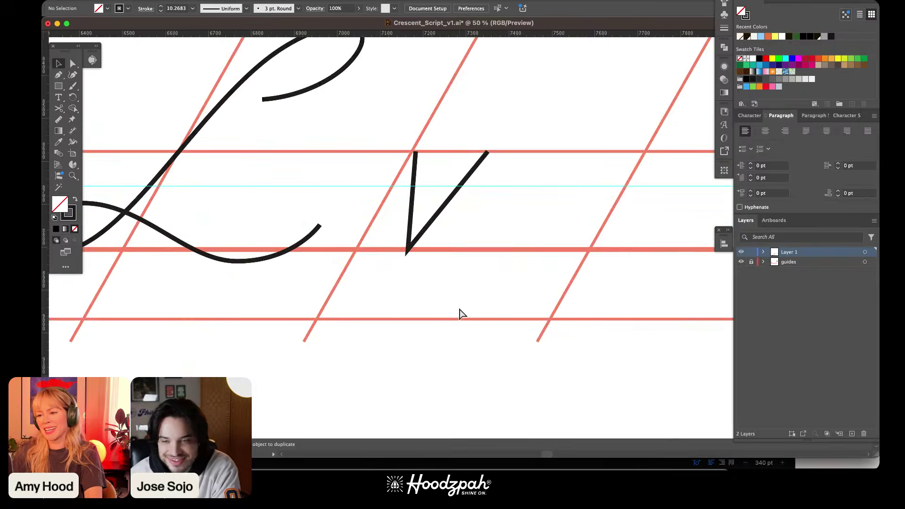
{"action": "left_click", "coordinate": [459, 188]}
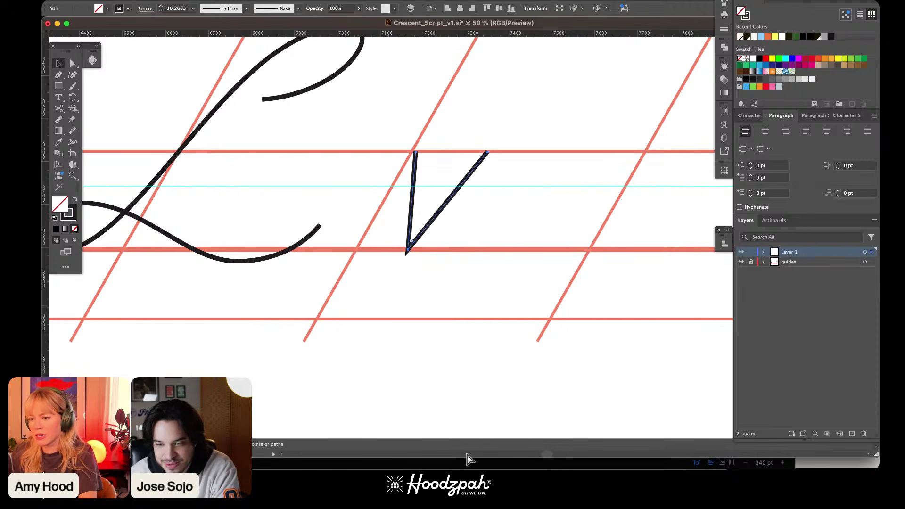
Step: Switch to Glyphs and paste the copied v path into the lowercase v glyph, choosing to correct its bounds
{"action": "key", "text": "Tab"}
{"action": "left_click", "coordinate": [332, 468]}
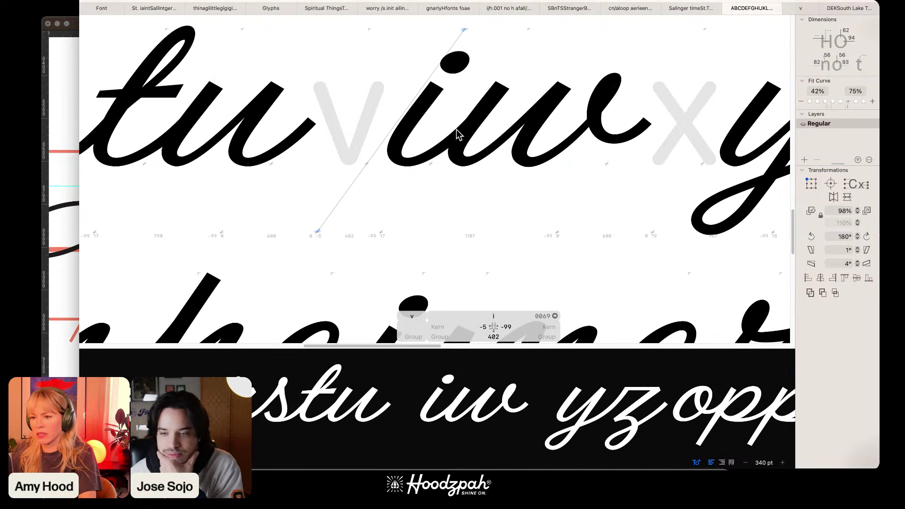
{"action": "left_click", "coordinate": [351, 114]}
{"action": "key", "text": "super+v"}
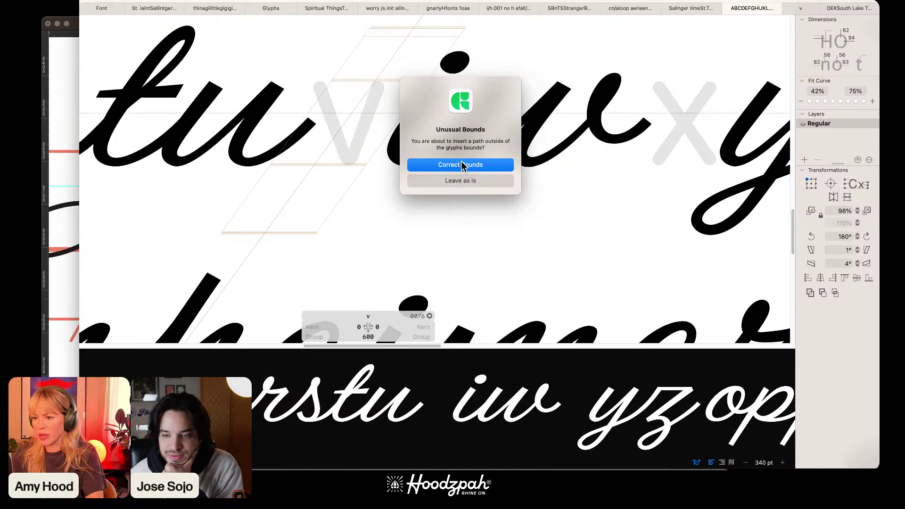
{"action": "left_click", "coordinate": [462, 165]}
Step: Move the pasted v path between the u and i, and scale it to about 426 by 524 units between the x-height and baseline
{"action": "scroll", "coordinate": [461, 164], "scroll_direction": "down", "scroll_amount": 8}
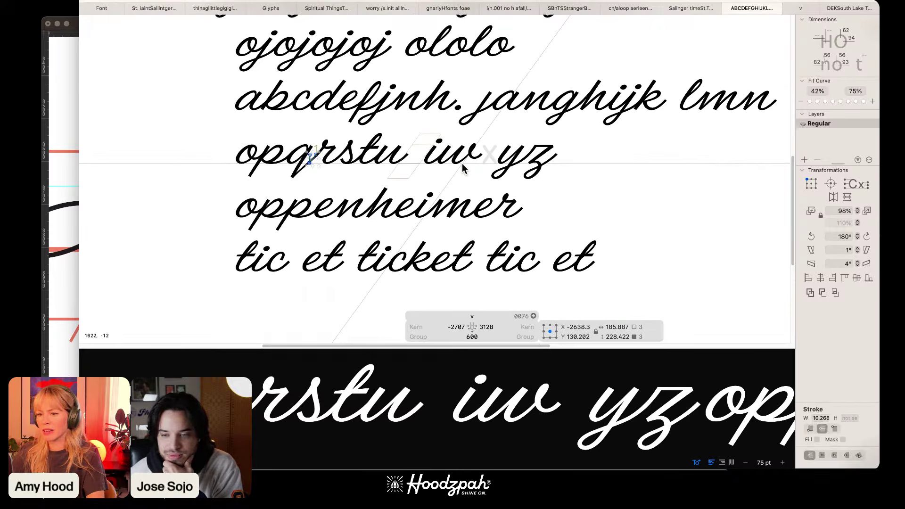
{"action": "scroll", "coordinate": [462, 167], "scroll_direction": "up", "scroll_amount": 4}
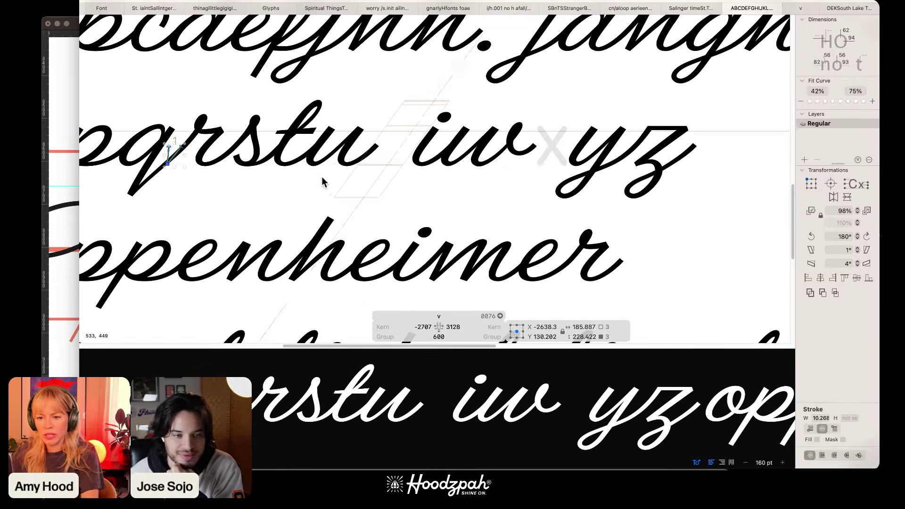
{"action": "left_click_drag", "start_coordinate": [177, 152], "coordinate": [386, 150]}
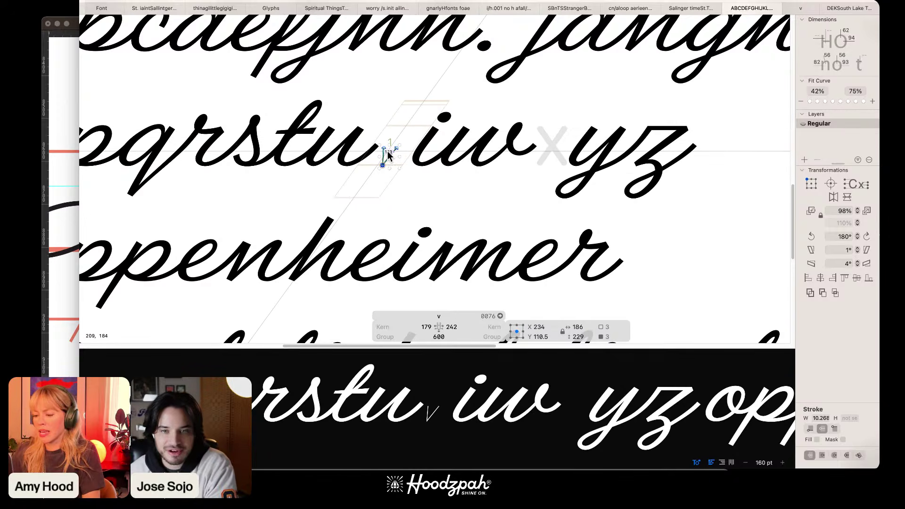
{"action": "scroll", "coordinate": [386, 151], "scroll_direction": "up", "scroll_amount": 5}
{"action": "left_click_drag", "start_coordinate": [360, 121], "coordinate": [457, 139]}
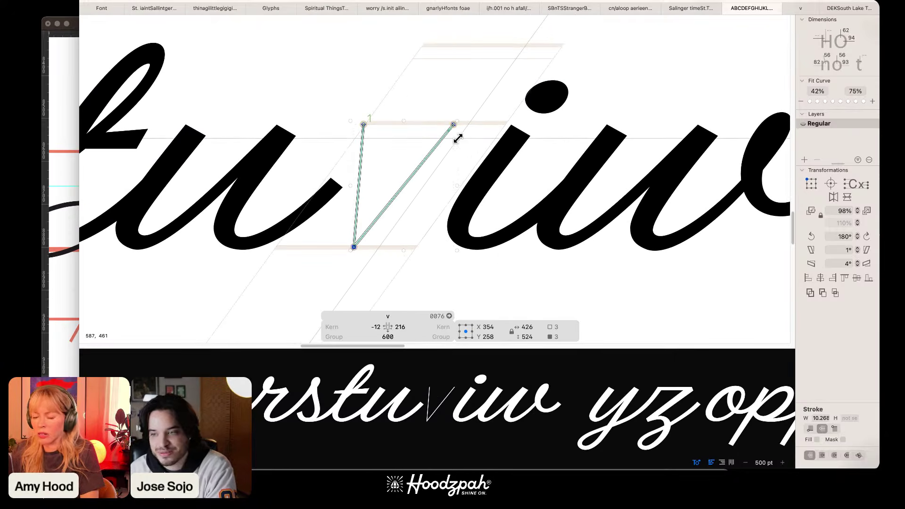
{"action": "scroll", "coordinate": [457, 138], "scroll_direction": "down", "scroll_amount": 5}
{"action": "scroll", "coordinate": [457, 137], "scroll_direction": "up", "scroll_amount": 8}
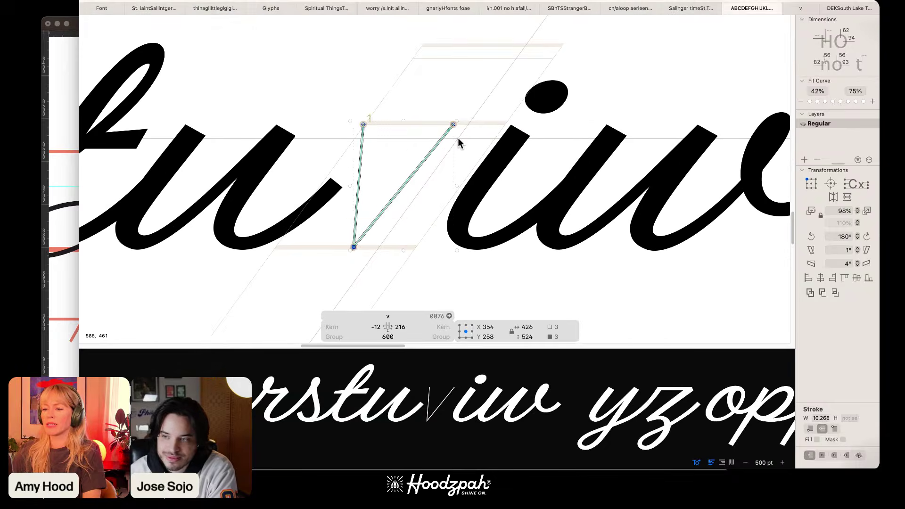
{"action": "scroll", "coordinate": [409, 198], "scroll_direction": "down", "scroll_amount": 4}
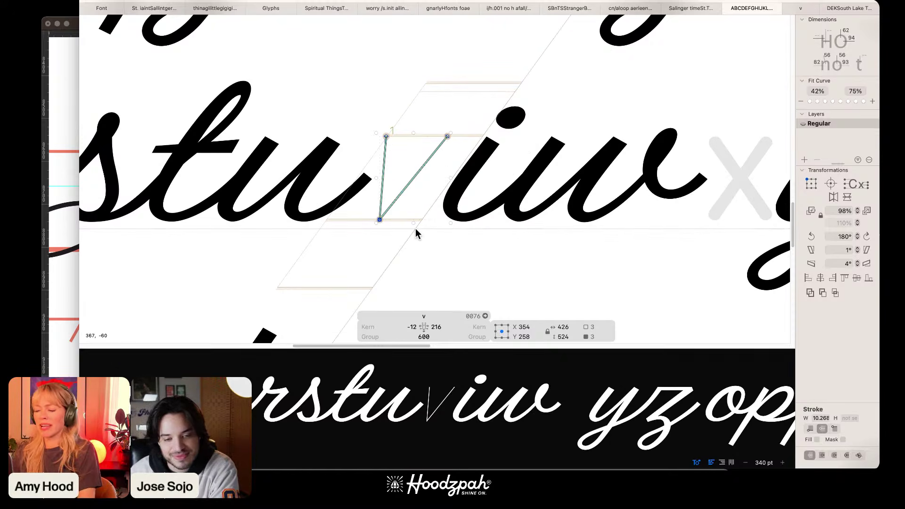
Step: Add a new line reading "Crescent Drive" below the uppercase alphabet in the sample text
{"action": "scroll", "coordinate": [415, 228], "scroll_direction": "down", "scroll_amount": 5}
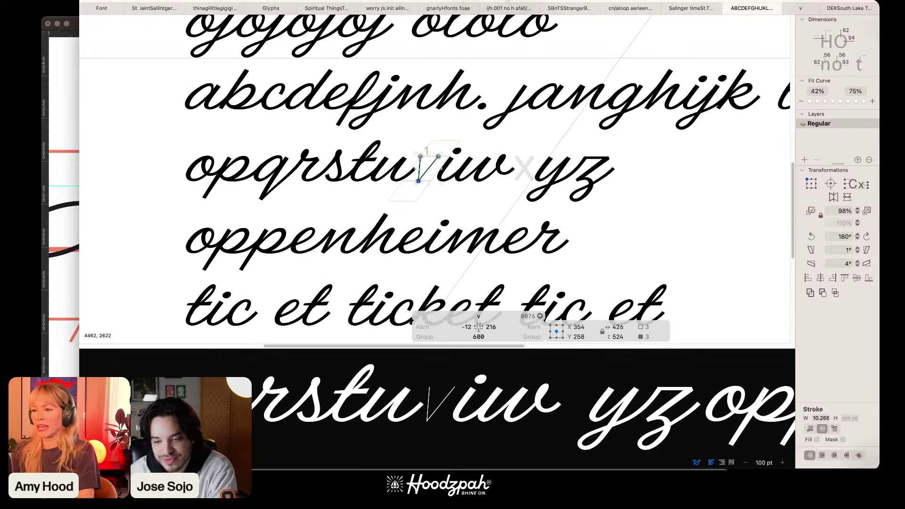
{"action": "scroll", "coordinate": [525, 142], "scroll_direction": "up", "scroll_amount": 10}
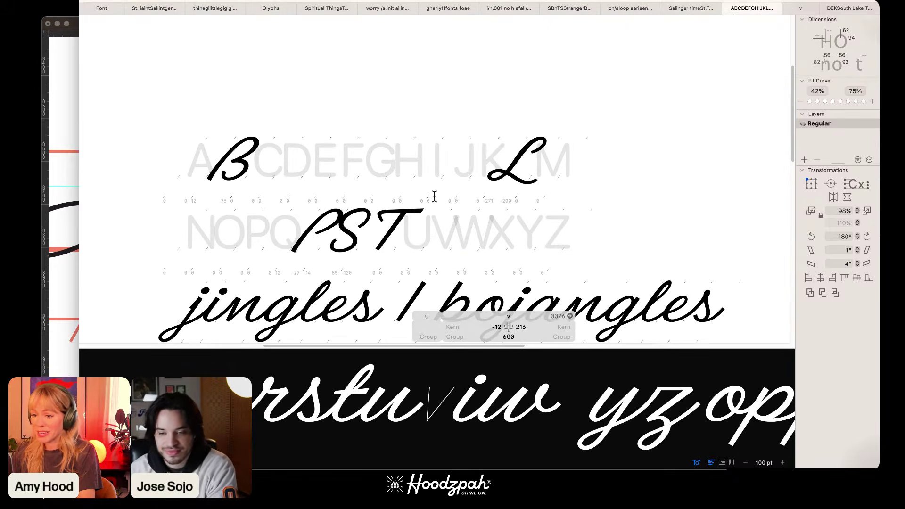
{"action": "left_click", "coordinate": [571, 233]}
{"action": "key", "text": "Return"}
{"action": "type", "text": "Cres"}
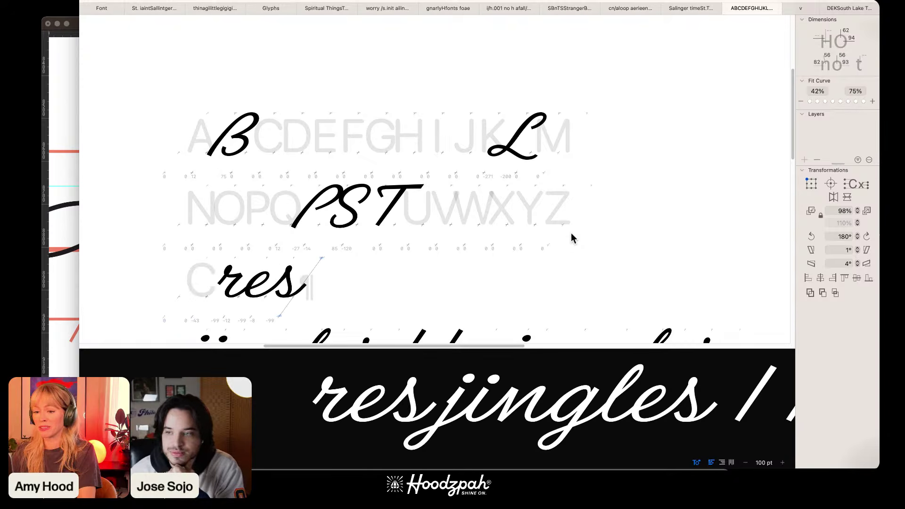
{"action": "type", "text": "cent Drive"}
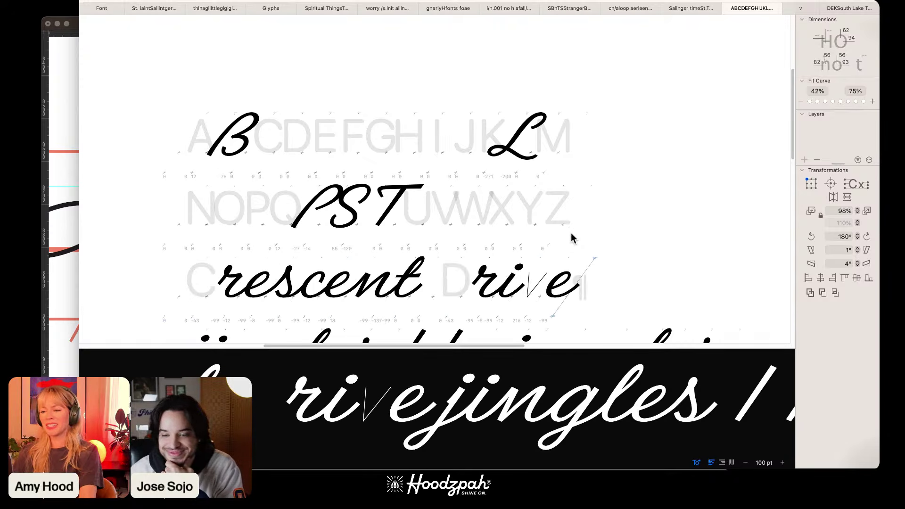
{"action": "key", "text": "super+minus"}
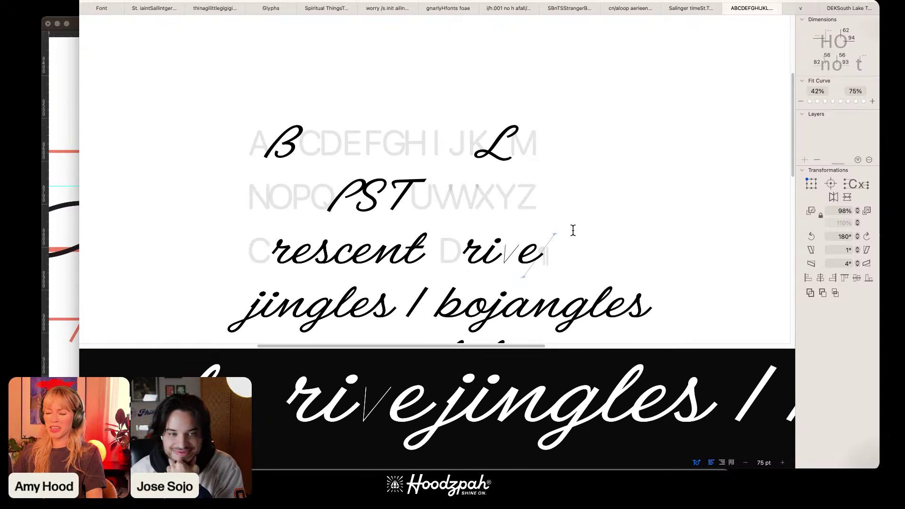
Step: Open the v after the u for editing and expand its path with Offset Curve, using Horizontal 46, Vertical 28 and Make Stroke
{"action": "scroll", "coordinate": [572, 230], "scroll_direction": "down", "scroll_amount": 5}
{"action": "scroll", "coordinate": [574, 234], "scroll_direction": "down", "scroll_amount": 3}
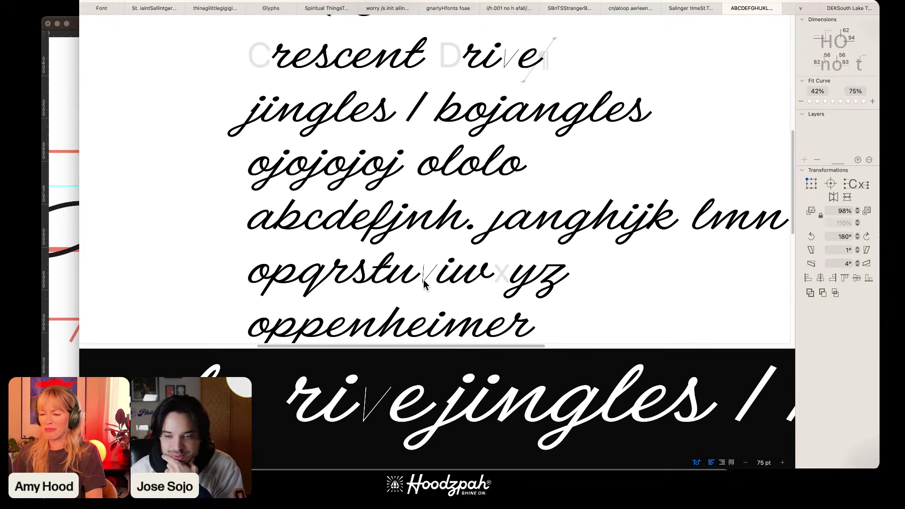
{"action": "double_click", "coordinate": [426, 272]}
{"action": "scroll", "coordinate": [426, 273], "scroll_direction": "up", "scroll_amount": 5}
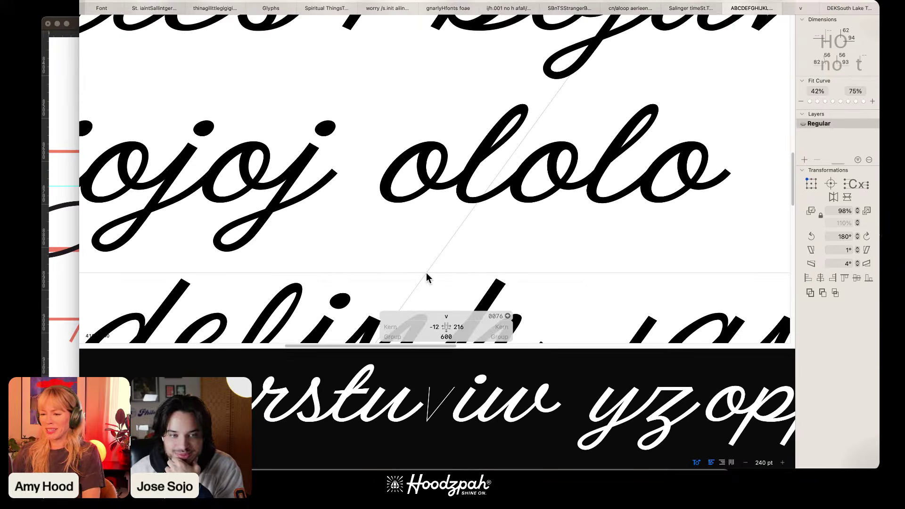
{"action": "scroll", "coordinate": [426, 272], "scroll_direction": "down", "scroll_amount": 10}
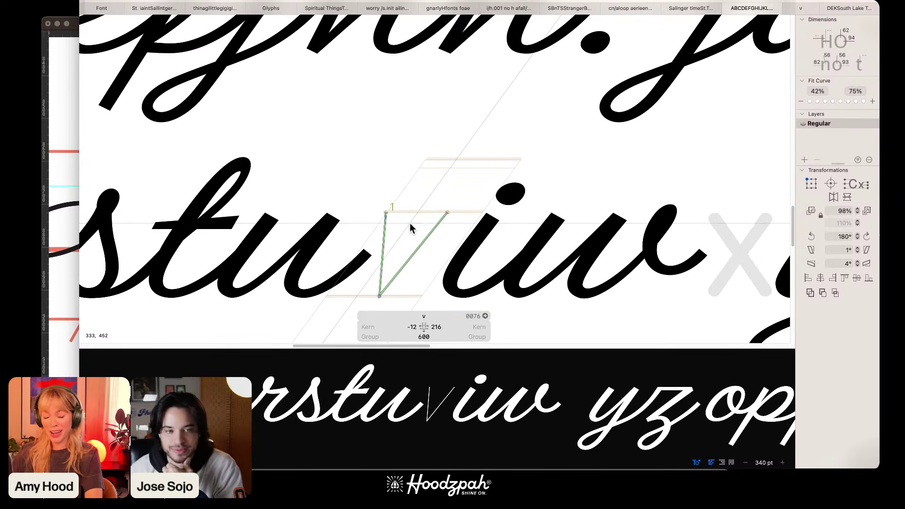
{"action": "scroll", "coordinate": [409, 222], "scroll_direction": "up", "scroll_amount": 2}
{"action": "scroll", "coordinate": [405, 221], "scroll_direction": "down", "scroll_amount": 1}
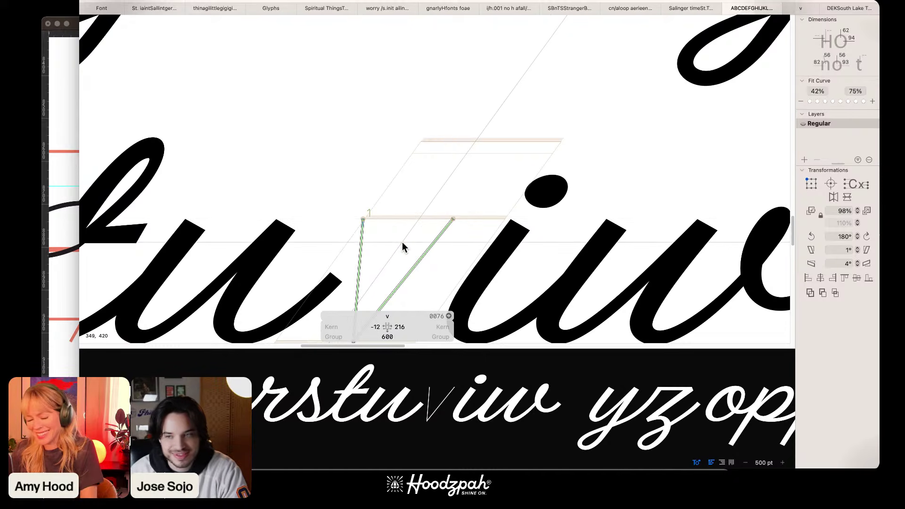
{"action": "key", "text": "super+a"}
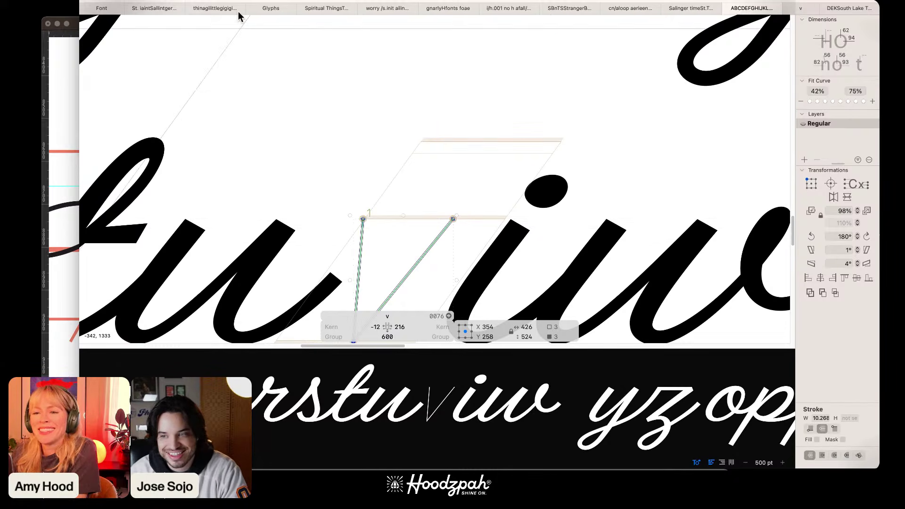
{"action": "left_click", "coordinate": [198, 5]}
{"action": "left_click", "coordinate": [207, 35]}
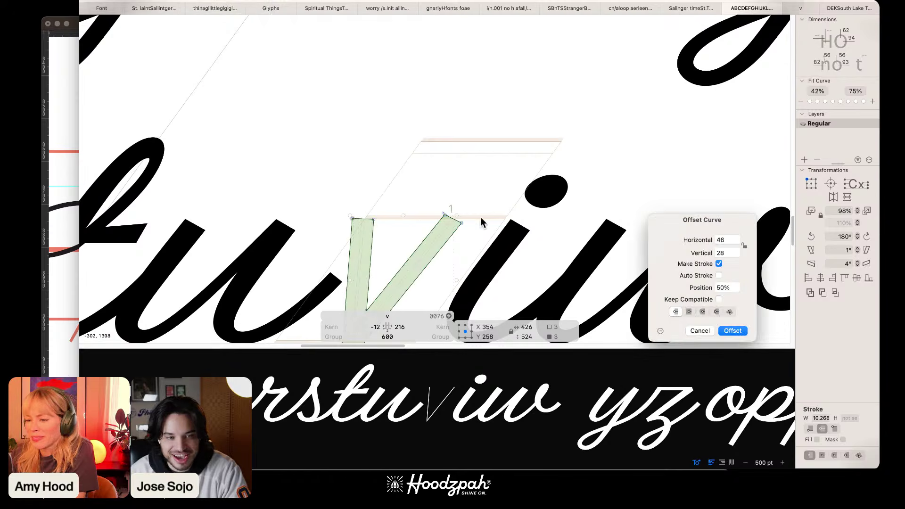
{"action": "left_click", "coordinate": [732, 330]}
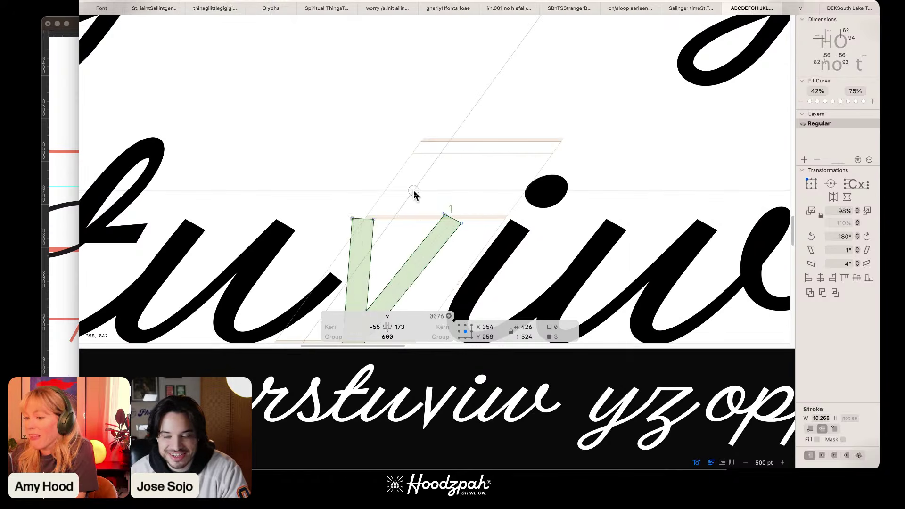
Step: Square off the v's pointed bottom by adding nodes on both outer edges at Y -15 and deleting the tip node
{"action": "left_click_drag", "start_coordinate": [409, 185], "coordinate": [465, 77]}
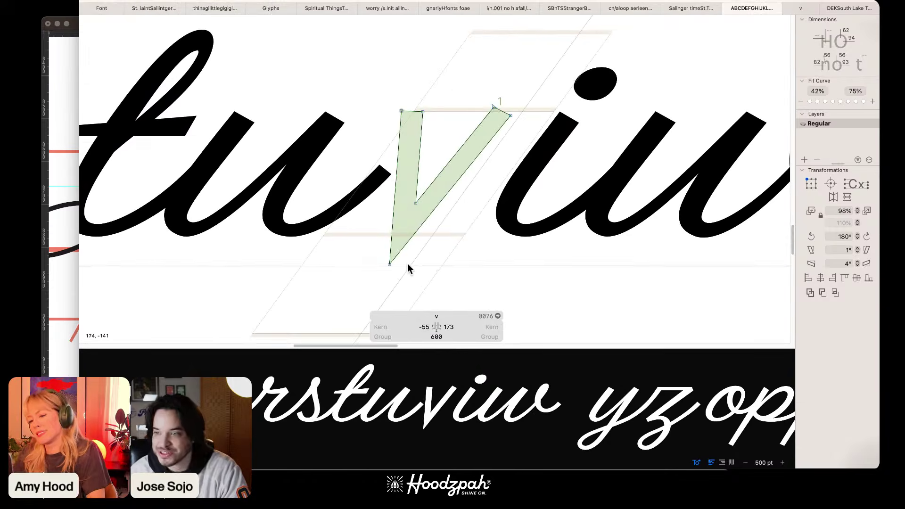
{"action": "left_click_drag", "start_coordinate": [407, 261], "coordinate": [356, 281]}
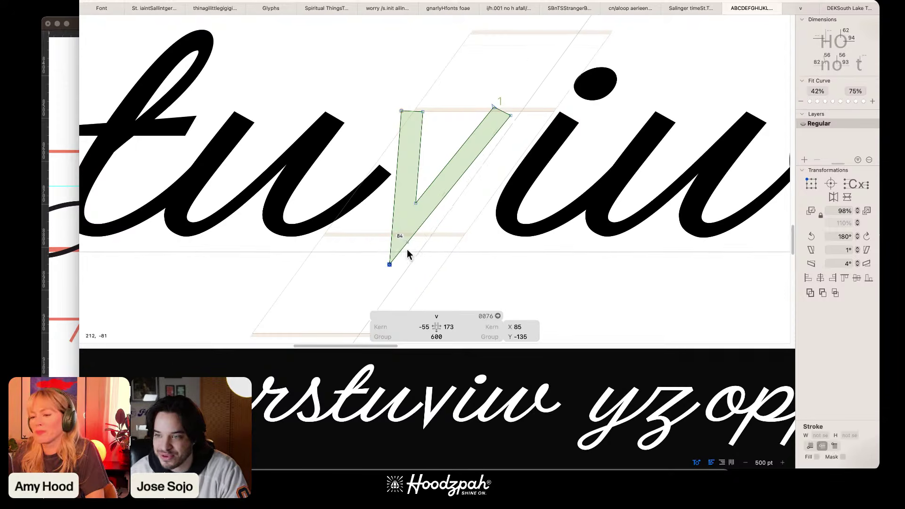
{"action": "key", "text": "super+plus"}
{"action": "key", "text": "super+plus"}
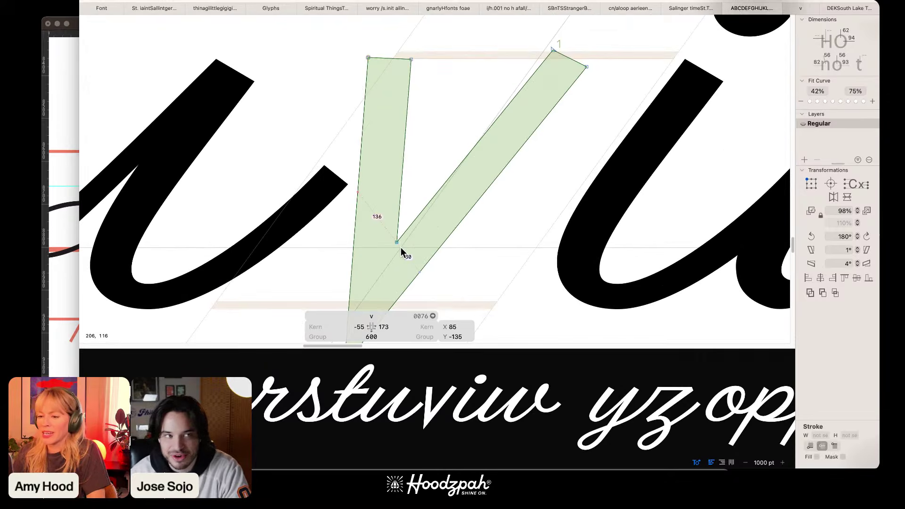
{"action": "left_click_drag", "start_coordinate": [400, 247], "coordinate": [423, 149]}
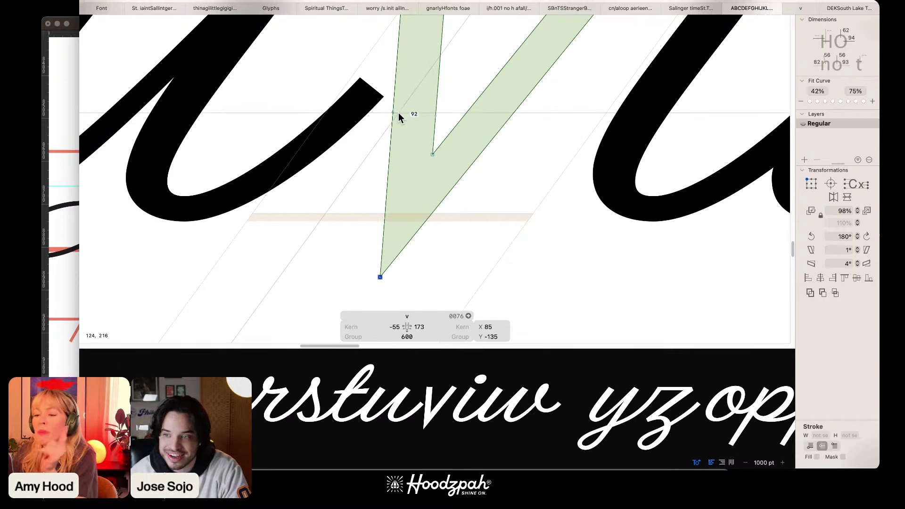
{"action": "key", "text": "p"}
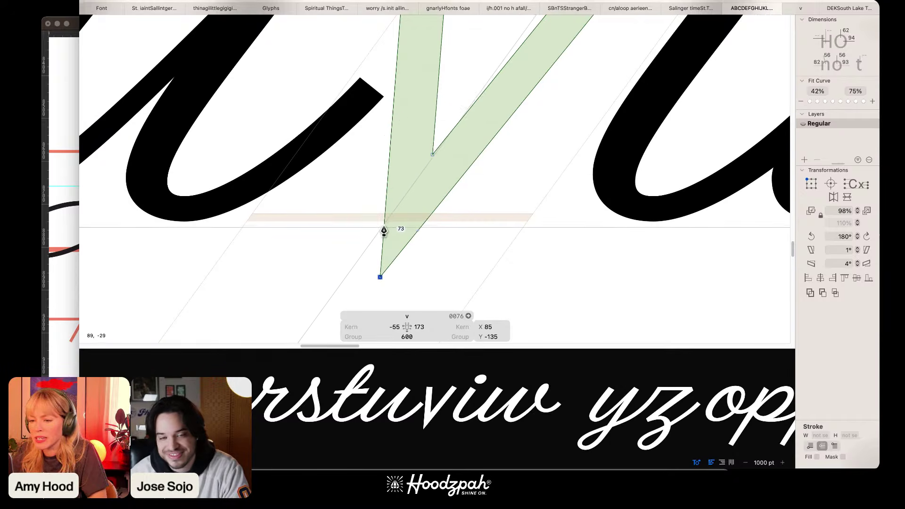
{"action": "left_click", "coordinate": [384, 221]}
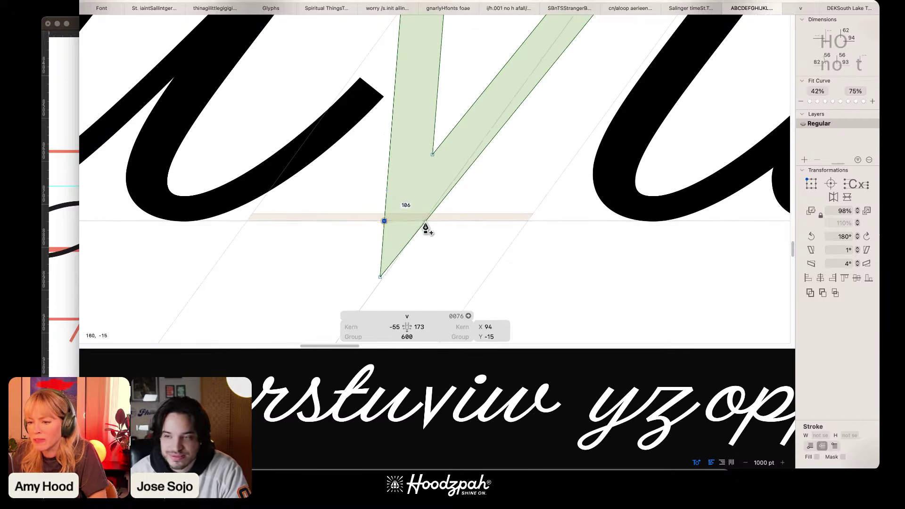
{"action": "left_click", "coordinate": [426, 221]}
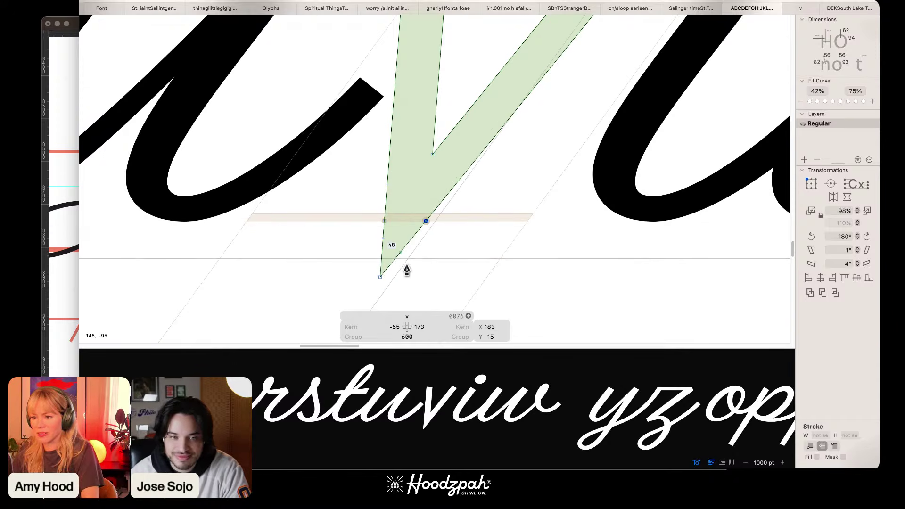
{"action": "left_click", "coordinate": [380, 277]}
{"action": "key", "text": "Delete"}
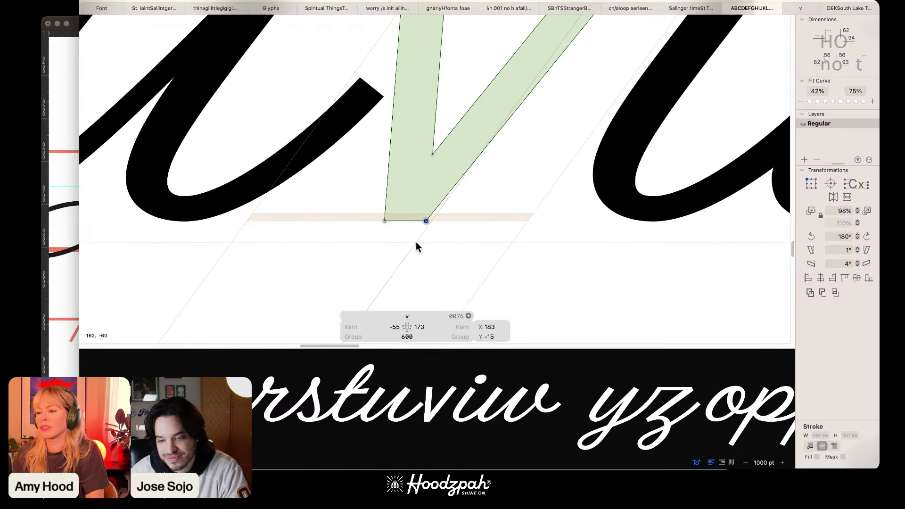
Step: Open the v's inner corner and shift its overlapping nodes down inside the strokes, with the first node at about X 163, Y 60
{"action": "right_click", "coordinate": [433, 155]}
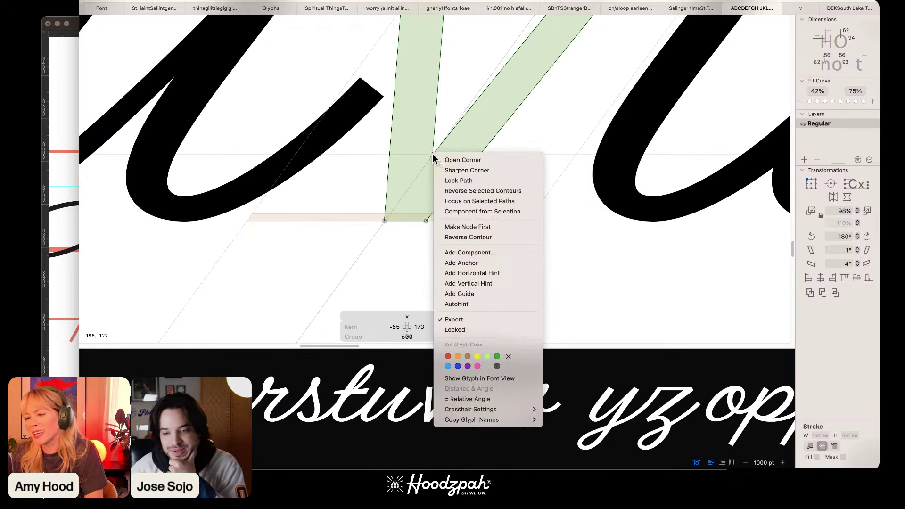
{"action": "left_click", "coordinate": [456, 160]}
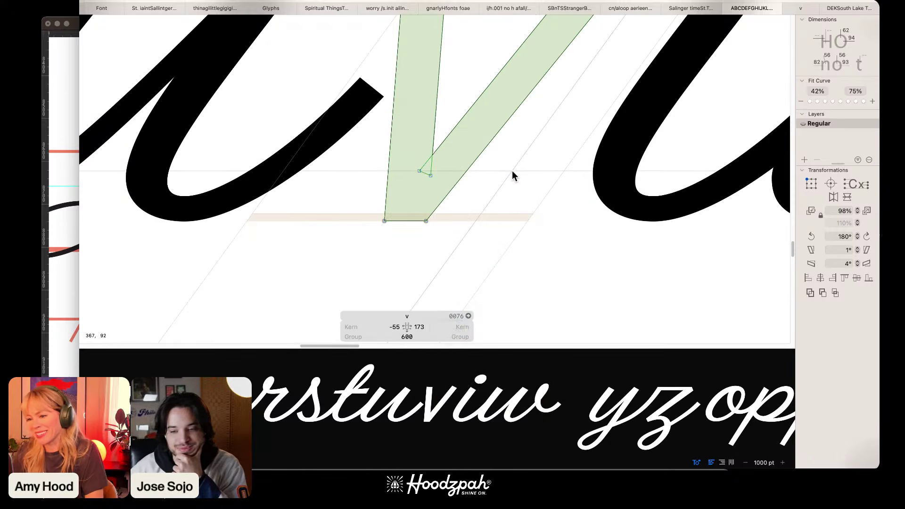
{"action": "key", "text": "super+minus"}
{"action": "key", "text": "super+minus"}
{"action": "key", "text": "super+minus"}
{"action": "key", "text": "super+plus"}
{"action": "key", "text": "super+plus"}
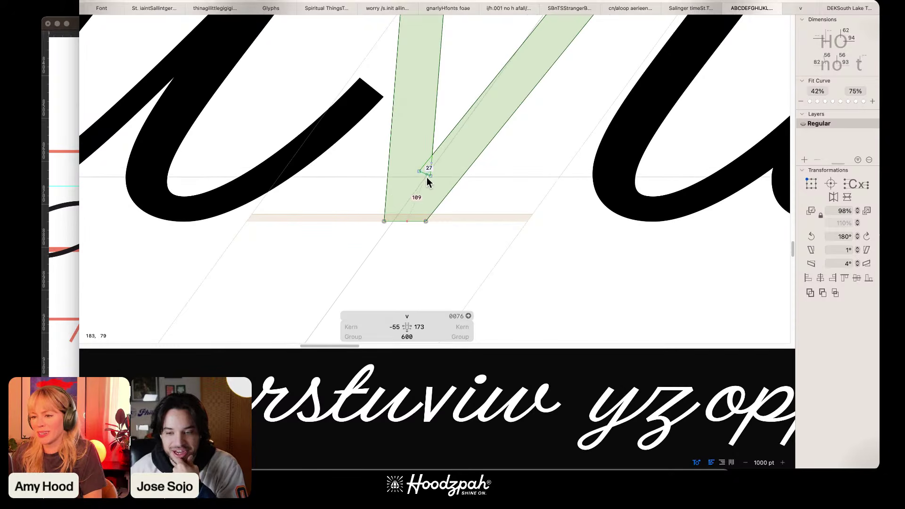
{"action": "mouse_move", "coordinate": [430, 176]}
{"action": "left_mouse_down"}
{"action": "mouse_move", "coordinate": [429, 191]}
{"action": "mouse_move", "coordinate": [416, 185]}
{"action": "left_mouse_up"}
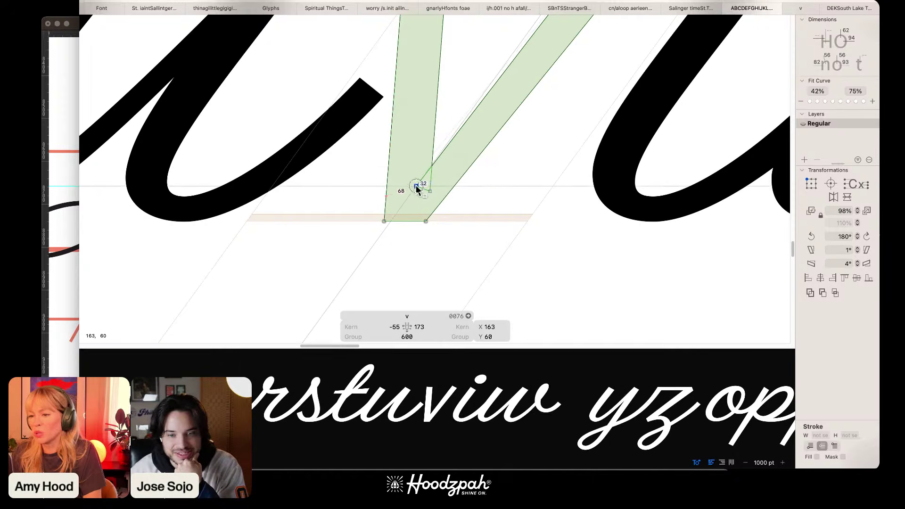
Step: Preview the filled v between the u and i and examine its stroke weight and inner join
{"action": "left_click", "coordinate": [517, 180]}
{"action": "key", "text": "super+minus"}
{"action": "key", "text": "super+minus"}
{"action": "key", "text": "space"}
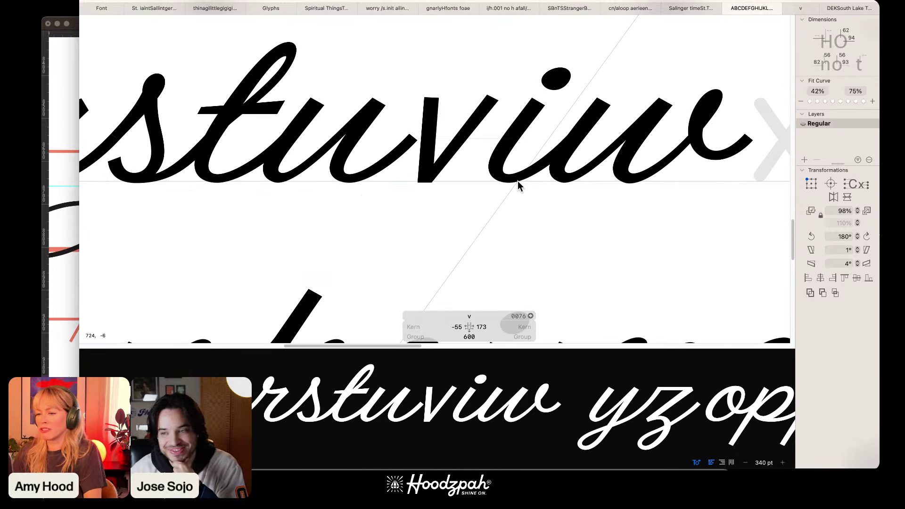
{"action": "key", "text": "super+plus"}
{"action": "key", "text": "super+plus"}
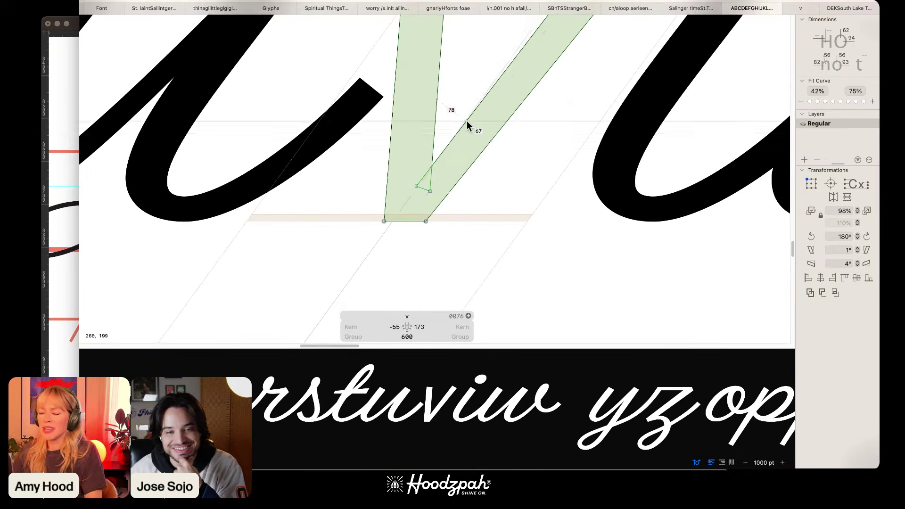
{"action": "key", "text": "space"}
{"action": "left_click_drag", "start_coordinate": [556, 117], "coordinate": [536, 217]}
{"action": "key", "text": "super+minus"}
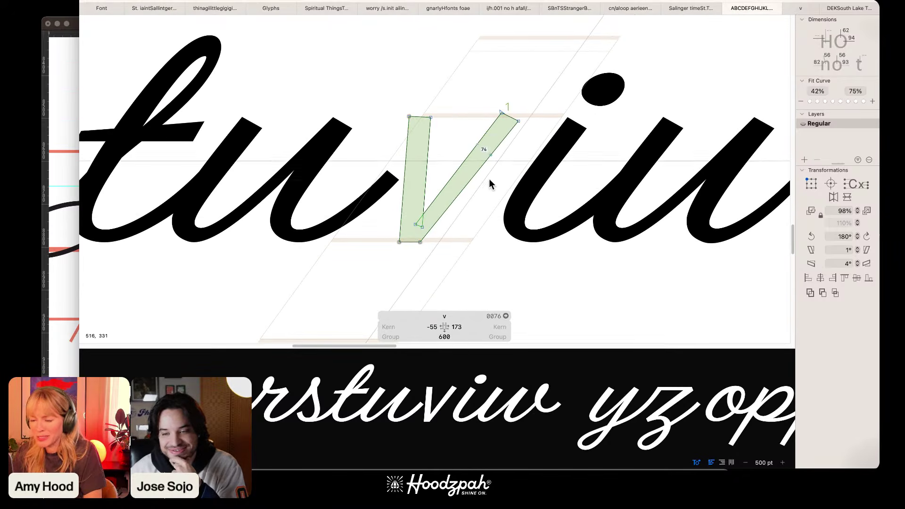
Step: Thin the v's right stroke by moving its outer edge 10 units left
{"action": "left_click", "coordinate": [463, 191]}
{"action": "key", "text": "shift+Left"}
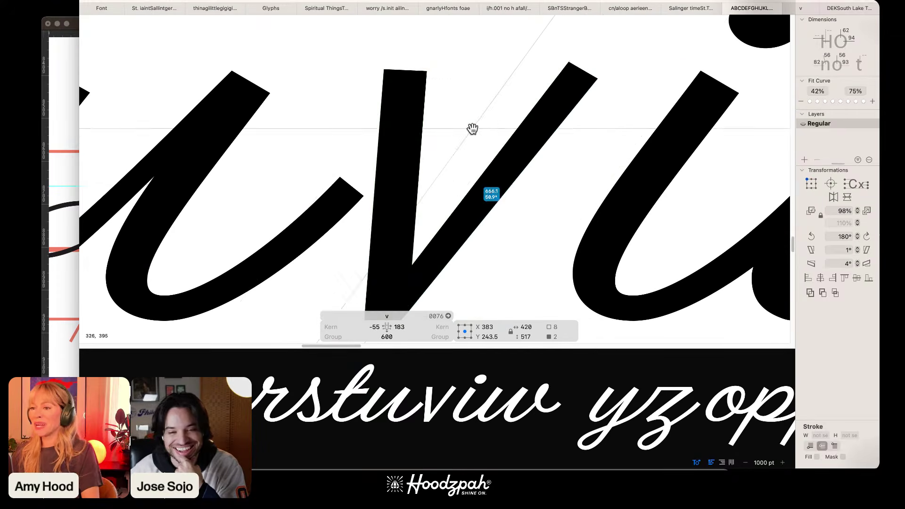
Step: Try a flatter top on the v's right stroke by moving its two end nodes, and undo both moves
{"action": "scroll", "coordinate": [464, 131], "scroll_direction": "up", "scroll_amount": 5}
{"action": "left_click_drag", "start_coordinate": [569, 131], "coordinate": [574, 125]}
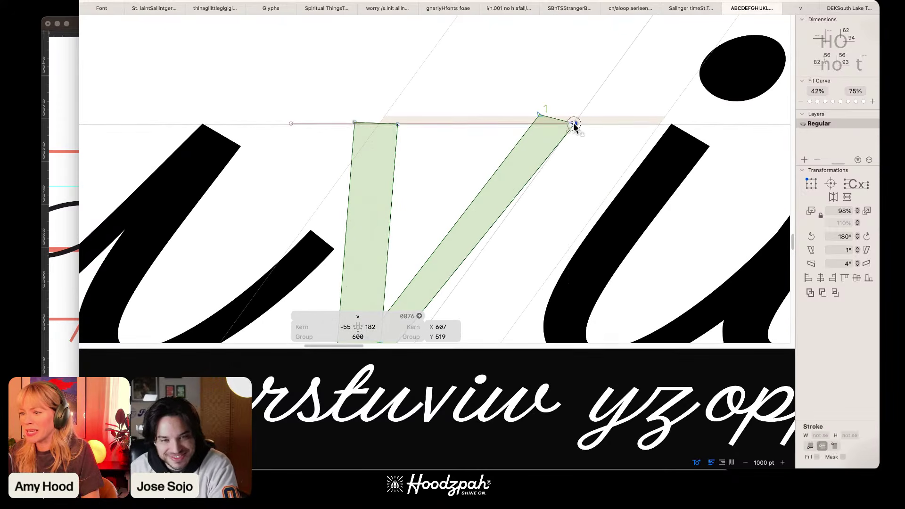
{"action": "left_click", "coordinate": [538, 116]}
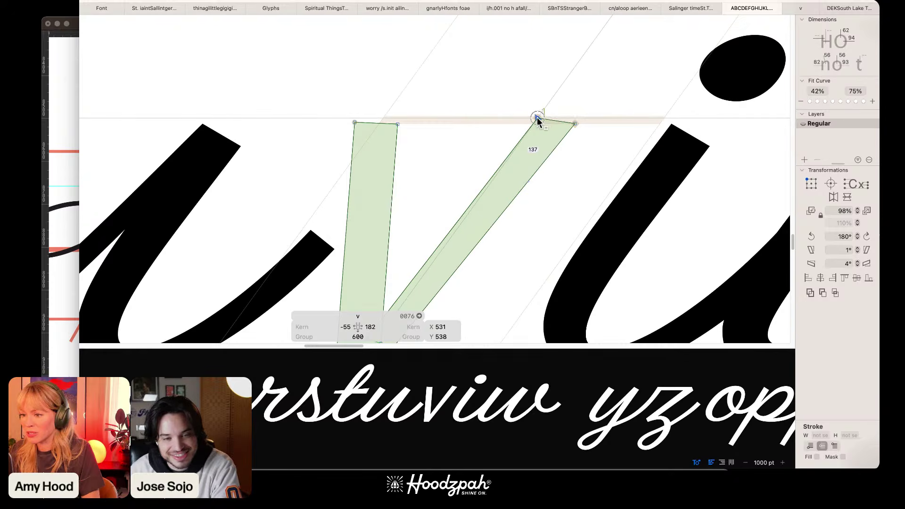
{"action": "key", "text": "super+z"}
{"action": "key", "text": "super+z"}
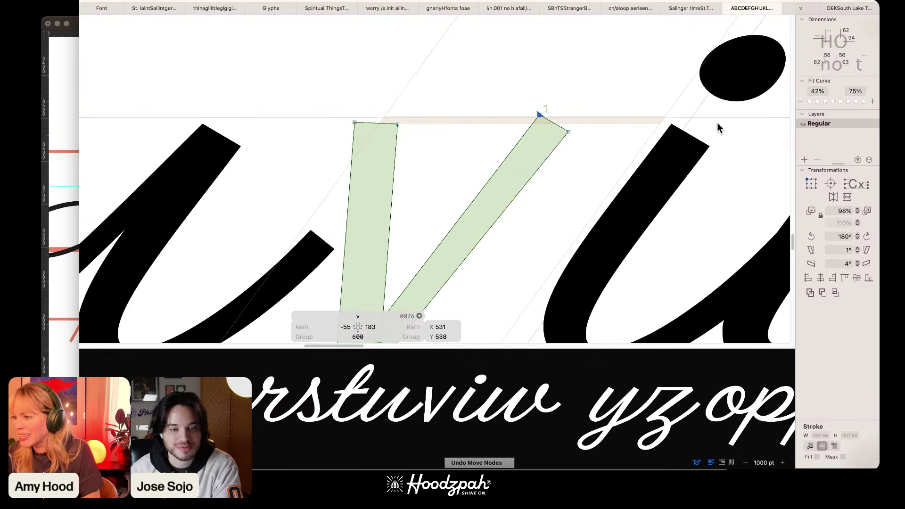
Step: Copy the i's slanted top edge into the v to compare the terminal angle and length, and delete the pasted edge
{"action": "left_click", "coordinate": [698, 137]}
{"action": "double_click", "coordinate": [699, 140]}
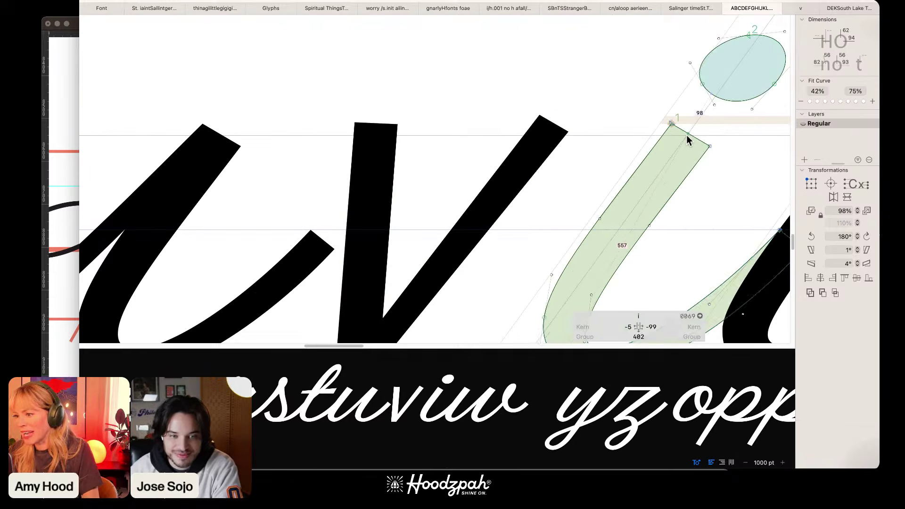
{"action": "left_click", "coordinate": [670, 124]}
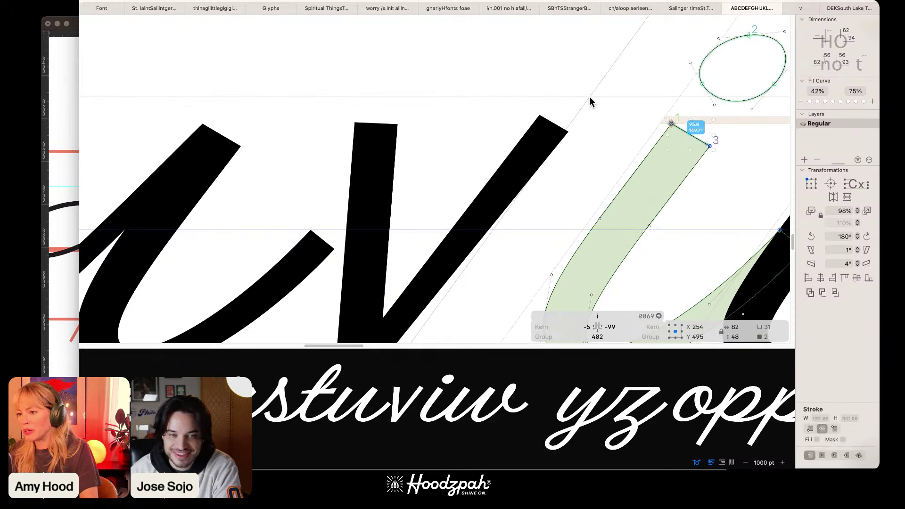
{"action": "key", "text": "Escape"}
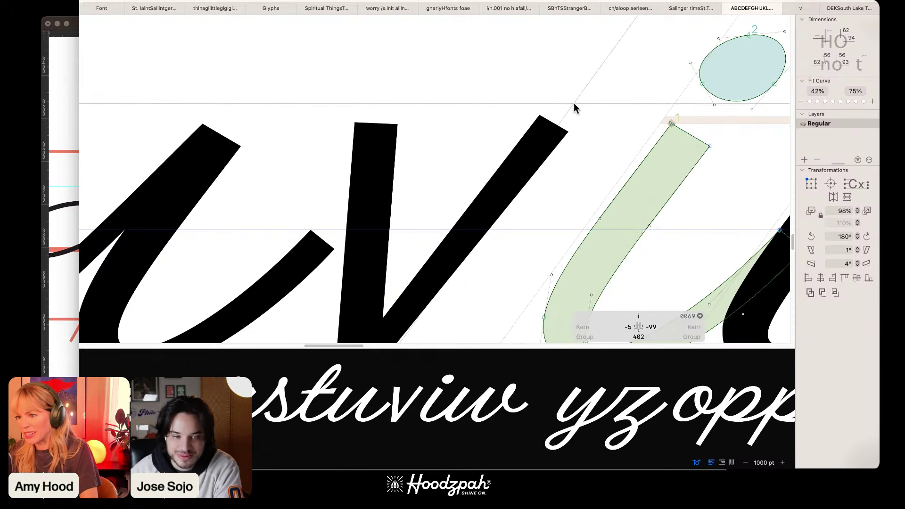
{"action": "key", "text": "super+plus"}
{"action": "double_click", "coordinate": [524, 103]}
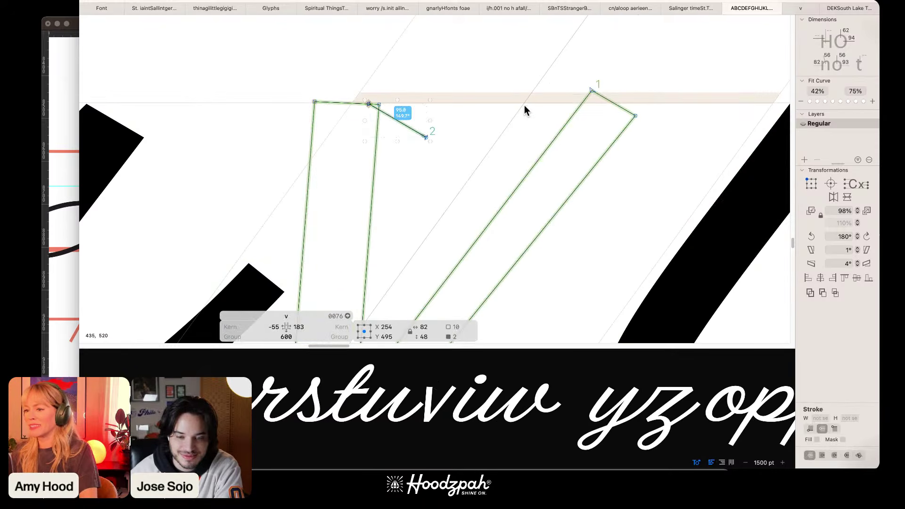
{"action": "left_click", "coordinate": [428, 127]}
{"action": "left_click_drag", "start_coordinate": [408, 127], "coordinate": [448, 143]}
{"action": "left_click", "coordinate": [400, 123]}
{"action": "key", "text": "BackSpace"}
{"action": "key", "text": "super+minus"}
{"action": "key", "text": "super+minus"}
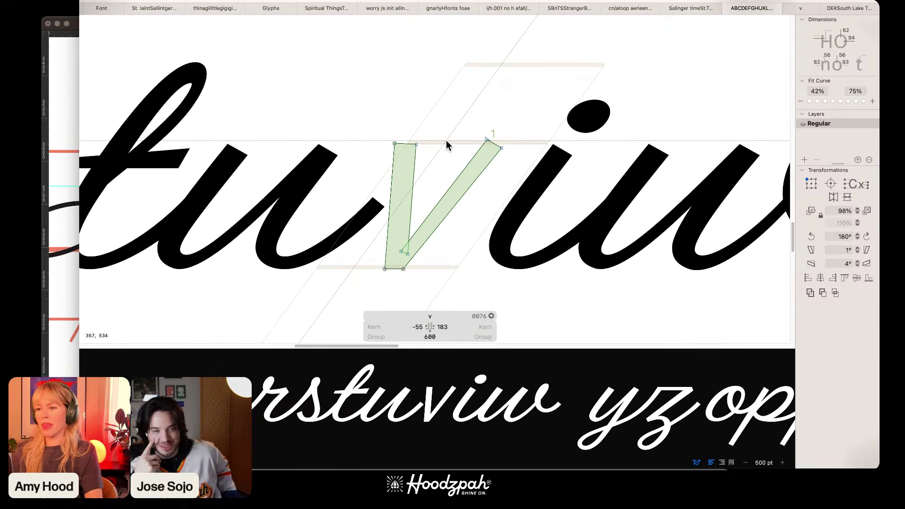
Step: Insert a w between the u and v in the sample text and compare its shape with the v
{"action": "scroll", "coordinate": [446, 140], "scroll_direction": "up", "scroll_amount": 3}
{"action": "scroll", "coordinate": [445, 140], "scroll_direction": "down", "scroll_amount": 3}
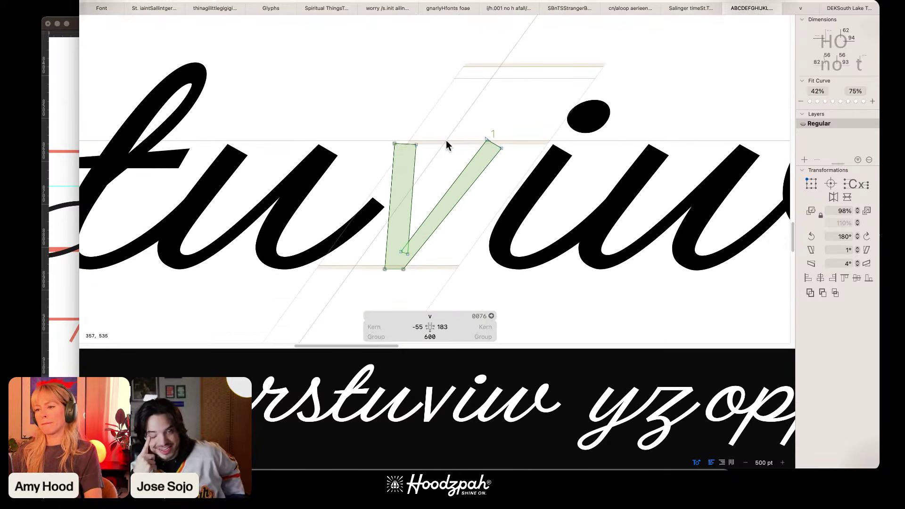
{"action": "scroll", "coordinate": [448, 169], "scroll_direction": "up", "scroll_amount": 2}
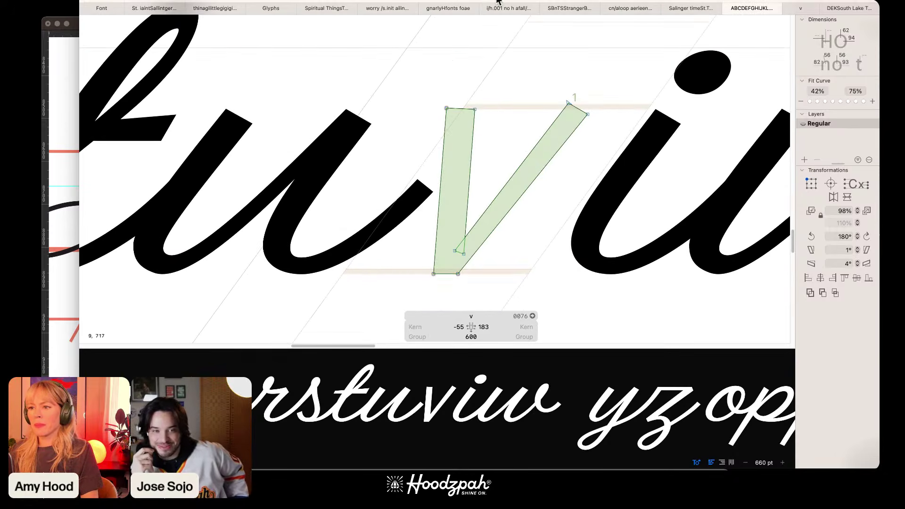
{"action": "key", "text": "Escape"}
{"action": "type", "text": "uw"}
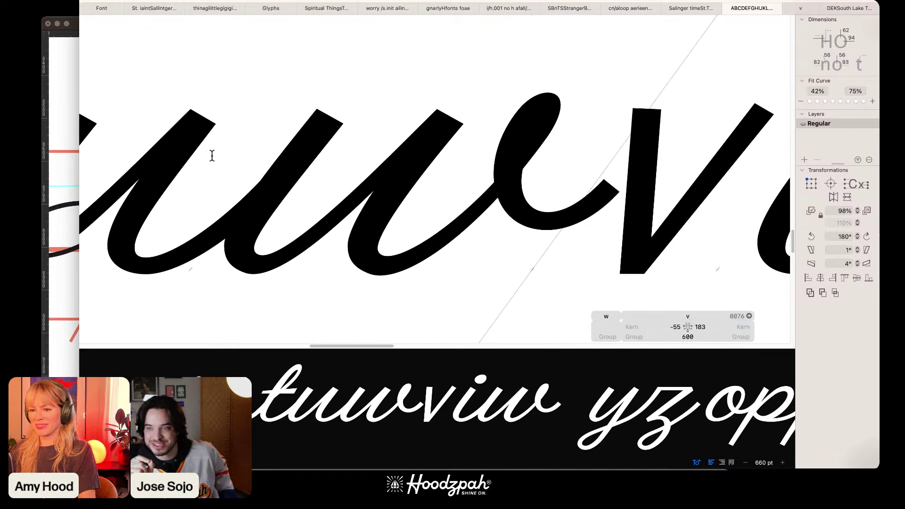
{"action": "double_click", "coordinate": [139, 163]}
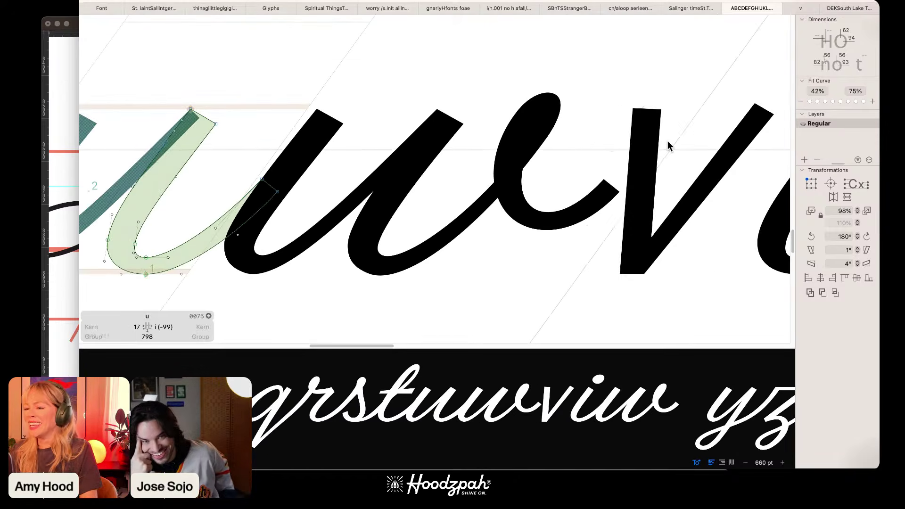
{"action": "double_click", "coordinate": [640, 168]}
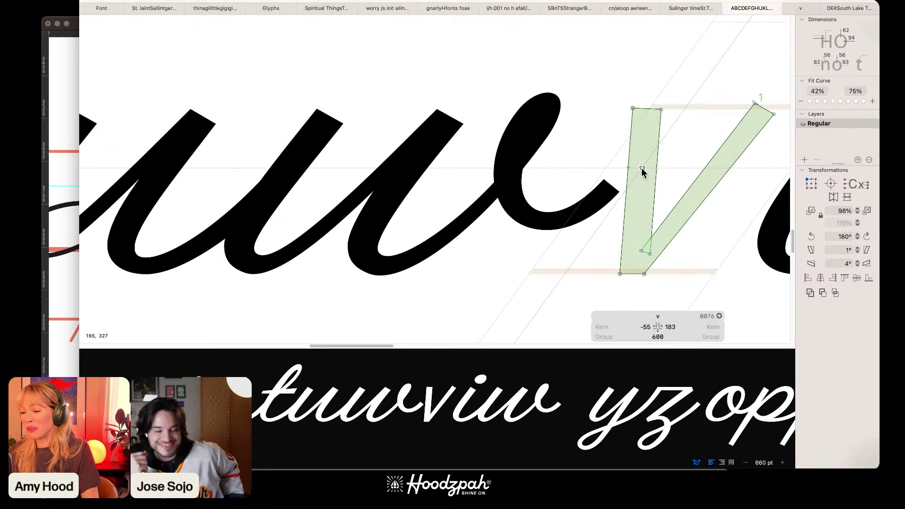
Step: Insert an r between the w and the v in the sample text
{"action": "left_click", "coordinate": [485, 1]}
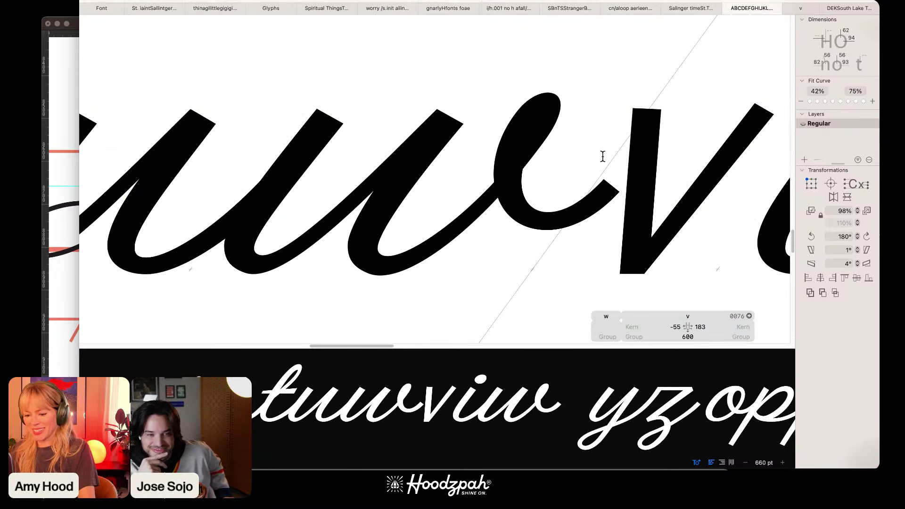
{"action": "type", "text": "er"}
{"action": "key", "text": "BackSpace"}
{"action": "key", "text": "BackSpace"}
{"action": "type", "text": "r"}
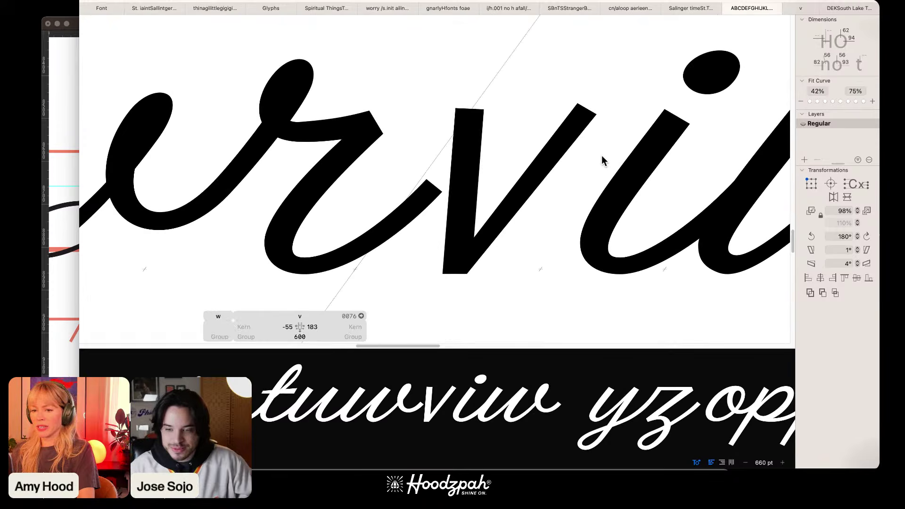
Step: Copy the r's entry stroke and looped top, and paste them into the v
{"action": "key", "text": "Escape"}
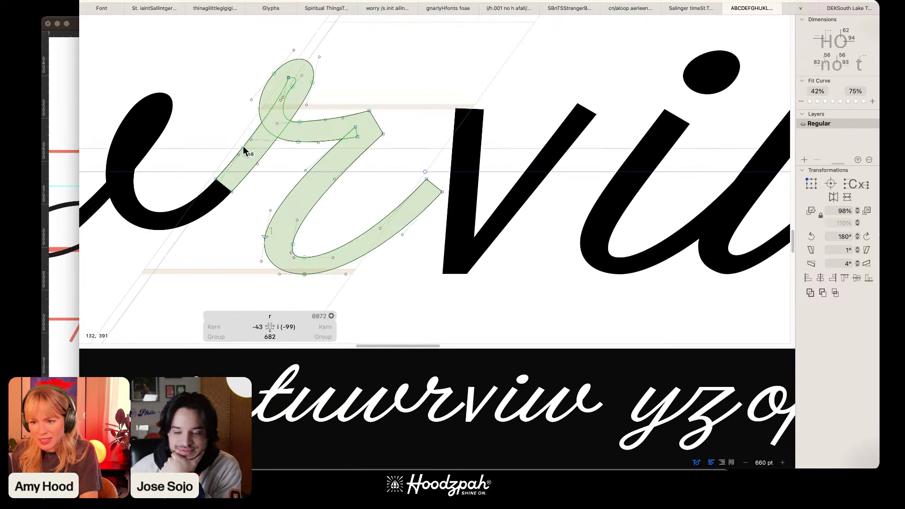
{"action": "left_click", "coordinate": [243, 146]}
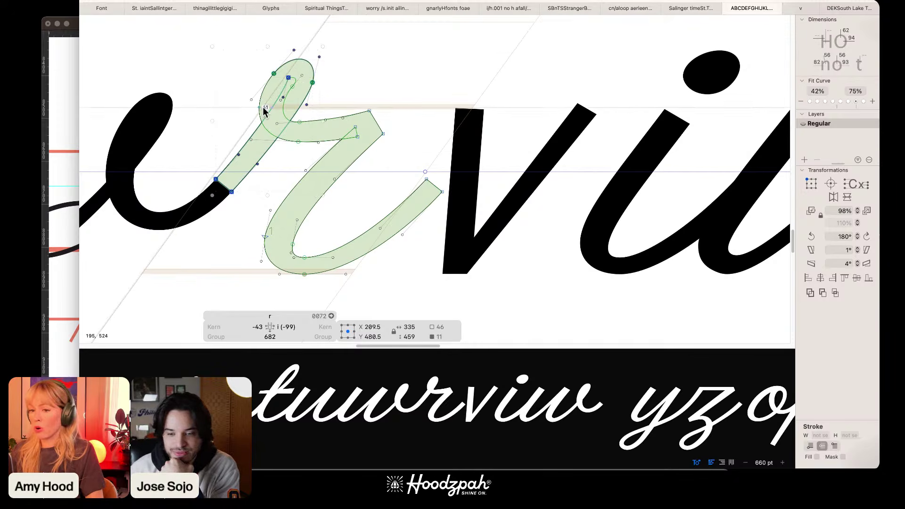
{"action": "left_click", "coordinate": [260, 104], "text": "shift"}
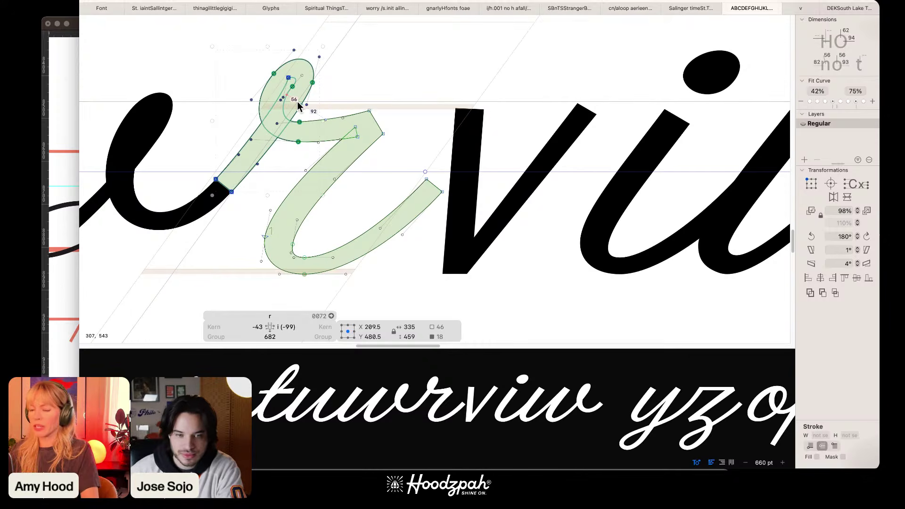
{"action": "double_click", "coordinate": [503, 159]}
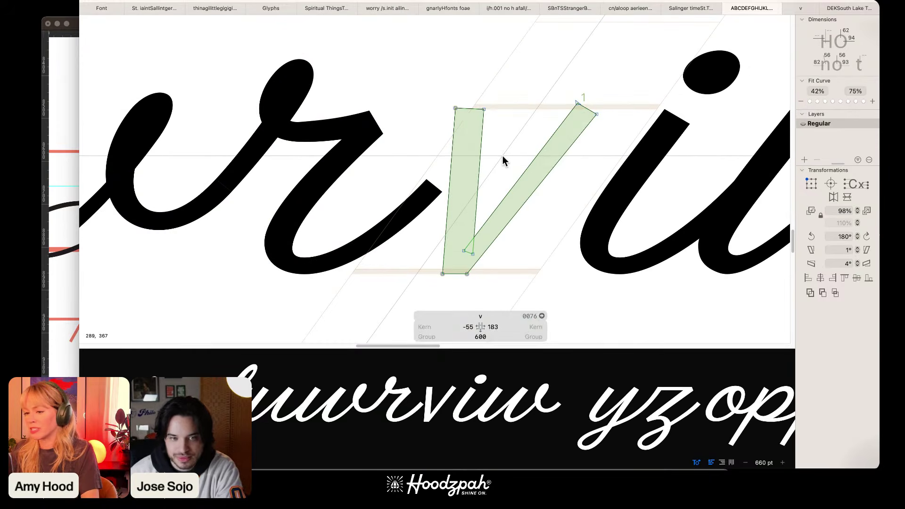
{"action": "key", "text": "super+v"}
{"action": "key", "text": "space"}
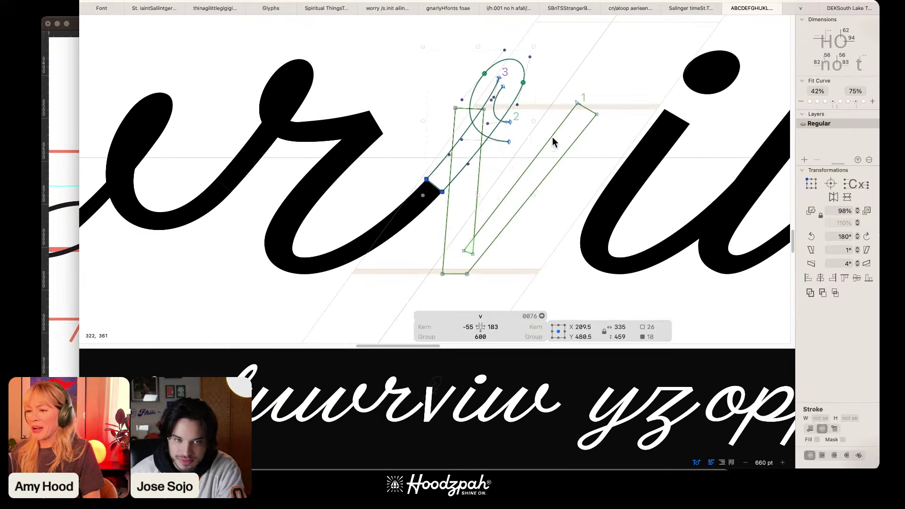
{"action": "key", "text": "space"}
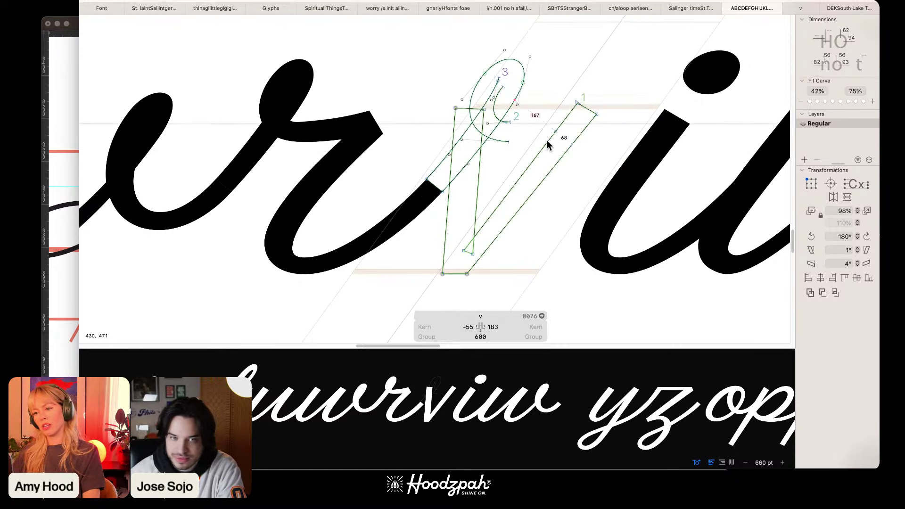
Step: Move the v's original outline 100 units right to make room for the pasted entry stroke
{"action": "double_click", "coordinate": [547, 140]}
{"action": "key", "text": "shift+Right"}
{"action": "key", "text": "shift+Right"}
{"action": "key", "text": "shift+Right"}
{"action": "key", "text": "shift+Right"}
{"action": "key", "text": "shift+Right"}
{"action": "key", "text": "shift+Right"}
{"action": "key", "text": "shift+Right"}
{"action": "key", "text": "shift+Right"}
{"action": "key", "text": "shift+Right"}
{"action": "key", "text": "shift+Right"}
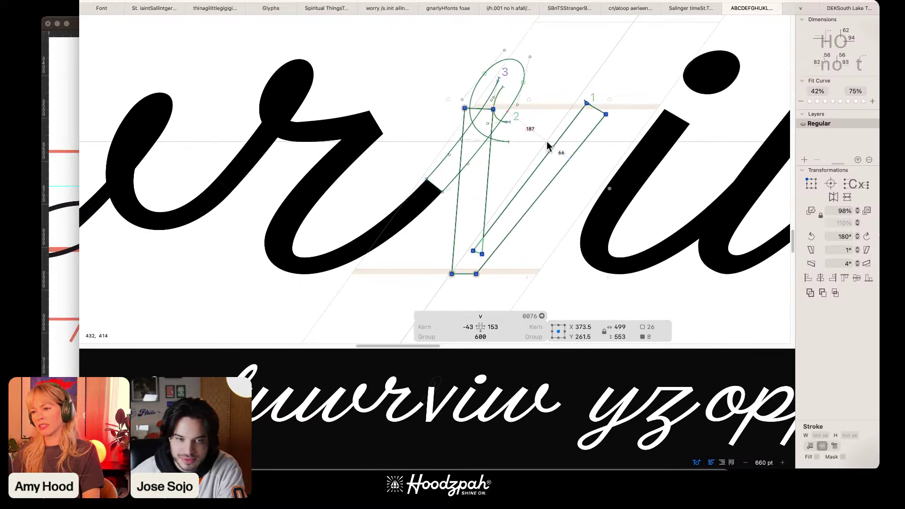
{"action": "key", "text": "space"}
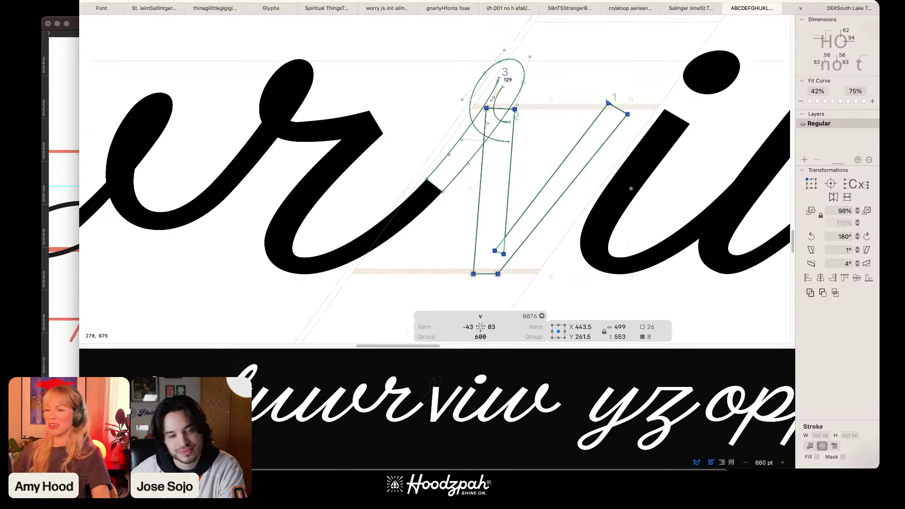
Step: Duplicate the pasted entry stroke with its loop onto the top of the v's right stroke
{"action": "left_click", "coordinate": [523, 69]}
{"action": "double_click", "coordinate": [524, 71]}
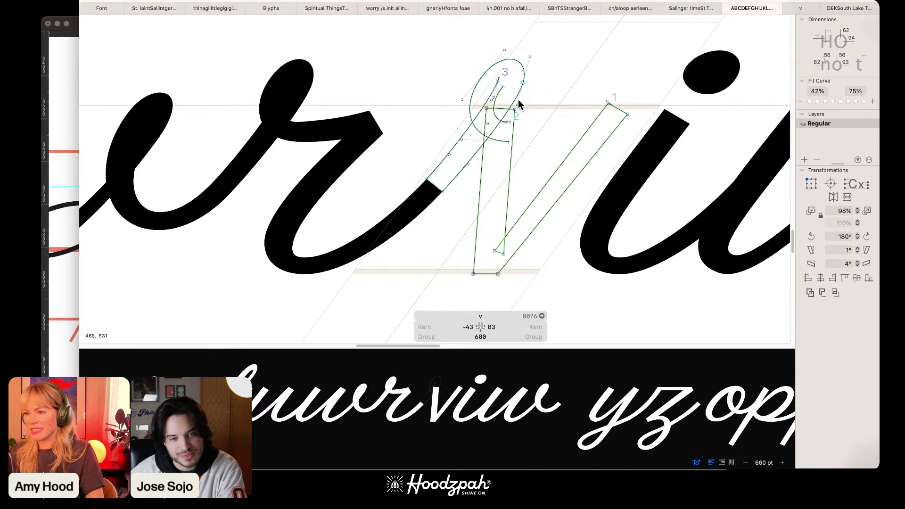
{"action": "left_click_drag", "start_coordinate": [517, 99], "coordinate": [636, 101]}
{"action": "left_click", "coordinate": [521, 145]}
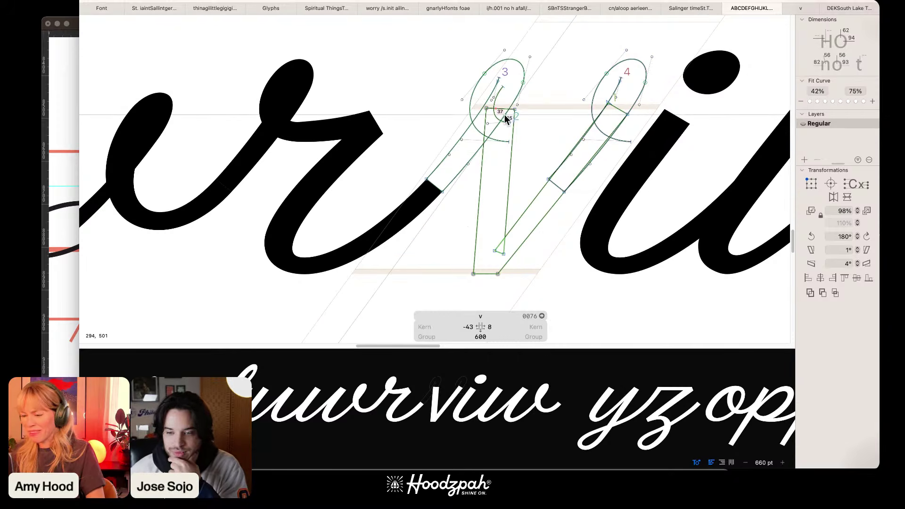
Step: Add nodes across the entry stroke at X 229, Y 532 and X 307, Y 516, and delete its loop and the leftover inner curve
{"action": "key", "text": "super+plus"}
{"action": "key", "text": "super+plus"}
{"action": "left_click_drag", "start_coordinate": [505, 115], "coordinate": [422, 196]}
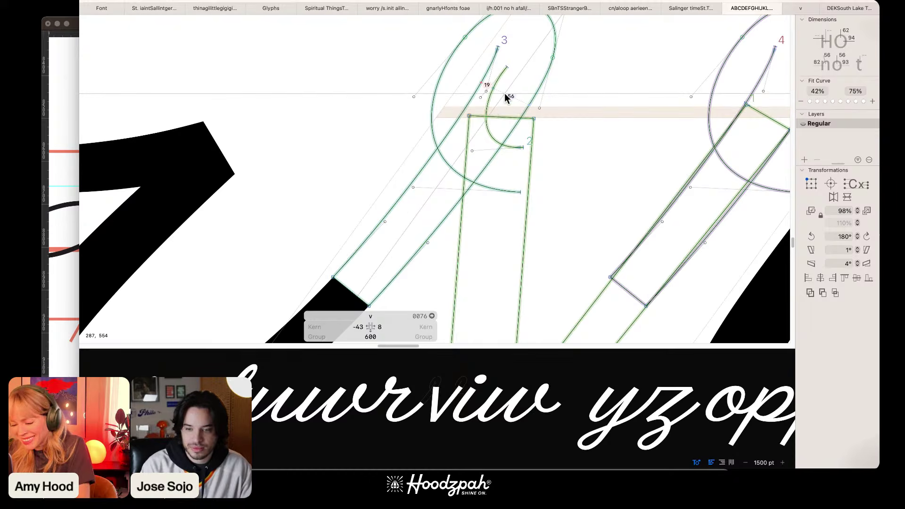
{"action": "key", "text": "p"}
{"action": "left_click", "coordinate": [464, 108]}
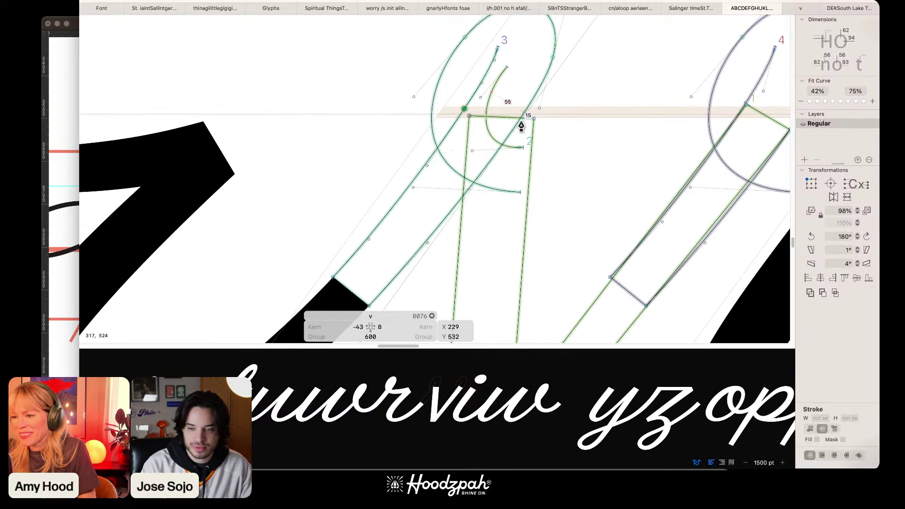
{"action": "left_click_drag", "start_coordinate": [520, 126], "coordinate": [488, 81]}
{"action": "key", "text": "BackSpace"}
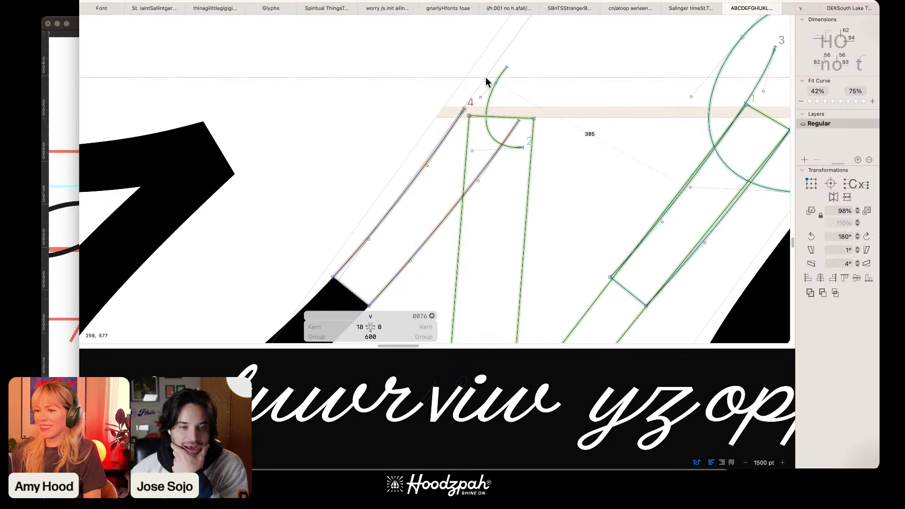
{"action": "double_click", "coordinate": [494, 87]}
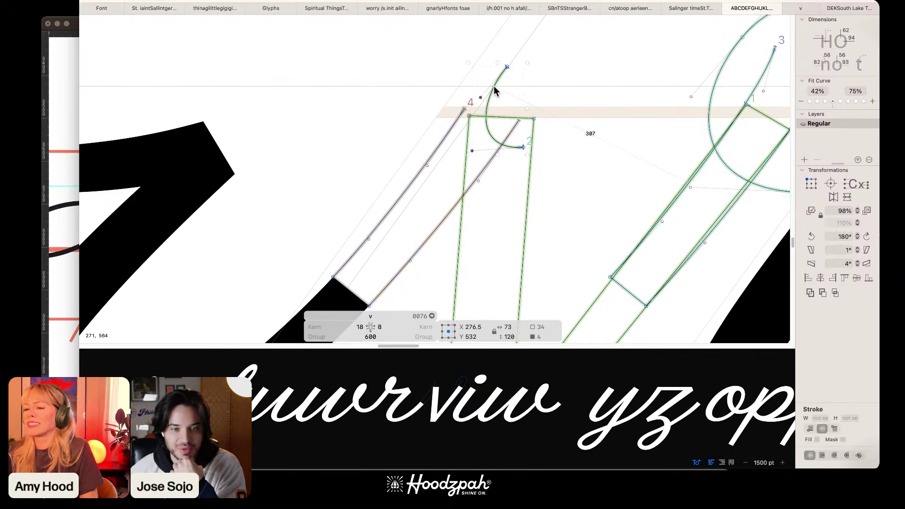
{"action": "key", "text": "Delete"}
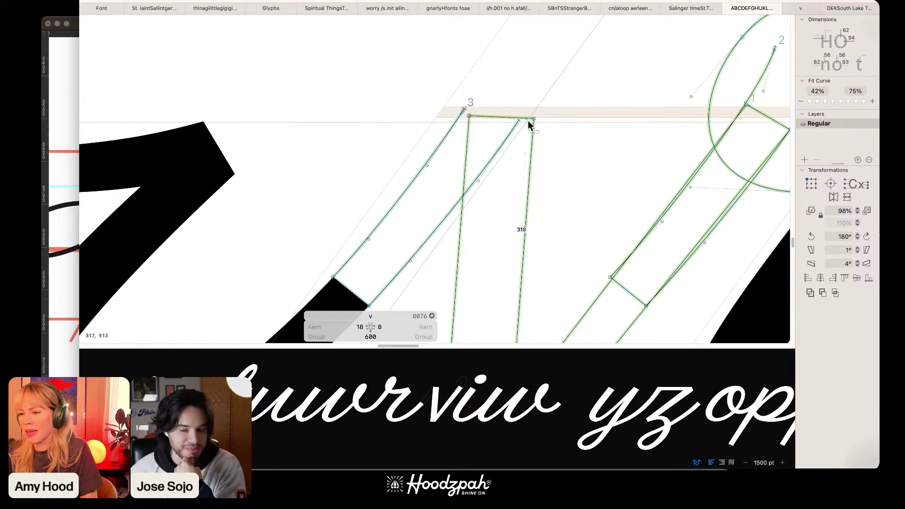
Step: Close the open top of the v's entry stroke between its two end nodes and preview the shape
{"action": "key", "text": "p"}
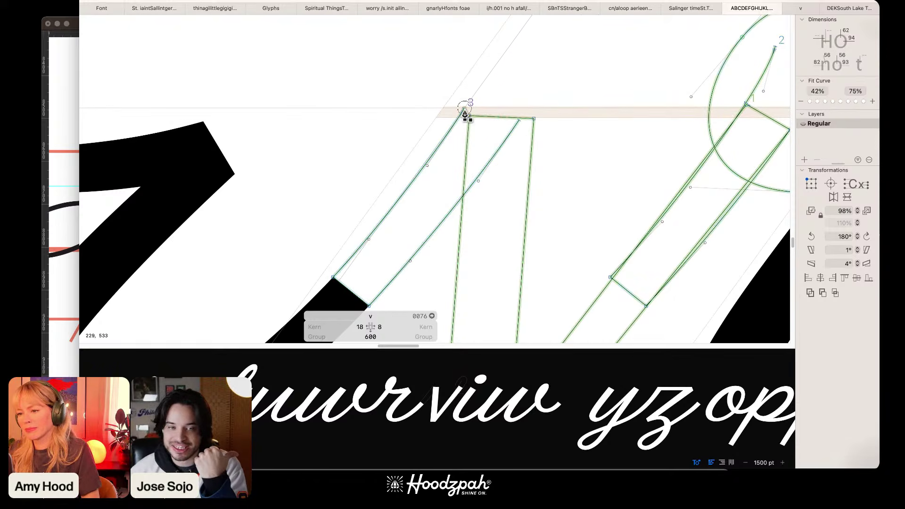
{"action": "left_click", "coordinate": [464, 113]}
{"action": "left_click", "coordinate": [518, 120]}
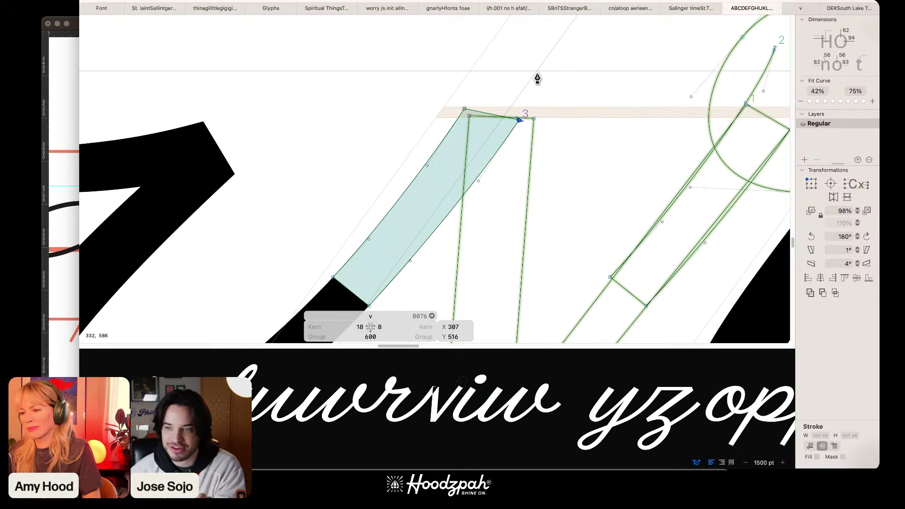
{"action": "key", "text": "super+minus"}
{"action": "key", "text": "super+minus"}
{"action": "key", "text": "super+minus"}
{"action": "key", "text": "super+minus"}
{"action": "key", "text": "space"}
{"action": "key", "text": "super+plus"}
{"action": "key", "text": "super+plus"}
{"action": "key", "text": "super+plus"}
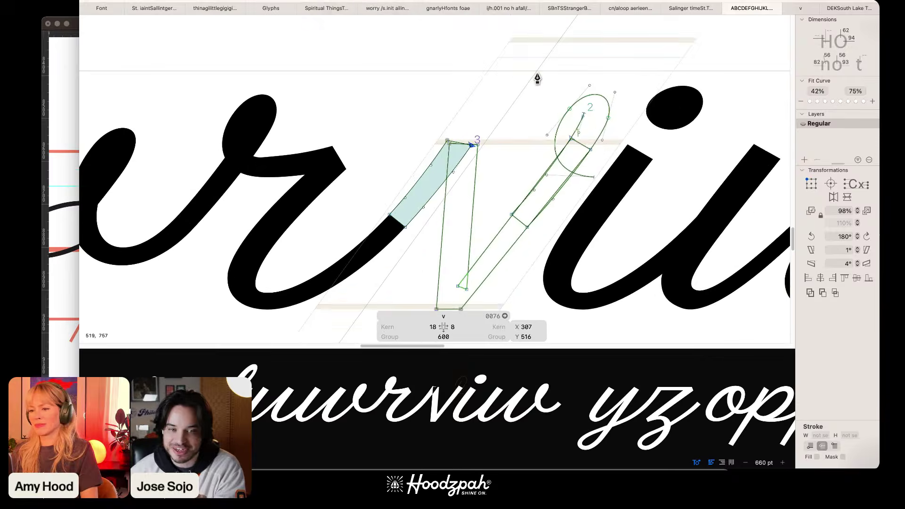
Step: Correct the path direction of all the v's outlines and preview the filled letter
{"action": "key", "text": "super+a"}
{"action": "left_click", "coordinate": [169, 1]}
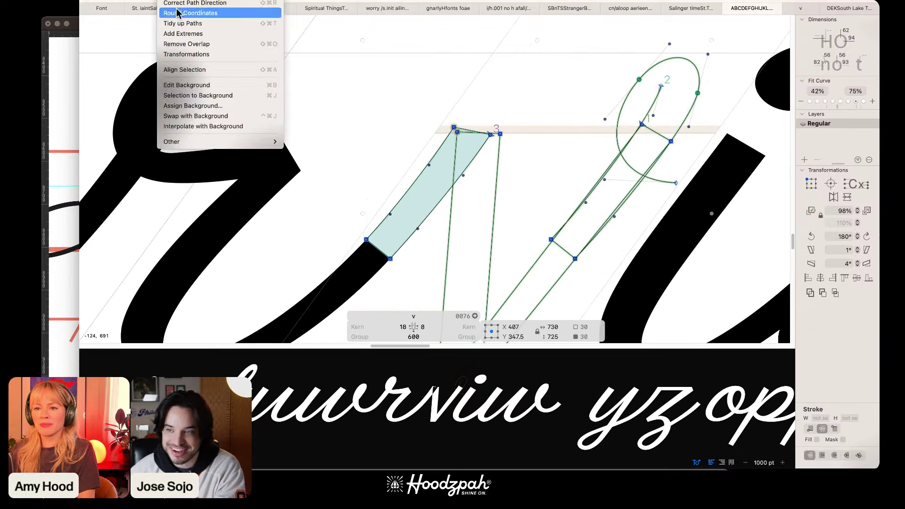
{"action": "left_click", "coordinate": [504, 108]}
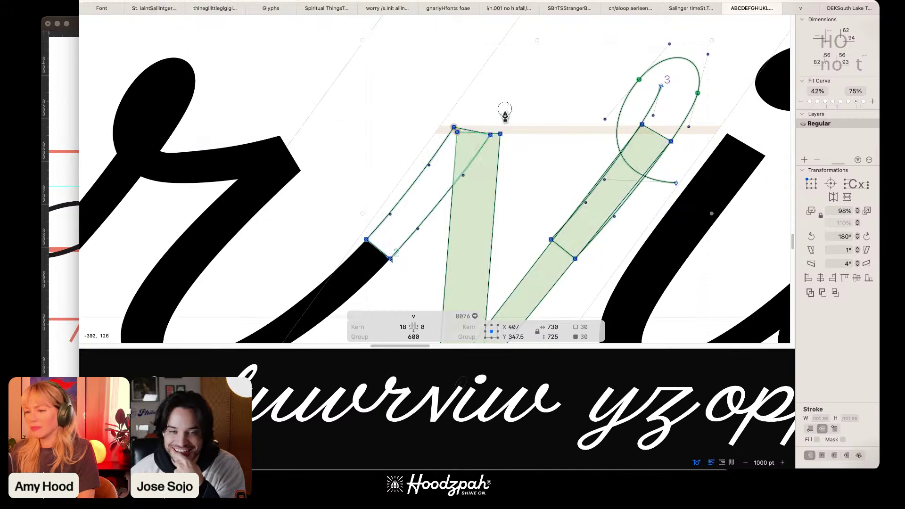
{"action": "key", "text": "super+z"}
{"action": "left_click", "coordinate": [535, 134], "text": "super"}
{"action": "key", "text": "space"}
{"action": "left_click_drag", "start_coordinate": [536, 153], "coordinate": [511, 142]}
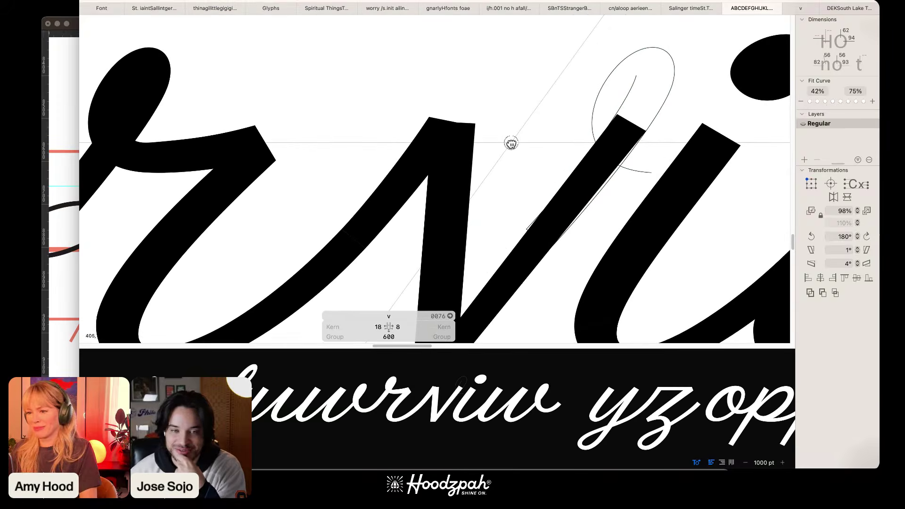
Step: Move the v's left stem corner nodes to X 327, Y 511 and X 237, Y 530 to match the entry stroke's slanted top
{"action": "scroll", "coordinate": [511, 142], "scroll_direction": "up", "scroll_amount": 3}
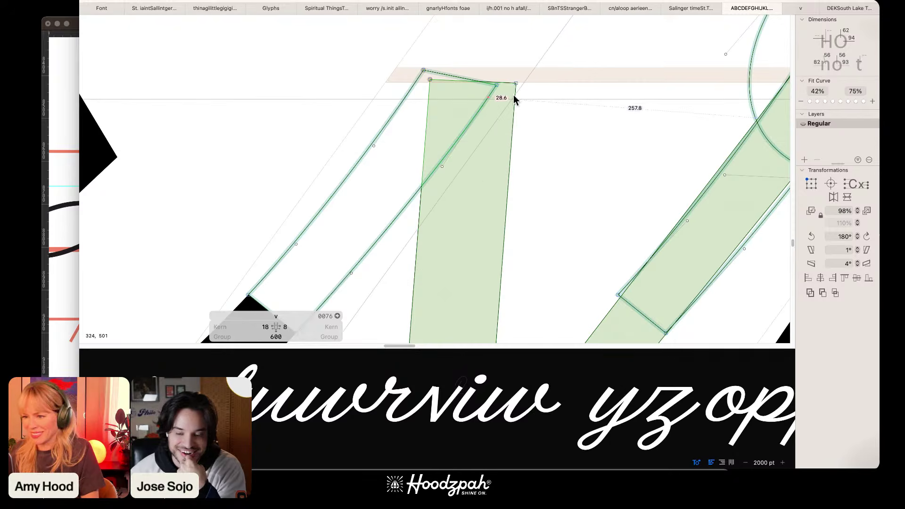
{"action": "left_click_drag", "start_coordinate": [516, 84], "coordinate": [515, 92]}
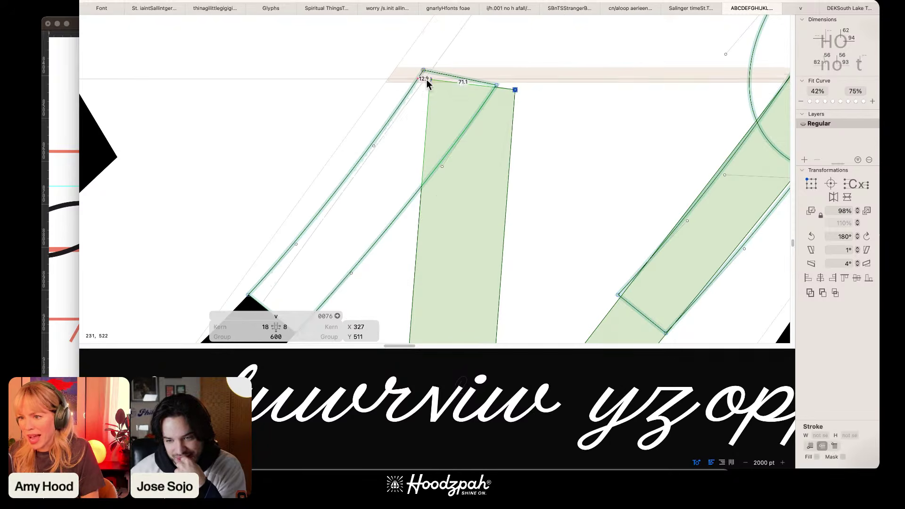
{"action": "left_click_drag", "start_coordinate": [430, 81], "coordinate": [430, 73]}
{"action": "key", "text": "super+plus"}
{"action": "left_click_drag", "start_coordinate": [524, 69], "coordinate": [511, 203]}
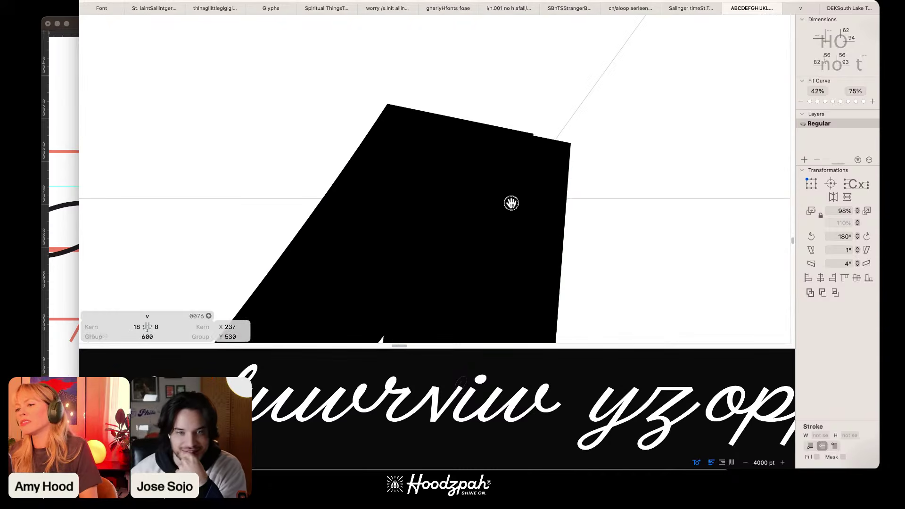
Step: Nudge the upper-right corner node of the v's left stem up one unit and preview the join with the entry stroke
{"action": "left_click", "coordinate": [569, 147]}
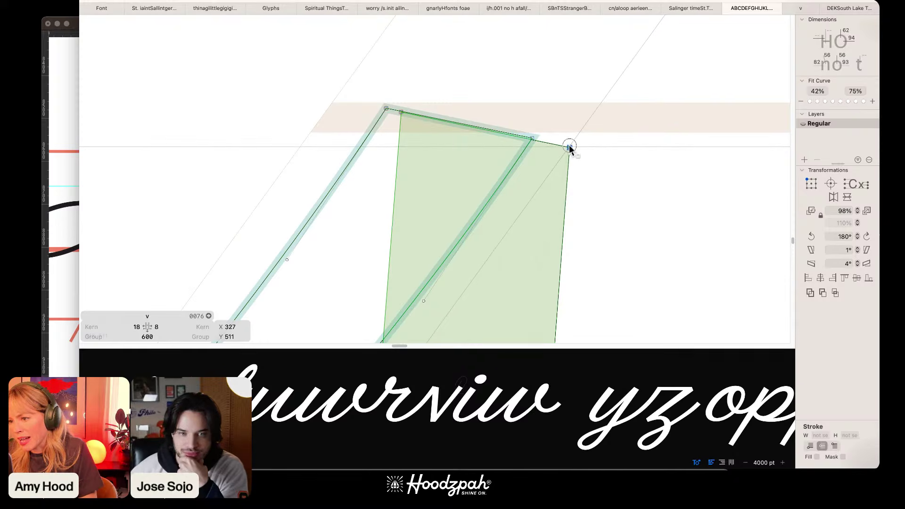
{"action": "key", "text": "Up"}
{"action": "key", "text": "super+minus"}
{"action": "key", "text": "super+minus"}
{"action": "key", "text": "super+minus"}
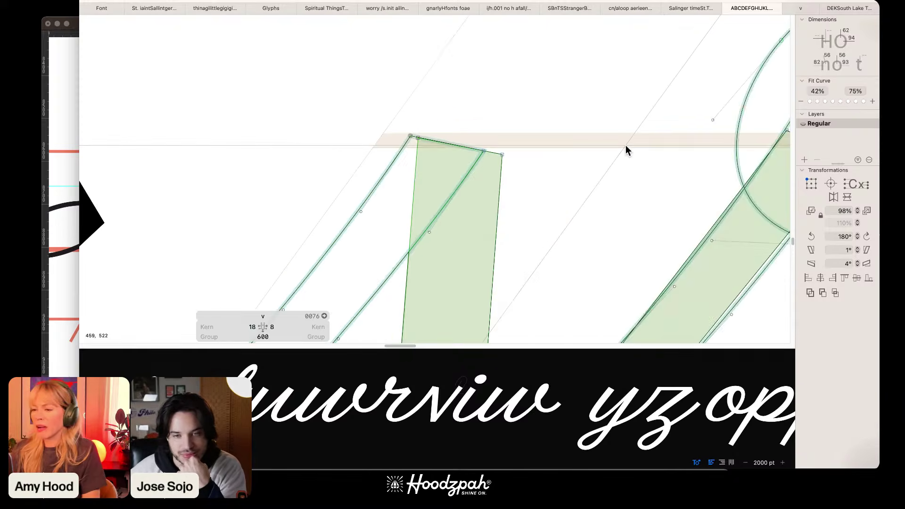
{"action": "key", "text": "space"}
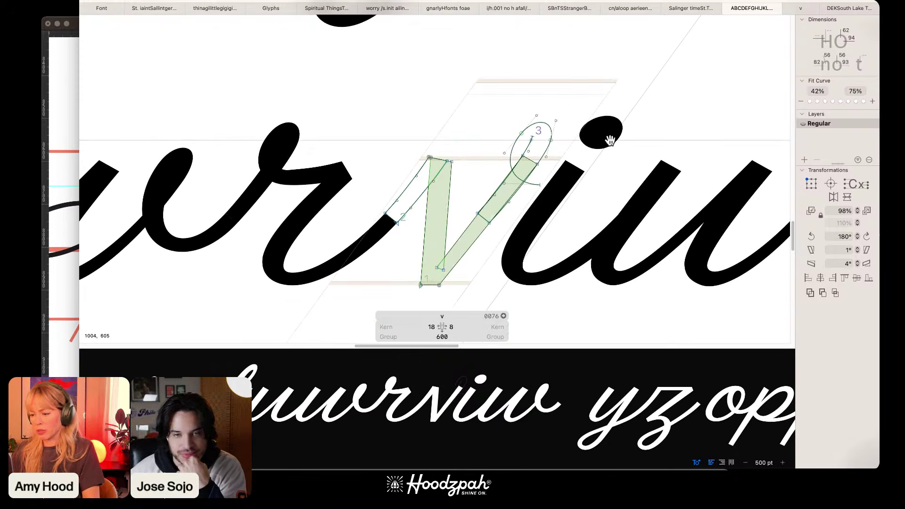
Step: Shift the duplicated loop stroke on the v's right arm 10 units to the right
{"action": "key", "text": "super+plus"}
{"action": "key", "text": "space"}
{"action": "left_click_drag", "start_coordinate": [608, 165], "coordinate": [530, 132]}
{"action": "key", "text": "space"}
{"action": "key", "text": "super+plus"}
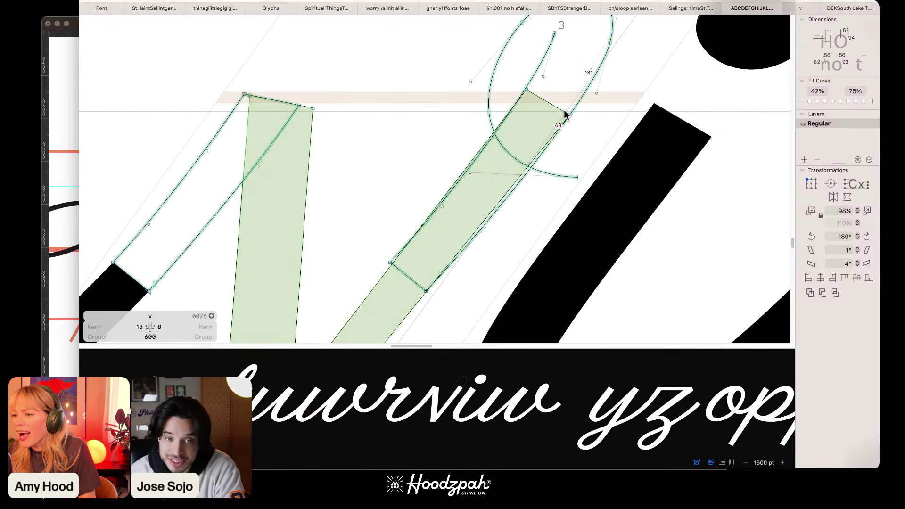
{"action": "double_click", "coordinate": [575, 106]}
{"action": "key", "text": "shift+Right"}
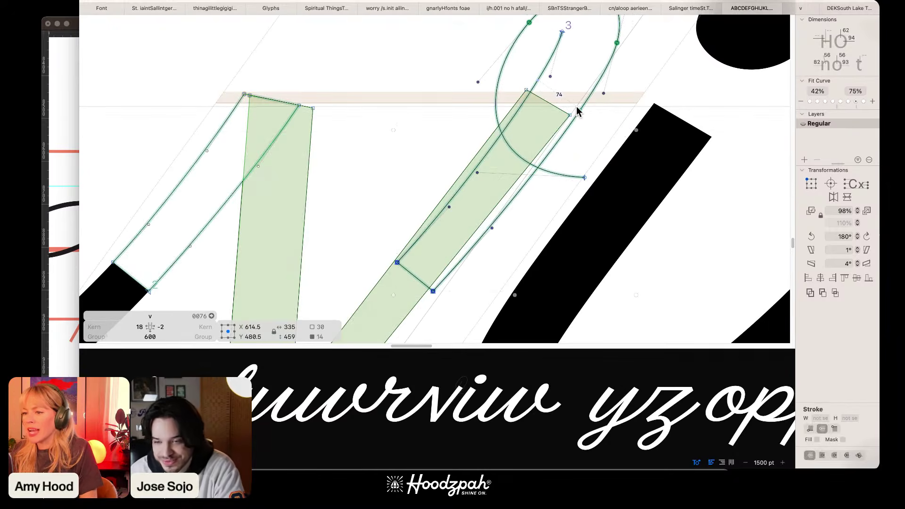
Step: Add nodes on both sides of the duplicated loop stroke at X 700, Y 498 and X 636, Y 535
{"action": "key", "text": "super+plus"}
{"action": "left_click_drag", "start_coordinate": [561, 121], "coordinate": [533, 148]}
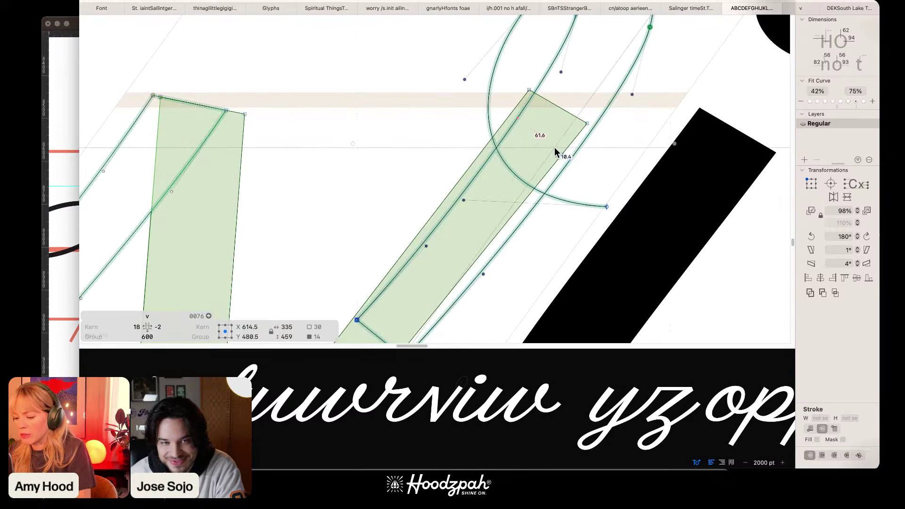
{"action": "key", "text": "p"}
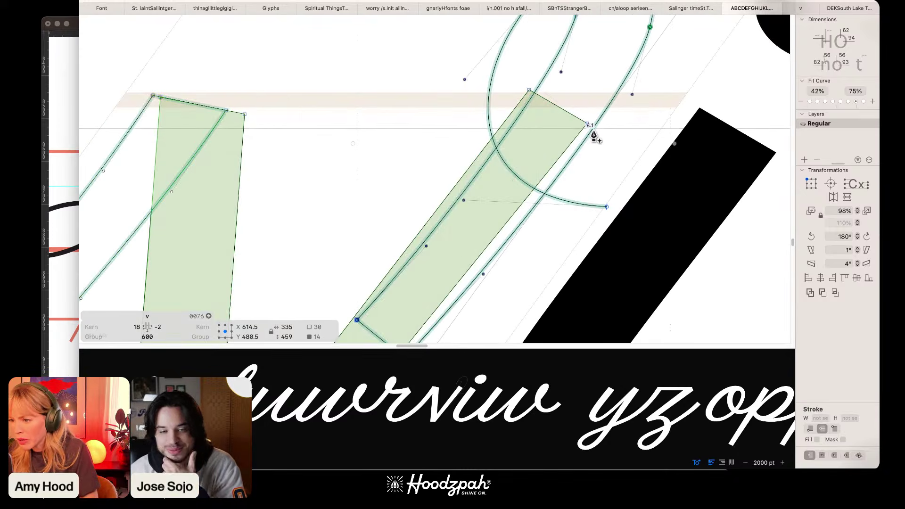
{"action": "left_click", "coordinate": [594, 131]}
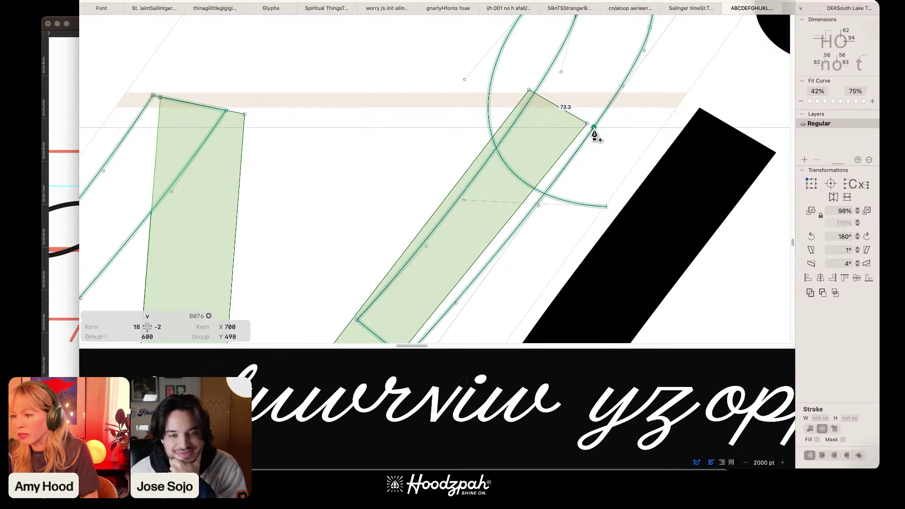
{"action": "left_click", "coordinate": [533, 93]}
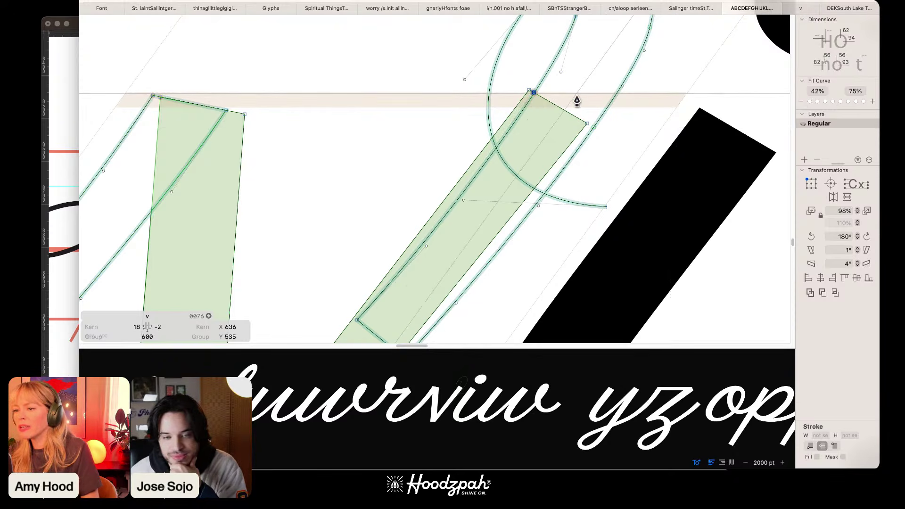
Step: Cut the paths open at the duplicated stroke's two new nodes and at both top corners of the v's right arm
{"action": "key", "text": "super+plus"}
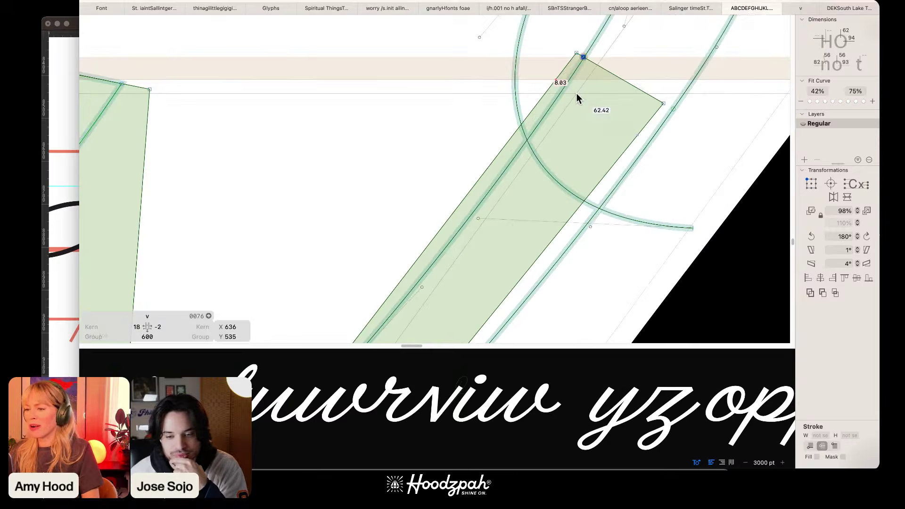
{"action": "key", "text": "p"}
{"action": "left_click", "coordinate": [583, 58]}
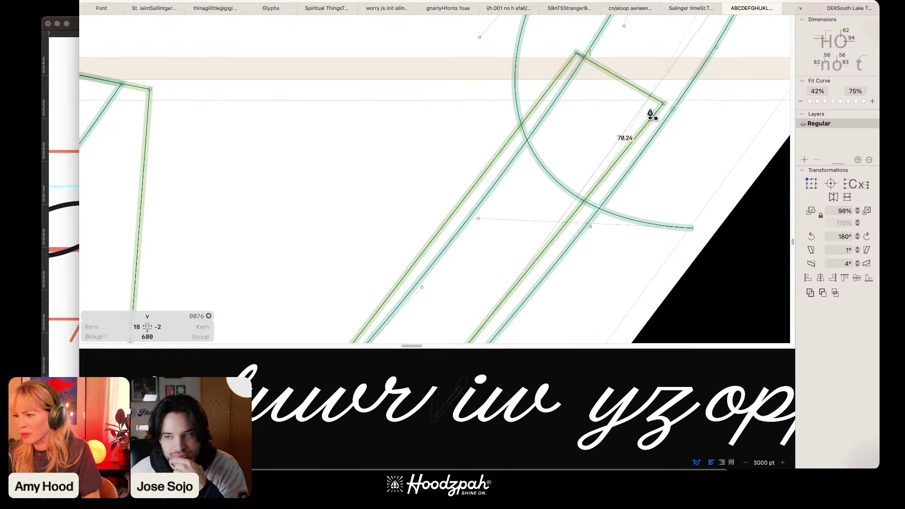
{"action": "left_click", "coordinate": [672, 109]}
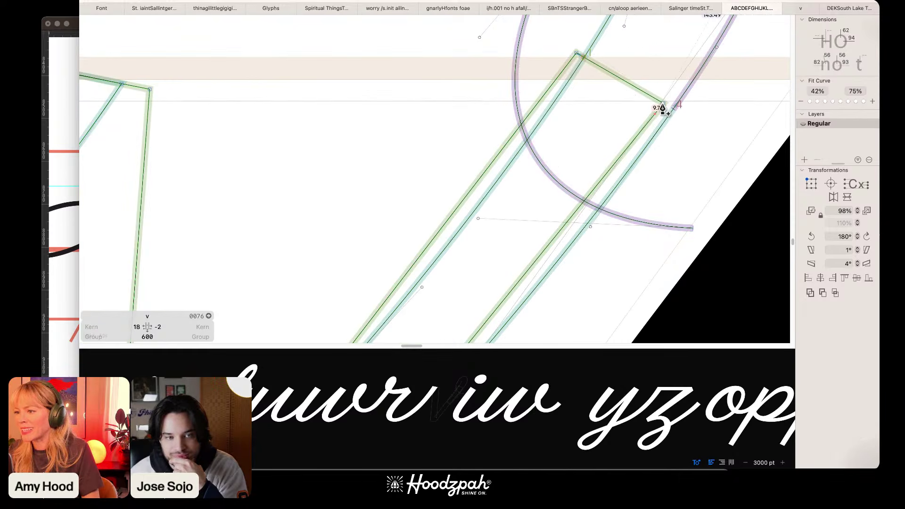
{"action": "left_click", "coordinate": [663, 104]}
{"action": "left_click", "coordinate": [576, 56]}
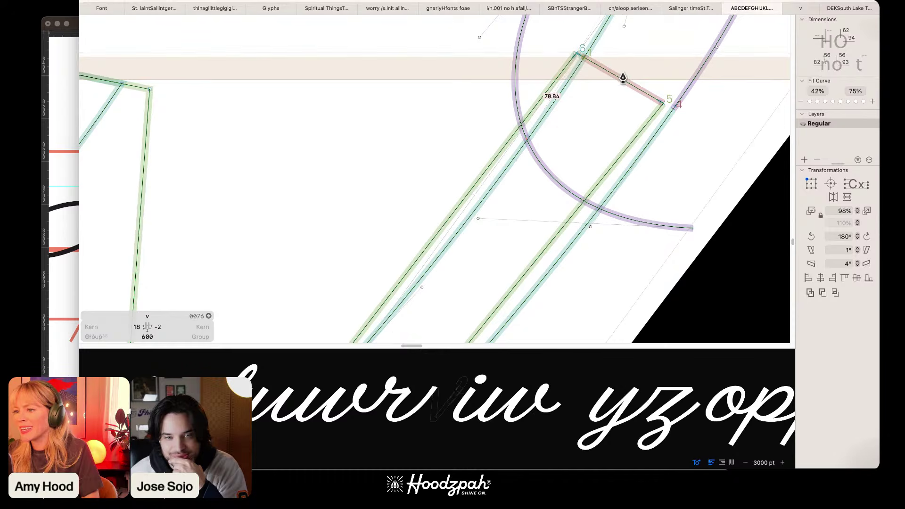
Step: Delete the segment capping the v's right arm and the short leftover piece at the arm's upper-left corner
{"action": "key", "text": "v"}
{"action": "left_click", "coordinate": [625, 80]}
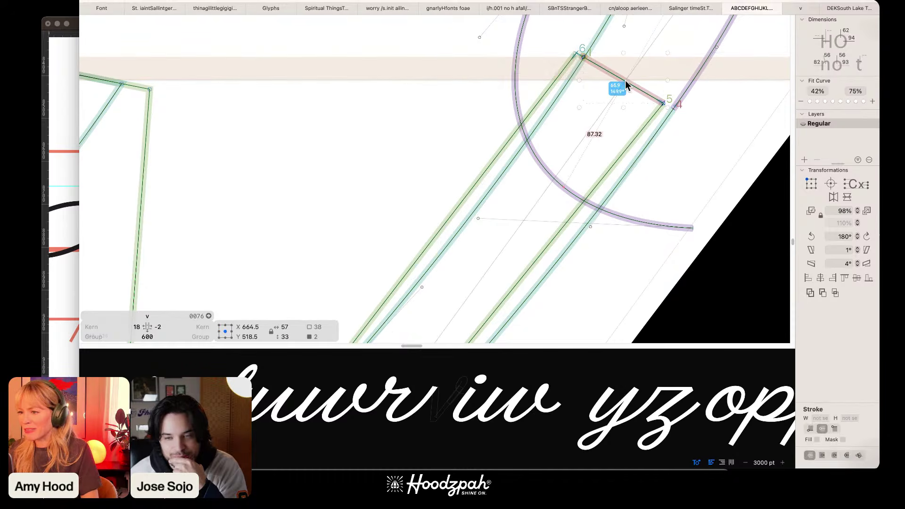
{"action": "key", "text": "BackSpace"}
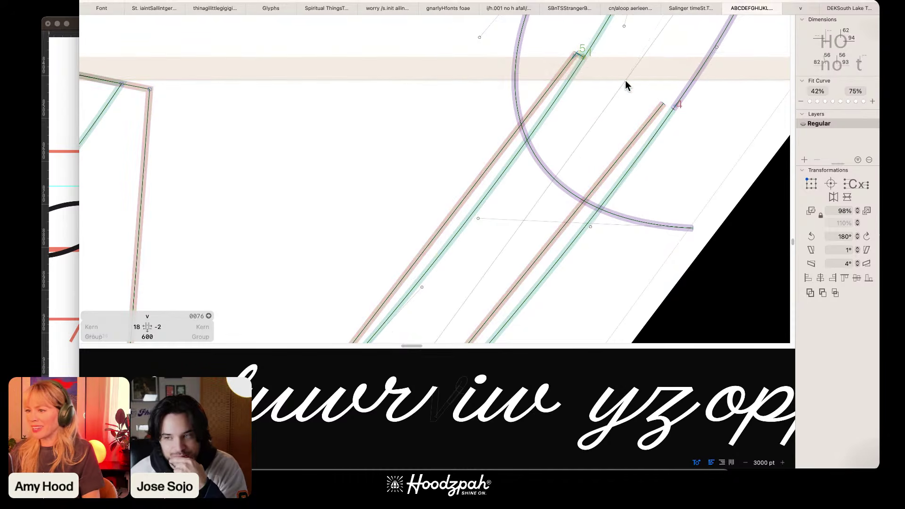
{"action": "left_click", "coordinate": [667, 118]}
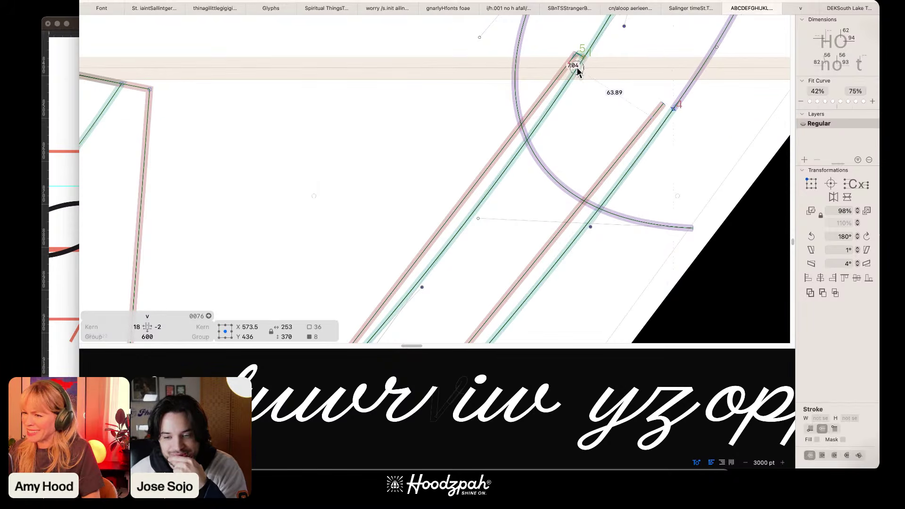
{"action": "key", "text": "Escape"}
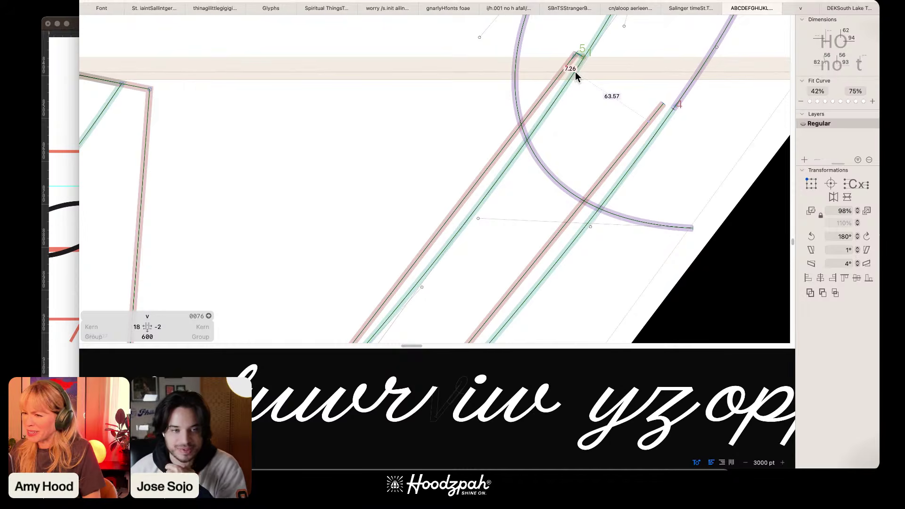
{"action": "key", "text": "super+minus"}
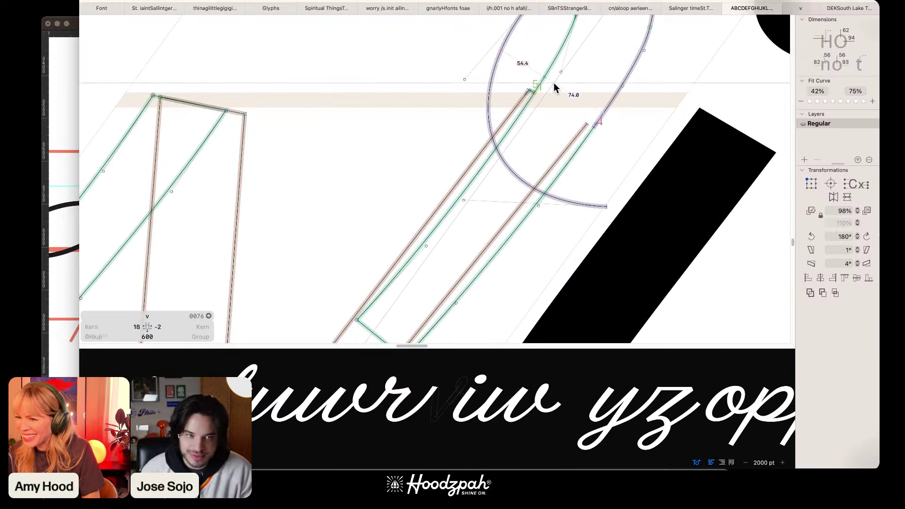
{"action": "key", "text": "super+plus"}
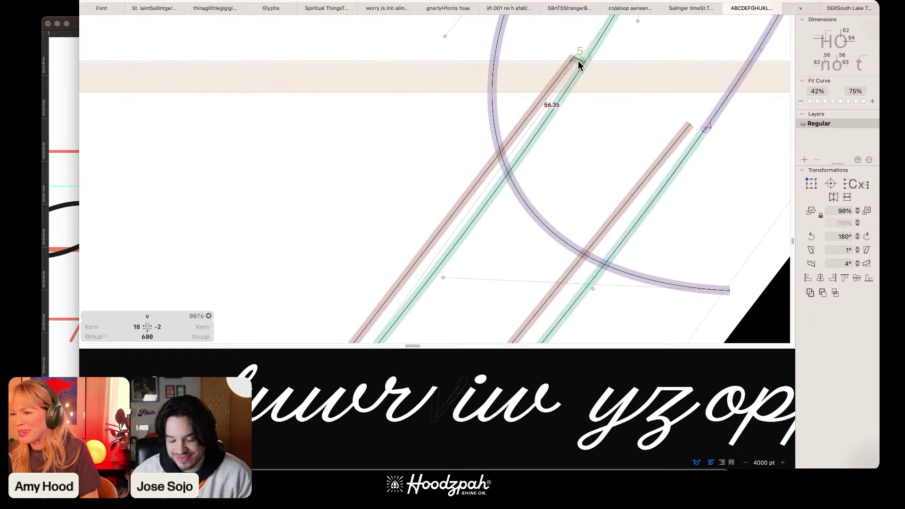
{"action": "left_click", "coordinate": [577, 60]}
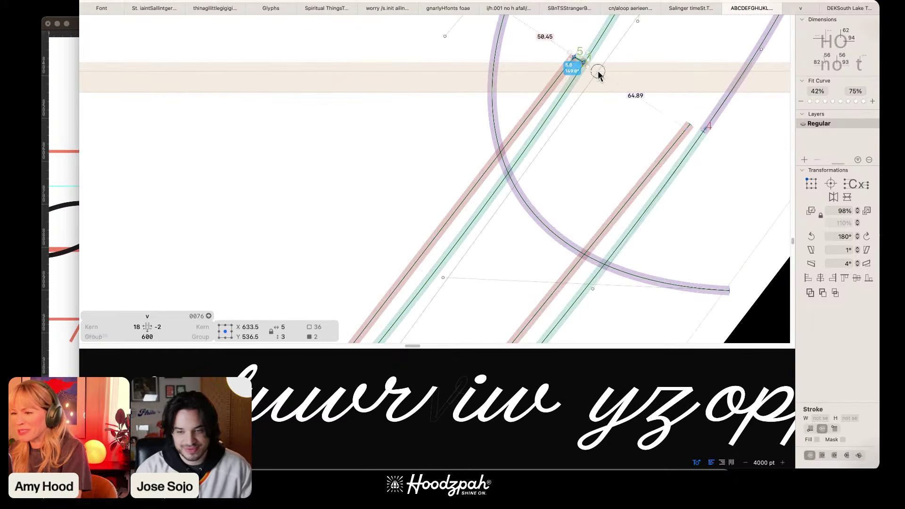
{"action": "left_click", "coordinate": [587, 69]}
{"action": "left_click", "coordinate": [583, 62]}
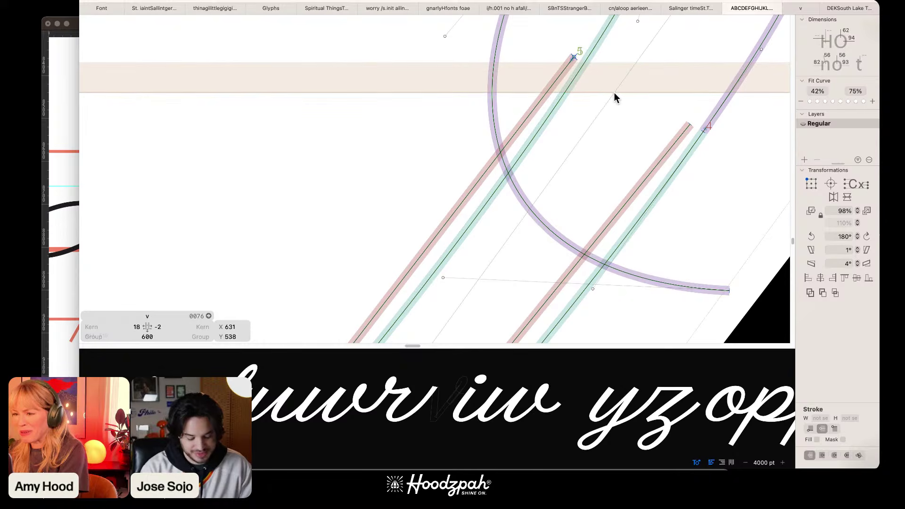
Step: Try to draw a connecting segment between the right arm's open end at X 631, Y 538 and the duplicated stroke's nearby end
{"action": "key", "text": "p"}
{"action": "left_click", "coordinate": [584, 63]}
{"action": "key", "text": "super+z"}
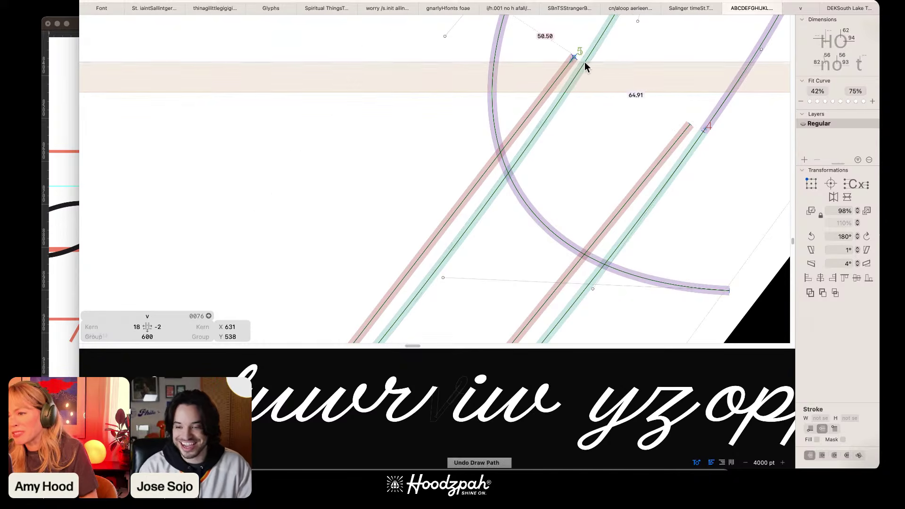
{"action": "key", "text": "super+plus"}
{"action": "key", "text": "space"}
{"action": "left_click_drag", "start_coordinate": [627, 81], "coordinate": [523, 188]}
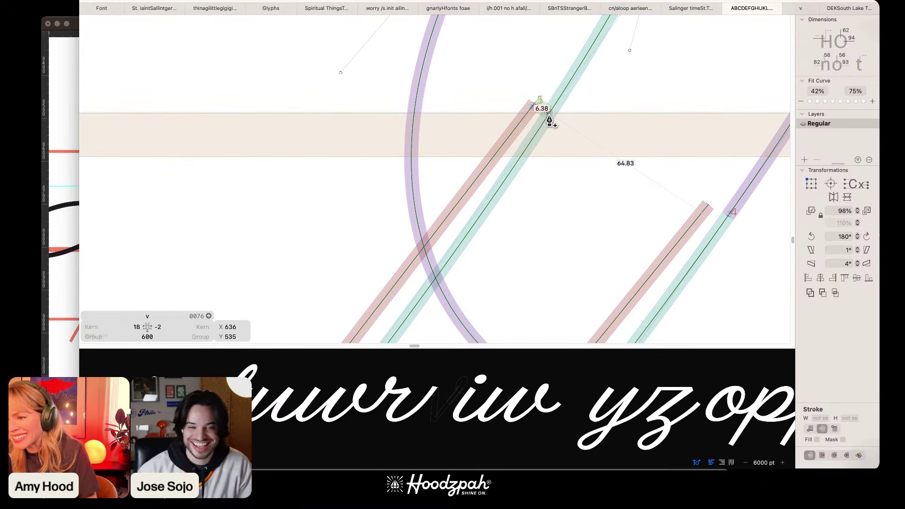
{"action": "scroll", "coordinate": [551, 104], "scroll_direction": "up", "scroll_amount": 5}
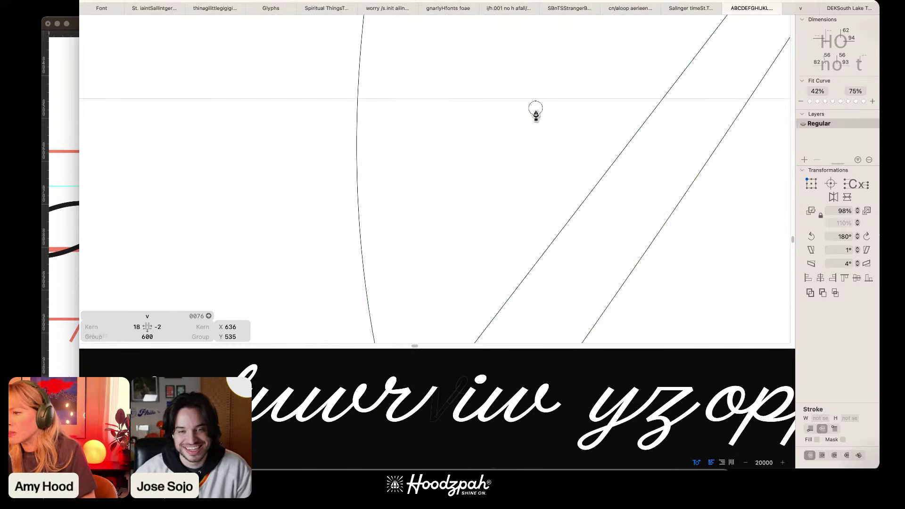
{"action": "left_click_drag", "start_coordinate": [713, 65], "coordinate": [492, 159]}
{"action": "key", "text": "super+z"}
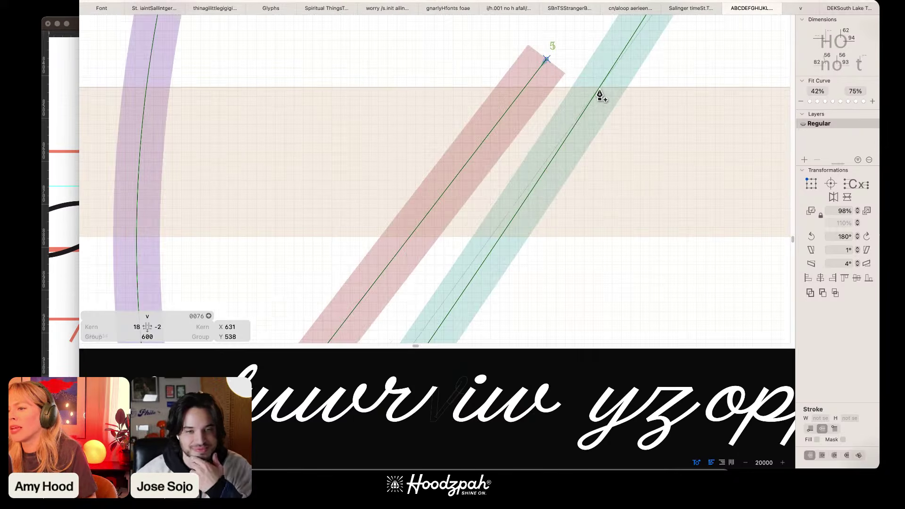
{"action": "left_click", "coordinate": [602, 87]}
{"action": "key", "text": "super+z"}
{"action": "left_click", "coordinate": [537, 40]}
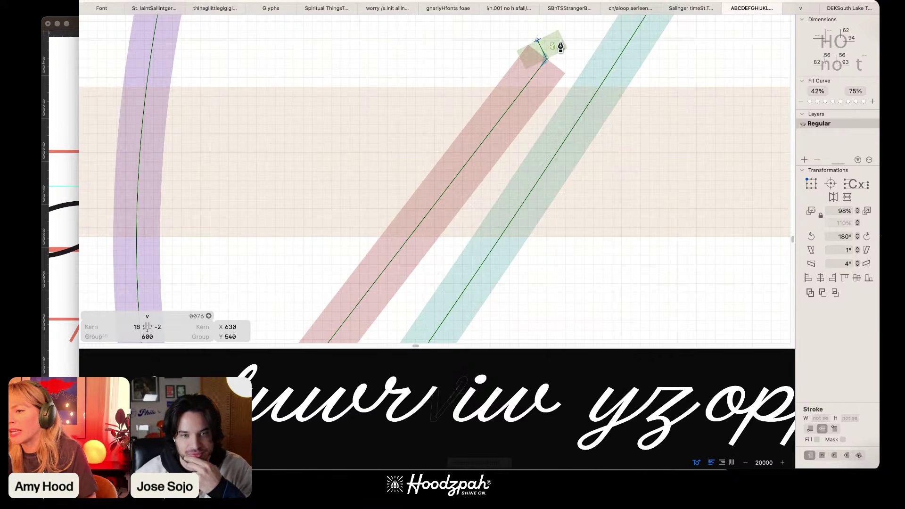
{"action": "left_click", "coordinate": [601, 87]}
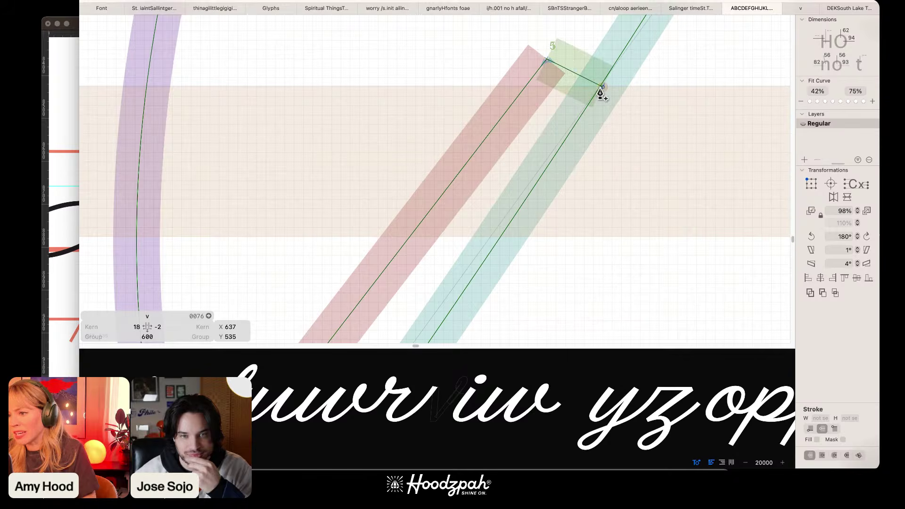
{"action": "key", "text": "super+z"}
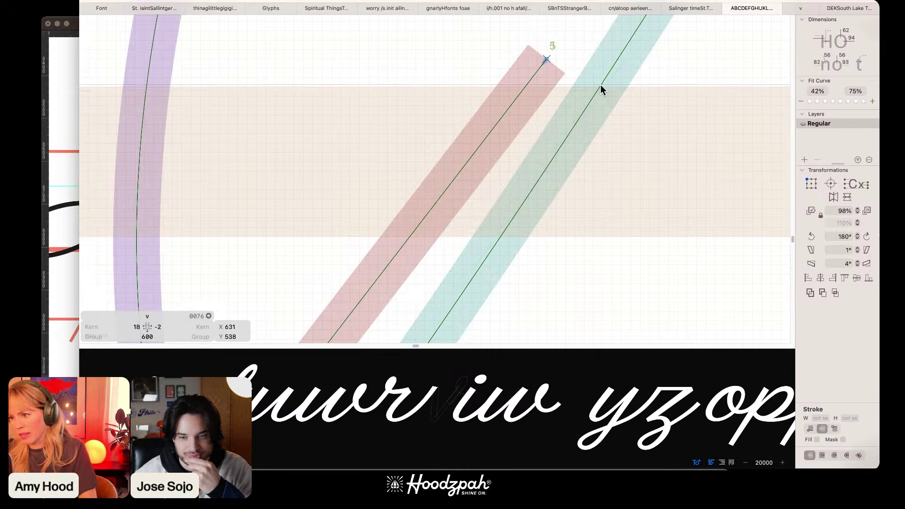
Step: Move the cut lower part of the duplicated stroke 10 units right, away from the v's right arm
{"action": "left_click", "coordinate": [607, 75]}
{"action": "key", "text": "shift+Right"}
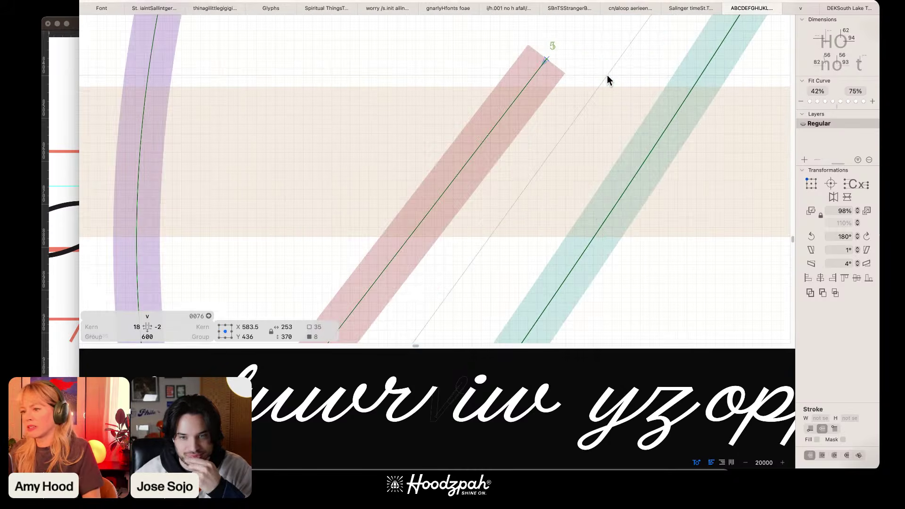
Step: Try a new node on the duplicated stroke's left edge at X 647, Y 535, and delete it again
{"action": "key", "text": "p"}
{"action": "left_click", "coordinate": [693, 93]}
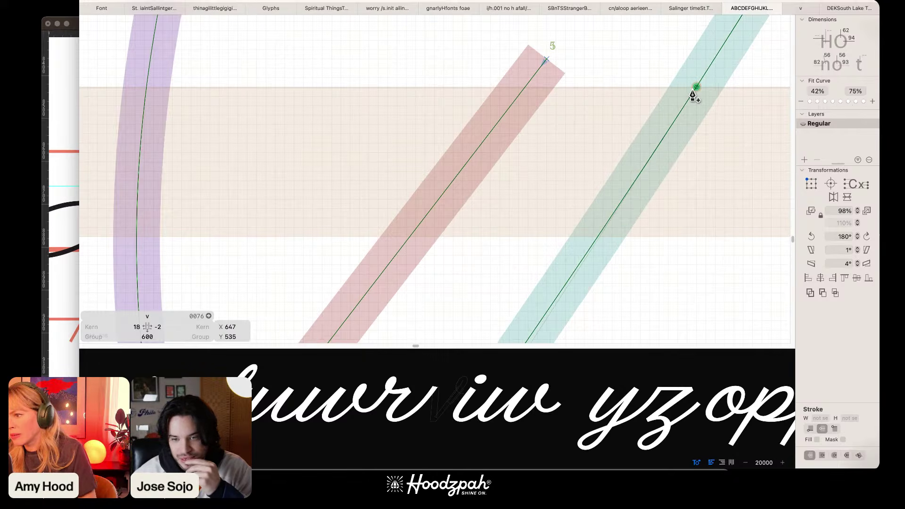
{"action": "key", "text": "super+minus"}
{"action": "key", "text": "super+minus"}
{"action": "key", "text": "super+minus"}
{"action": "key", "text": "v"}
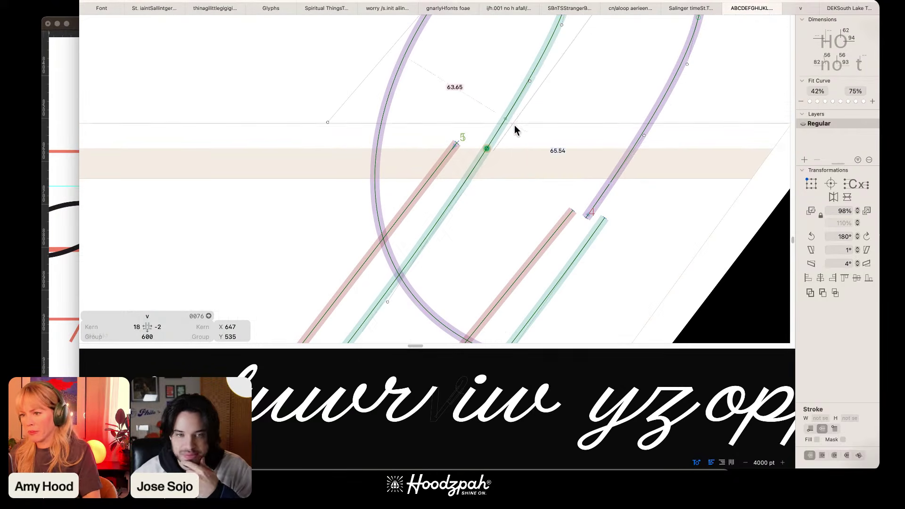
{"action": "key", "text": "Delete"}
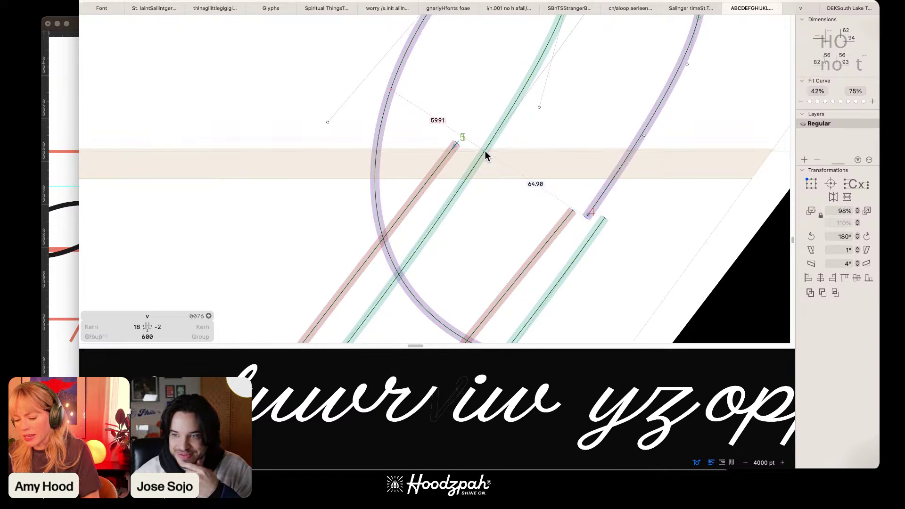
Step: Cut the duplicated stroke's left edge at X 646, Y 534 and delete the piece below the cut
{"action": "left_click", "coordinate": [484, 151]}
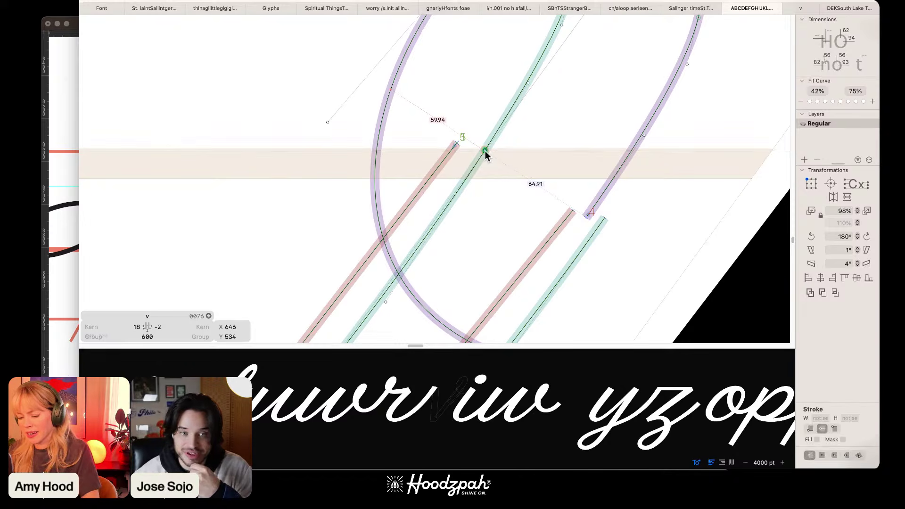
{"action": "left_click", "coordinate": [484, 151]}
{"action": "double_click", "coordinate": [480, 158]}
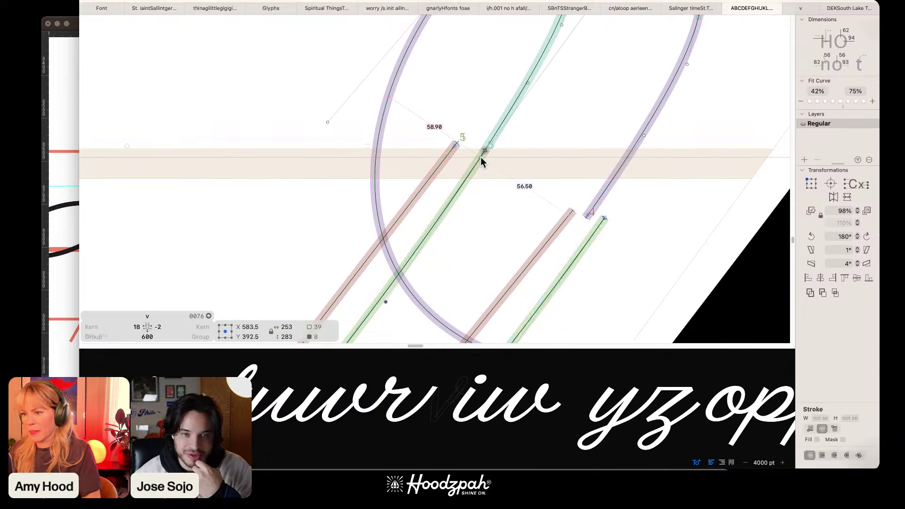
{"action": "key", "text": "Delete"}
Step: Move the remaining loop outline and its inner segment 10 units left, onto the open end of the v's right arm
{"action": "key", "text": "super+minus"}
{"action": "key", "text": "super+a"}
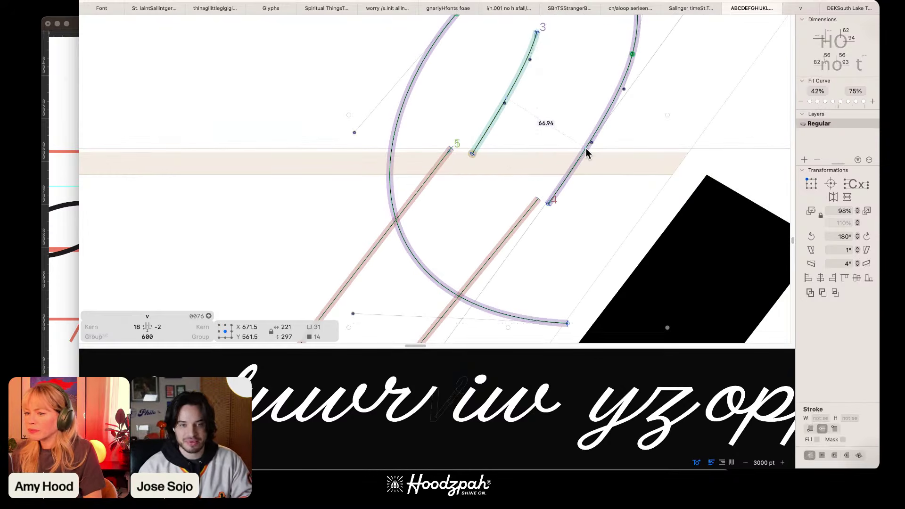
{"action": "key", "text": "shift+Left"}
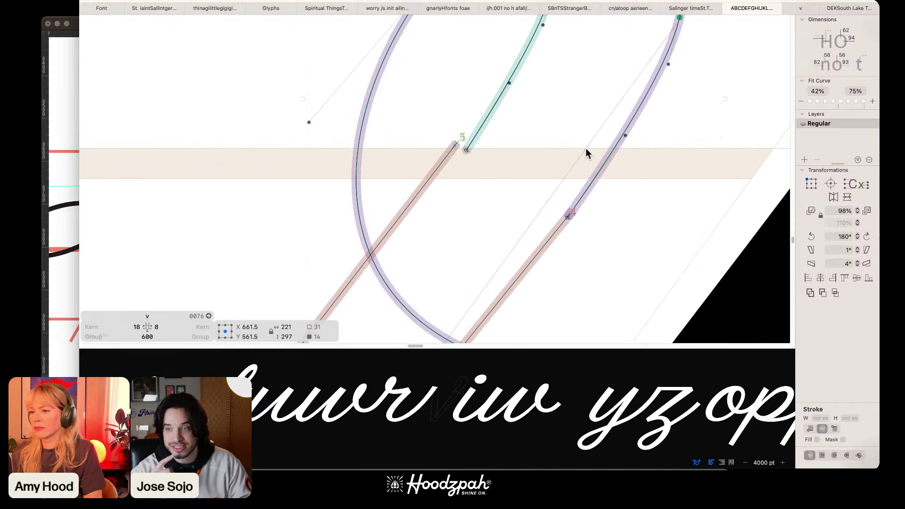
Step: Join the loop's outer edge to the right arm at X 690, Y 498 and make the joined node smooth
{"action": "scroll", "coordinate": [585, 150], "scroll_direction": "up", "scroll_amount": 5}
{"action": "scroll", "coordinate": [635, 194], "scroll_direction": "right", "scroll_amount": 4}
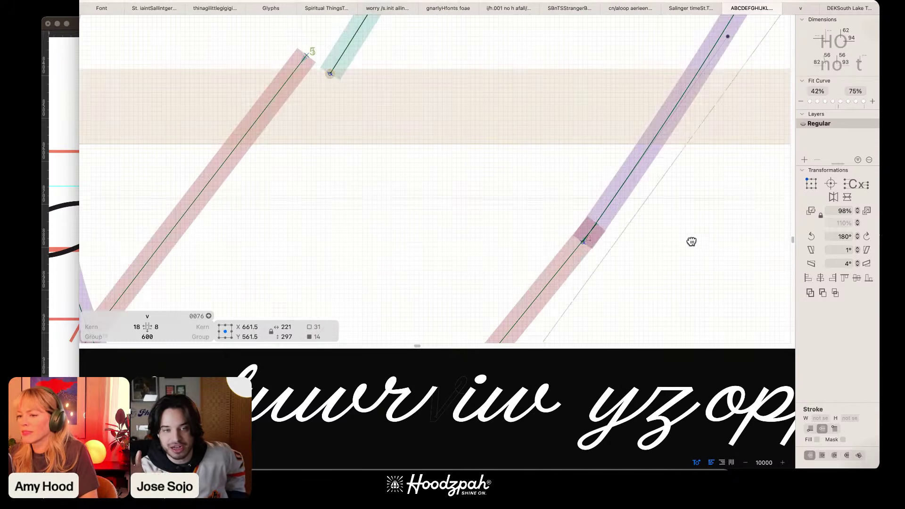
{"action": "left_click", "coordinate": [690, 240]}
{"action": "left_click", "coordinate": [587, 238]}
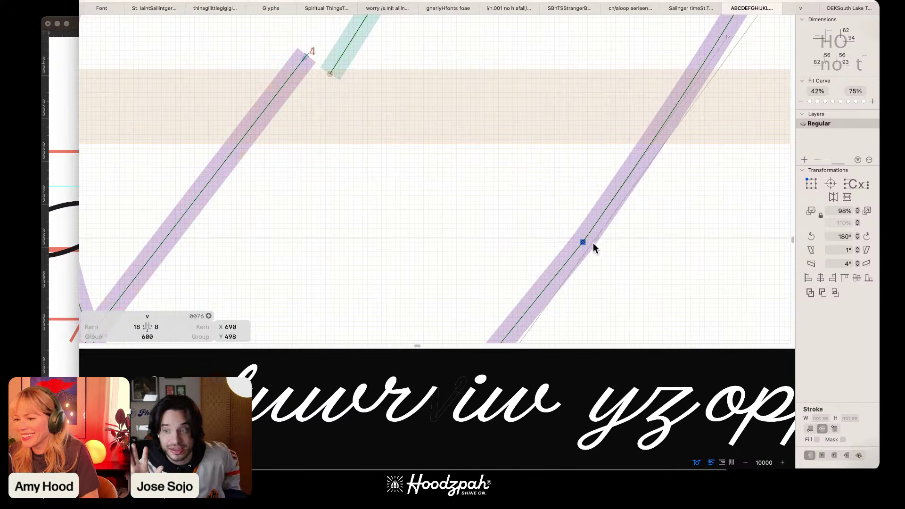
{"action": "double_click", "coordinate": [583, 241]}
{"action": "key", "text": "super+minus"}
{"action": "key", "text": "super+minus"}
{"action": "key", "text": "super+minus"}
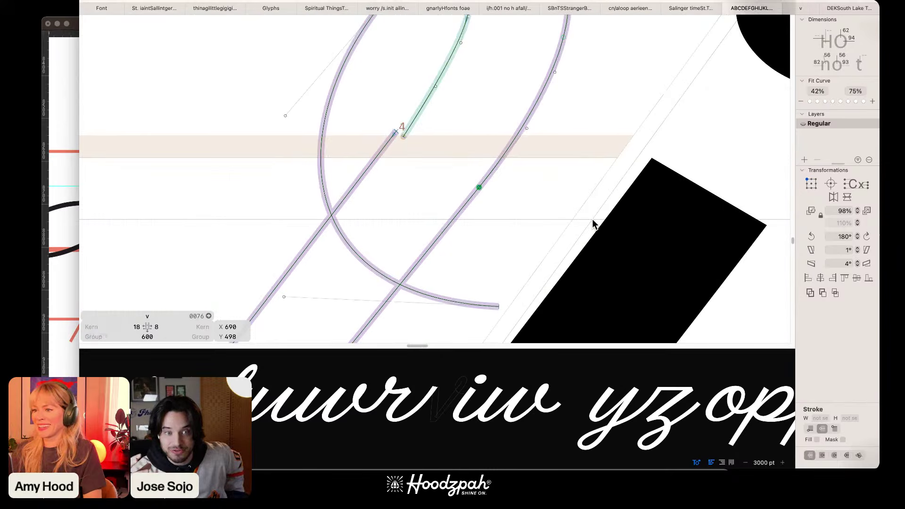
Step: Nudge the node and lower handle on the loop's right side 2 units to the right
{"action": "key", "text": "space"}
{"action": "left_click_drag", "start_coordinate": [525, 144], "coordinate": [524, 164]}
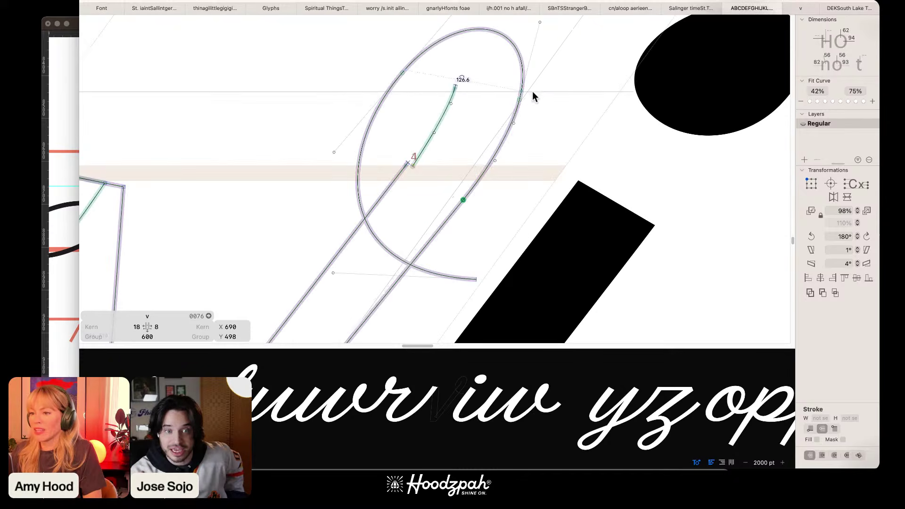
{"action": "left_click_drag", "start_coordinate": [533, 92], "coordinate": [496, 129]}
{"action": "key", "text": "Right"}
{"action": "key", "text": "Right"}
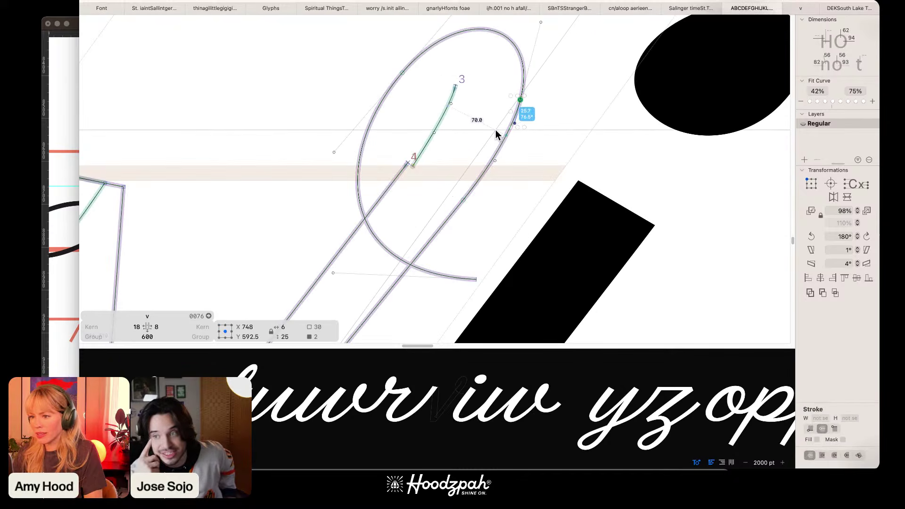
Step: Try to join the inner segment's lower end directly to the right arm's open end at X 631, Y 538
{"action": "scroll", "coordinate": [451, 163], "scroll_direction": "up", "scroll_amount": 4}
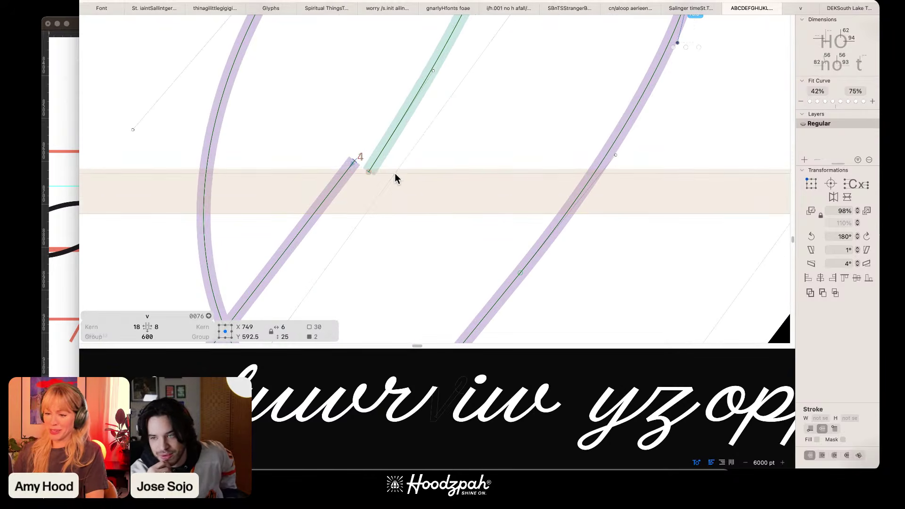
{"action": "scroll", "coordinate": [430, 158], "scroll_direction": "up", "scroll_amount": 2}
{"action": "scroll", "coordinate": [431, 157], "scroll_direction": "up", "scroll_amount": 3}
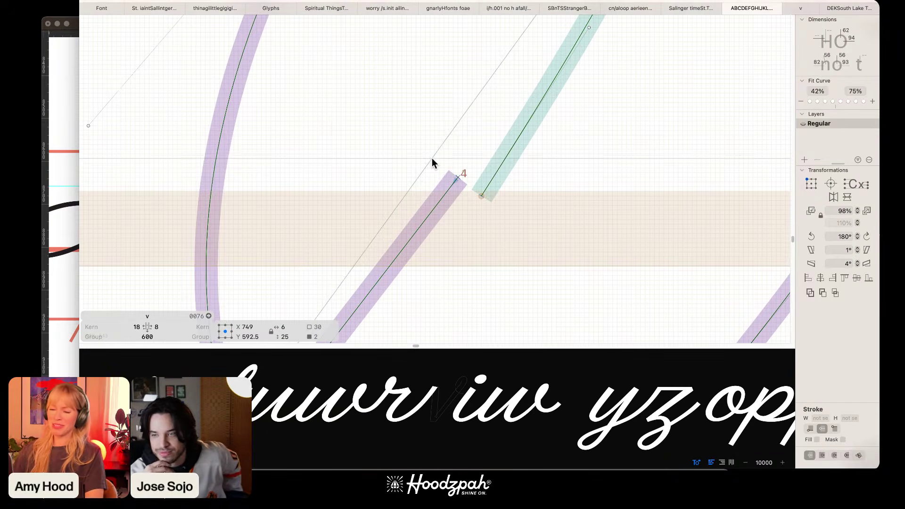
{"action": "left_click", "coordinate": [481, 195]}
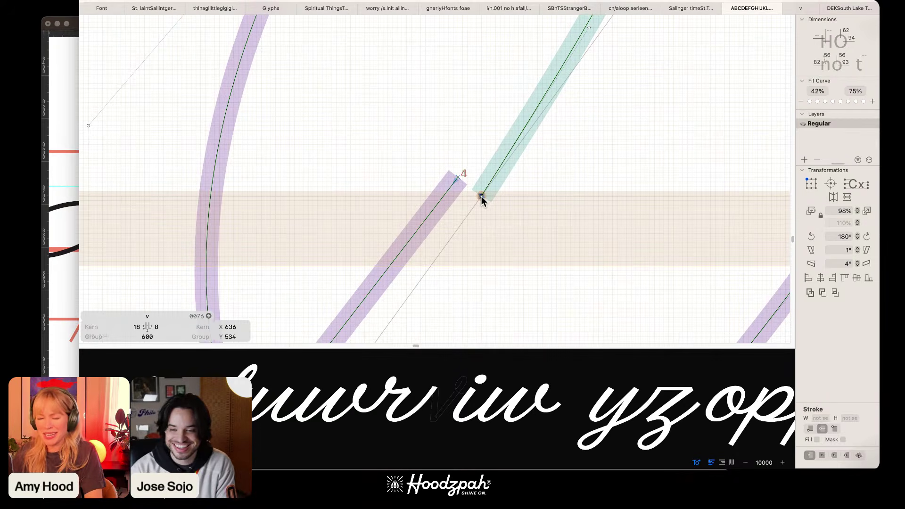
{"action": "left_click_drag", "start_coordinate": [483, 196], "coordinate": [458, 177]}
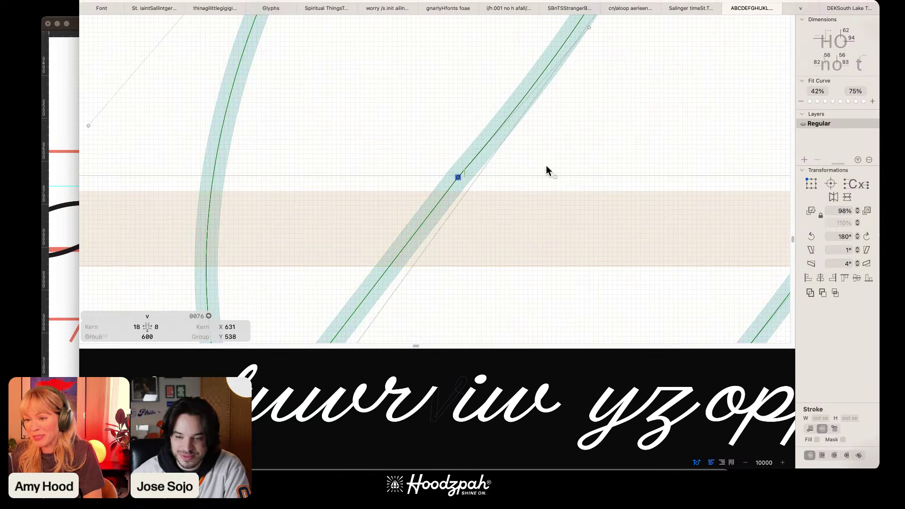
{"action": "key", "text": "space"}
{"action": "left_click_drag", "start_coordinate": [546, 139], "coordinate": [502, 212]}
{"action": "key", "text": "super+minus"}
{"action": "key", "text": "super+minus"}
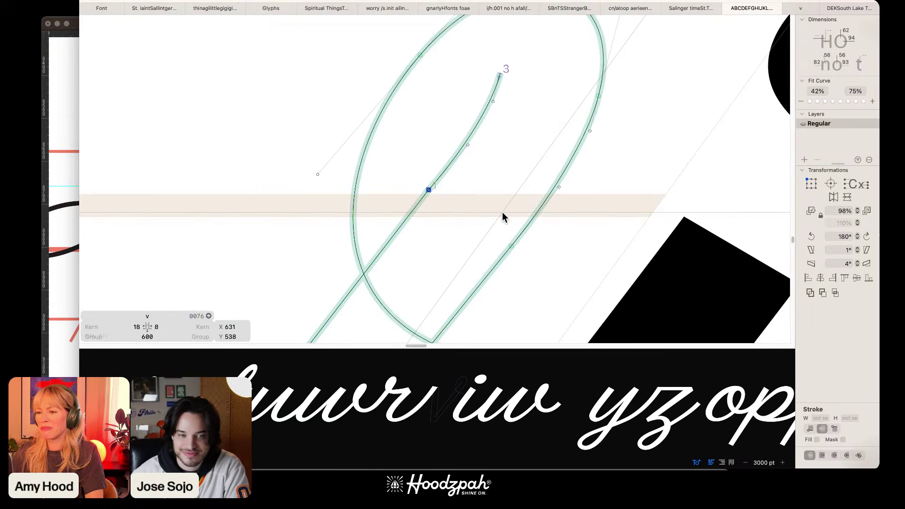
{"action": "key", "text": "super+z"}
Step: Shift the whole inner segment left to X 652 so its lower end overlaps the arm's open end
{"action": "left_click", "coordinate": [473, 128]}
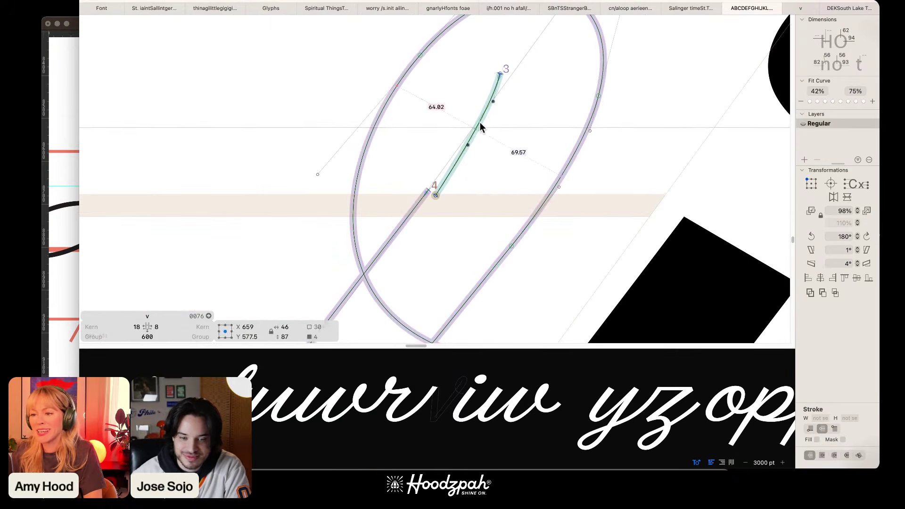
{"action": "key", "text": "Left"}
{"action": "key", "text": "Left"}
{"action": "key", "text": "Left"}
{"action": "key", "text": "Left"}
{"action": "key", "text": "Left"}
{"action": "key", "text": "Left"}
{"action": "key", "text": "Left"}
{"action": "key", "text": "Left"}
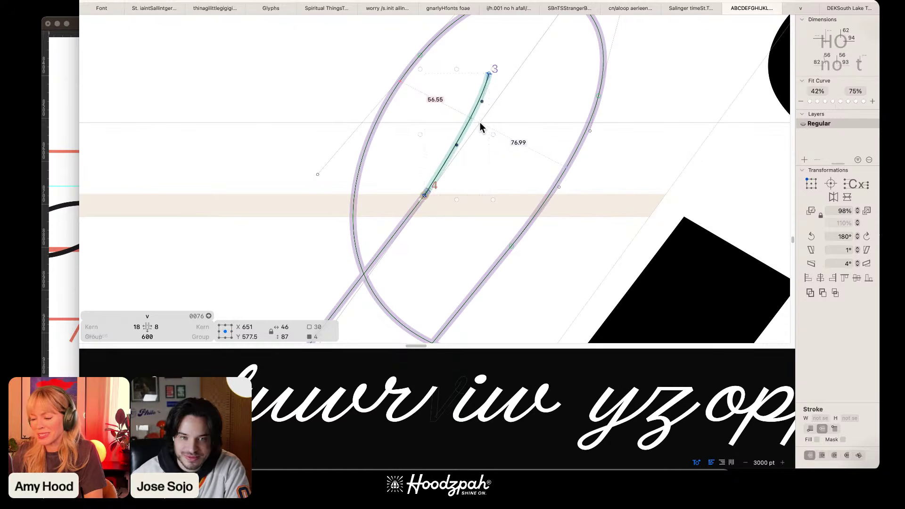
{"action": "scroll", "coordinate": [480, 124], "scroll_direction": "up", "scroll_amount": 8}
{"action": "scroll", "coordinate": [508, 108], "scroll_direction": "down", "scroll_amount": 5}
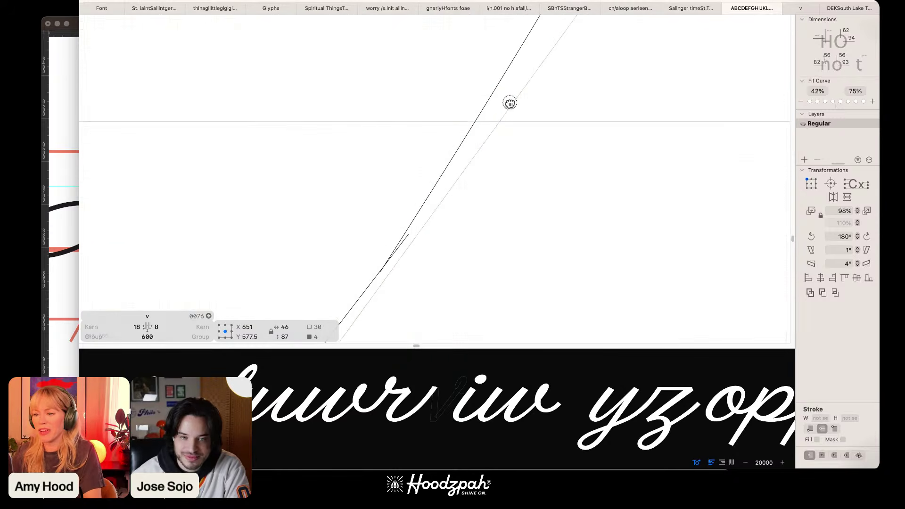
{"action": "key", "text": "super+plus"}
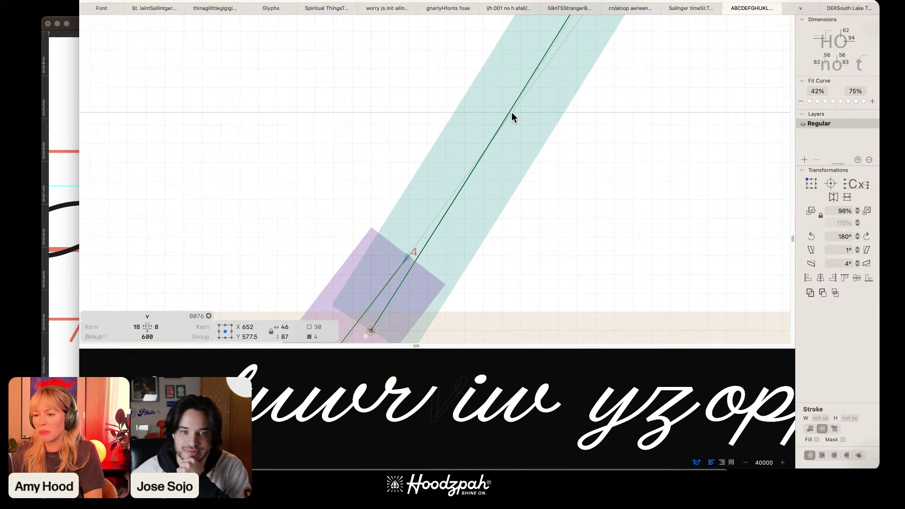
Step: Snap the inner segment's lower end onto the right arm's open end at X 631, Y 538, joining the two paths
{"action": "left_click", "coordinate": [534, 208]}
{"action": "left_click_drag", "start_coordinate": [371, 329], "coordinate": [397, 276]}
{"action": "key", "text": "super+z"}
{"action": "key", "text": "space"}
{"action": "left_click_drag", "start_coordinate": [474, 240], "coordinate": [499, 183]}
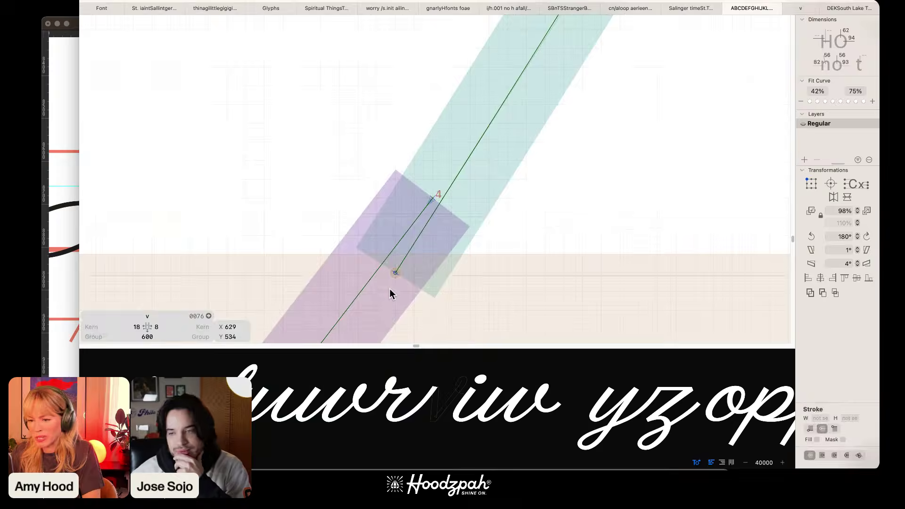
{"action": "left_click_drag", "start_coordinate": [396, 272], "coordinate": [423, 193]}
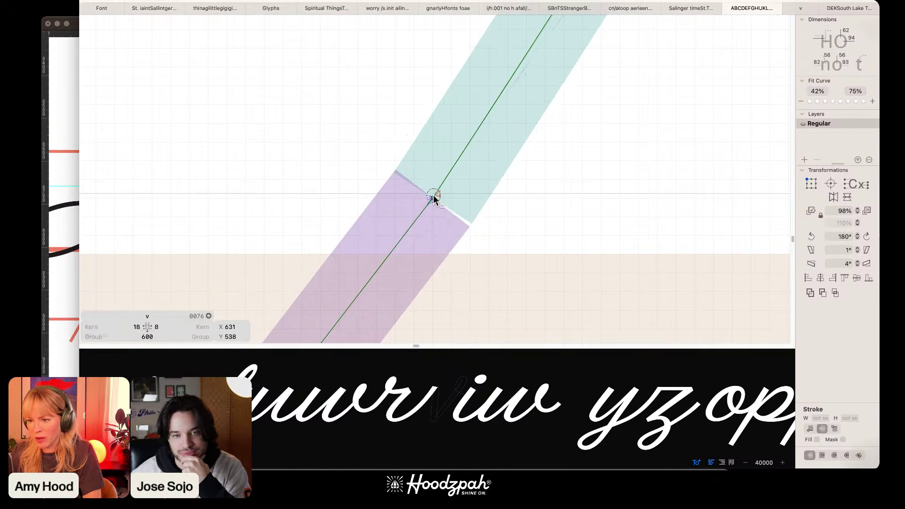
{"action": "left_click", "coordinate": [432, 197]}
Step: Move the handle above the new joint to X 654, Y 569 and make the joint at X 631, Y 538 smooth
{"action": "key", "text": "super+minus"}
{"action": "key", "text": "super+minus"}
{"action": "key", "text": "super+minus"}
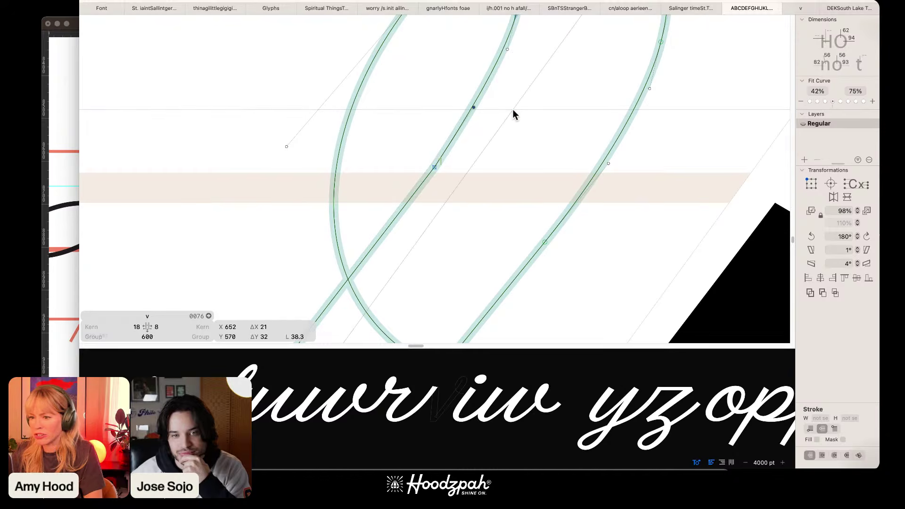
{"action": "key", "text": "Down"}
{"action": "key", "text": "Right"}
{"action": "key", "text": "Right"}
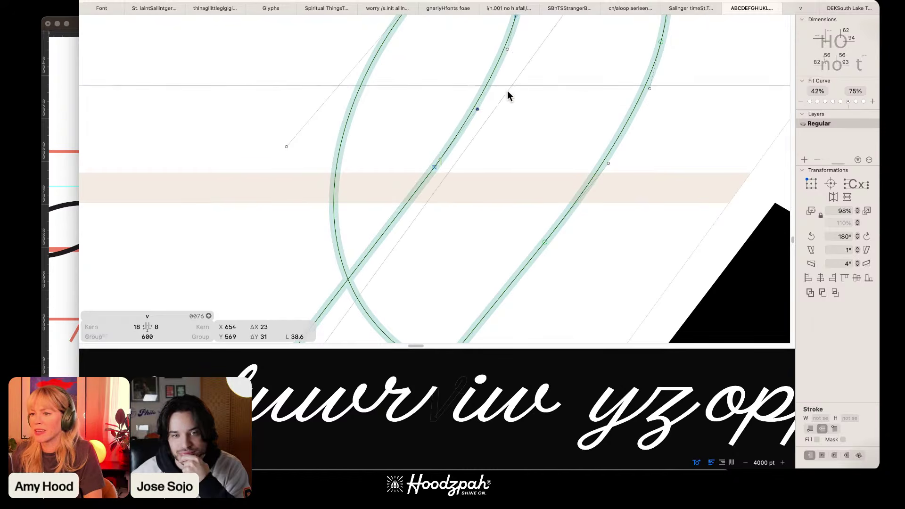
{"action": "left_click", "coordinate": [434, 167]}
Step: Try to continue the loop from its open end at X 704, Y 413 with a Pen curve
{"action": "scroll", "coordinate": [484, 128], "scroll_direction": "up", "scroll_amount": 4}
{"action": "scroll", "coordinate": [484, 128], "scroll_direction": "right", "scroll_amount": 2}
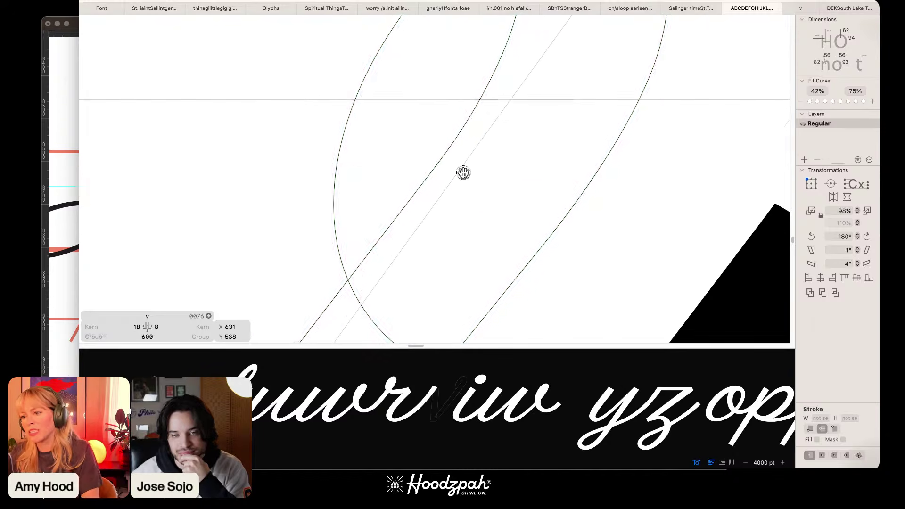
{"action": "key", "text": "super+minus"}
{"action": "key", "text": "super+minus"}
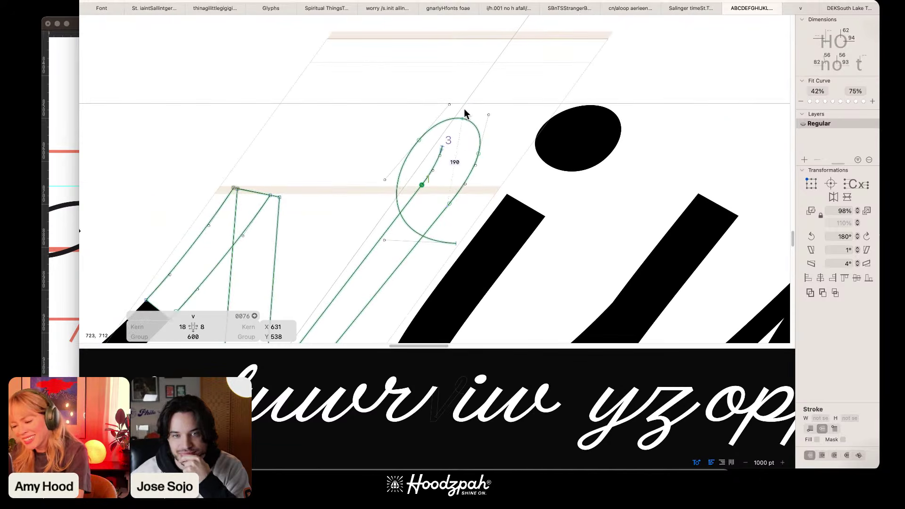
{"action": "key", "text": "p"}
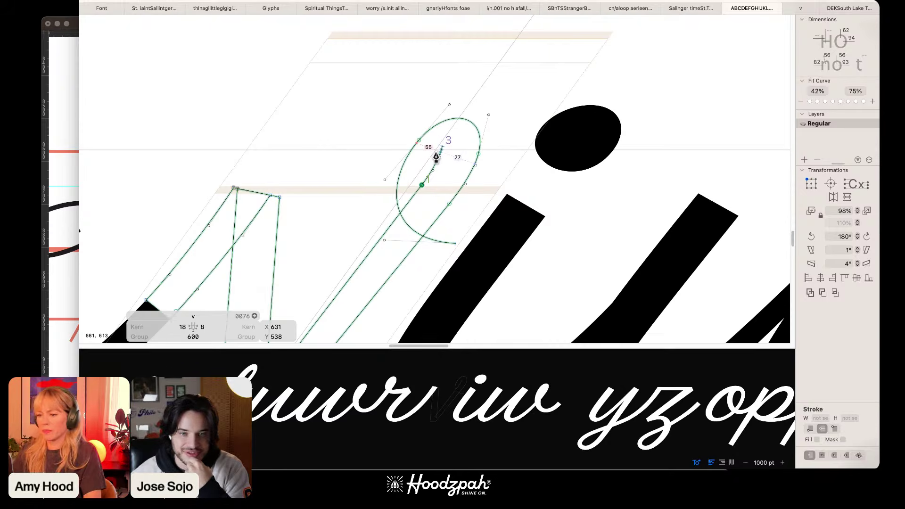
{"action": "scroll", "coordinate": [436, 152], "scroll_direction": "down", "scroll_amount": 6}
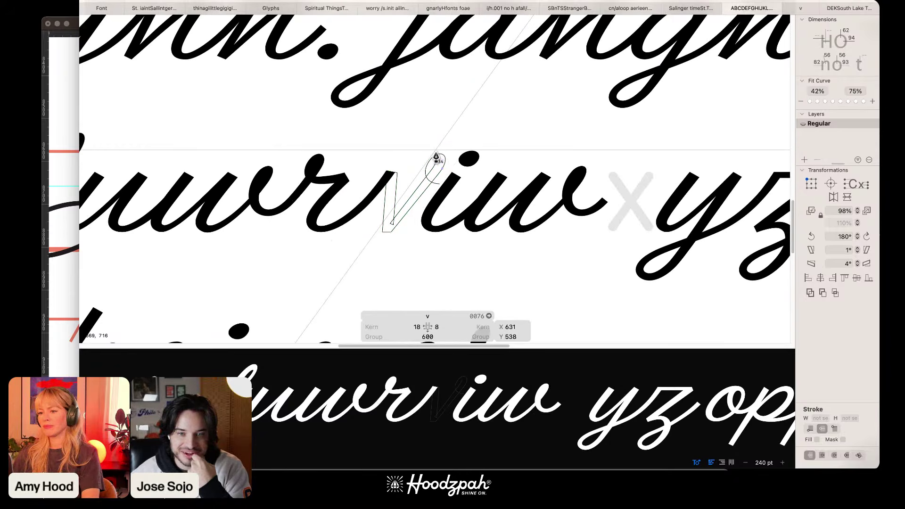
{"action": "scroll", "coordinate": [436, 155], "scroll_direction": "up", "scroll_amount": 8}
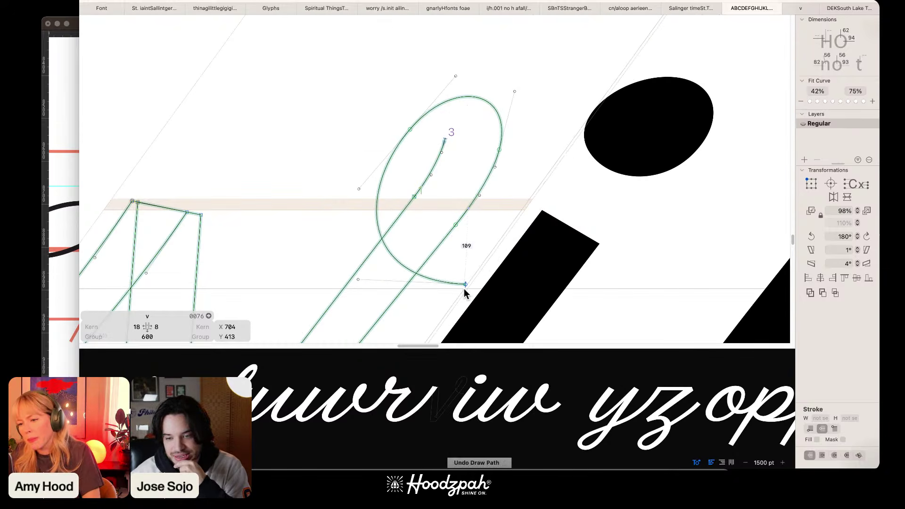
{"action": "left_click_drag", "start_coordinate": [466, 285], "coordinate": [547, 290]}
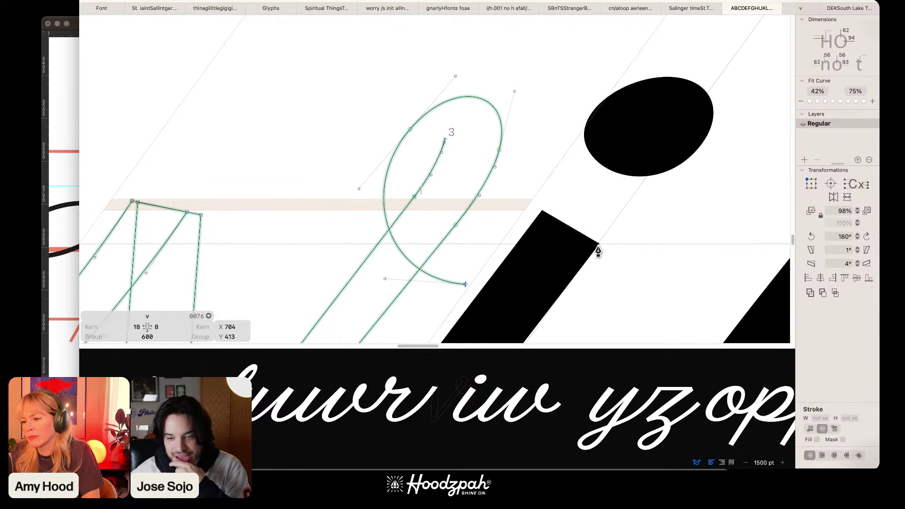
{"action": "key", "text": "super+z"}
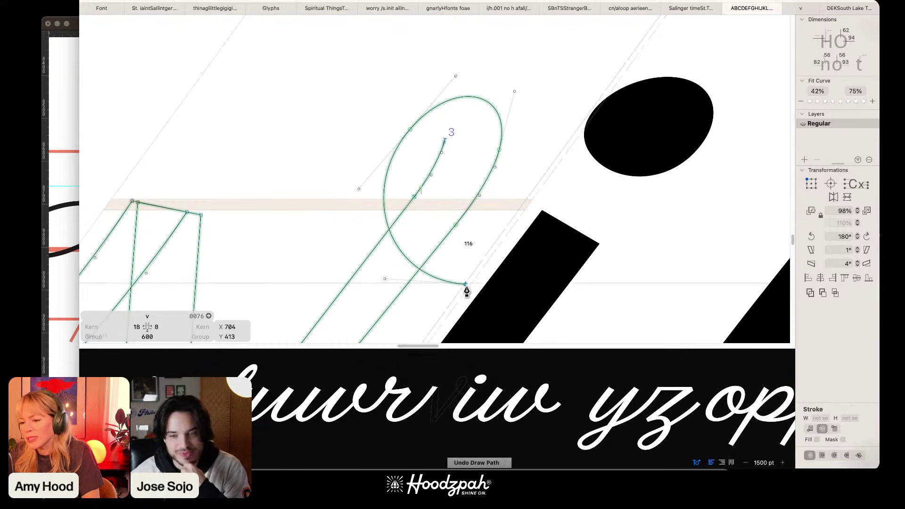
Step: Extend the loop from its open end at X 704, Y 413 with a Pen curve running right across the i's stem
{"action": "left_click_drag", "start_coordinate": [484, 286], "coordinate": [557, 285]}
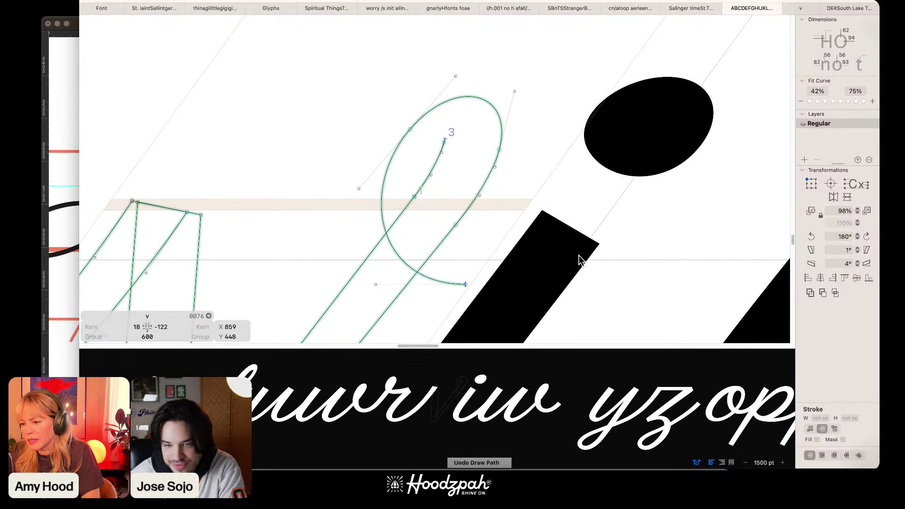
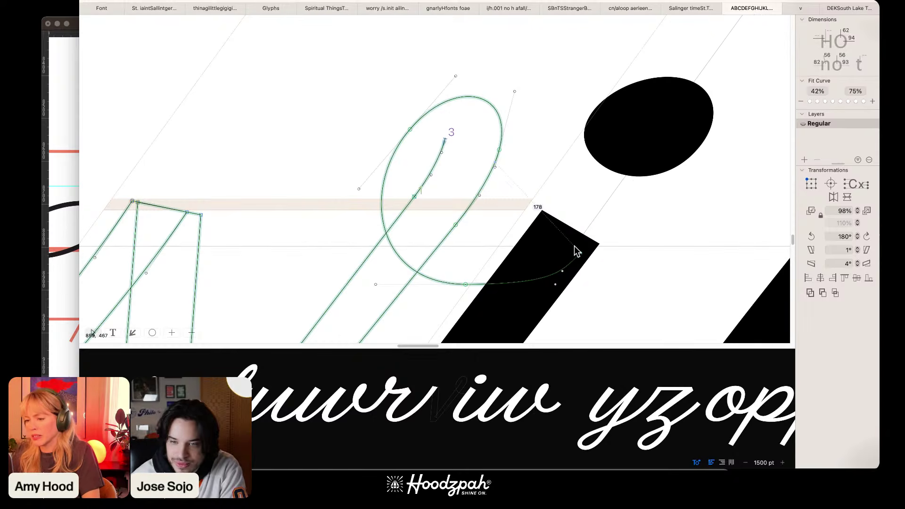
{"action": "key", "text": "super+minus"}
{"action": "key", "text": "super+minus"}
{"action": "key", "text": "super+minus"}
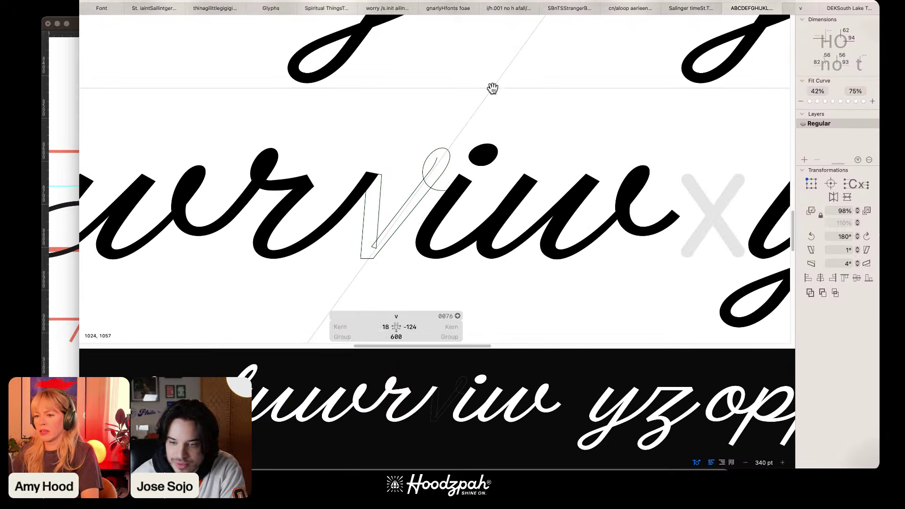
Step: Draw the tail's upper edge with the Pen tool from X 675, Y 621 and close the path at X 868, Y 458
{"action": "scroll", "coordinate": [410, 148], "scroll_direction": "up", "scroll_amount": 10}
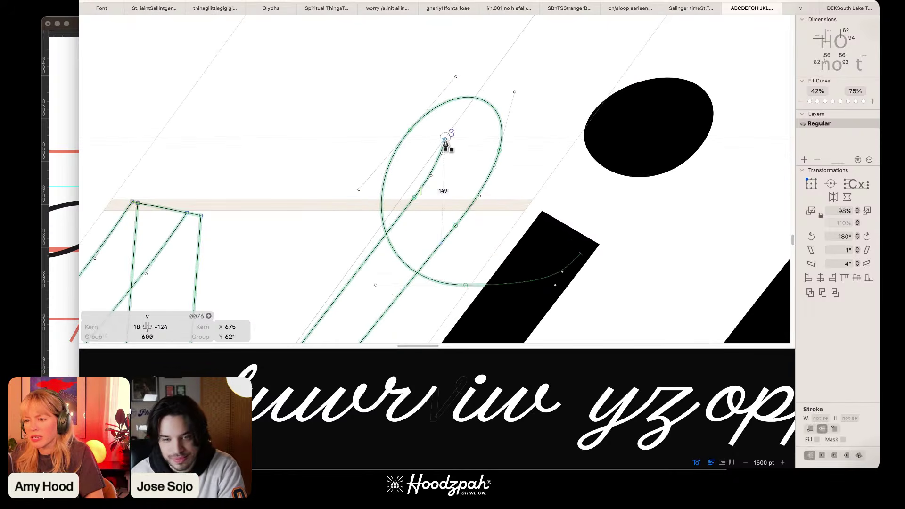
{"action": "left_click", "coordinate": [439, 215]}
{"action": "left_click_drag", "start_coordinate": [451, 235], "coordinate": [459, 241]}
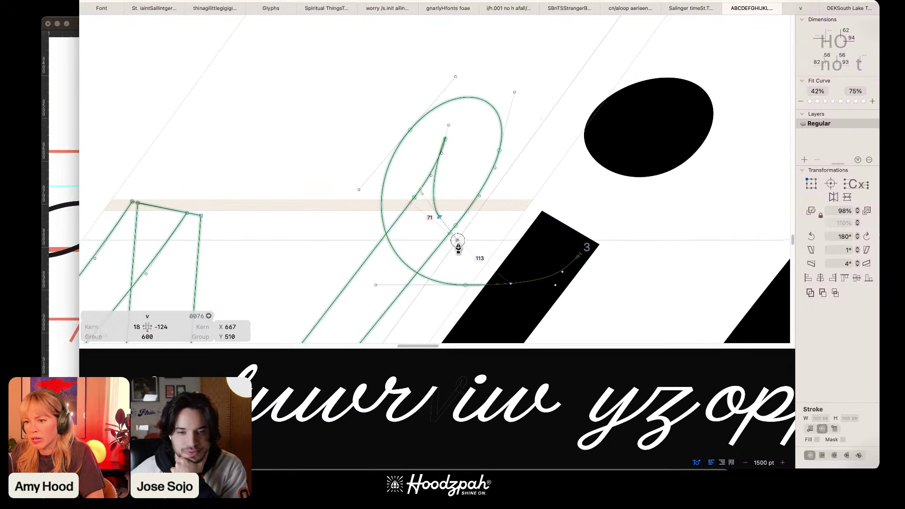
{"action": "left_click_drag", "start_coordinate": [546, 220], "coordinate": [580, 202]}
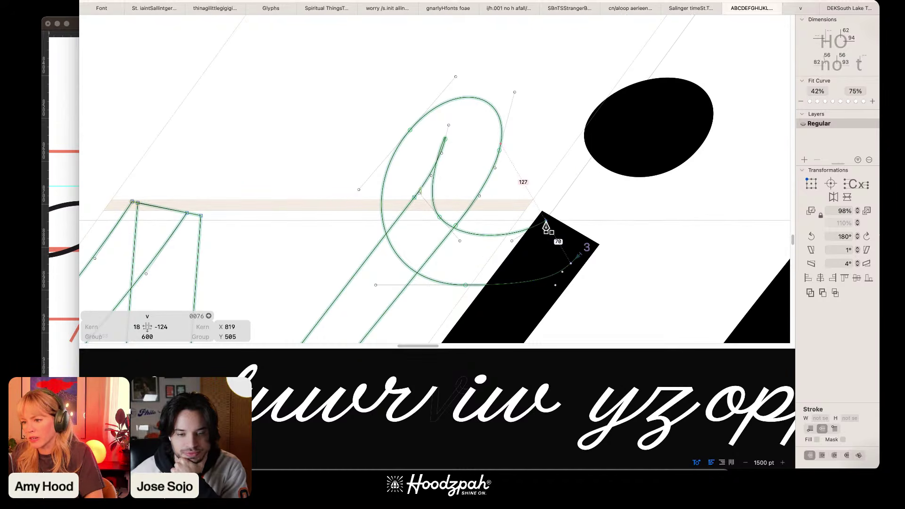
{"action": "left_click", "coordinate": [580, 253]}
{"action": "key", "text": "super+minus"}
{"action": "key", "text": "super+minus"}
{"action": "key", "text": "super+minus"}
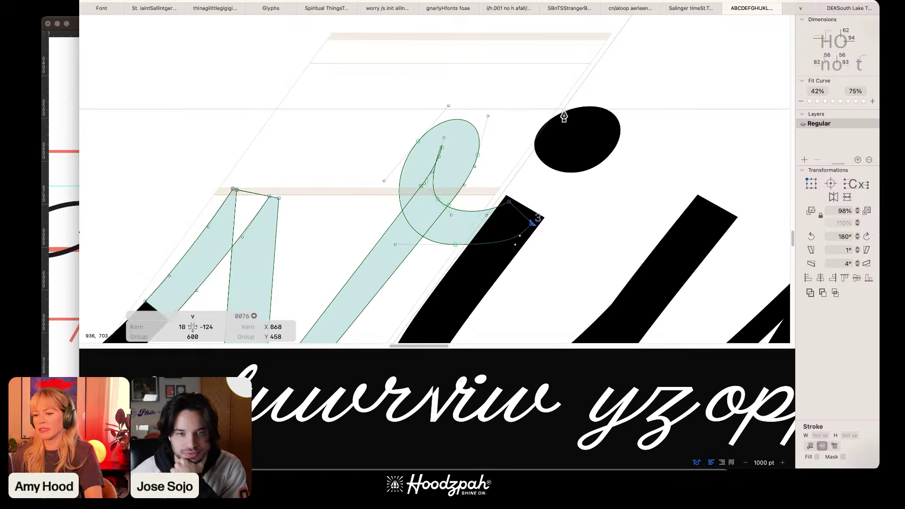
Step: Correct the path direction for all of the v's outlines
{"action": "key", "text": "super+a"}
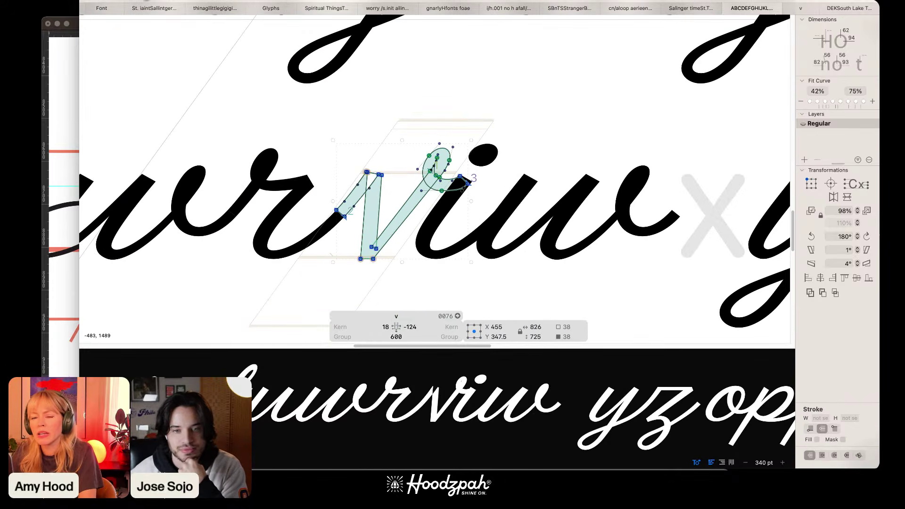
{"action": "left_click", "coordinate": [184, 1]}
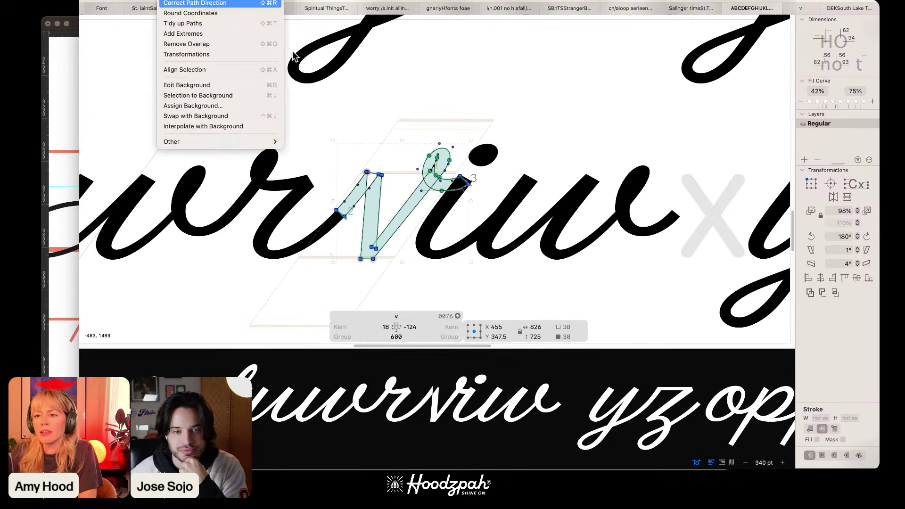
{"action": "key", "text": "space"}
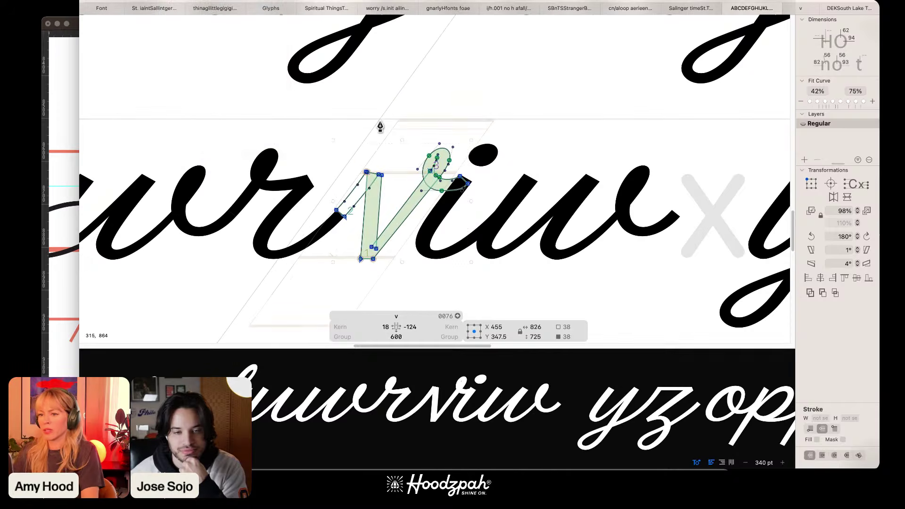
Step: Make the loop's inner node at X 675, Y 621 a corner and turn its handle downward to close the sliver-shaped gap
{"action": "scroll", "coordinate": [380, 127], "scroll_direction": "up", "scroll_amount": 10}
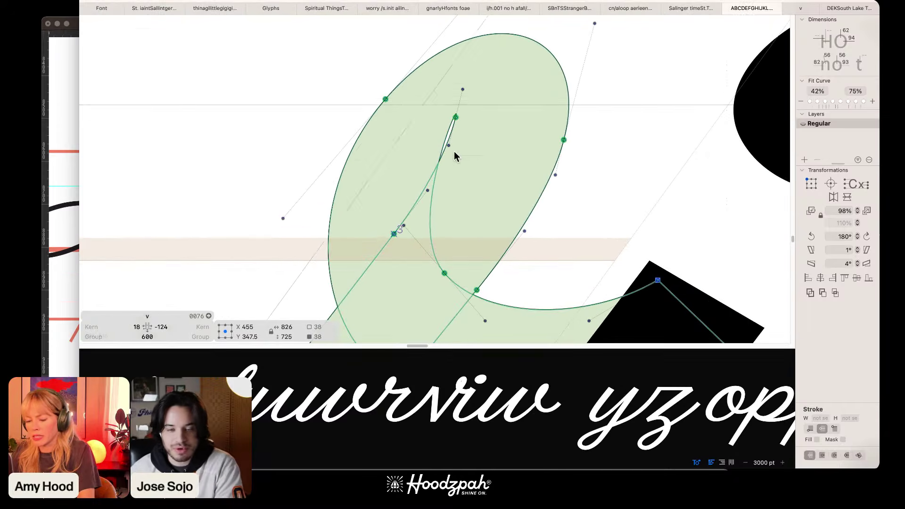
{"action": "left_click", "coordinate": [484, 132]}
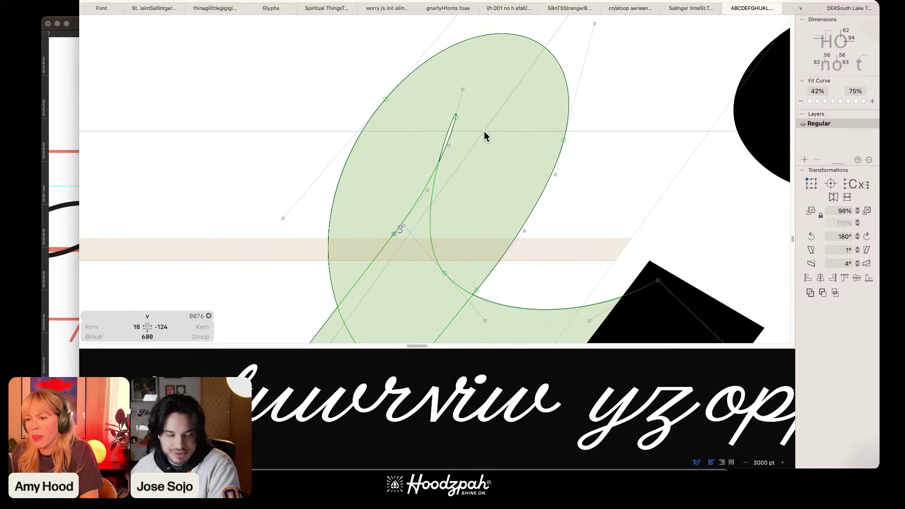
{"action": "left_click", "coordinate": [455, 118]}
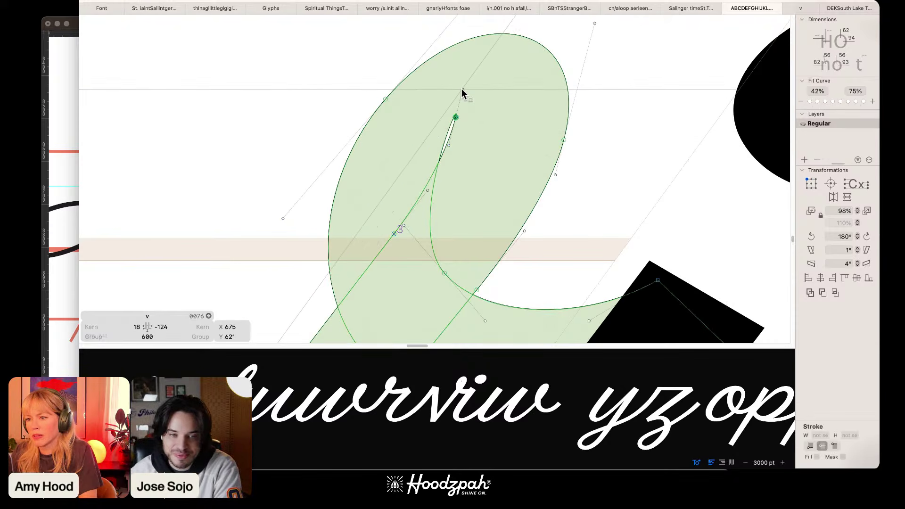
{"action": "double_click", "coordinate": [456, 117]}
{"action": "left_click_drag", "start_coordinate": [455, 117], "coordinate": [447, 147]}
{"action": "key", "text": "space"}
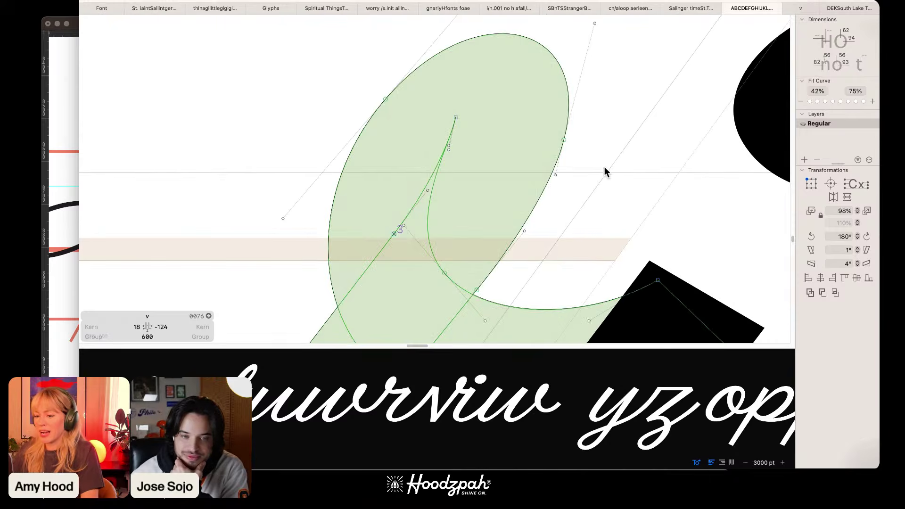
Step: Examine how the filled v joins the neighbouring r and i in the text line
{"action": "key", "text": "super+minus"}
{"action": "key", "text": "super+minus"}
{"action": "key", "text": "super+minus"}
{"action": "key", "text": "super+minus"}
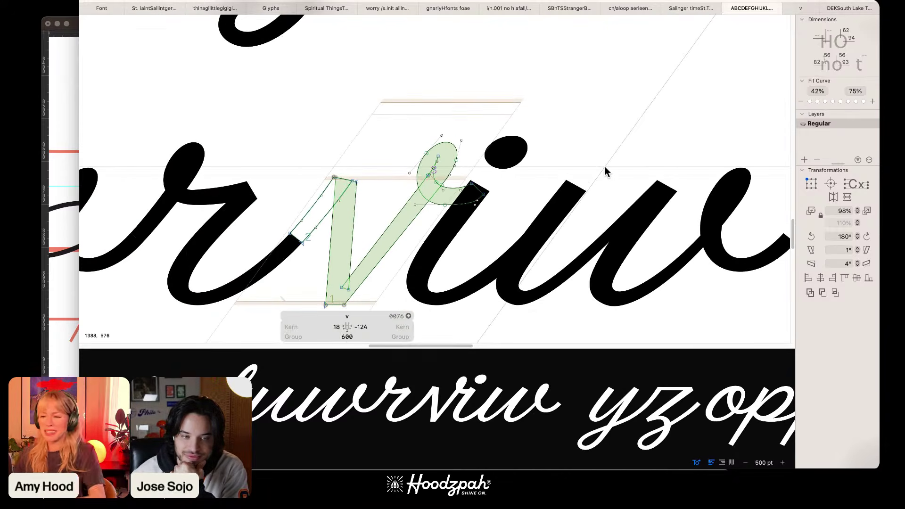
{"action": "key", "text": "t"}
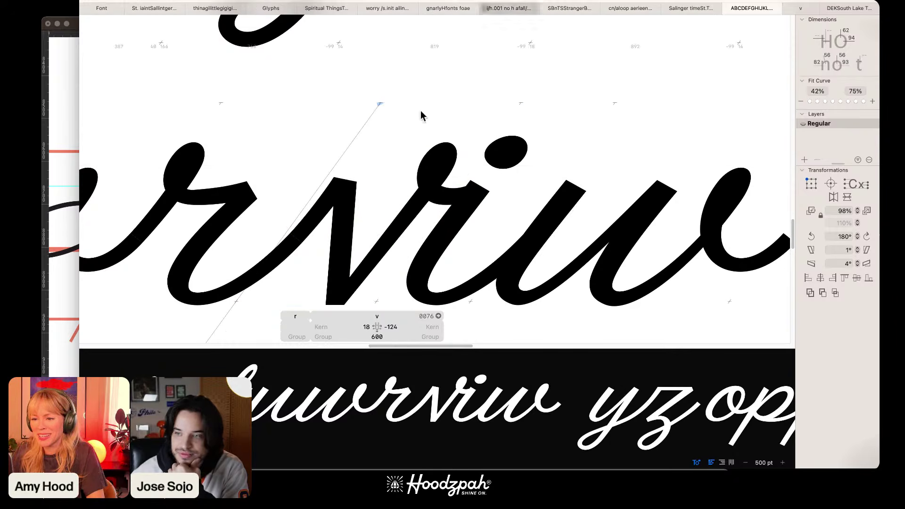
{"action": "key", "text": "super+plus"}
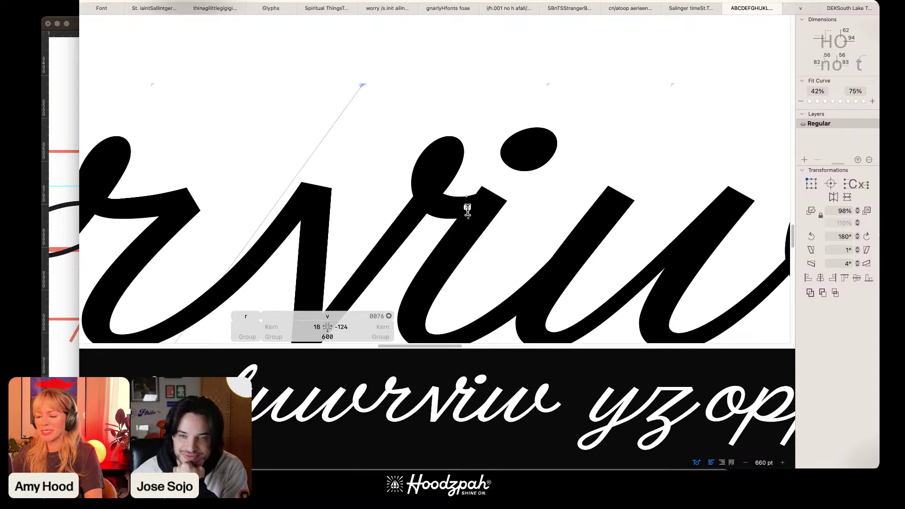
{"action": "key", "text": "super+minus"}
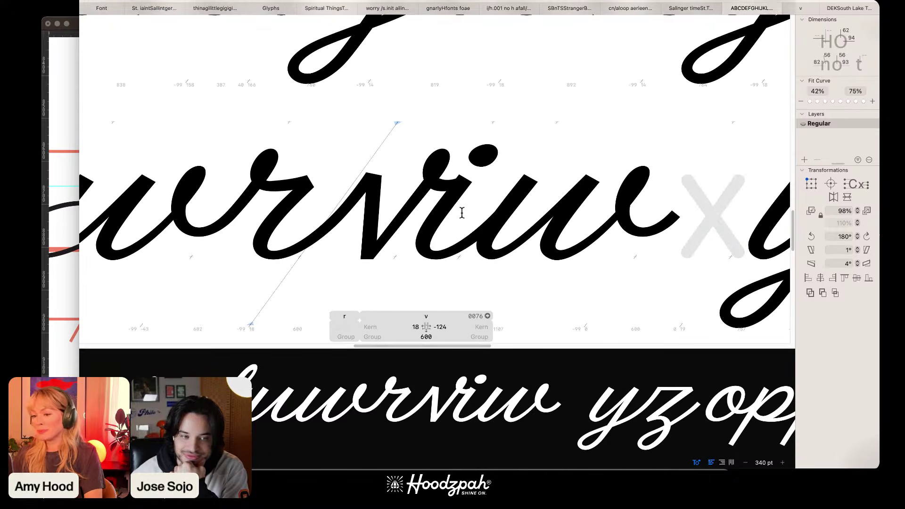
{"action": "key", "text": "Escape"}
Step: Lower the loop's bottom node to X 746, Y 372 and shift the tail's two end nodes to be centred at X 918.5, Y 473.5
{"action": "key", "text": "super+plus"}
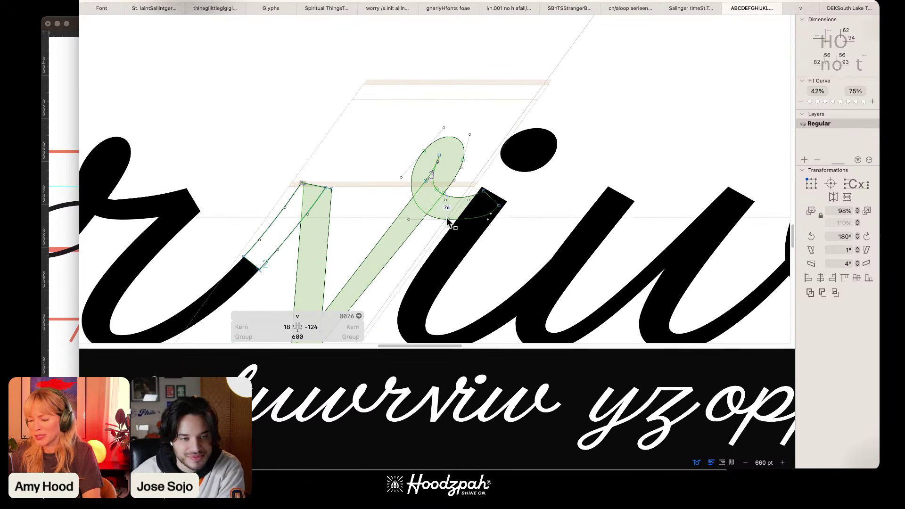
{"action": "key", "text": "super+plus"}
{"action": "left_click_drag", "start_coordinate": [455, 246], "coordinate": [465, 263]}
{"action": "key", "text": "super+z"}
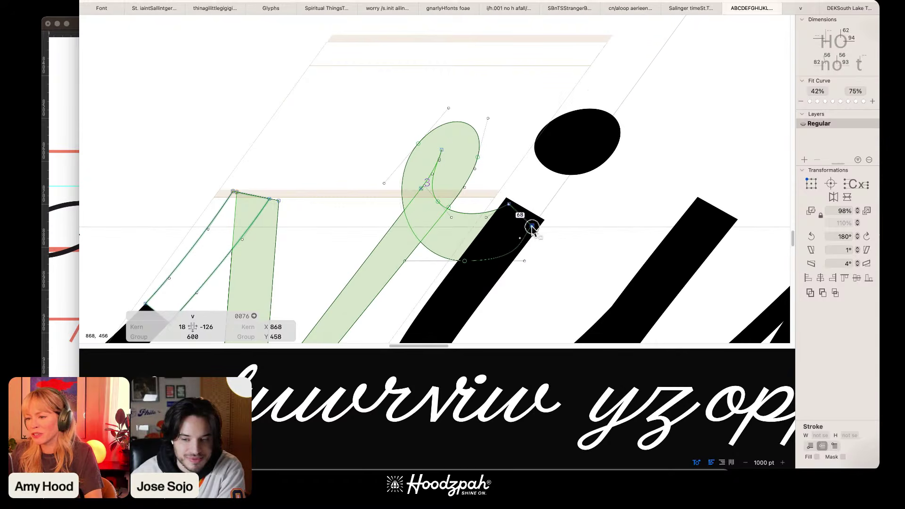
{"action": "left_click_drag", "start_coordinate": [522, 217], "coordinate": [559, 224]}
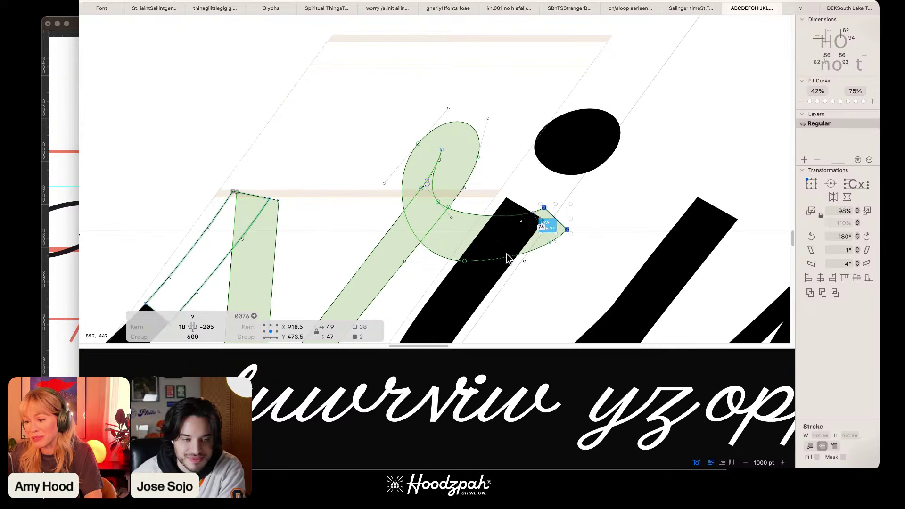
Step: Insert a node on the tail's upper edge near X 752, Y 481 and pull that edge lower
{"action": "left_click", "coordinate": [478, 218]}
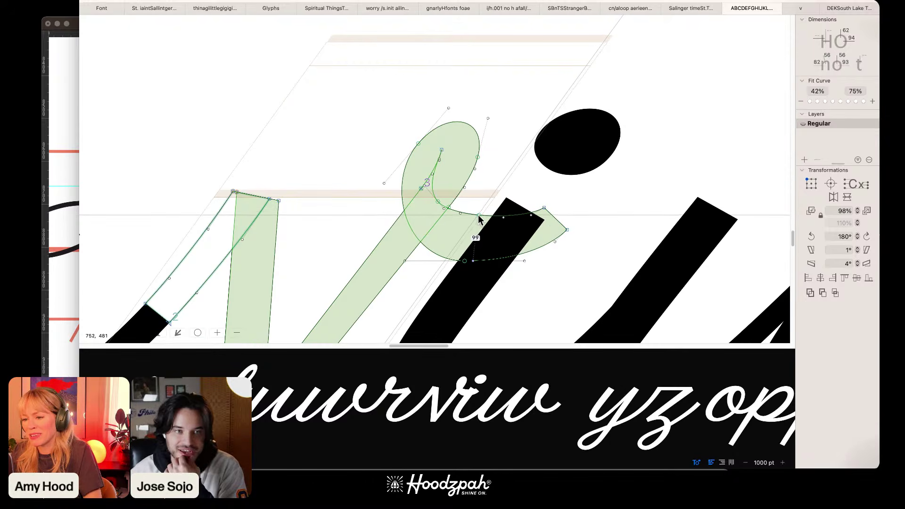
{"action": "key", "text": "v"}
{"action": "left_click_drag", "start_coordinate": [479, 215], "coordinate": [453, 226]}
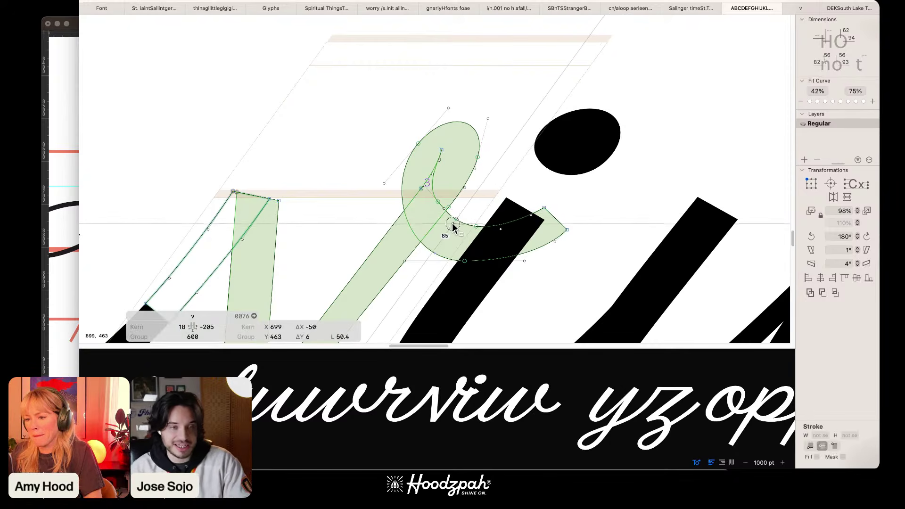
{"action": "key", "text": "super+z"}
{"action": "scroll", "coordinate": [487, 217], "scroll_direction": "up", "scroll_amount": 2}
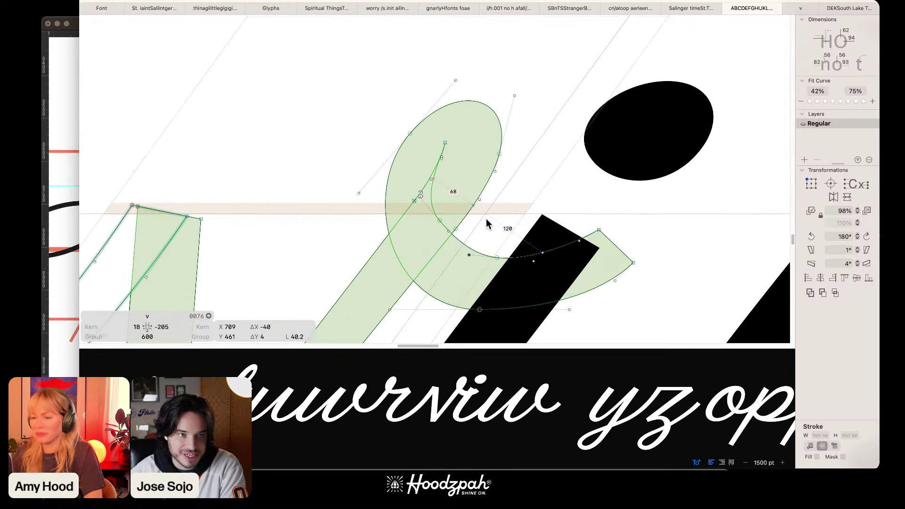
Step: Reshape the tail's upper edge, moving the inserted node to X 736, Y 451 and the end node's handle to X 858, Y 471
{"action": "left_click_drag", "start_coordinate": [497, 257], "coordinate": [487, 258]}
{"action": "left_click_drag", "start_coordinate": [439, 220], "coordinate": [488, 264]}
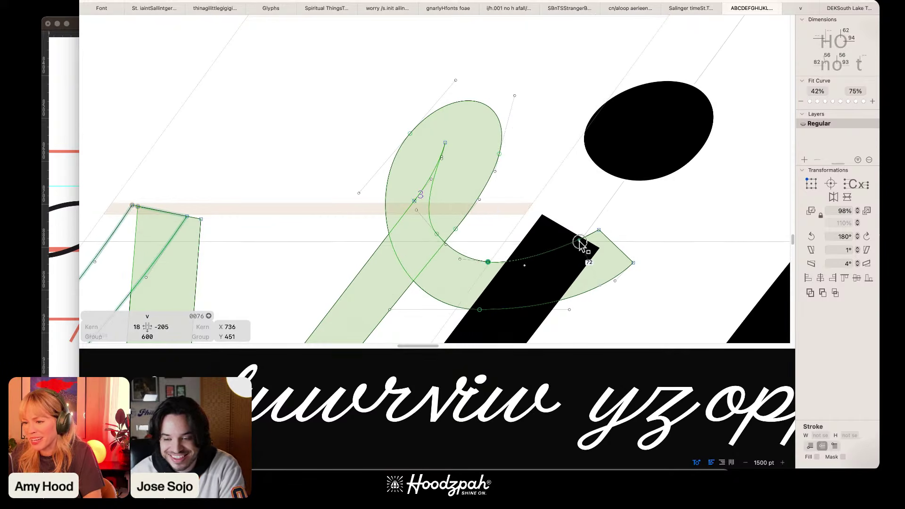
{"action": "left_click_drag", "start_coordinate": [580, 243], "coordinate": [574, 249]}
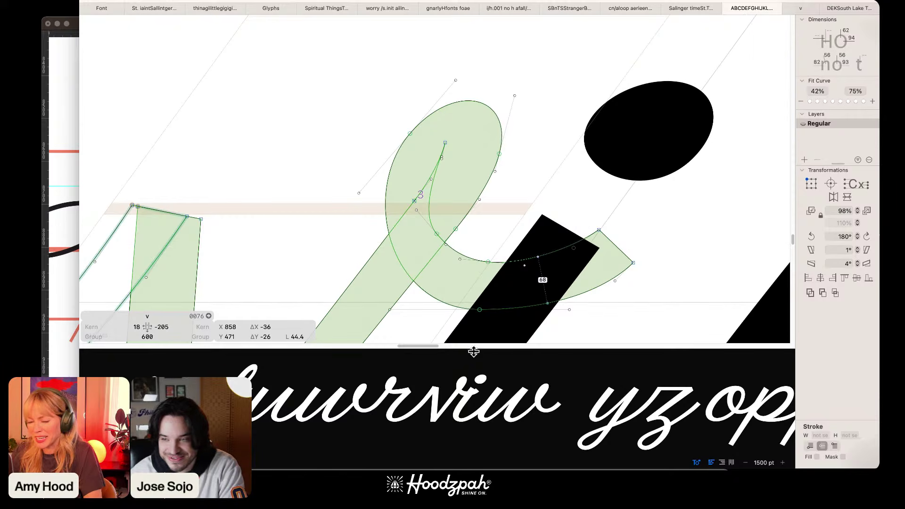
Step: Link the v's right sidebearing to n and inspect its join with the i
{"action": "scroll", "coordinate": [312, 313], "scroll_direction": "down", "scroll_amount": 10}
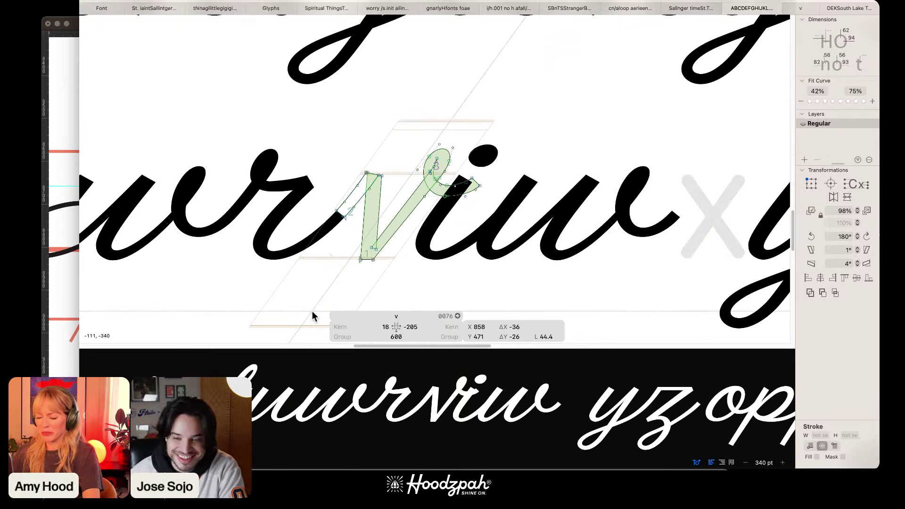
{"action": "key", "text": "t"}
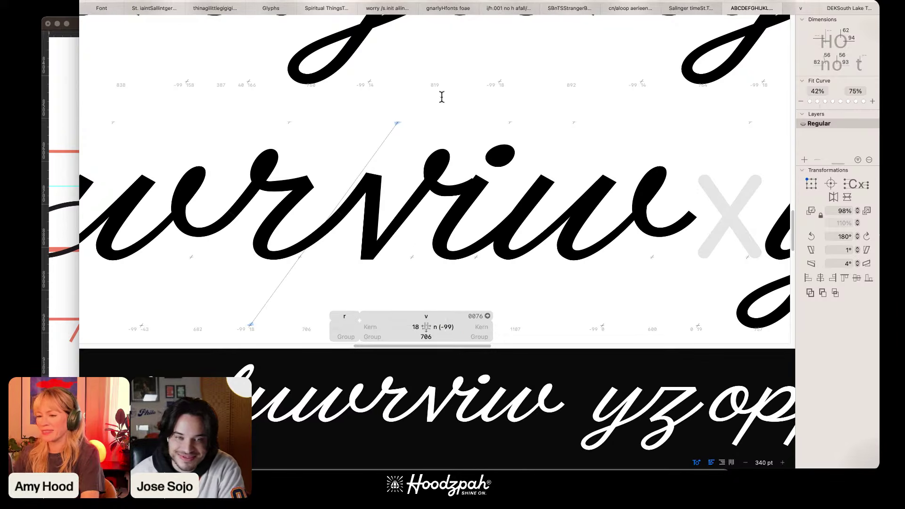
{"action": "left_click", "coordinate": [462, 202]}
{"action": "key", "text": "super+plus"}
{"action": "key", "text": "super+plus"}
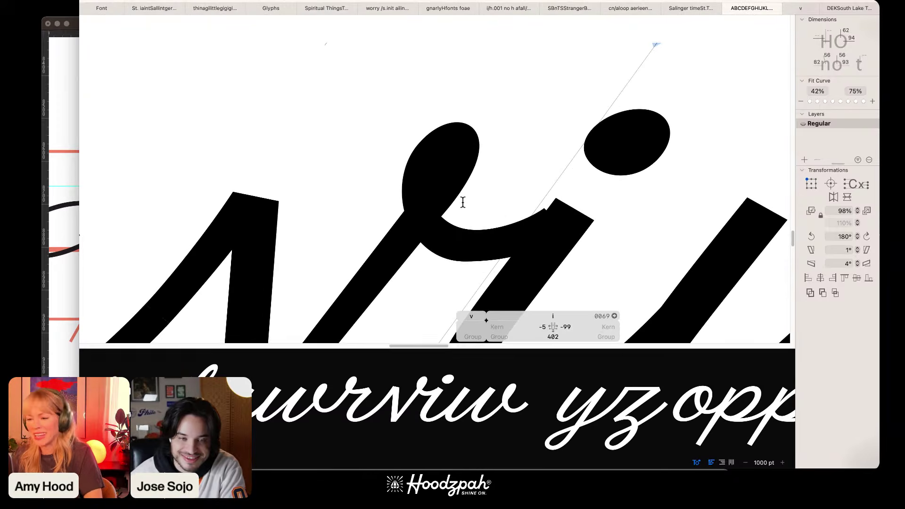
Step: Reopen the v for editing and extend the bottom node's left handle to X 588, Y 372
{"action": "key", "text": "Escape"}
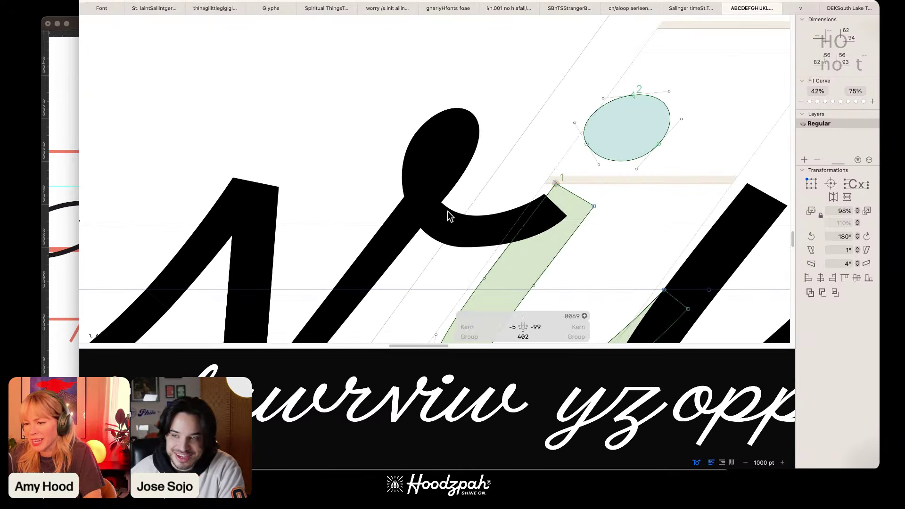
{"action": "double_click", "coordinate": [441, 194]}
{"action": "left_click_drag", "start_coordinate": [464, 246], "coordinate": [410, 252]}
Step: Lower the inserted node on the tail's upper edge and set the inner curve node's lower handle to X 676, Y 455
{"action": "left_click", "coordinate": [471, 220]}
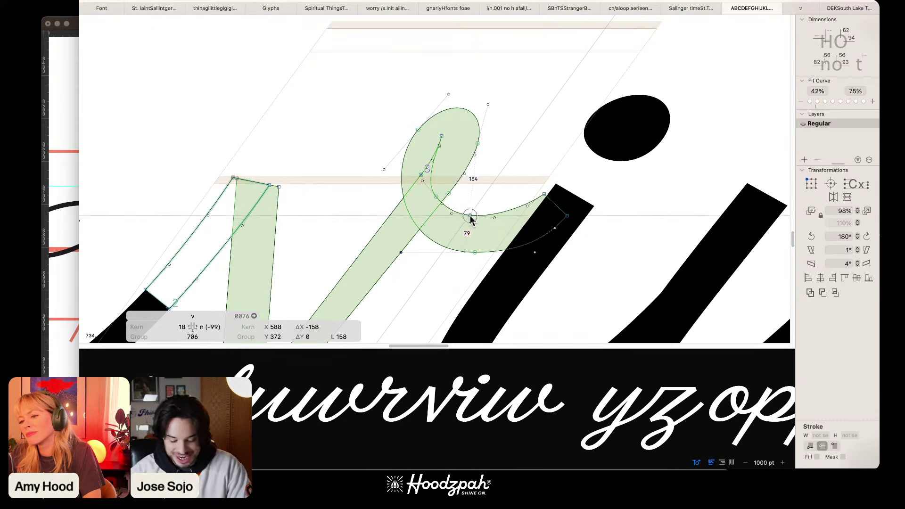
{"action": "left_click_drag", "start_coordinate": [474, 221], "coordinate": [453, 203]}
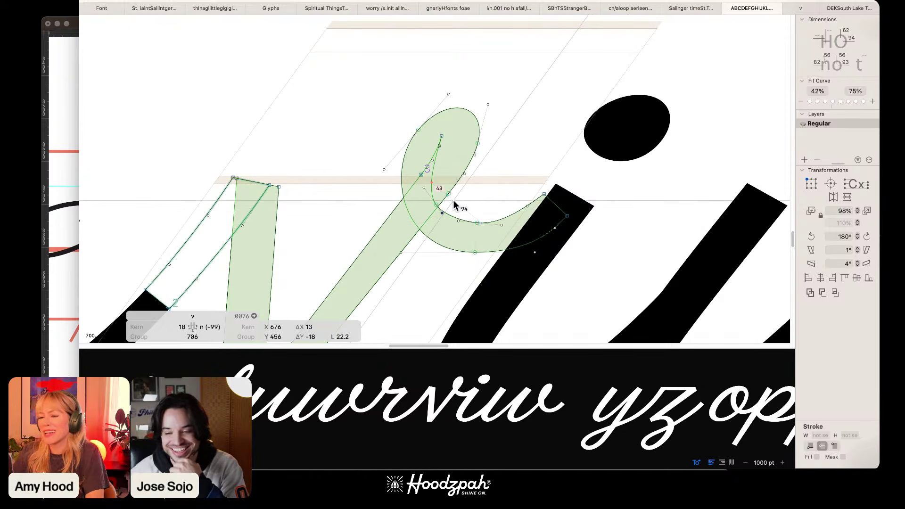
{"action": "key", "text": "Down"}
{"action": "key", "text": "space"}
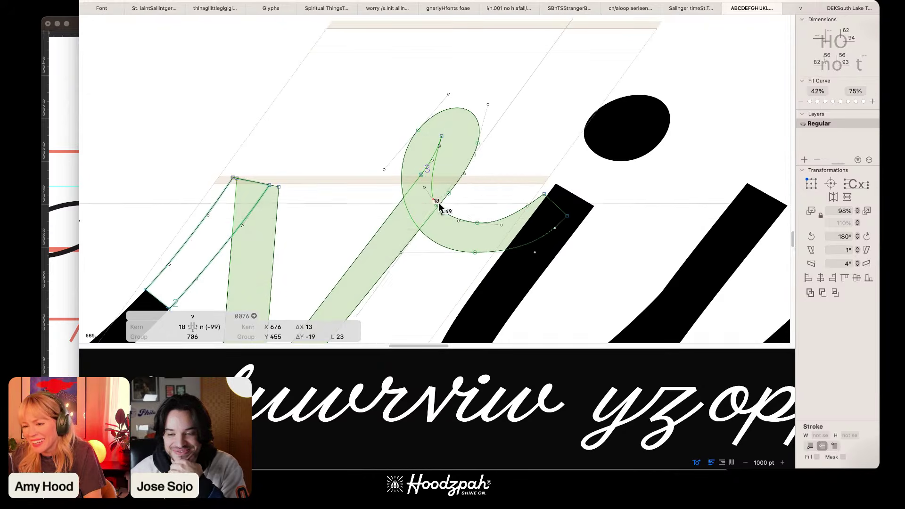
Step: Move the inner curve node to X 670, Y 483 and fit the tail's upper end to the i's corner, with its handle at X 855, Y 451
{"action": "left_click_drag", "start_coordinate": [436, 206], "coordinate": [439, 200]}
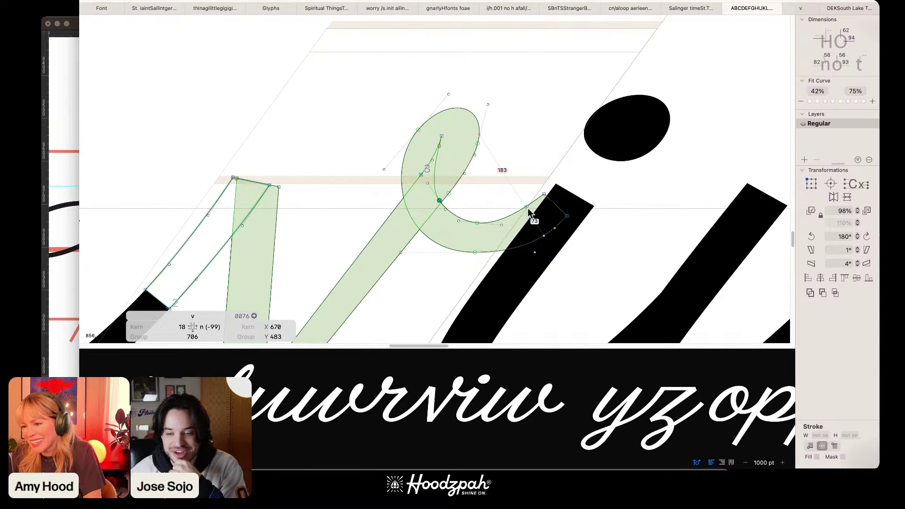
{"action": "mouse_move", "coordinate": [528, 208]}
{"action": "left_mouse_down"}
{"action": "mouse_move", "coordinate": [521, 219]}
{"action": "mouse_move", "coordinate": [556, 187]}
{"action": "mouse_move", "coordinate": [526, 216]}
{"action": "left_mouse_up"}
{"action": "key", "text": "space"}
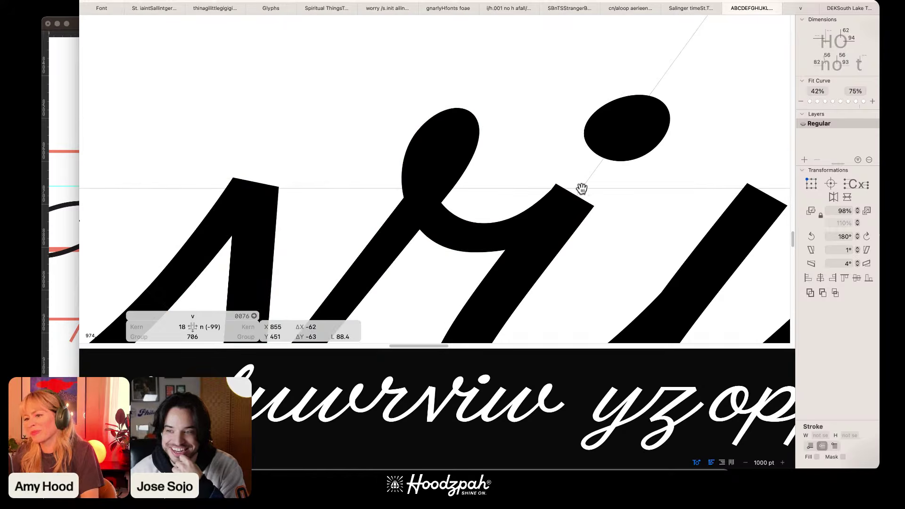
Step: Nudge the loop's bottom node right and down to X 758, Y 370
{"action": "left_click", "coordinate": [474, 252]}
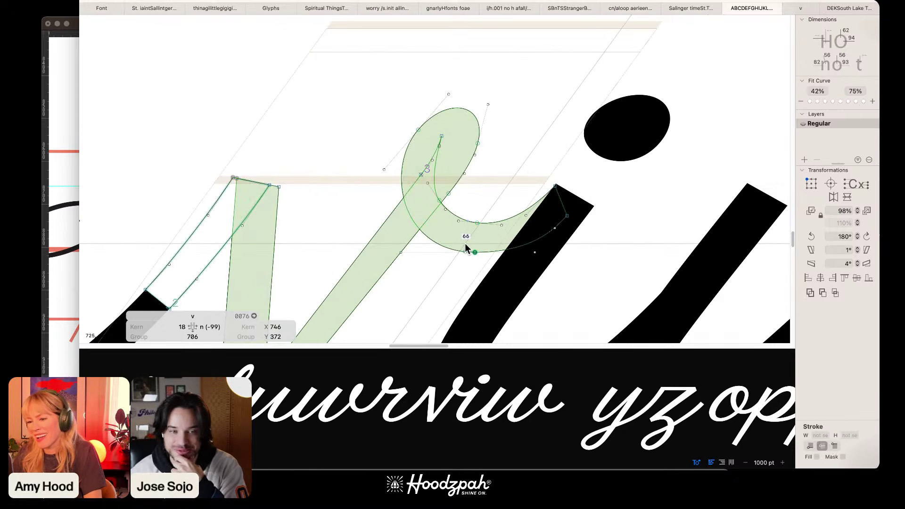
{"action": "key", "text": "Right"}
{"action": "key", "text": "Right"}
{"action": "key", "text": "shift+Right"}
{"action": "key", "text": "Down"}
{"action": "key", "text": "Down"}
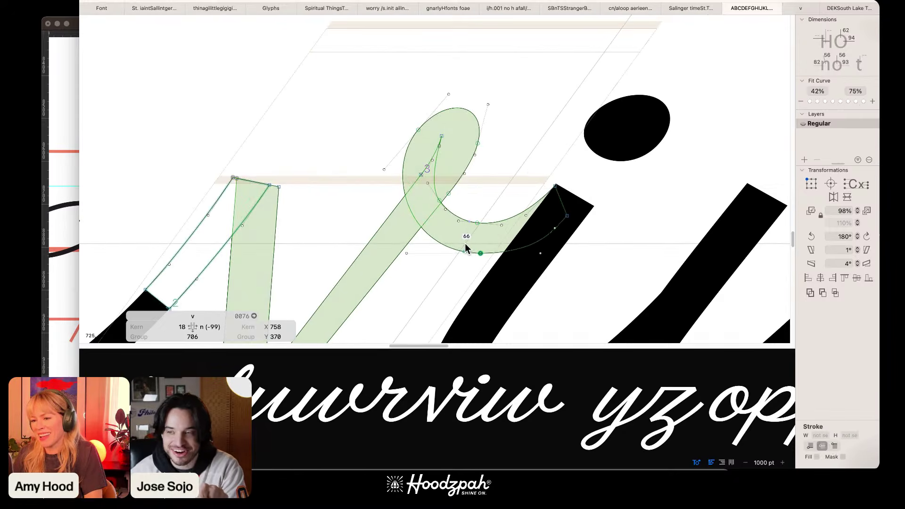
{"action": "key", "text": "space"}
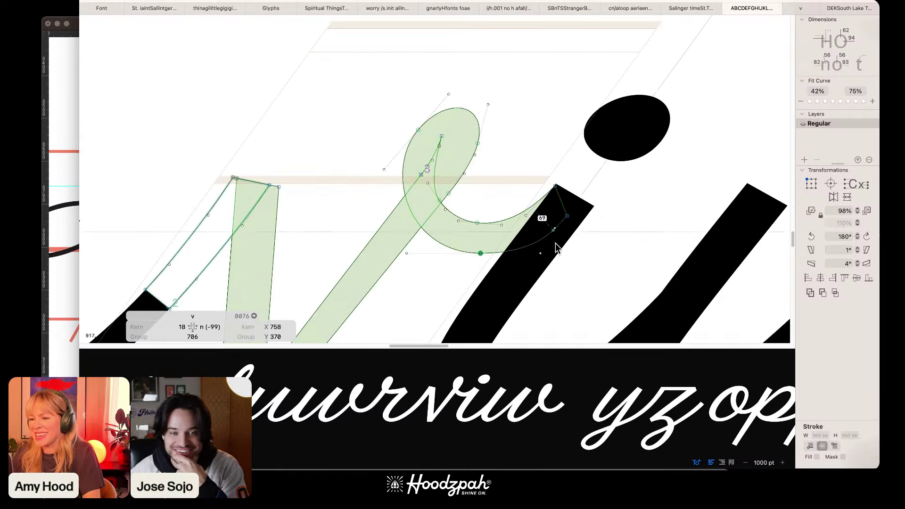
Step: Shorten the right handle of the loop's bottom node to X 846, Y 370
{"action": "left_click", "coordinate": [541, 253]}
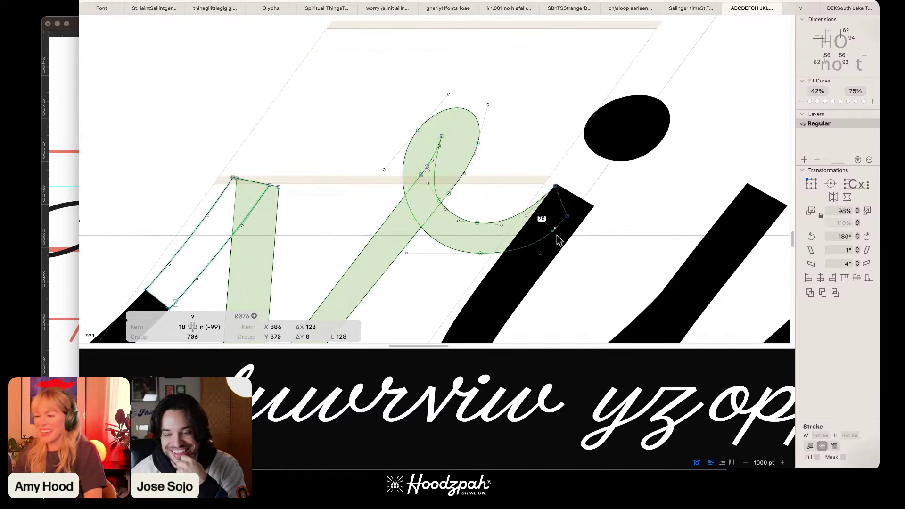
{"action": "key", "text": "space"}
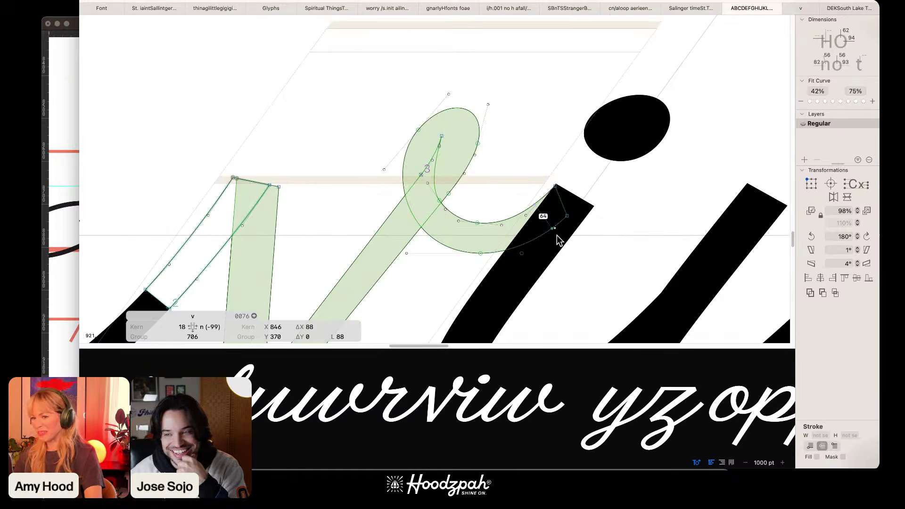
Step: Examine the v's joins with the neighbouring r and i, with and without outlines, at several sizes
{"action": "key", "text": "super+minus"}
{"action": "key", "text": "super+minus"}
{"action": "key", "text": "super+minus"}
{"action": "key", "text": "super+minus"}
{"action": "key", "text": "space"}
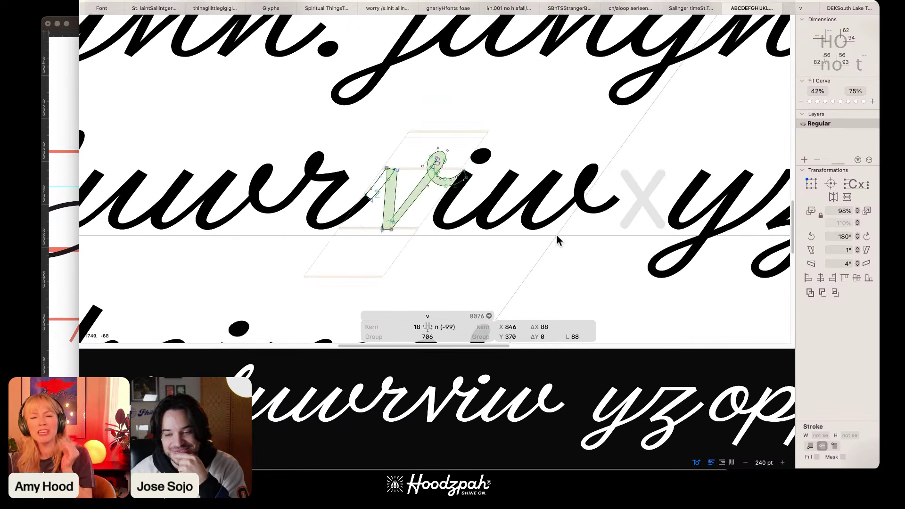
{"action": "key", "text": "space"}
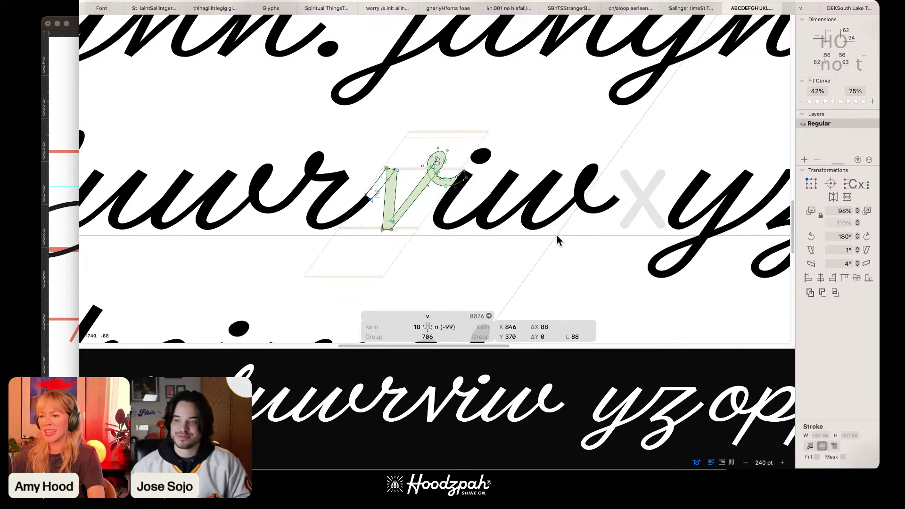
{"action": "scroll", "coordinate": [556, 236], "scroll_direction": "down", "scroll_amount": 3}
{"action": "scroll", "coordinate": [556, 236], "scroll_direction": "up", "scroll_amount": 5}
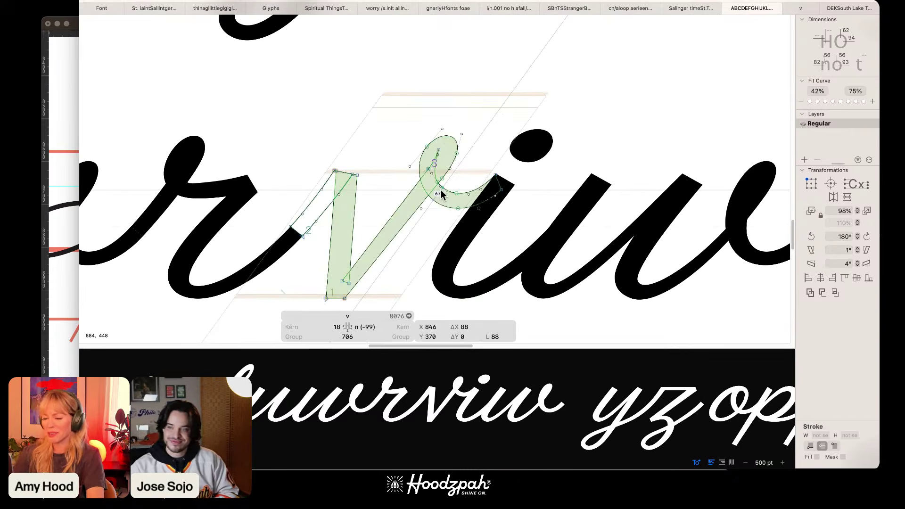
{"action": "scroll", "coordinate": [440, 190], "scroll_direction": "up", "scroll_amount": 2}
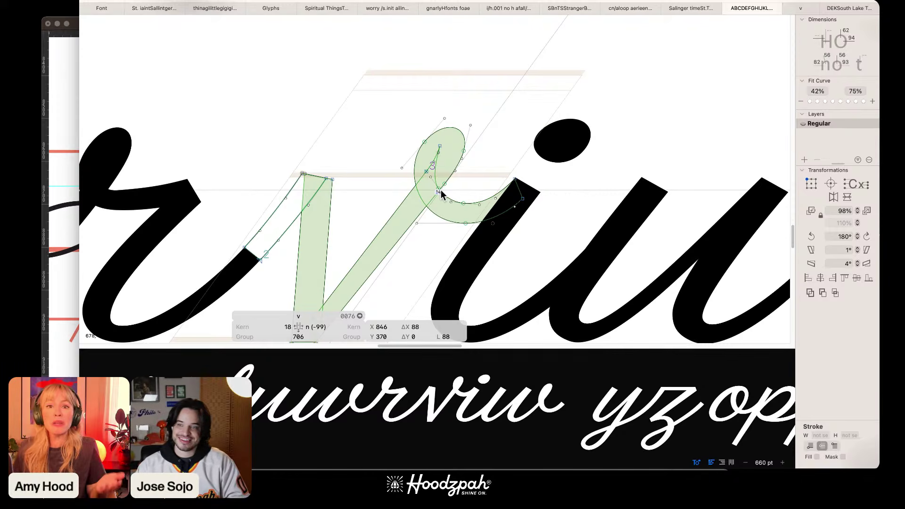
{"action": "scroll", "coordinate": [440, 190], "scroll_direction": "down", "scroll_amount": 2}
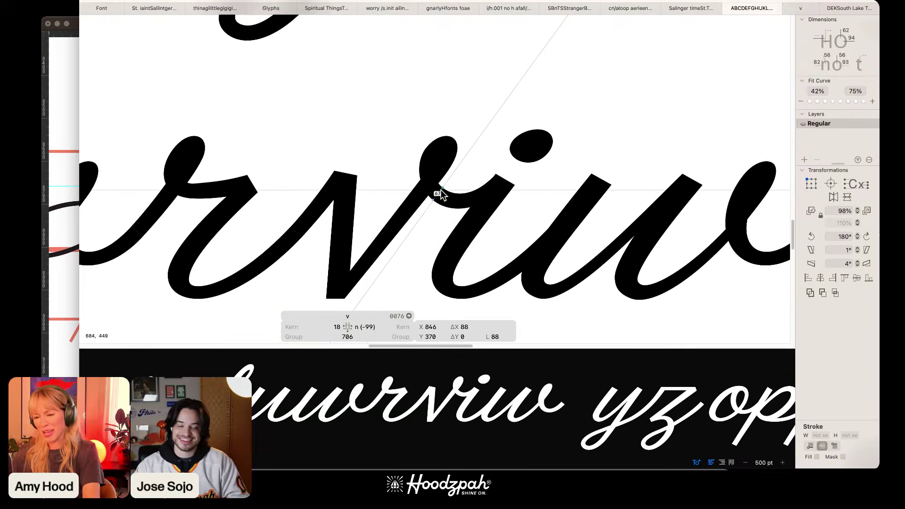
{"action": "scroll", "coordinate": [440, 191], "scroll_direction": "down", "scroll_amount": 5}
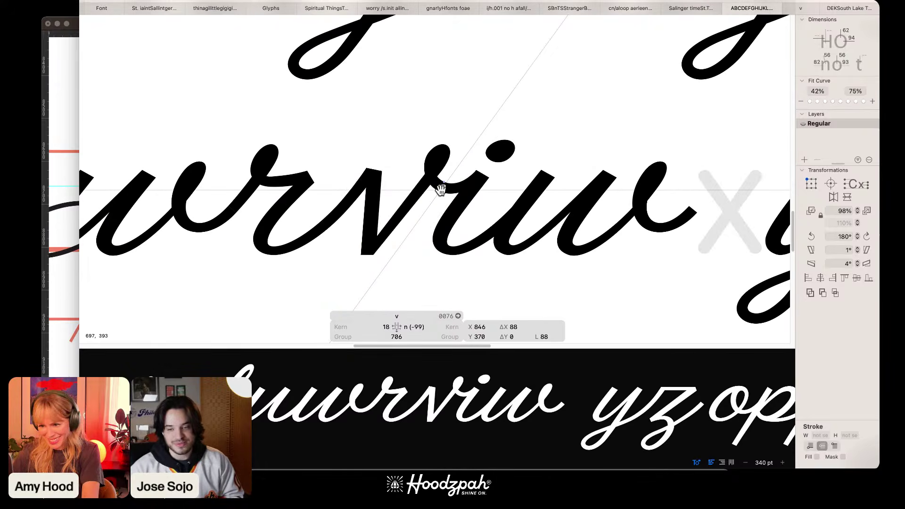
{"action": "scroll", "coordinate": [440, 190], "scroll_direction": "down", "scroll_amount": 1}
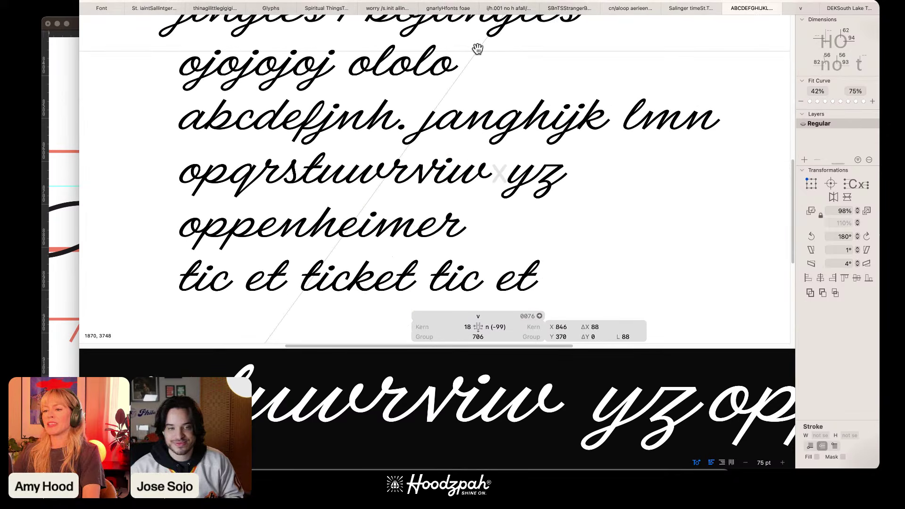
Step: Add a new sample line reading "view river" below the alphabet line ending in yz
{"action": "key", "text": "t"}
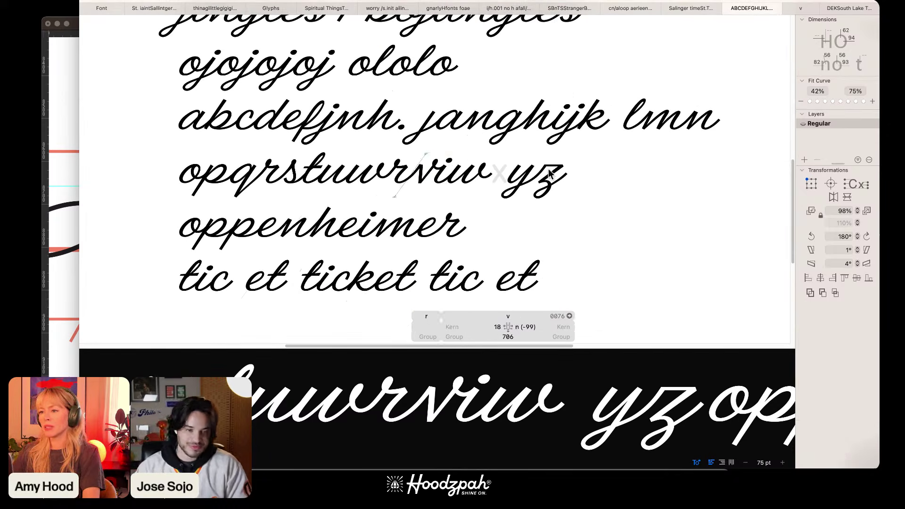
{"action": "left_click", "coordinate": [576, 179]}
{"action": "key", "text": "Return"}
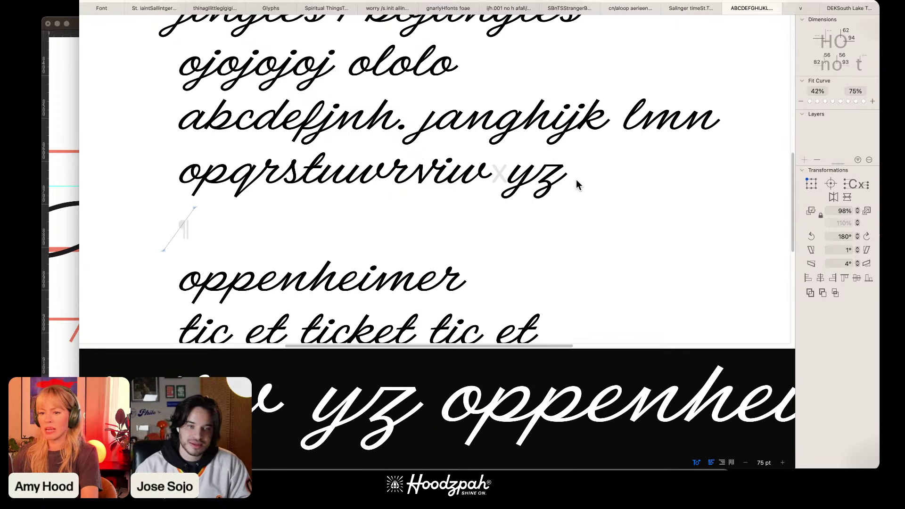
{"action": "type", "text": "view"}
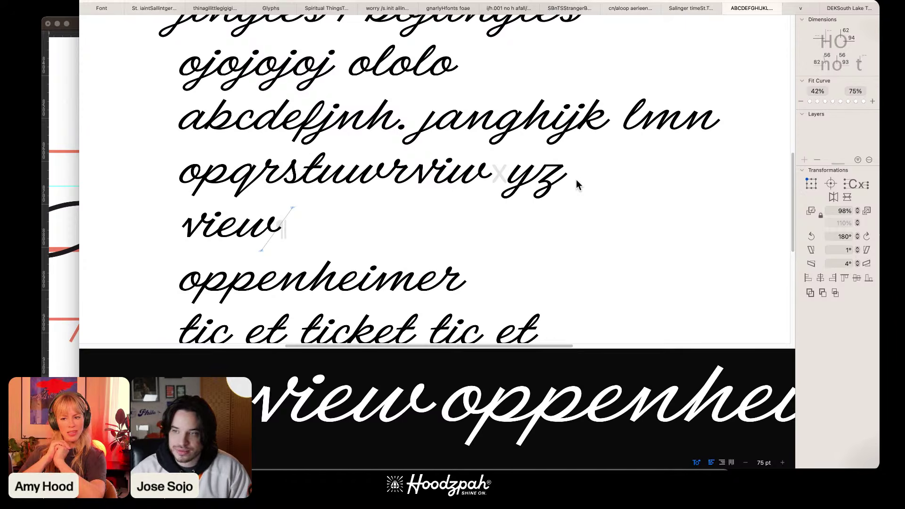
{"action": "type", "text": " river"}
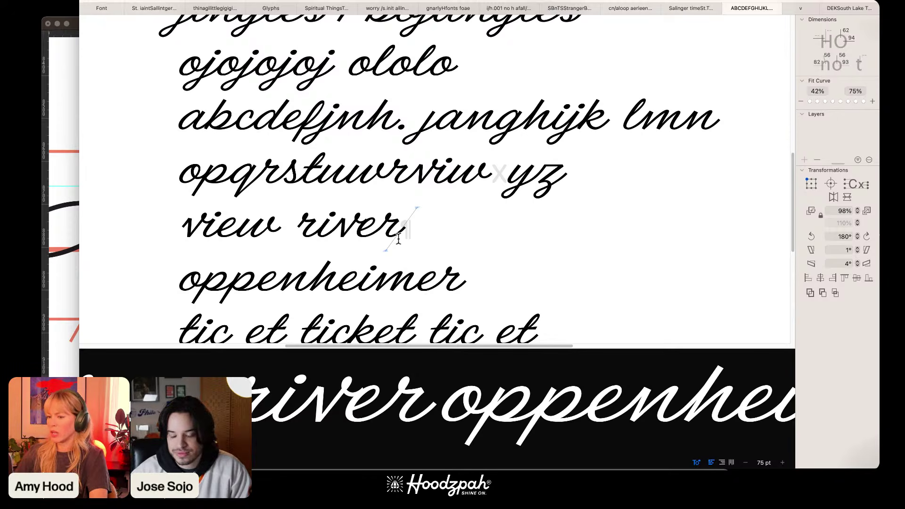
Step: Insert an r directly after the v in "river" so the sample reads "rivrer"
{"action": "key", "text": "super+plus"}
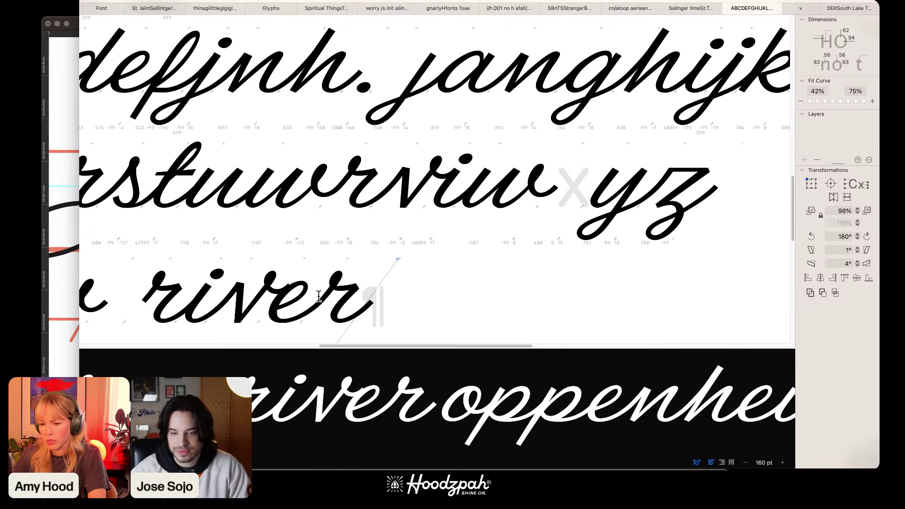
{"action": "left_click", "coordinate": [281, 295]}
{"action": "type", "text": "r"}
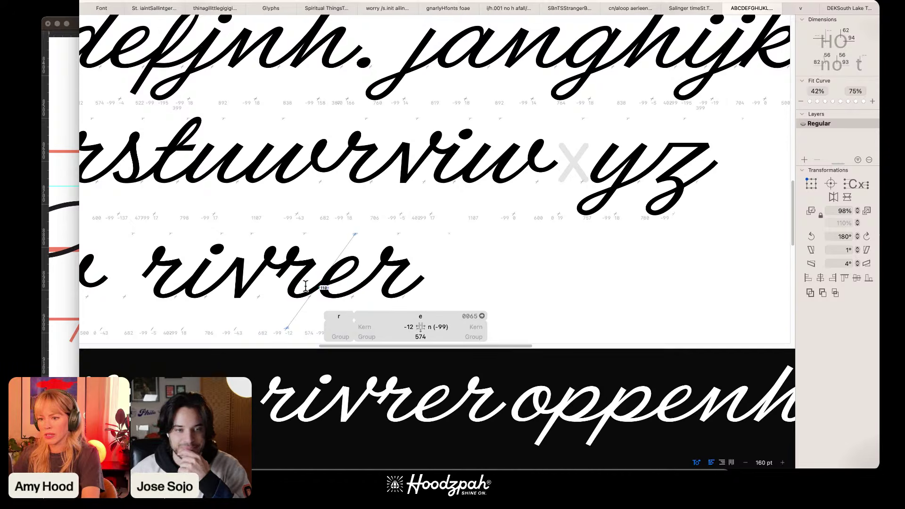
{"action": "key", "text": "super+plus"}
{"action": "scroll", "coordinate": [328, 263], "scroll_direction": "down", "scroll_amount": 5}
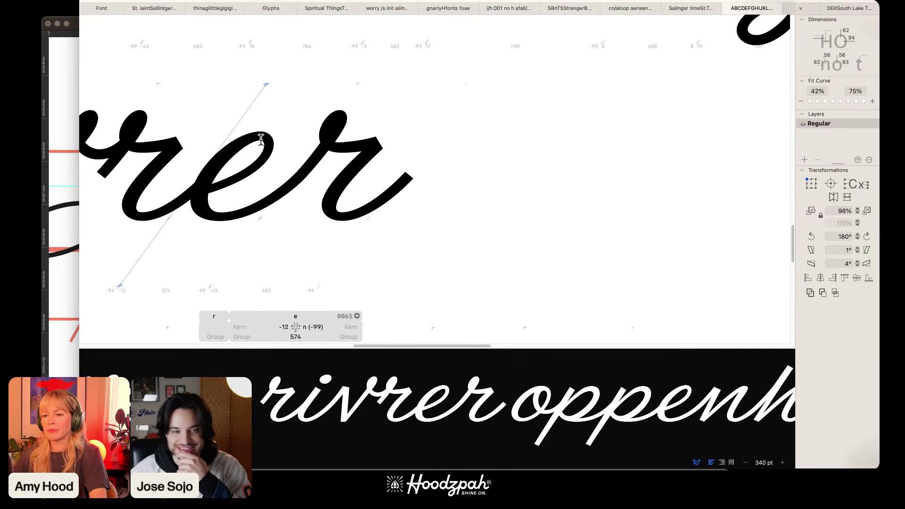
Step: Separate the v from the following r with a space to inspect its tail, and remove the space again
{"action": "left_click", "coordinate": [119, 154]}
{"action": "left_click_drag", "start_coordinate": [120, 187], "coordinate": [437, 178]}
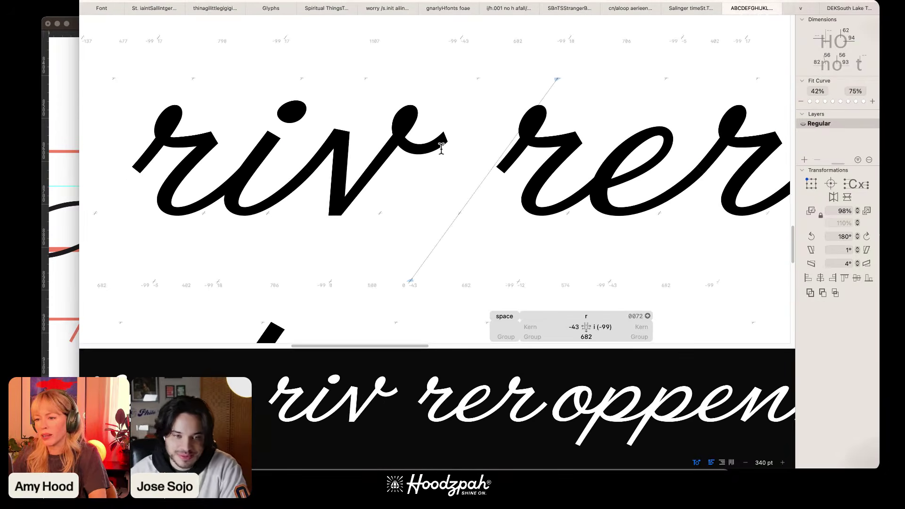
{"action": "key", "text": "BackSpace"}
{"action": "key", "text": "Escape"}
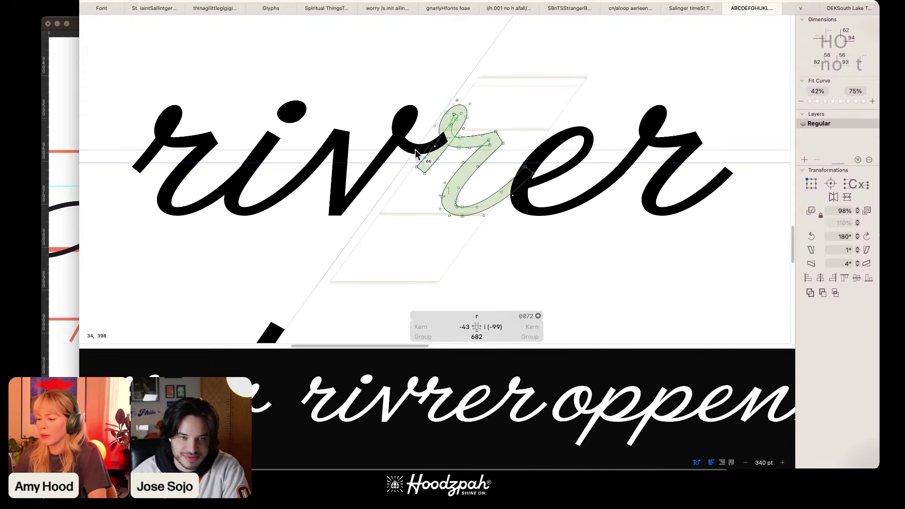
Step: Open the v in "rivrer" for outline editing
{"action": "scroll", "coordinate": [414, 149], "scroll_direction": "up", "scroll_amount": 3}
{"action": "double_click", "coordinate": [354, 157]}
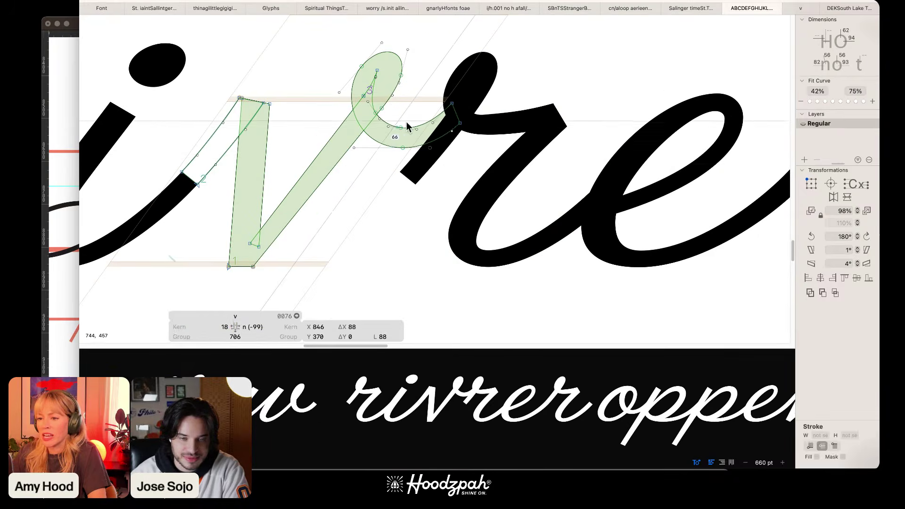
Step: Try to move the v's tail nodes and inner curve node down and left, and undo the move
{"action": "left_click_drag", "start_coordinate": [497, 92], "coordinate": [396, 165]}
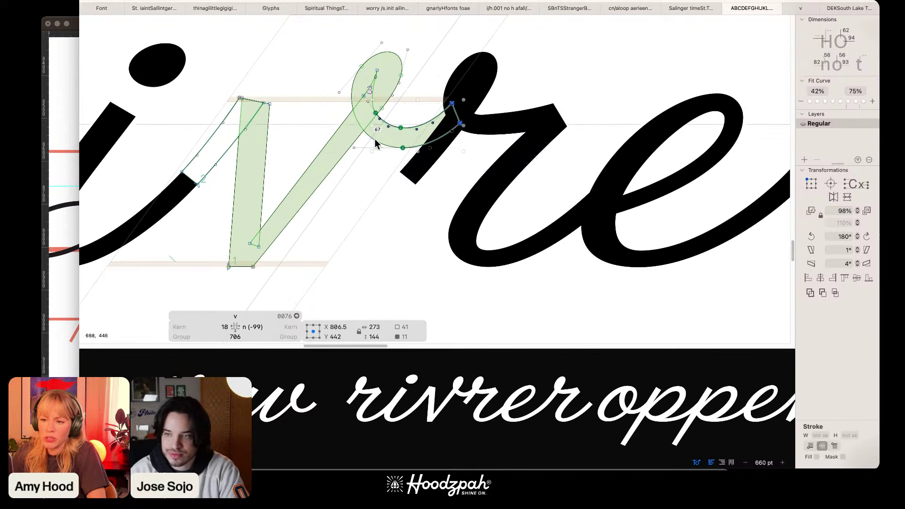
{"action": "left_click_drag", "start_coordinate": [401, 131], "coordinate": [373, 172]}
{"action": "left_click", "coordinate": [385, 139]}
{"action": "key", "text": "super+z"}
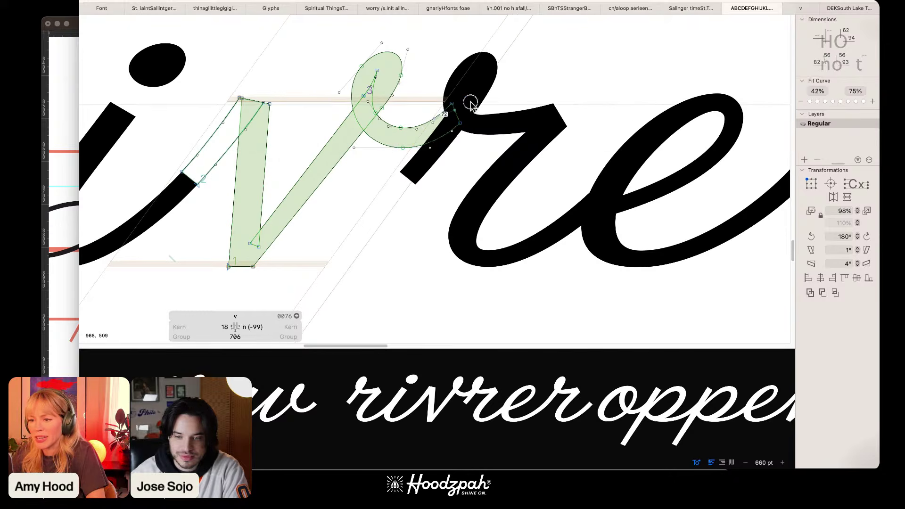
Step: Move the v's tail nodes down and left, bringing the bottom node to X 716, Y 286, and place the inner curve node at X 646, Y 409
{"action": "left_click_drag", "start_coordinate": [469, 102], "coordinate": [397, 173]}
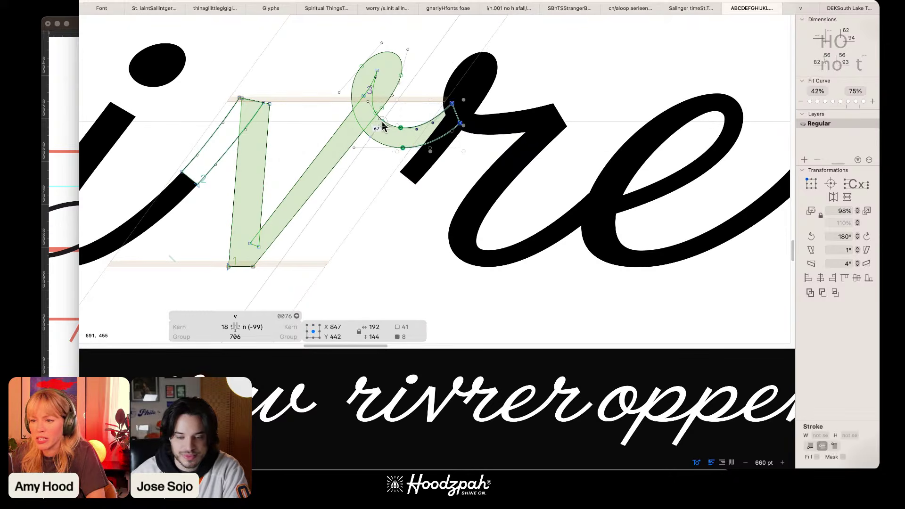
{"action": "left_click", "coordinate": [369, 137], "text": "shift"}
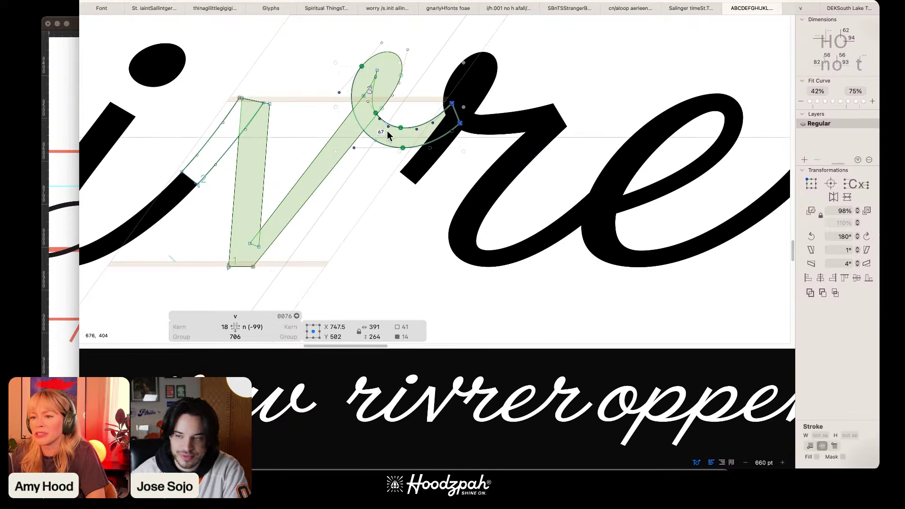
{"action": "left_click", "coordinate": [361, 67], "text": "shift"}
{"action": "left_click_drag", "start_coordinate": [334, 90], "coordinate": [343, 104]}
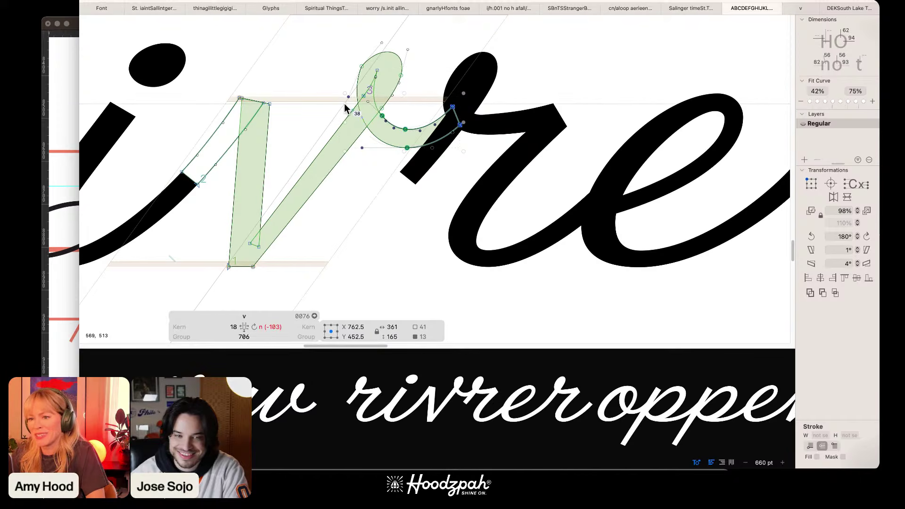
{"action": "key", "text": "super+z"}
{"action": "left_click", "coordinate": [340, 93], "text": "shift"}
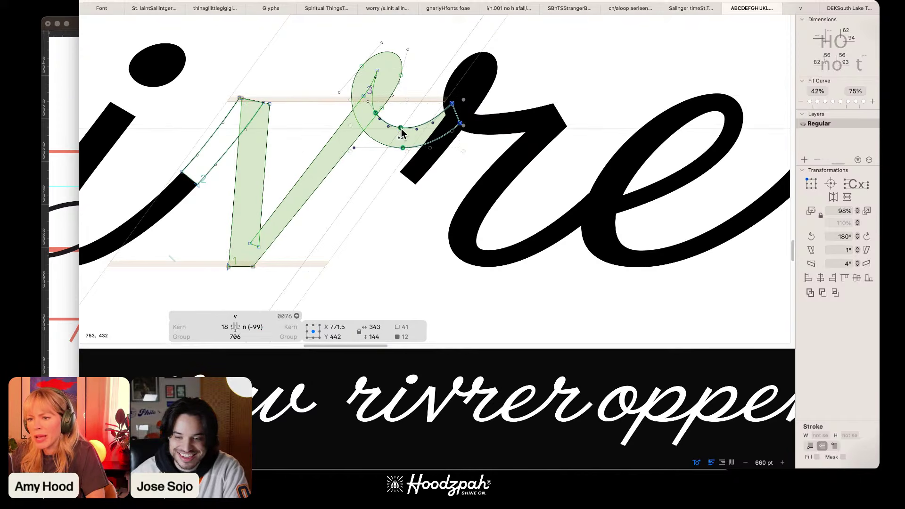
{"action": "mouse_move", "coordinate": [397, 138]}
{"action": "left_mouse_down"}
{"action": "mouse_move", "coordinate": [379, 145]}
{"action": "mouse_move", "coordinate": [369, 138]}
{"action": "left_mouse_up"}
{"action": "left_click", "coordinate": [369, 136]}
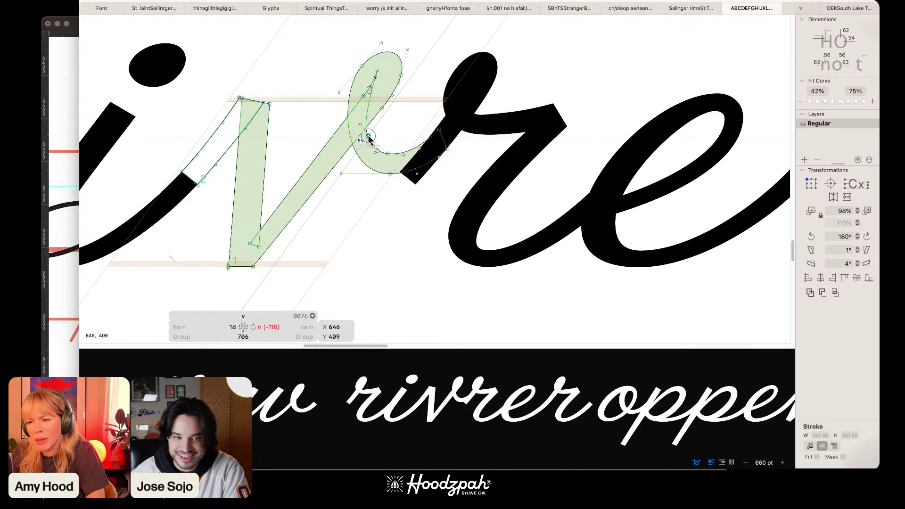
Step: Set the inner curve node's lower handle to X 656, Y 387 and the bottom node's left handle to X 538, Y 286
{"action": "left_click", "coordinate": [394, 134]}
{"action": "key", "text": "space"}
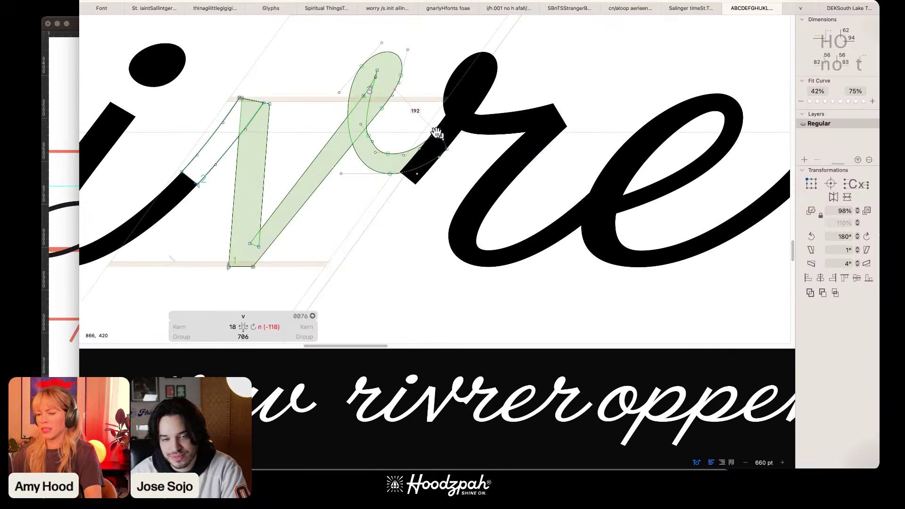
{"action": "key", "text": "super+plus"}
{"action": "key", "text": "space"}
{"action": "left_click_drag", "start_coordinate": [351, 121], "coordinate": [335, 137]}
{"action": "key", "text": "Left"}
{"action": "key", "text": "Left"}
{"action": "key", "text": "Left"}
{"action": "key", "text": "Left"}
{"action": "key", "text": "Left"}
{"action": "key", "text": "Left"}
{"action": "key", "text": "Left"}
{"action": "key", "text": "Down"}
{"action": "key", "text": "Down"}
{"action": "key", "text": "Down"}
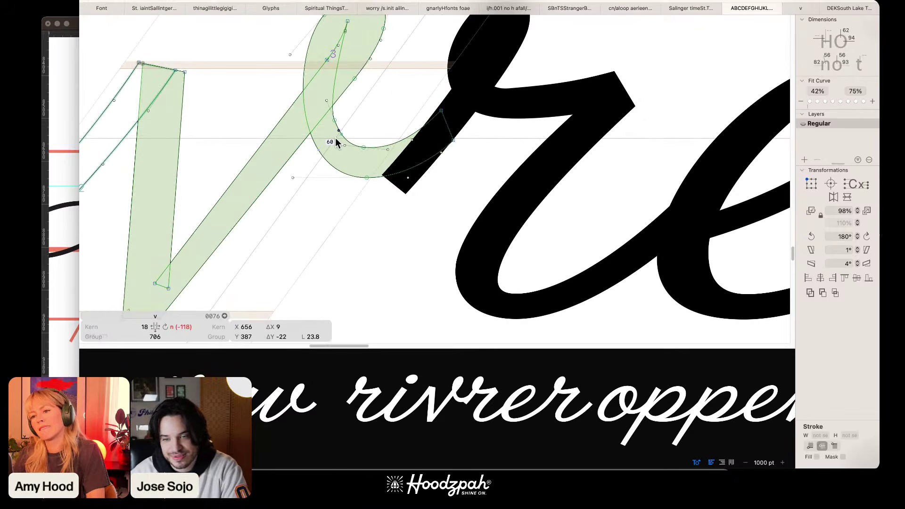
{"action": "left_click", "coordinate": [293, 177]}
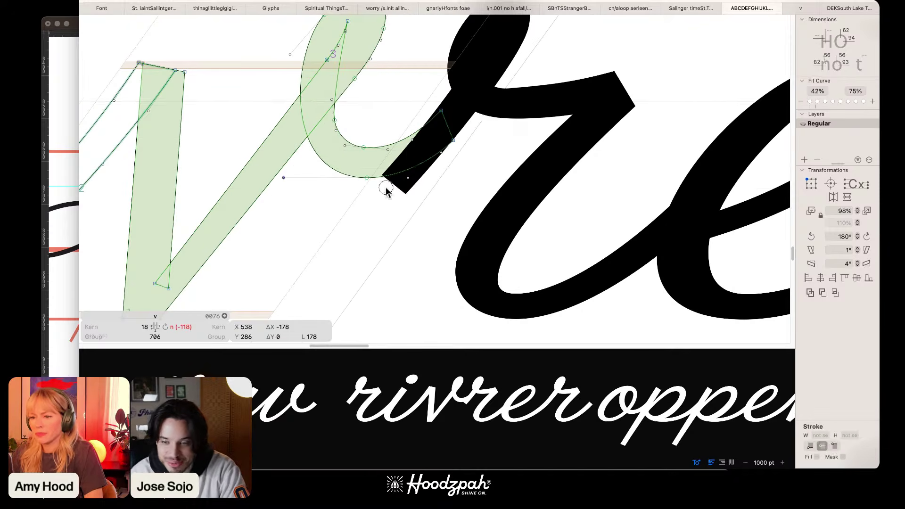
Step: Lower the tail nodes to a selection centre of X 770, Y 280 and refit the inner curve node at X 626, Y 414 with a longer upper handle
{"action": "mouse_move", "coordinate": [495, 94]}
{"action": "left_mouse_down"}
{"action": "mouse_move", "coordinate": [348, 202]}
{"action": "mouse_move", "coordinate": [351, 215]}
{"action": "left_mouse_up"}
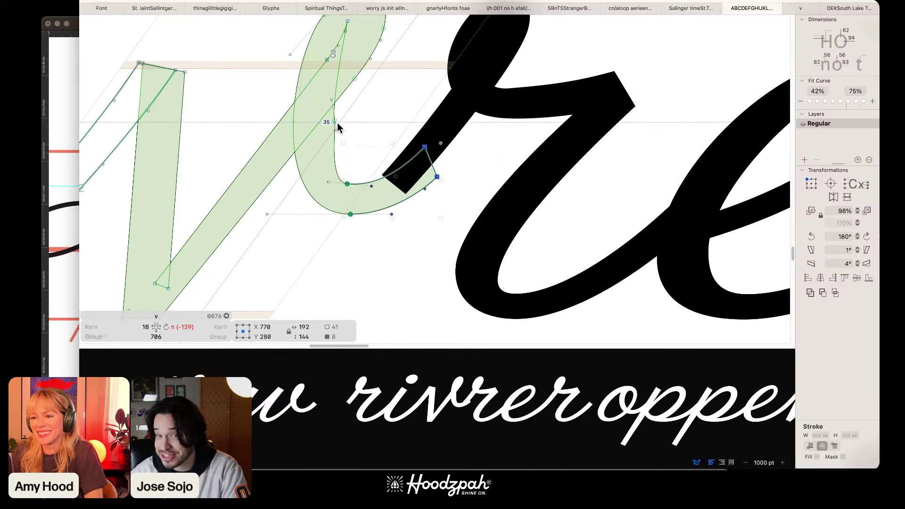
{"action": "mouse_move", "coordinate": [336, 123]}
{"action": "left_mouse_down"}
{"action": "mouse_move", "coordinate": [333, 157]}
{"action": "mouse_move", "coordinate": [329, 120]}
{"action": "left_mouse_up"}
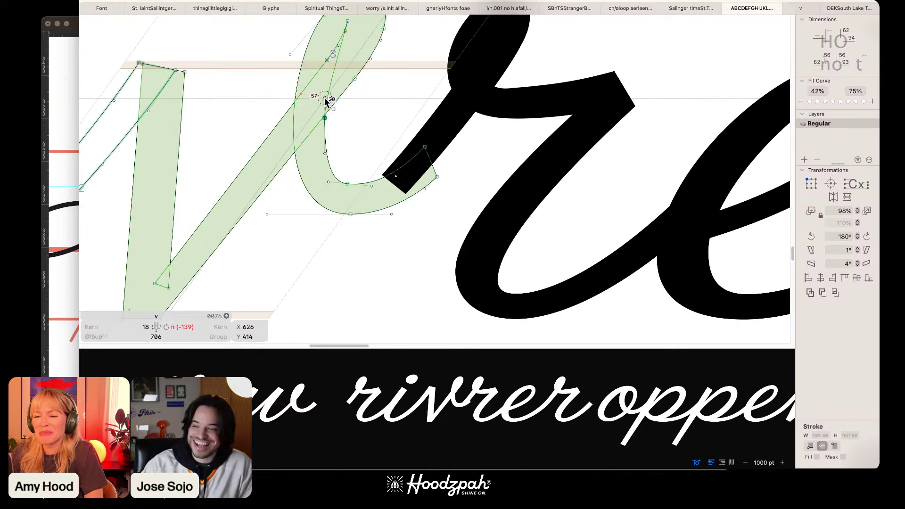
{"action": "left_click_drag", "start_coordinate": [325, 98], "coordinate": [325, 83]}
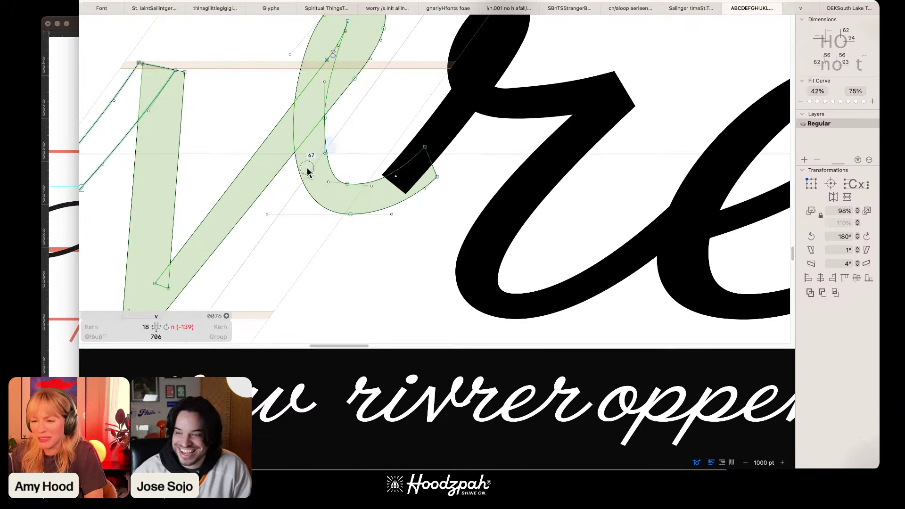
Step: Move the tail's inner bottom node to X 684, Y 273 and fit the tail's upper end to the r's corner at X 751, Y 287
{"action": "left_click", "coordinate": [347, 183]}
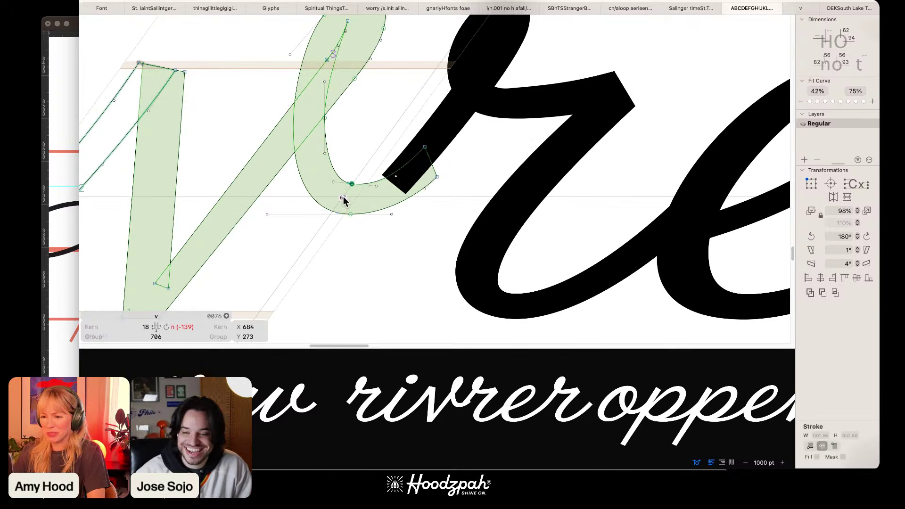
{"action": "key", "text": "space"}
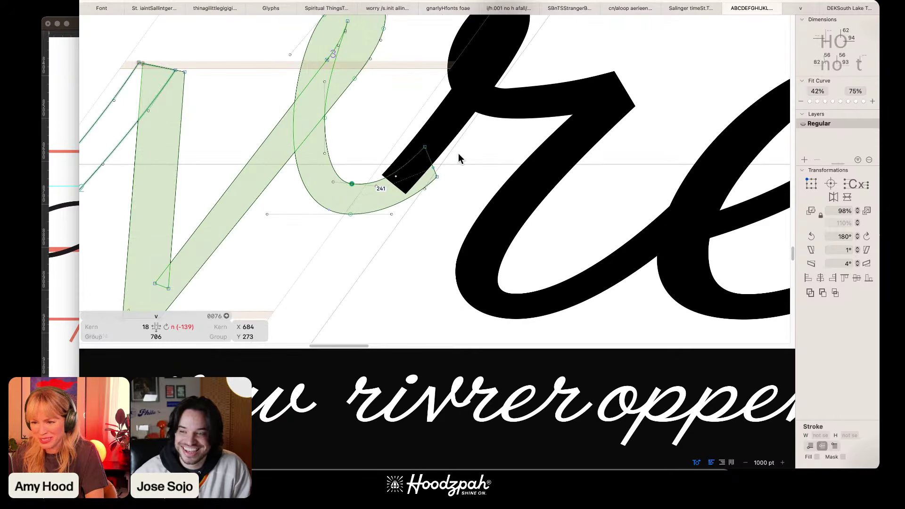
{"action": "left_click_drag", "start_coordinate": [425, 147], "coordinate": [384, 176]}
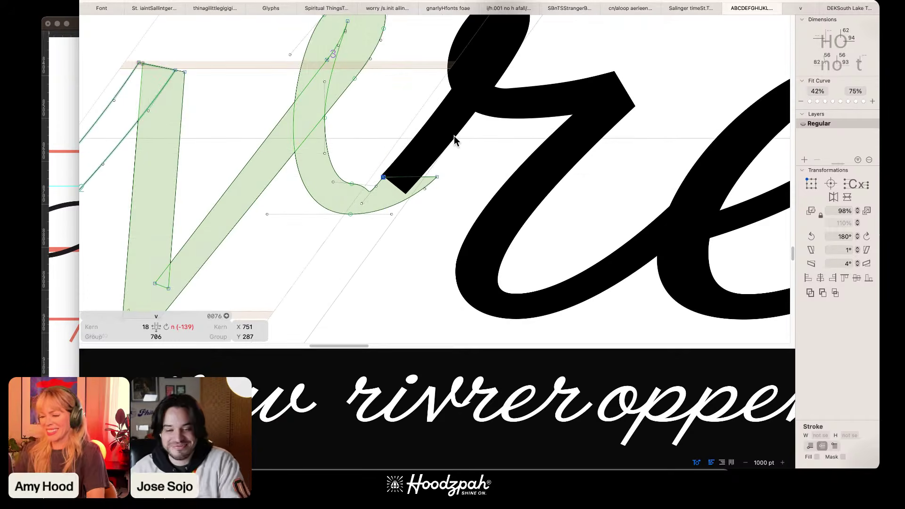
Step: Undo the last tail edit, then move the tail's upper end node to X 796, Y 293 and its handle to X 769, Y 269
{"action": "key", "text": "super+equal"}
{"action": "key", "text": "super+z"}
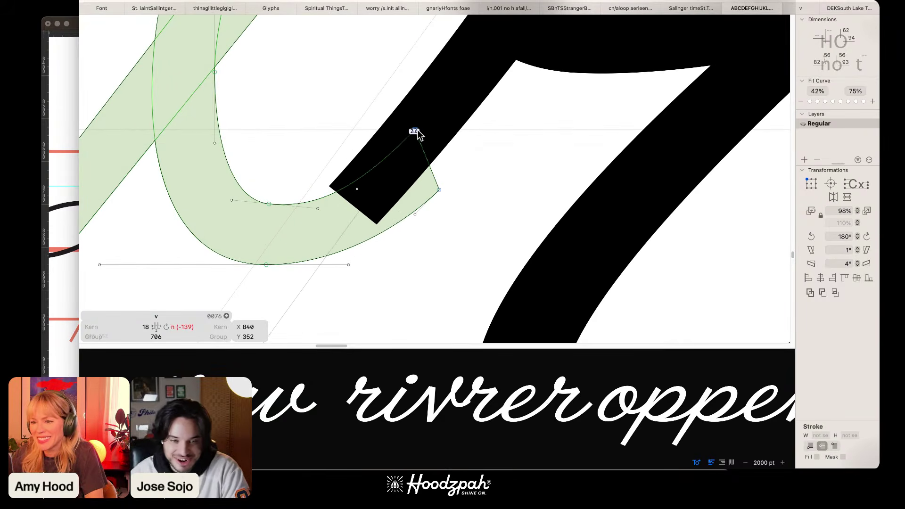
{"action": "left_click_drag", "start_coordinate": [415, 130], "coordinate": [373, 186]}
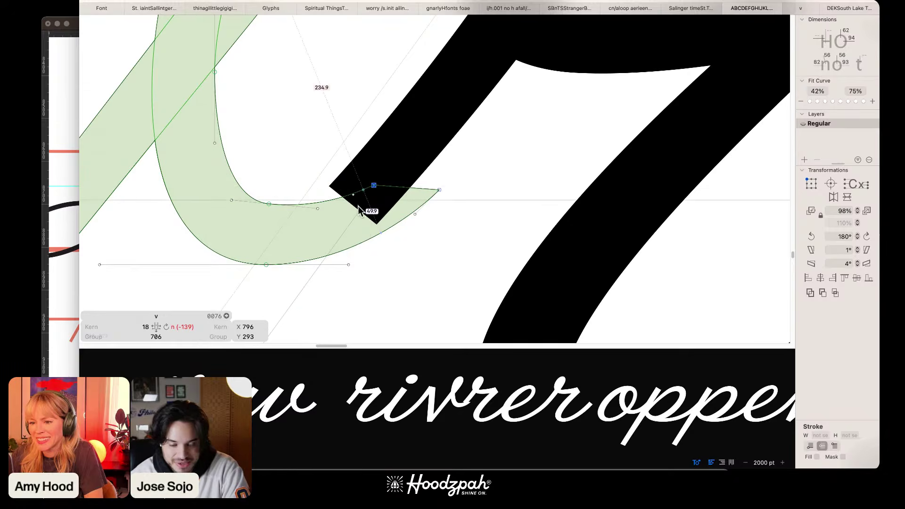
{"action": "left_click_drag", "start_coordinate": [352, 198], "coordinate": [348, 207]}
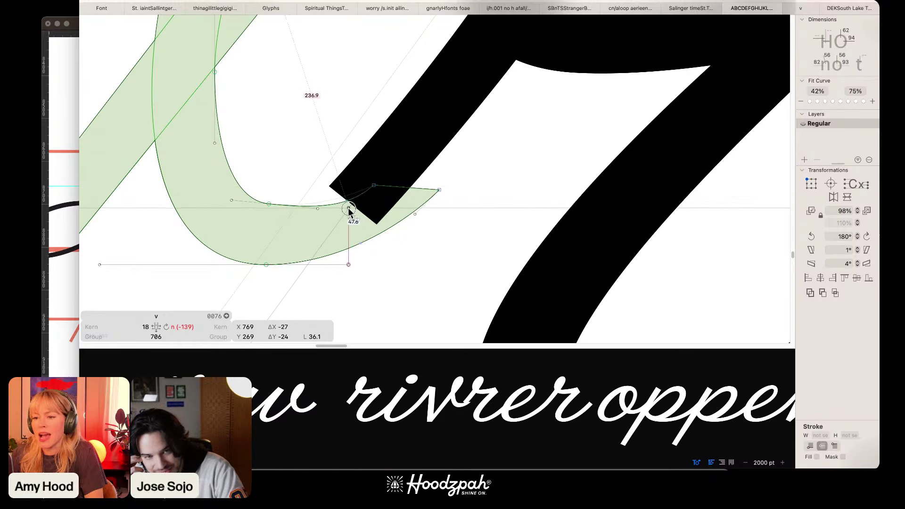
Step: Lower the tail's two bottom nodes to a selection centre of X 682.5, Y 210.5 and set the lower end corner's handle to X 803, Y 215
{"action": "left_click_drag", "start_coordinate": [306, 180], "coordinate": [231, 298]}
{"action": "key", "text": "shift+Down"}
{"action": "key", "text": "shift+Down"}
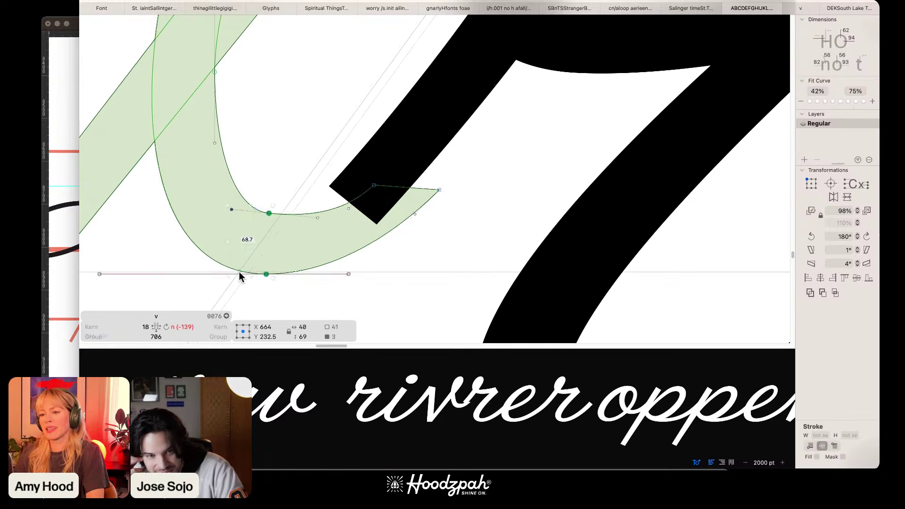
{"action": "left_click", "coordinate": [439, 189]}
{"action": "left_click_drag", "start_coordinate": [439, 189], "coordinate": [380, 258]}
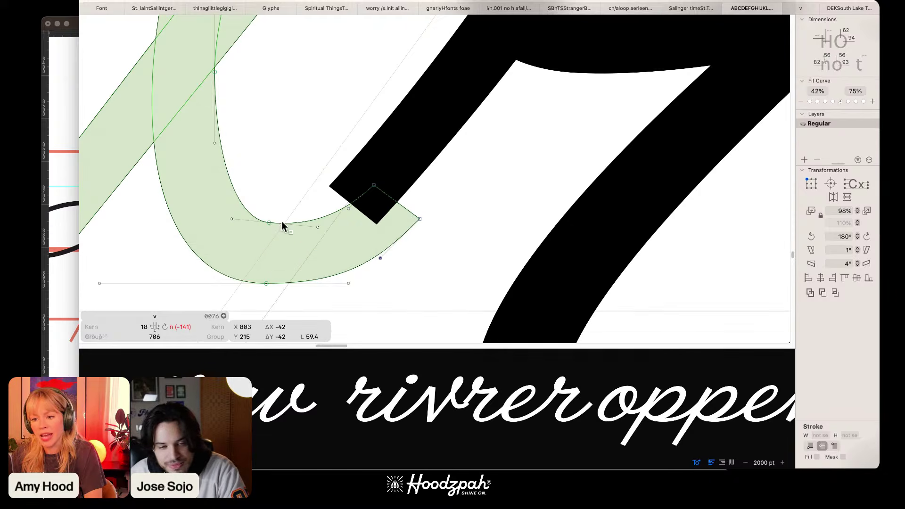
{"action": "left_click_drag", "start_coordinate": [290, 198], "coordinate": [239, 302]}
{"action": "key", "text": "shift+Down"}
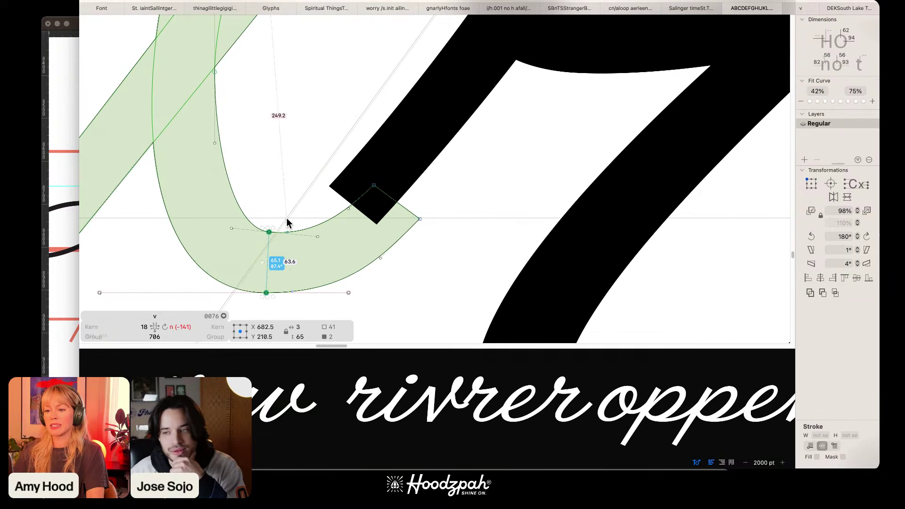
Step: Shift the v's whole exit tail right to a selection centre of X 783, Y 235.5
{"action": "key", "text": "super+minus"}
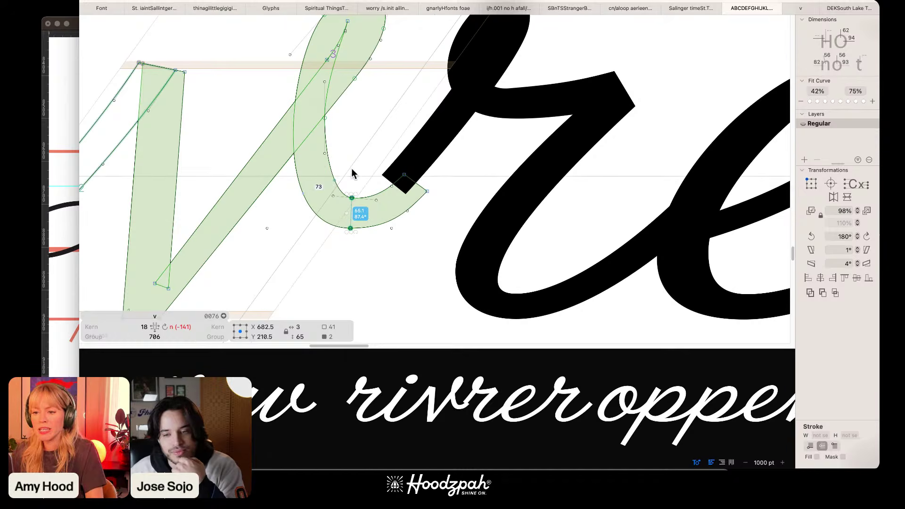
{"action": "left_click_drag", "start_coordinate": [351, 168], "coordinate": [326, 198]}
{"action": "left_click_drag", "start_coordinate": [483, 152], "coordinate": [345, 241]}
{"action": "key", "text": "shift+Right"}
{"action": "key", "text": "shift+Right"}
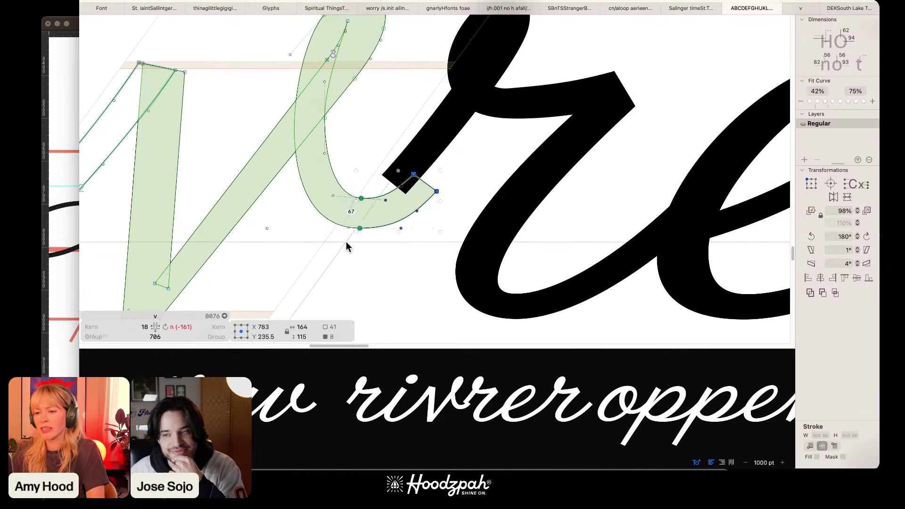
{"action": "left_click", "coordinate": [374, 165]}
{"action": "key", "text": "space"}
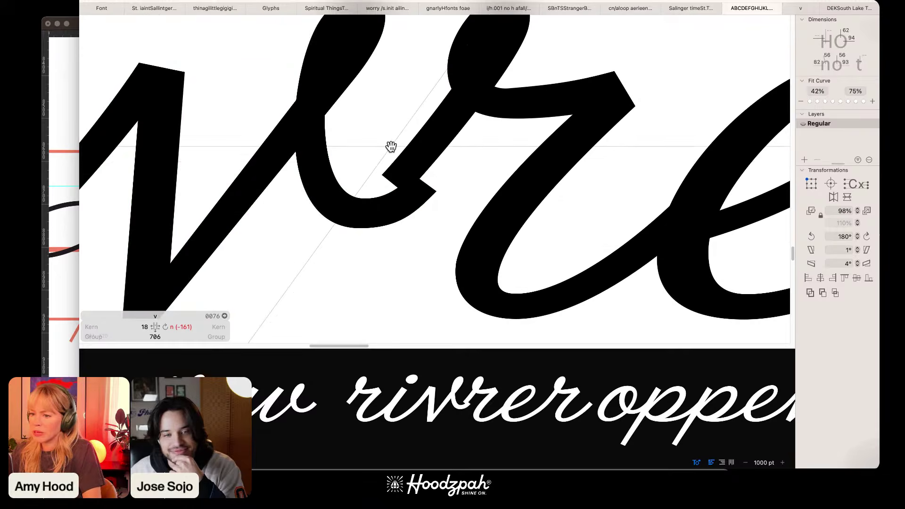
Step: Set the outer curve's upper handle to X 527, Y 520 and the tail bottom node's right handle to X 779, Y 178
{"action": "left_click", "coordinate": [292, 65]}
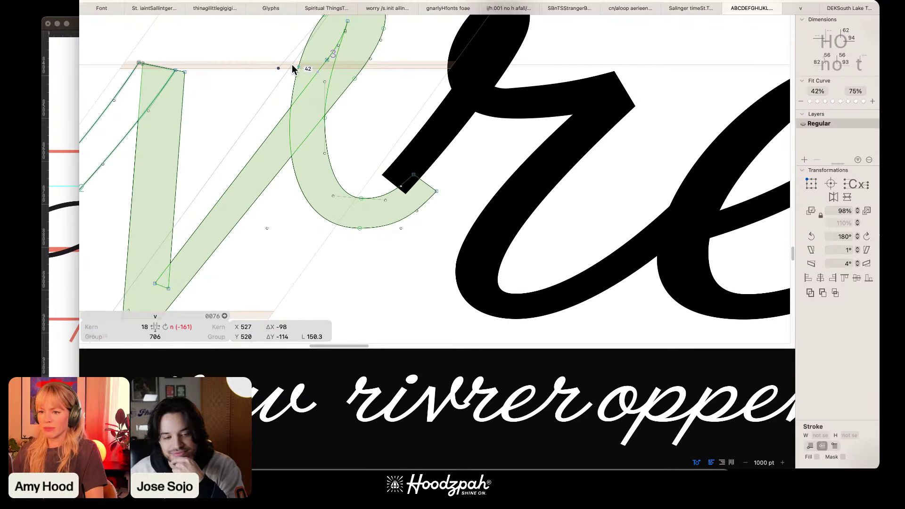
{"action": "key", "text": "space"}
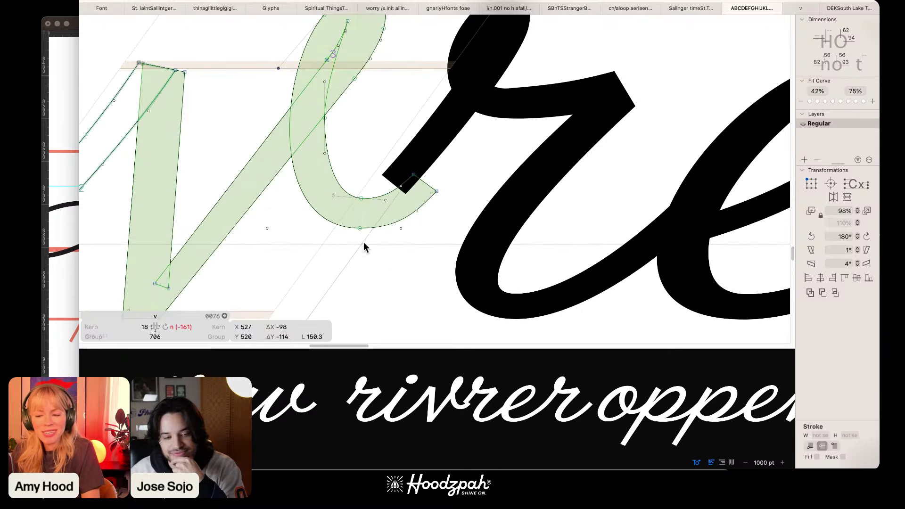
{"action": "left_click_drag", "start_coordinate": [413, 237], "coordinate": [381, 221]}
{"action": "key", "text": "shift+Left"}
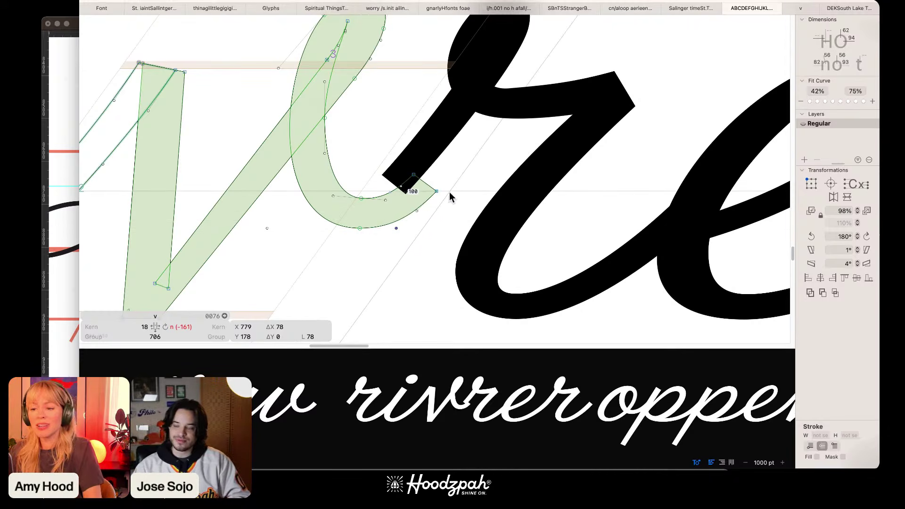
Step: Update the v's right sidebearing to match n
{"action": "left_click", "coordinate": [175, 326]}
{"action": "key", "text": "Return"}
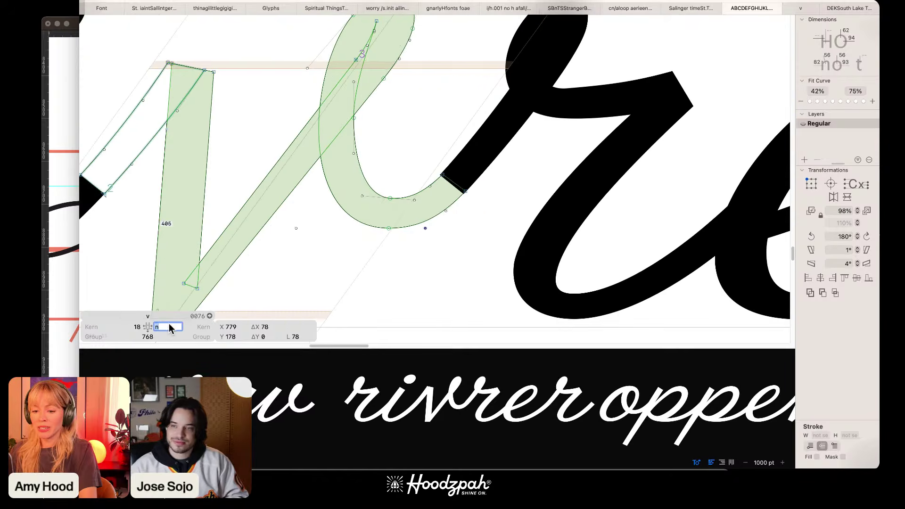
{"action": "left_click", "coordinate": [440, 238]}
Step: Fit the tail's end nodes to the r's starting corners at X 810, Y 292 and X 861, Y 251
{"action": "key", "text": "super+plus"}
{"action": "key", "text": "super+plus"}
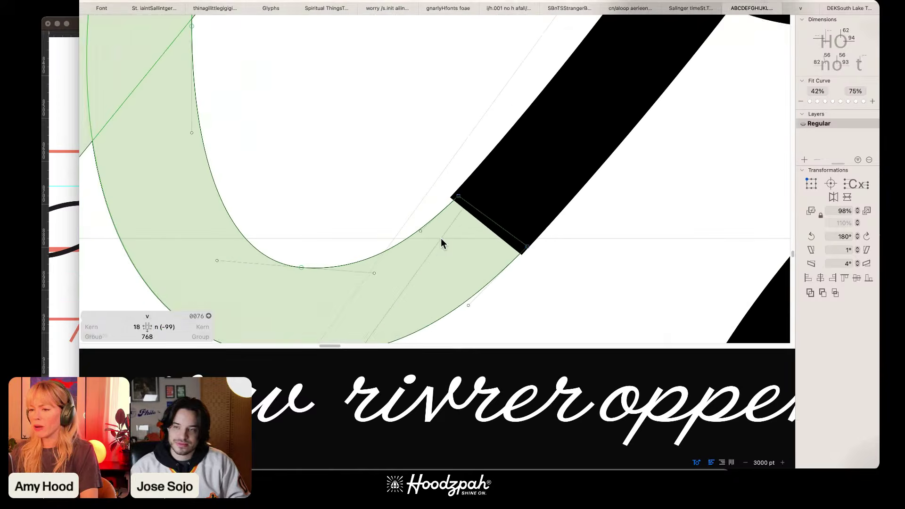
{"action": "left_click", "coordinate": [453, 198]}
{"action": "left_click_drag", "start_coordinate": [453, 198], "coordinate": [450, 198]}
{"action": "scroll", "coordinate": [473, 200], "scroll_direction": "up", "scroll_amount": 6}
{"action": "scroll", "coordinate": [469, 206], "scroll_direction": "down", "scroll_amount": 2}
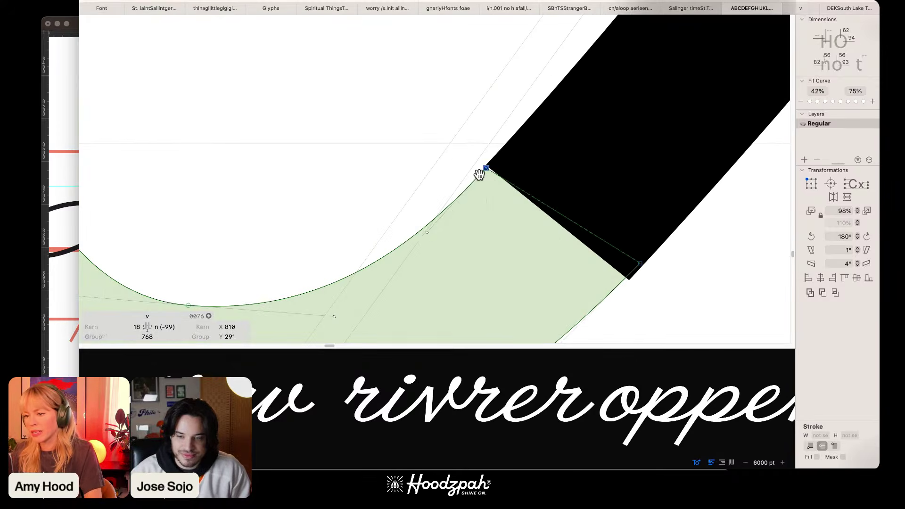
{"action": "left_click_drag", "start_coordinate": [487, 167], "coordinate": [488, 166]}
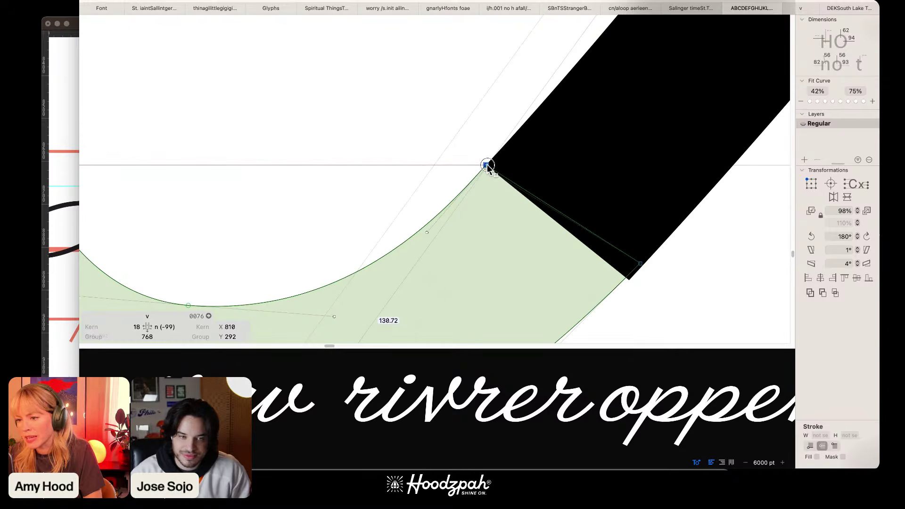
{"action": "left_click_drag", "start_coordinate": [640, 262], "coordinate": [628, 281]}
{"action": "scroll", "coordinate": [672, 242], "scroll_direction": "down", "scroll_amount": 10}
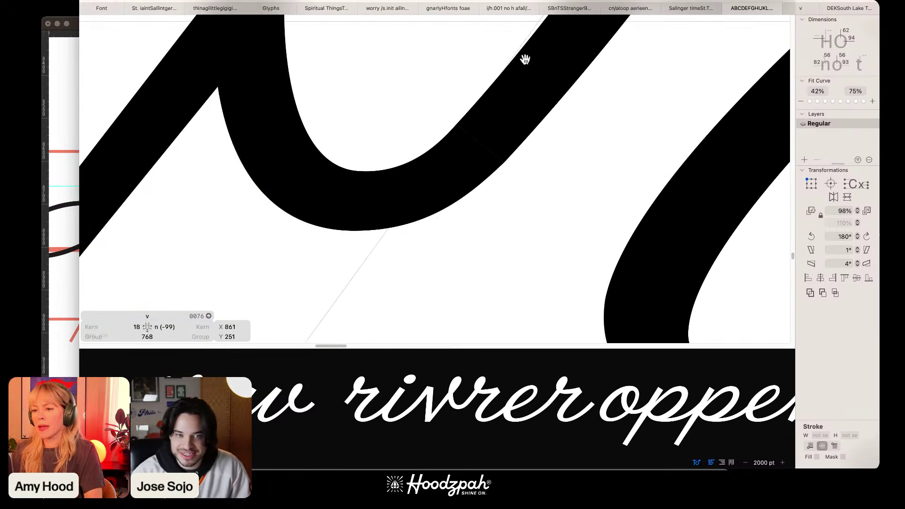
Step: Set the inner curve node's right handle to X 746, Y 239 and the tail's upper end handle to X 784, Y 262
{"action": "left_click_drag", "start_coordinate": [396, 147], "coordinate": [411, 184]}
{"action": "key", "text": "alt+shift+Left"}
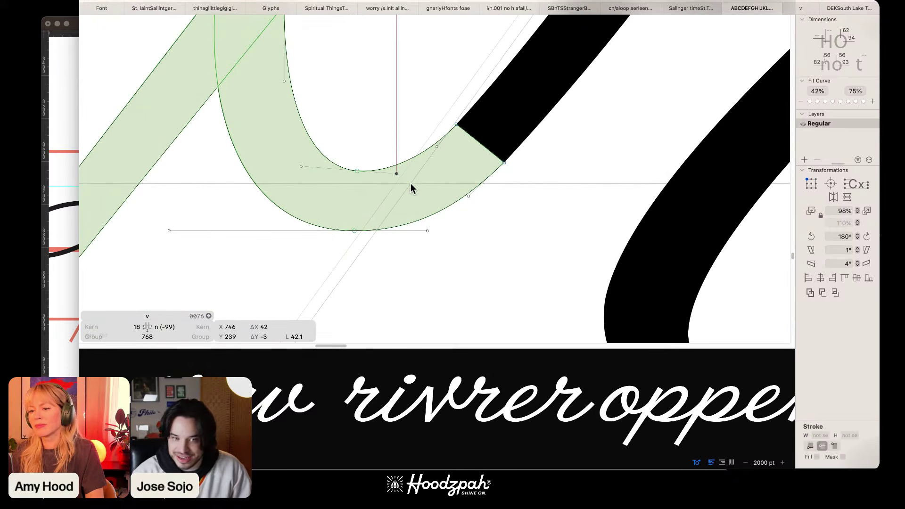
{"action": "key", "text": "space"}
{"action": "left_click_drag", "start_coordinate": [425, 135], "coordinate": [441, 154]}
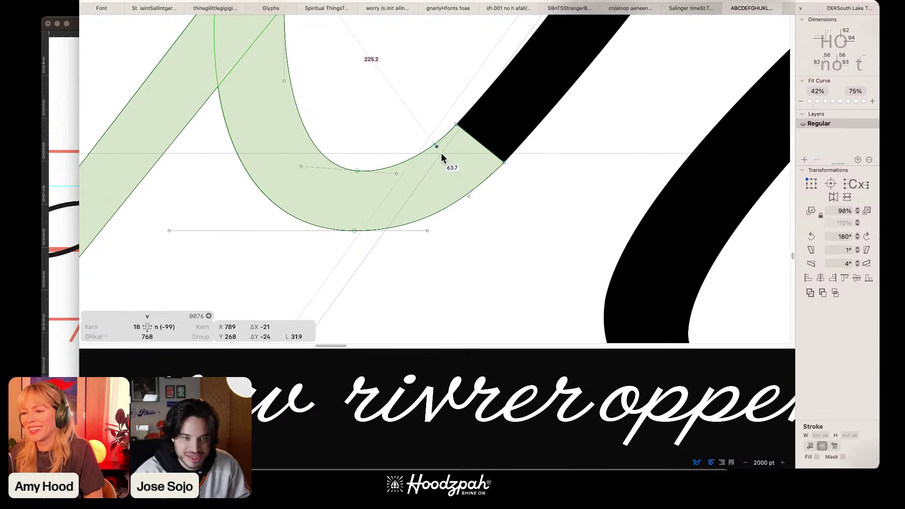
{"action": "key", "text": "alt+shift+Down"}
{"action": "key", "text": "space"}
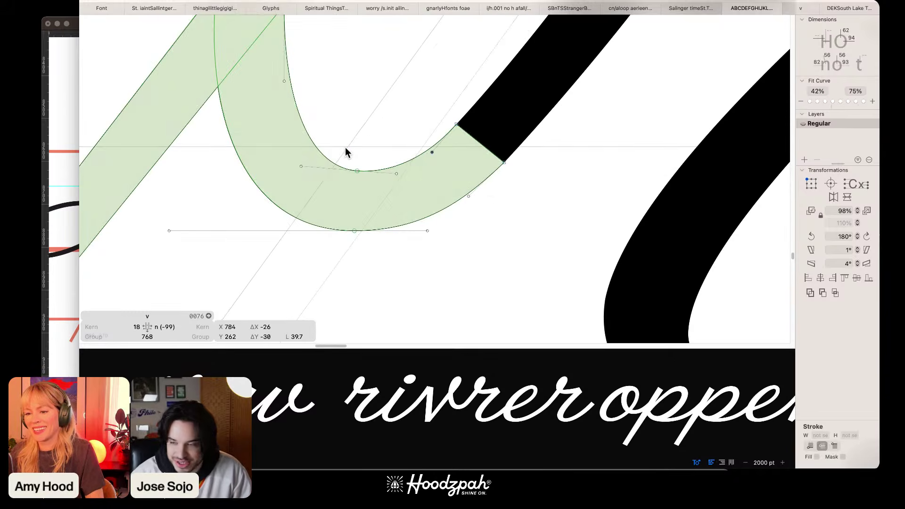
Step: Move the tail's inner curve node right 10 units and up 2, and set its right handle to X 751, Y 242
{"action": "left_click_drag", "start_coordinate": [345, 149], "coordinate": [400, 182]}
{"action": "key", "text": "shift+Right"}
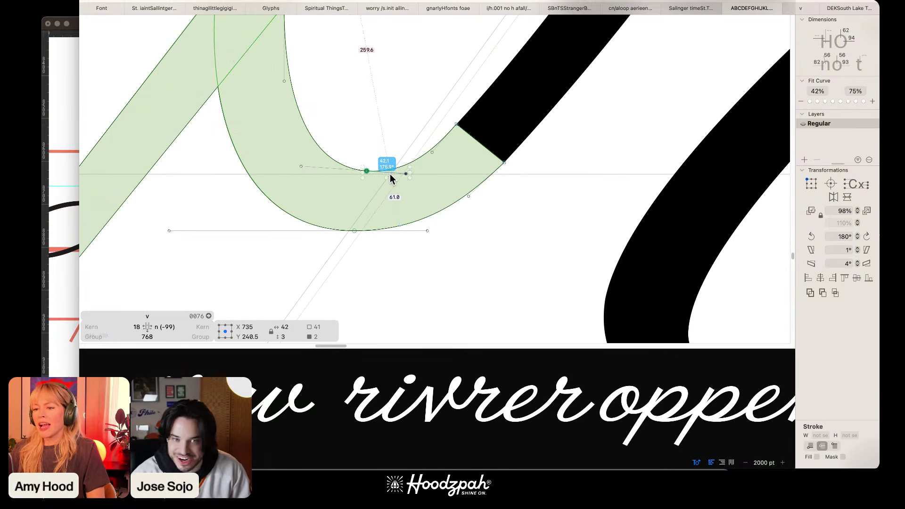
{"action": "key", "text": "Up"}
{"action": "key", "text": "Up"}
{"action": "left_click_drag", "start_coordinate": [396, 143], "coordinate": [414, 197]}
{"action": "key", "text": "alt+shift+Left"}
{"action": "key", "text": "Right"}
{"action": "key", "text": "Right"}
{"action": "key", "text": "Right"}
{"action": "key", "text": "Right"}
{"action": "key", "text": "Right"}
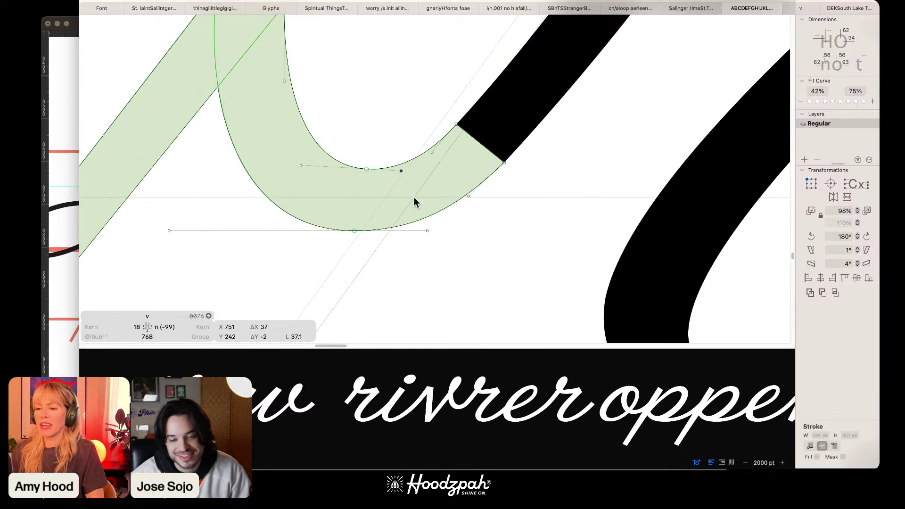
Step: Move the tail's outer bottom node to X 711, Y 178 to even out the curve's thickness
{"action": "key", "text": "space"}
{"action": "key", "text": "super+minus"}
{"action": "key", "text": "super+minus"}
{"action": "key", "text": "super+minus"}
{"action": "key", "text": "super+minus"}
{"action": "key", "text": "space"}
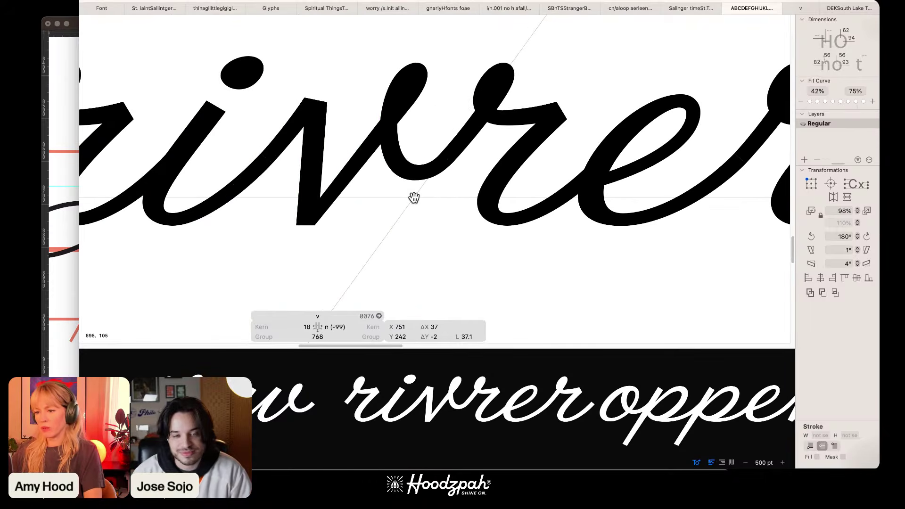
{"action": "key", "text": "super+plus"}
{"action": "key", "text": "super+plus"}
{"action": "scroll", "coordinate": [412, 199], "scroll_direction": "up", "scroll_amount": 1}
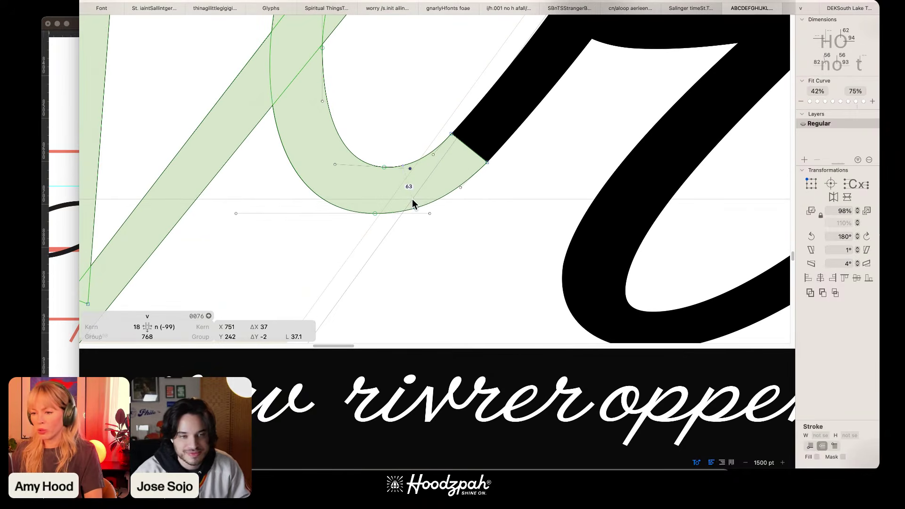
{"action": "left_click", "coordinate": [369, 209]}
{"action": "key", "text": "space"}
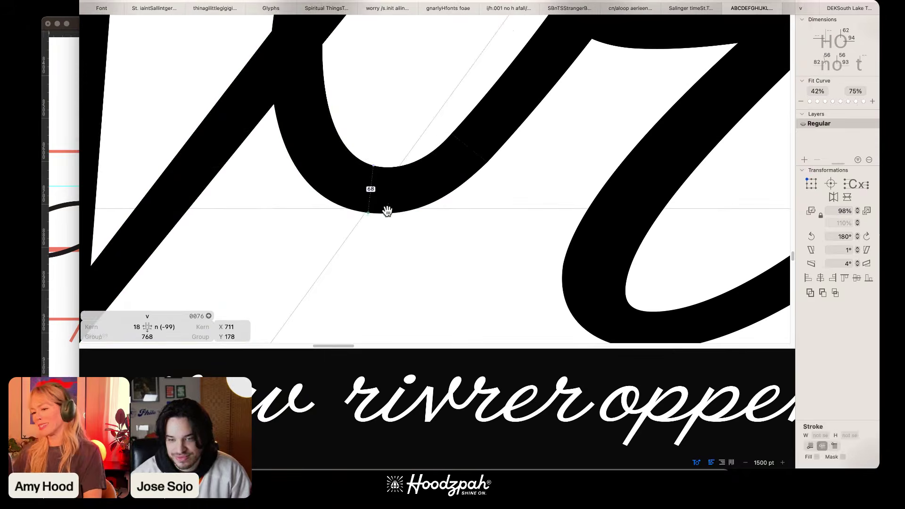
Step: Try nudging the v's entry stroke left where it meets the preceding i
{"action": "scroll", "coordinate": [438, 229], "scroll_direction": "down", "scroll_amount": 5}
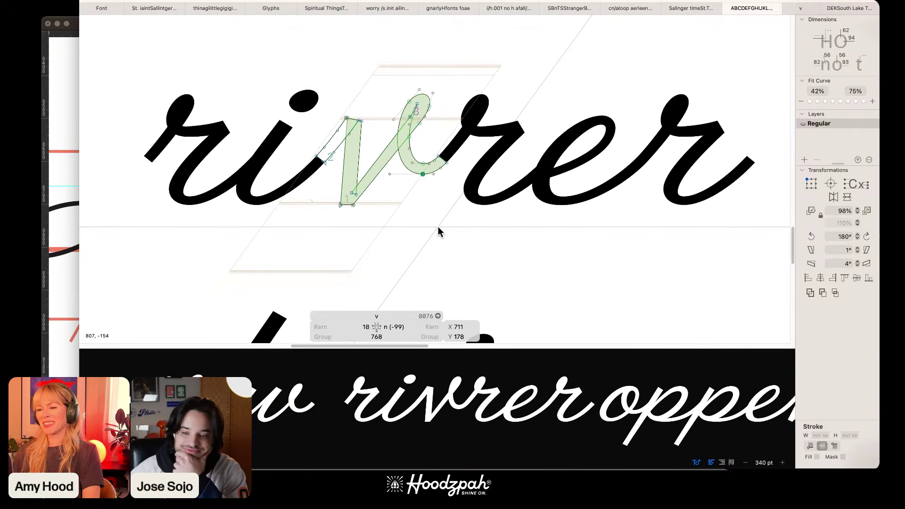
{"action": "key", "text": "space"}
{"action": "scroll", "coordinate": [437, 226], "scroll_direction": "down", "scroll_amount": 1}
{"action": "scroll", "coordinate": [438, 226], "scroll_direction": "up", "scroll_amount": 4}
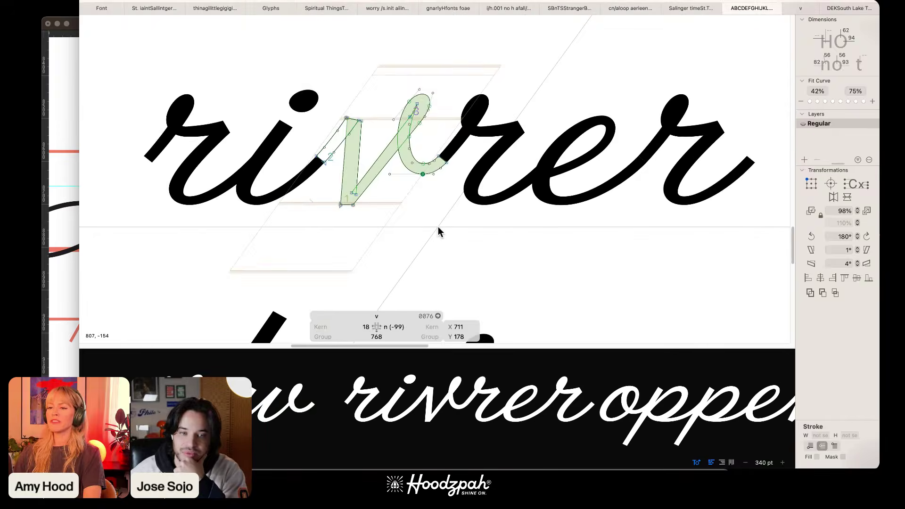
{"action": "scroll", "coordinate": [437, 226], "scroll_direction": "down", "scroll_amount": 3}
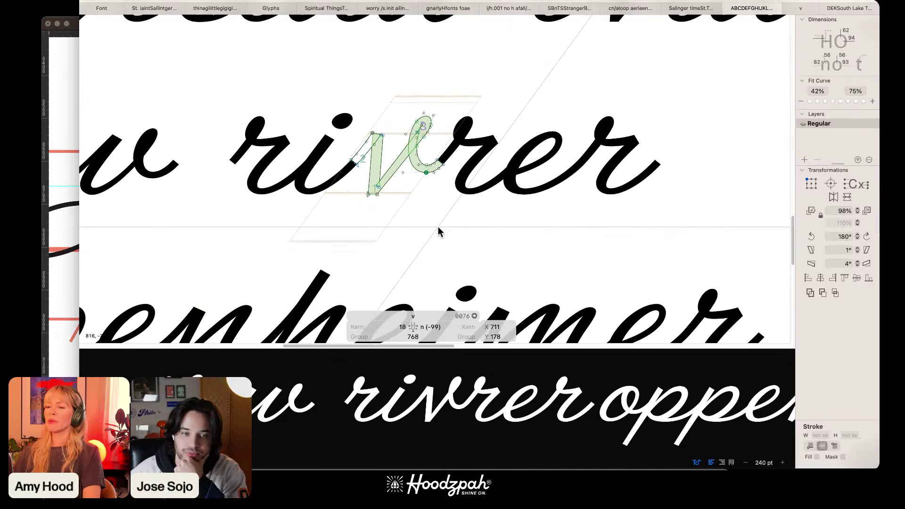
{"action": "left_click_drag", "start_coordinate": [334, 147], "coordinate": [380, 192]}
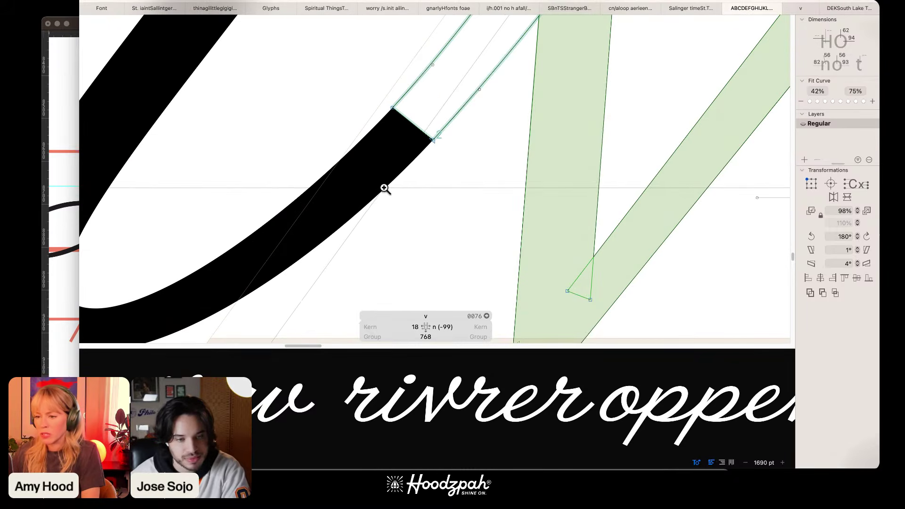
{"action": "double_click", "coordinate": [447, 123]}
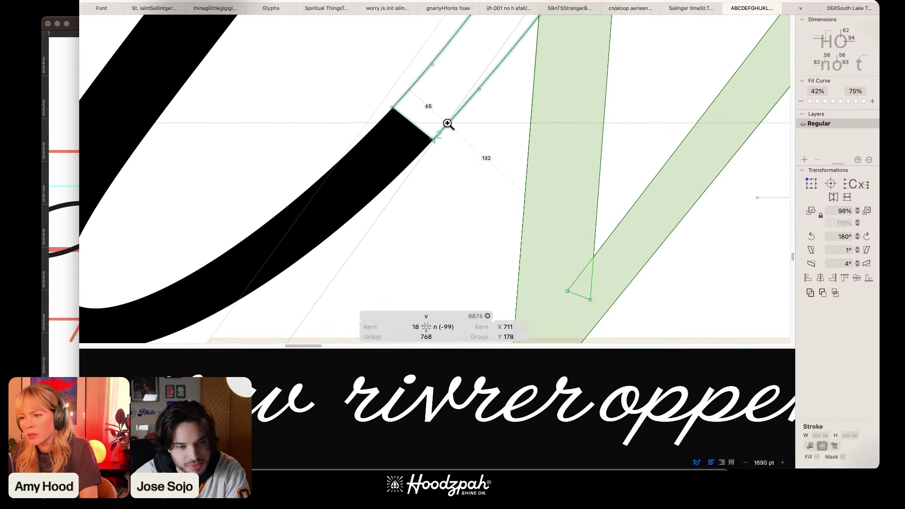
{"action": "key", "text": "shift+Left"}
{"action": "key", "text": "shift+Right"}
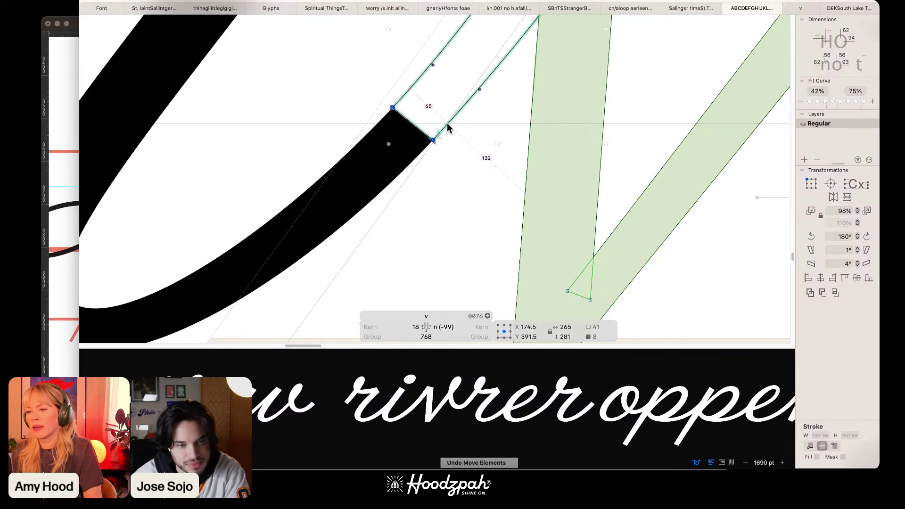
Step: Examine the v's shape and joins among the other letters across the sample text lines
{"action": "scroll", "coordinate": [447, 123], "scroll_direction": "down", "scroll_amount": 3}
{"action": "scroll", "coordinate": [446, 123], "scroll_direction": "down", "scroll_amount": 6}
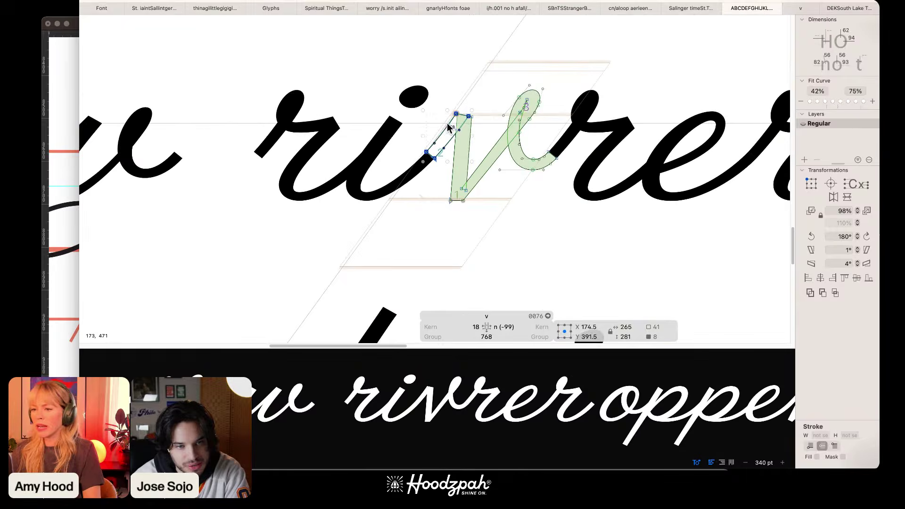
{"action": "key", "text": "t"}
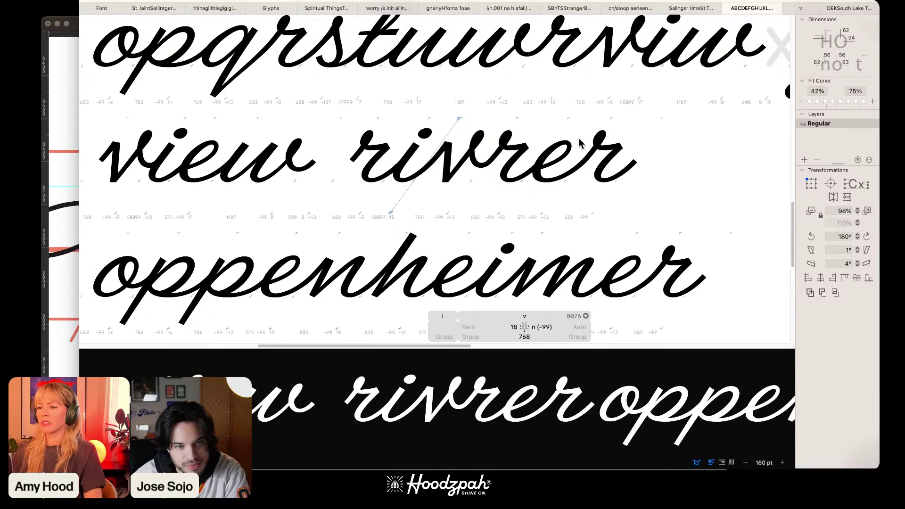
{"action": "left_click", "coordinate": [617, 129]}
{"action": "scroll", "coordinate": [625, 114], "scroll_direction": "down", "scroll_amount": 3}
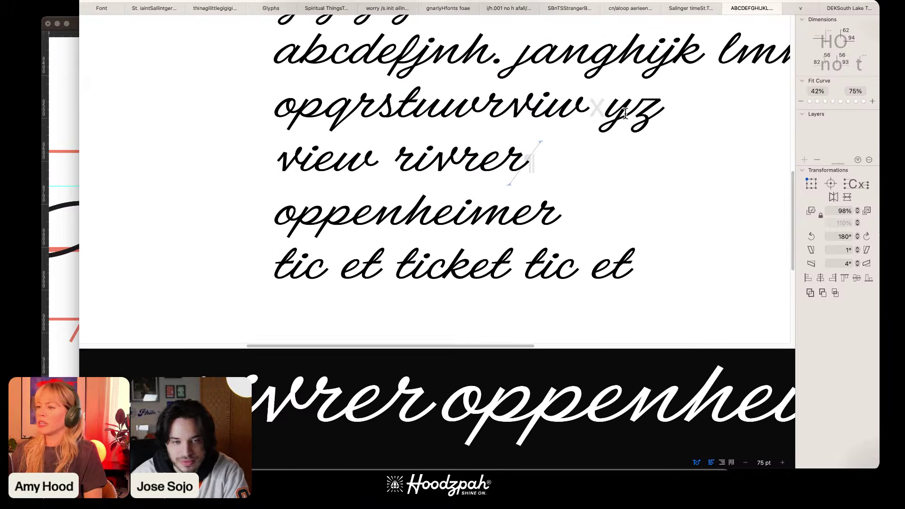
{"action": "scroll", "coordinate": [626, 113], "scroll_direction": "down", "scroll_amount": 2}
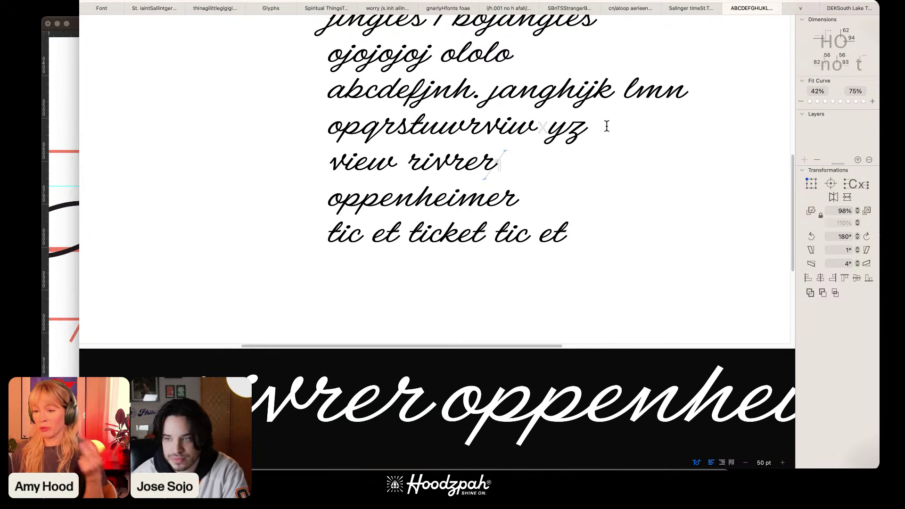
{"action": "left_click", "coordinate": [524, 193]}
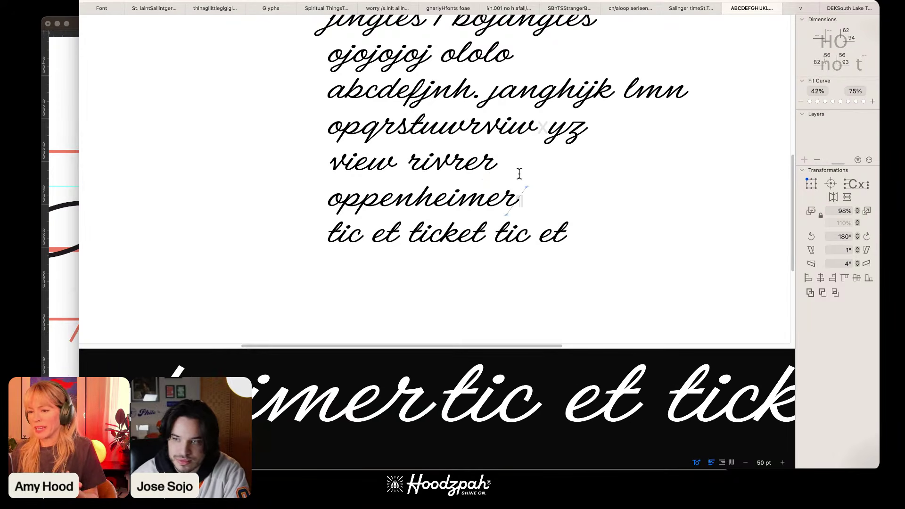
{"action": "scroll", "coordinate": [519, 173], "scroll_direction": "up", "scroll_amount": 5}
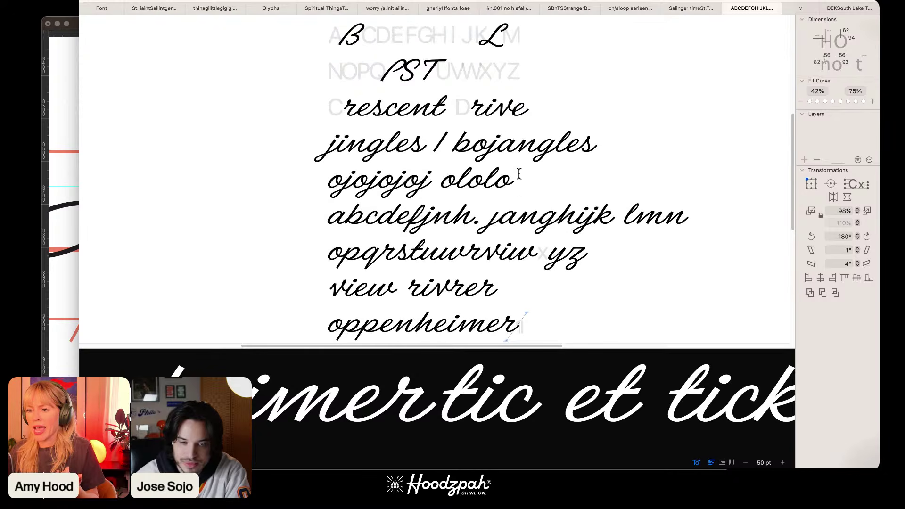
{"action": "scroll", "coordinate": [518, 173], "scroll_direction": "up", "scroll_amount": 2}
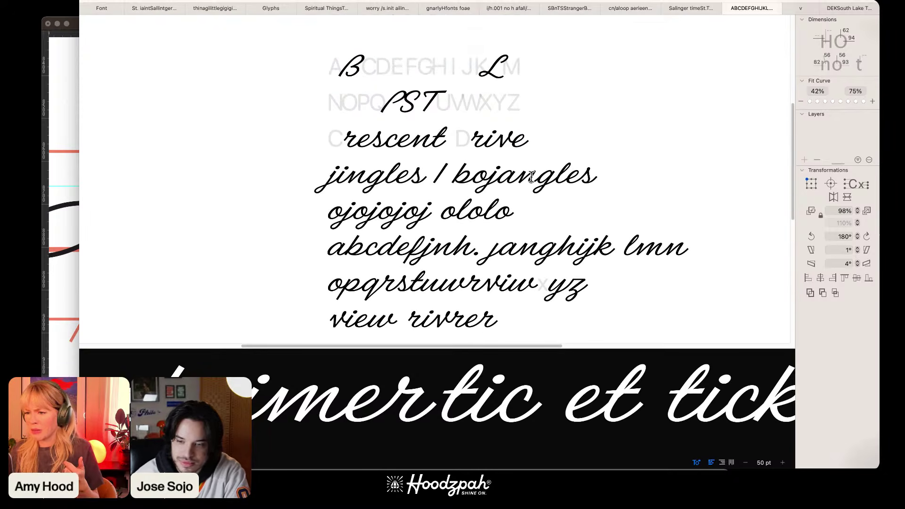
{"action": "key", "text": "super+plus"}
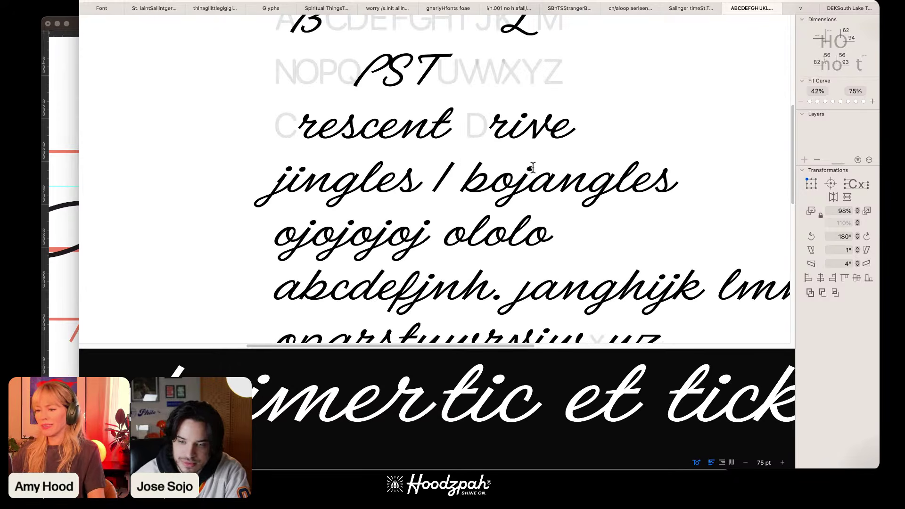
{"action": "scroll", "coordinate": [482, 210], "scroll_direction": "down", "scroll_amount": 5}
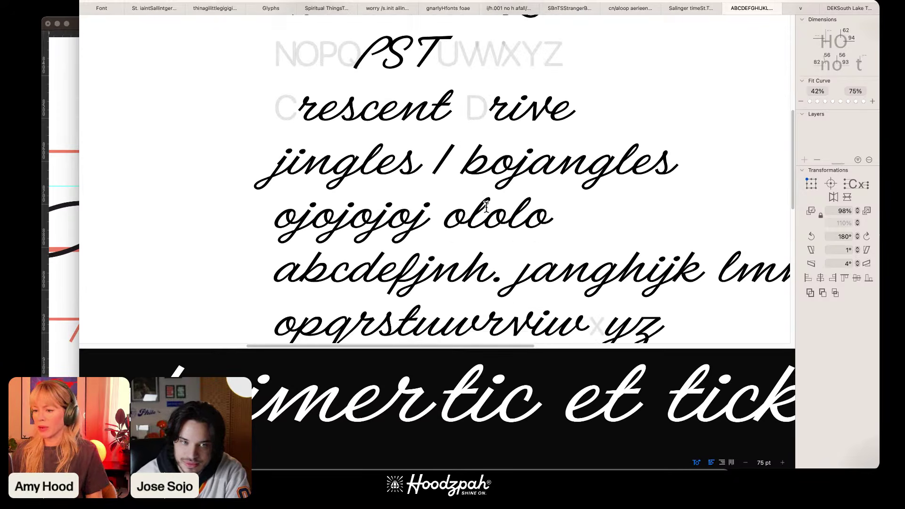